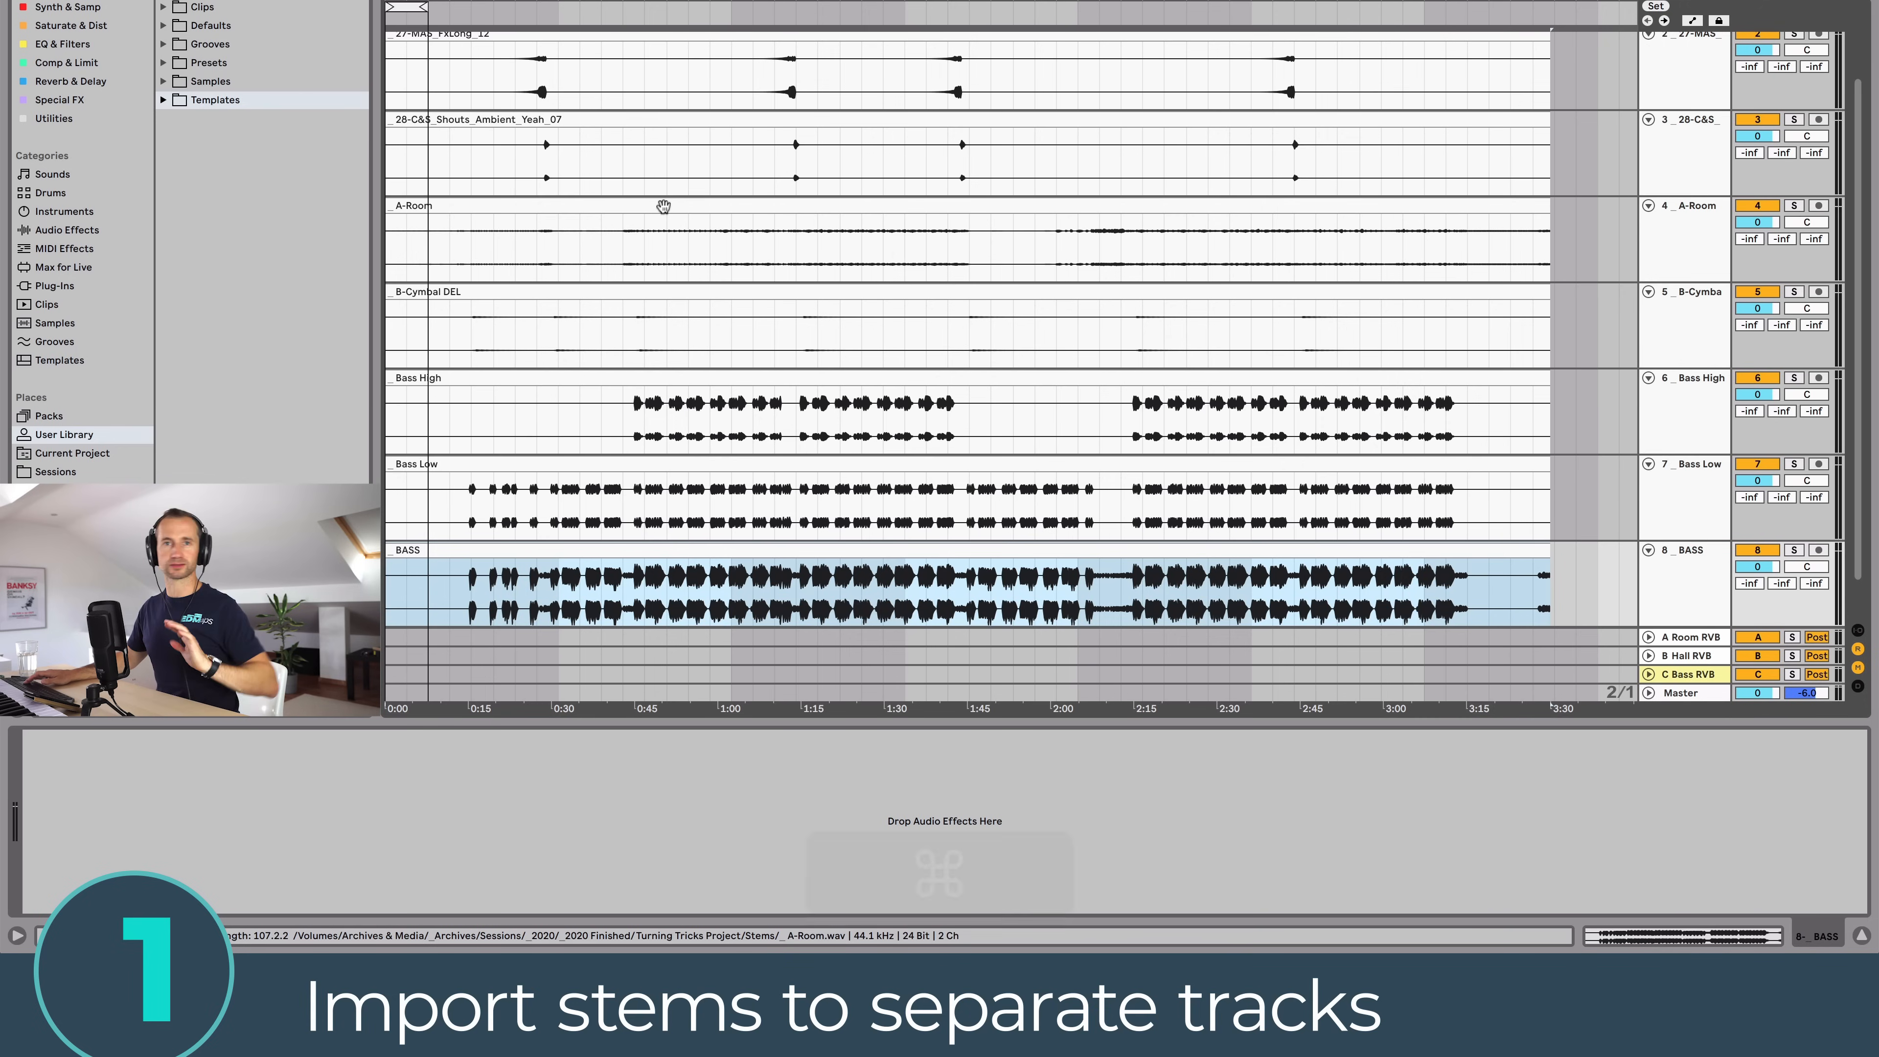
scroll(481, 485, "up", 3)
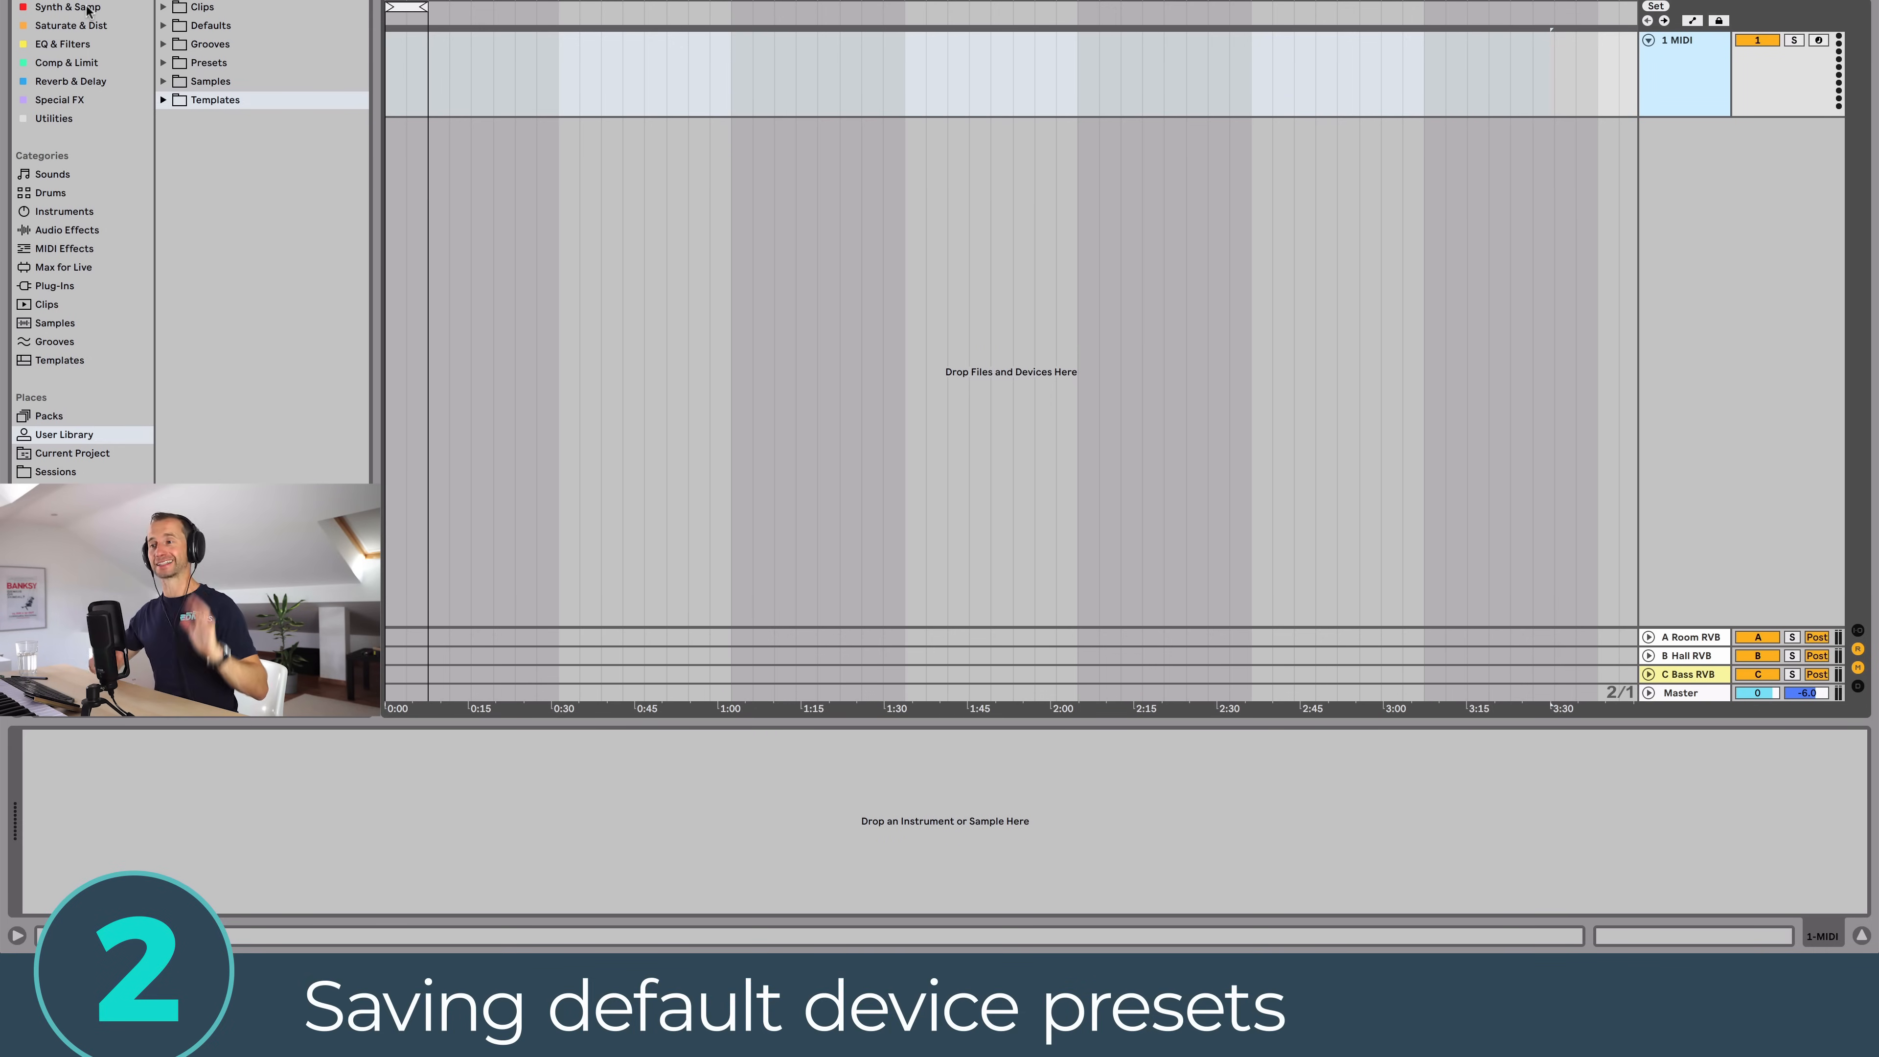
Step: Add an EQ Eight from the EQ & Filters collection to the MIDI track
left_click(63, 44)
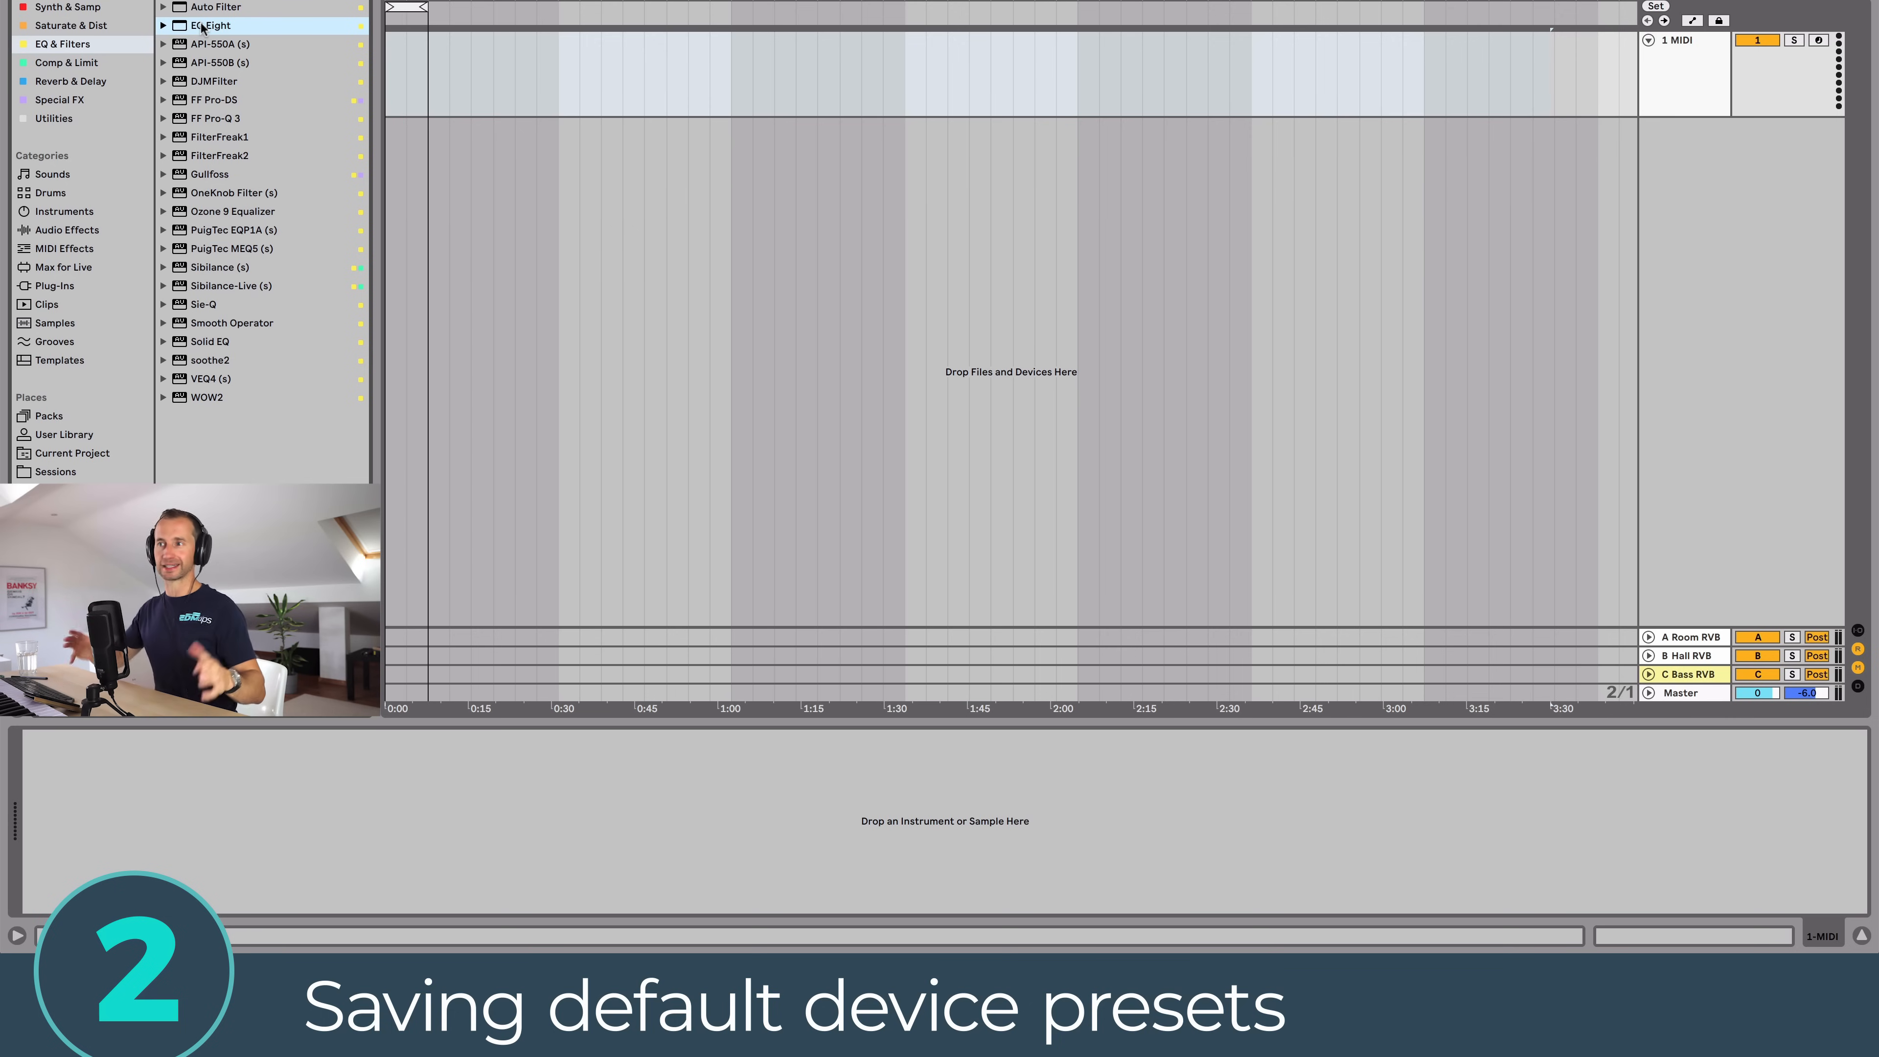
mouse_move(254, 32)
left_mouse_down()
mouse_move(219, 31)
mouse_move(400, 72)
left_mouse_up()
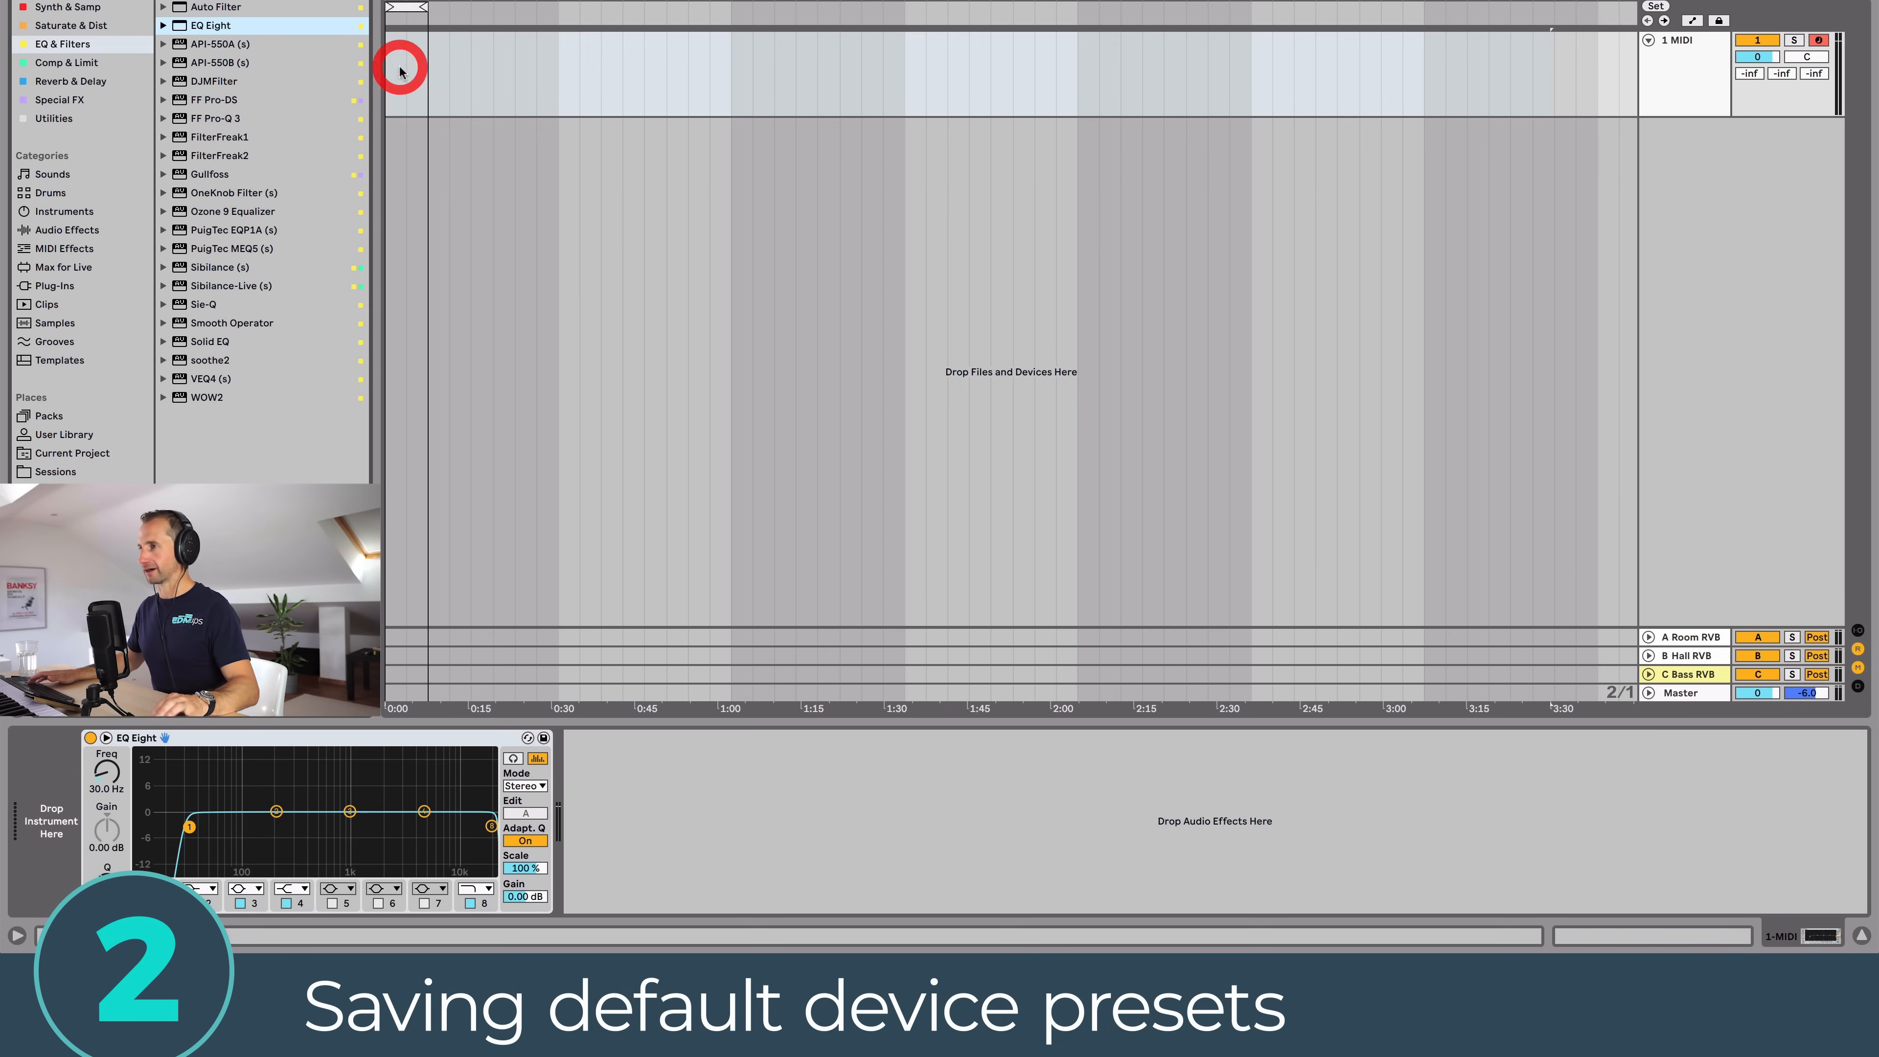
left_click(197, 739)
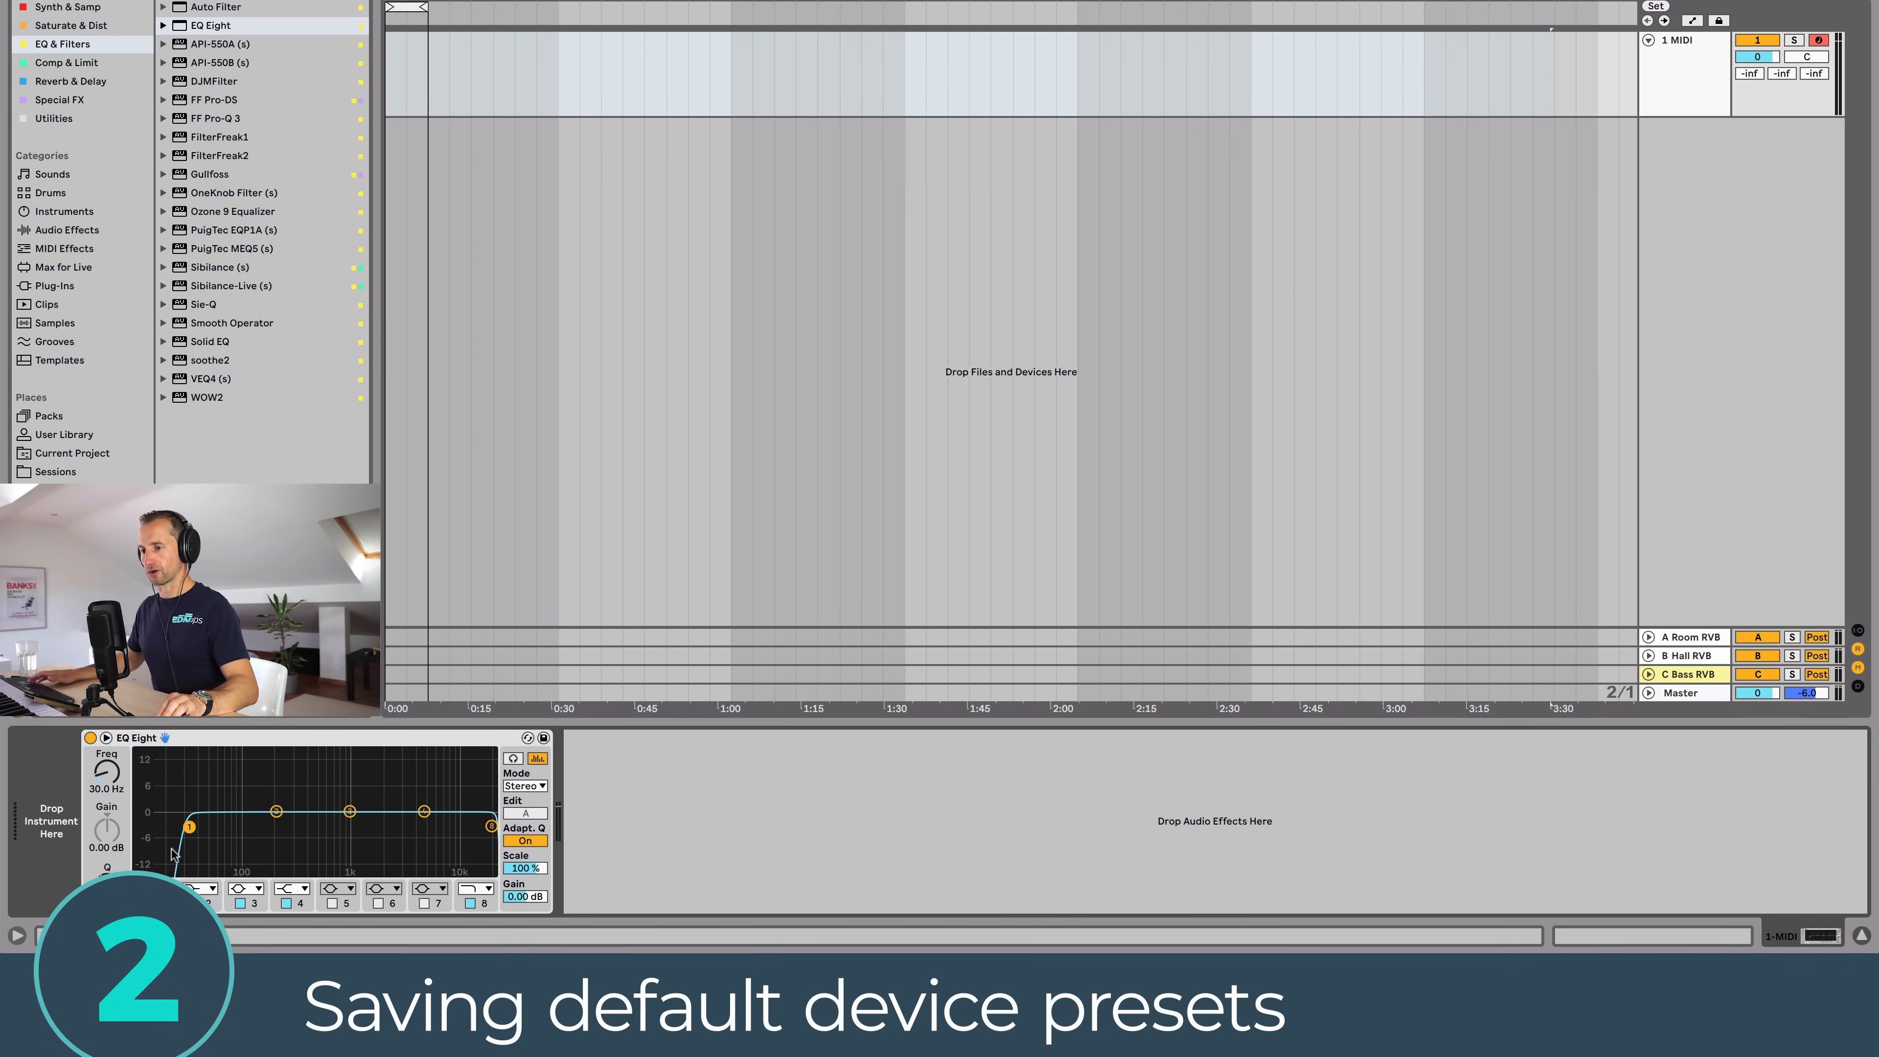
Step: Lower the high-cut band of EQ Eight to about 11.9 kHz and save the device as the default preset
left_click(490, 827)
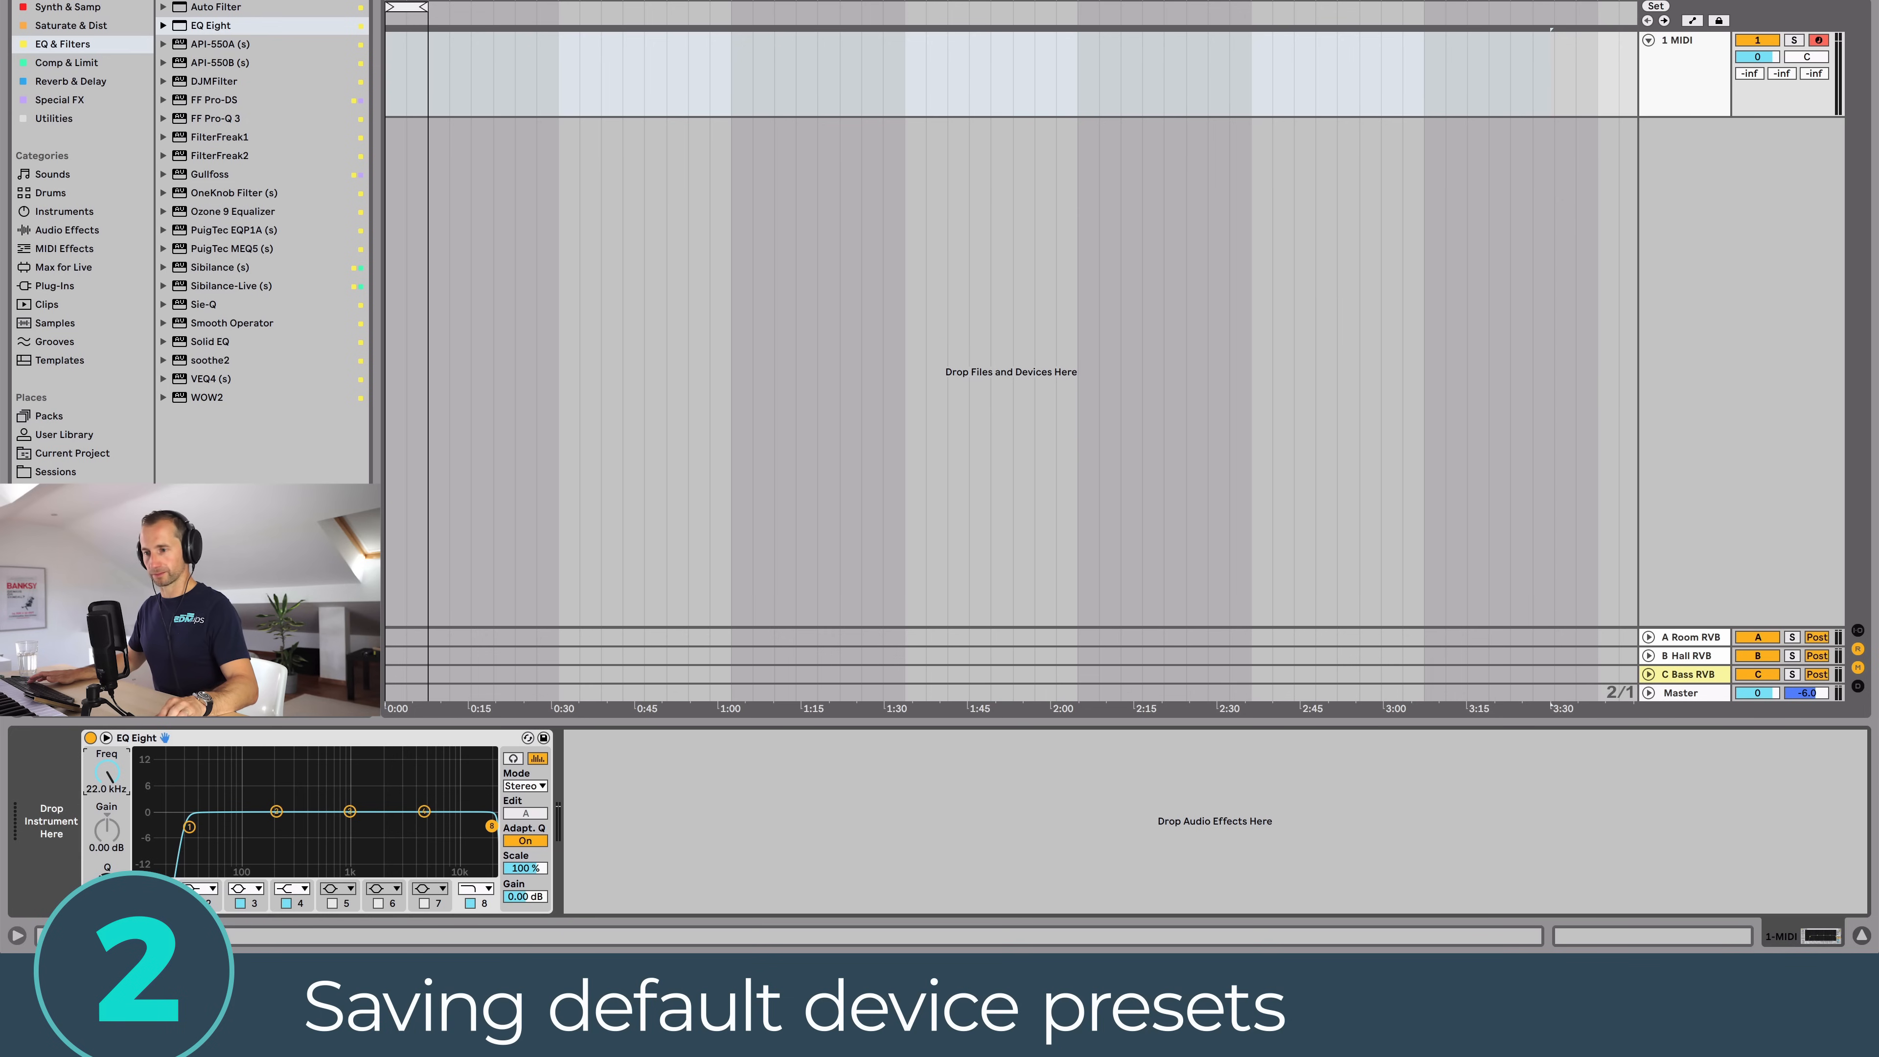
mouse_move(490, 826)
left_mouse_down()
mouse_move(429, 826)
mouse_move(463, 826)
left_mouse_up()
right_click(509, 732)
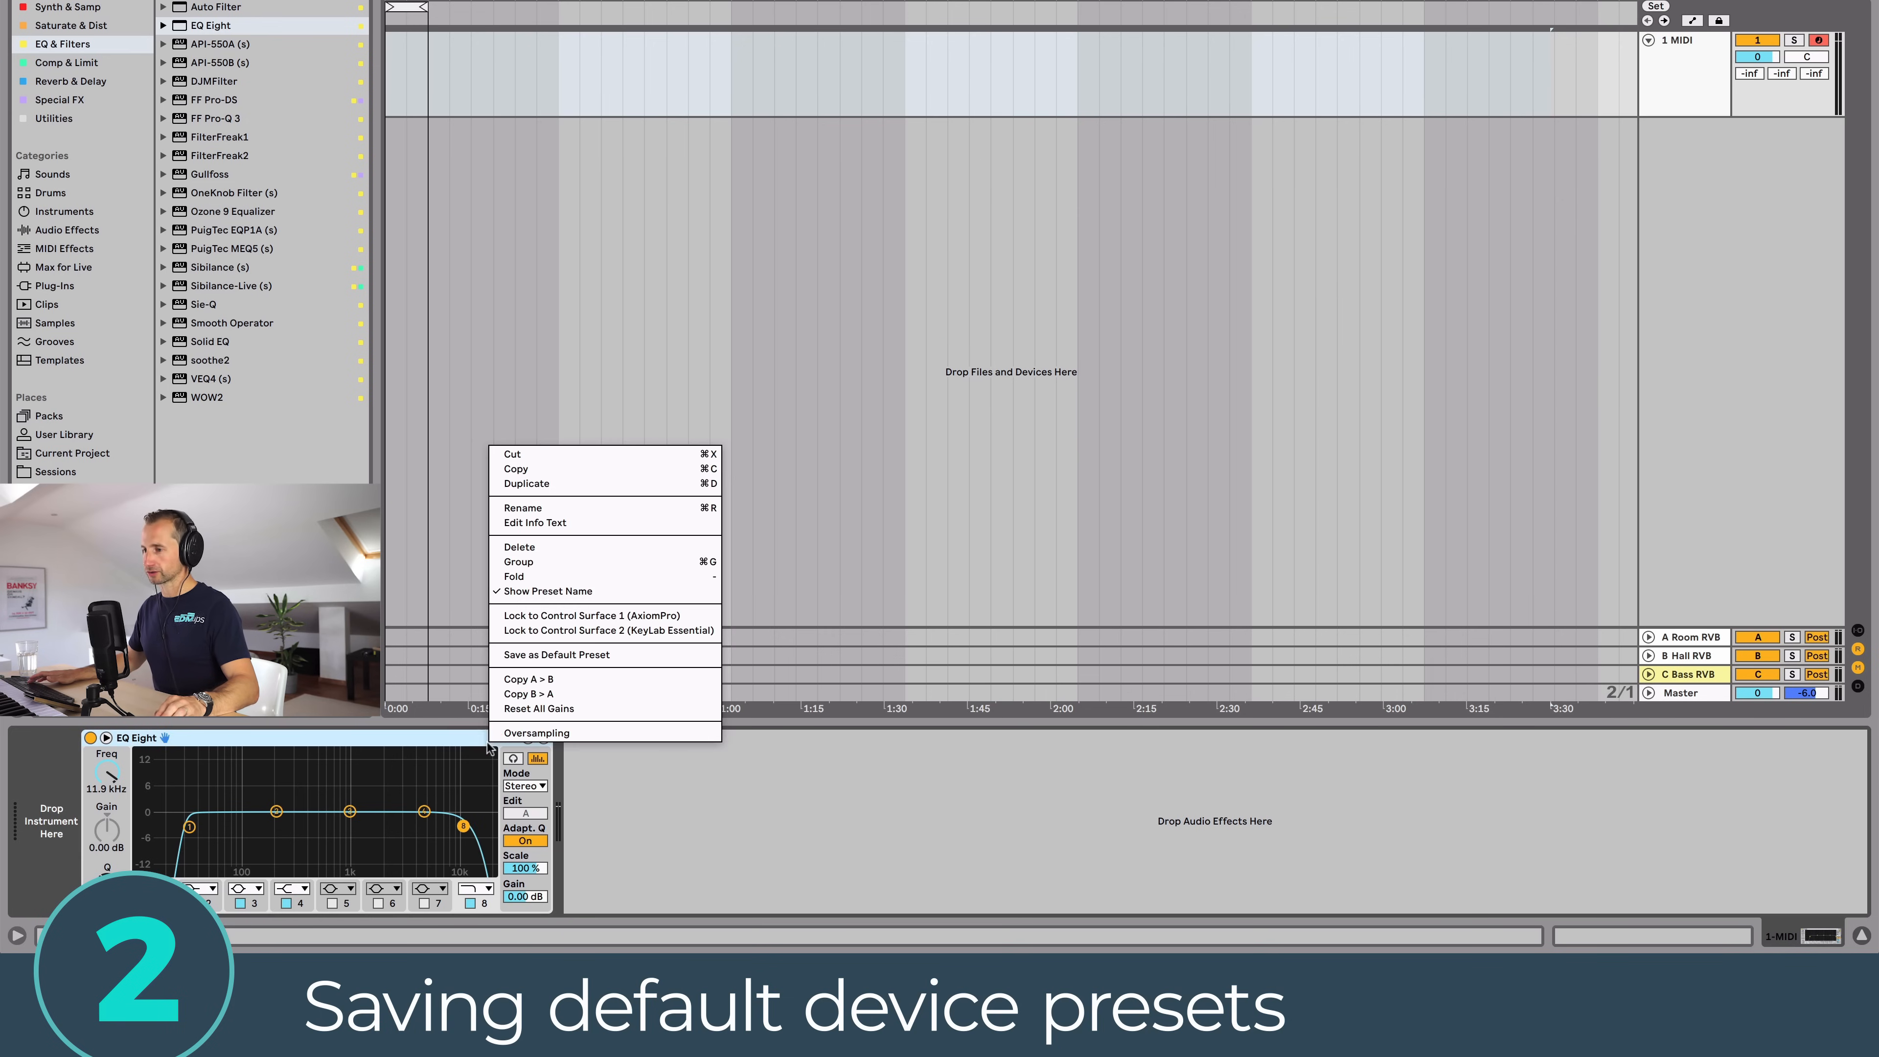
left_click(542, 655)
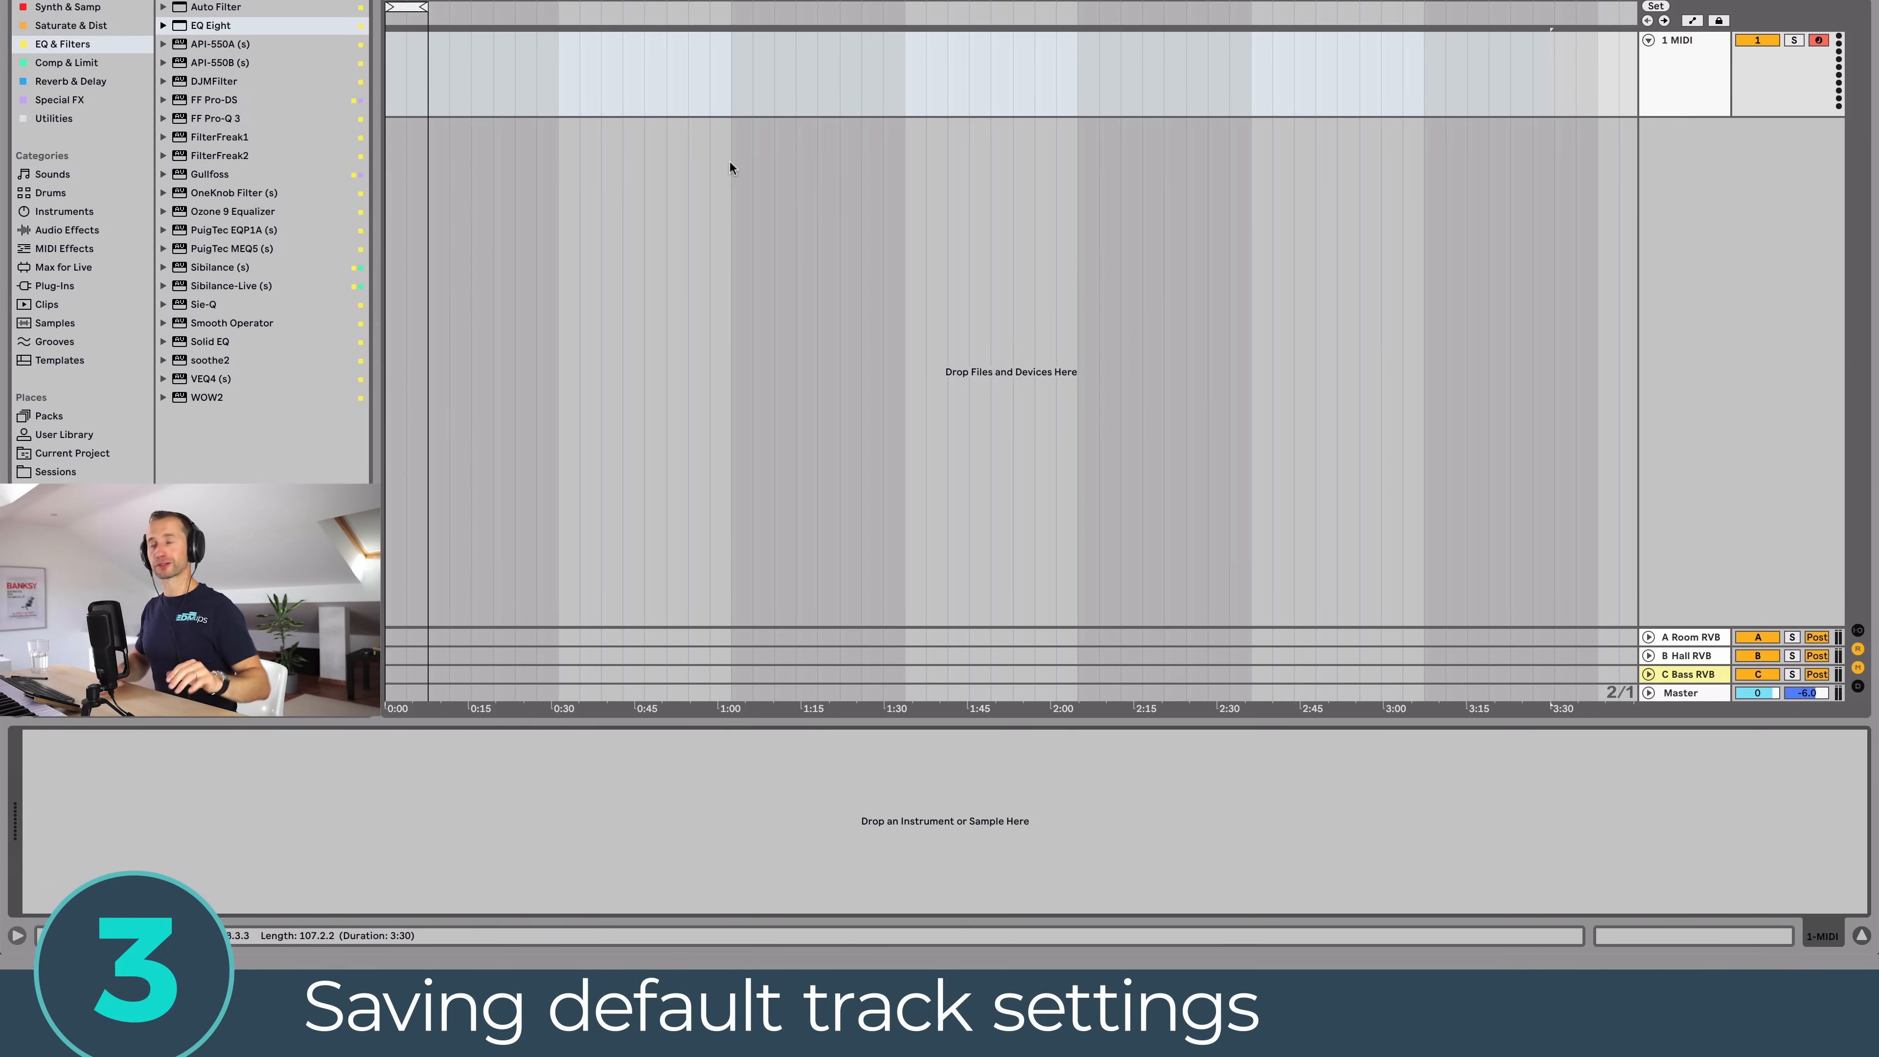
Step: Insert an audio track below the MIDI track and load EQ Eight followed by Utility on it
left_click(1652, 87)
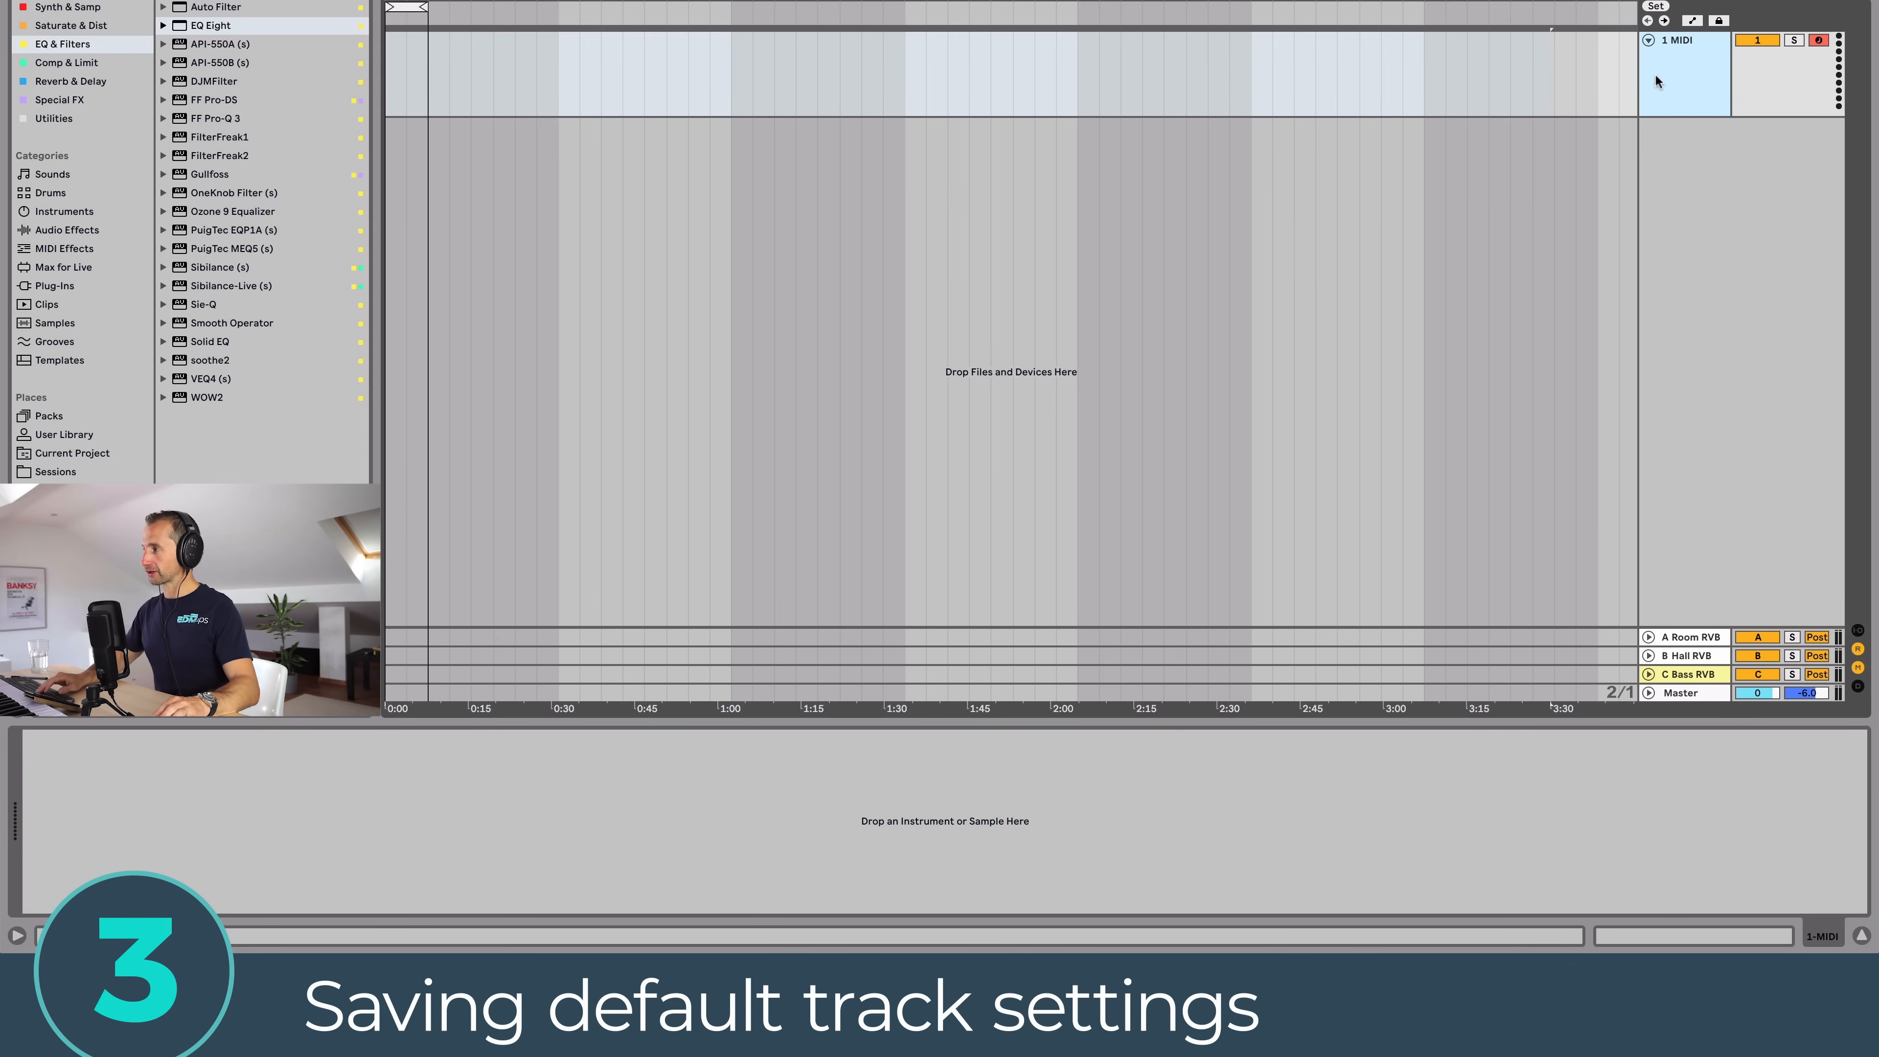
key("super+t")
left_click(1675, 165)
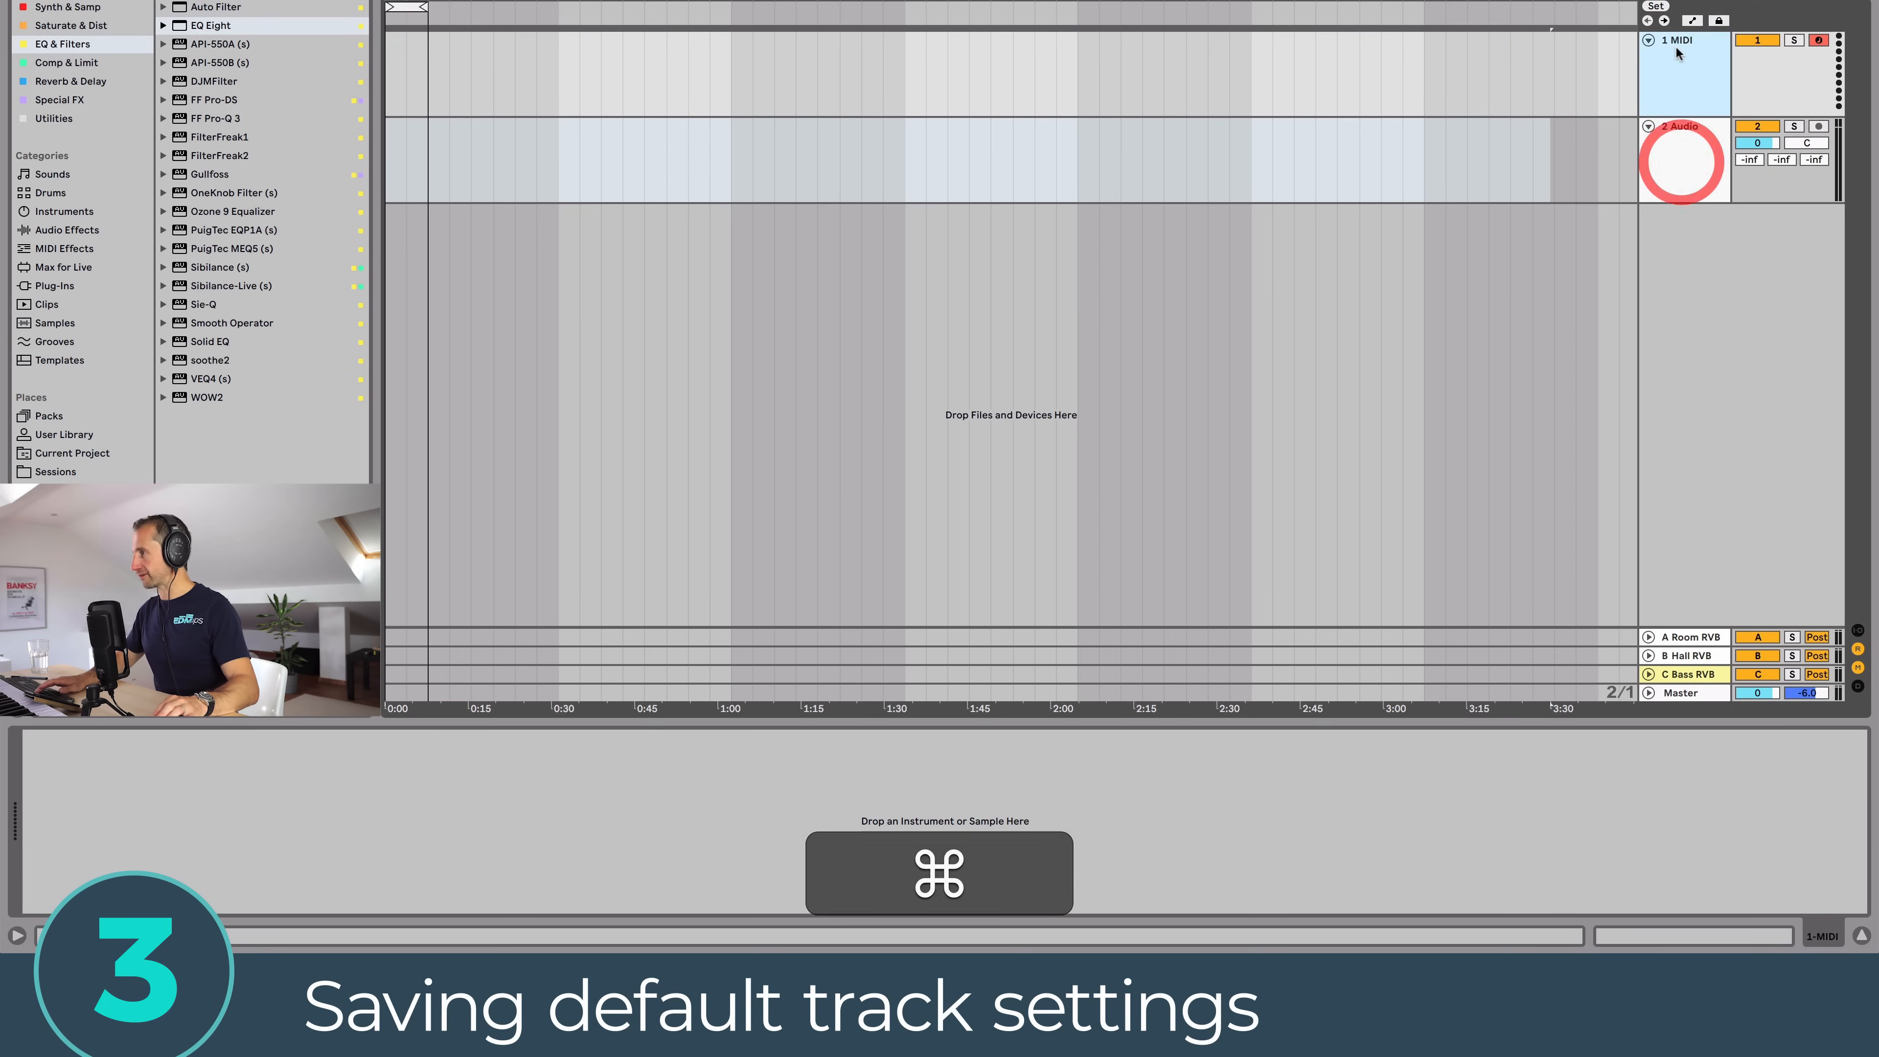
left_click(196, 27)
left_click_drag(196, 28, 392, 143)
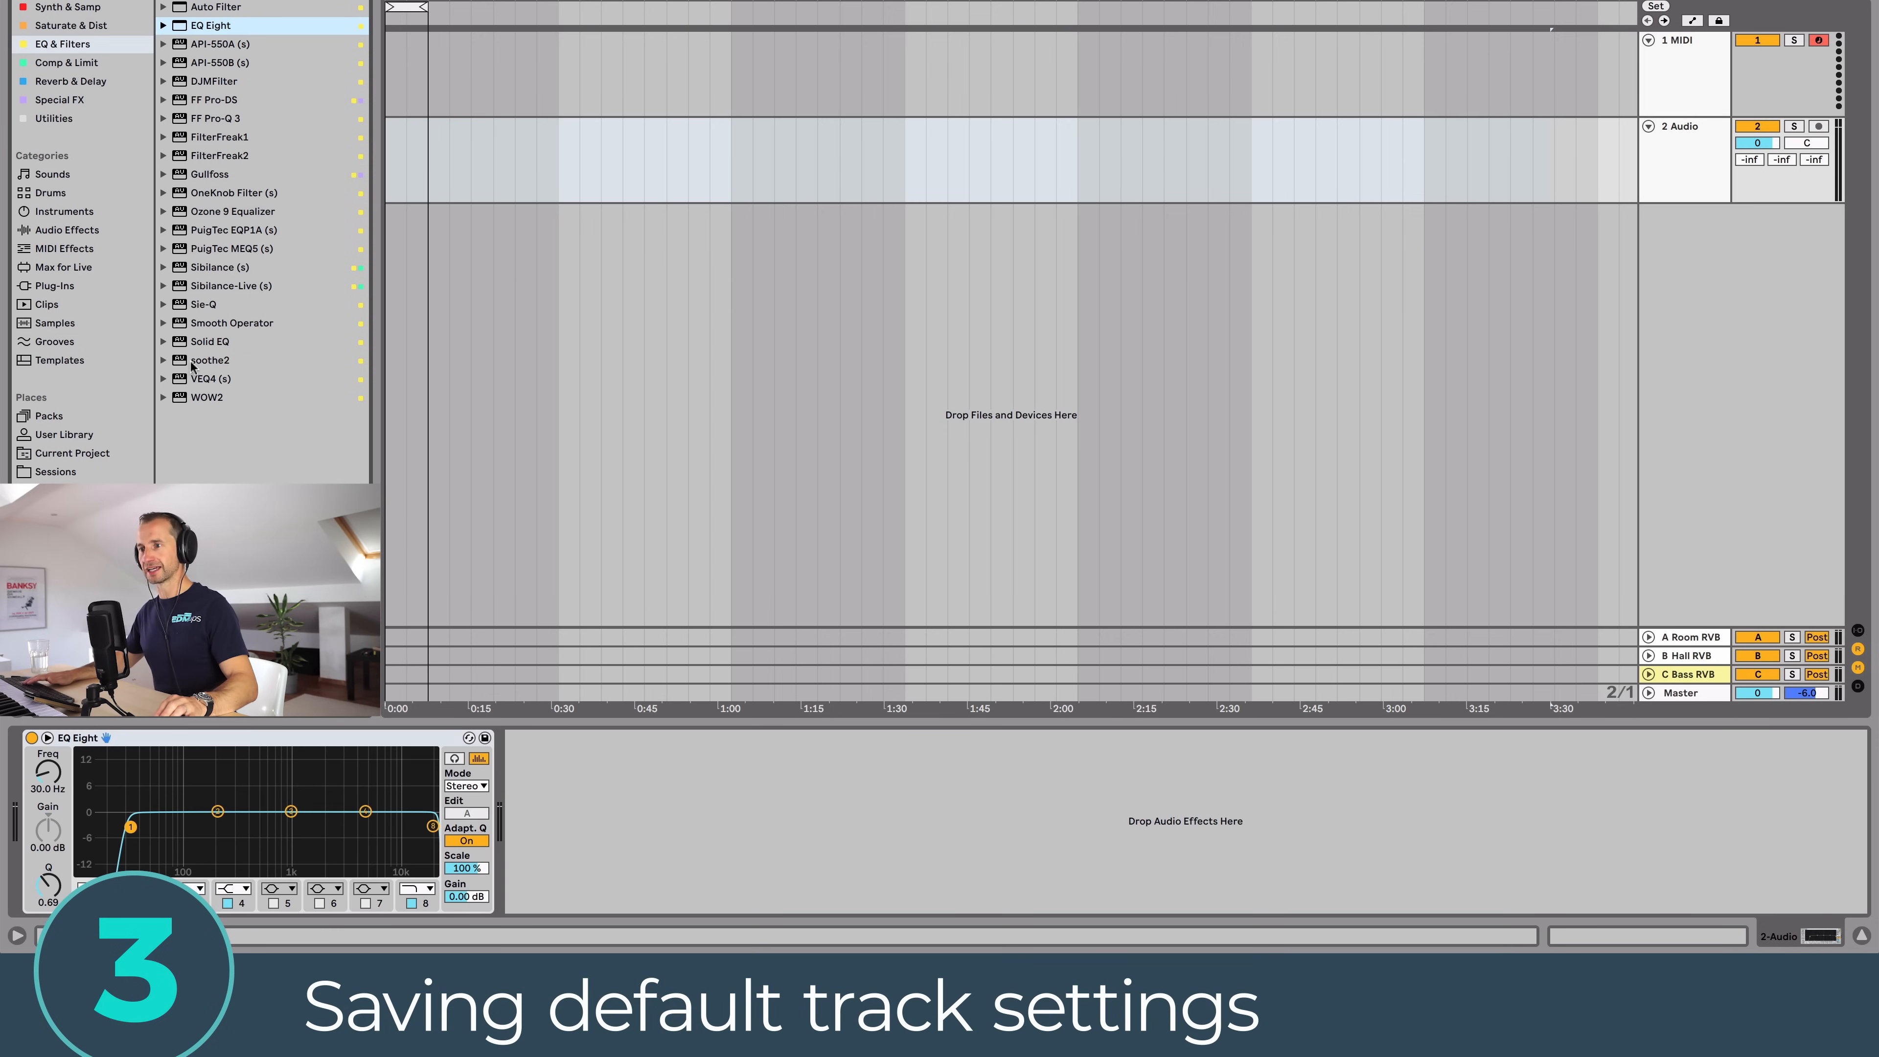
left_click(55, 118)
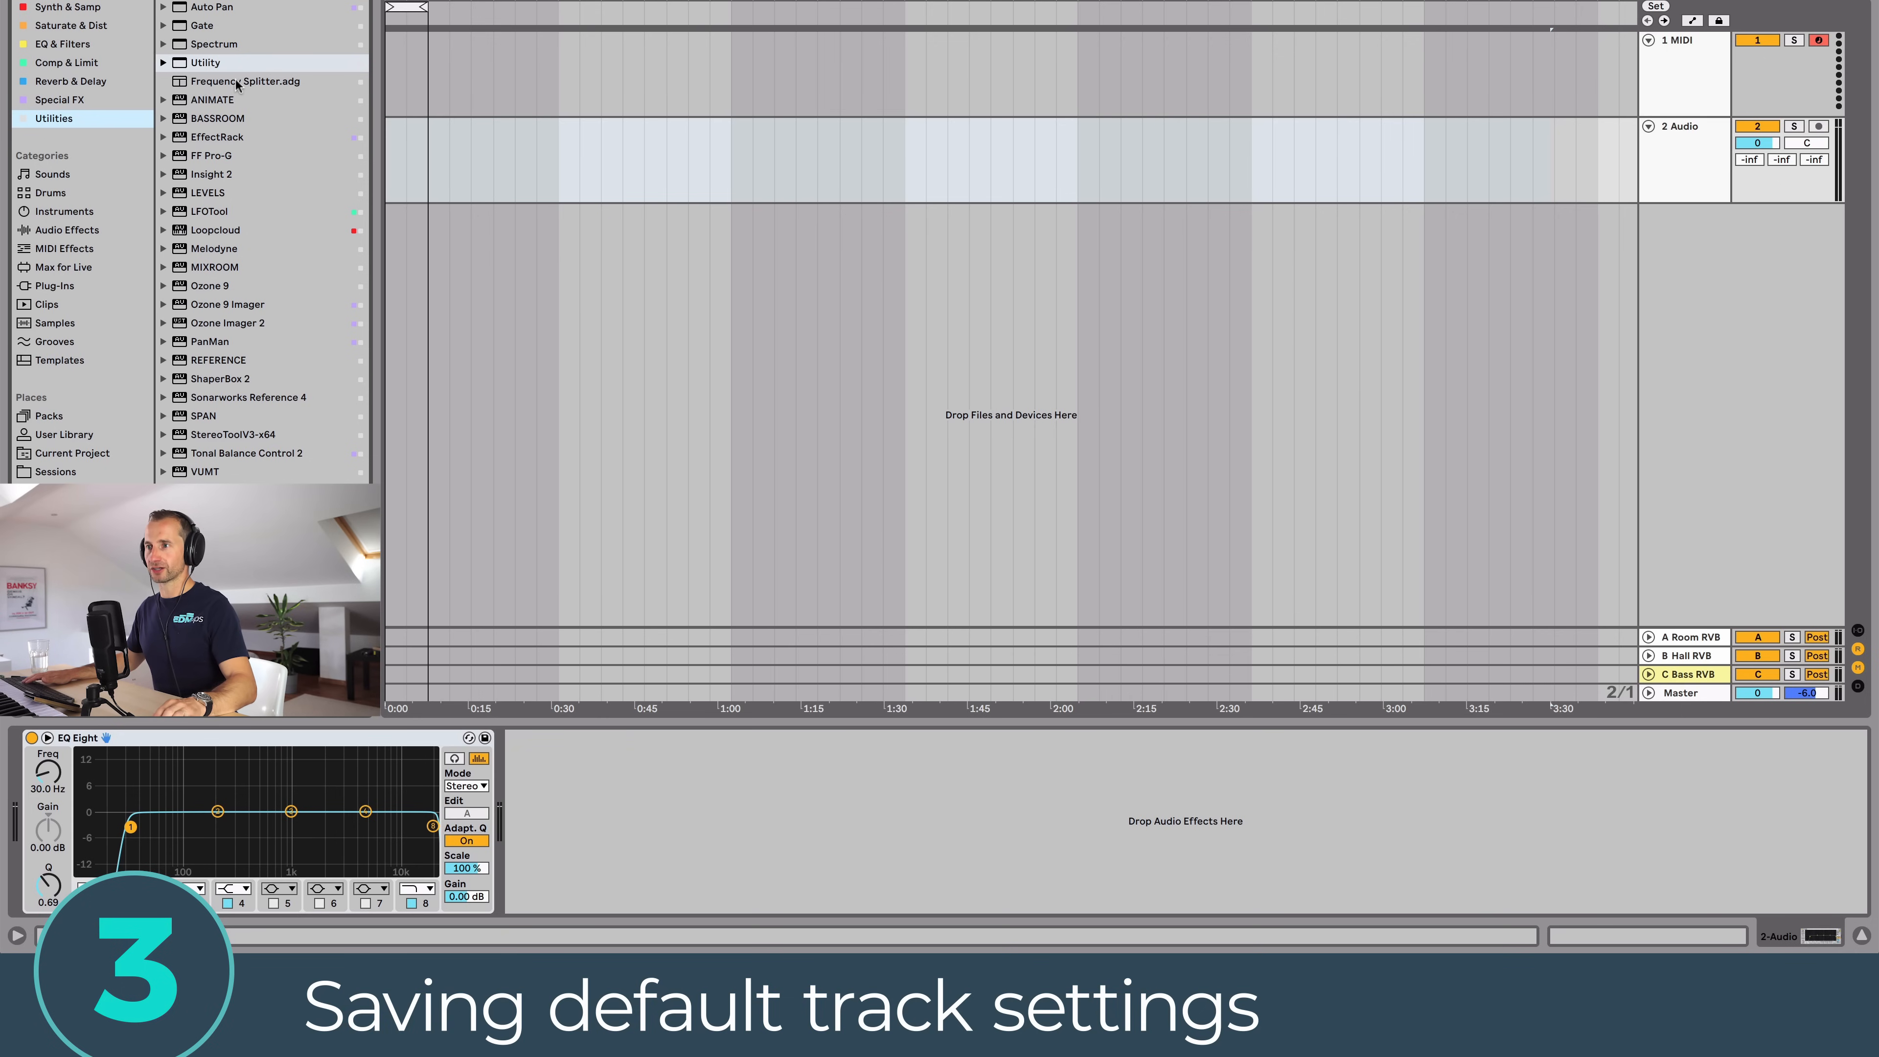
left_click_drag(219, 65, 636, 805)
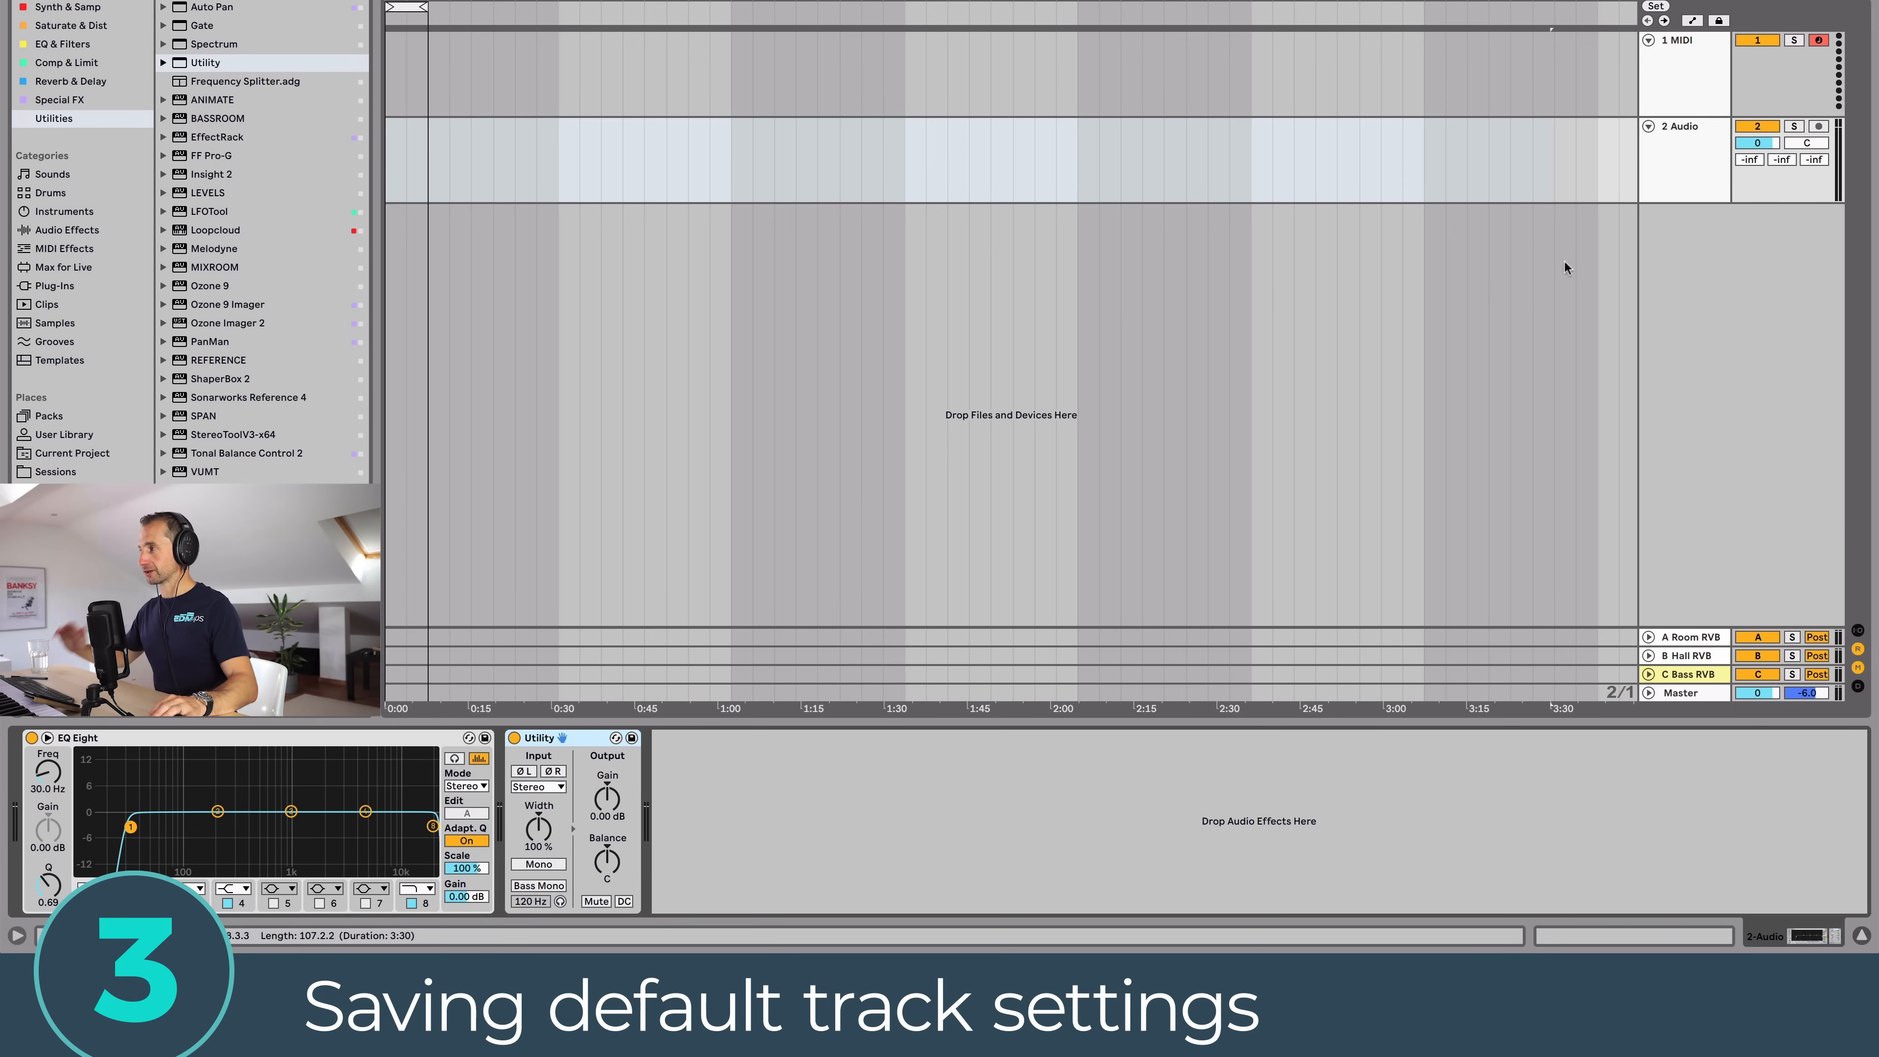
Step: Save the track holding EQ Eight and Utility as the default audio track, and insert another audio track below it
right_click(1677, 154)
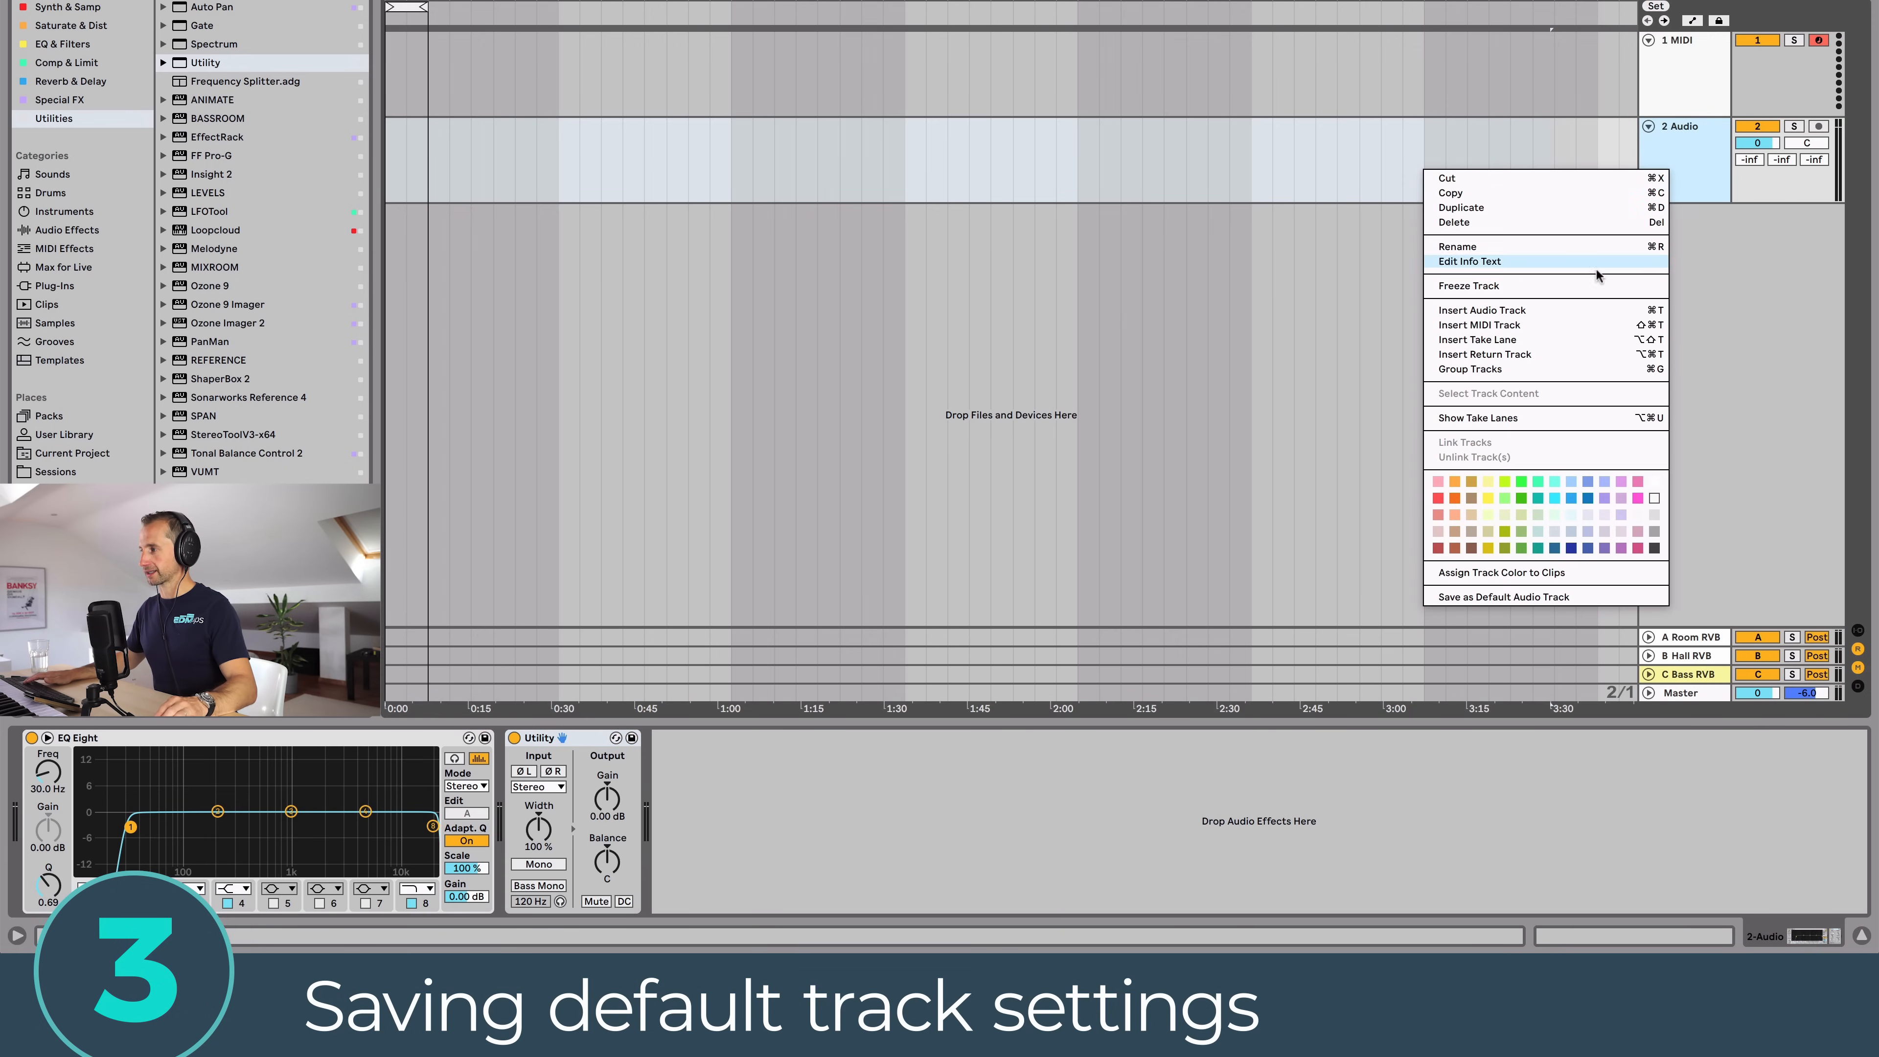
left_click(1509, 597)
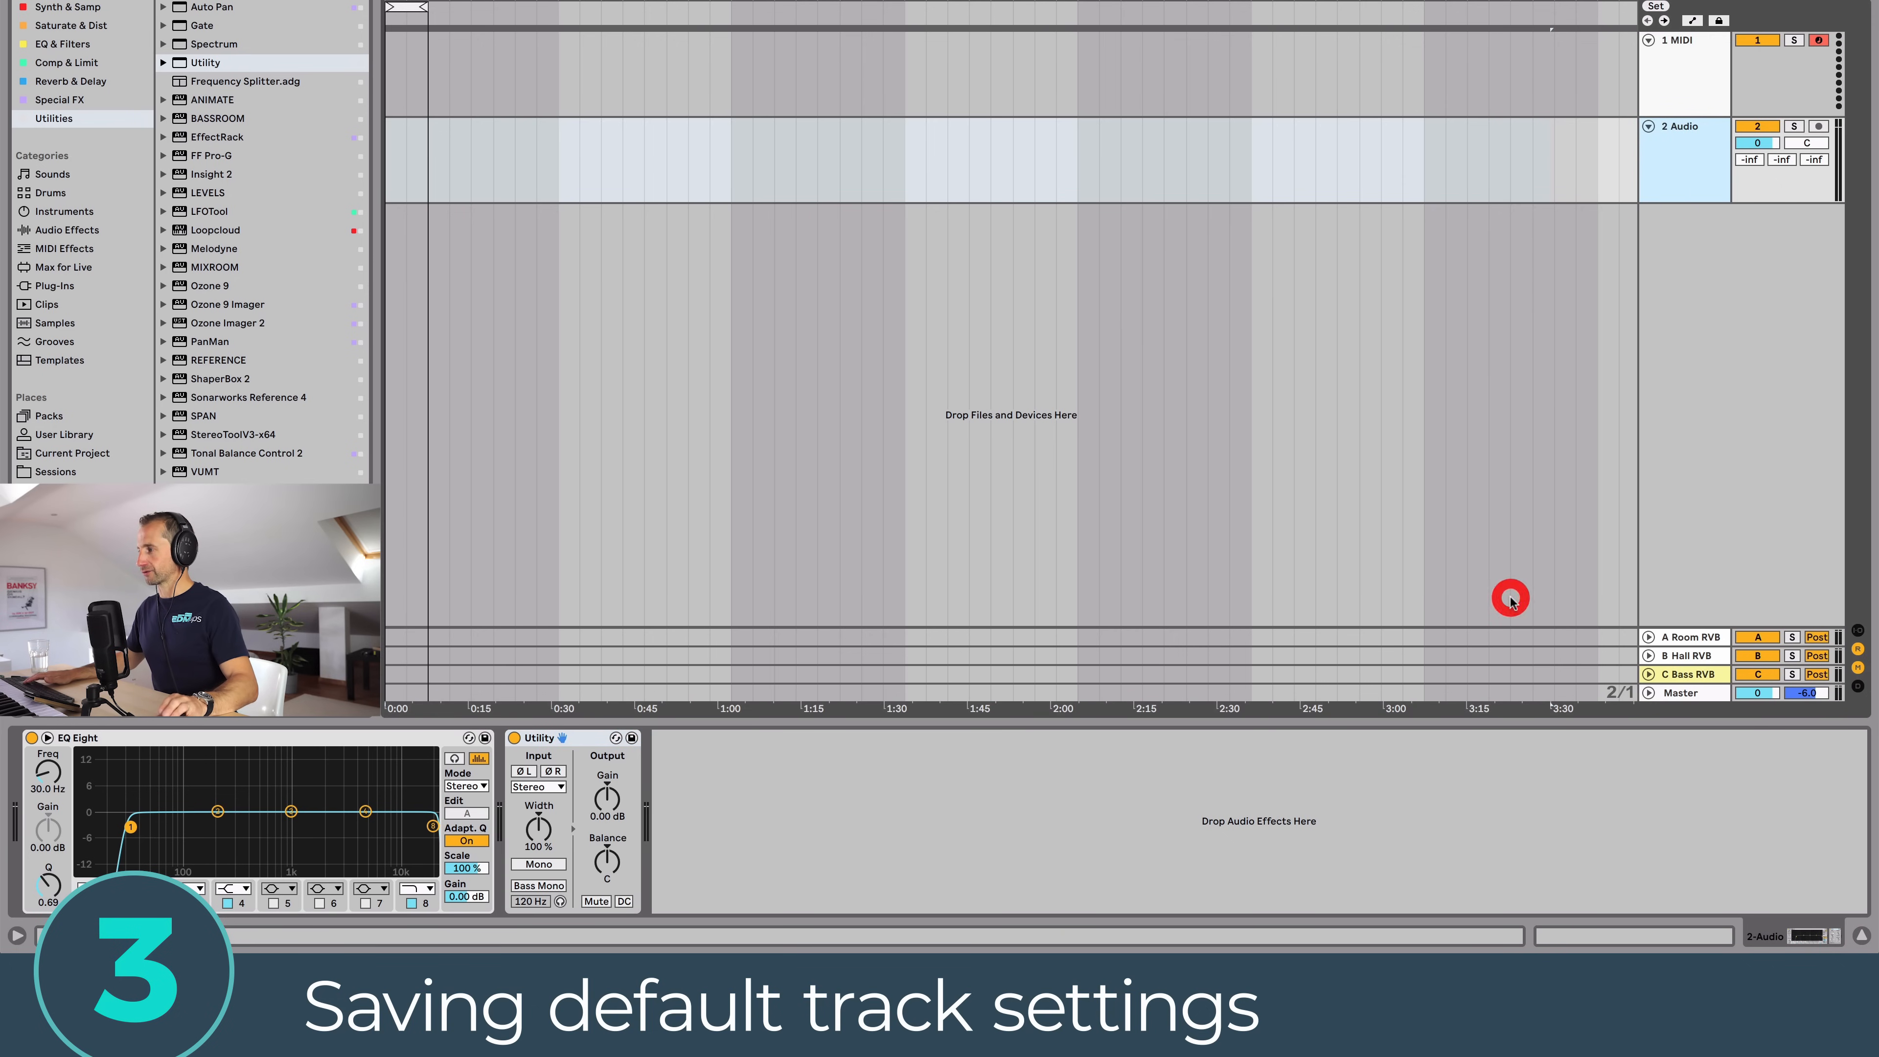
left_click(1716, 162)
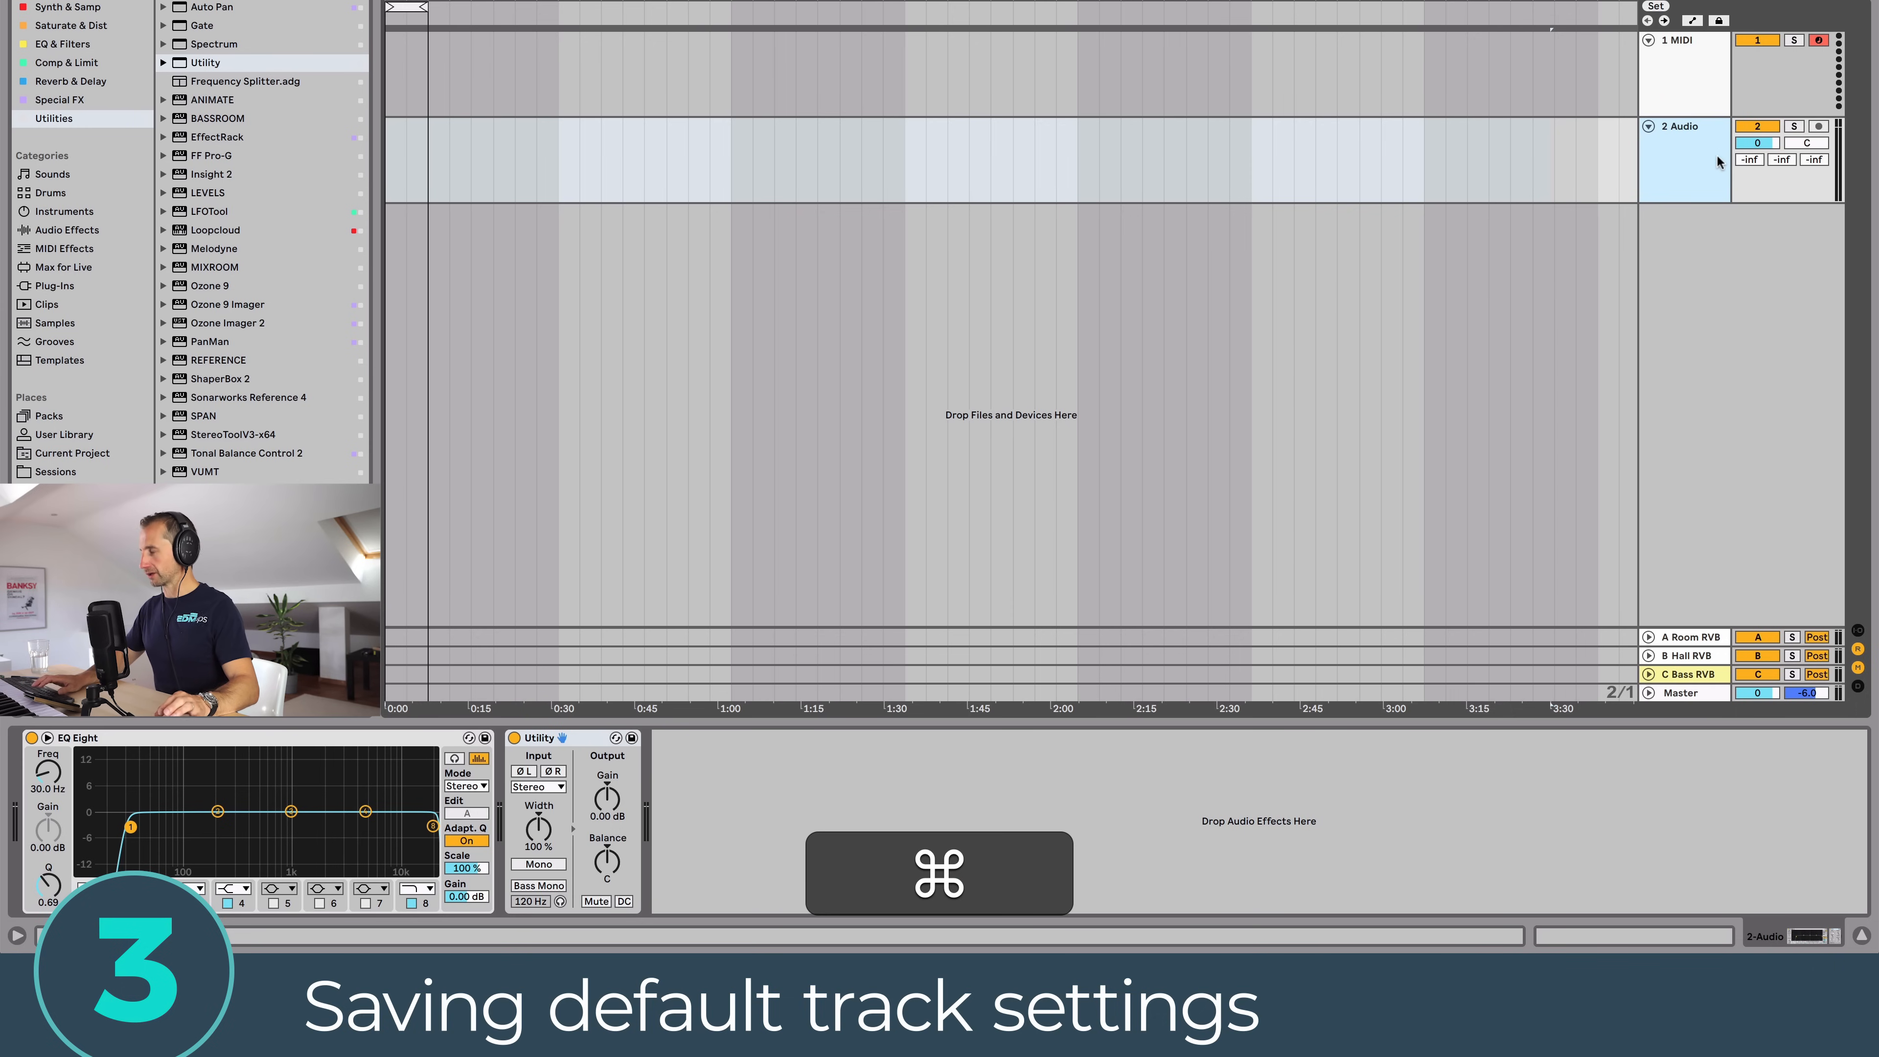
key("super+t")
left_click(1679, 263)
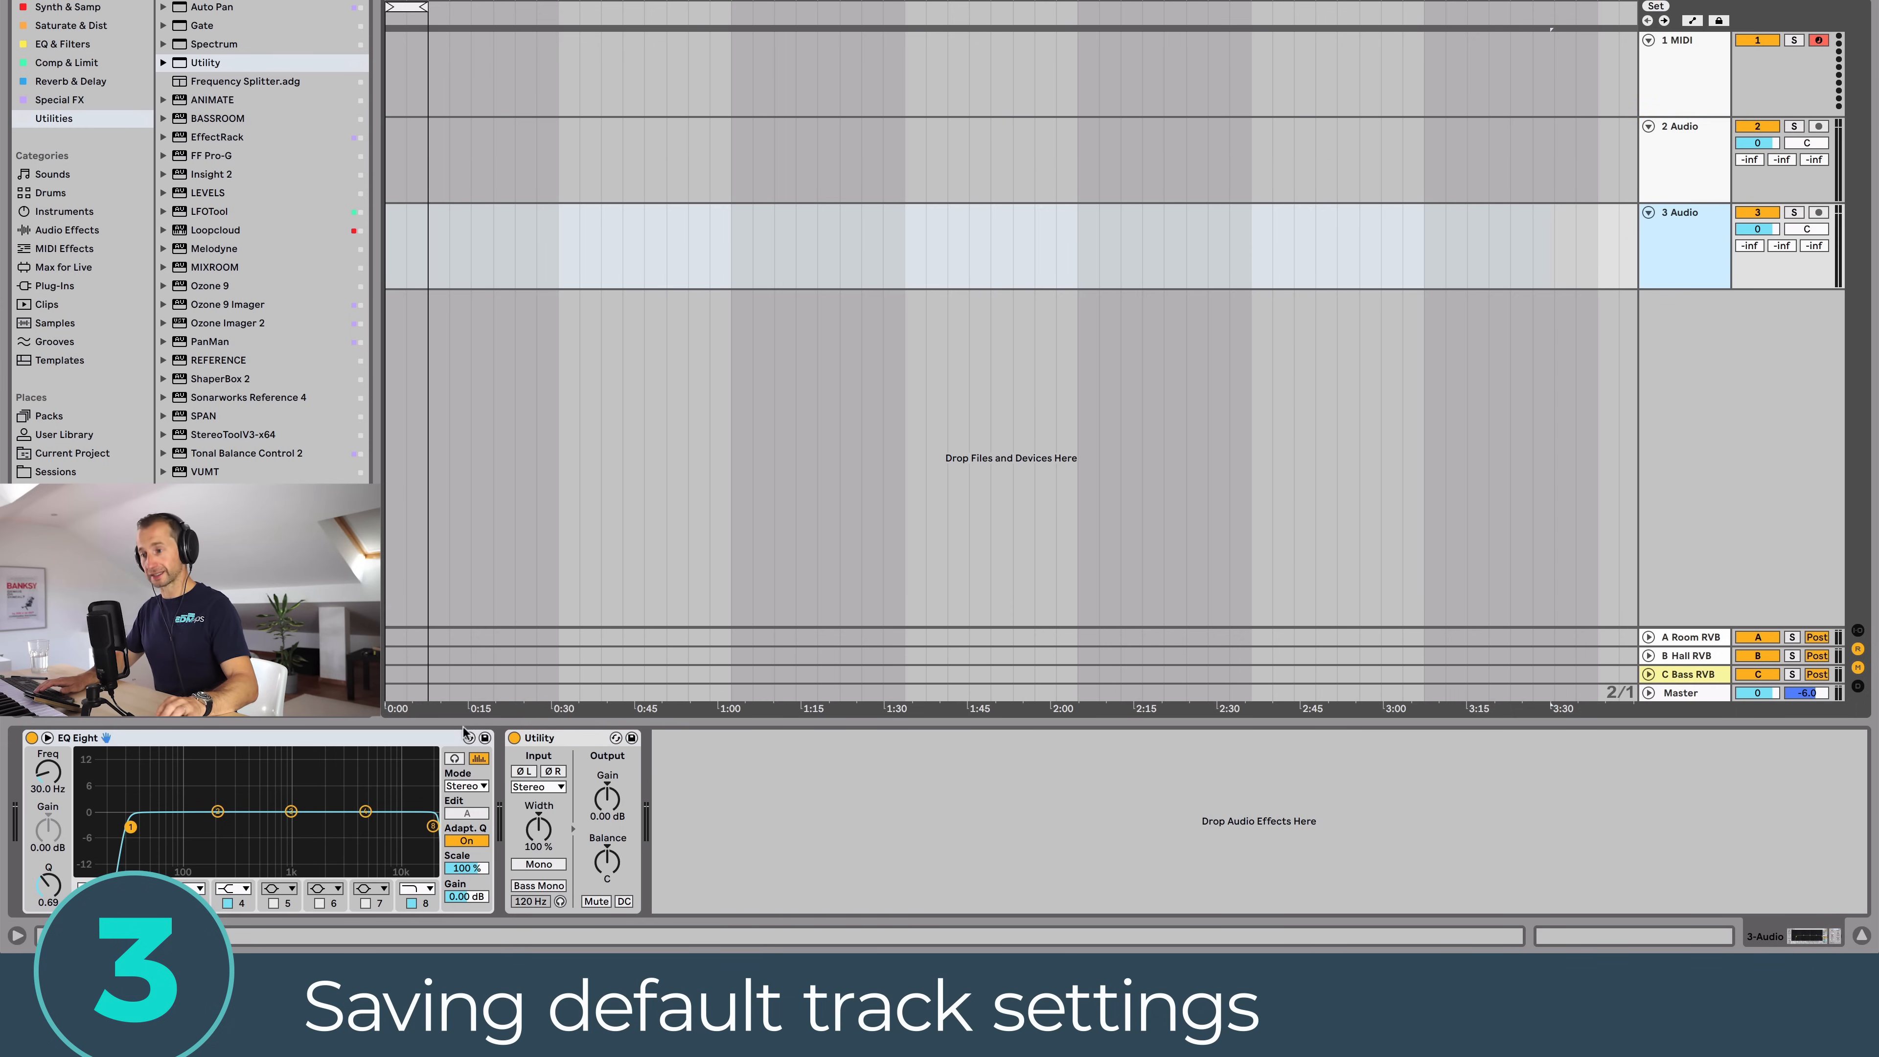
Step: Delete both EQ Eight and Utility from the third track
left_click(332, 736)
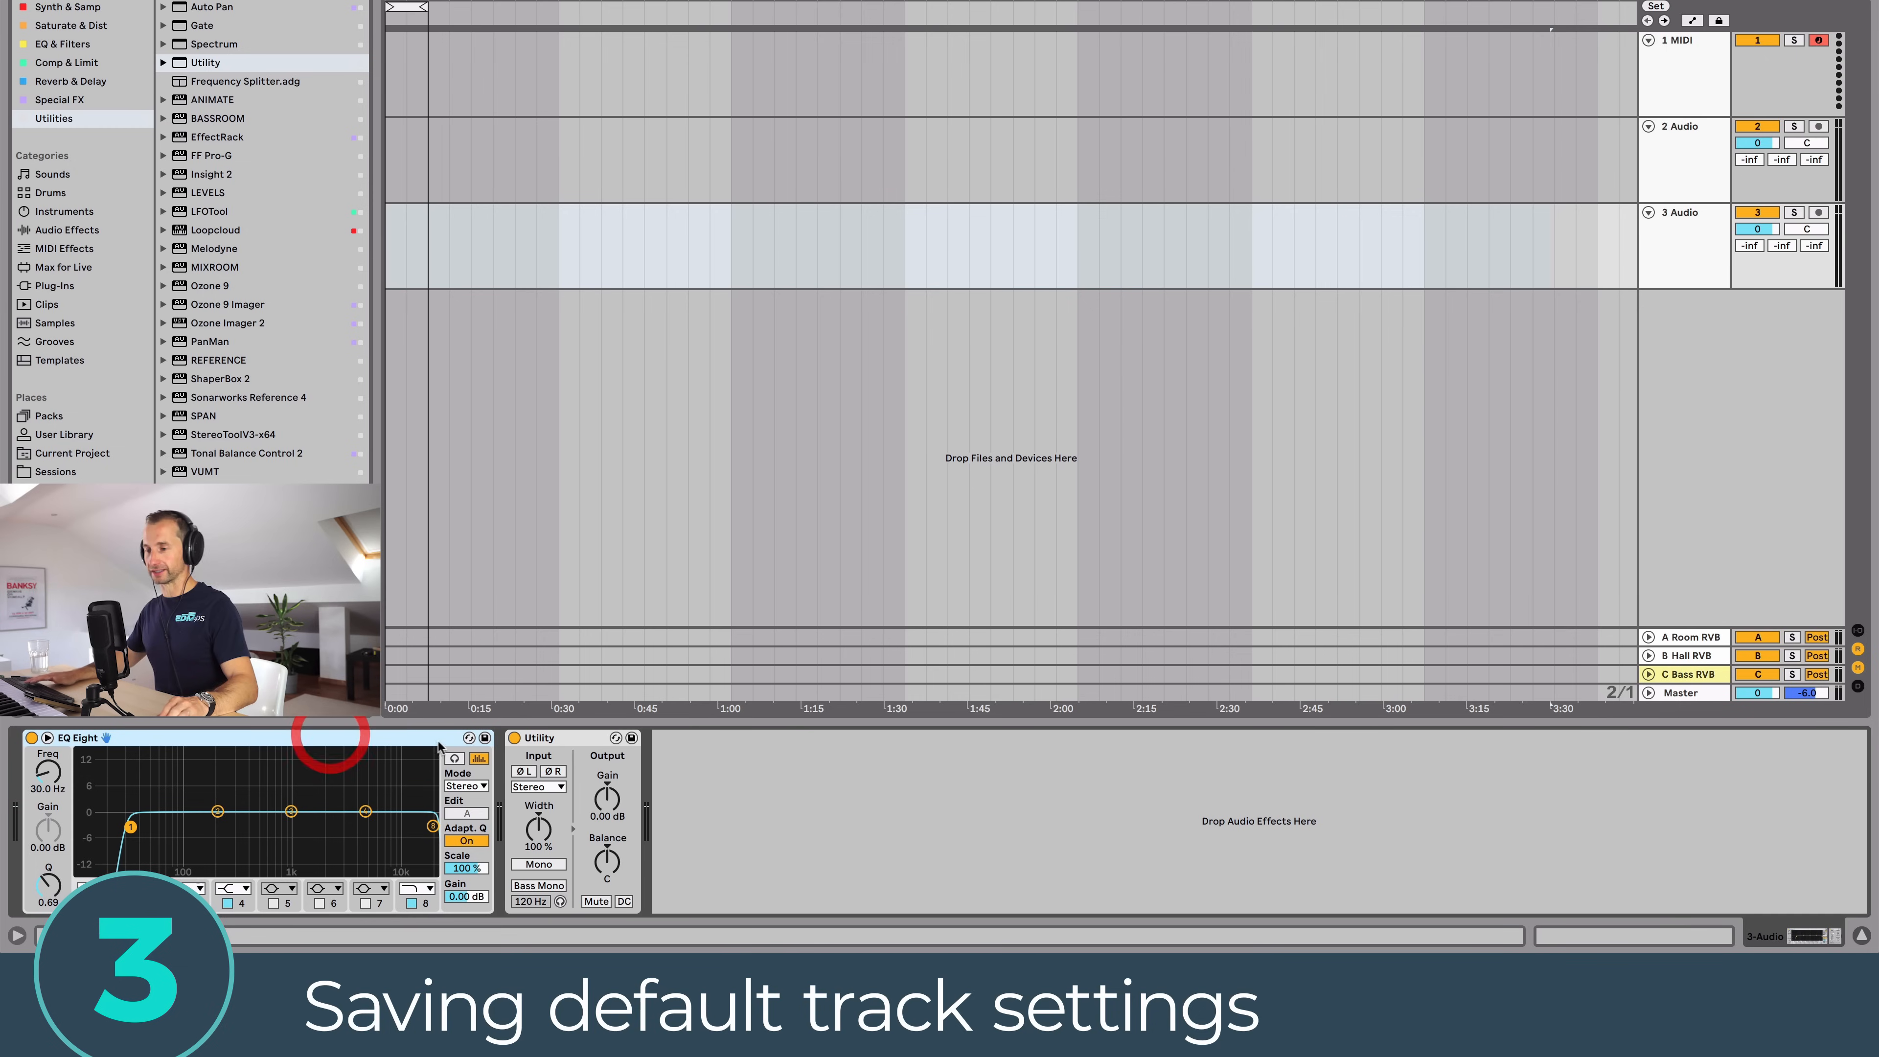
left_click(566, 739, "shift")
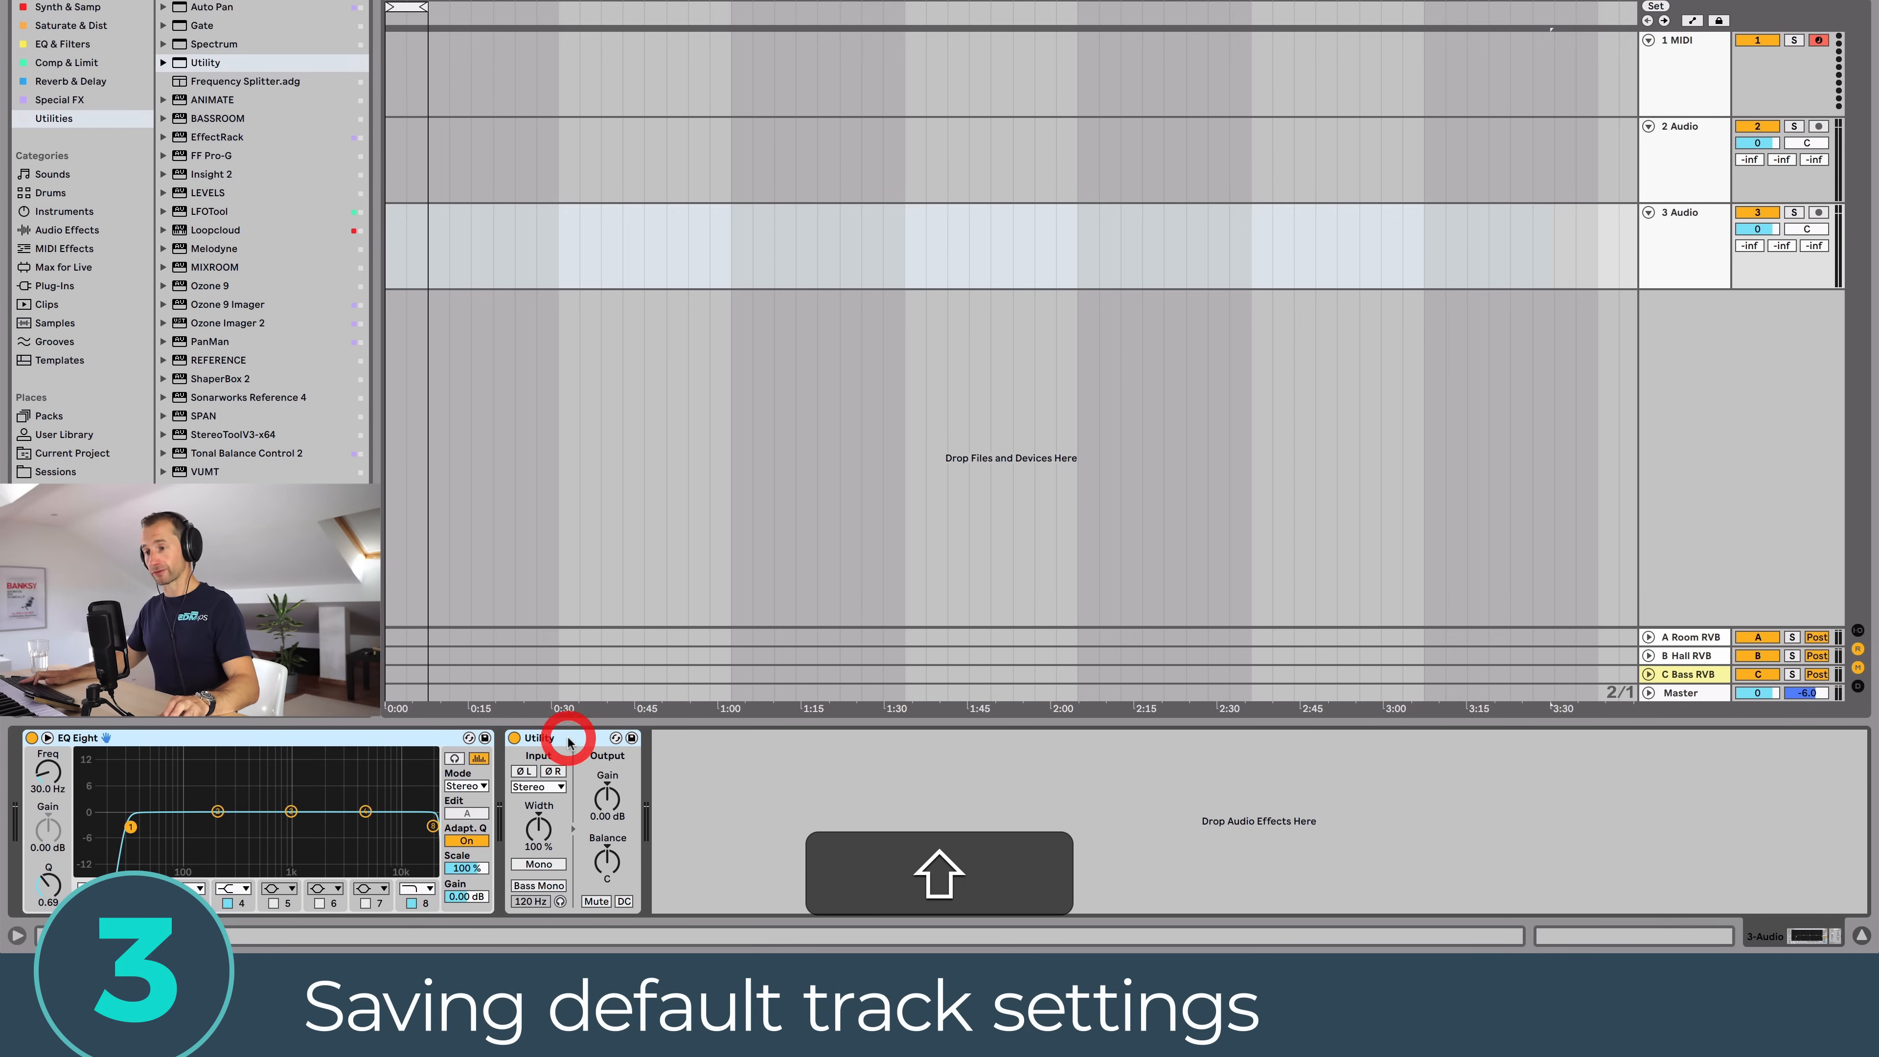
key("shift+Delete")
Step: Save the empty third track as the default audio track, overwriting the existing default, and insert a further audio track
right_click(1663, 281)
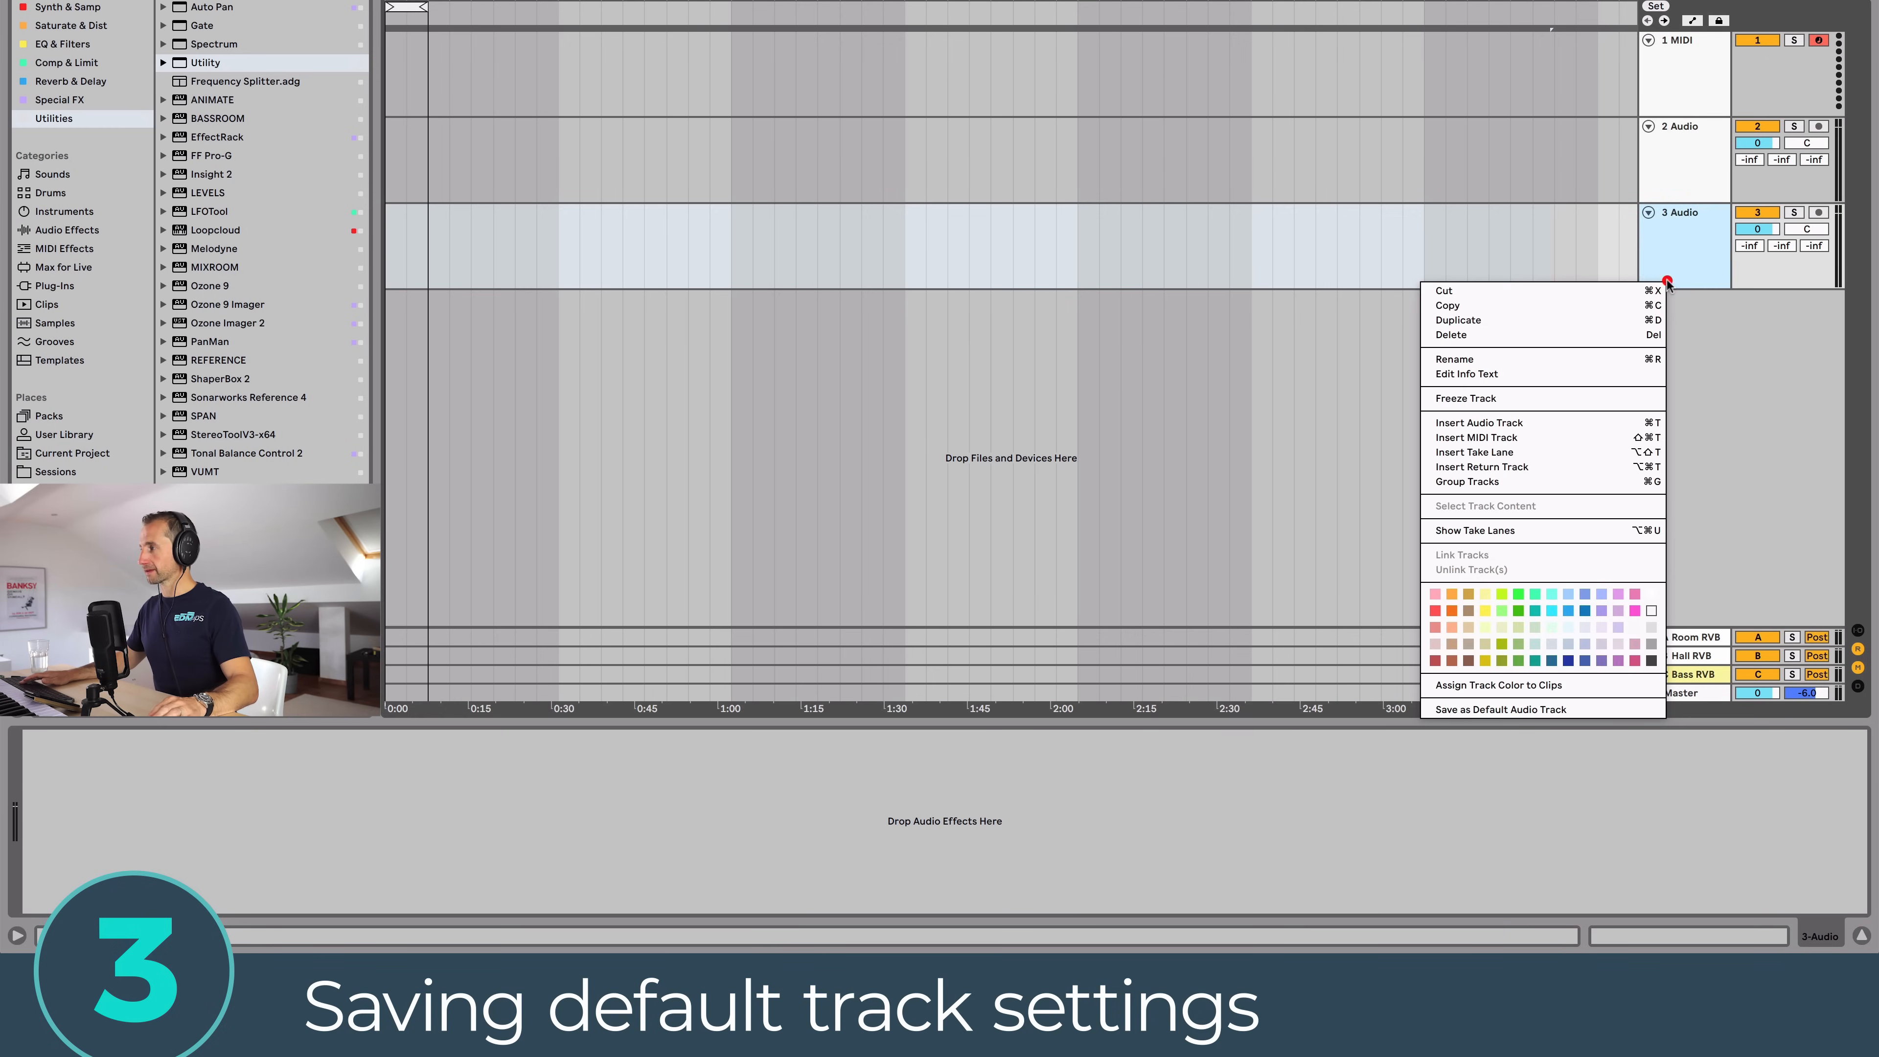
left_click(1520, 711)
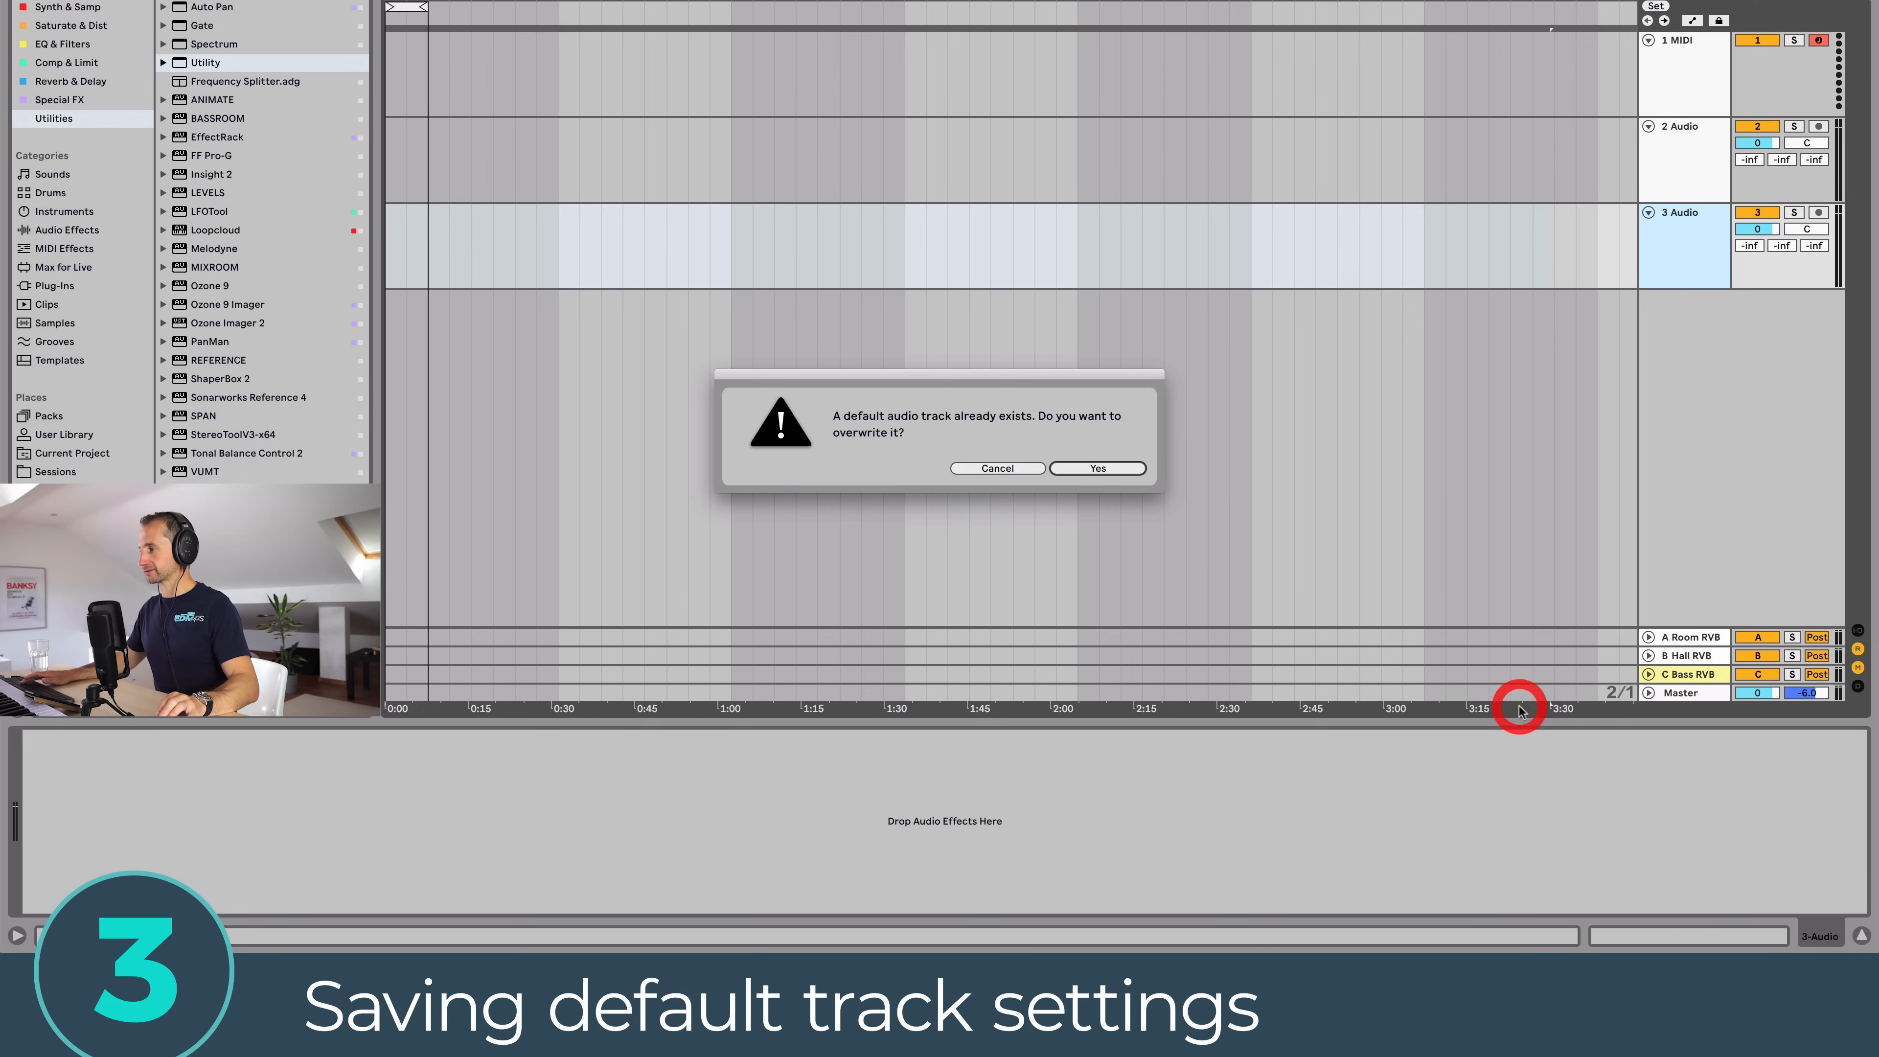
left_click(1099, 468)
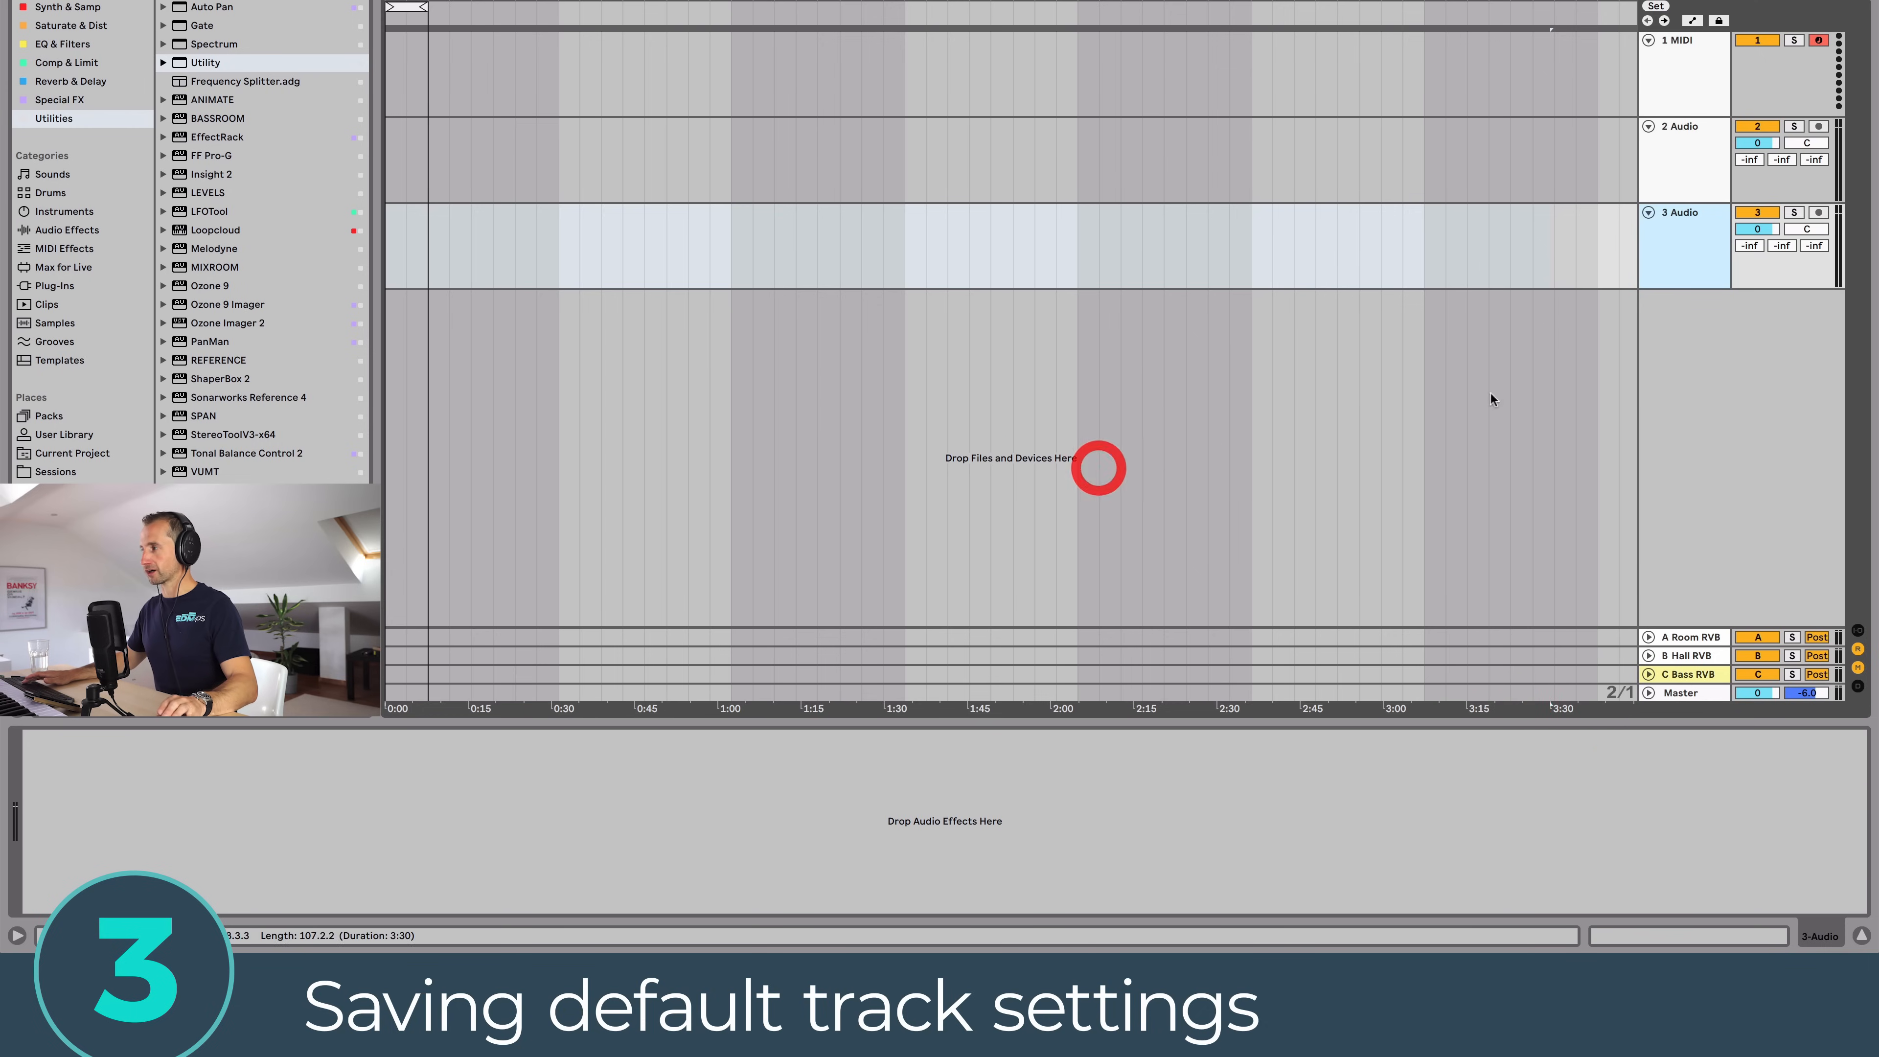
left_click(1683, 268)
key("super+t")
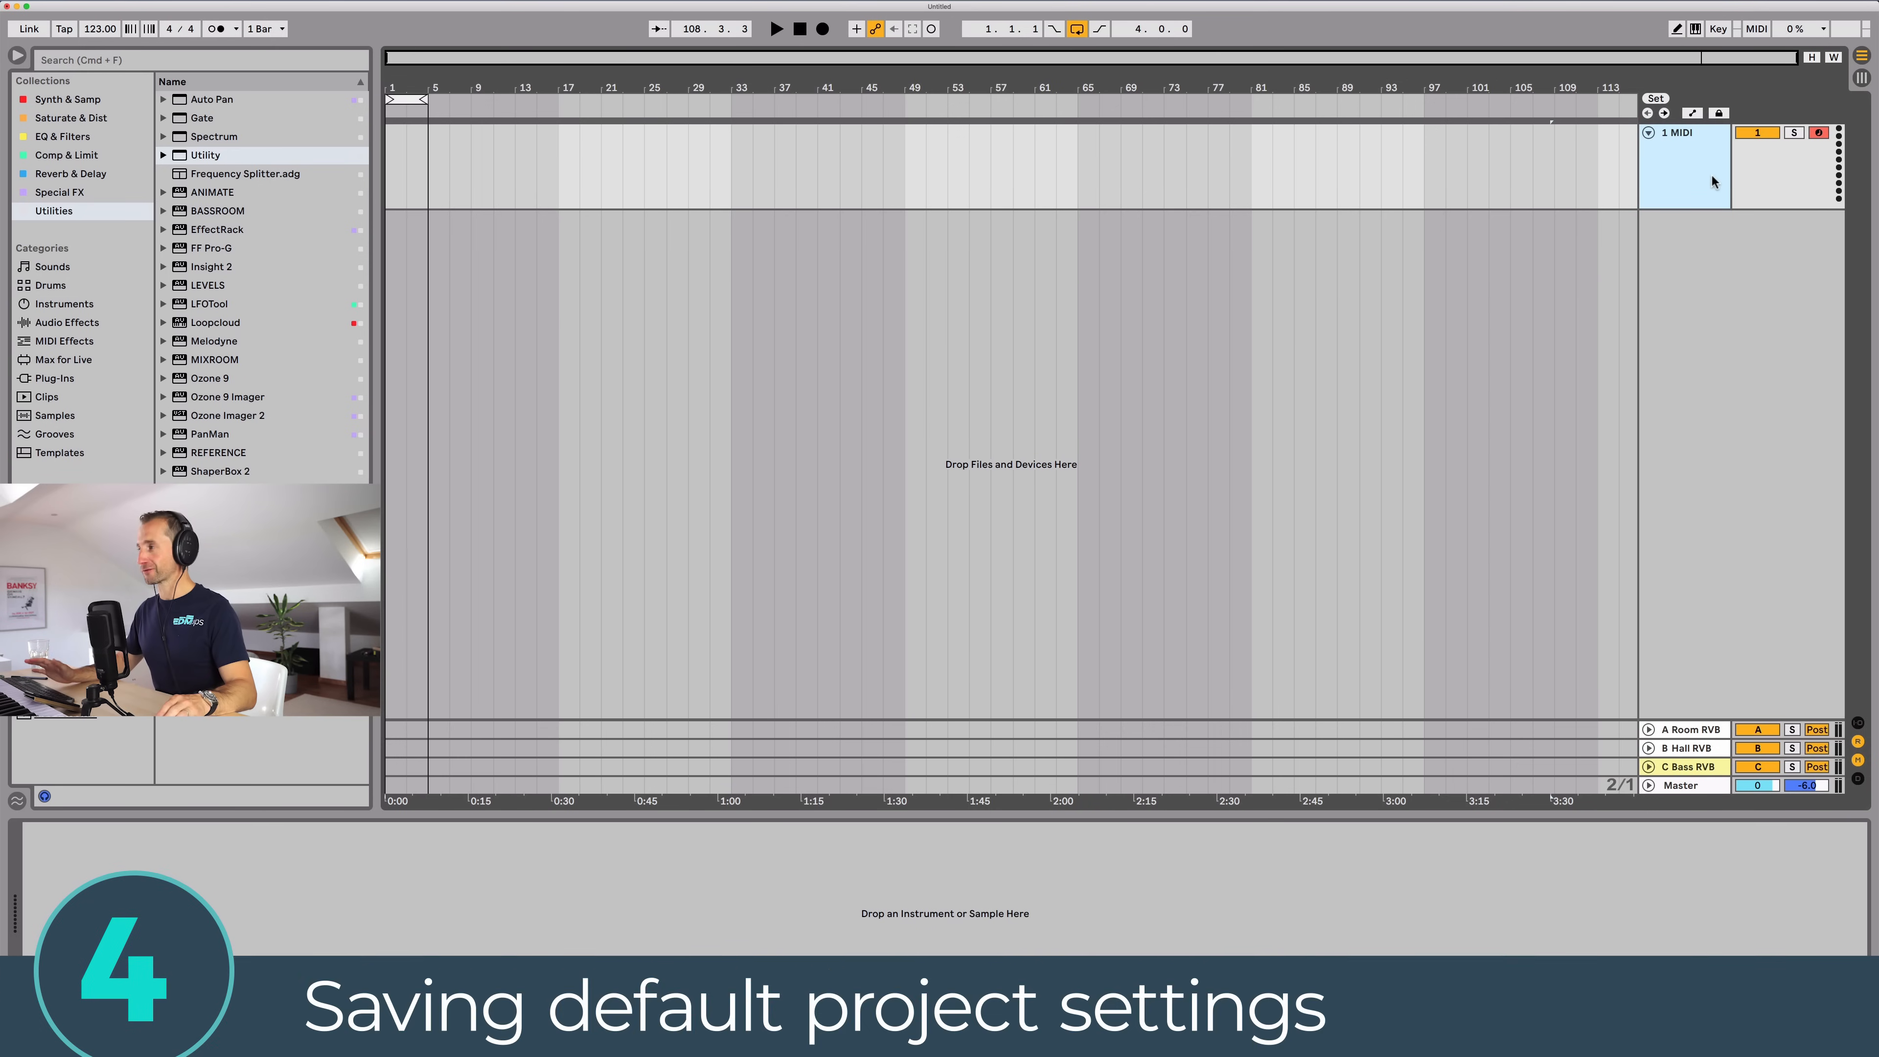
Step: Examine the device chains of the Room, Hall and Bass reverb return tracks in Session View, and return to Arrangement View
left_click(1690, 174)
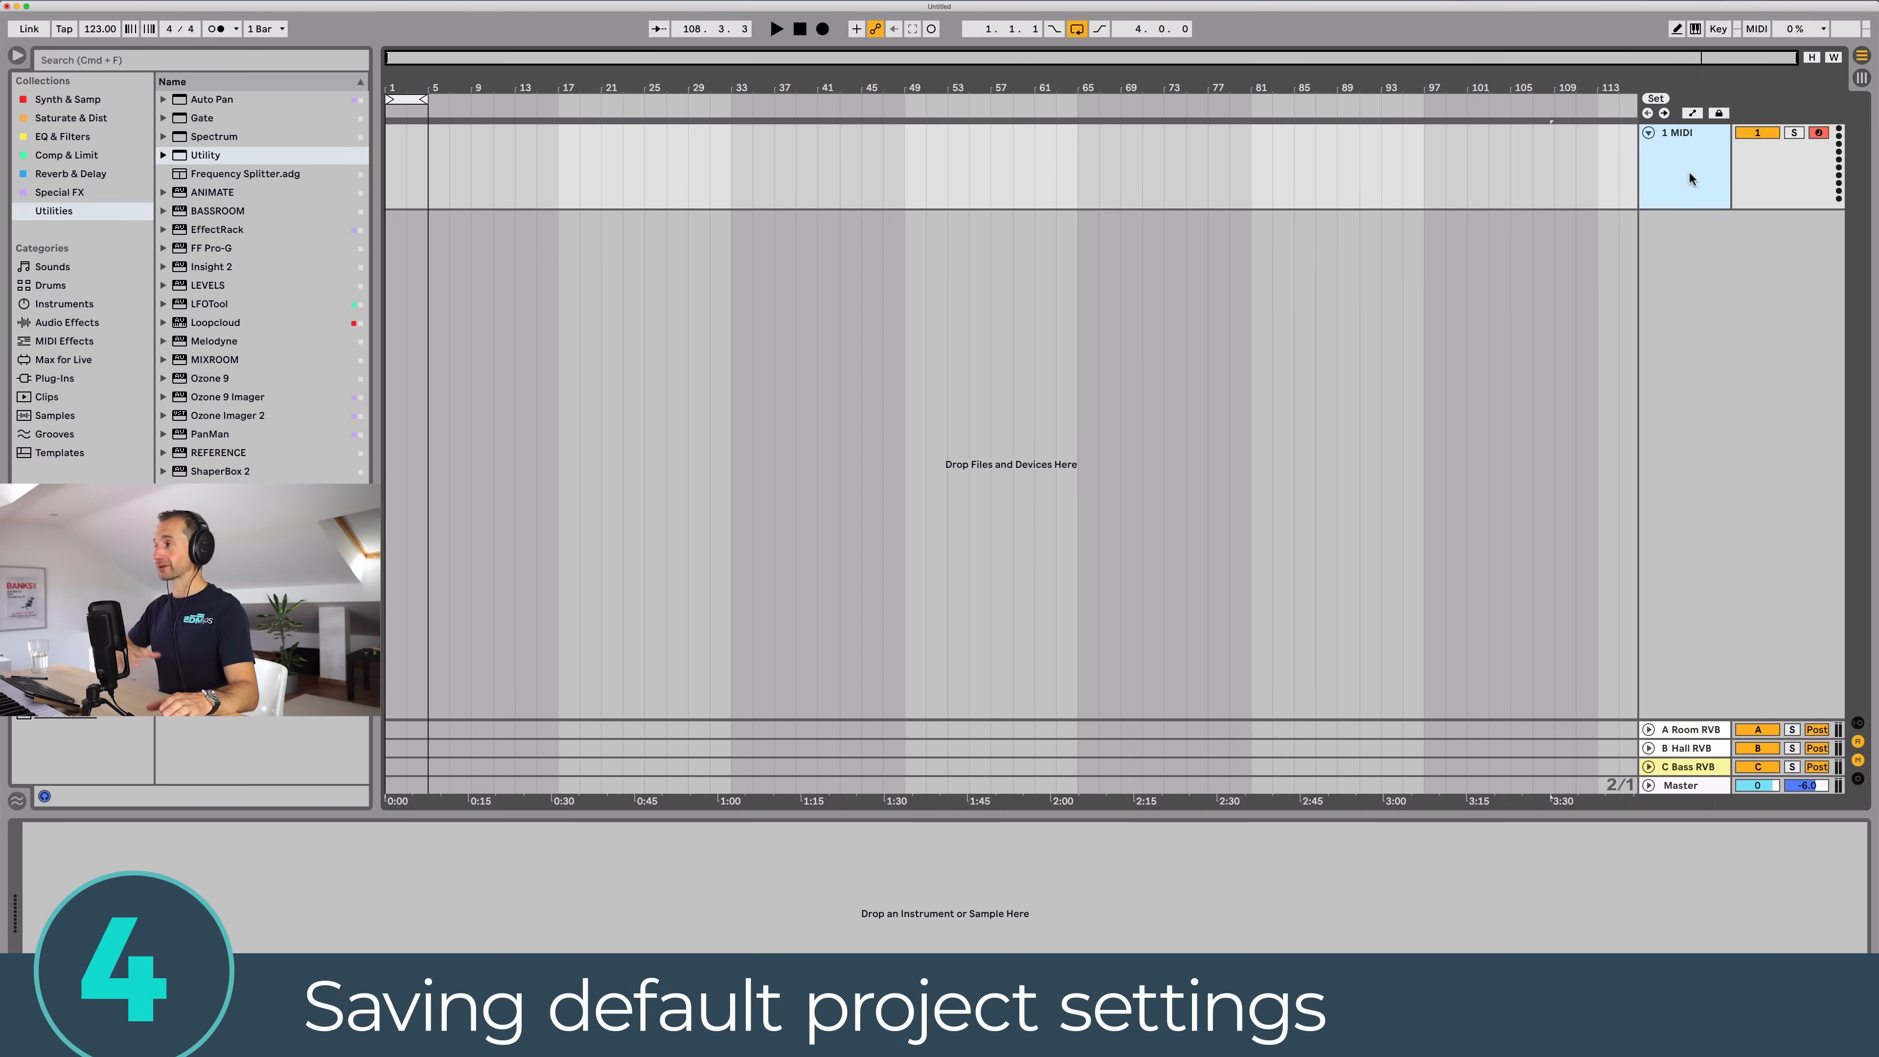
key("Tab")
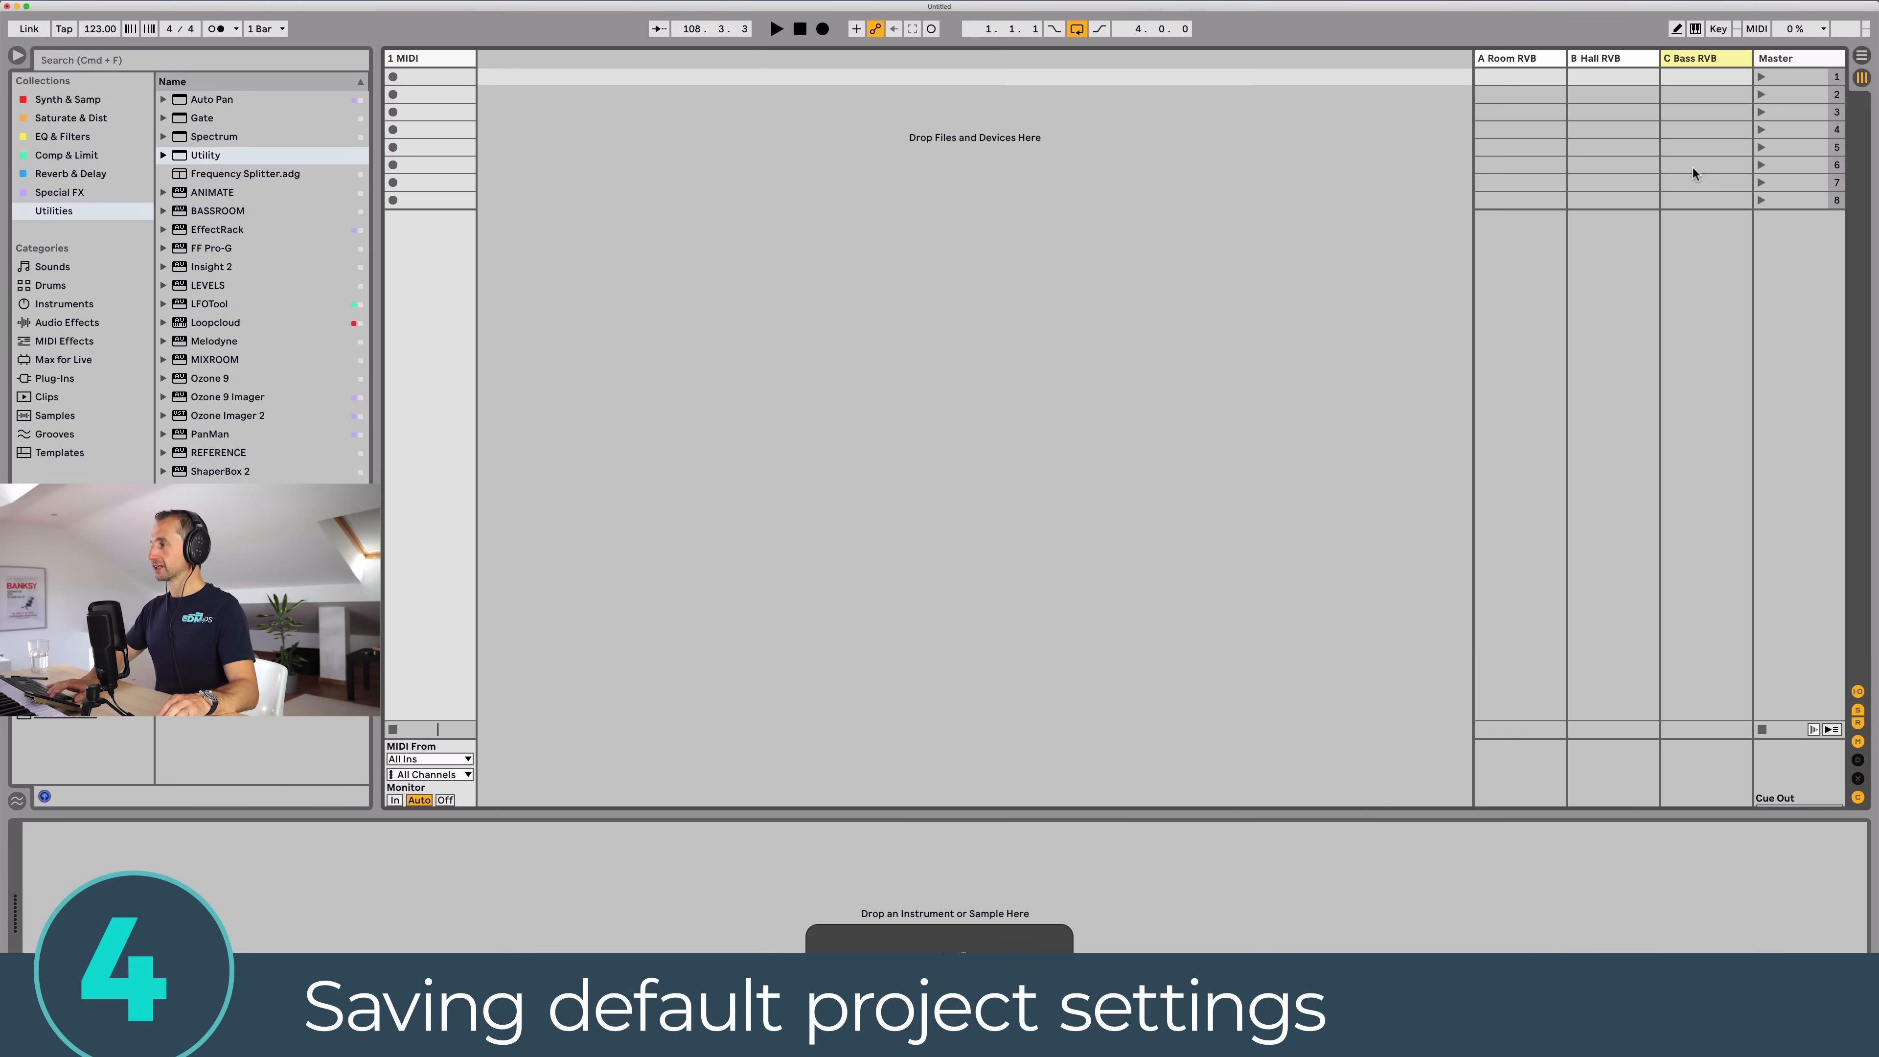
left_click(1509, 58)
left_click(1598, 59)
left_click(1698, 58)
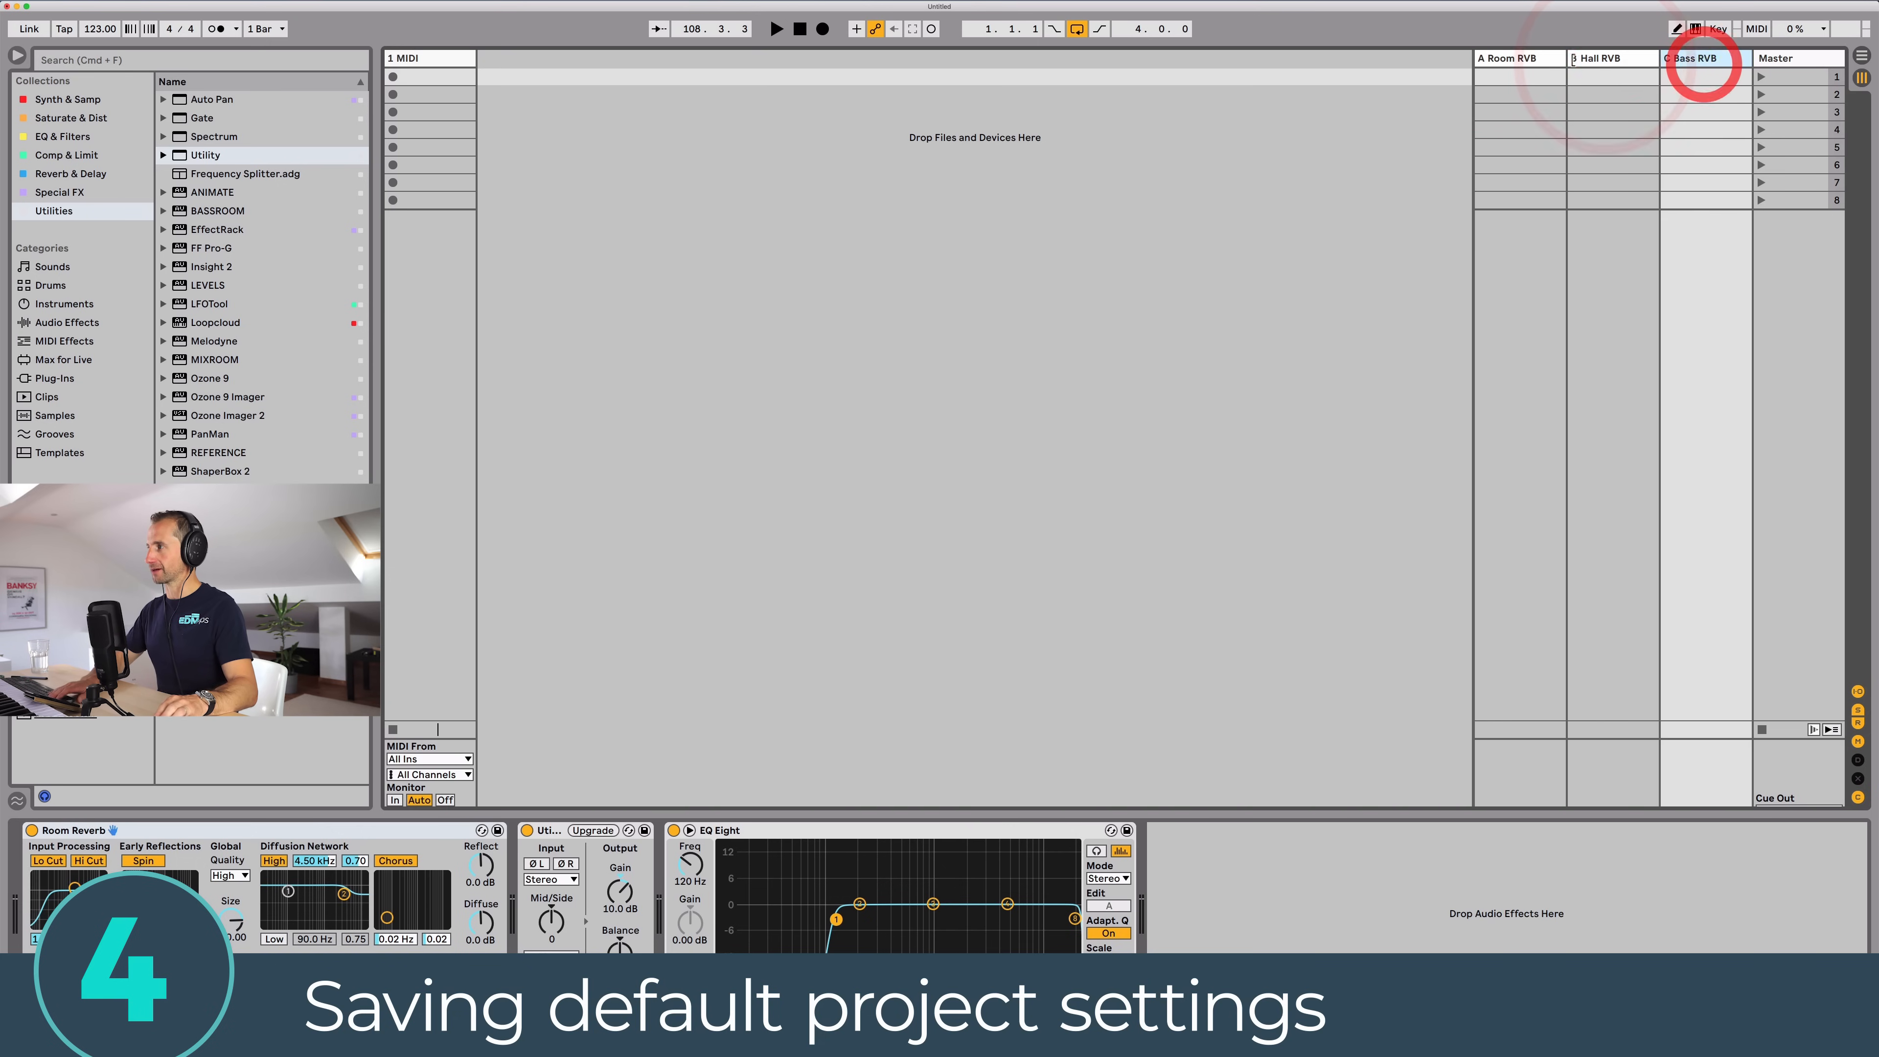
left_click(1574, 59)
key("Tab")
Step: Insert two audio tracks below the MIDI track
left_click(1667, 173)
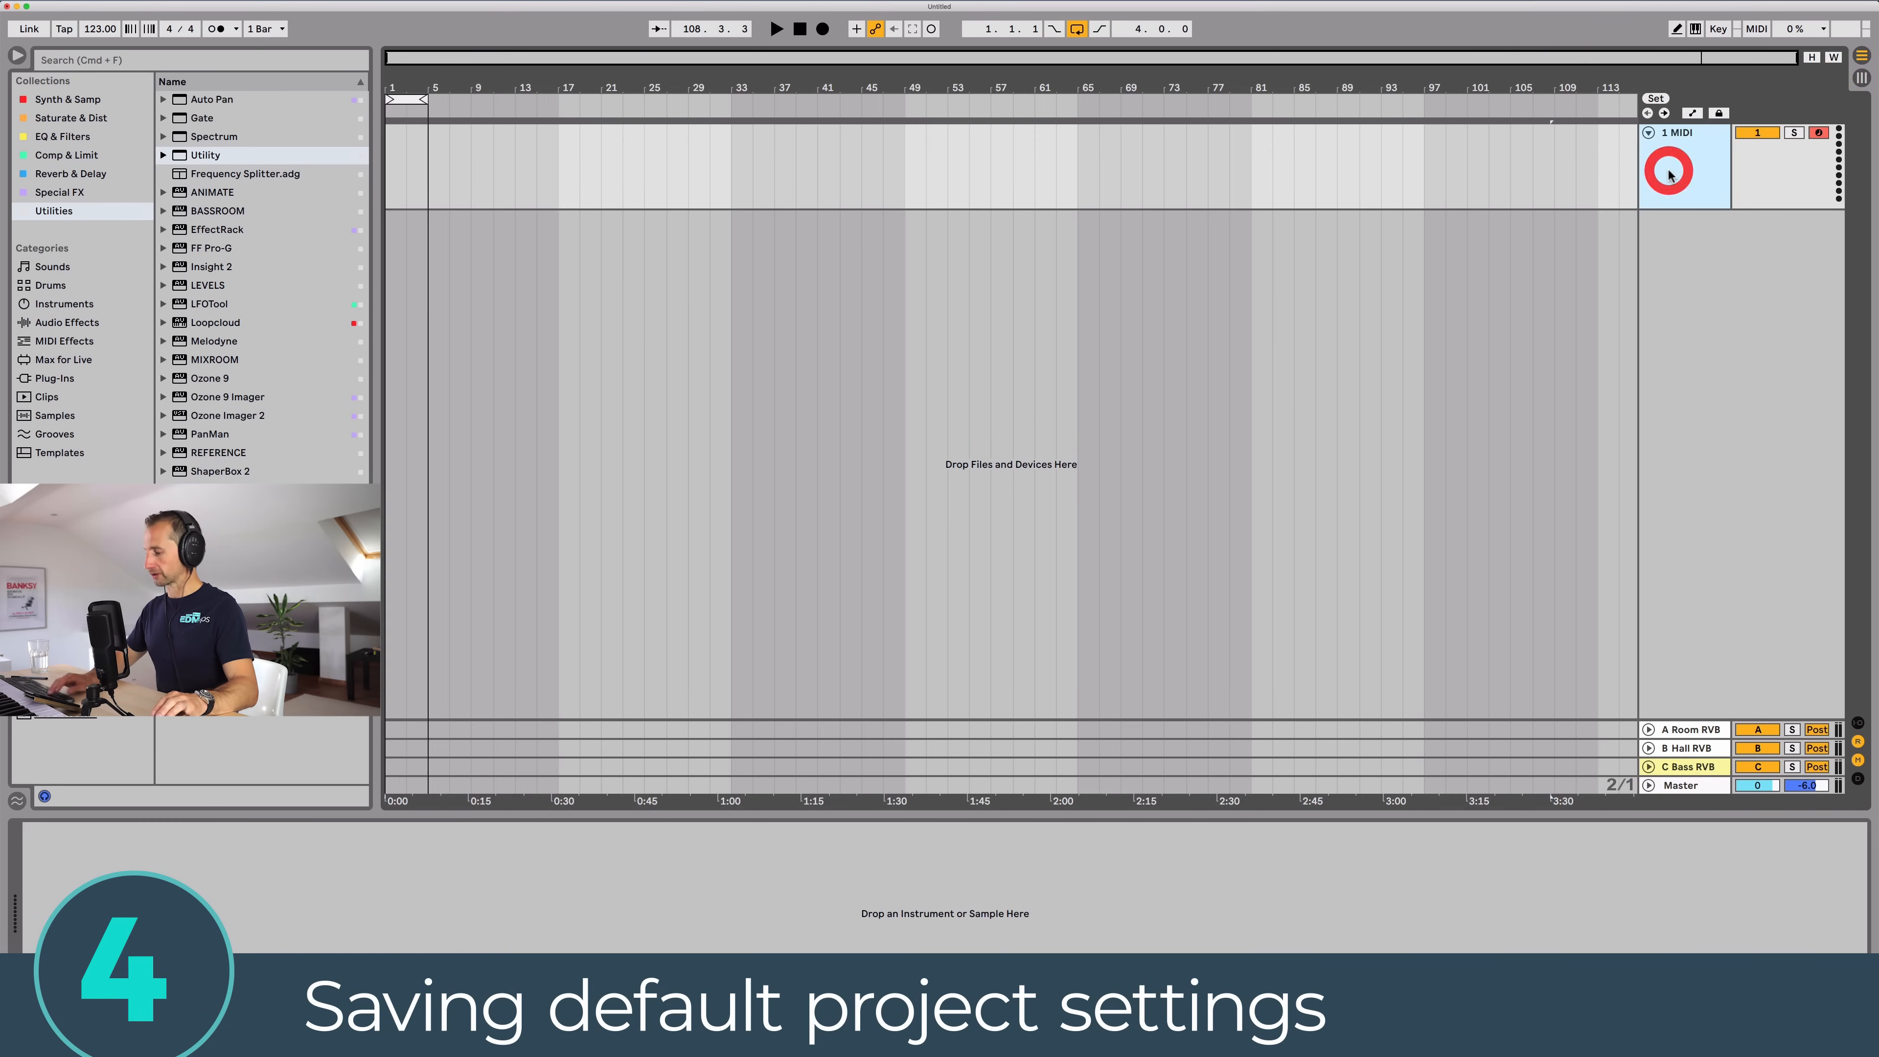
key("super+t")
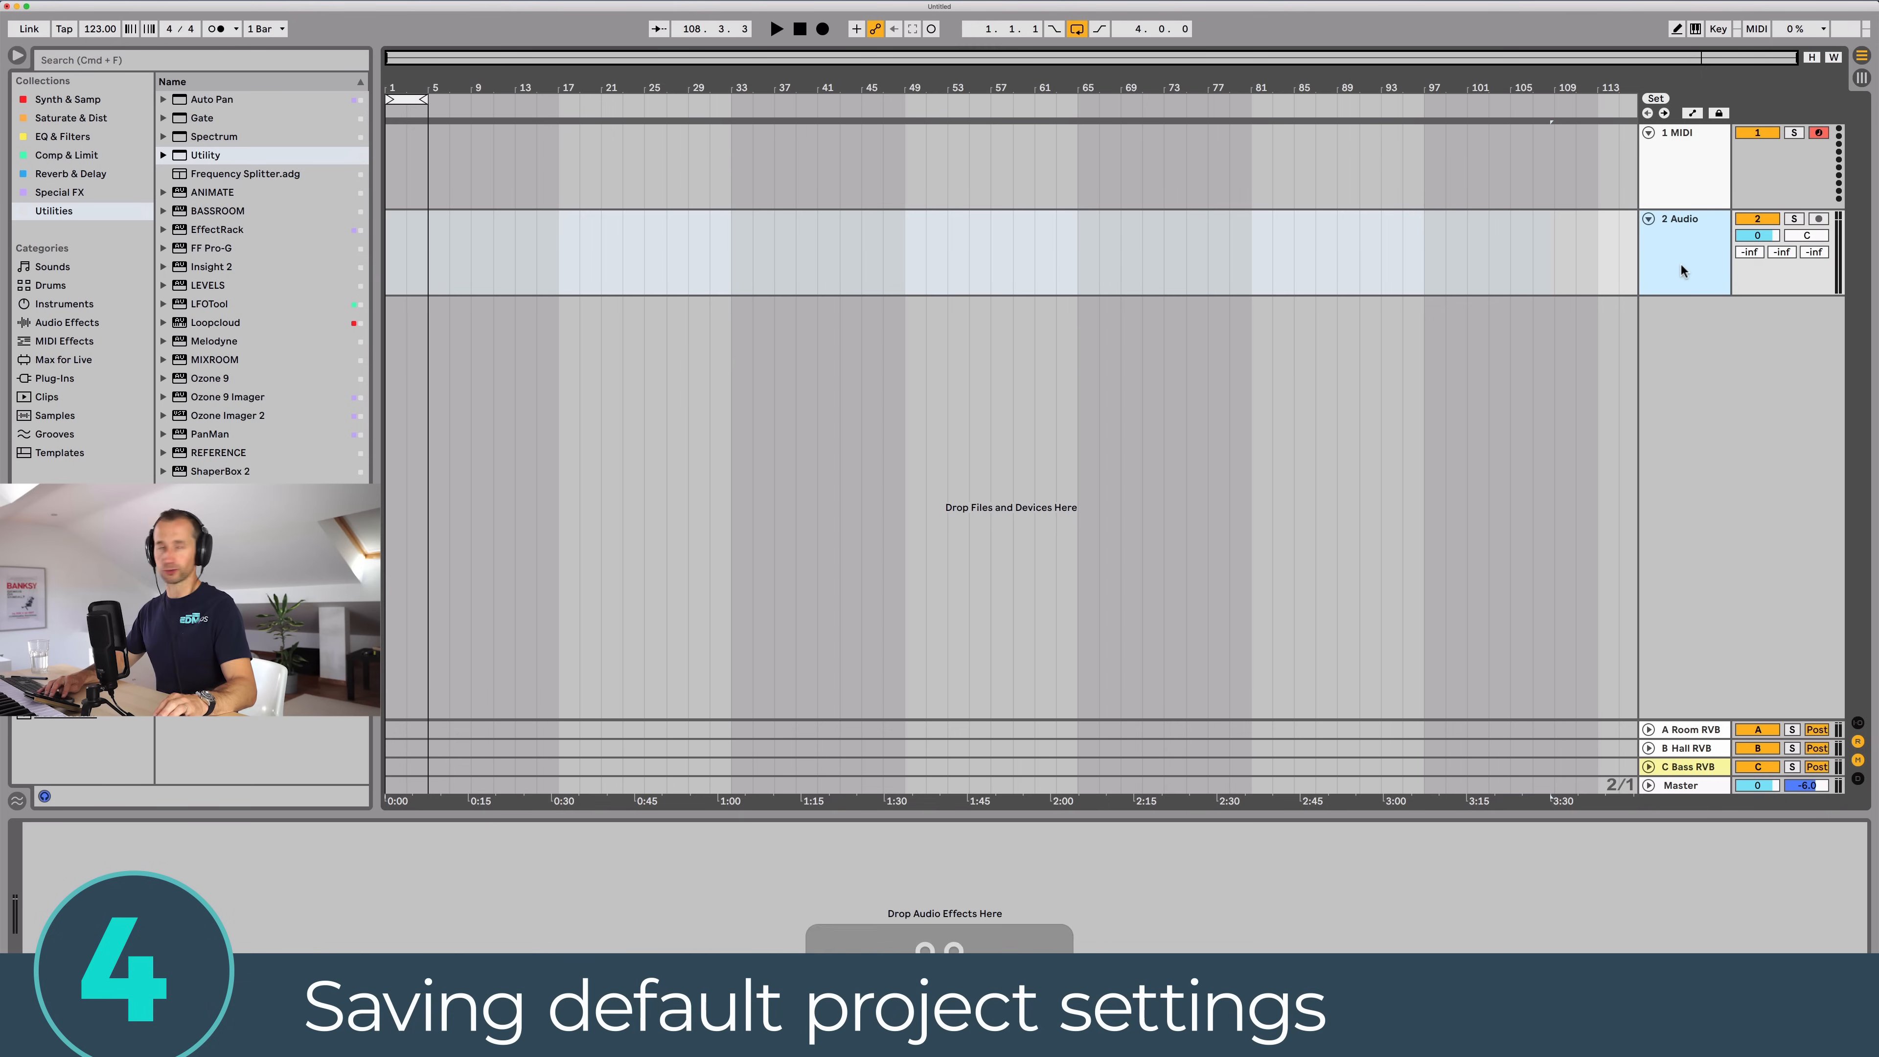
key("super+t")
Step: Rename the third track as Vcoals and colour it light purple
left_click(1674, 300)
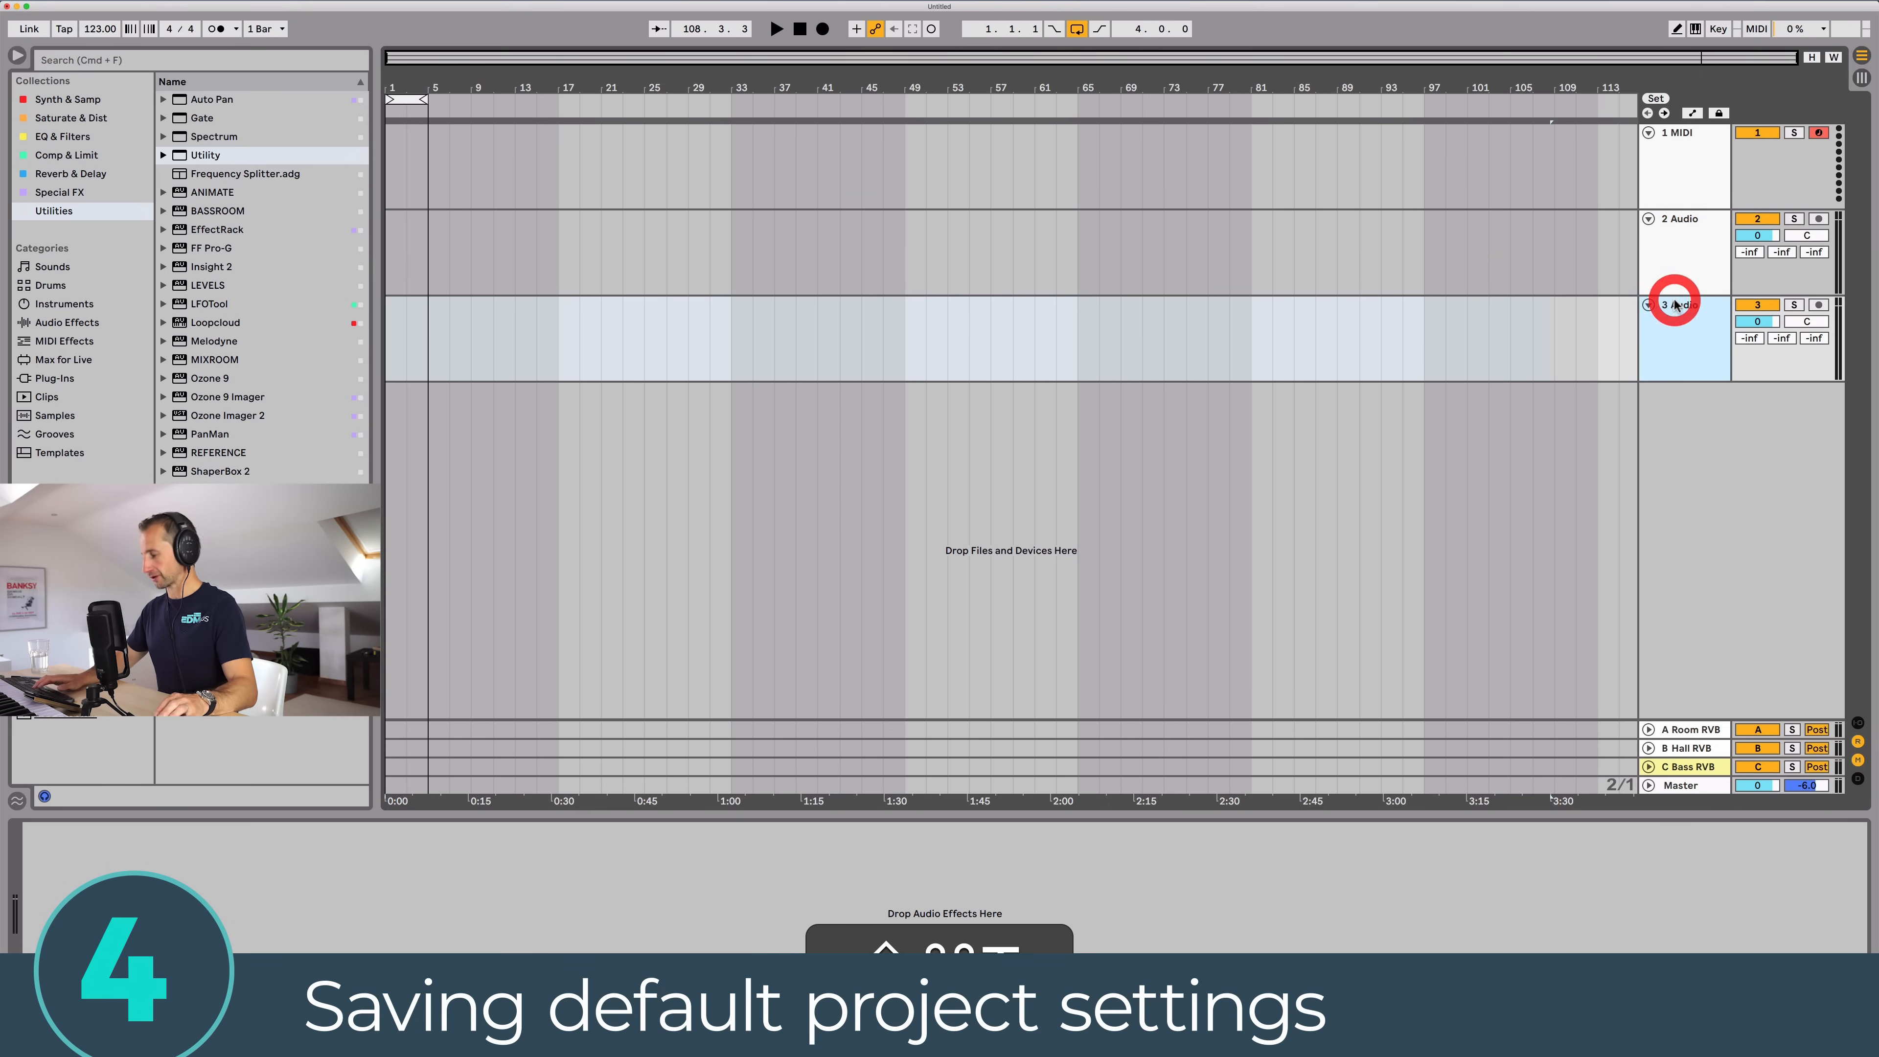
key("super+r")
type("Vo")
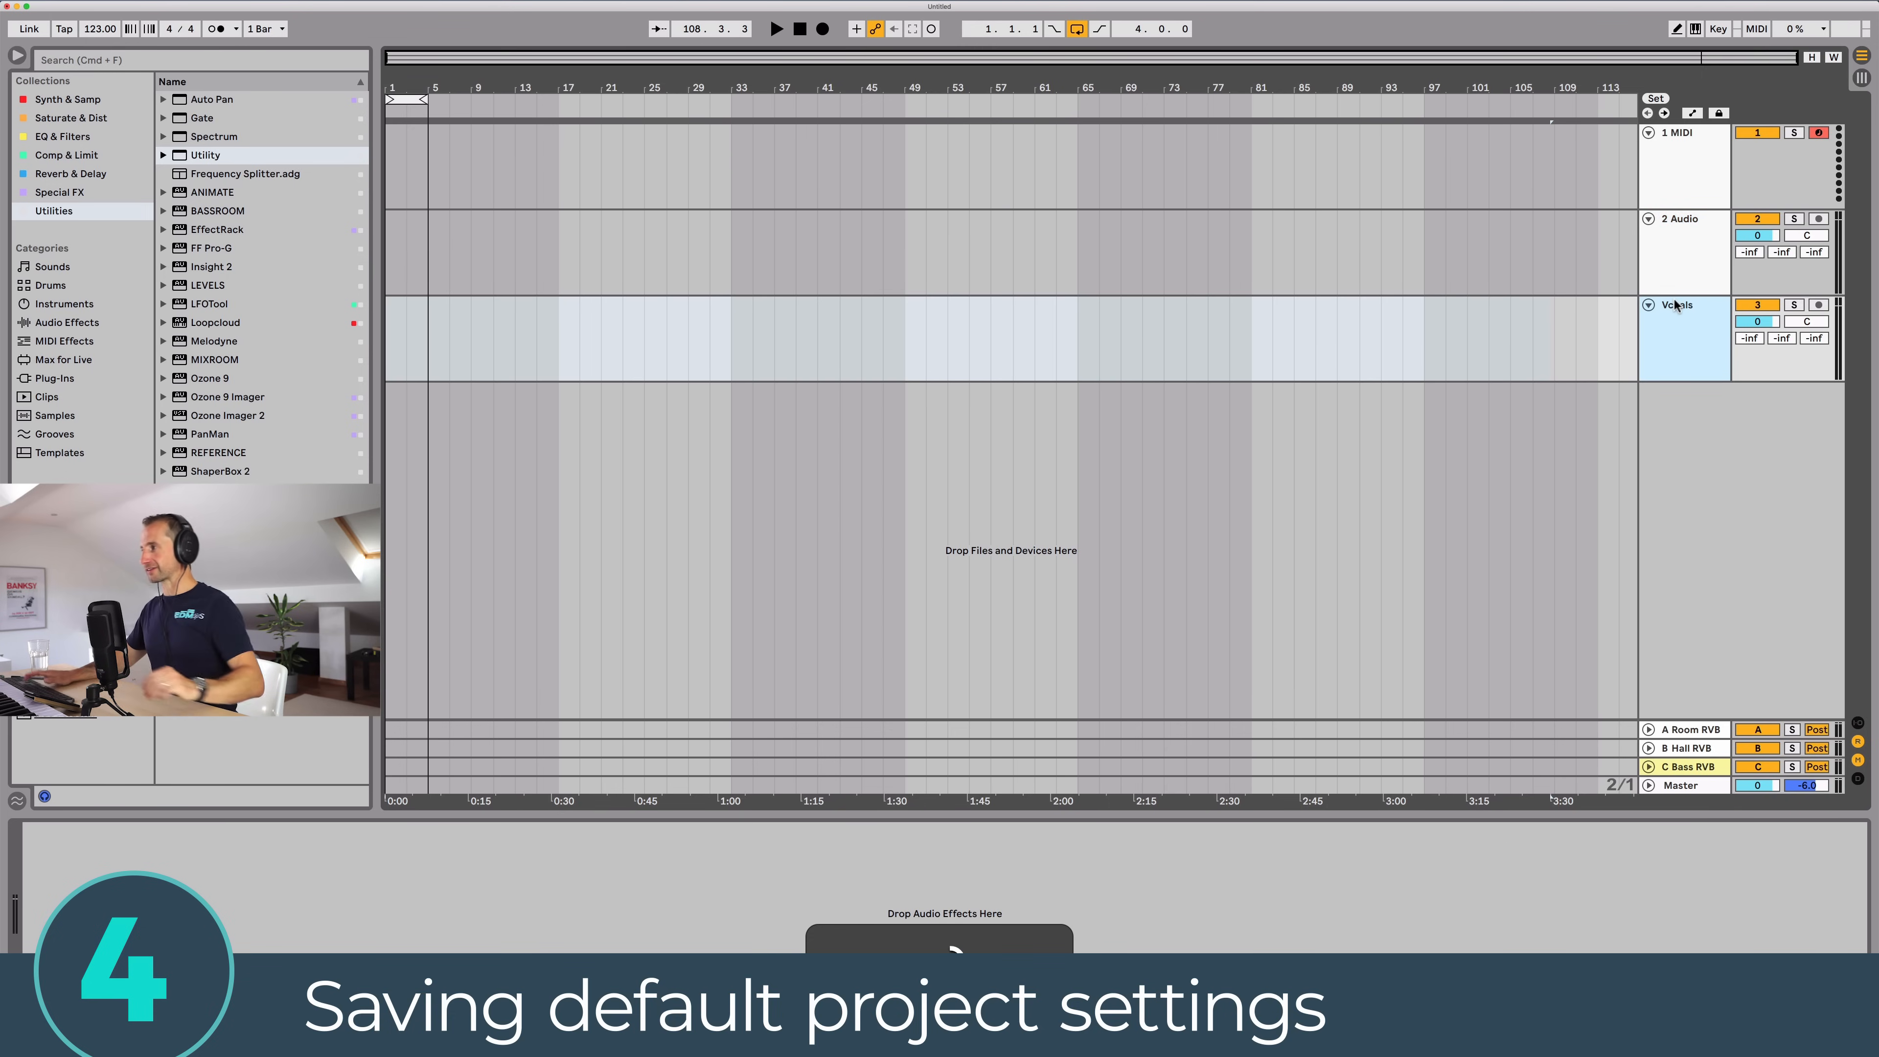
right_click(1677, 309)
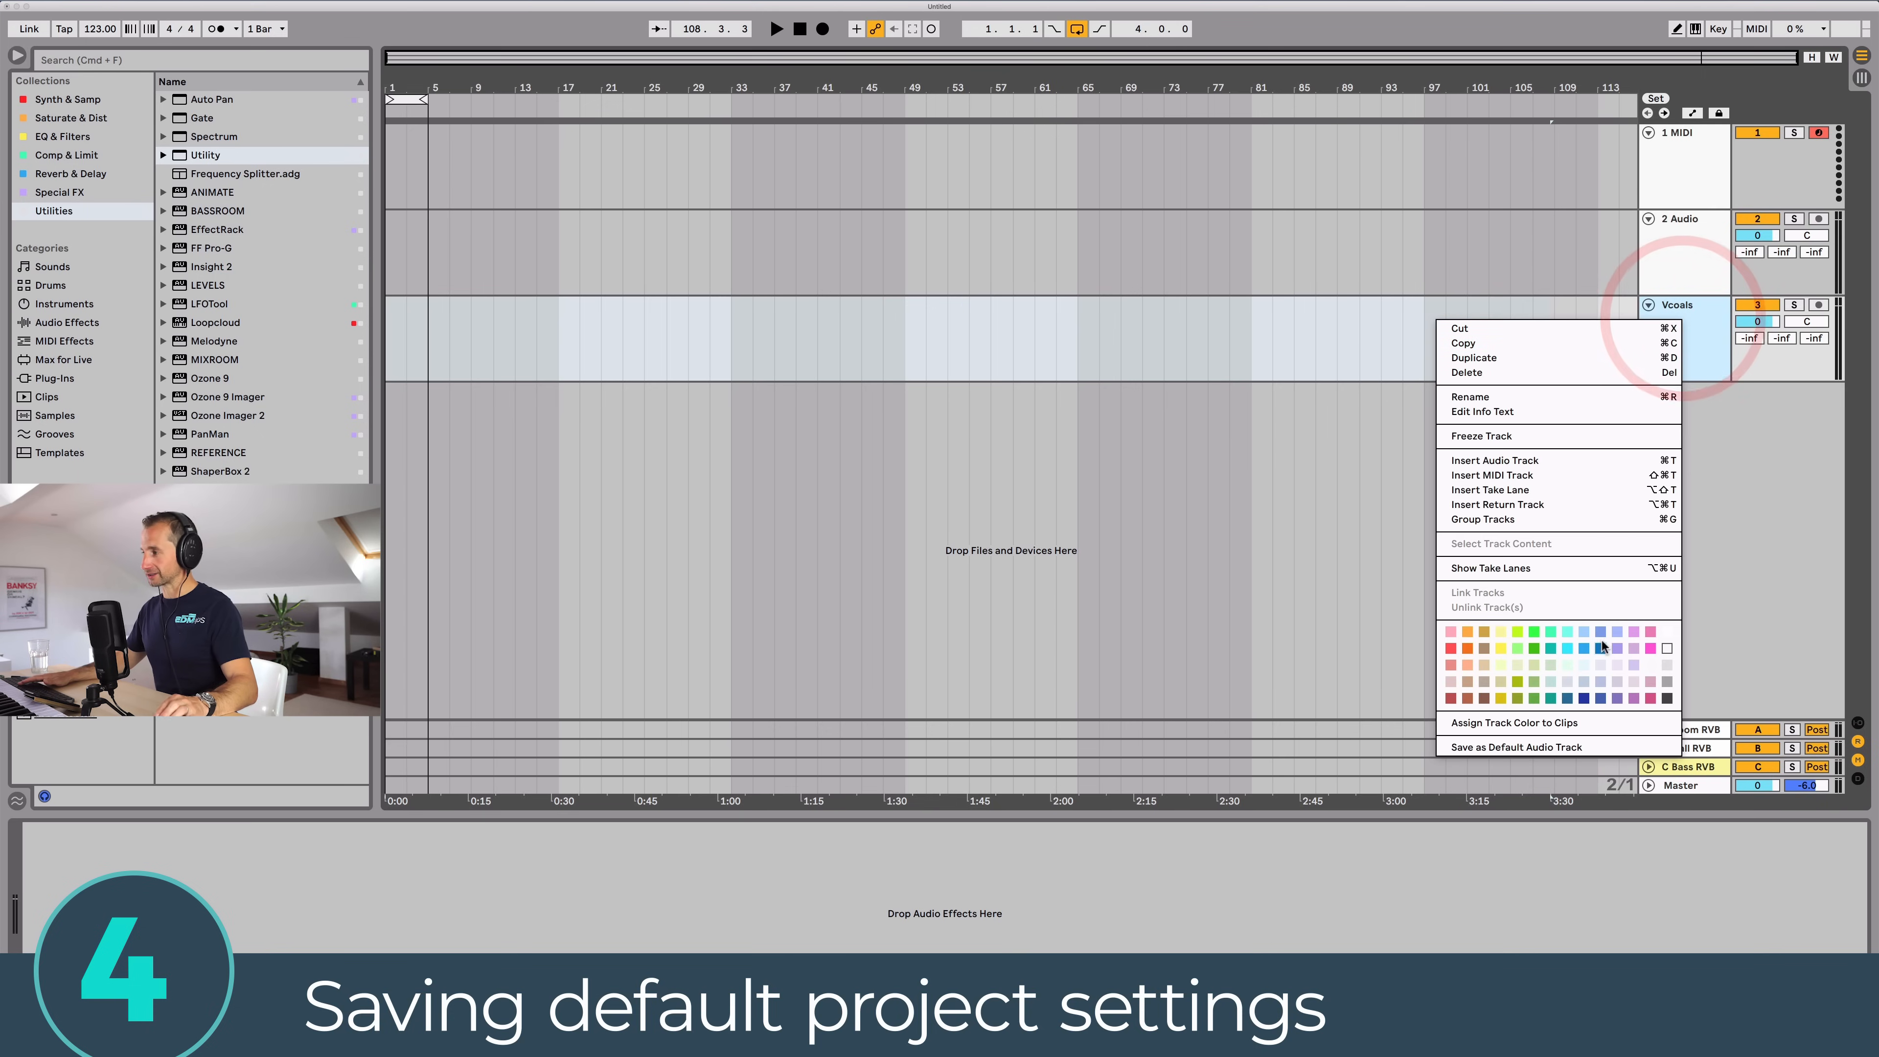
left_click(1634, 632)
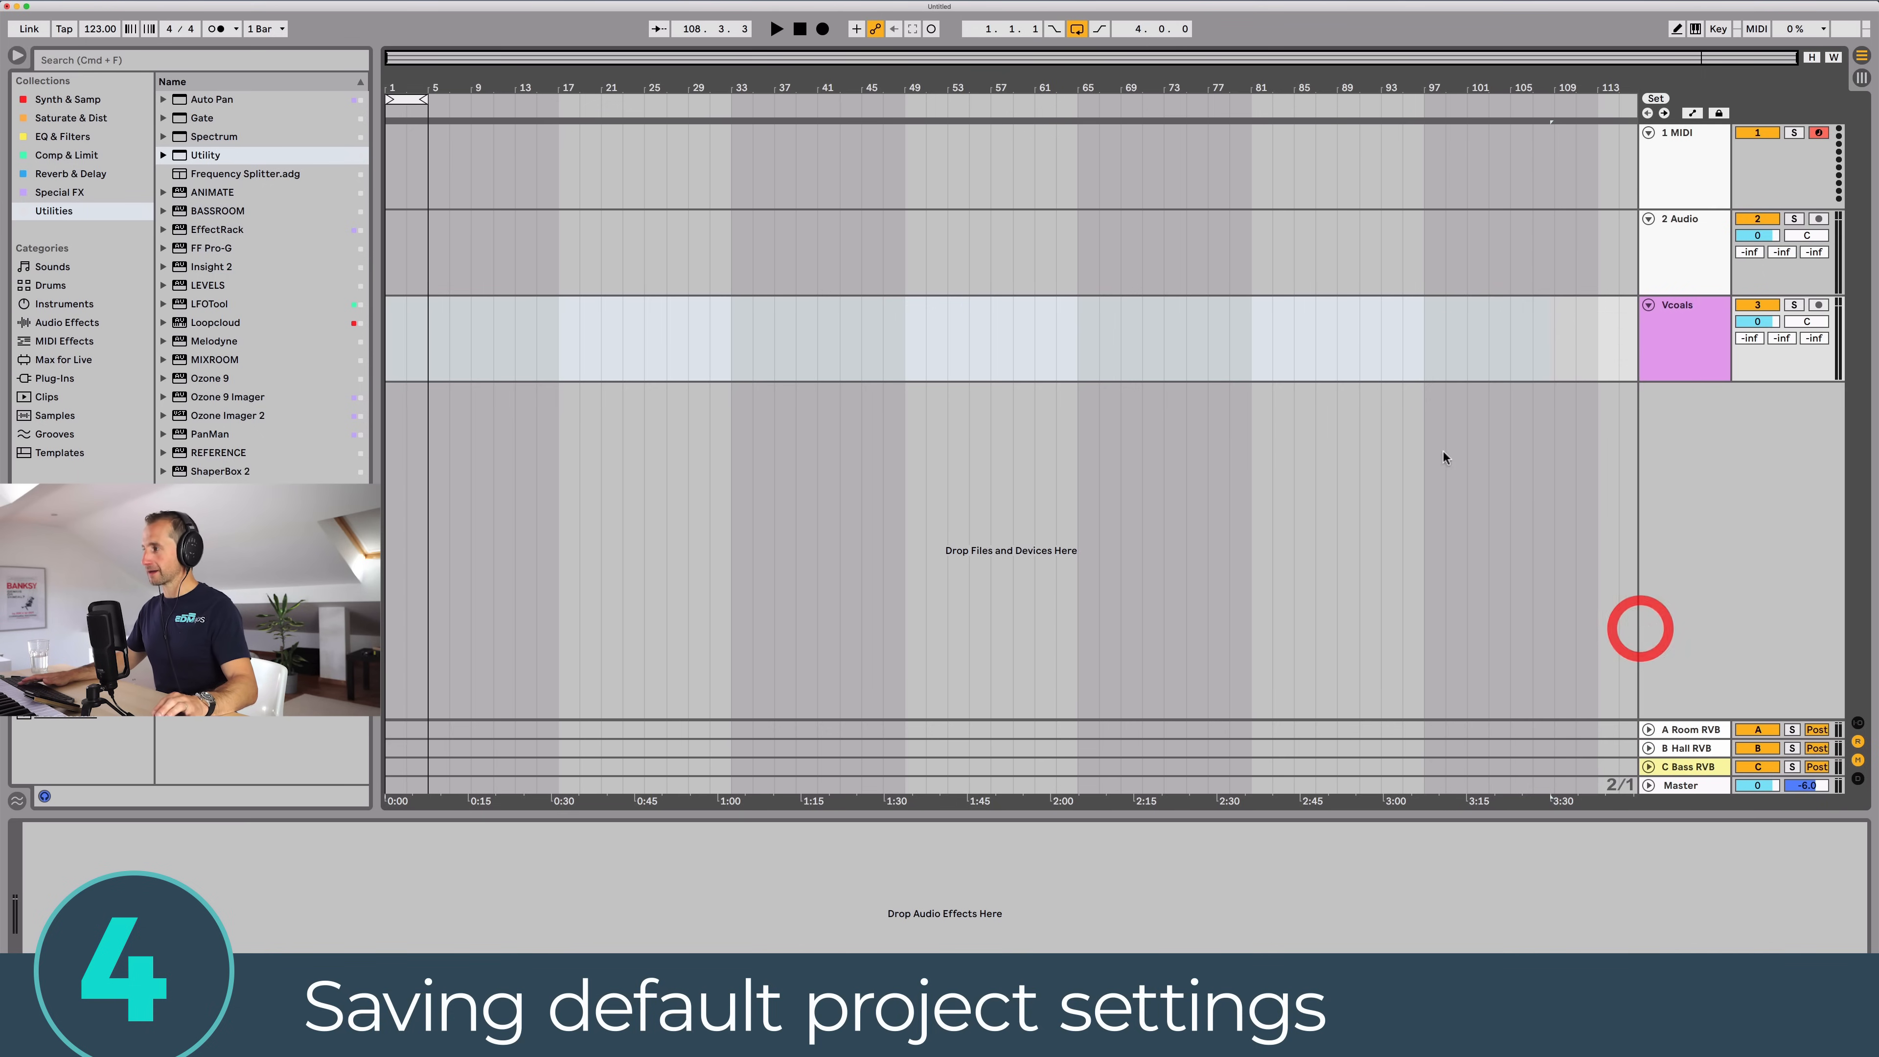
Step: Examine the file commands for saving the Live Set as the default set or as a template
left_click(53, 3)
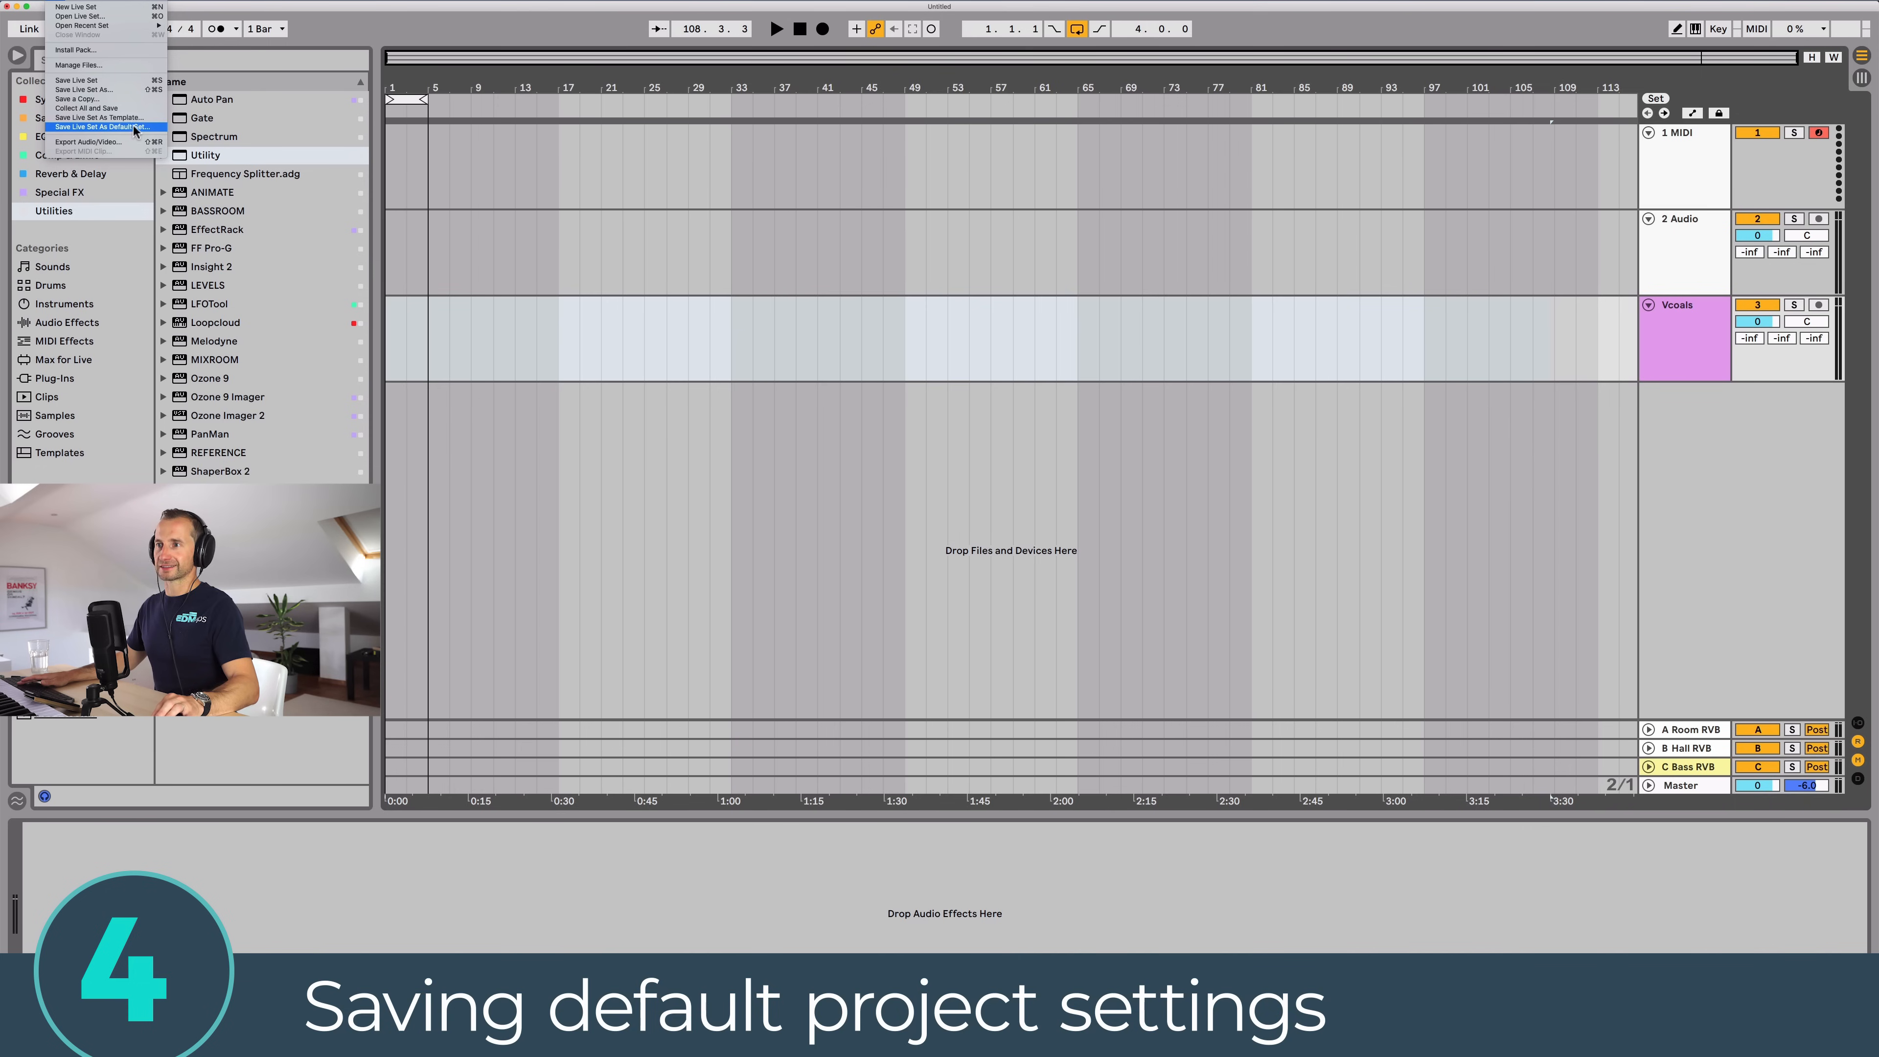
left_click(606, 309)
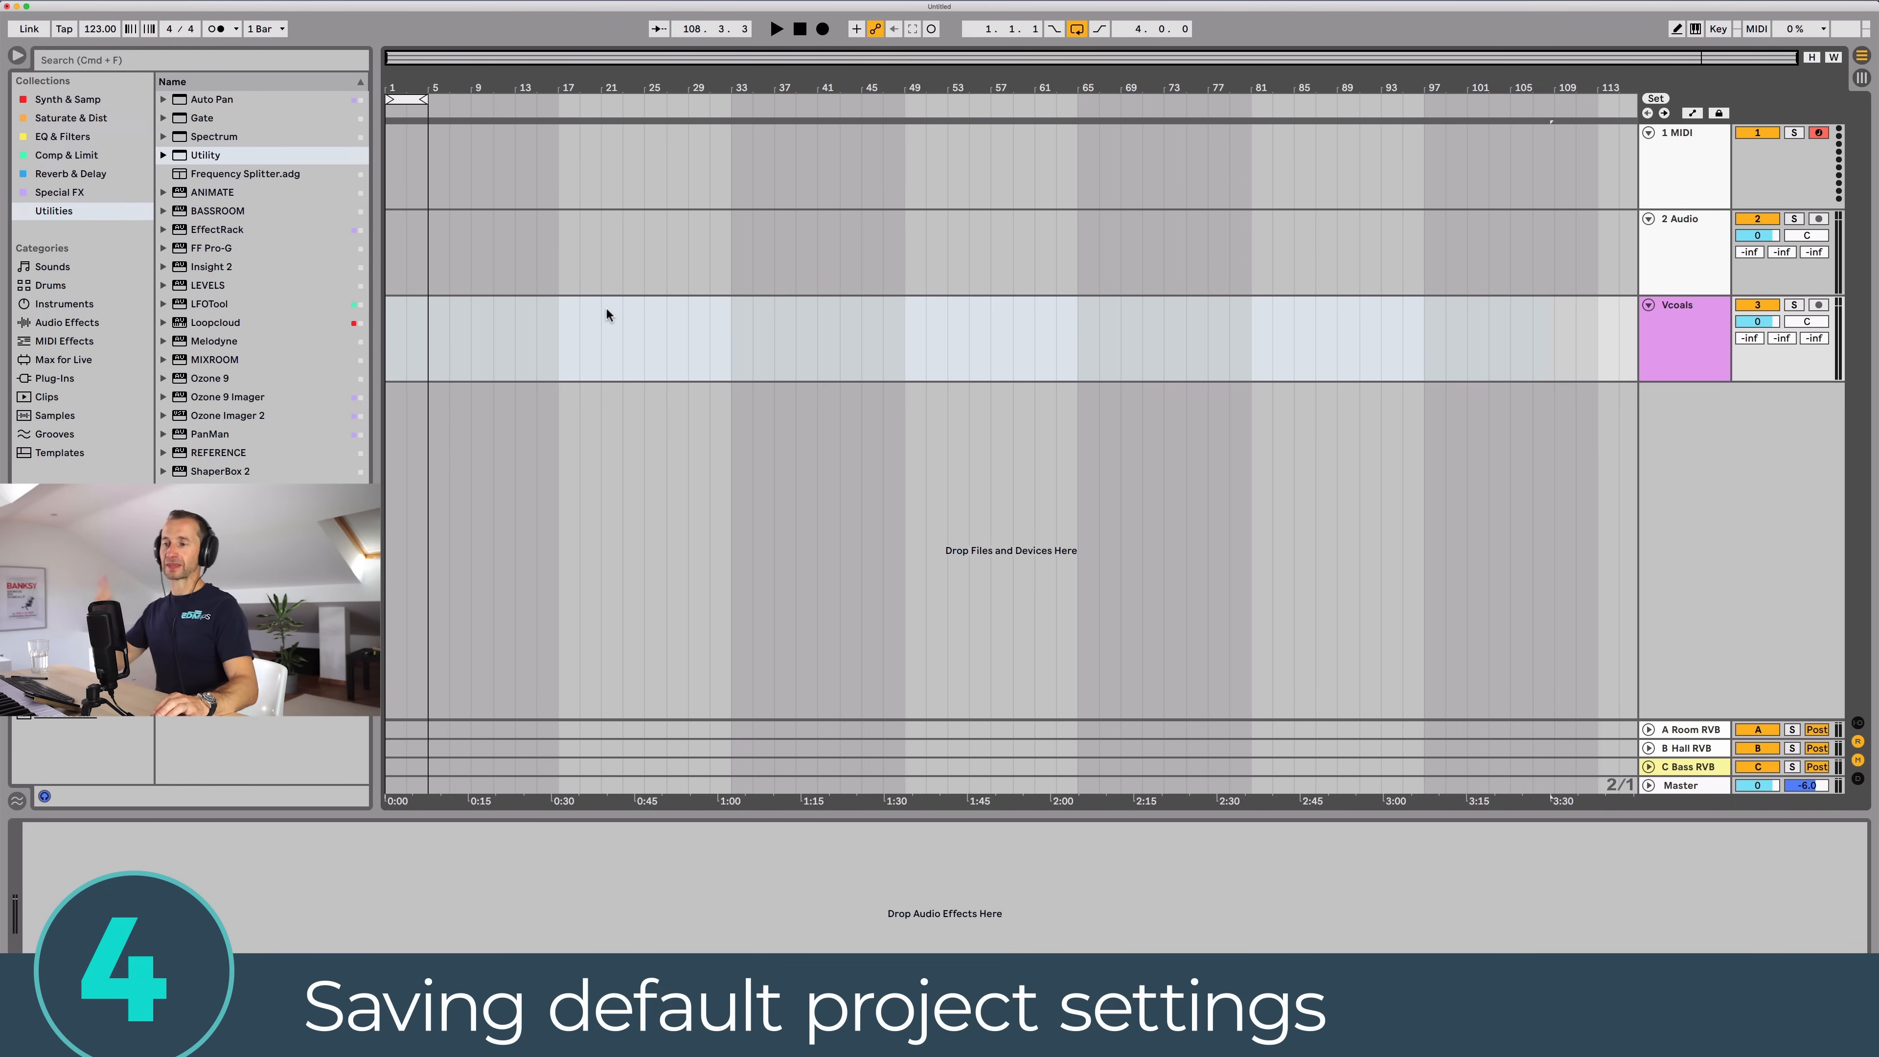
left_click(49, 4)
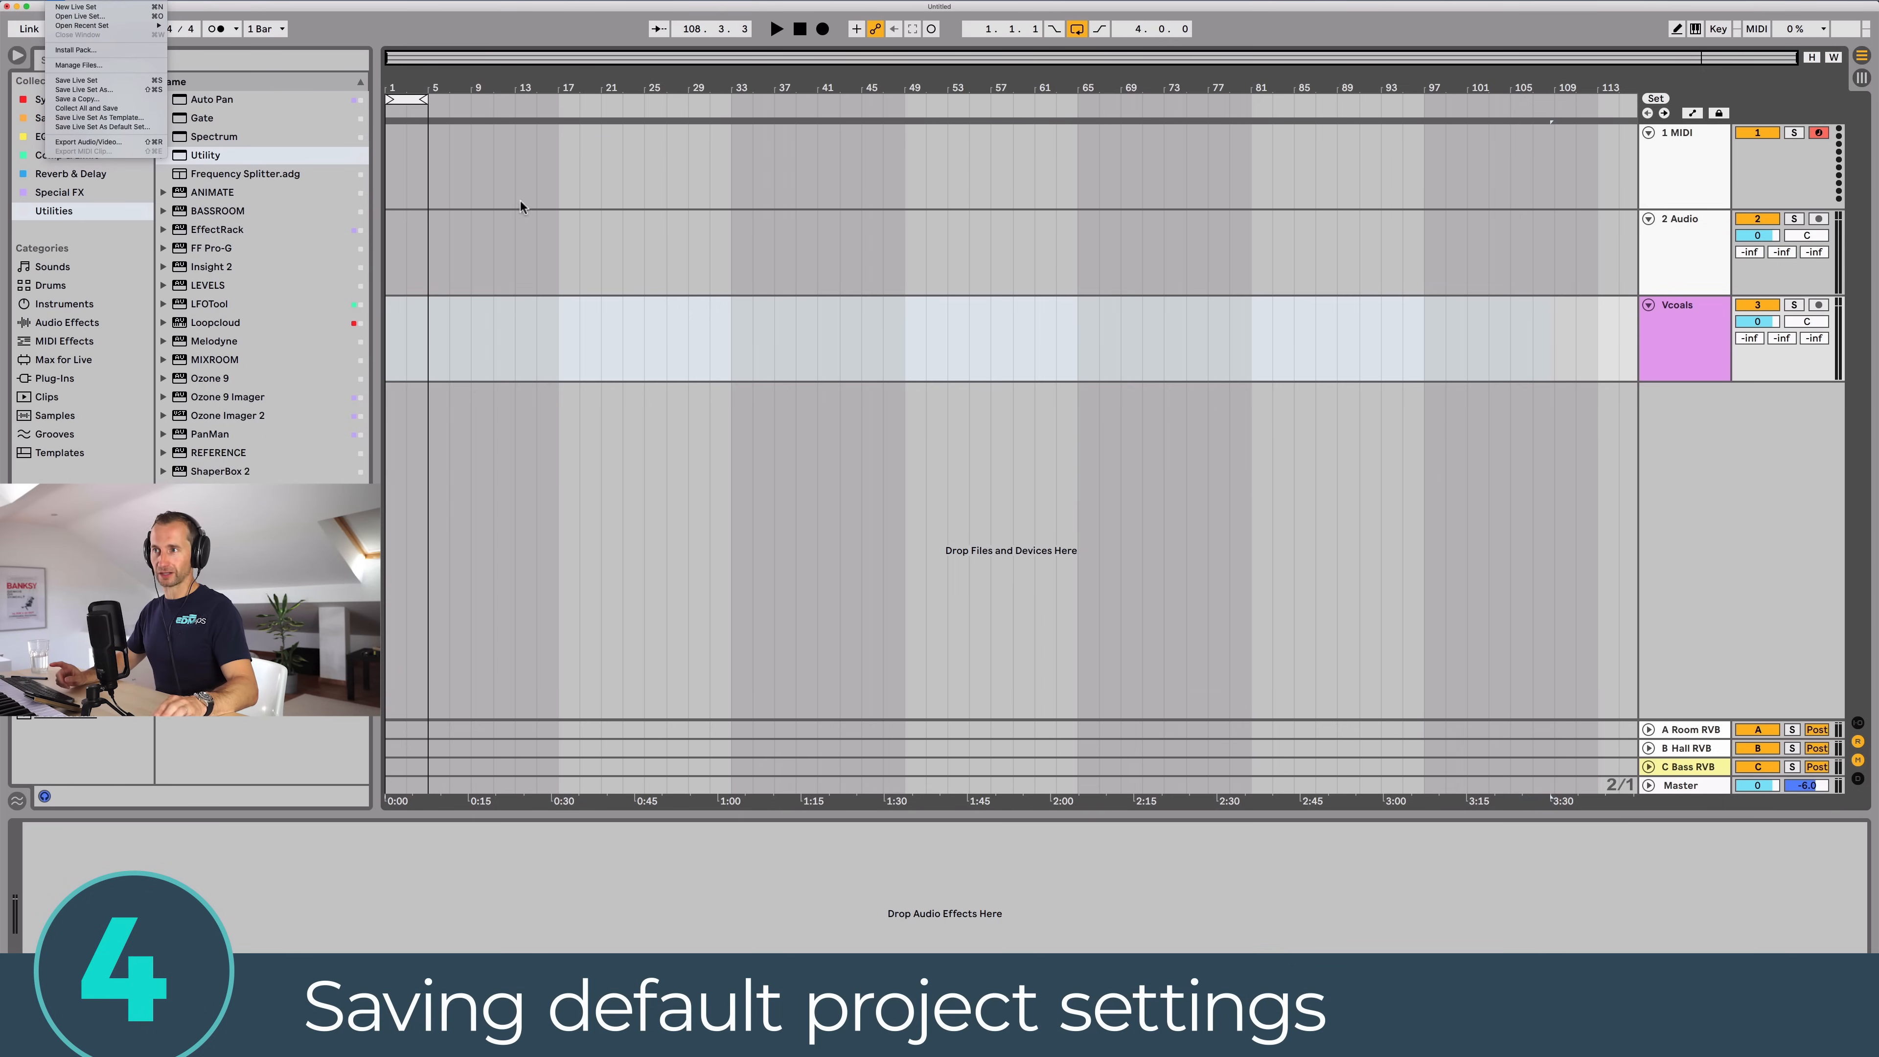
left_click(577, 252)
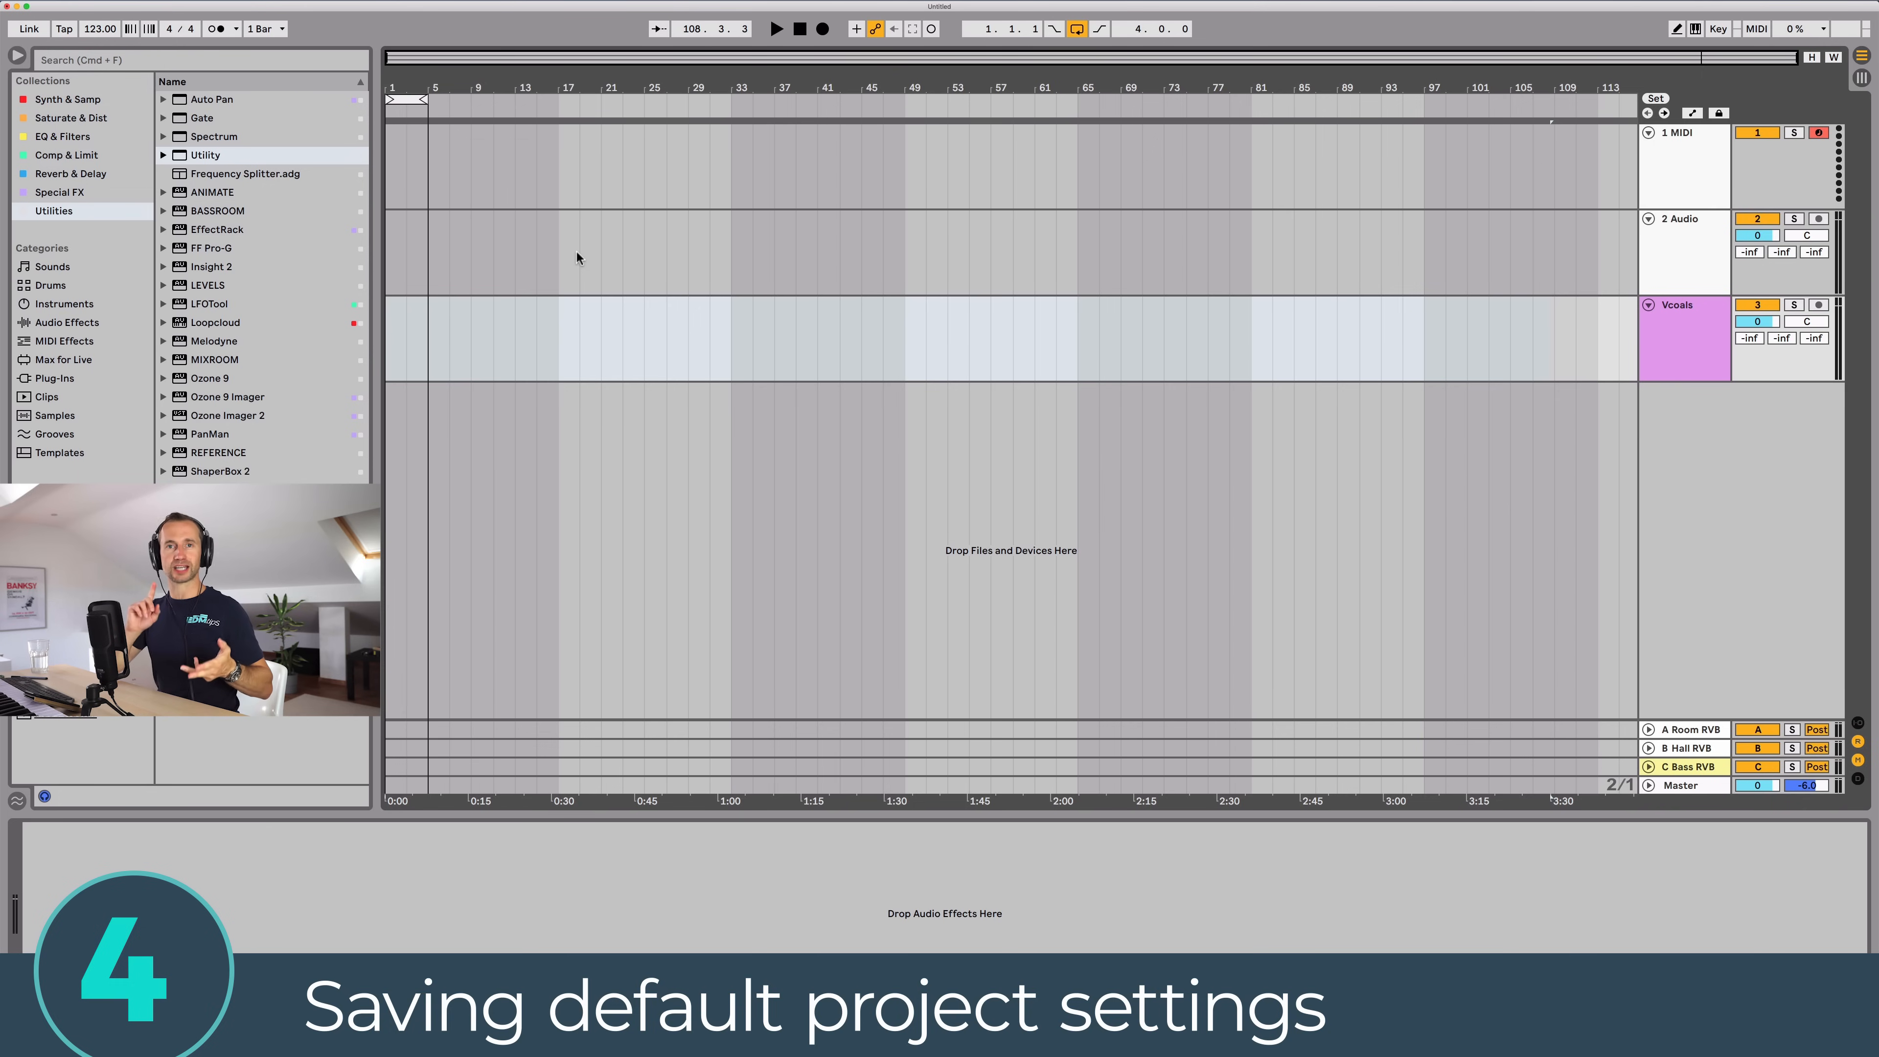
Step: Examine the file command for saving the Live Set as a template, and leave it unused
left_click(46, 2)
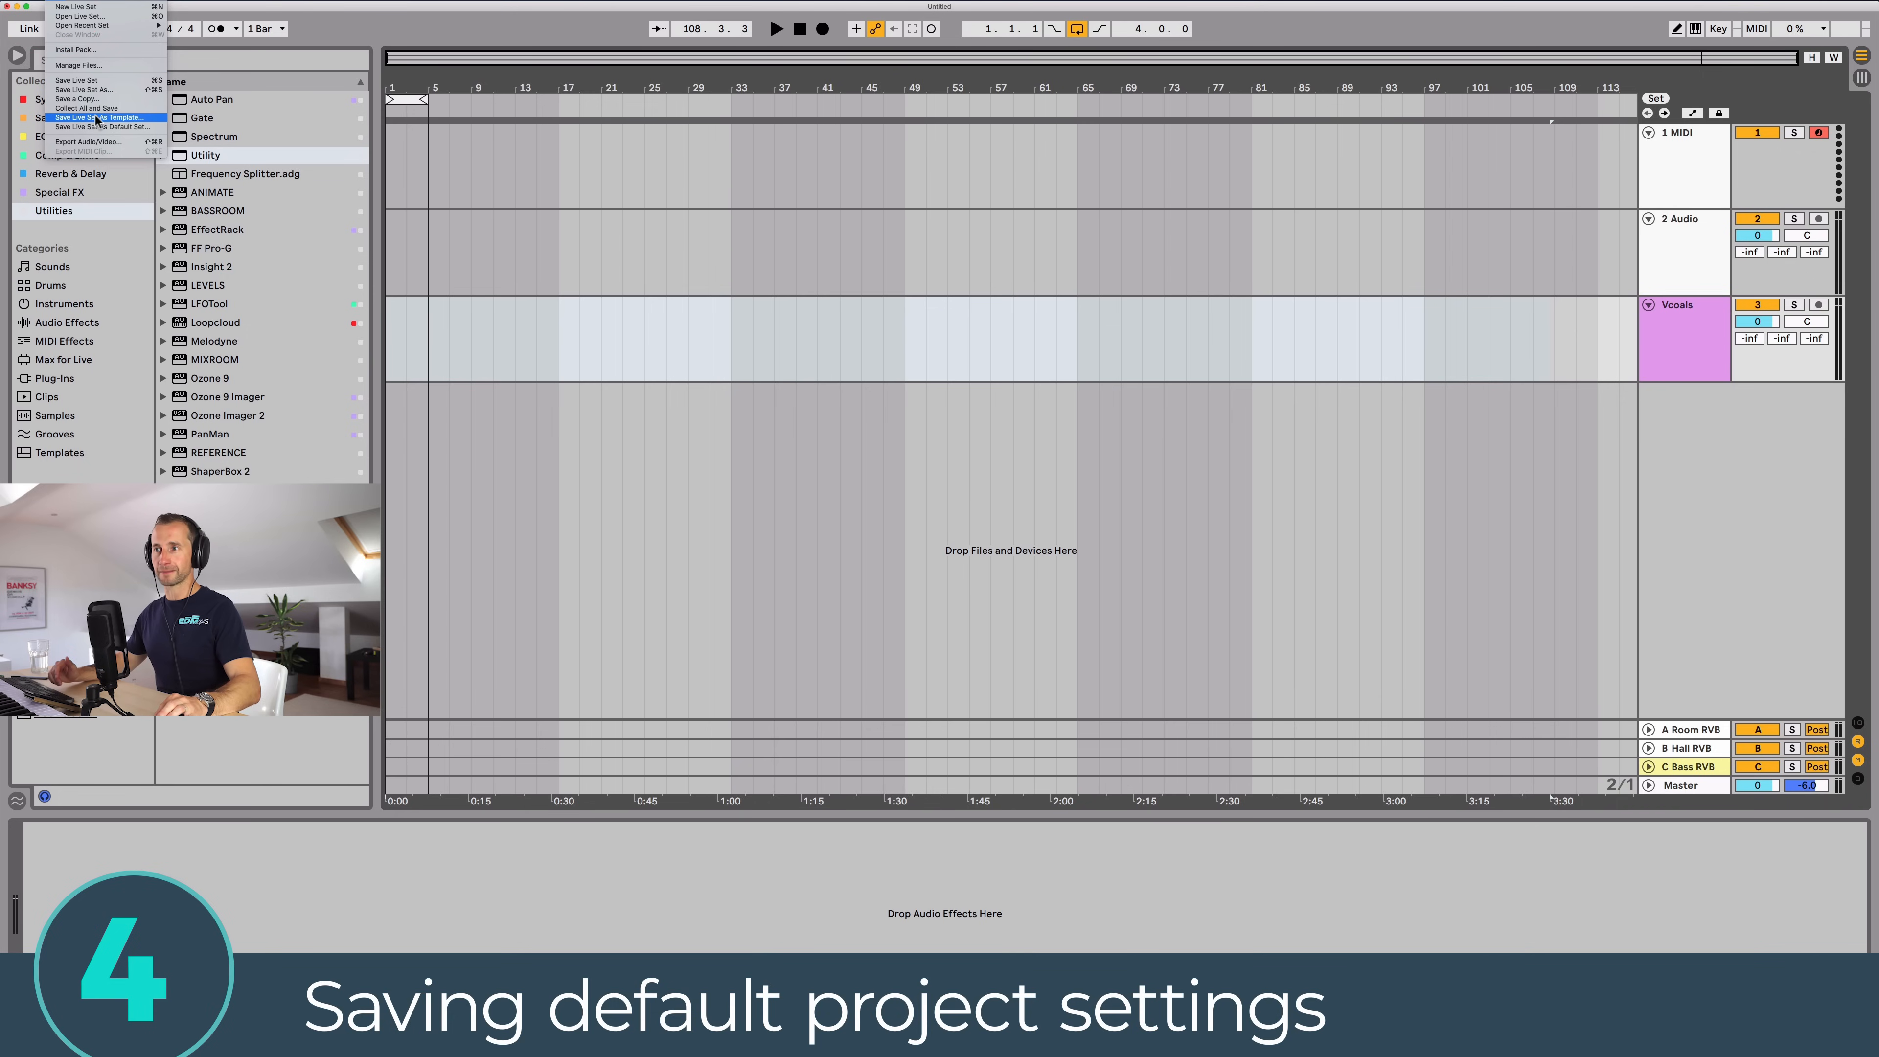
left_click(499, 288)
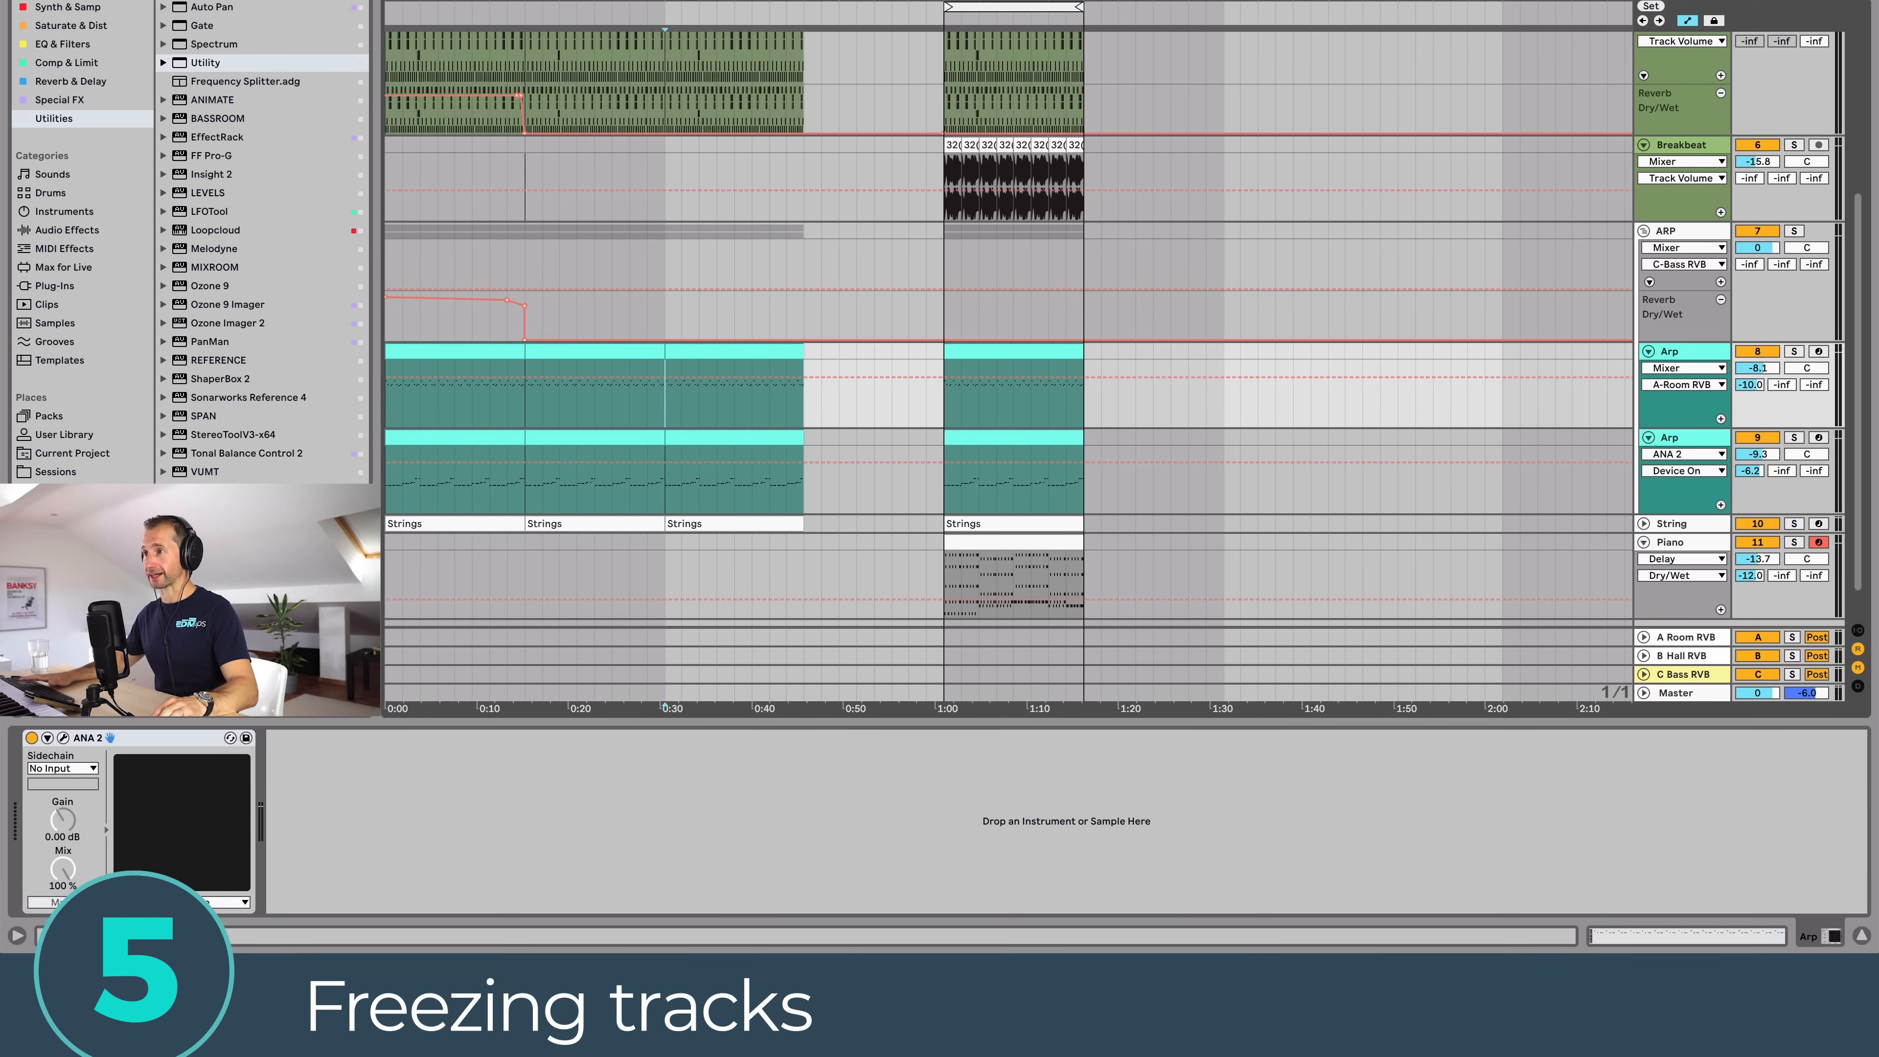
Step: Freeze the upper Arp track, track 8 in the ARP group
left_click_drag(879, 1, 1300, 628)
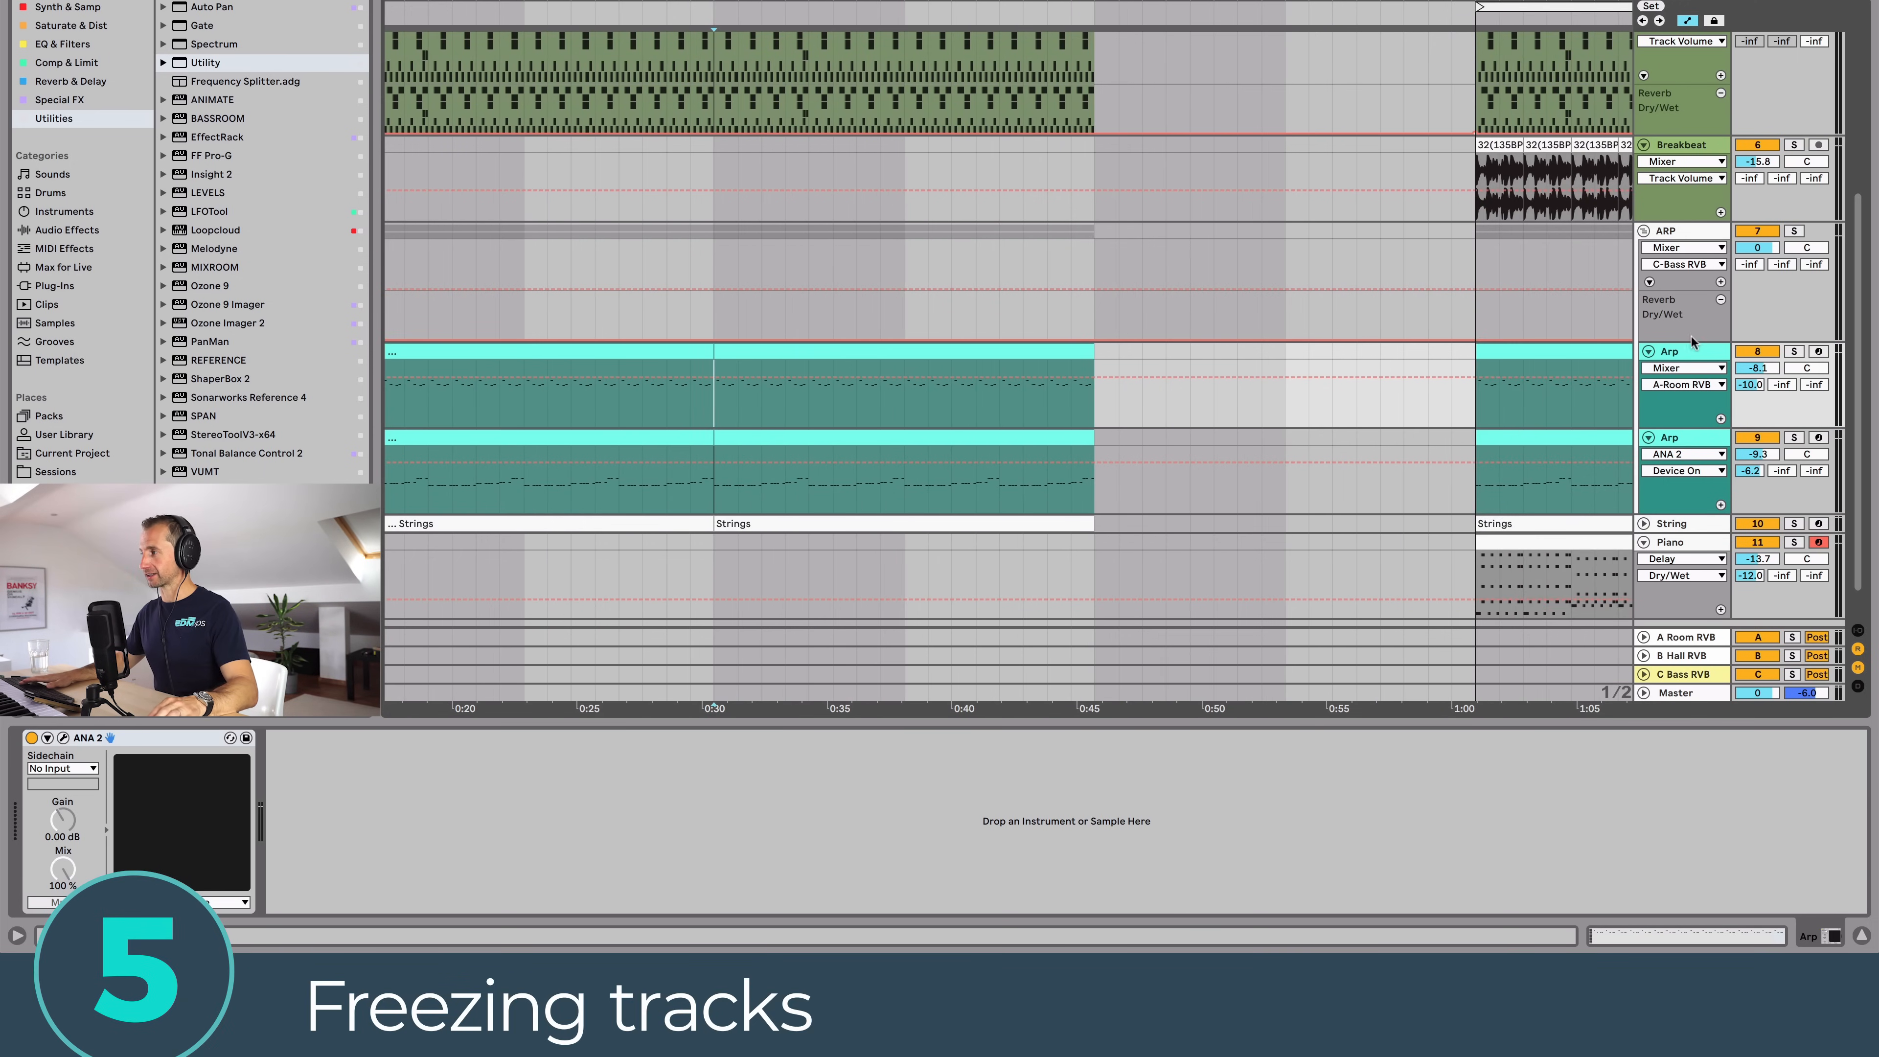
left_click(1694, 353)
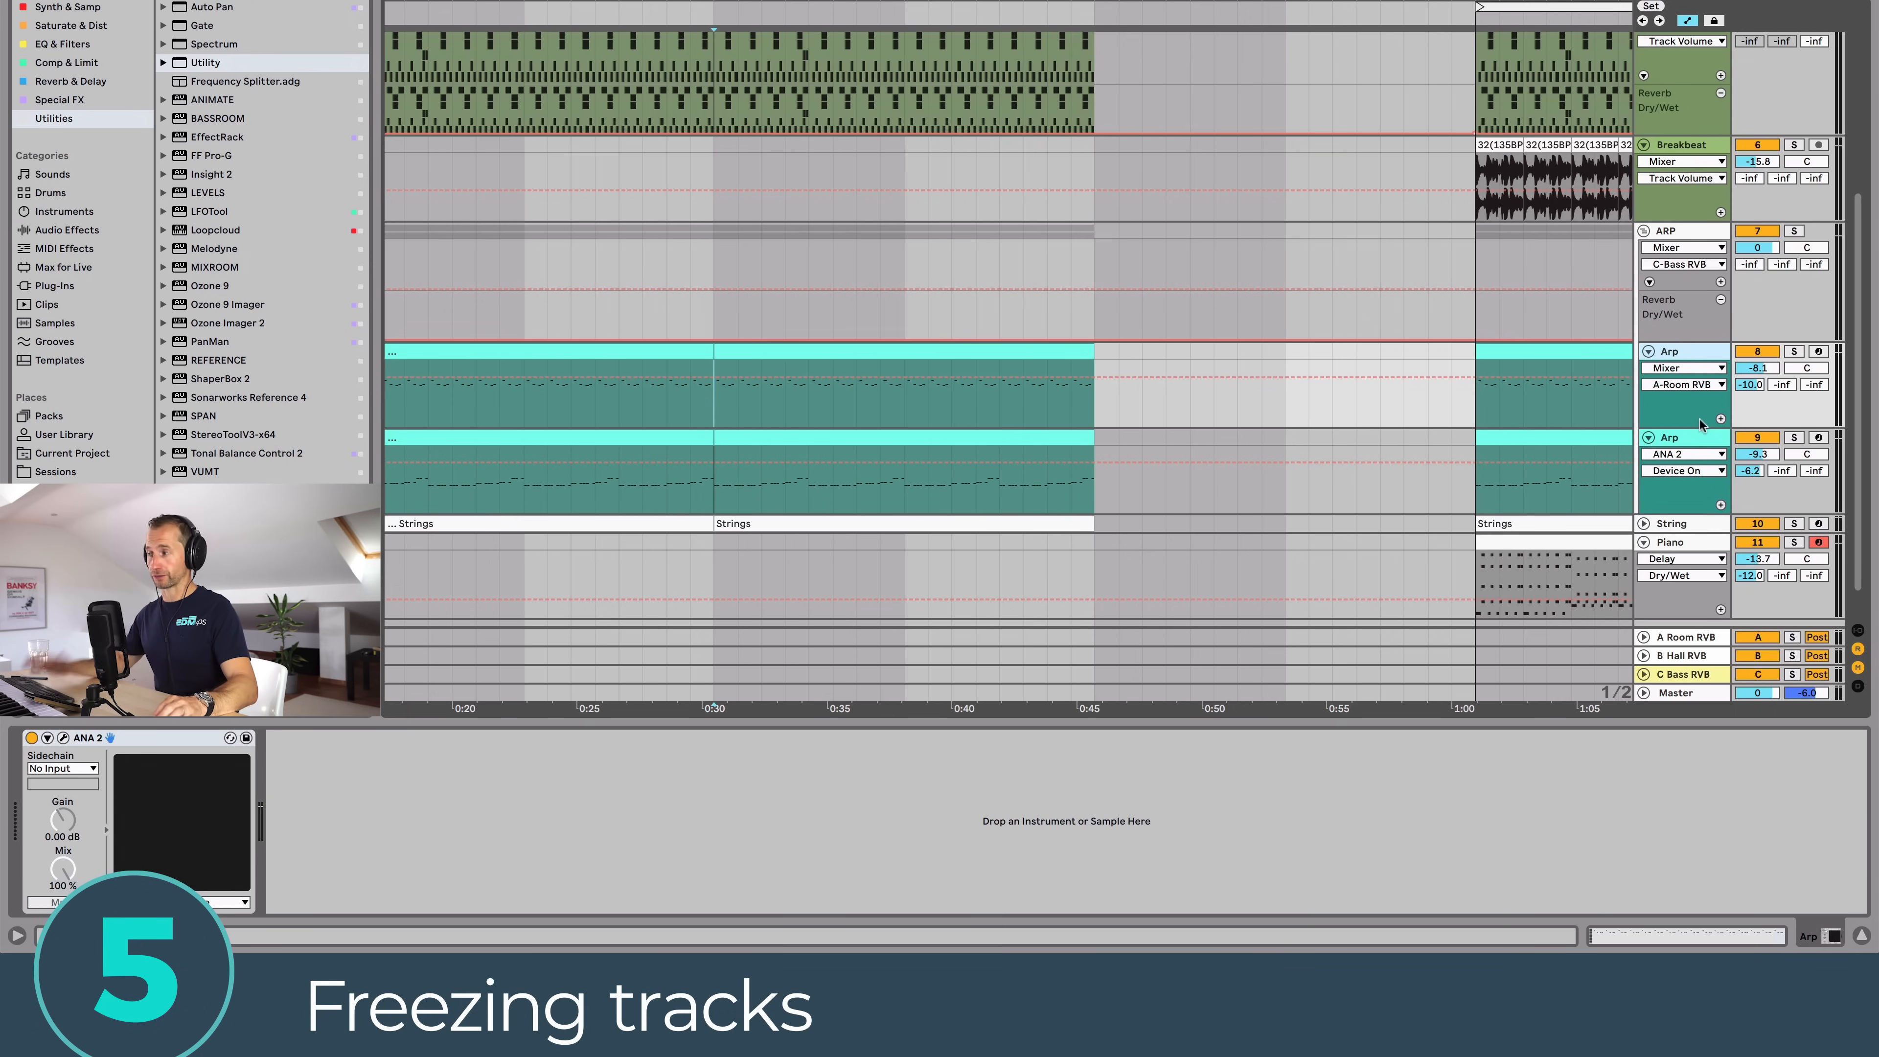
left_click(1704, 437)
left_click(1692, 351)
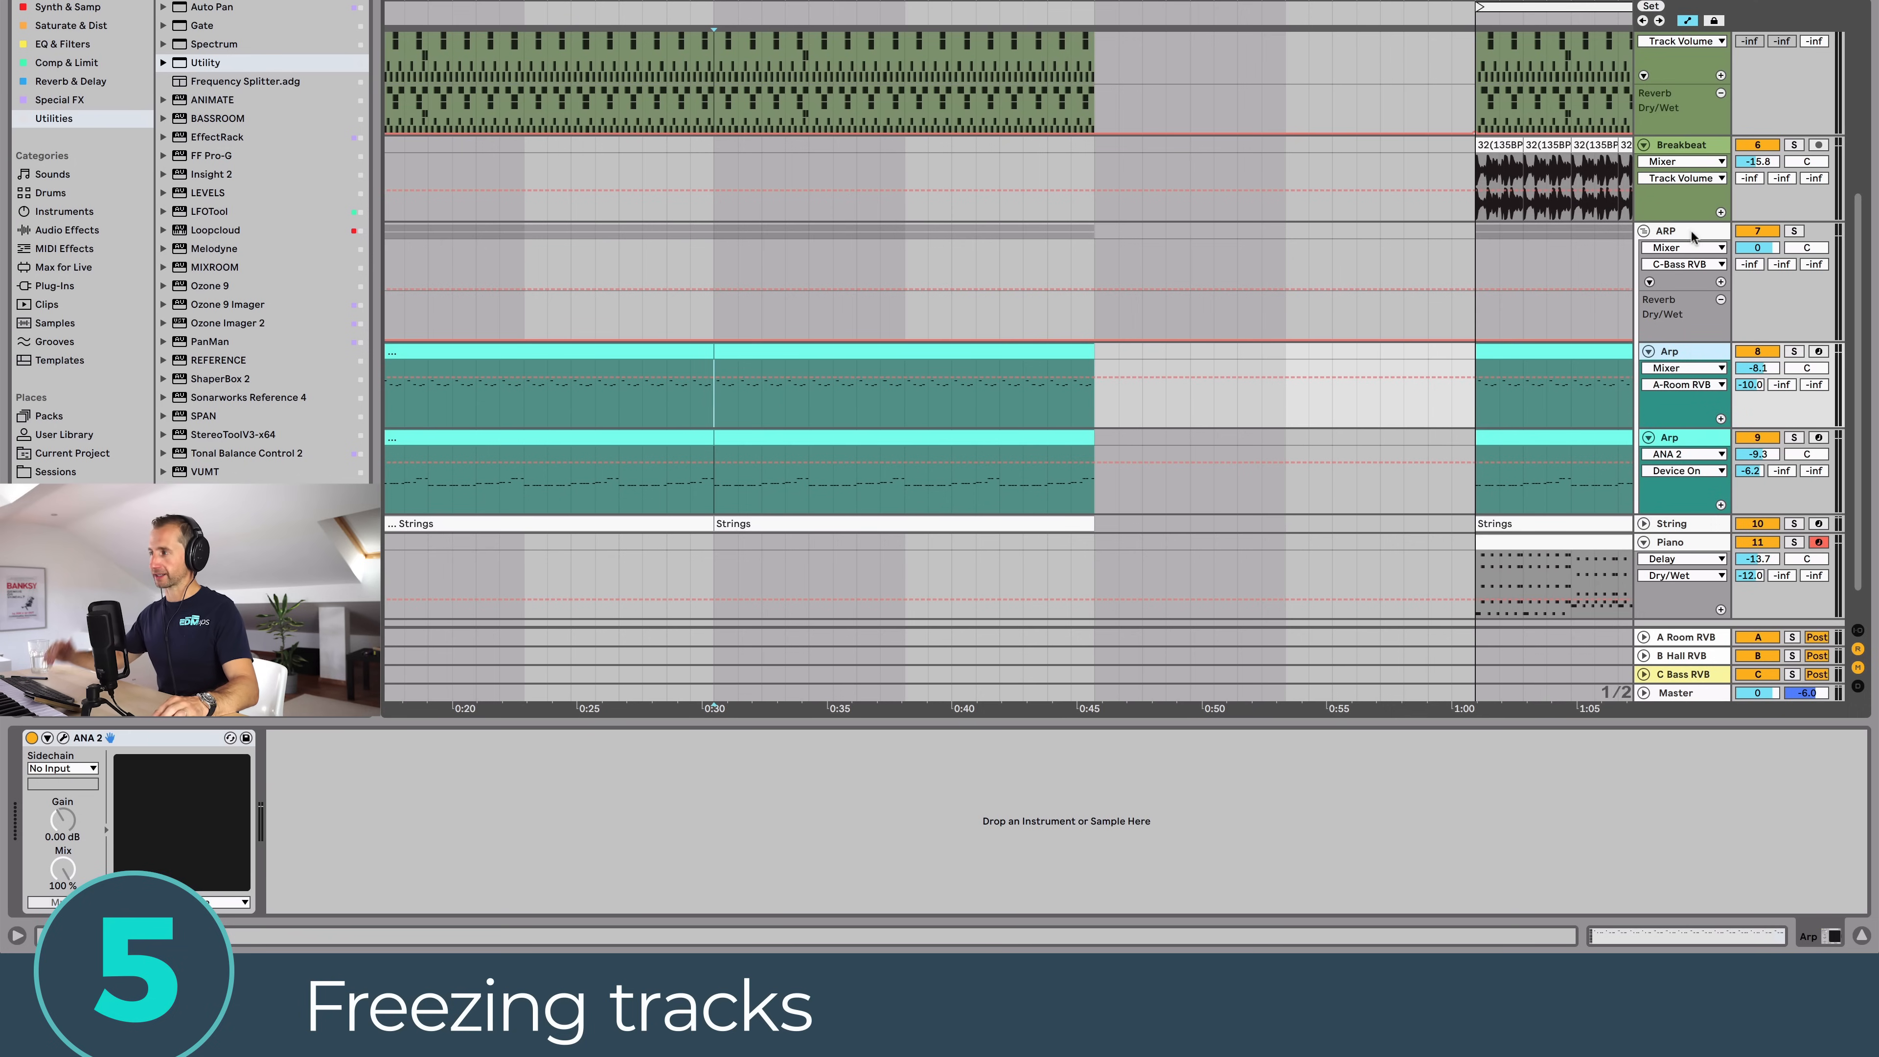
right_click(1701, 354)
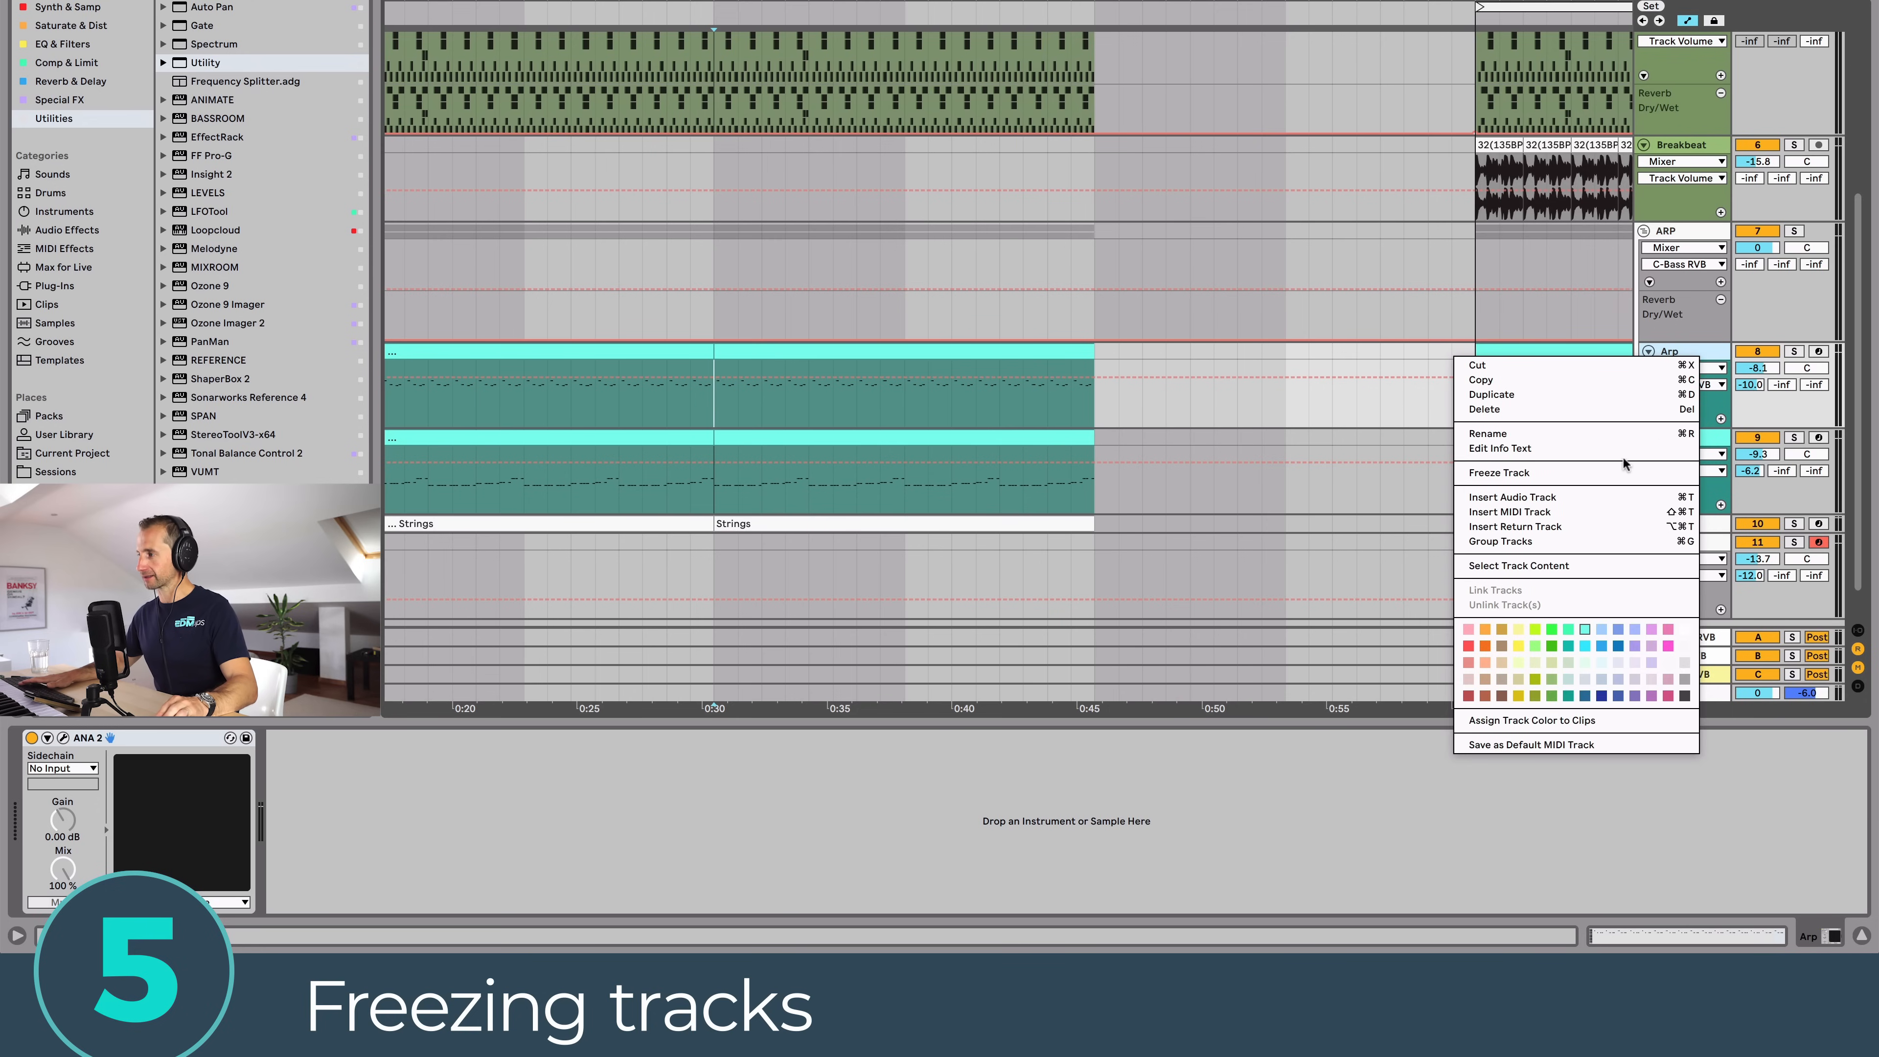
left_click(1616, 471)
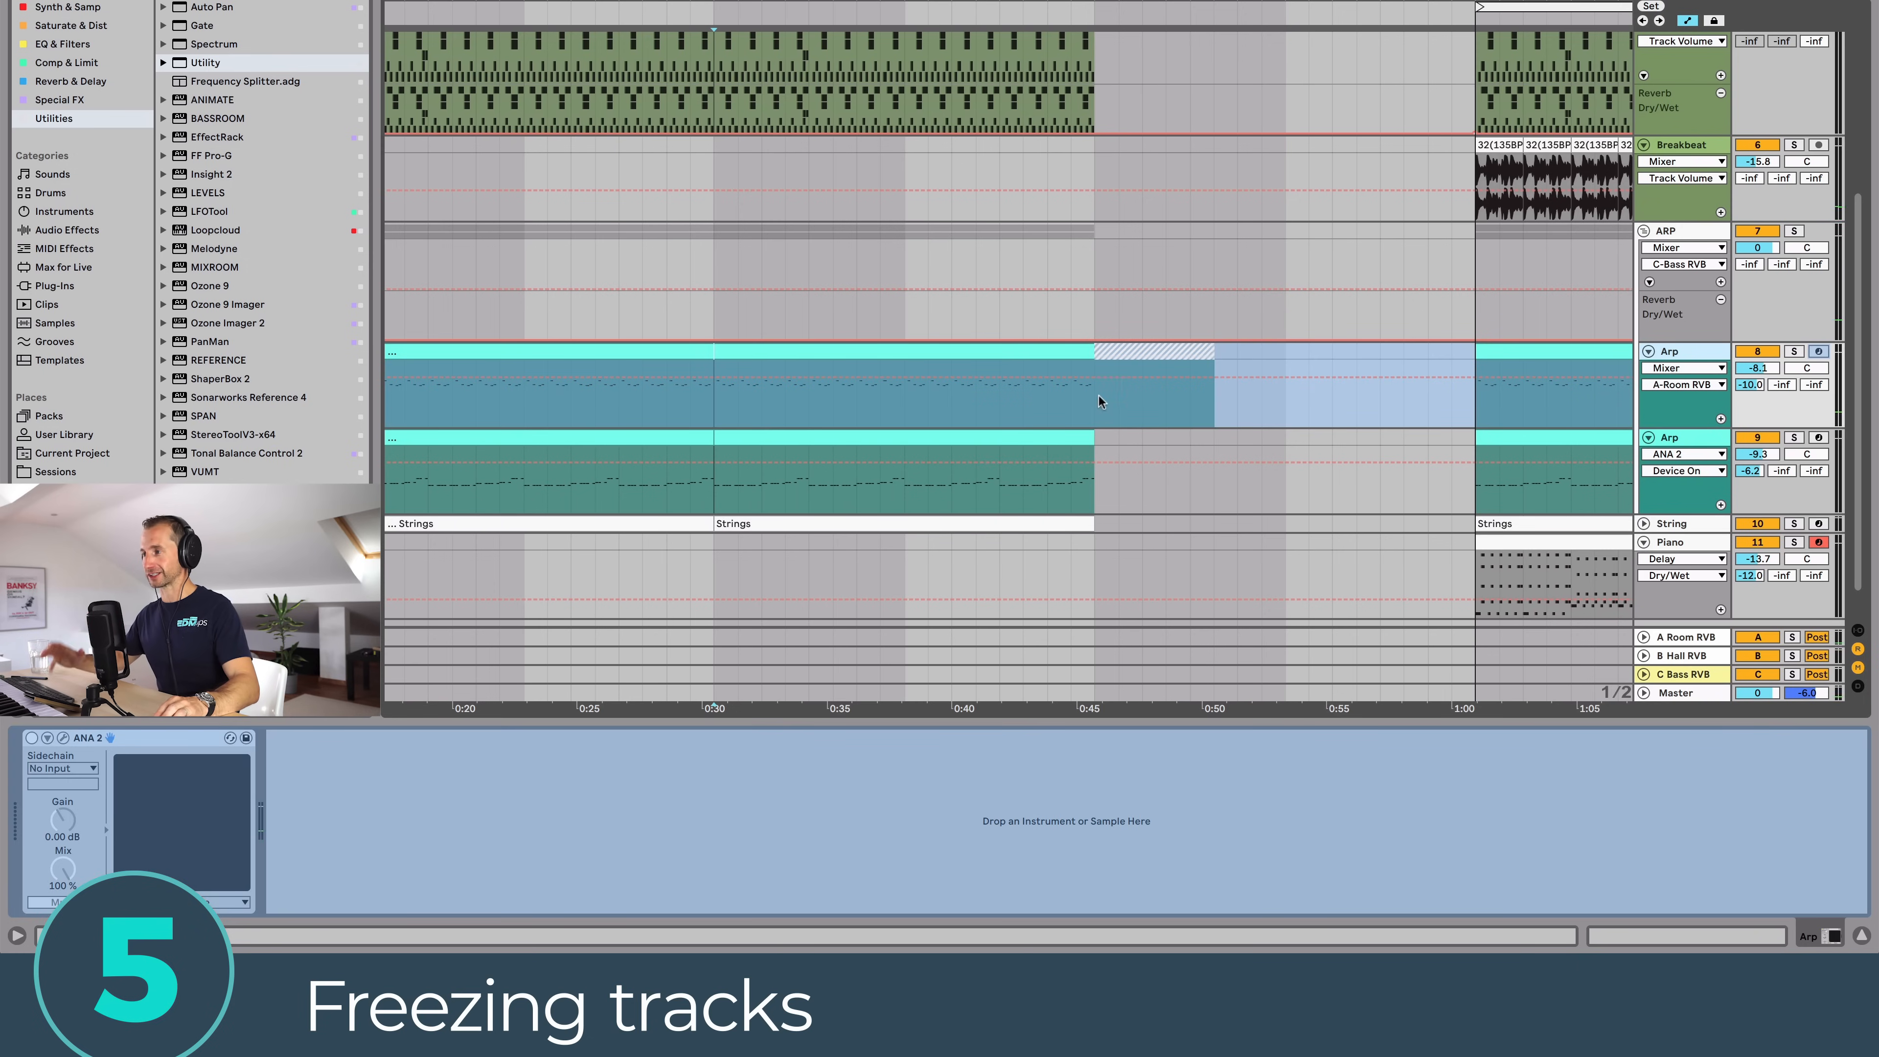
Step: Play the frozen Arp track from about 0:30 in solo, and return it to the full mix
left_click(717, 390)
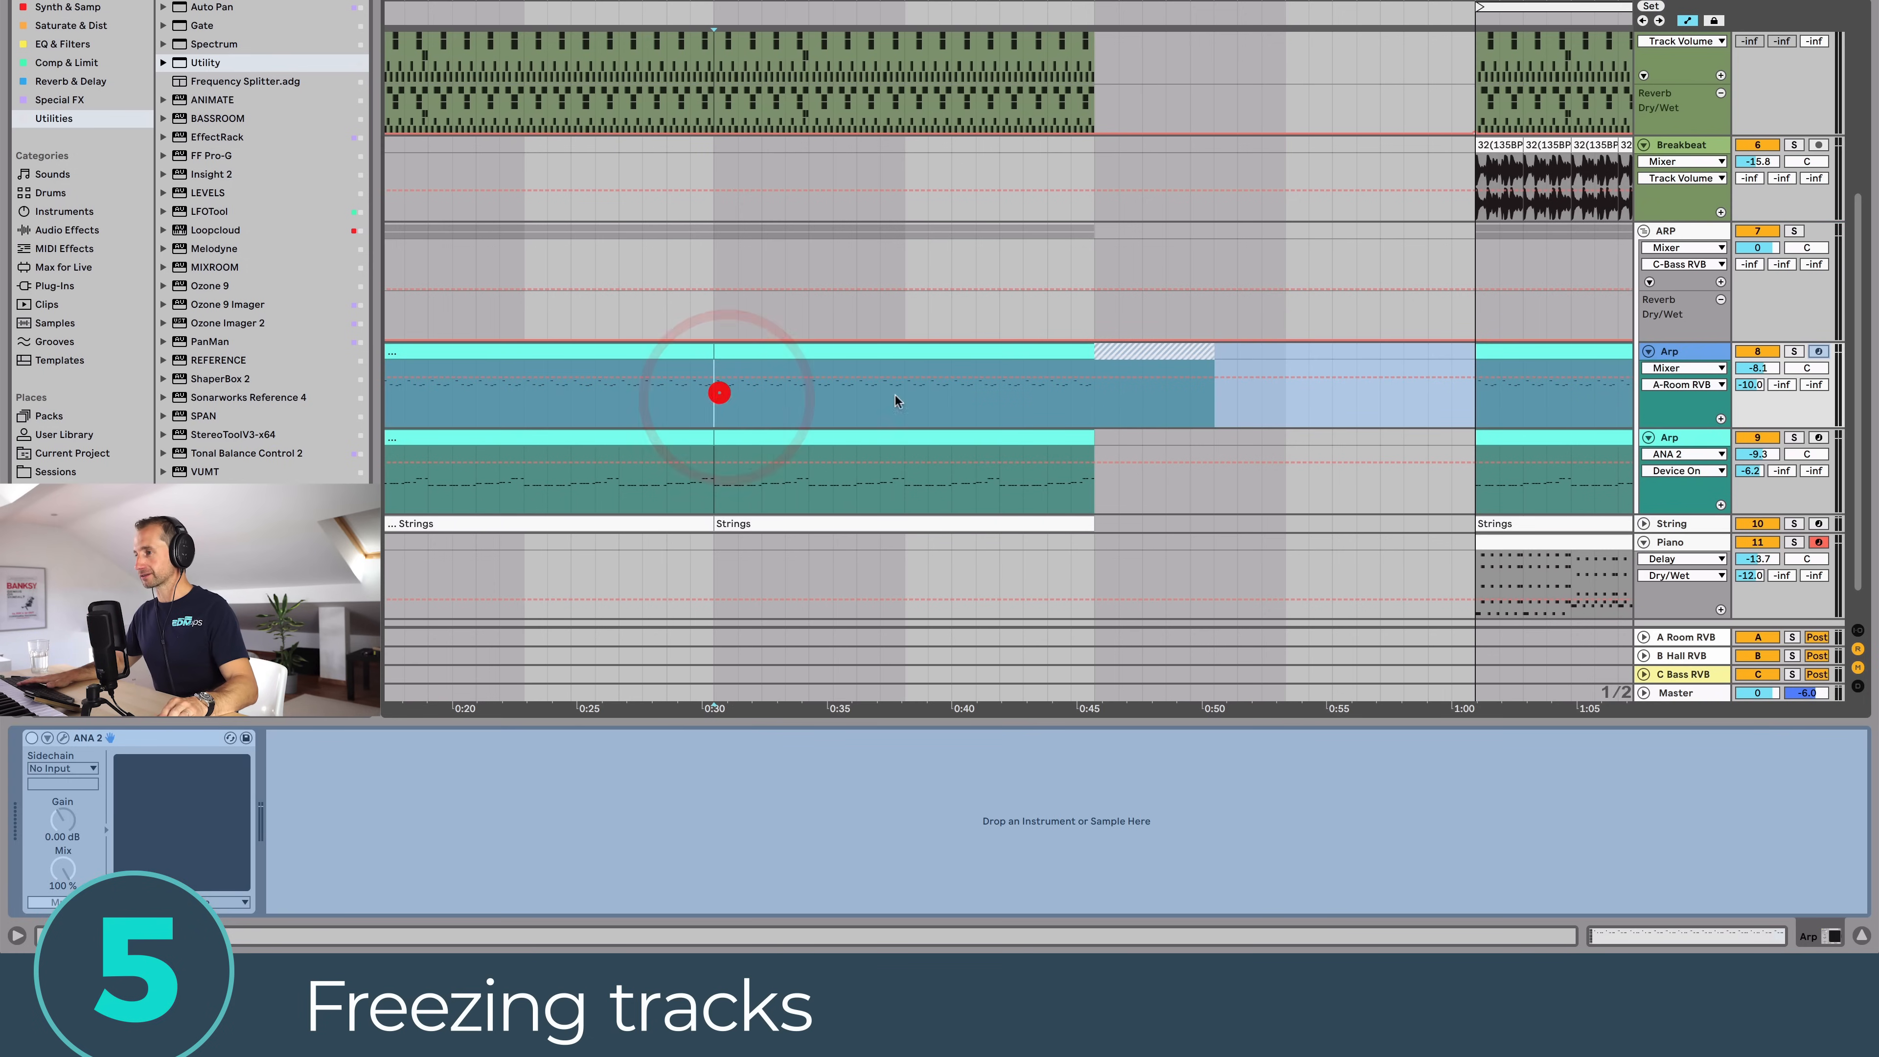
key("space")
left_click(1794, 352)
left_click(1699, 355)
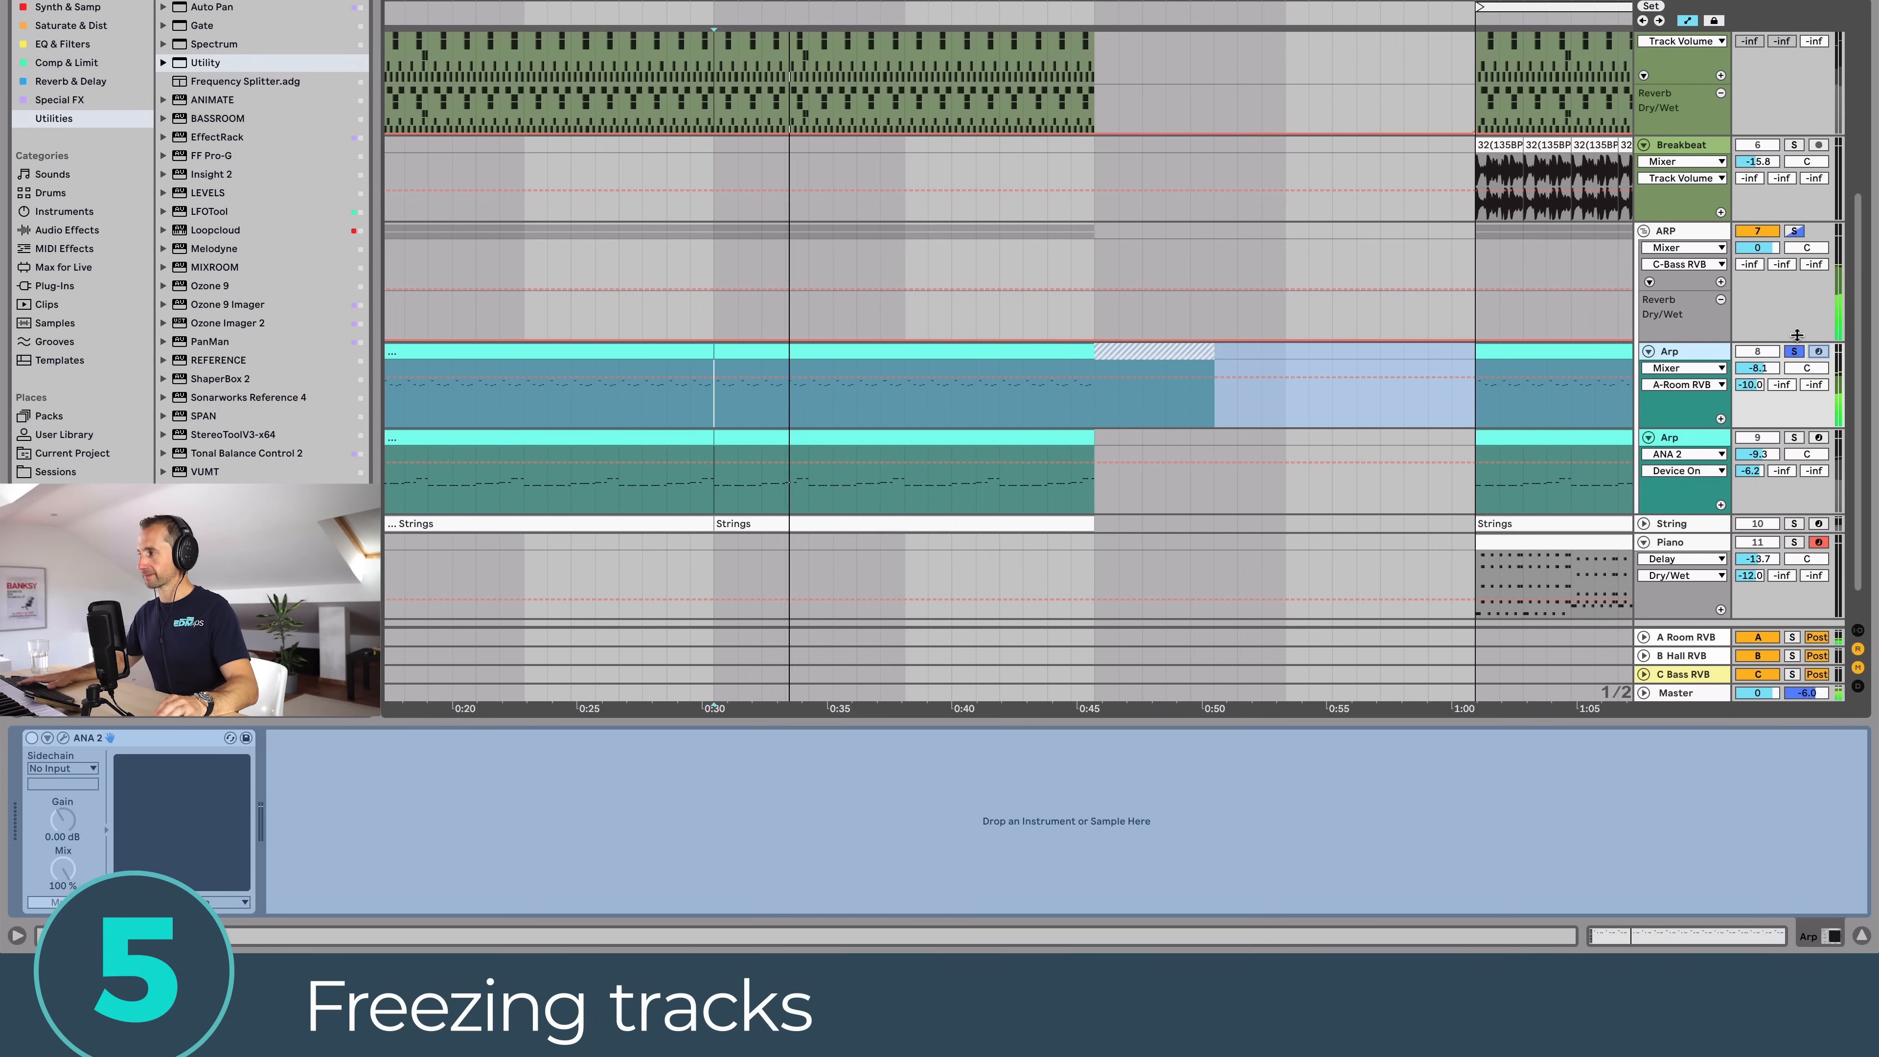
key("space")
left_click(1793, 352)
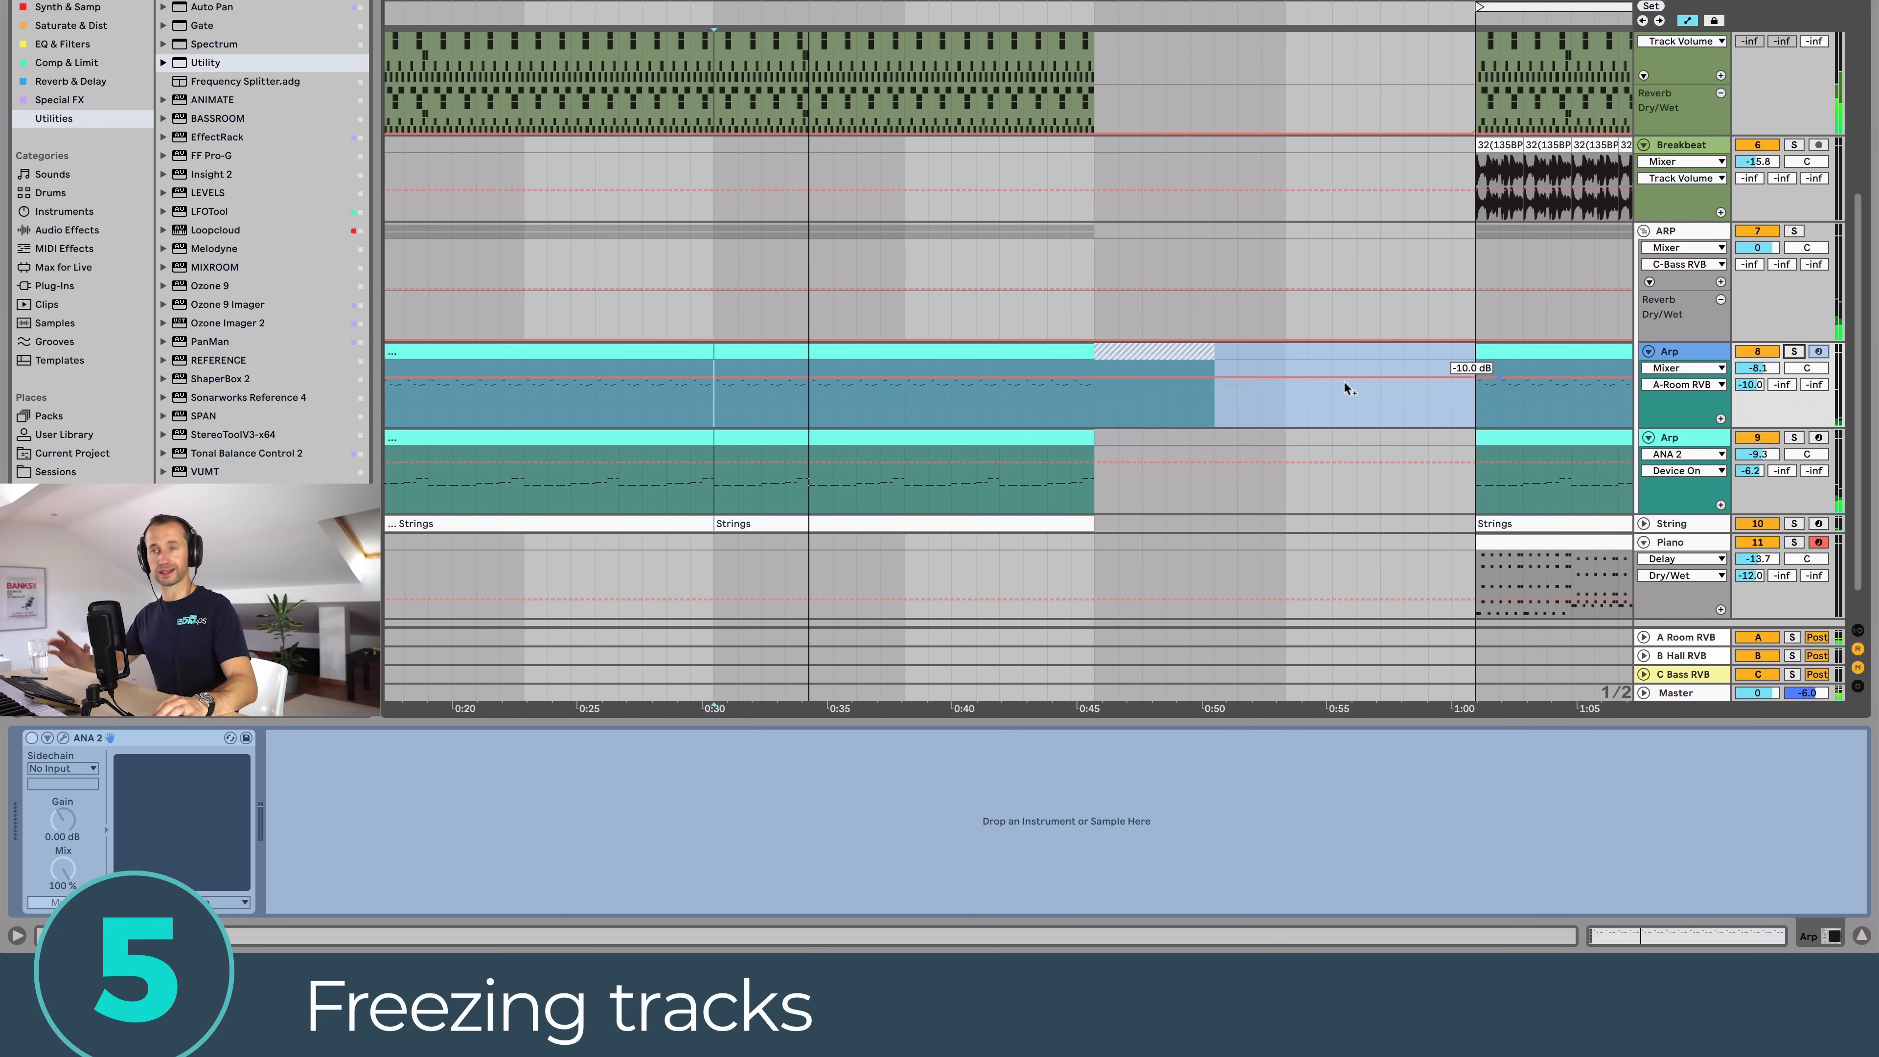
Step: Copy one bar of the frozen Arp track starting at about 0:30 into a new MIDI track below the String track
left_click_drag(714, 403, 738, 404)
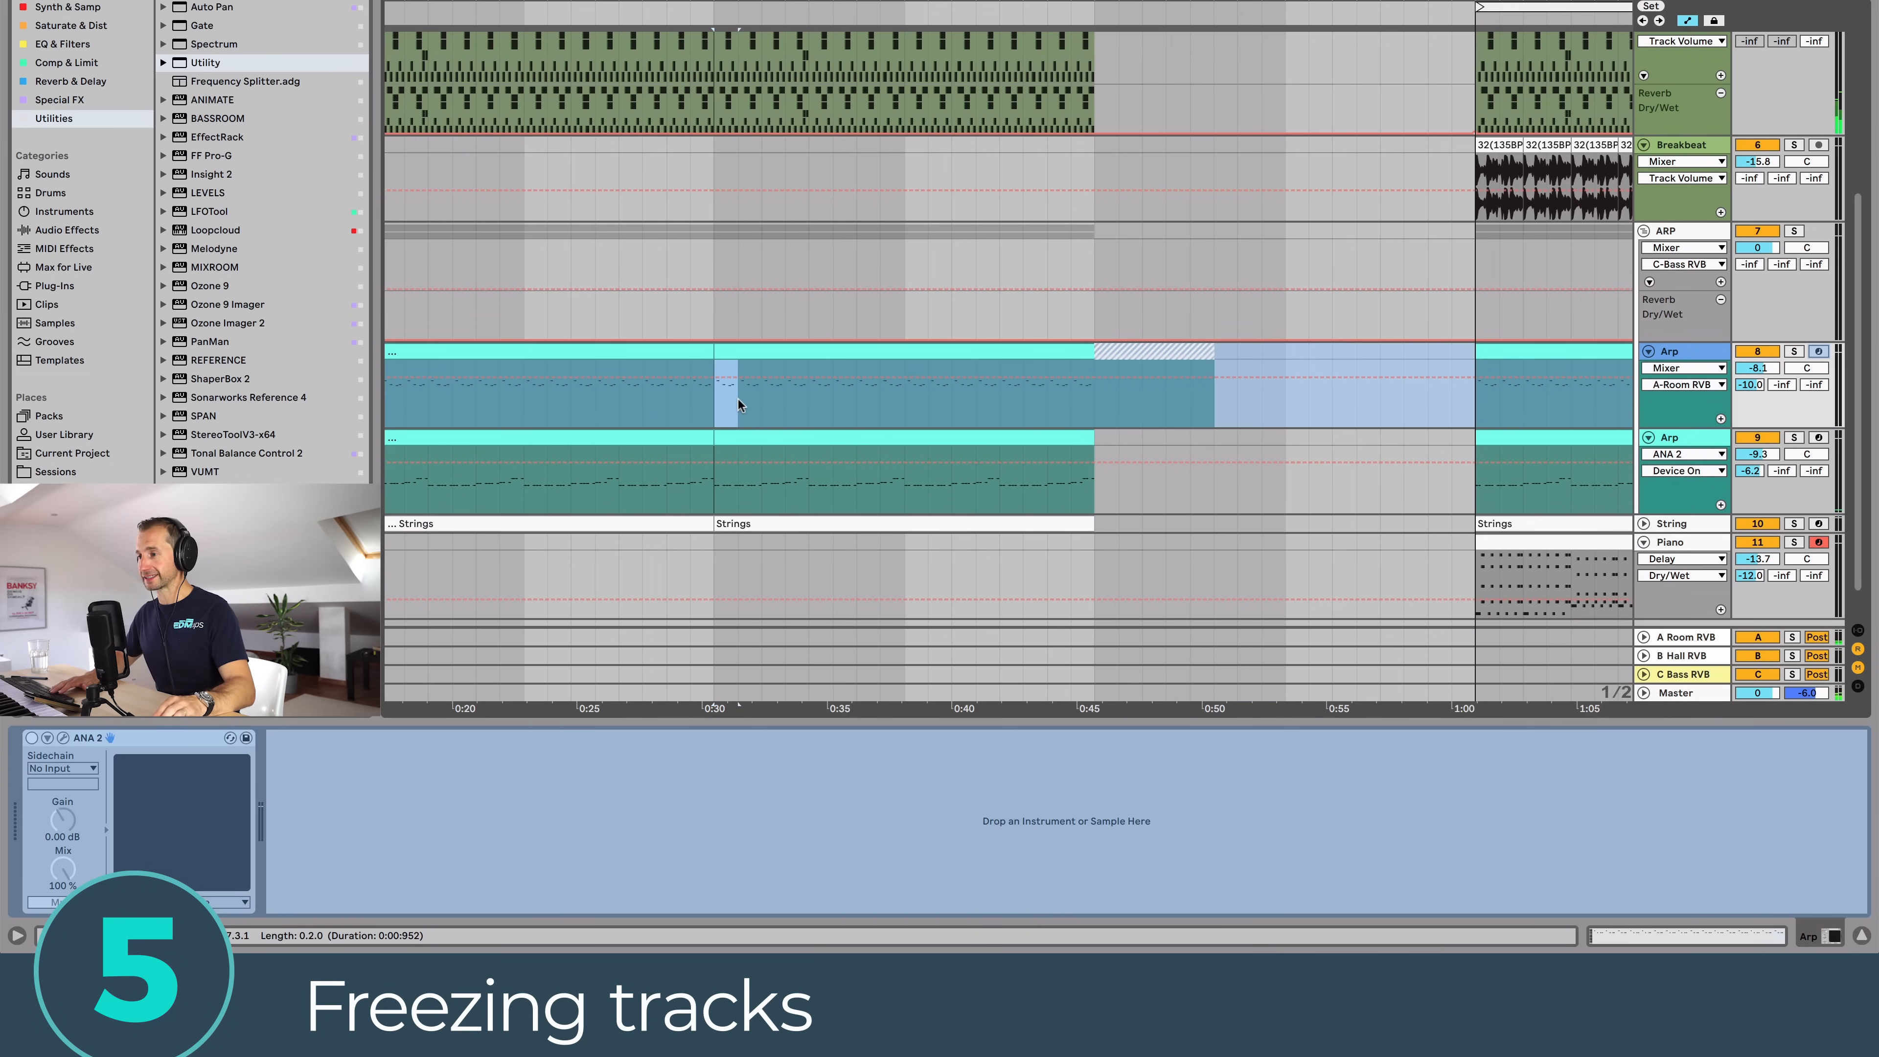
key("super+shift+t")
left_click(713, 570)
key("super+v")
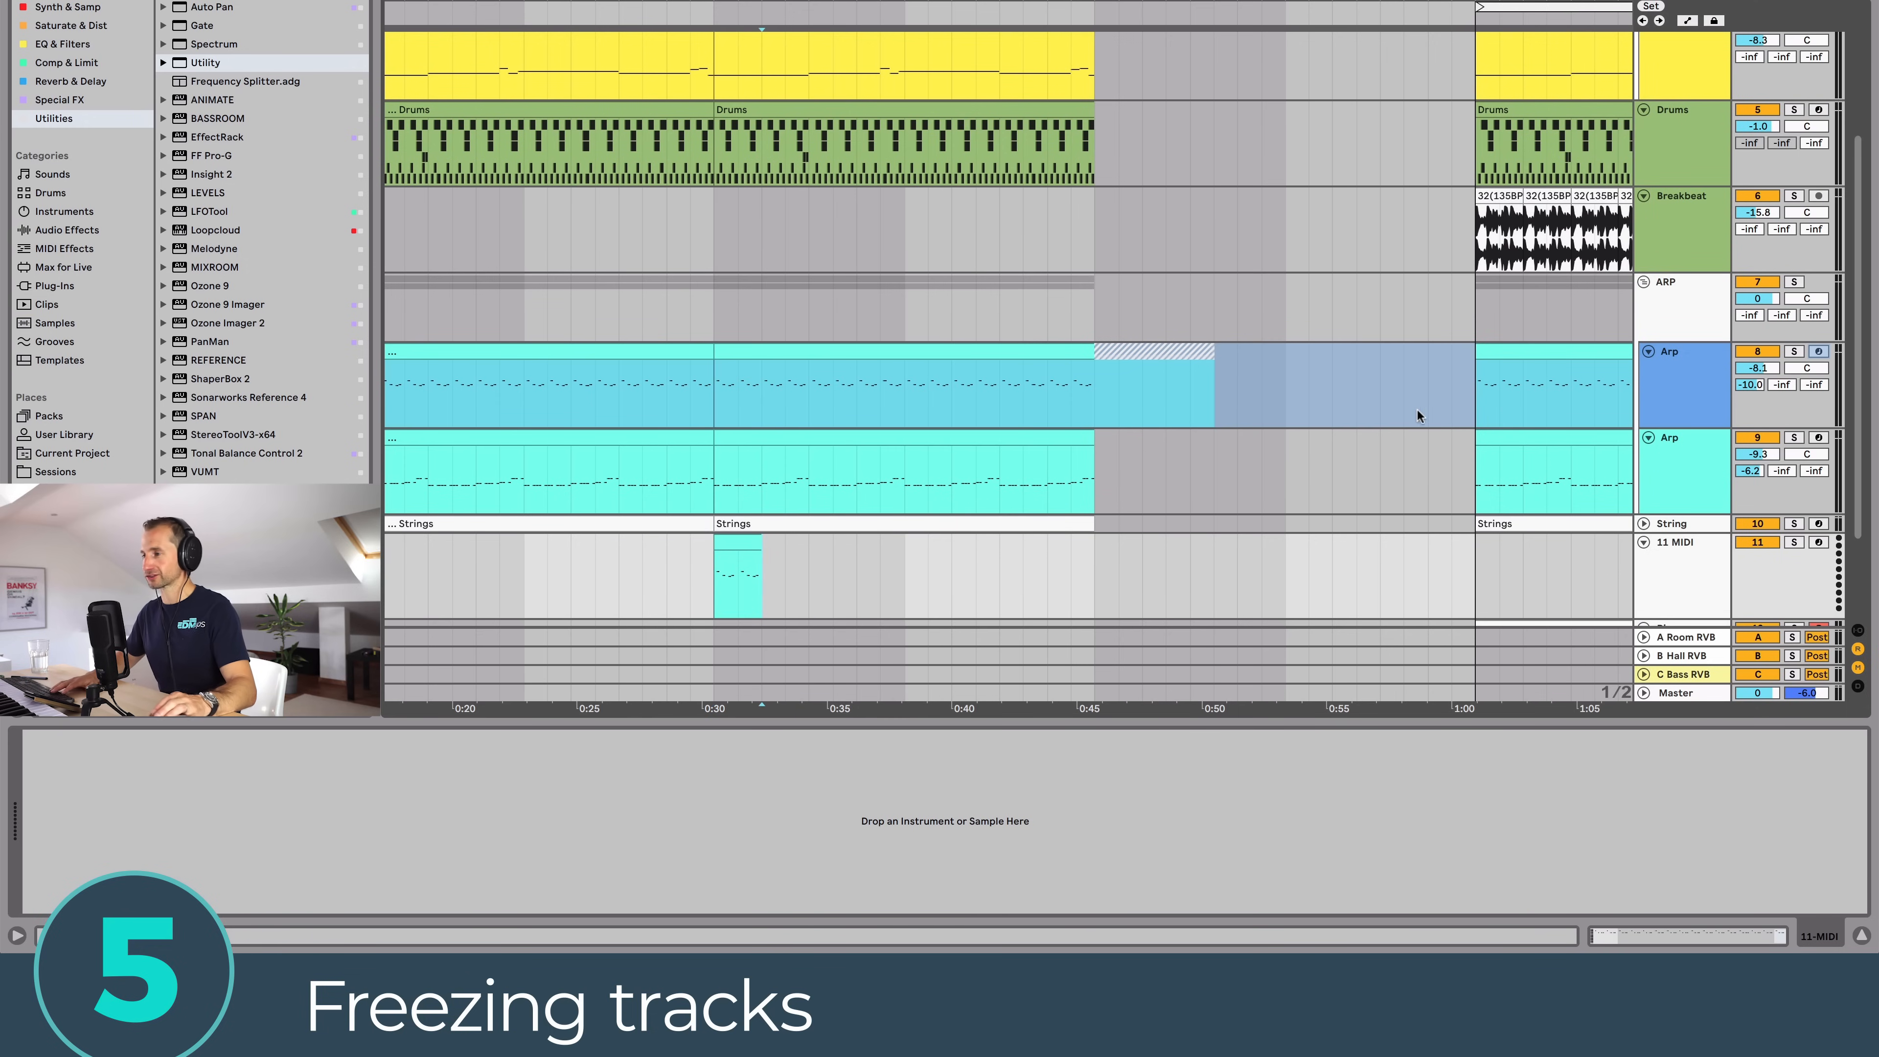
Step: Insert an audio track below the new MIDI track and paste the same one-bar frozen Arp section into it as audio
left_click(1692, 586)
key("super+t")
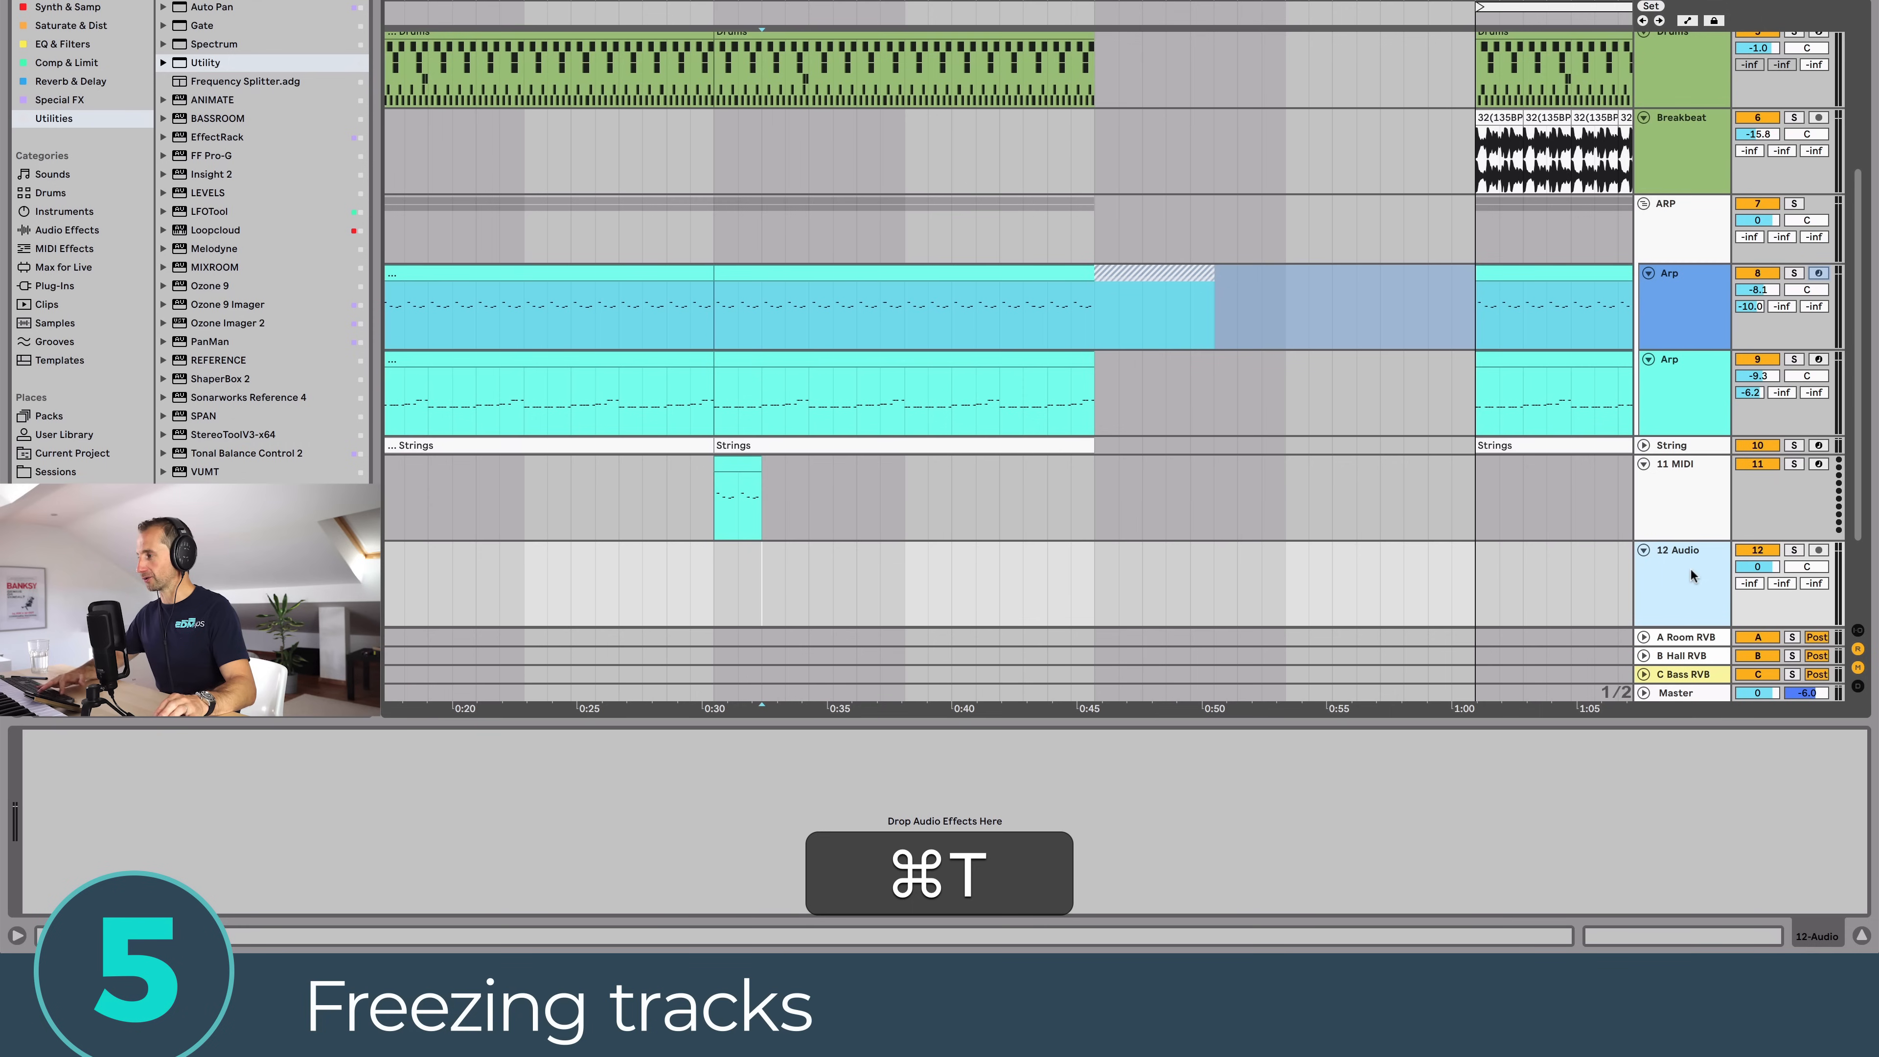
left_click_drag(726, 319, 767, 320)
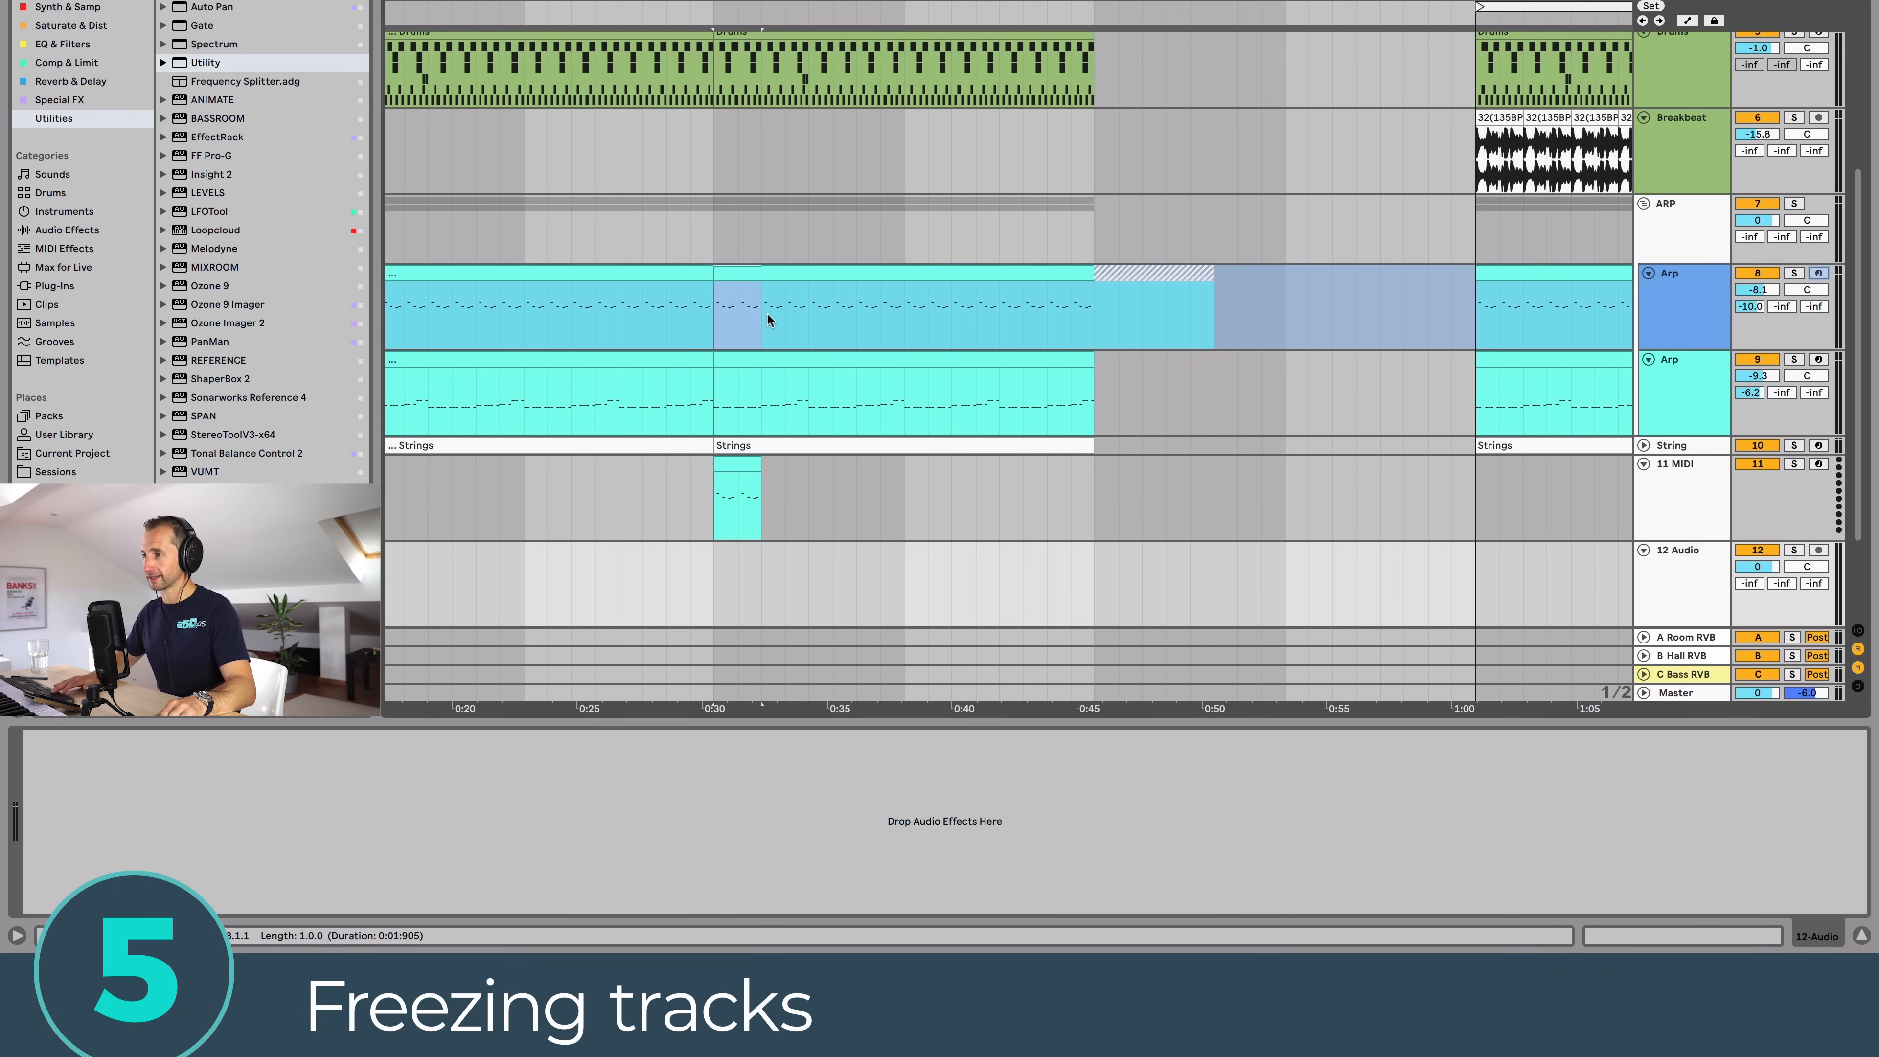
key("super+c")
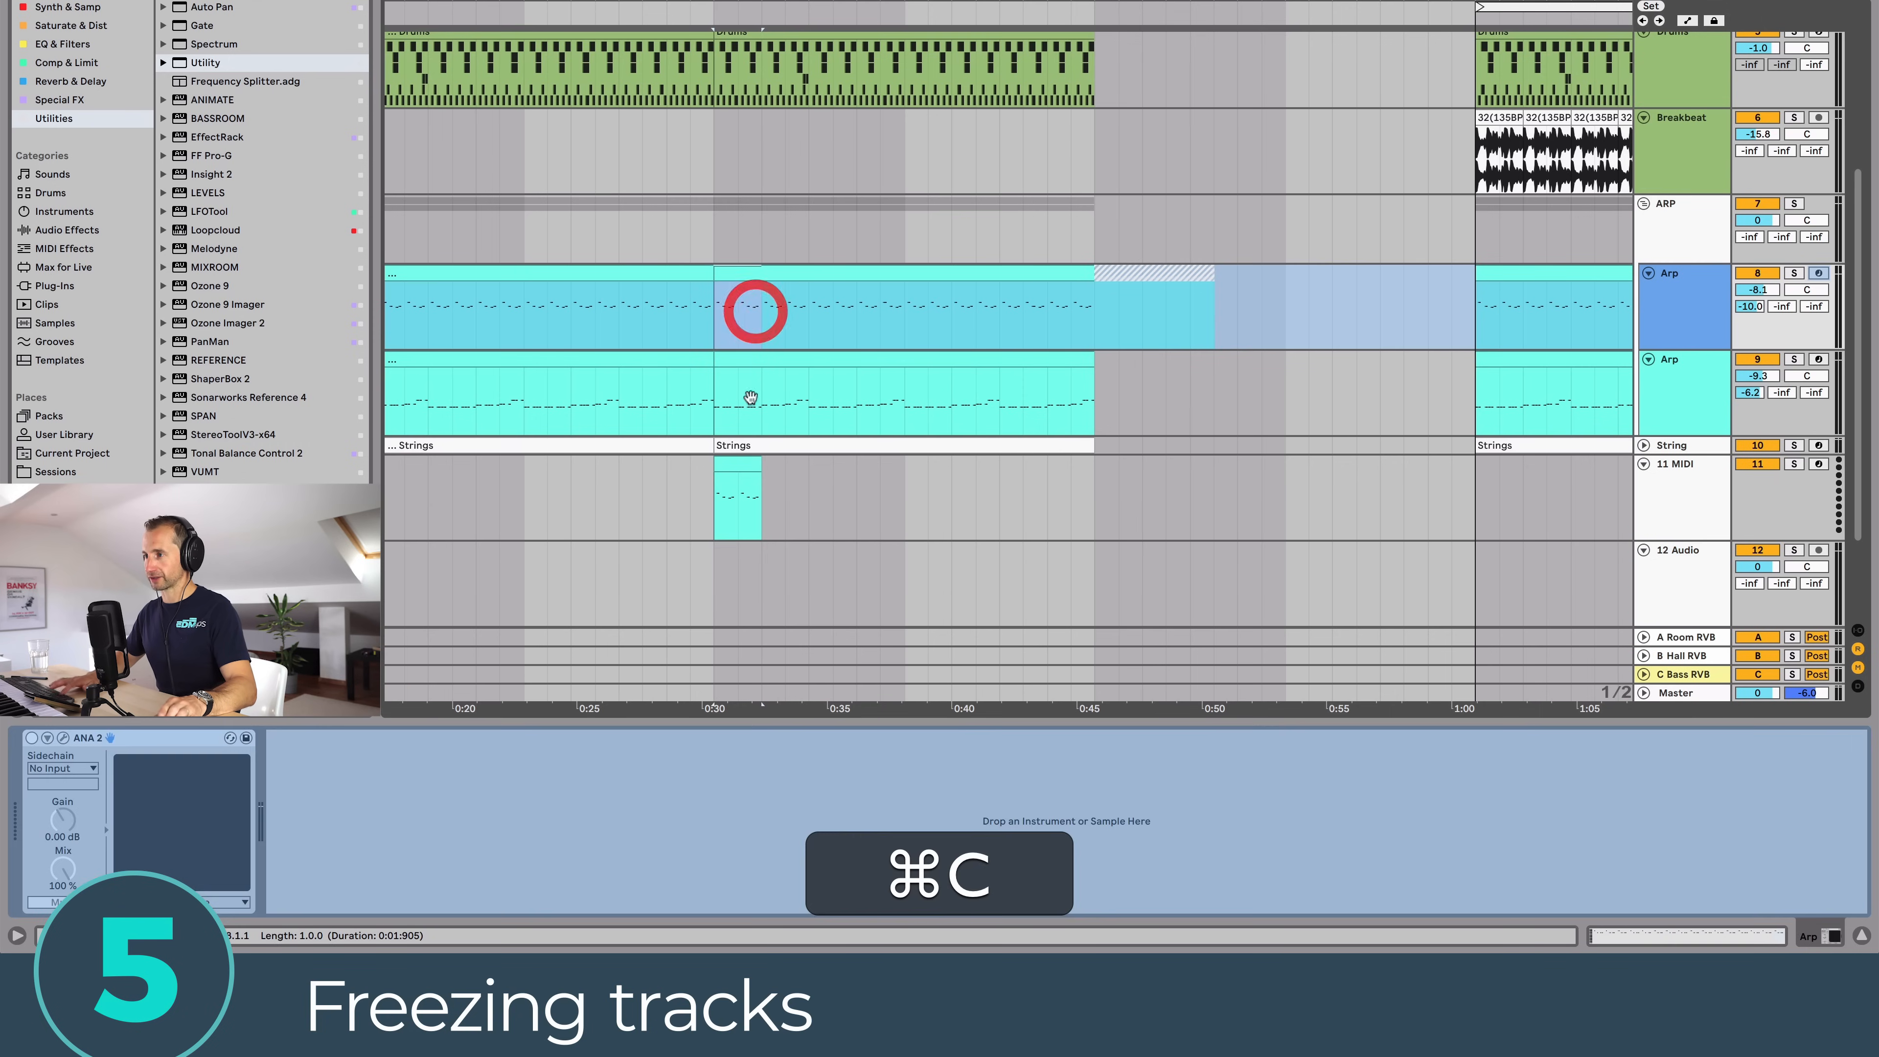
left_click(703, 589)
key("super+v")
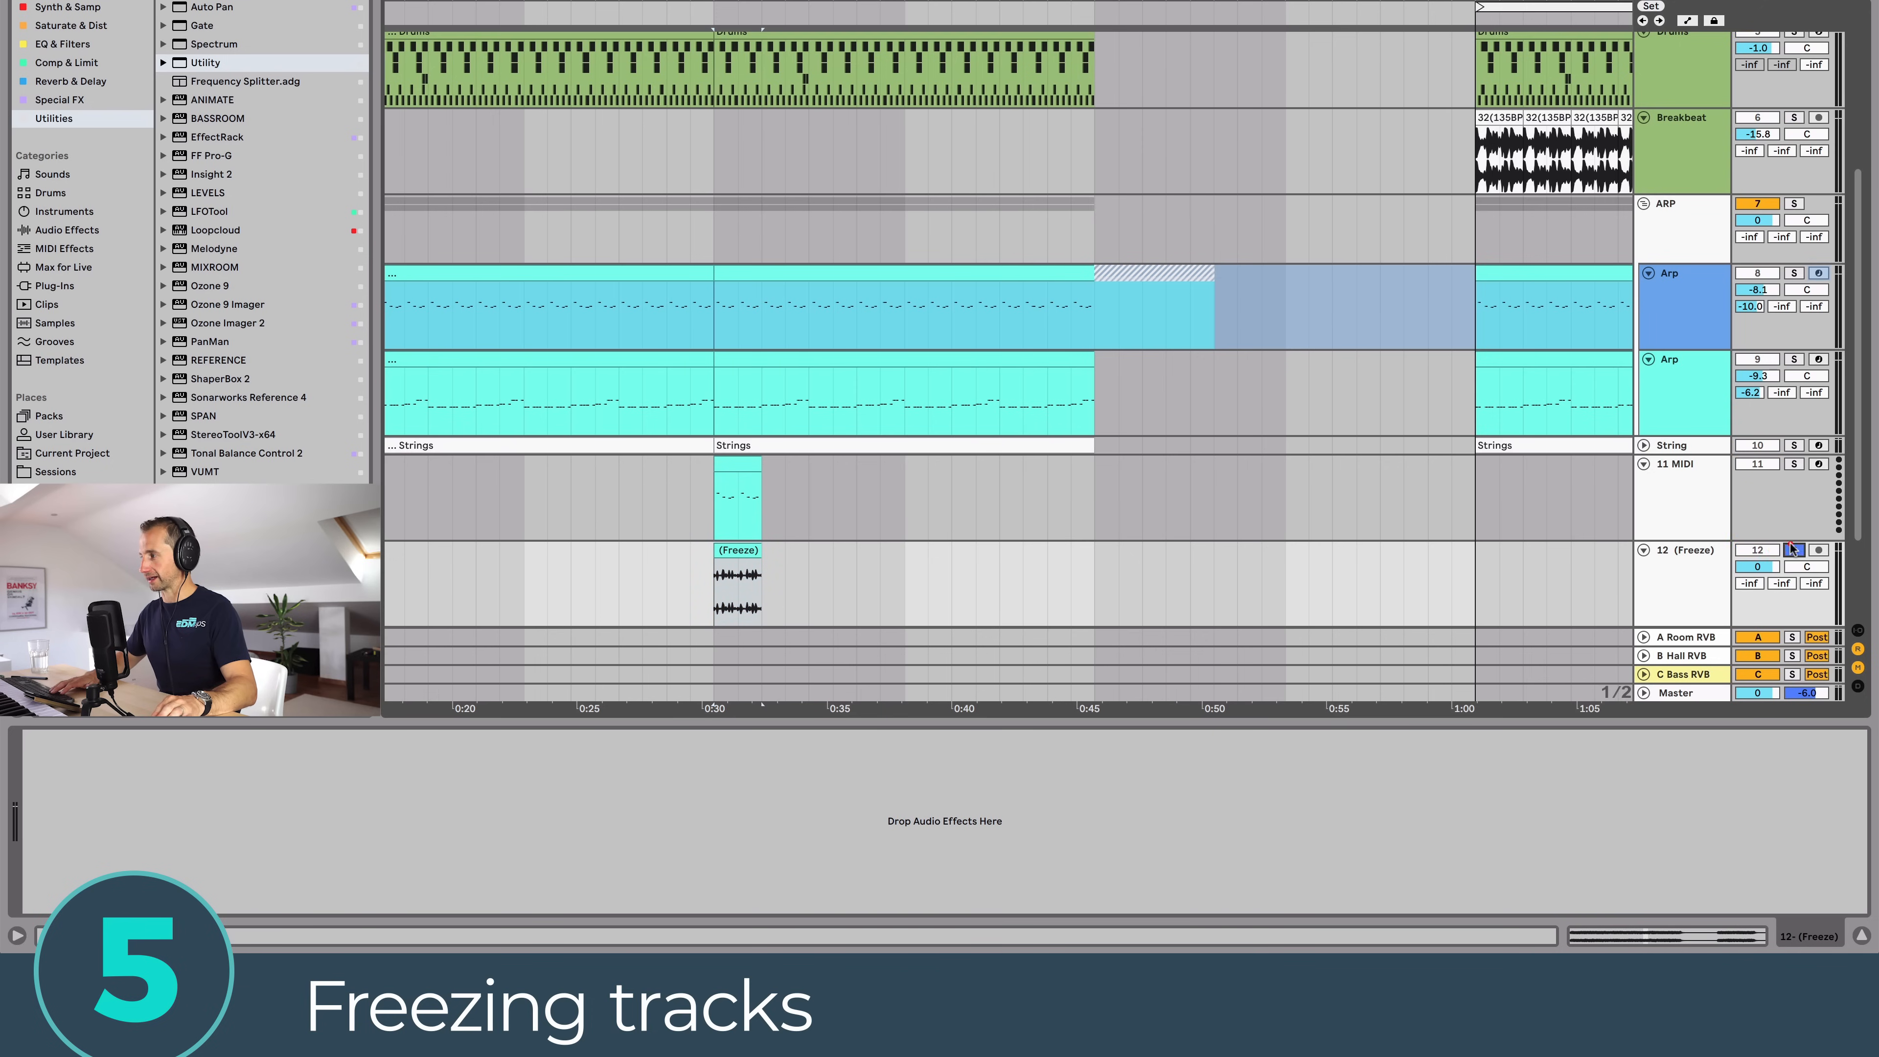
Step: Play the pasted freeze audio on track 12 in solo, and release the solo
left_click(1793, 549)
key("space")
left_click(1794, 550)
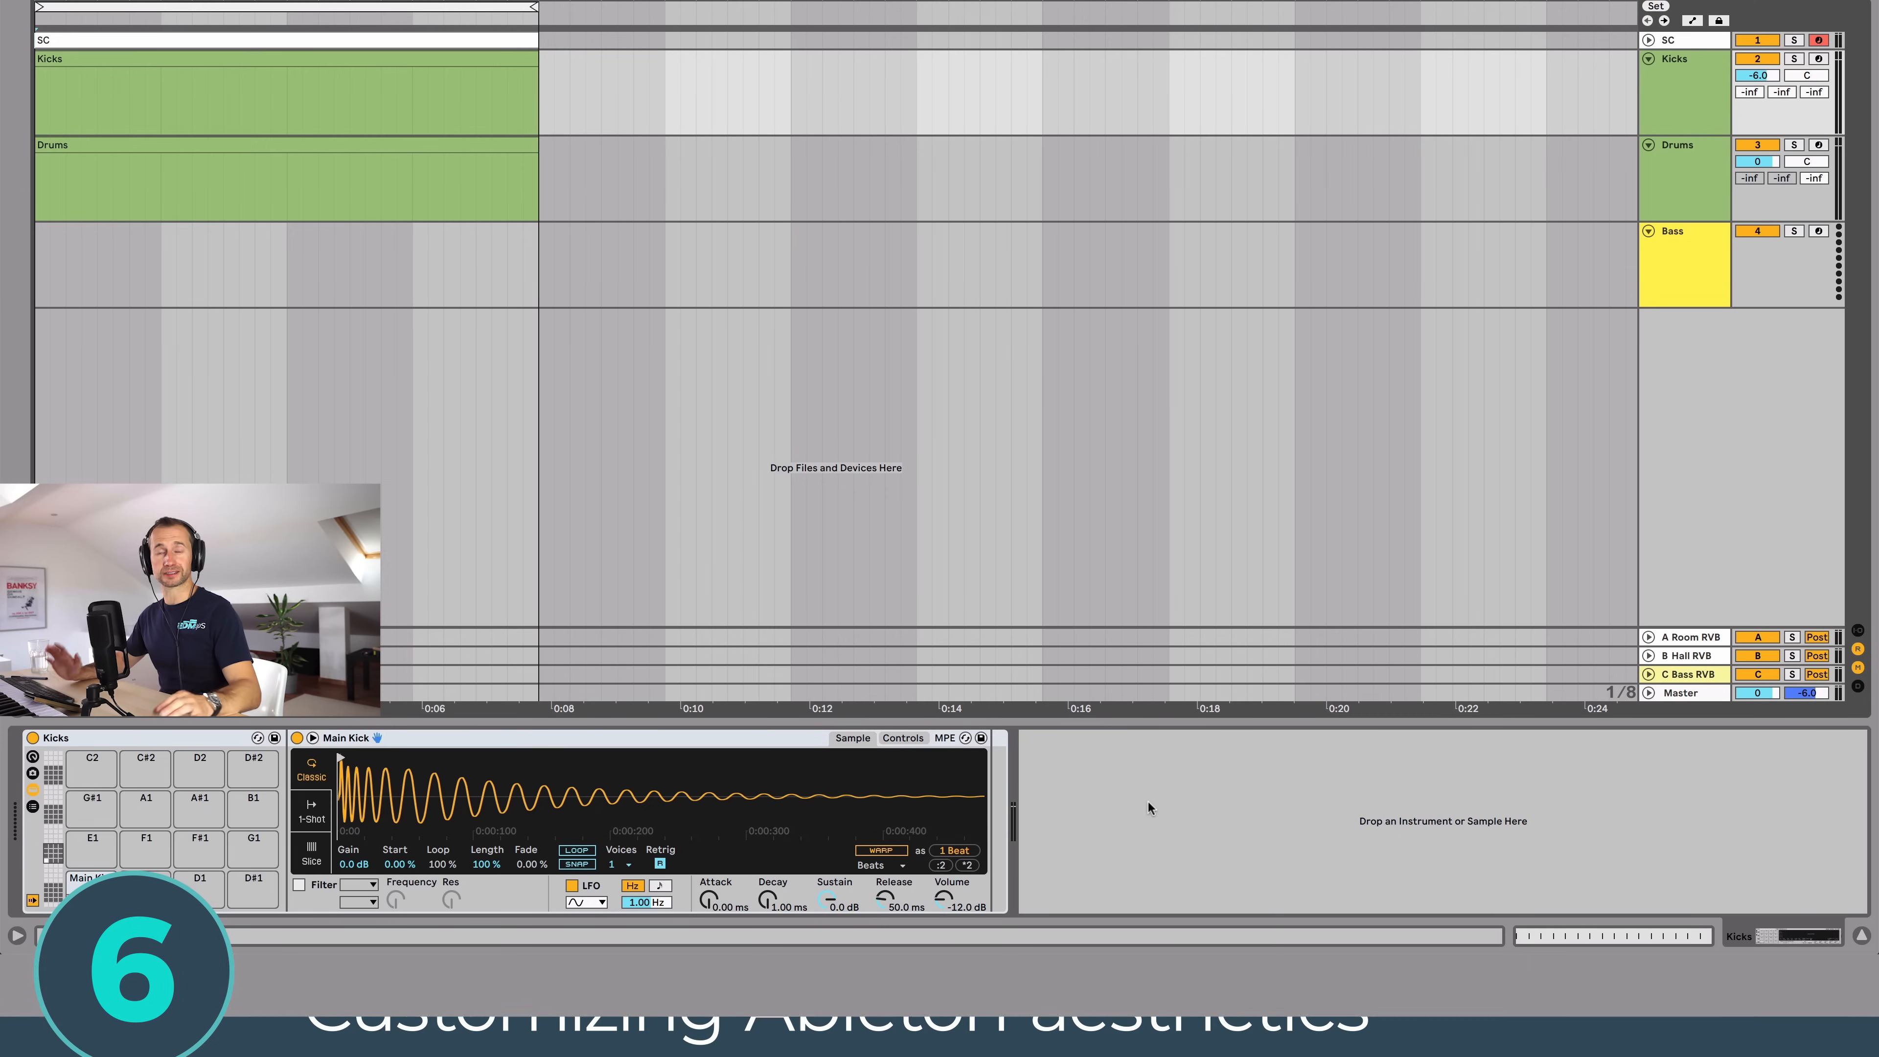
Step: Insert three MIDI tracks below the Bass track
left_click(1670, 264)
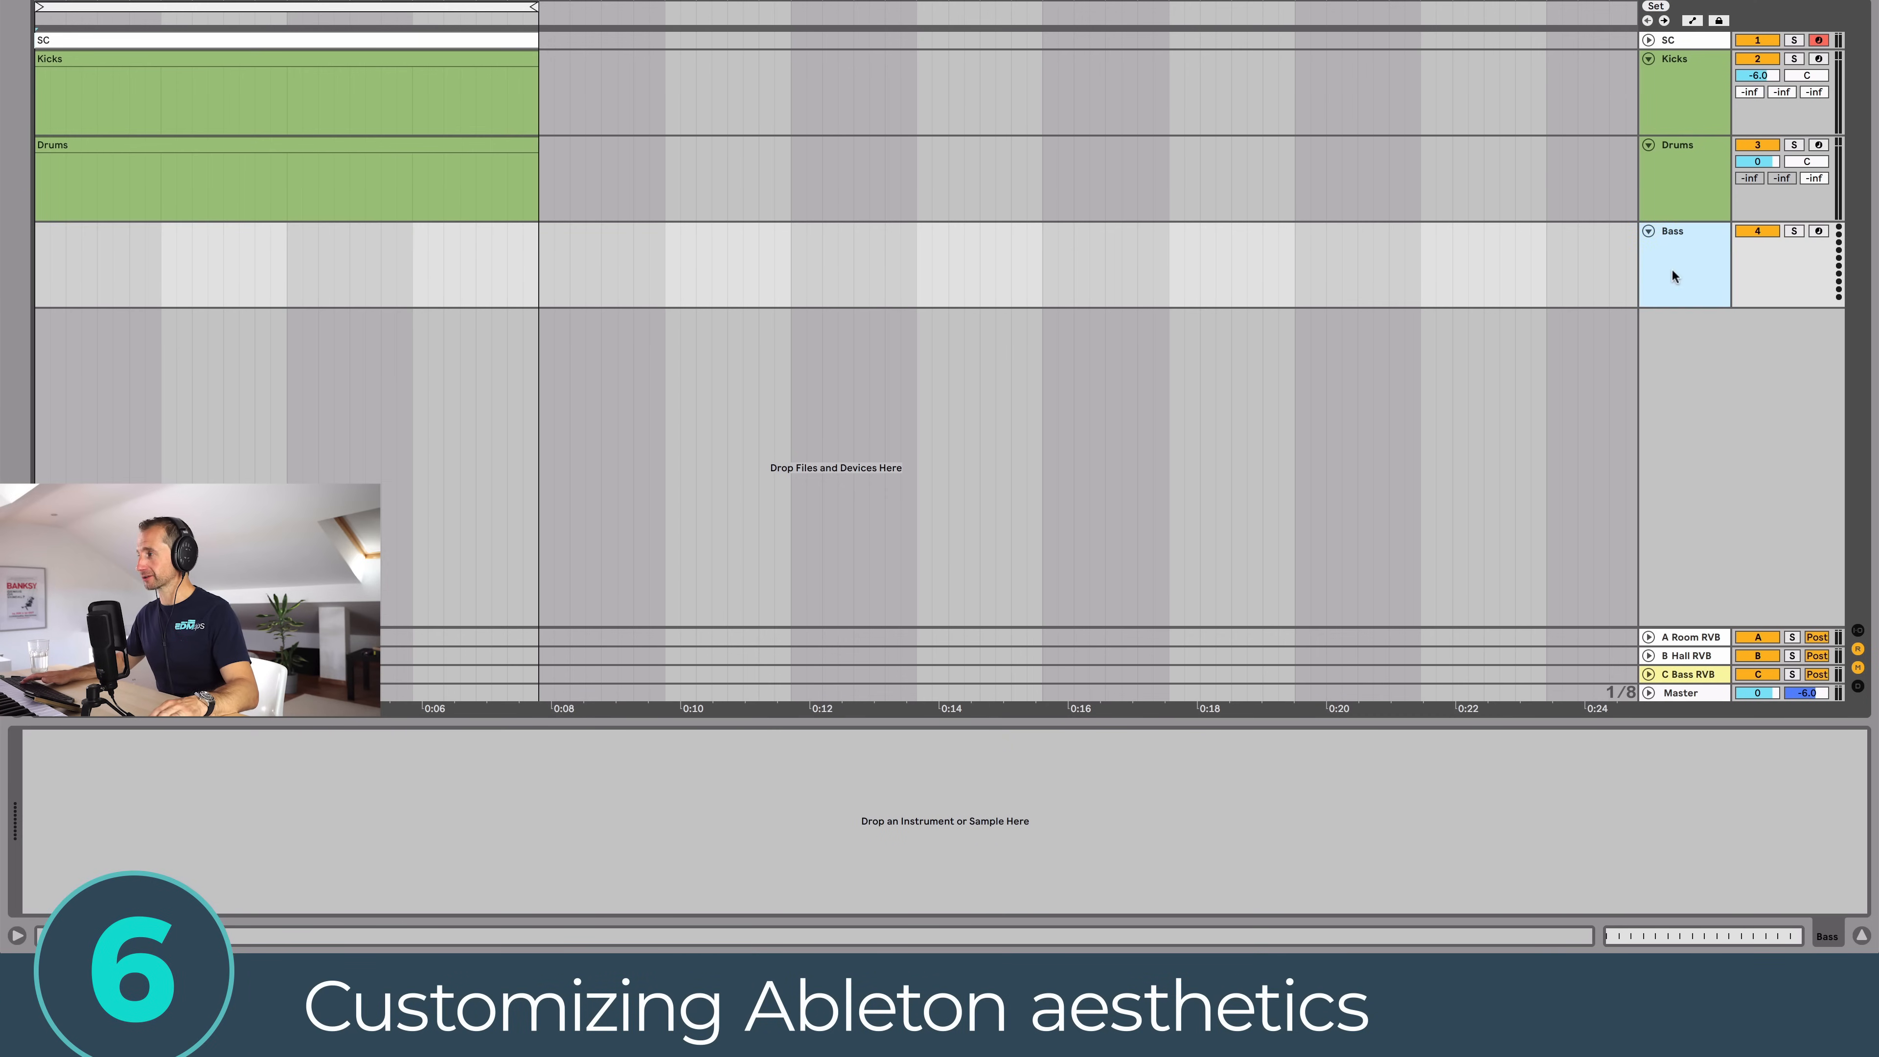
key("shift+super+t")
key("shift+super+t")
key("shift+super+t")
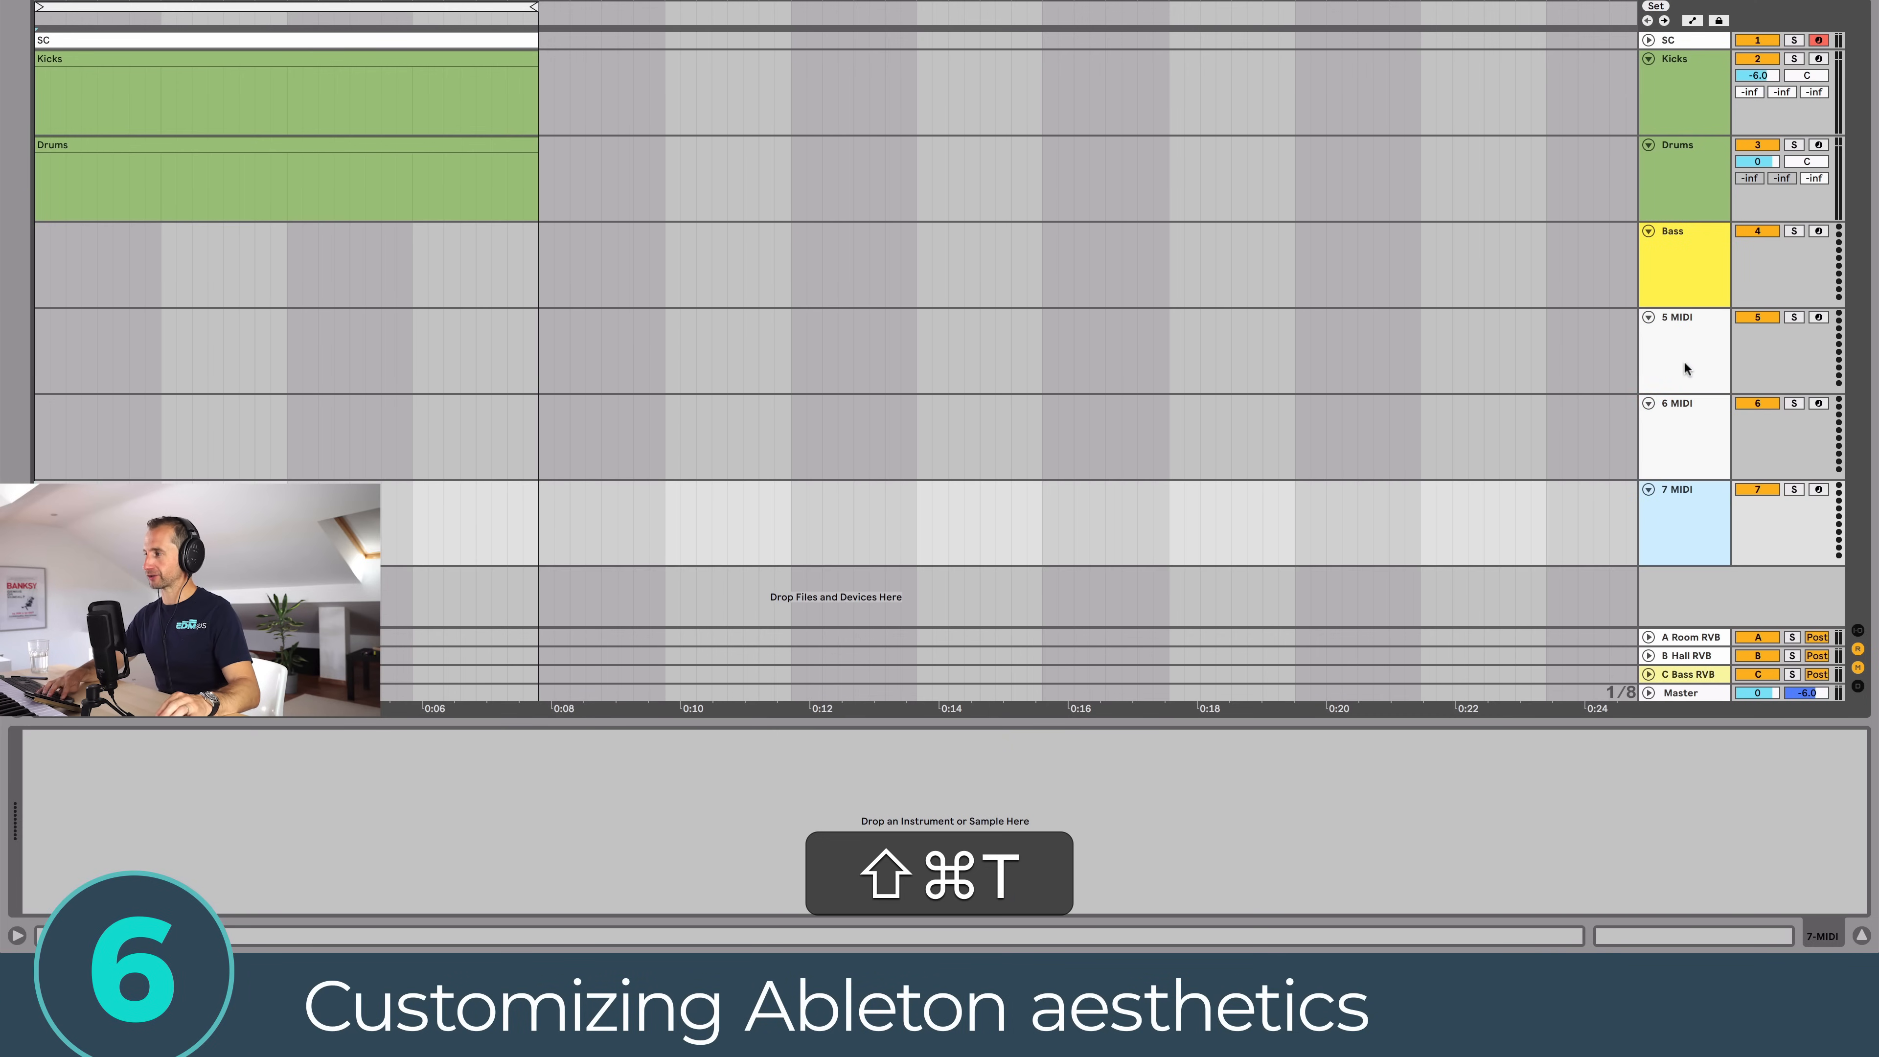
Step: Try a different colour on the first new MIDI track, 5 MIDI, and undo it
left_click(1678, 339)
left_click(1681, 412, "super")
key("Down")
left_click(1679, 357)
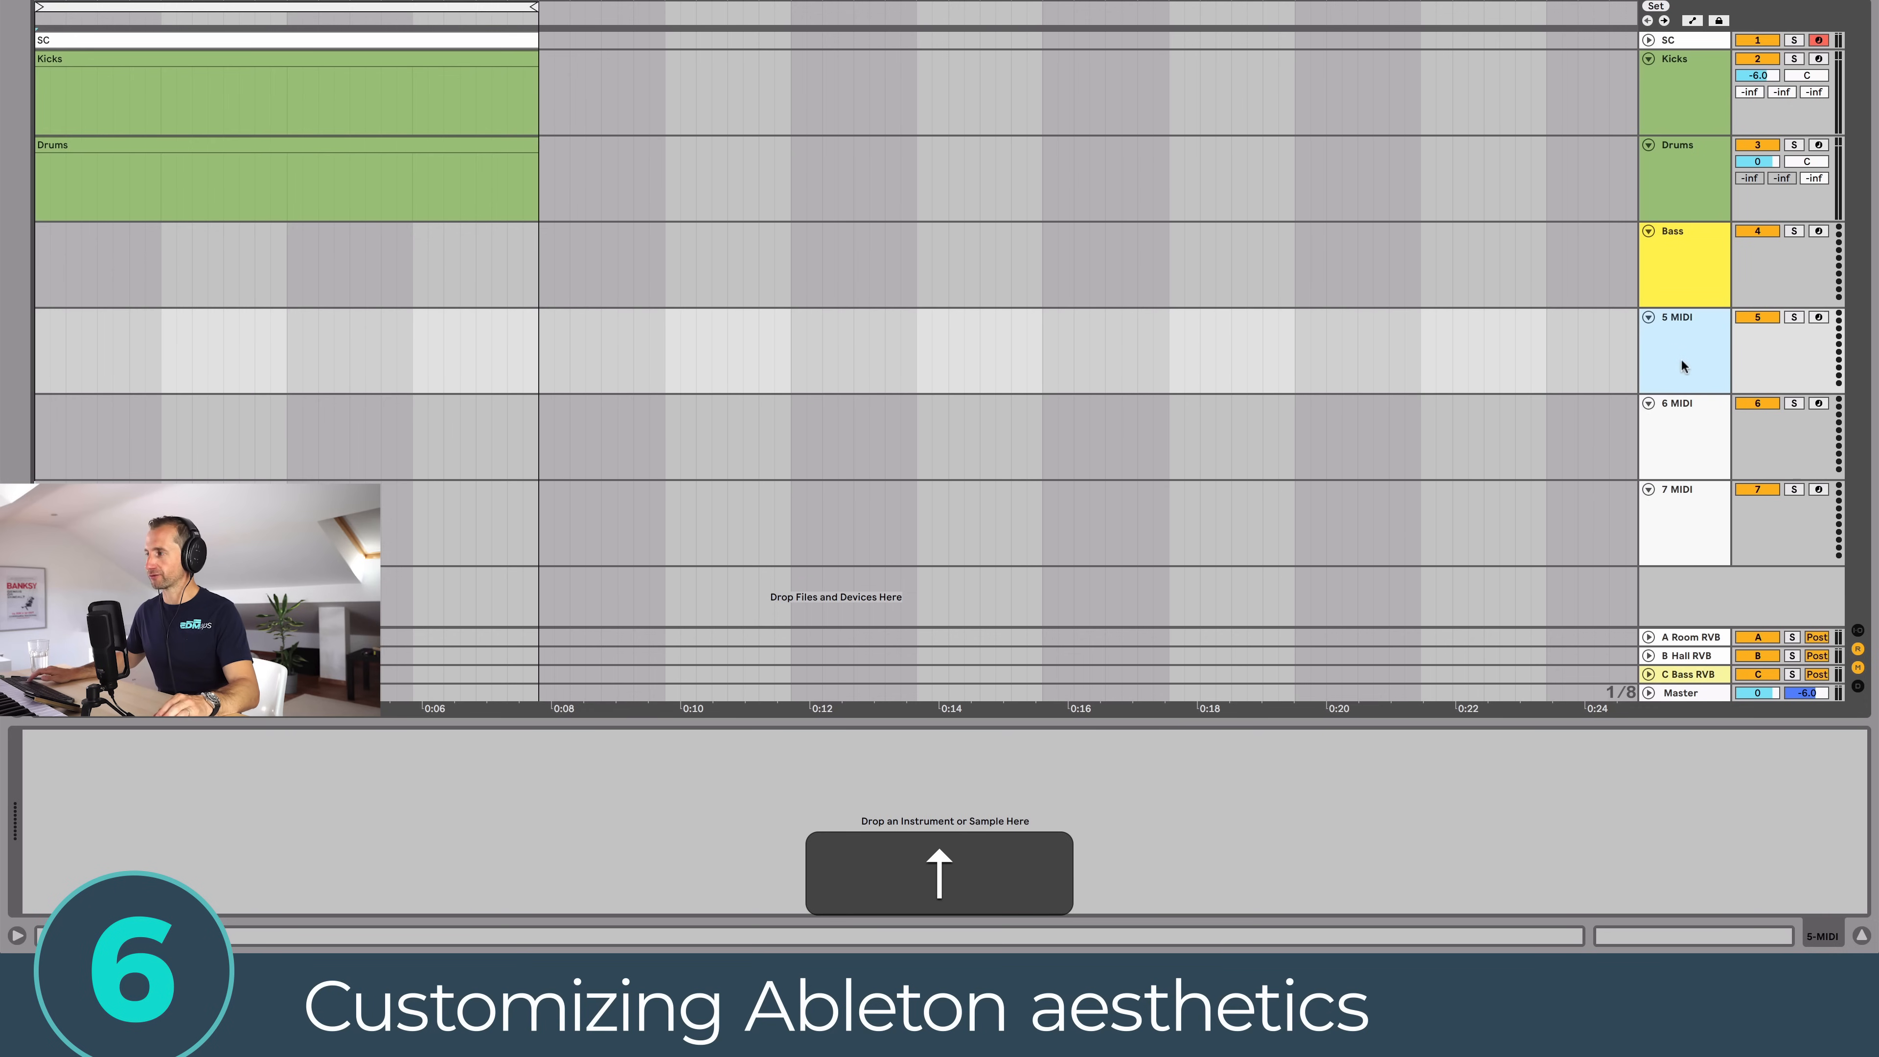
right_click(1678, 353)
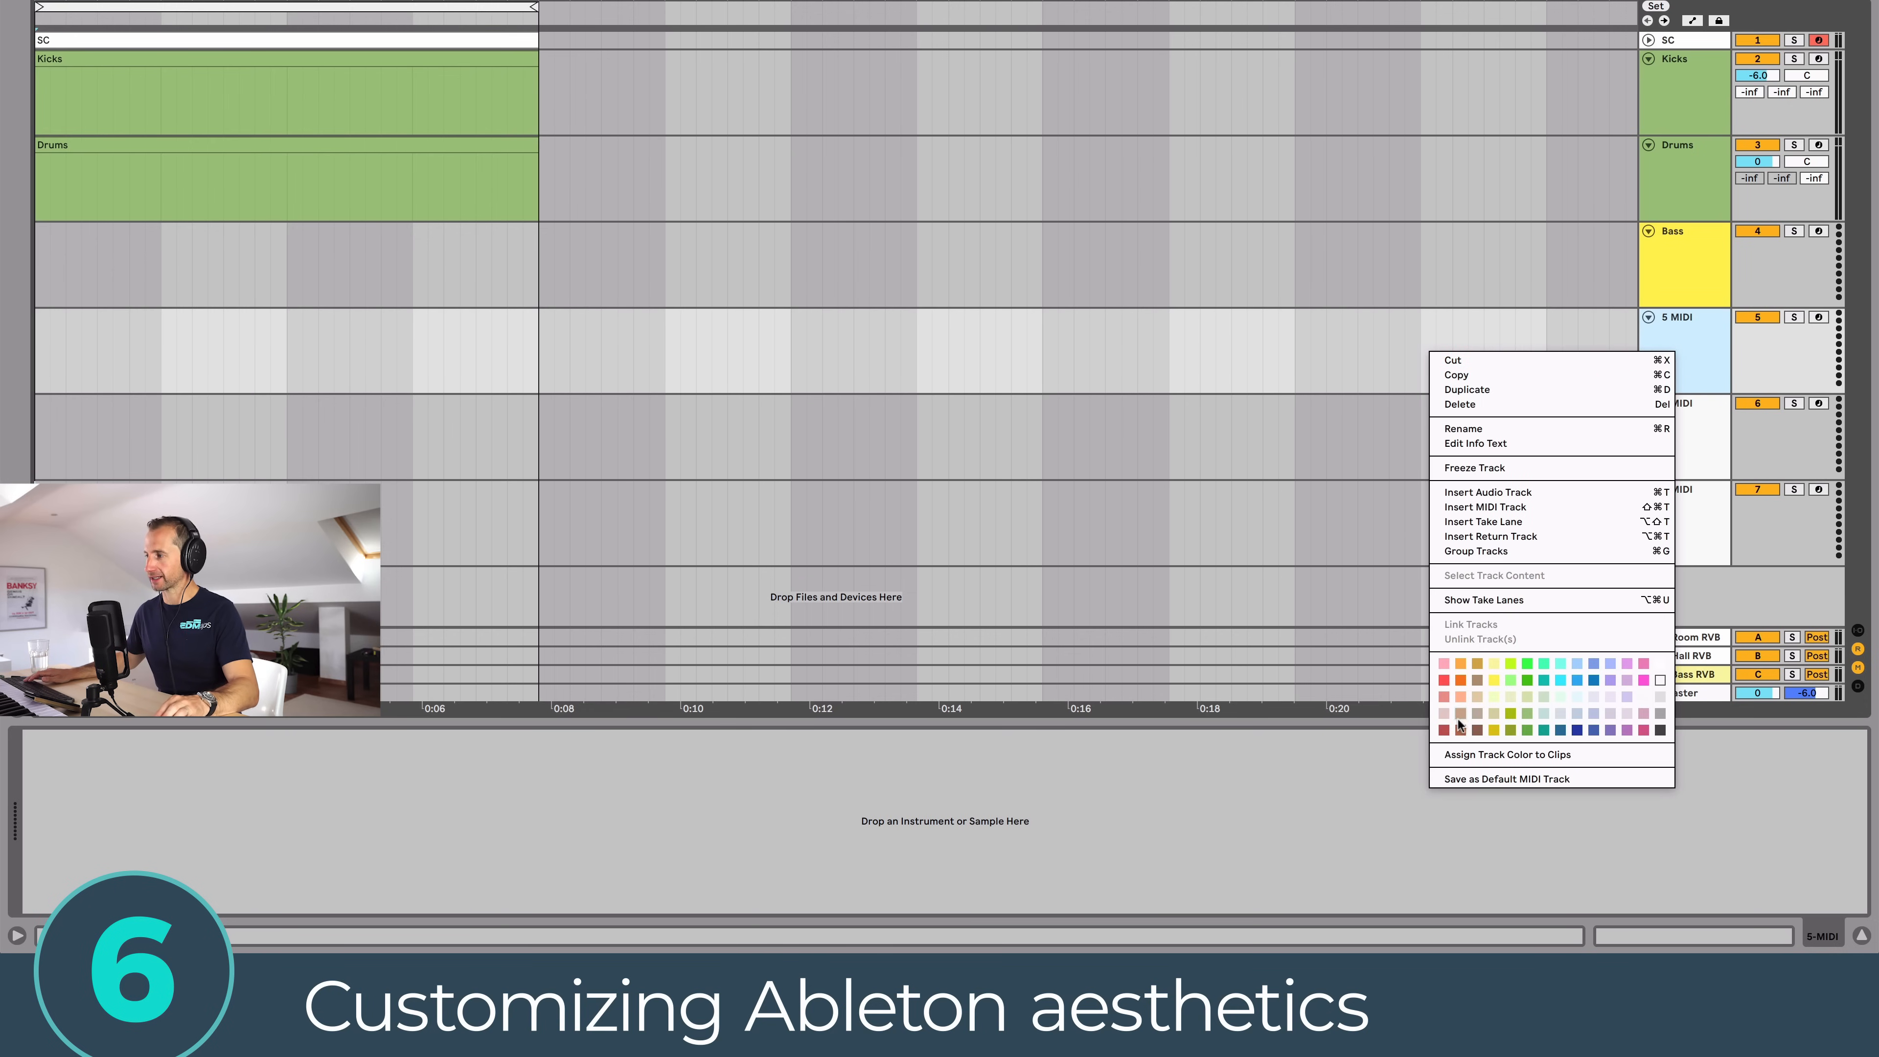
left_click(1497, 714)
left_click(1678, 357)
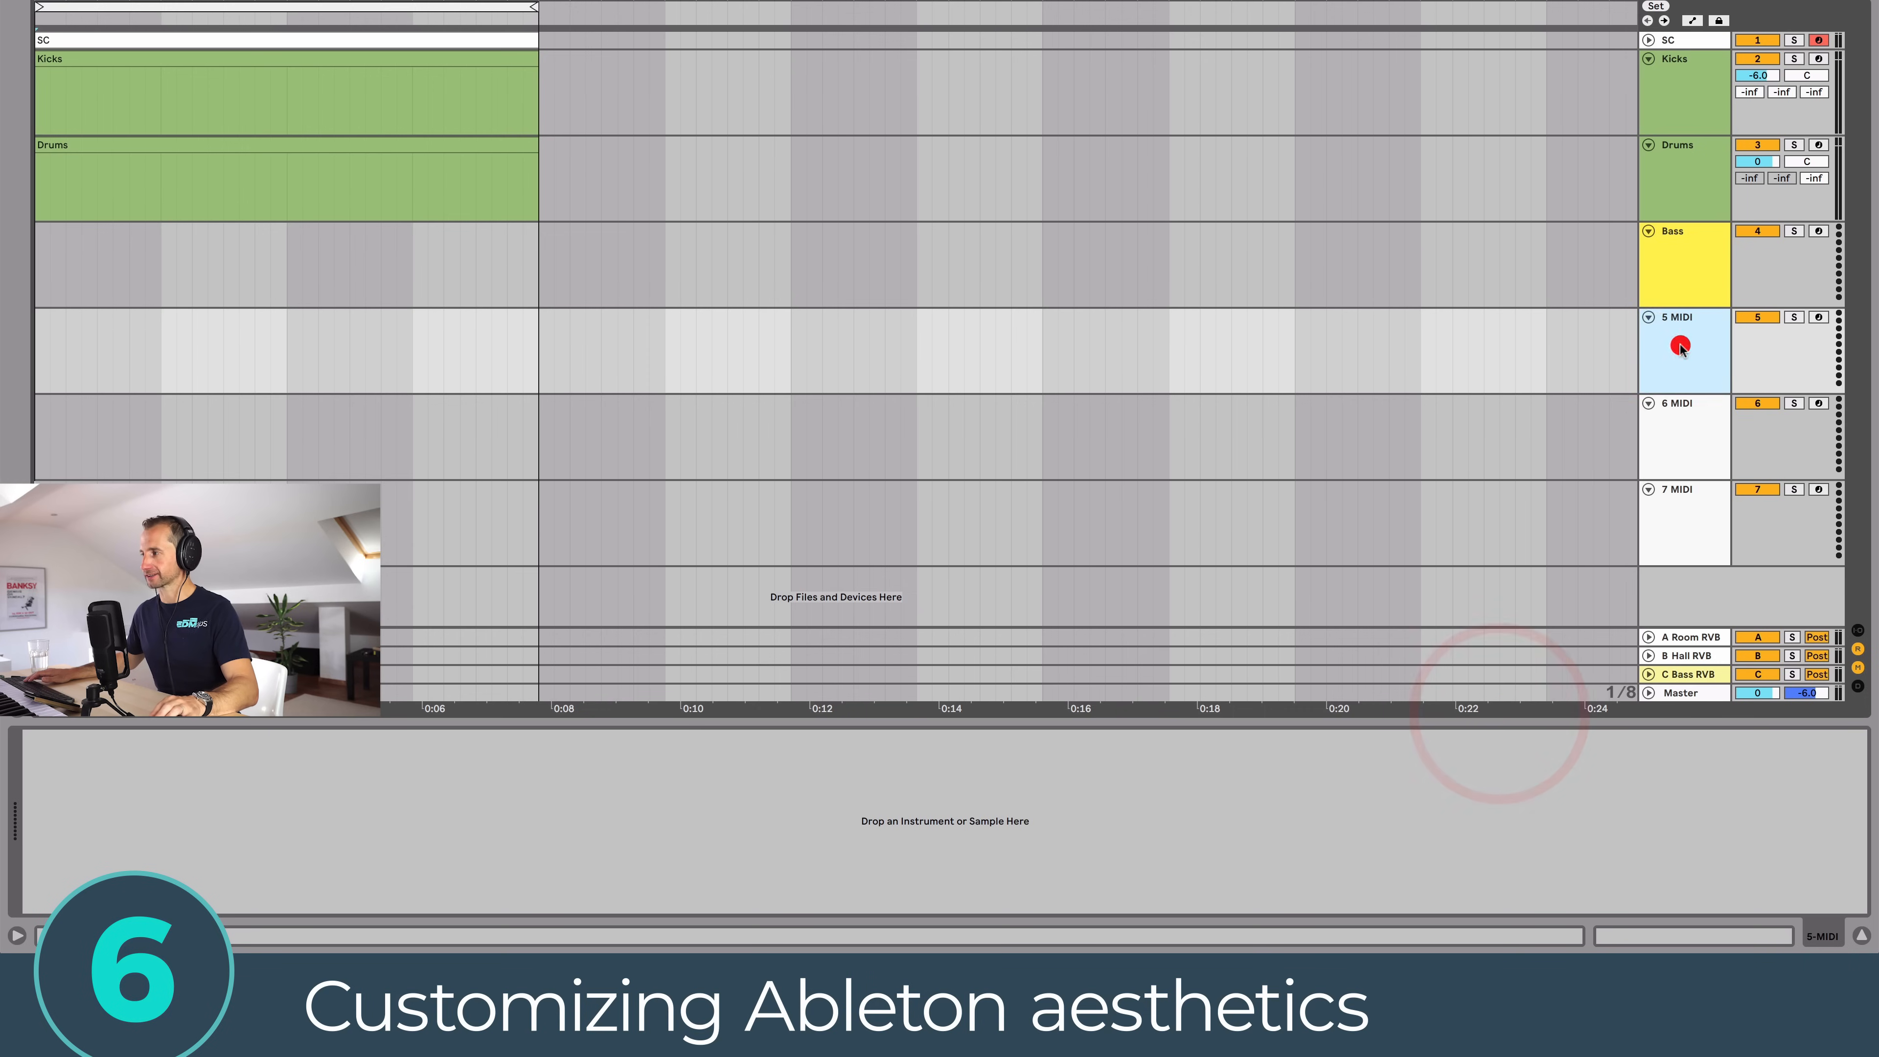
key("super+z")
left_click(1316, 327)
left_click(1213, 266)
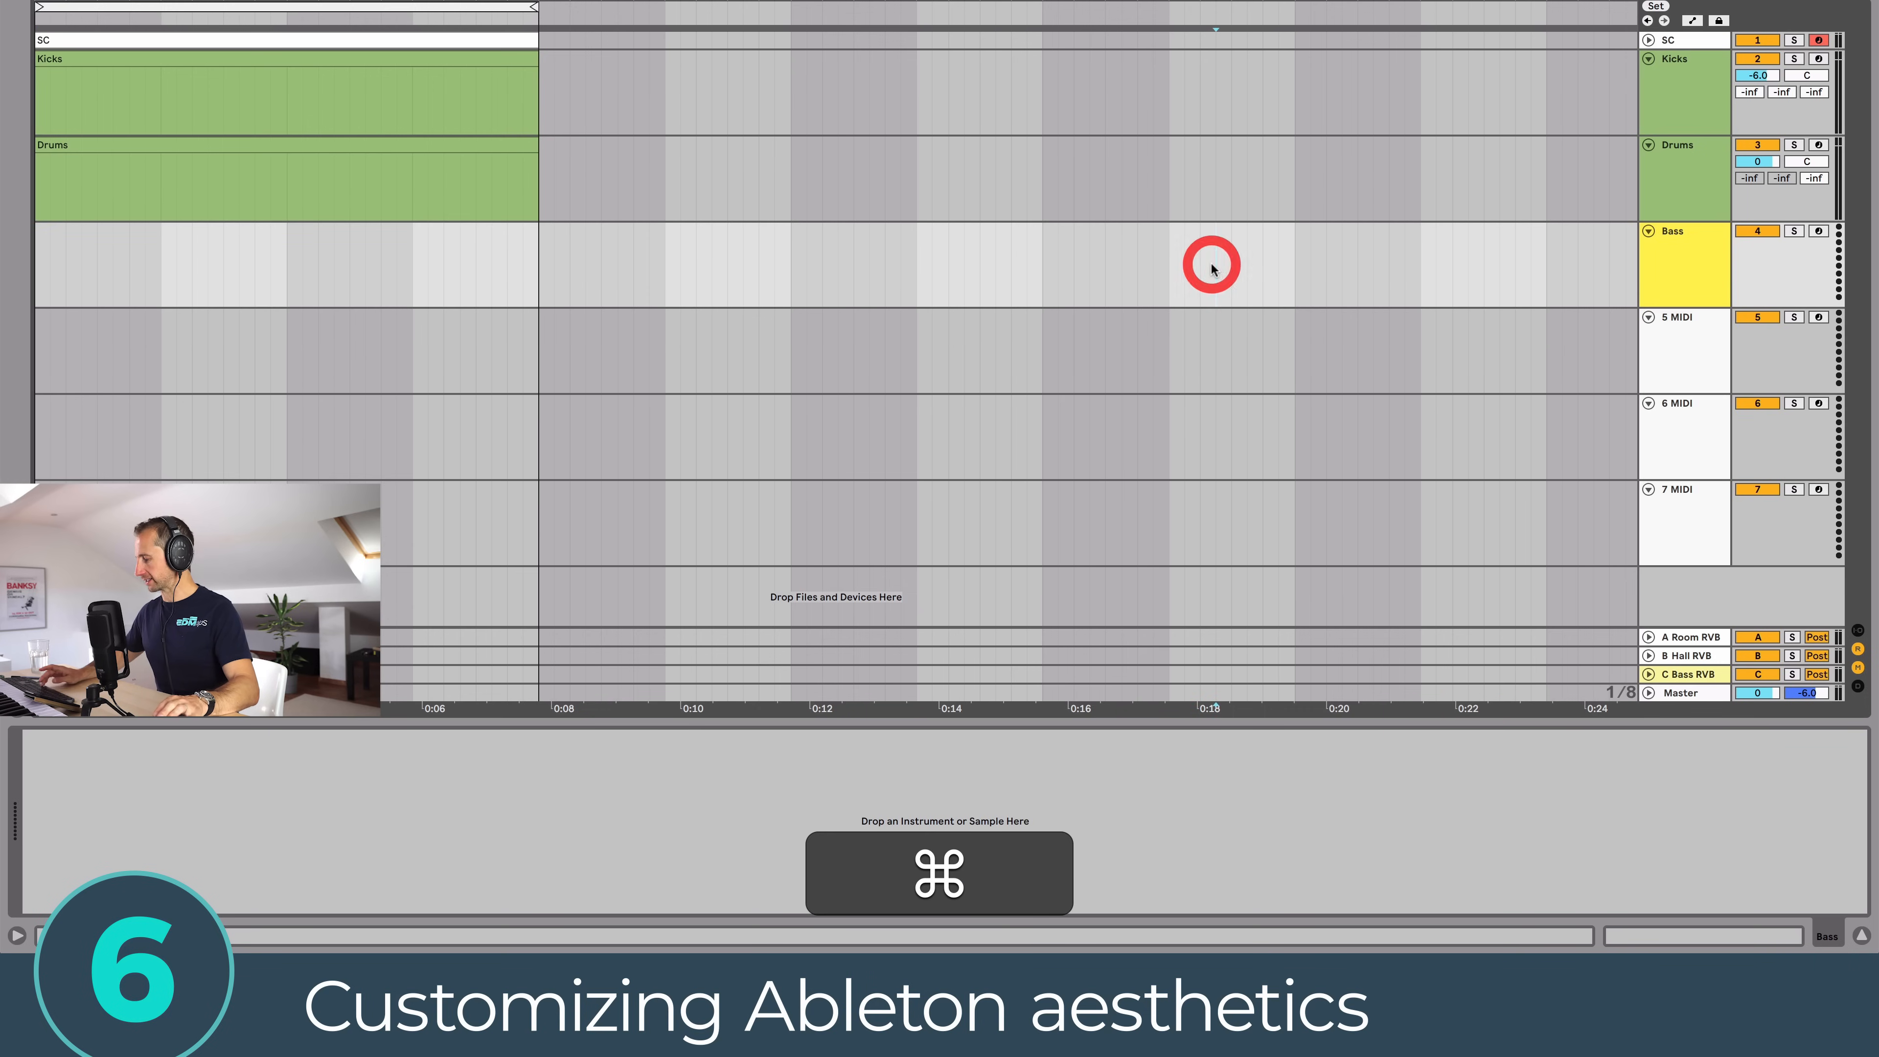
Step: Open the Look/Feel preferences and examine the automatic track colour assignment option
key("super+comma")
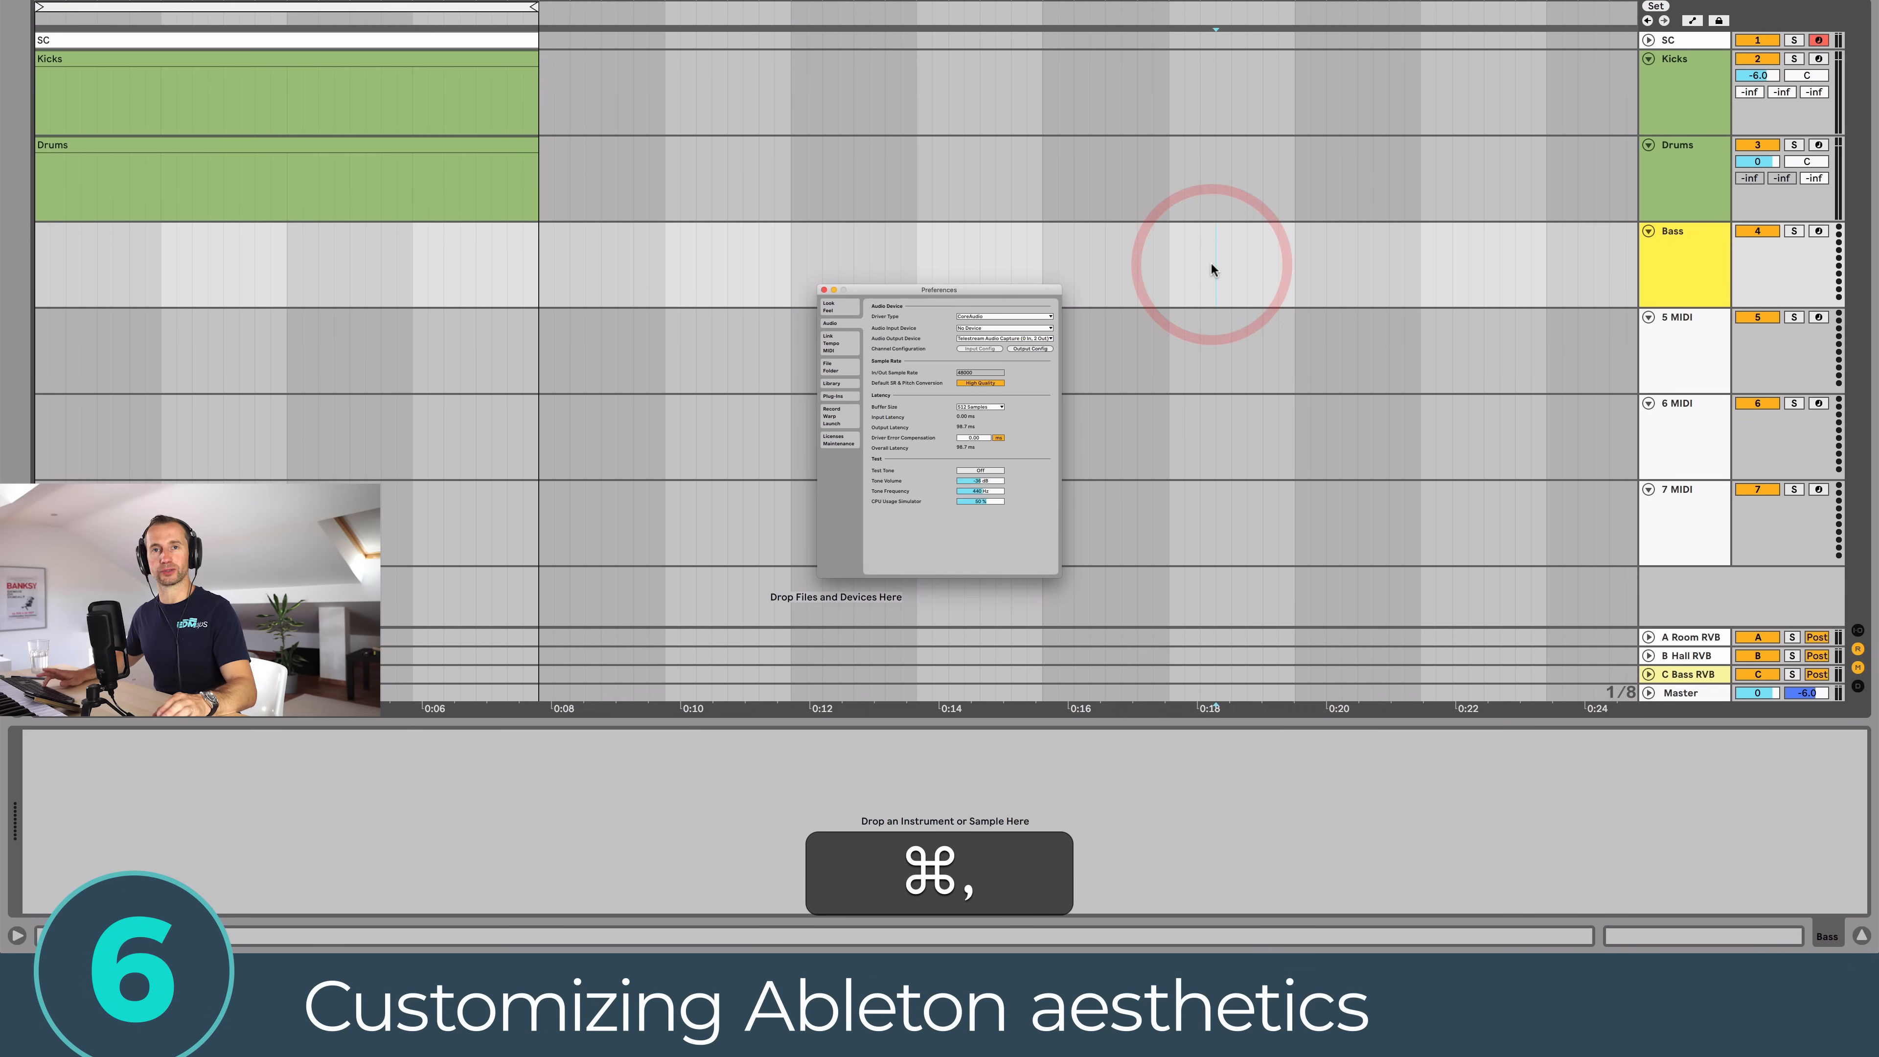
left_click(830, 306)
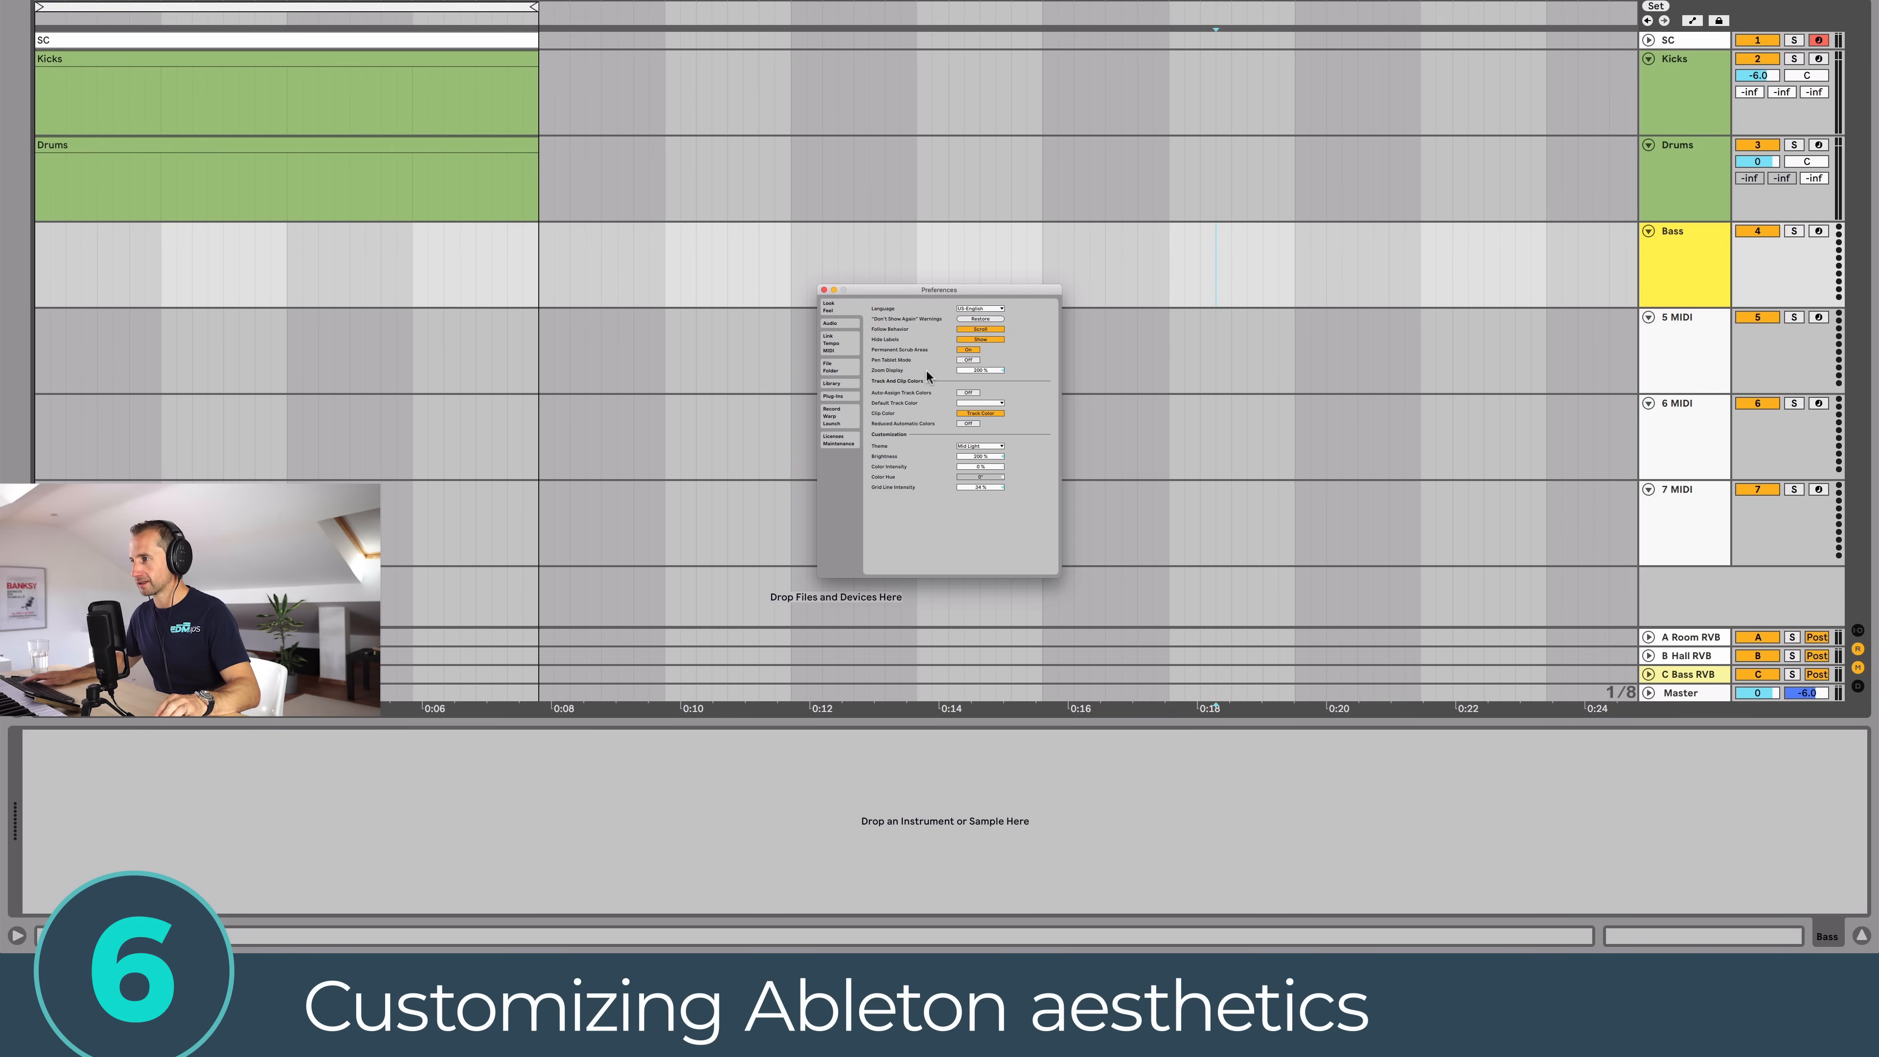
left_click(970, 393)
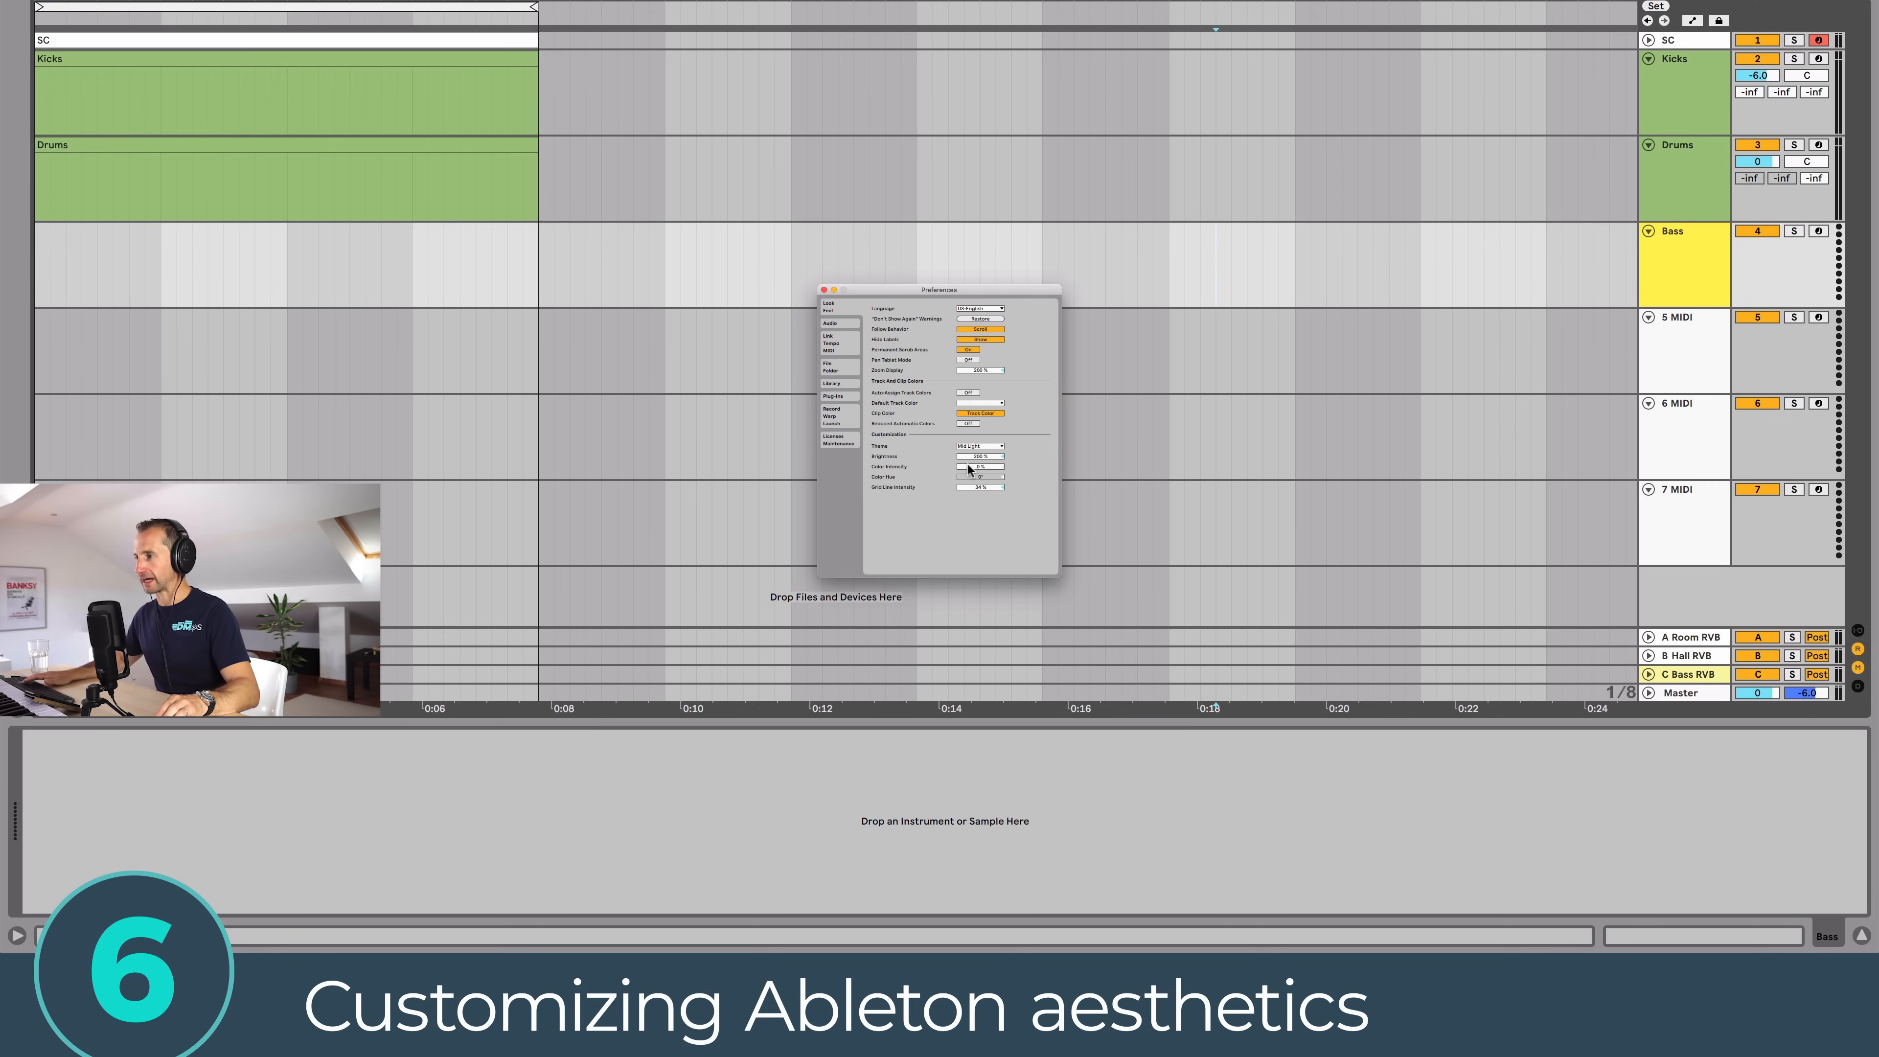
Step: Try the Light and Live 9 themes, and restore the Mid Light (Default) theme
left_click(969, 448)
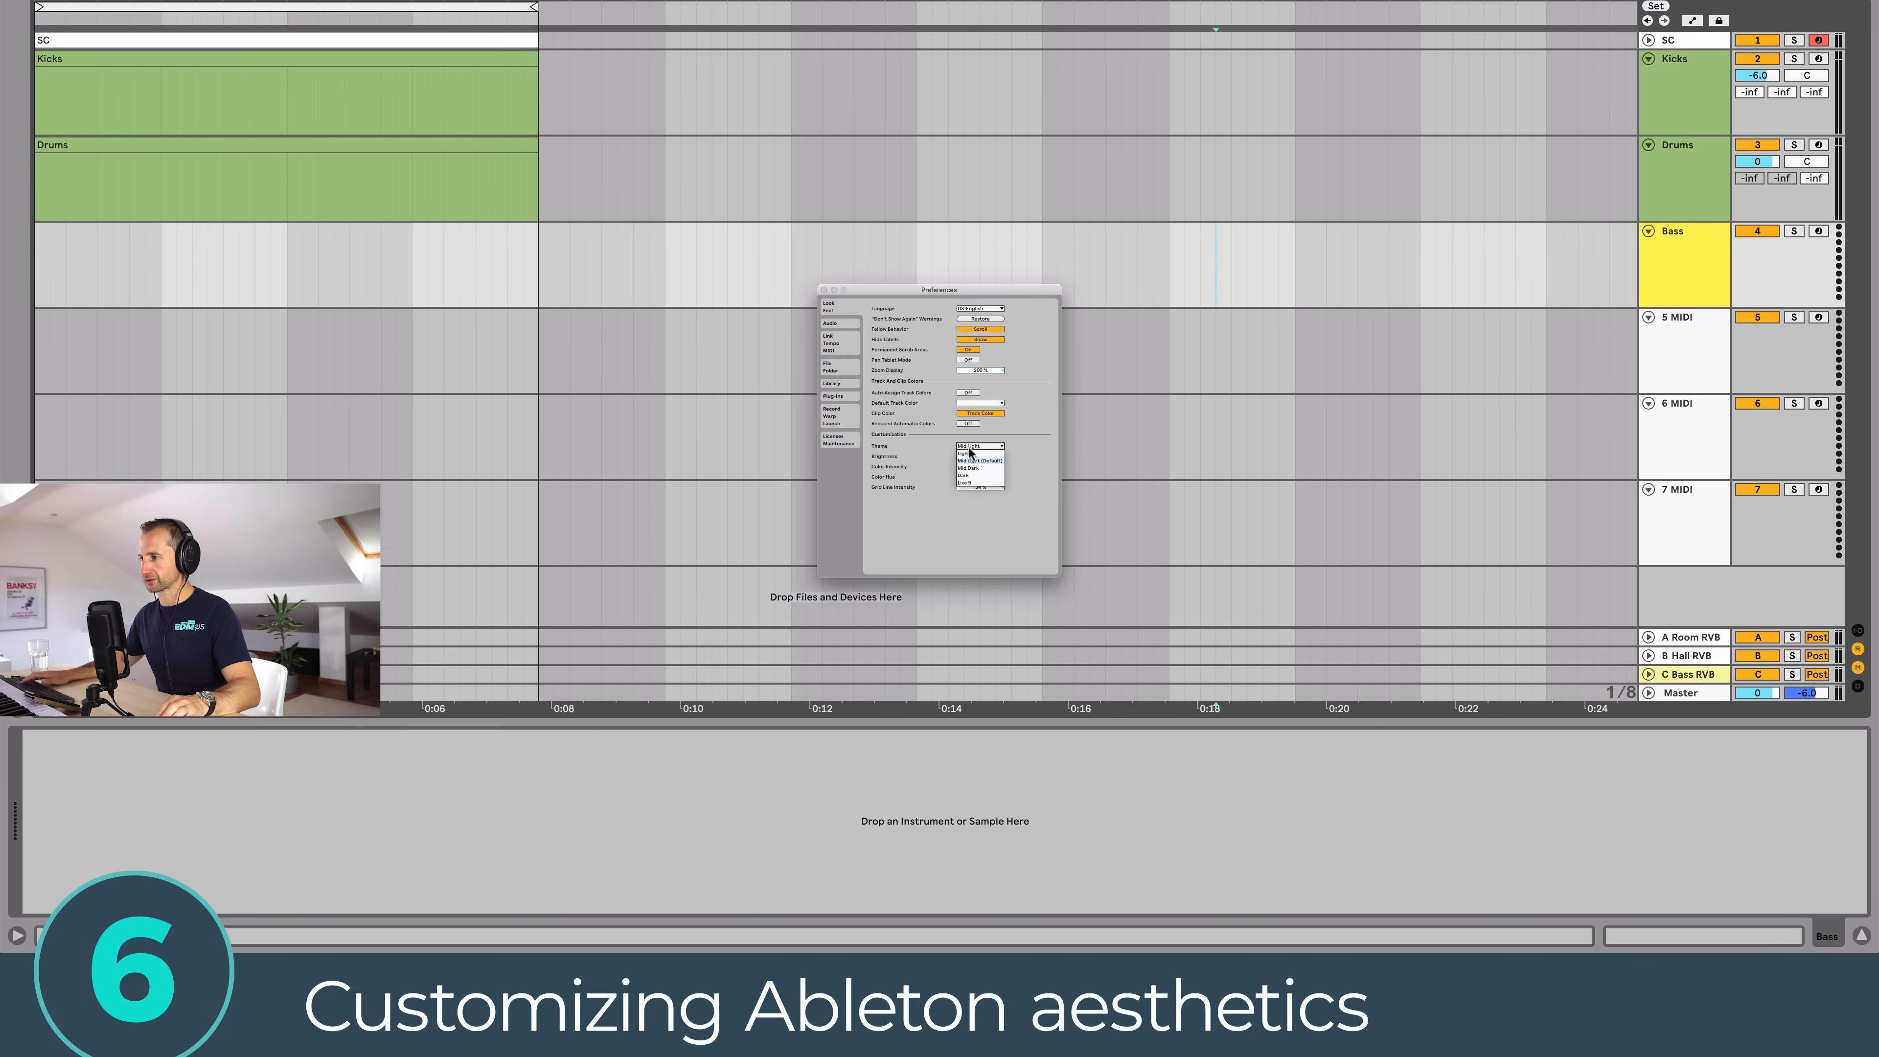
left_click(967, 454)
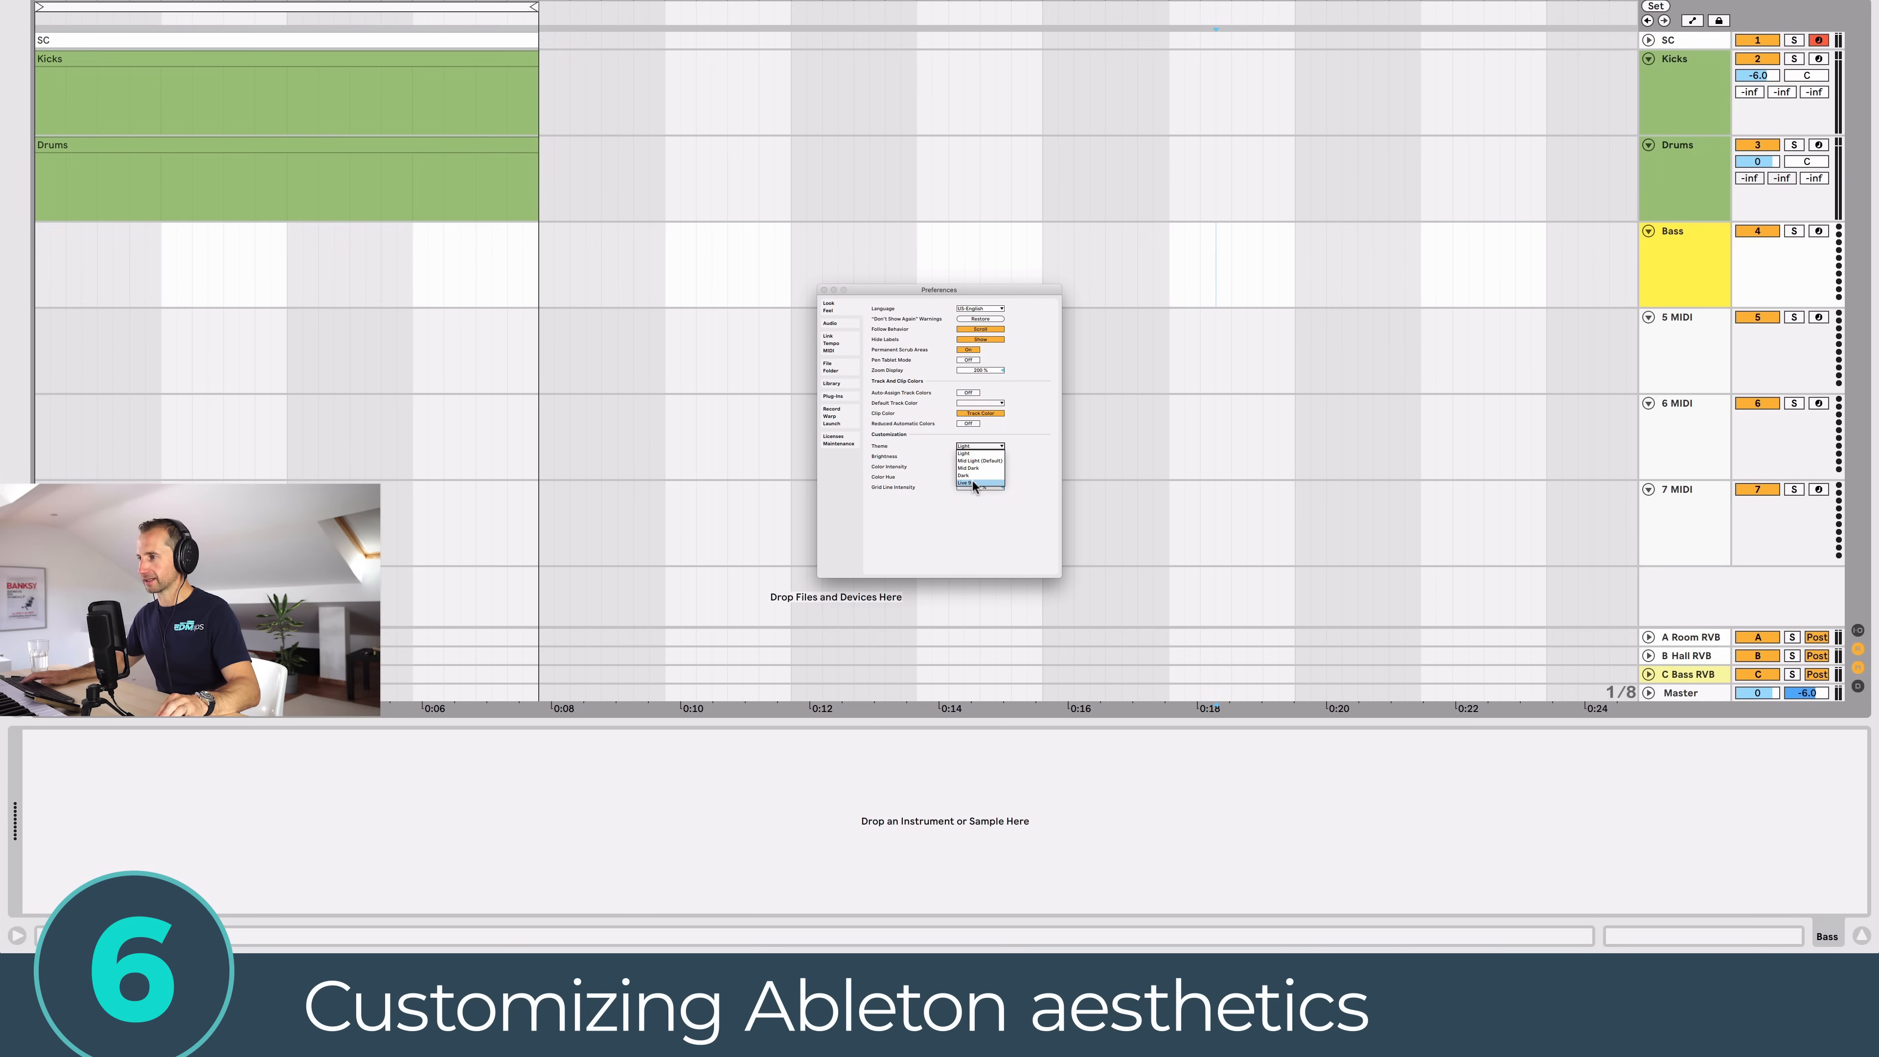
left_click(973, 482)
left_click(974, 462)
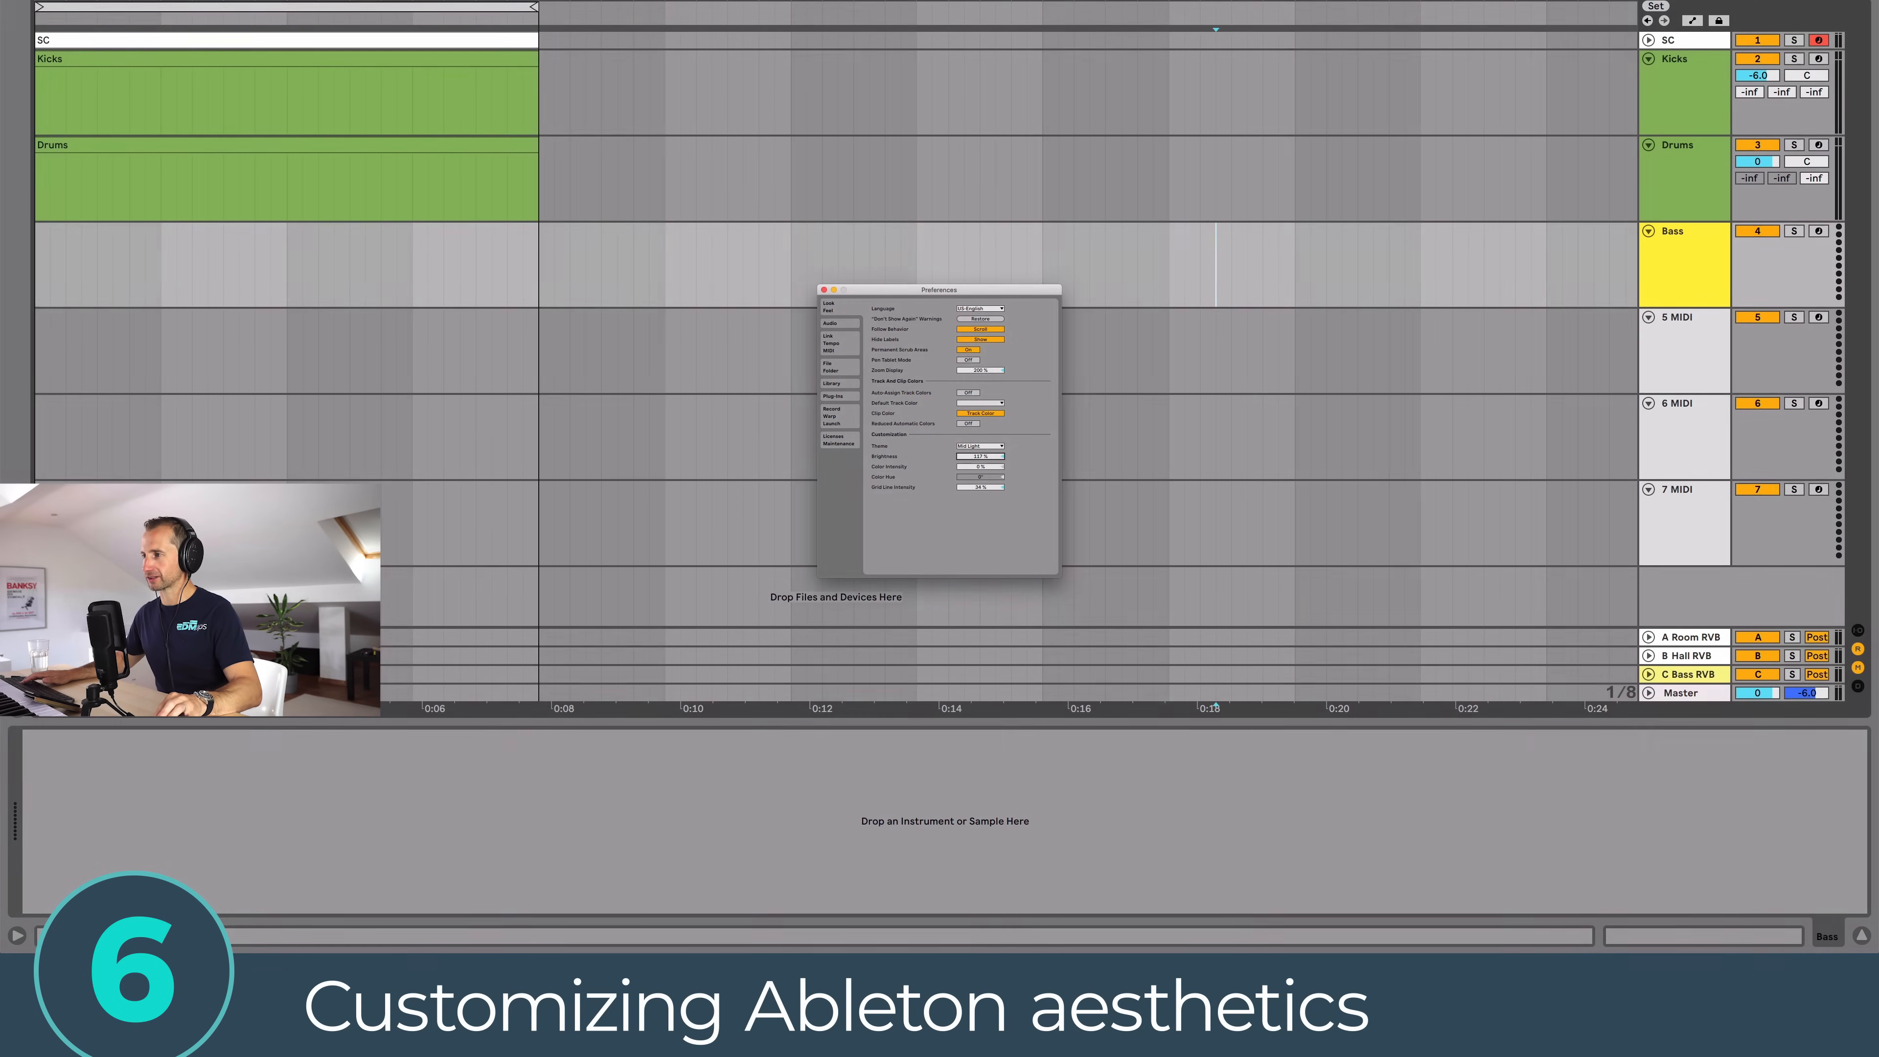
Step: Try a darker brightness and grid line intensities of 100% and 0%, and restore the original look
left_click_drag(980, 457, 980, 415)
left_click_drag(979, 488, 979, 415)
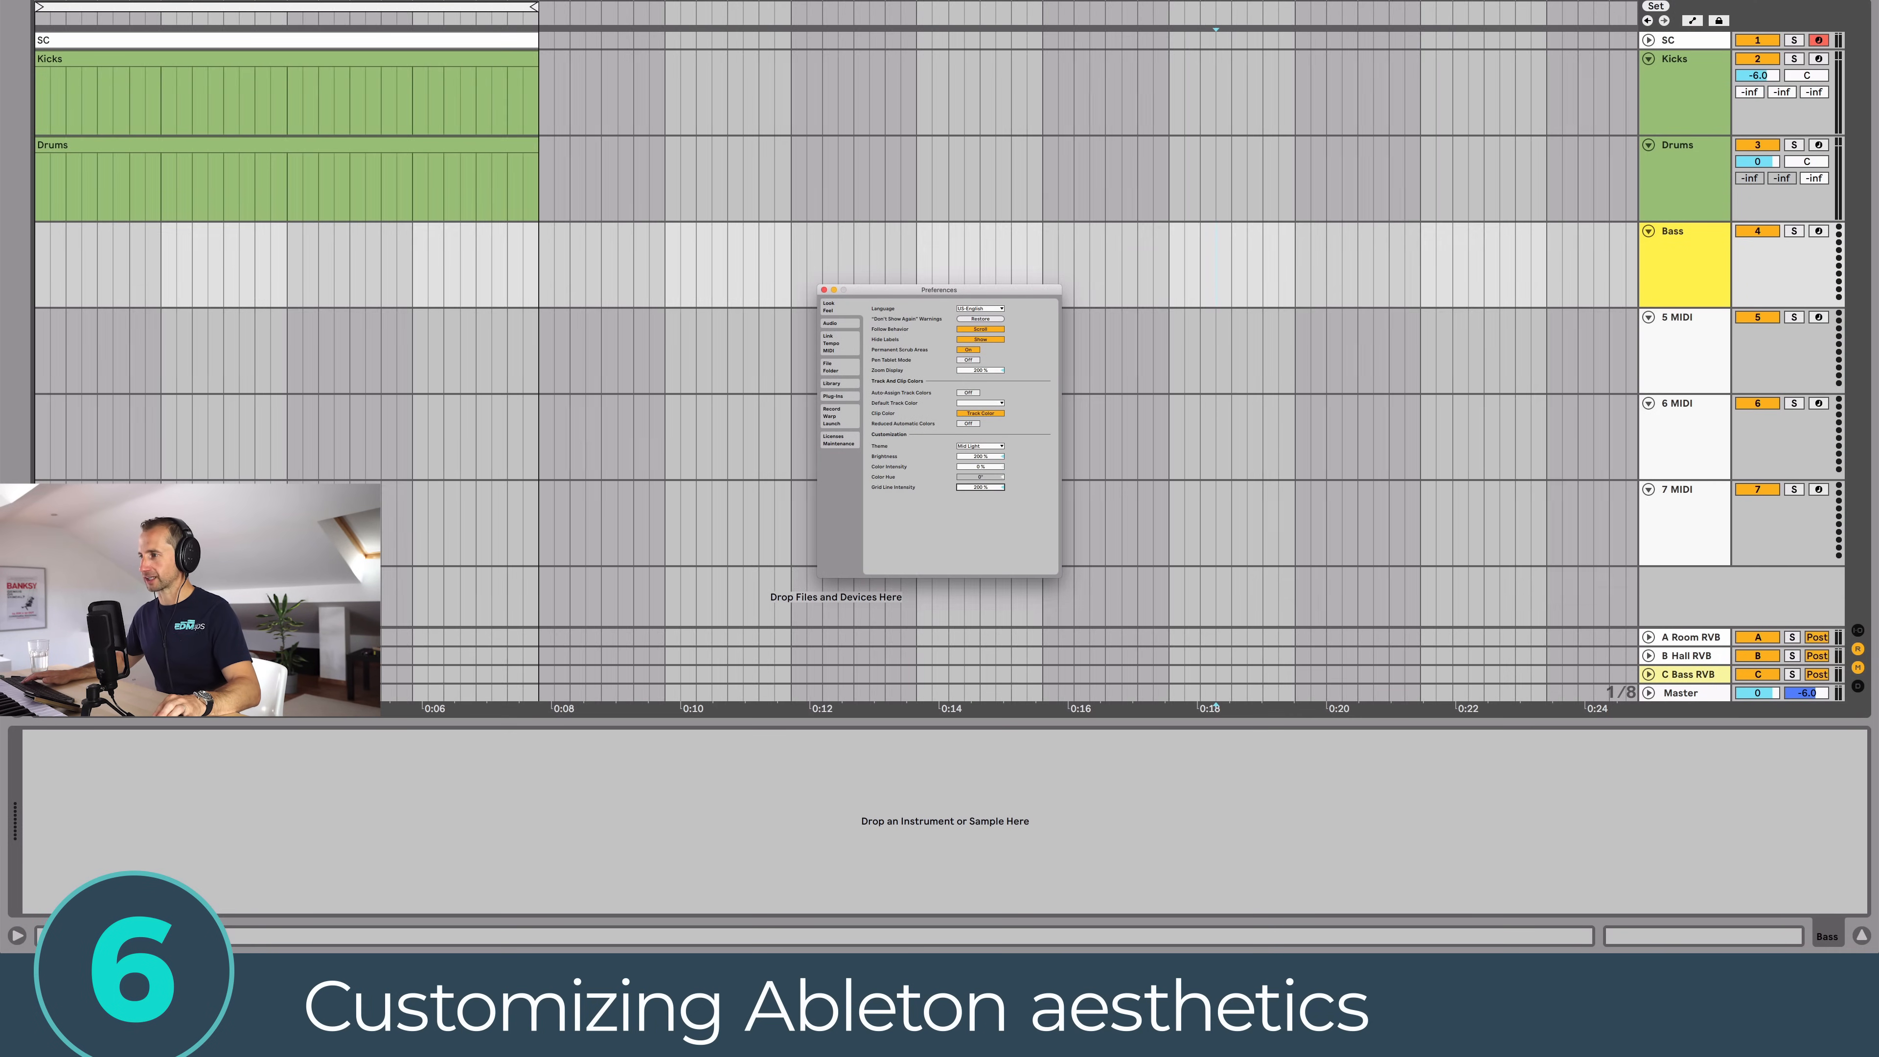
left_click_drag(982, 488, 982, 563)
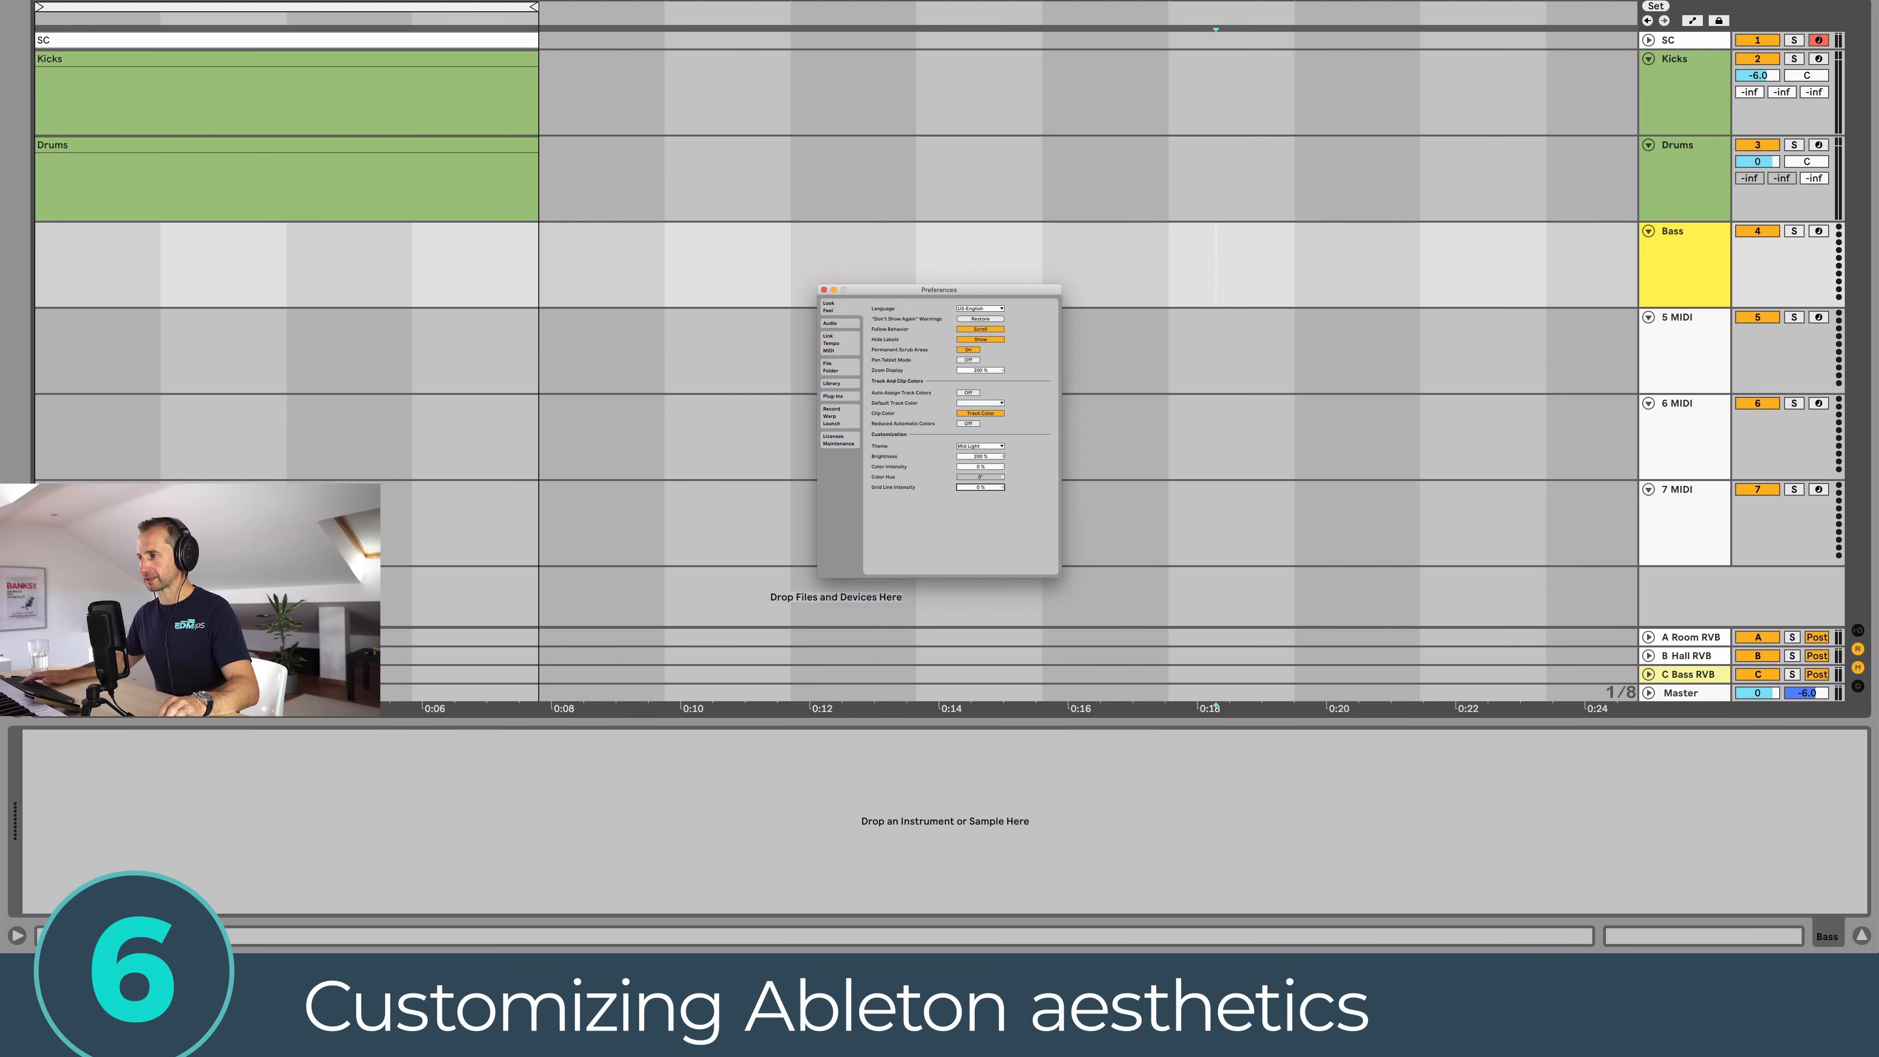
left_click_drag(979, 488, 979, 451)
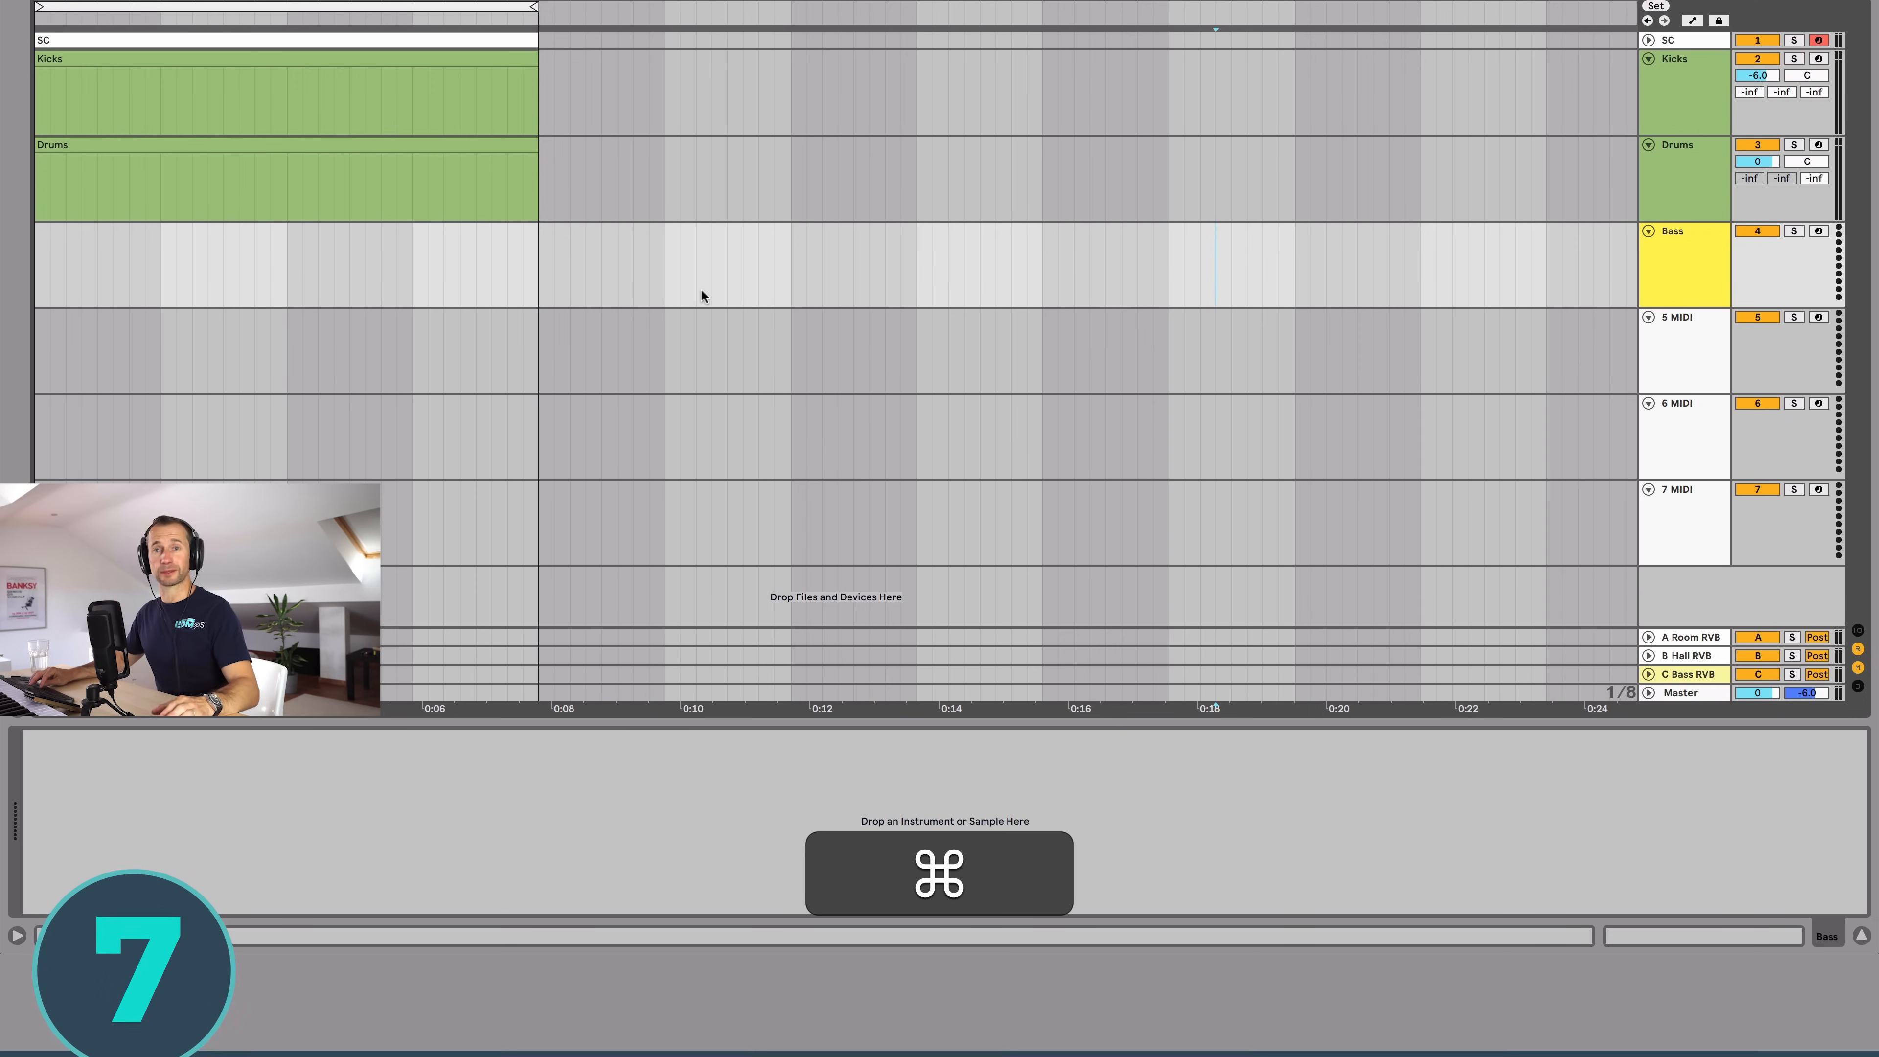
Step: Reopen the preferences and set the Zoom Display to 130%
key("super+comma")
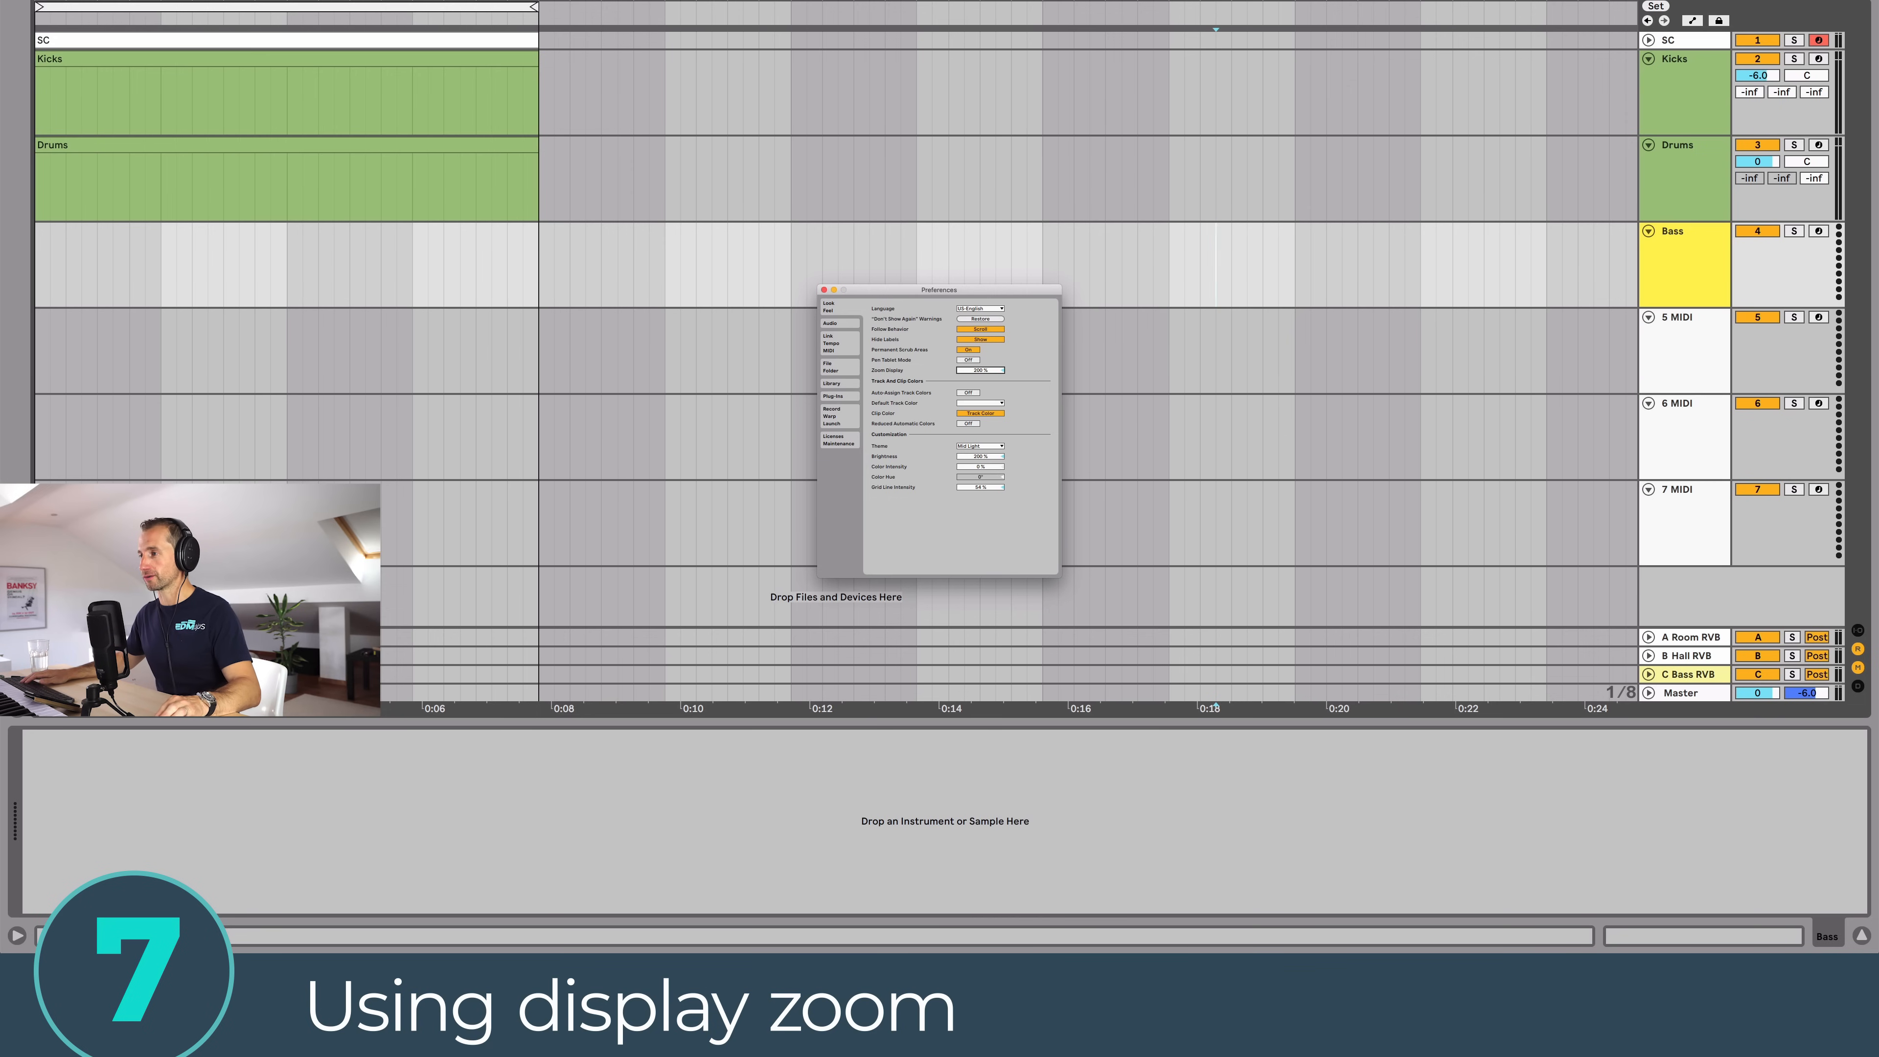
mouse_move(980, 370)
left_mouse_down()
mouse_move(980, 463)
mouse_move(980, 370)
left_mouse_up()
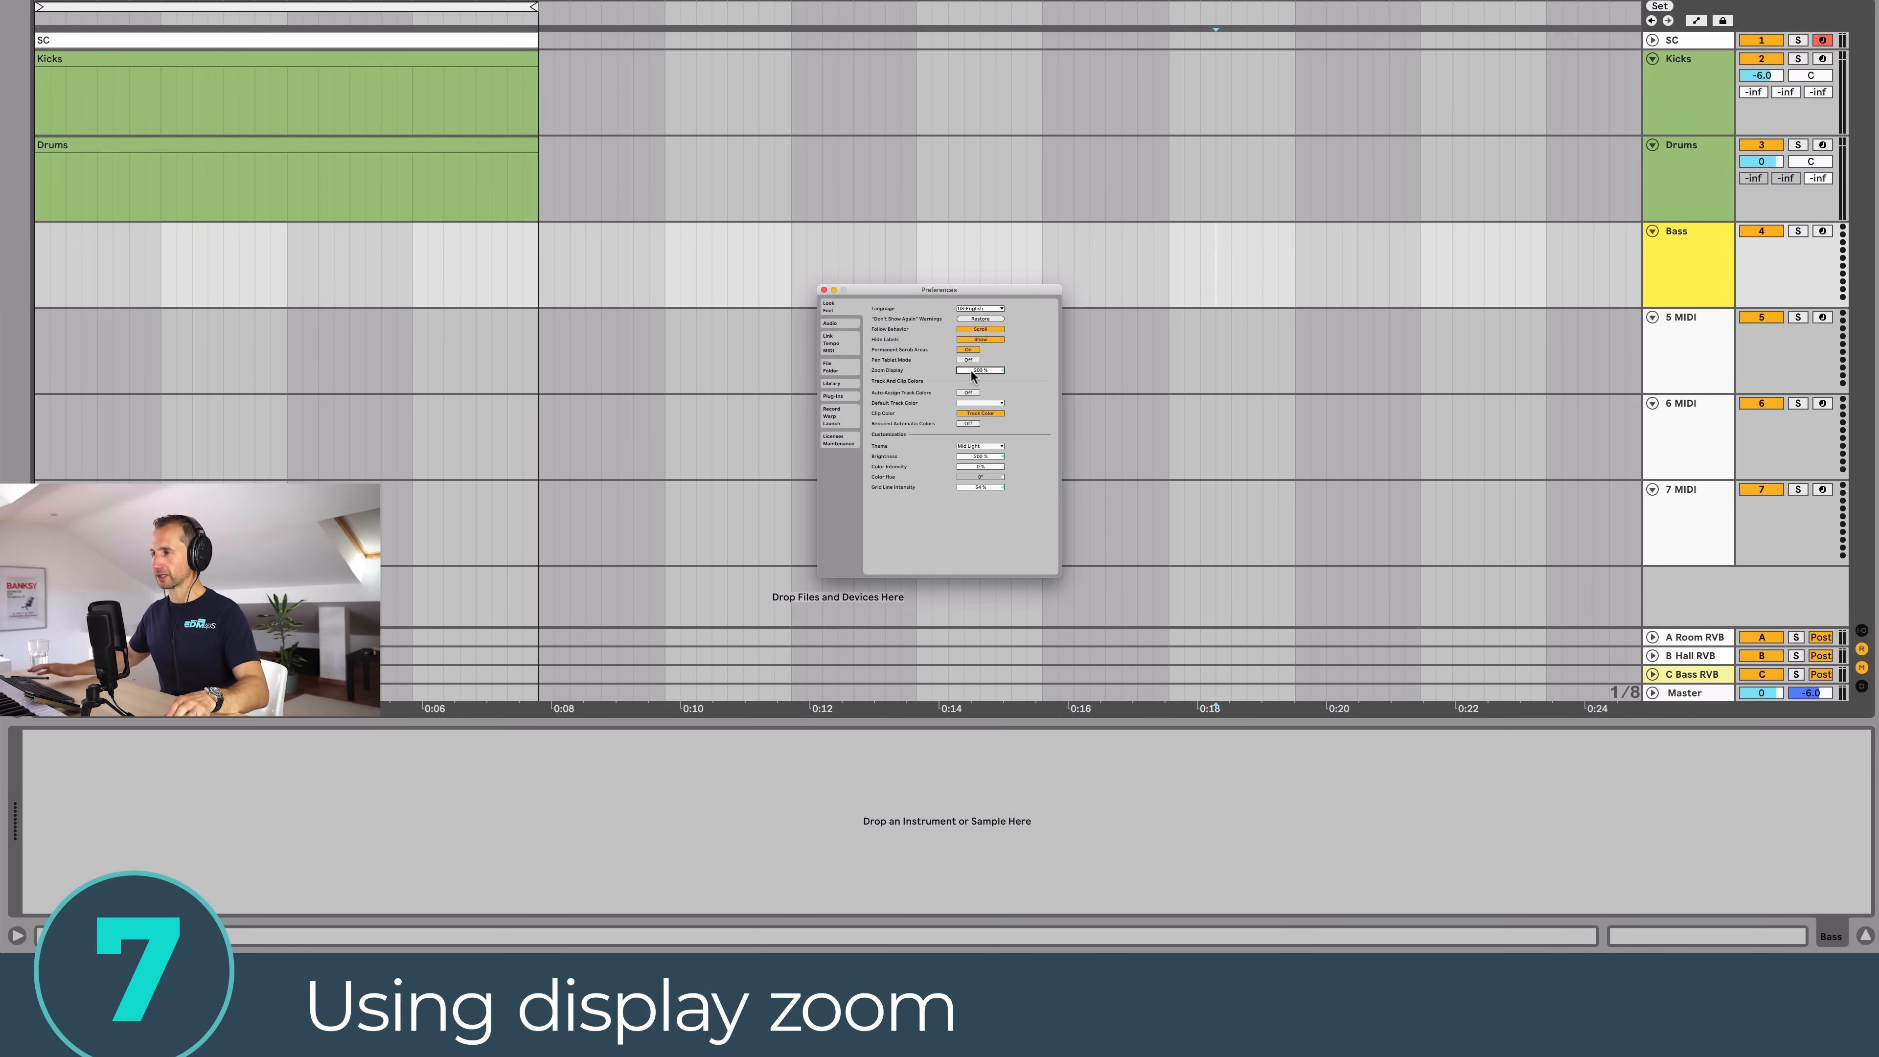
type("130")
key("Return")
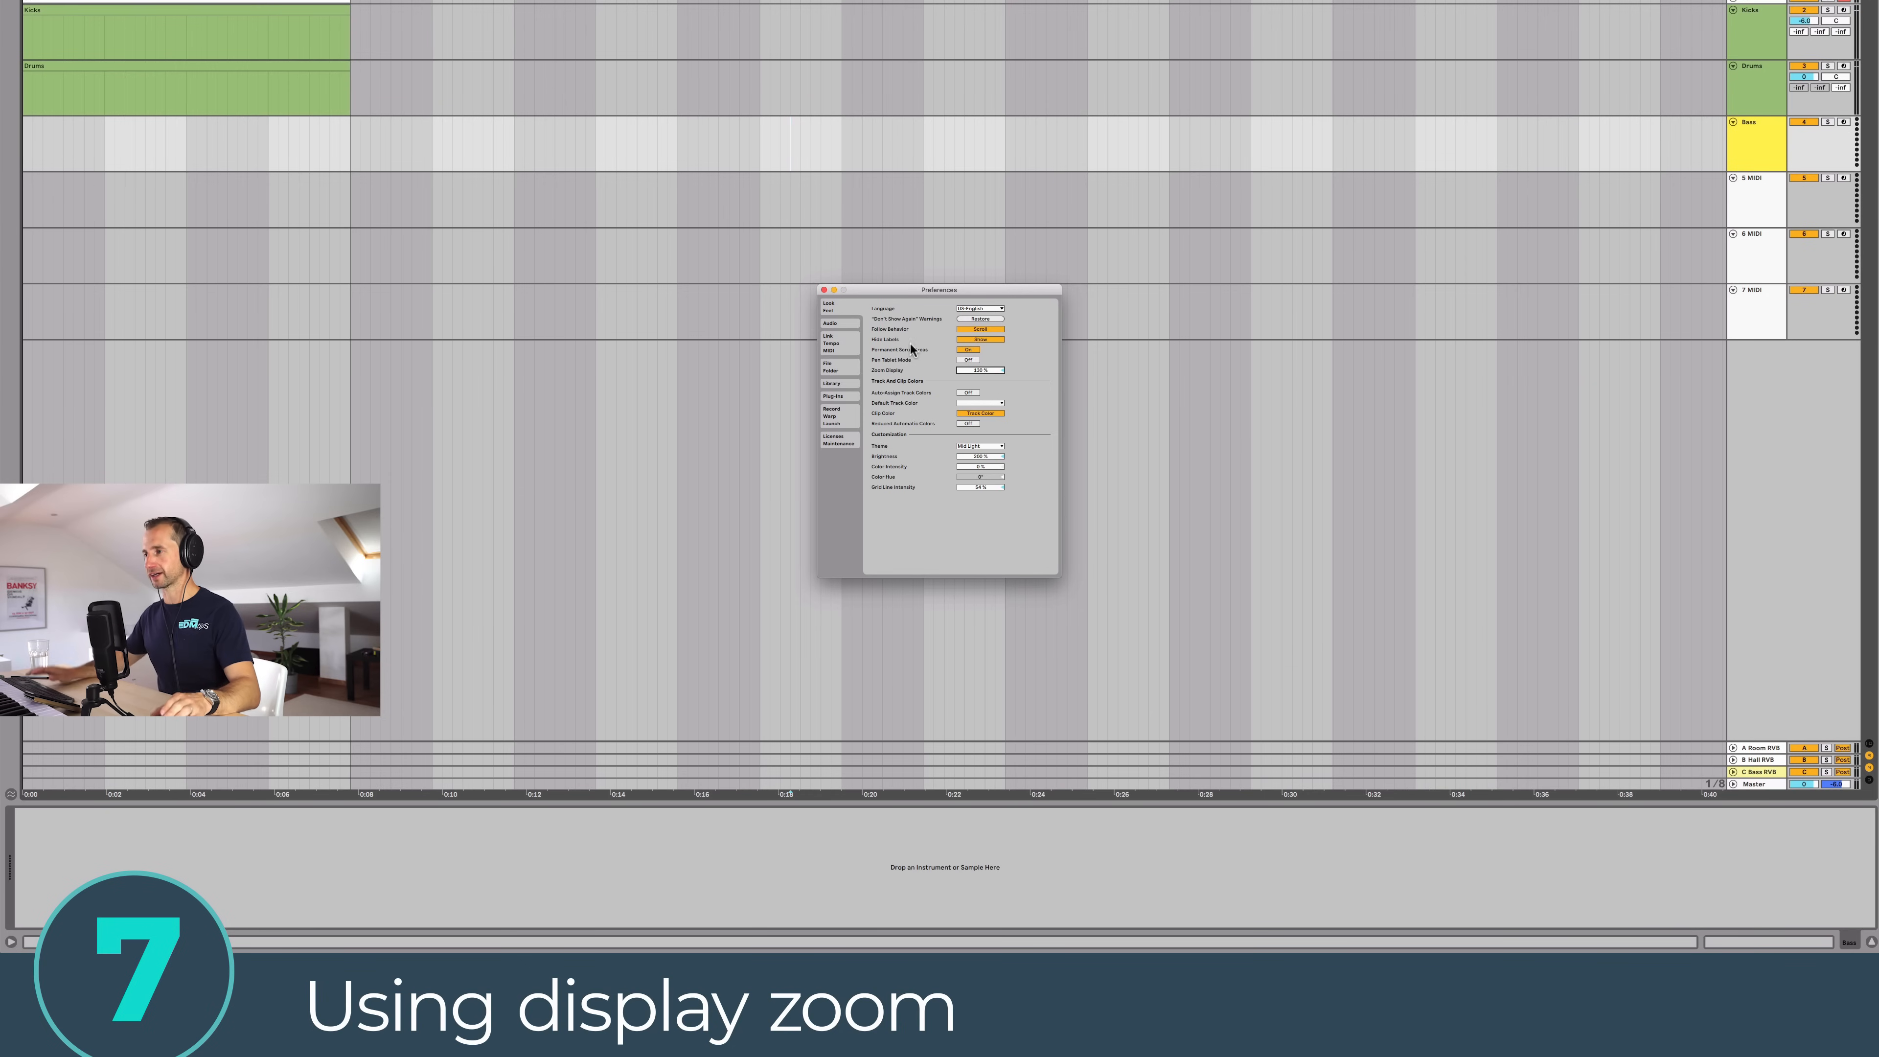
Step: Adjust the Zoom Display value in the preferences
mouse_move(974, 370)
left_mouse_down()
mouse_move(974, 348)
mouse_move(974, 371)
left_mouse_up()
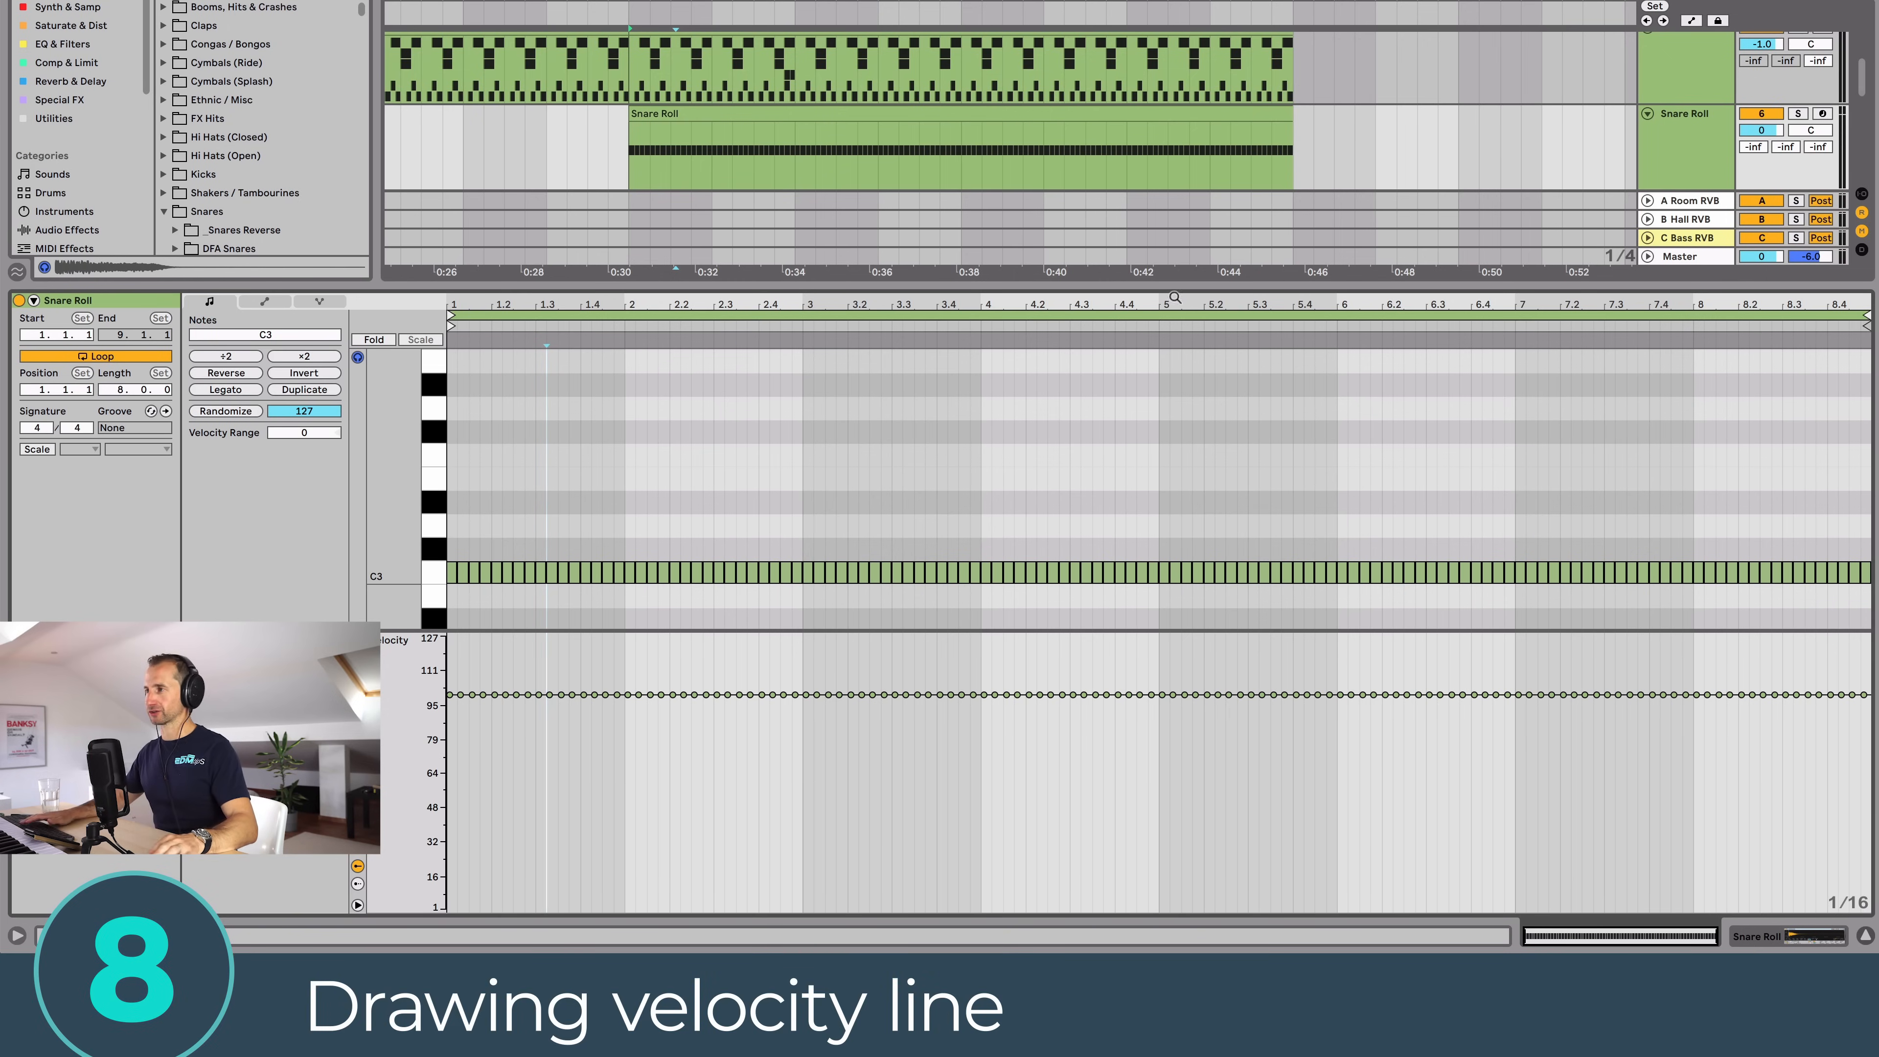
Step: Enlarge the Snare Roll clip's velocity lane and draw a straight velocity ramp rising from near 1 to about 100 across the eight bars
key("space")
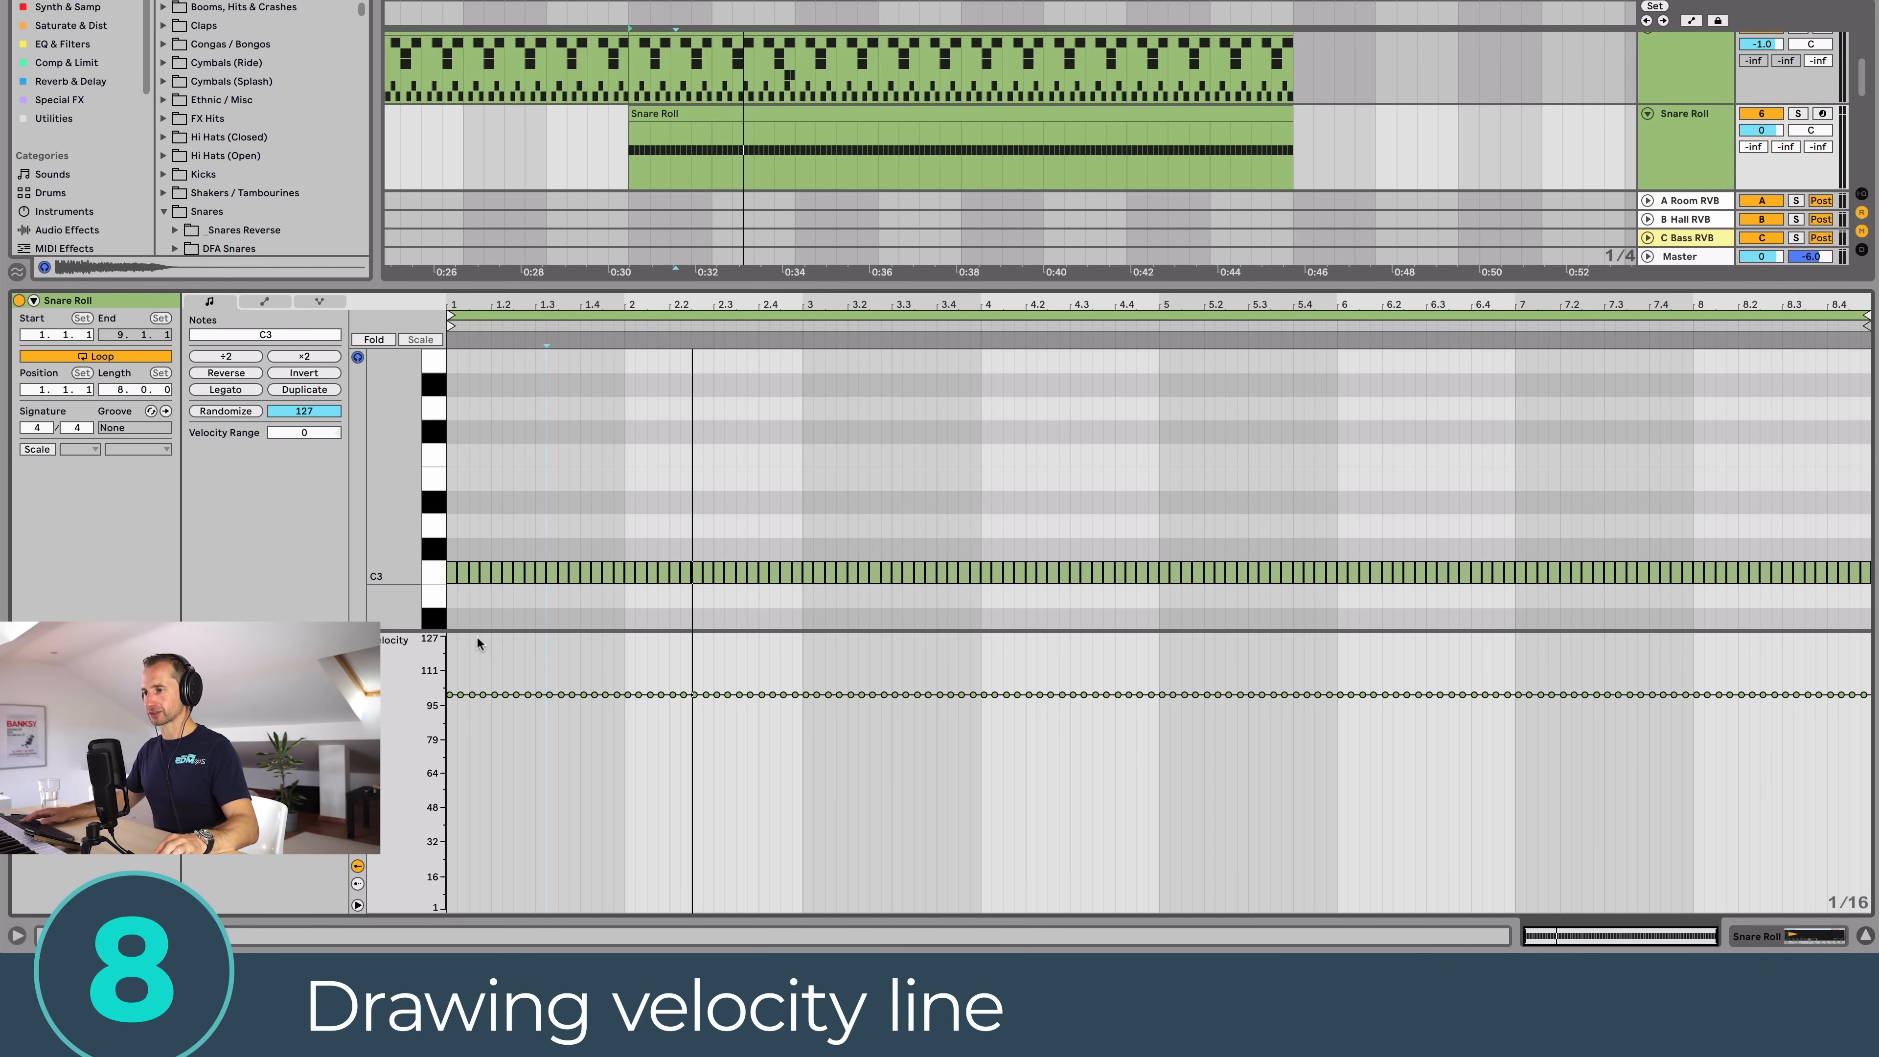
left_click_drag(475, 629, 504, 605)
key("b")
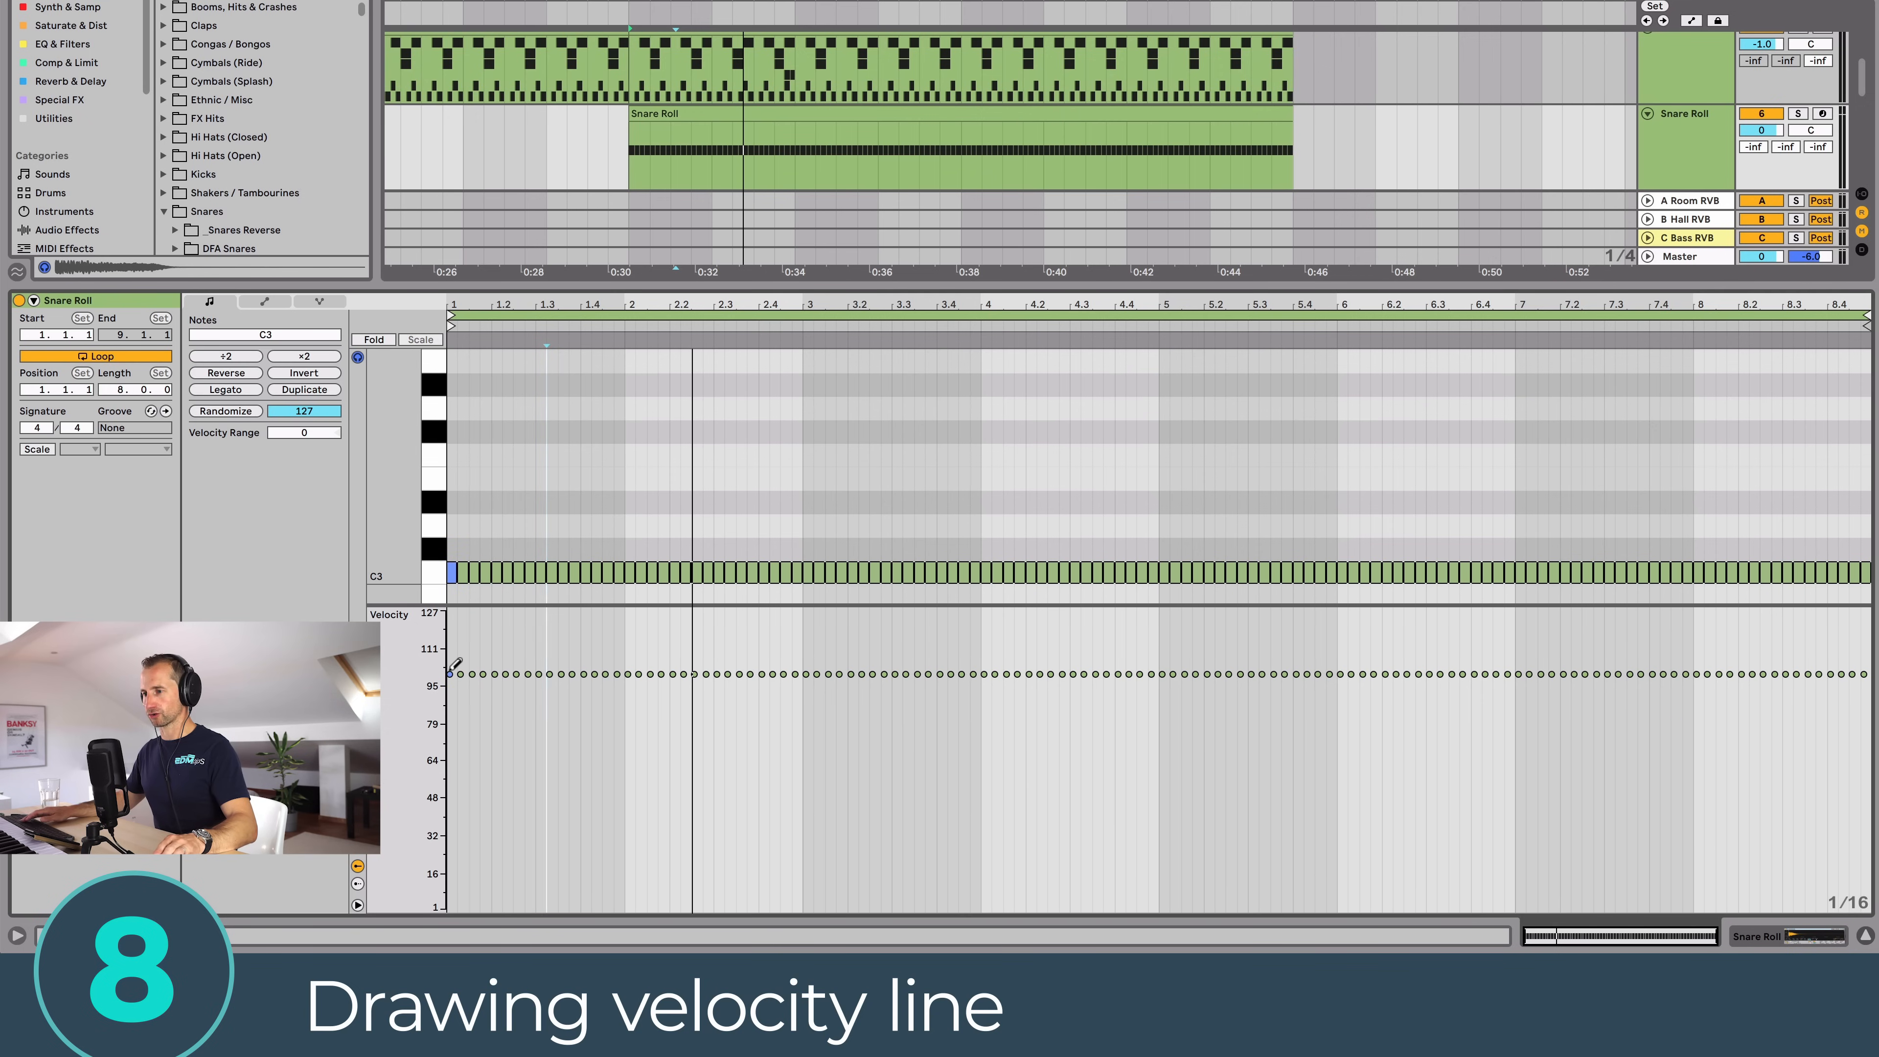
key("alt")
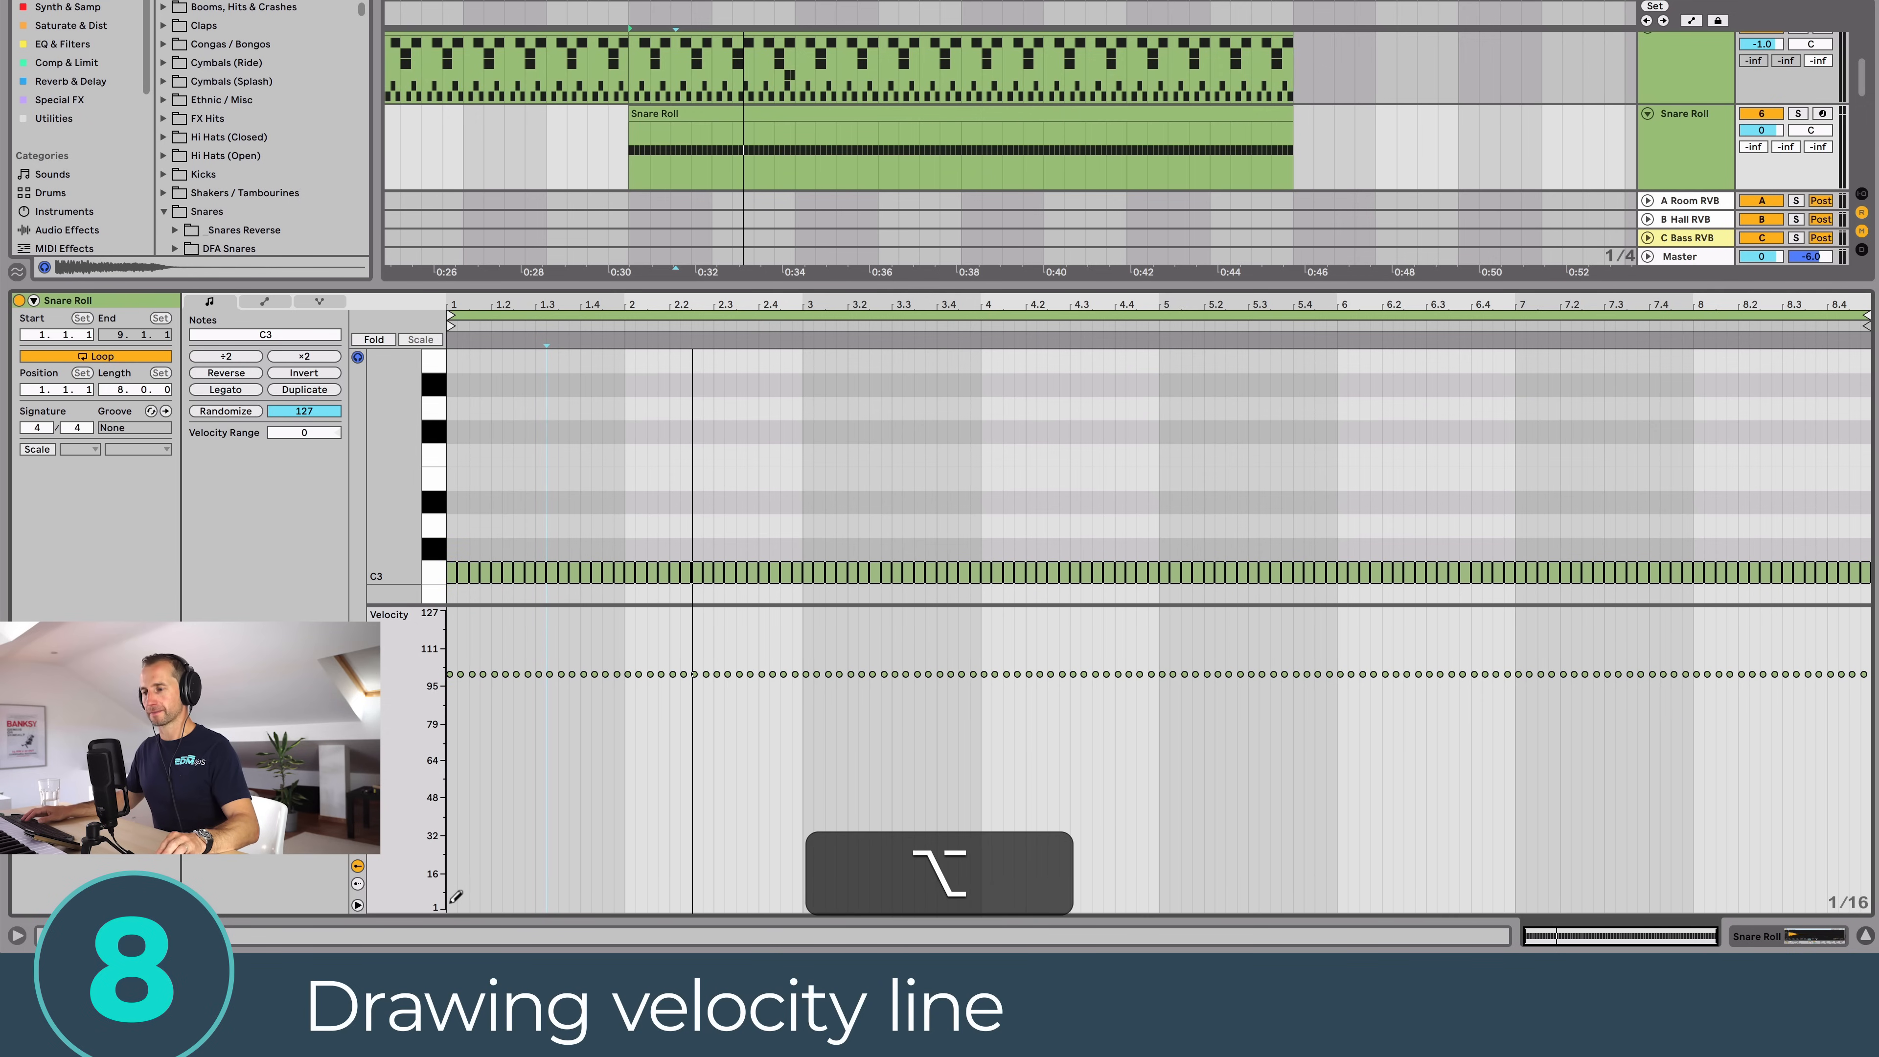
mouse_move(539, 844)
left_mouse_down()
mouse_move(672, 773)
mouse_move(1315, 657)
mouse_move(1808, 671)
left_mouse_up()
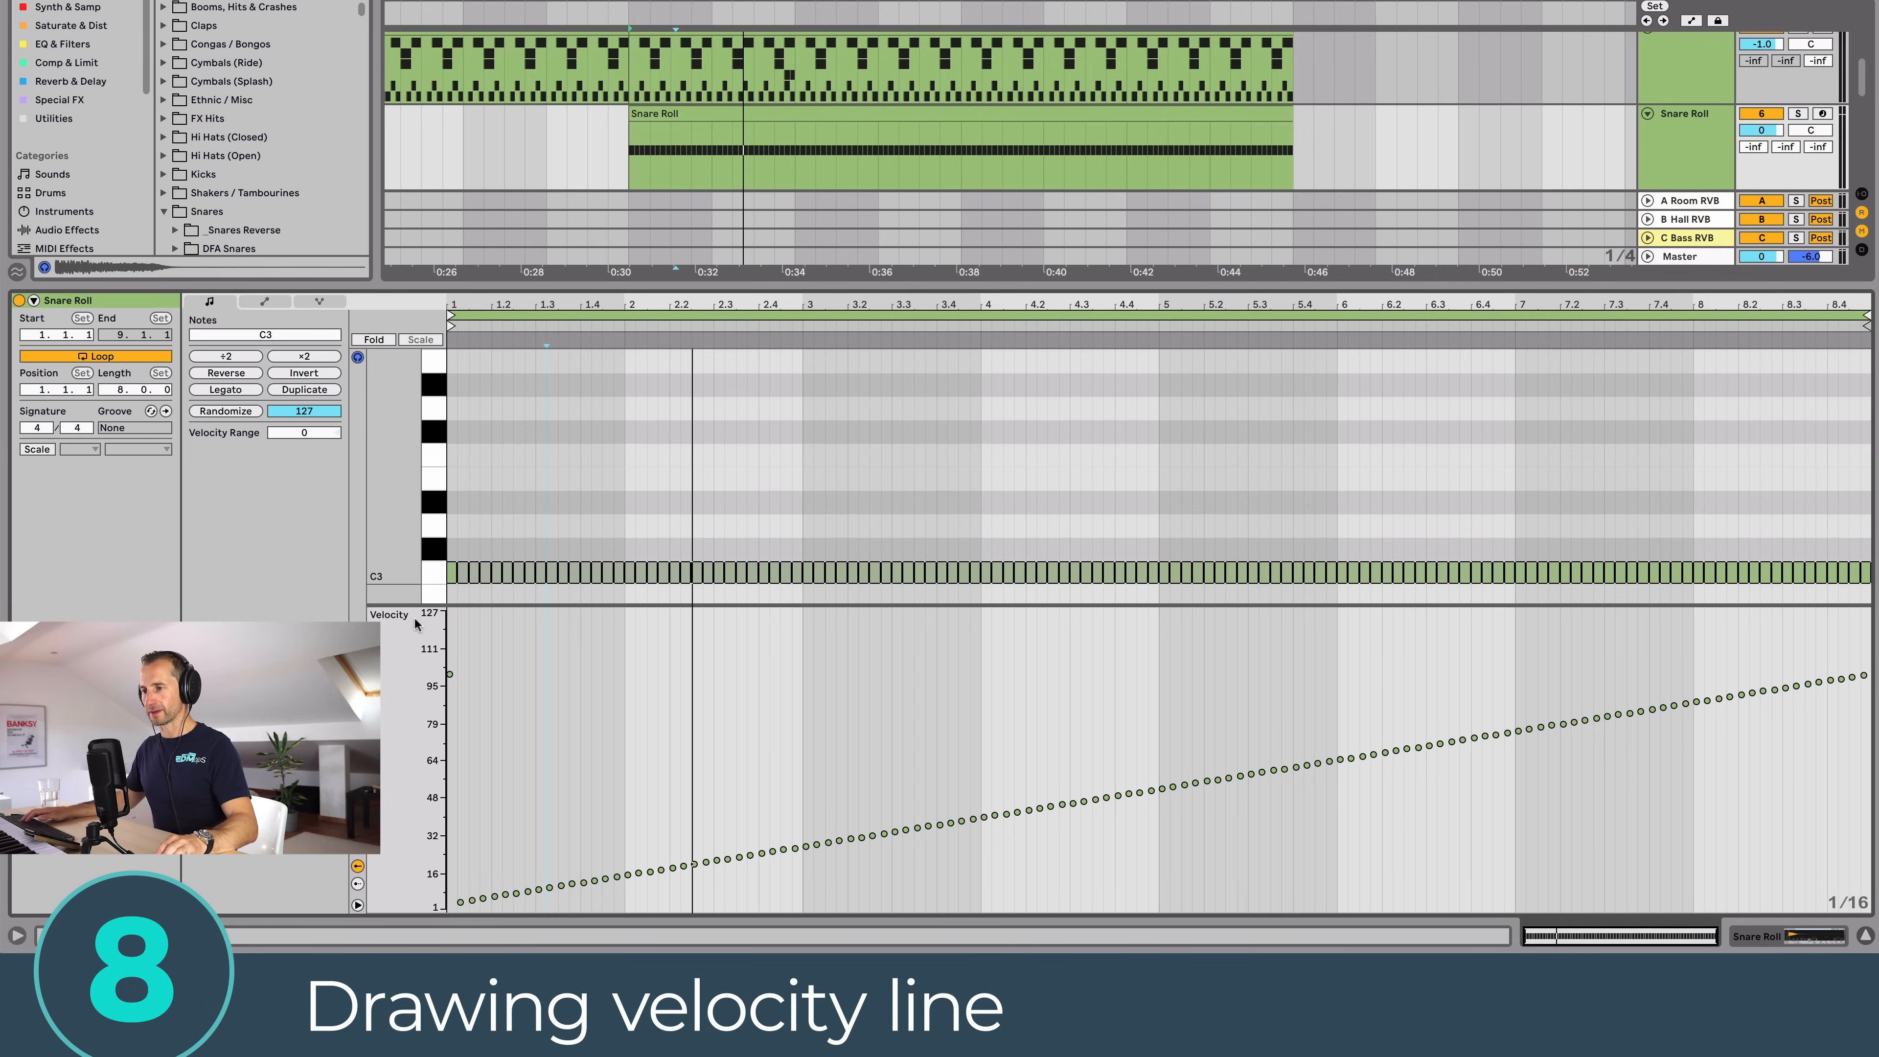
Step: Leave draw mode, lower the first snare note's velocity to the start of the ramp, and play the clip
key("b")
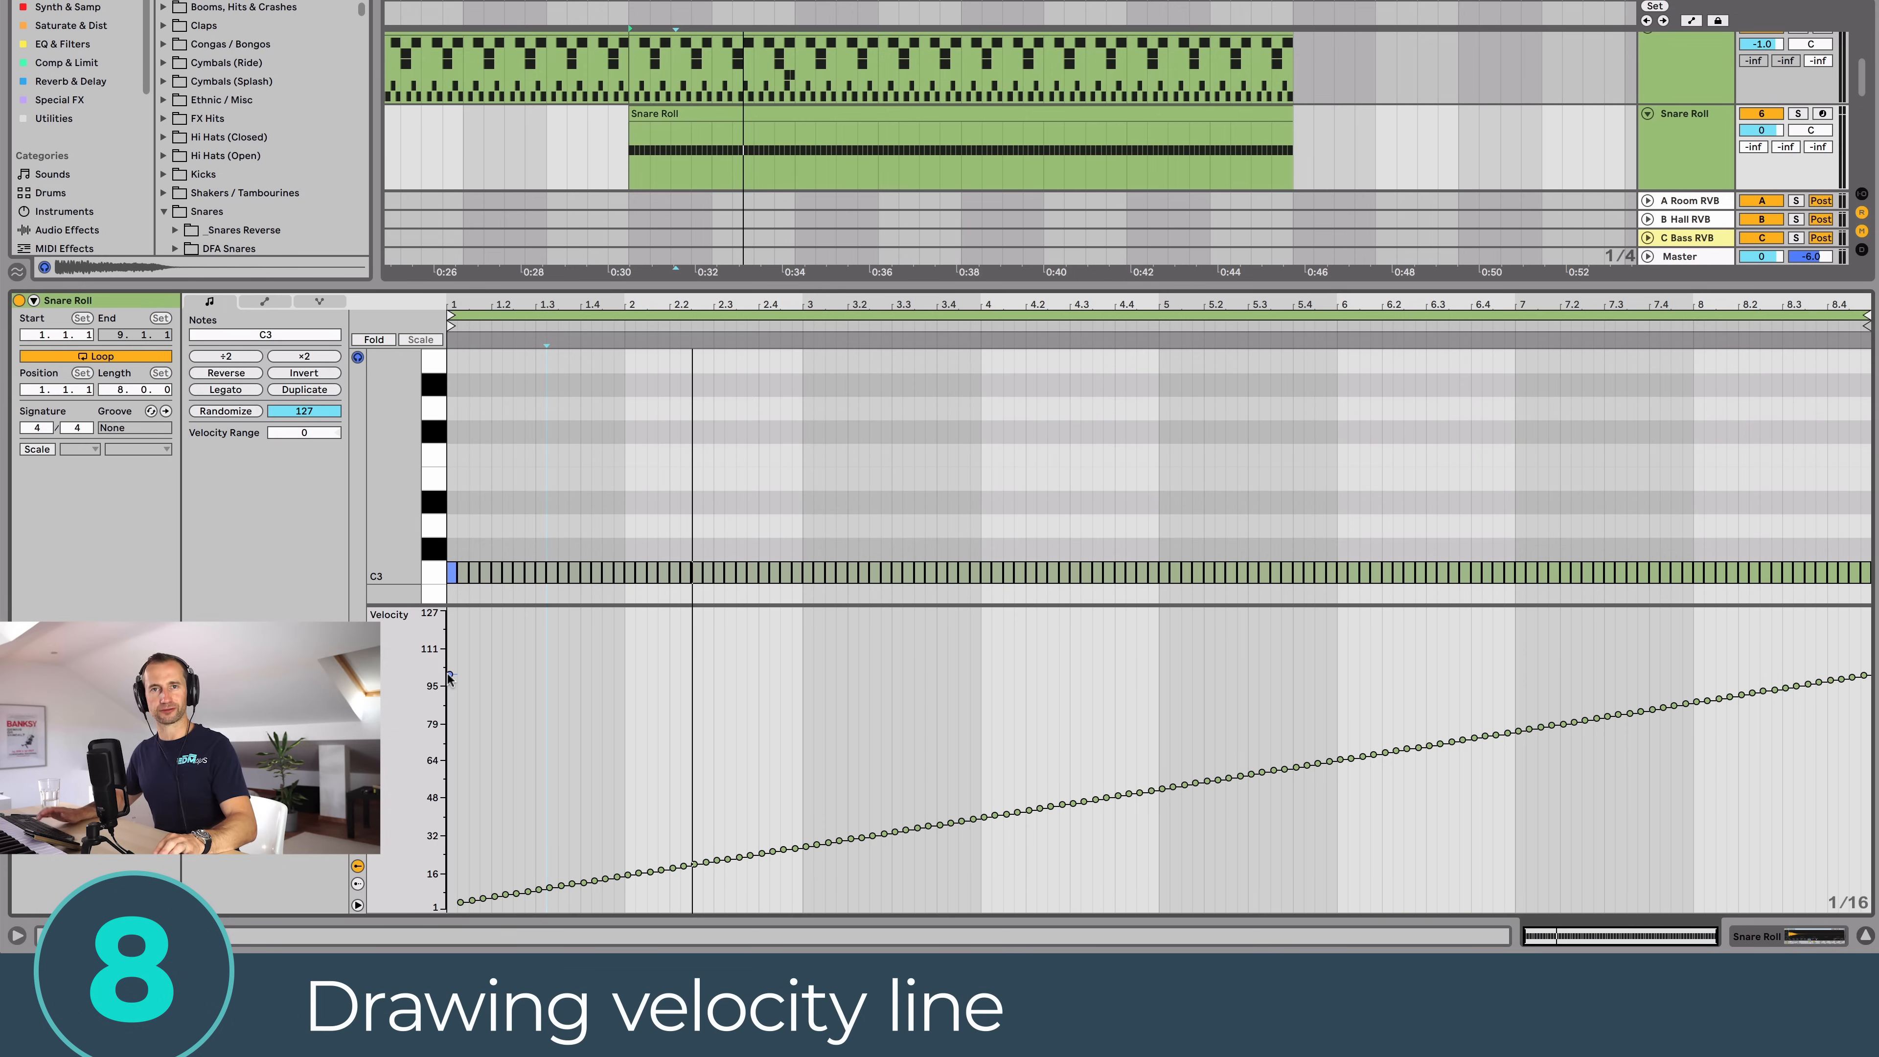
left_click_drag(449, 677, 449, 737)
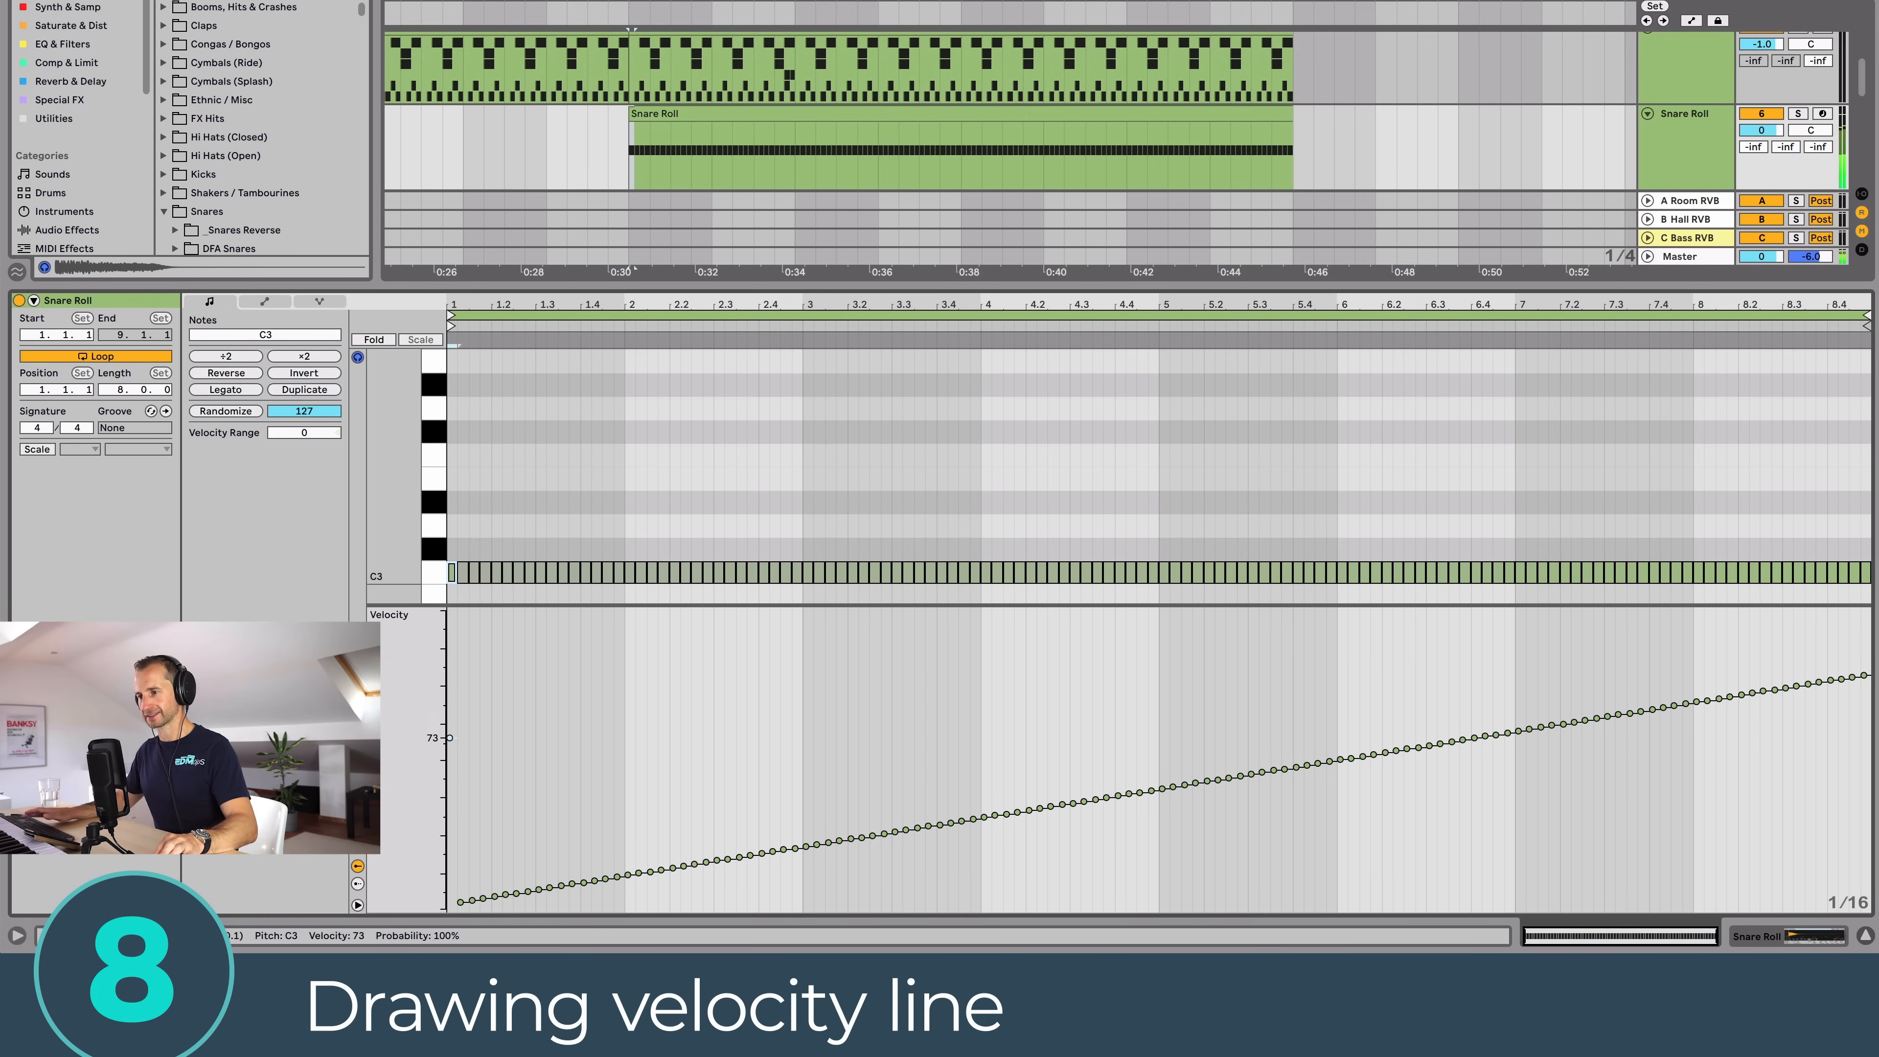
key("space")
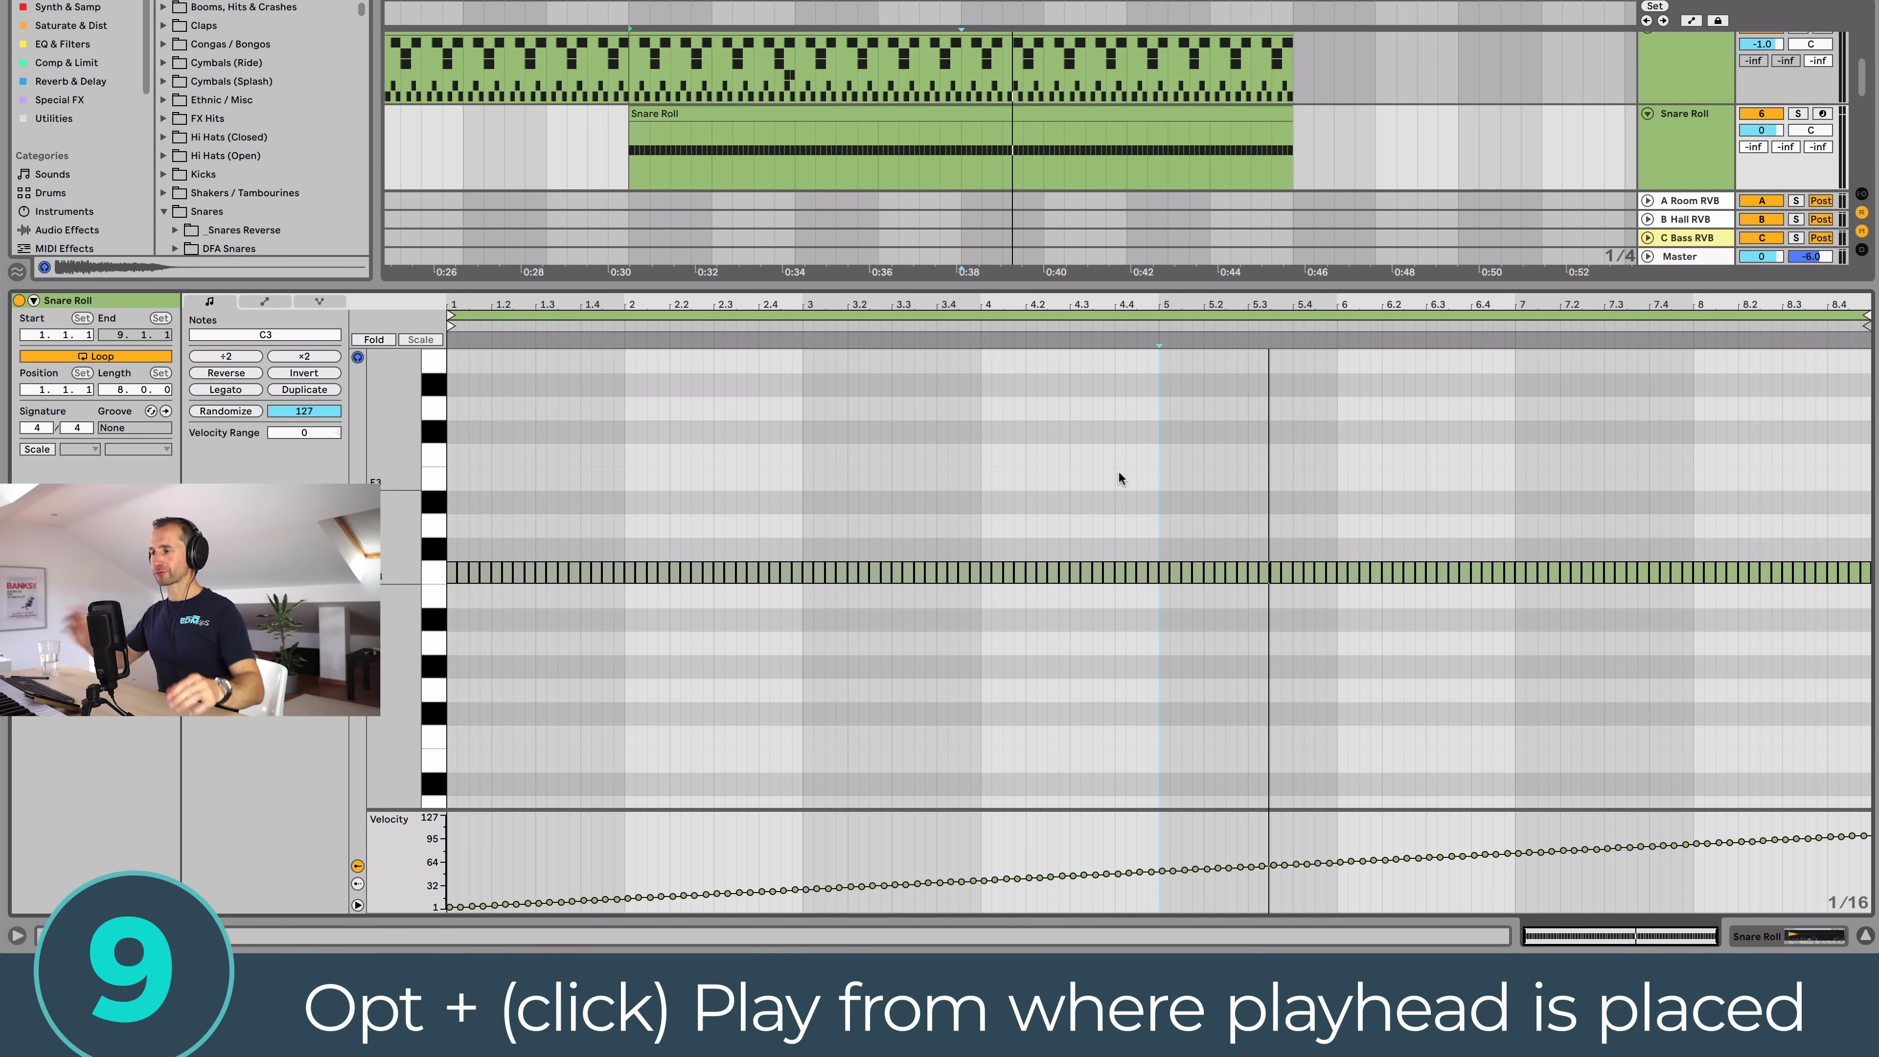
Step: Place the insert marker at several positions in the Snare Roll clip and compare where normal playback starts
left_click(989, 446)
left_click(1103, 445)
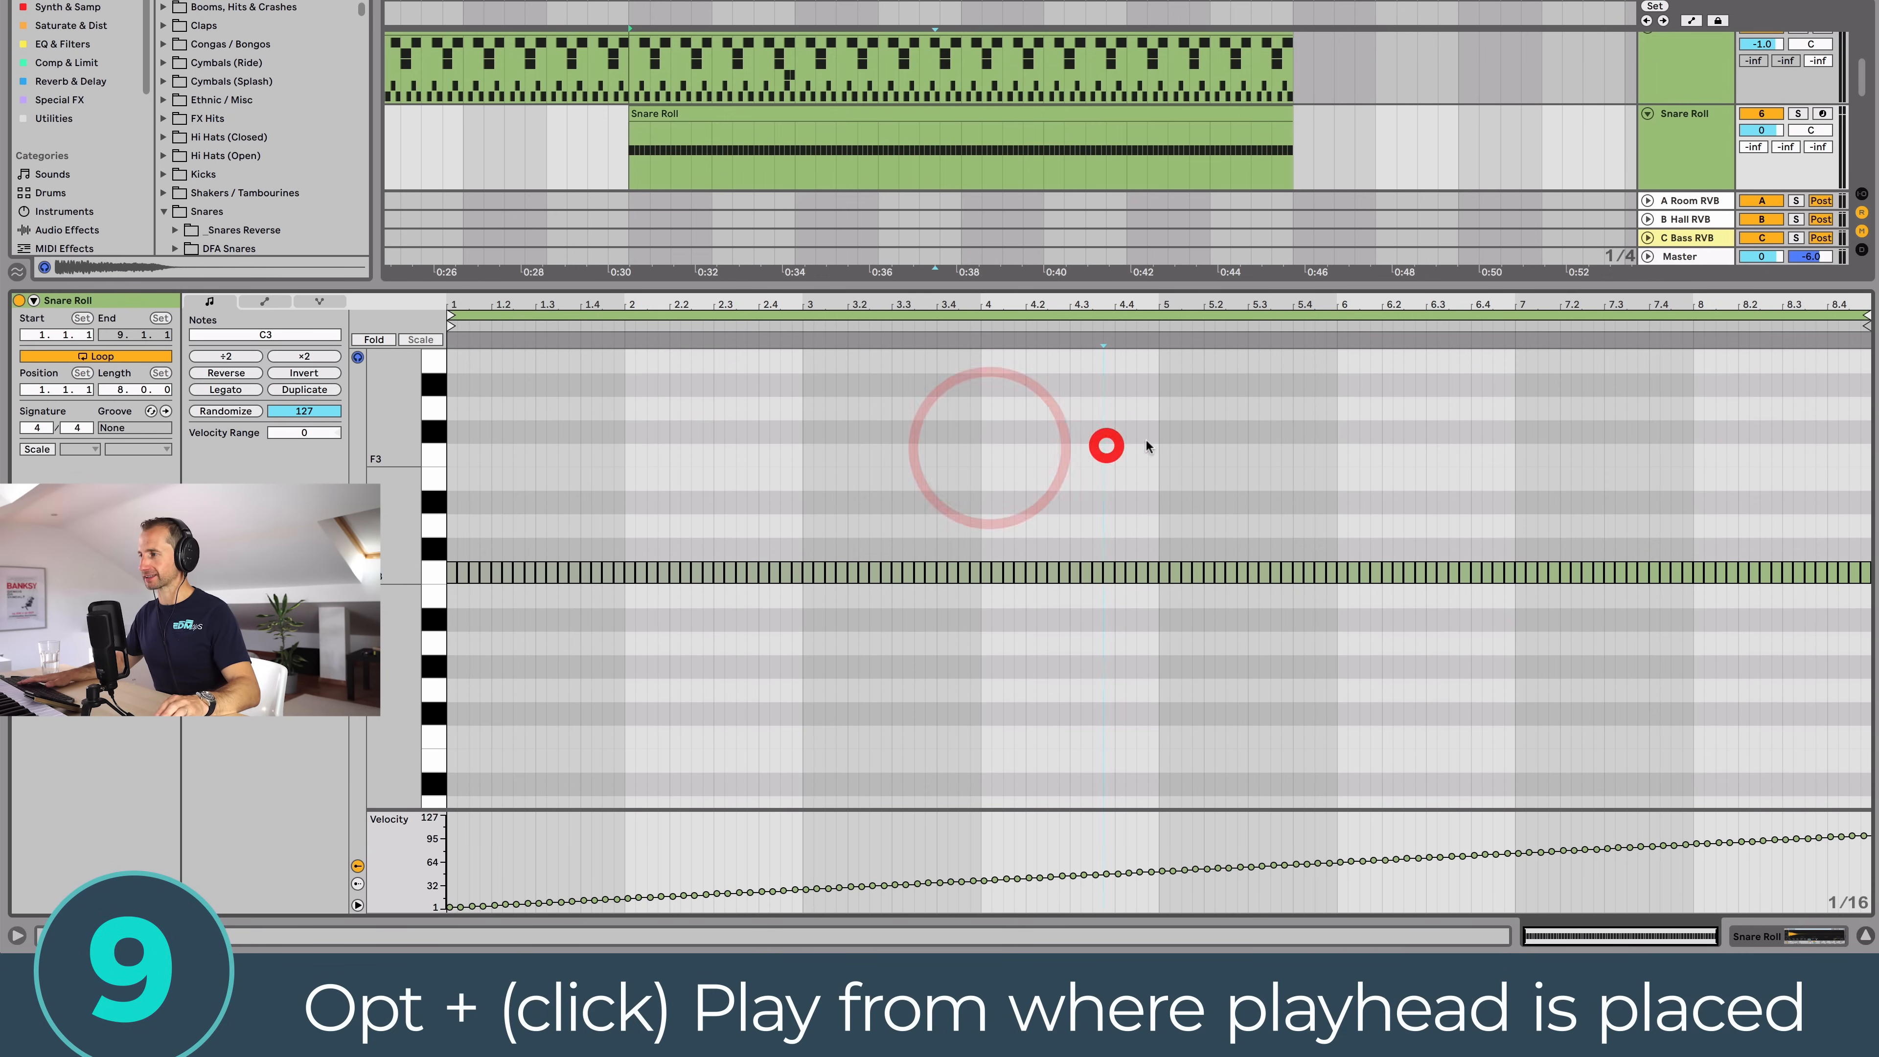
left_click(1298, 427)
left_click(1468, 431)
left_click(1386, 422)
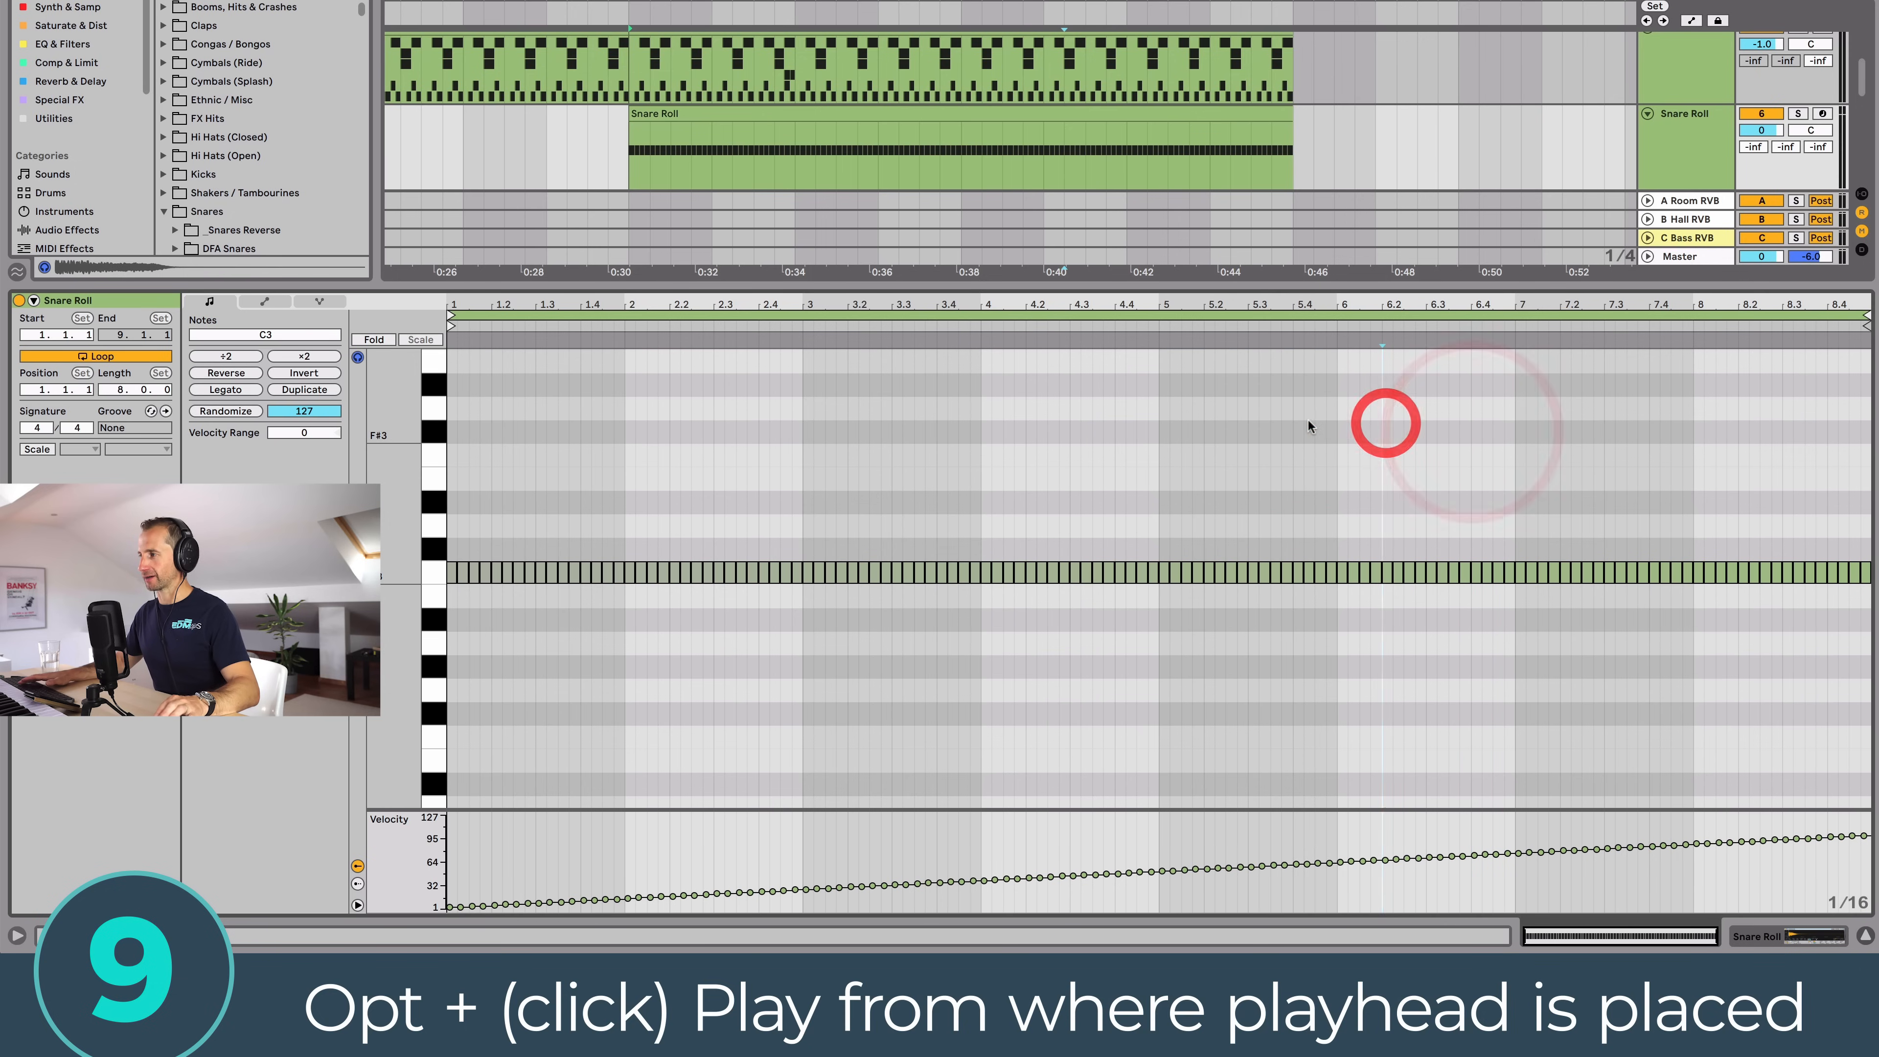
left_click(1308, 420)
key("space")
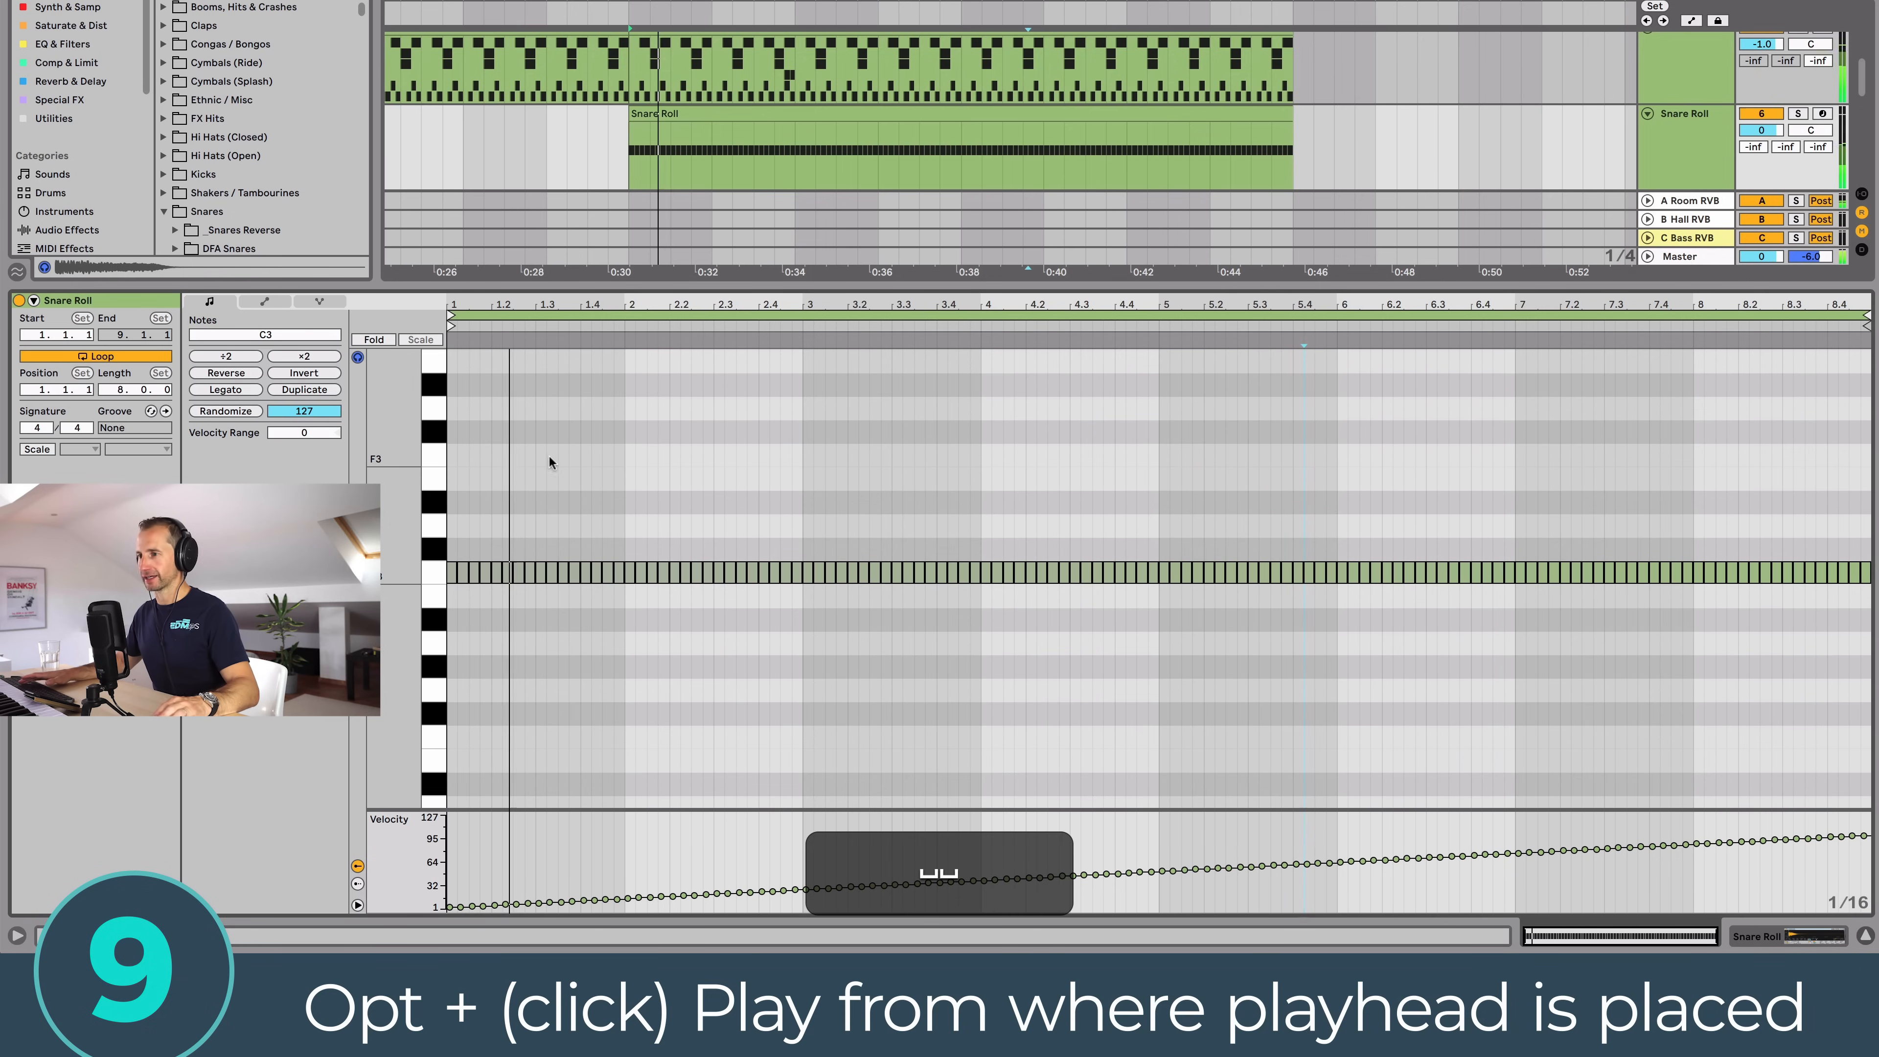
key("space")
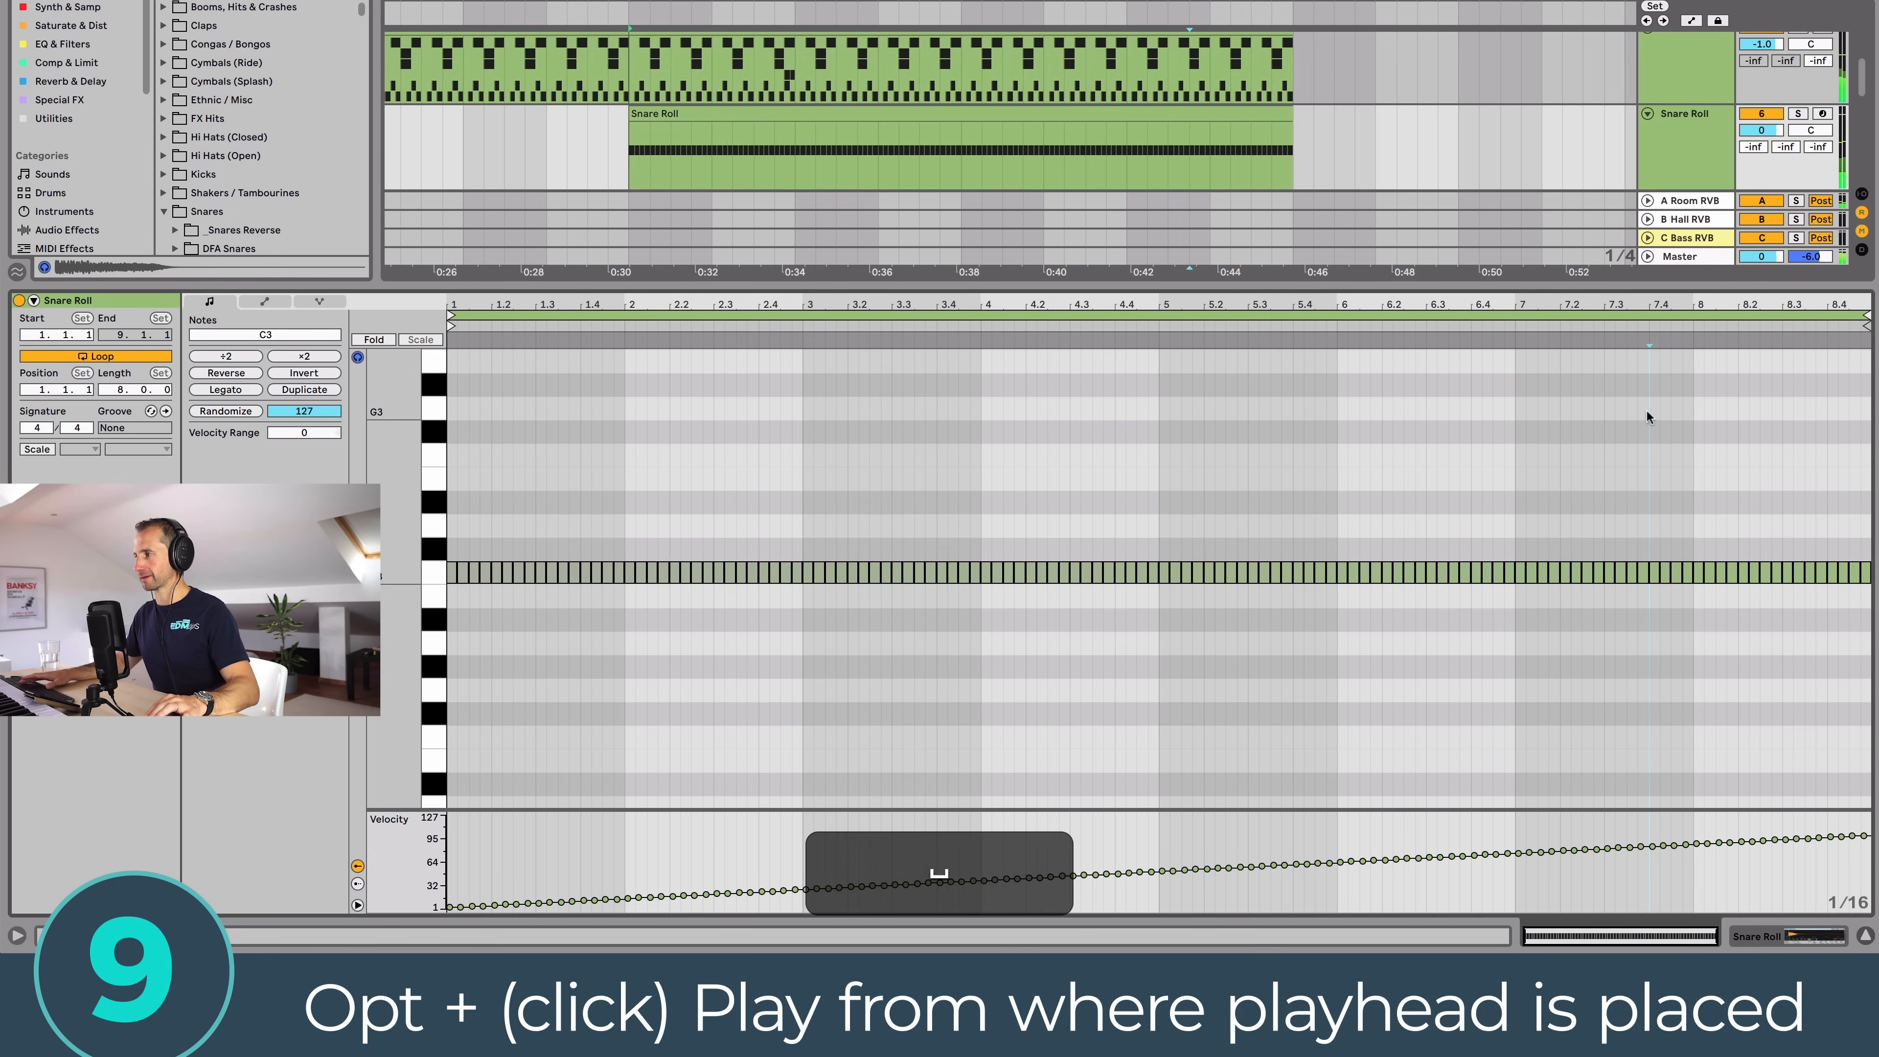
left_click(1647, 414)
key("space")
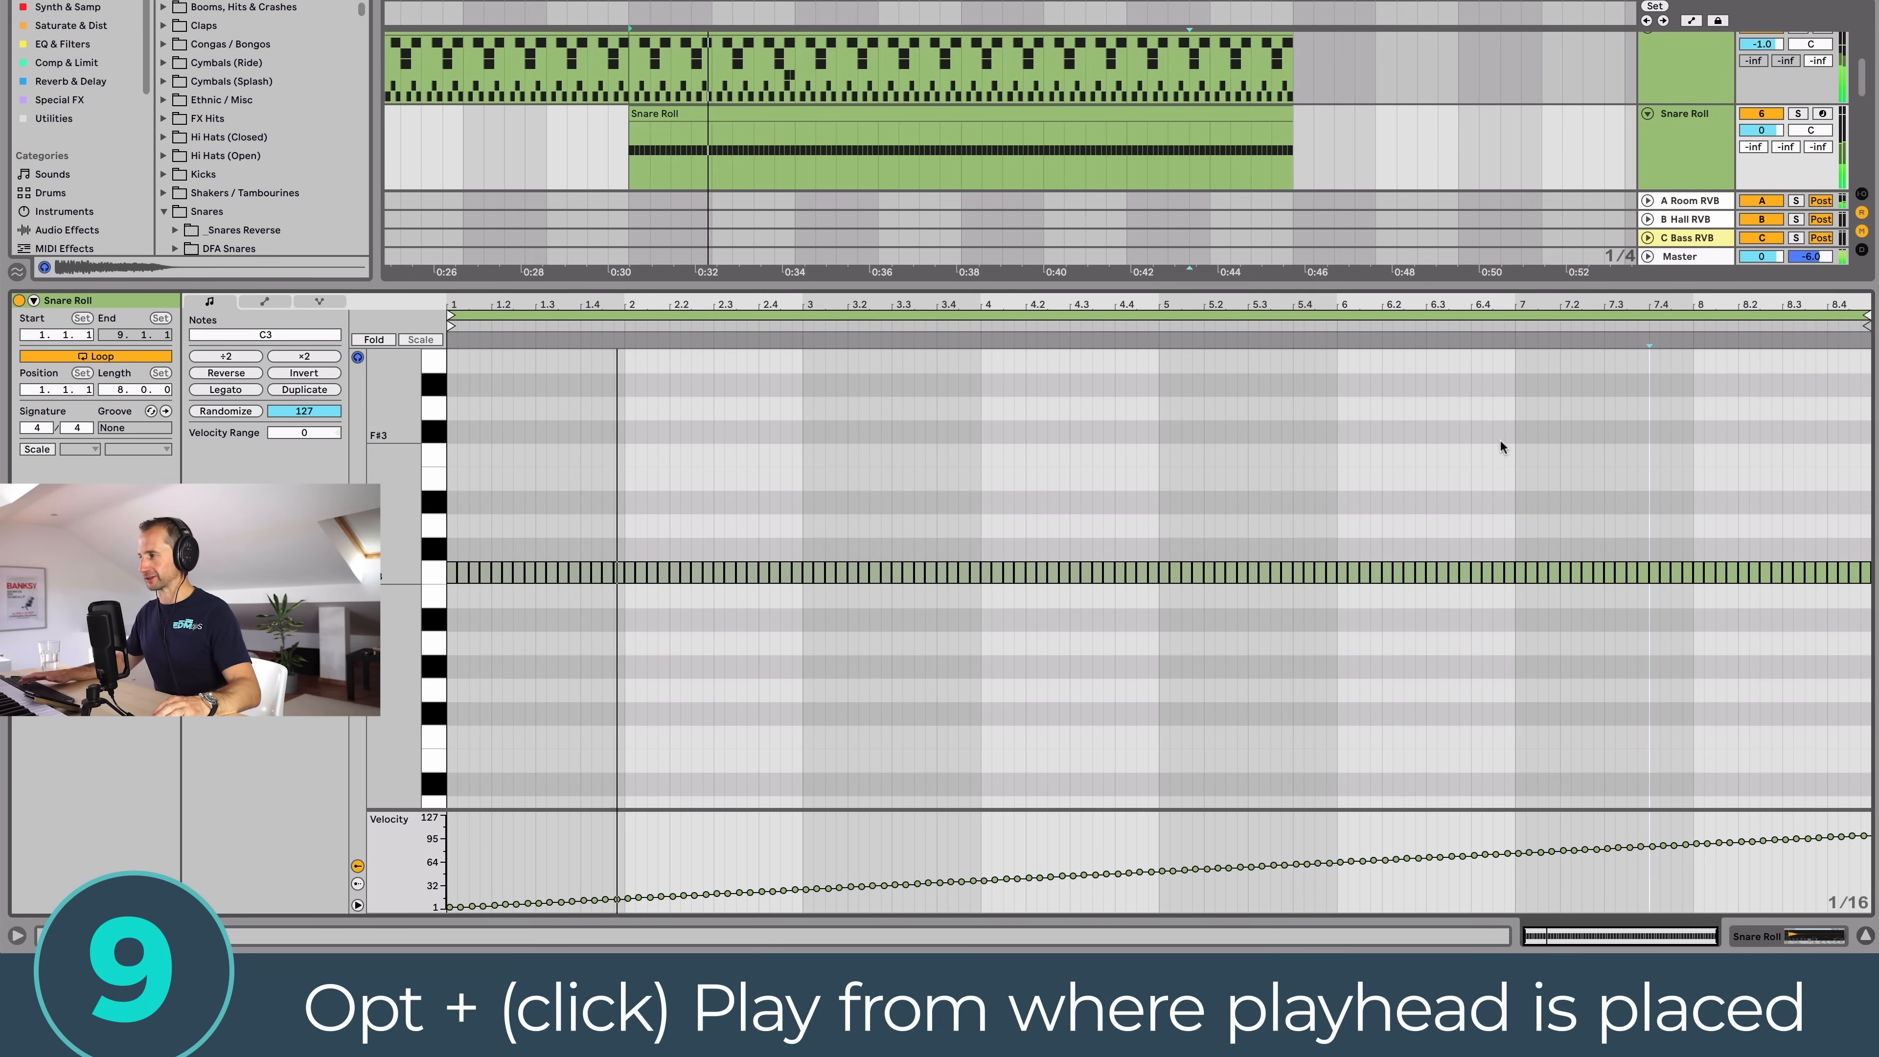
key("space")
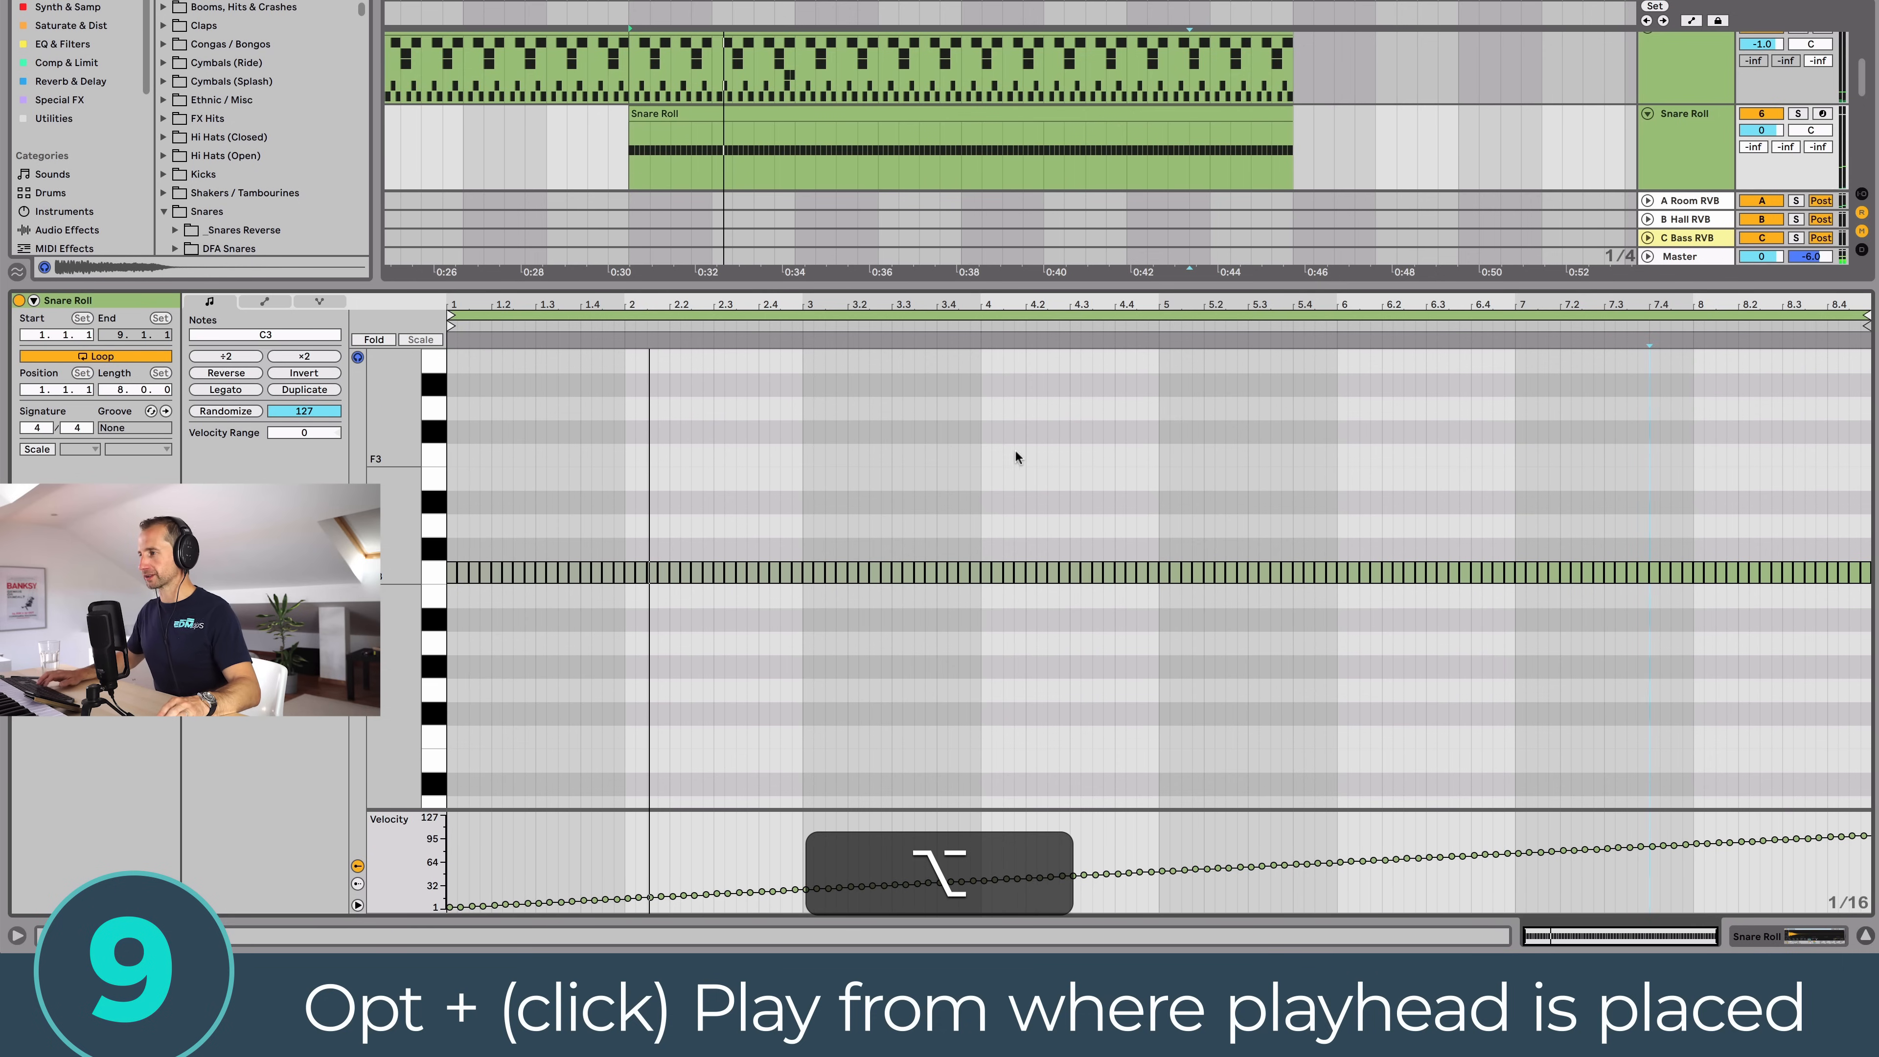
Step: Play the Snare Roll clip directly from chosen positions at bar 4, bar 5 and around bar 7
left_click(983, 442, "alt")
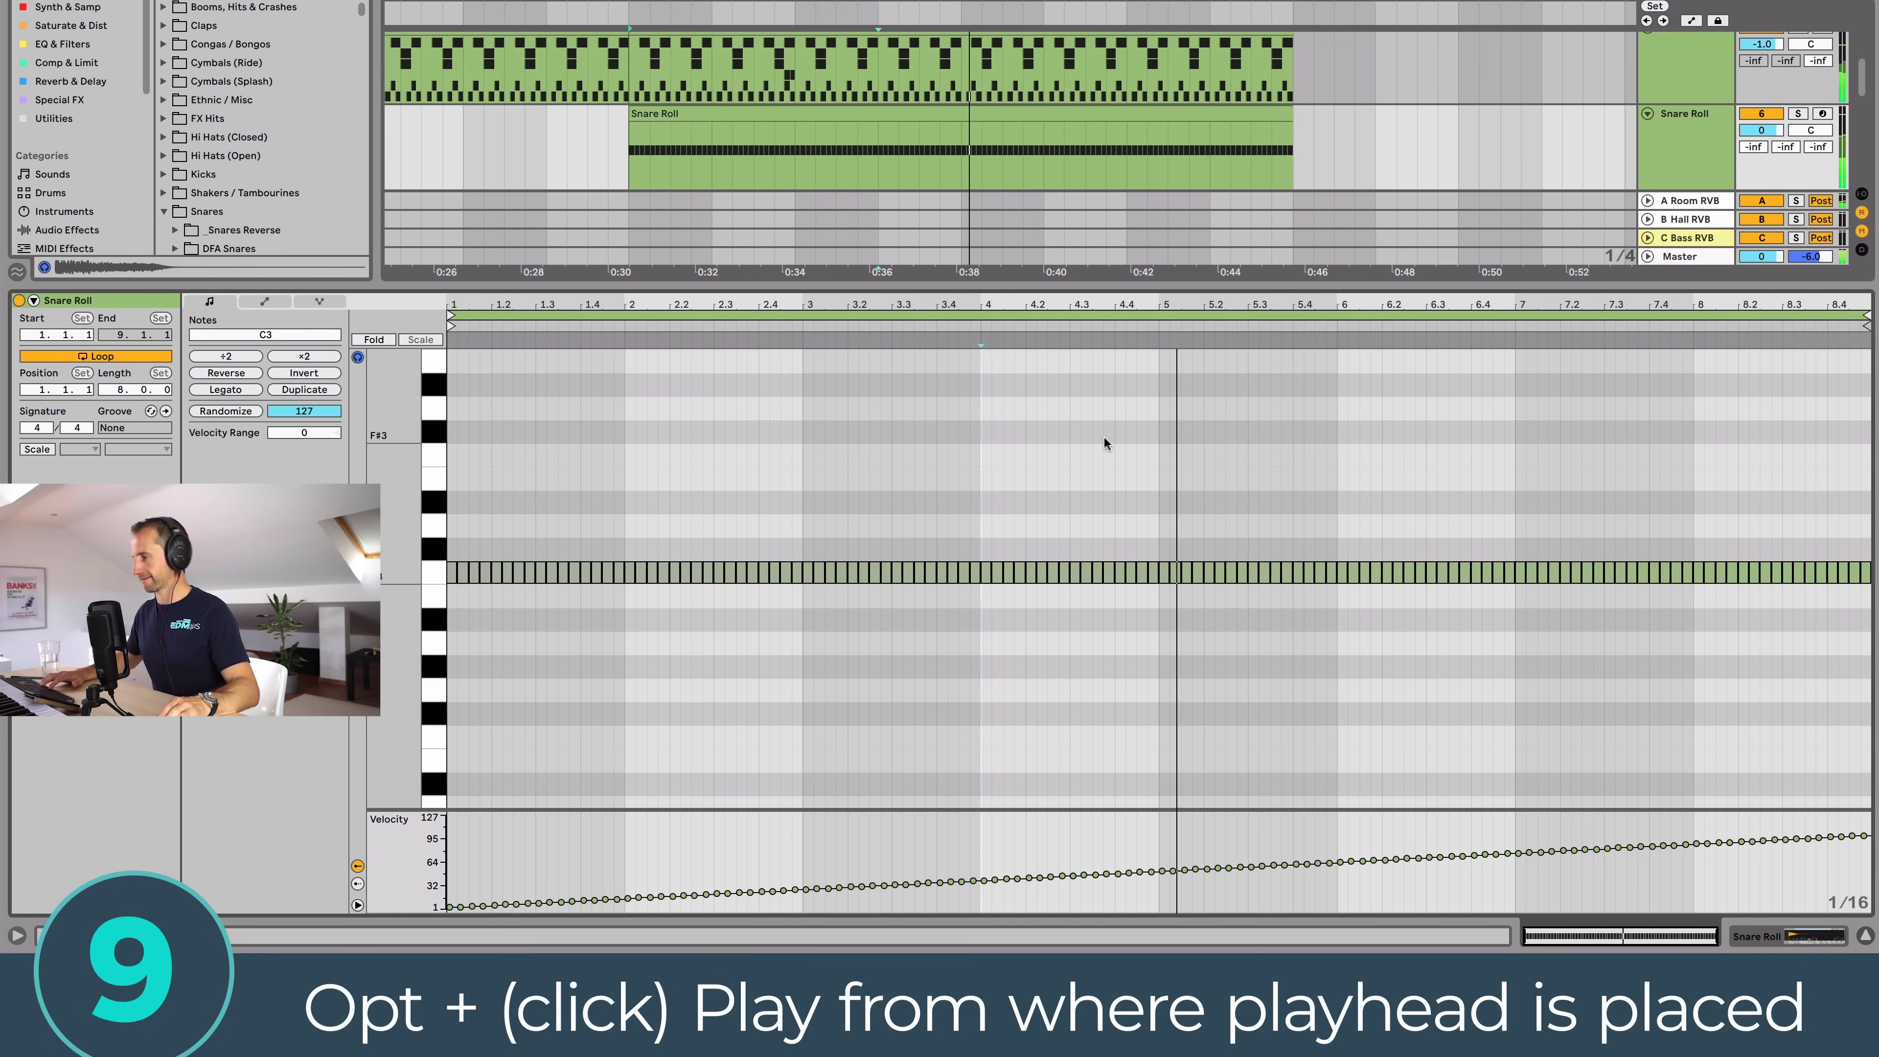
left_click(1156, 436, "alt")
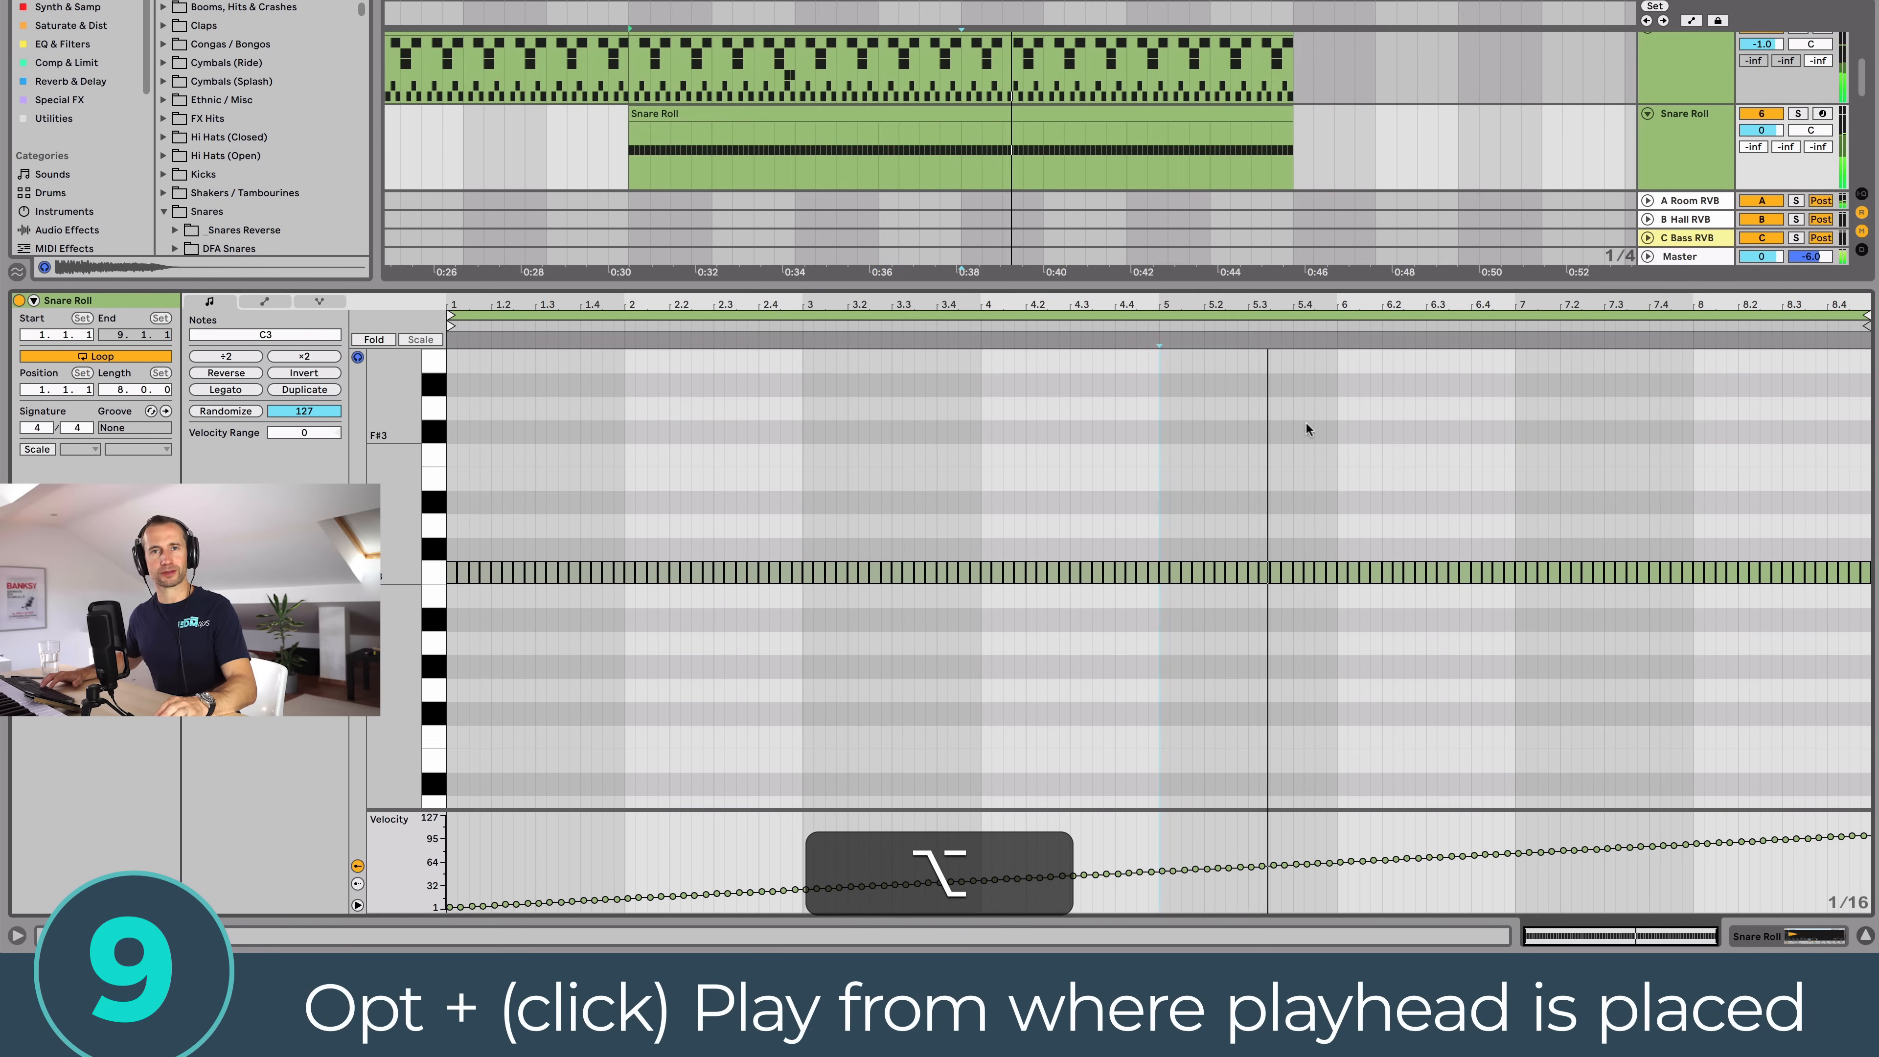
key("space")
left_click(1502, 420, "alt")
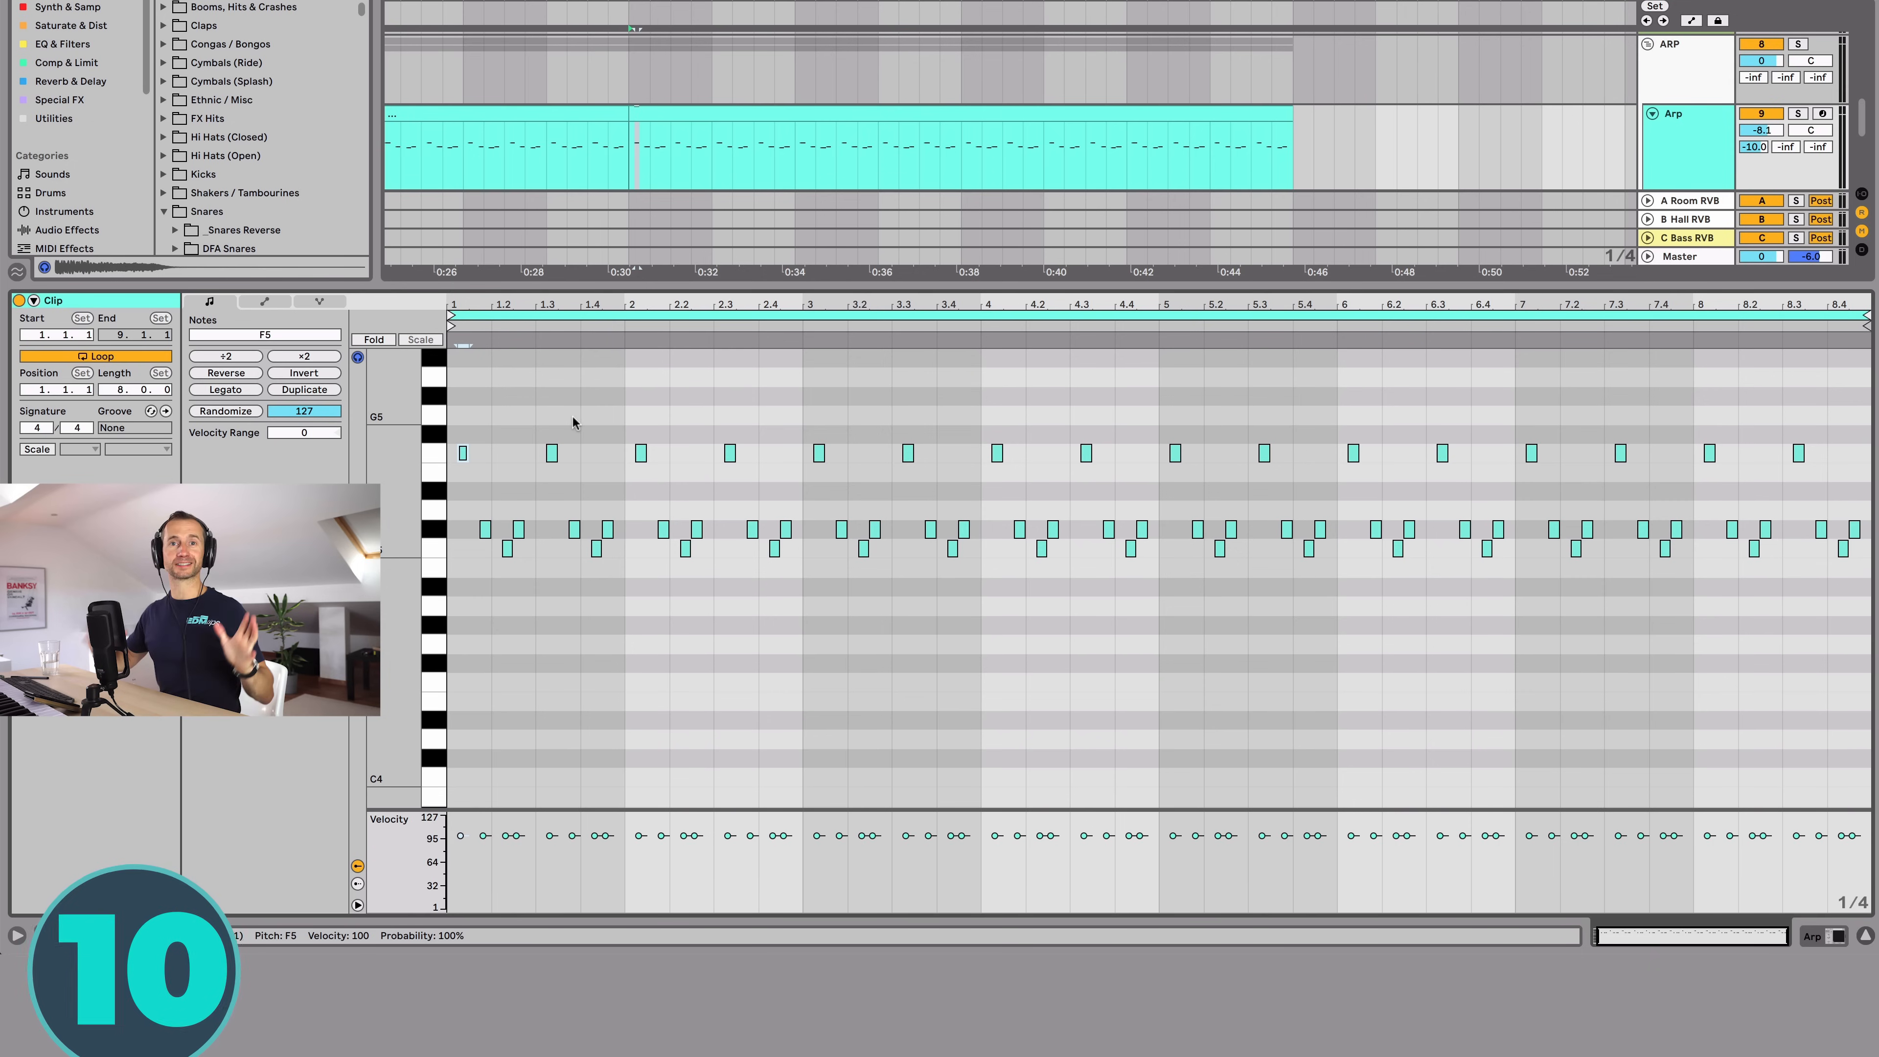
Step: Turn off the Arp clip's MIDI note preview and try the piano roll keys around F5
left_click(357, 358)
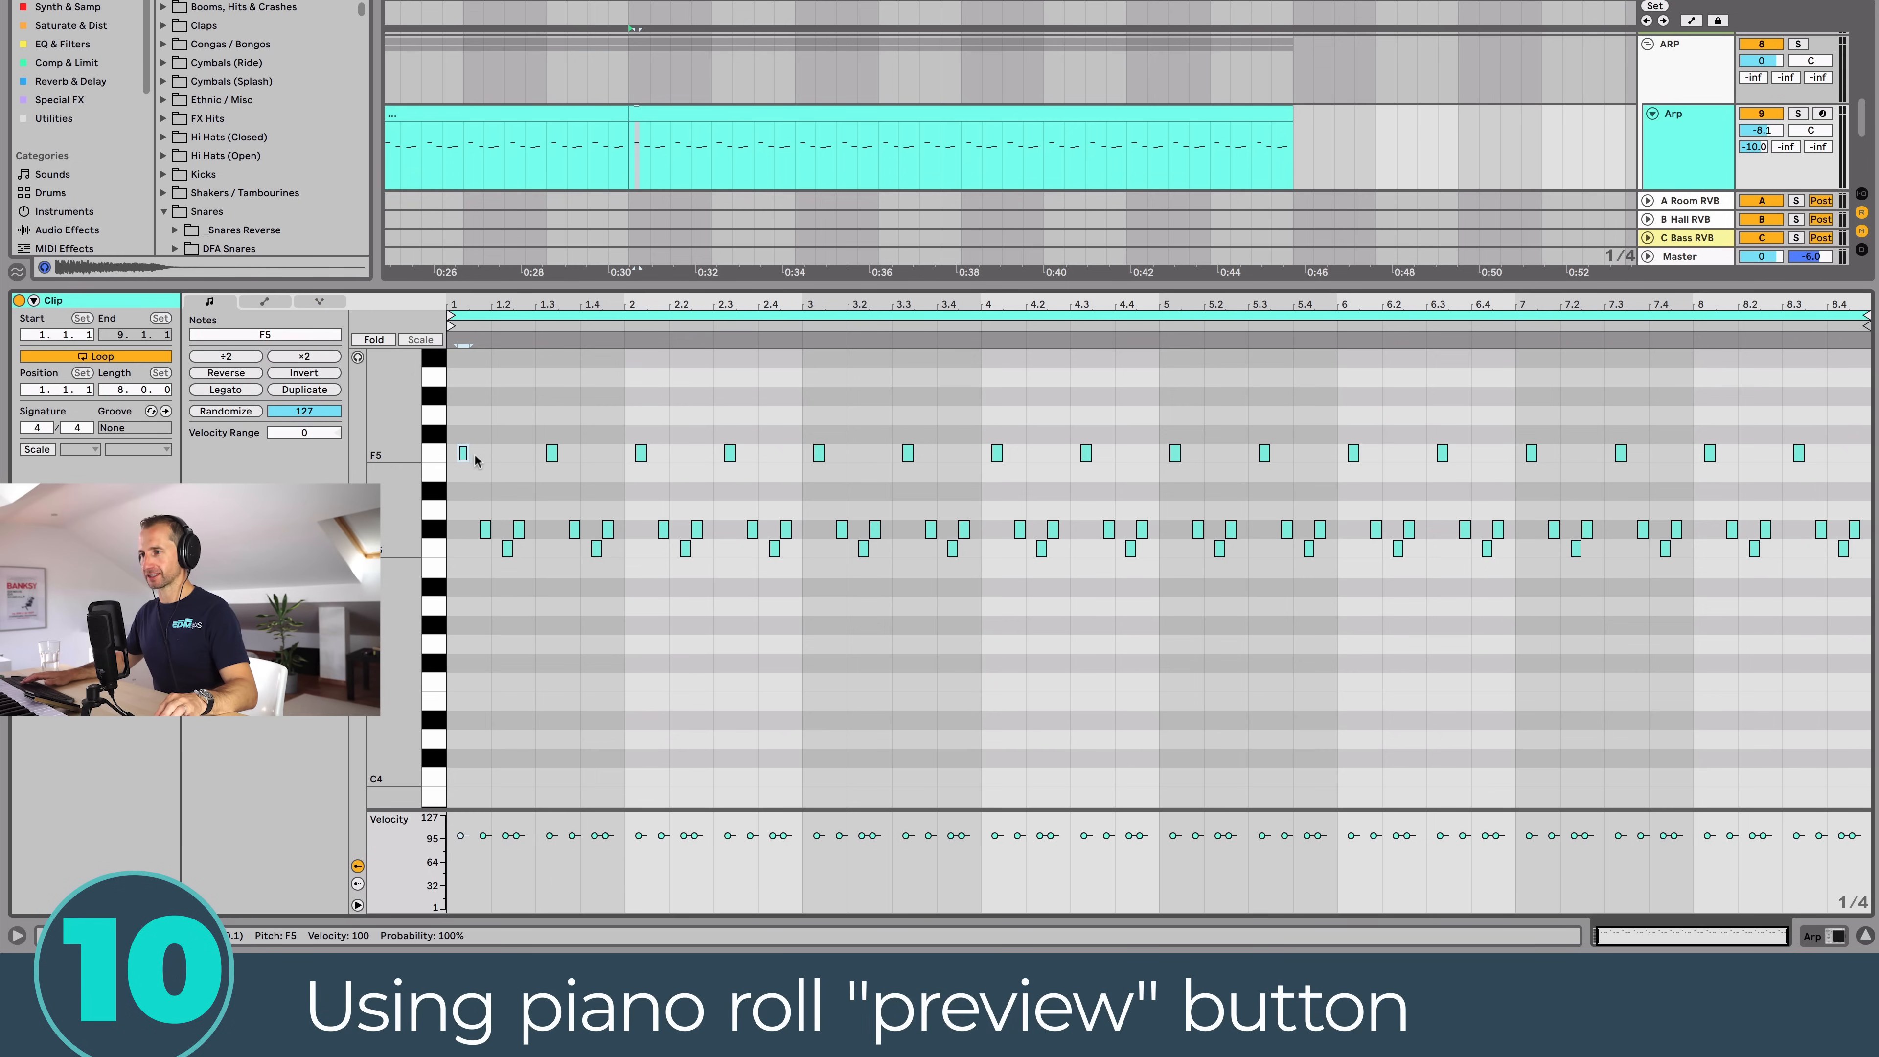
left_click(431, 455)
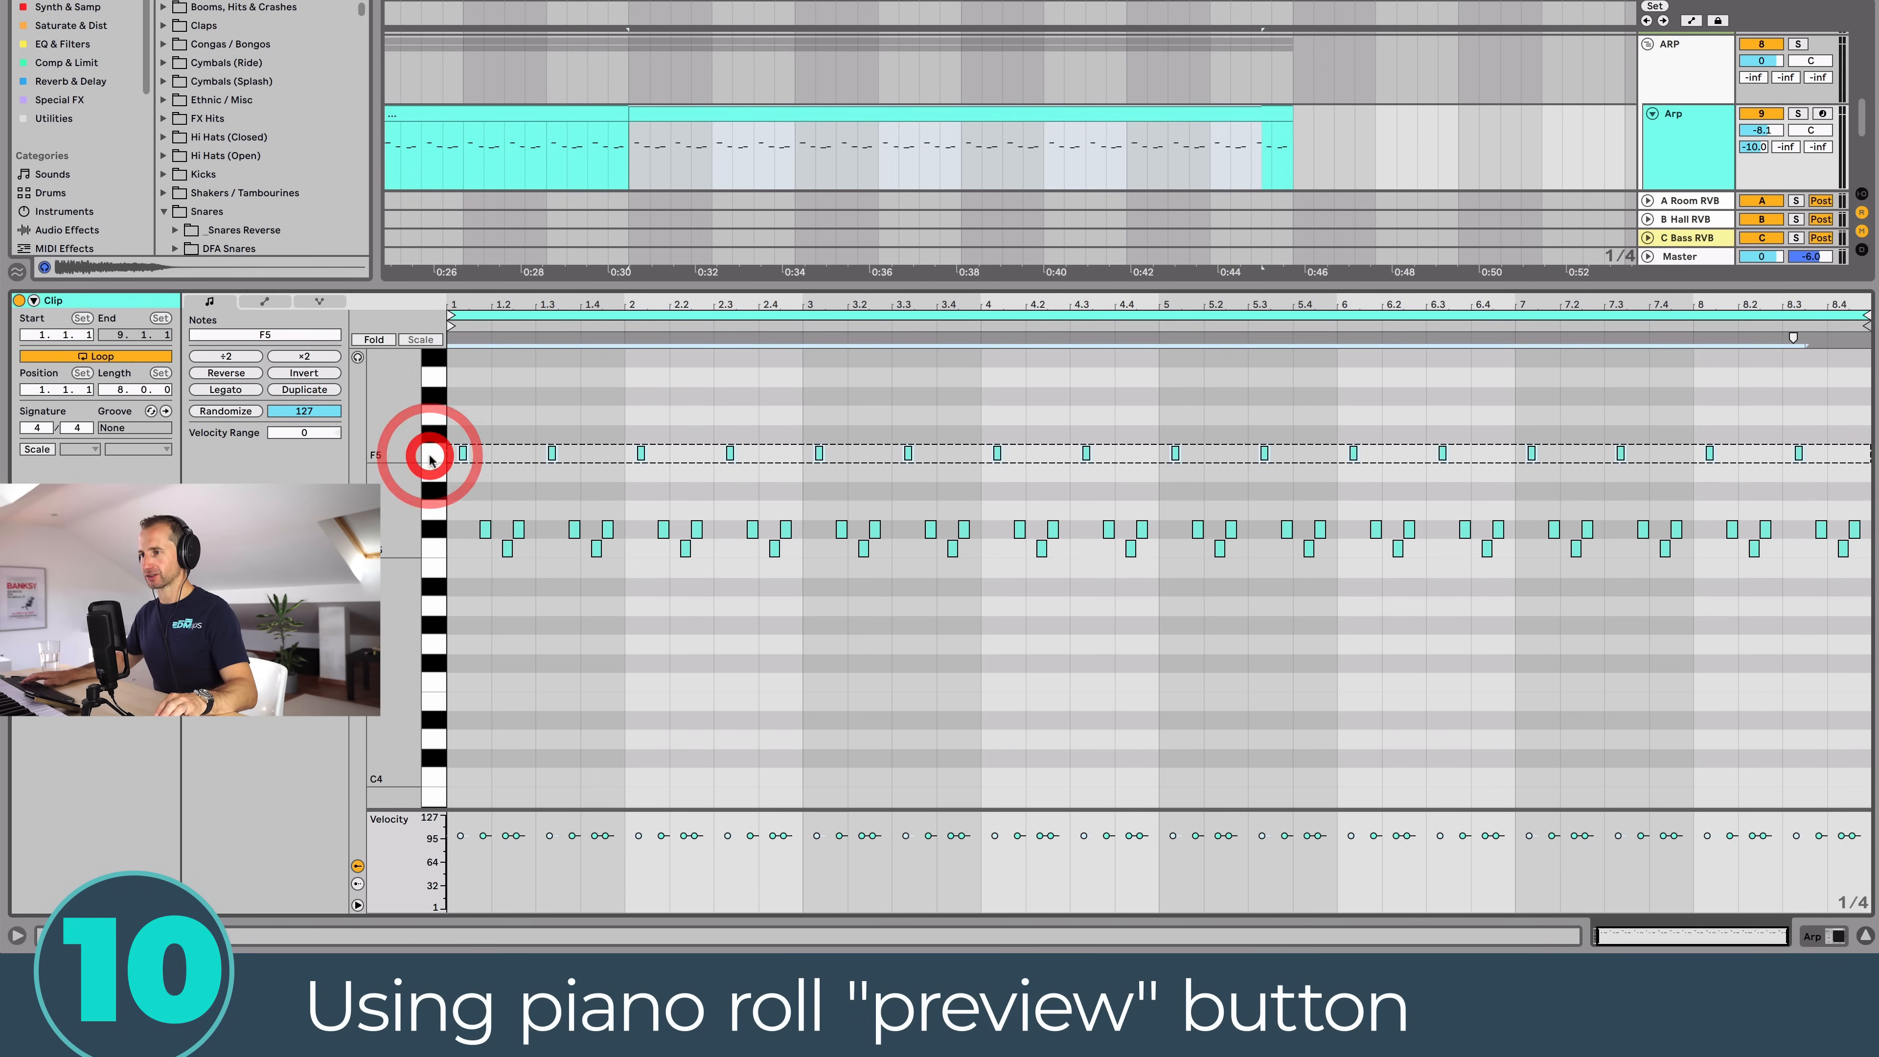
left_click_drag(431, 472, 436, 432)
mouse_move(436, 422)
left_mouse_down()
mouse_move(437, 509)
mouse_move(444, 437)
left_mouse_up()
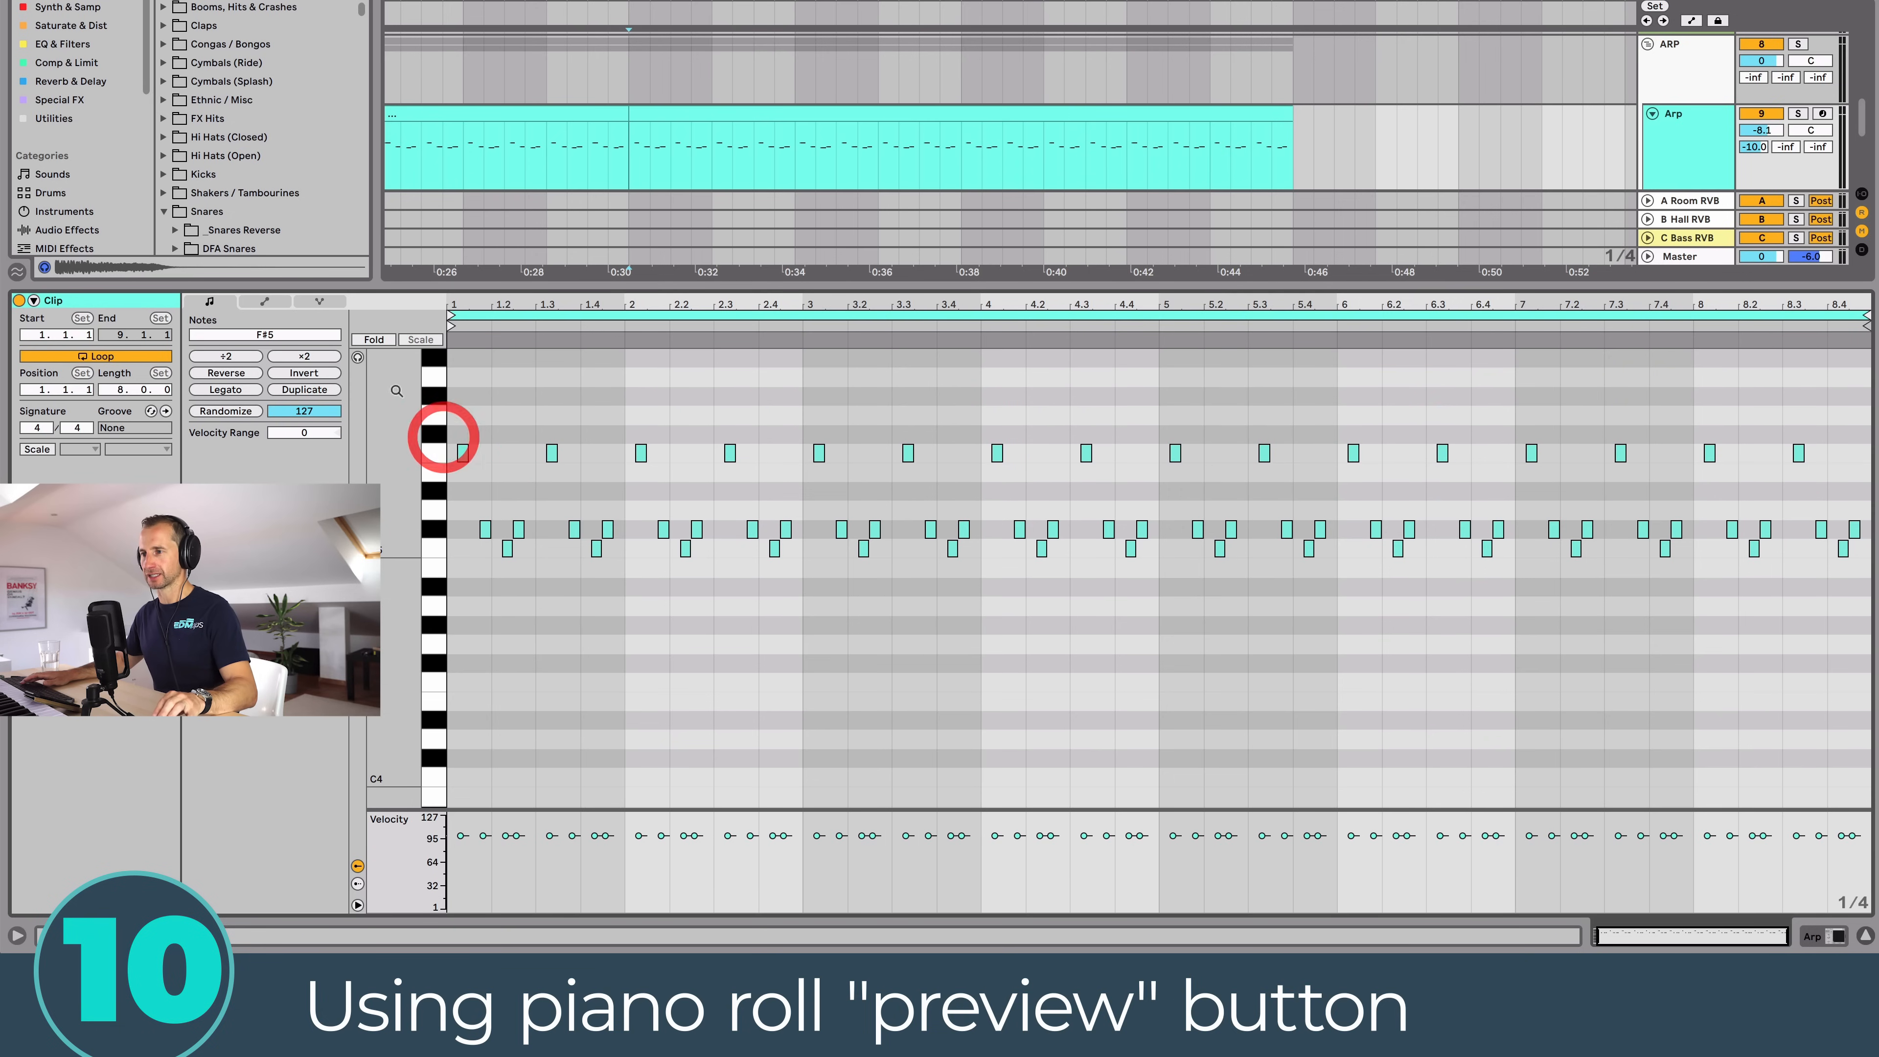
Step: Turn the MIDI note preview back on, and audition piano roll keys and the first two arp notes
left_click(355, 358)
left_click(433, 451)
left_click(436, 507)
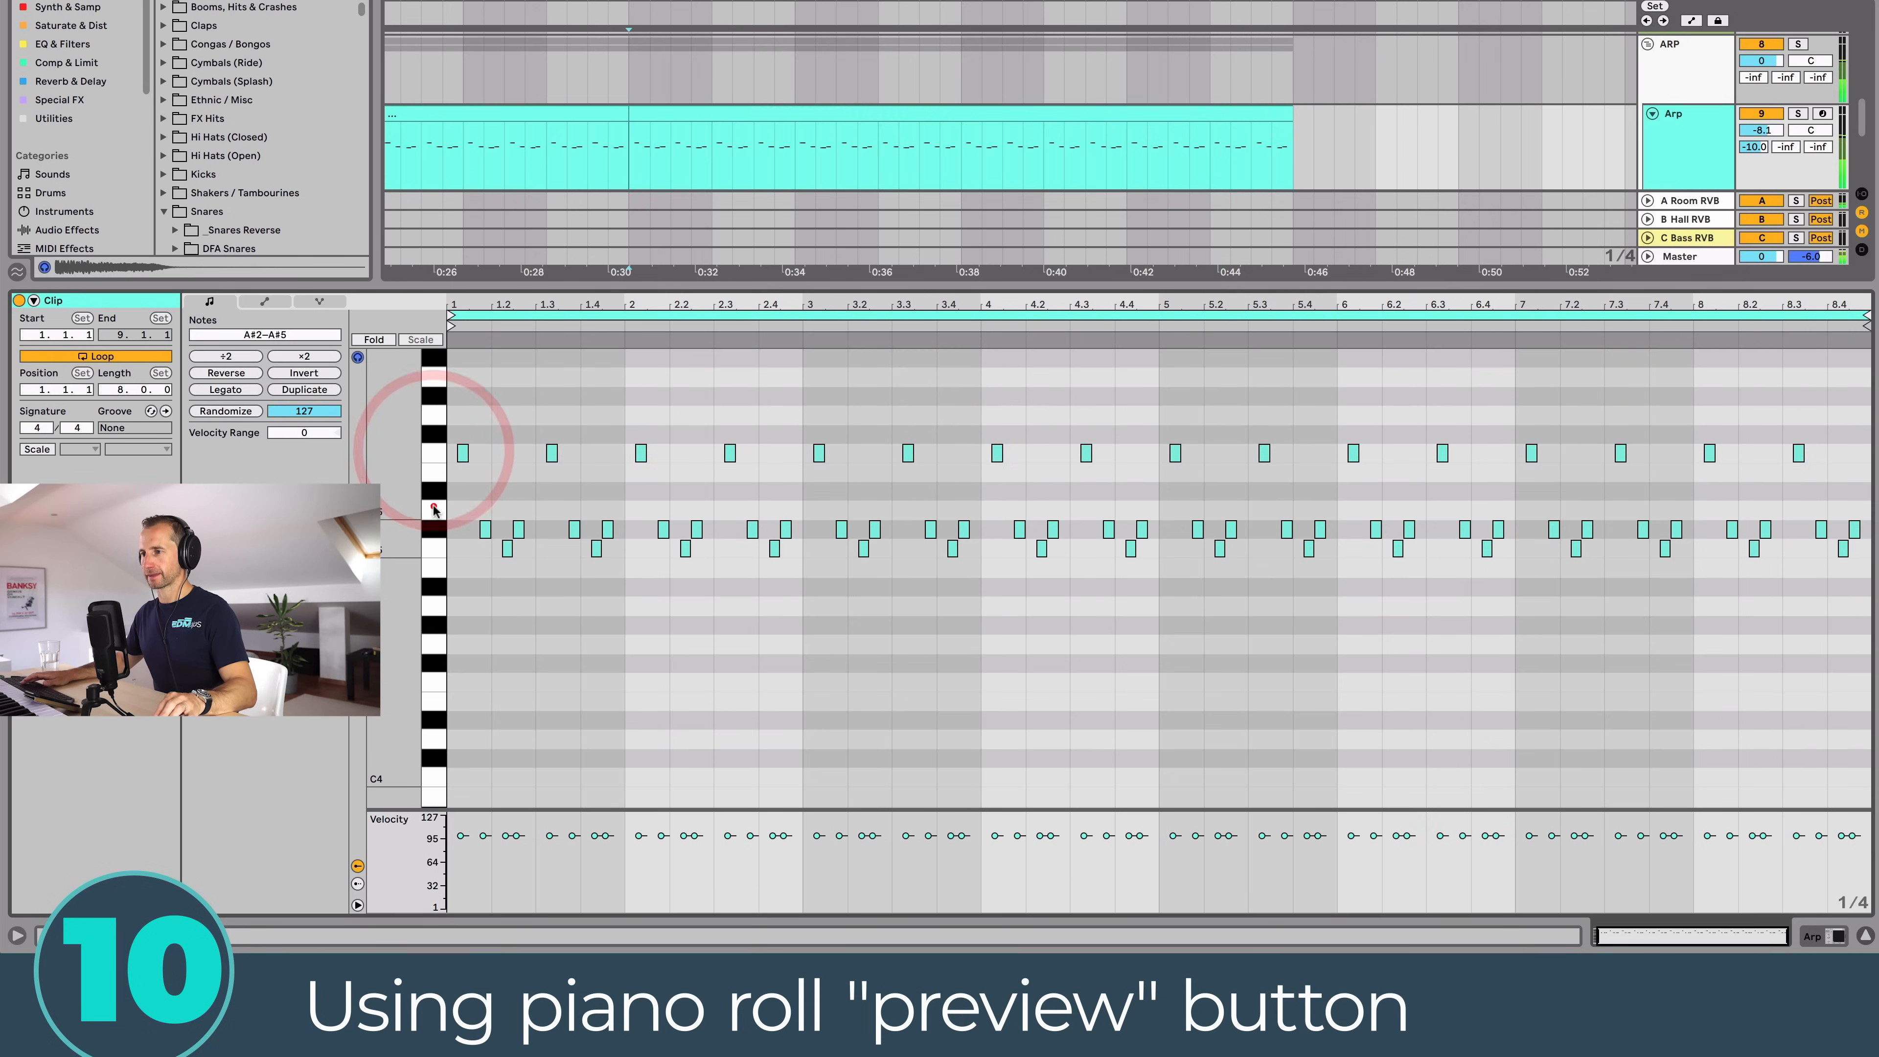
left_click(428, 458)
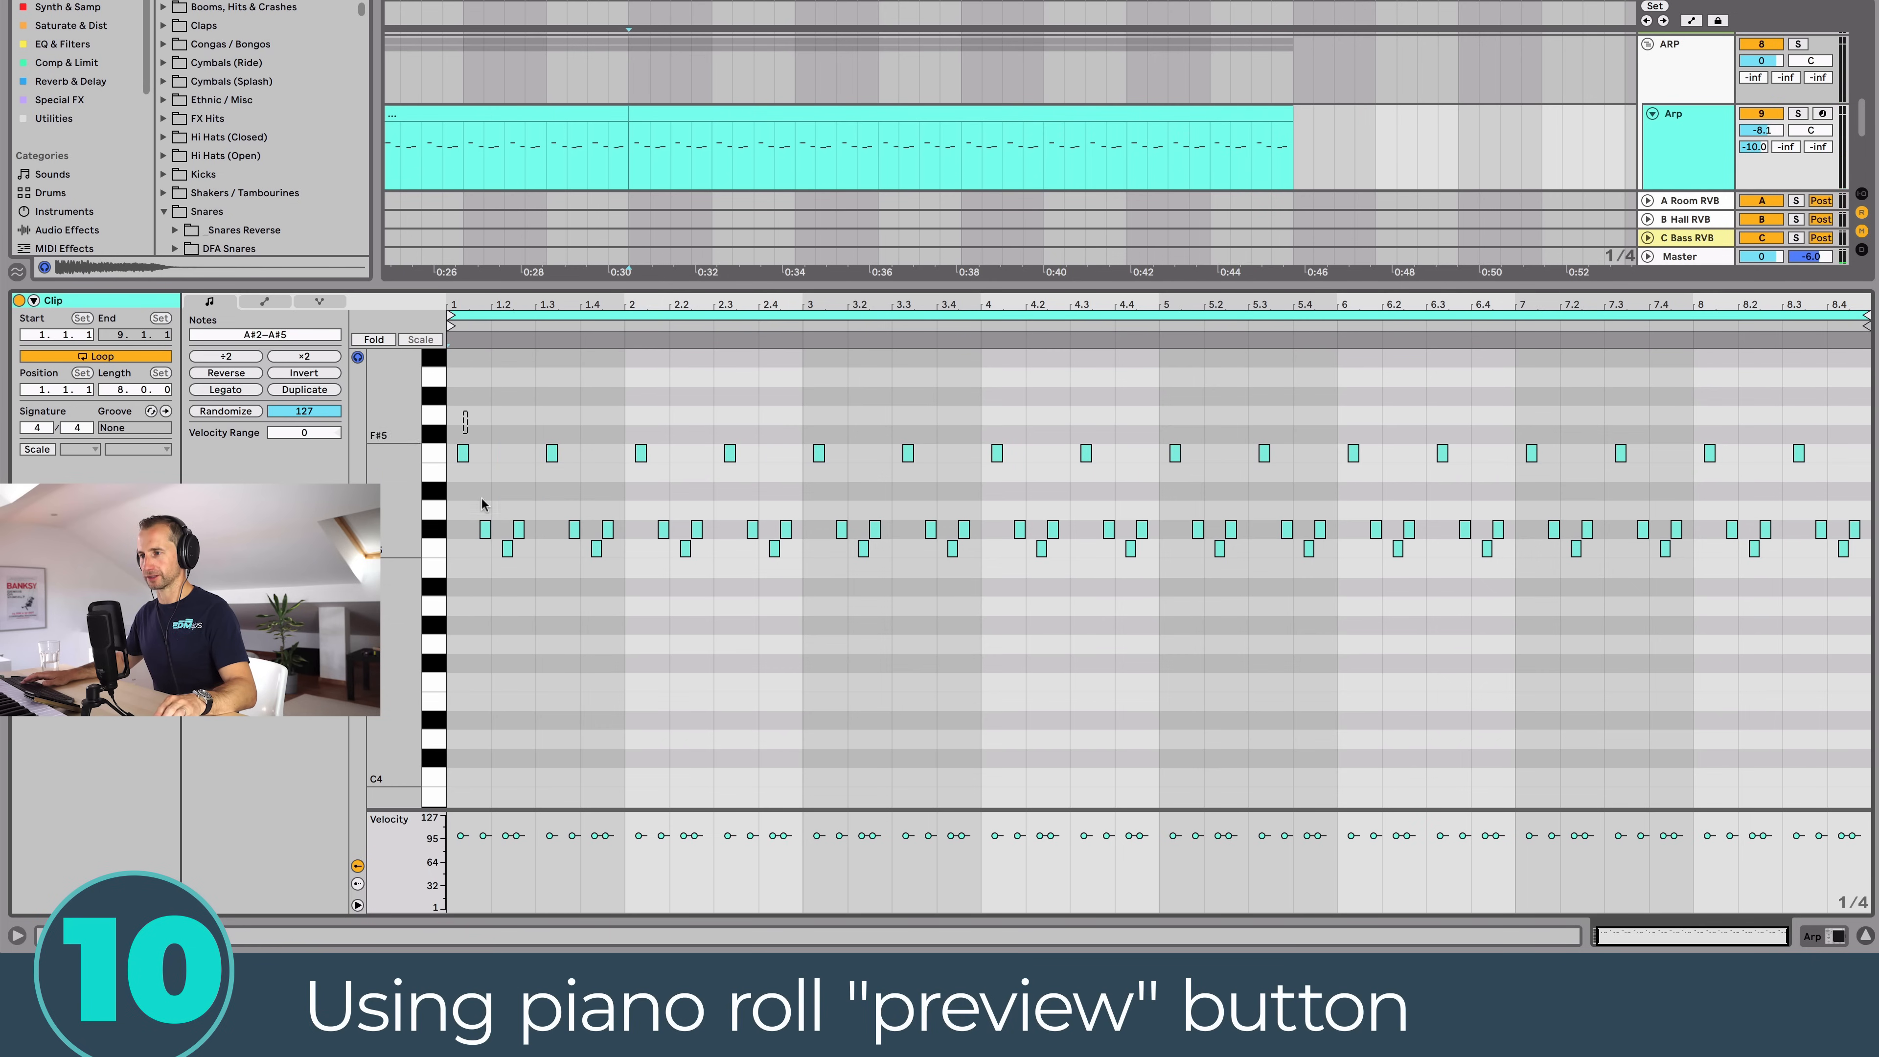
left_click_drag(458, 411, 487, 625)
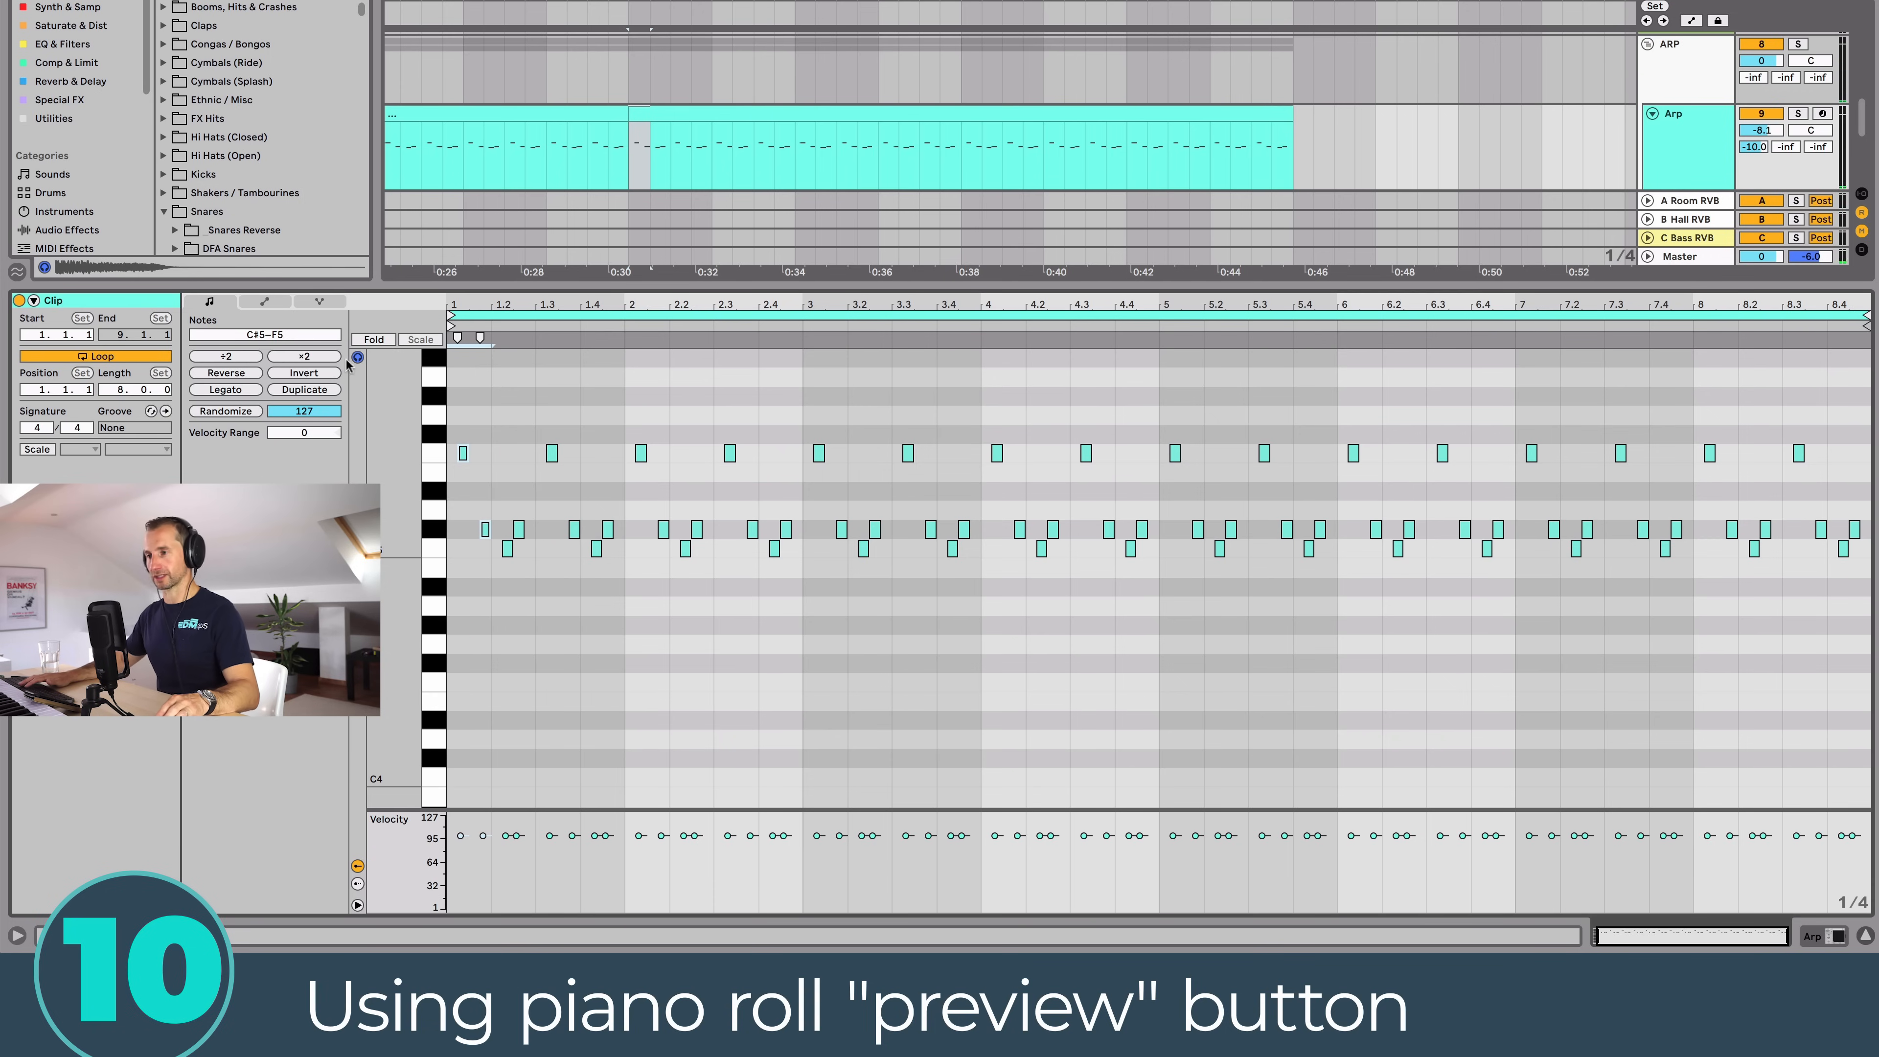
Step: Map the piano roll's MIDI preview switch to the letter P in key mapping mode, and test the toggle
key("p")
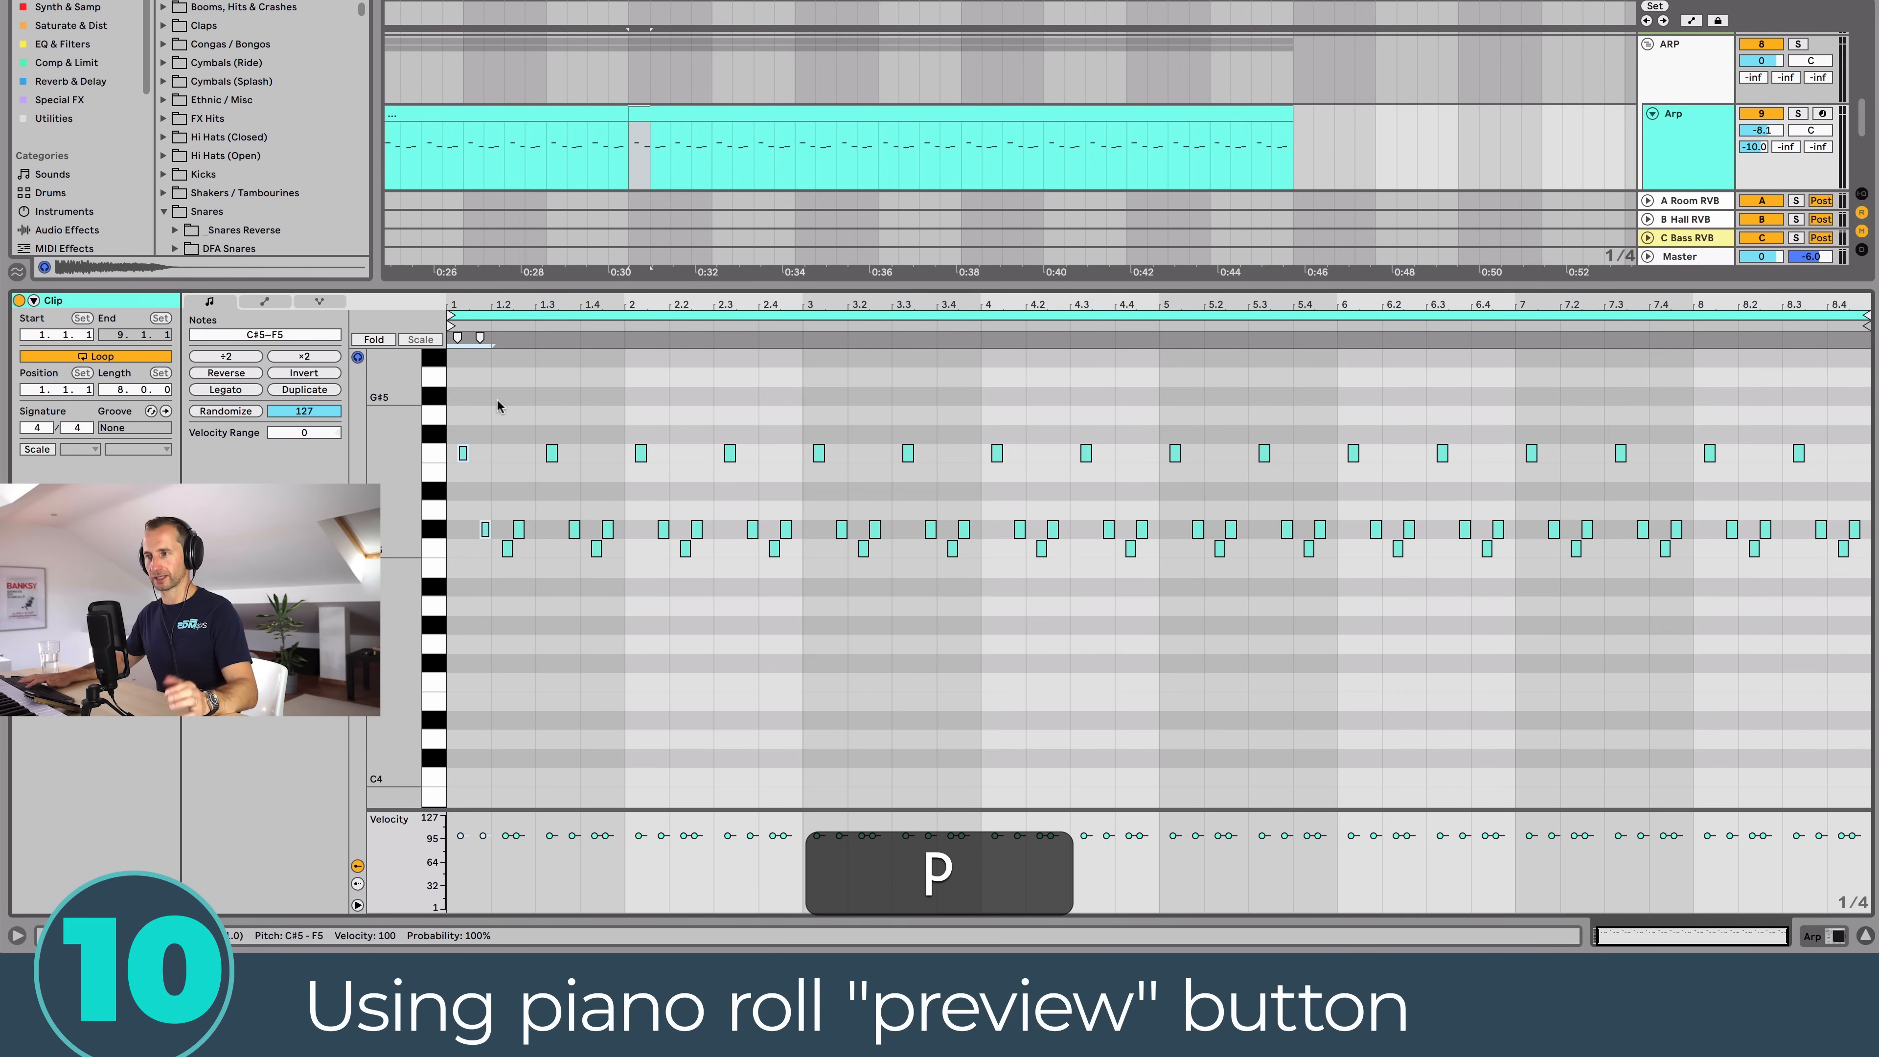
key("super+p")
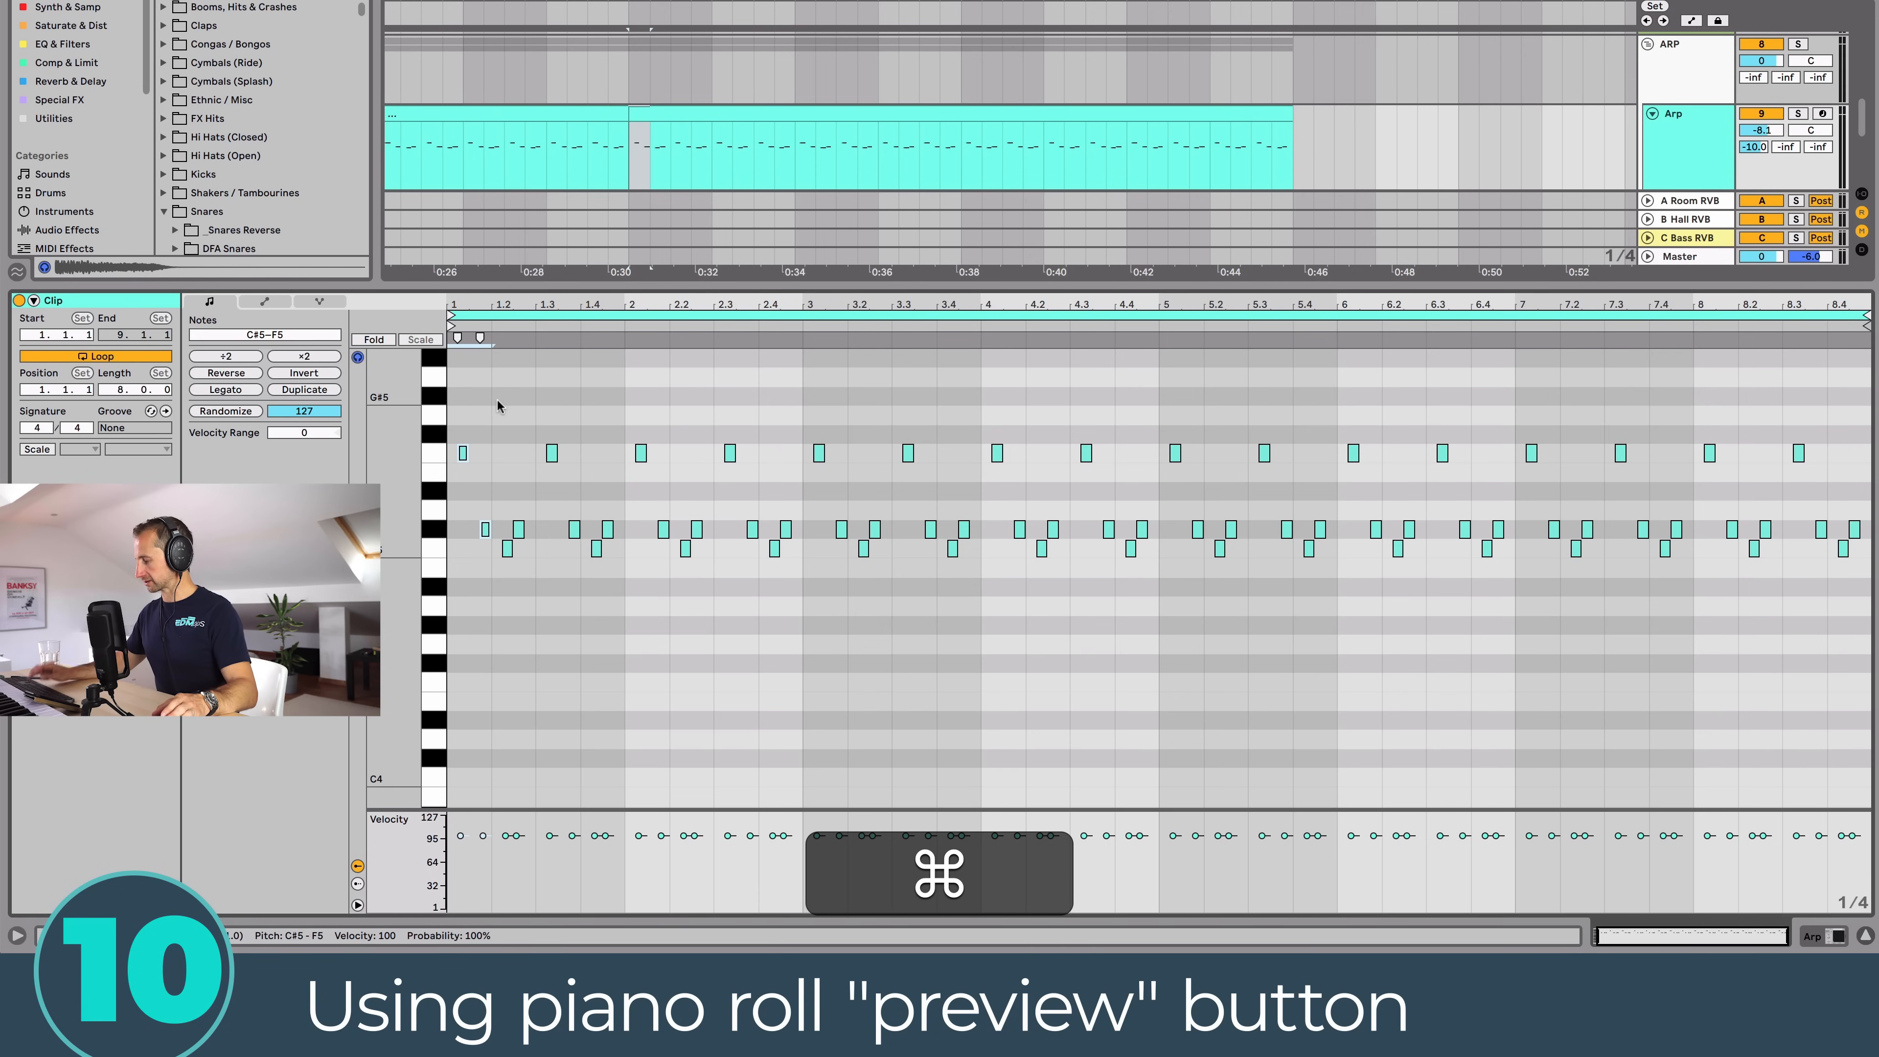
key("super+k")
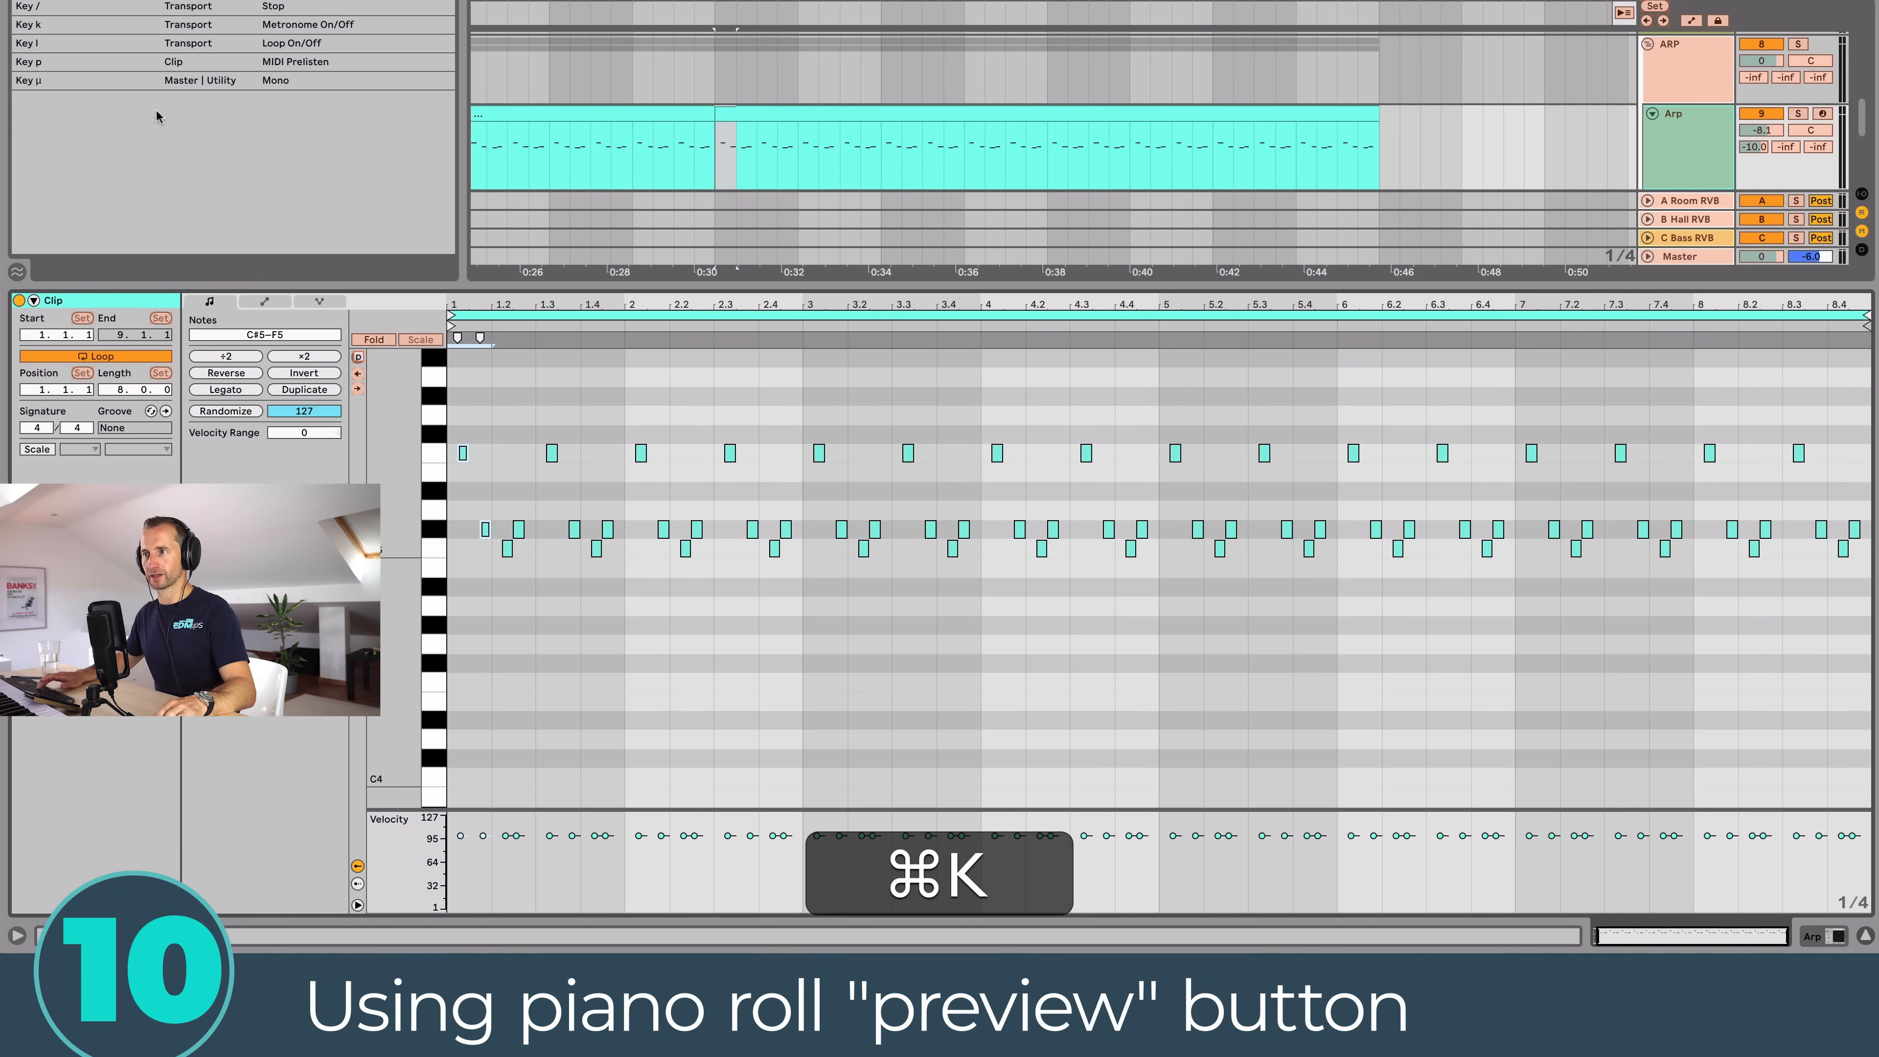
left_click(358, 358)
key("p")
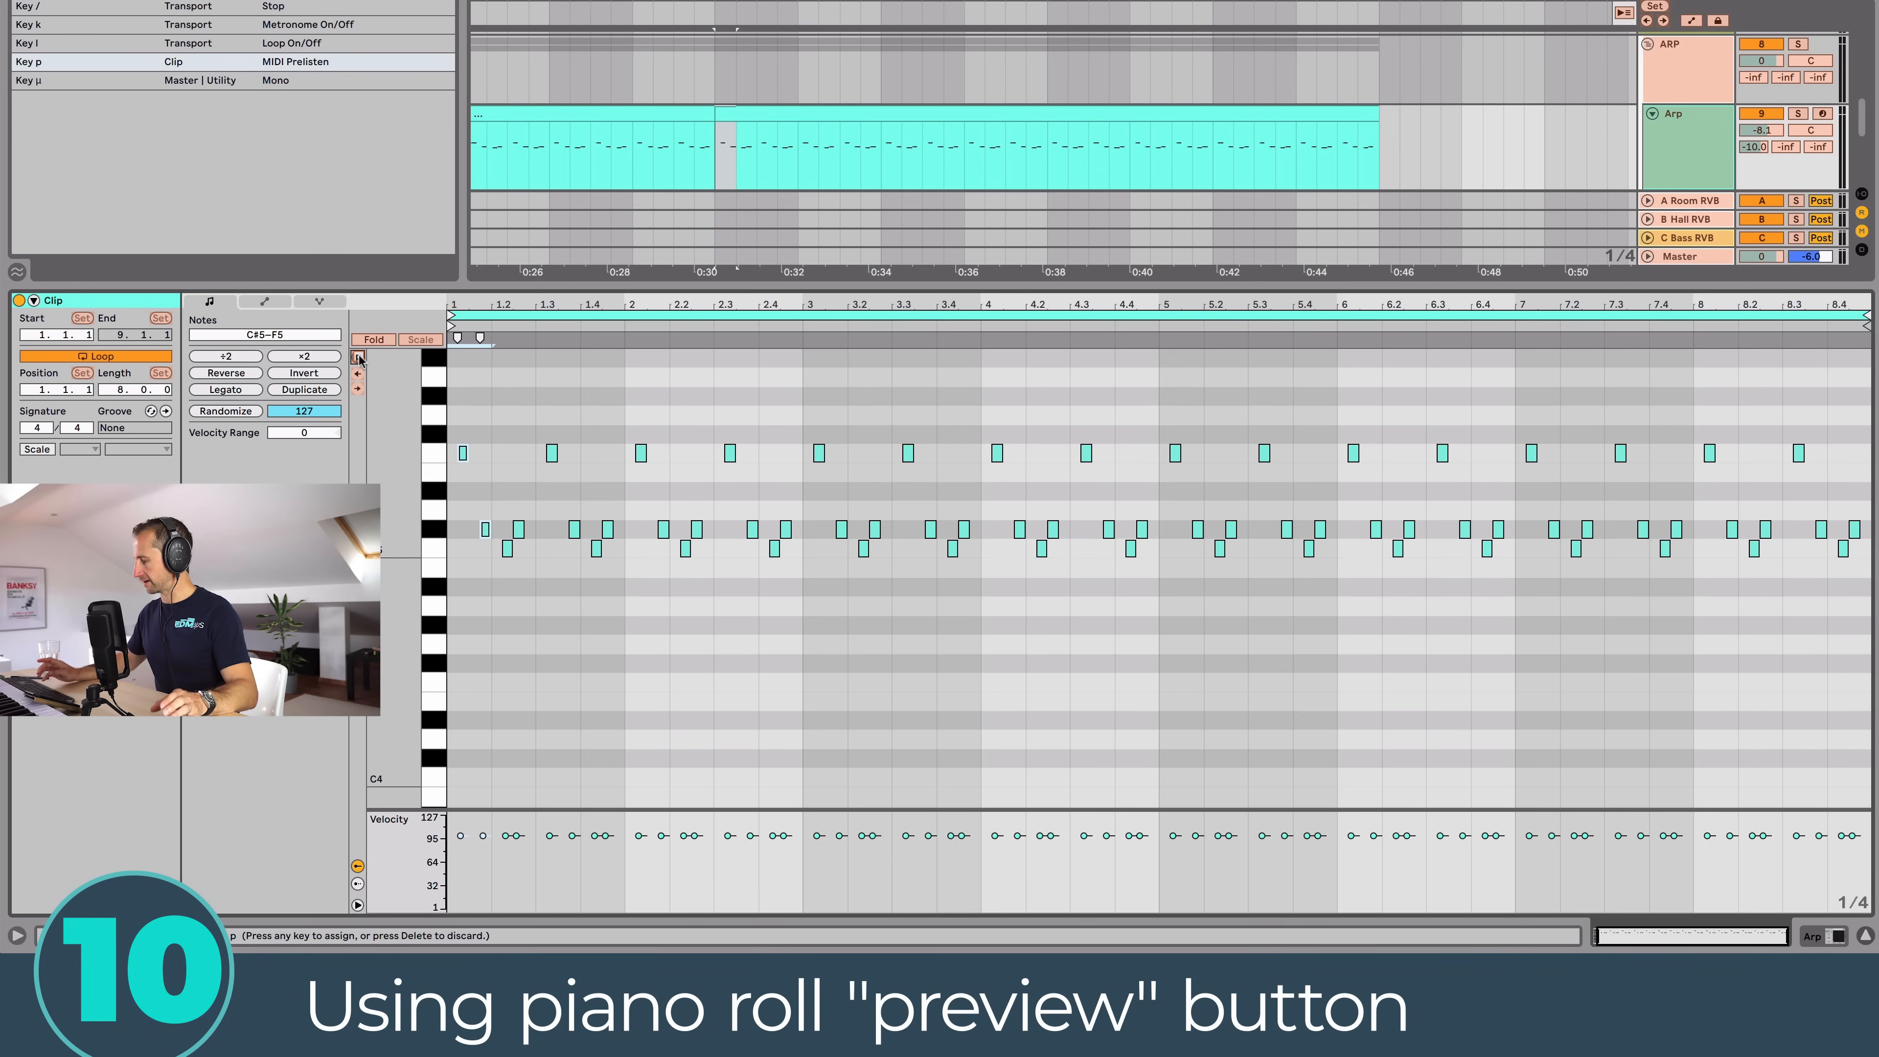
key("super+k")
key("super+p")
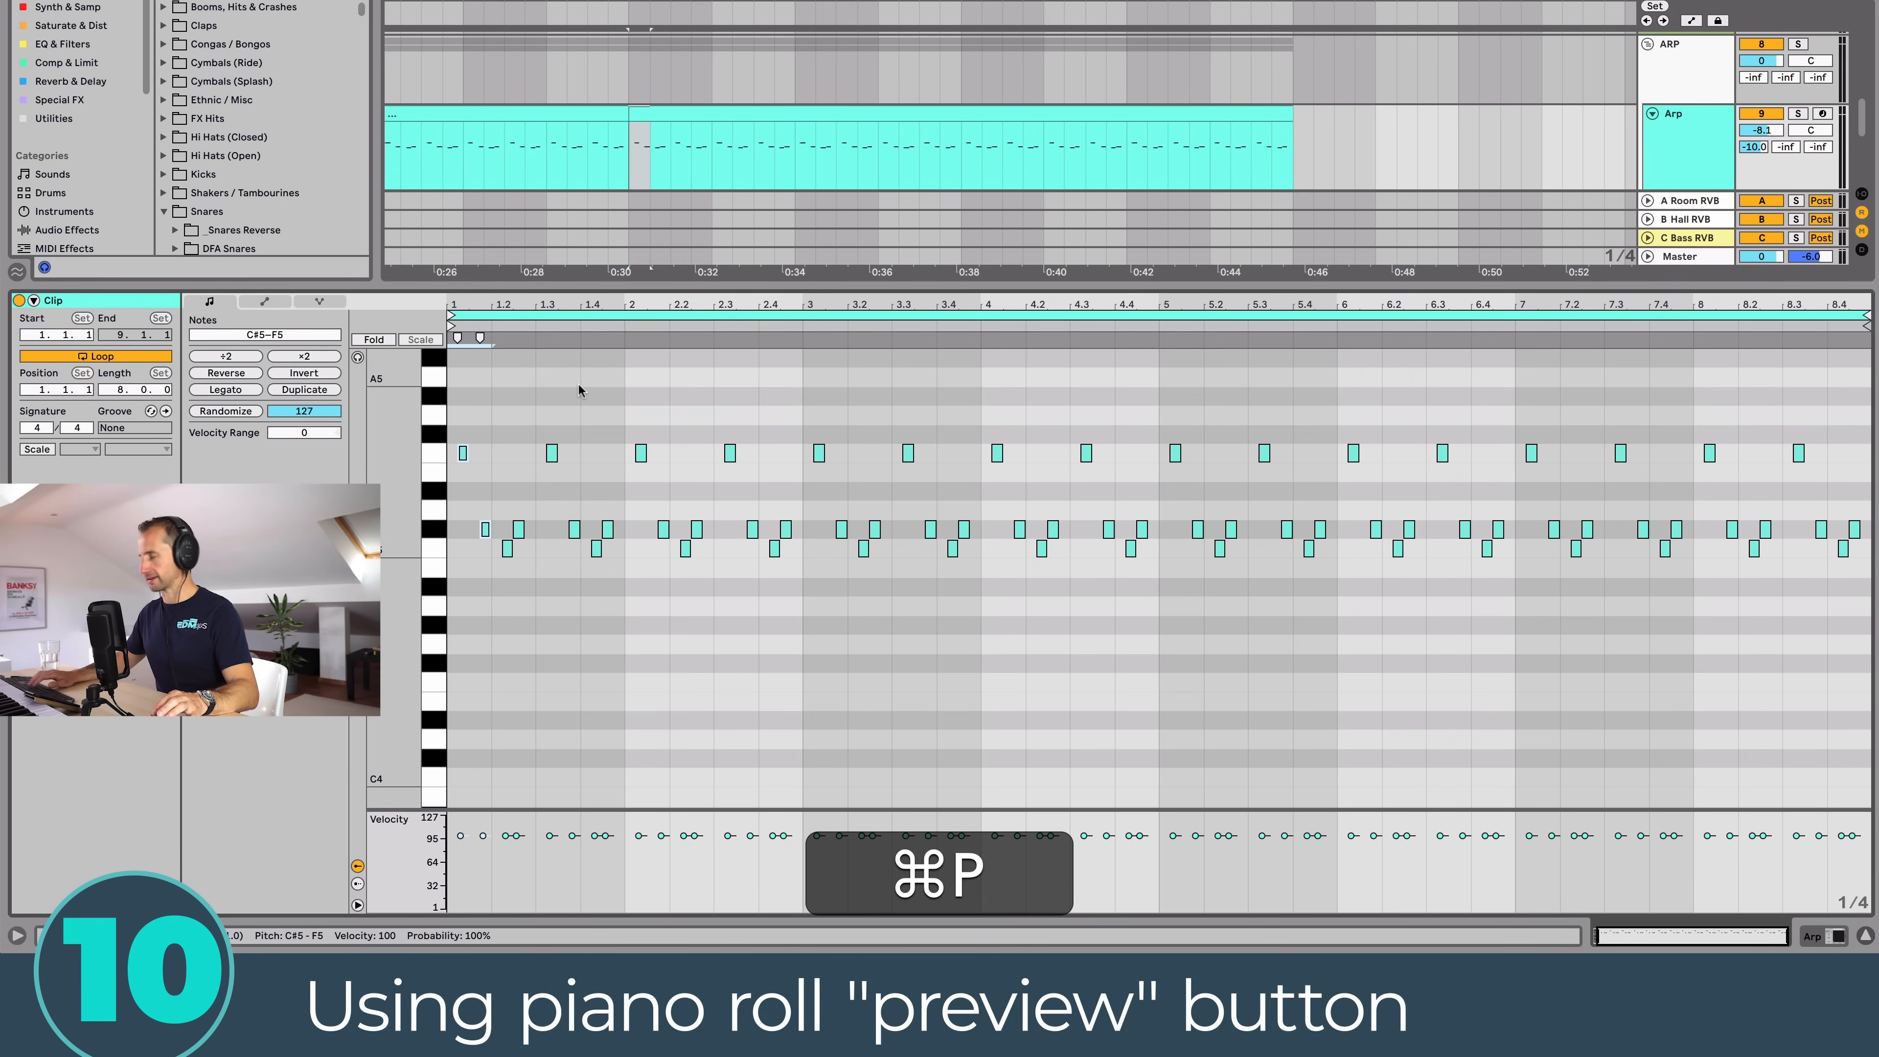
key("p")
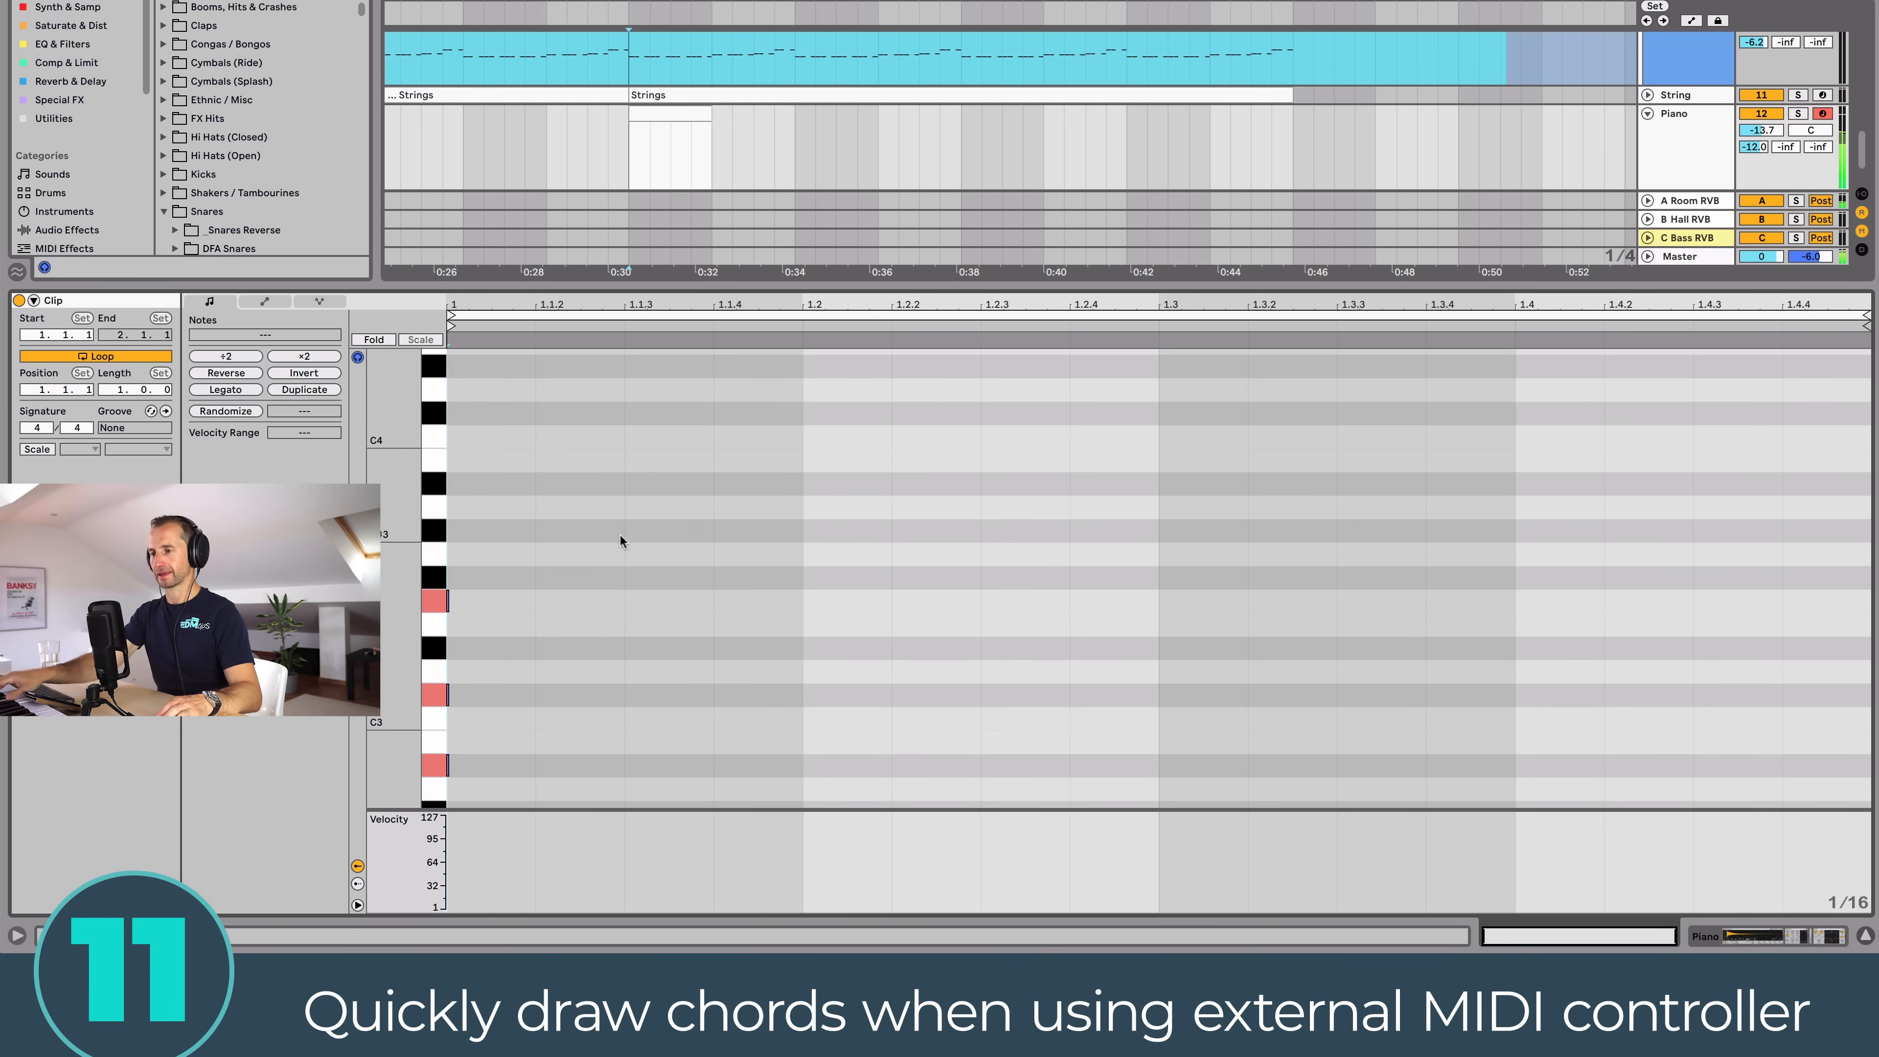
Step: Insert the chord A#2, C#3 and F3 held on the MIDI controller at the Piano clip's start, one beat long
scroll(575, 537, "down", 3)
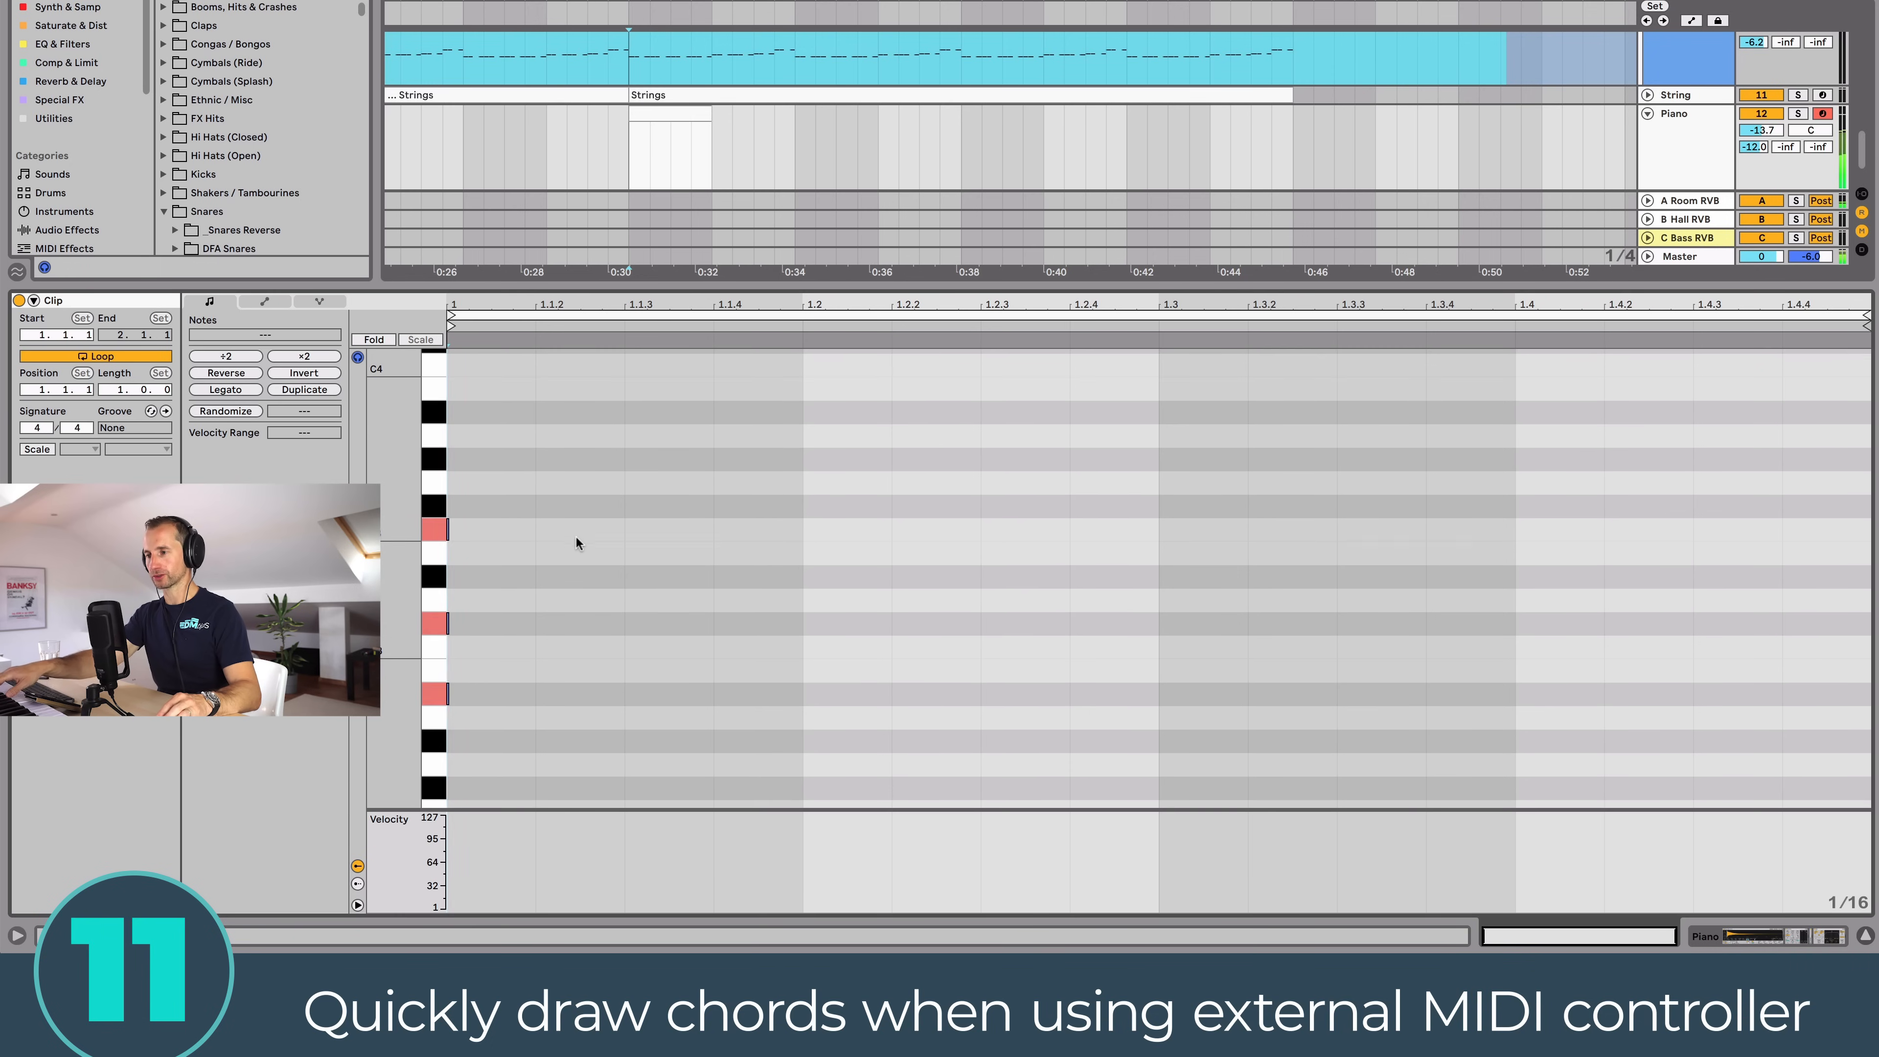
scroll(575, 538, "down", 1)
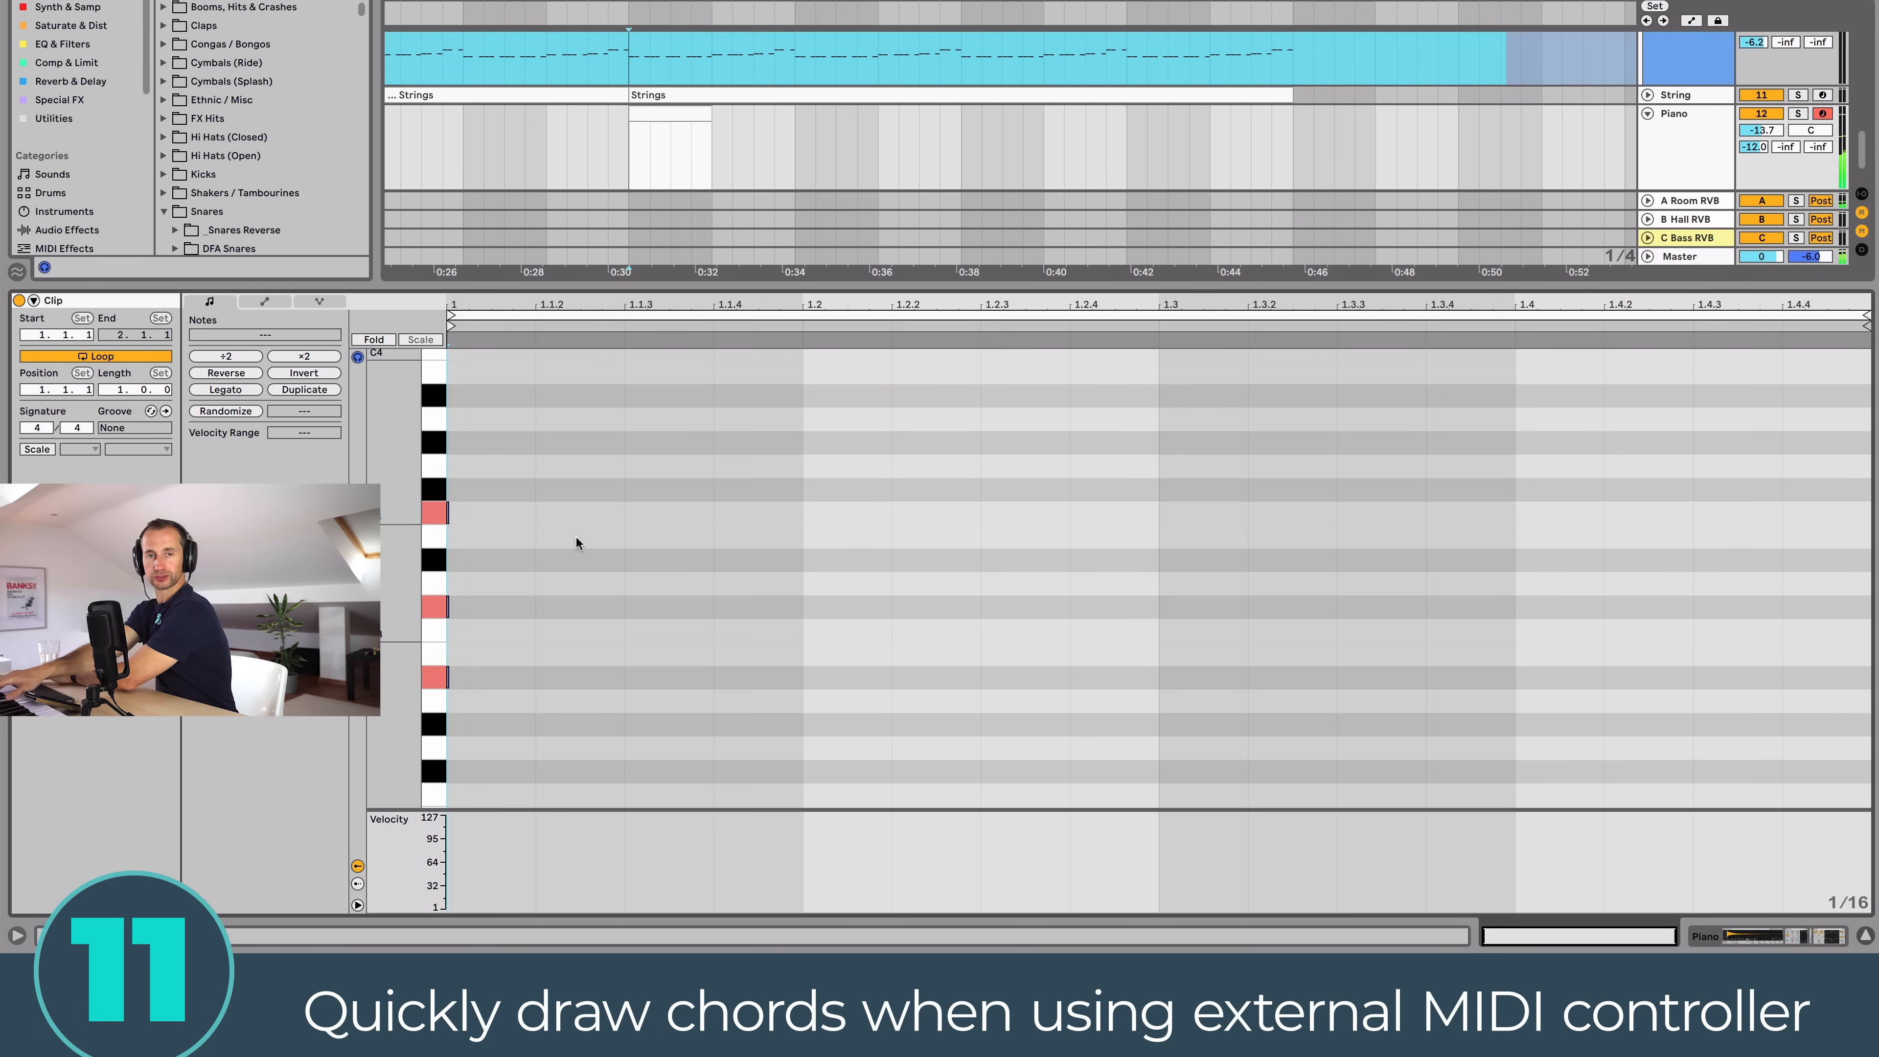
key("Right")
key("Right")
key("Right")
key("Right")
key("Right")
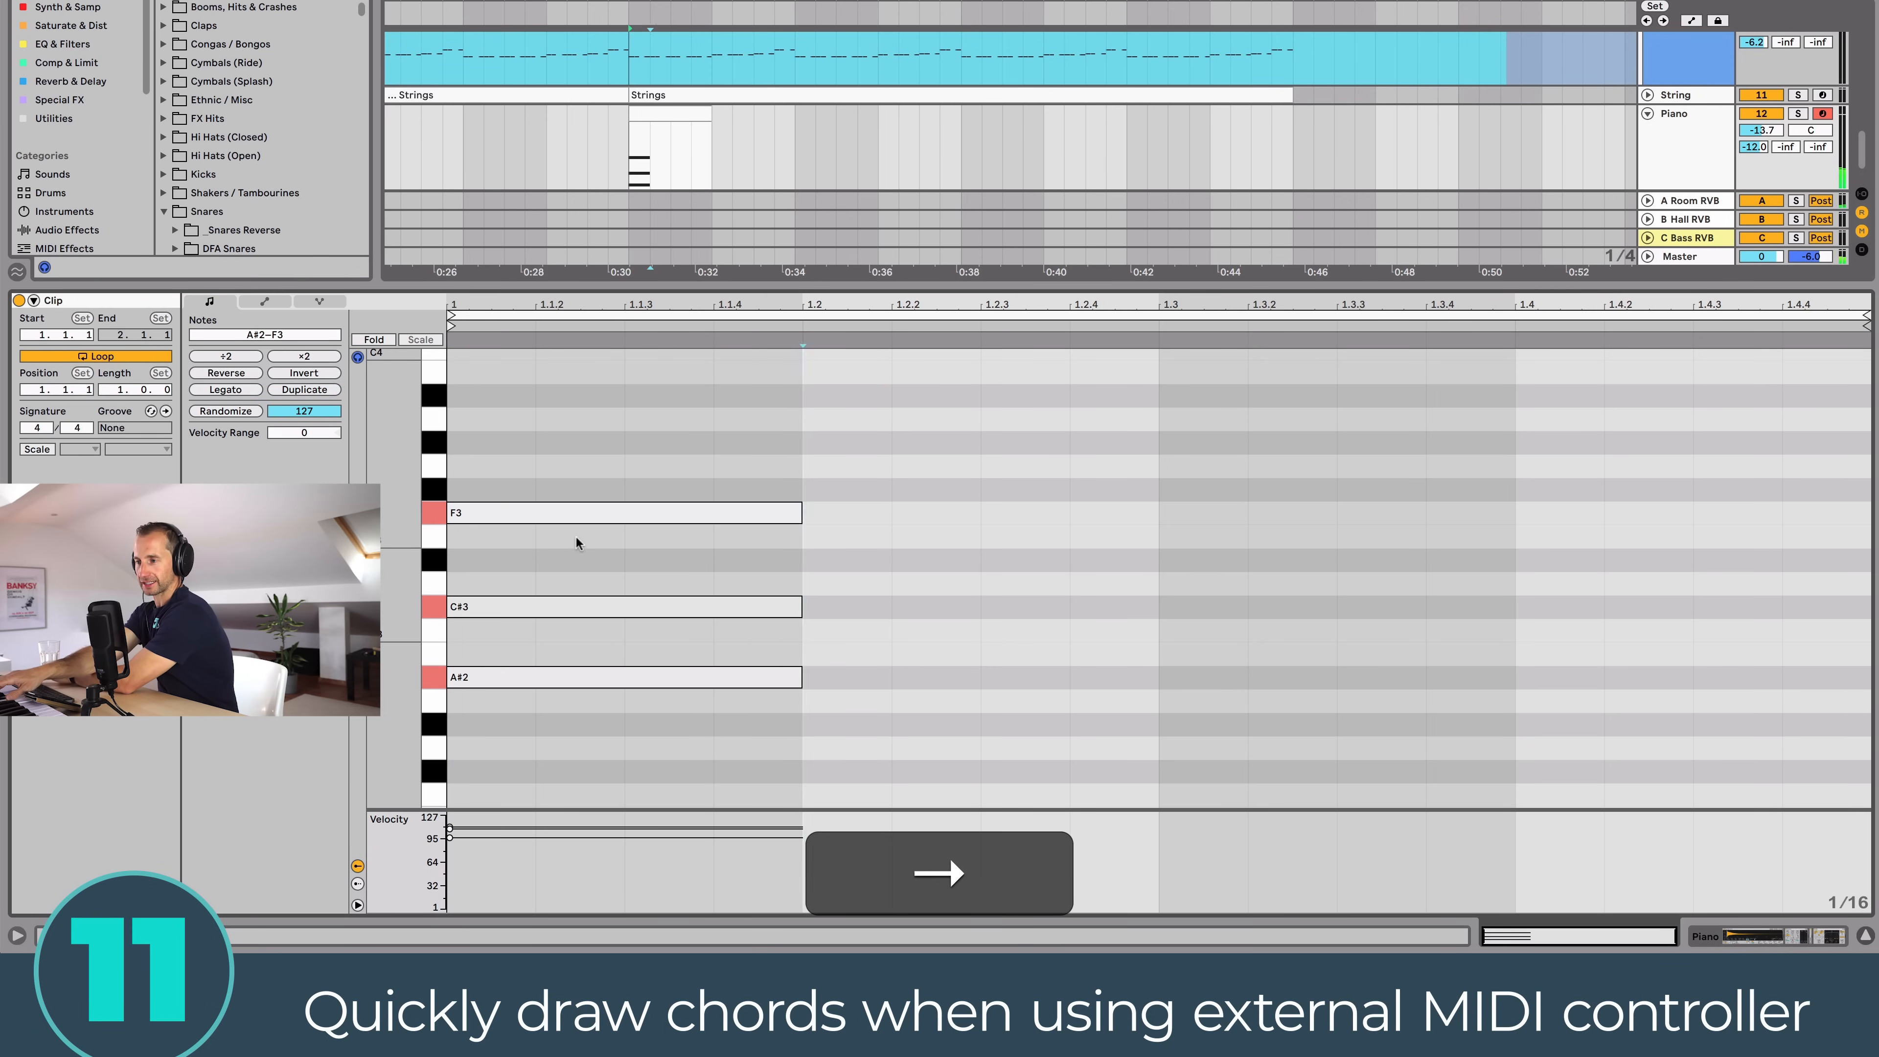
Step: Try shortening the held chord, and lengthen it to position 1.2.4
key("Left")
key("Left")
key("Left")
key("Left")
key("Right")
key("Right")
key("Right")
key("Right")
key("Right")
key("Right")
key("Right")
key("Right")
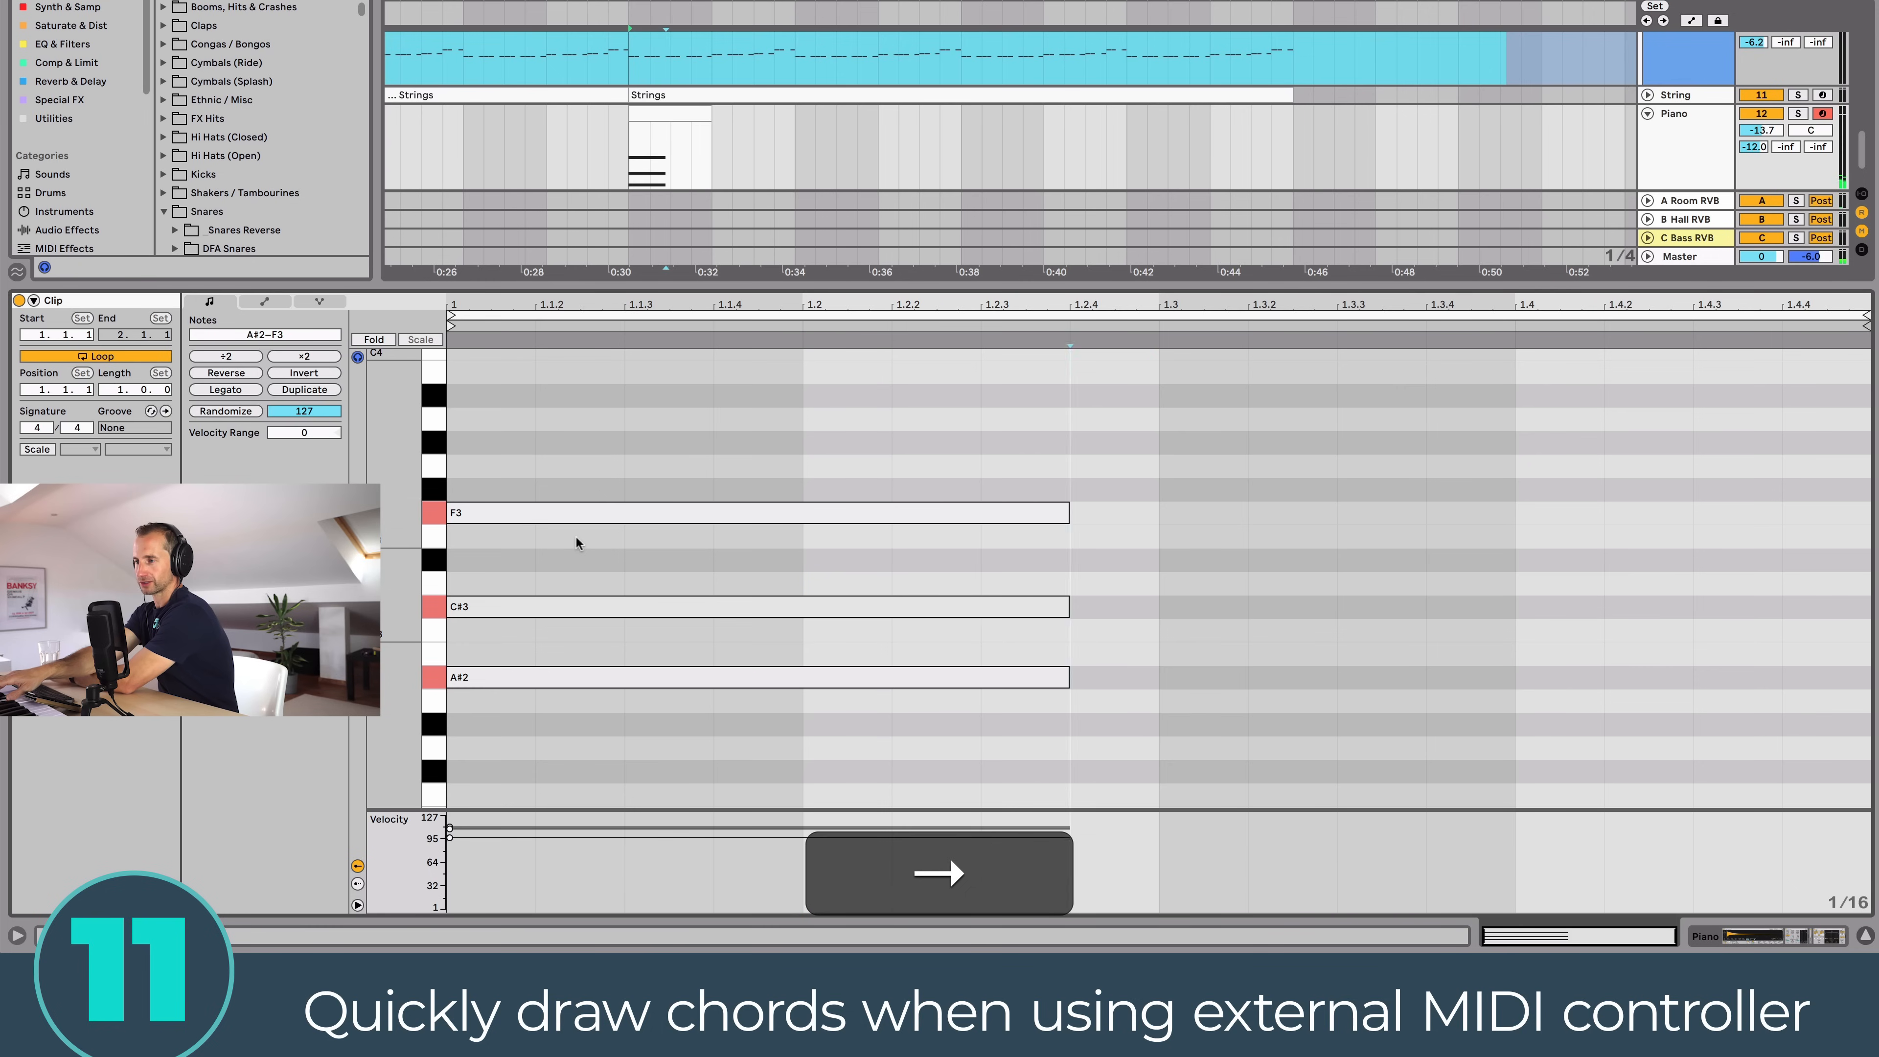
Step: Shorten the held chord to half a beat, and extend it to one full beat ending at 1.2
key("Left")
key("Left")
key("Left")
key("Left")
key("Left")
key("Left")
key("Left")
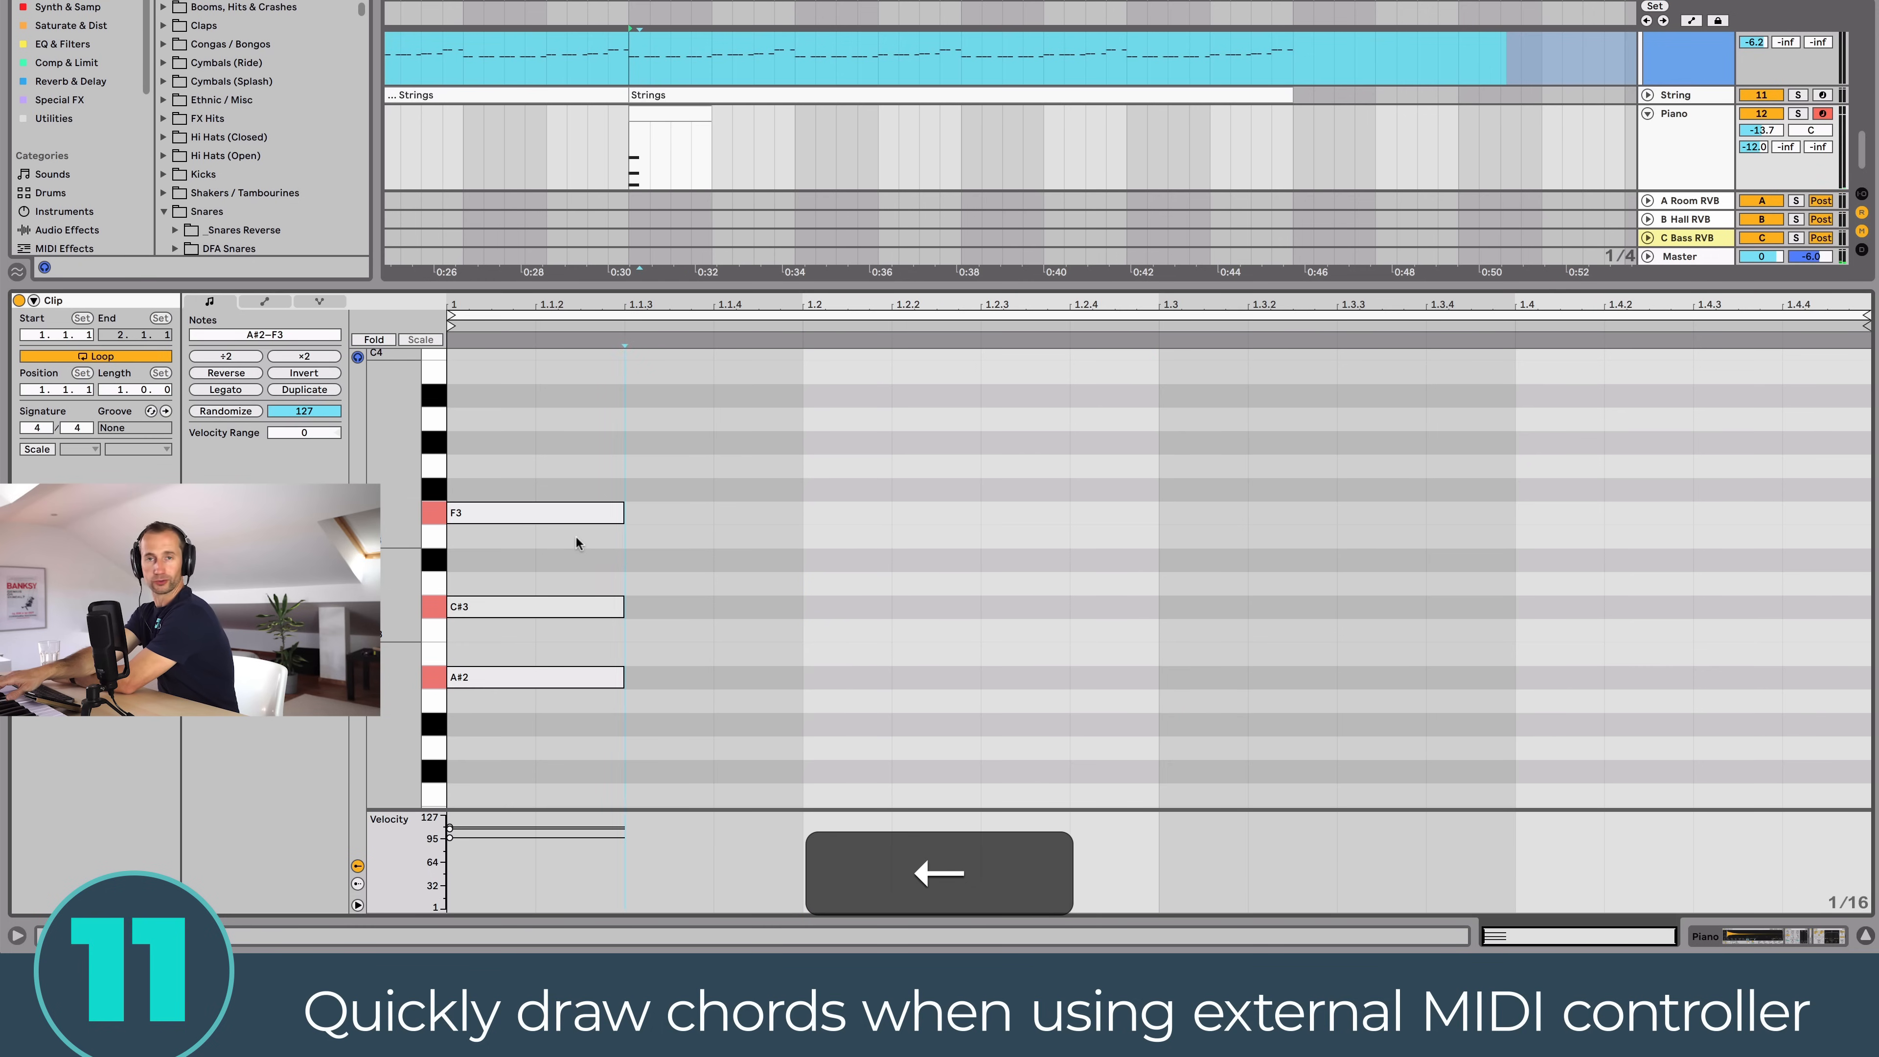
key("Right")
key("Right")
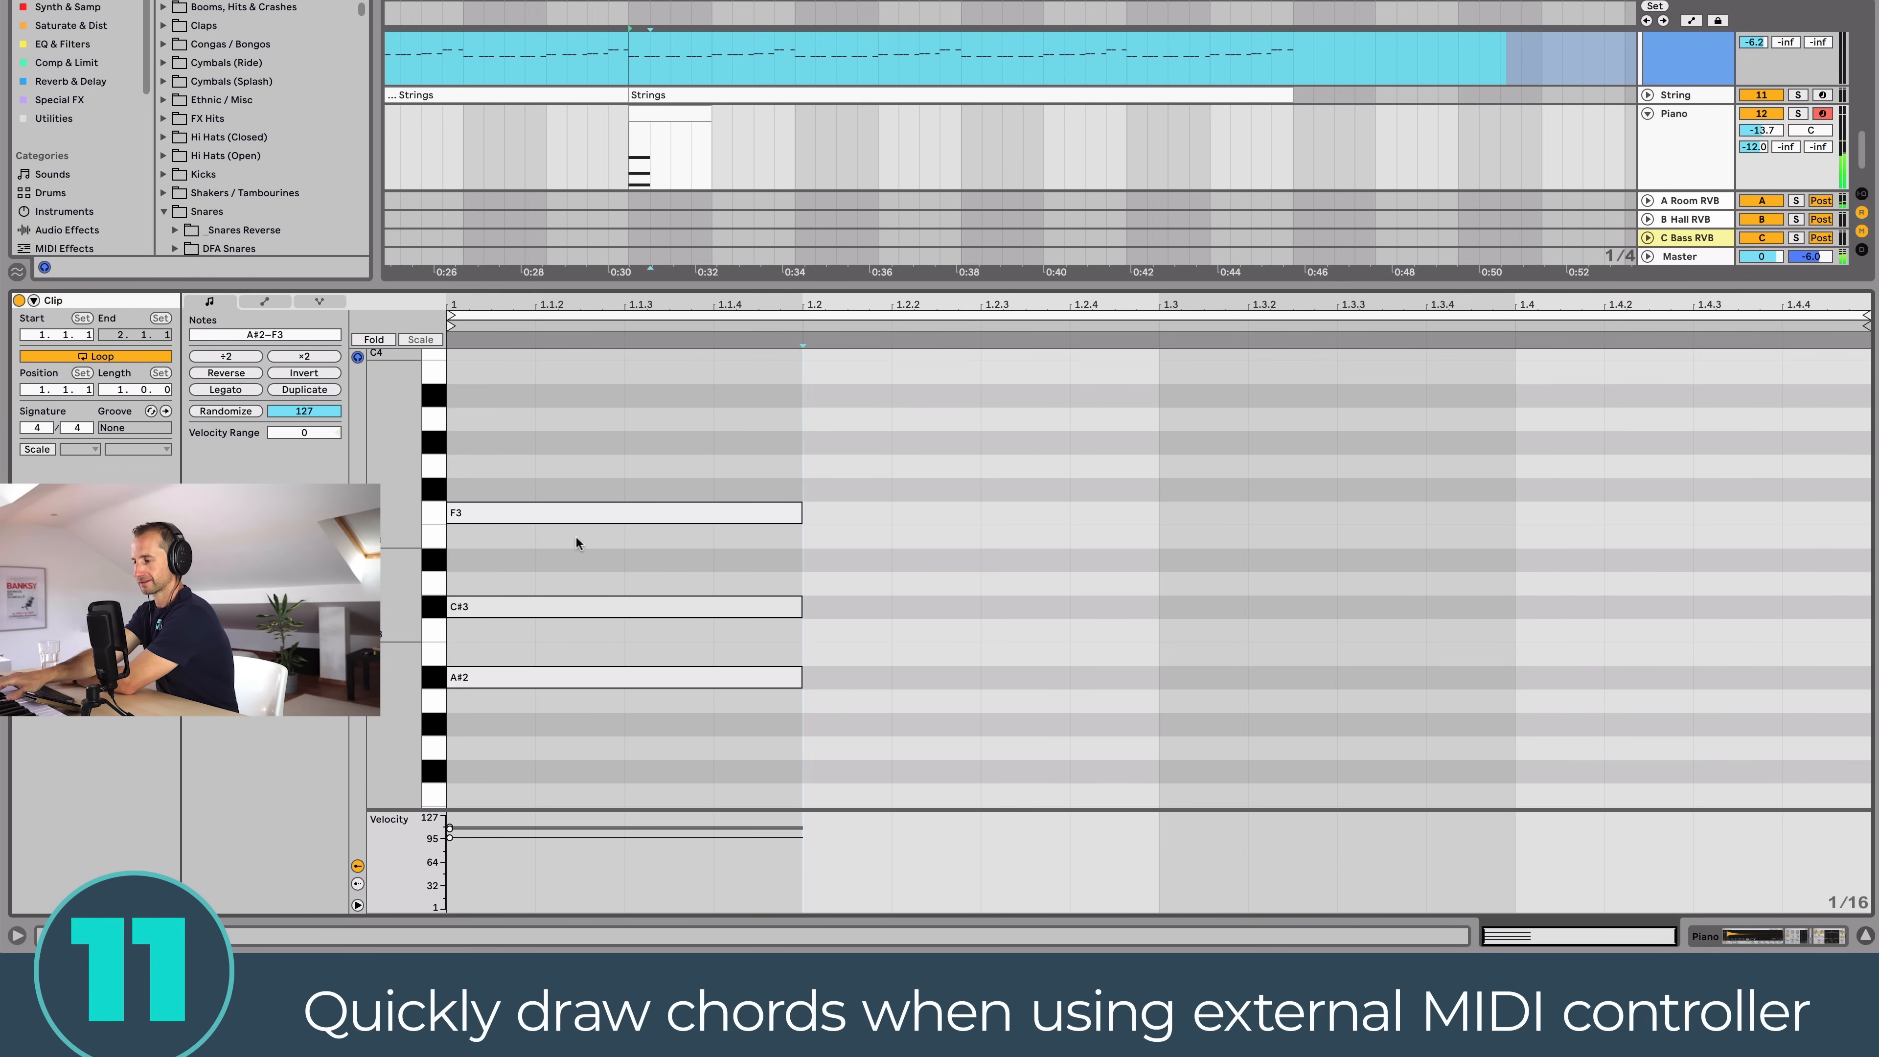
Step: Insert the held chord A#2, C#3 and F#3 at 1.2 and the held chord A#2, C#3 and F3 at 1.3, each one beat long
key("Right")
key("Right")
key("Right")
key("Right")
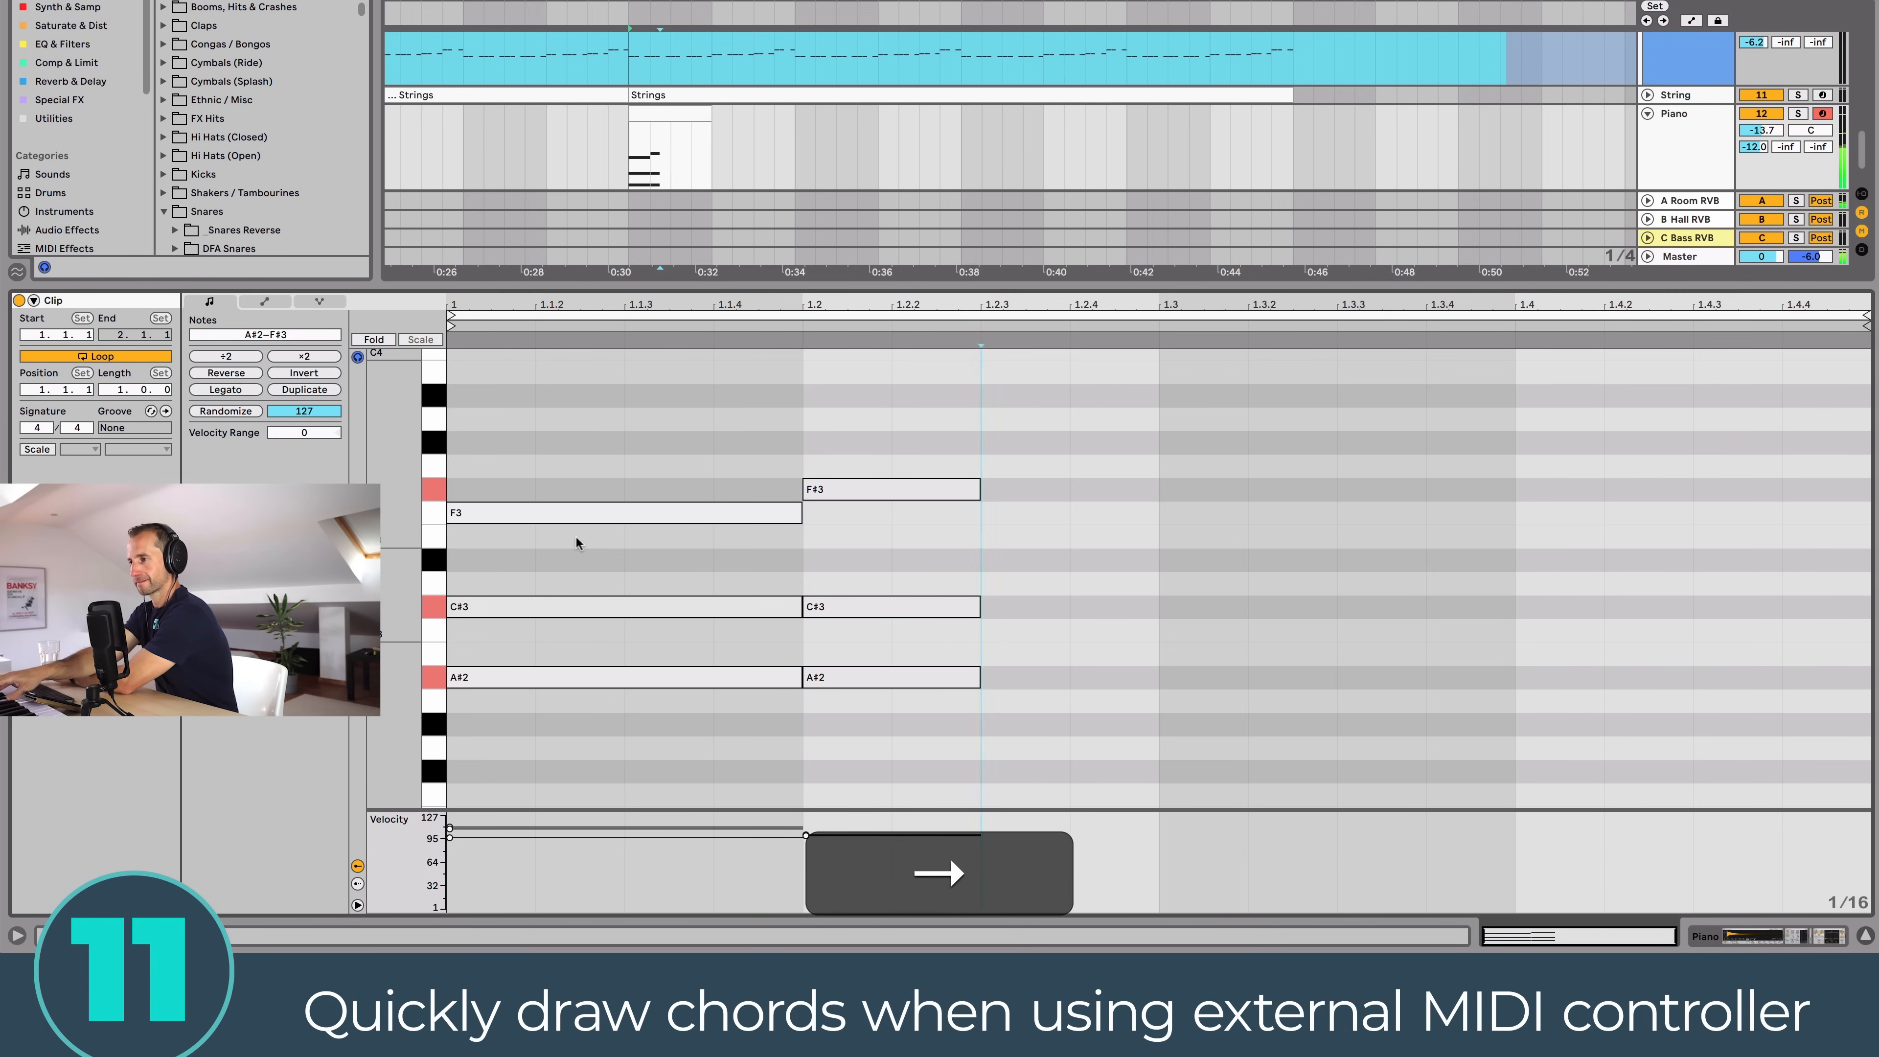
key("Right")
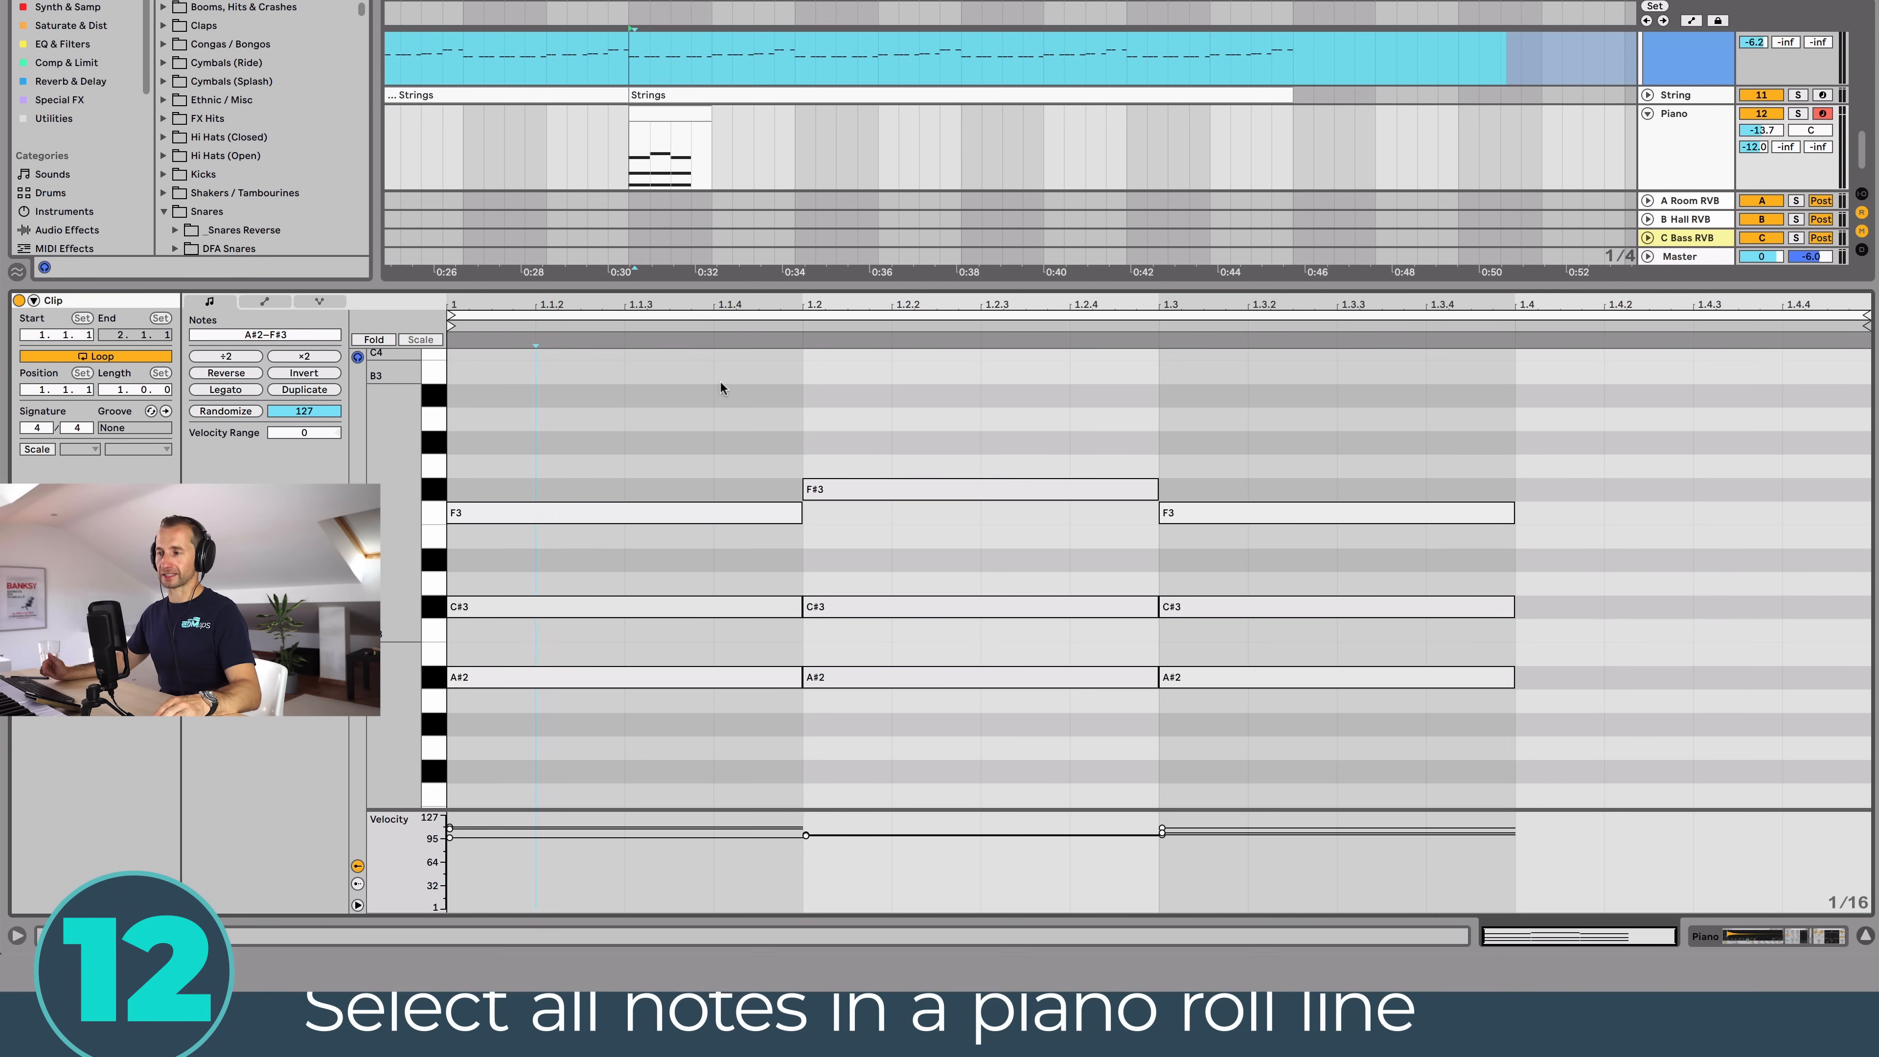
Step: Select the highest note of each of the three chords, one after another
left_click_drag(724, 431, 734, 566)
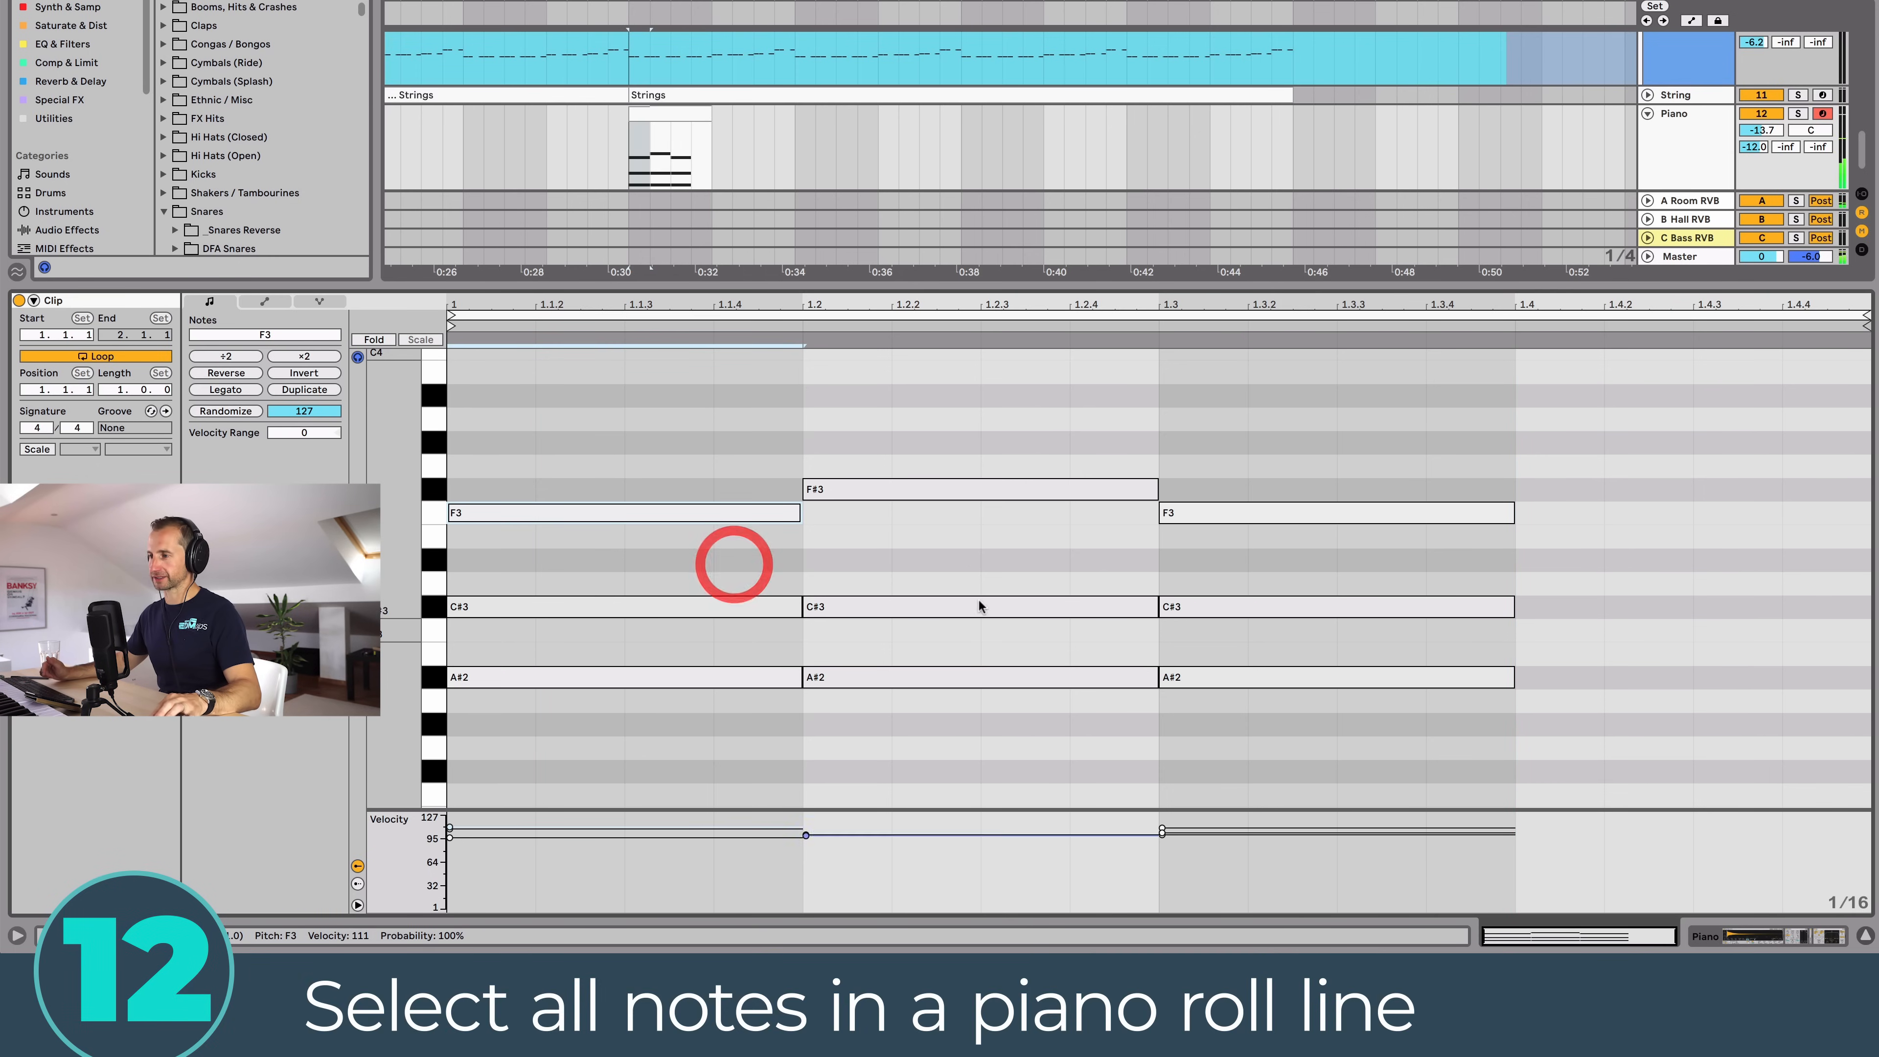
left_click_drag(974, 555, 1043, 435)
left_click_drag(1220, 446, 1270, 546)
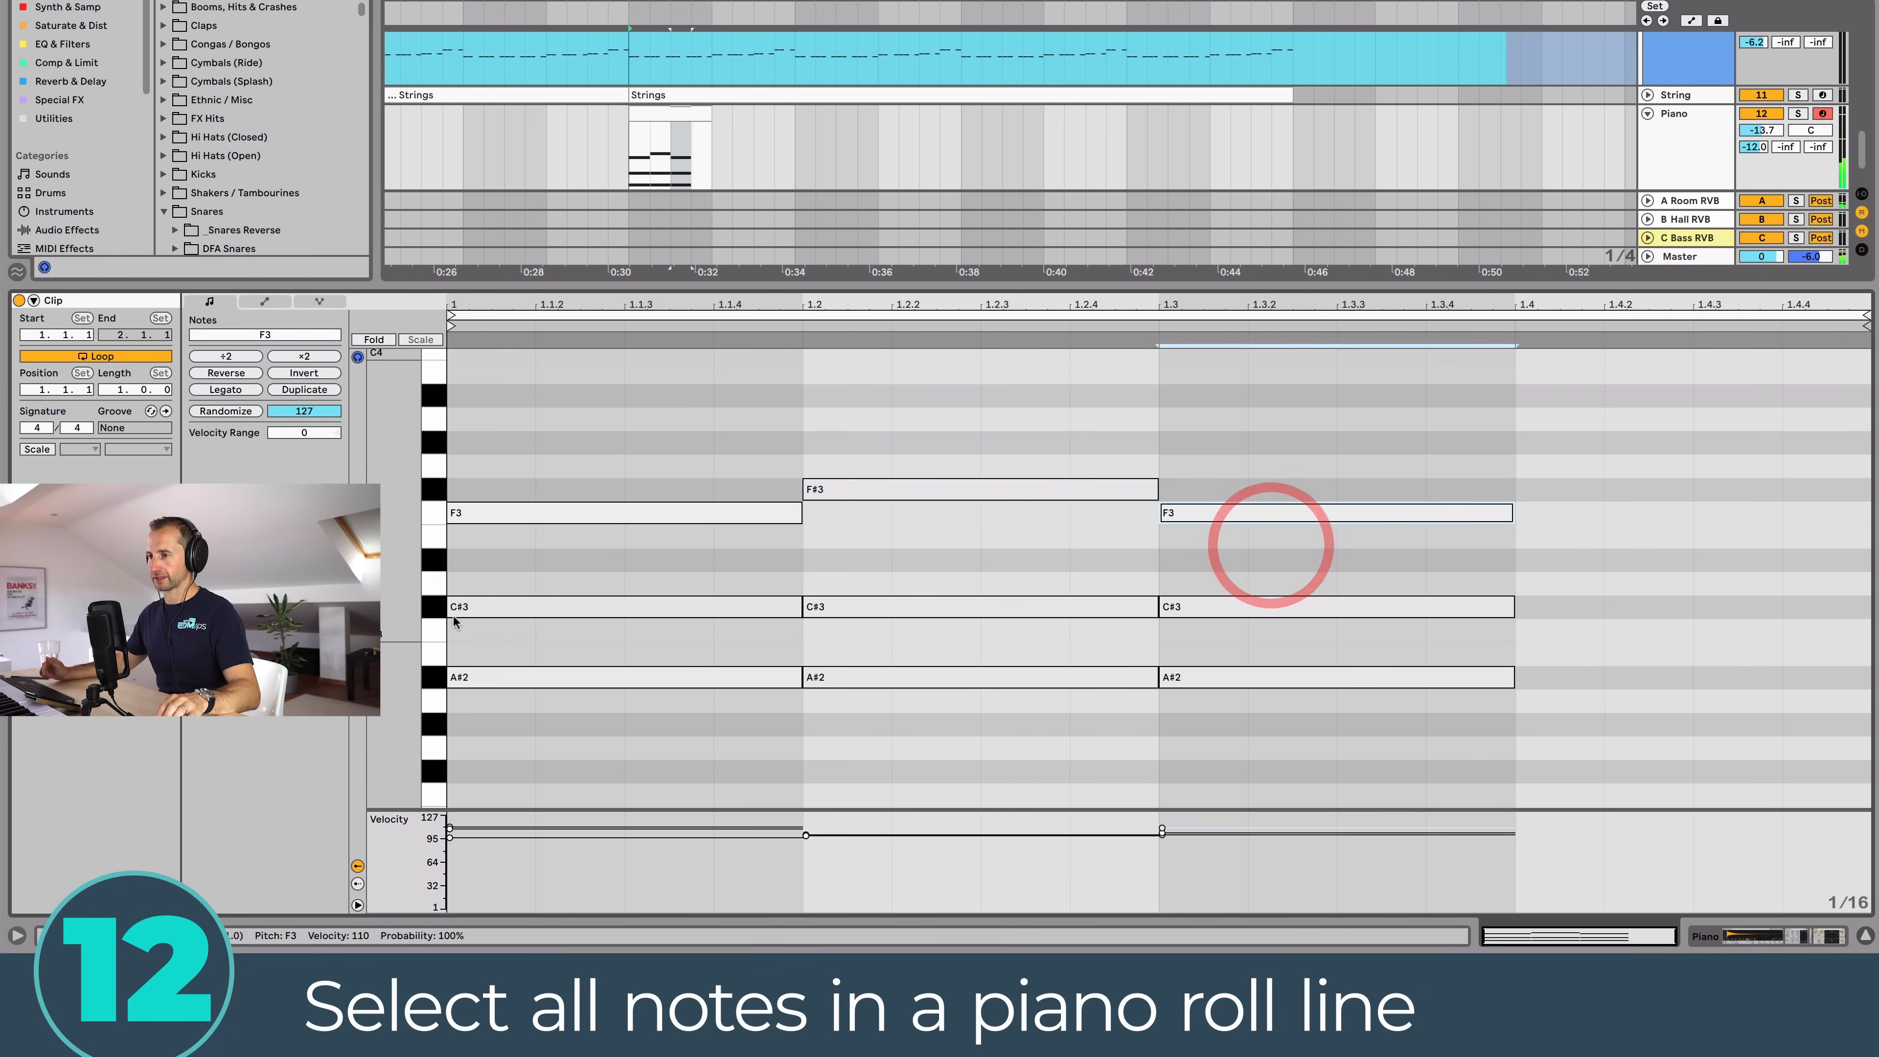
Step: Select every C#3 note in the Piano clip together, and try transposing them up a semitone and back down
left_click(435, 607)
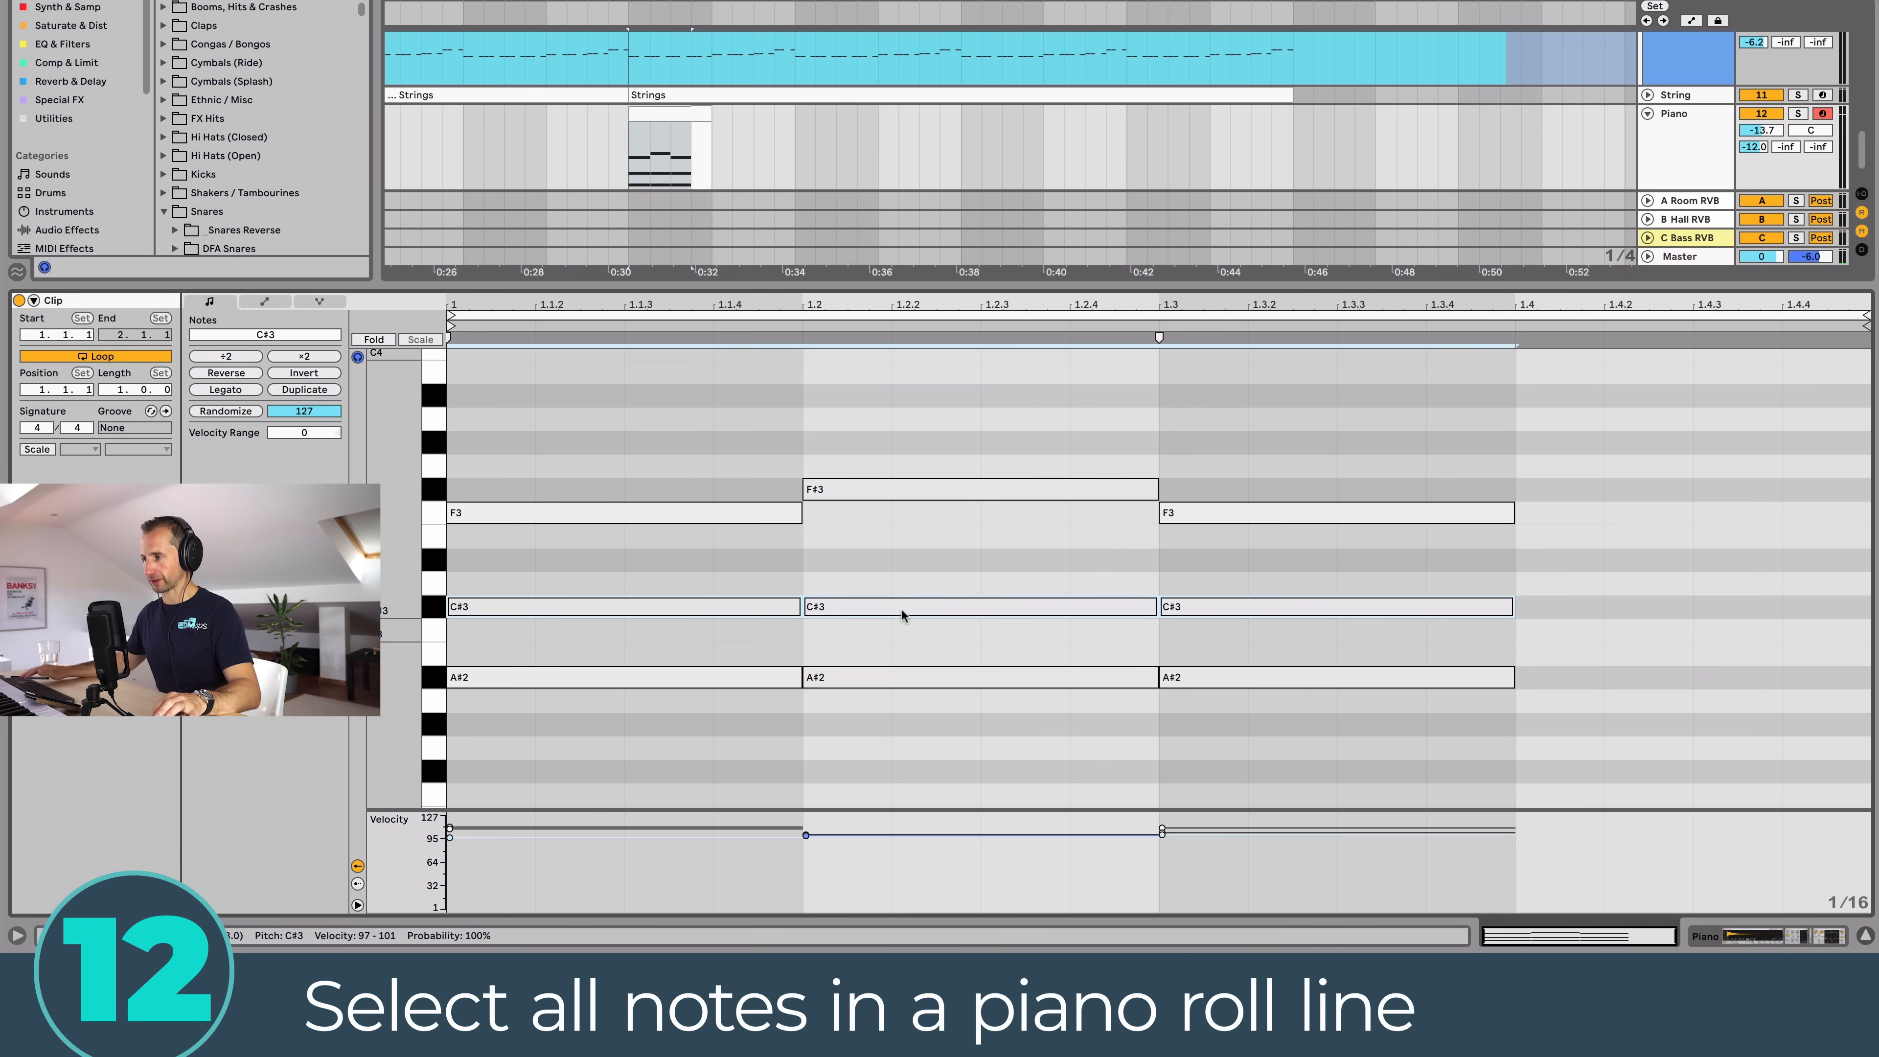
key("Up")
key("Down")
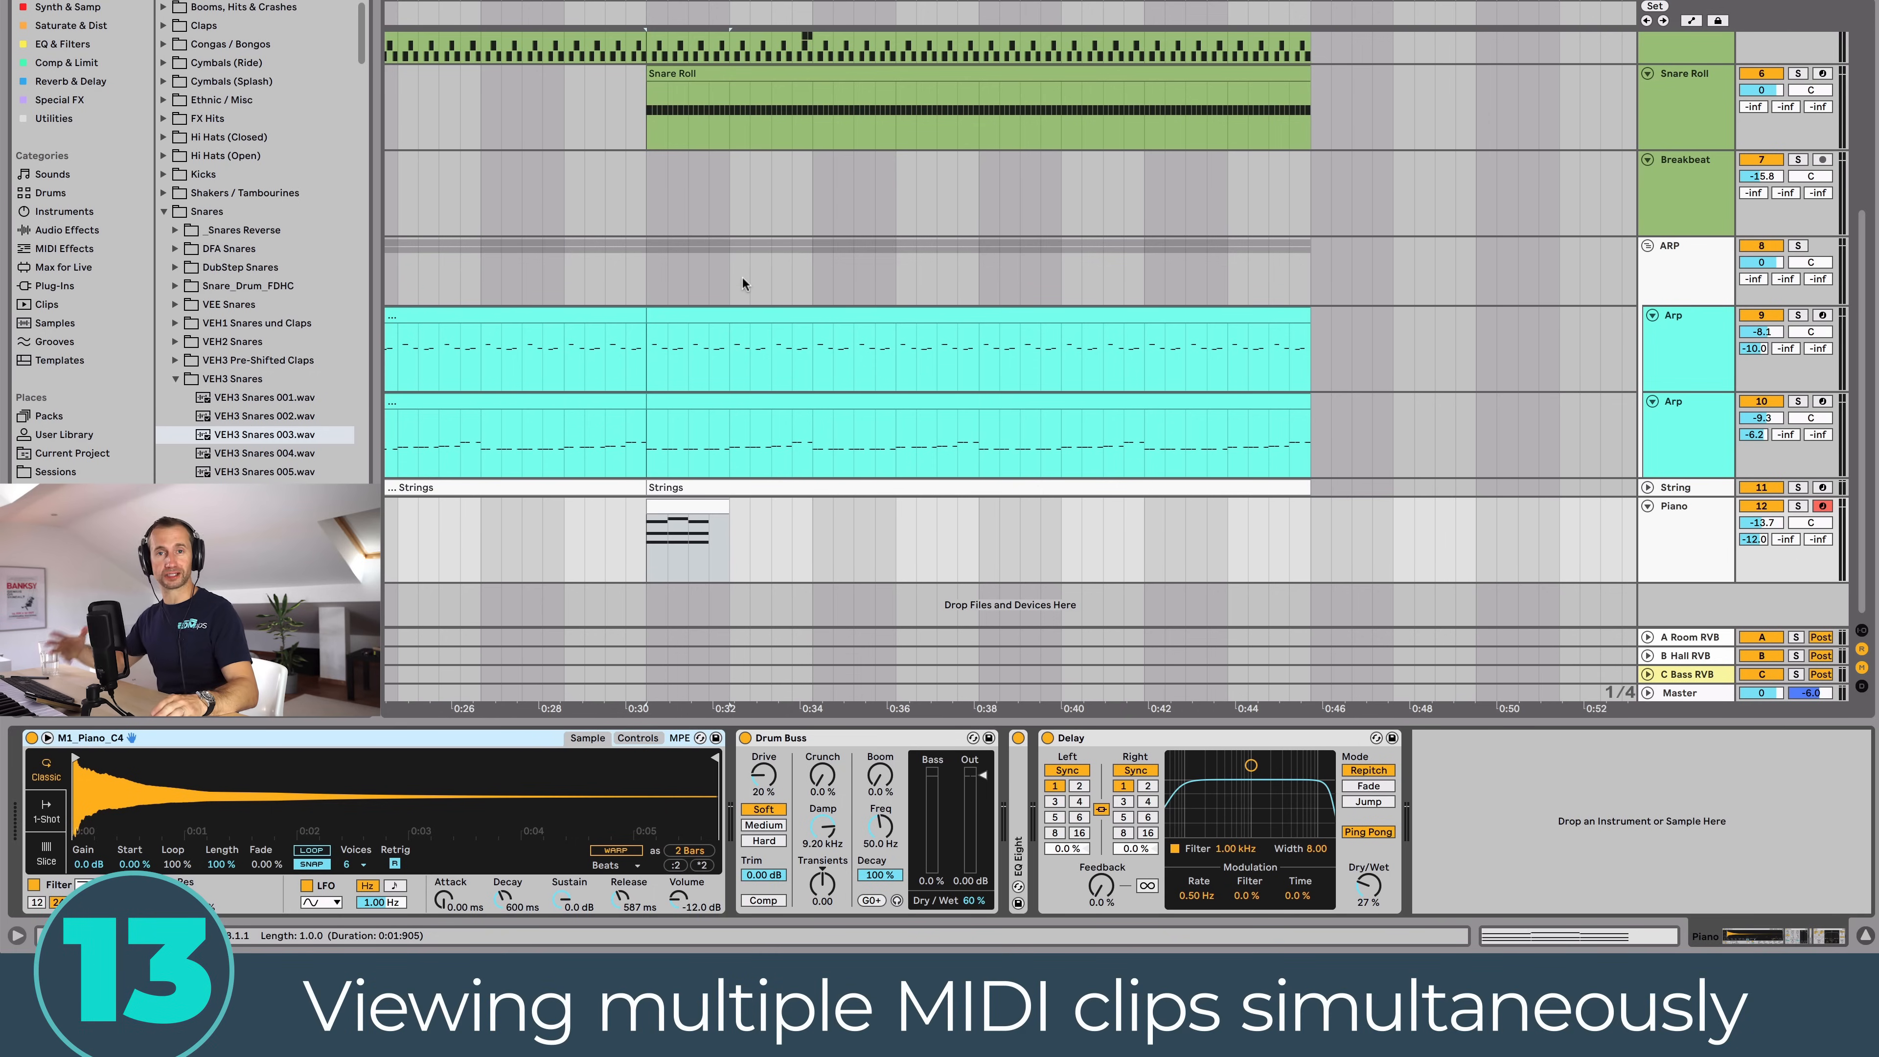
Step: Open the short Piano clip, and add the upper Arp track's clip above it to show both clips' notes in one editor
double_click(690, 497)
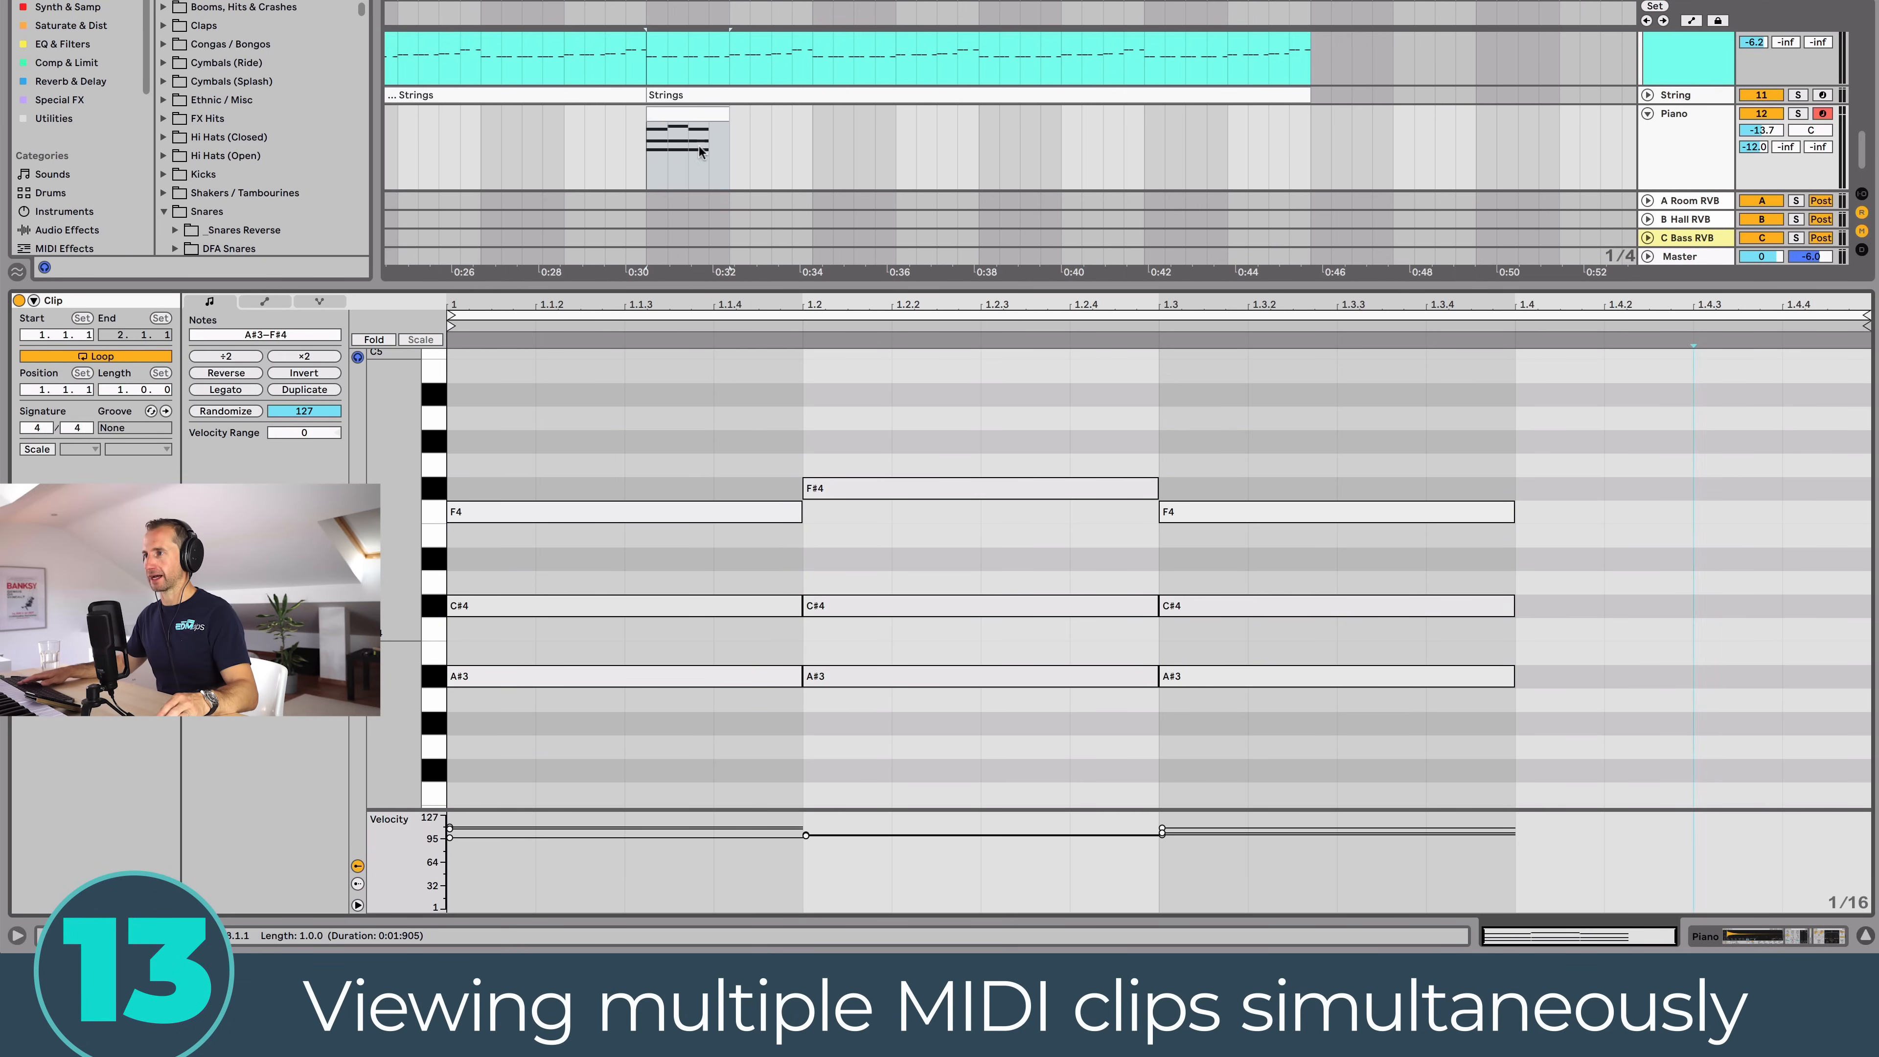
scroll(700, 142, "up", 5)
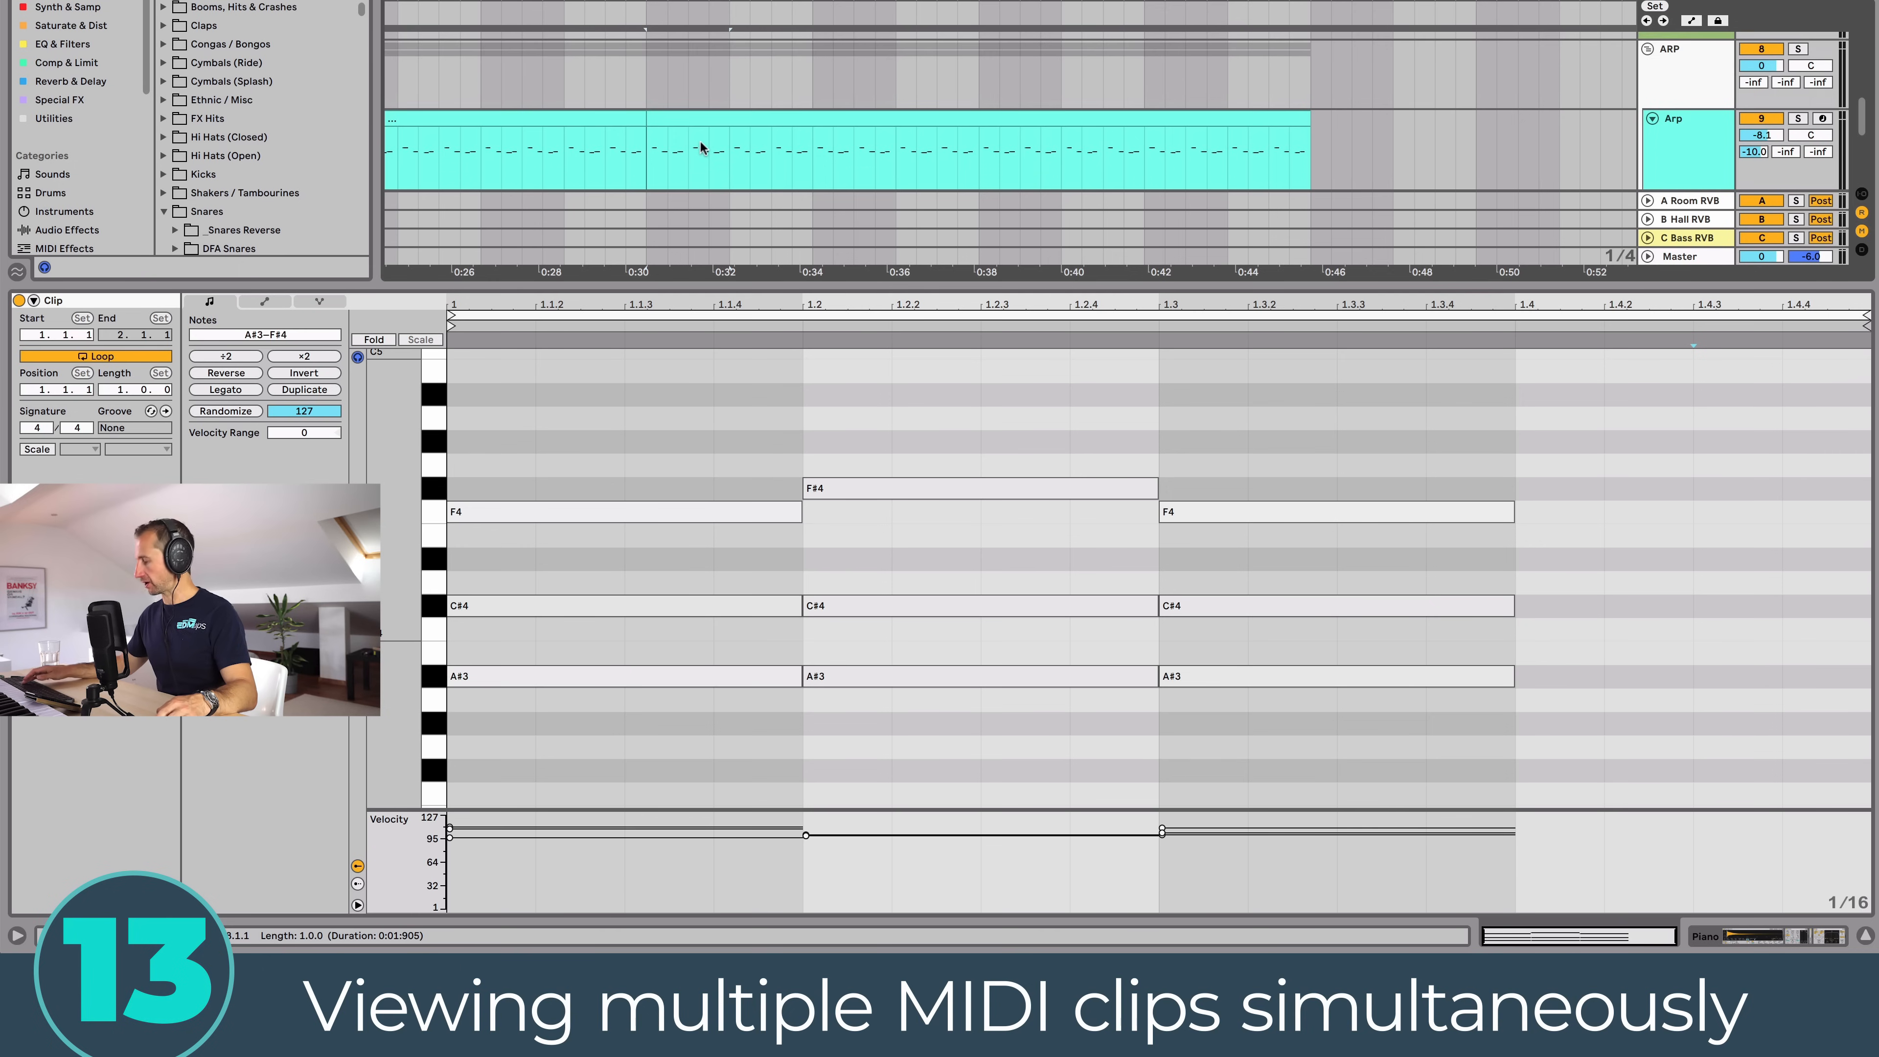
left_click(677, 116, "super")
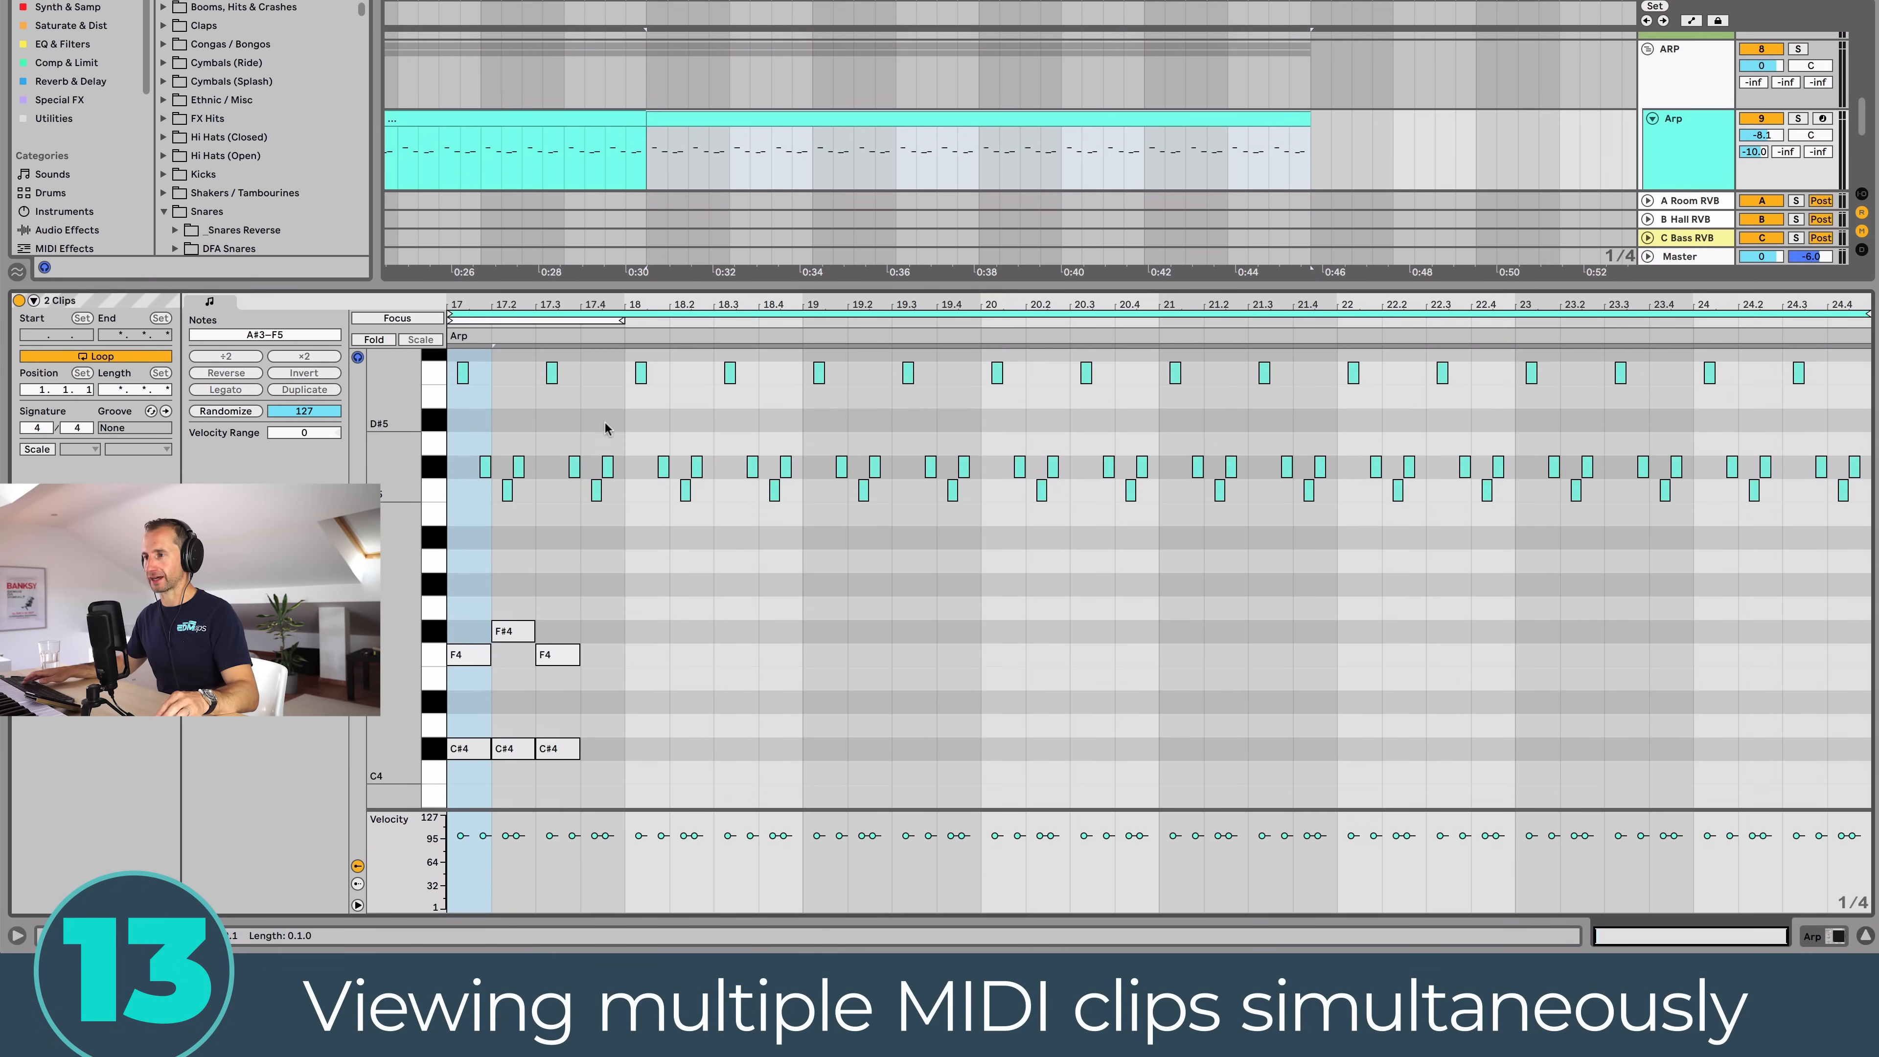
Step: Select the Piano clip's first F4 note, and switch to the Arp clip by selecting its first C#5 note
scroll(605, 426, "up", 3)
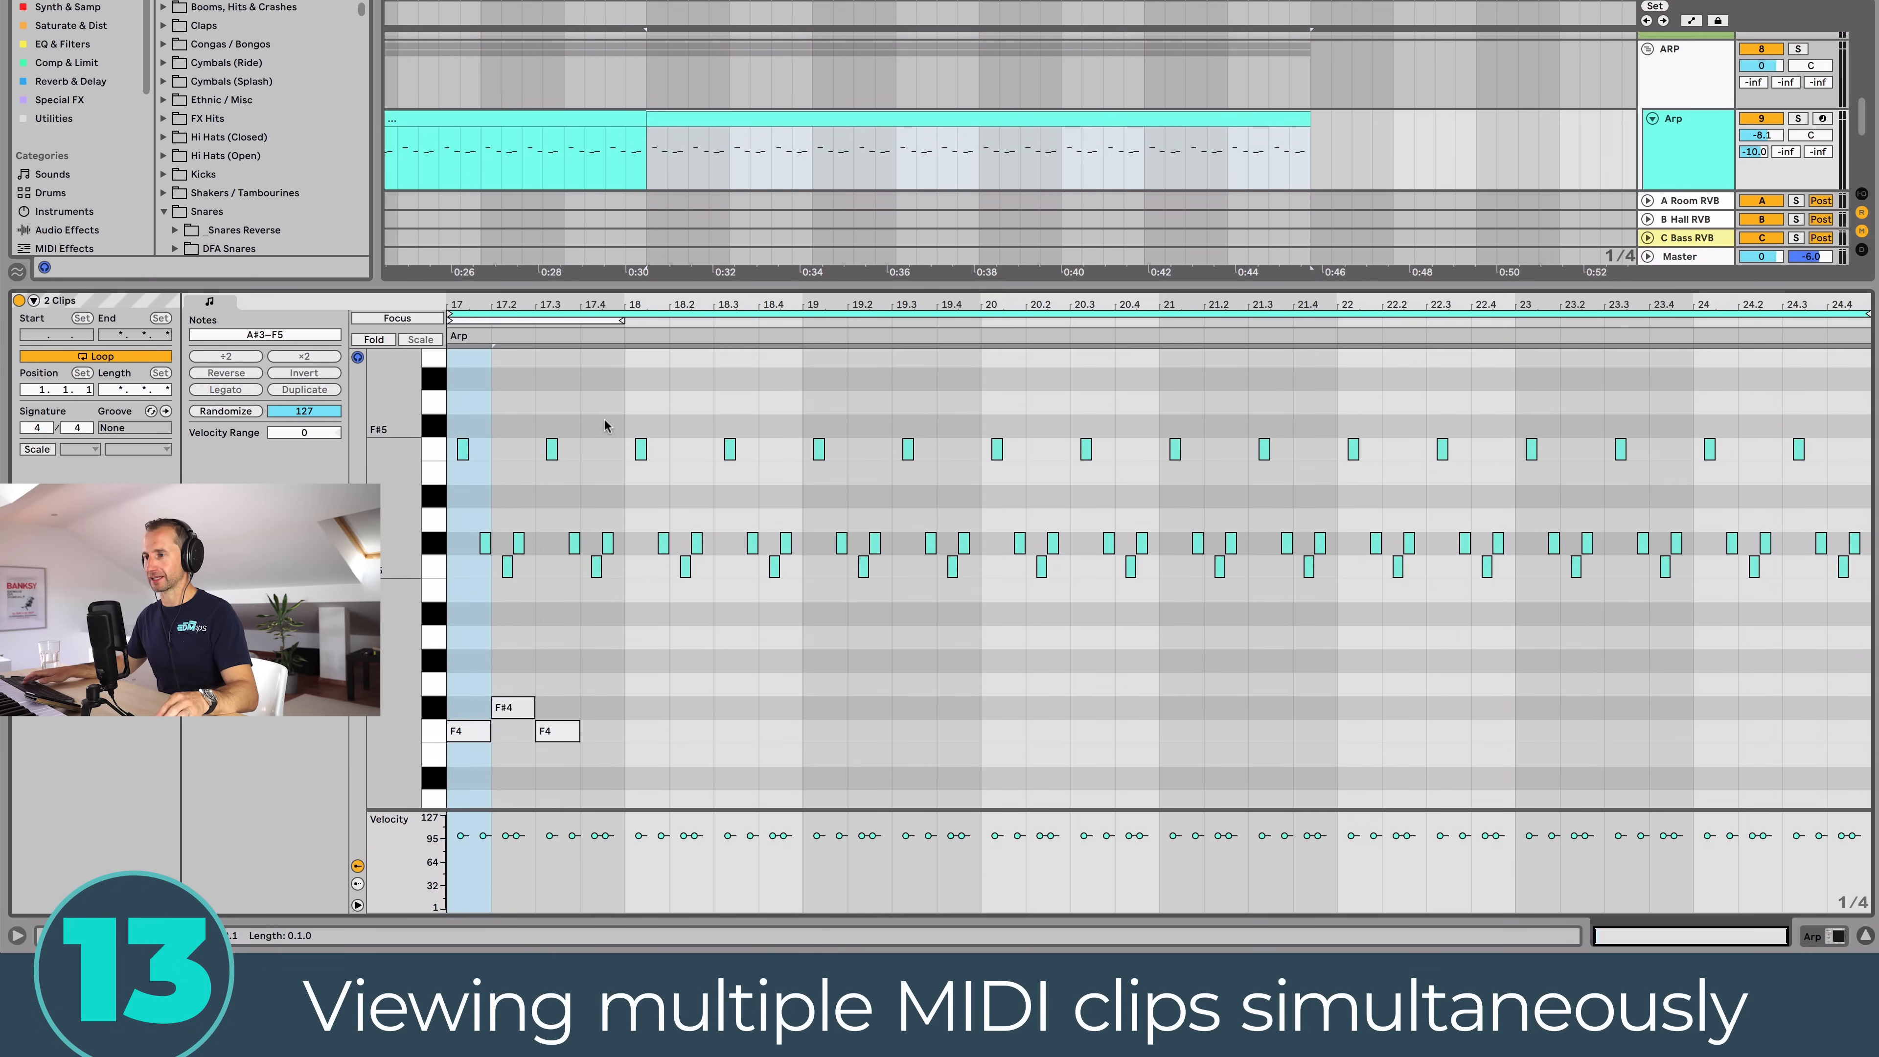
left_click(474, 730)
left_click(485, 543)
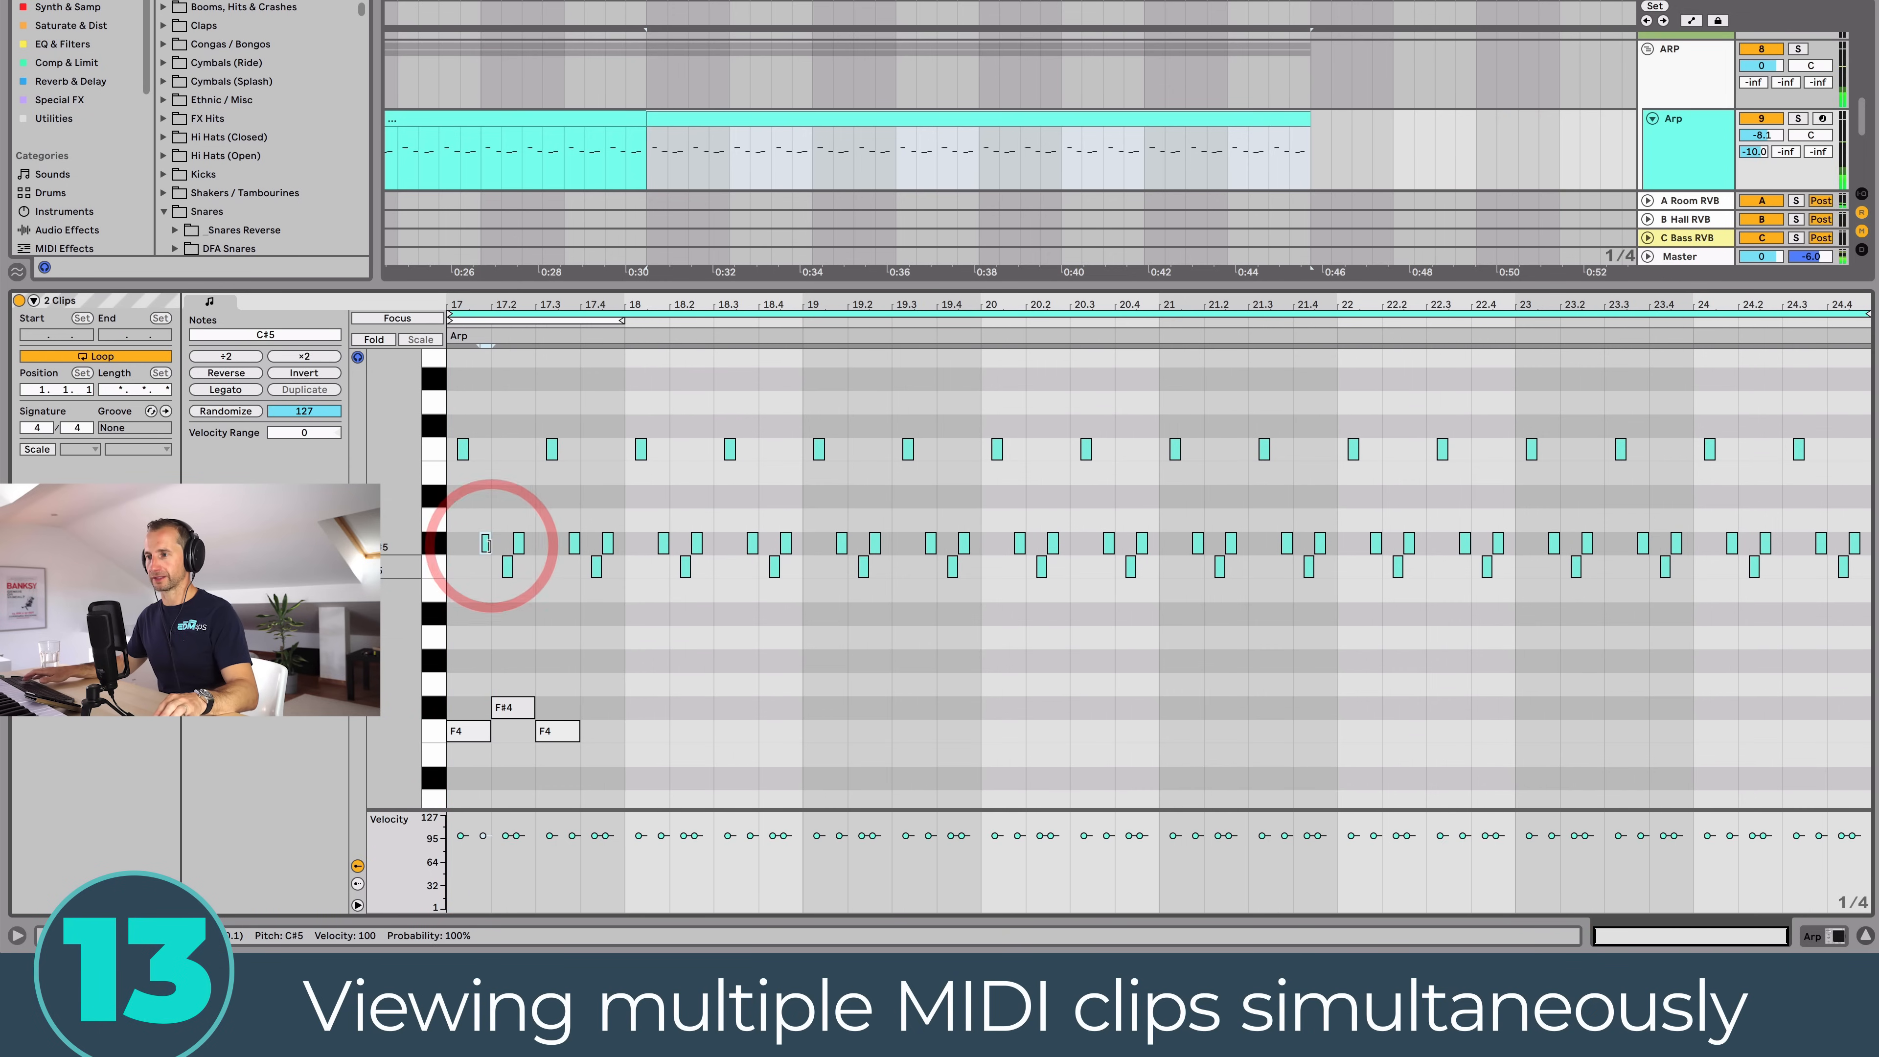
Step: Transpose all the Piano chord notes up one octave while both clips are shown
scroll(598, 688, "down", 3)
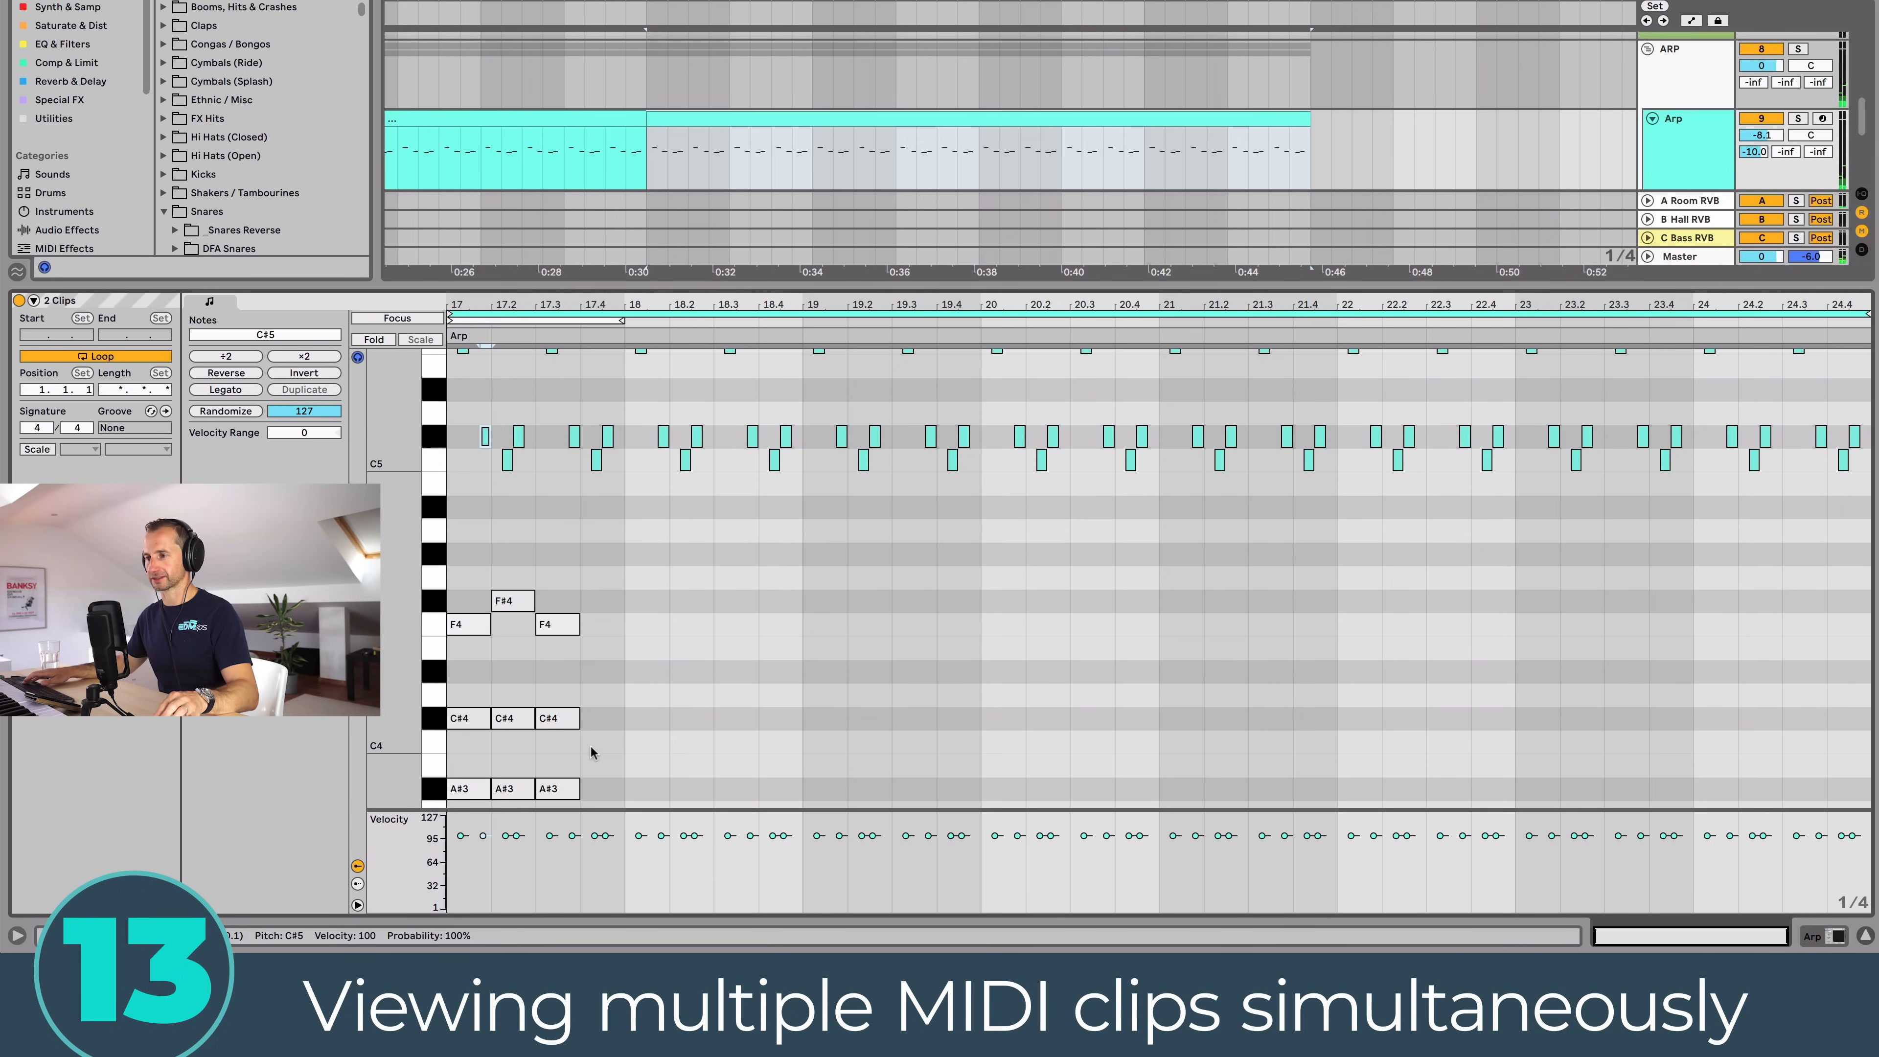
left_click_drag(601, 805, 450, 592)
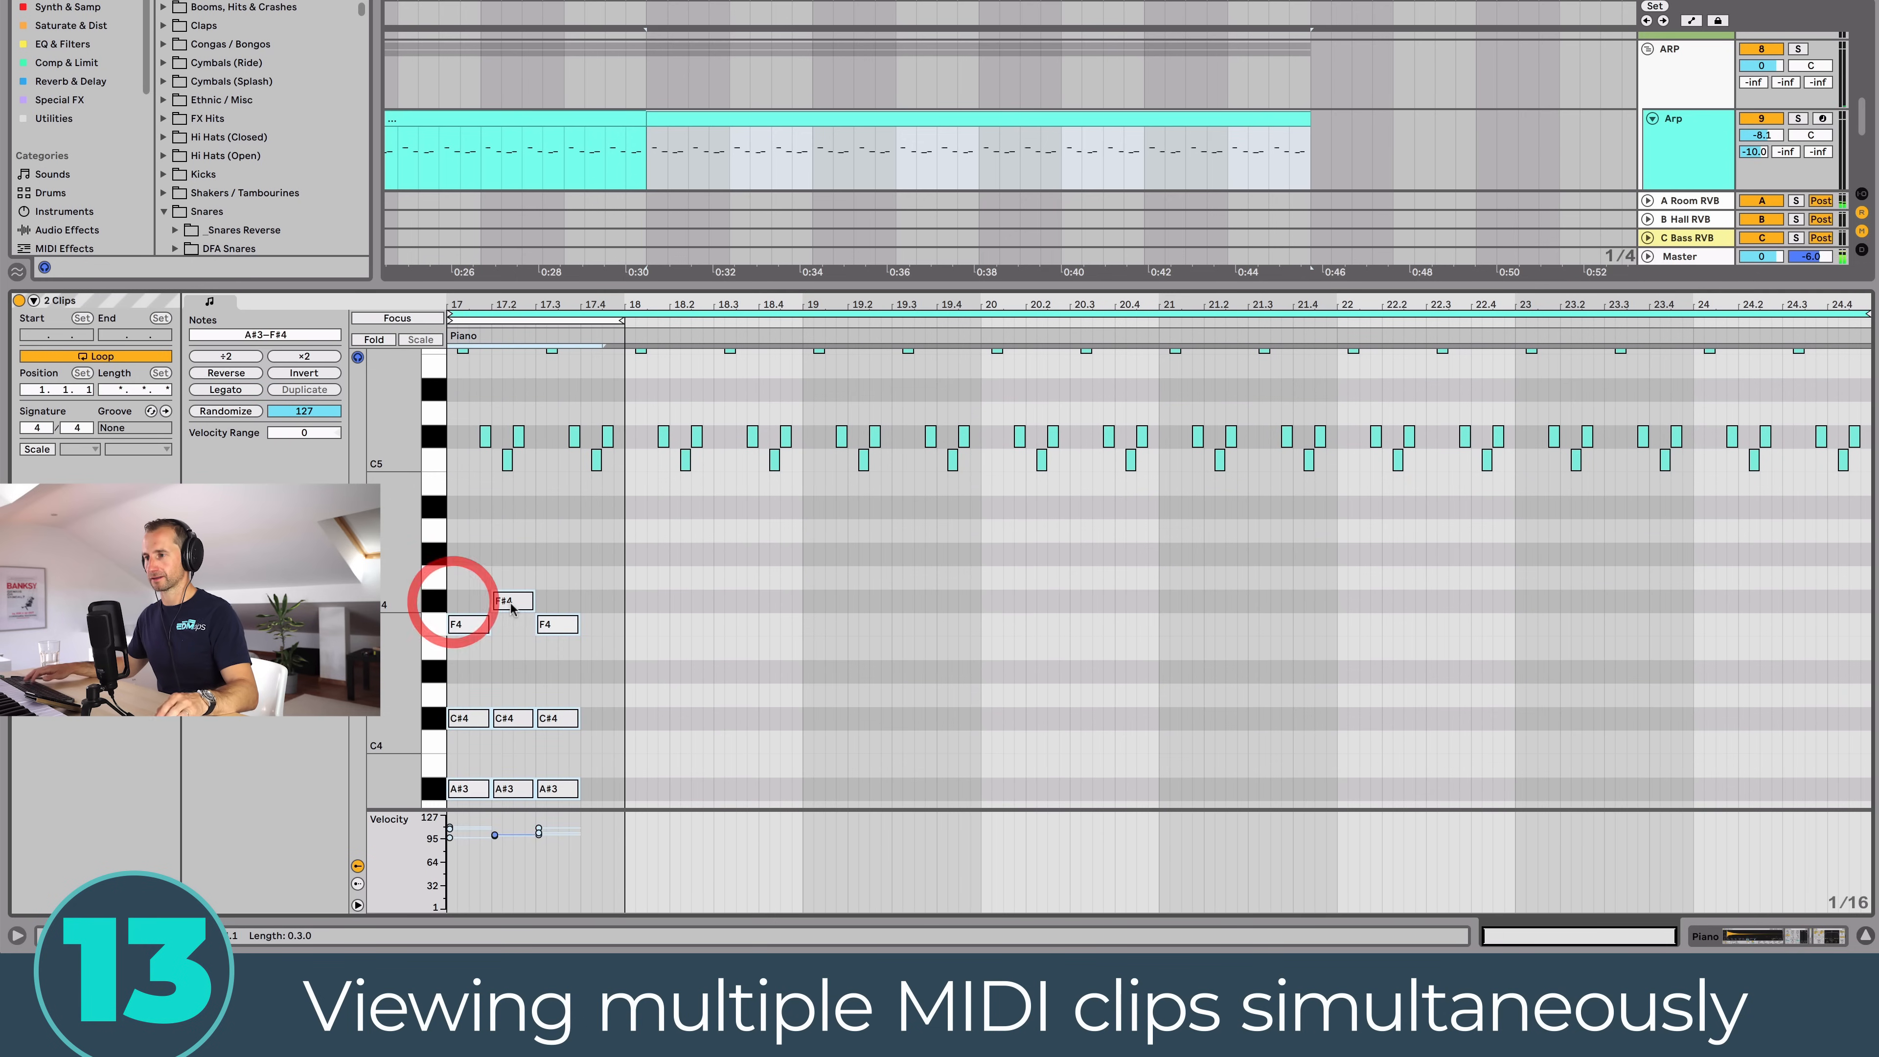
key("shift+Up")
left_click(524, 570)
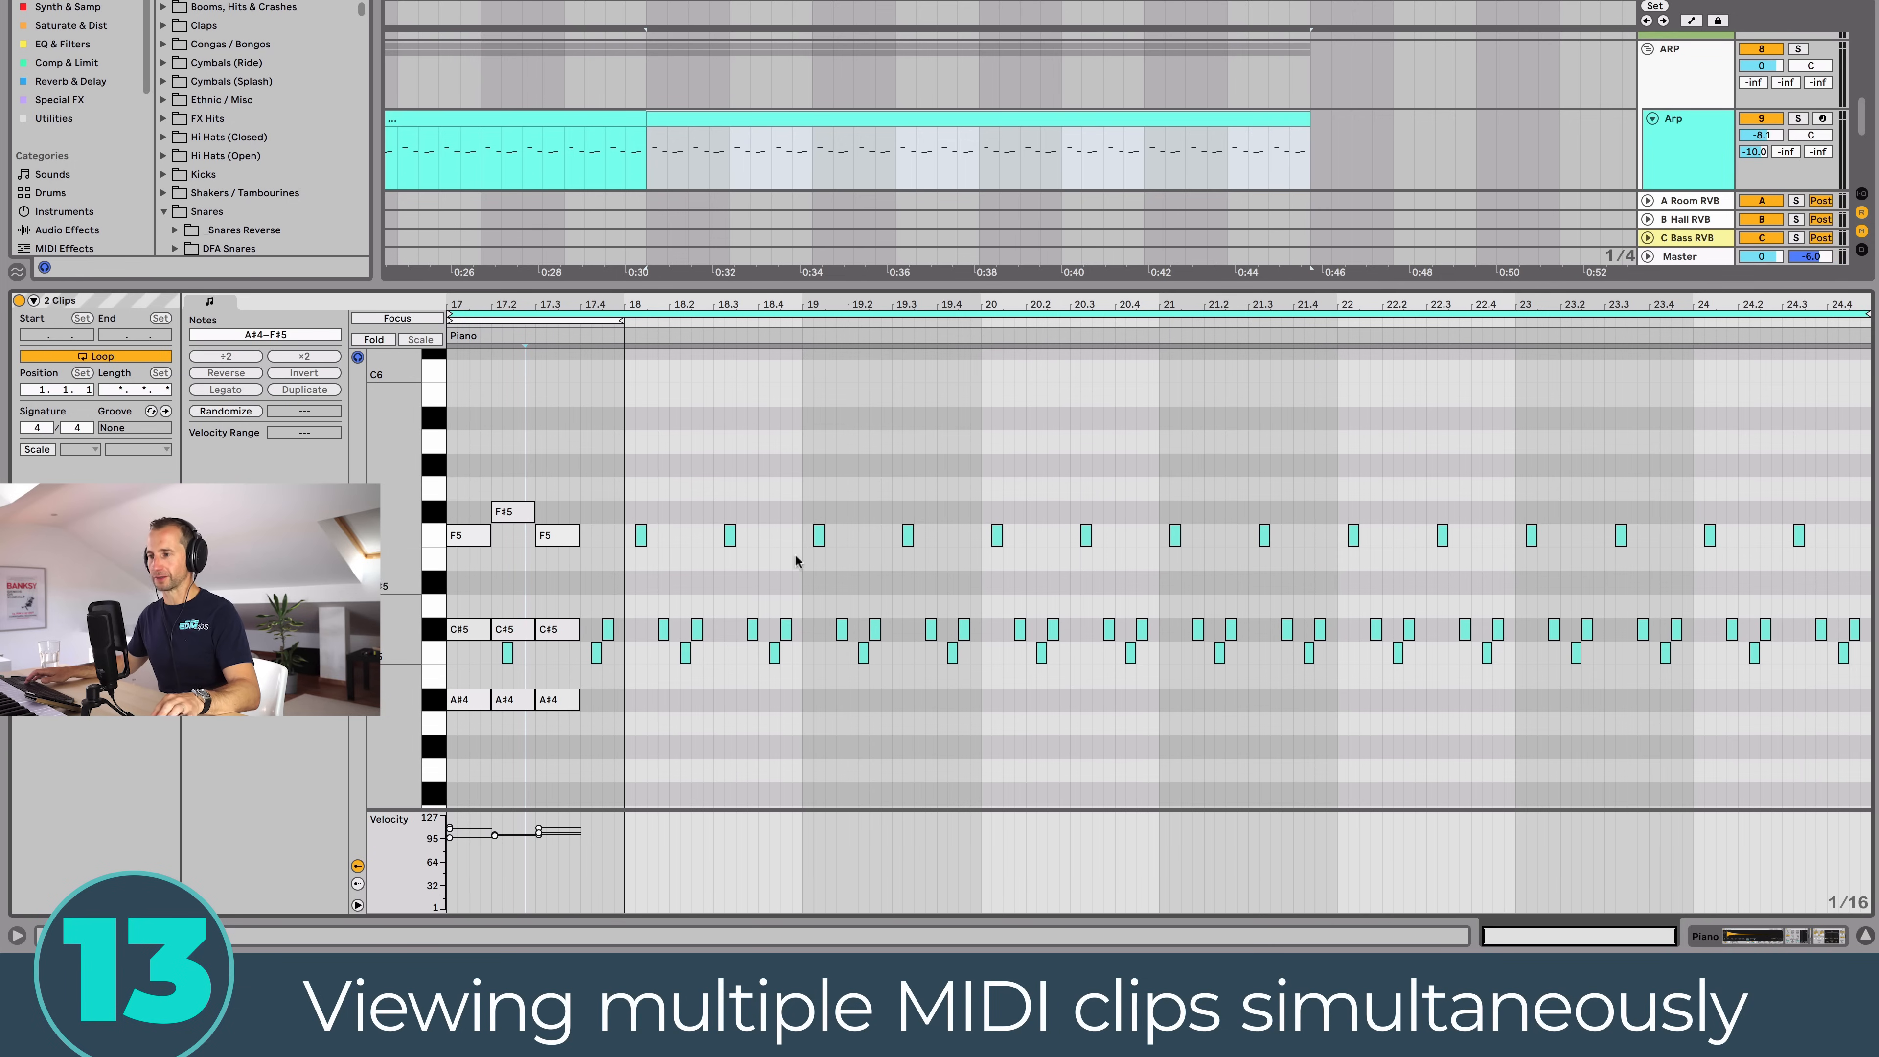
Step: Switch the editing focus back and forth between the Arp and Piano clips using their loop bars
left_click(513, 313)
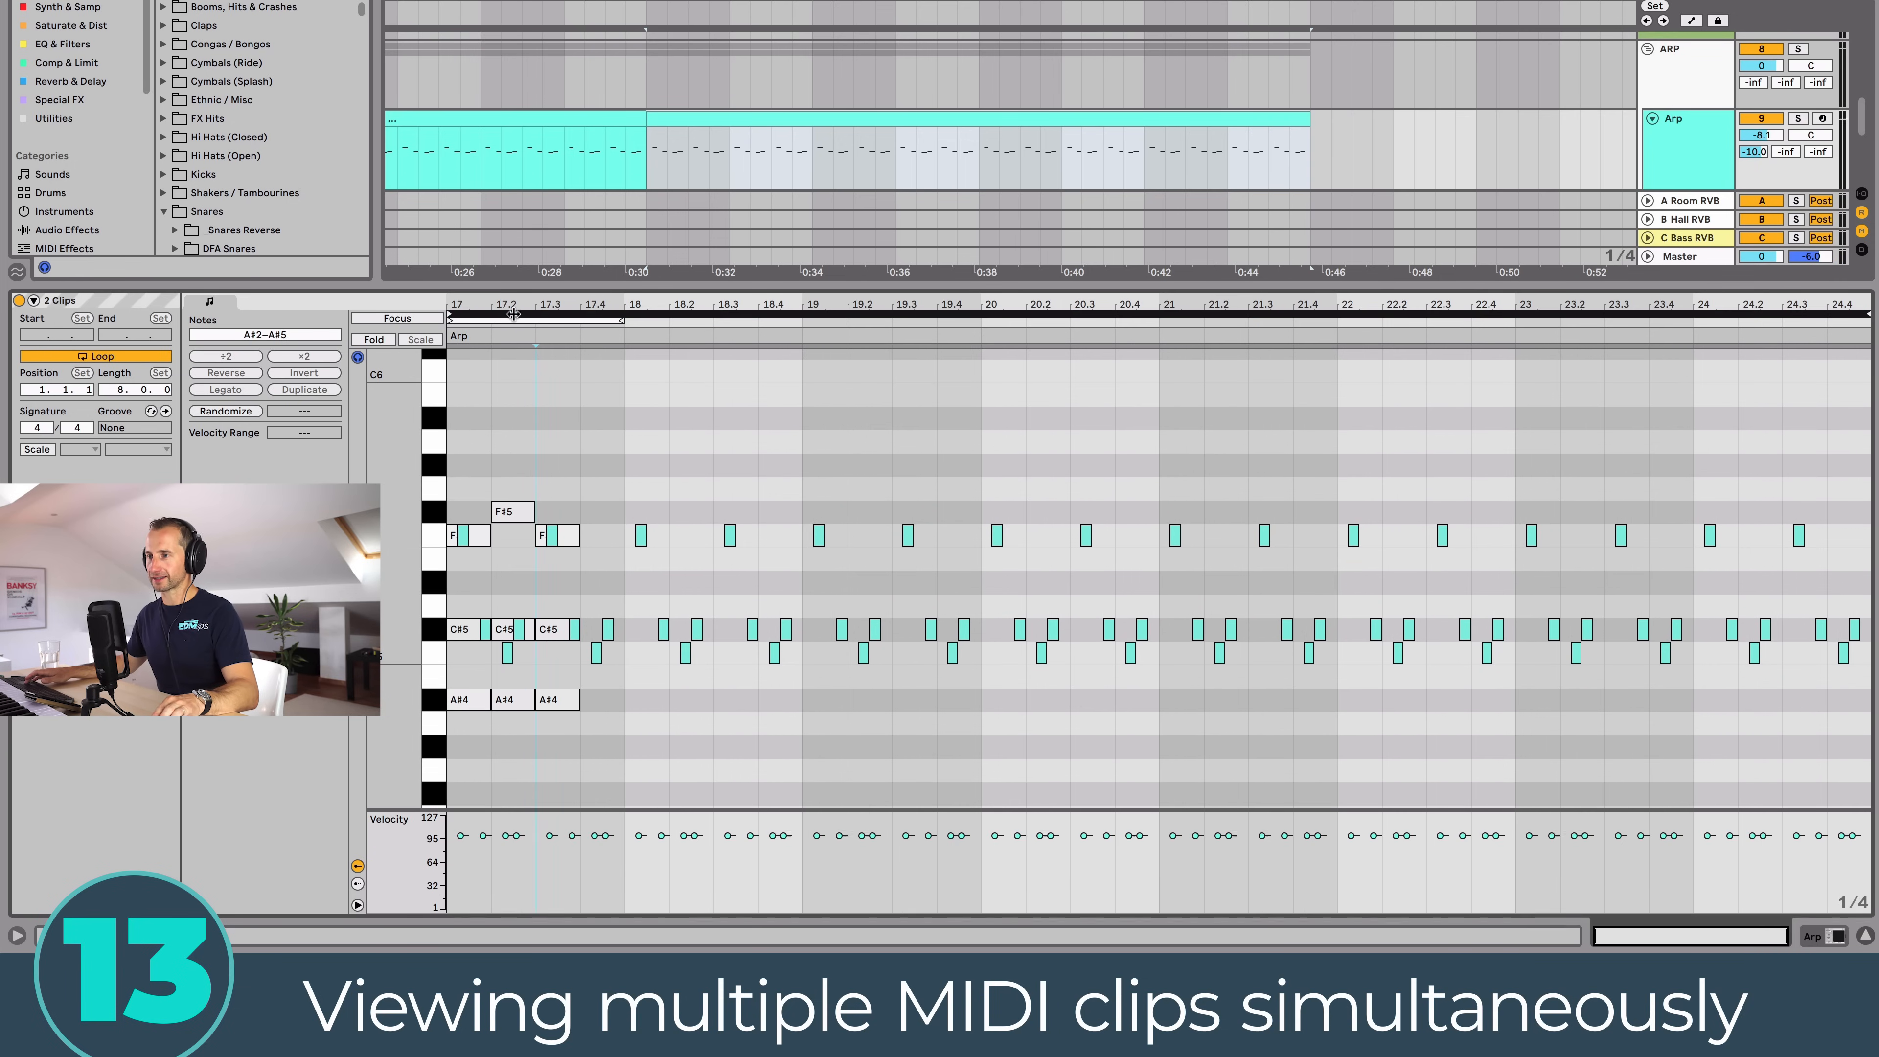
left_click(512, 314)
left_click(512, 314)
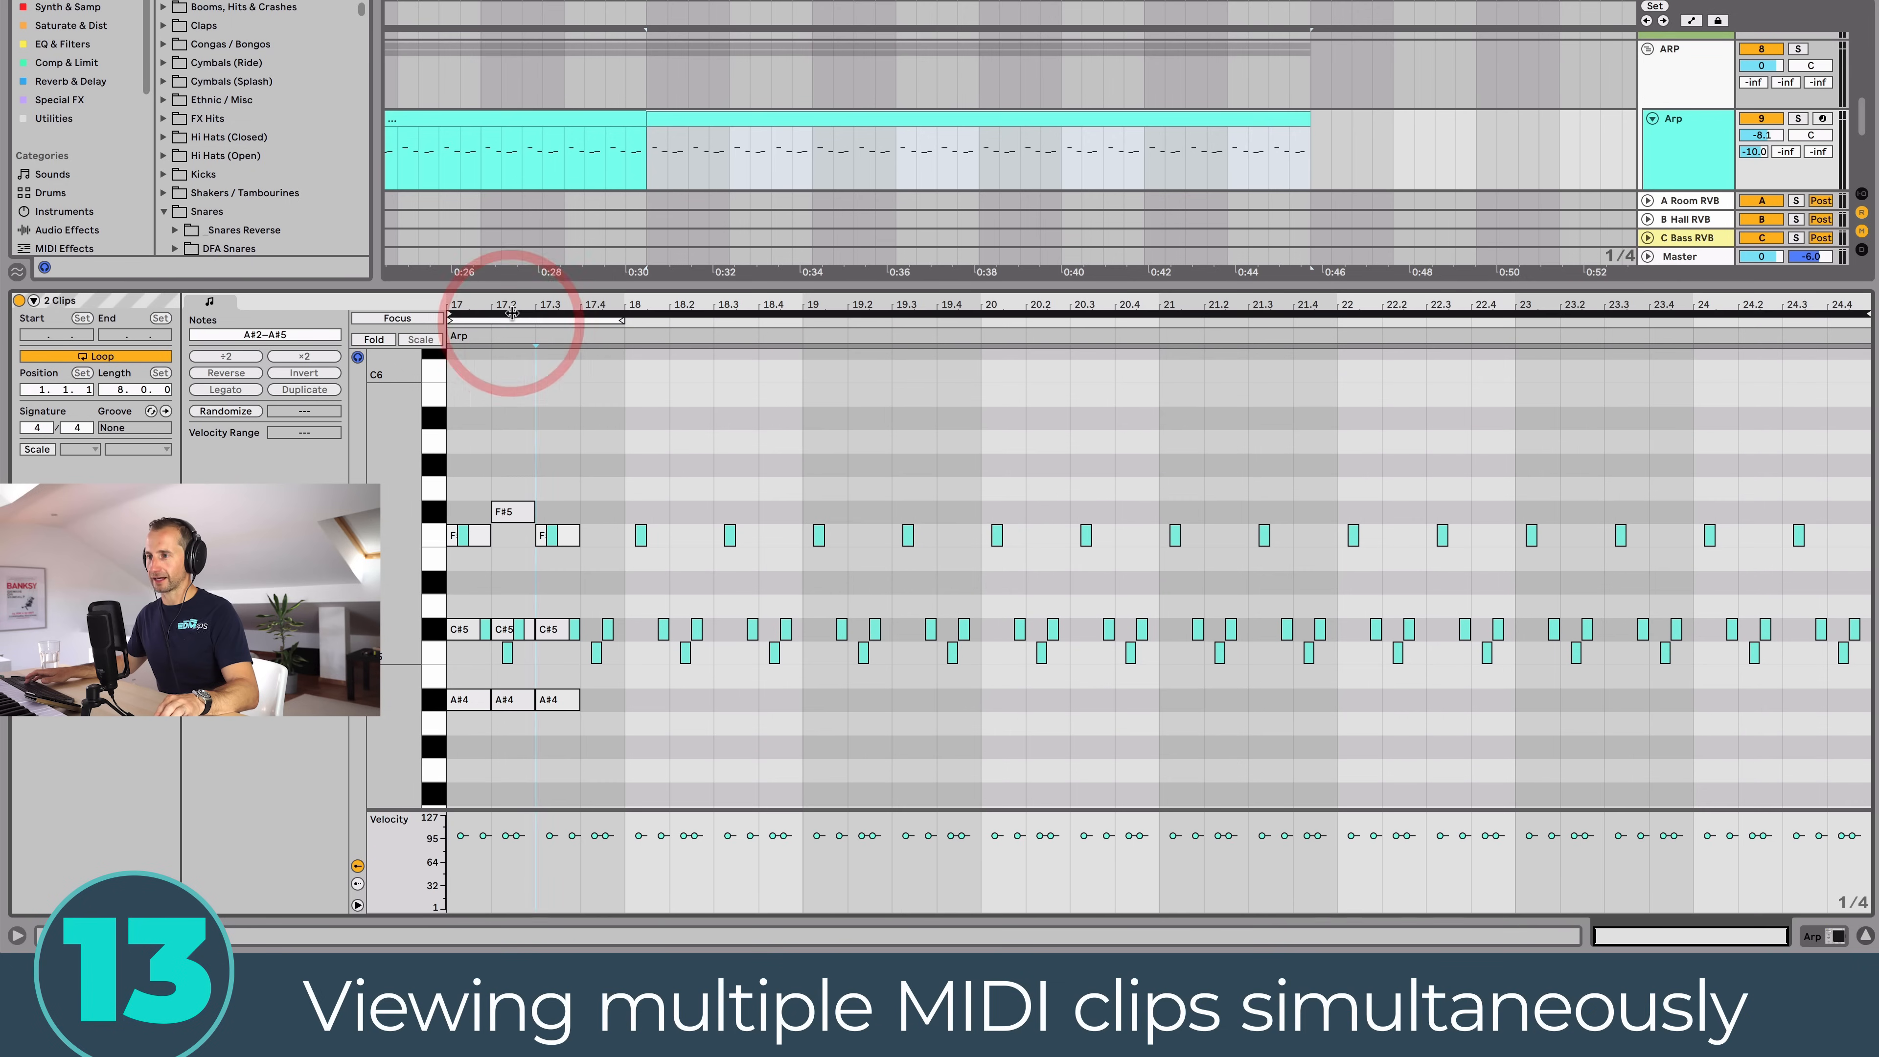
left_click(513, 317)
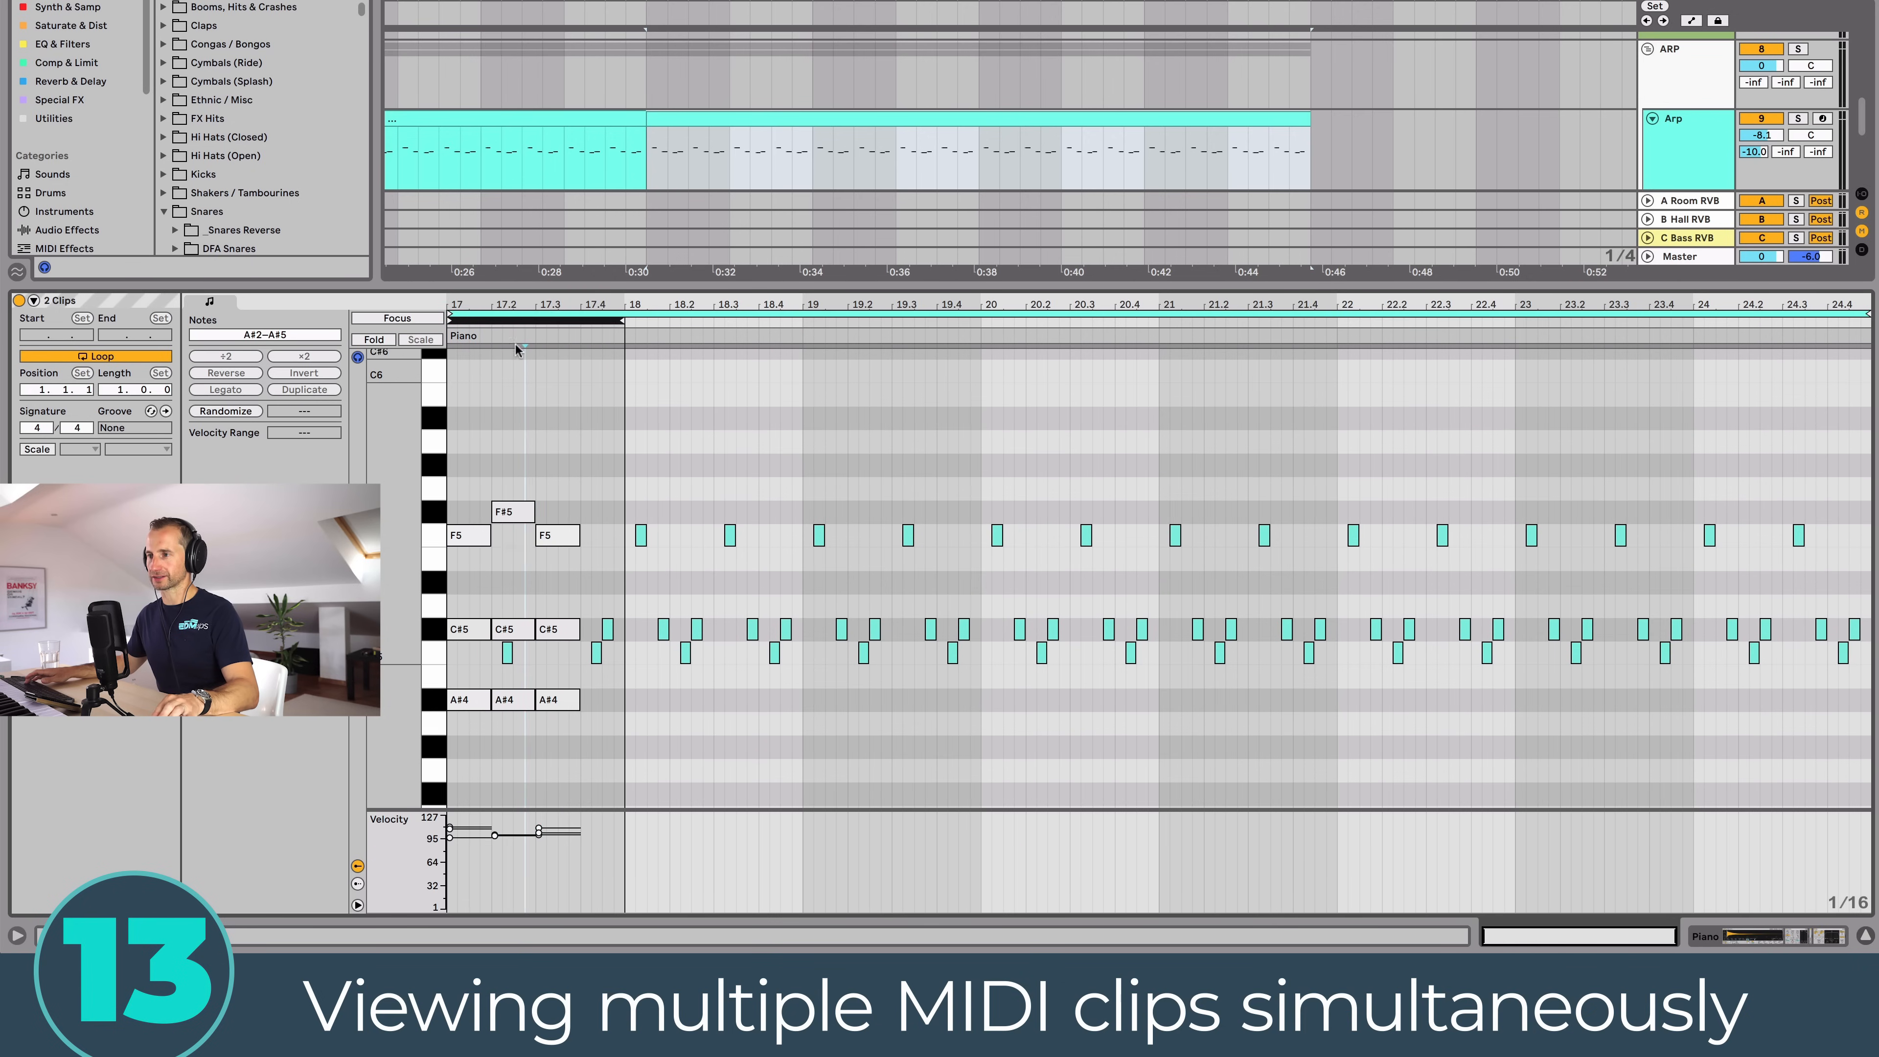
left_click(513, 314)
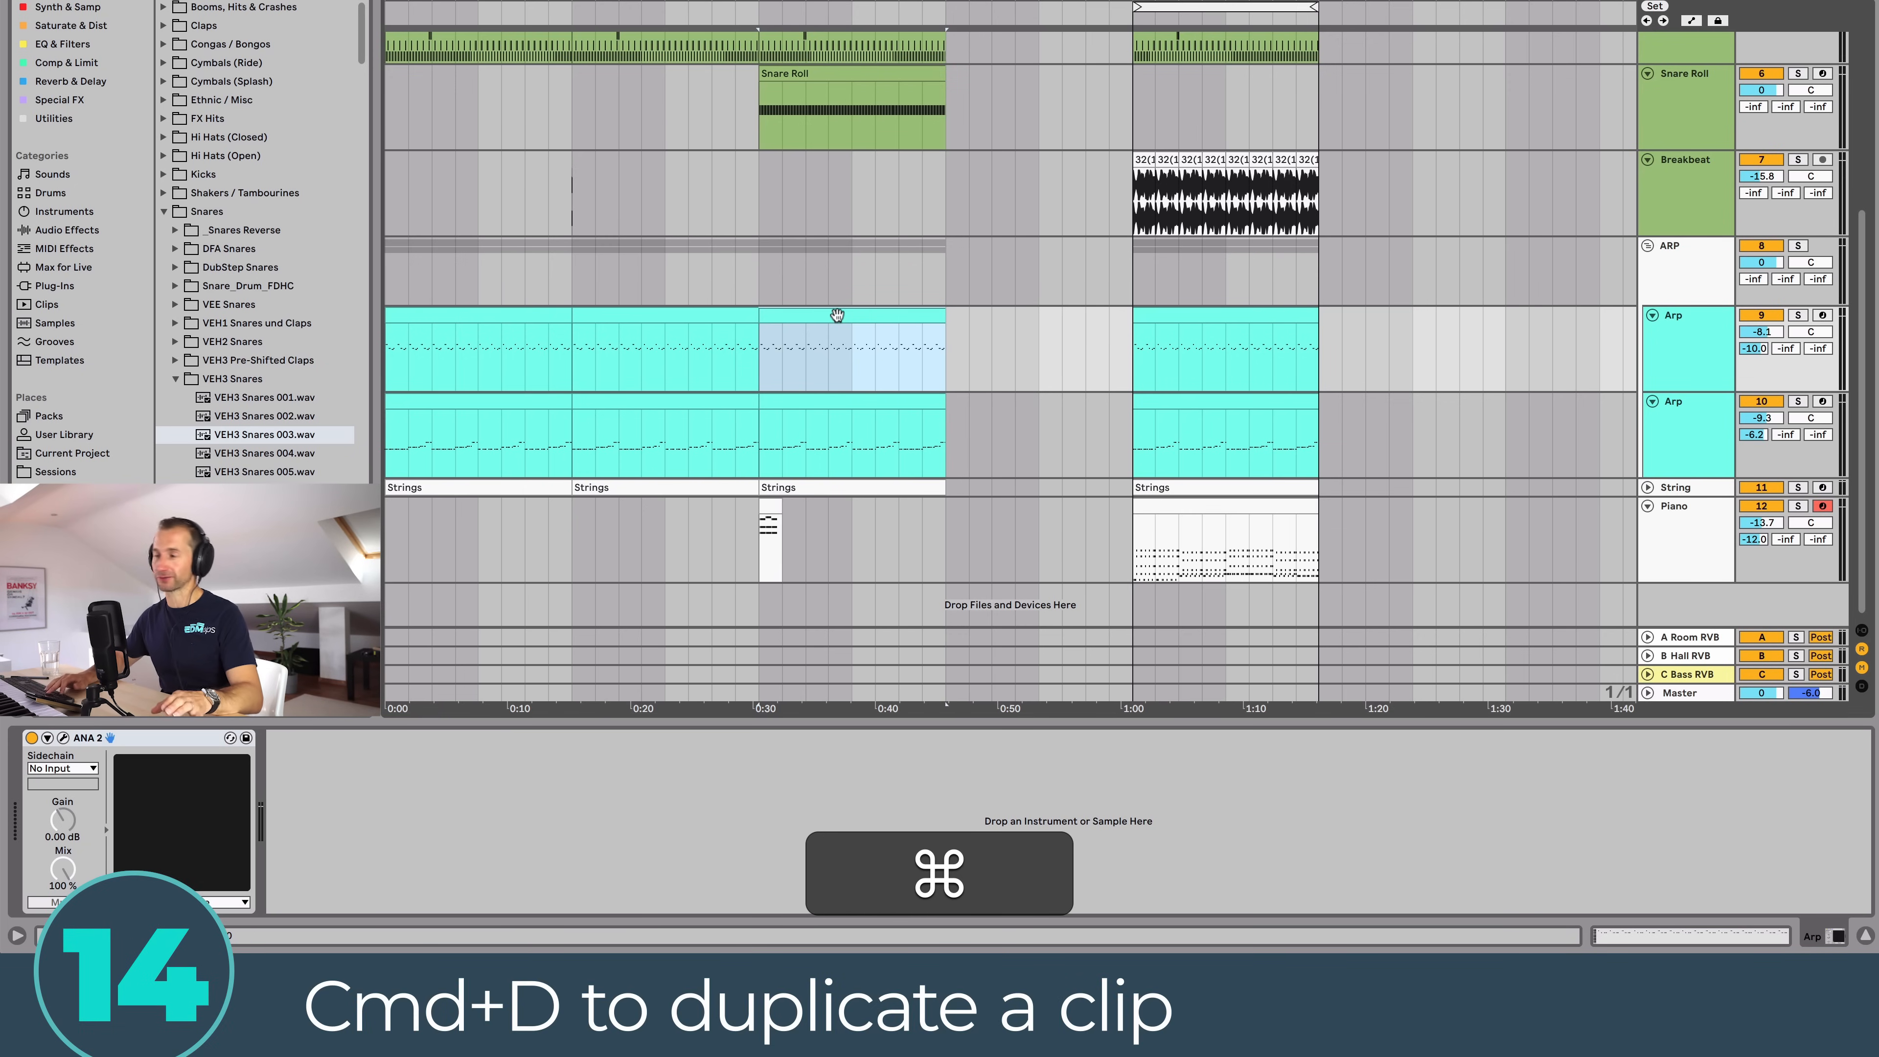
Step: Duplicate the selected Arp clip four times in a row, and undo all four duplicates
key("super+d")
key("super+d")
key("super+d")
key("super+d")
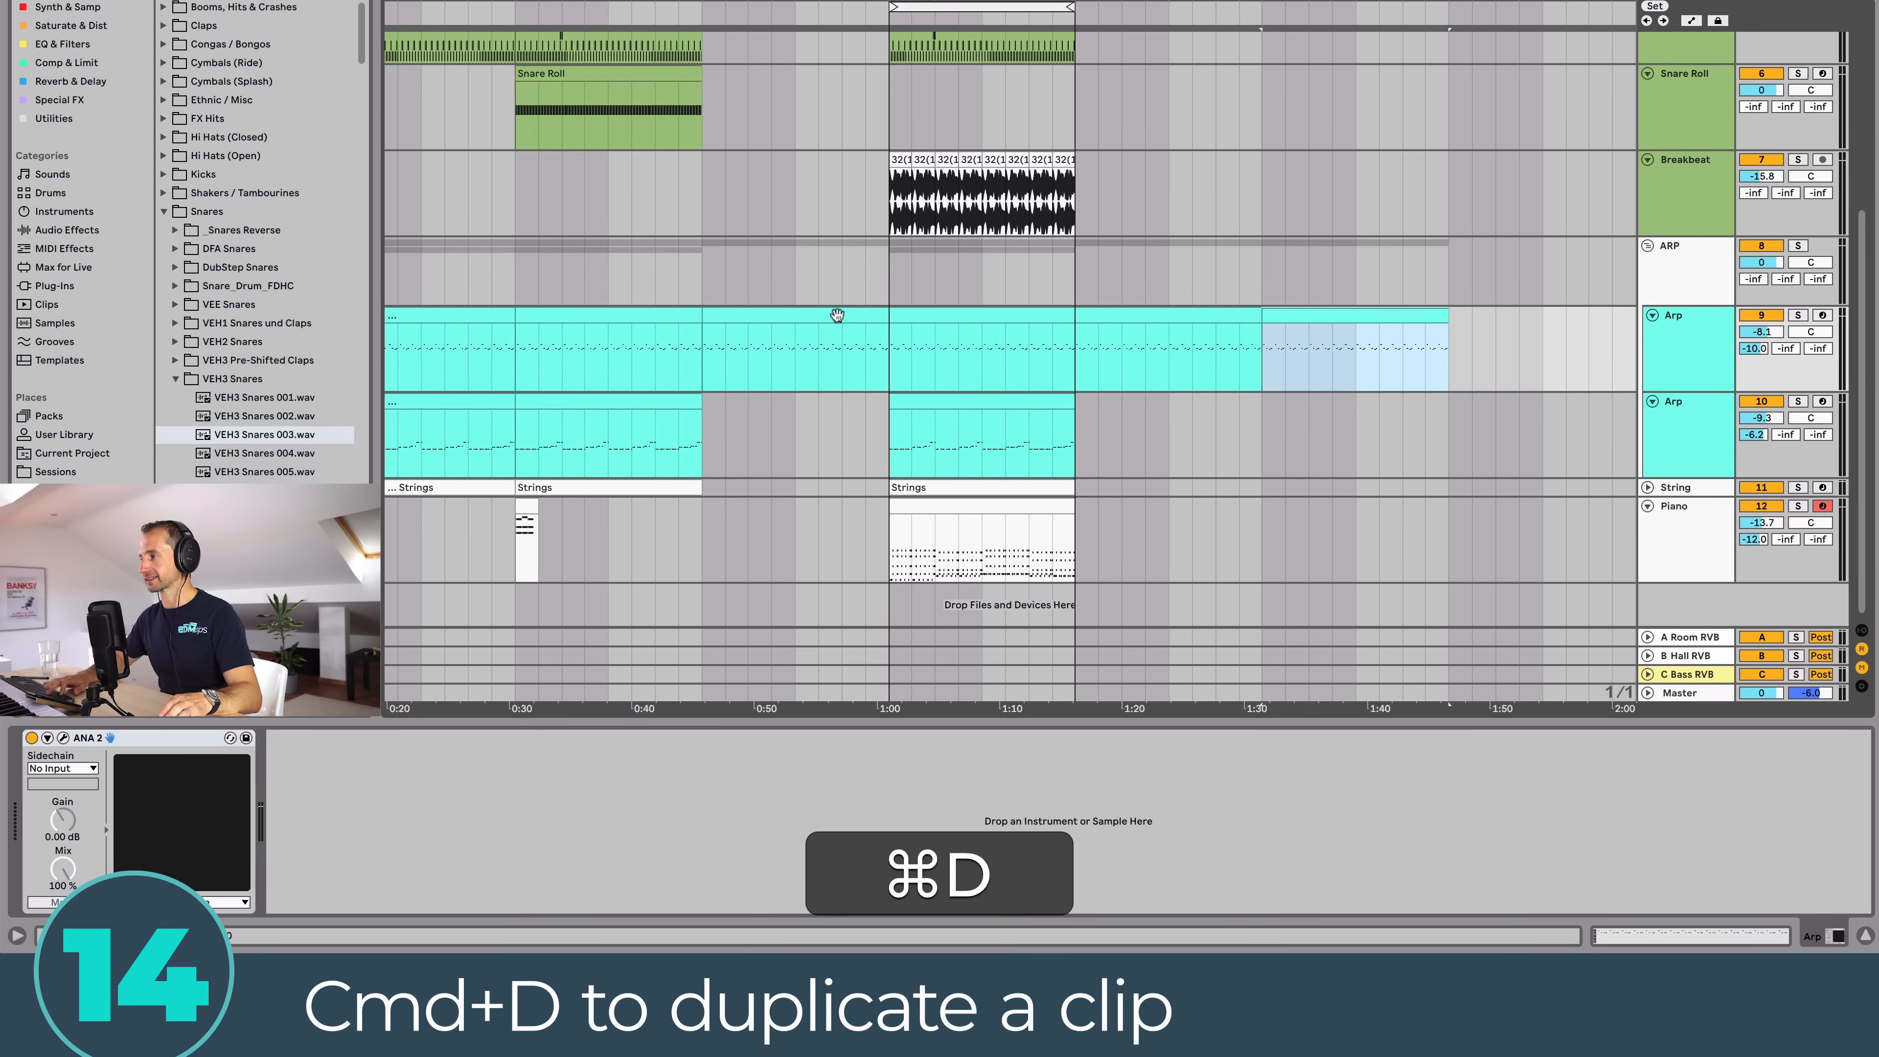
key("super+z")
key("super+z")
key("super+z")
key("super+z")
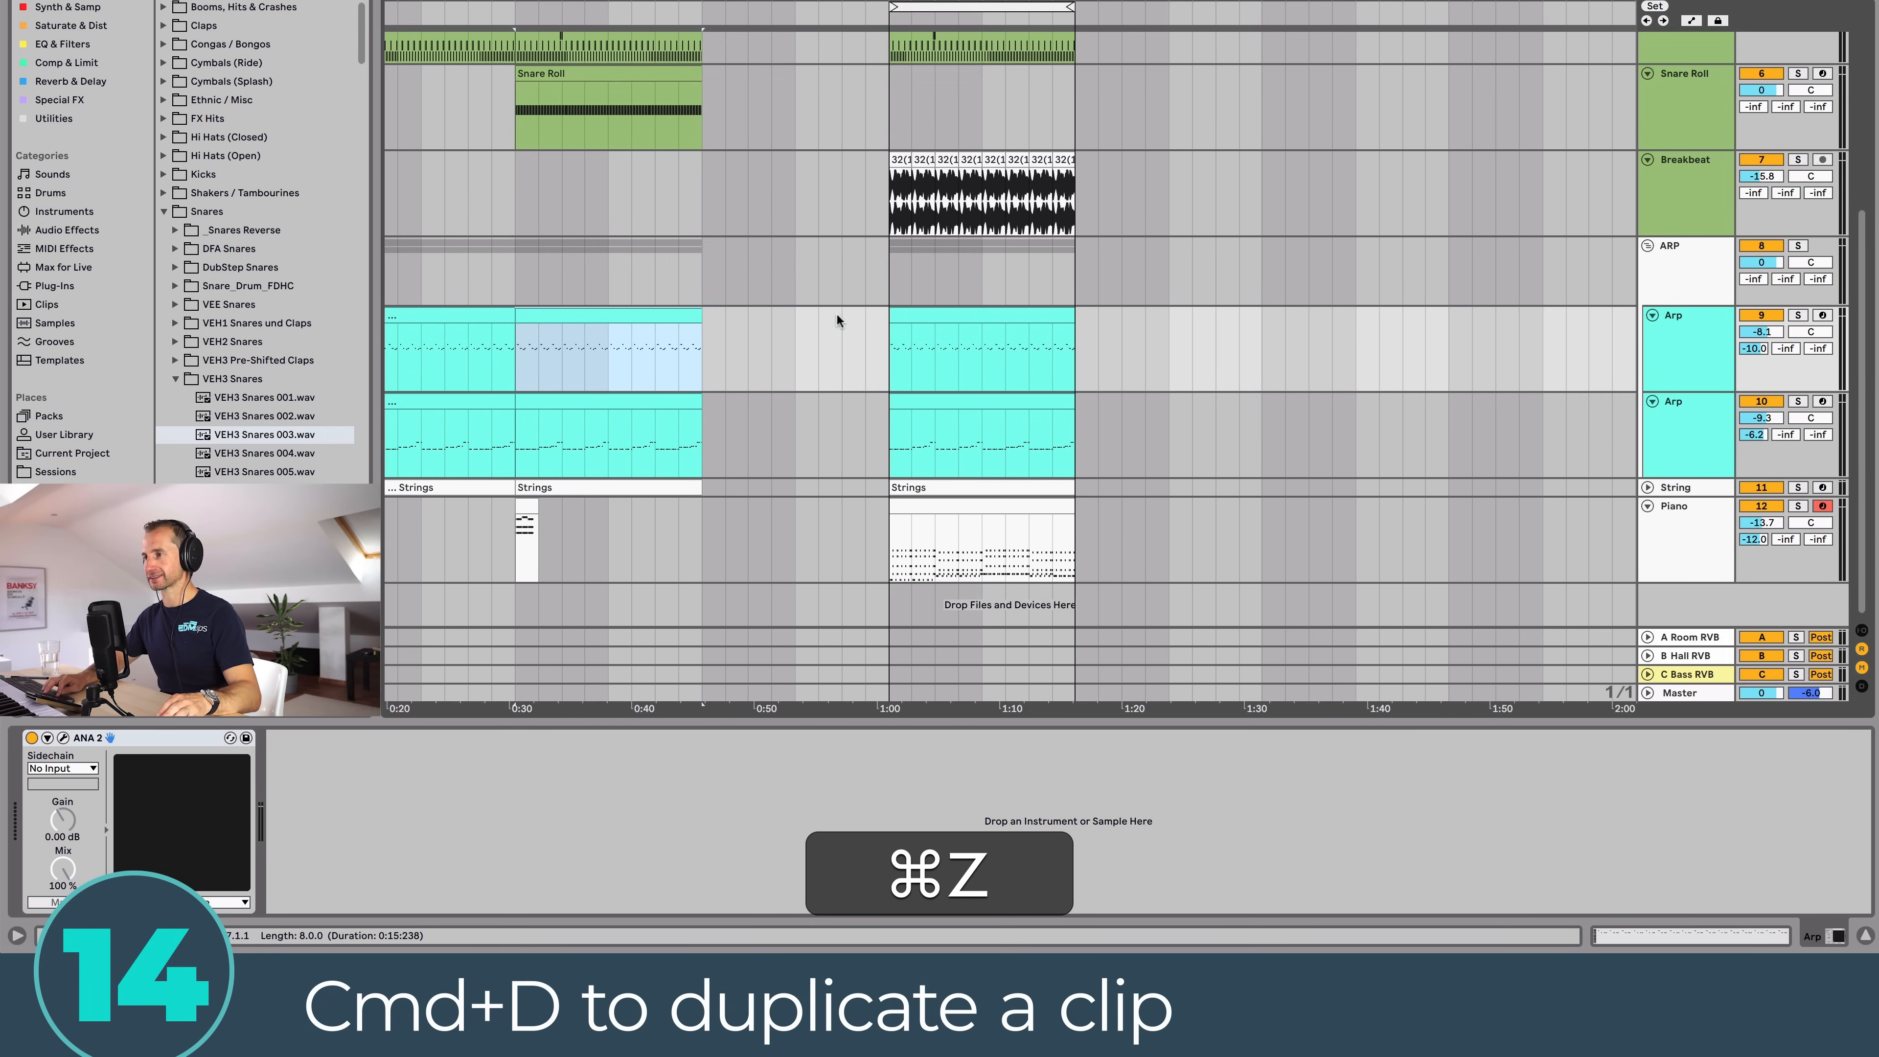
Step: Lock the envelopes, draw a V-shaped dip in the upper Arp track's A-Room RVB automation over the clip at 0:30, and hide automation
left_click(1728, 28)
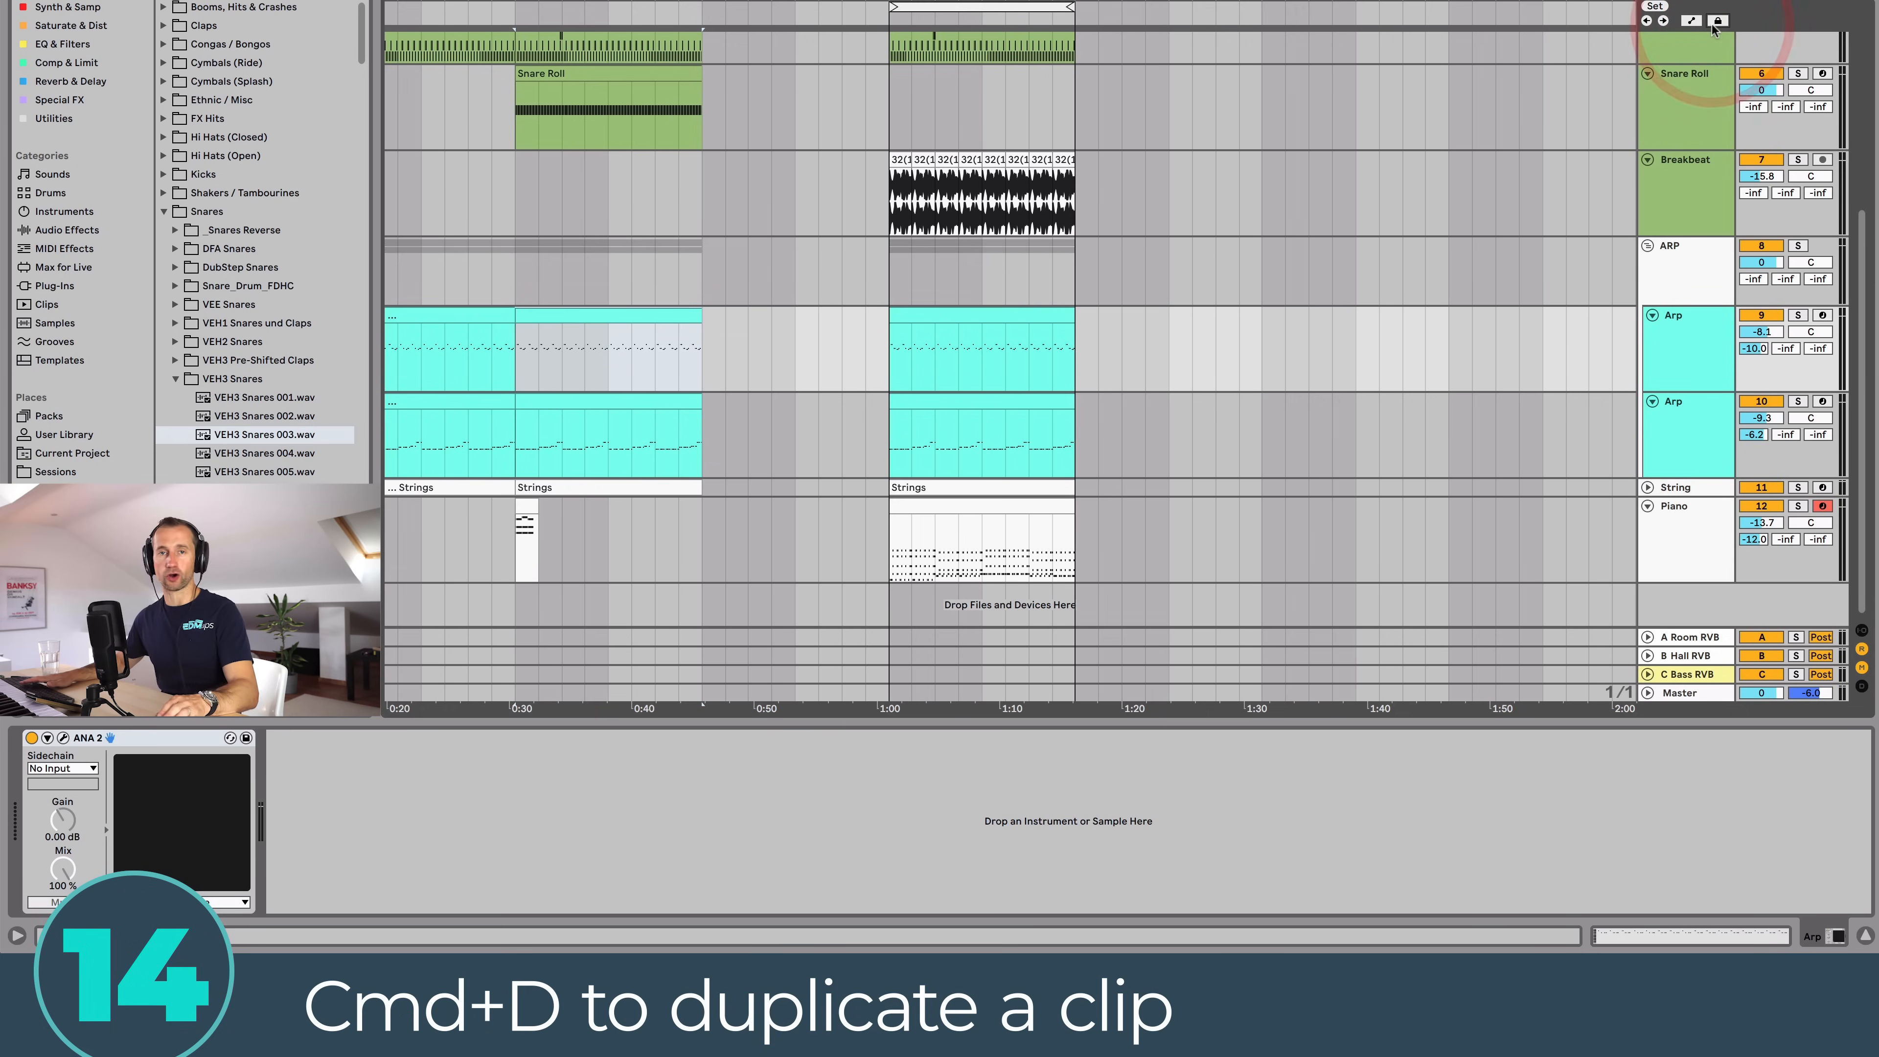
left_click(1717, 21)
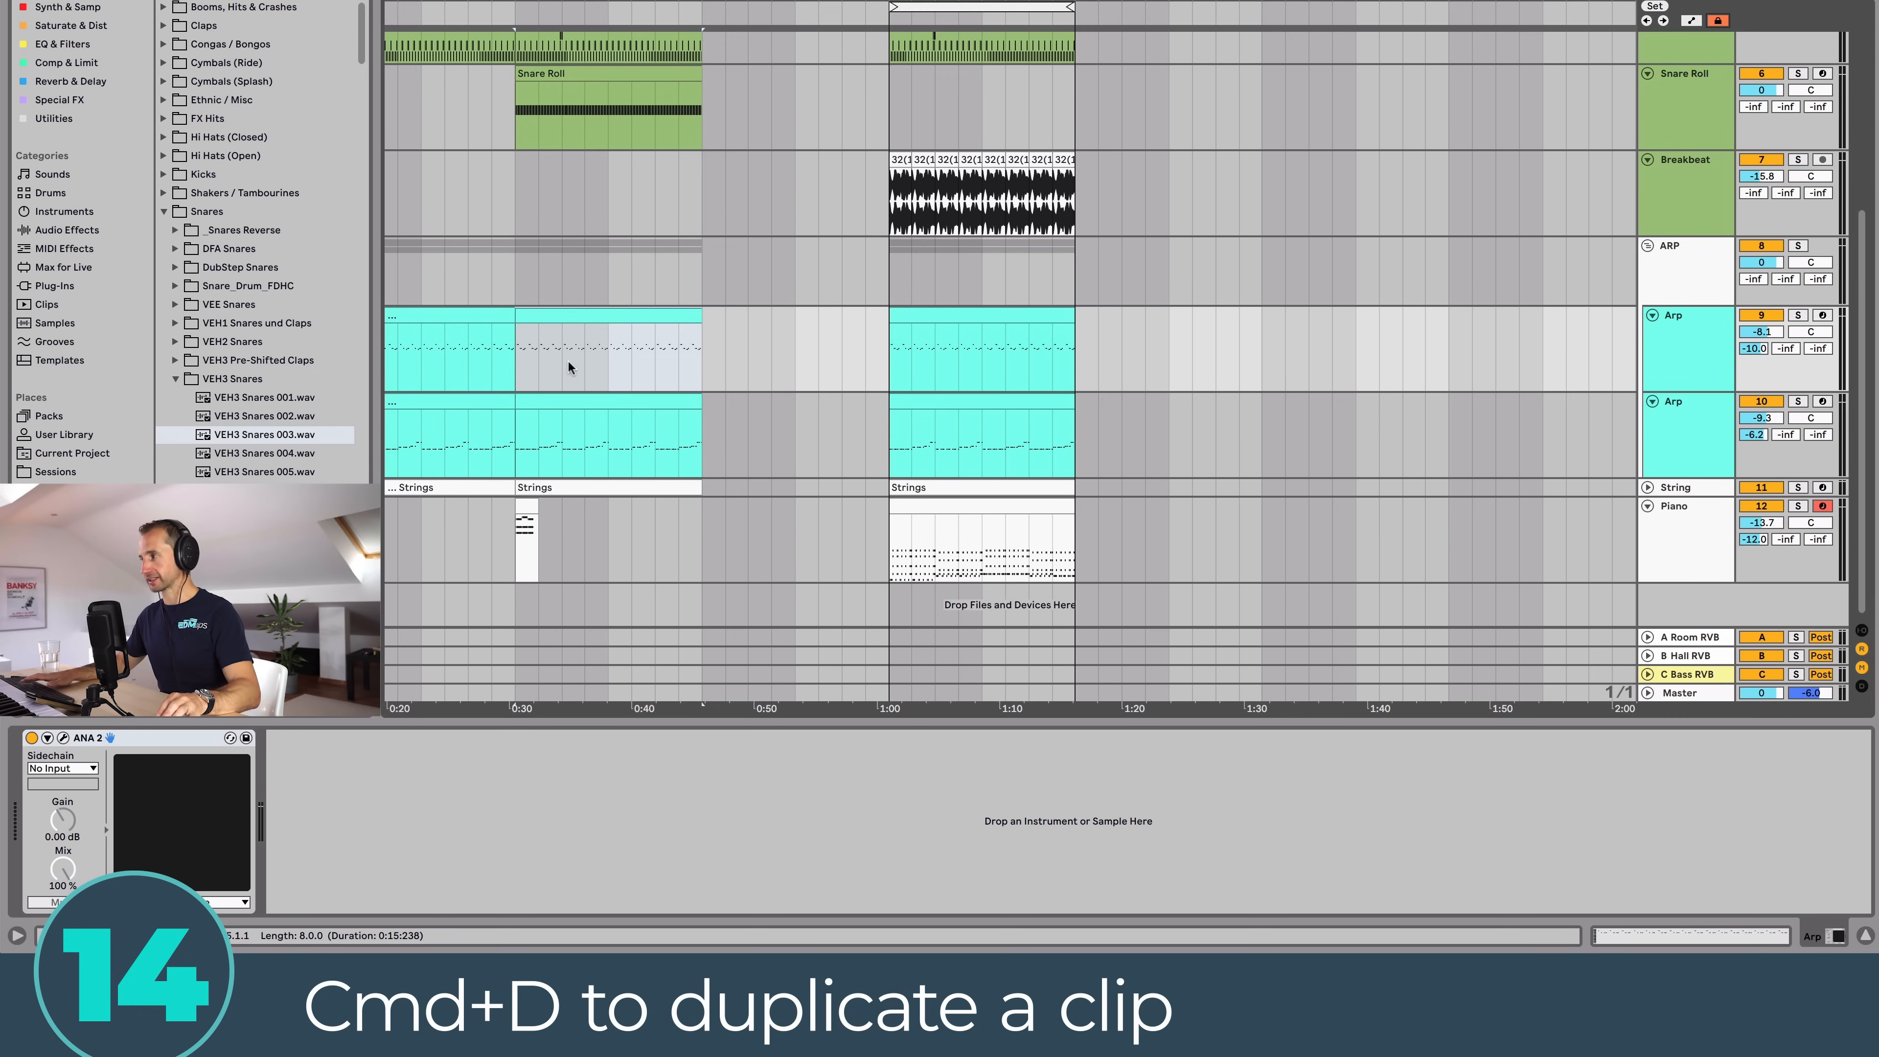
key("a")
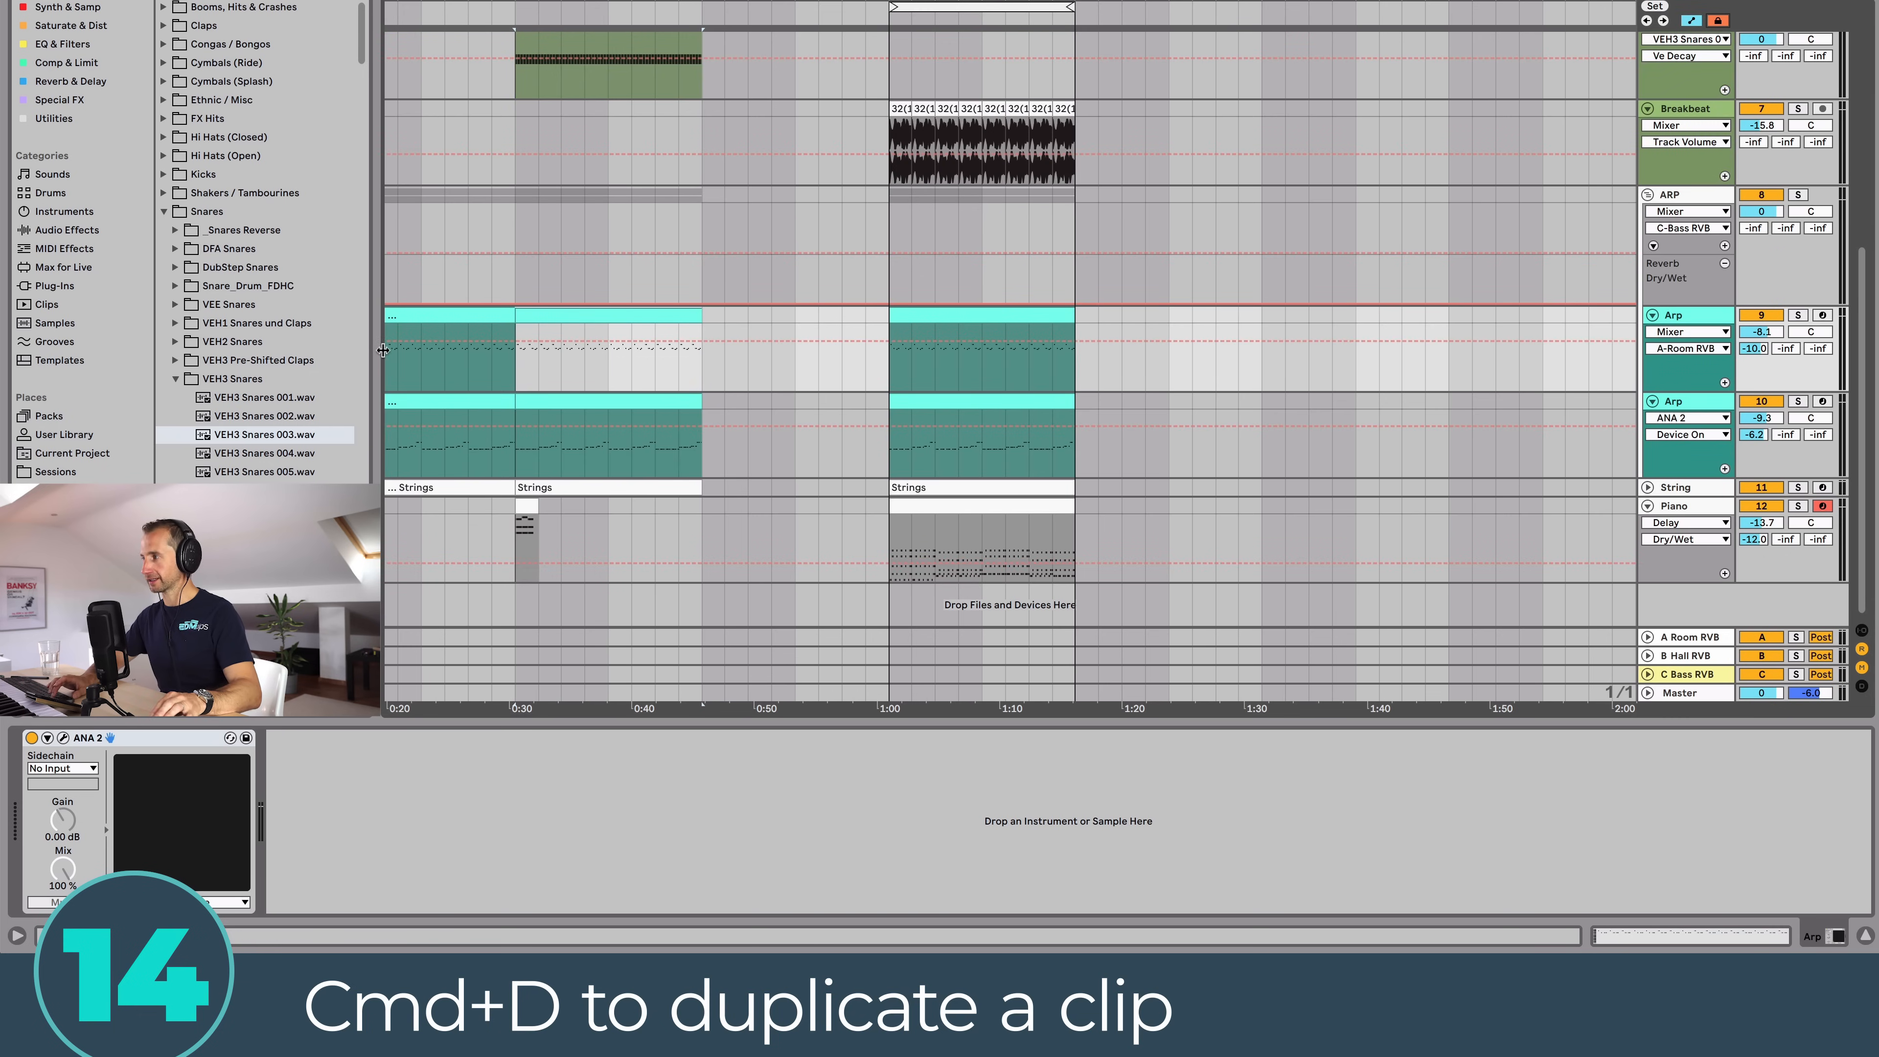
left_click(522, 341)
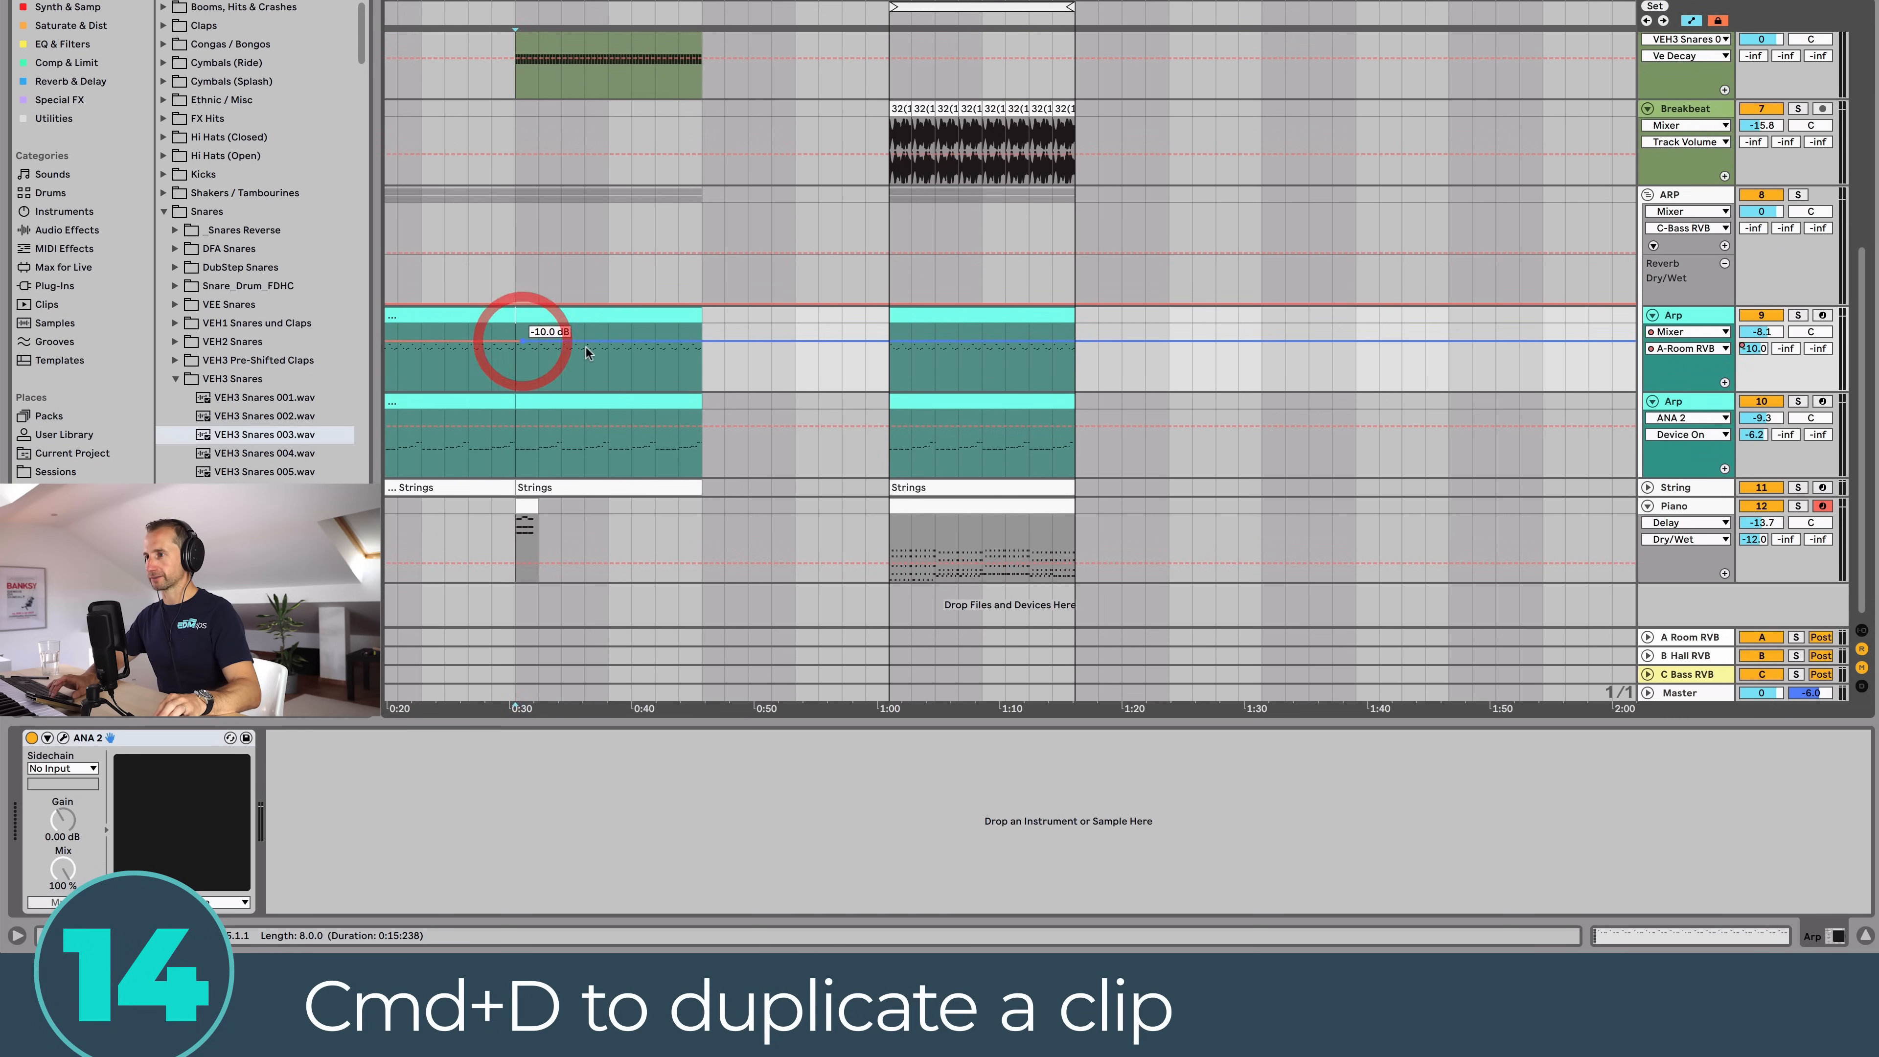
left_click_drag(586, 342, 686, 345)
key("a")
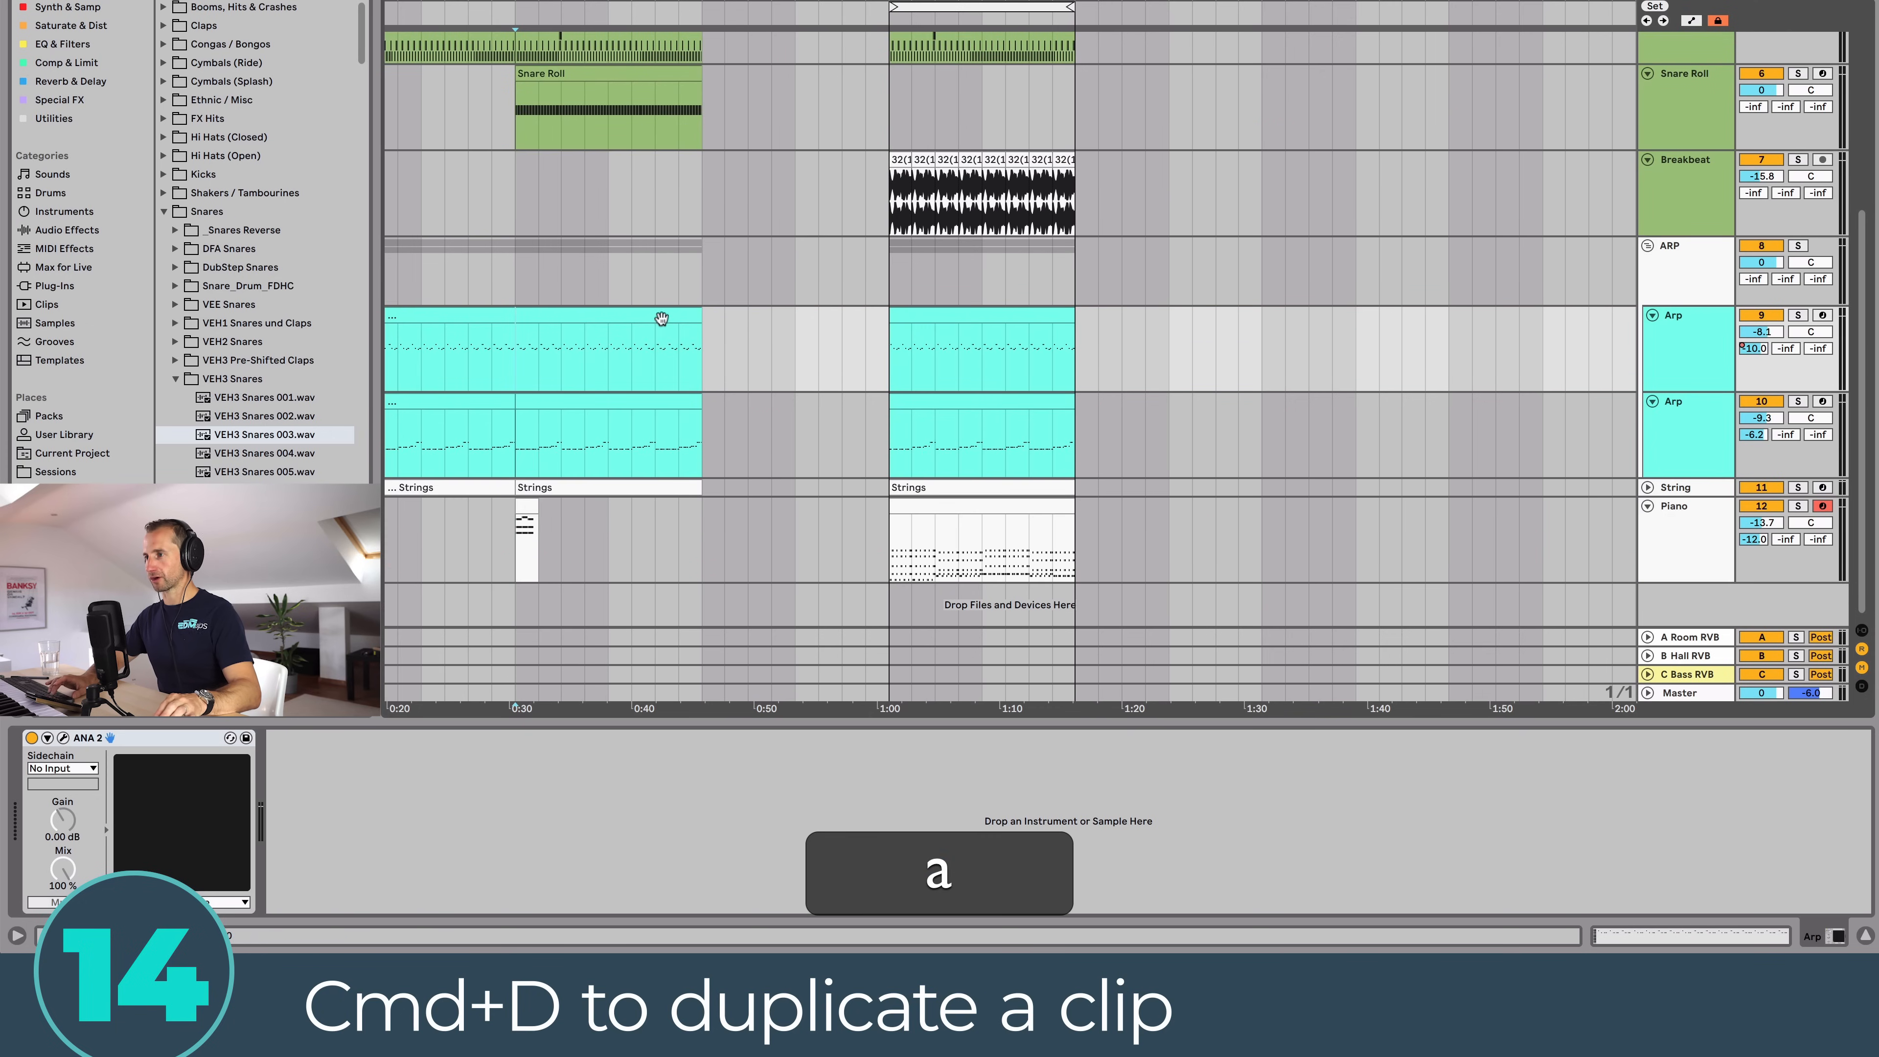
Step: Duplicate the automated Arp clip with envelopes locked, inspect the automation of the copy, and undo the duplicate
left_click(660, 318)
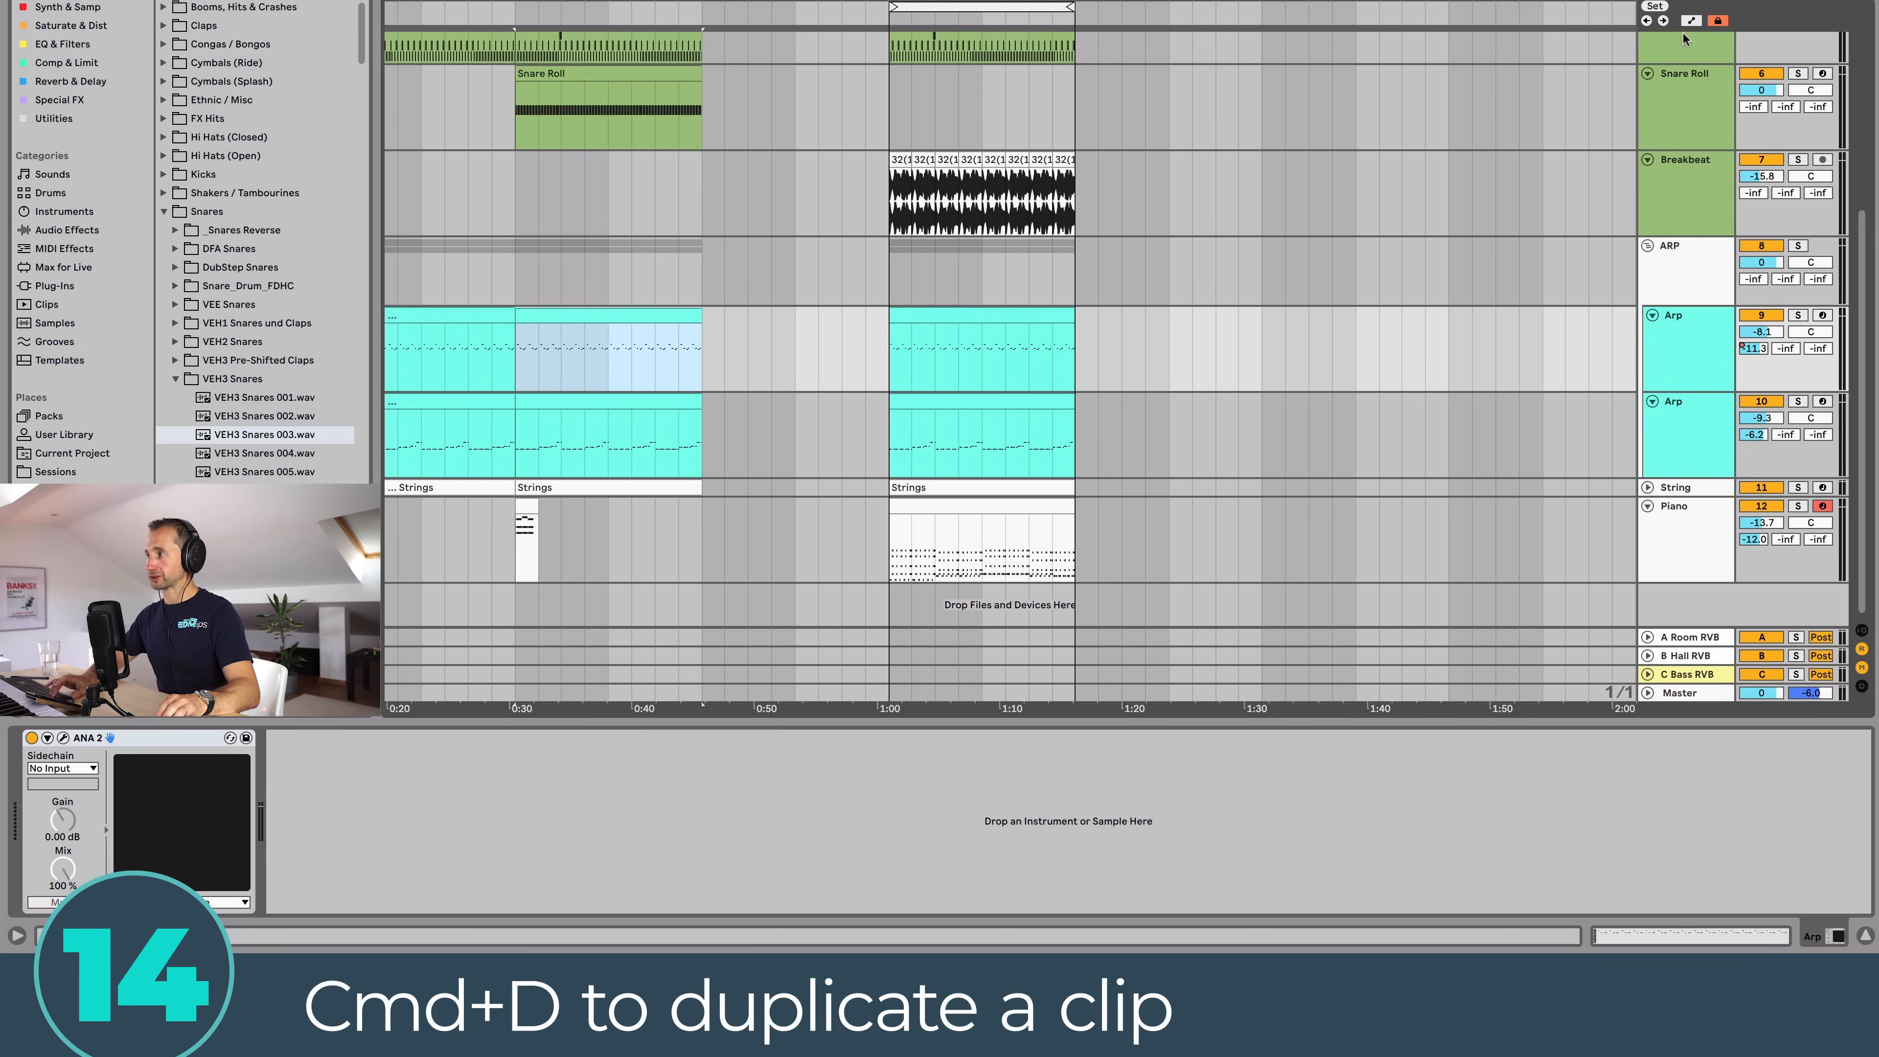
left_click(1716, 20)
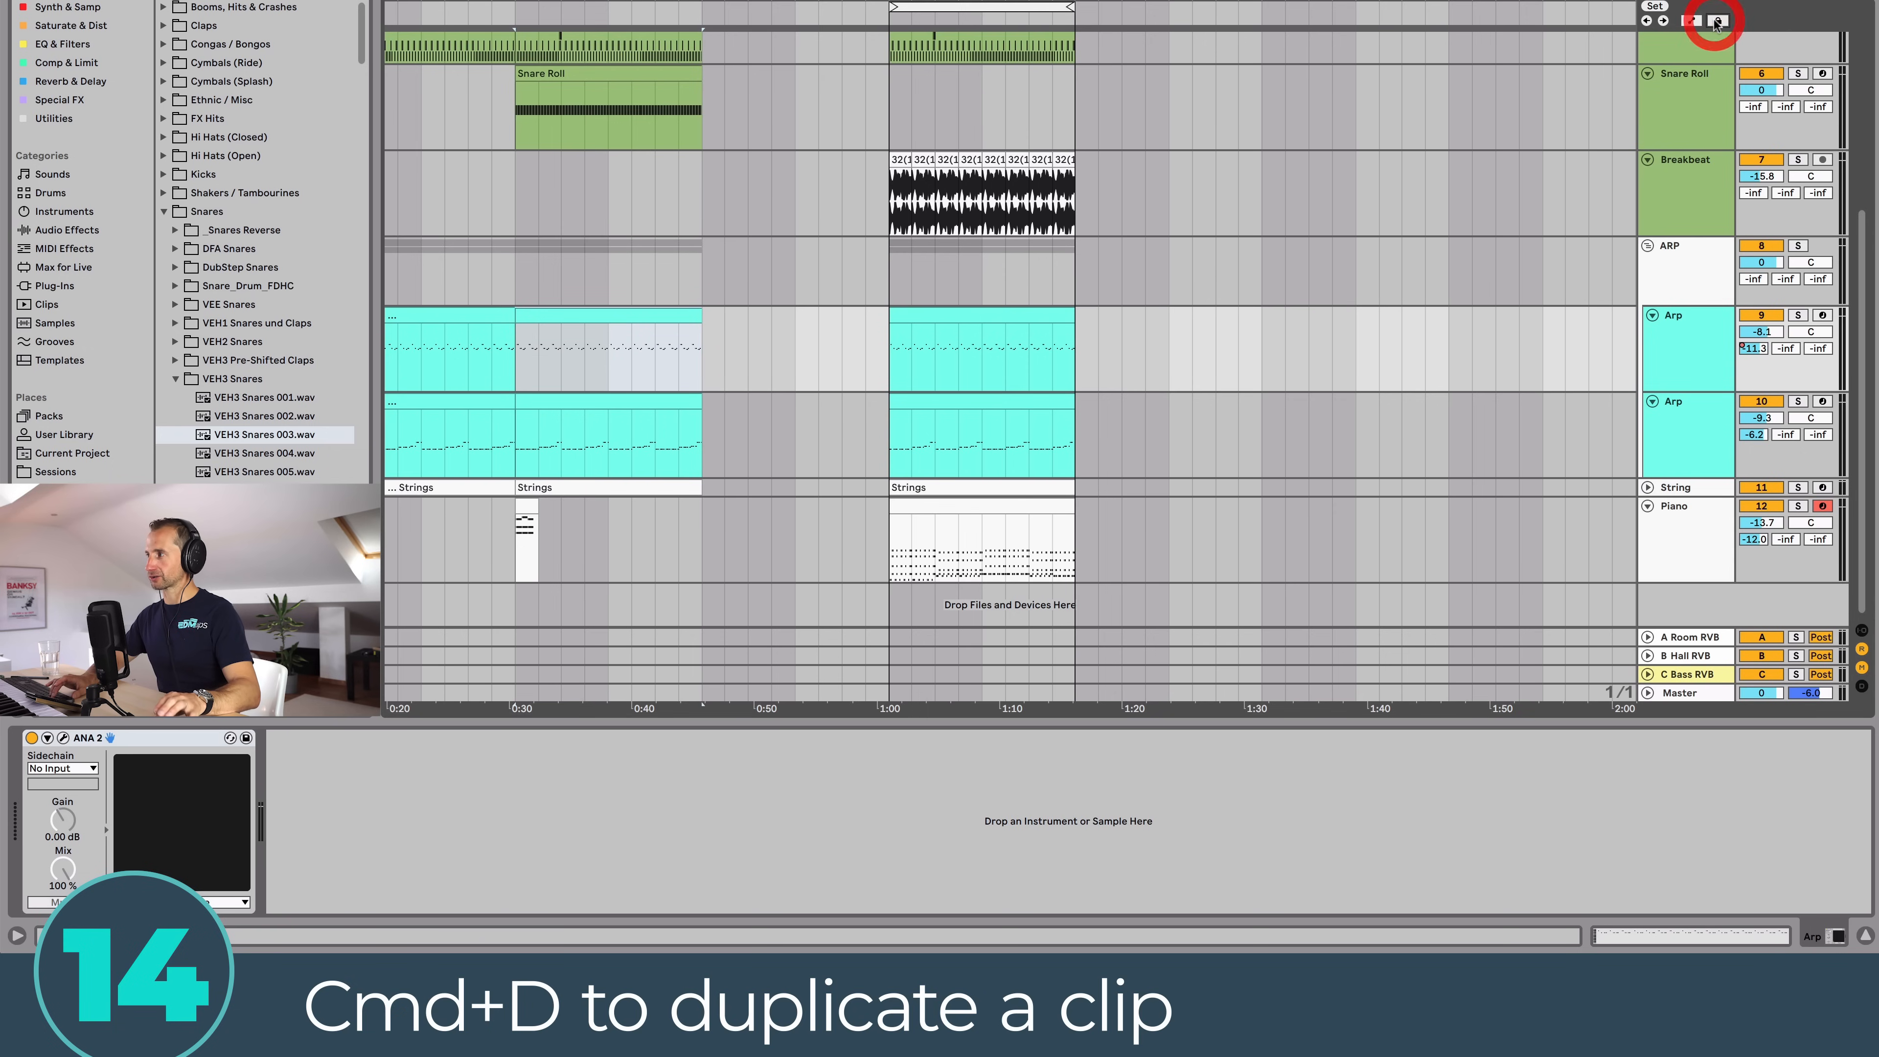
left_click(587, 311)
key("super+d")
key("a")
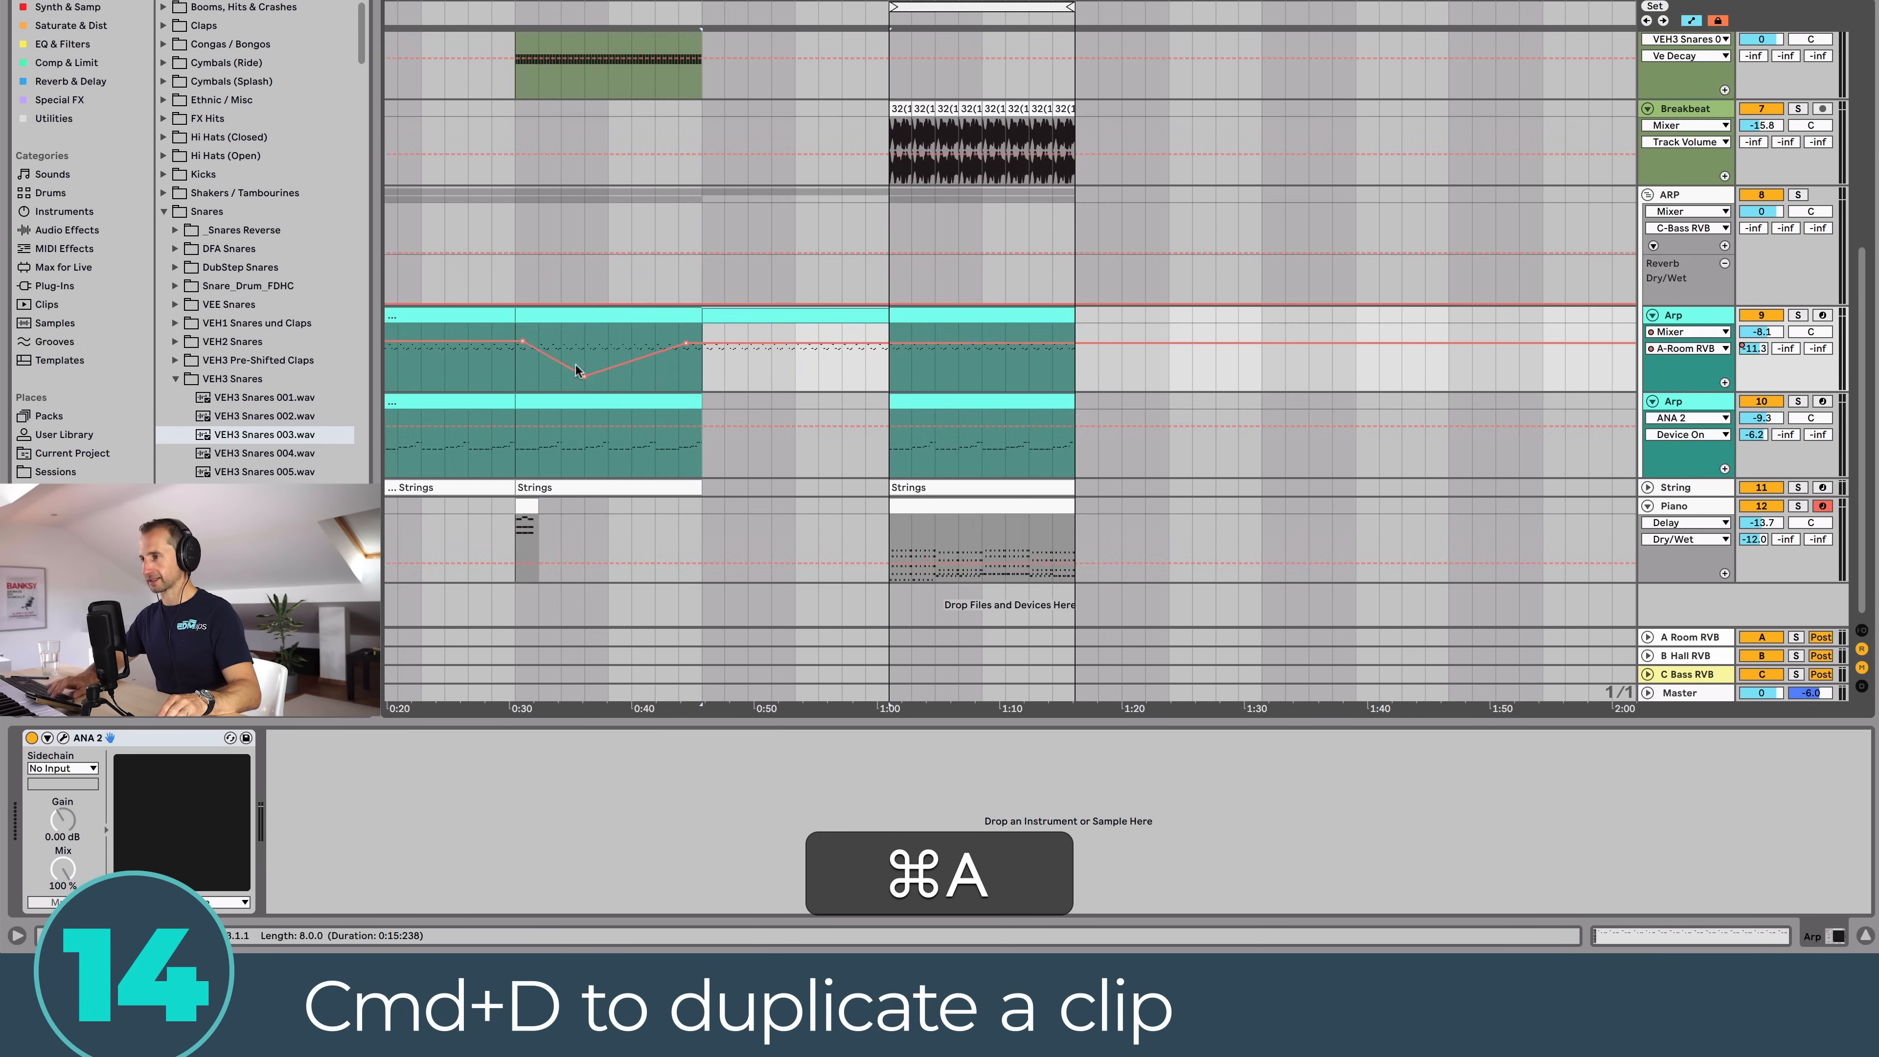
key("super+z")
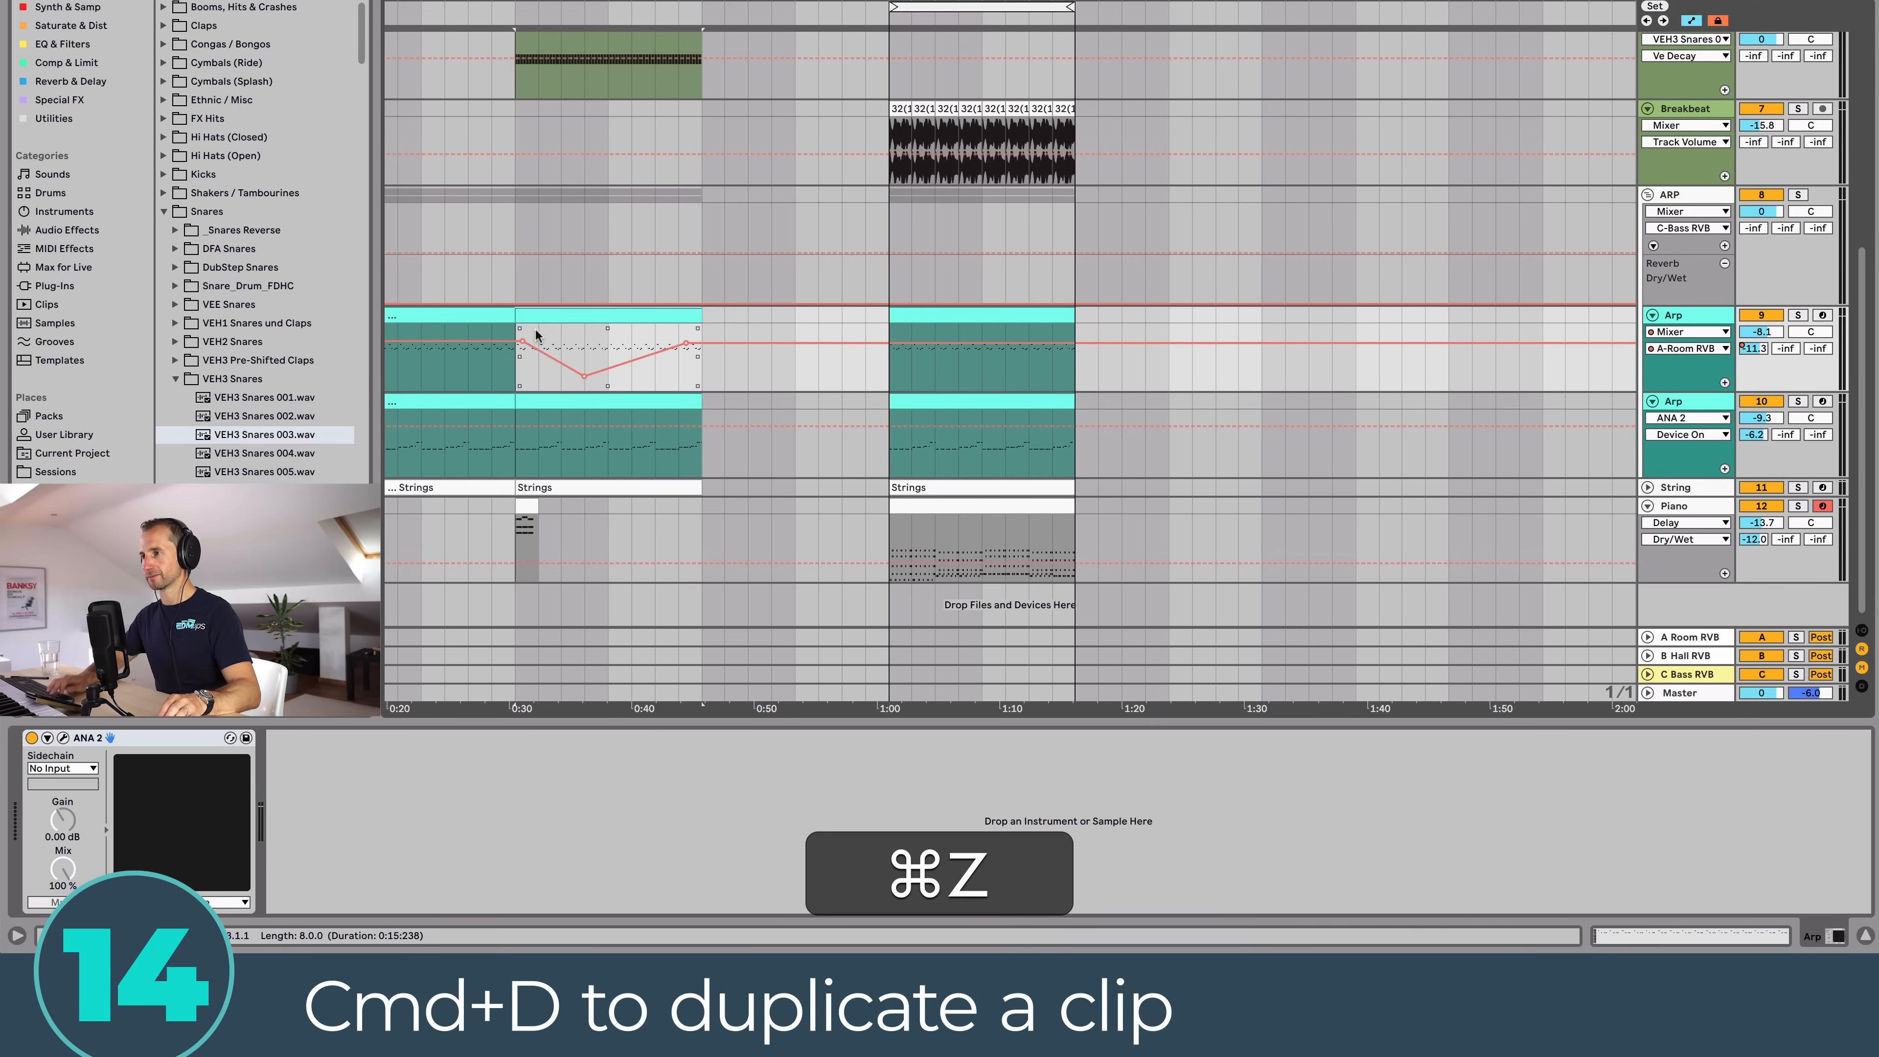
Step: Unlock the envelopes, and duplicate the Arp clip together with its A-Room RVB automation
left_click(1726, 22)
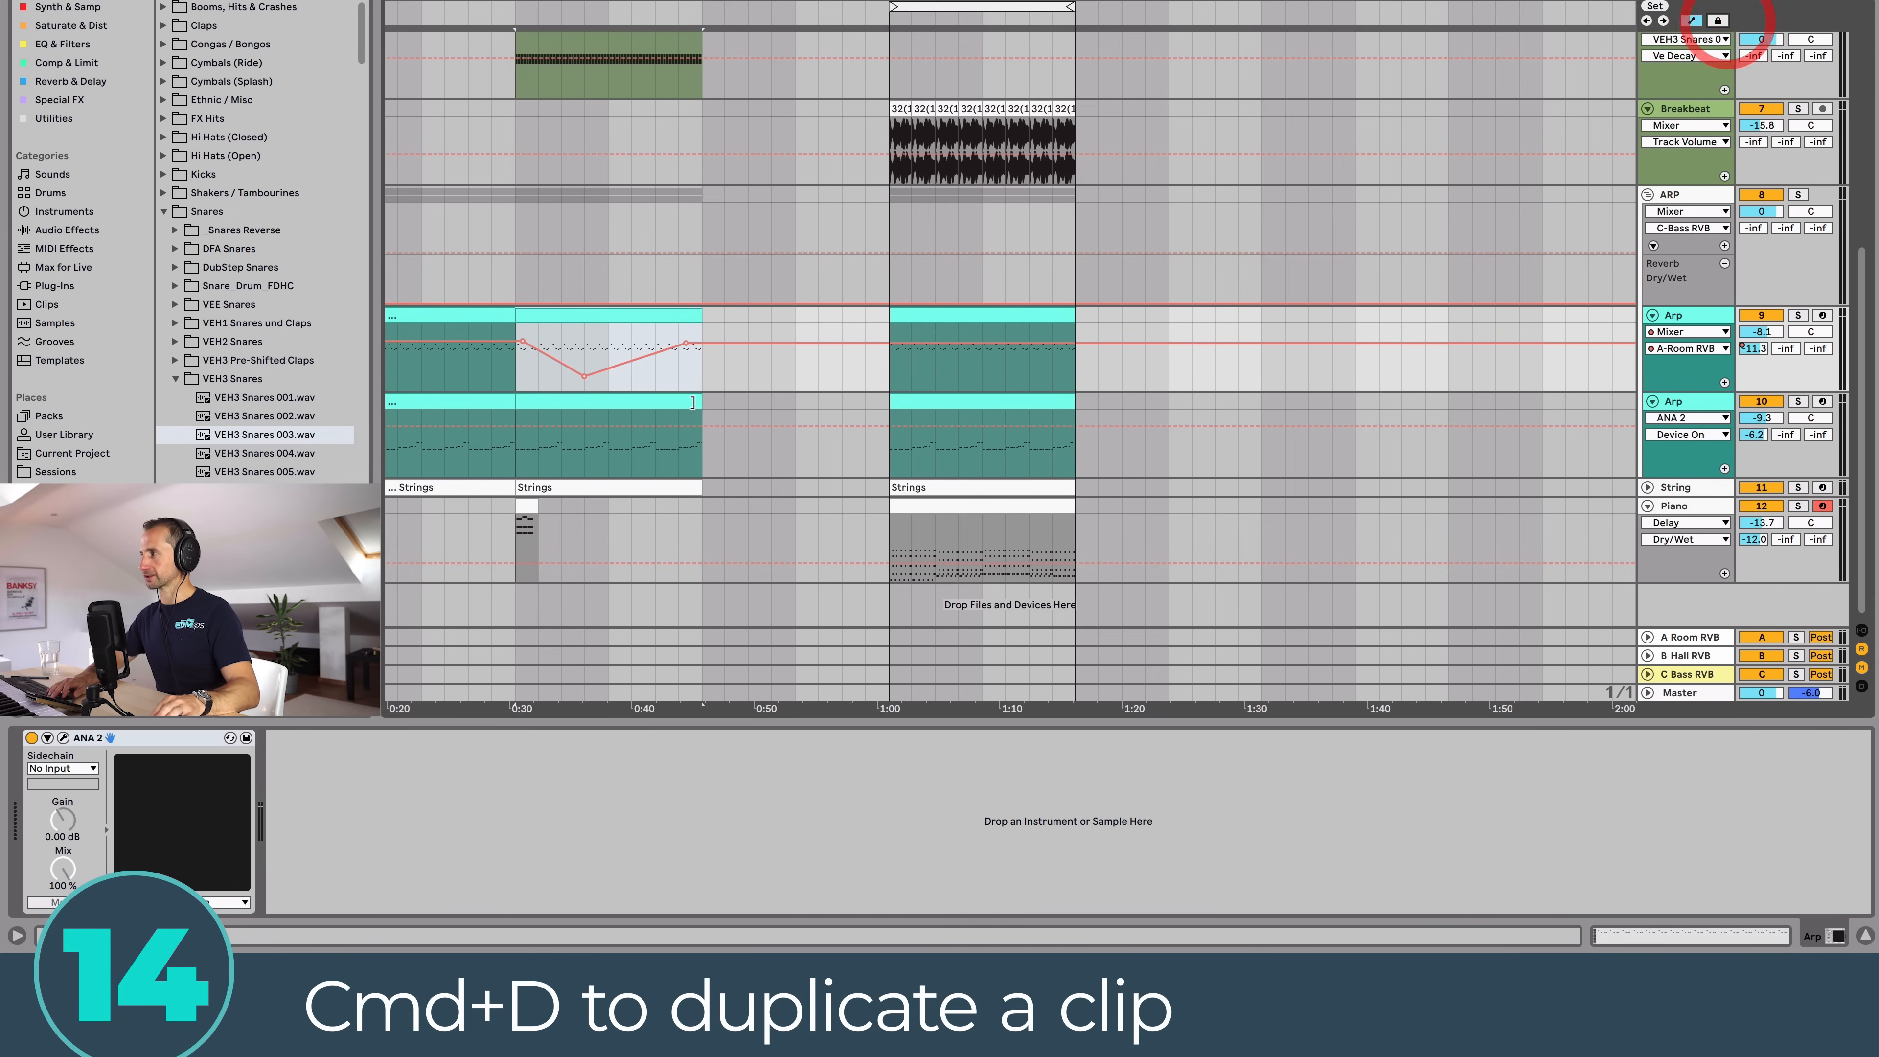
left_click(615, 313)
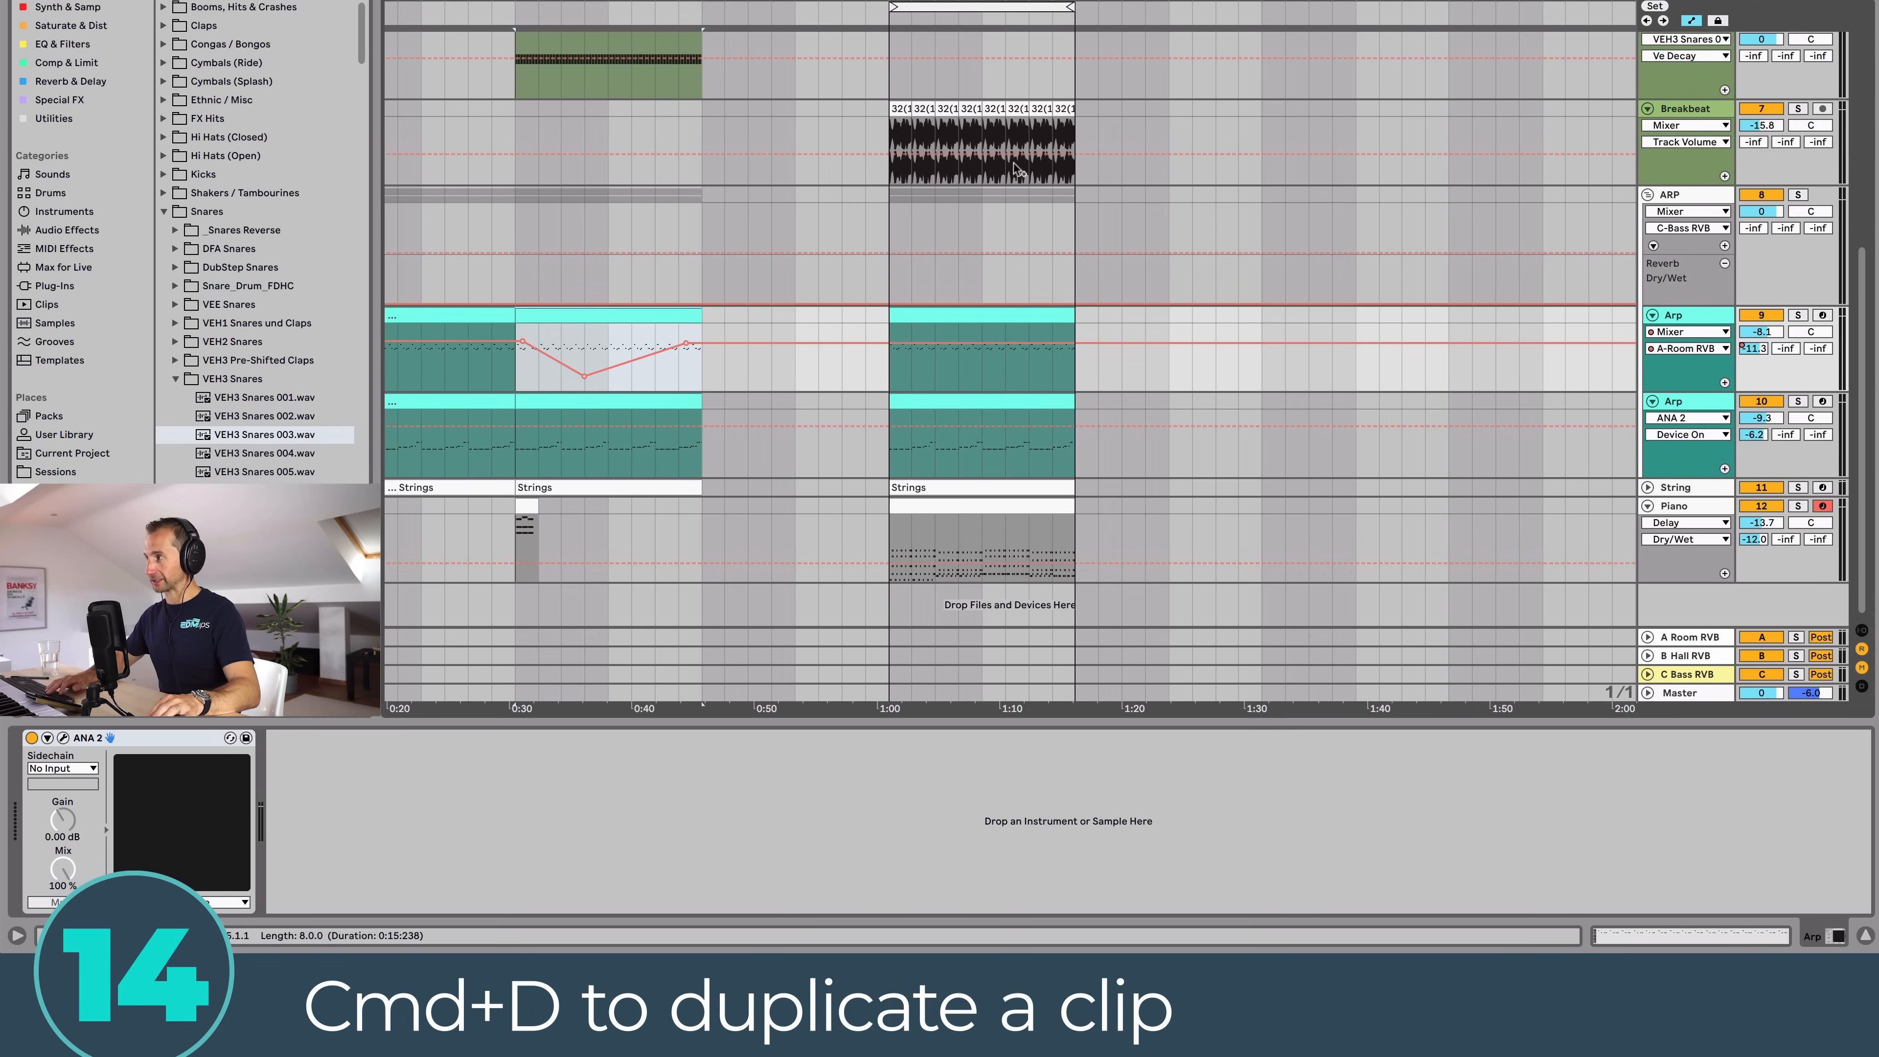
key("super+d")
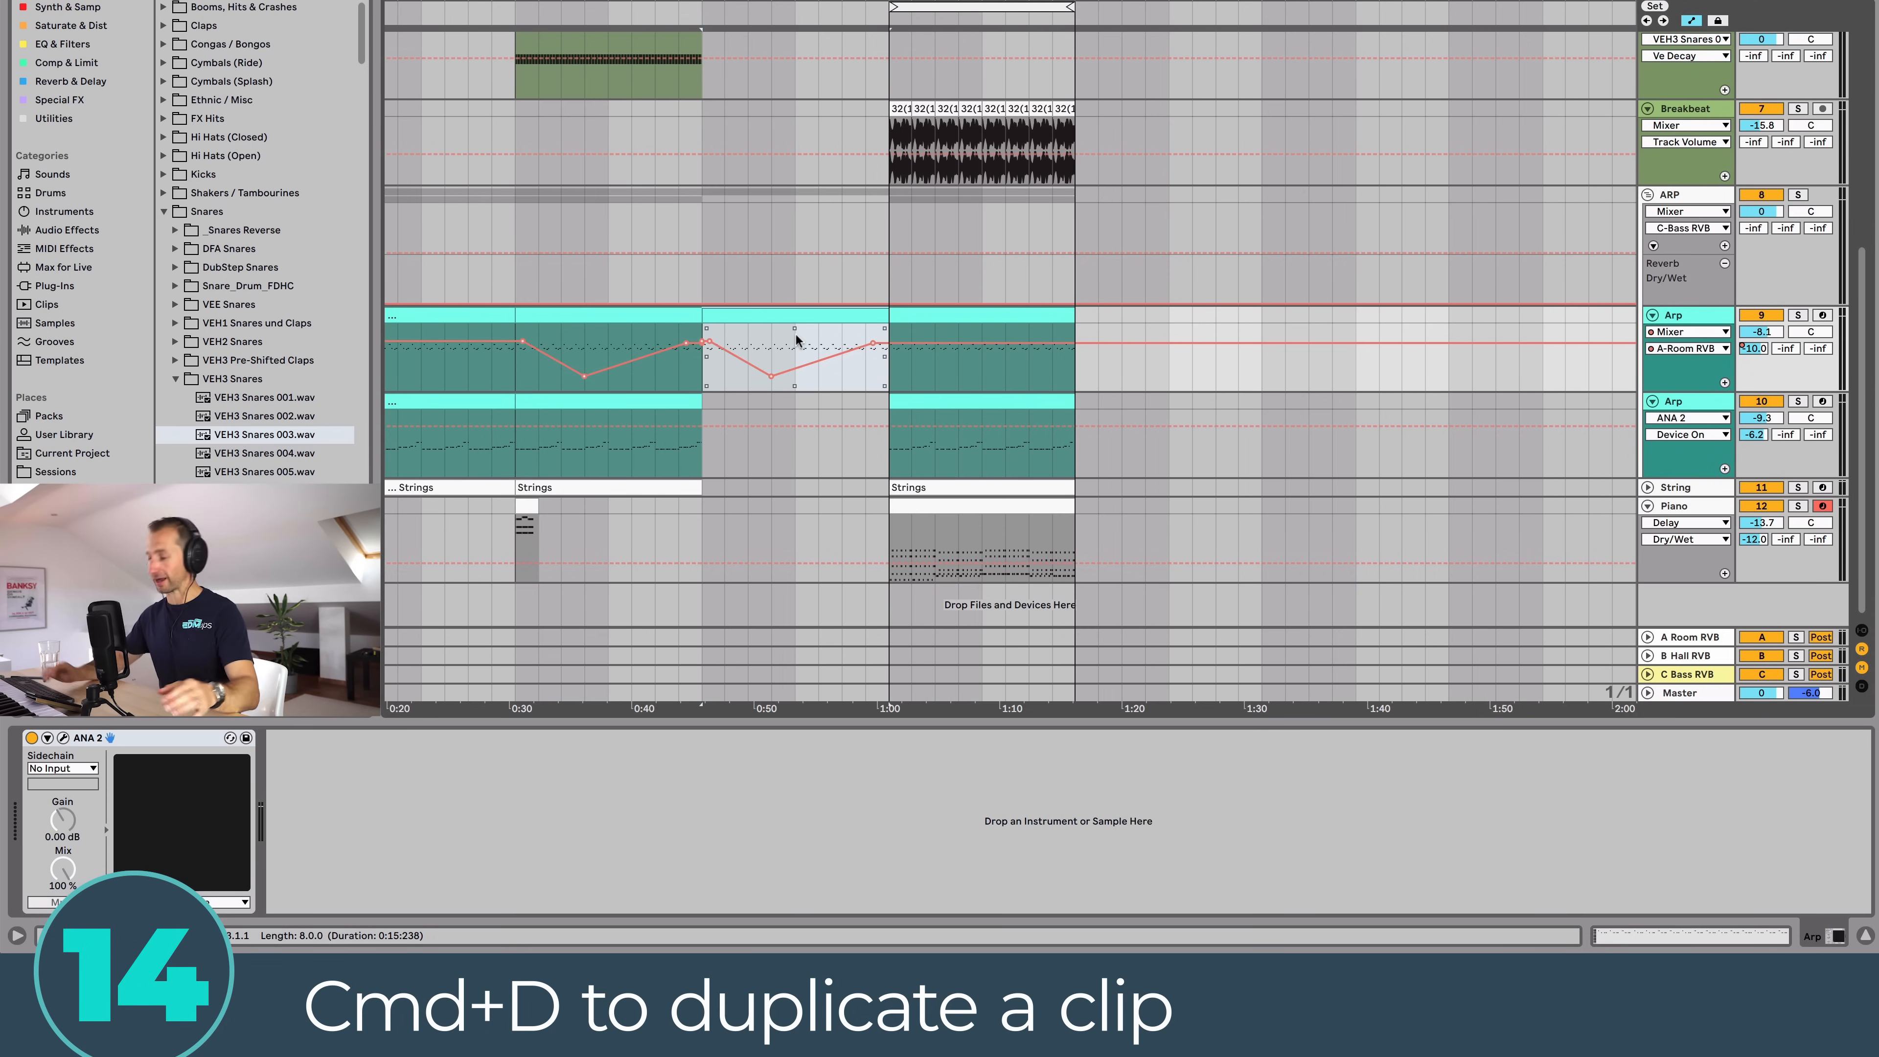
Step: Switch the detail area to the clip view and back to the devices, and hide the automation on all tracks
key("shift+Tab")
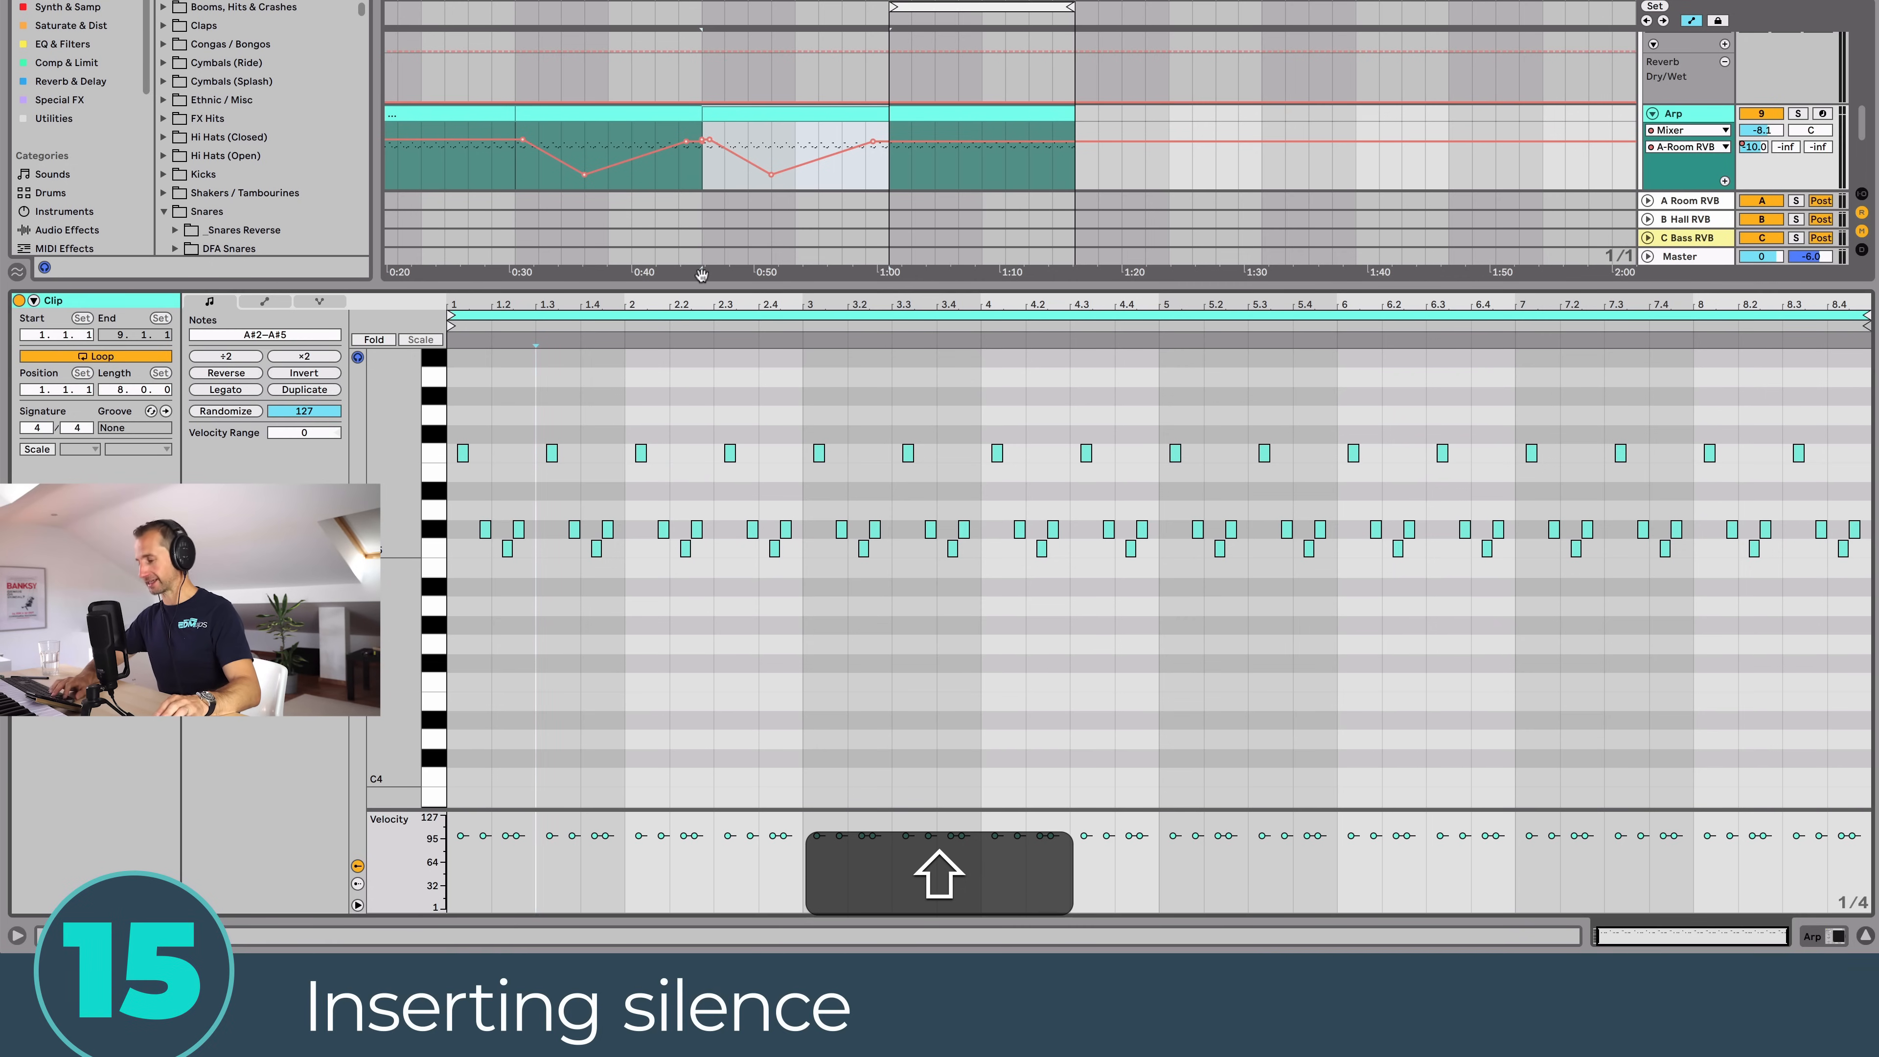
key("shift+Tab")
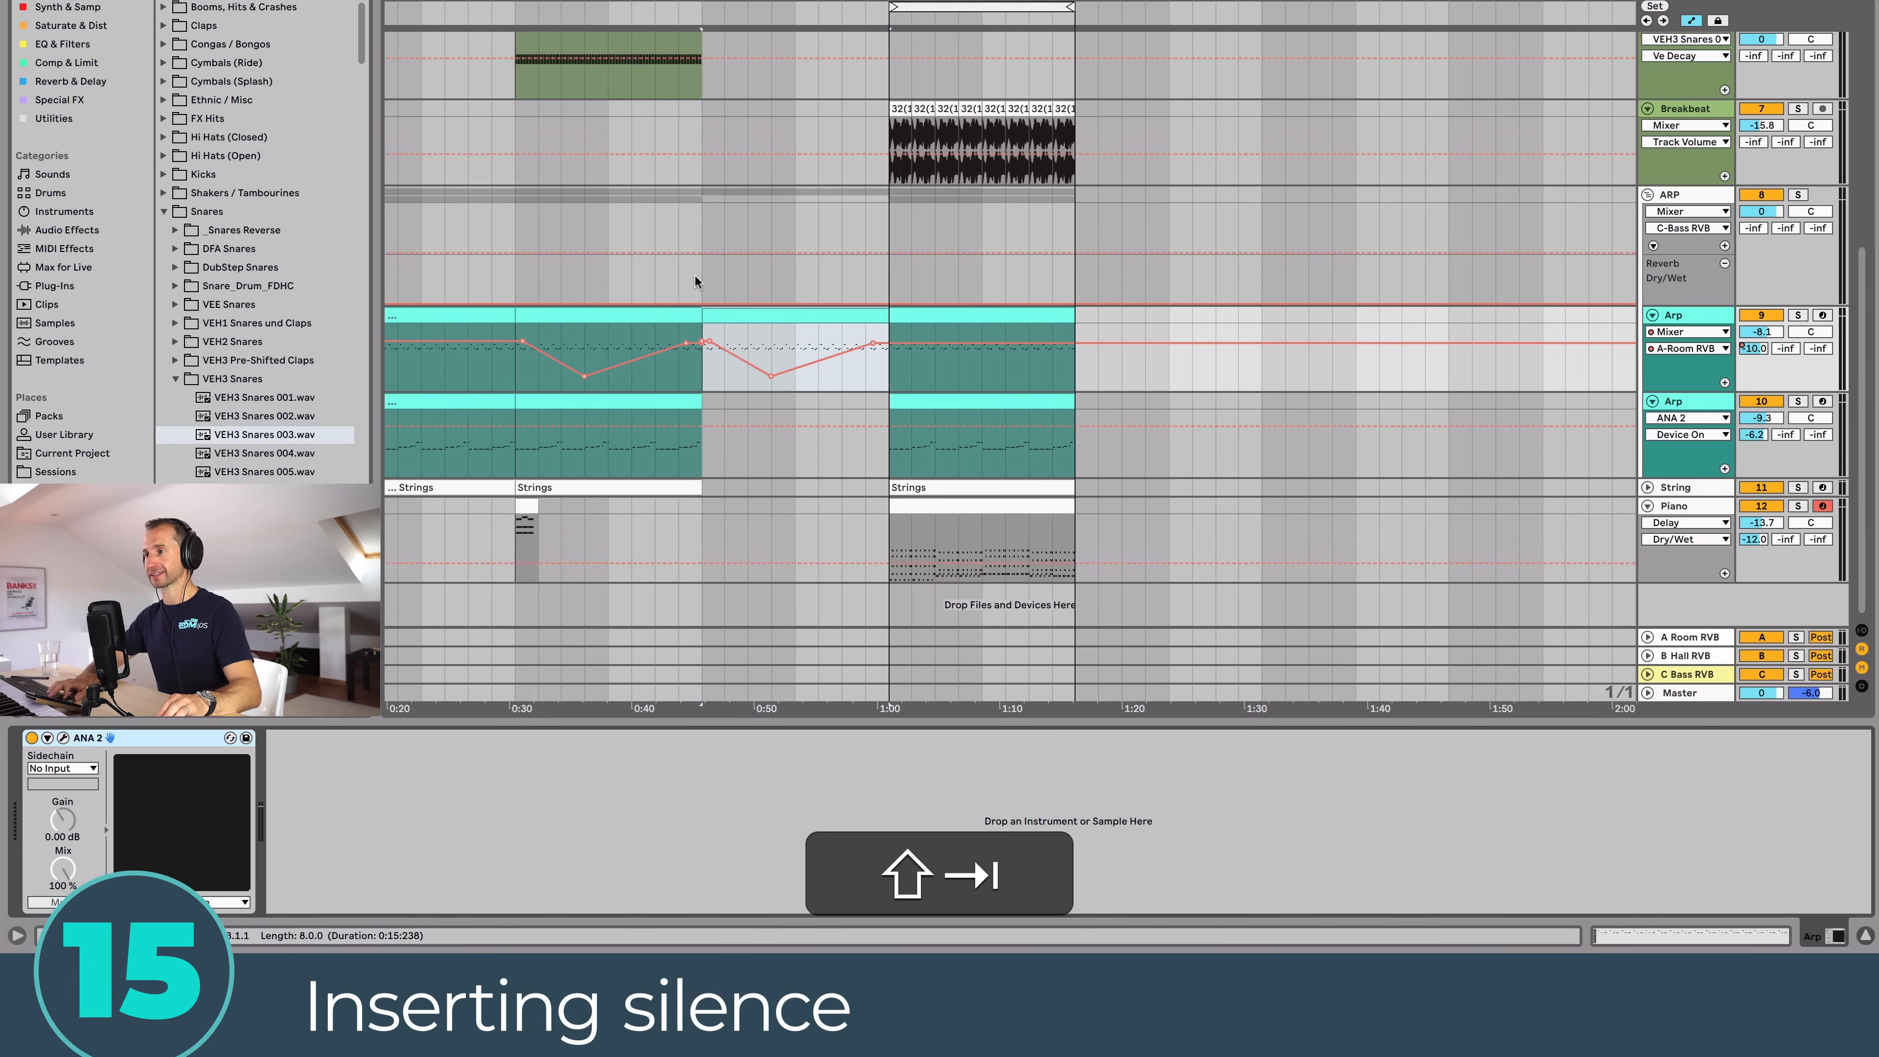
left_click(512, 260)
key("a")
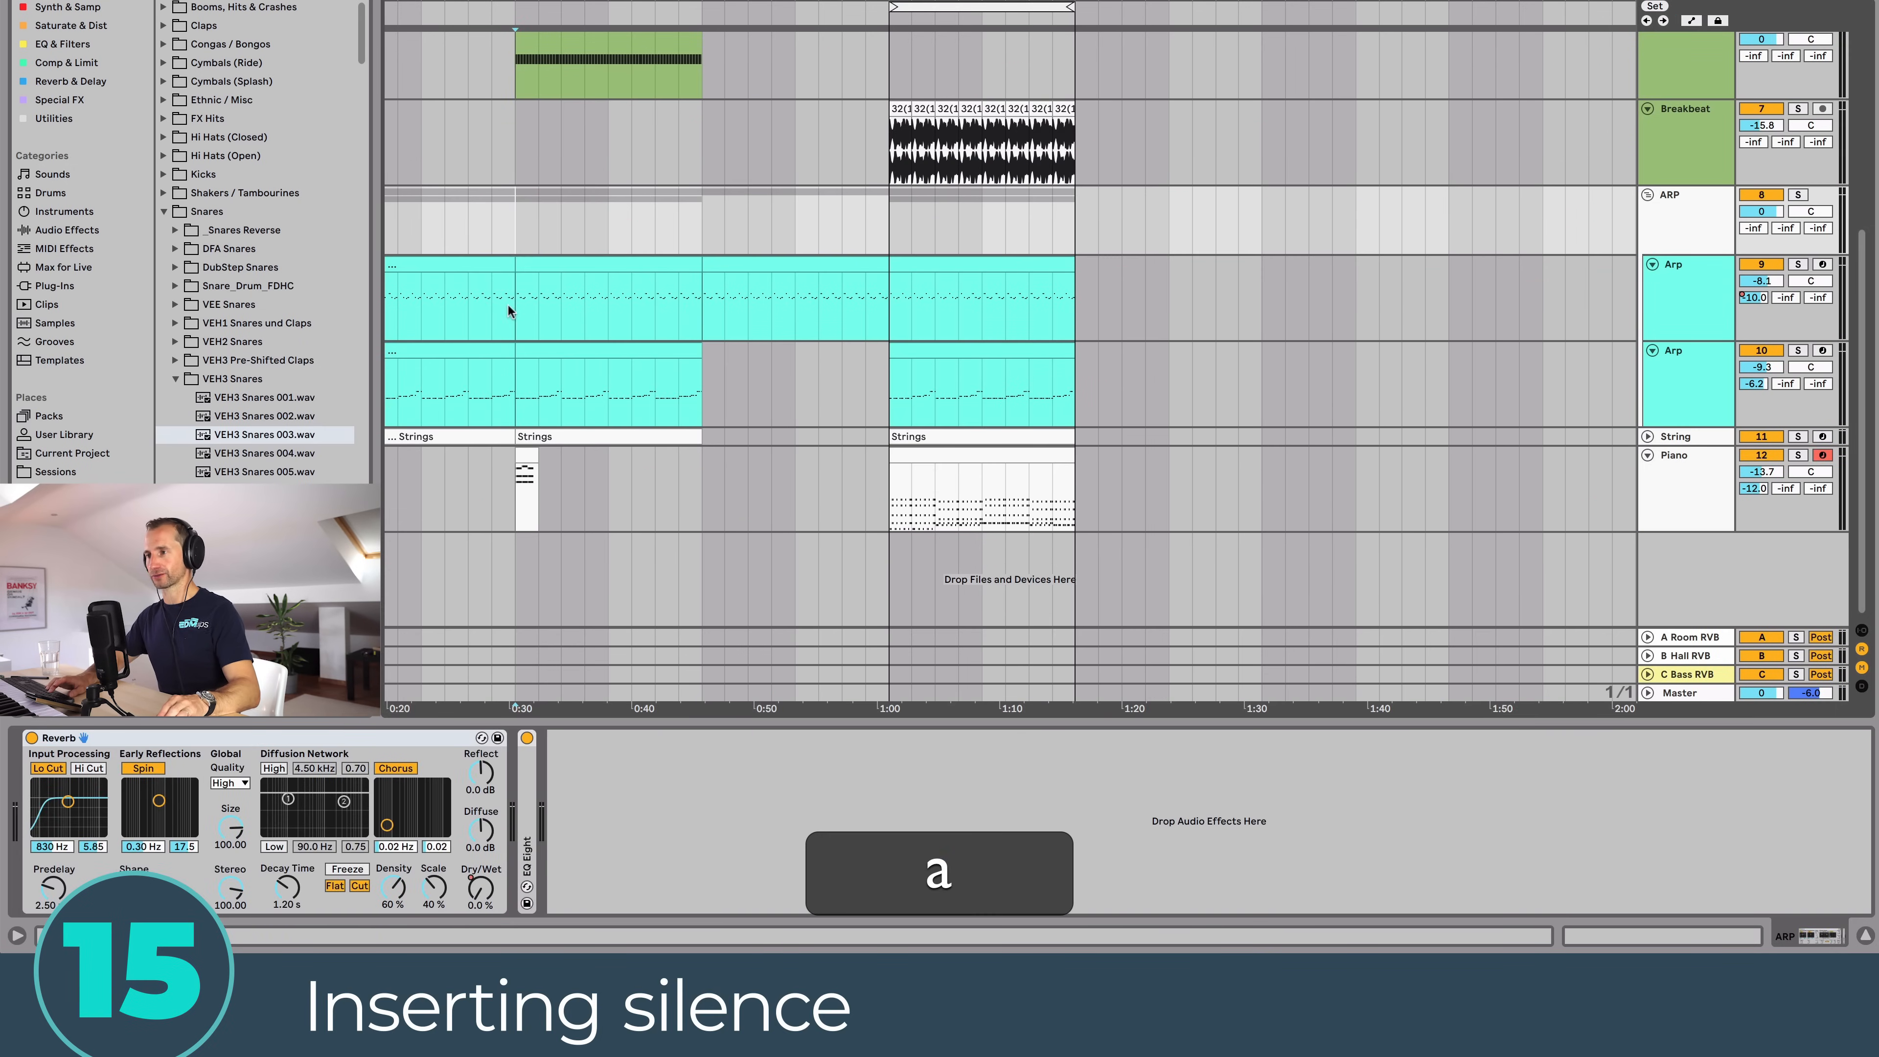
Step: Insert eight bars of silence across the arrangement over the upper Arp clip at 0:30, and undo the insertion
left_click(509, 306)
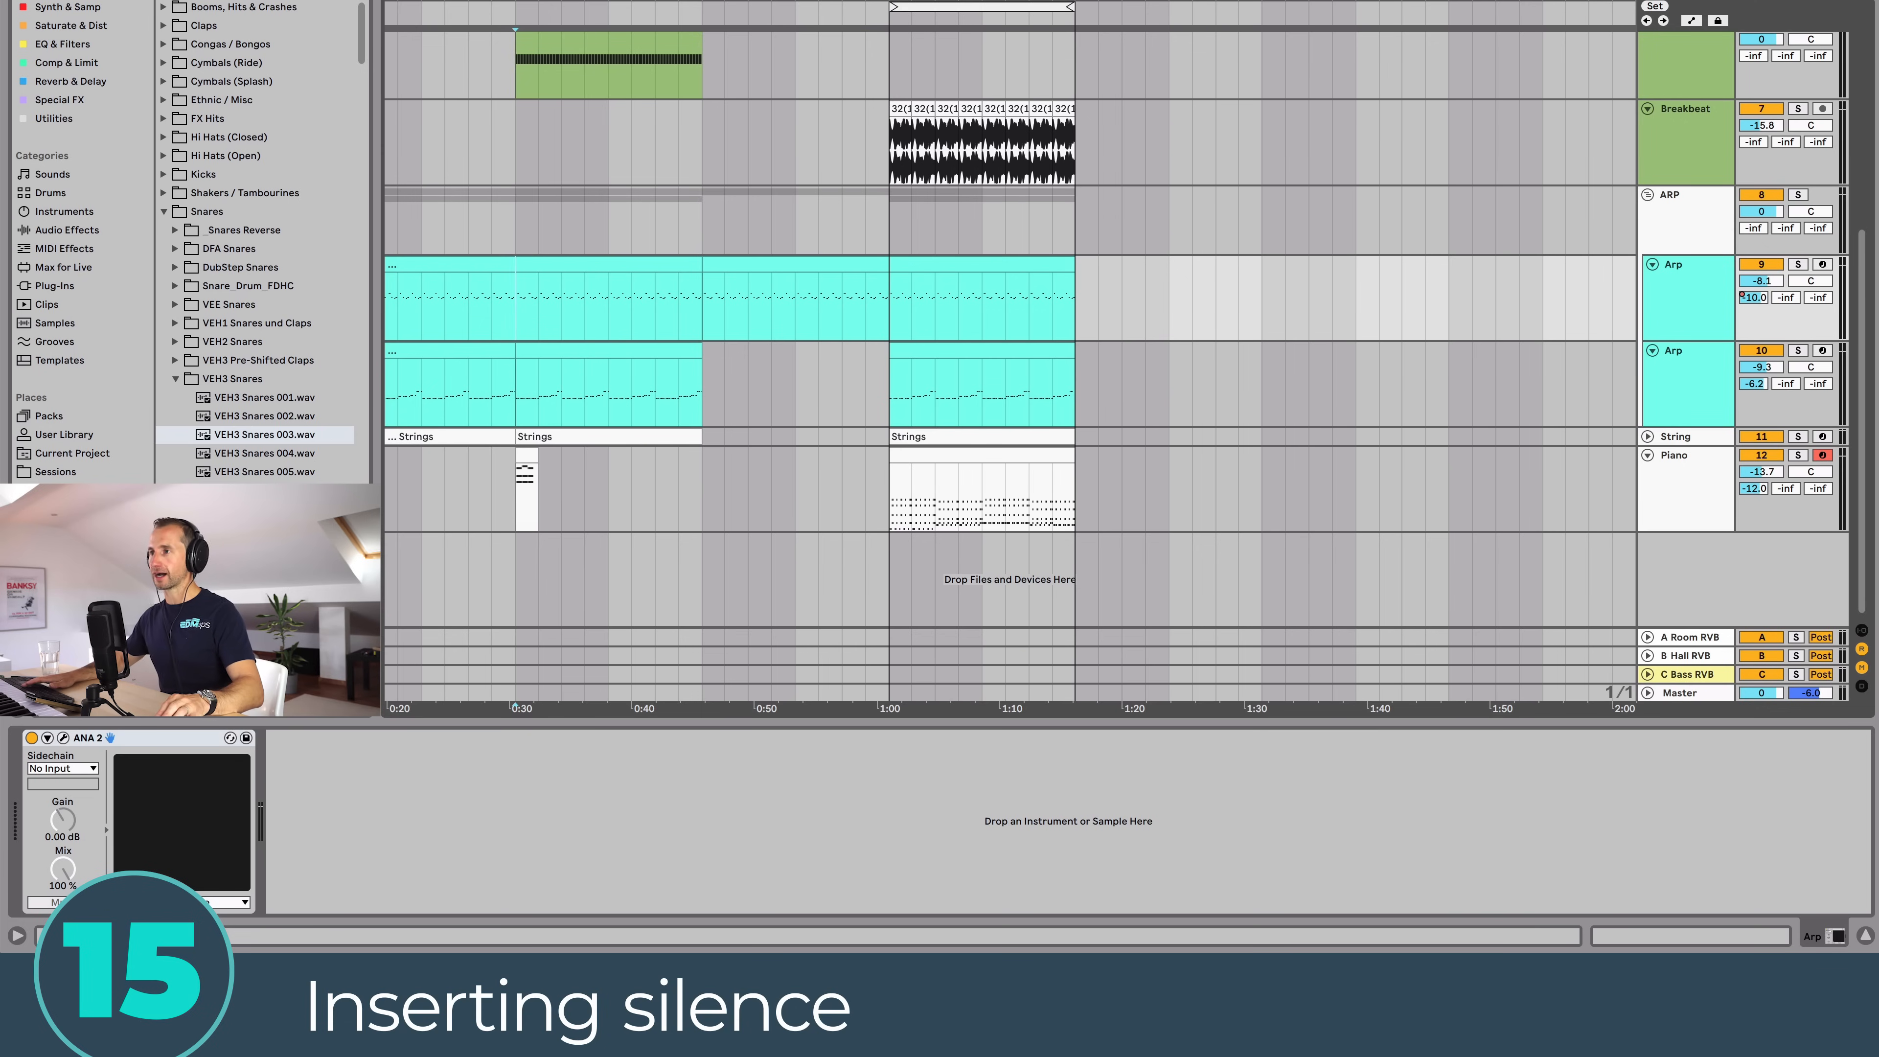
left_click_drag(588, 6, 759, 3)
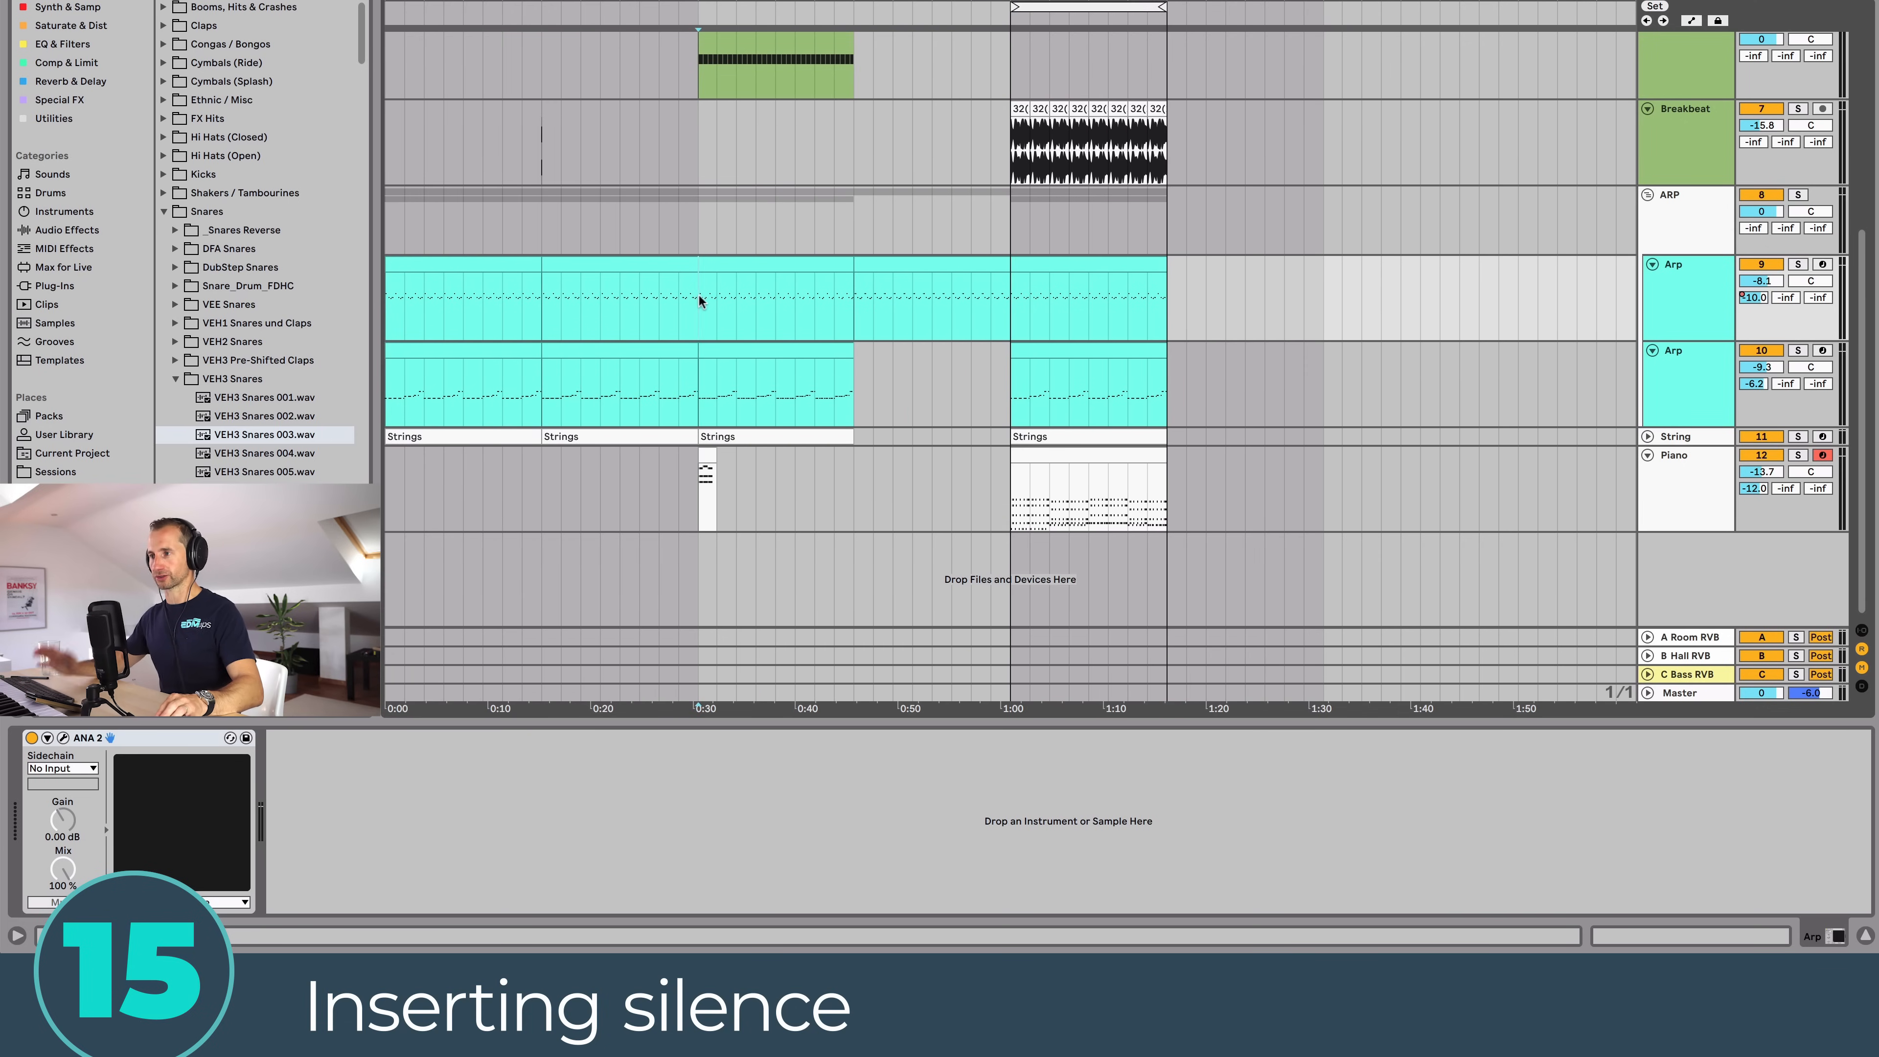
mouse_move(699, 295)
left_mouse_down()
mouse_move(764, 308)
mouse_move(691, 304)
mouse_move(722, 302)
left_mouse_up()
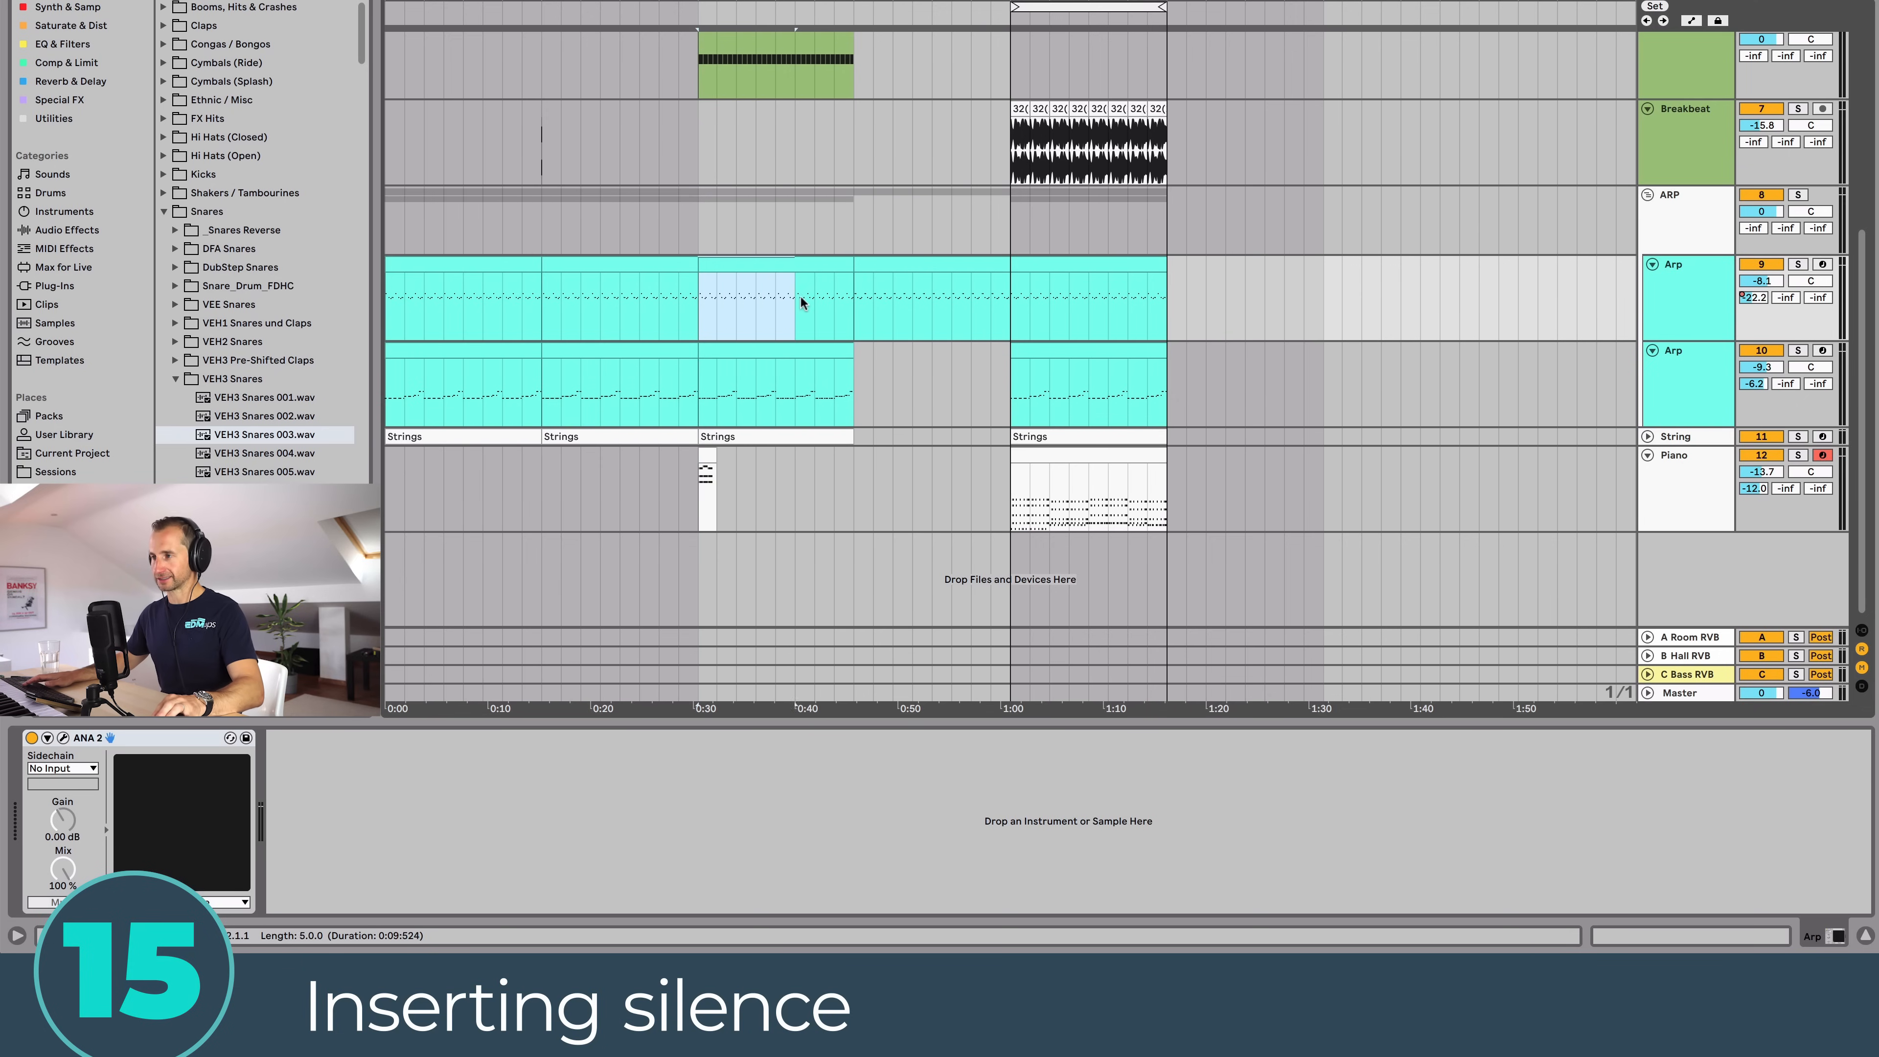
left_click_drag(850, 292, 714, 301)
left_click(852, 297)
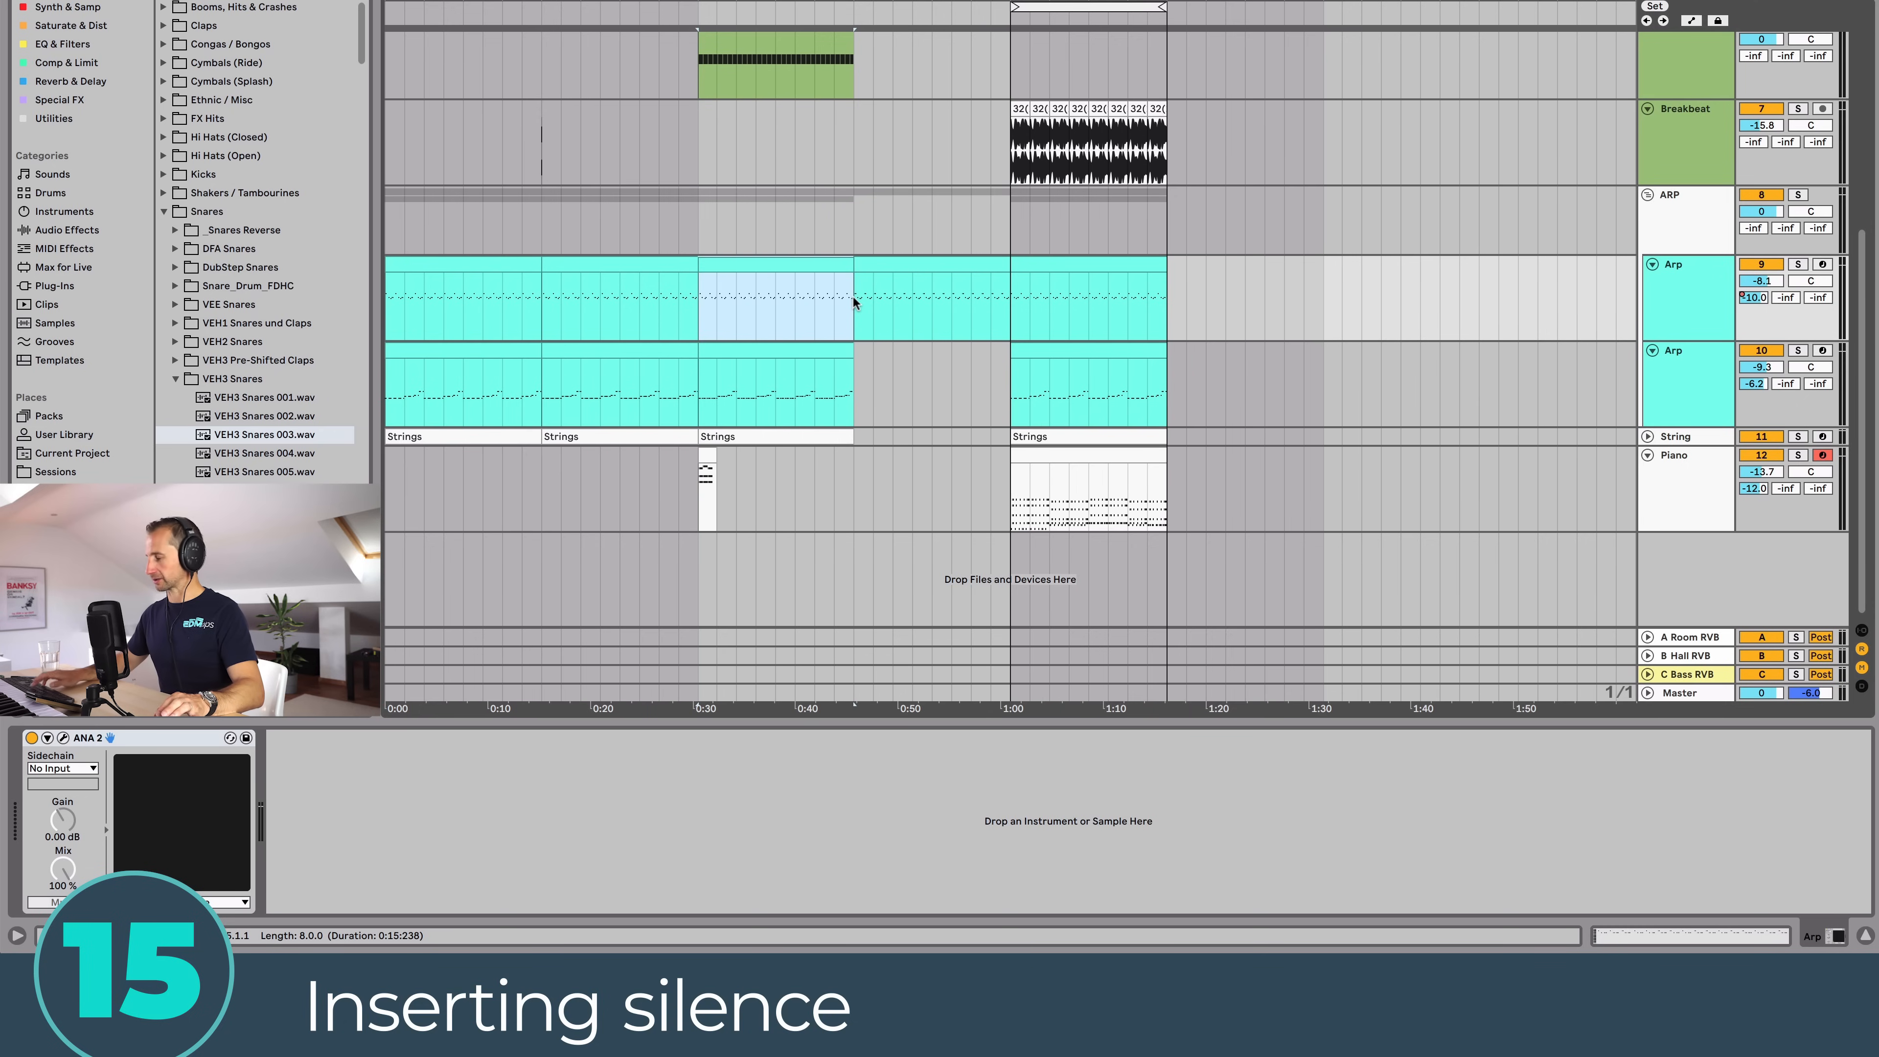
key("super+i")
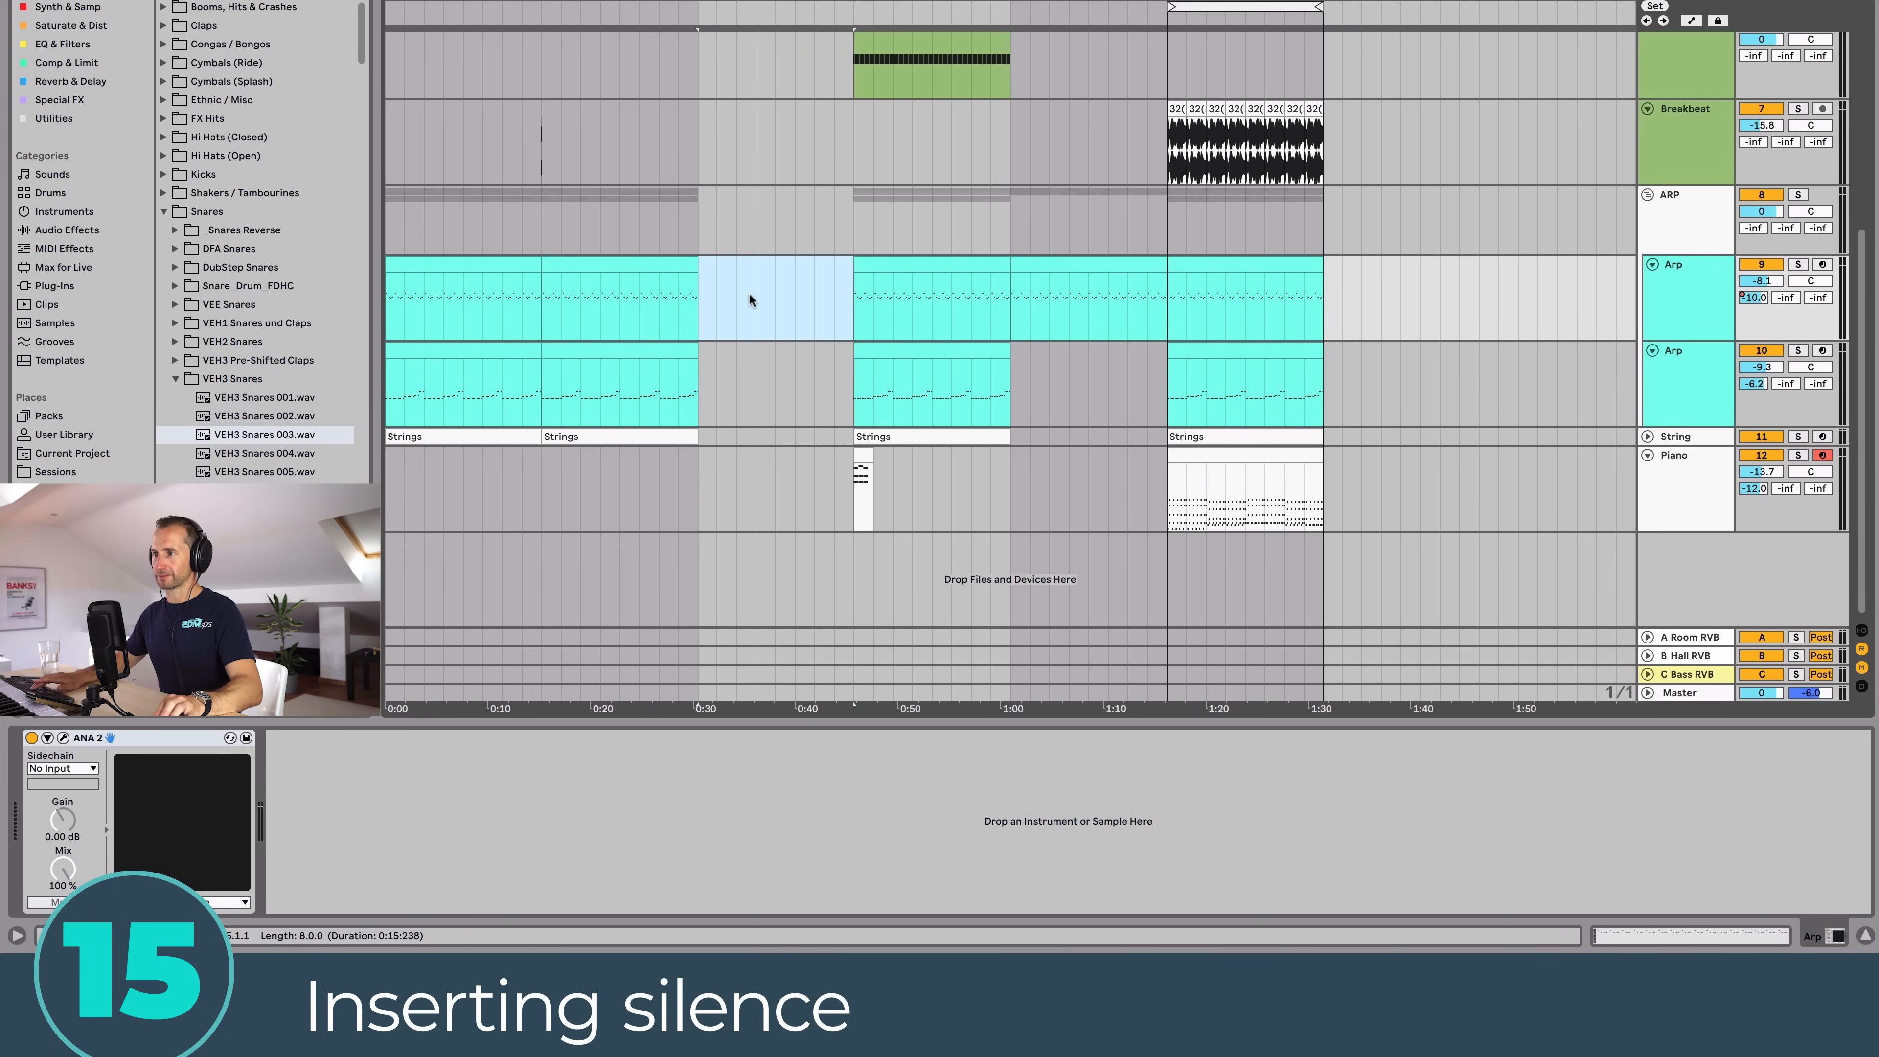
key("super+z")
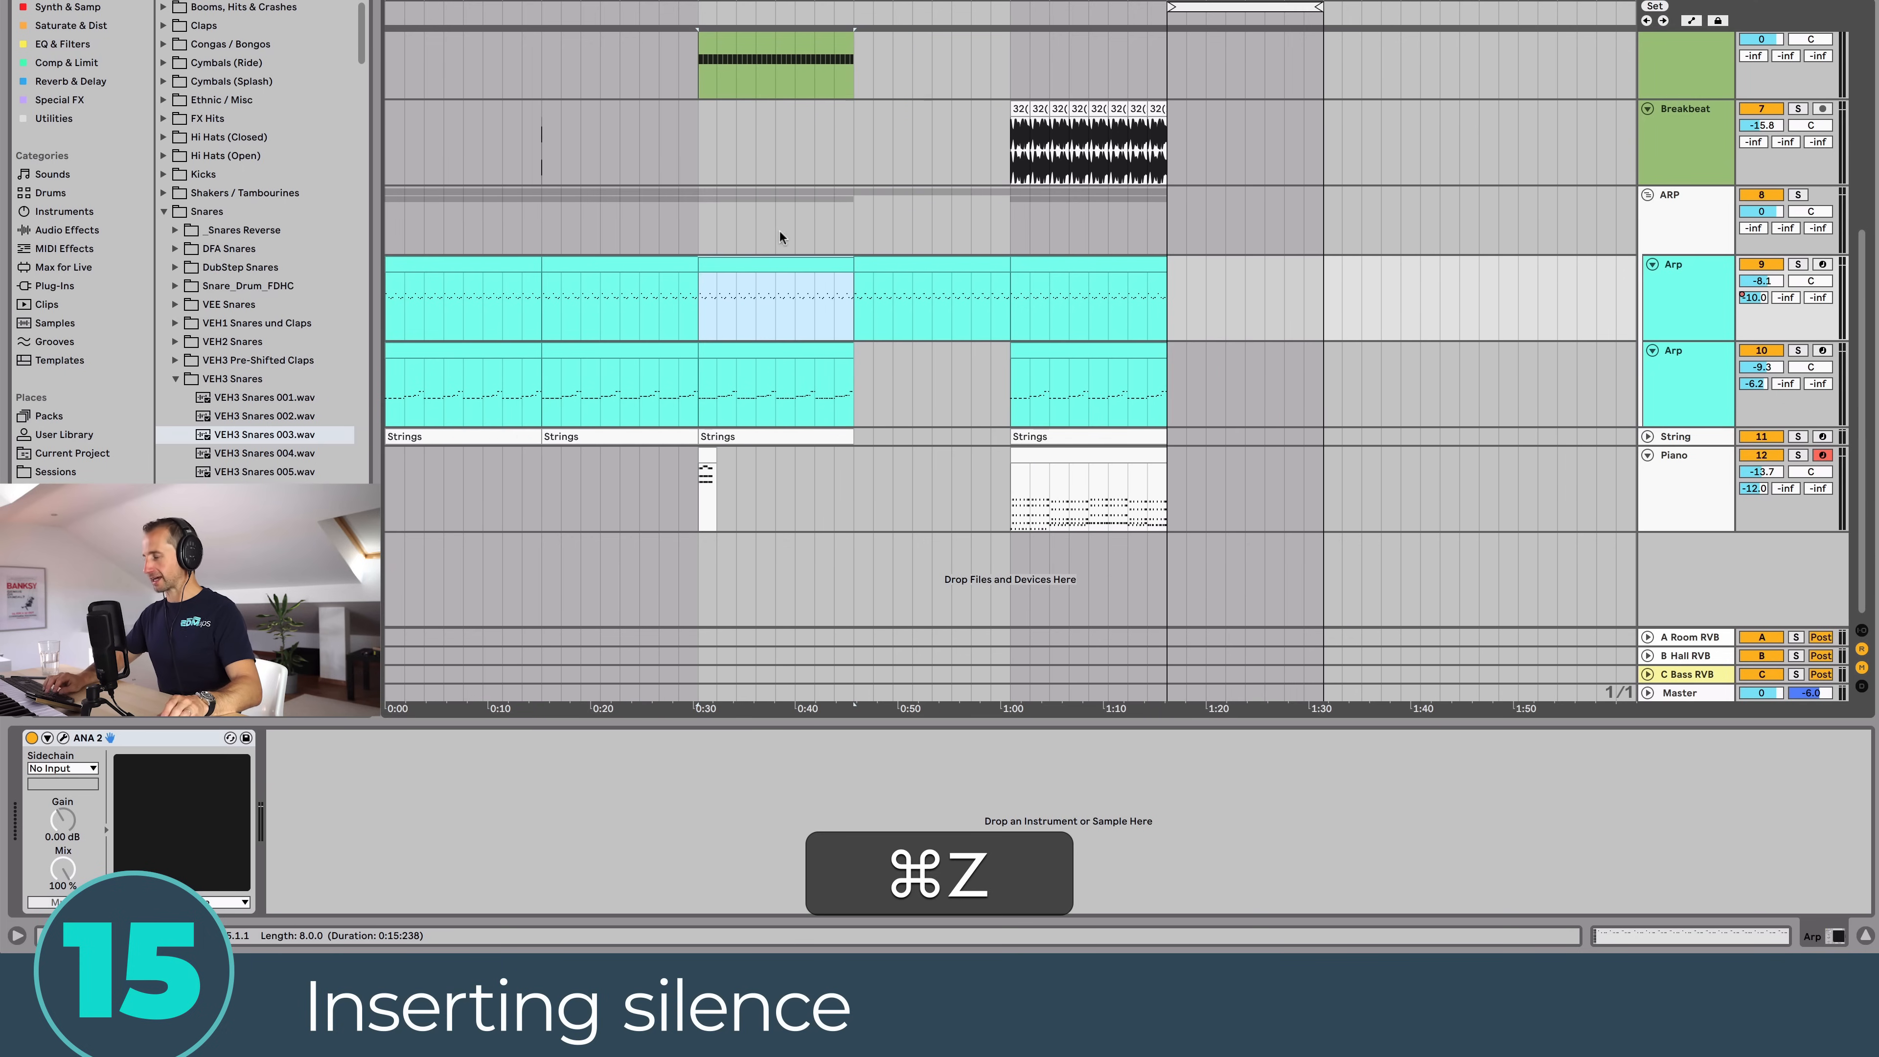
Step: Zoom in on the section at 1:00, and finely adjust the upper Arp track's volume to -8.0 dB
left_click(1717, 22)
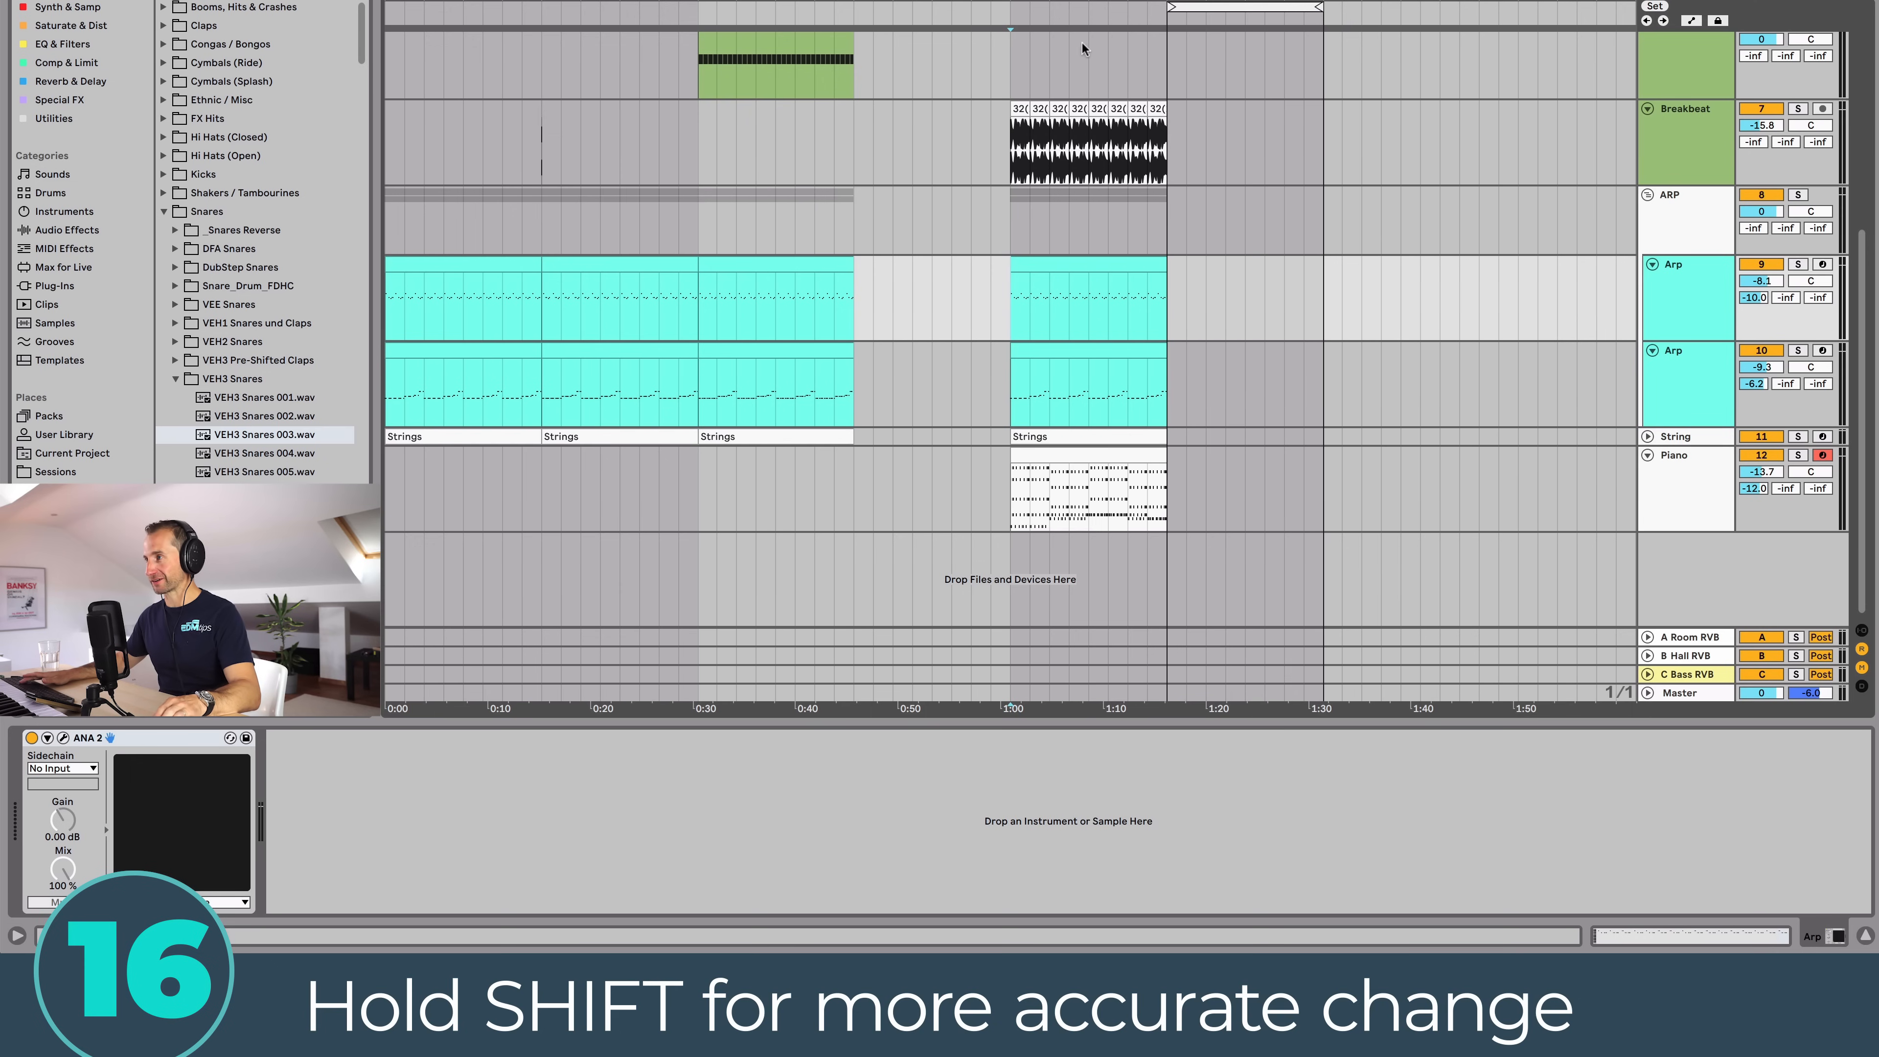
left_click_drag(1087, 2, 1407, 123)
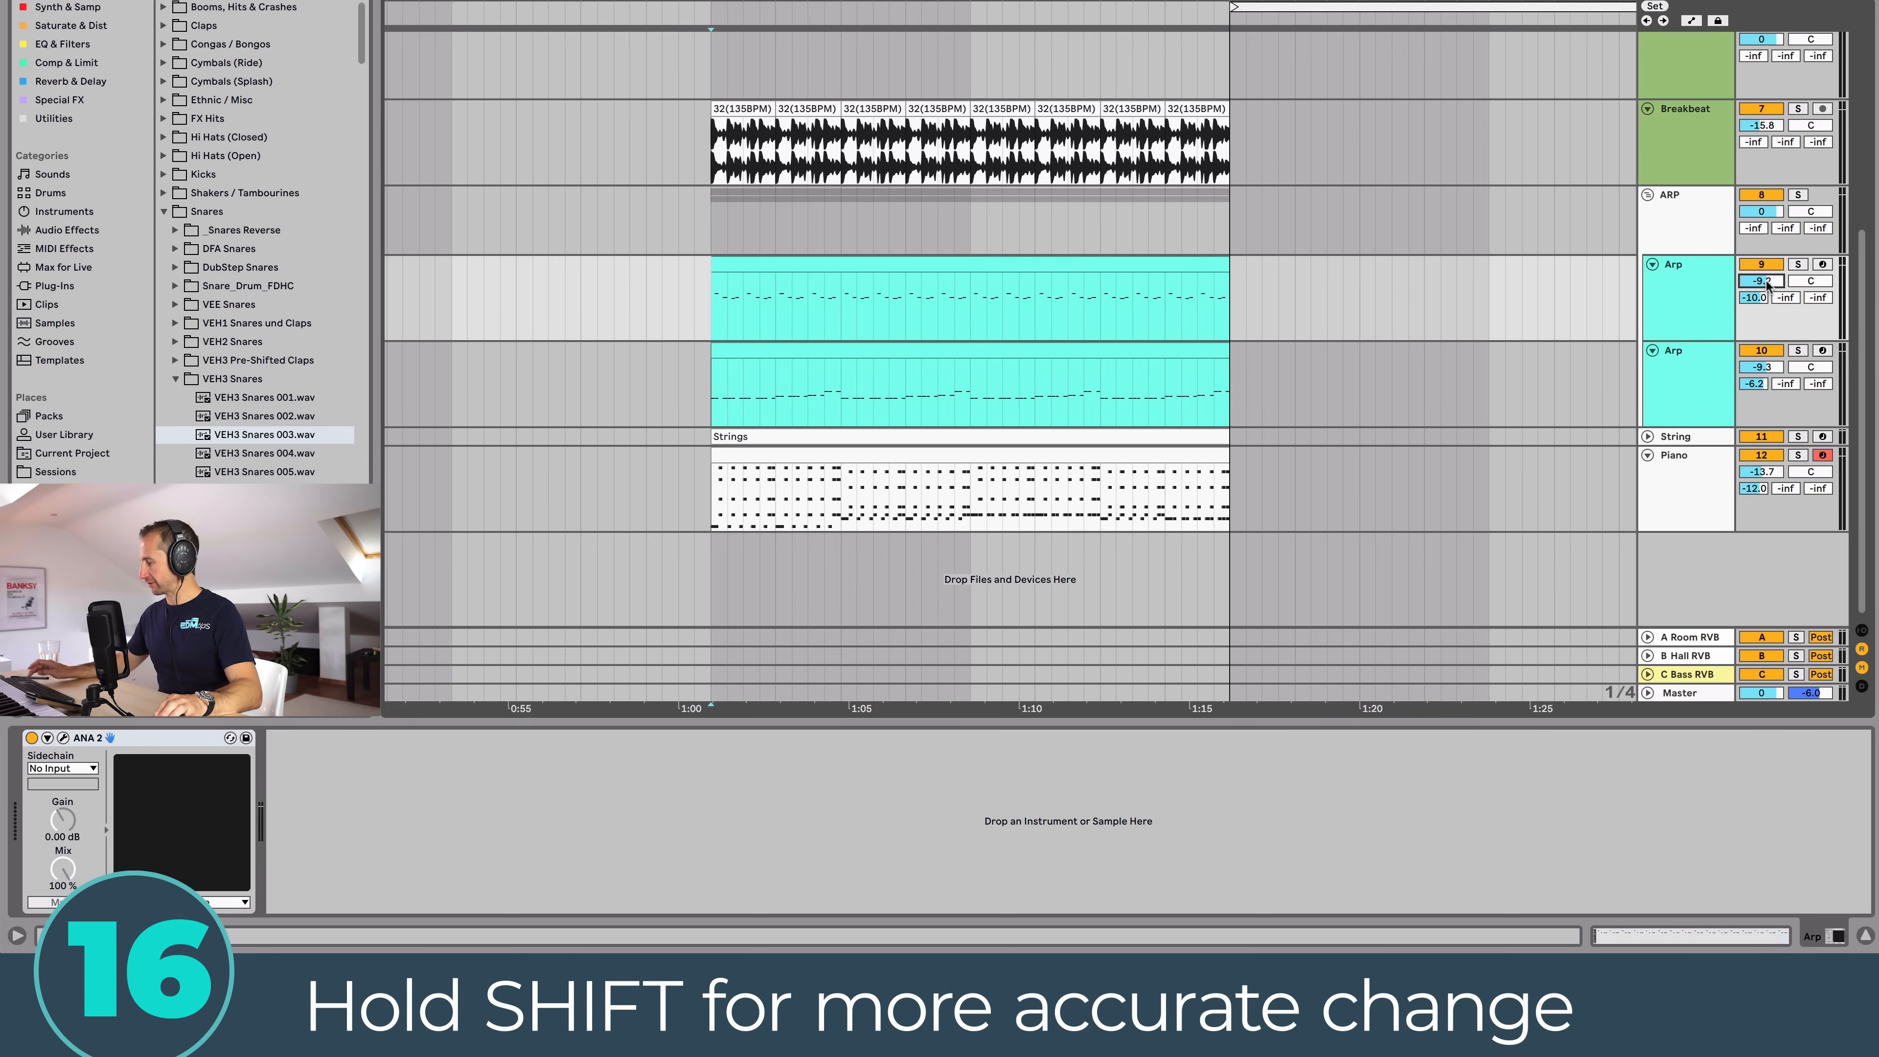
key("shift")
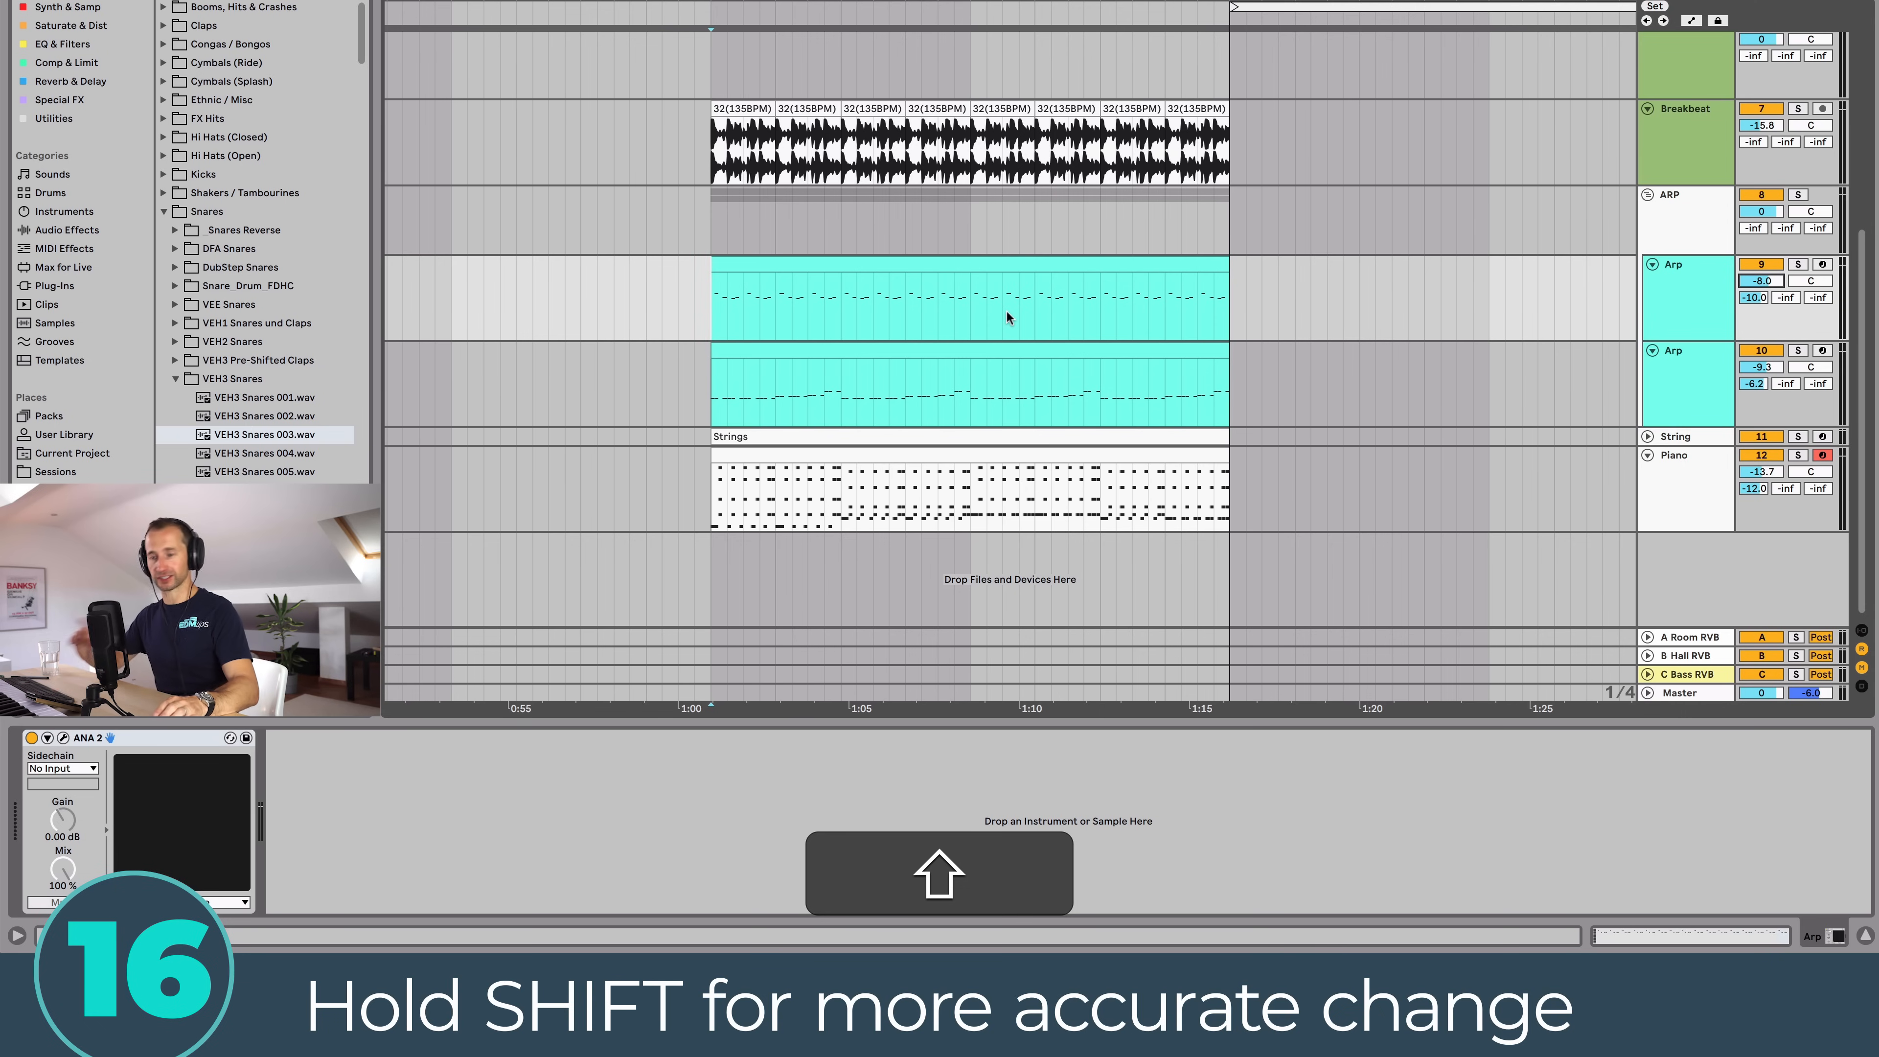
Step: Show automation, draw a V-shaped dip in the upper Arp track's Track Volume over the clip at 1:00, and enlarge the track
key("a")
left_click(727, 296)
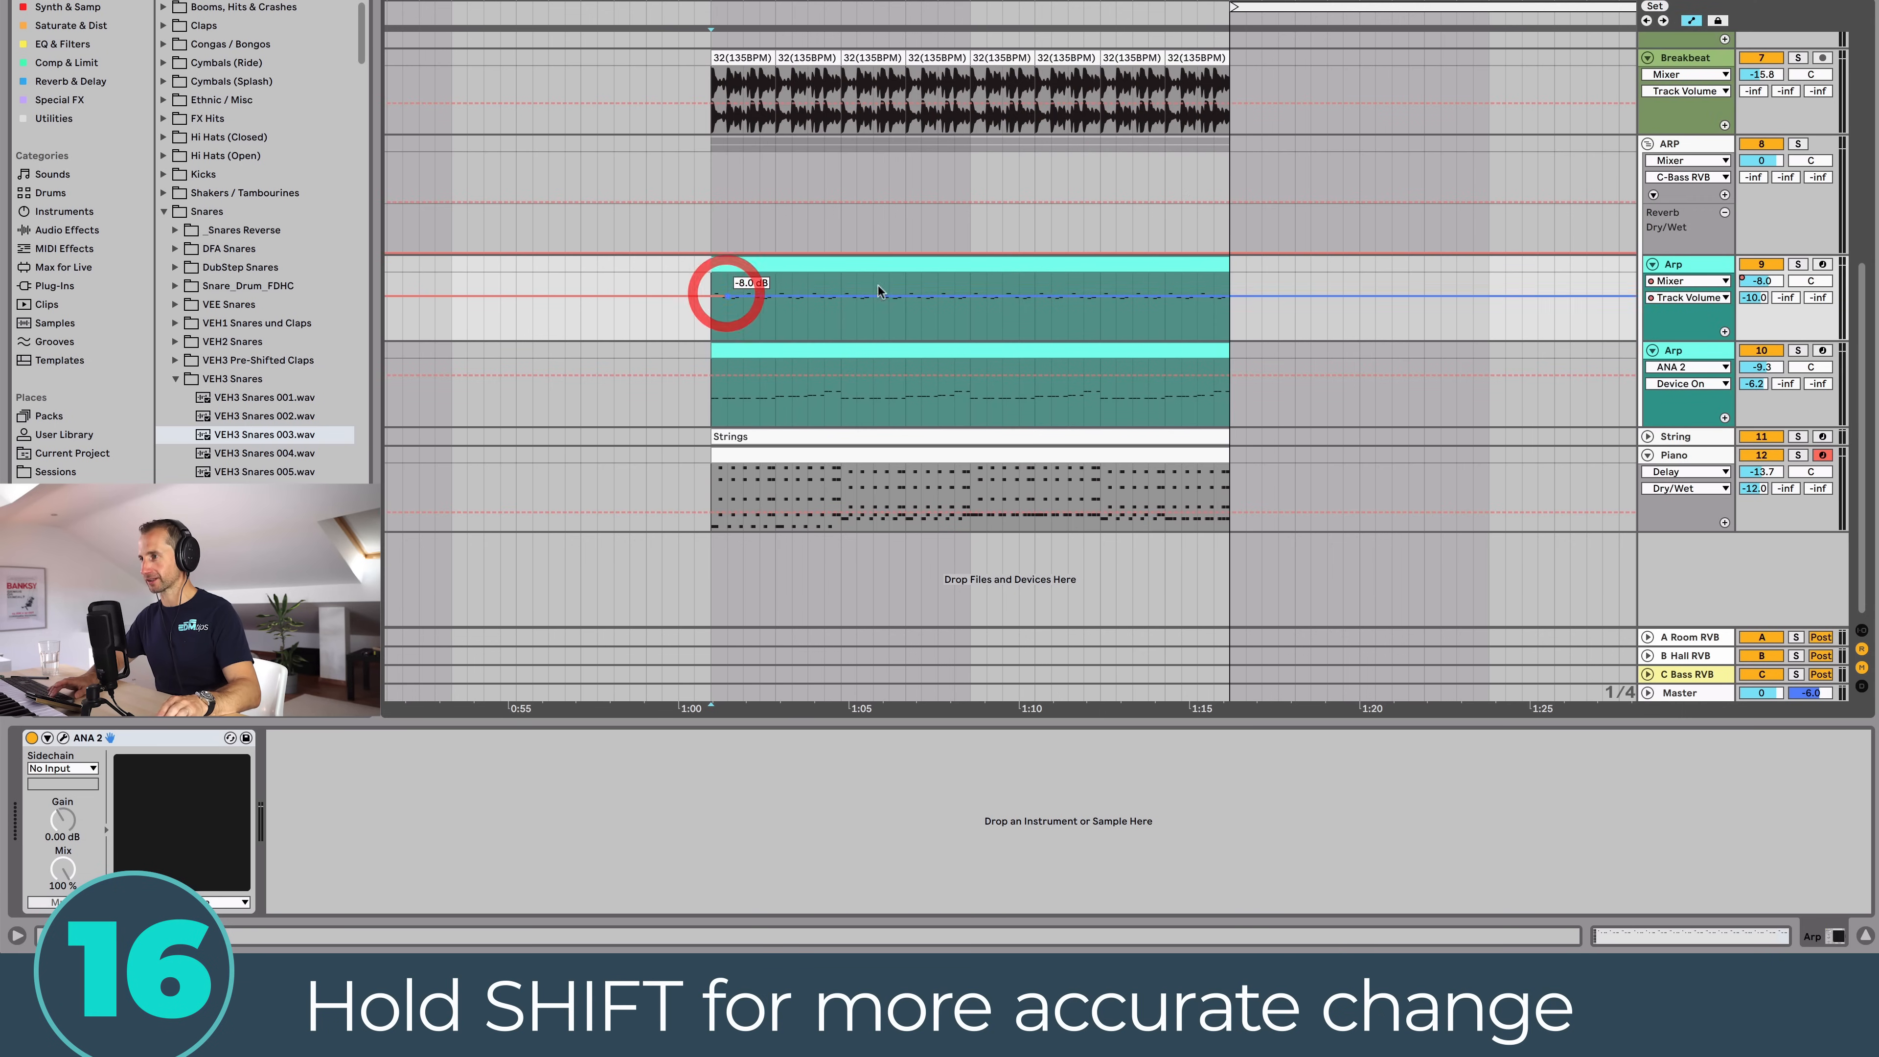
left_click(1019, 297)
left_click_drag(905, 296, 905, 316)
left_click_drag(1679, 337, 1669, 553)
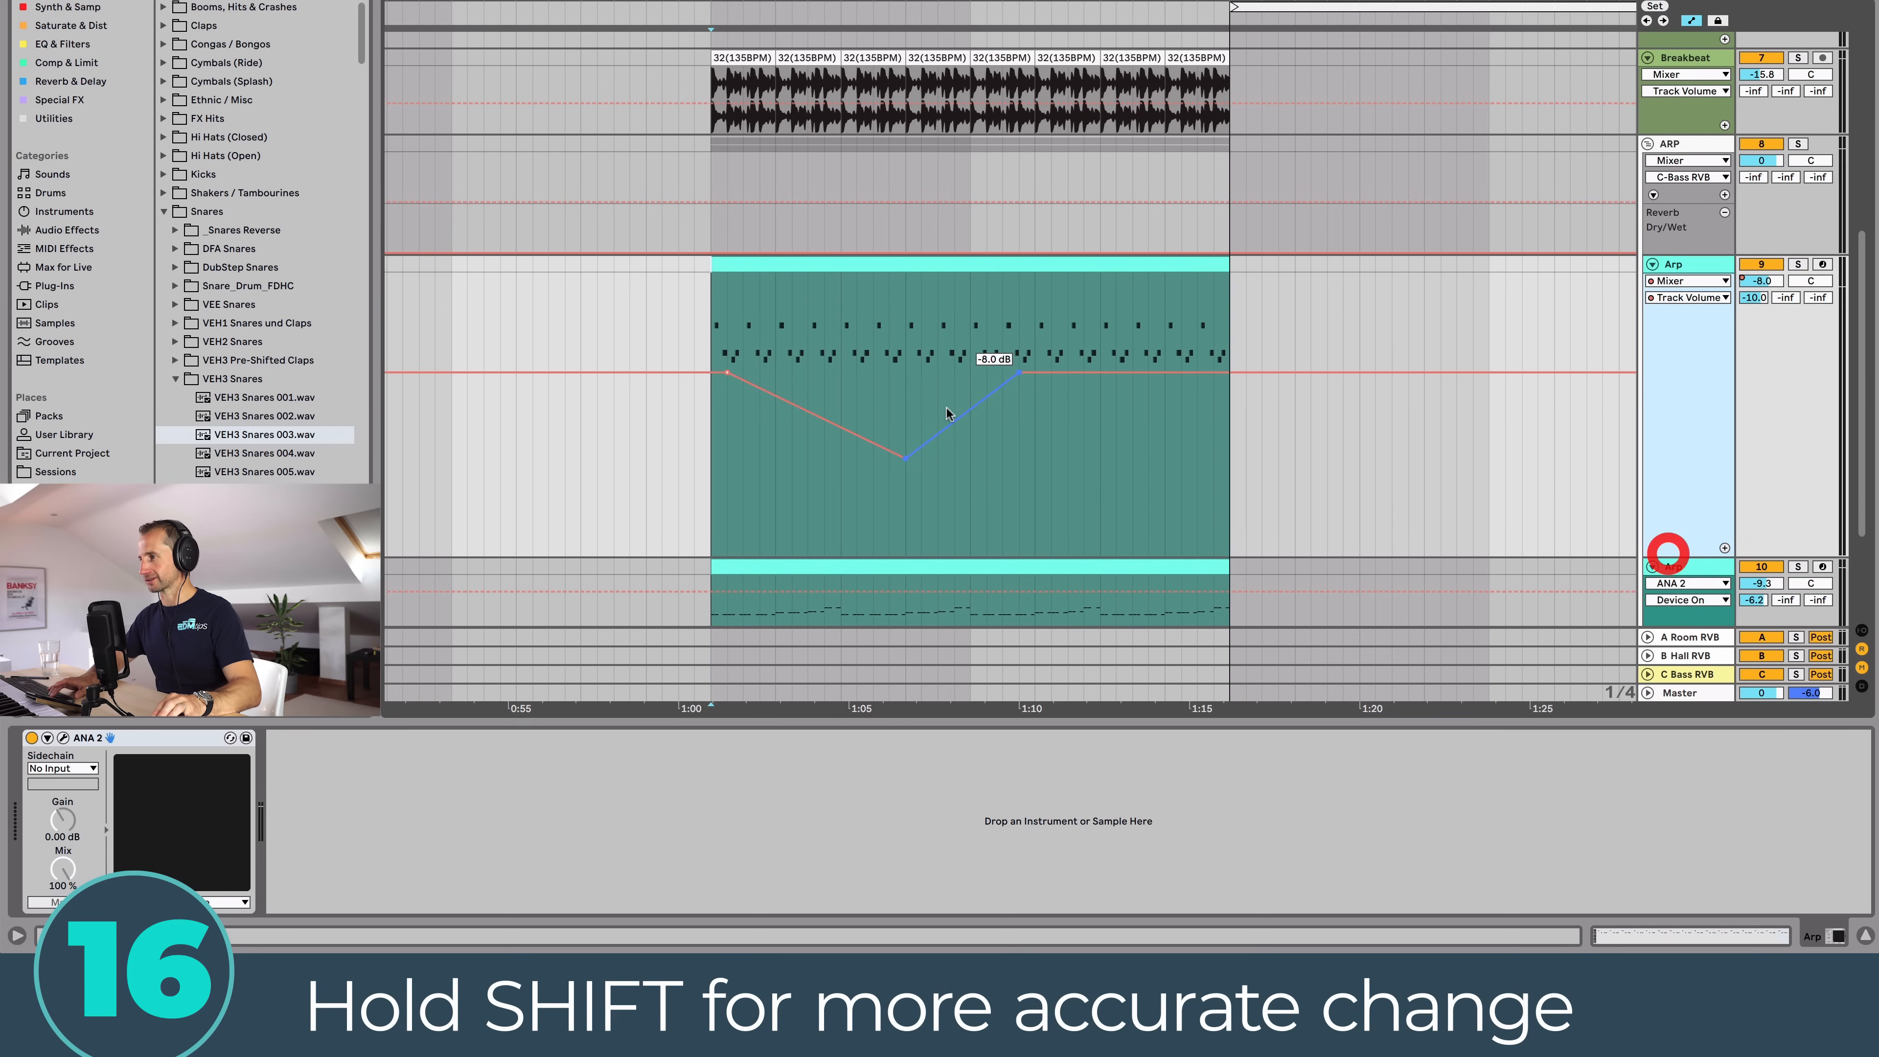
Step: Finely adjust the lowest breakpoint of the Arp volume dip to about -19.2 dB
left_click(907, 463)
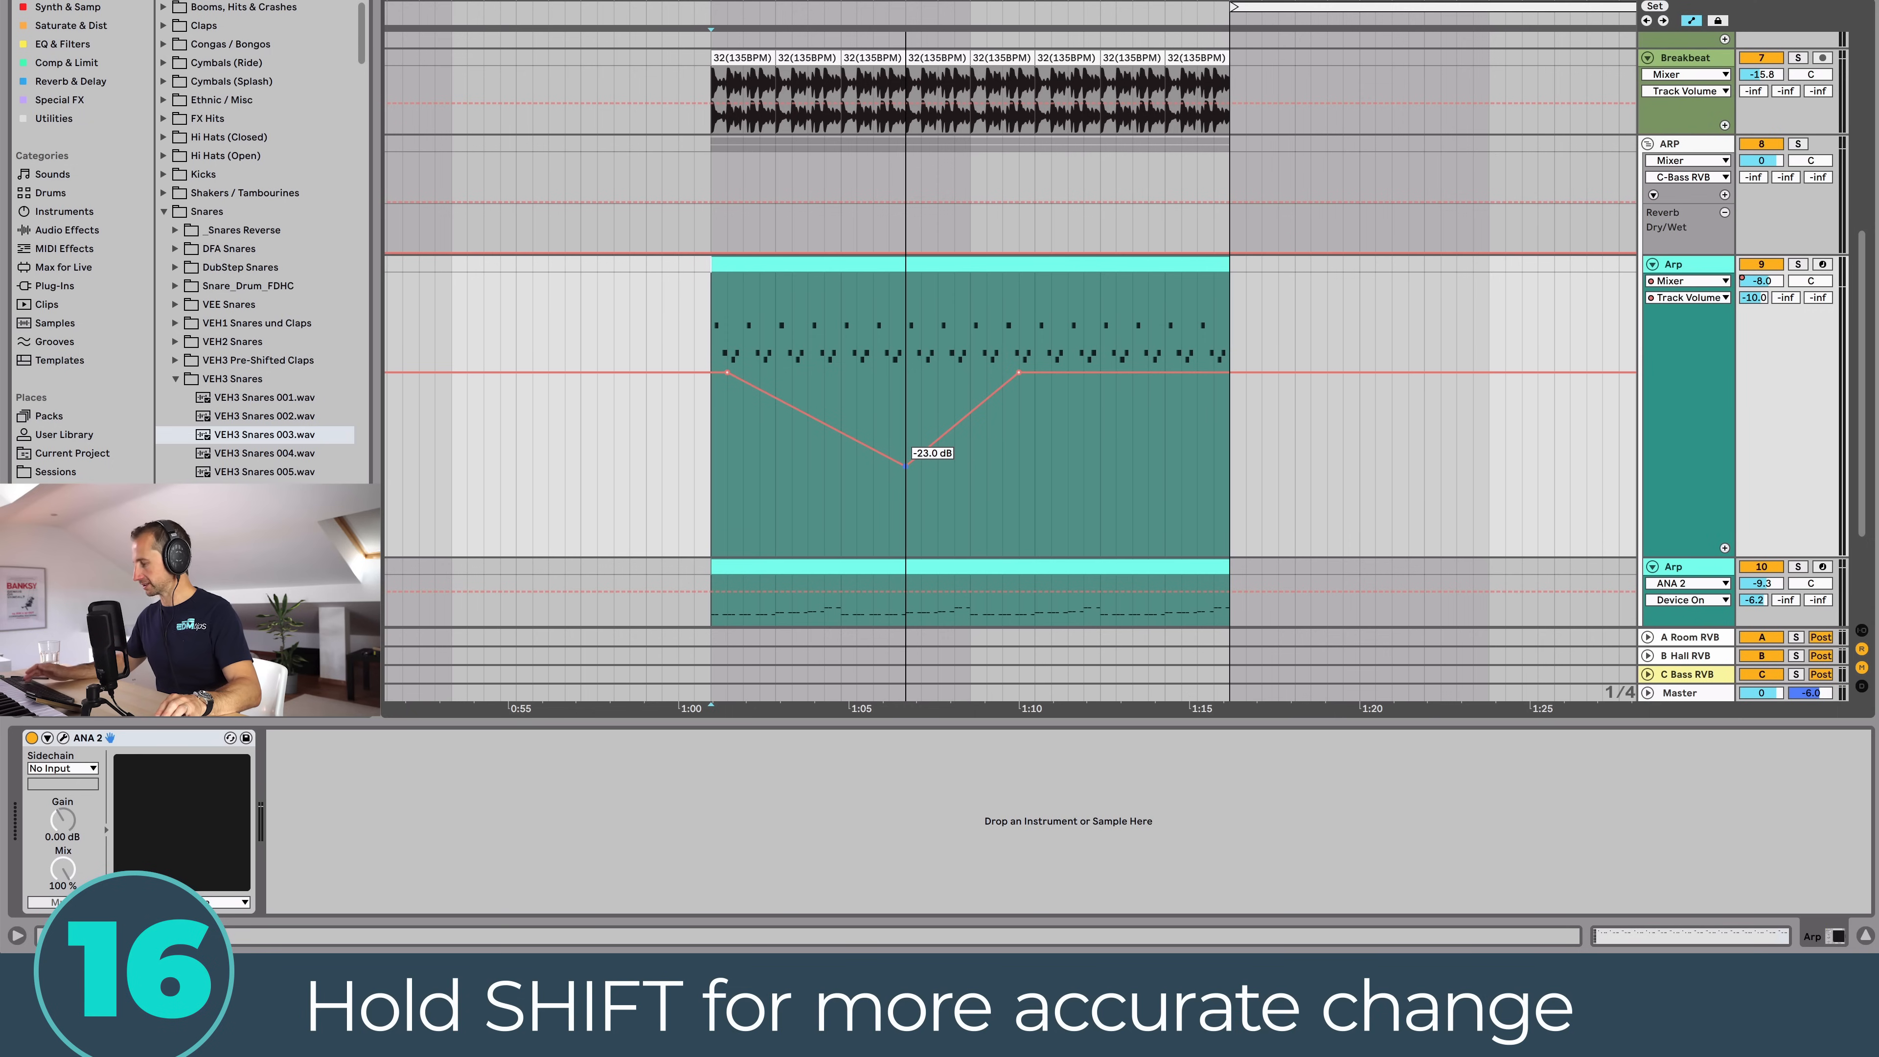
key("shift")
left_click_drag(905, 464, 905, 464)
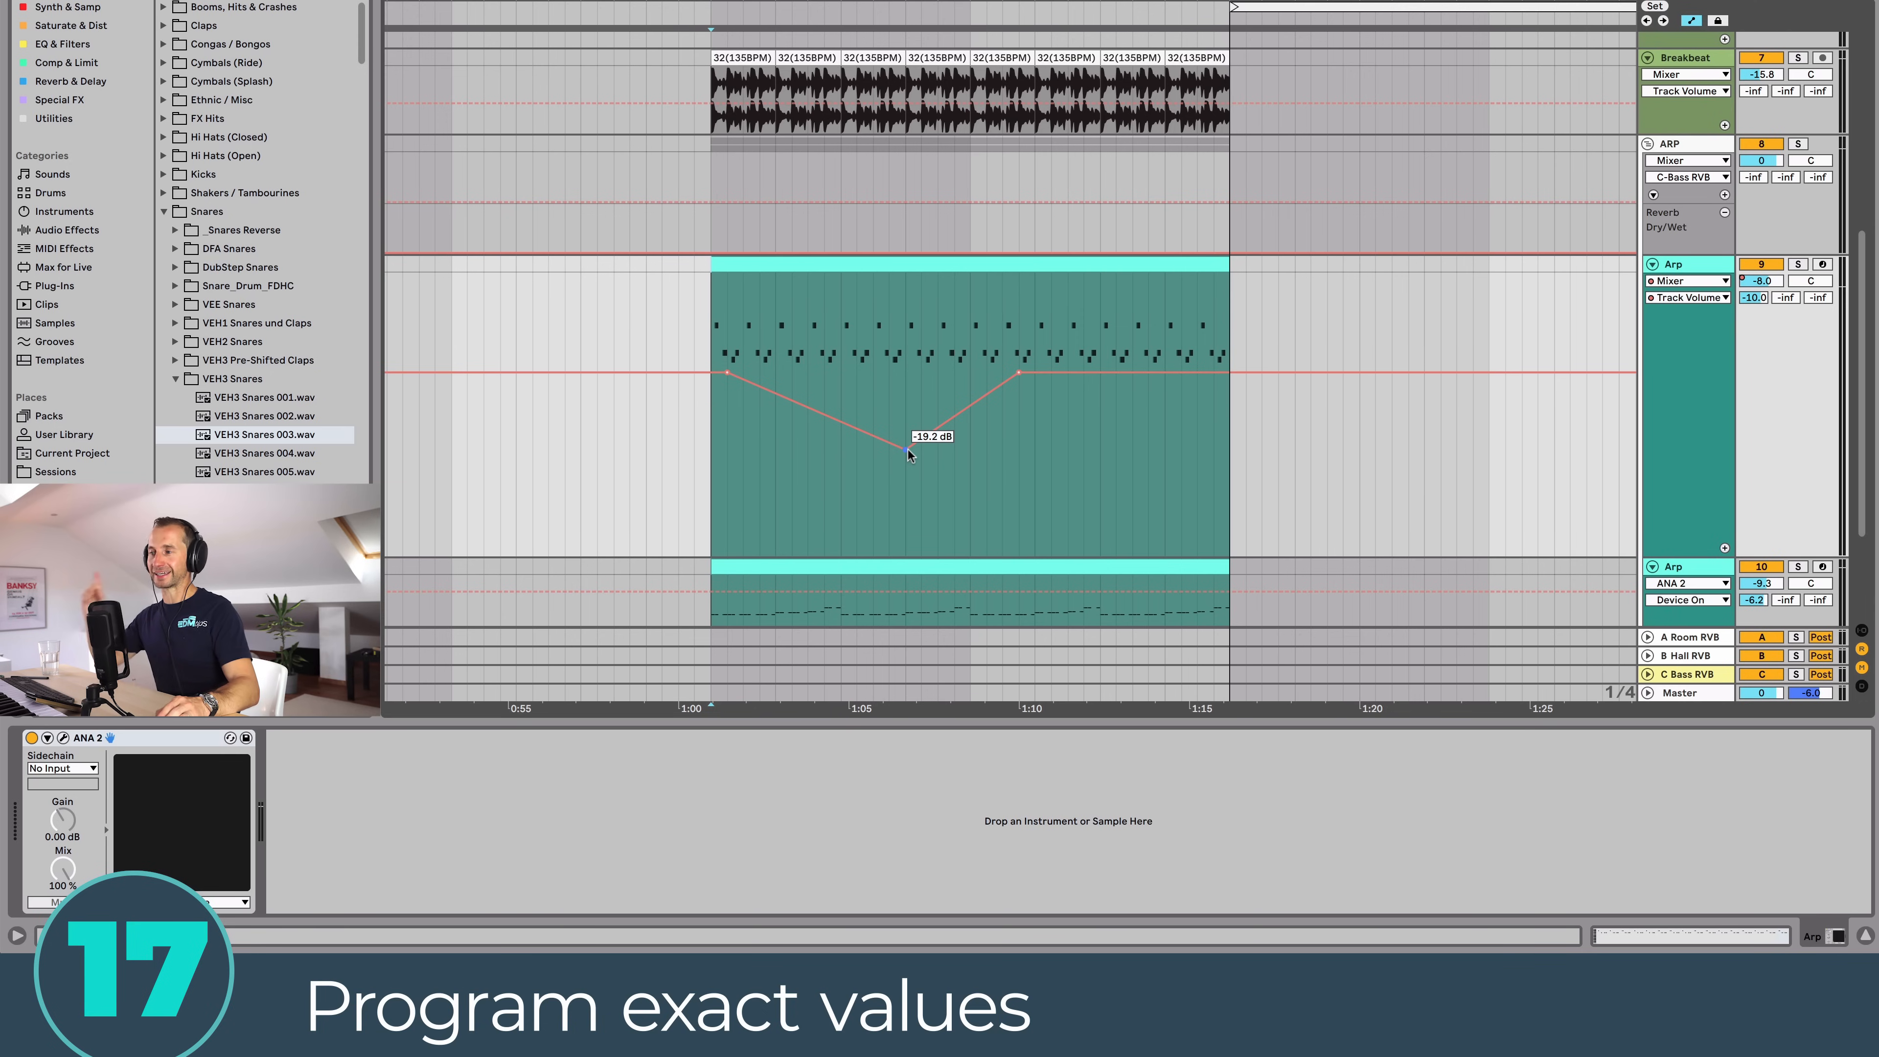
Step: Edit the value of the dip's lowest breakpoint to exactly -15 dB
right_click(909, 453)
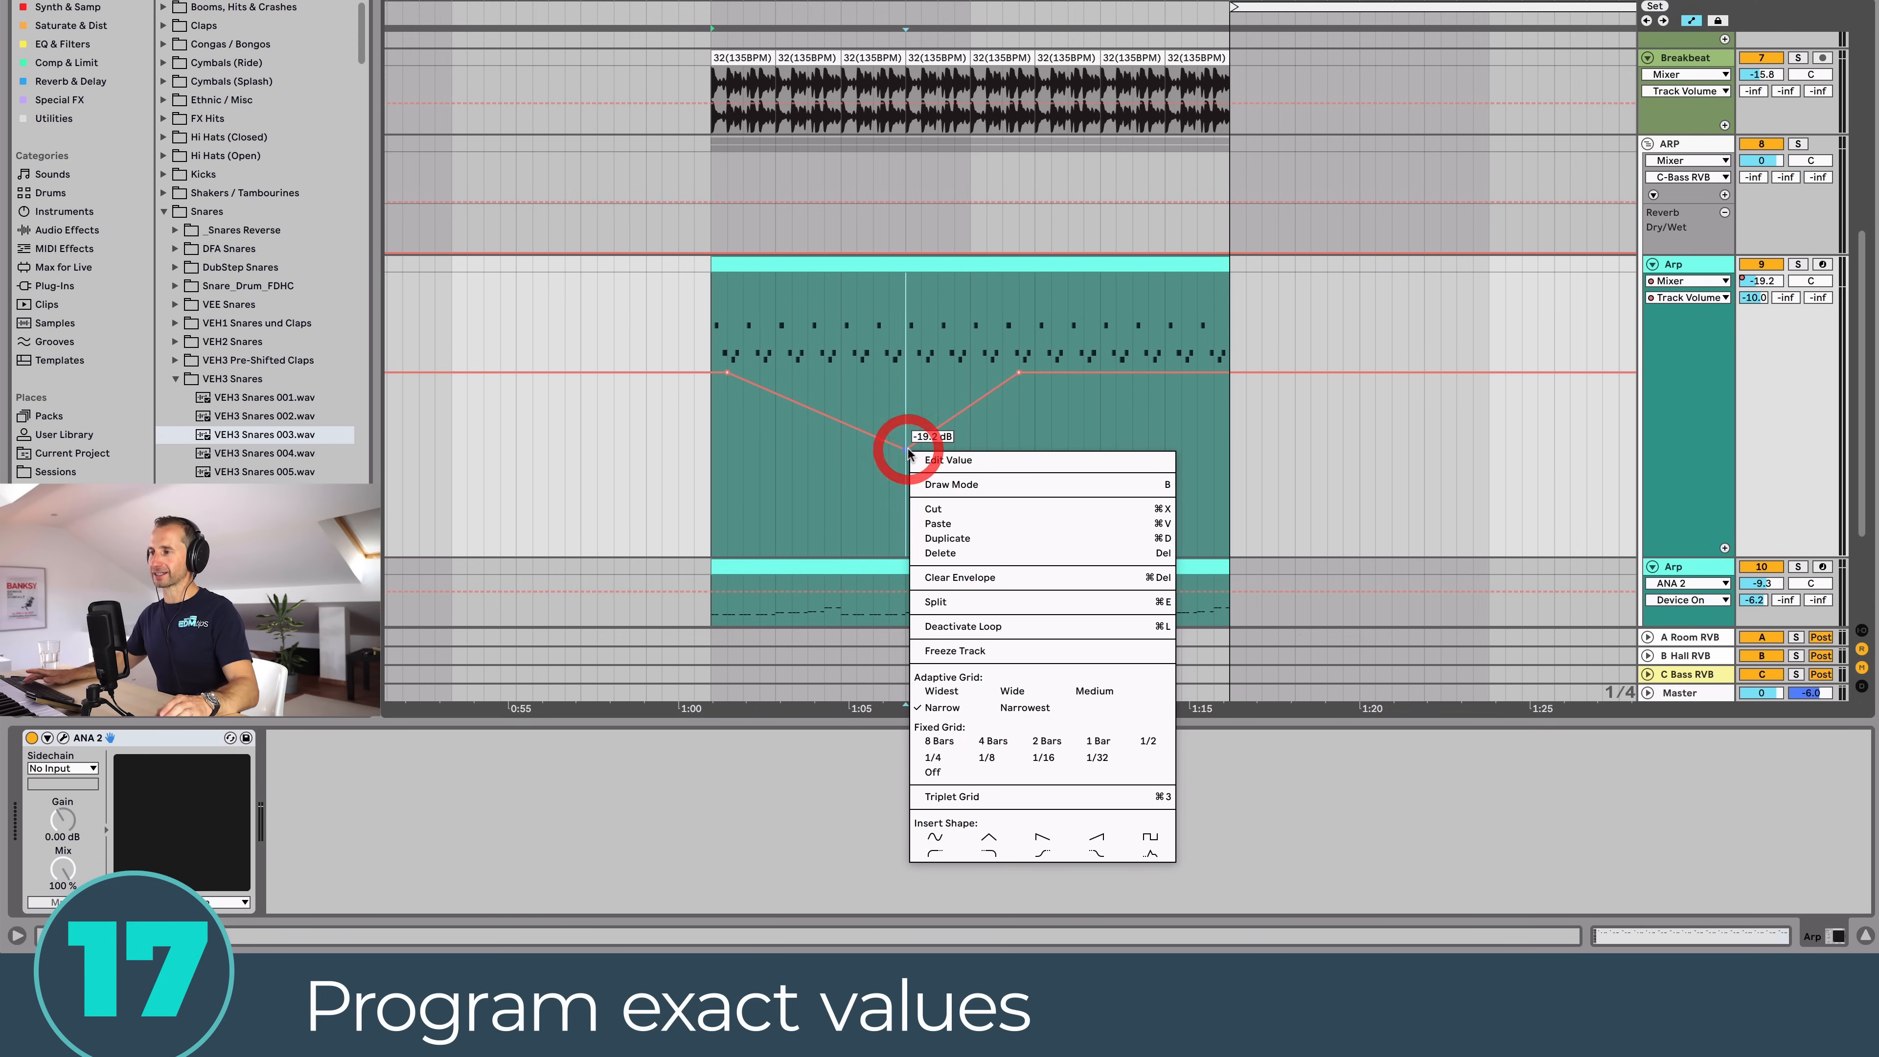
left_click(926, 458)
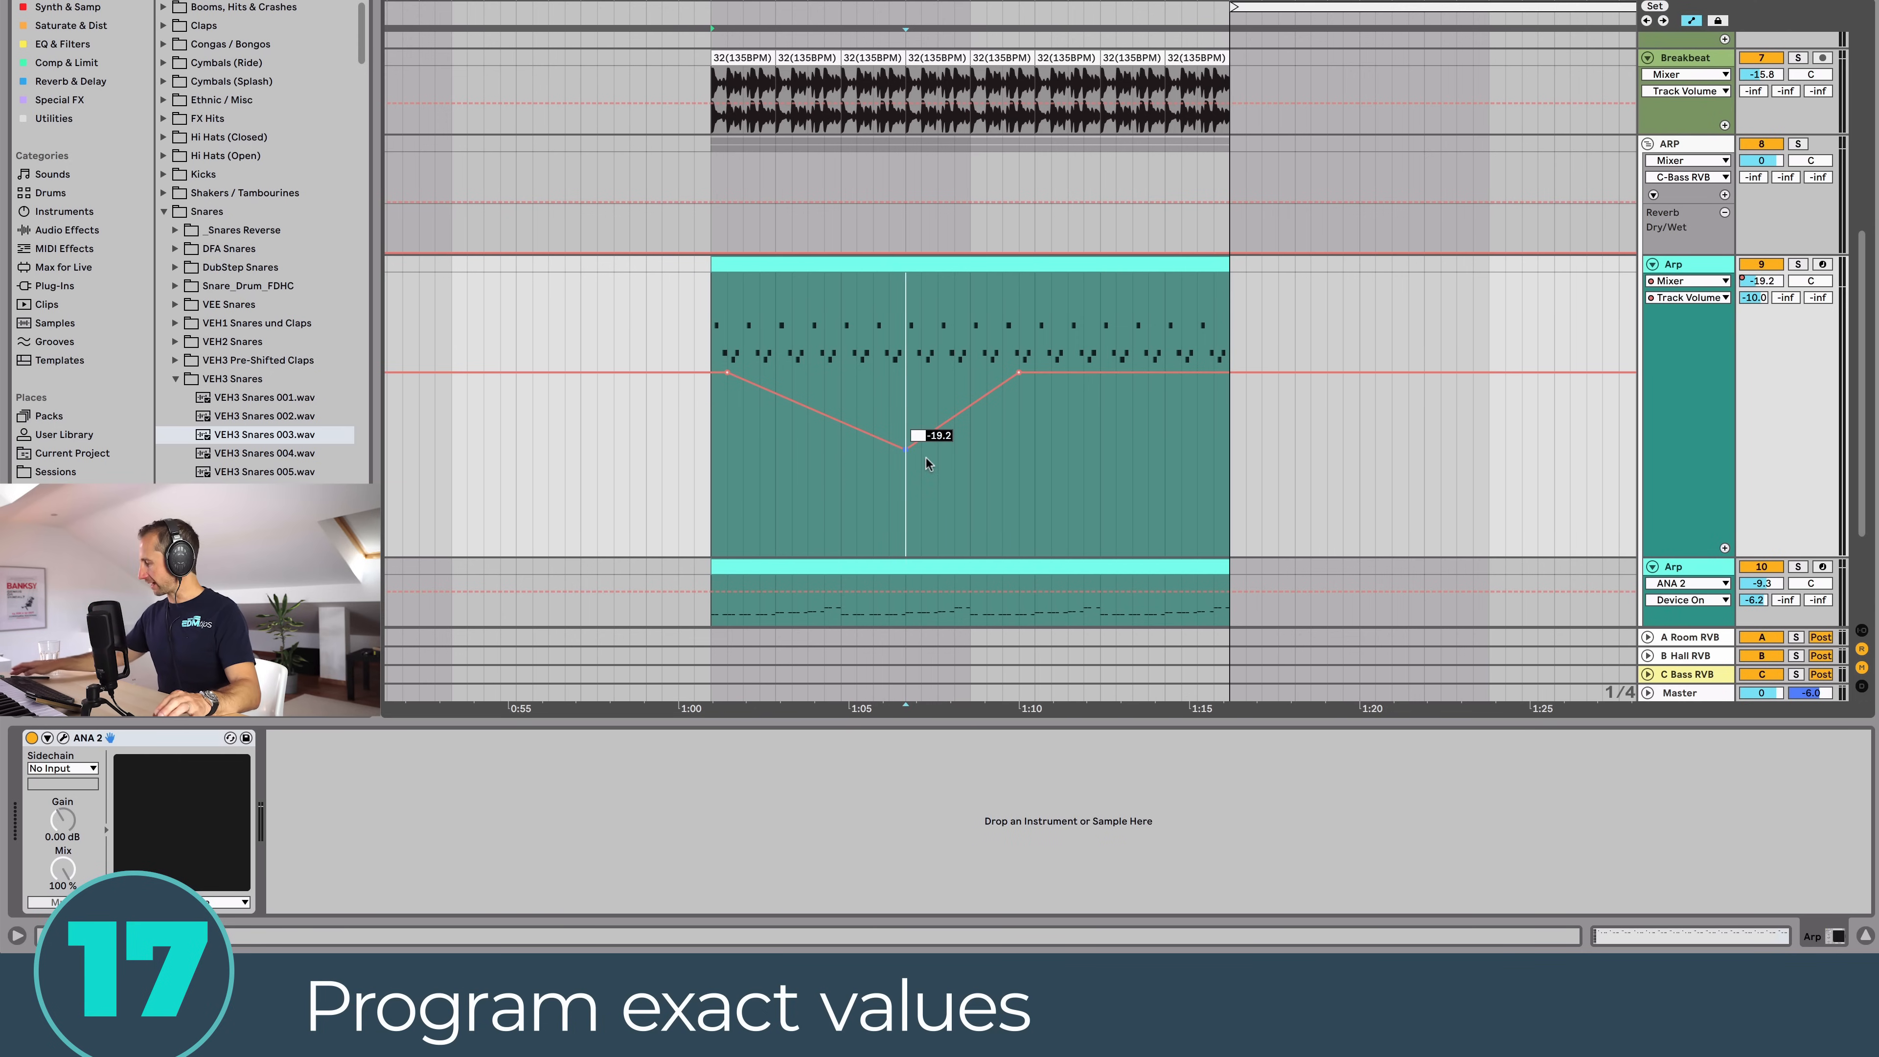
type("-")
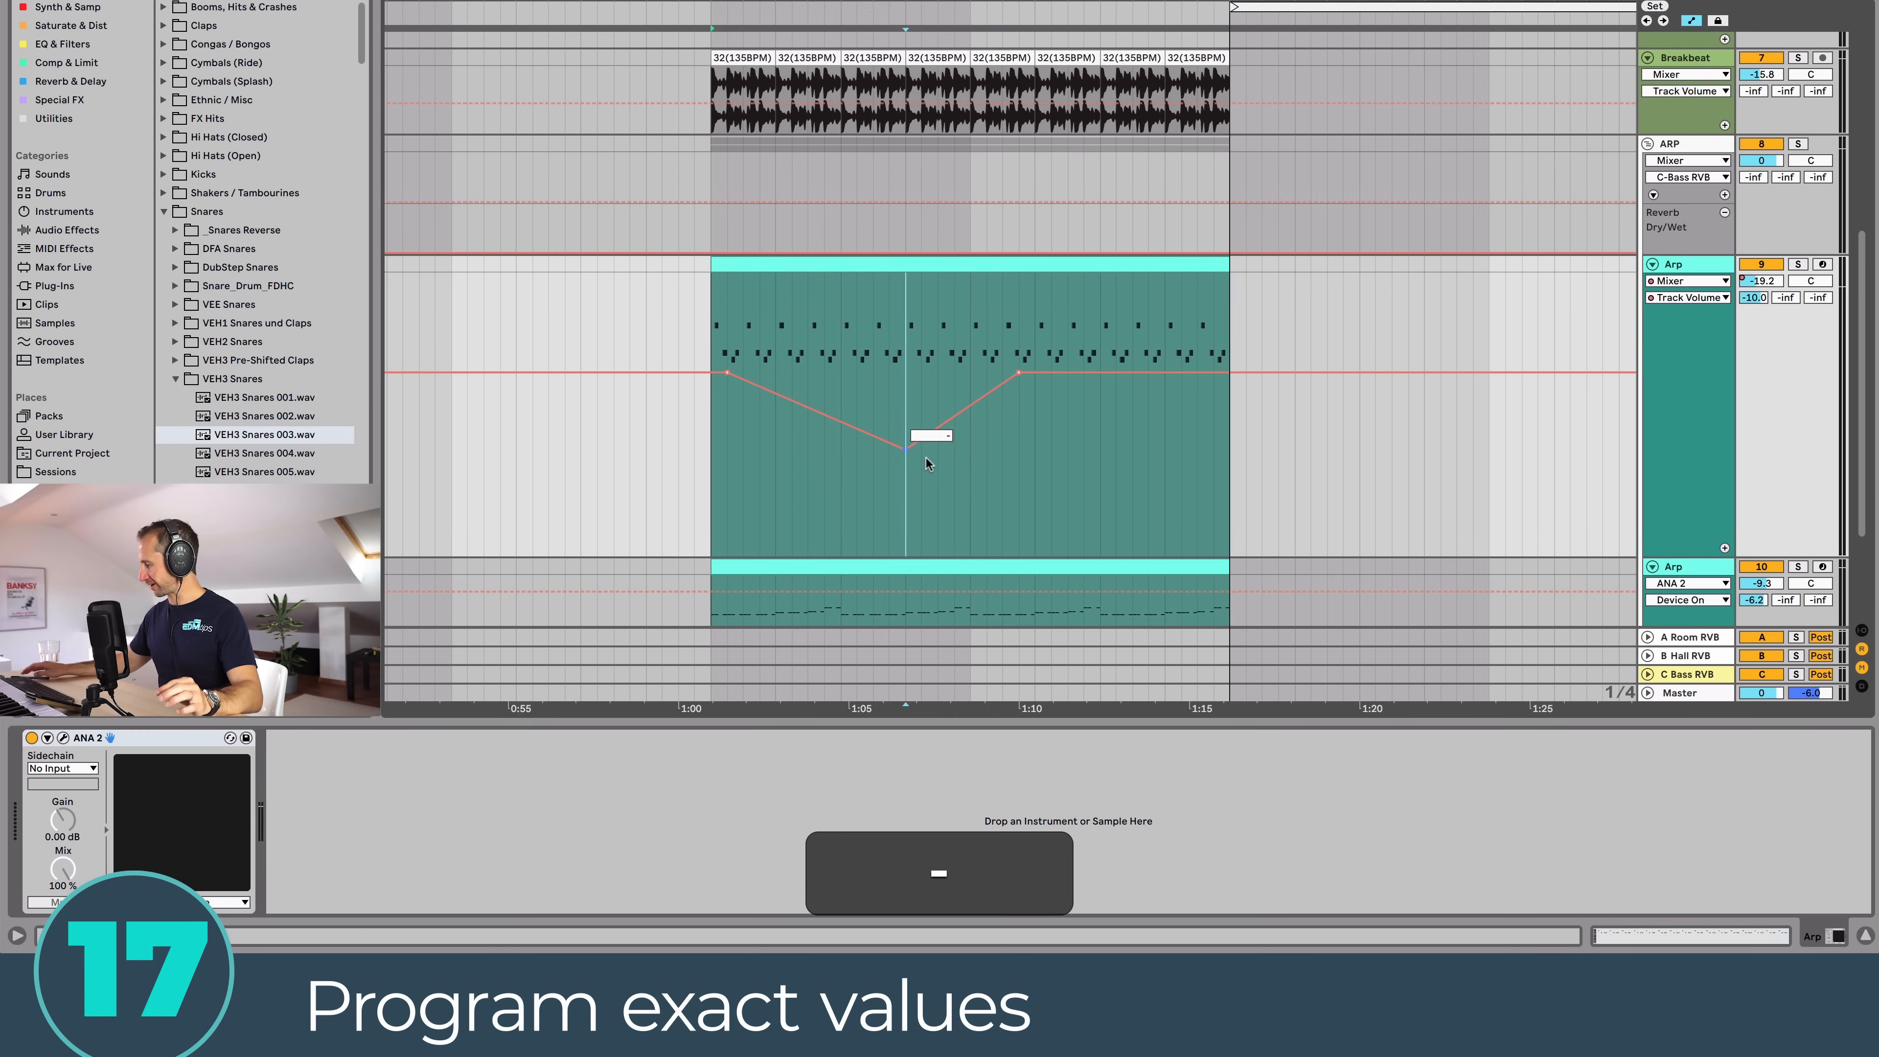
type("15")
key("Return")
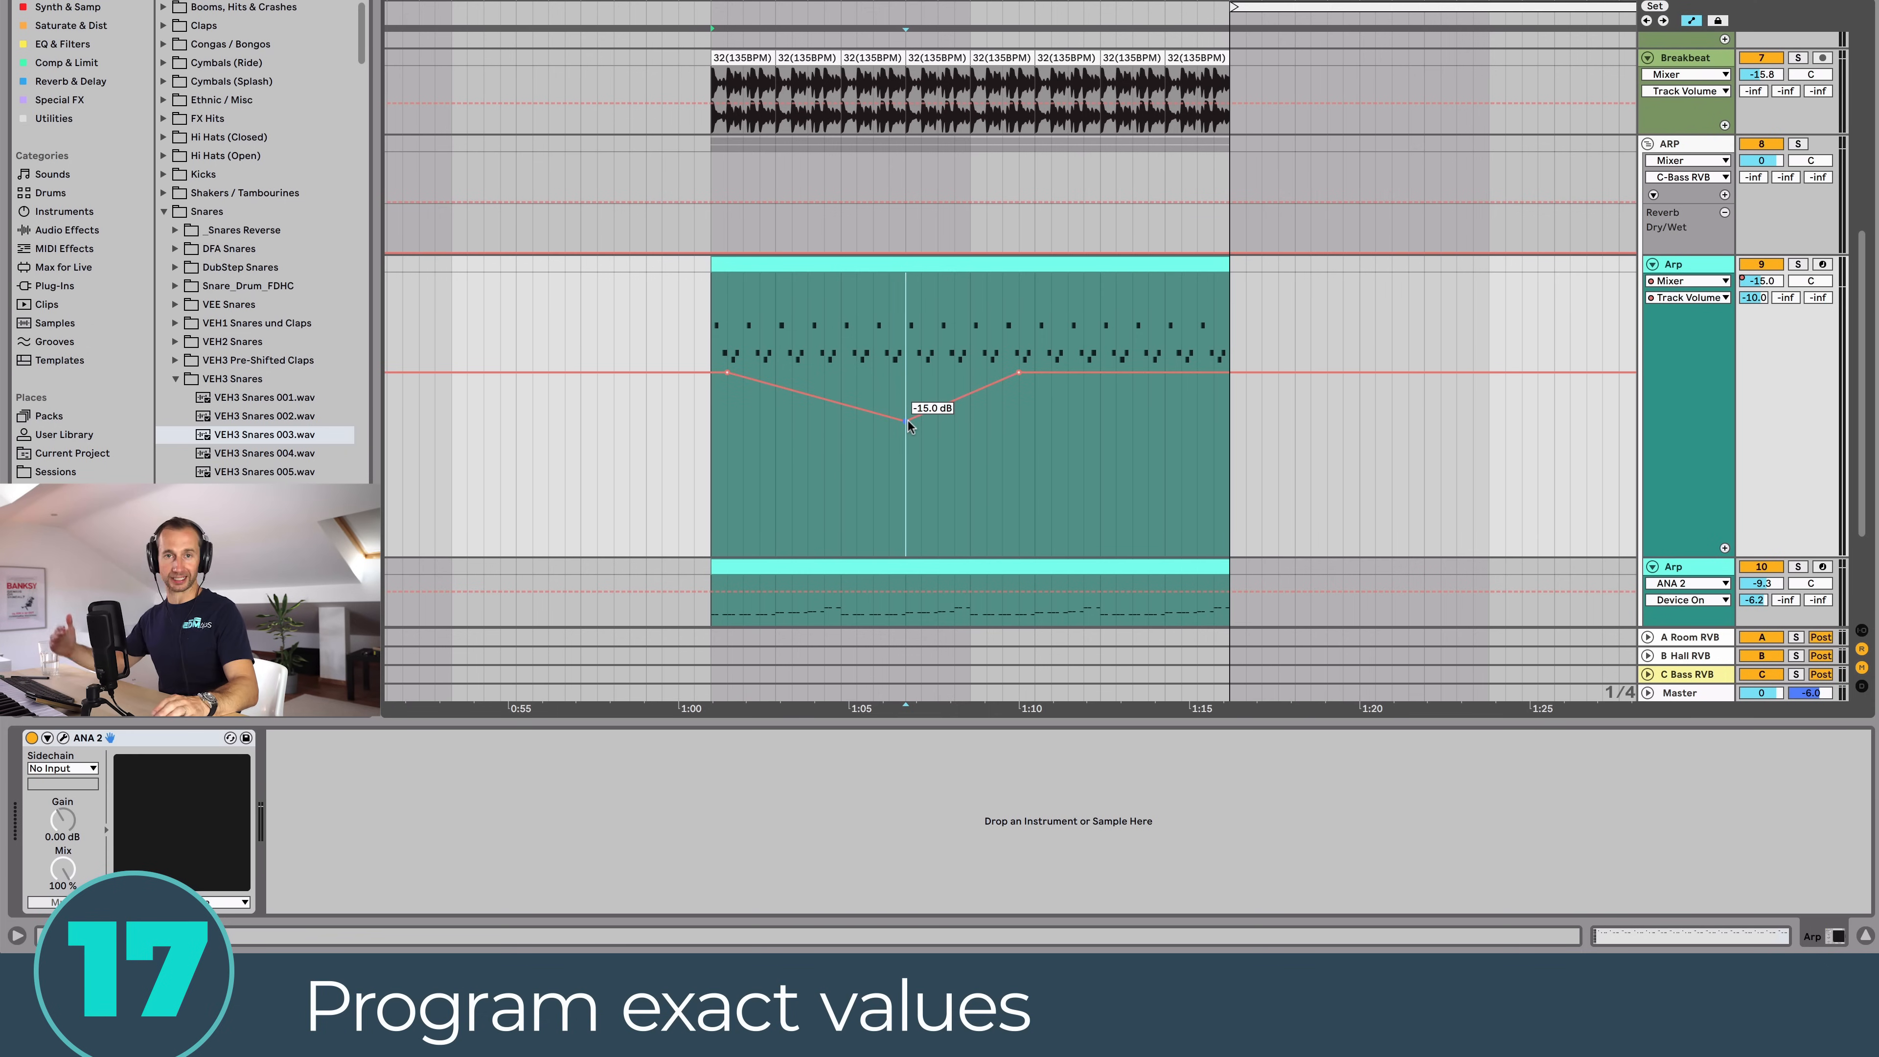
Step: Add a middle breakpoint to the upper Arp's volume automation, lower it to about -23.7 dB, and curve the descending segment
left_click(746, 348)
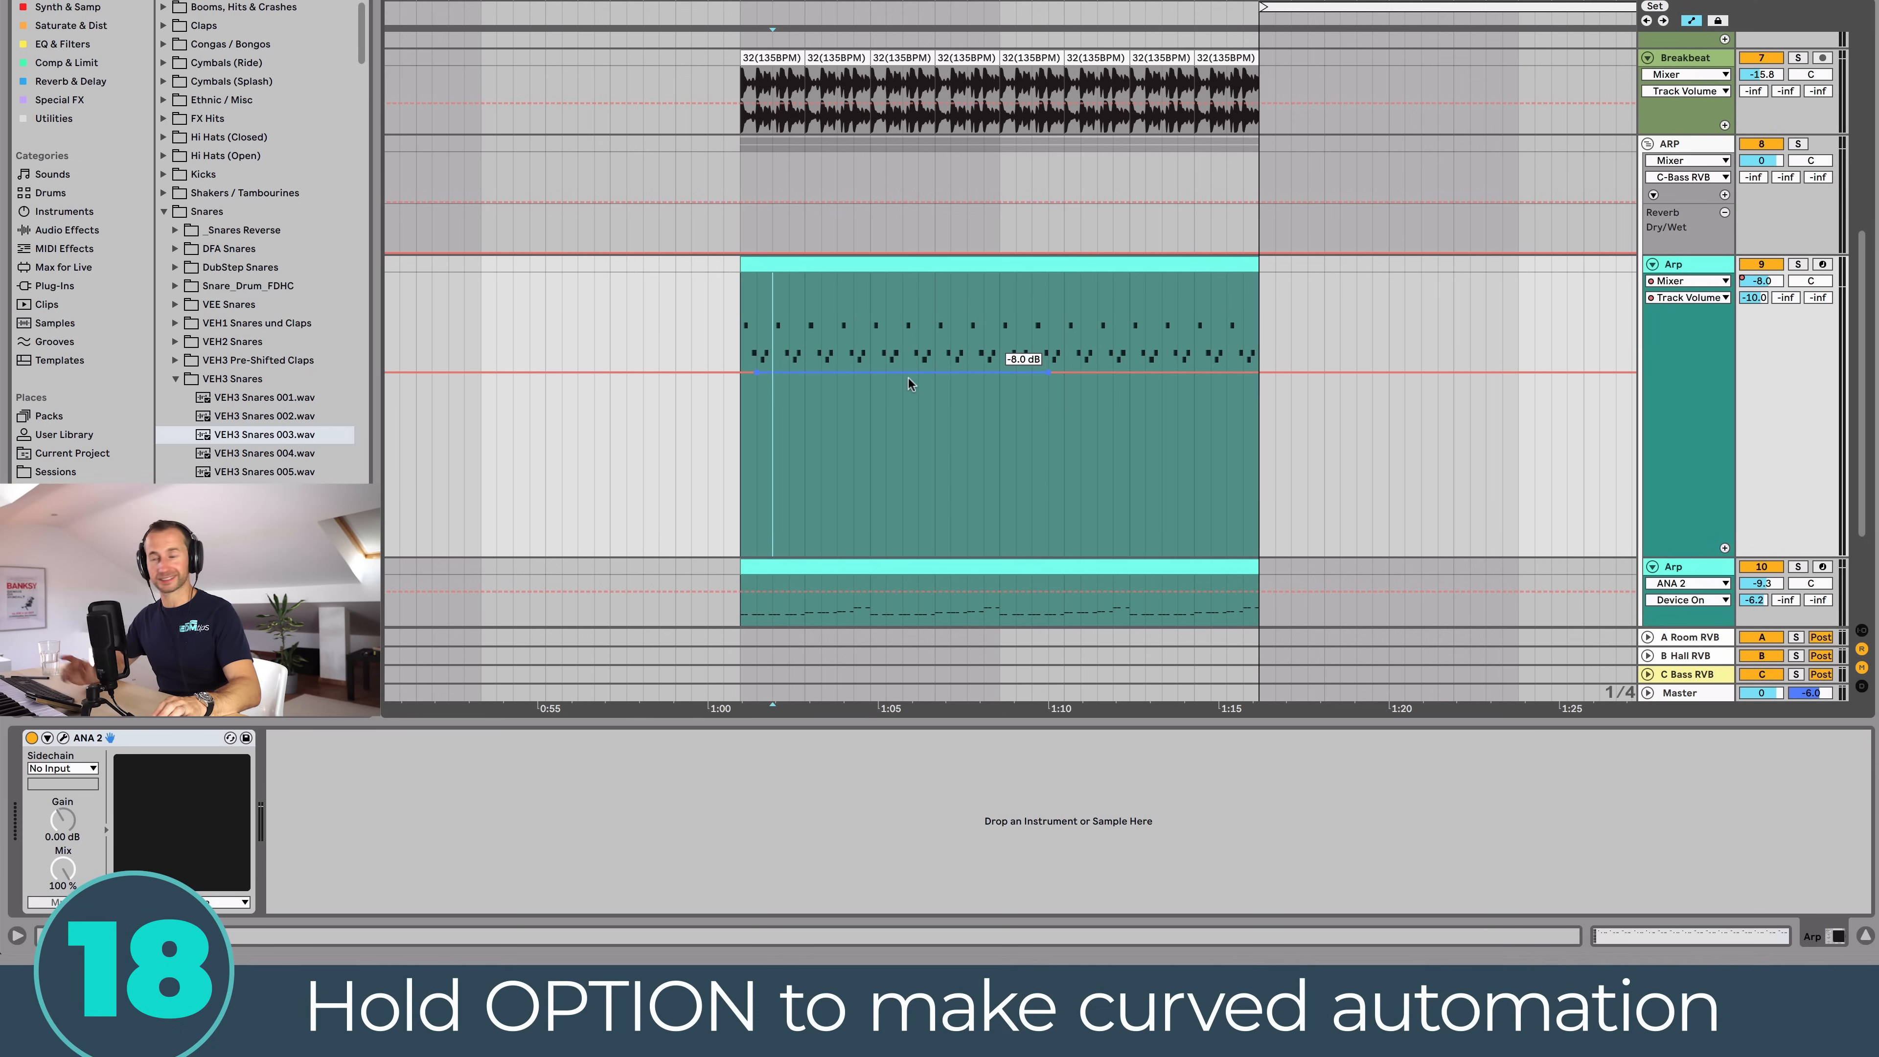
left_click(909, 377)
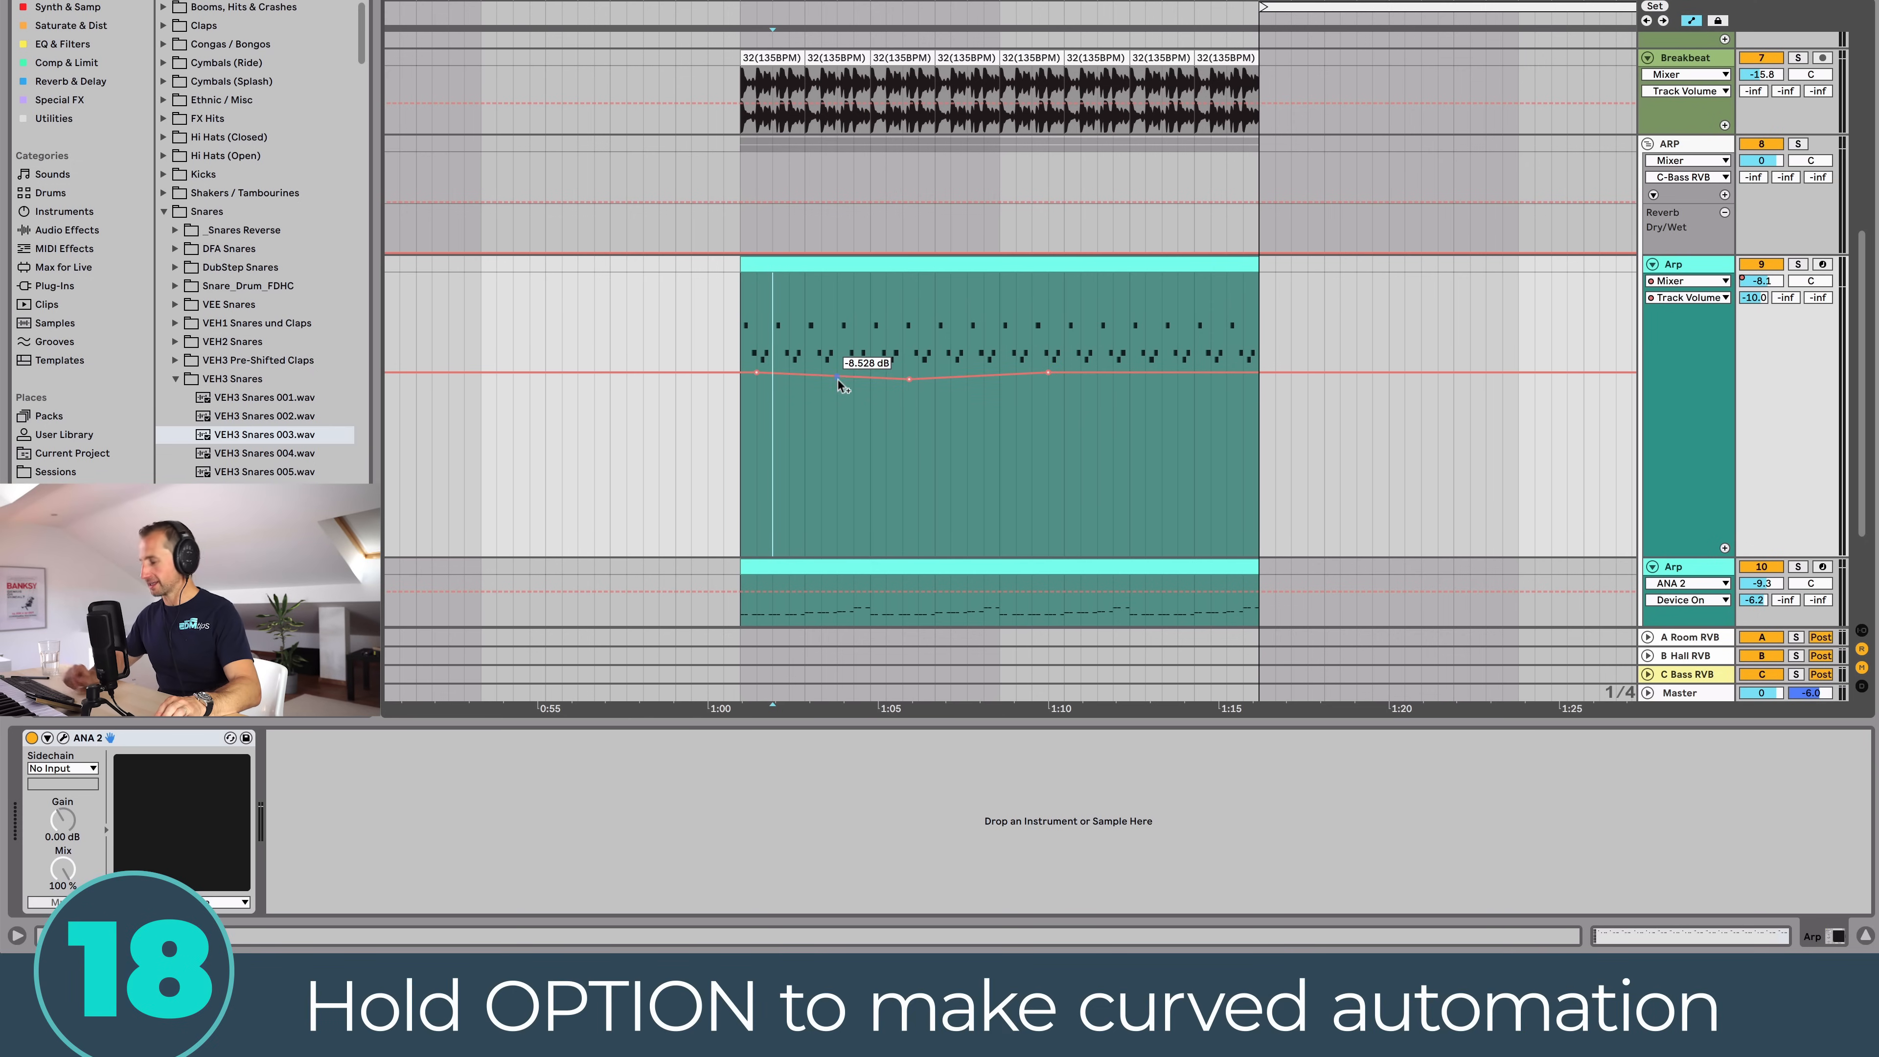
key("alt")
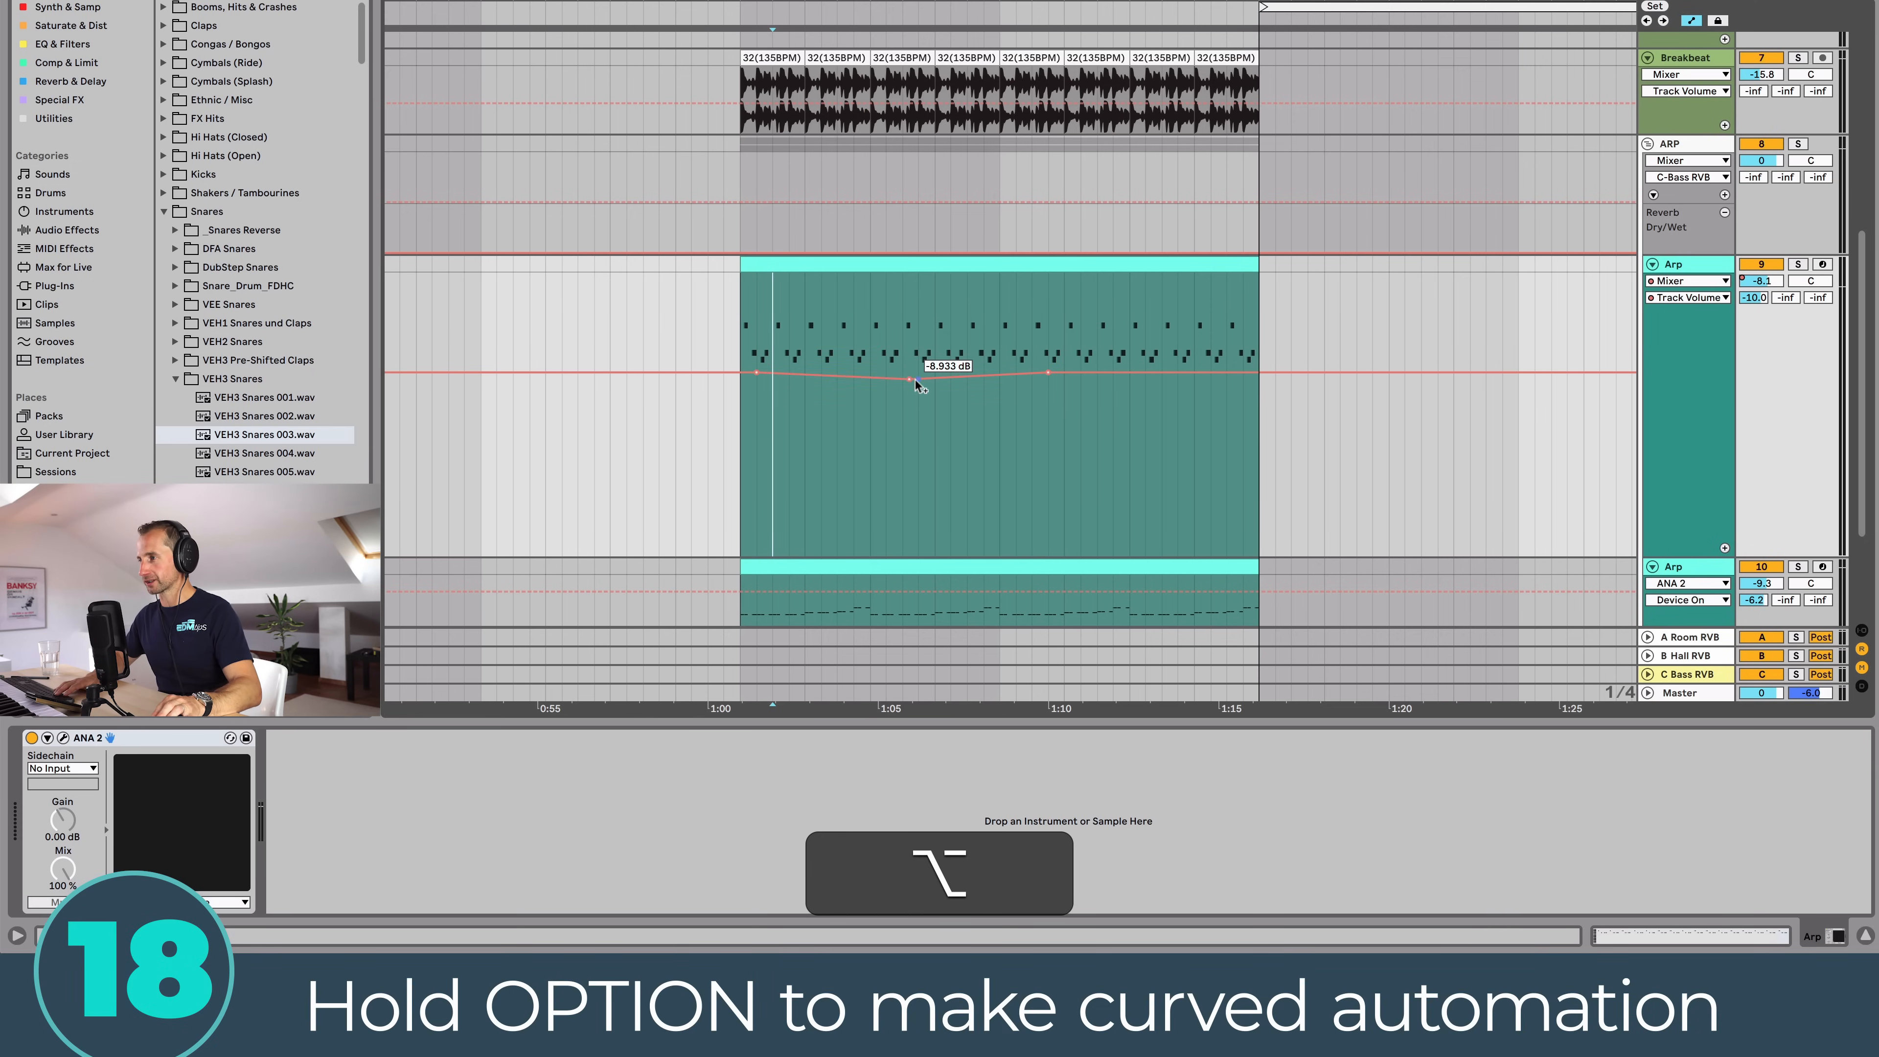
left_click_drag(911, 383, 908, 469)
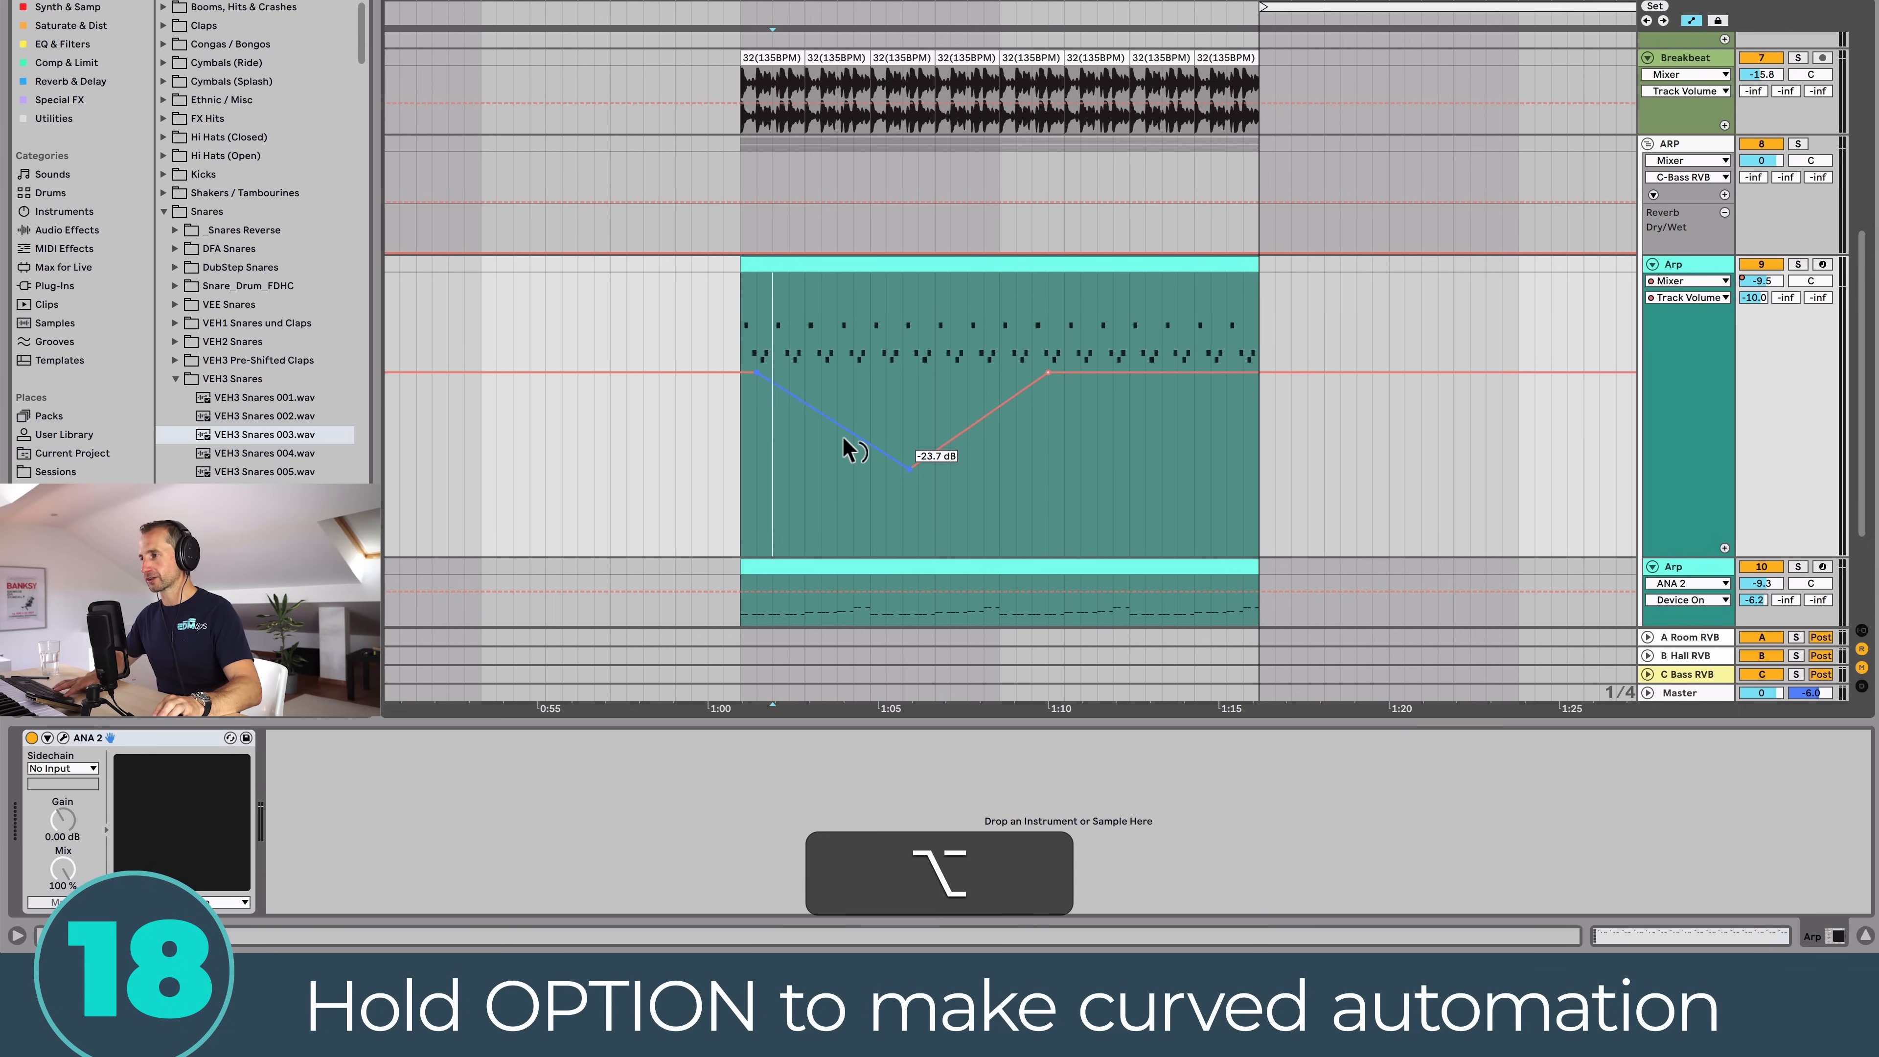
left_click_drag(842, 436, 842, 474, "alt")
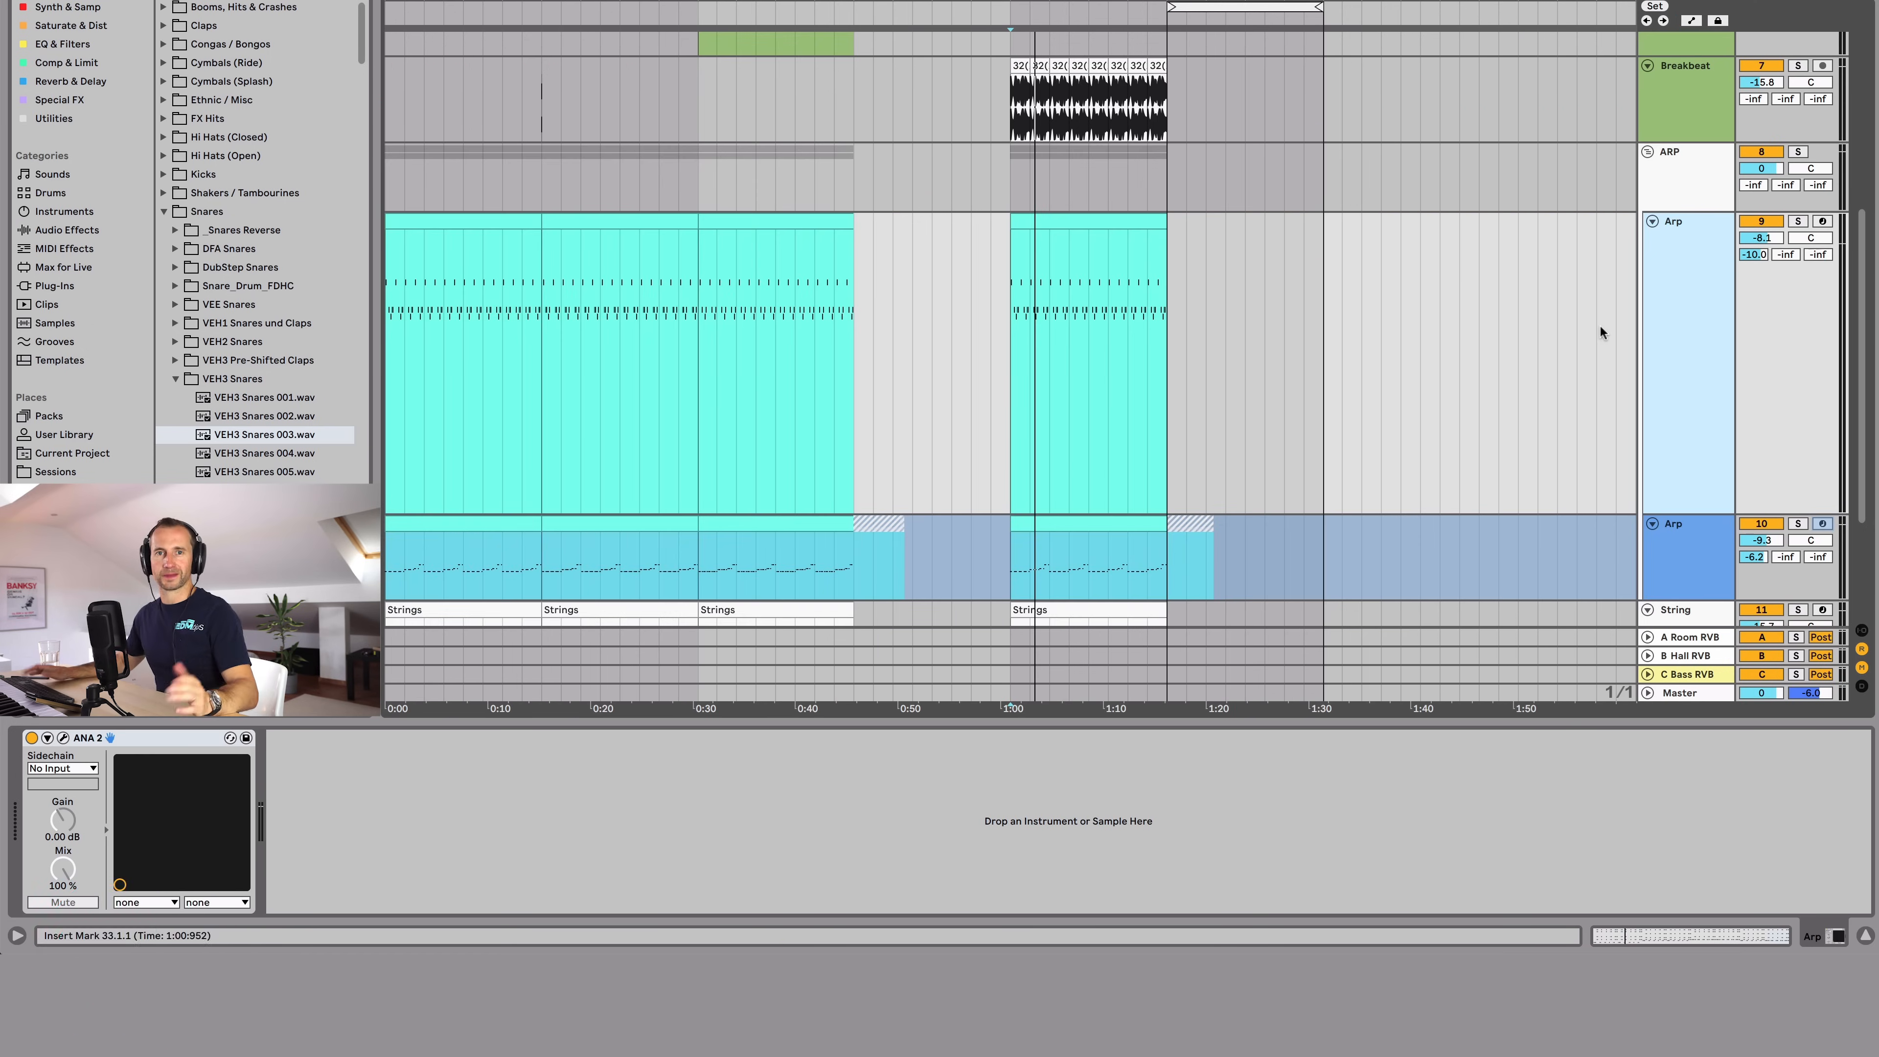
Step: Fold and unfold the Breakbeat track on its own
scroll(1690, 301, "up", 8)
left_click(1699, 295)
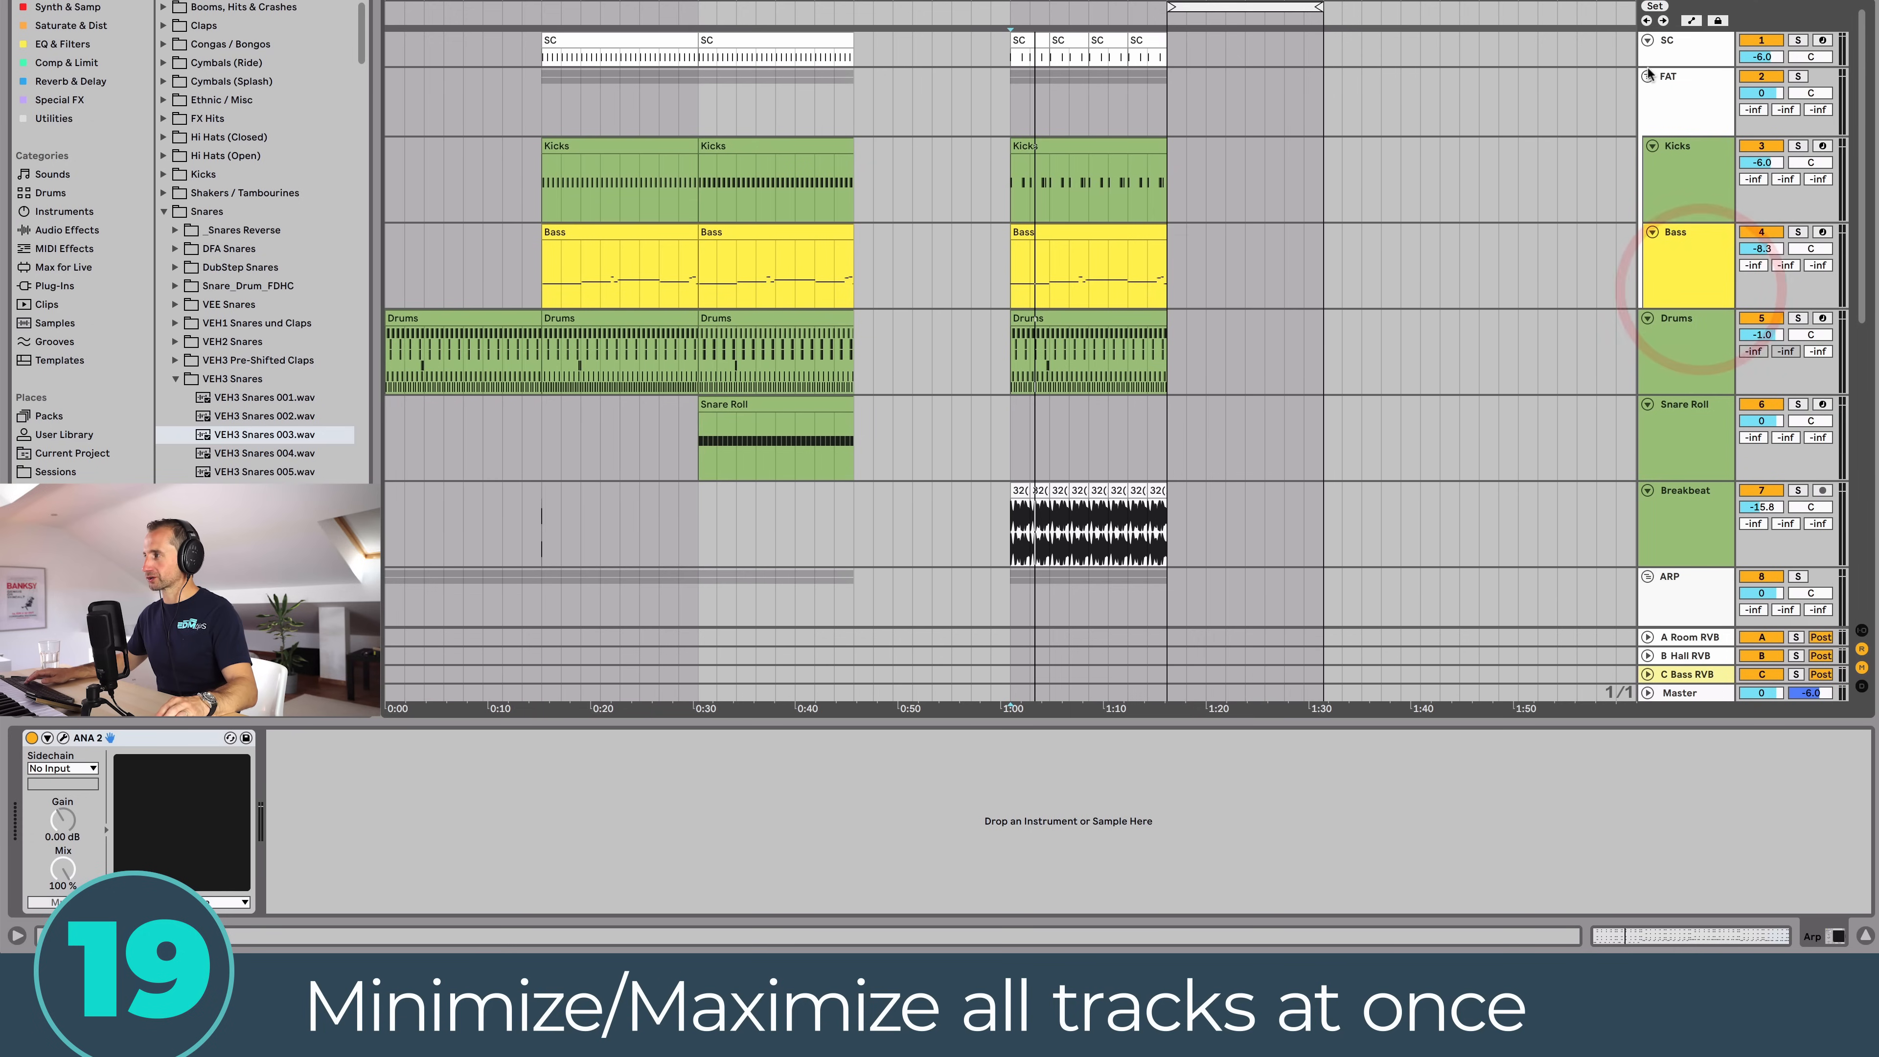
scroll(1654, 398, "down", 4)
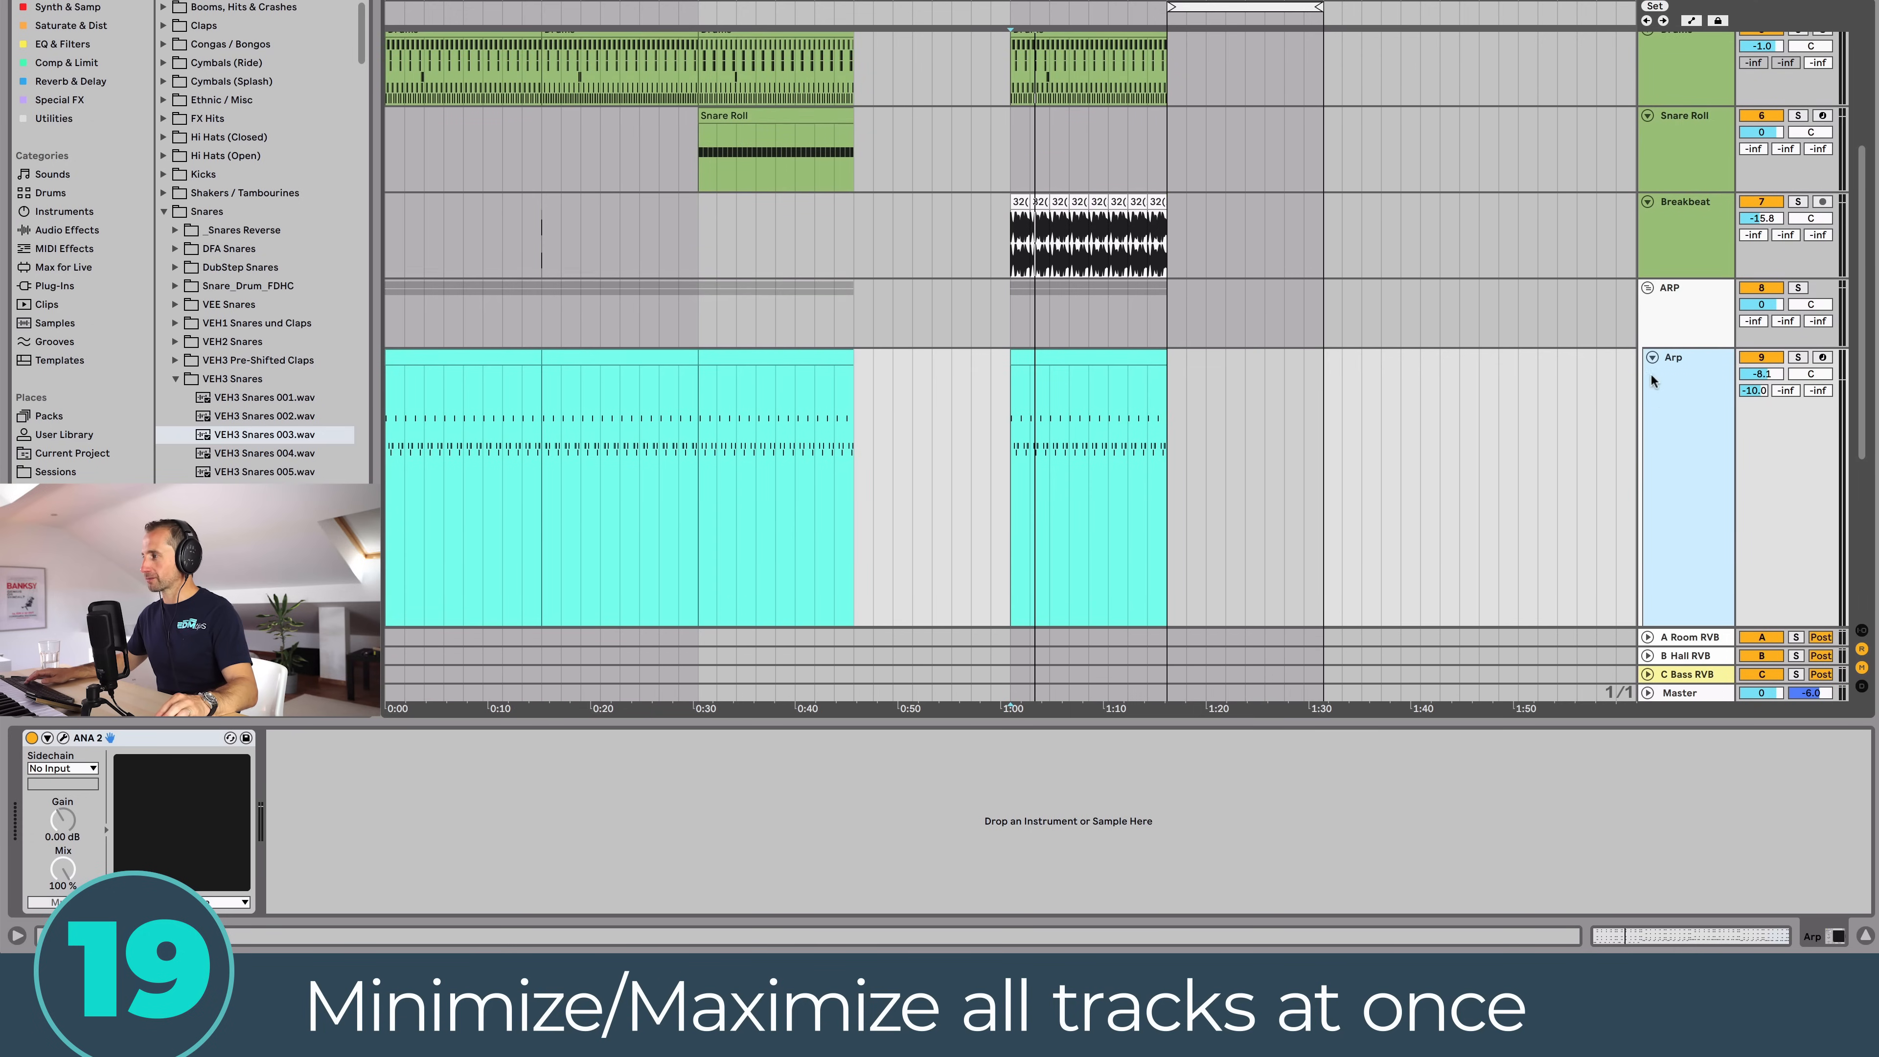
left_click(1647, 204)
left_click(1647, 204)
left_click(1647, 204)
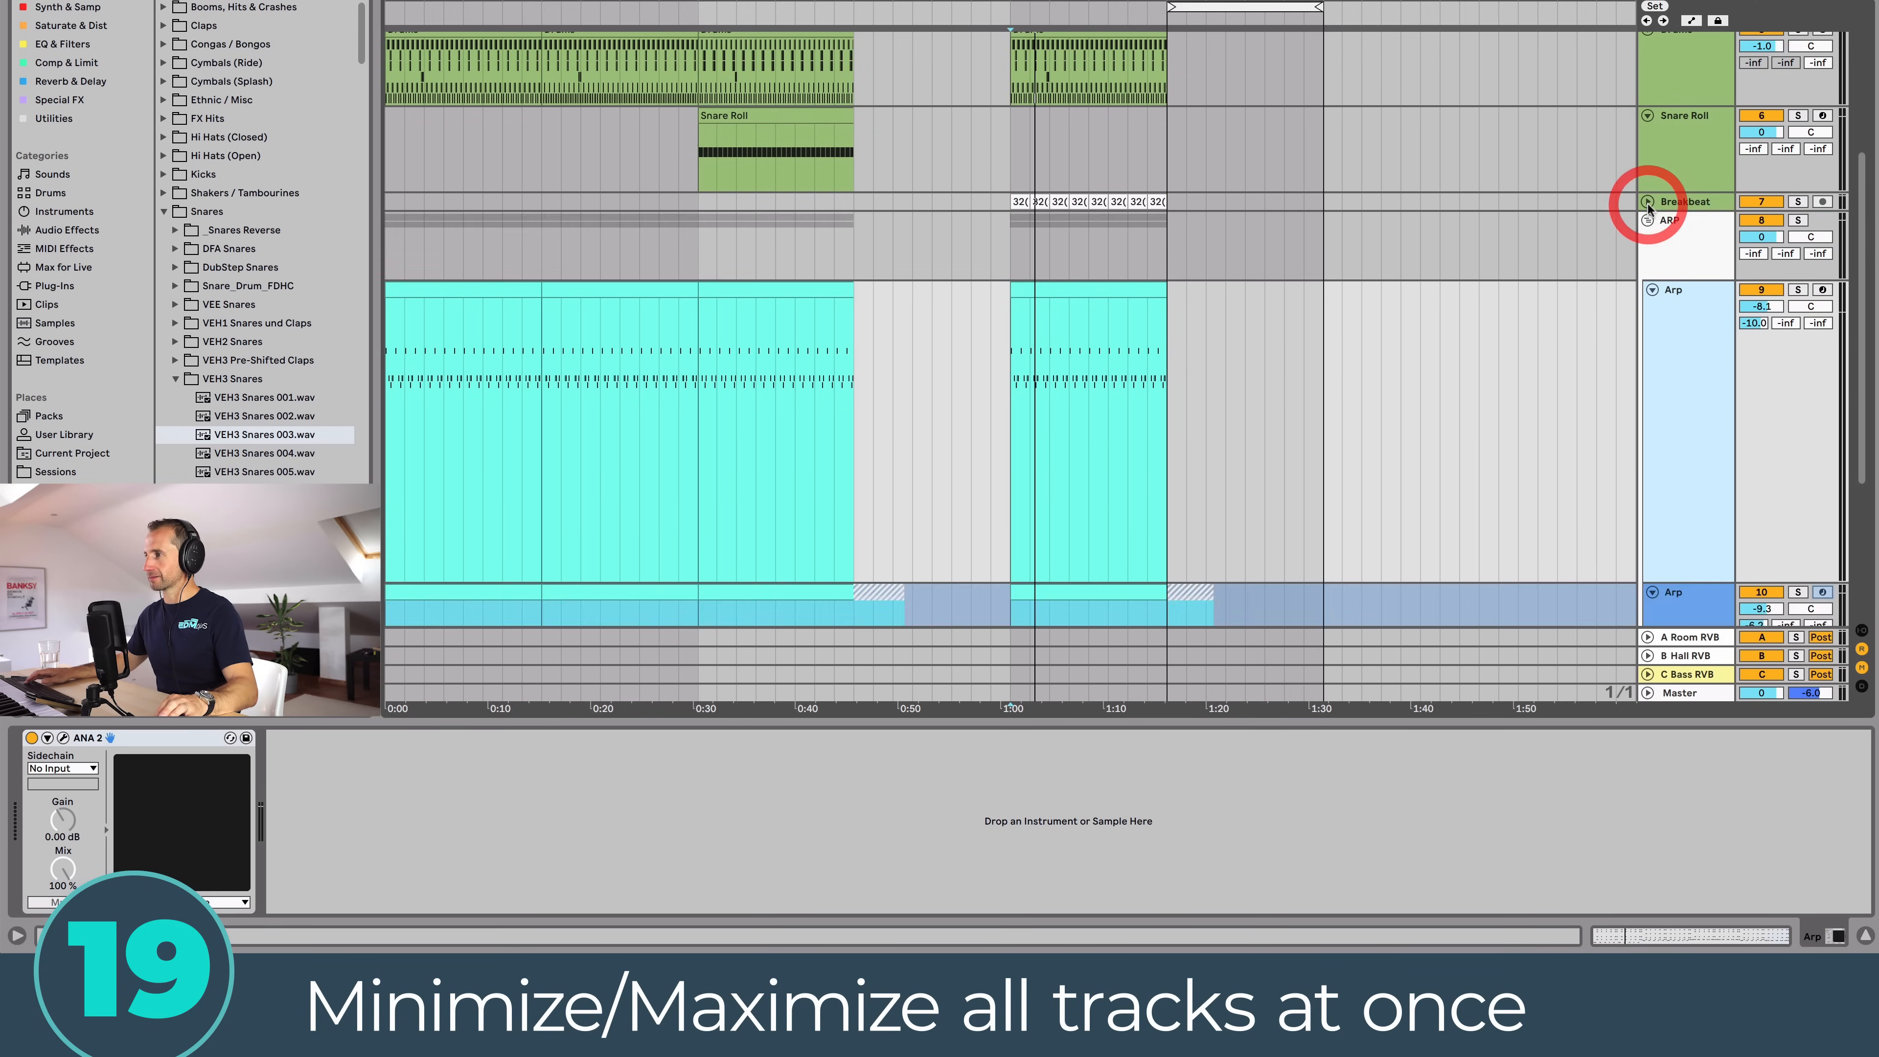
left_click(1647, 204)
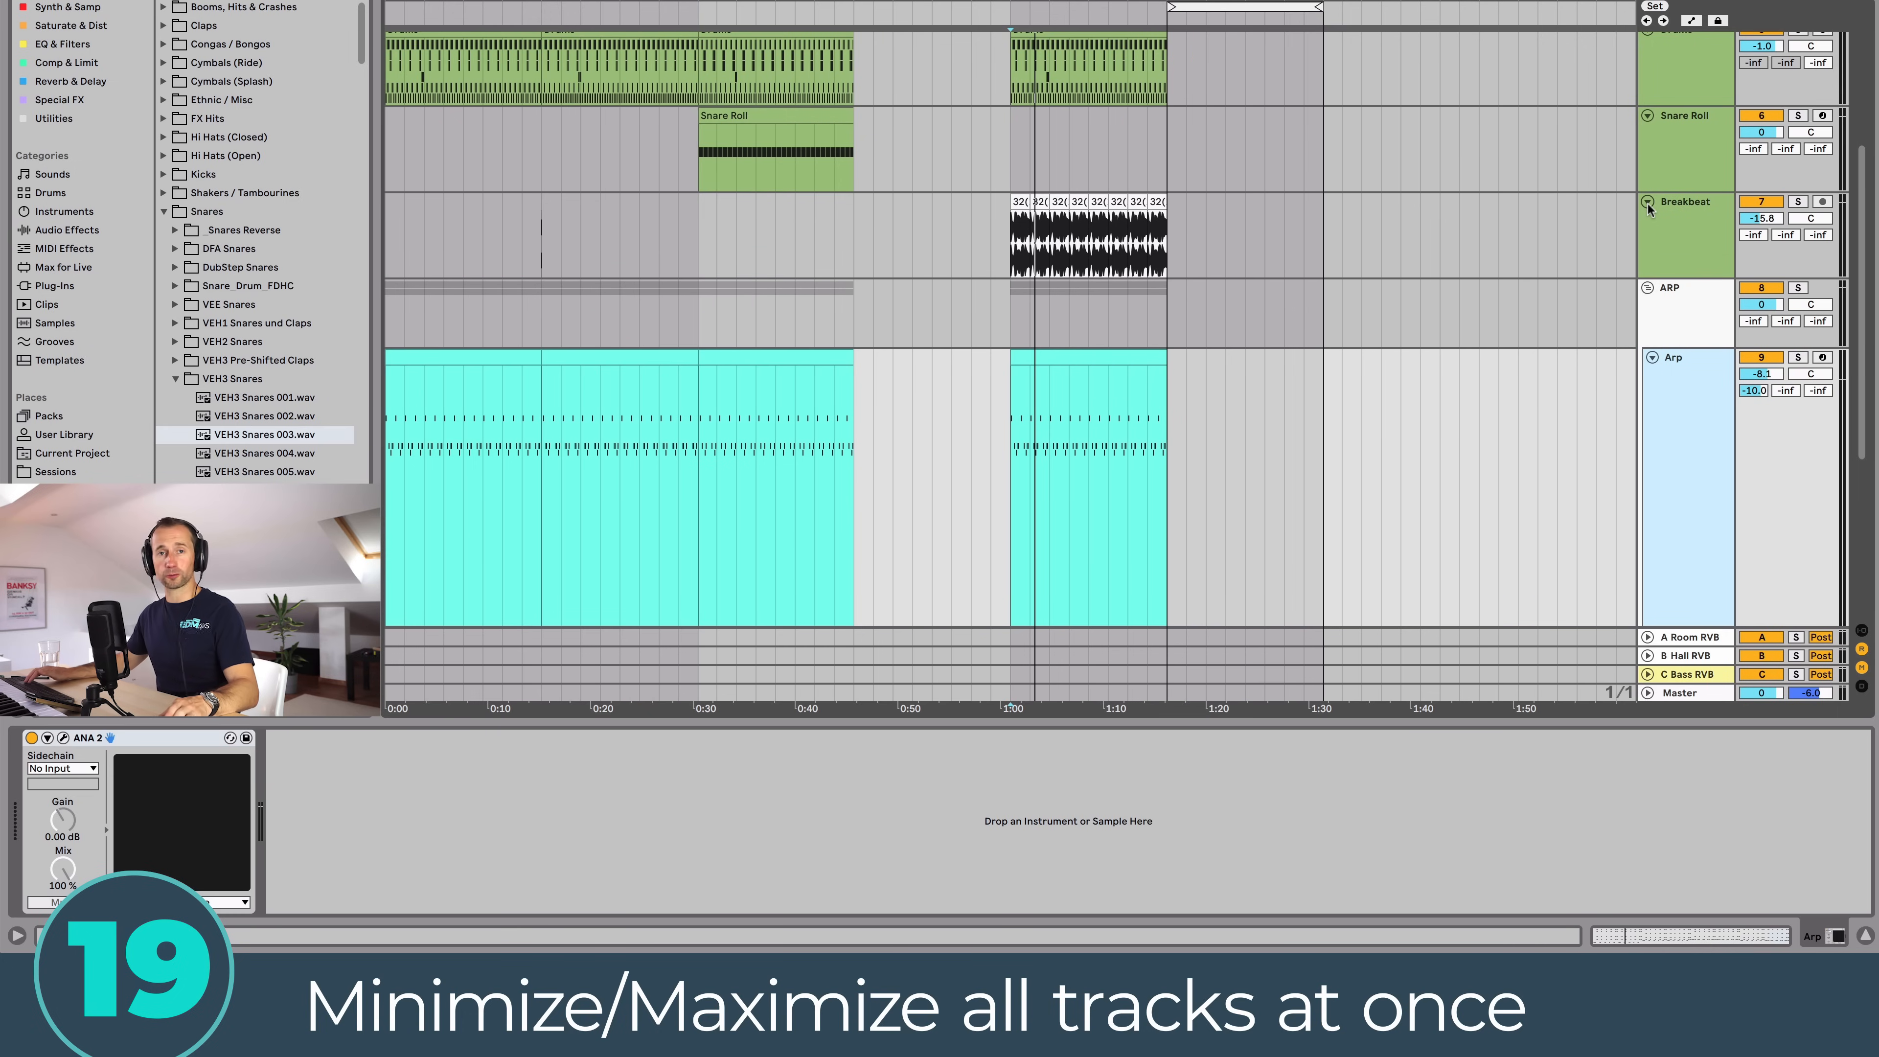
Step: Fold all tracks at once, and unfold them all again from the SC track
left_click(1647, 206, "alt")
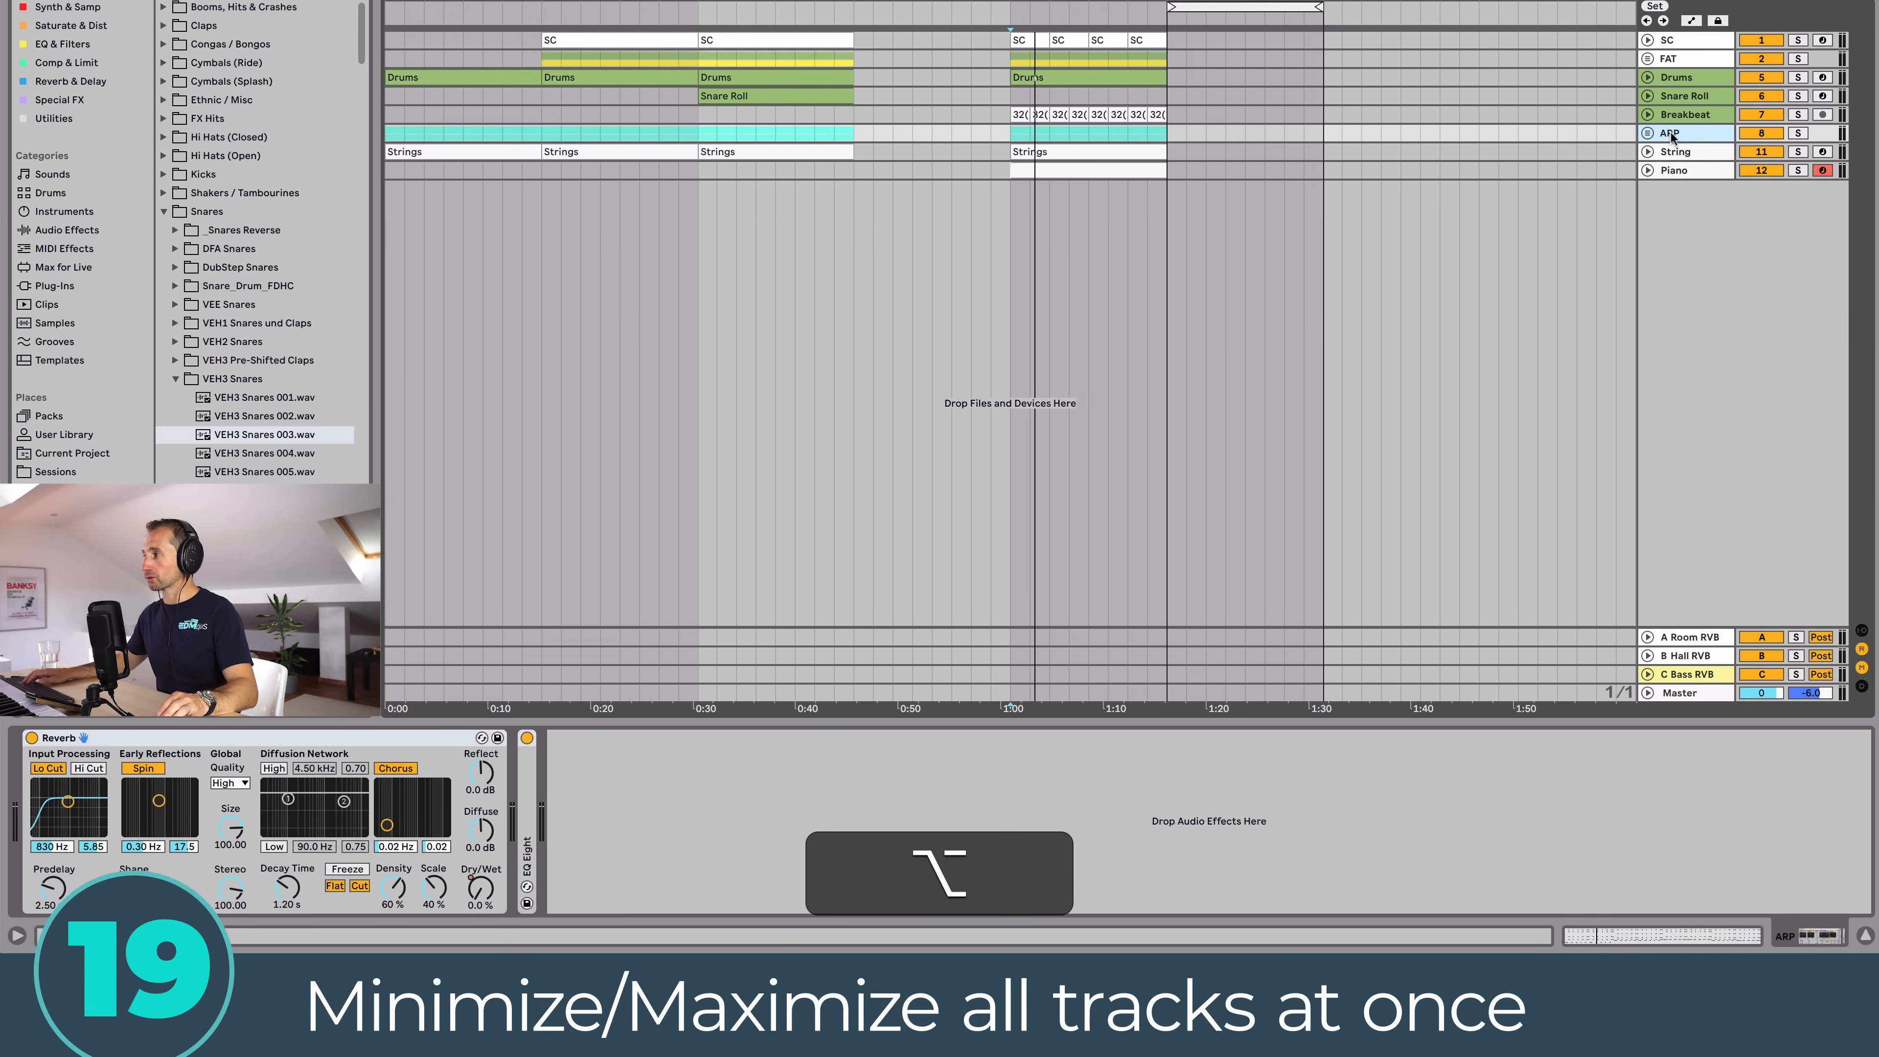
left_click(1660, 44)
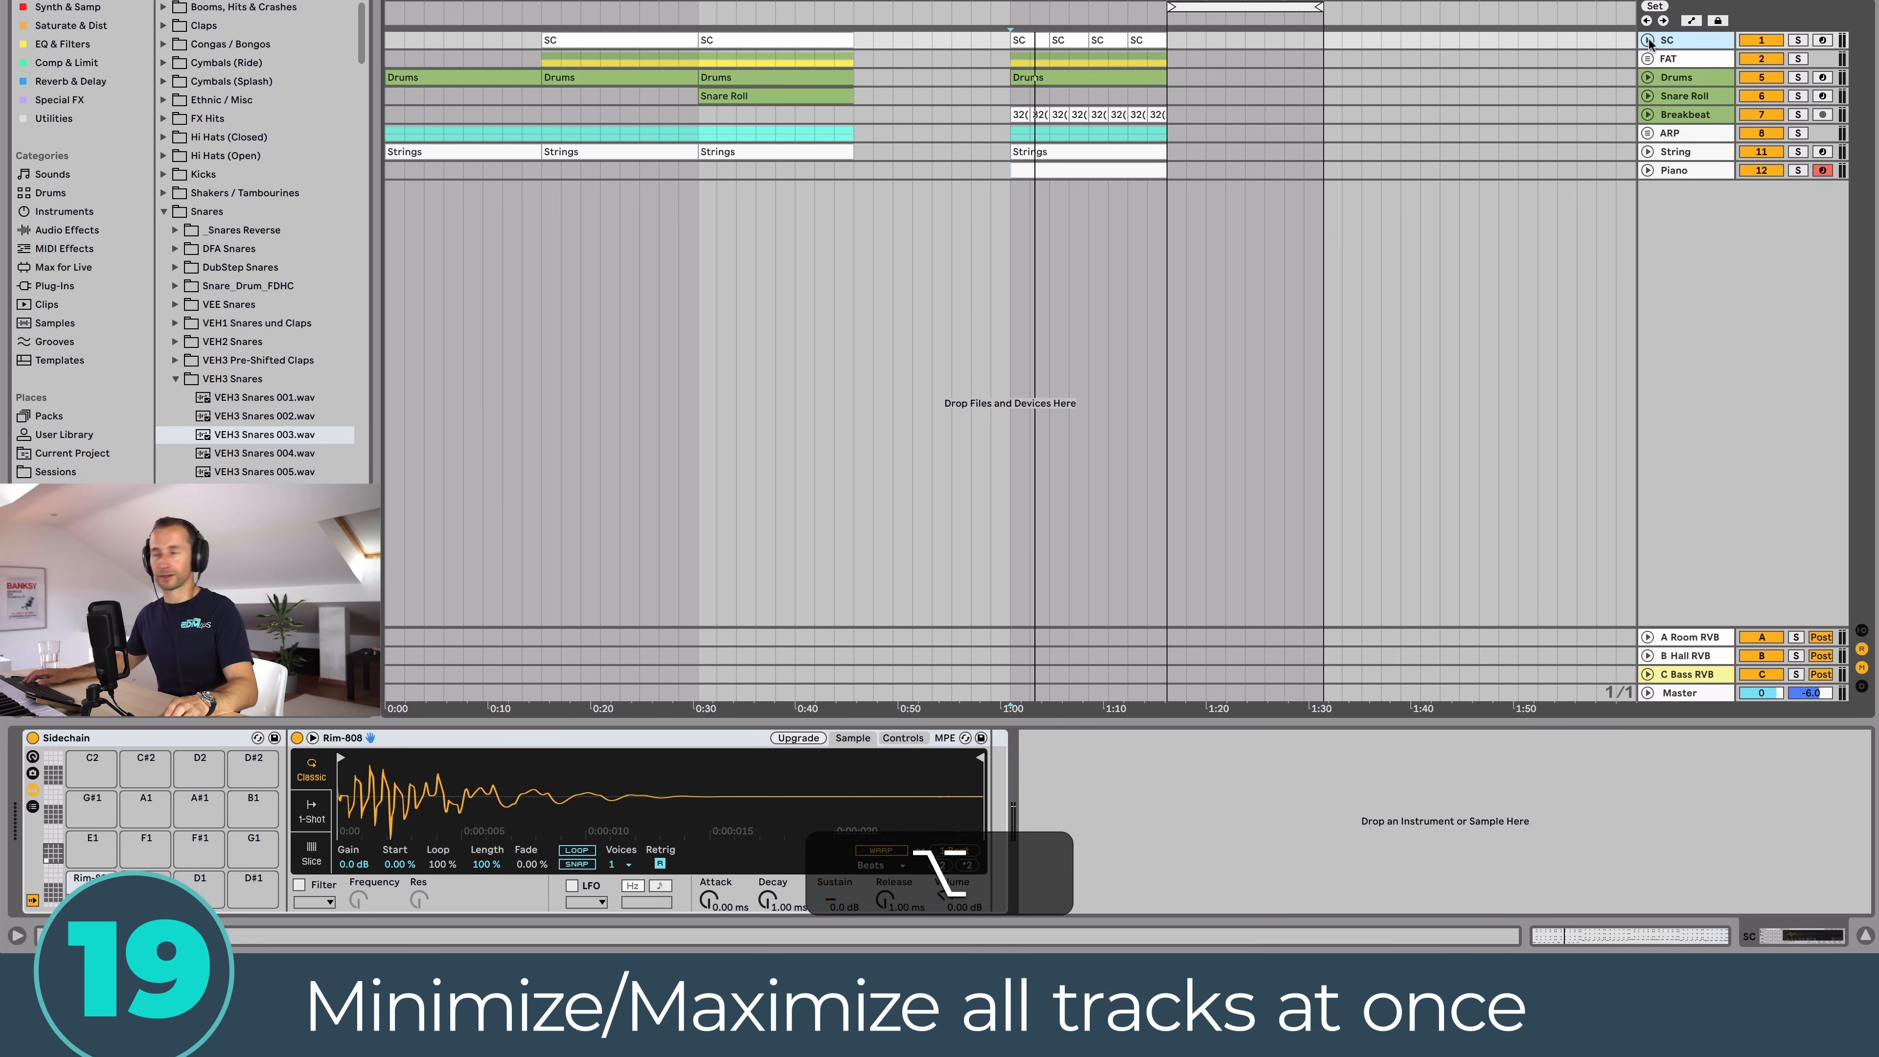
left_click(1648, 40, "alt")
scroll(1681, 174, "down", 10)
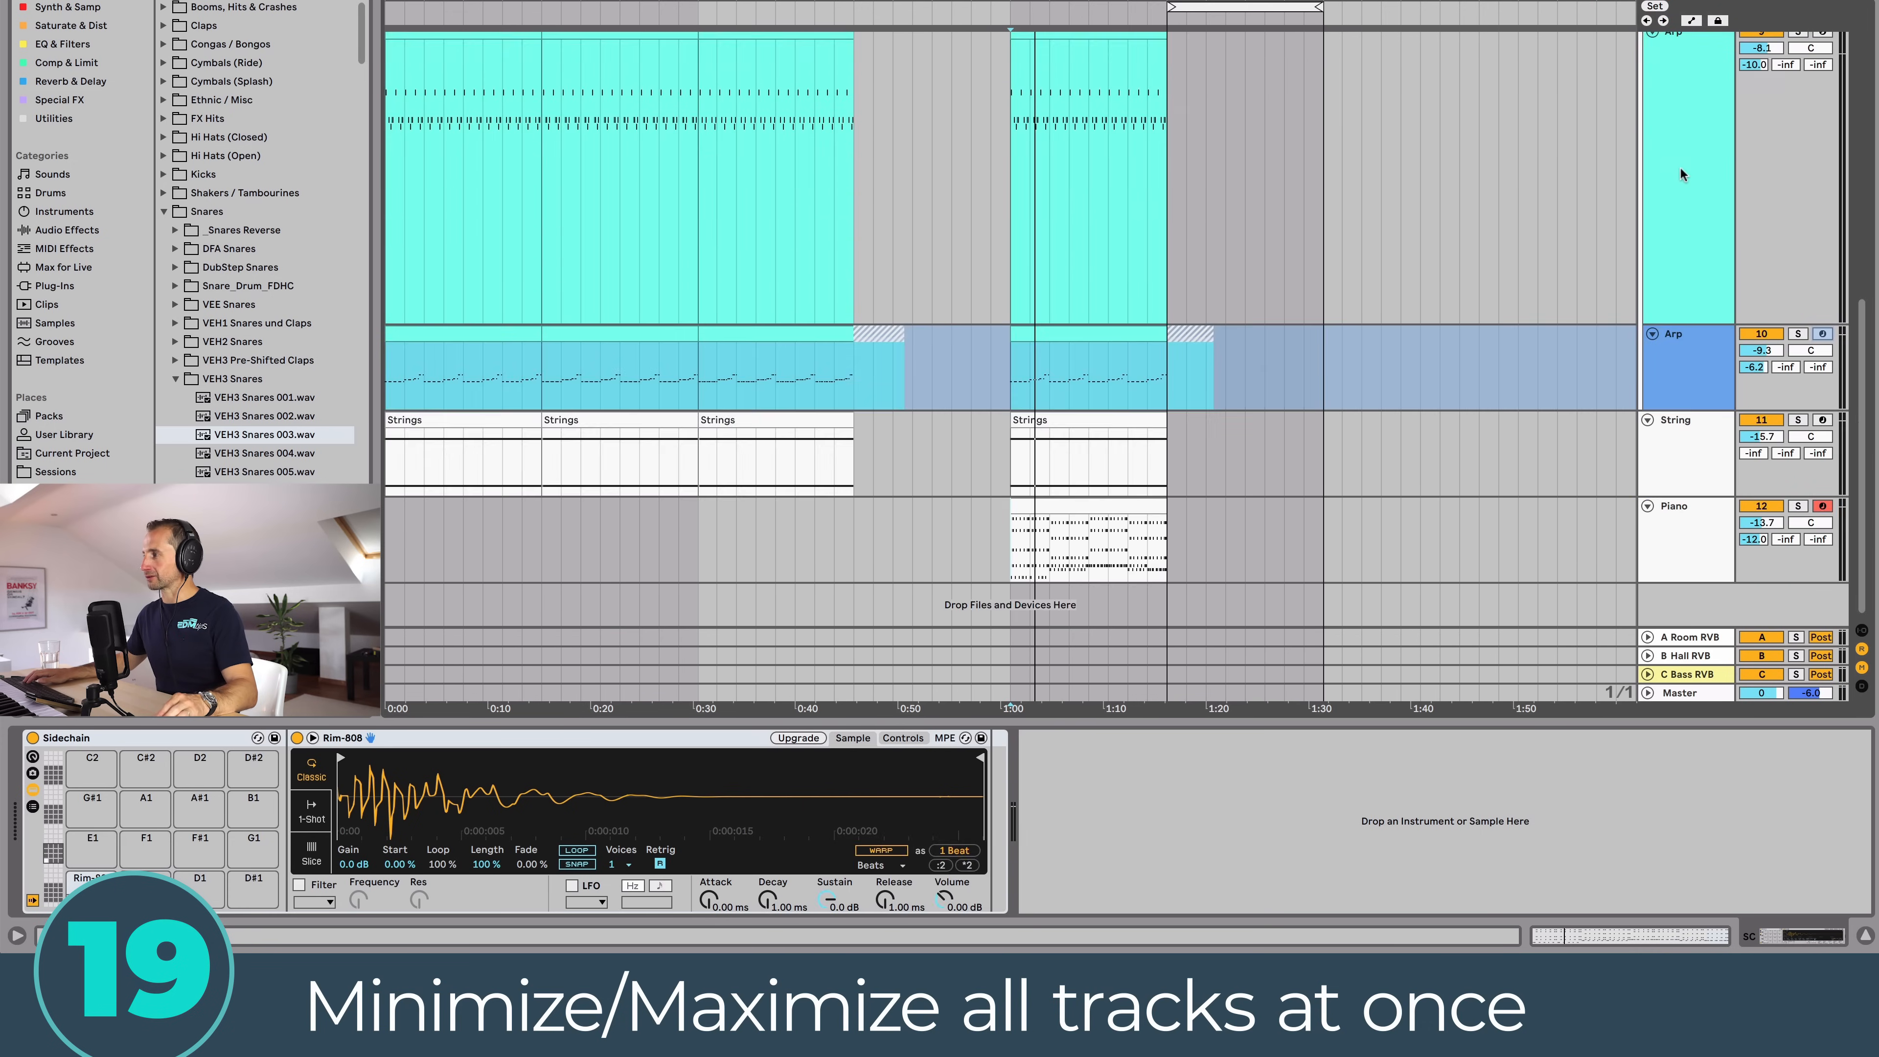
Step: Select all tracks from Piano up to the FAT group, and reduce their heights together
left_click(1690, 524)
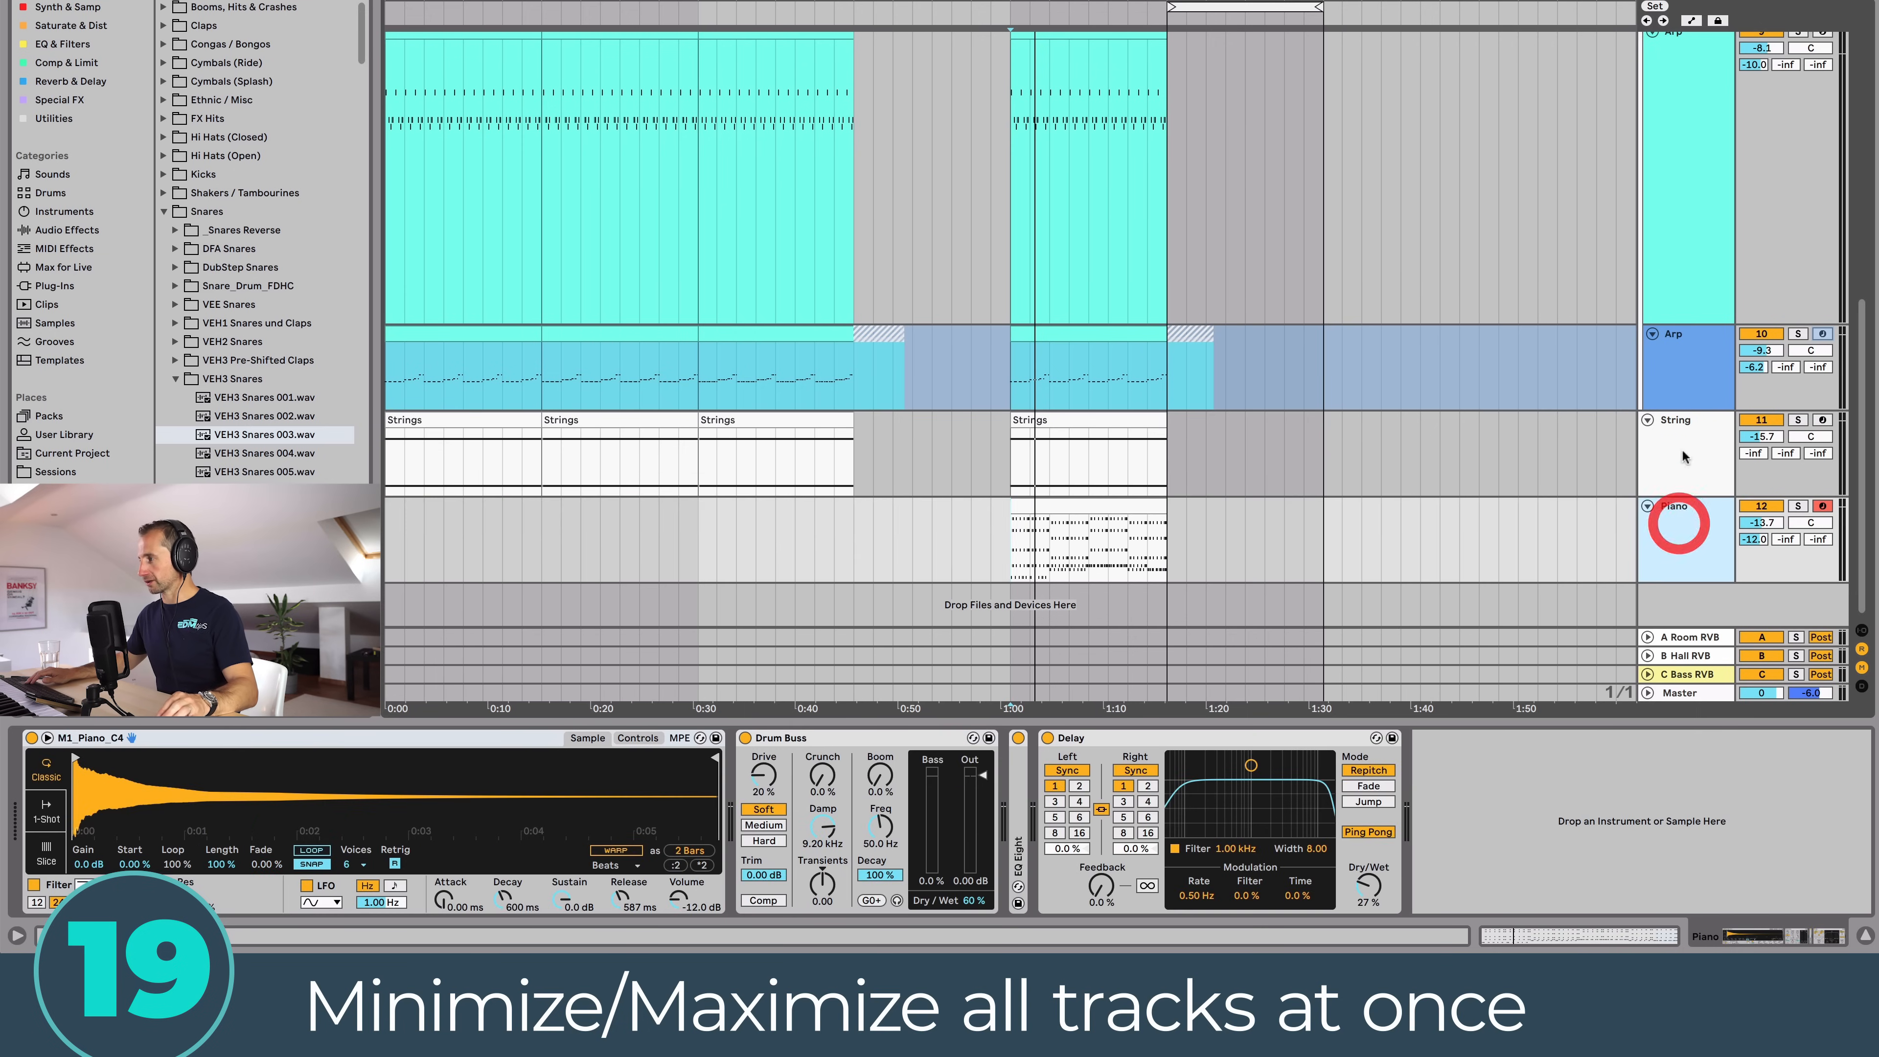
scroll(1686, 481, "up", 10)
left_click(1682, 80, "shift")
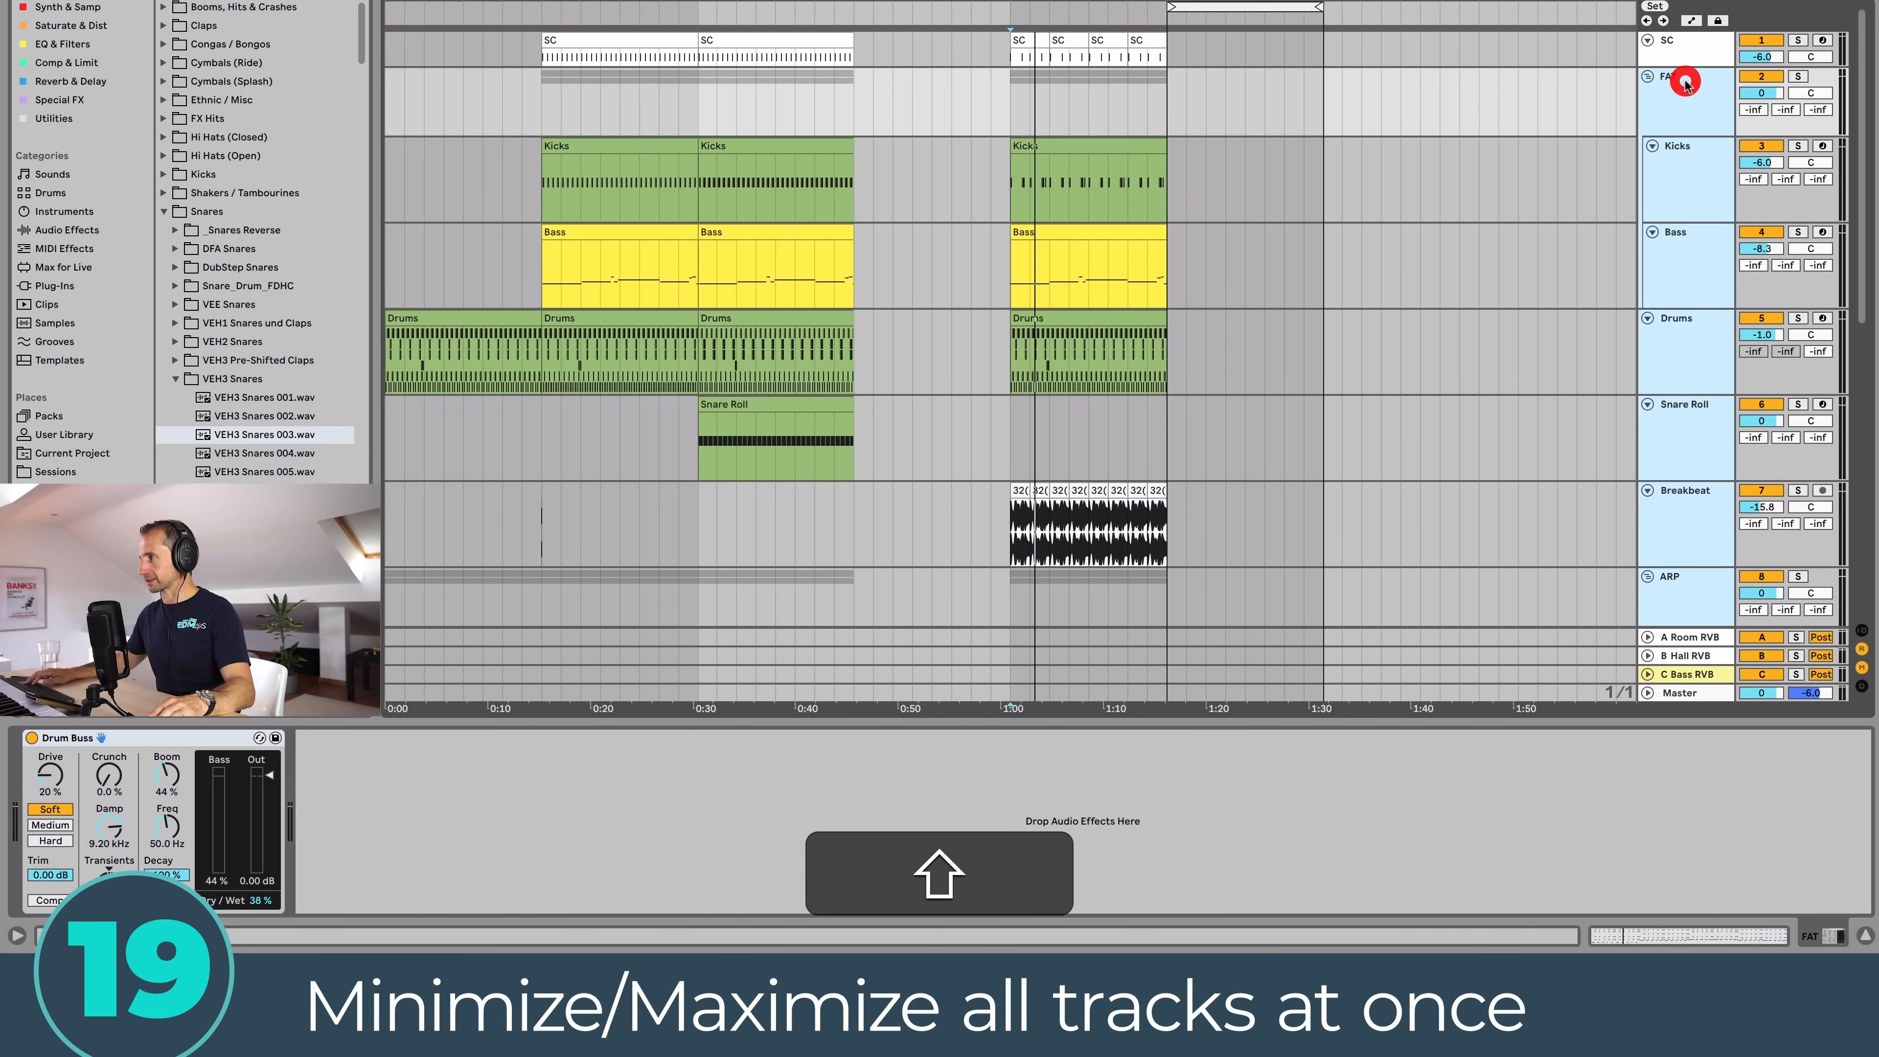
scroll(1682, 142, "down", 3)
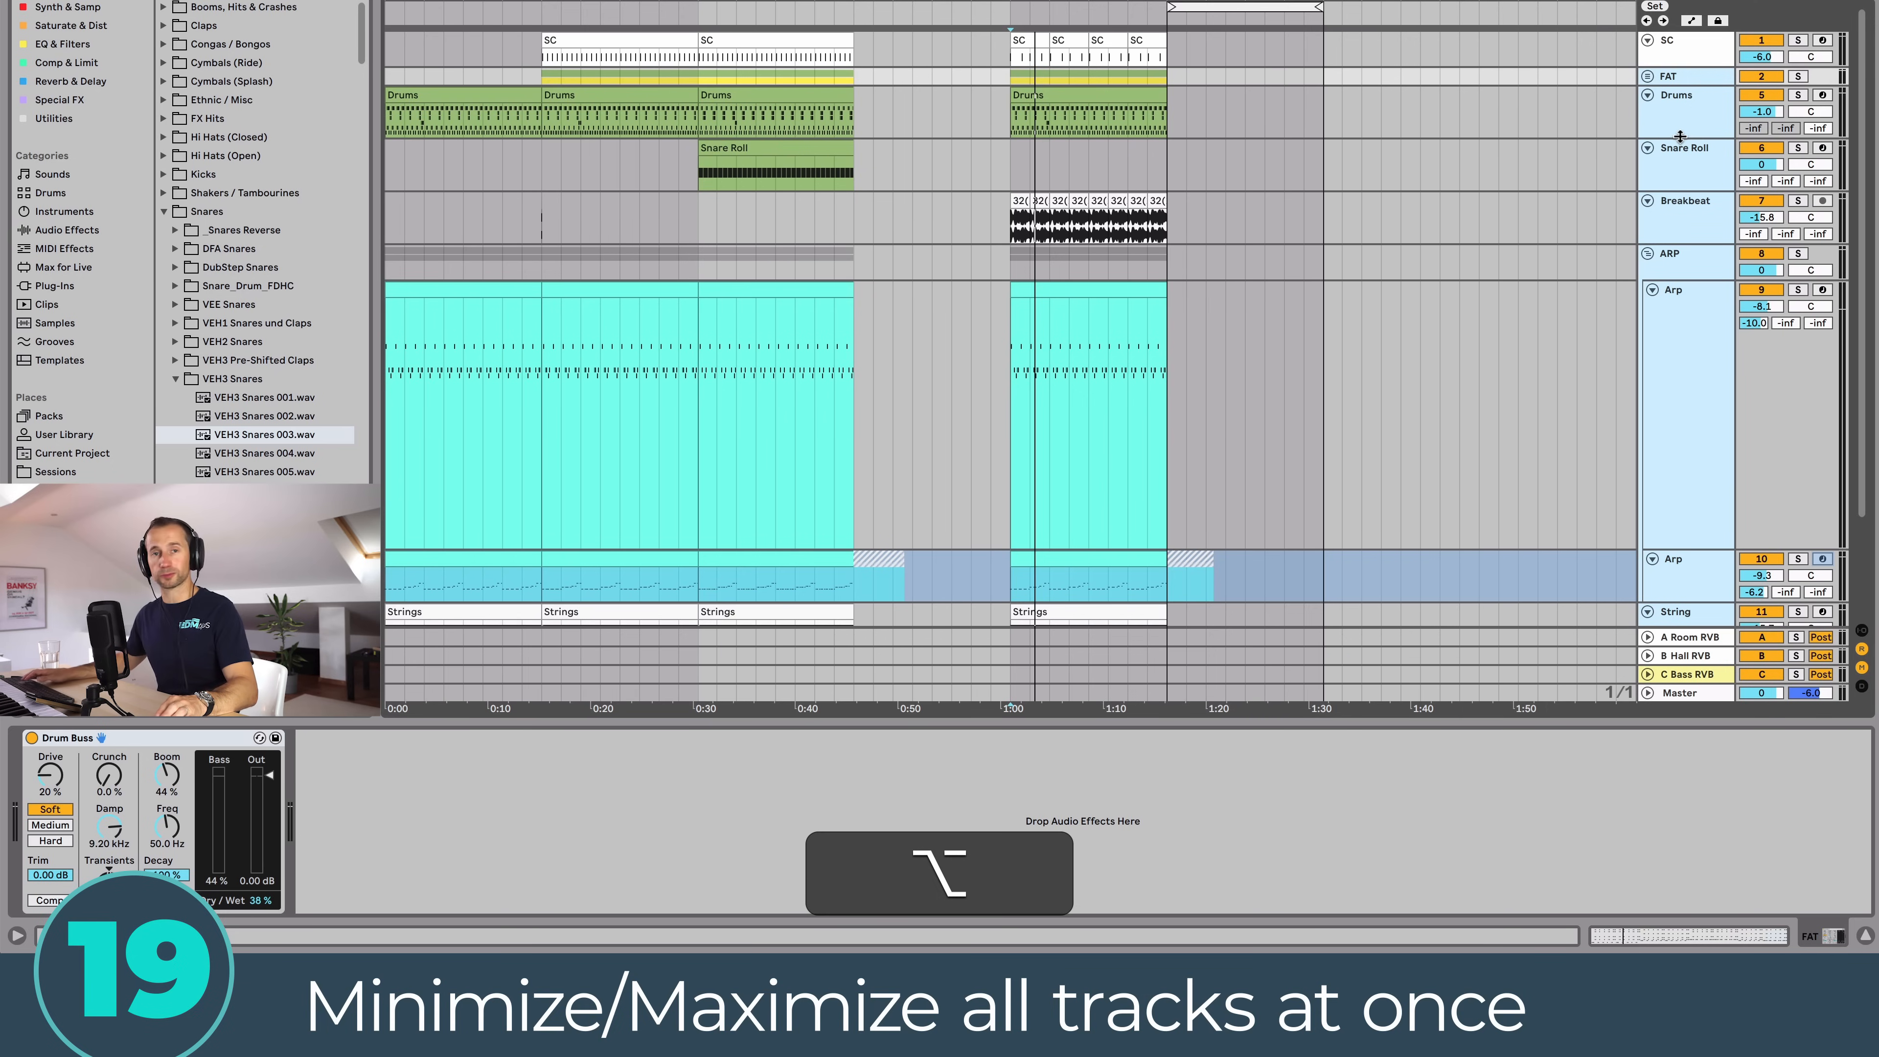
Step: Minimize the heights of all tracks at once, and enlarge them all again
scroll(1679, 136, "down", 5)
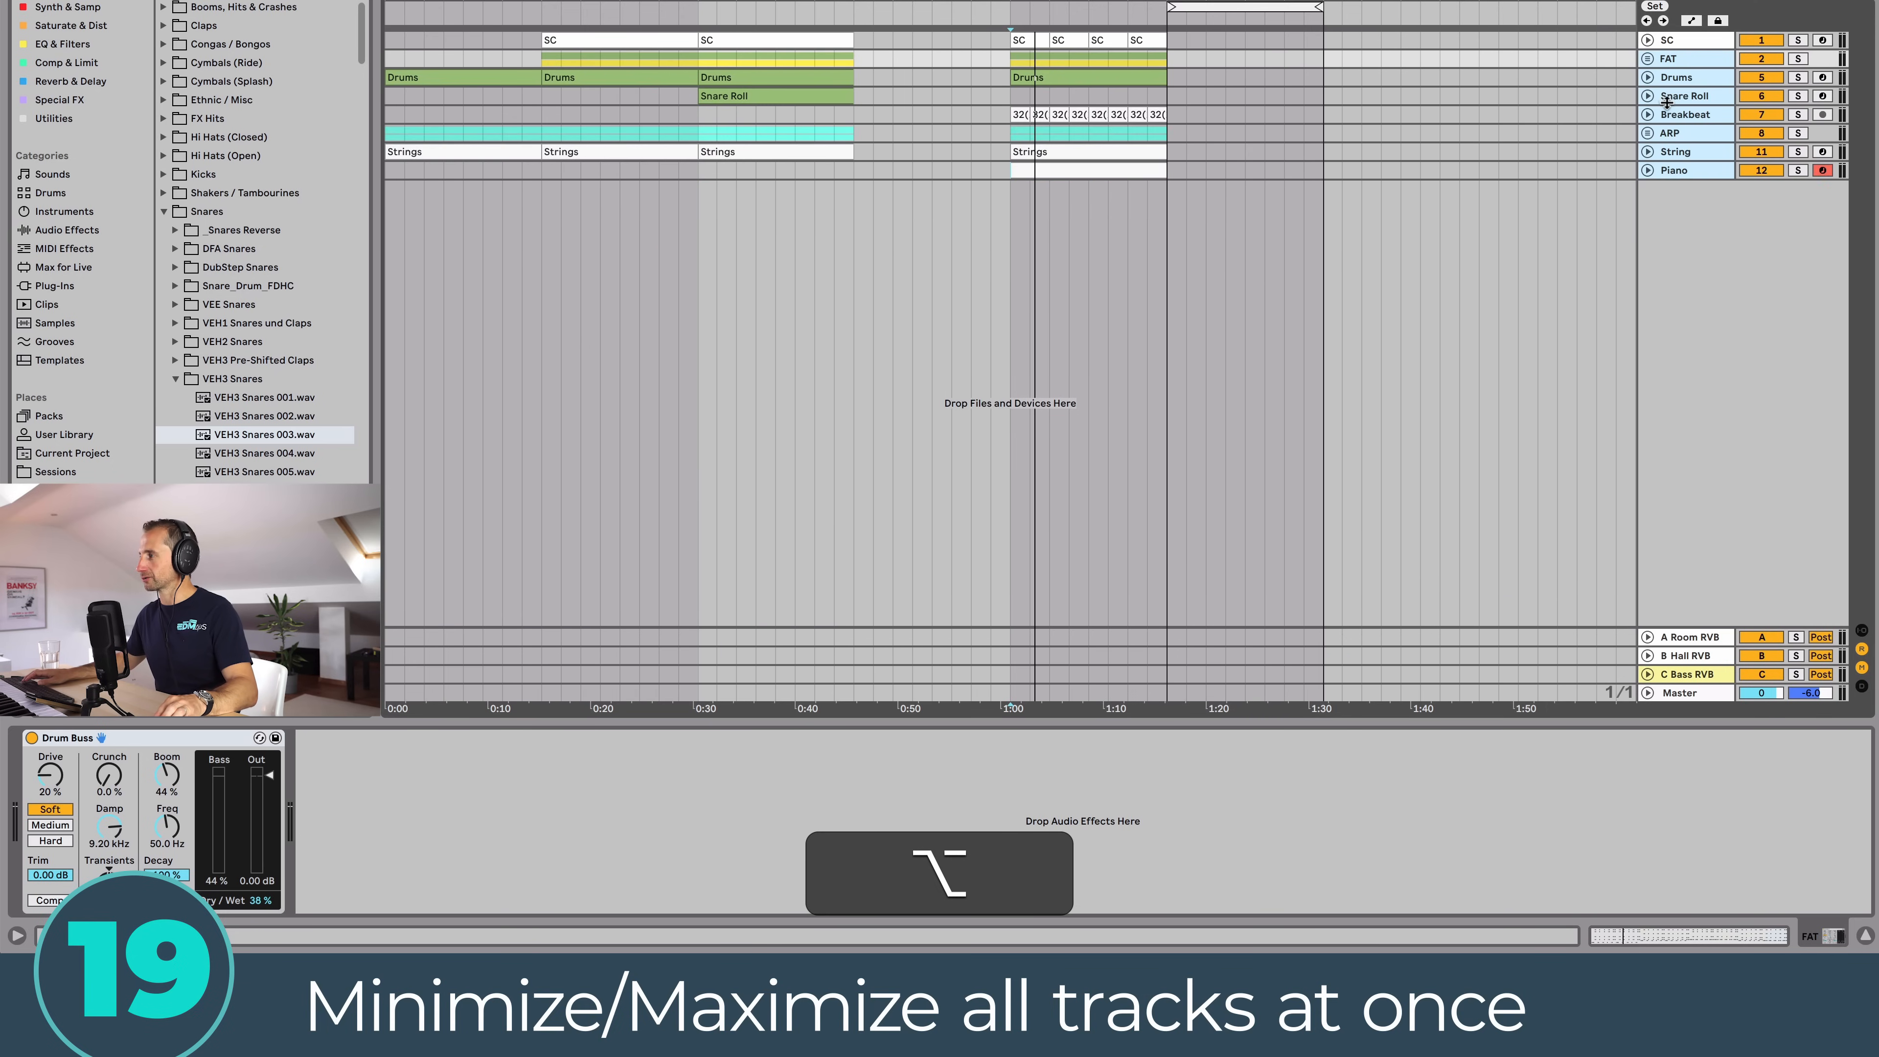
scroll(1673, 129, "up", 5)
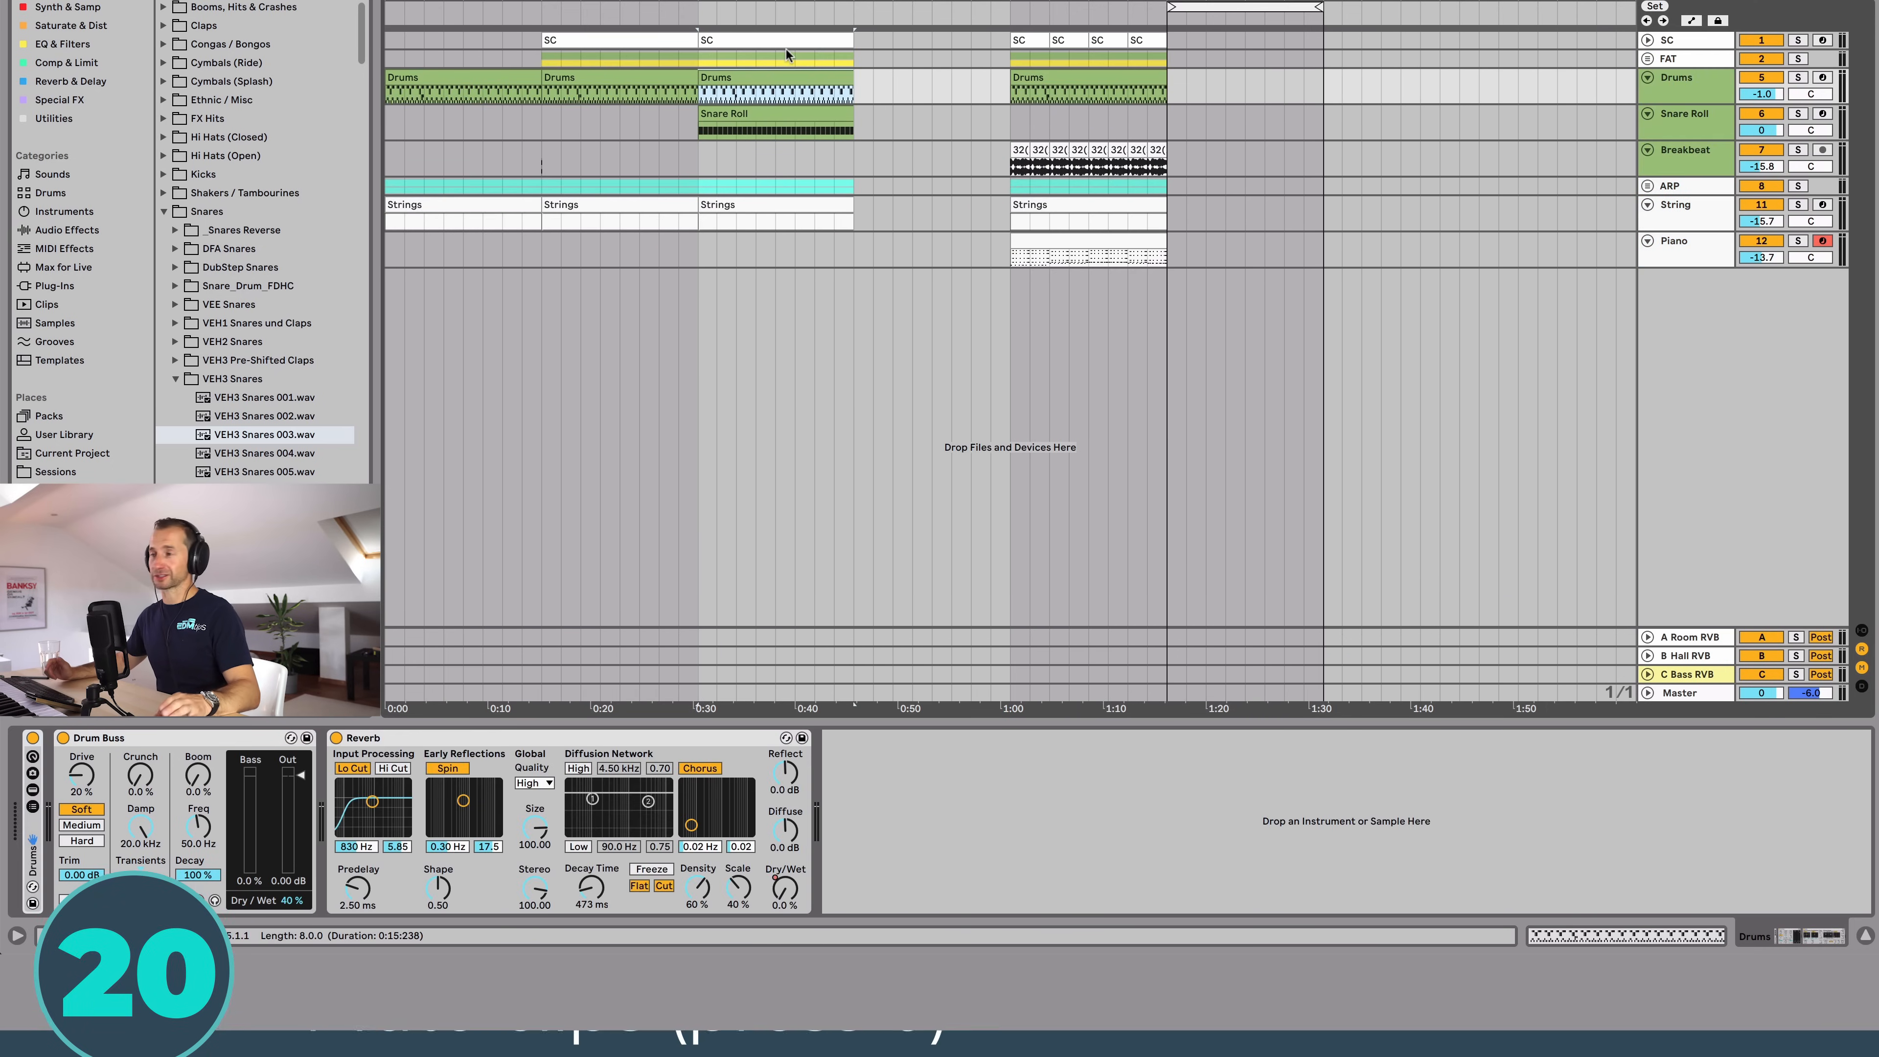
Step: Mute the middle Drums clip in the arrangement, and reactivate it
left_click(643, 72)
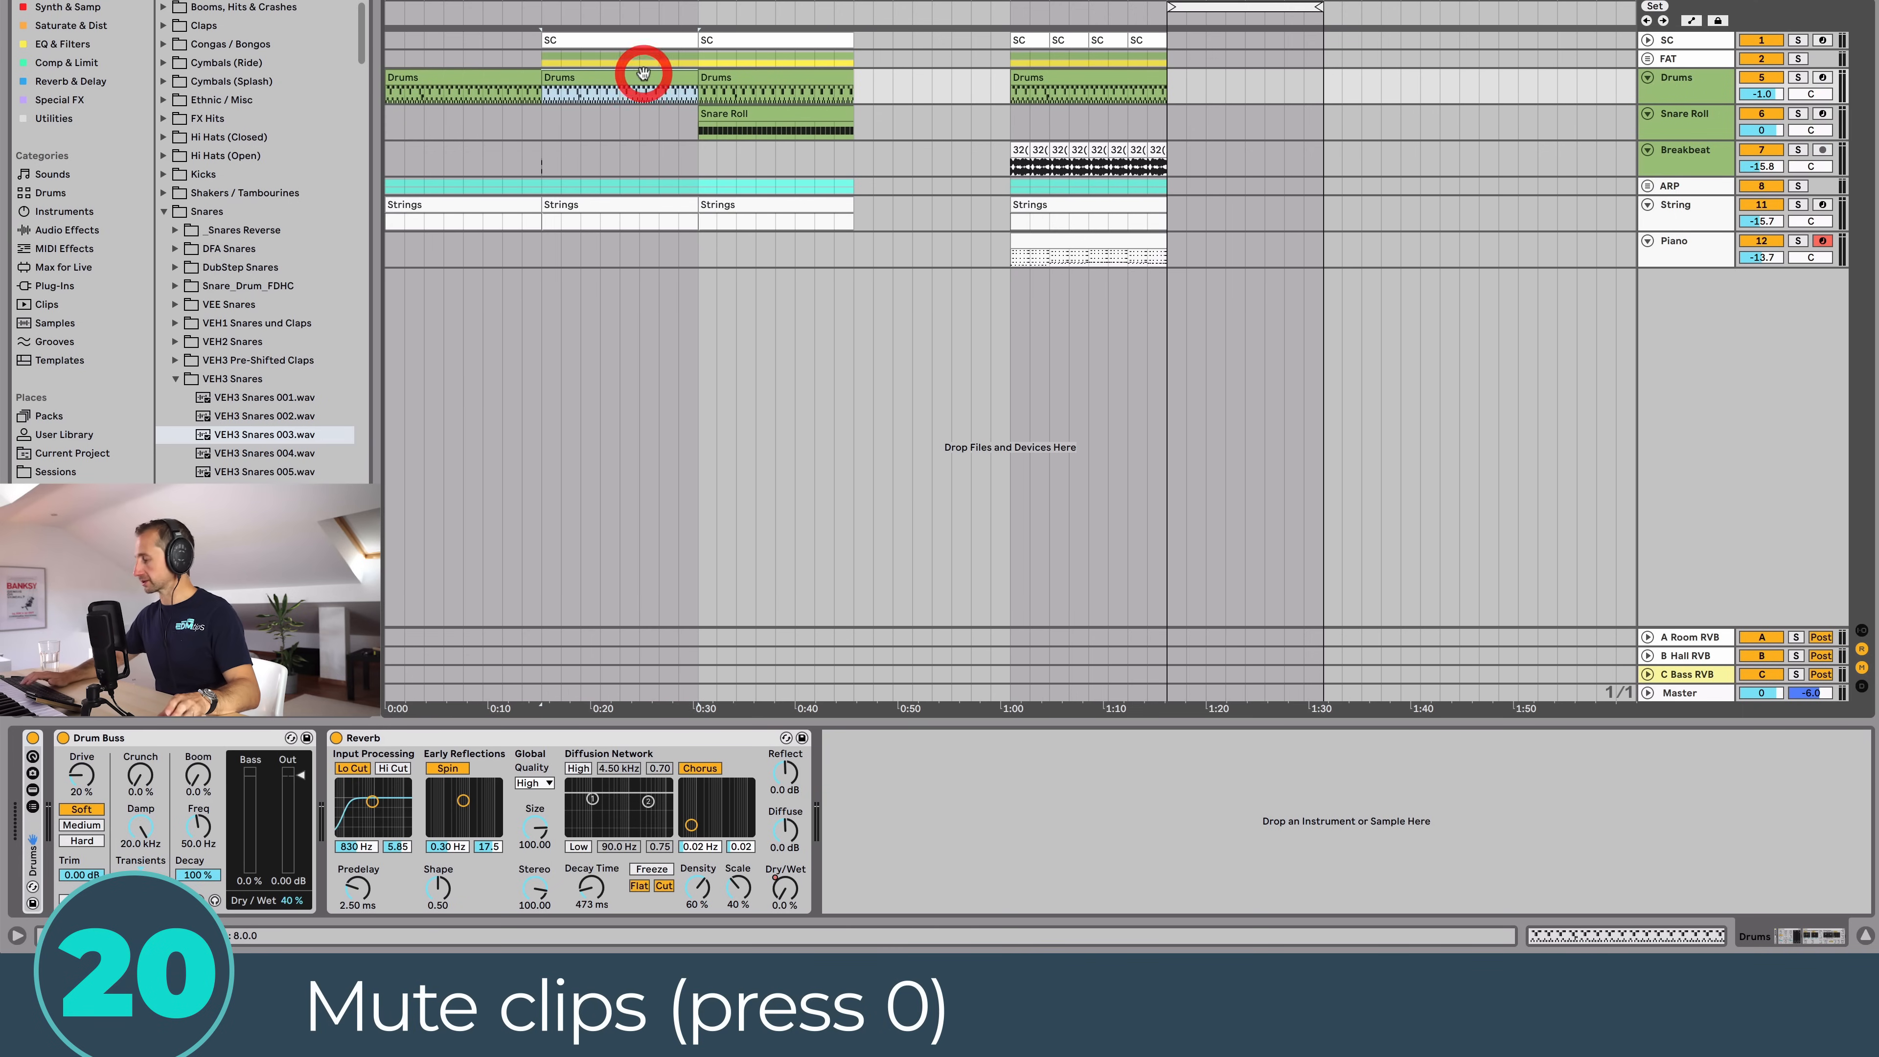
key("0")
key("0")
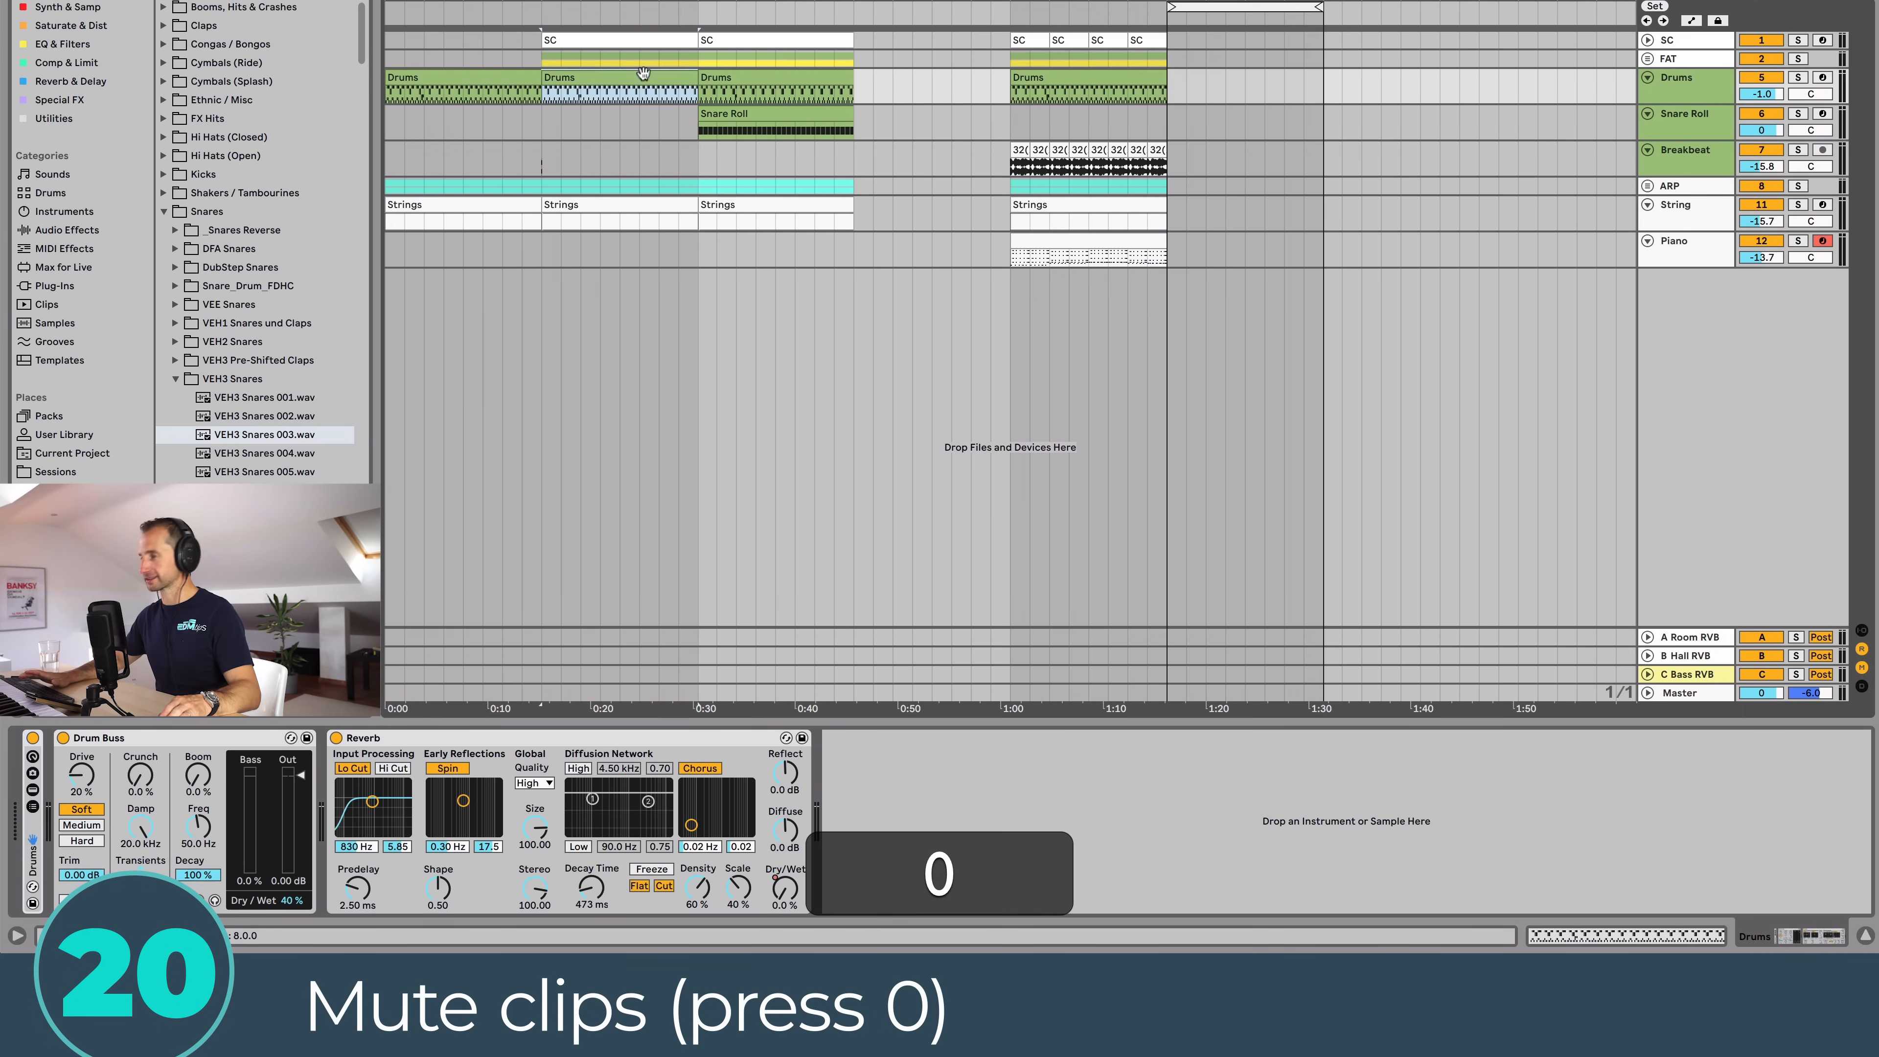
left_click(741, 71)
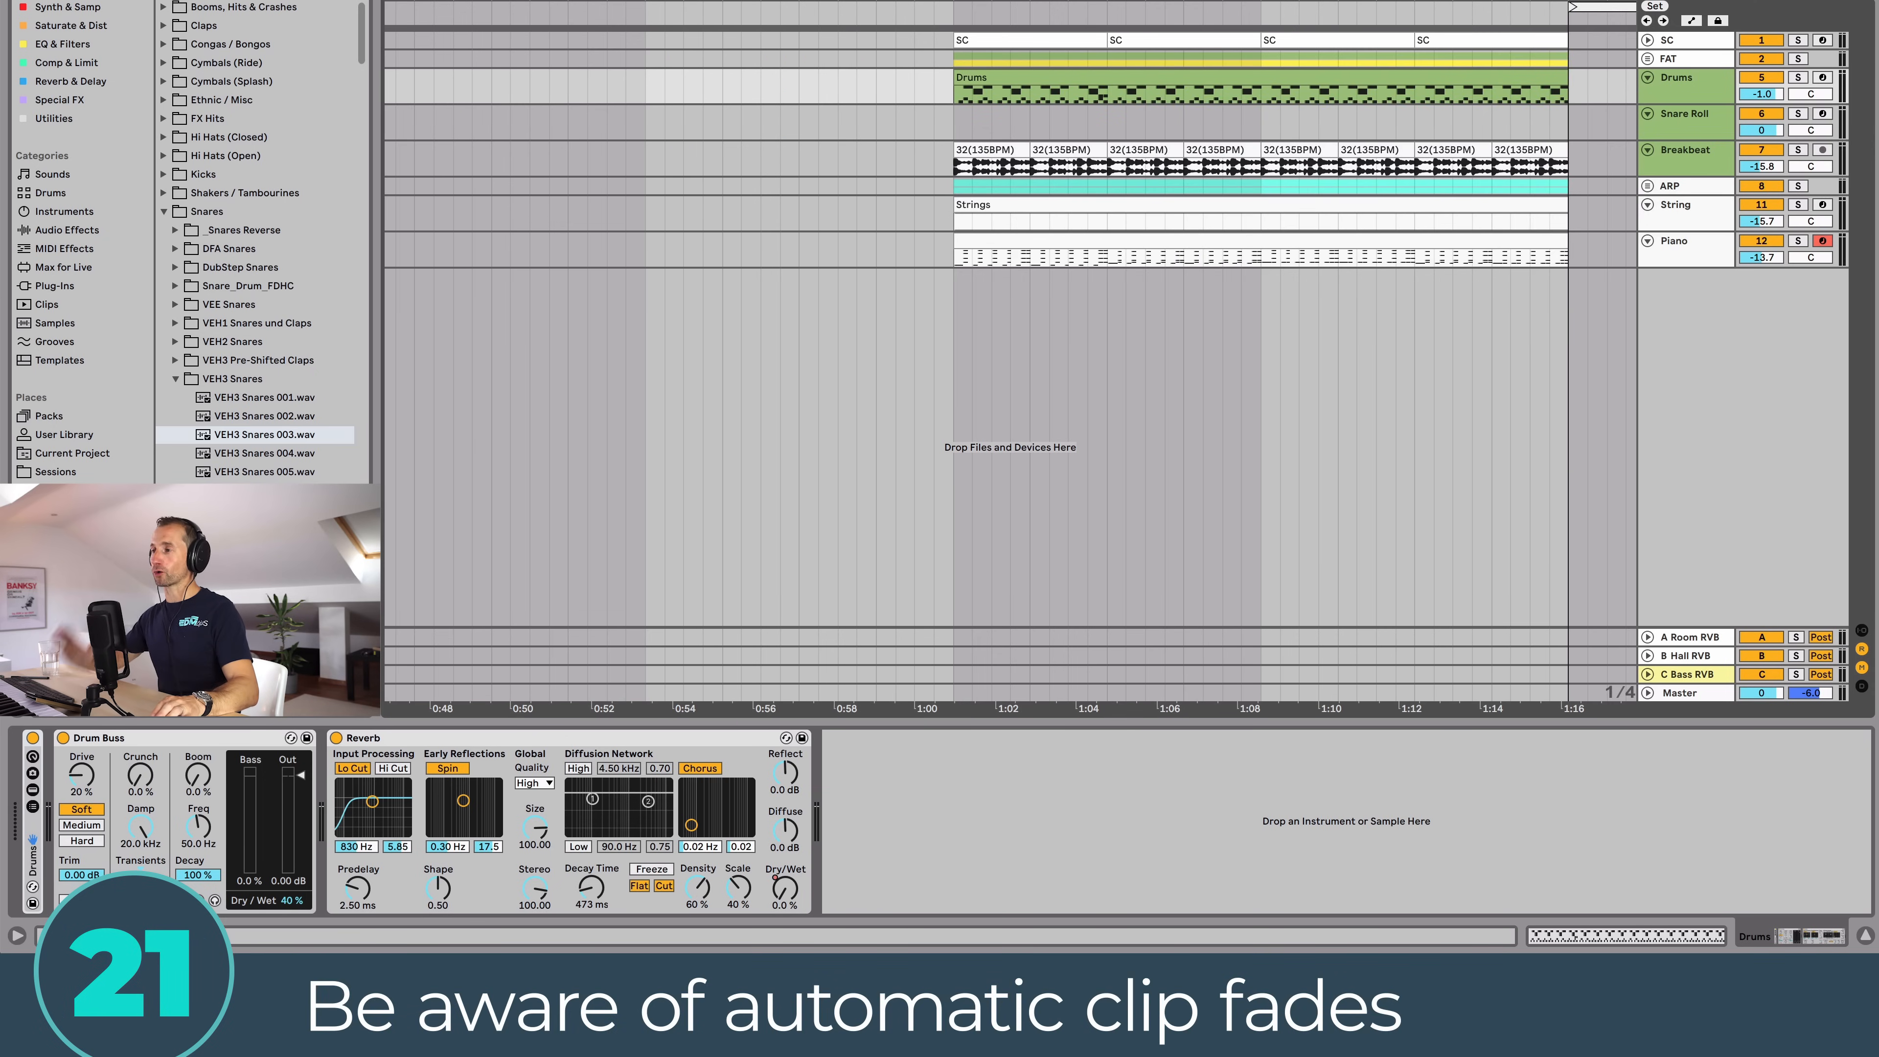
Step: Solo the Breakbeat track, and play it from the start of its first 32(135BPM) clip
left_click(1713, 153)
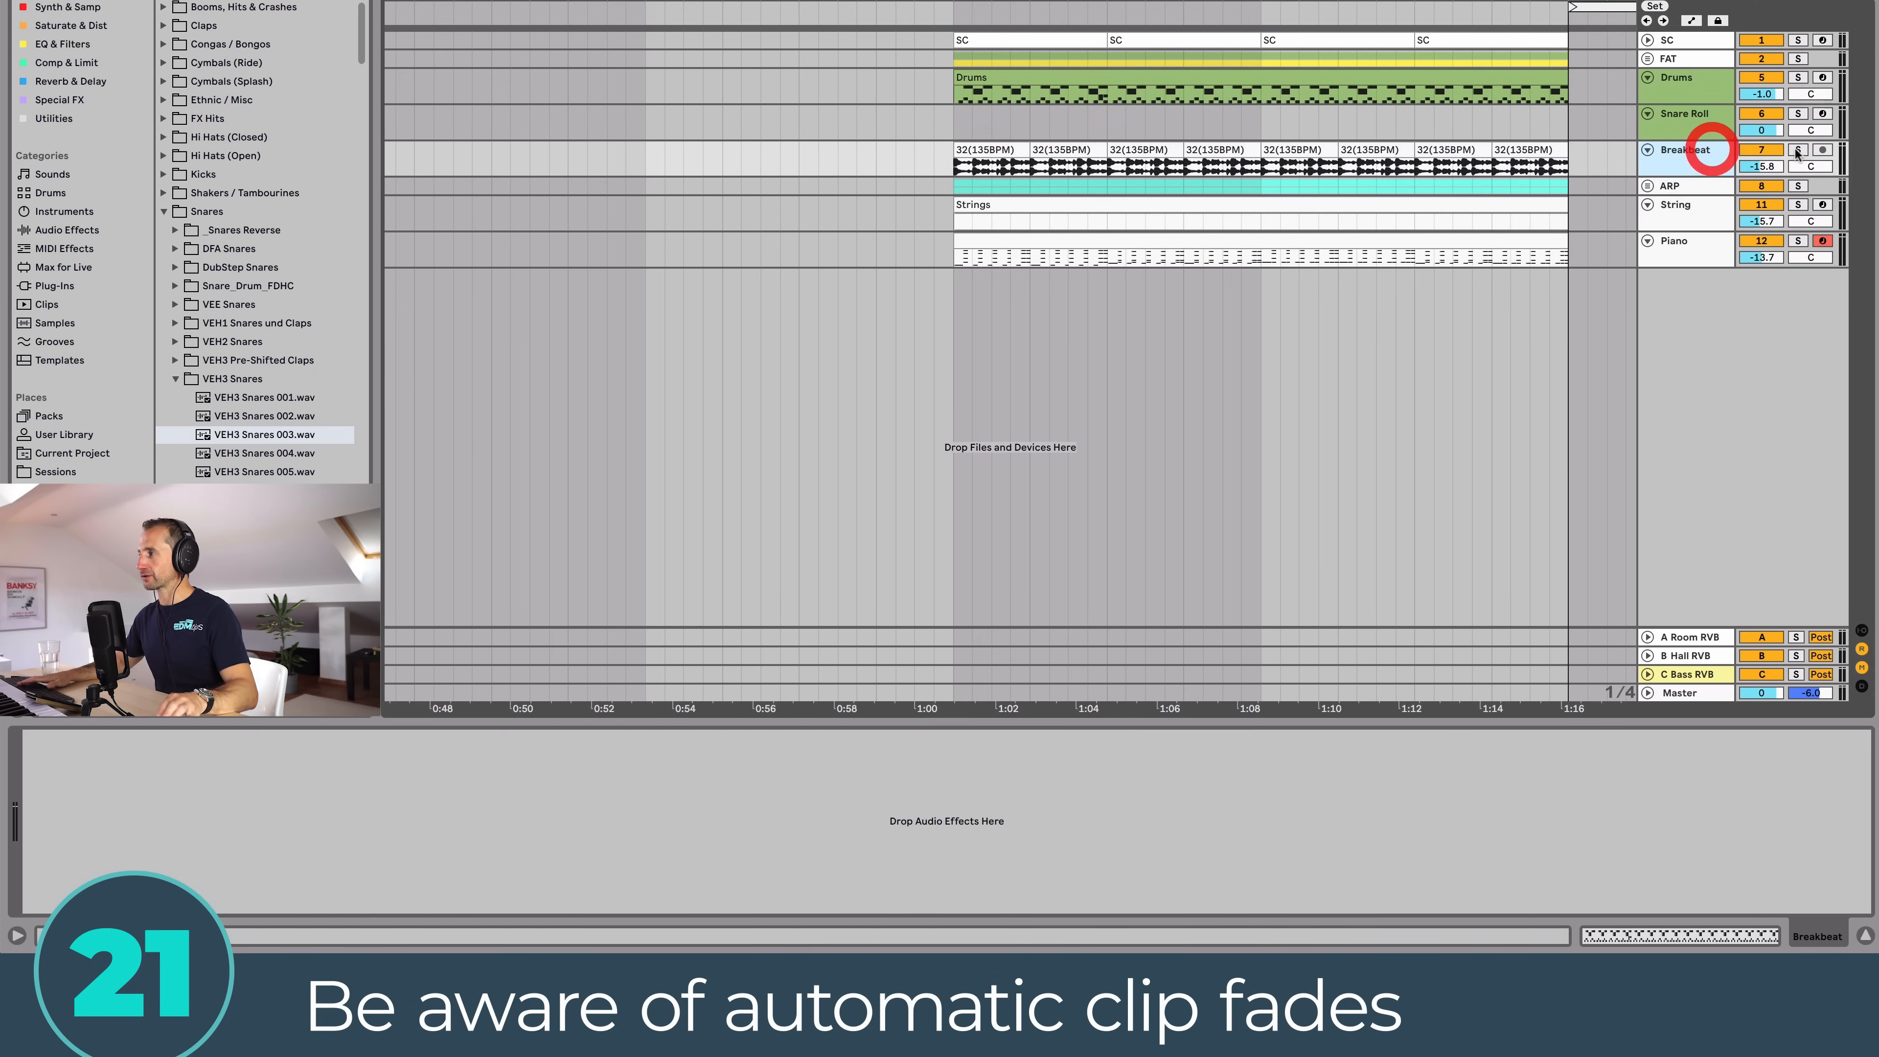
left_click(1798, 149)
key("space")
left_click_drag(975, 2, 970, 74)
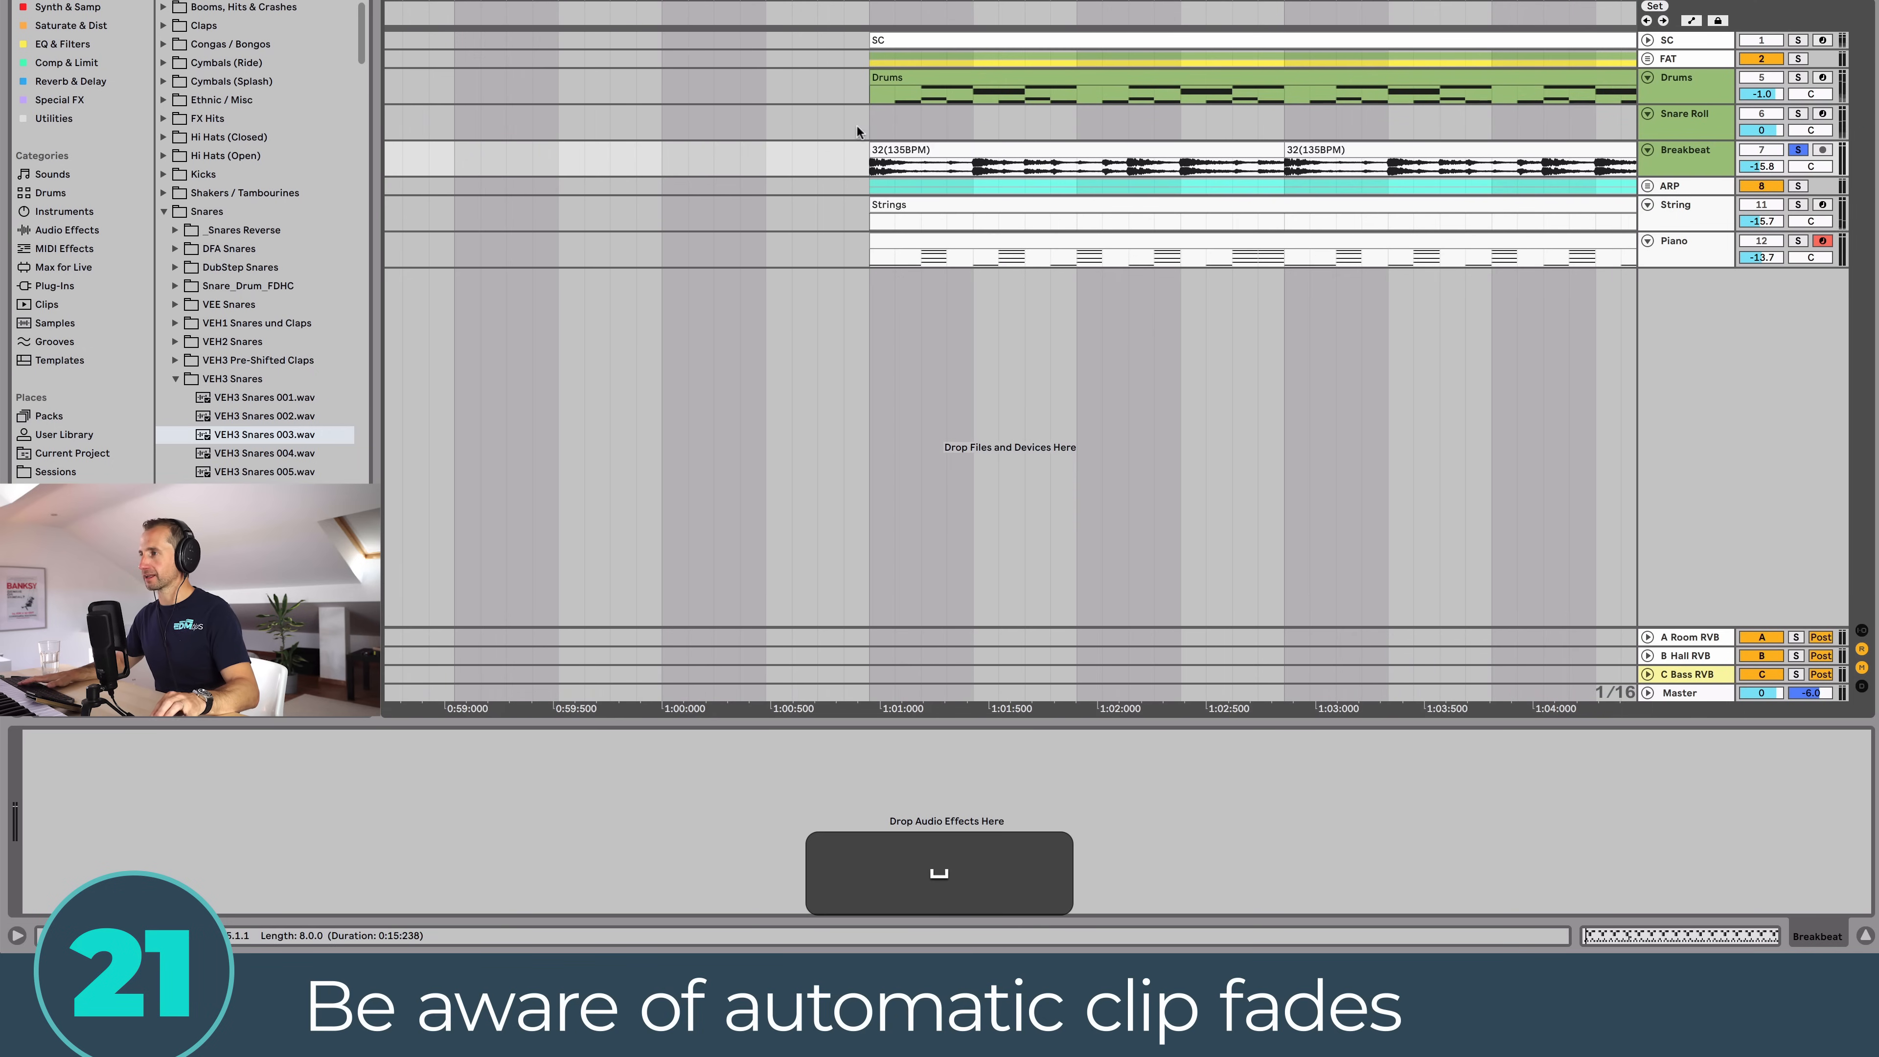
left_click(874, 166)
key("space")
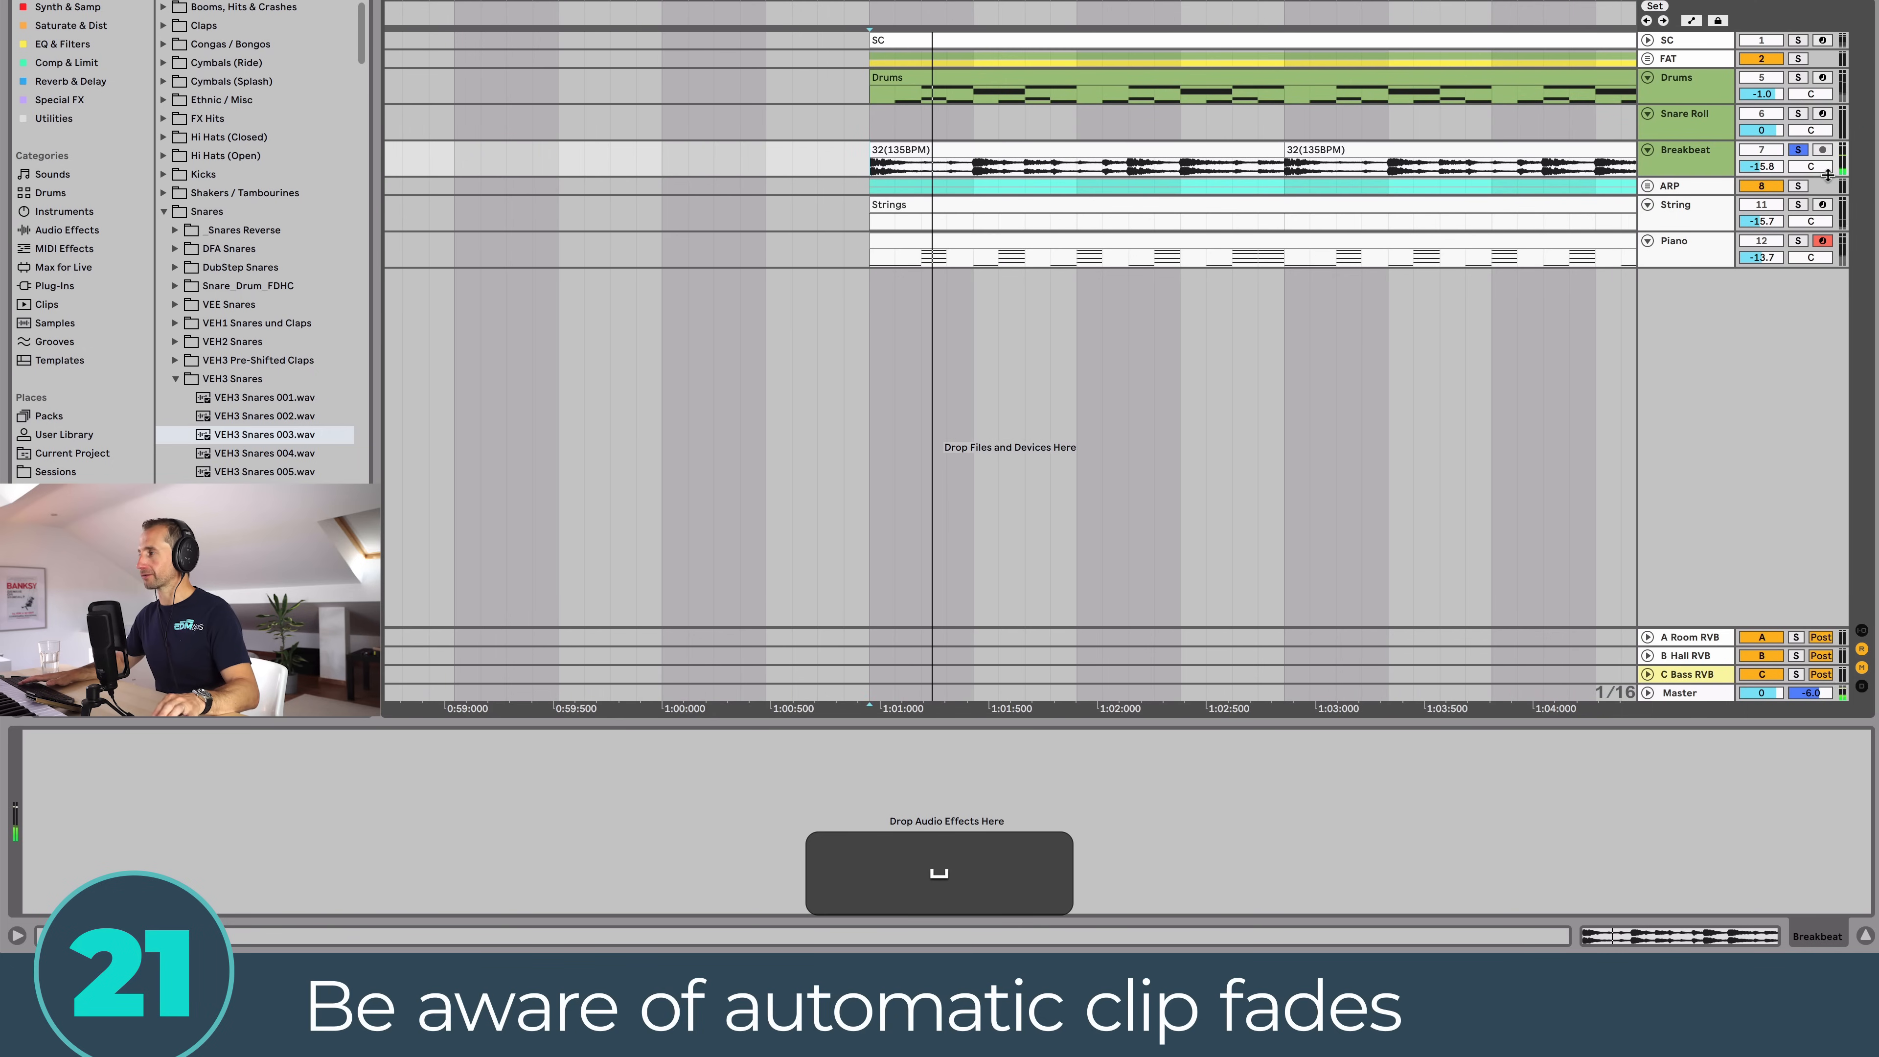
Step: Enlarge the Breakbeat track's height to examine the waveform at the start of its first clip
left_click_drag(1683, 178, 1673, 538)
key("space")
left_click_drag(906, 2, 915, 74)
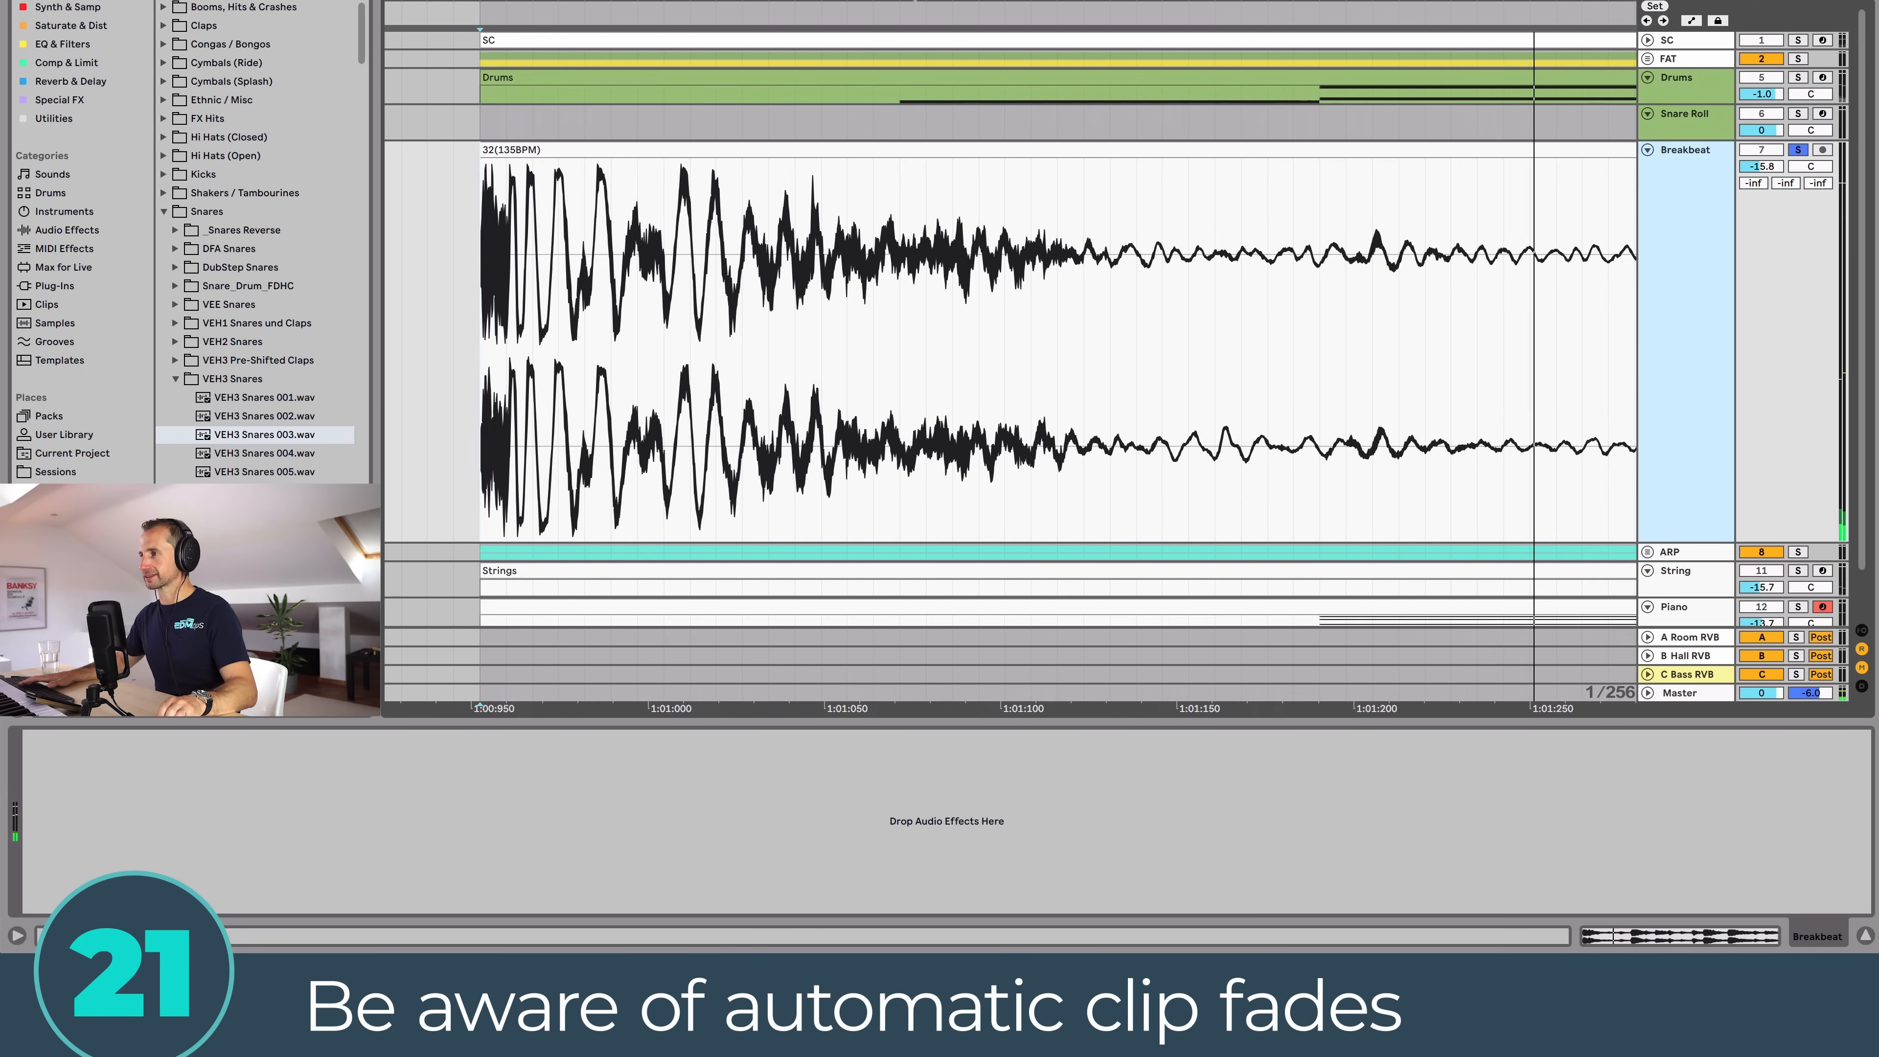
key("space")
key("minus")
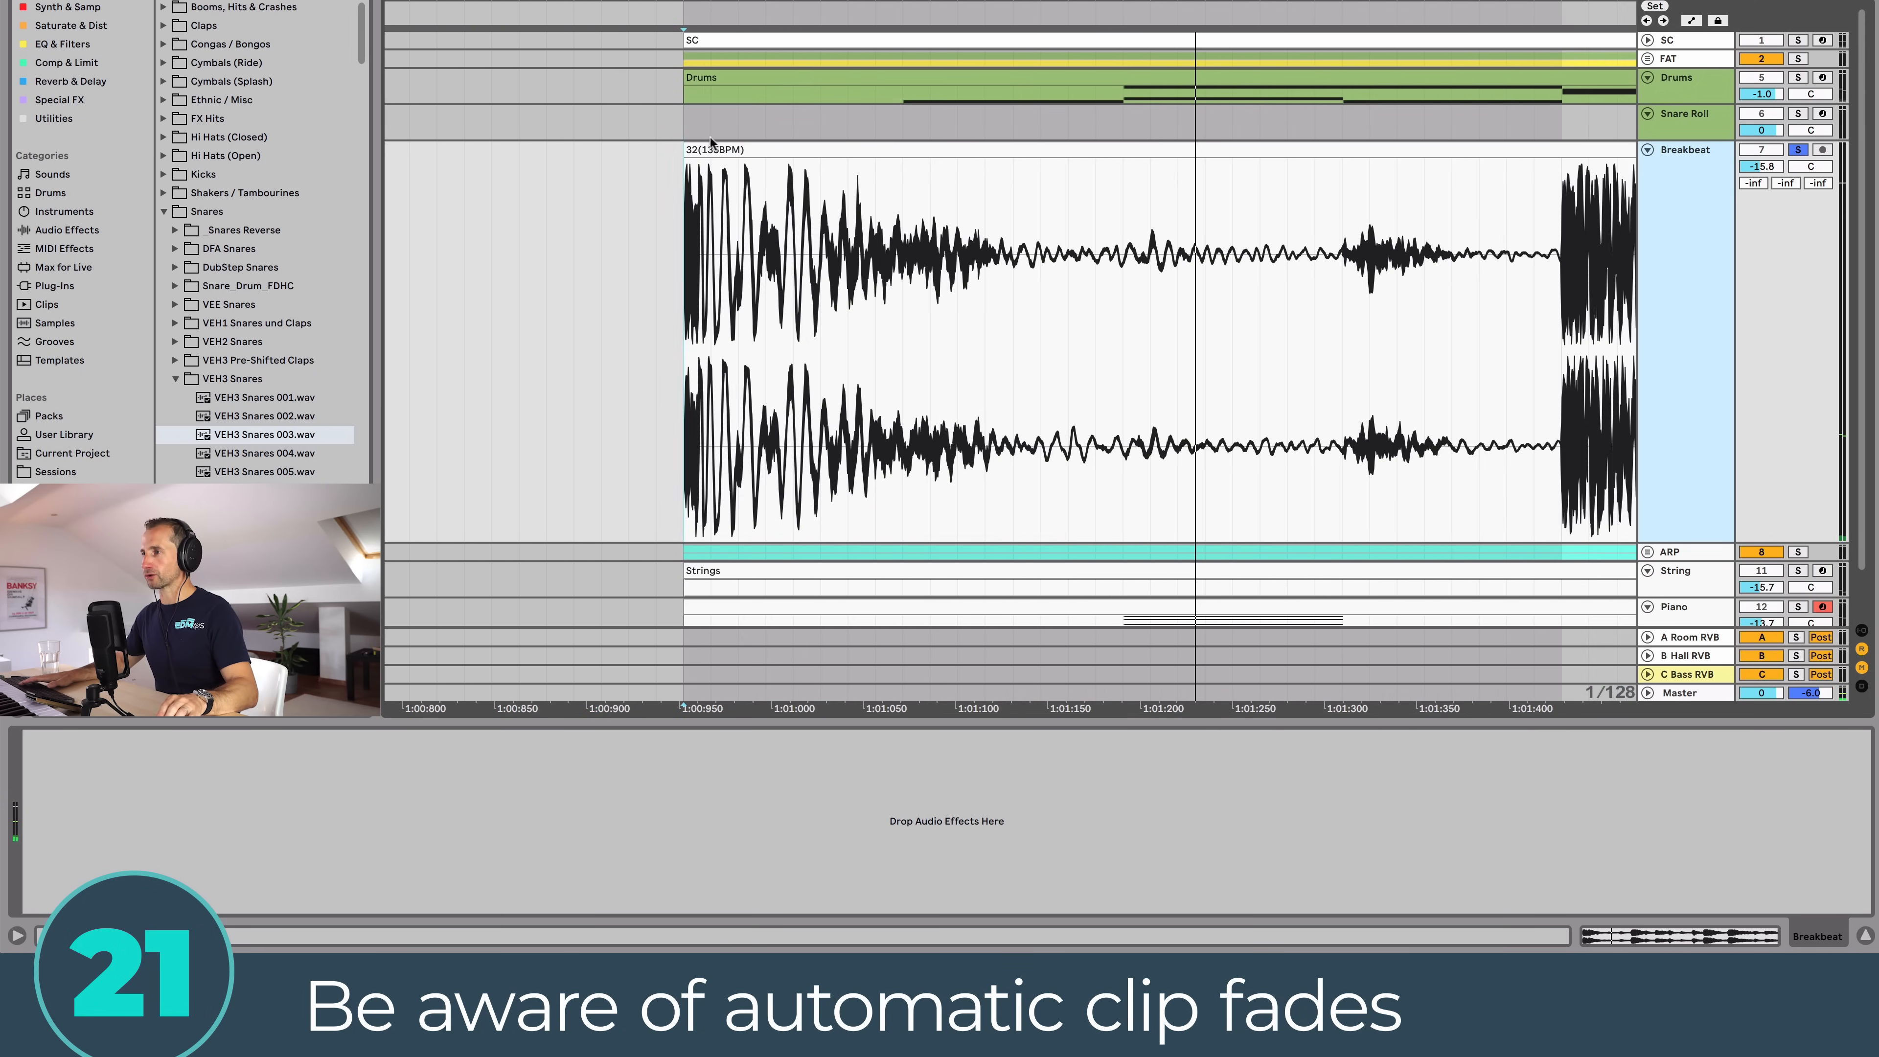
Step: Extend the fade-in slightly at the start of the first Breakbeat clip
left_click(707, 152)
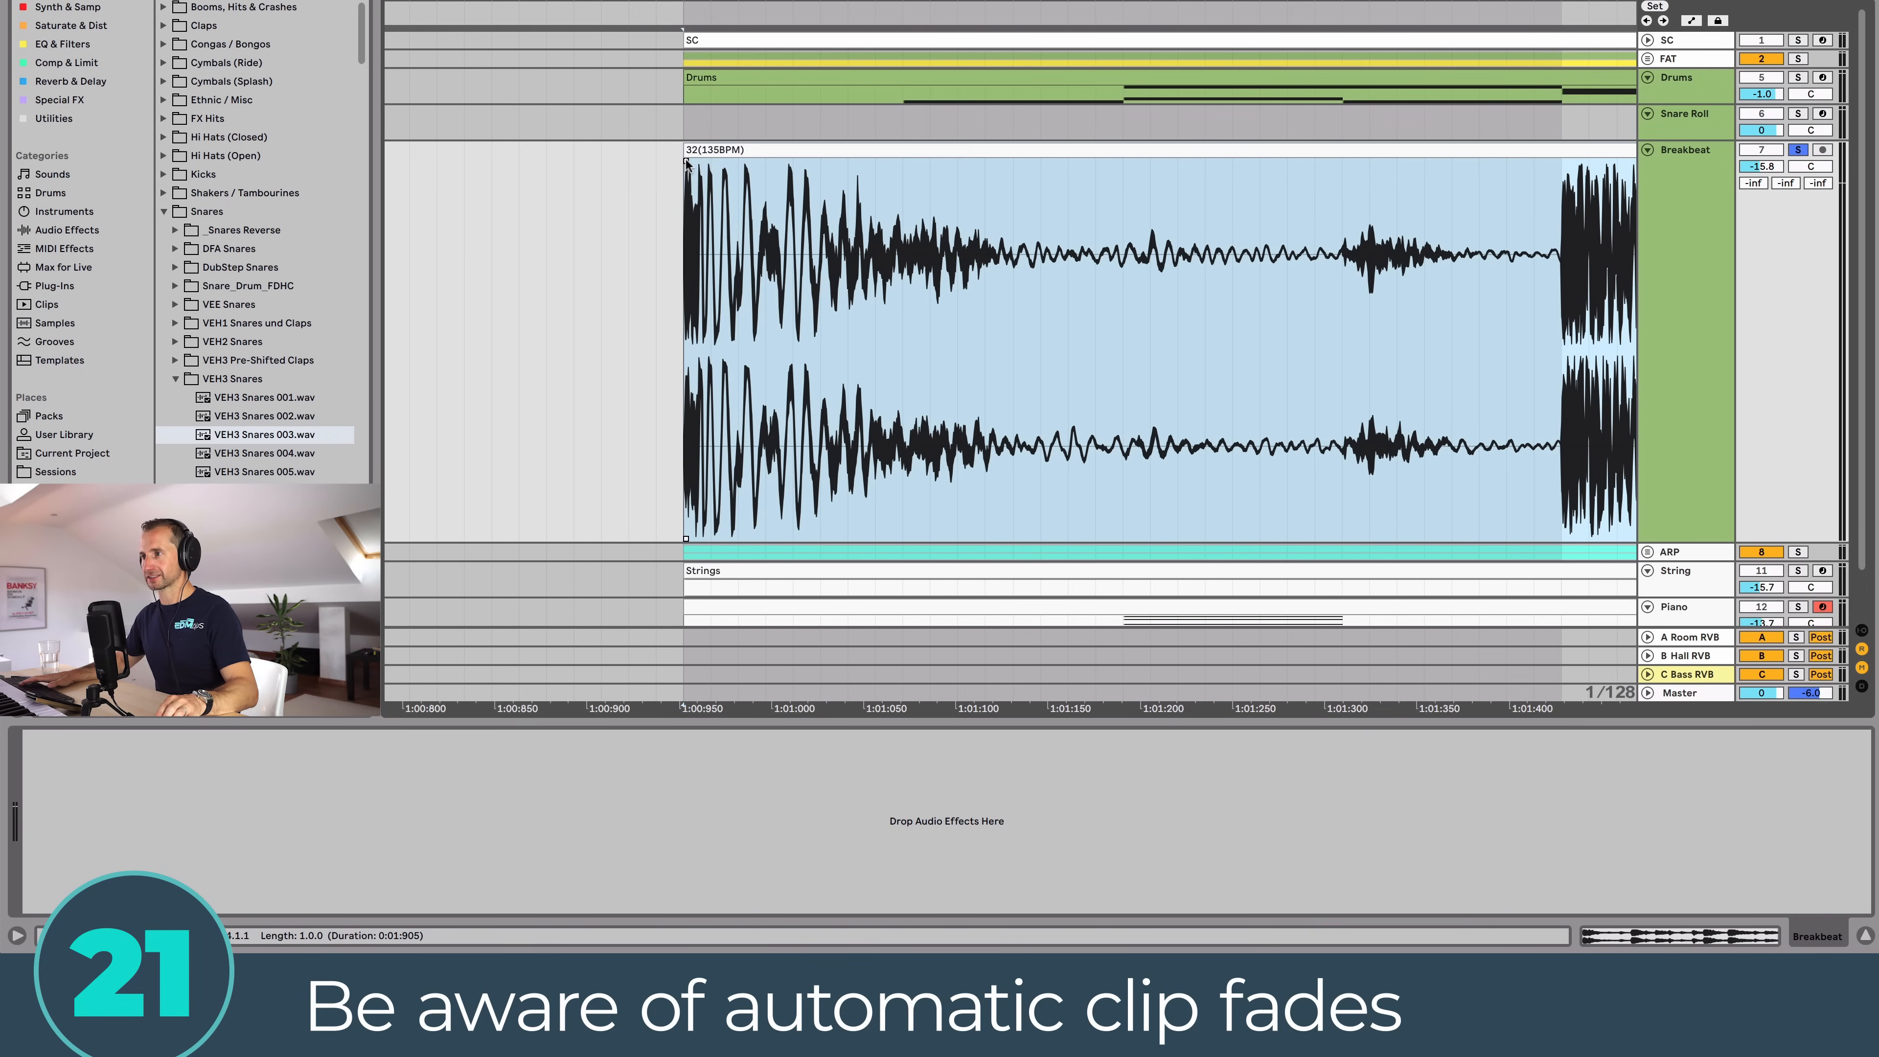
left_click_drag(685, 161, 710, 162)
key("space")
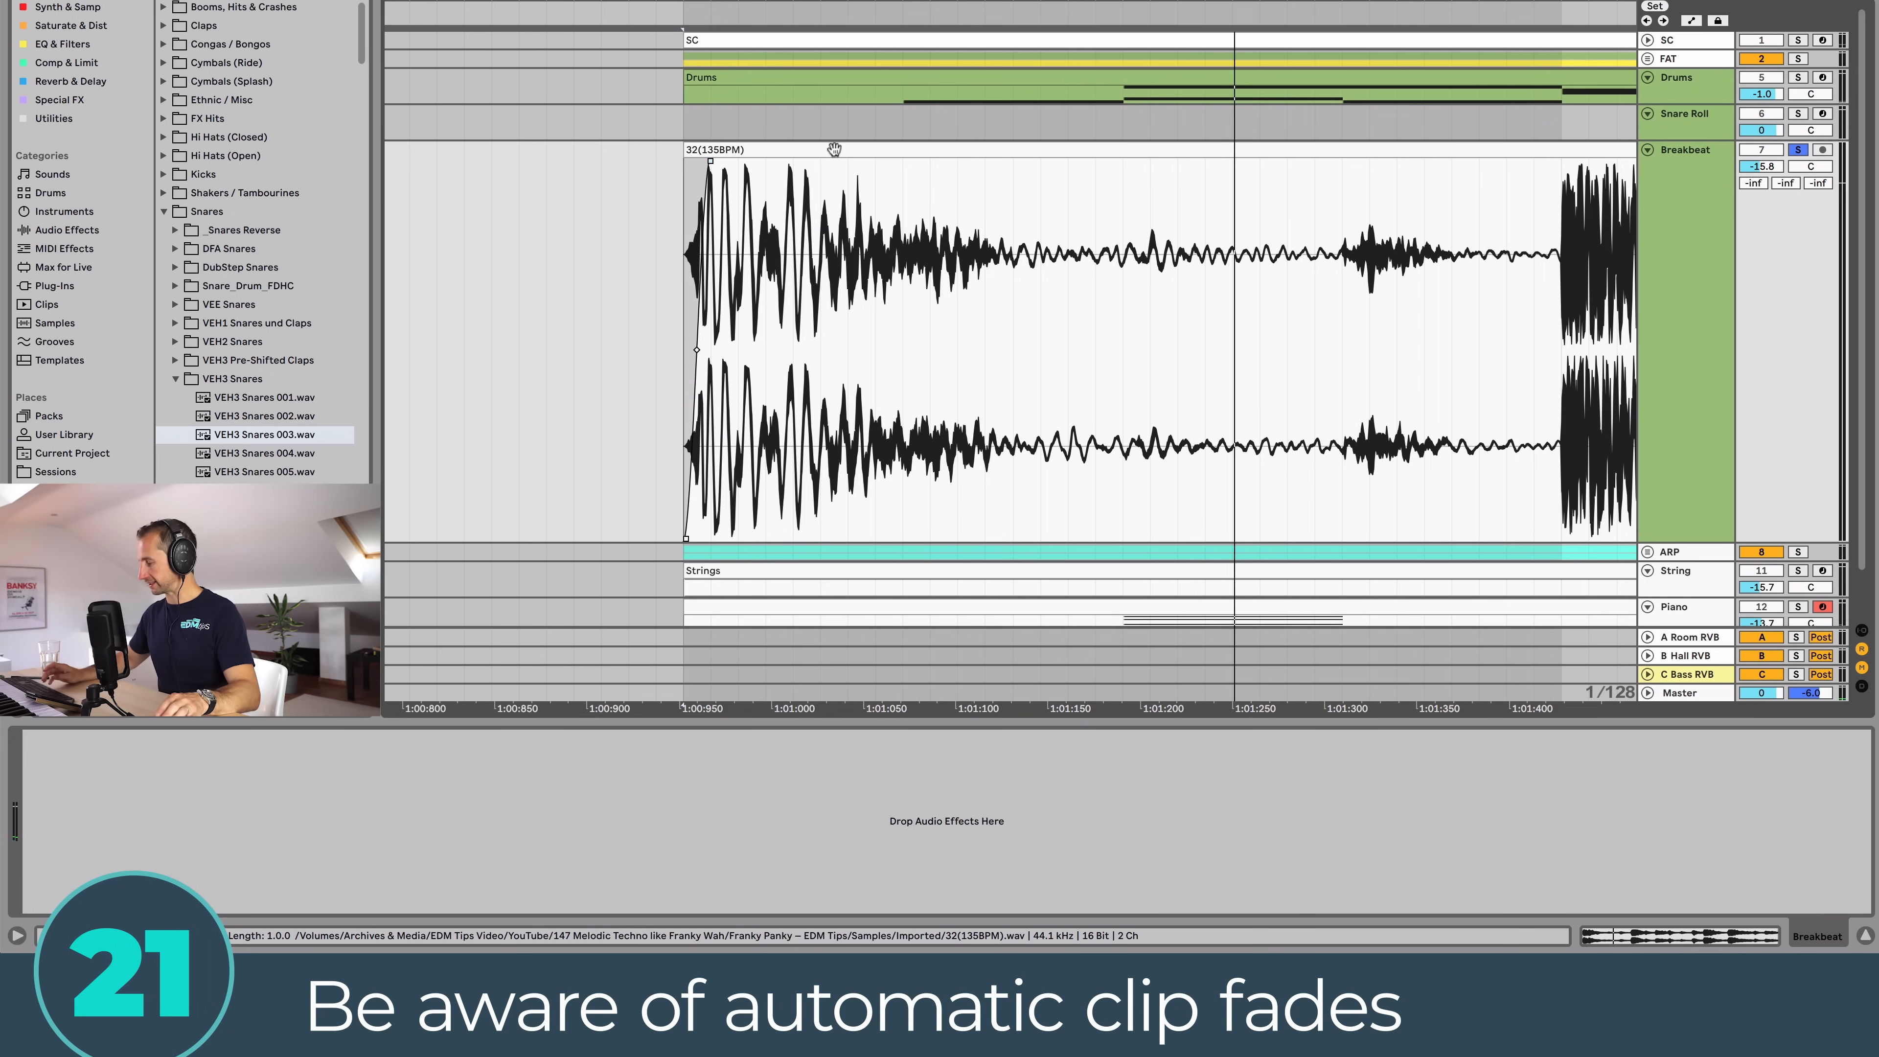
Step: Open the Record, Warp and Launch page of the preferences
key("super")
key("super+comma")
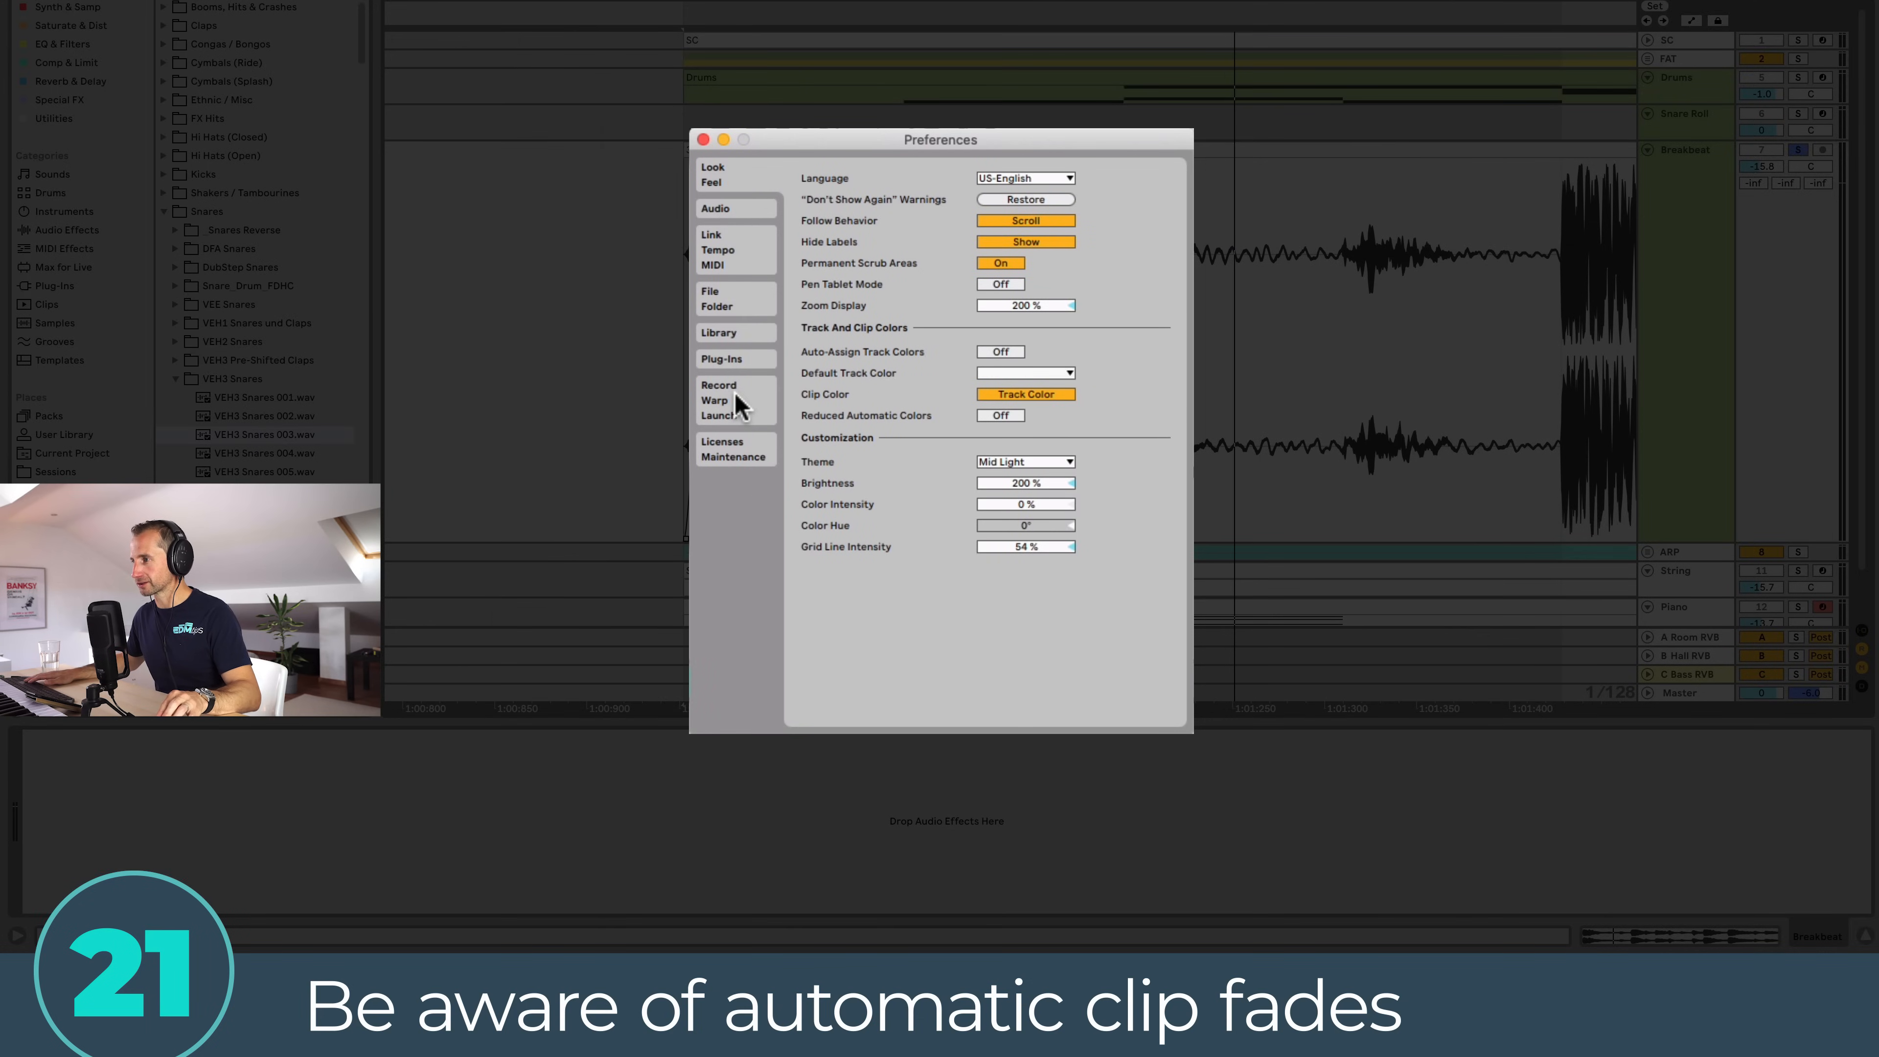
left_click(735, 394)
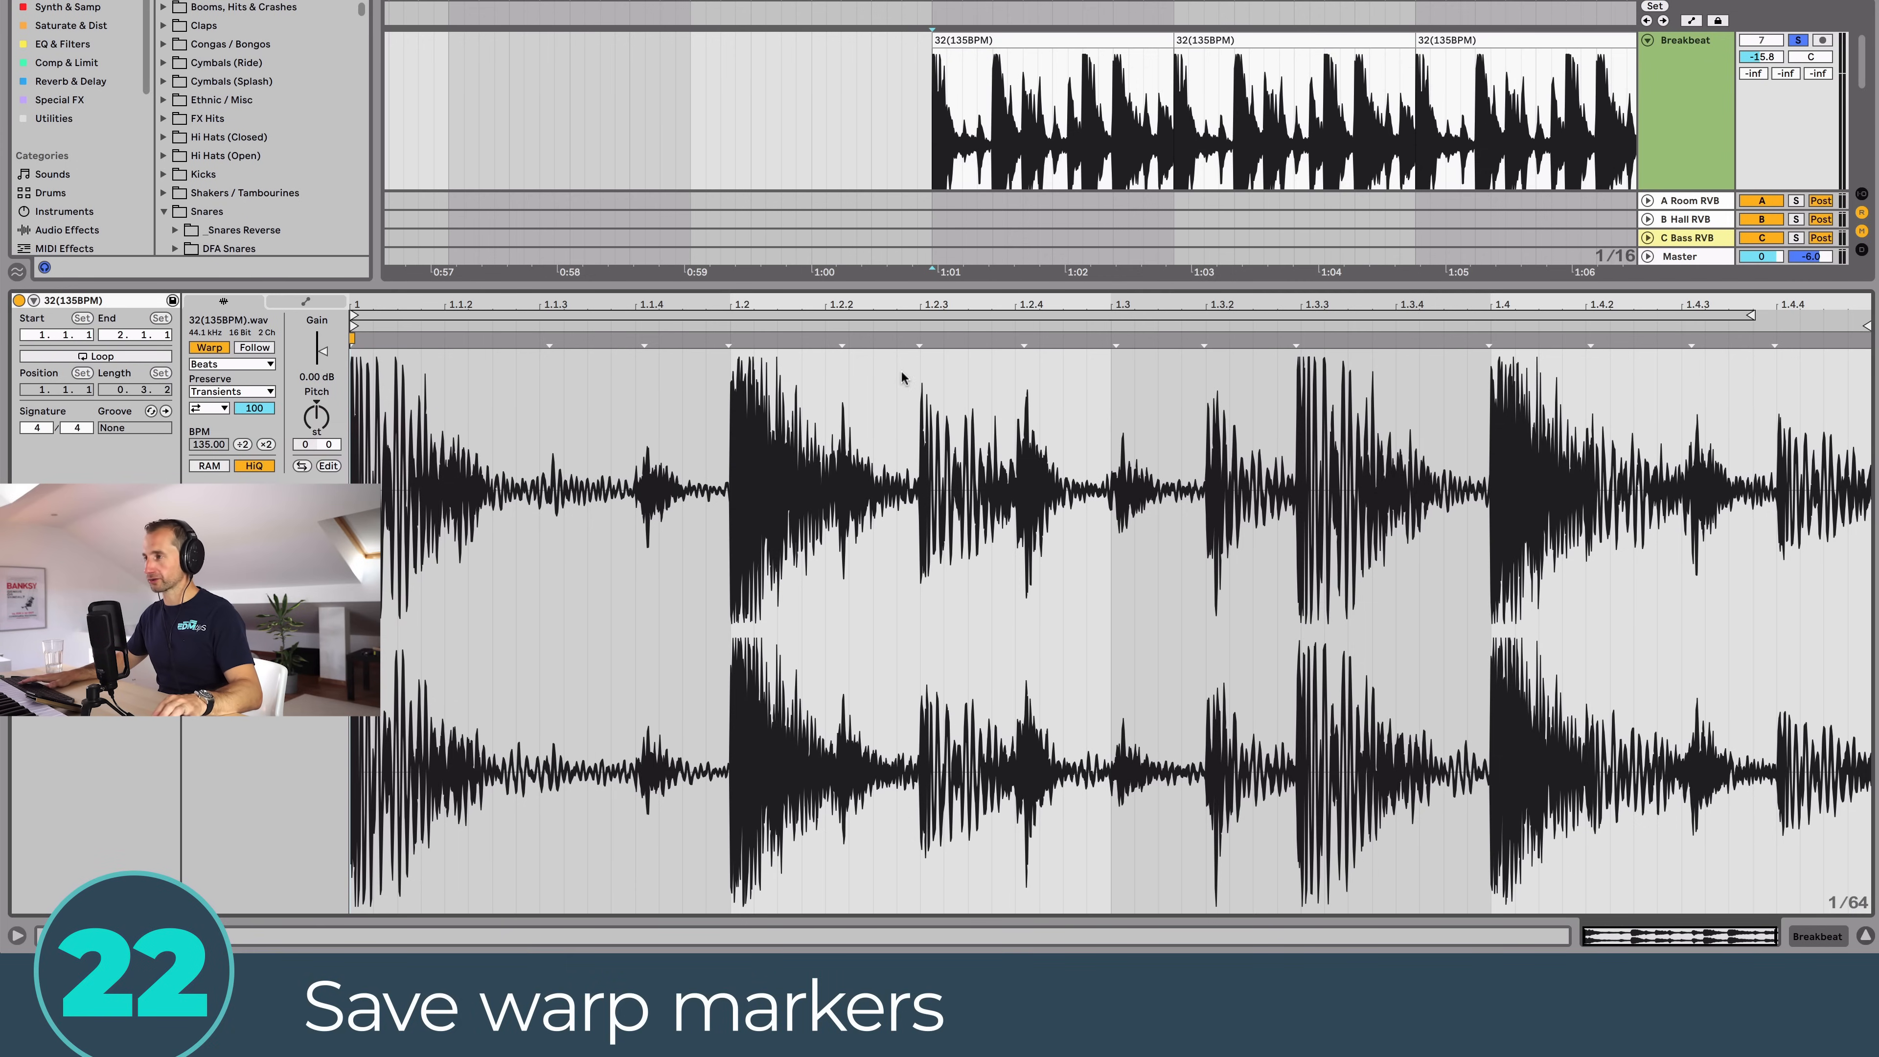
Step: Add warp markers on the transients around beat 1.2 of the breakbeat clip, shift the 1.2 hit later, and return it to the beat
key("space")
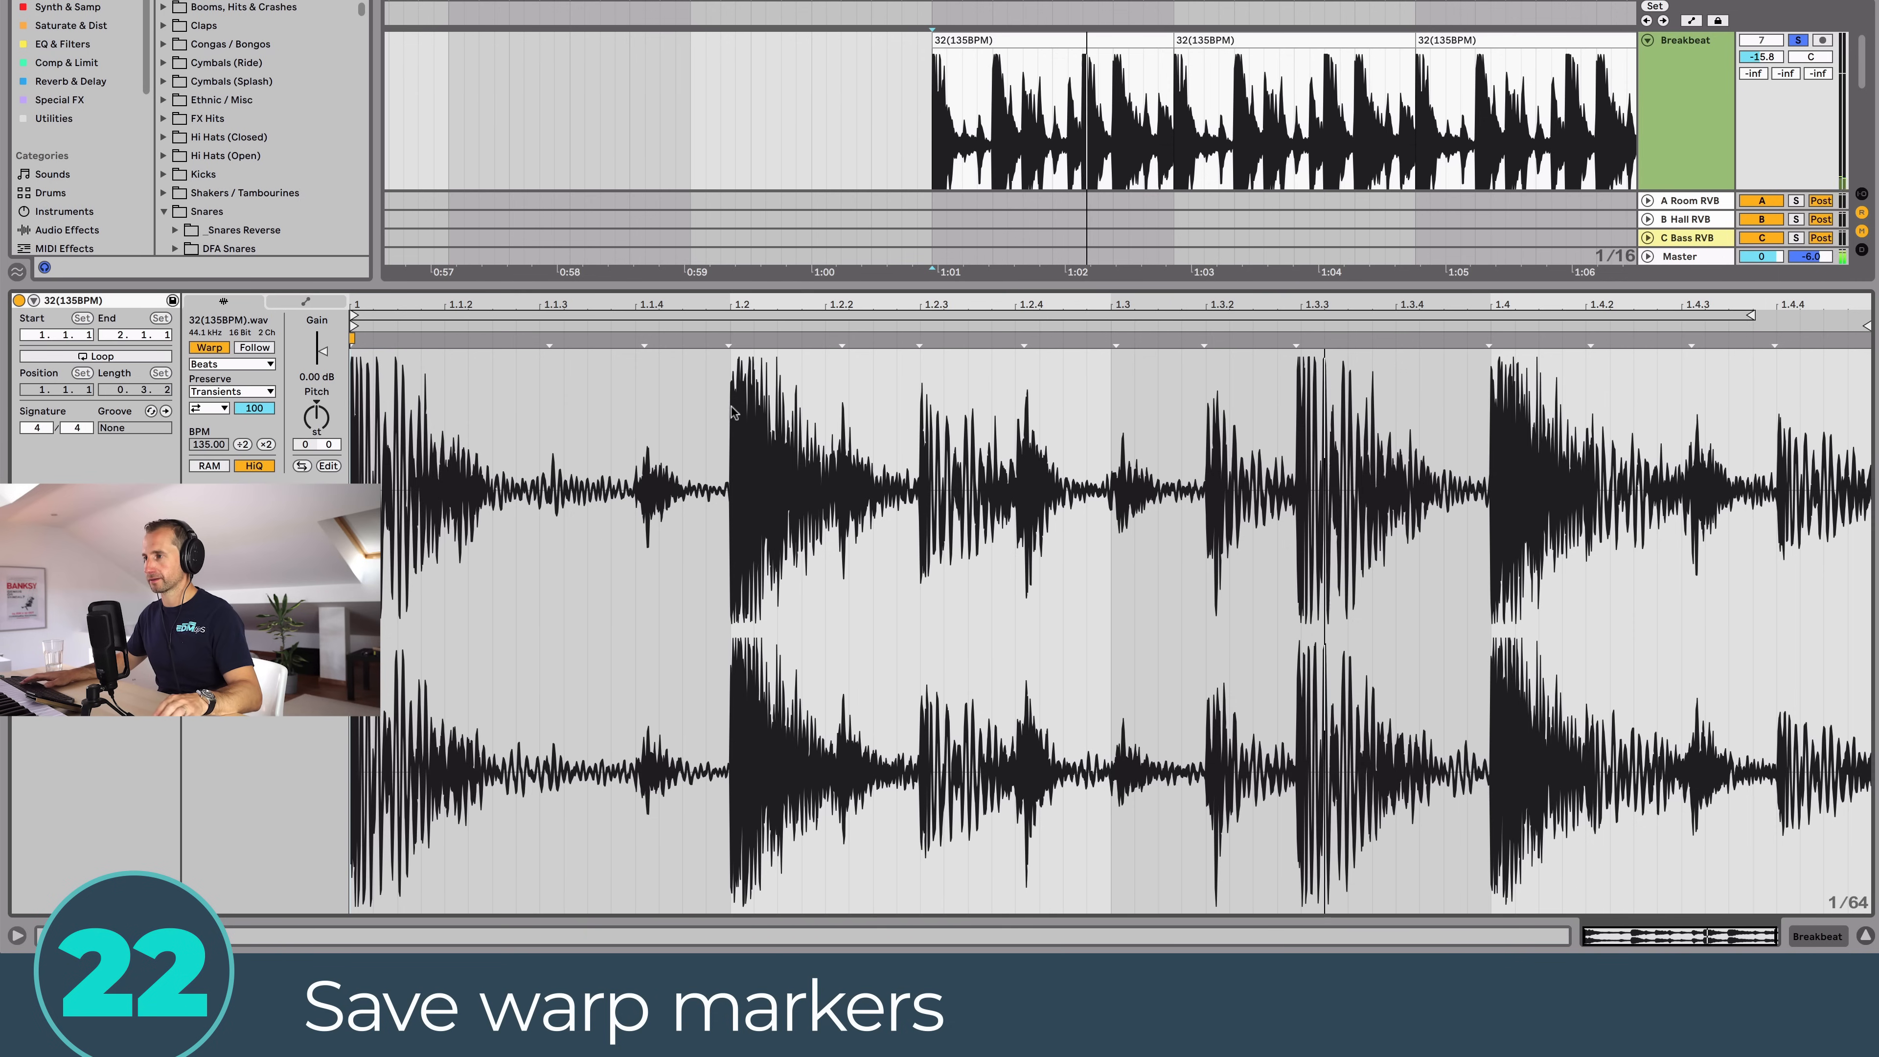
double_click(645, 343)
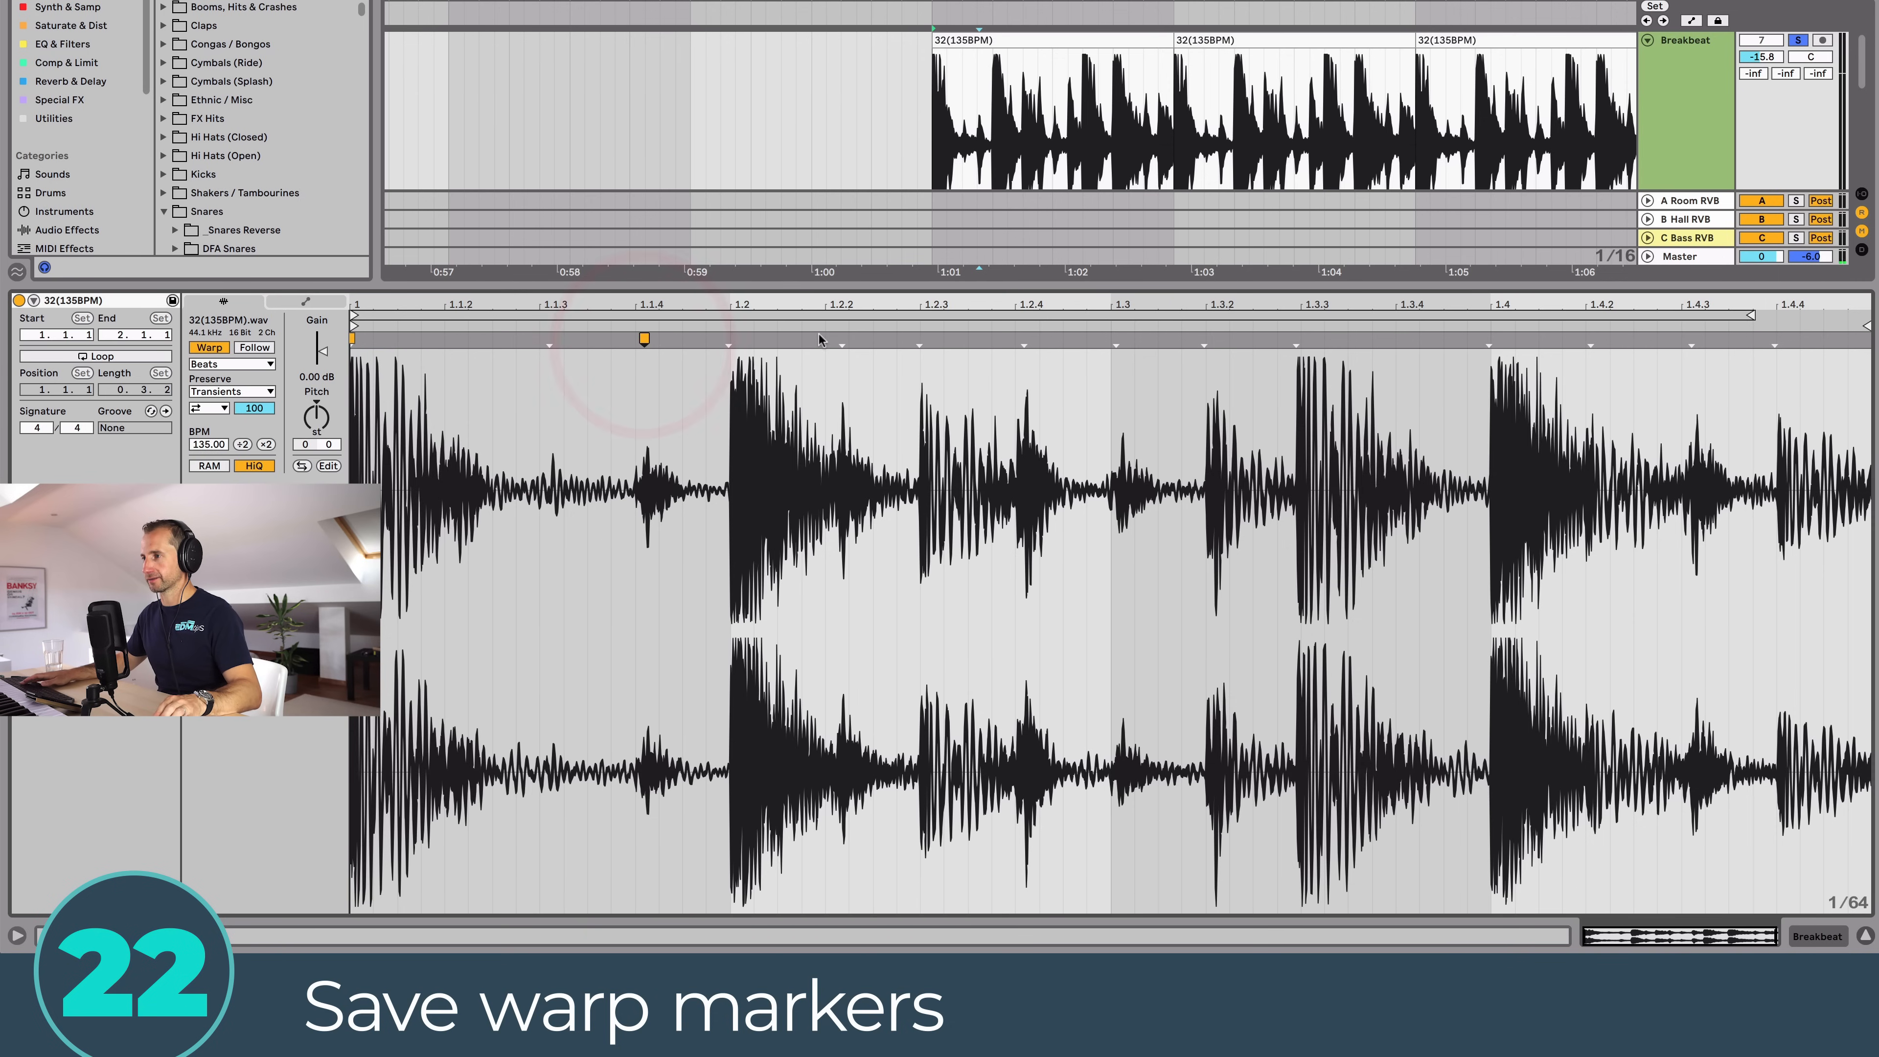
double_click(842, 338)
left_click_drag(730, 338, 782, 341)
key("space")
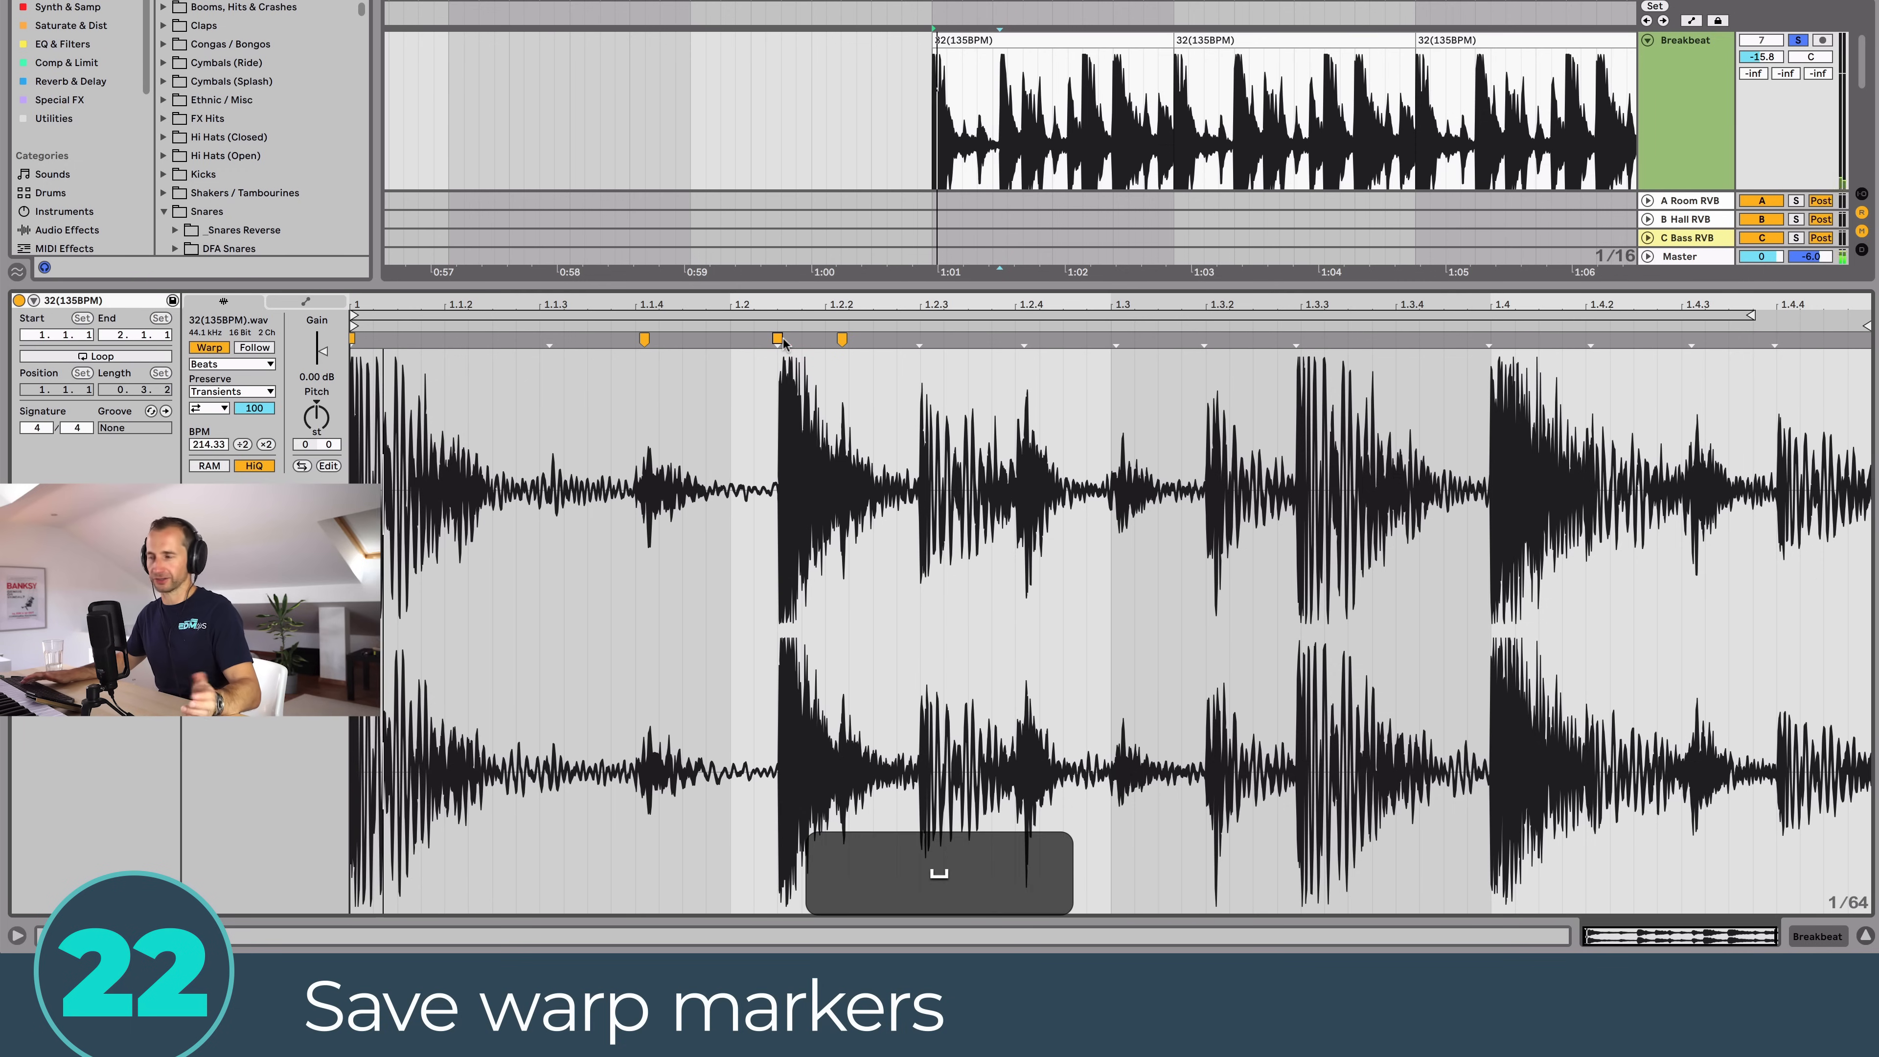
left_click_drag(777, 338, 729, 338)
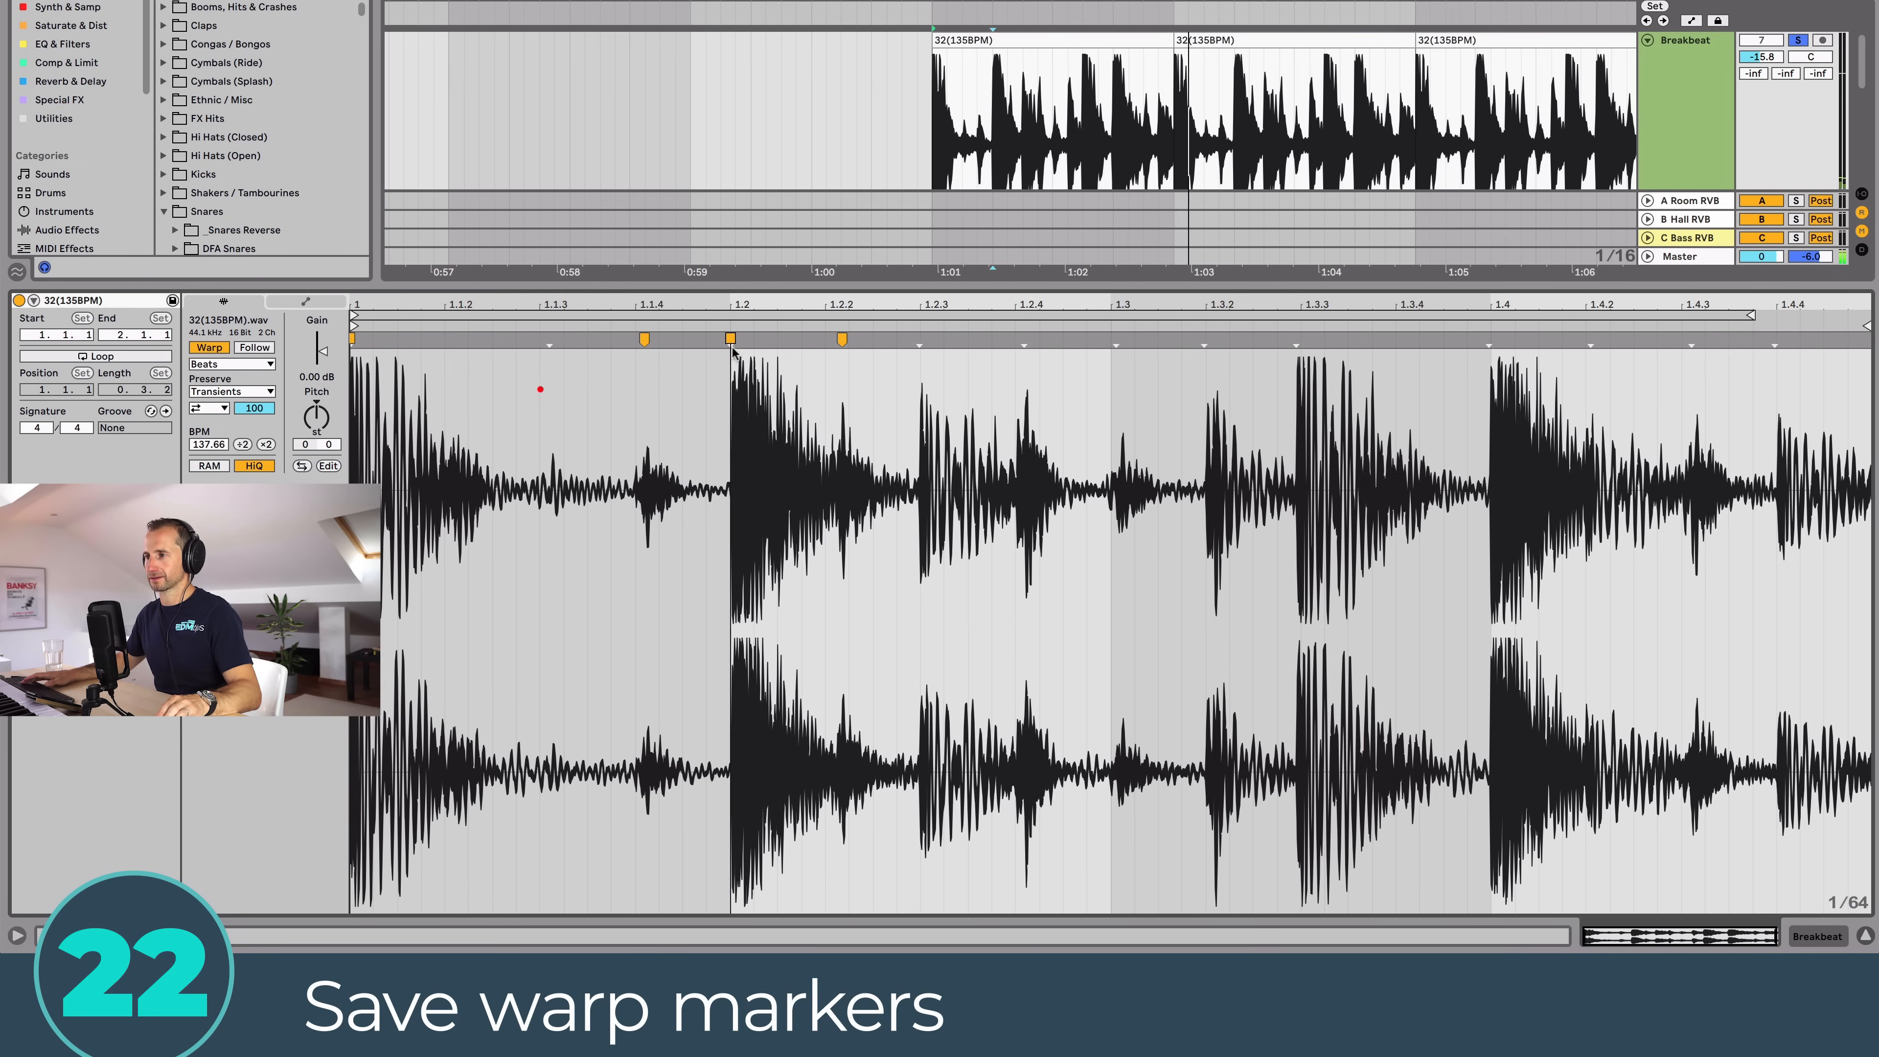
Step: Set the breakbeat clip's warp mode to Complex Pro
left_click(254, 366)
left_click(253, 459)
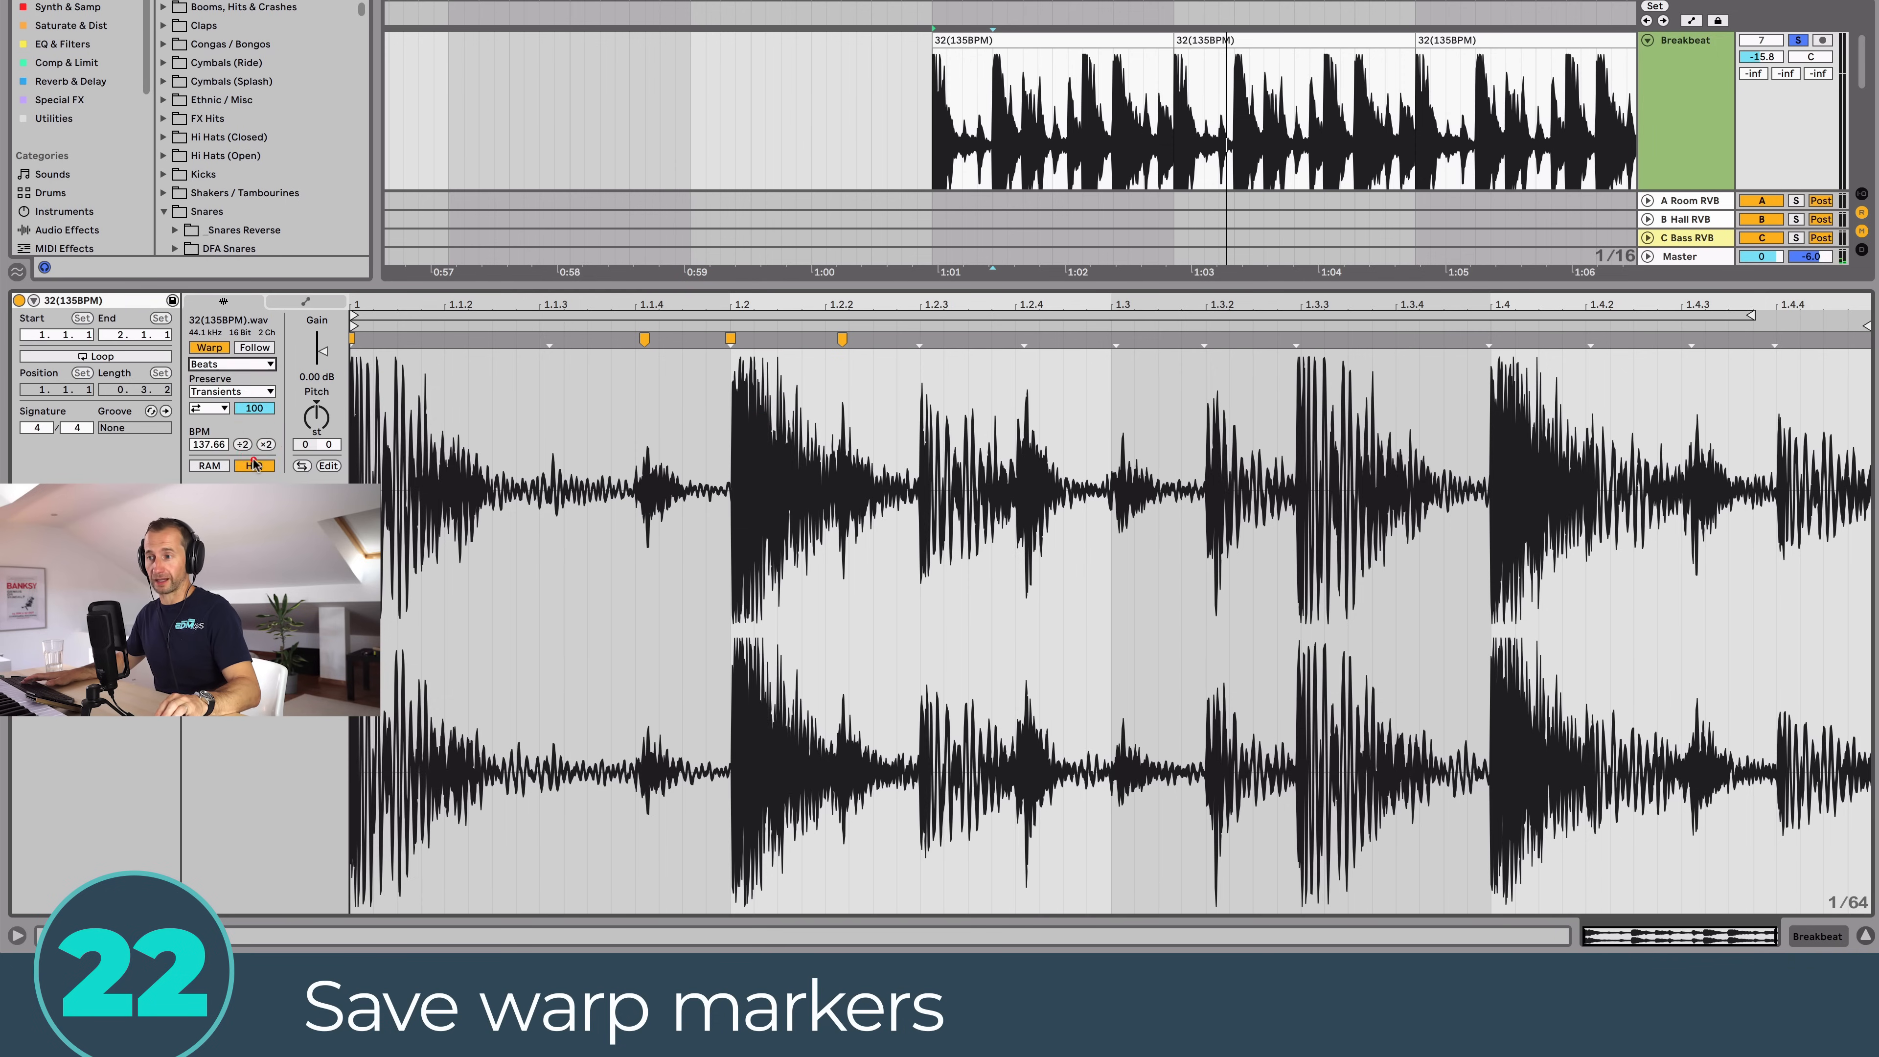
left_click(252, 462)
left_click(238, 361)
left_click(254, 446)
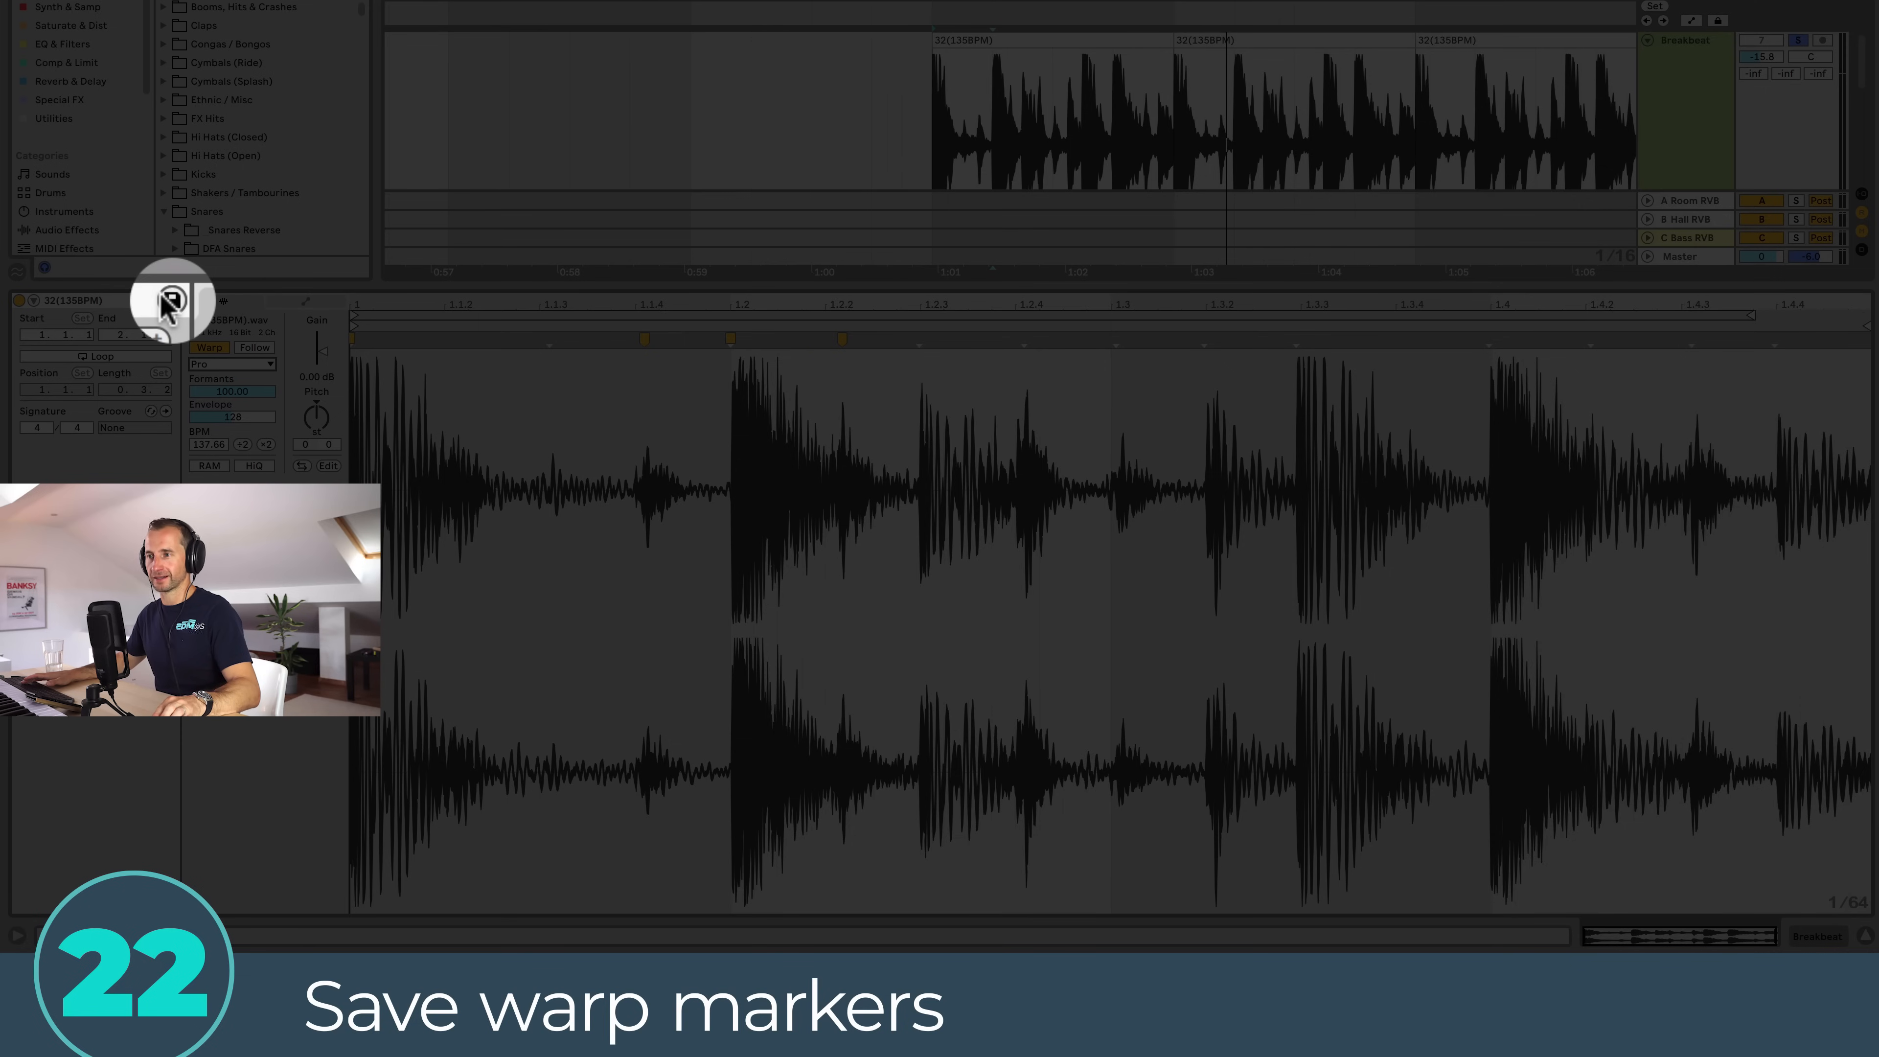
left_click(1047, 42)
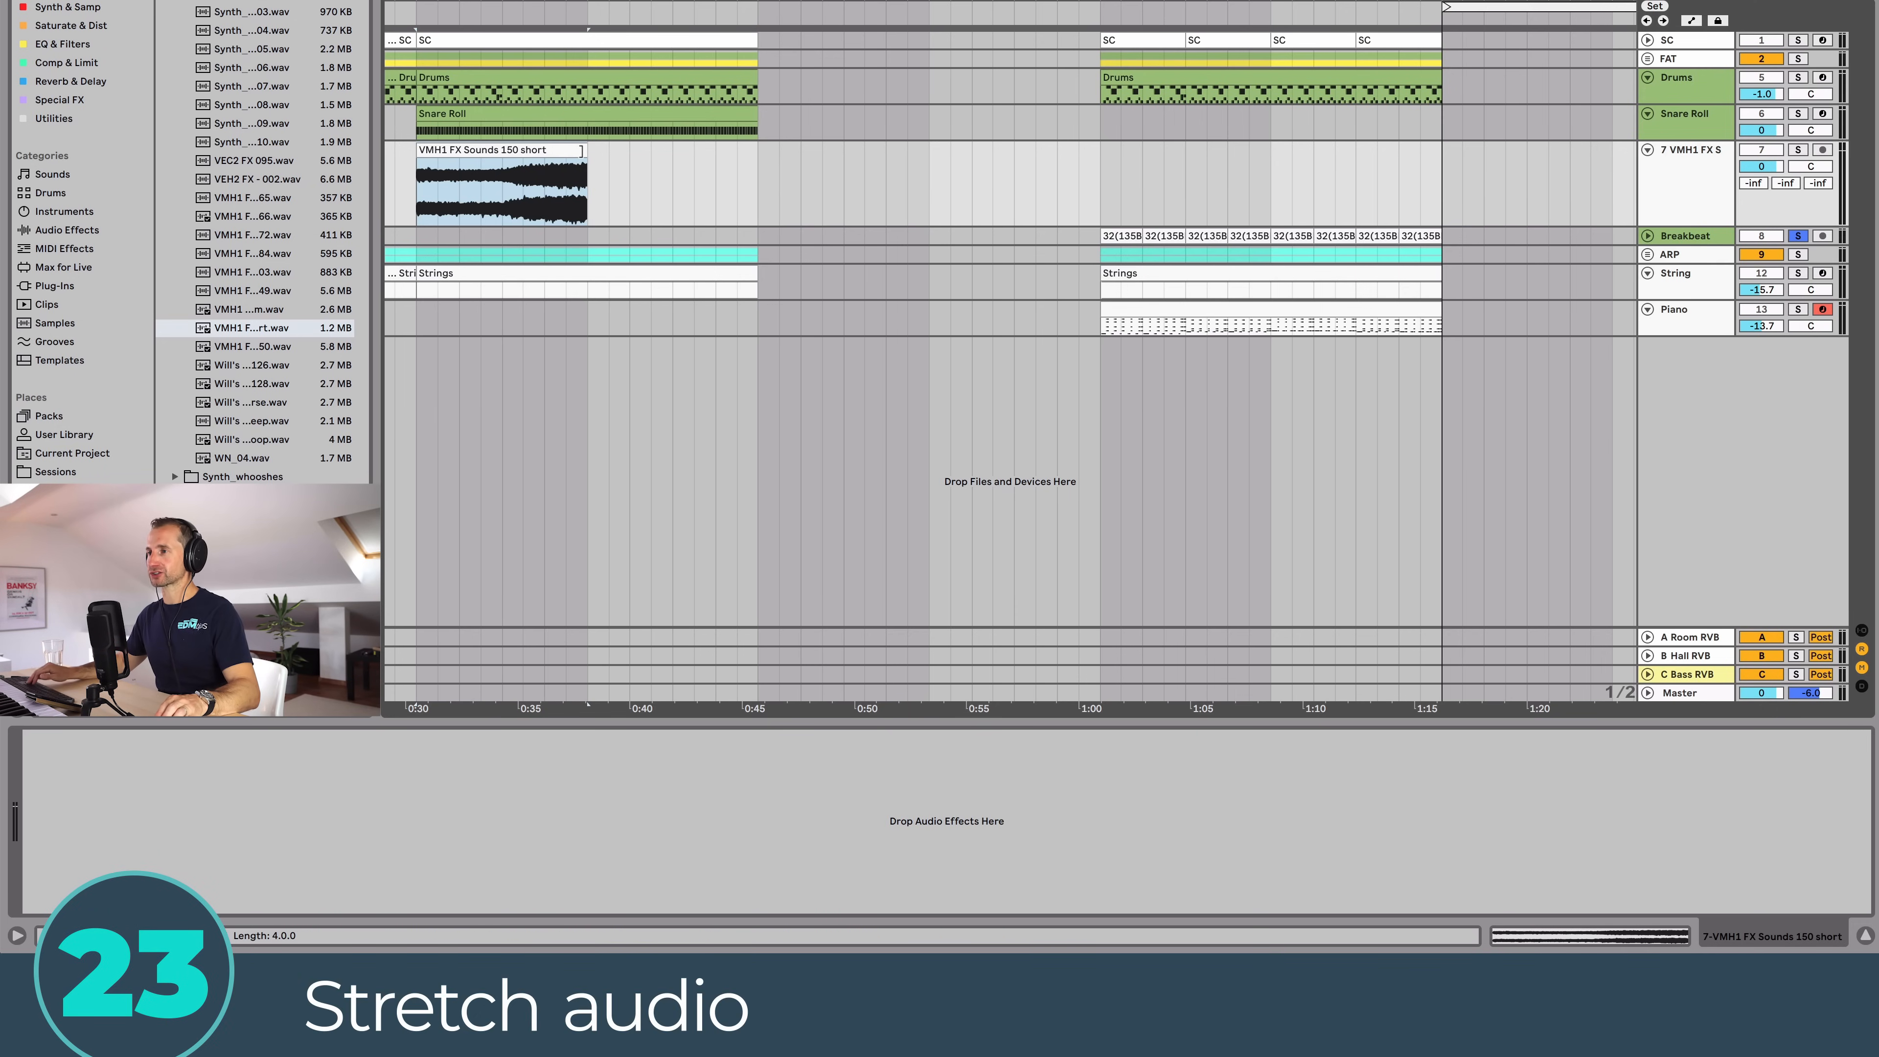
Step: Set the VMH1 FX Sounds 150 short clip's warp mode to Complex Pro, and stretch its end to match the Snare Roll clip
double_click(566, 154)
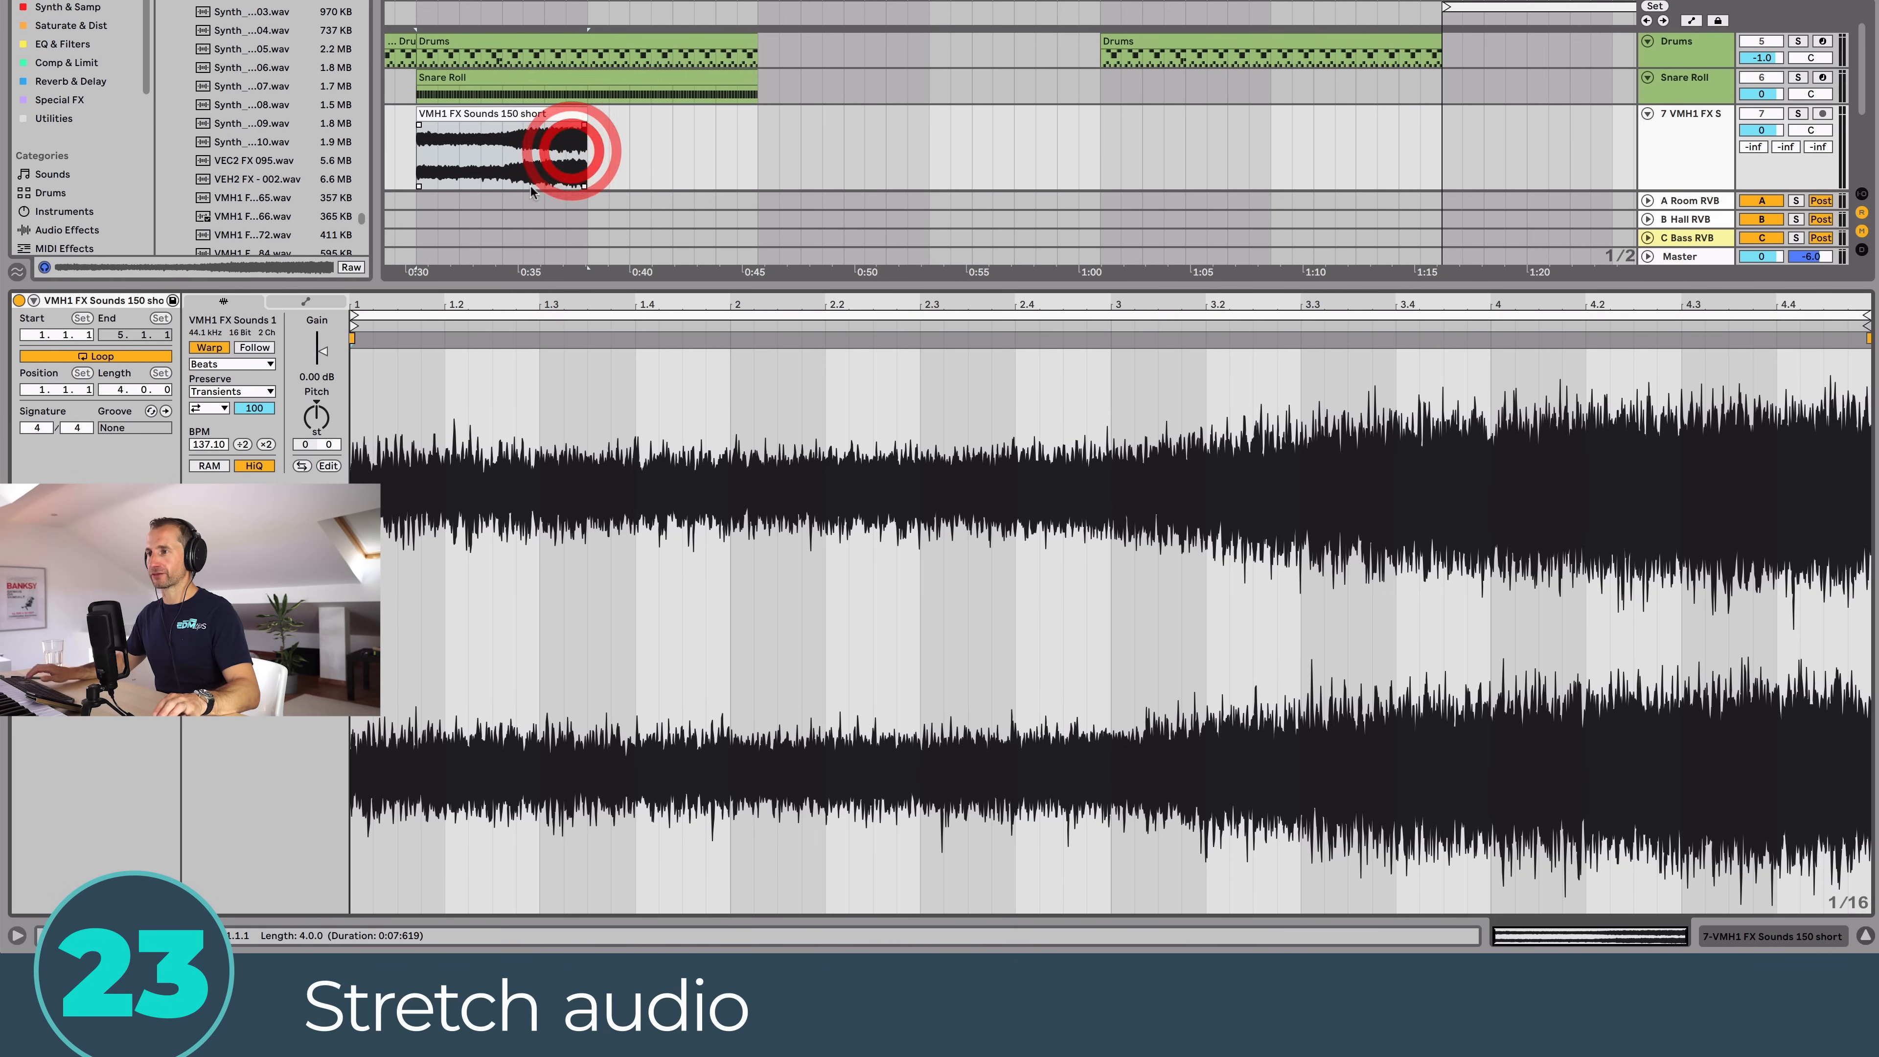
left_click(219, 364)
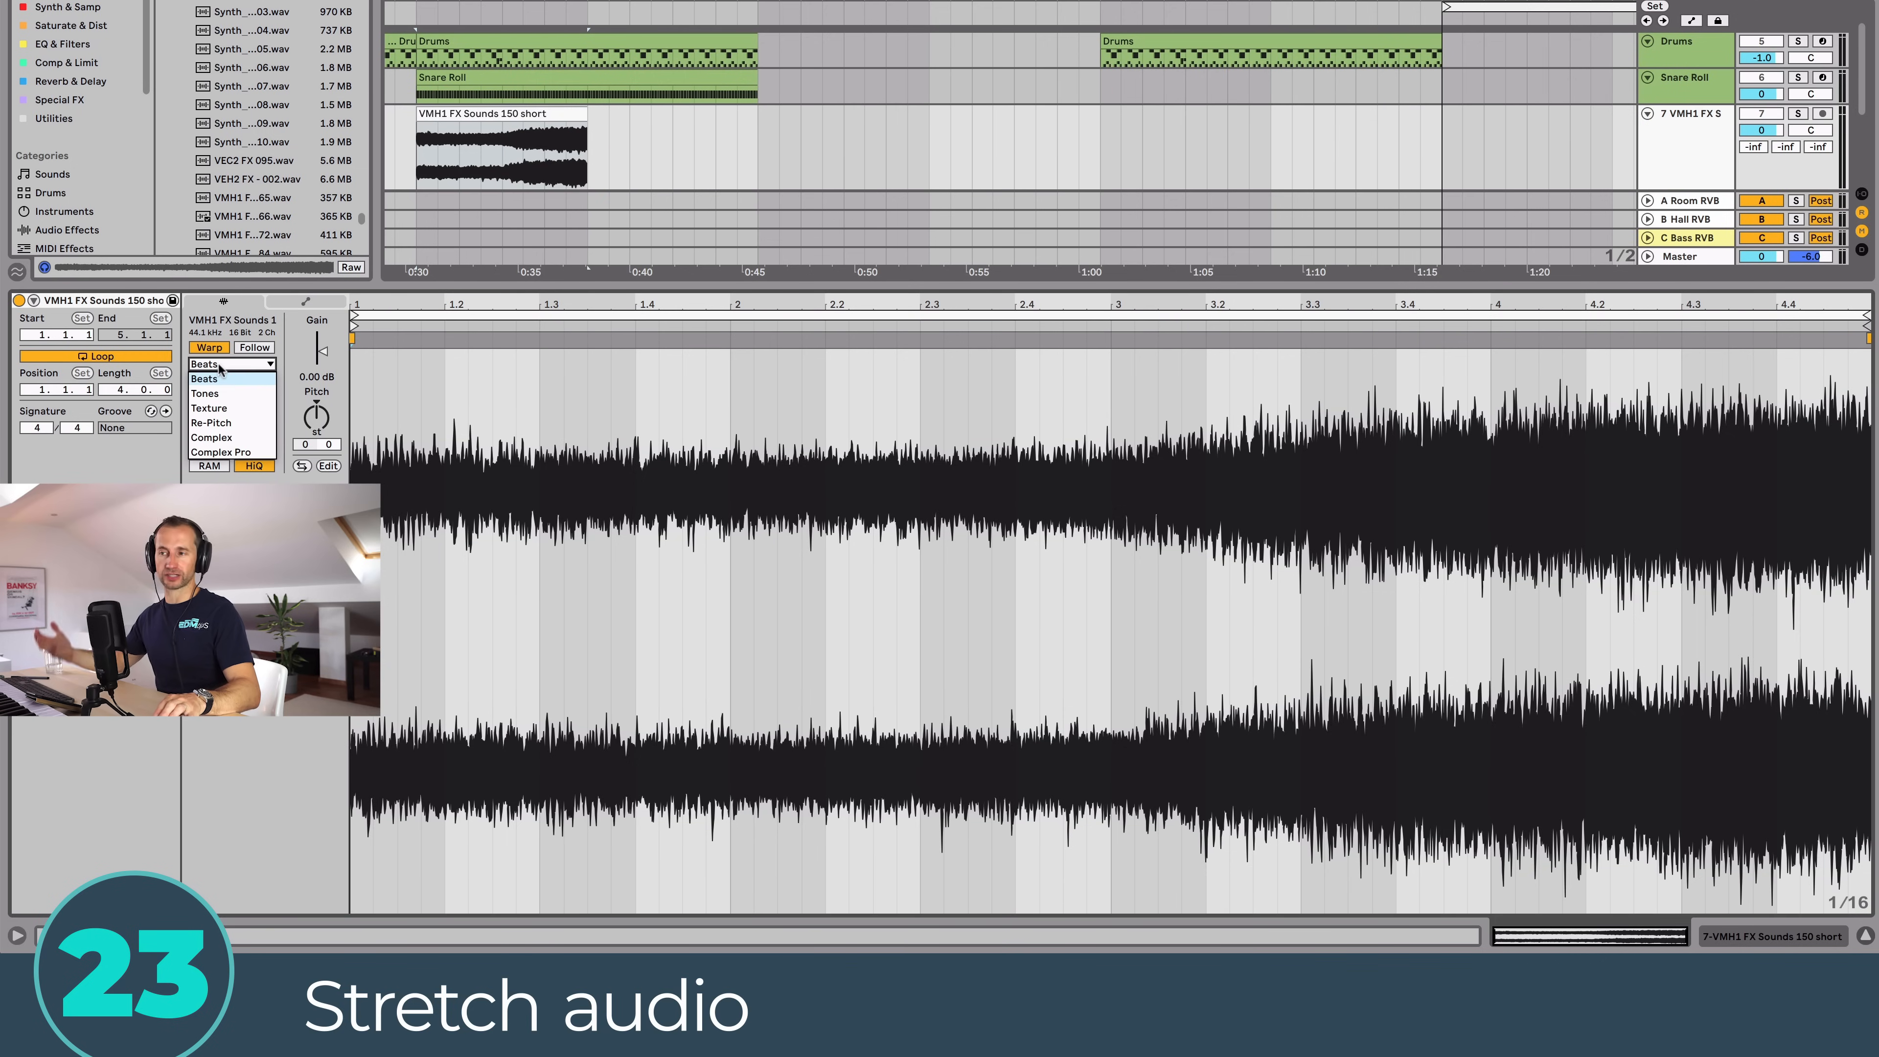
left_click(230, 452)
key("shift+Tab")
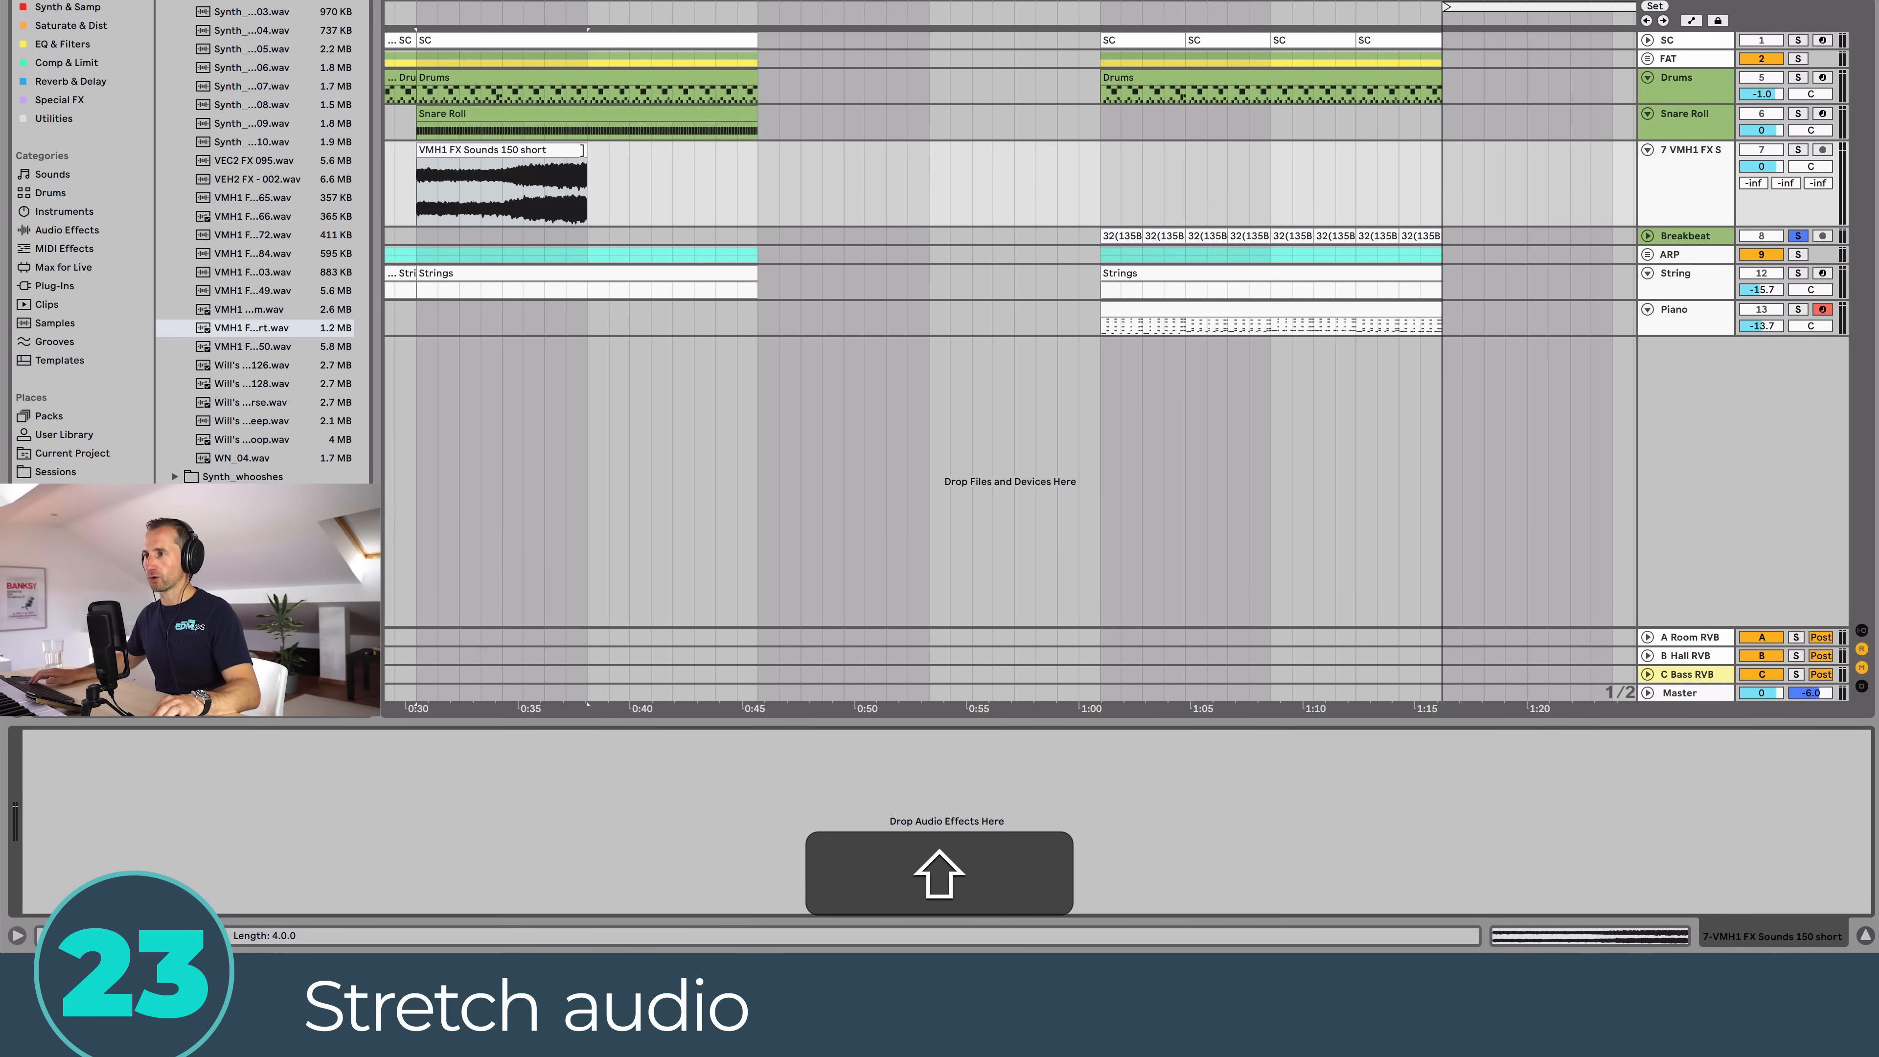
left_click_drag(586, 150, 754, 146)
key("shift")
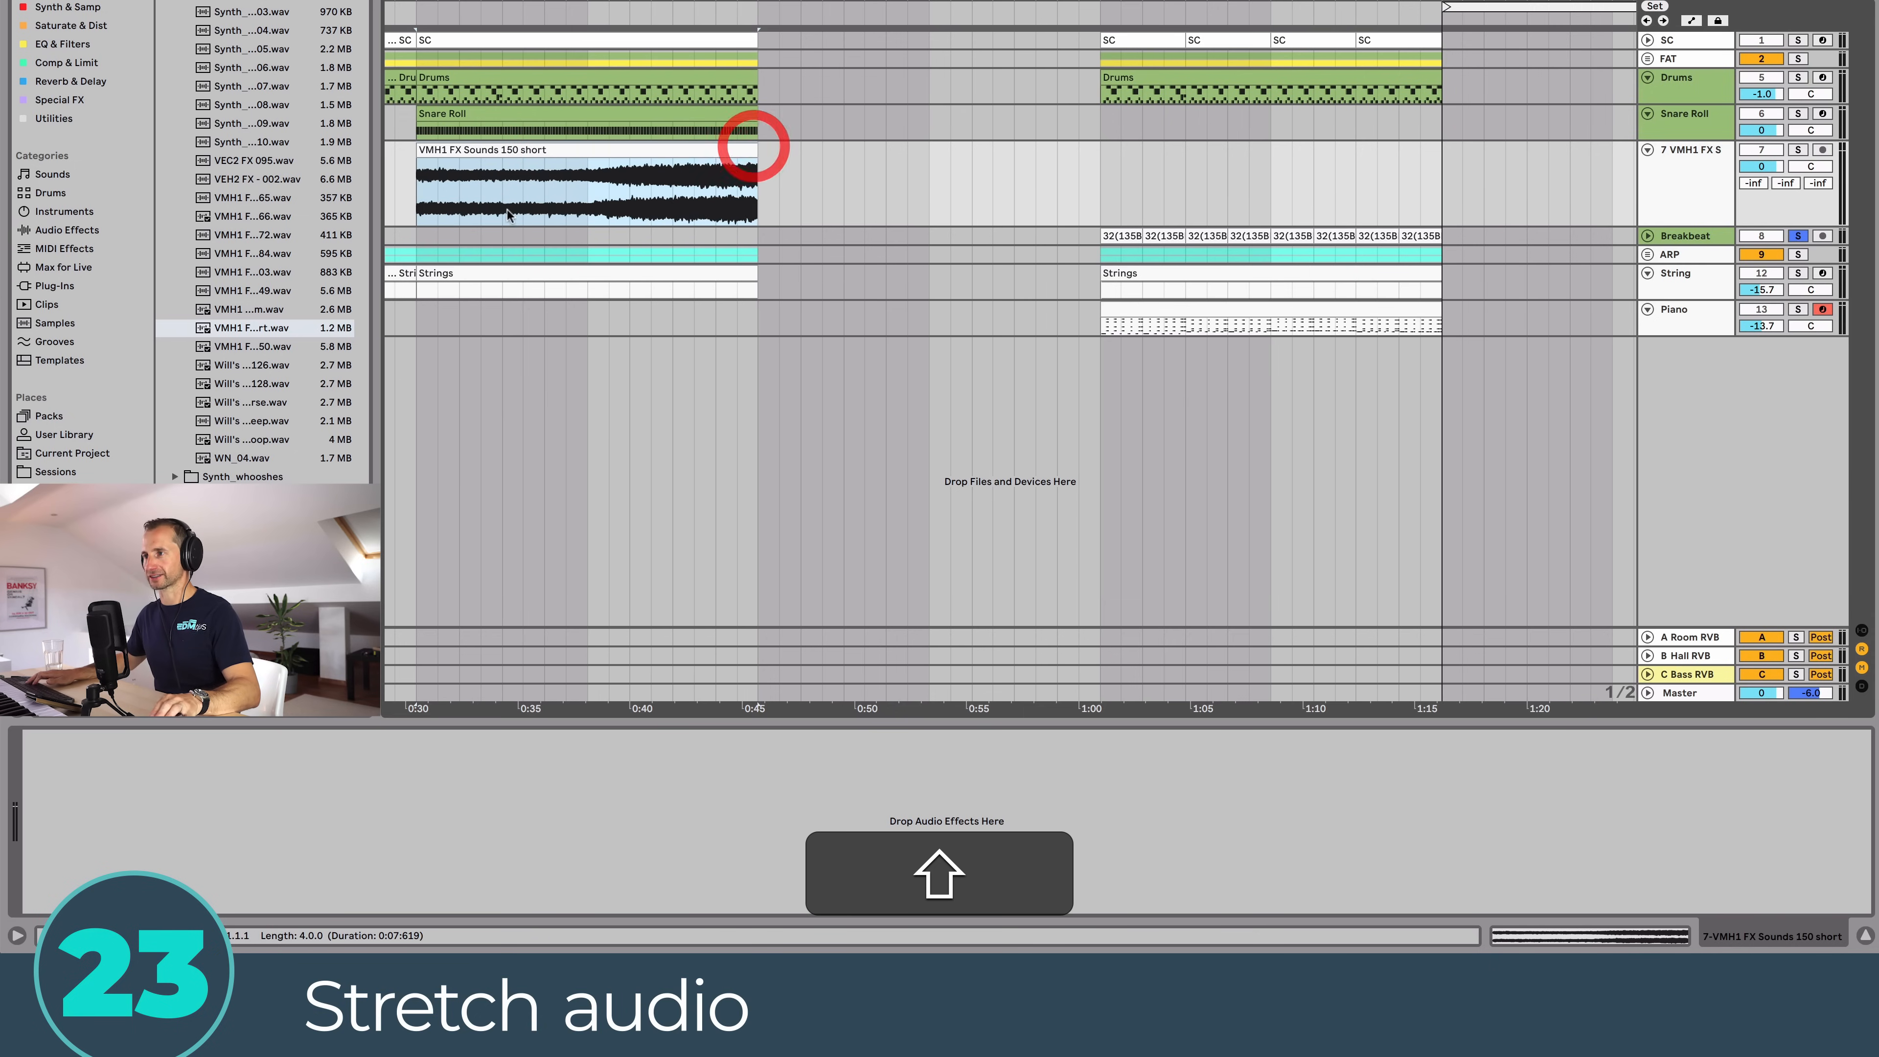
Step: Audition the stretched VMH1 FX clip in solo, and turn its track's solo off
left_click(1796, 153)
key("space")
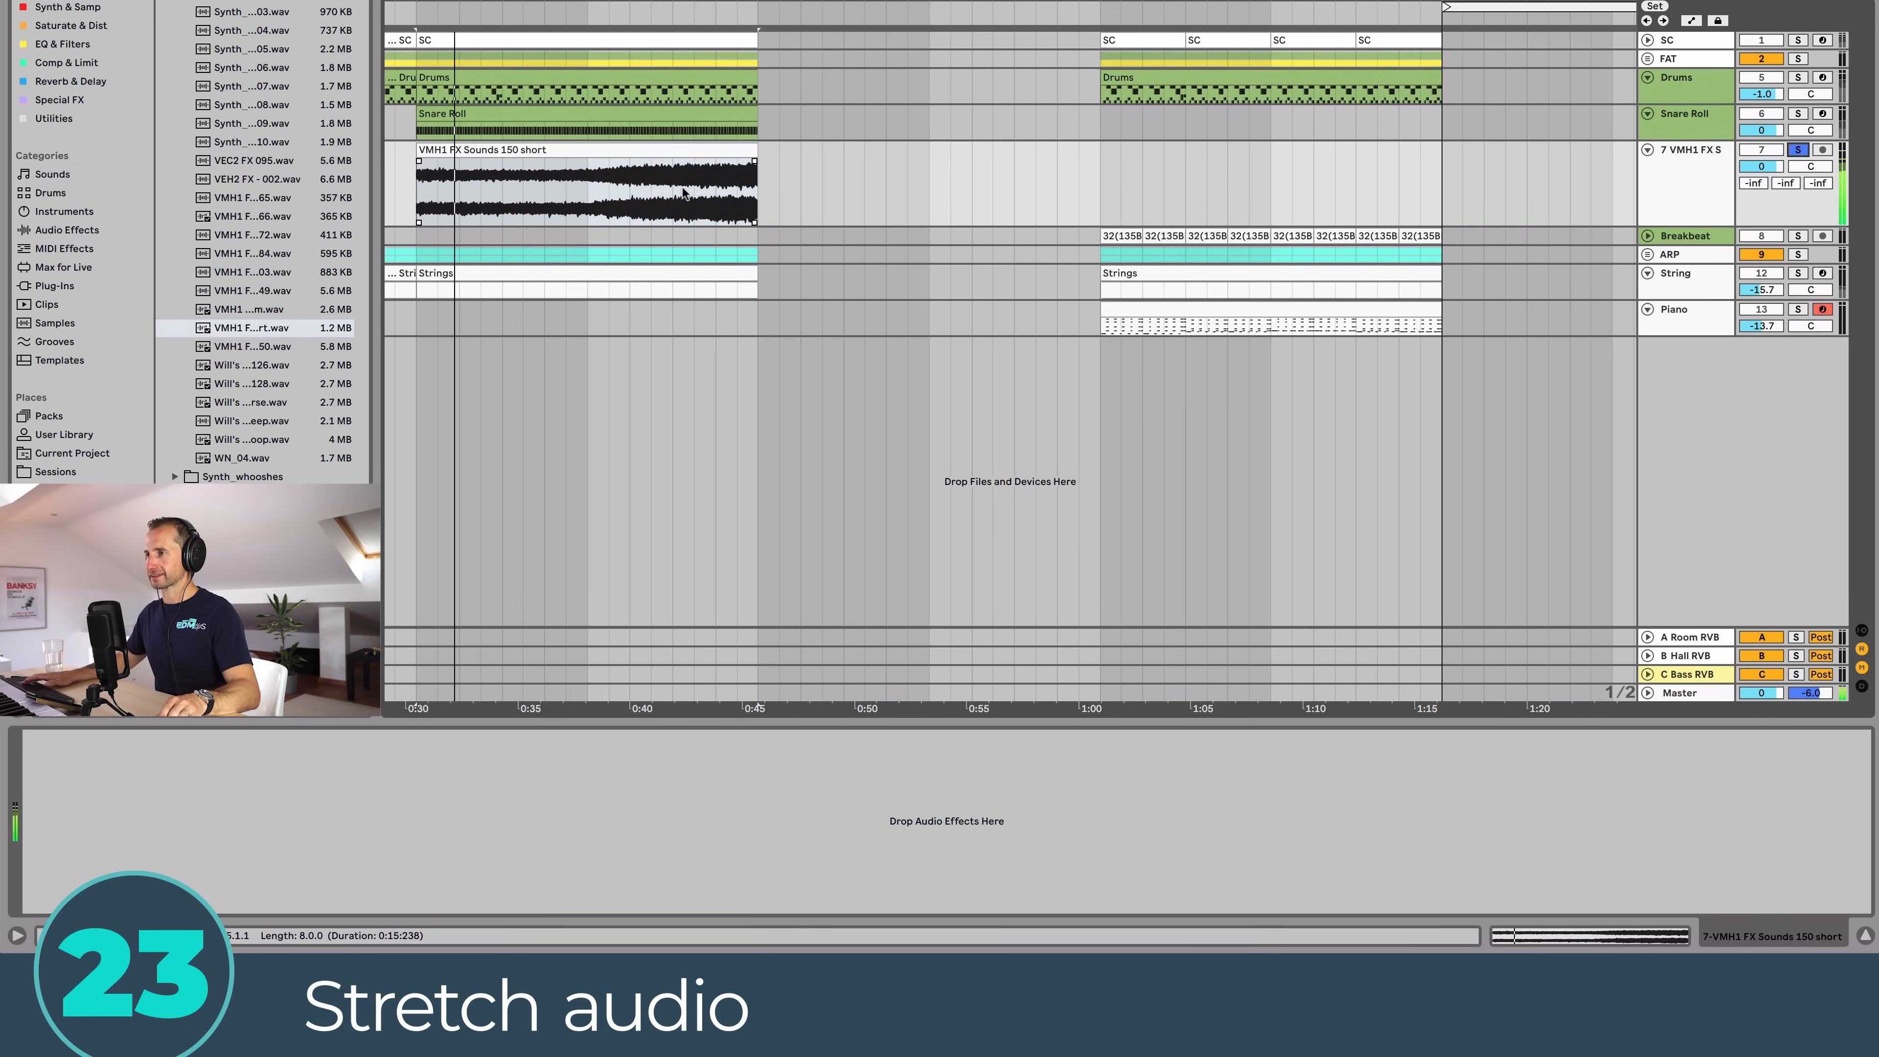
key("space")
key("space")
left_click(683, 189)
left_click(1798, 152)
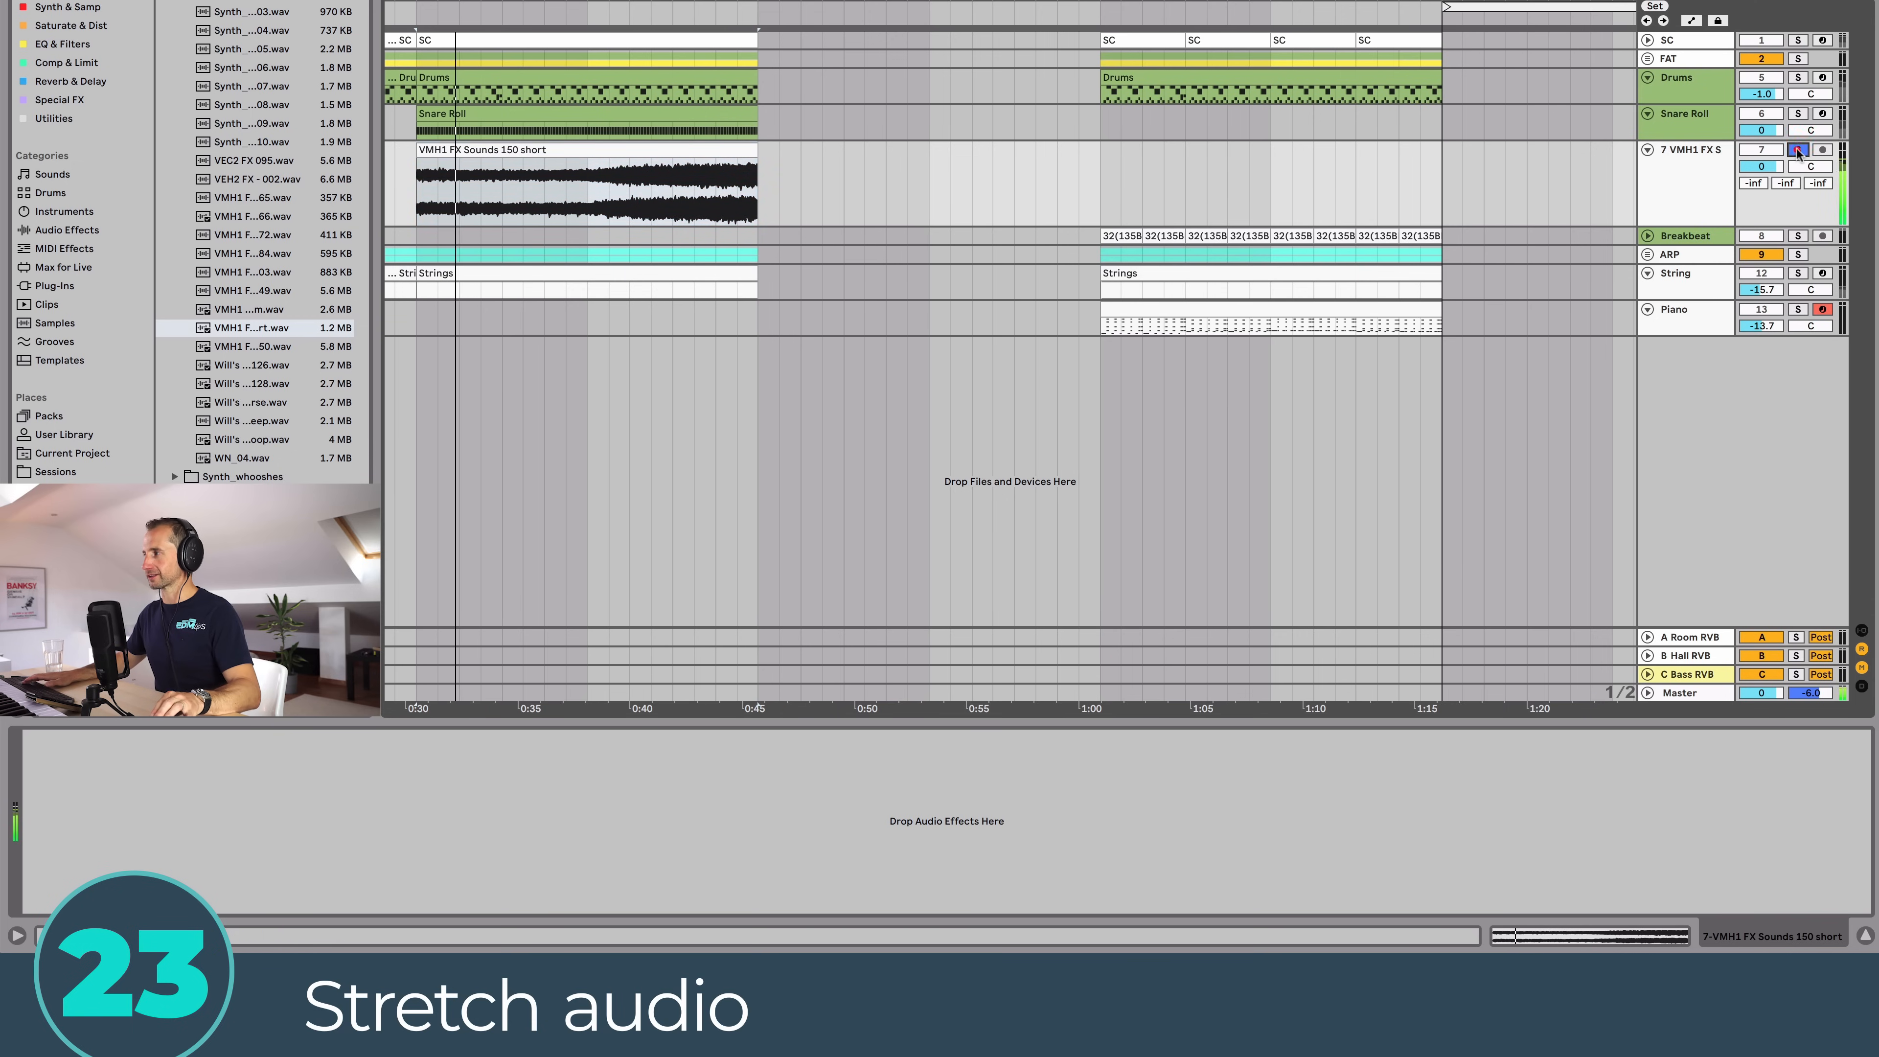
Step: Play the later part of the stretched FX clip in the full mix, and lower its track volume to -12.8 dB
key("alt+space")
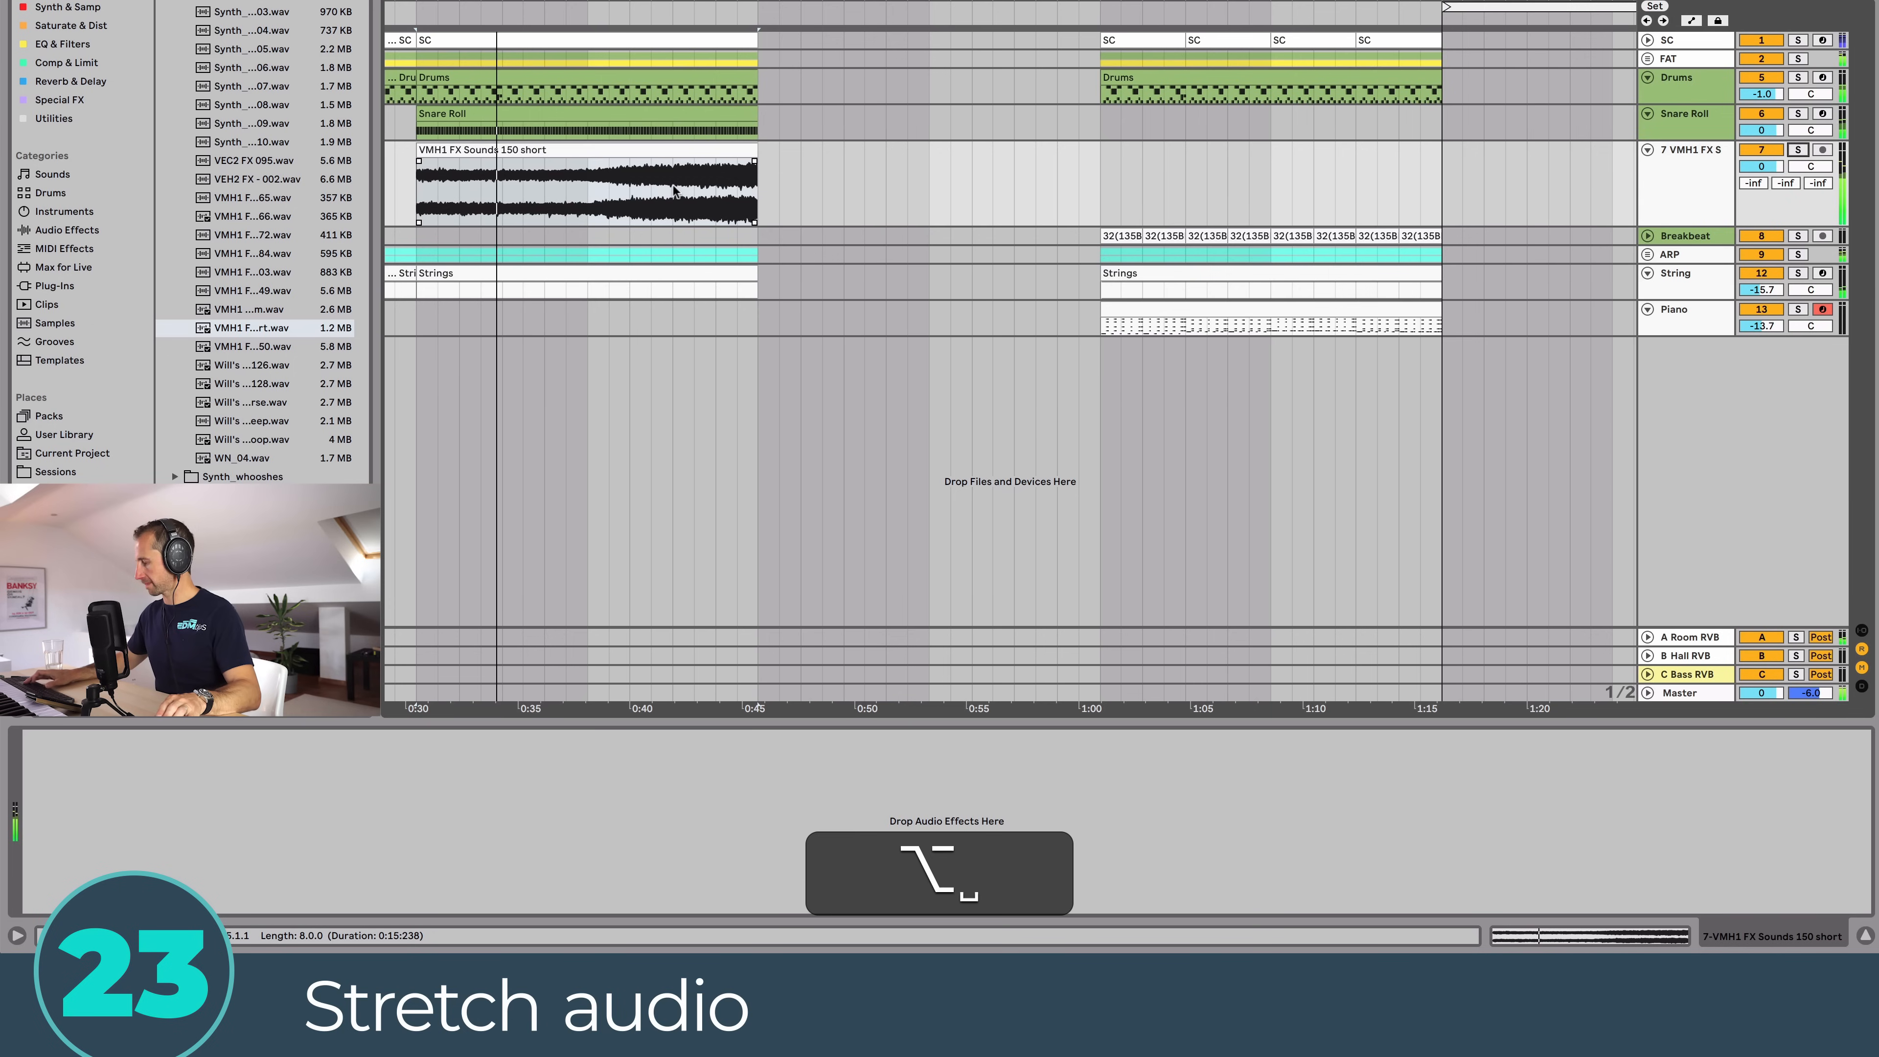
left_click(673, 190)
key("alt+space")
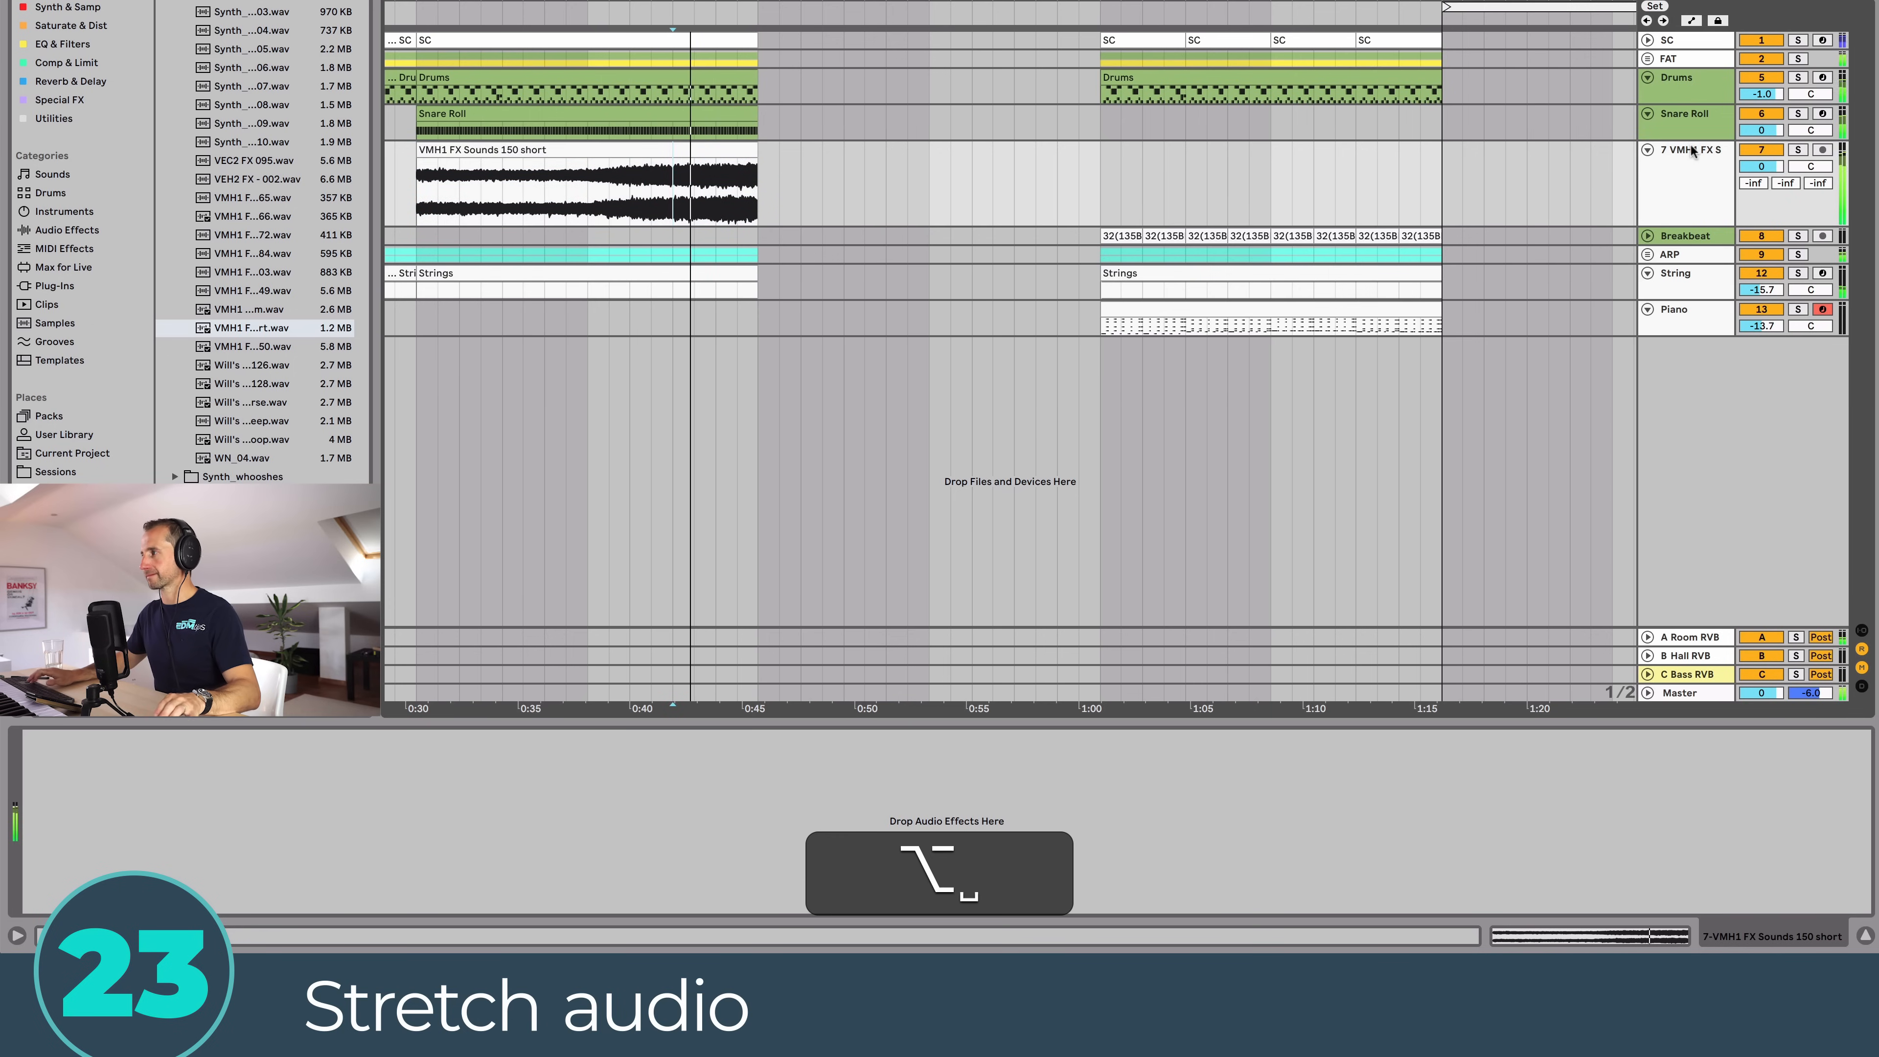
left_click_drag(1757, 166, 1748, 173)
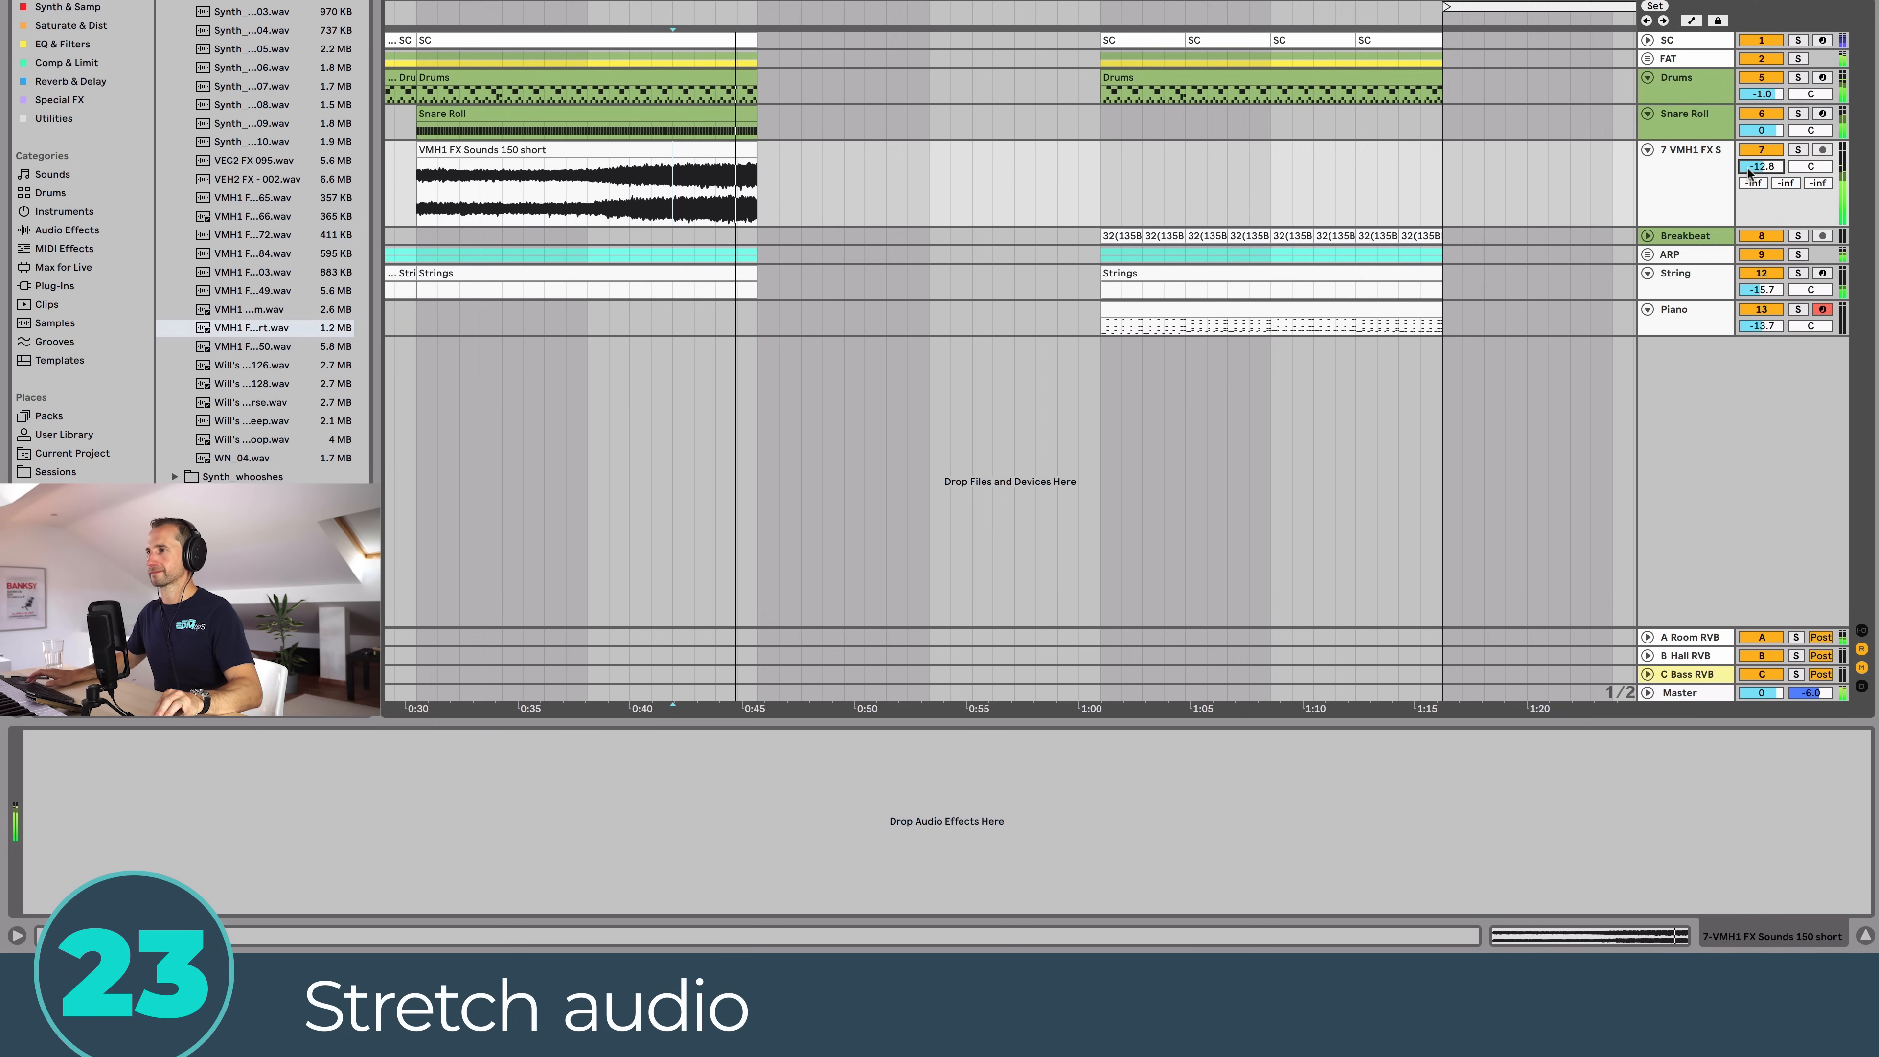
key("space")
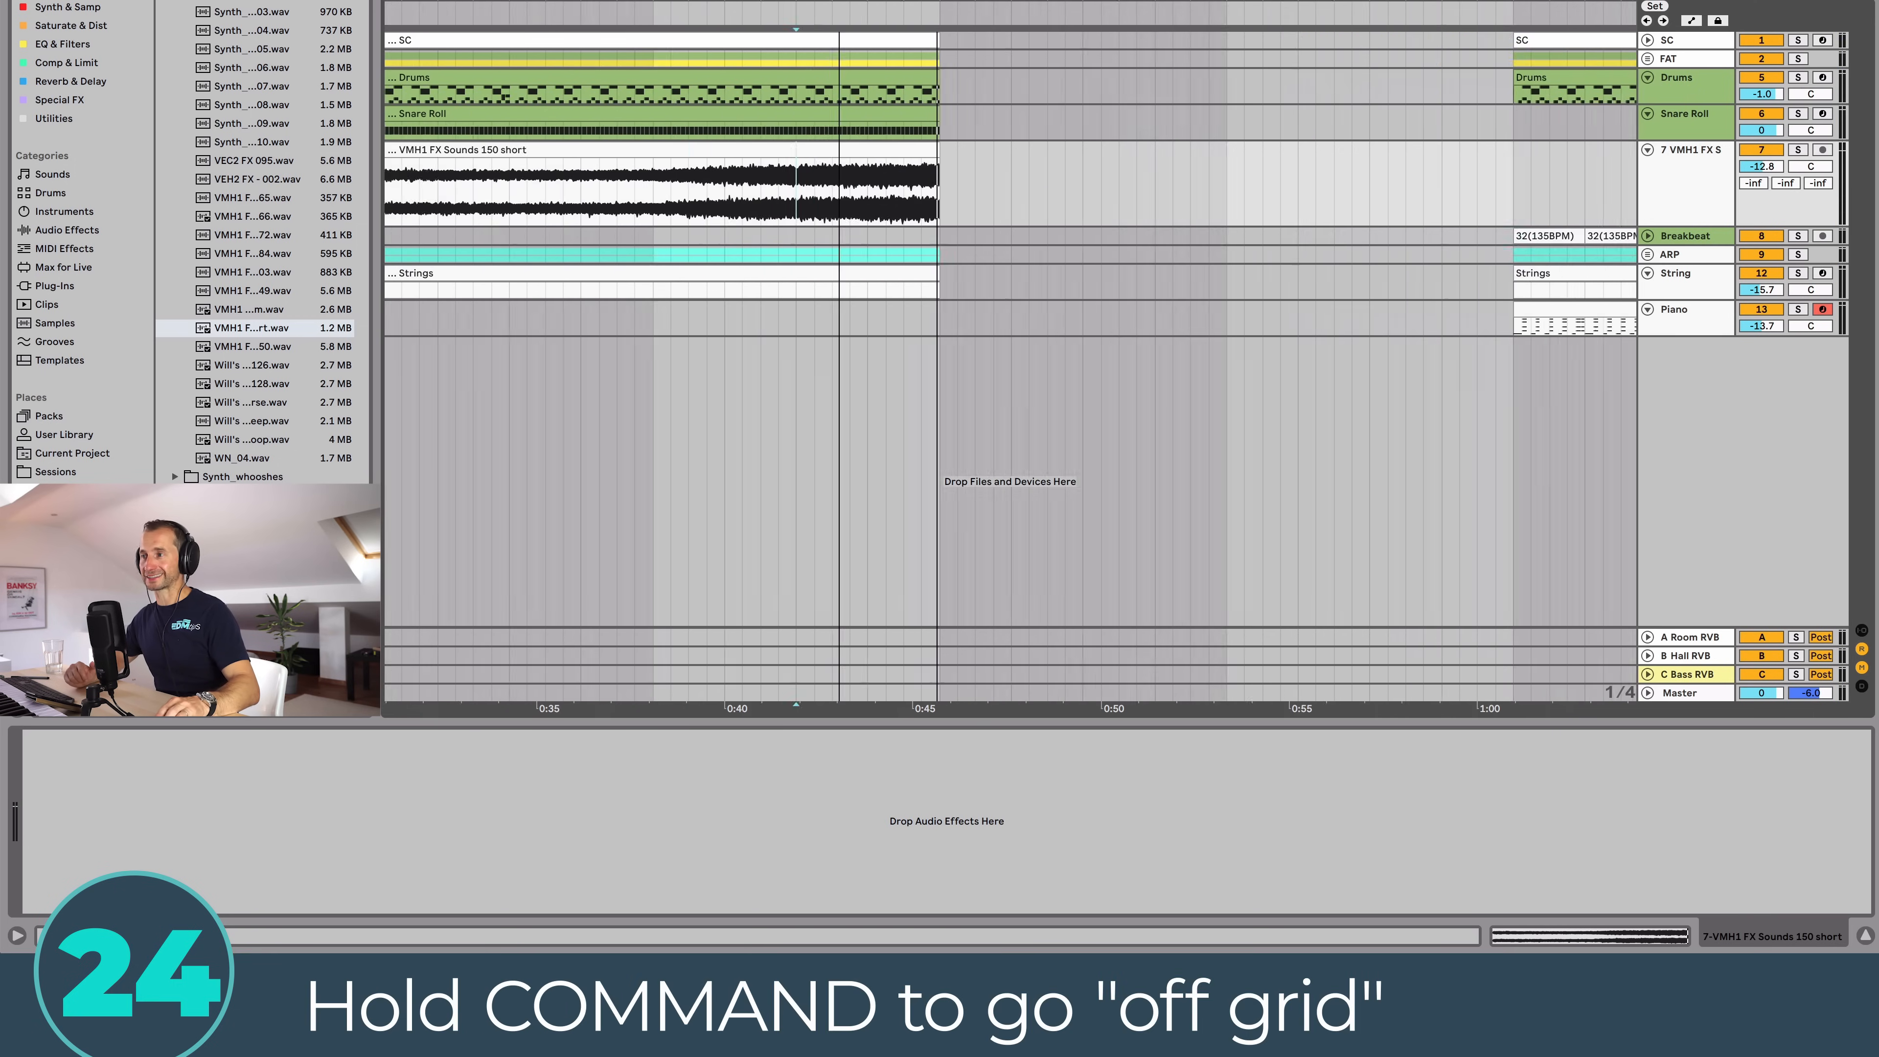
Step: Adjust the end of the VMH1 FX clip off the grid, near the end of the Snare Roll clip
left_click_drag(846, 3, 1093, 2)
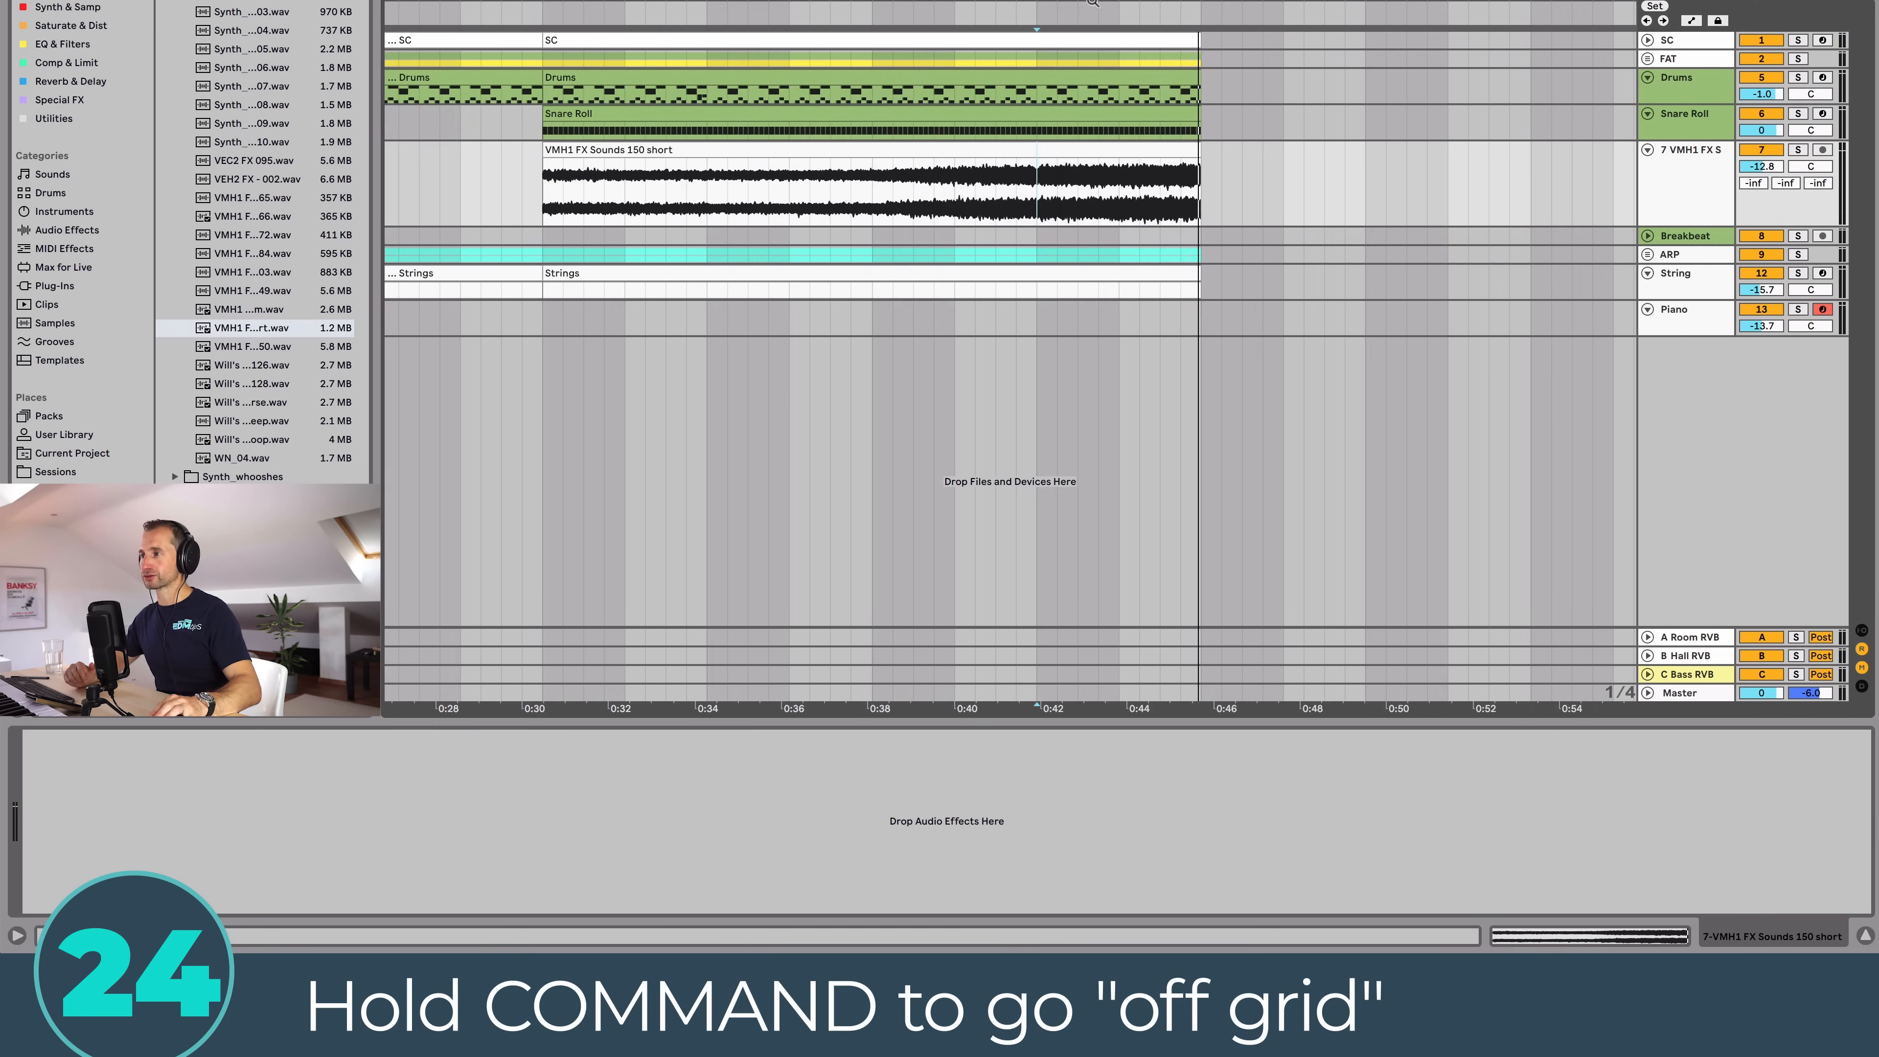
mouse_move(1197, 151)
left_mouse_down()
mouse_move(1073, 153)
mouse_move(1203, 151)
left_mouse_up()
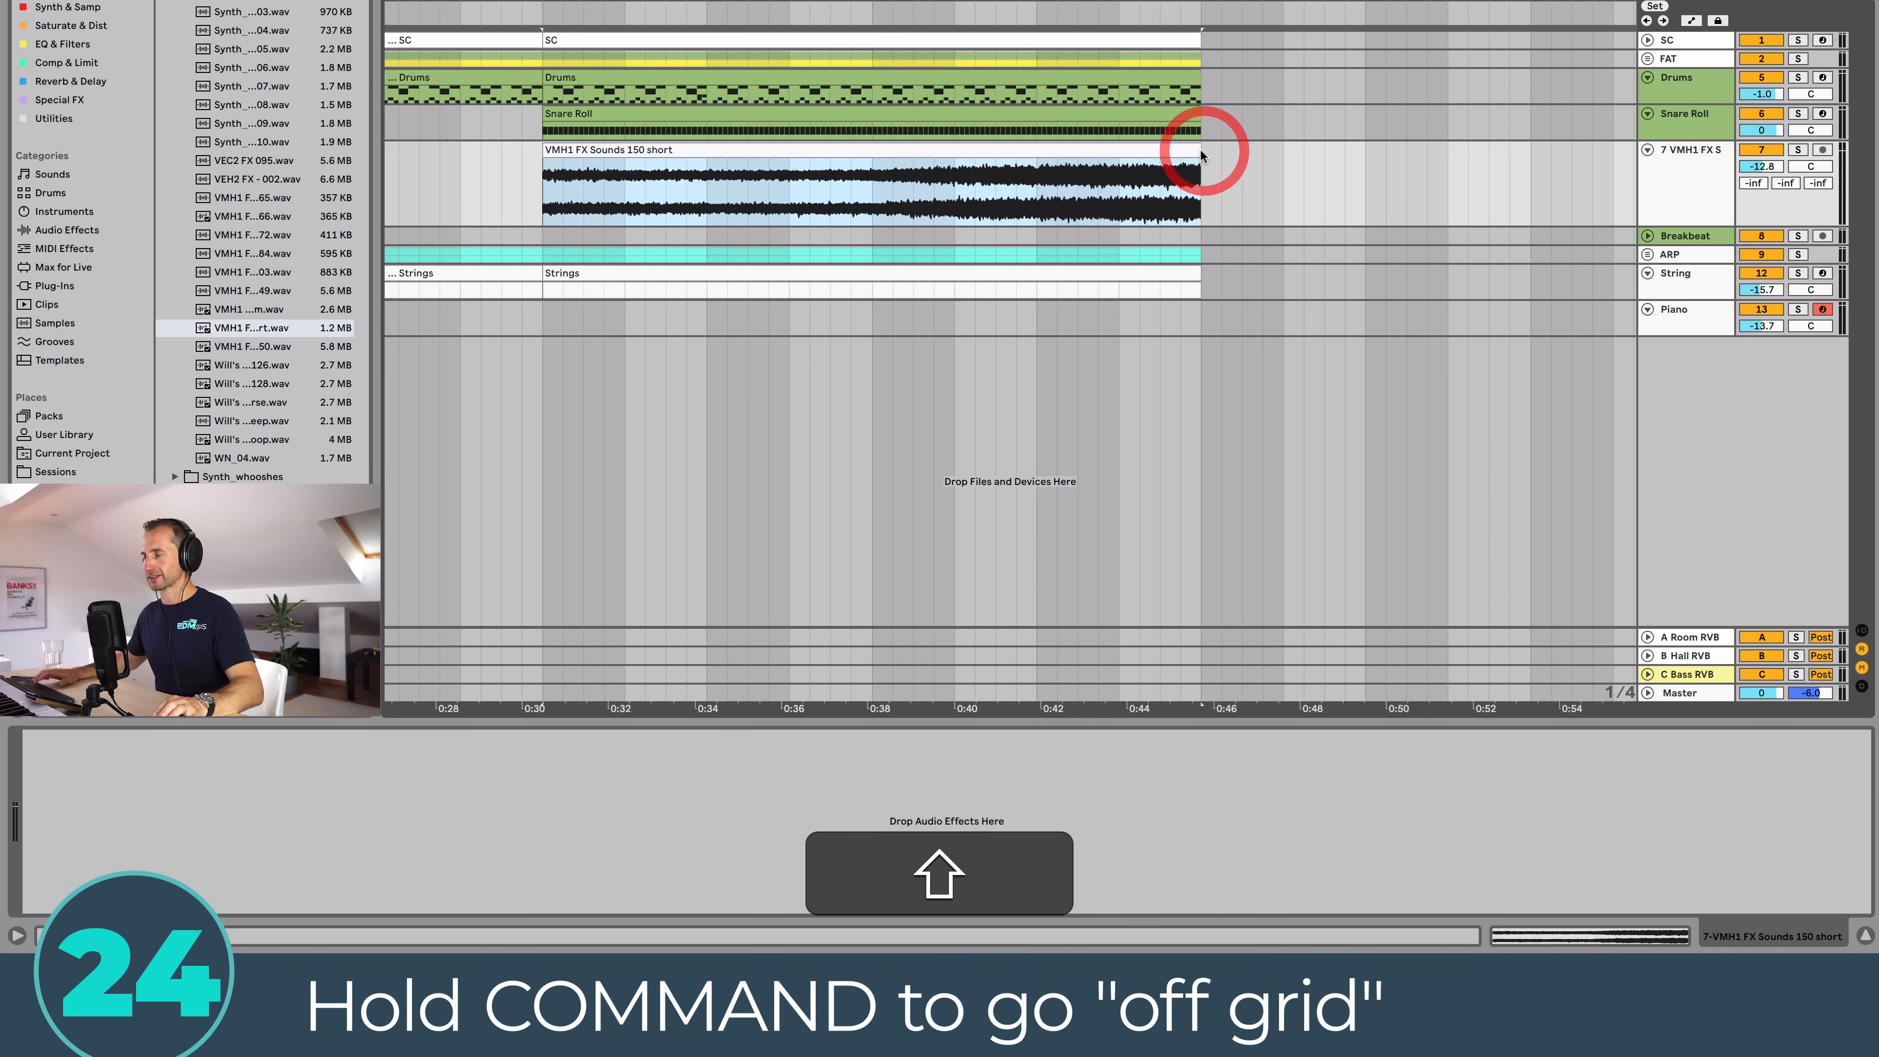
Step: Open the Drums clip, and try nudging its second open hi-hat note slightly off the grid
double_click(617, 79)
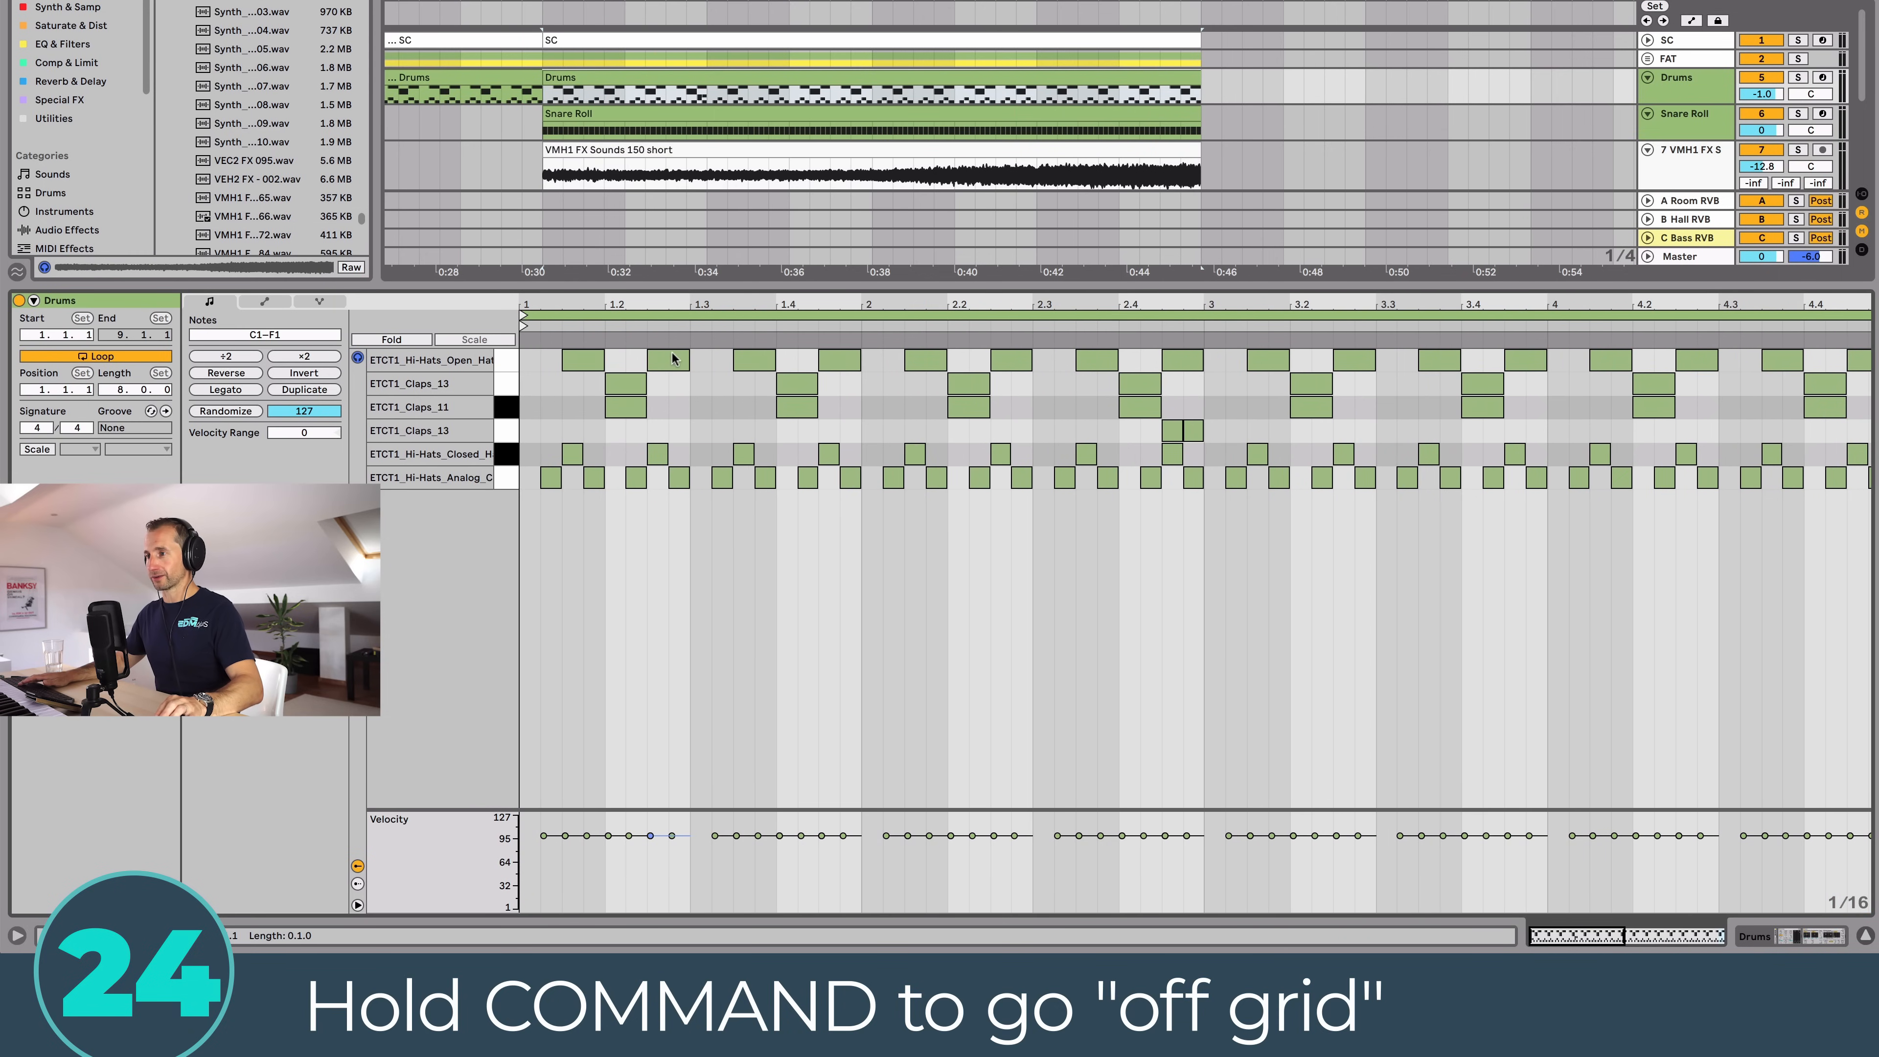
left_click(673, 359)
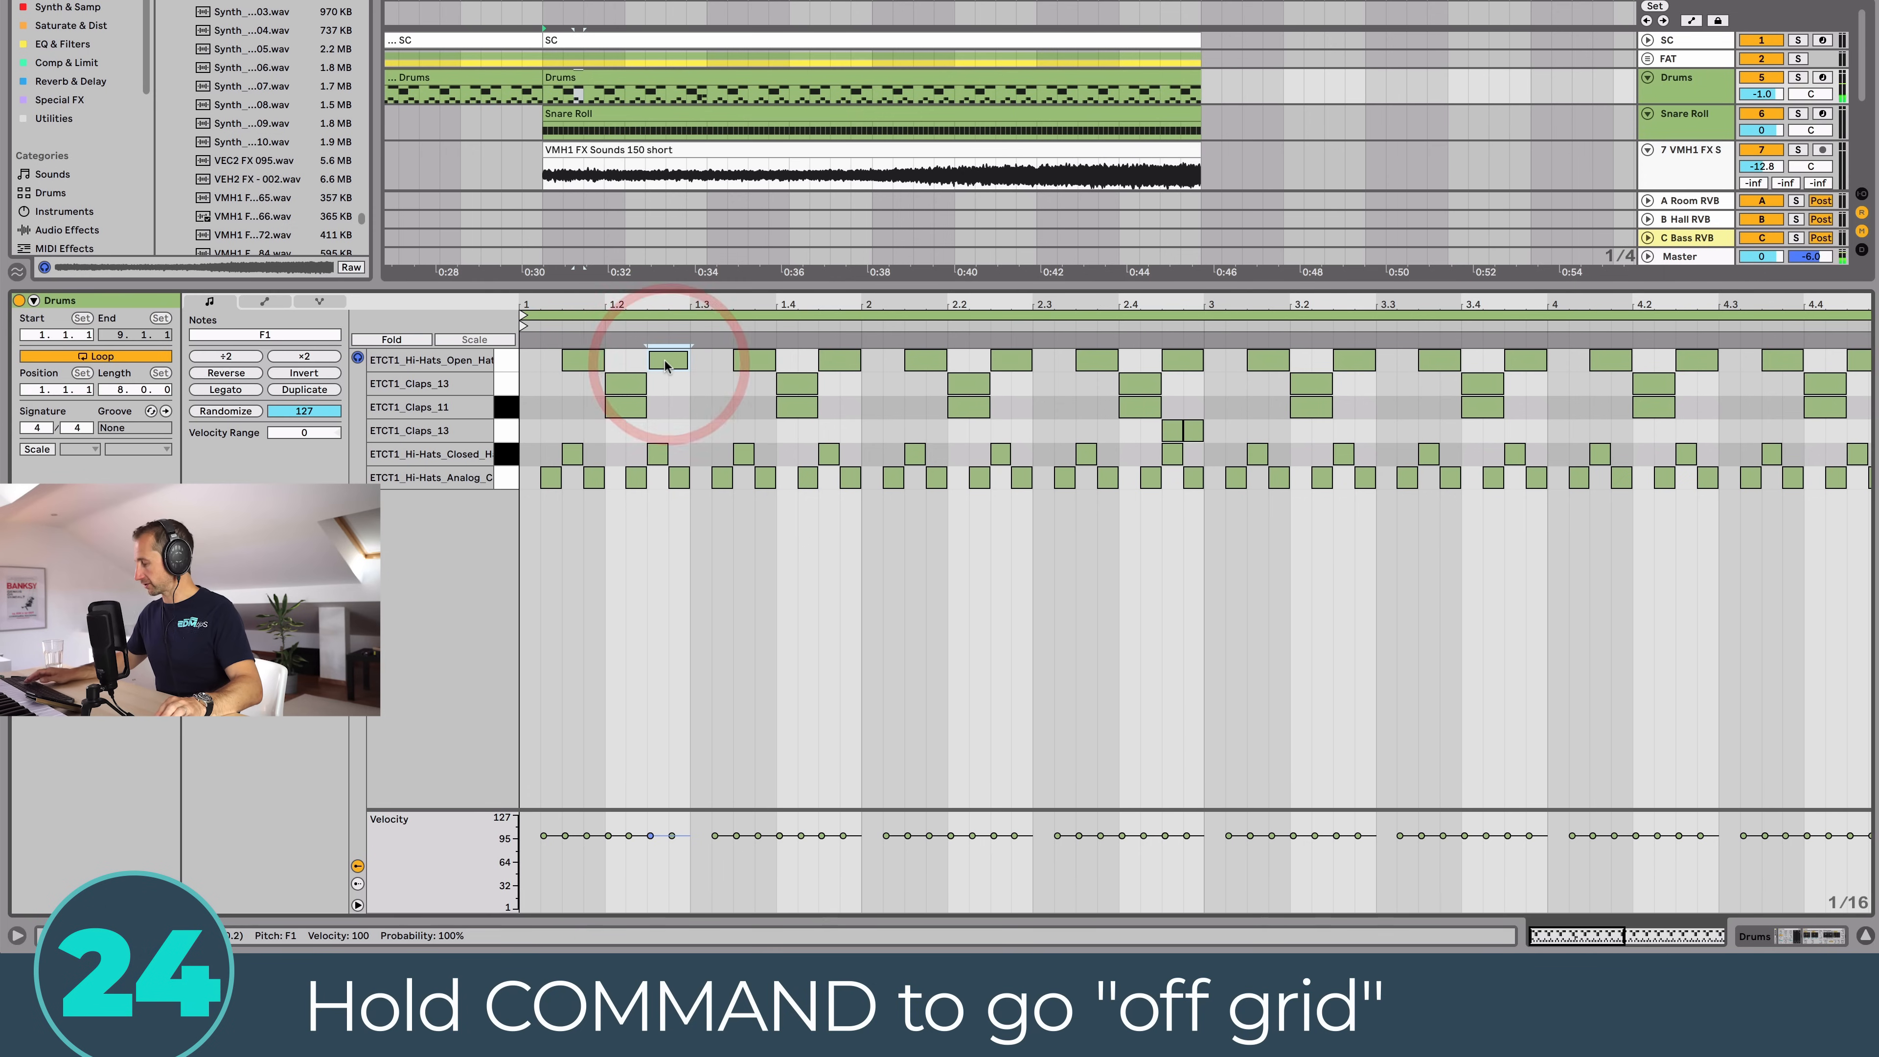
left_click_drag(665, 364, 670, 356)
key("super+z")
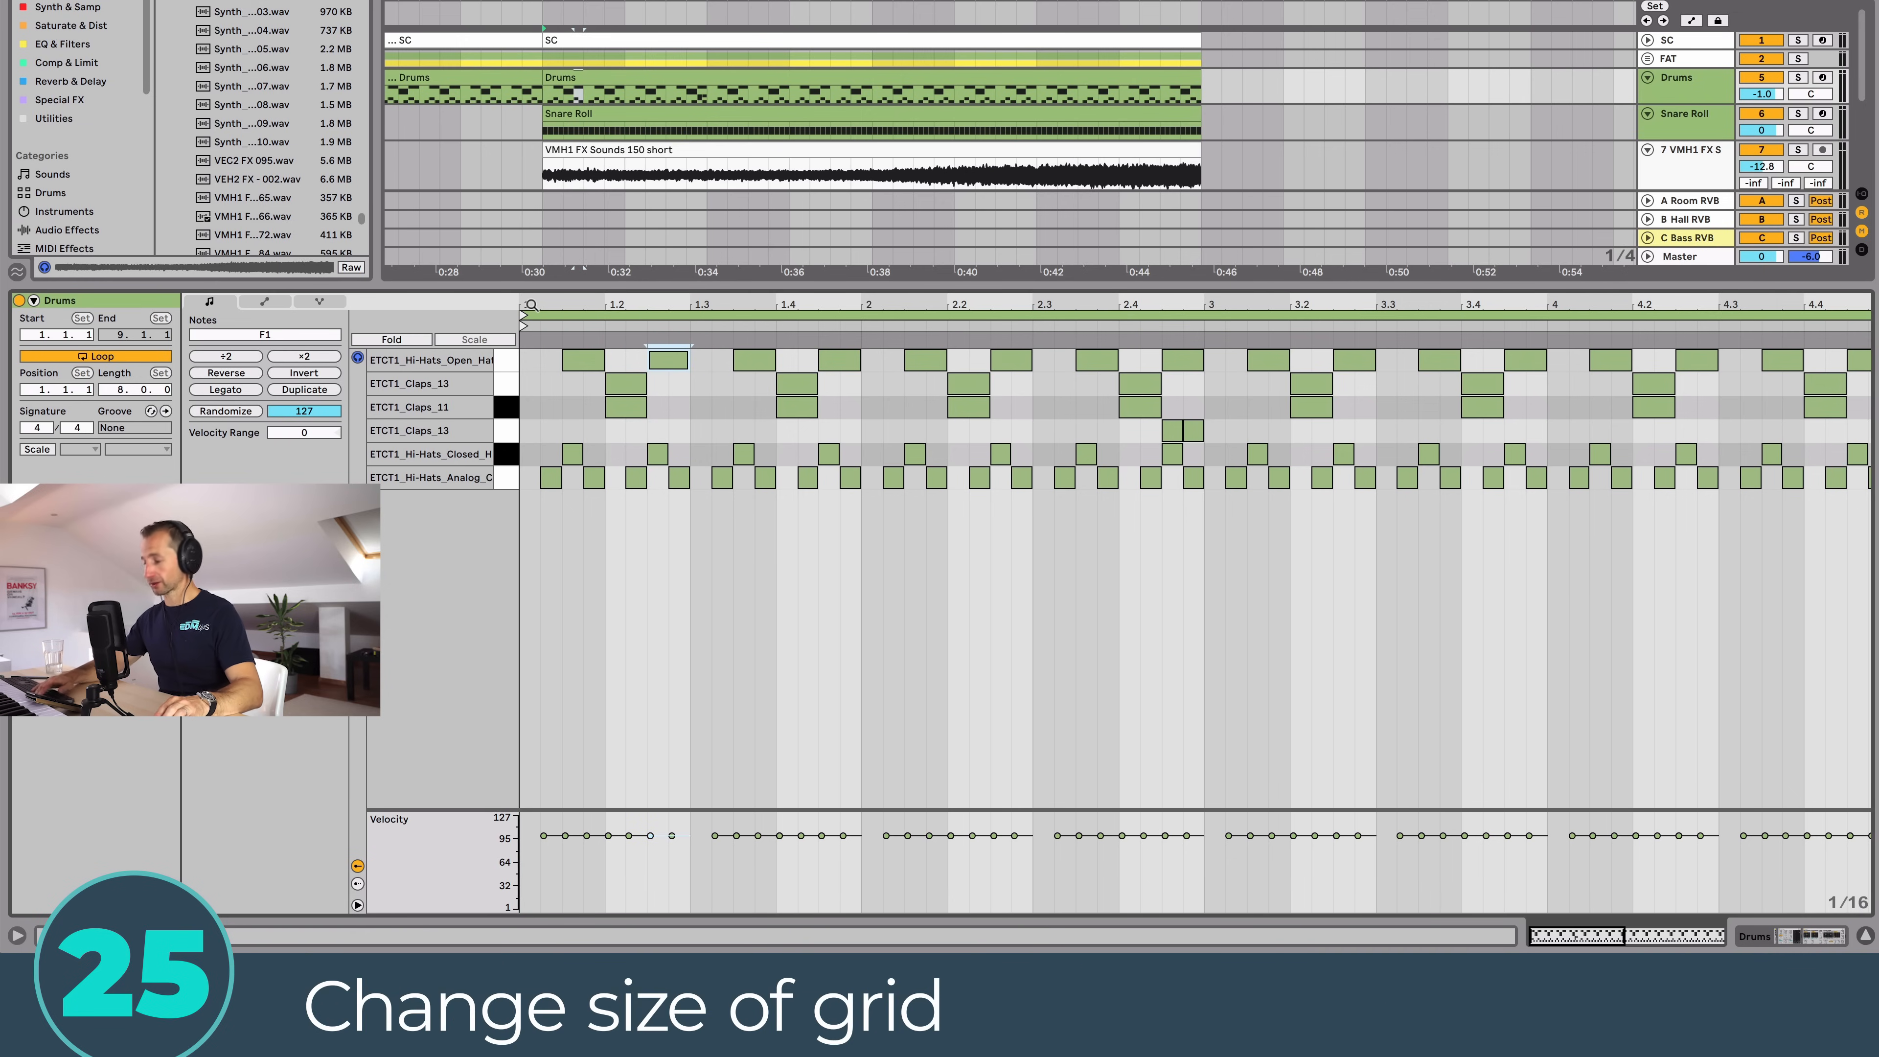
Step: Narrow the Drums clip's note grid to 1/64, and widen it back to 1/16
key("super")
key("super+1")
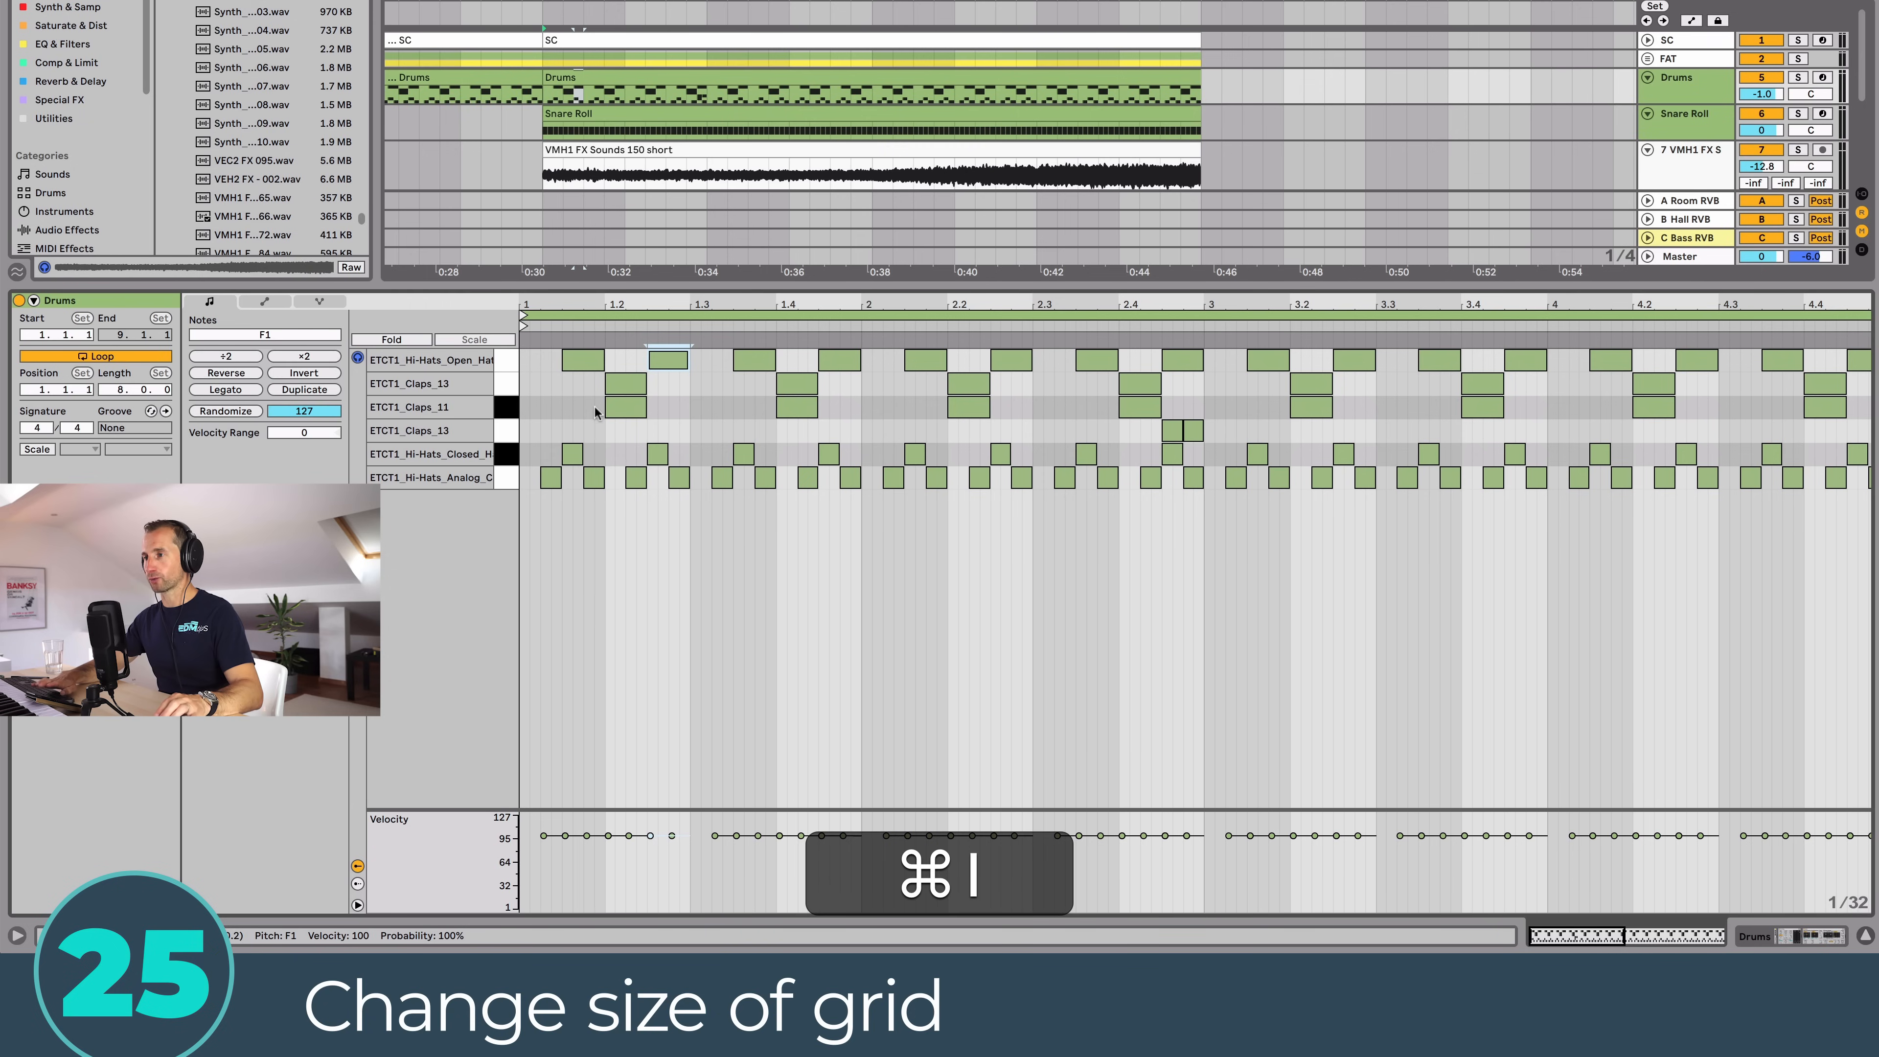
left_click_drag(552, 305, 564, 348)
key("super")
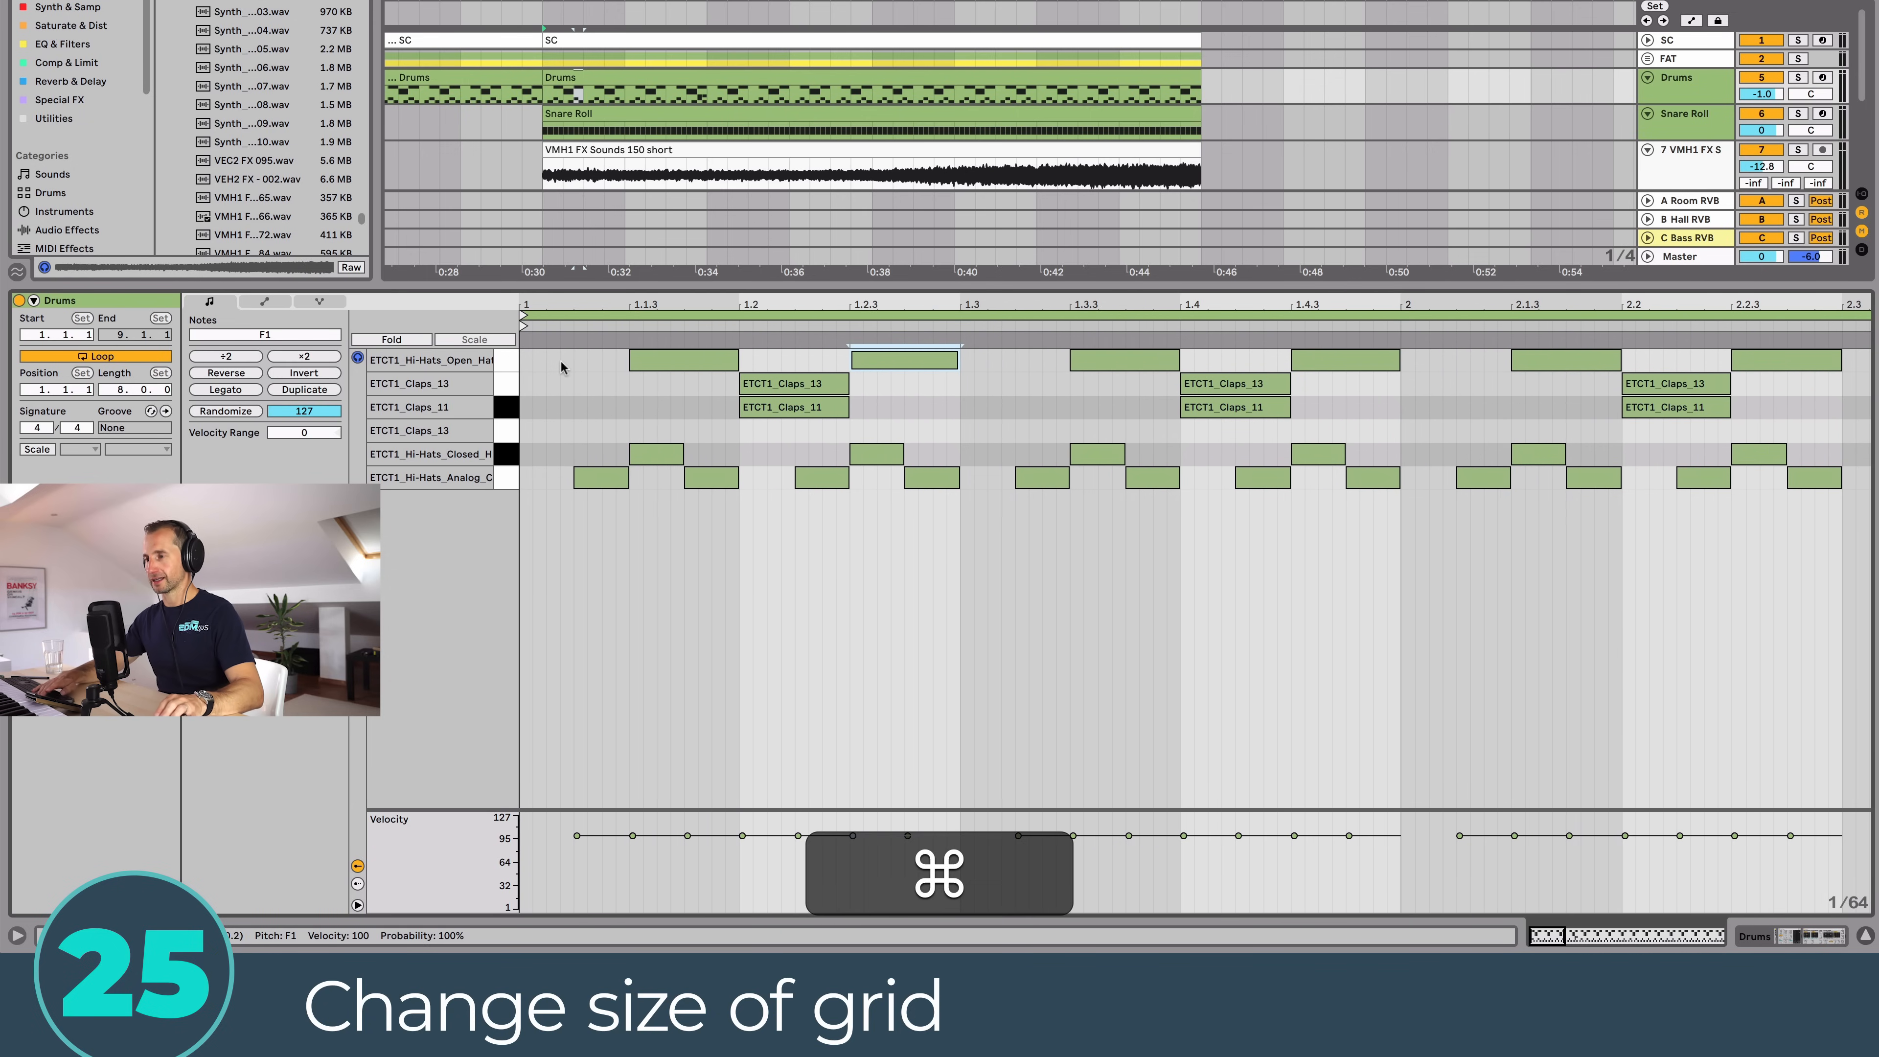
key("super+2")
key("super+2")
key("super+2")
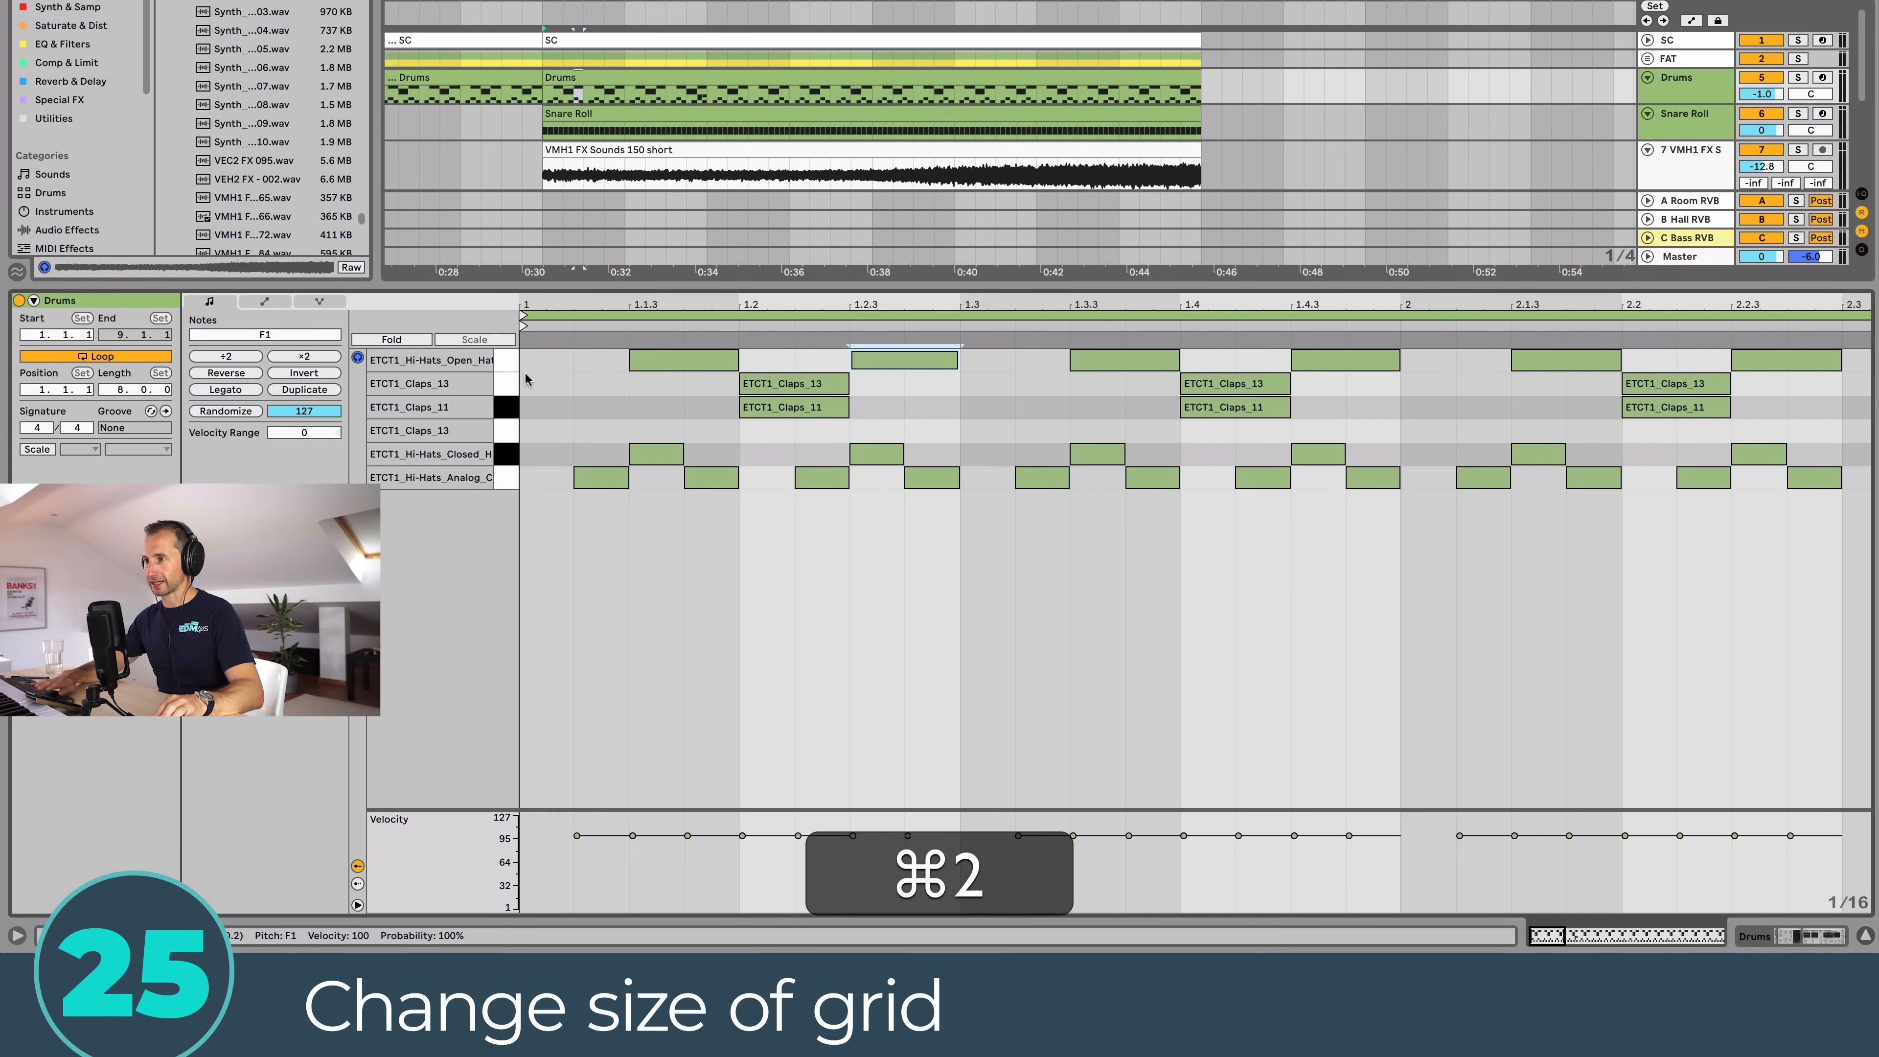
Step: Switch the Drums clip's note grid to 1/16 triplets
key("super+1")
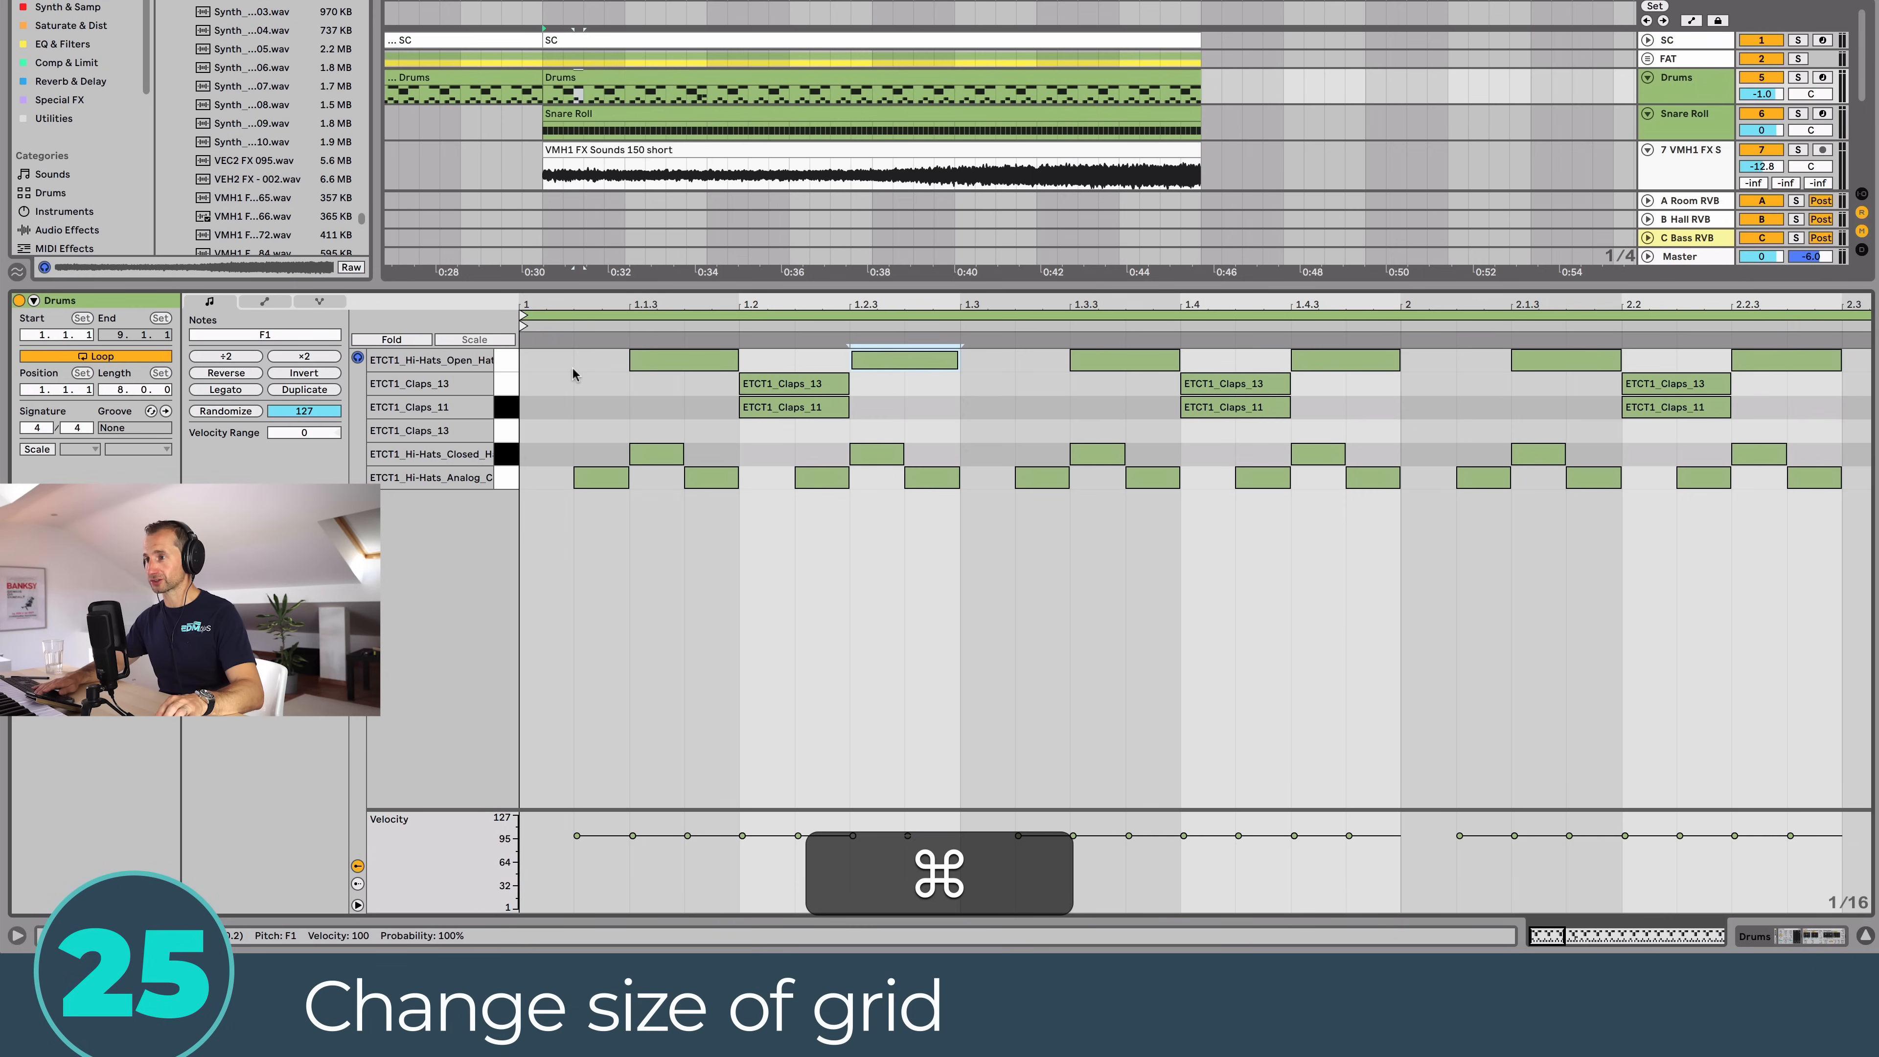
key("super+3")
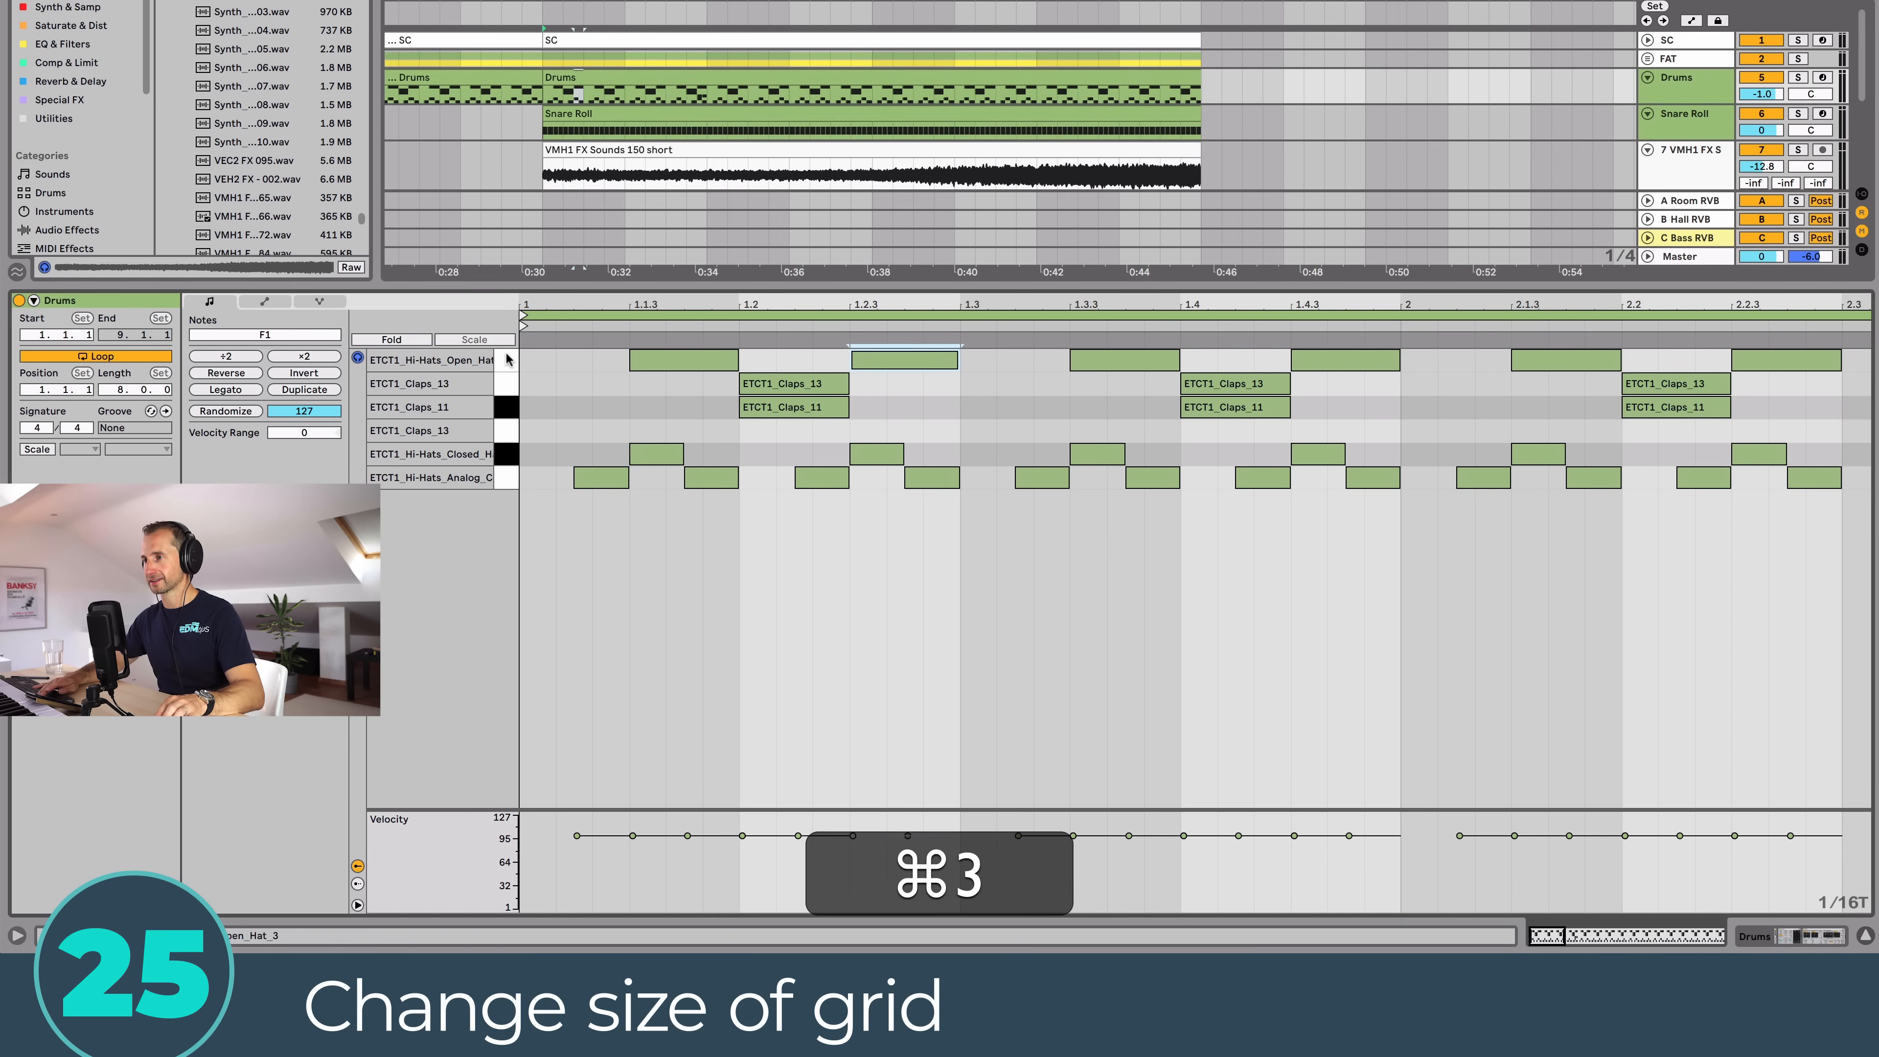
mouse_move(696, 359)
left_mouse_down()
mouse_move(605, 364)
mouse_move(692, 364)
left_mouse_up()
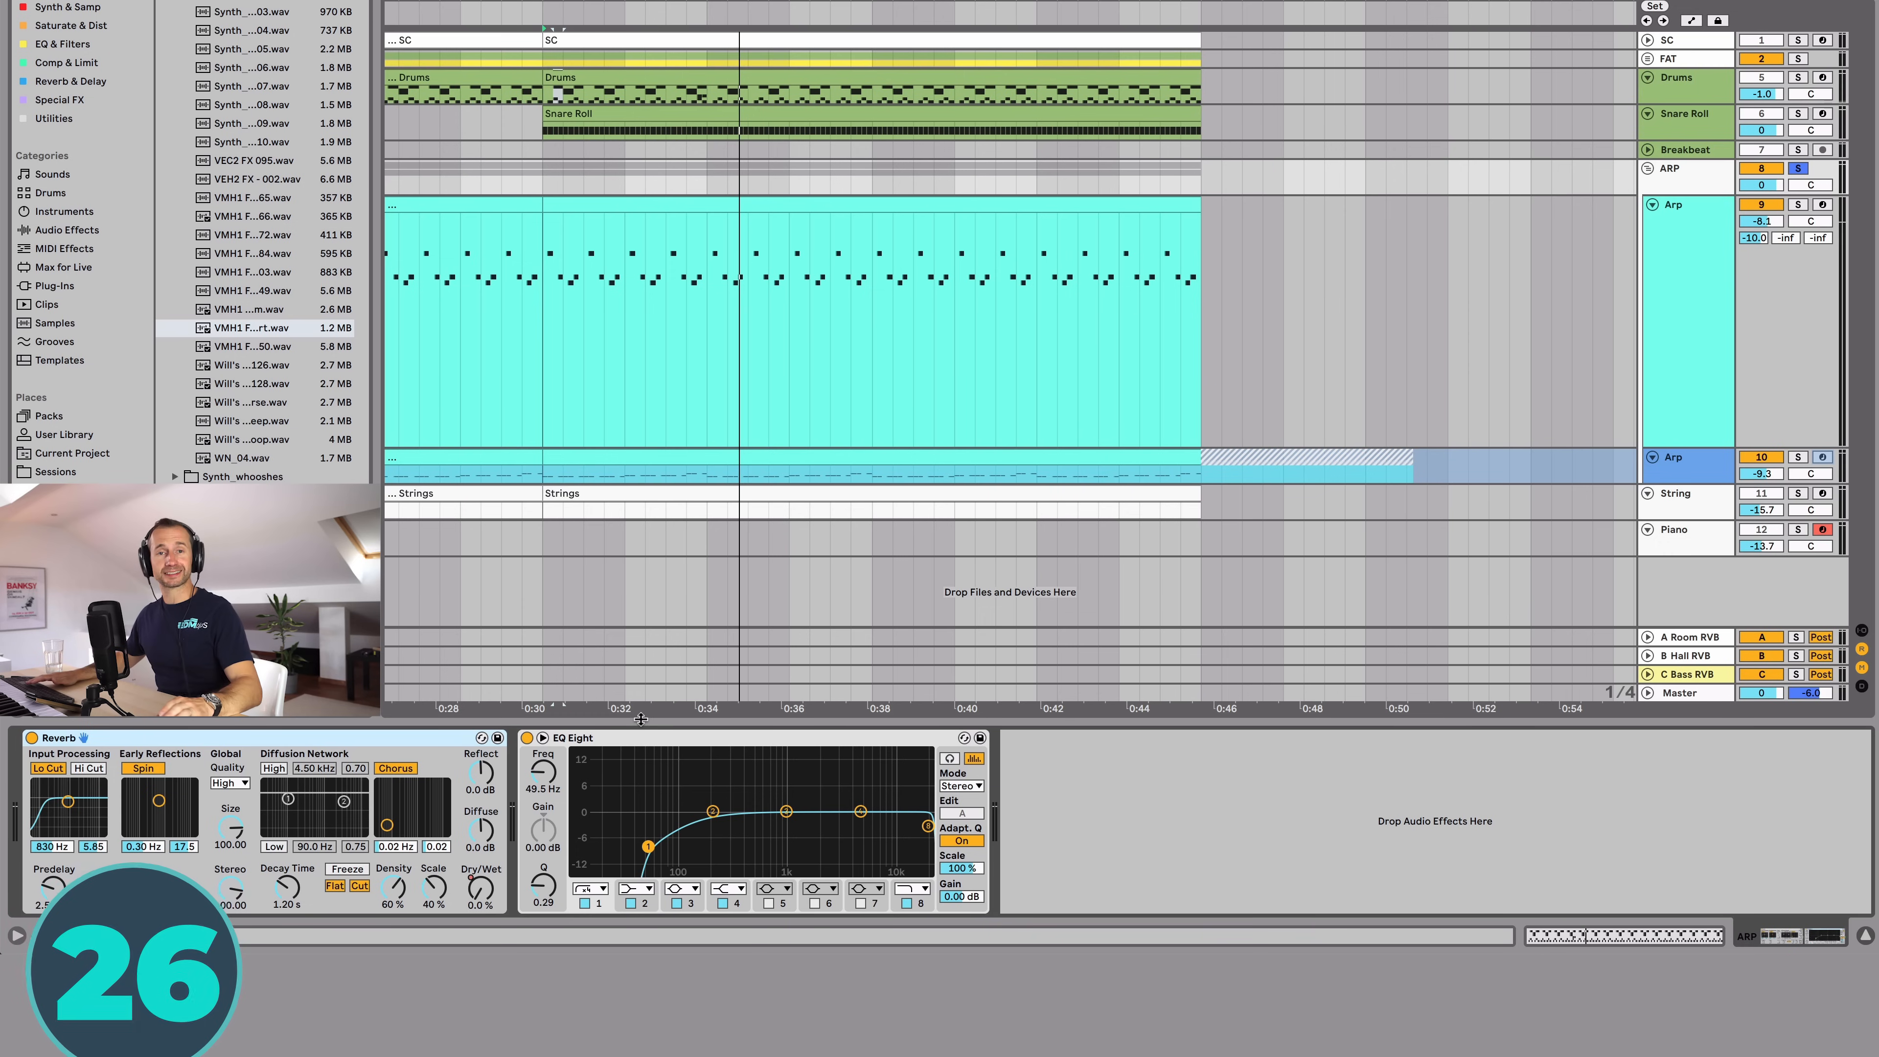
Step: Bypass the ARP group's Reverb and EQ Eight one by one, and turn both devices back on
left_click(418, 752)
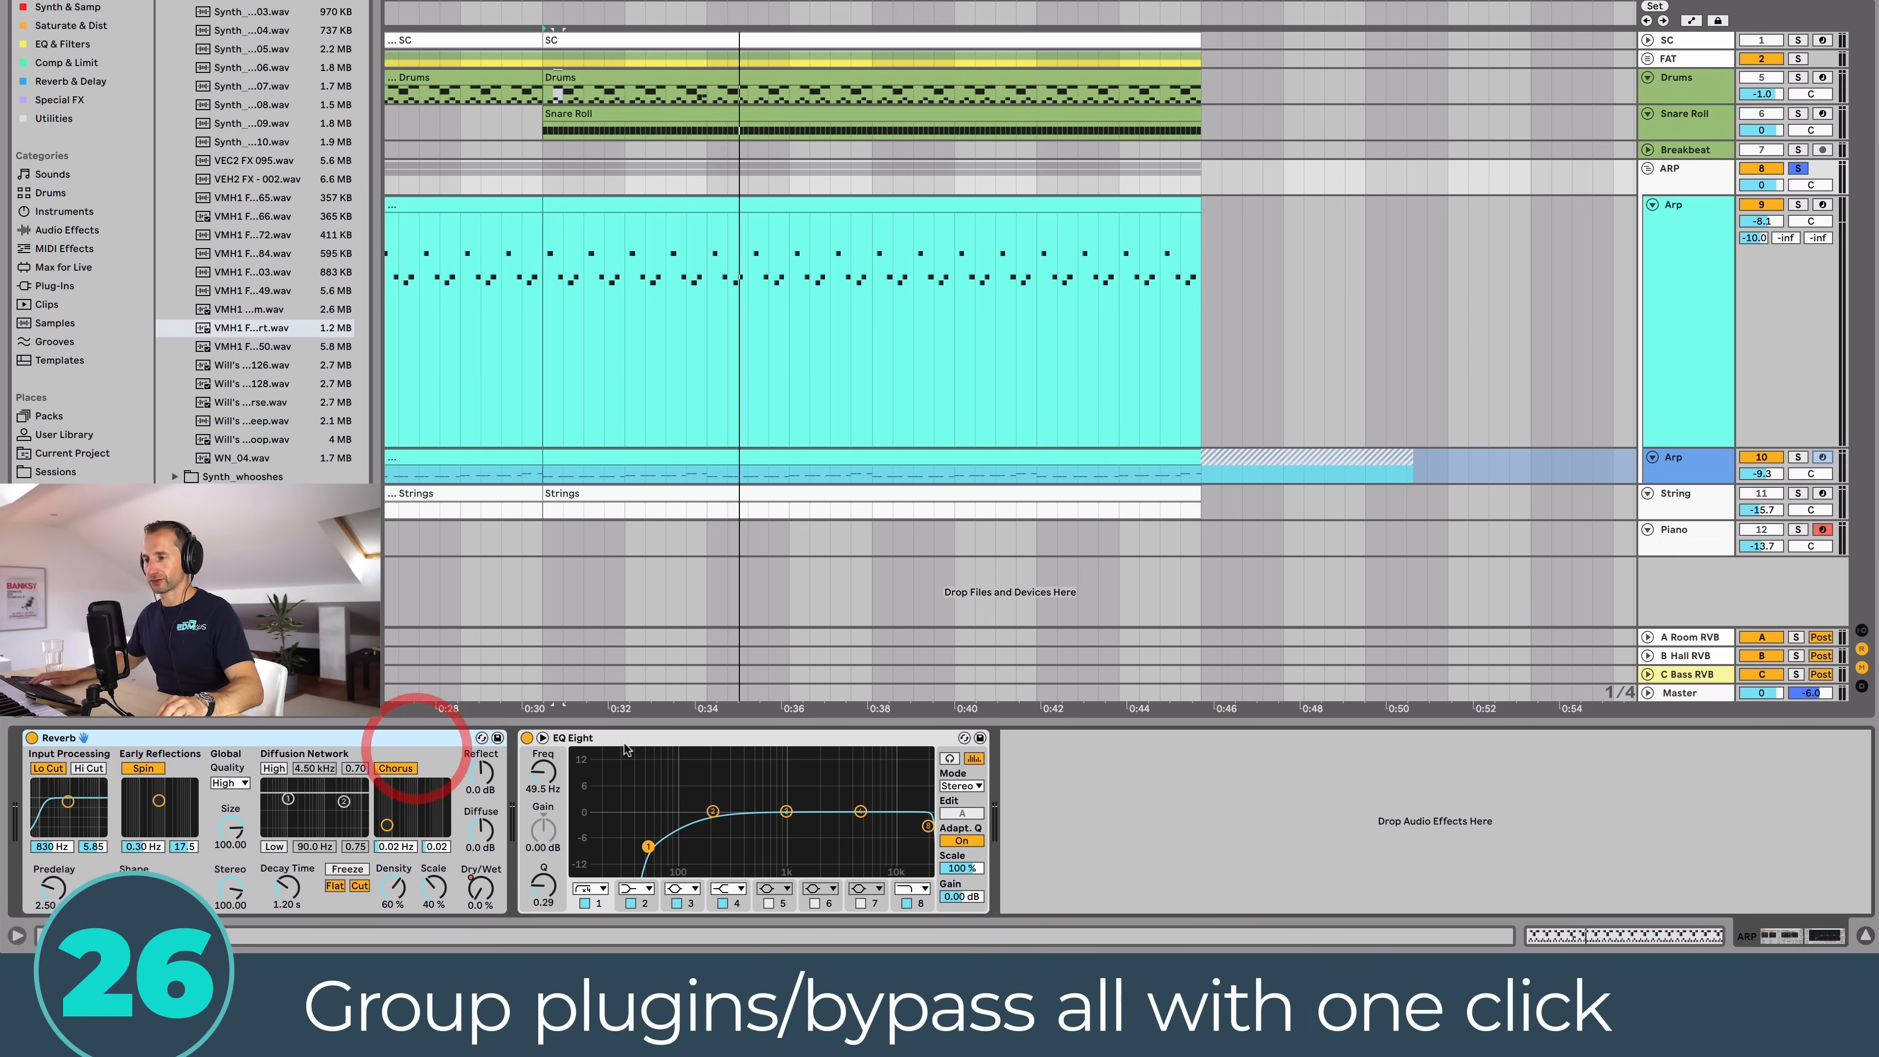
left_click(624, 739, "shift")
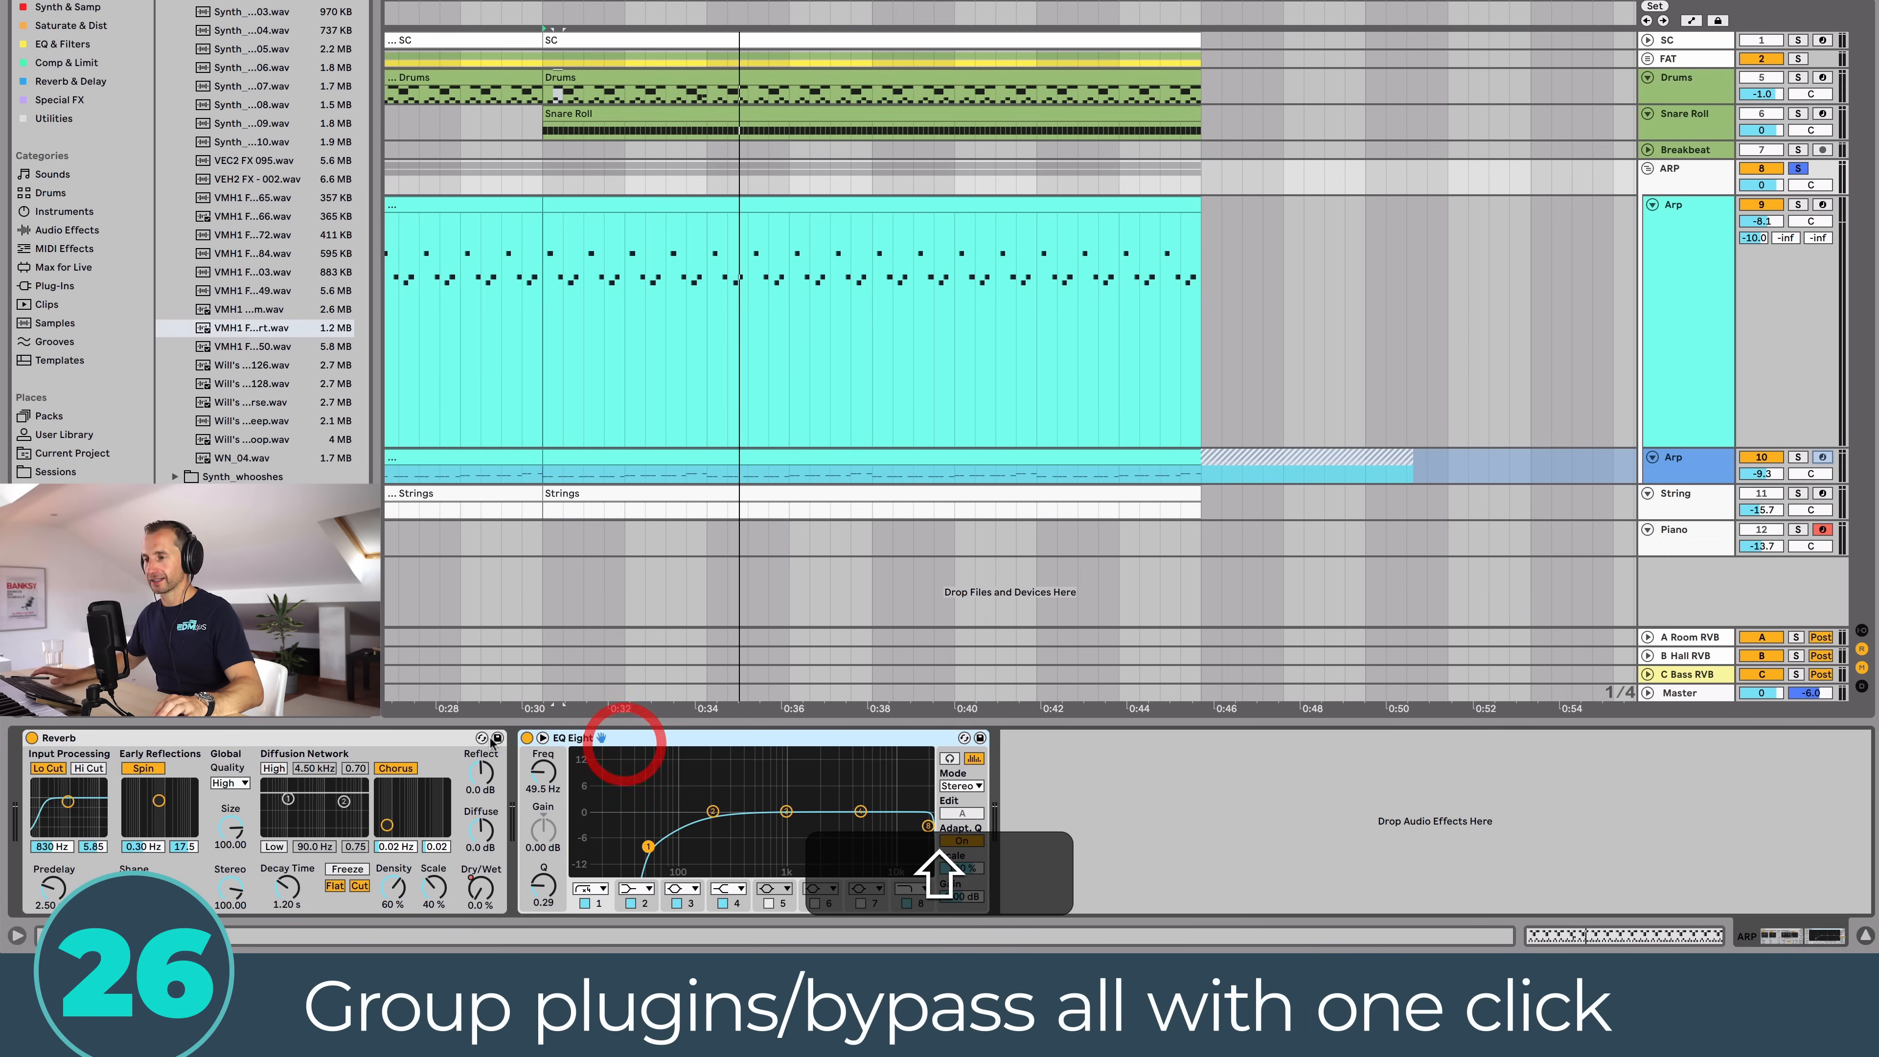
left_click(31, 738)
left_click(526, 738)
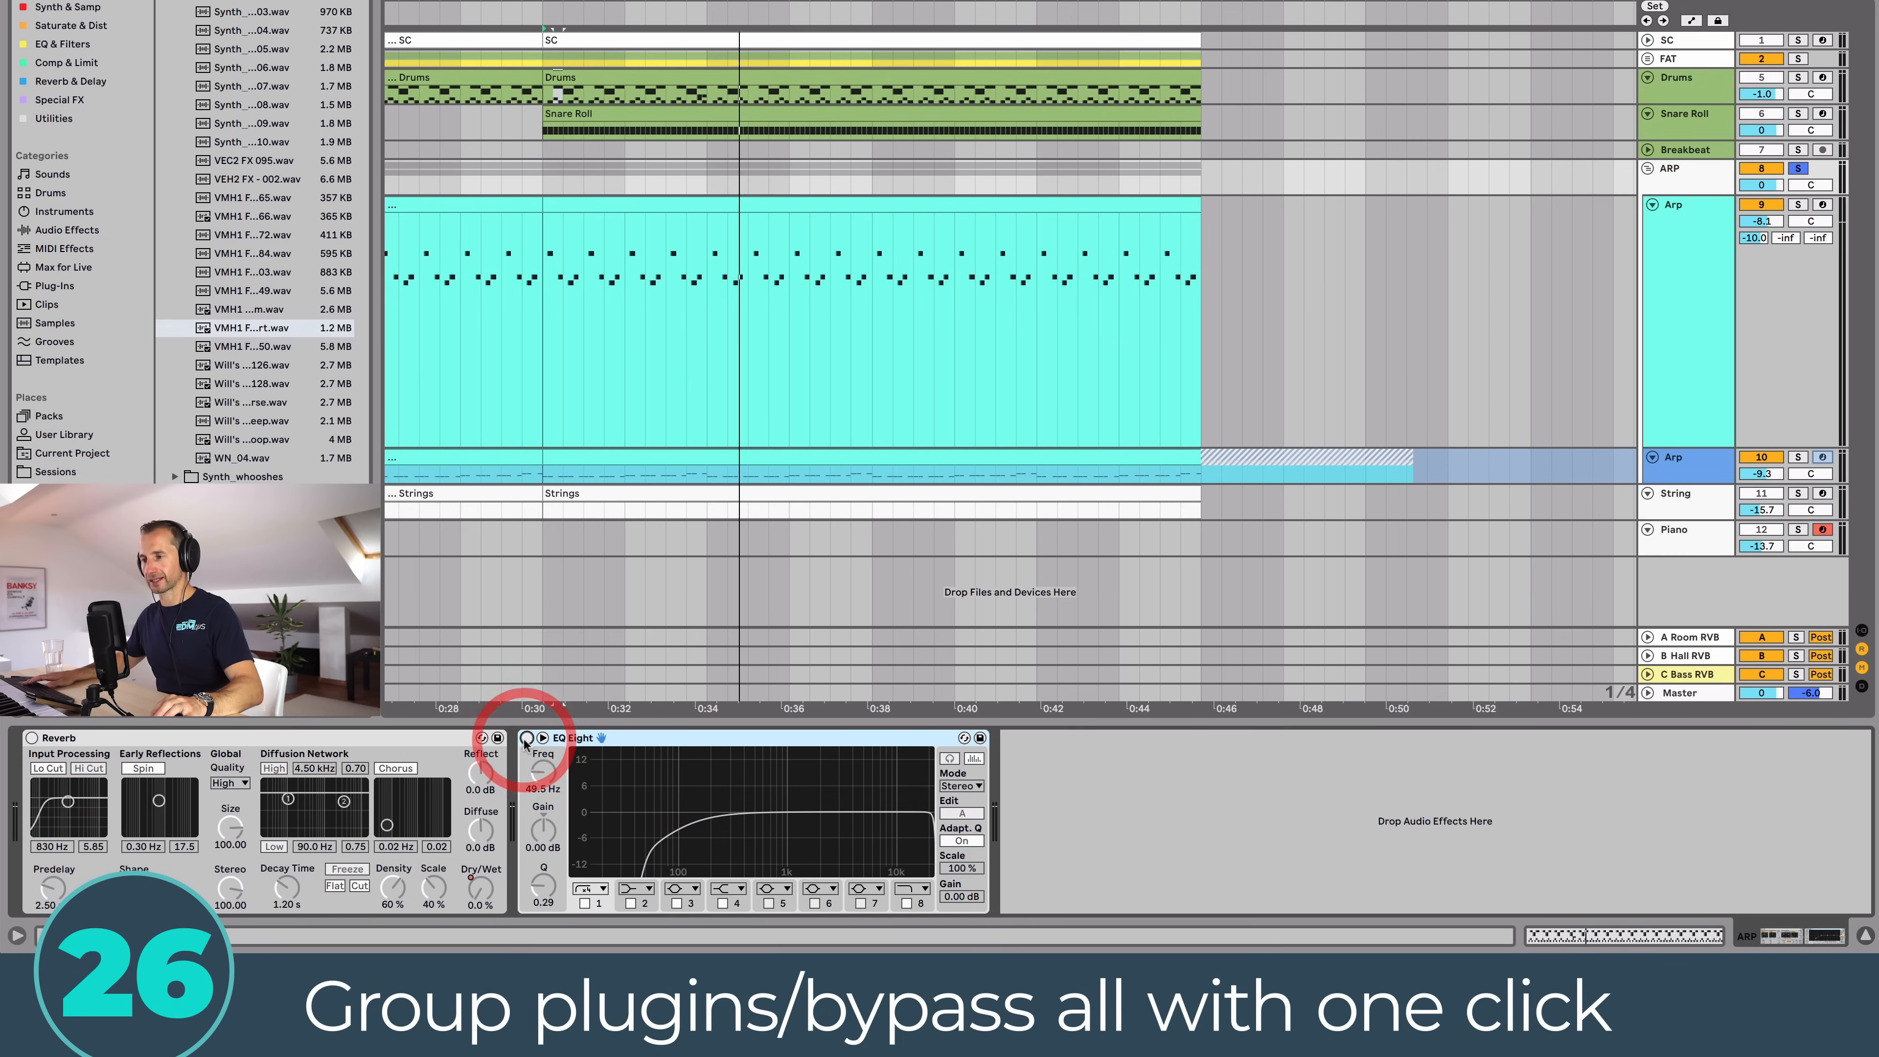
left_click(526, 739)
left_click(33, 737)
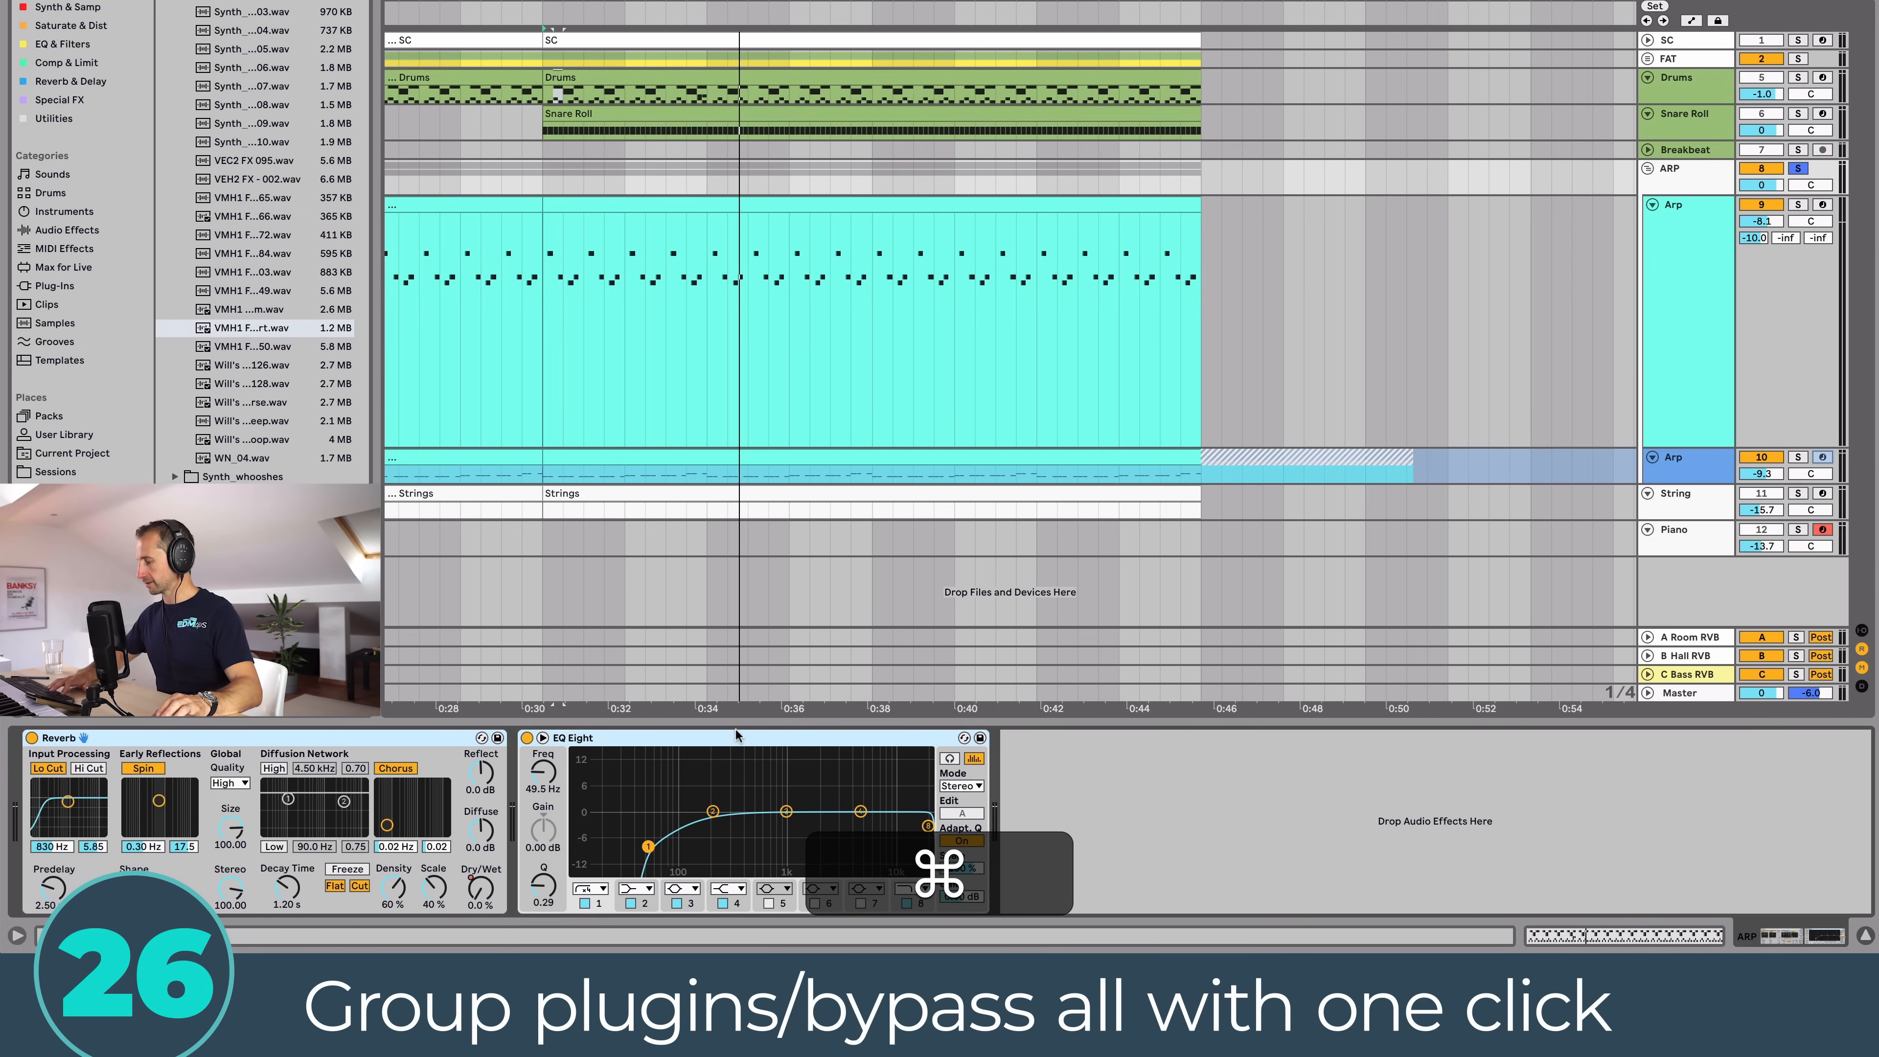
Step: Group the Reverb and EQ Eight into one rack, and toggle the whole rack off and on during playback
key("super+g")
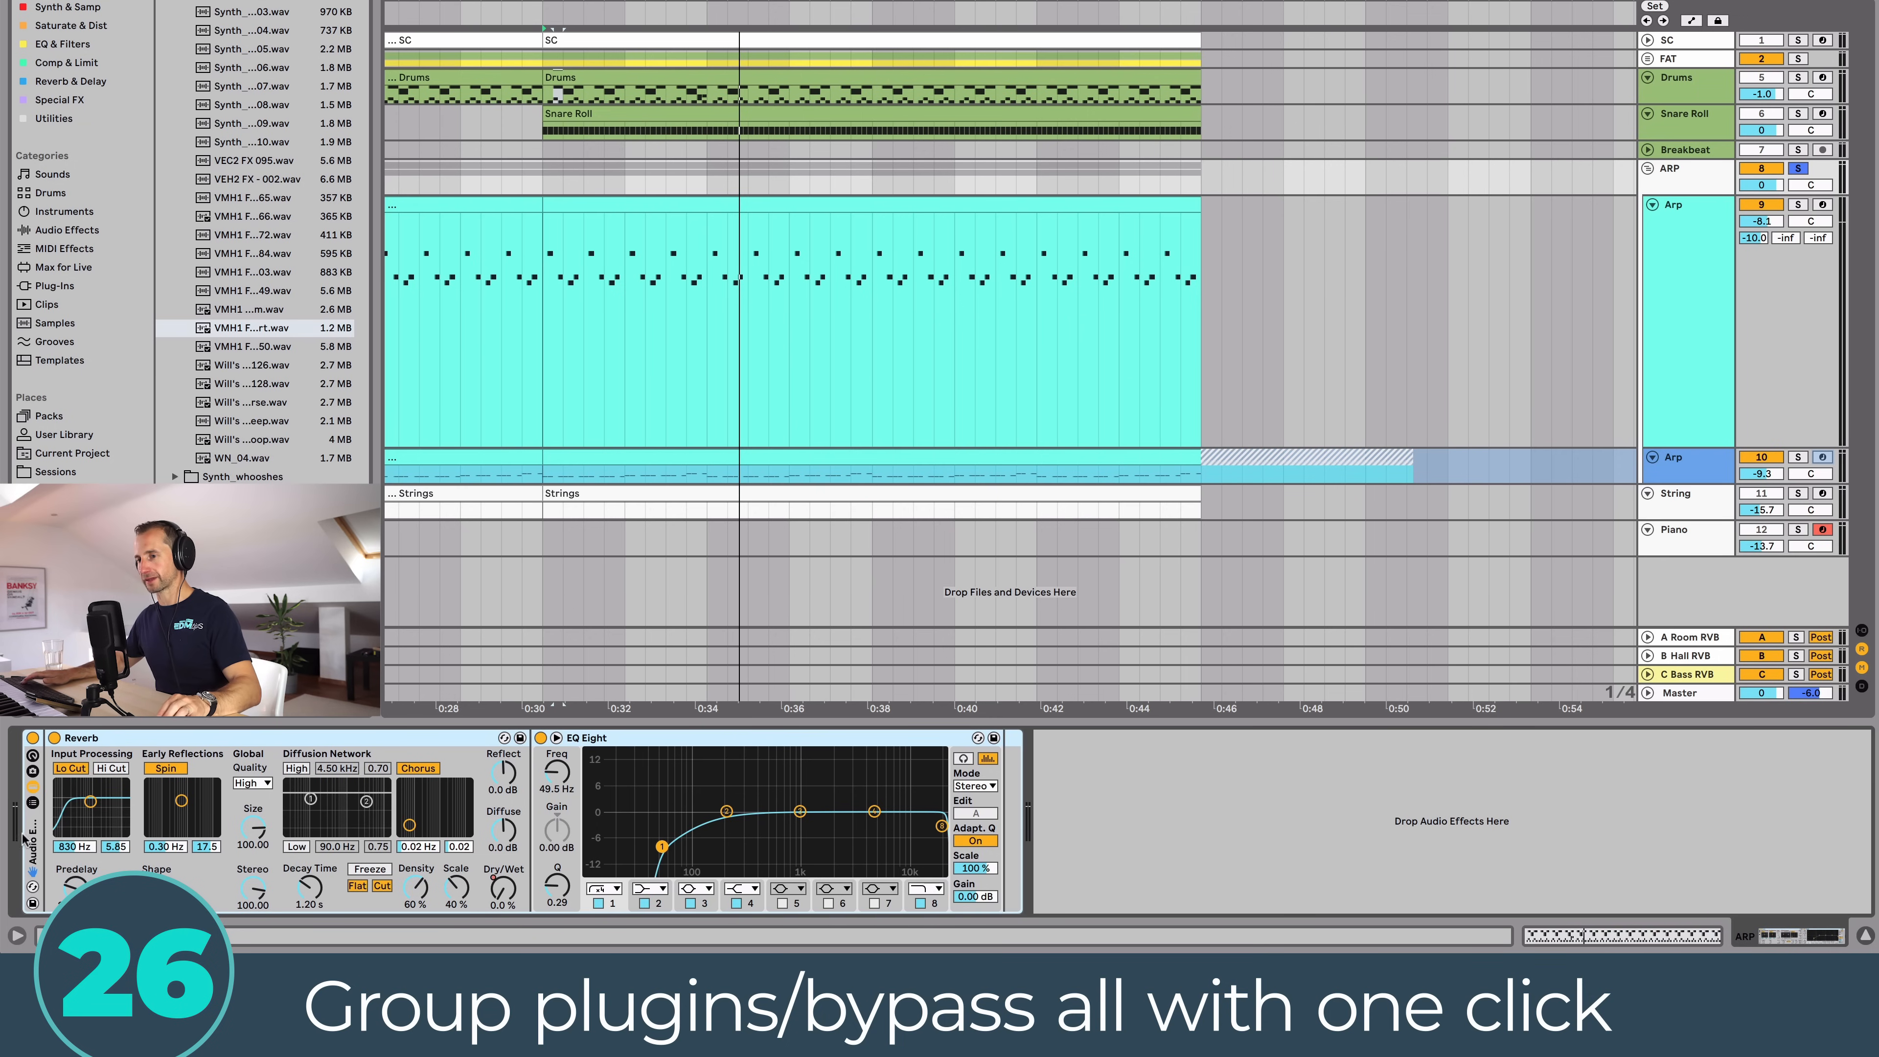
left_click(32, 740)
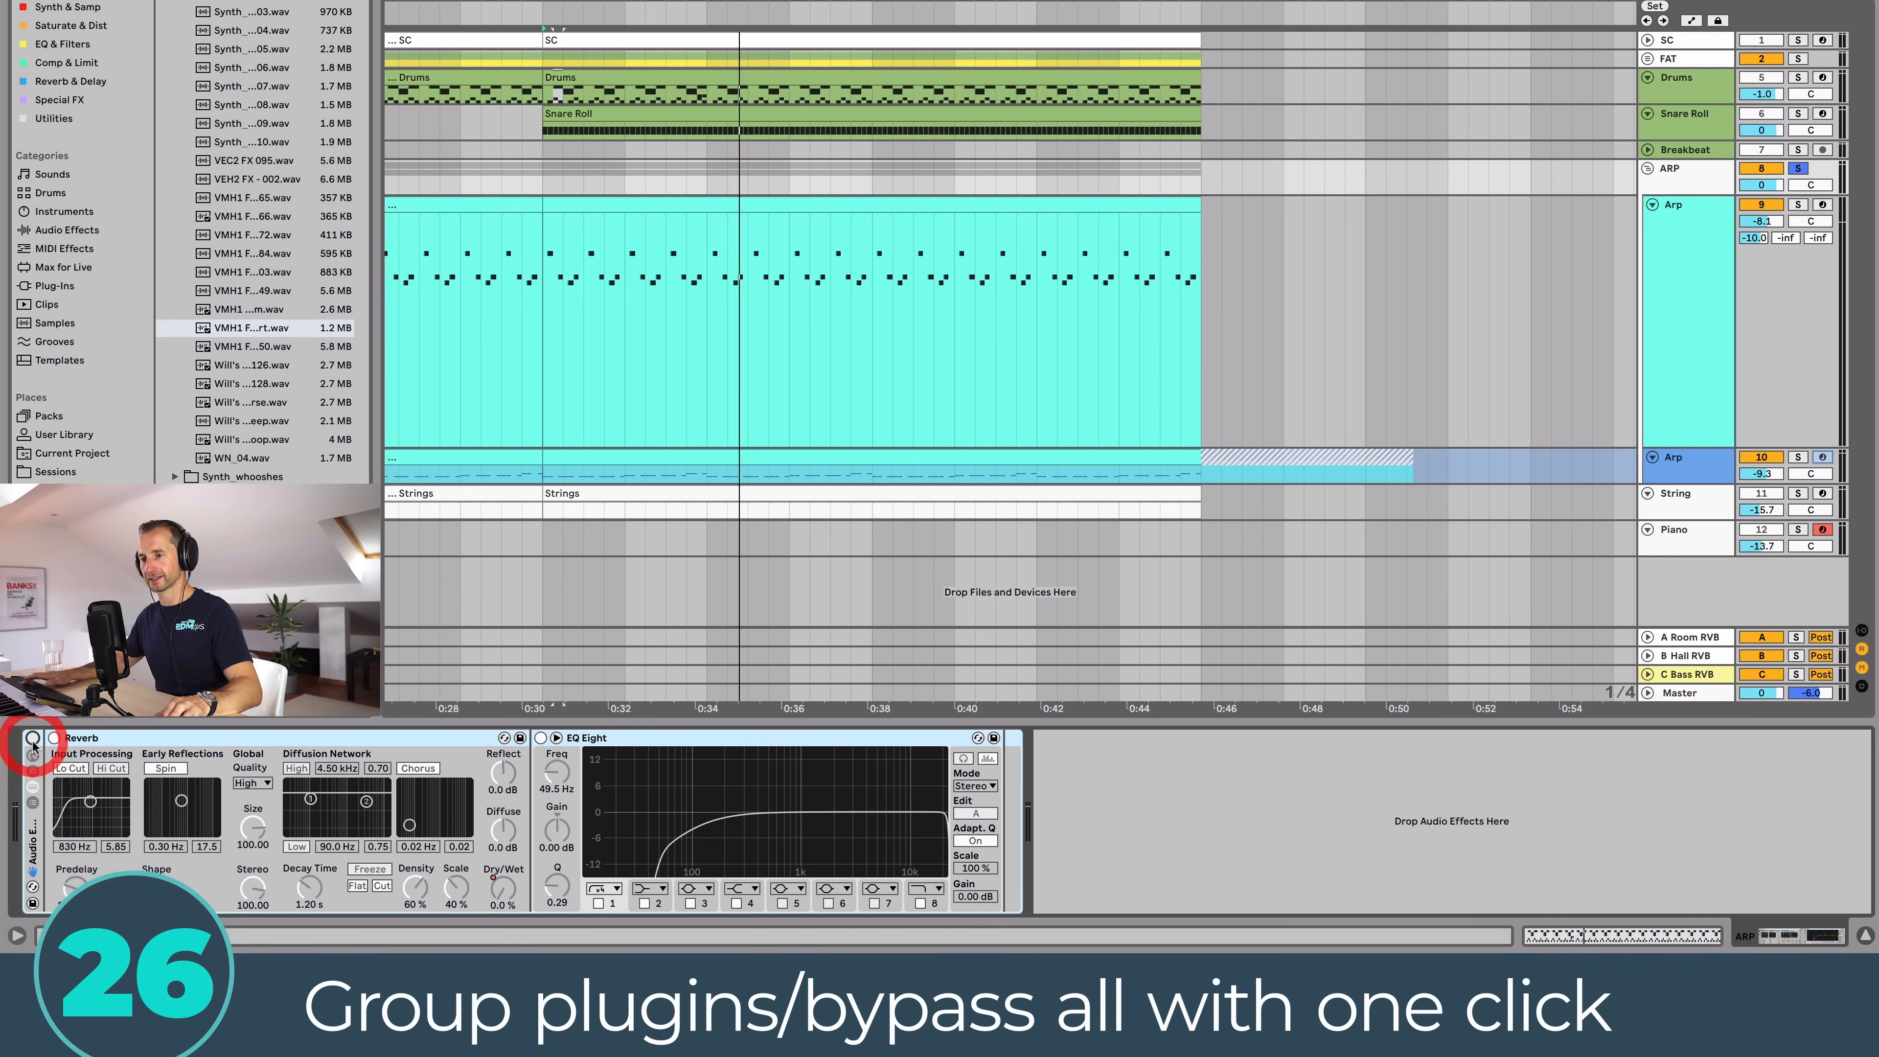
key("space")
left_click(32, 740)
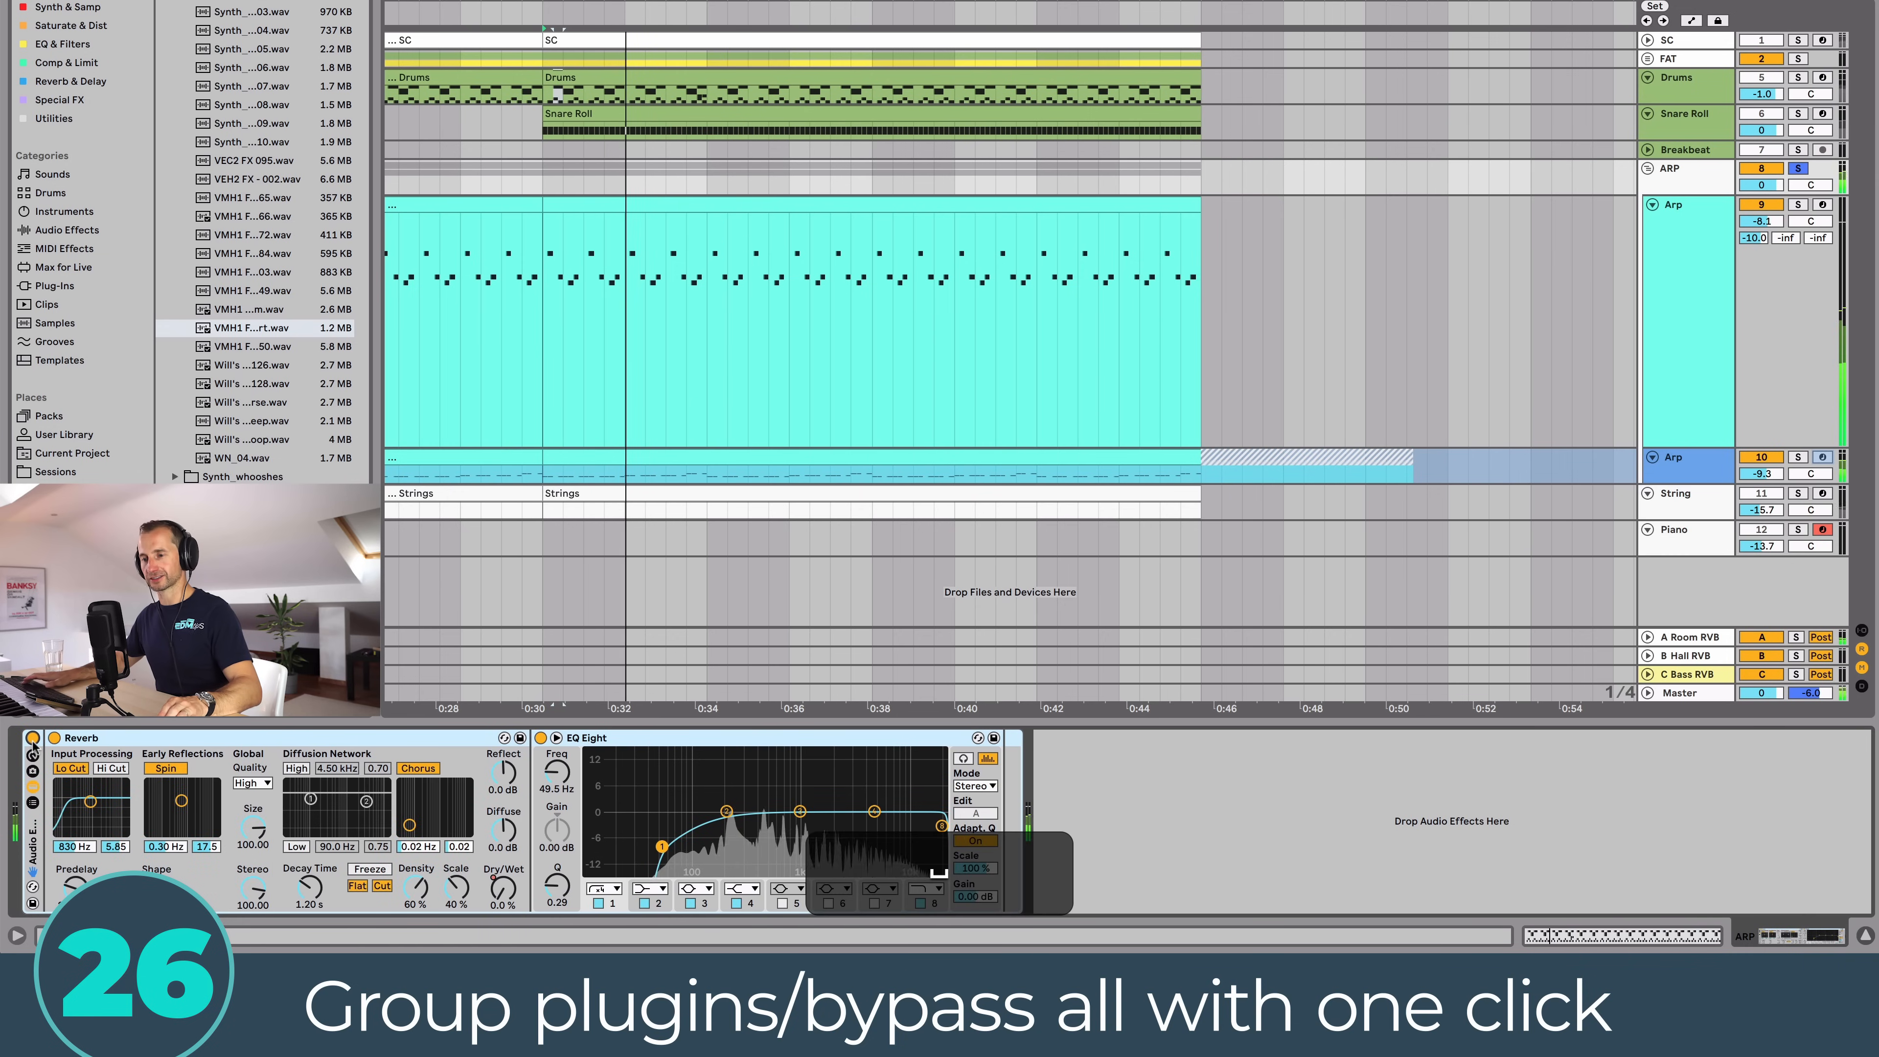
left_click(32, 739)
left_click(32, 739)
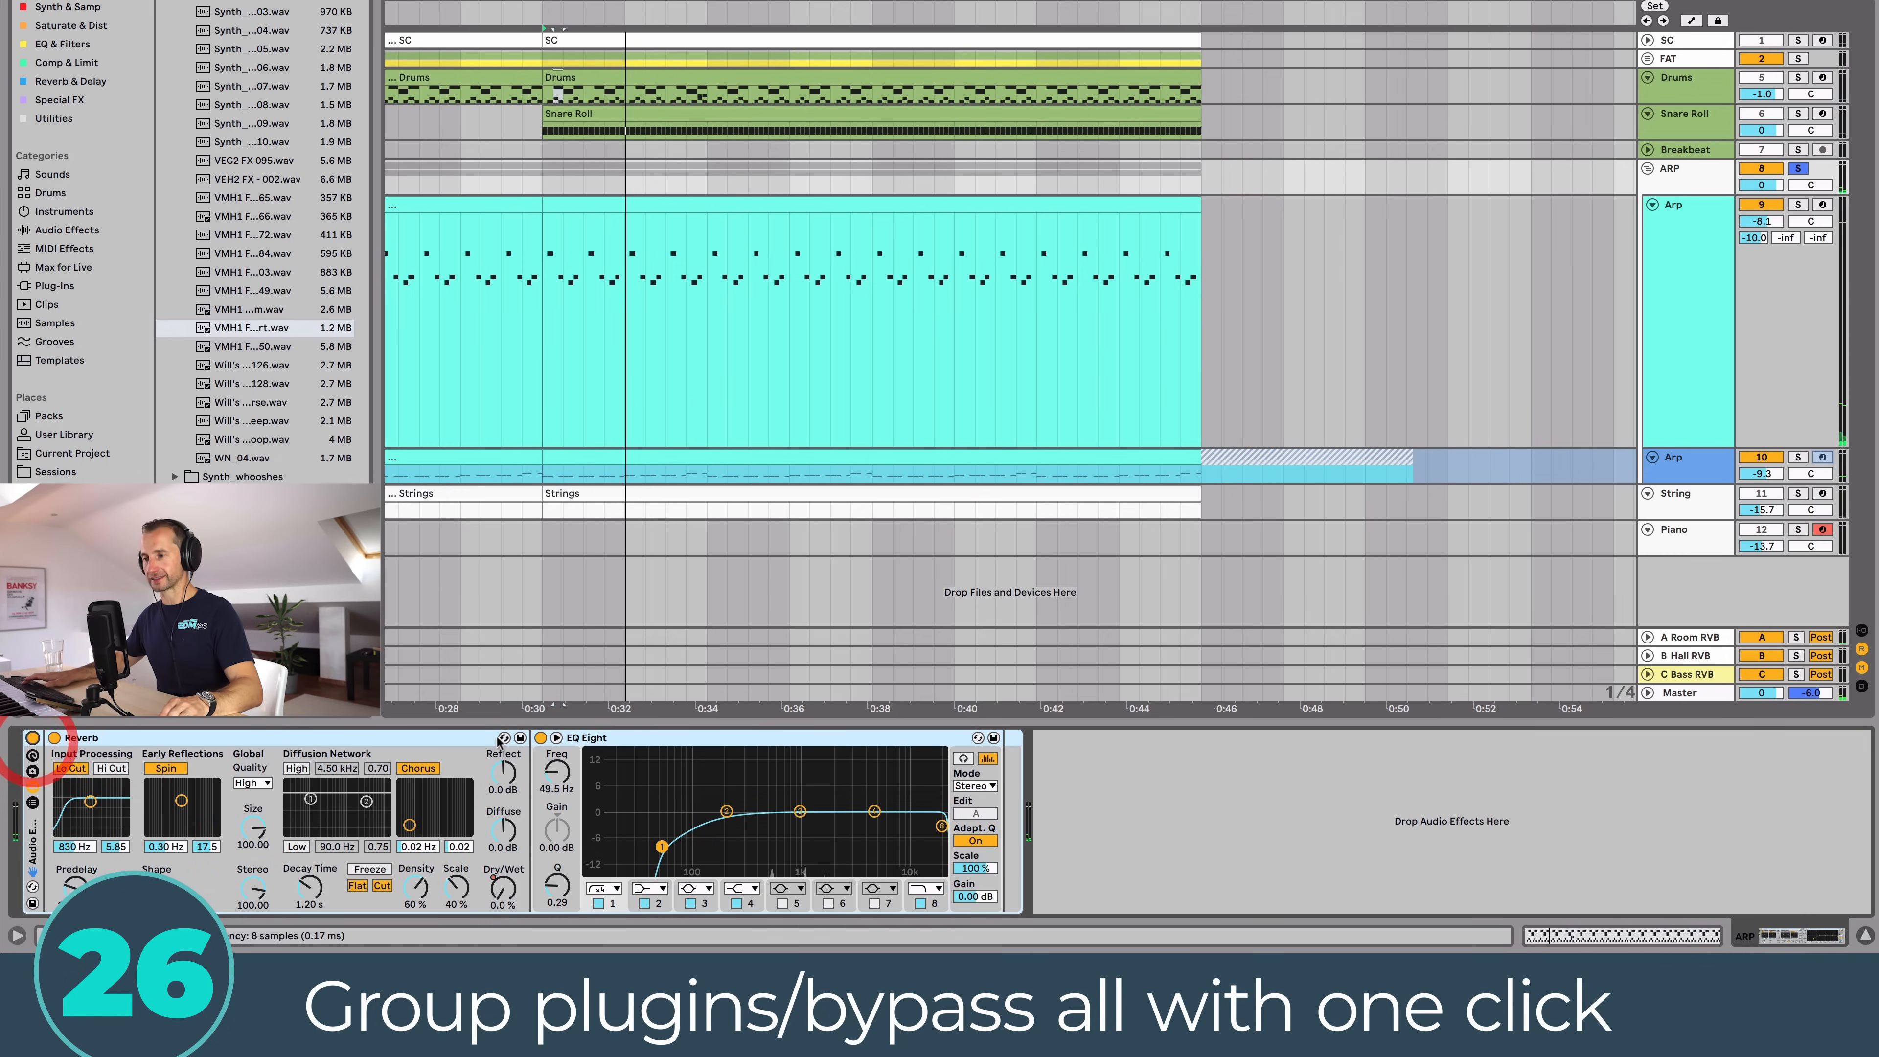
Step: Bypass only EQ Eight inside the rack, toggle the whole rack off and on, and re-enable EQ Eight
left_click(541, 738)
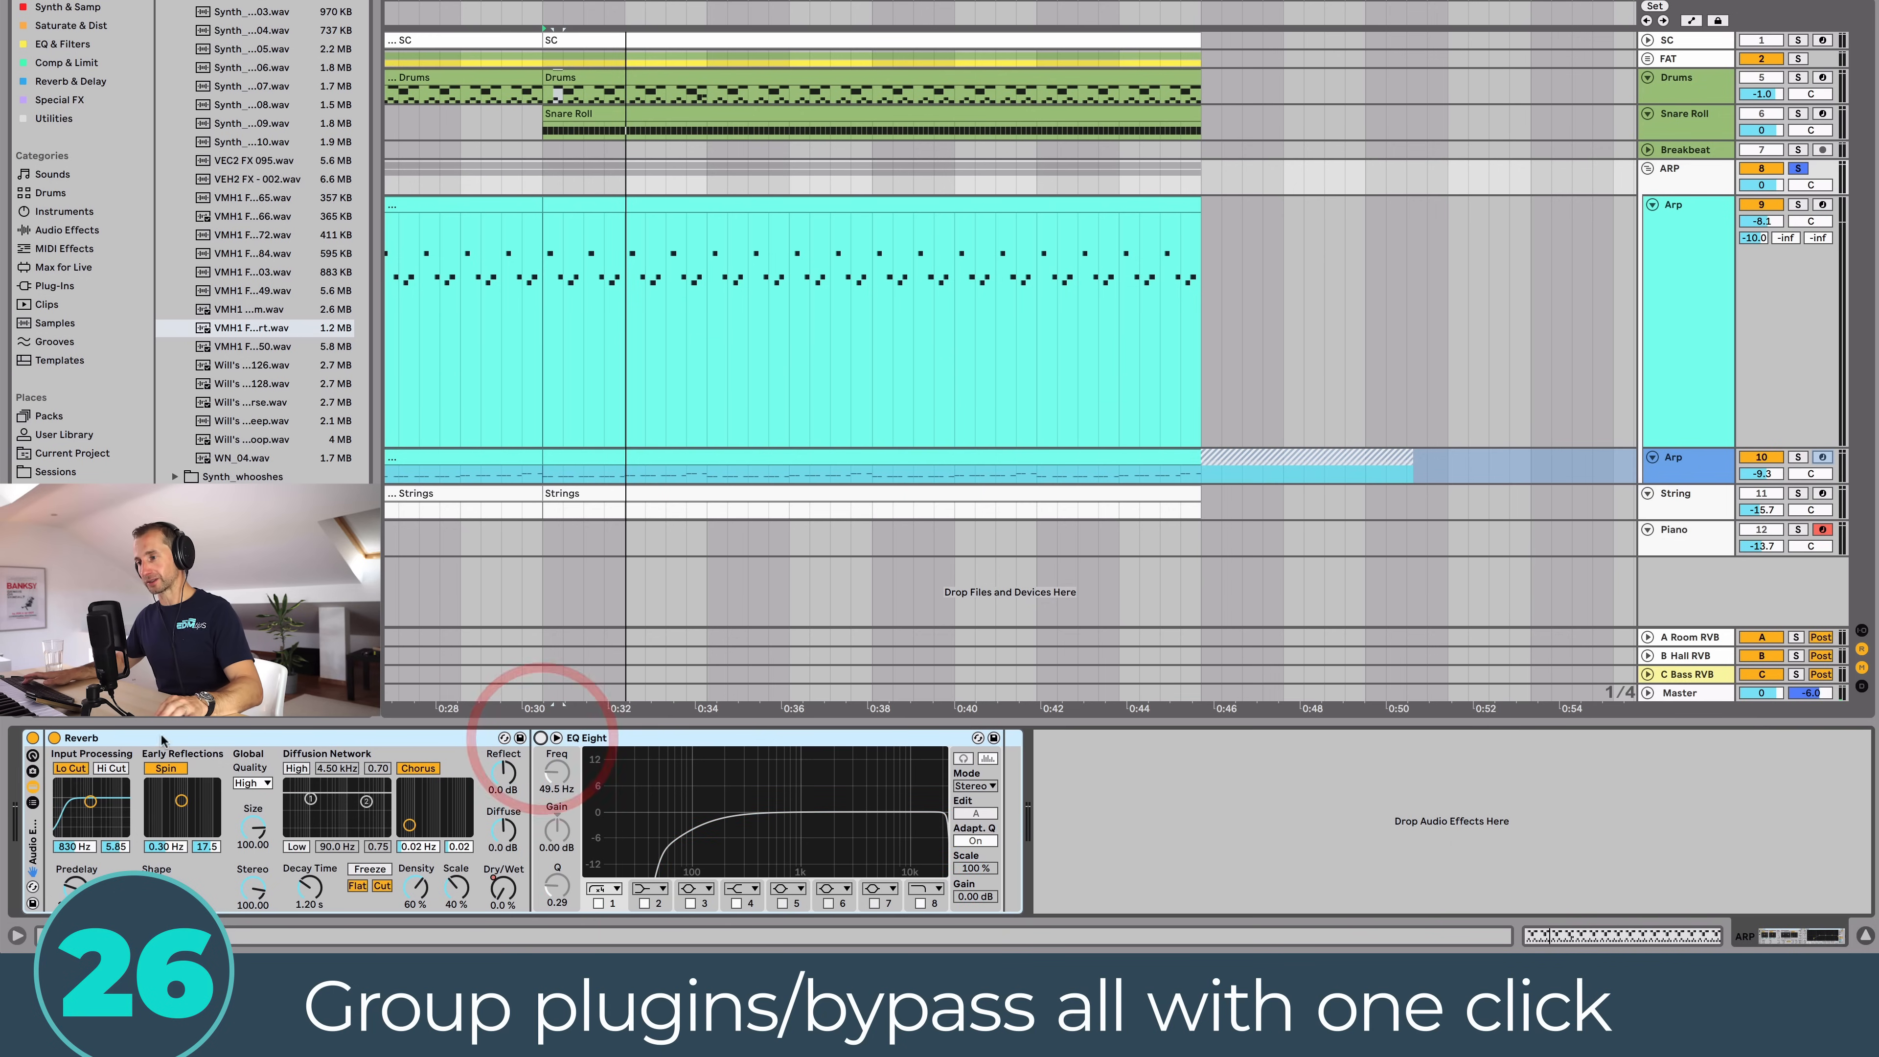
left_click(32, 739)
left_click(32, 739)
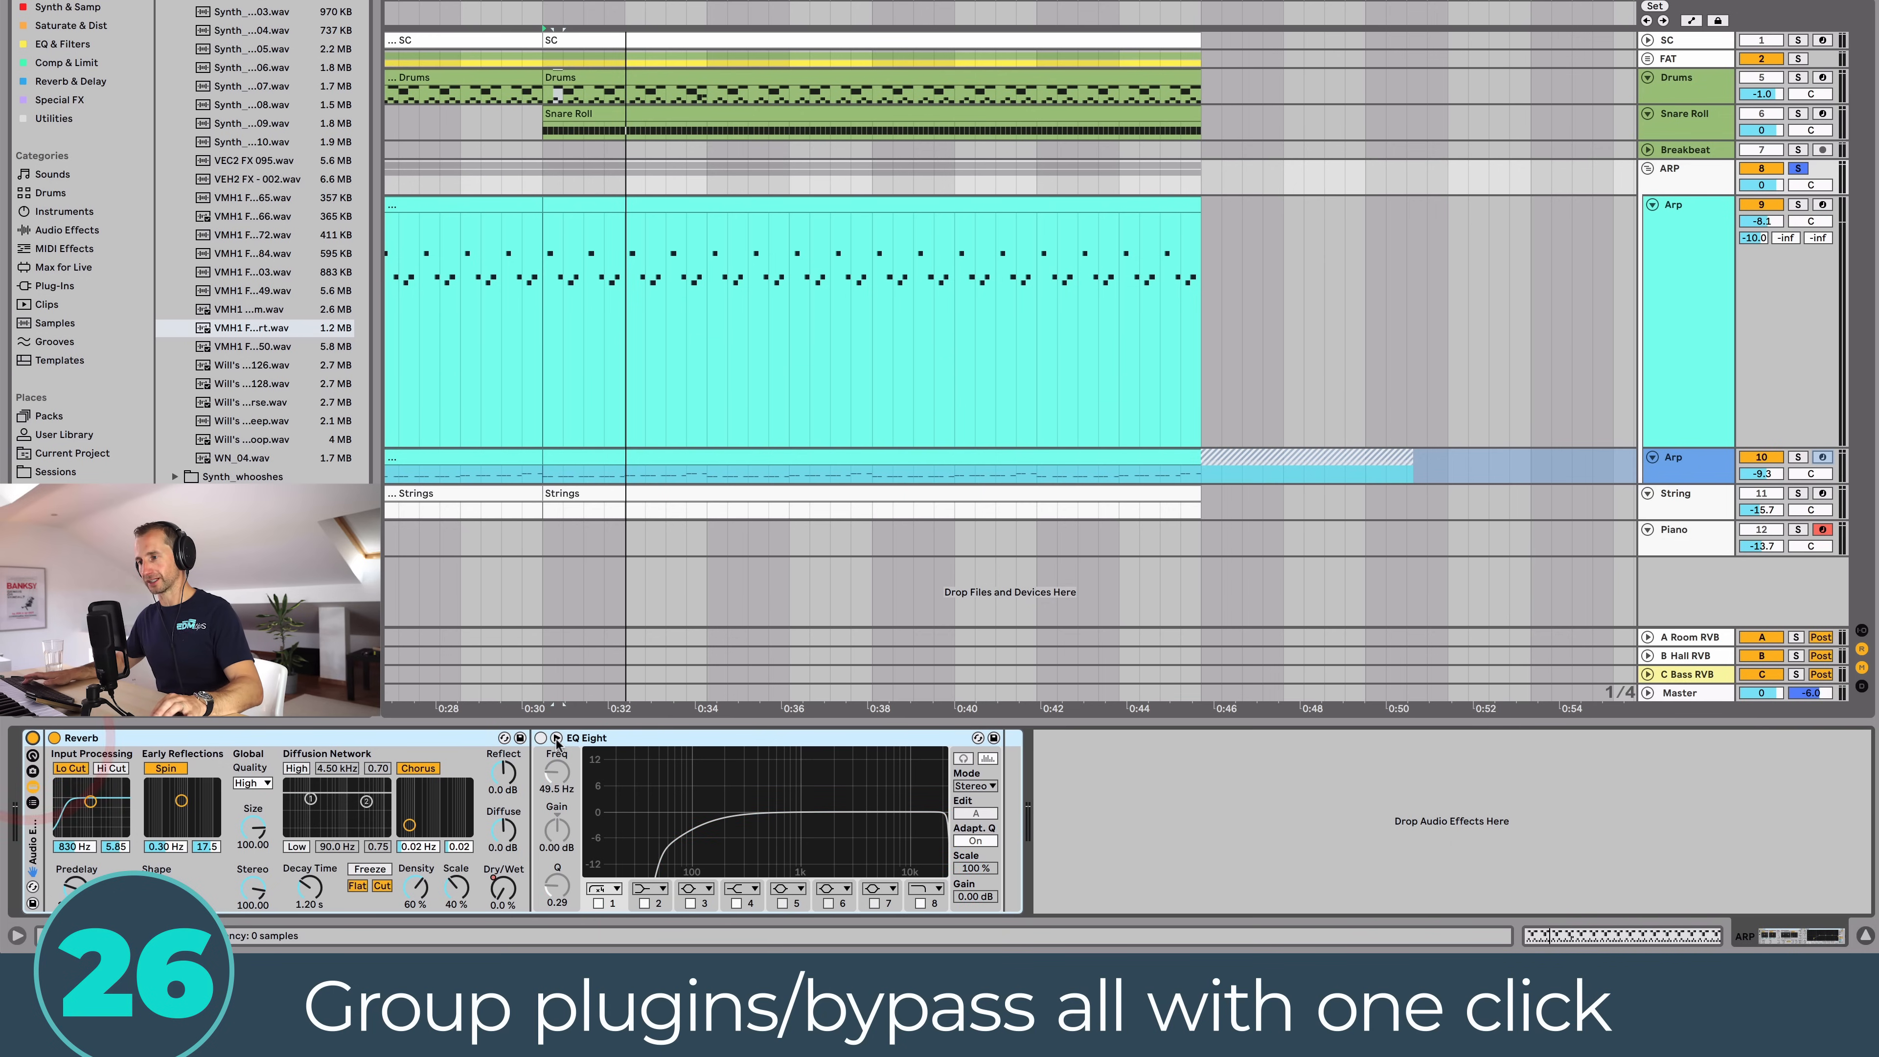
left_click(540, 738)
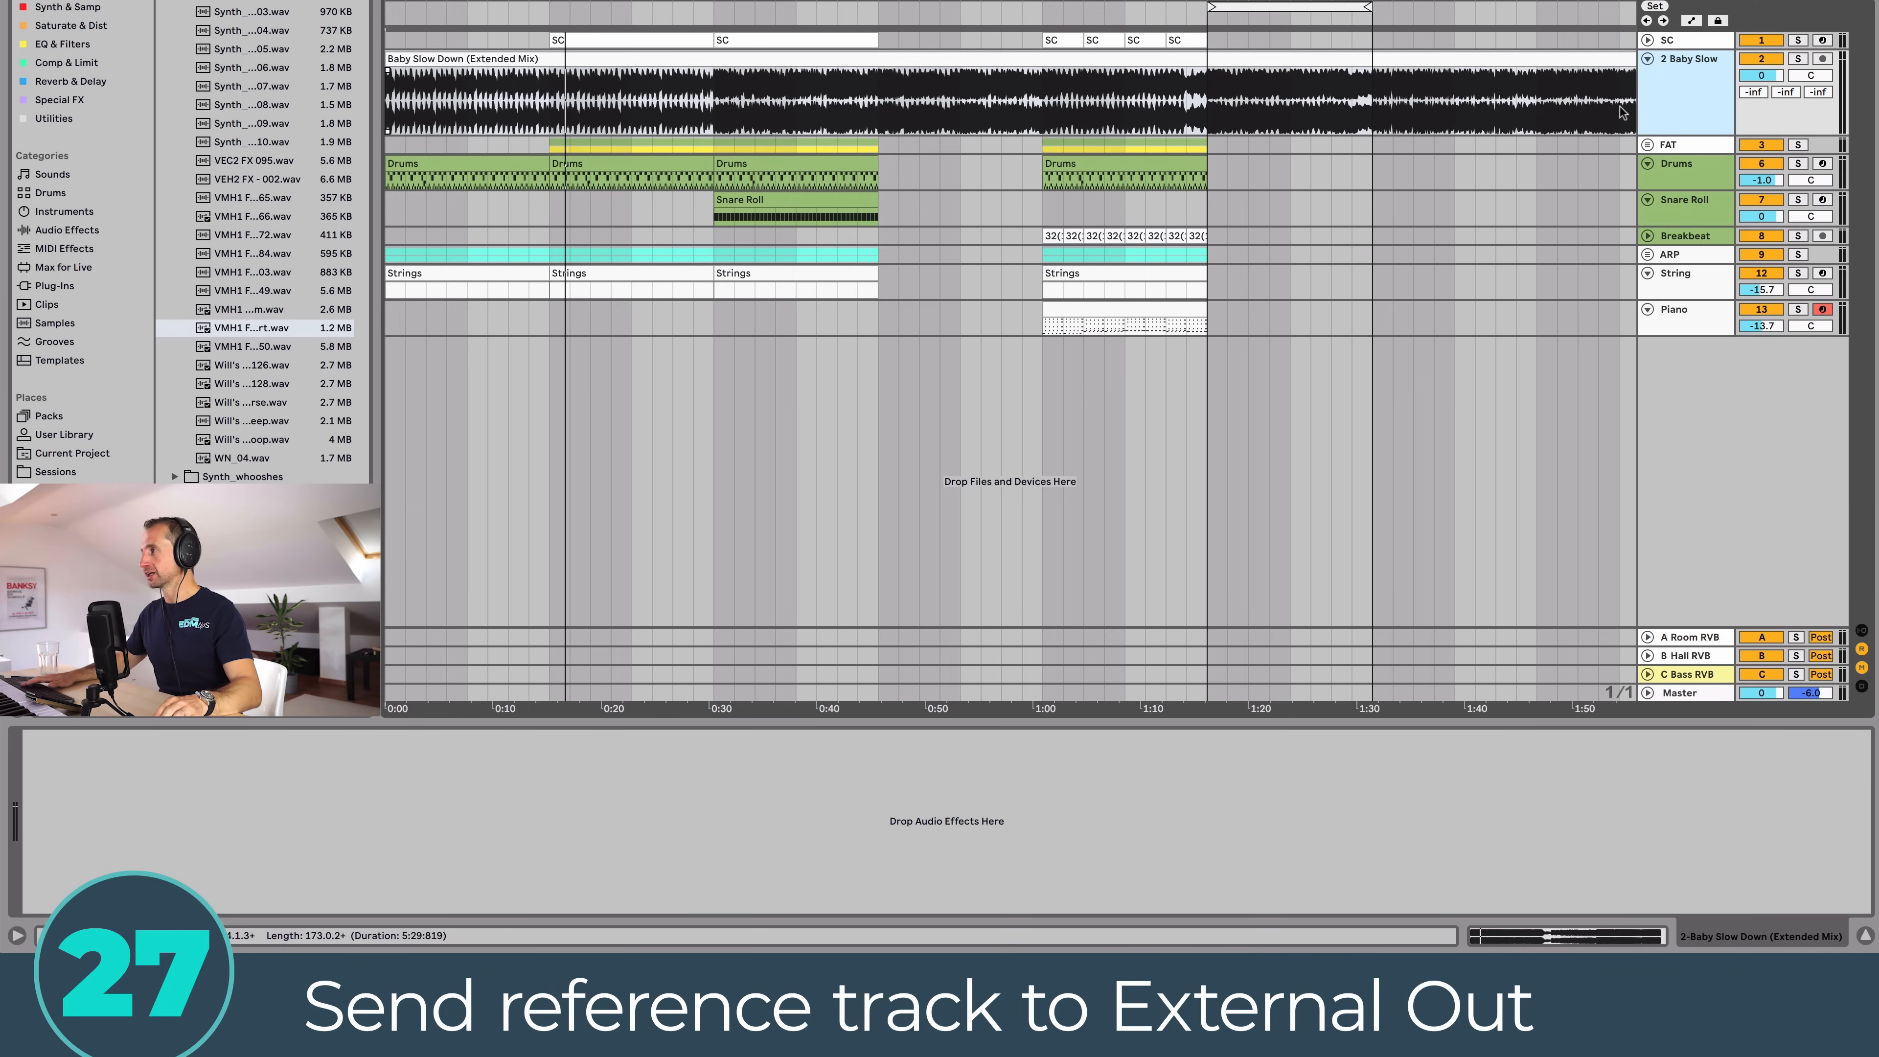
Step: Solo the Baby Slow Down reference track, and play it while checking the Master track's effect chain
left_click(1686, 691)
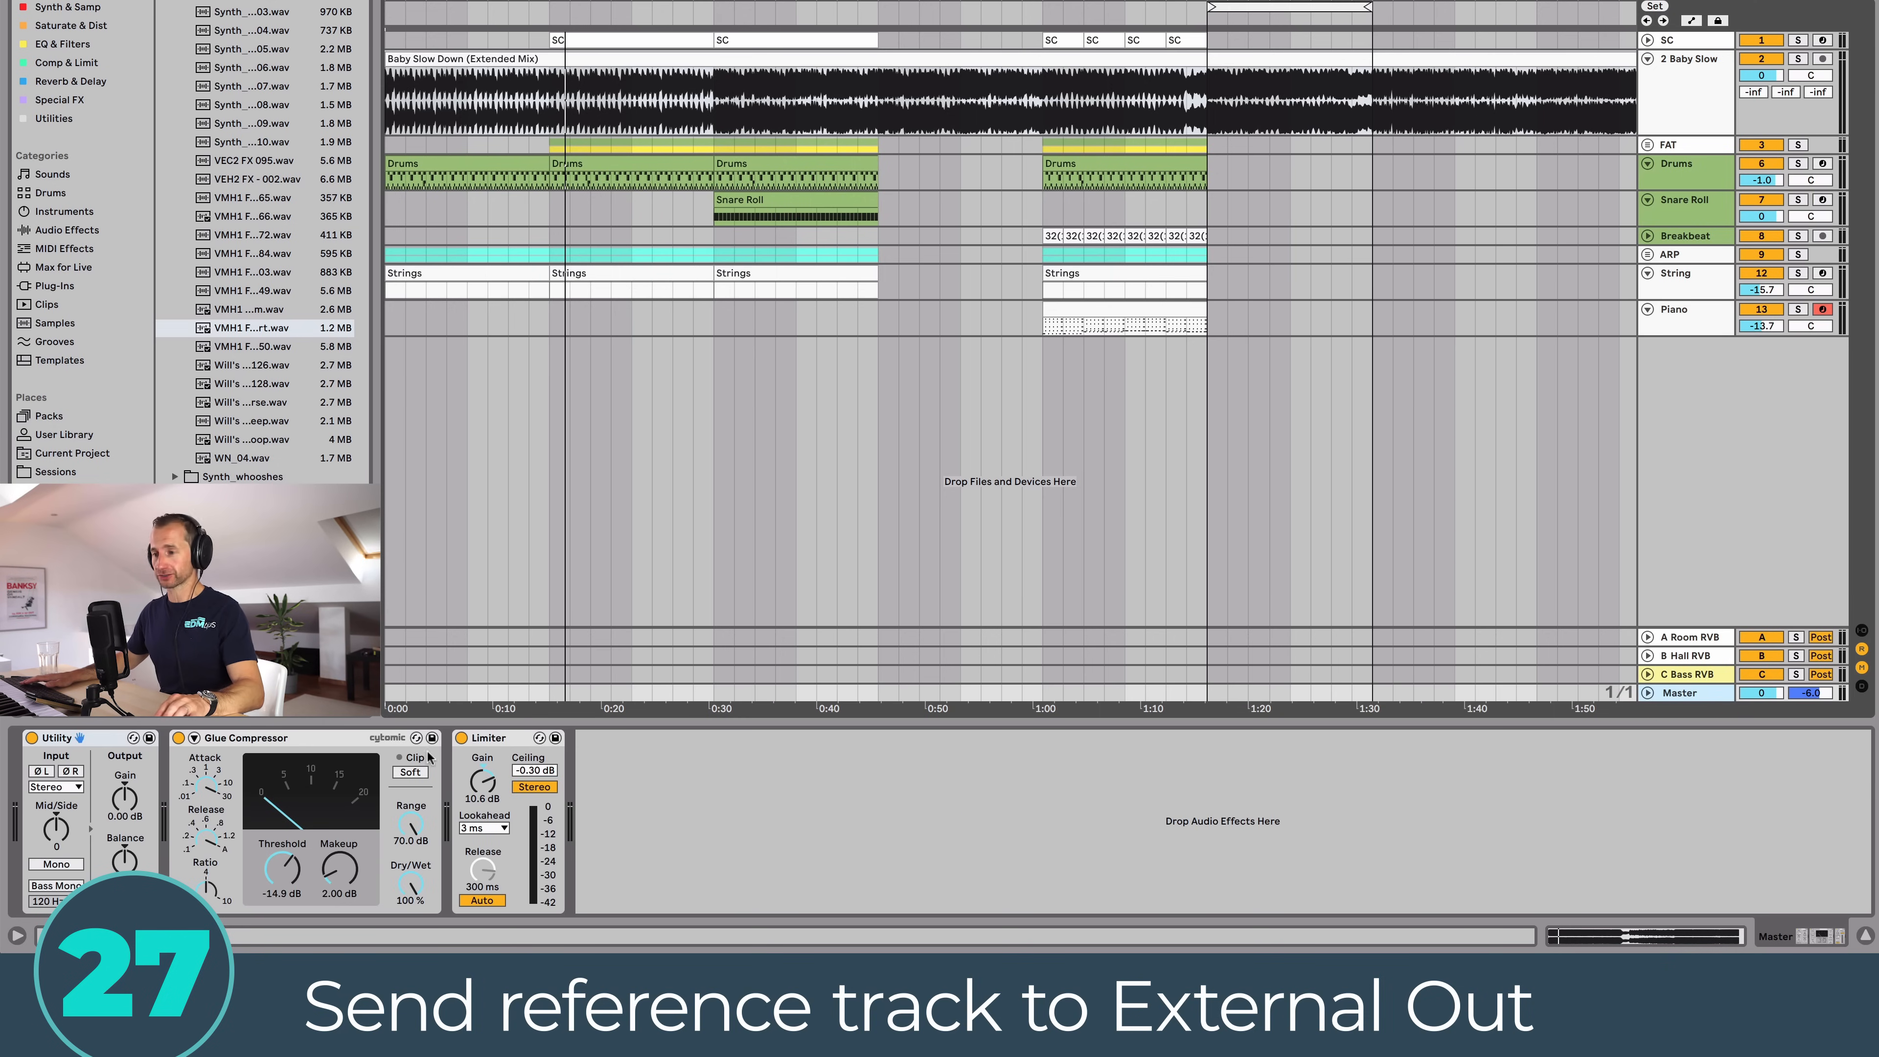
left_click(1643, 102)
left_click(1797, 59)
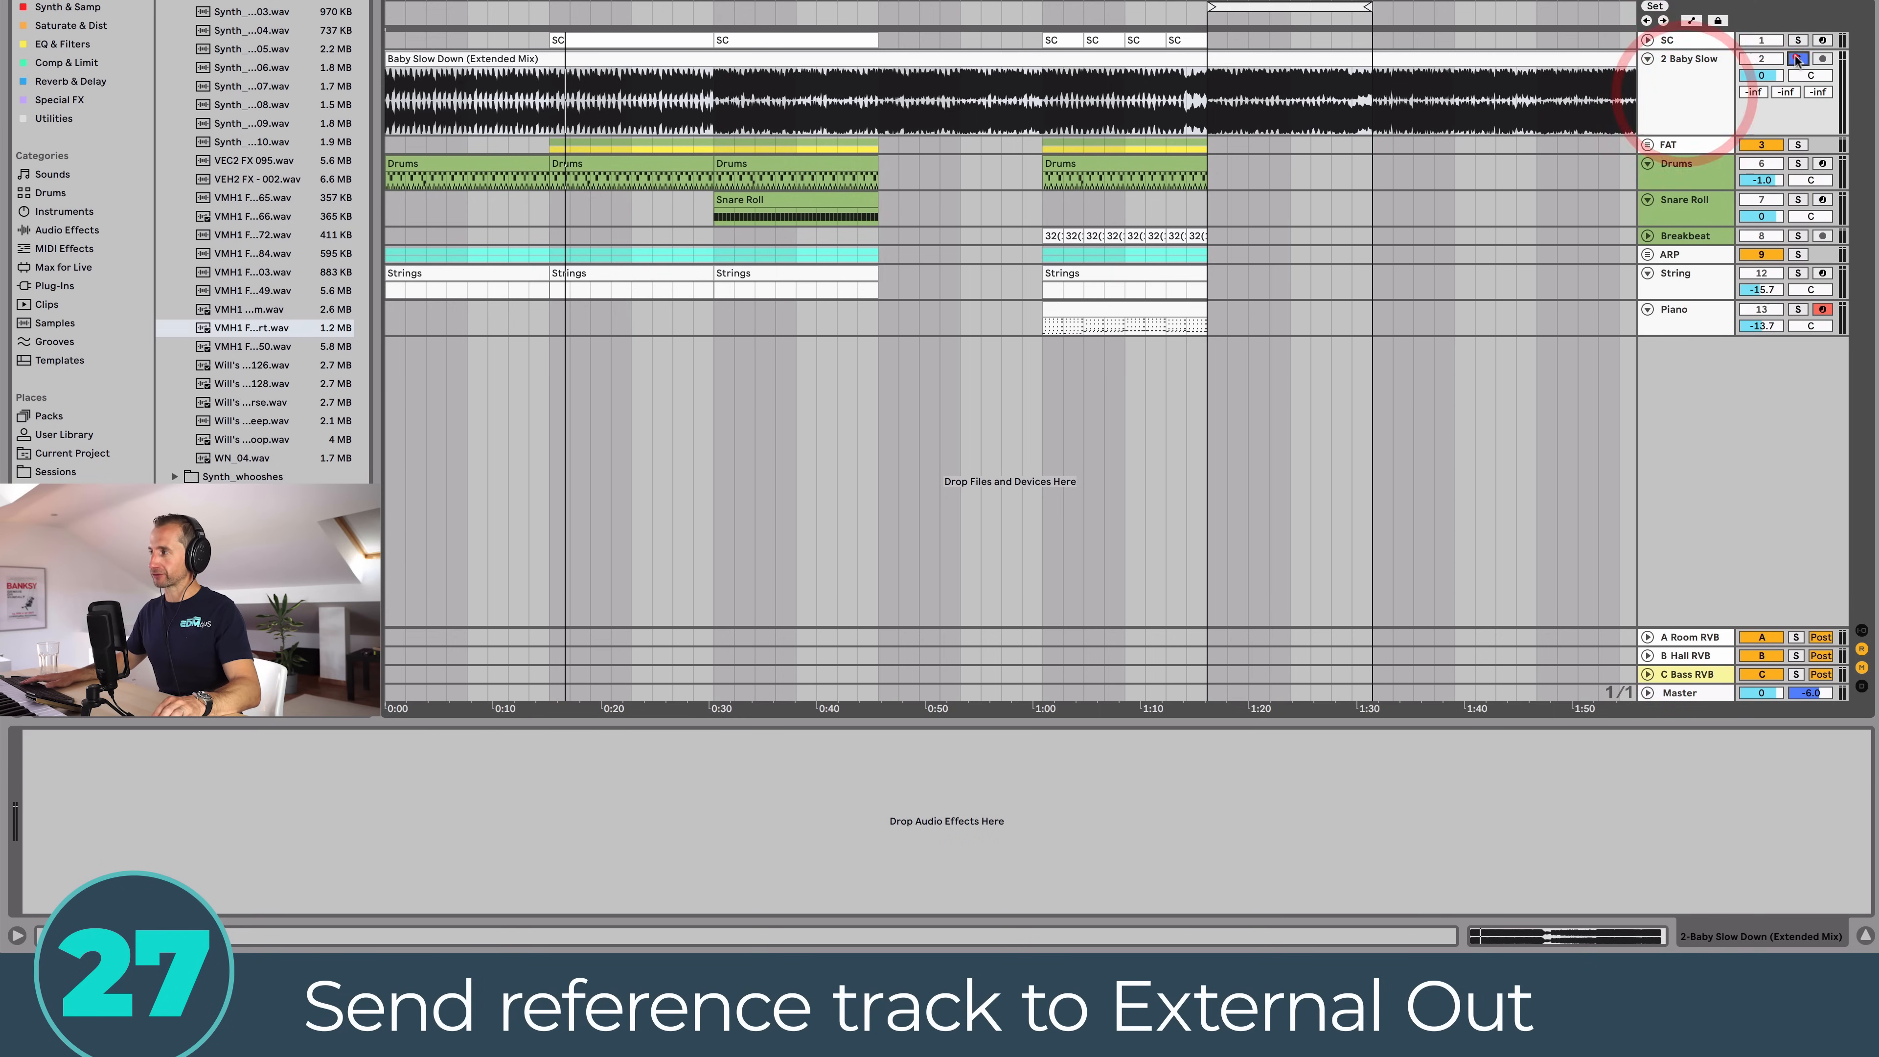
key("space")
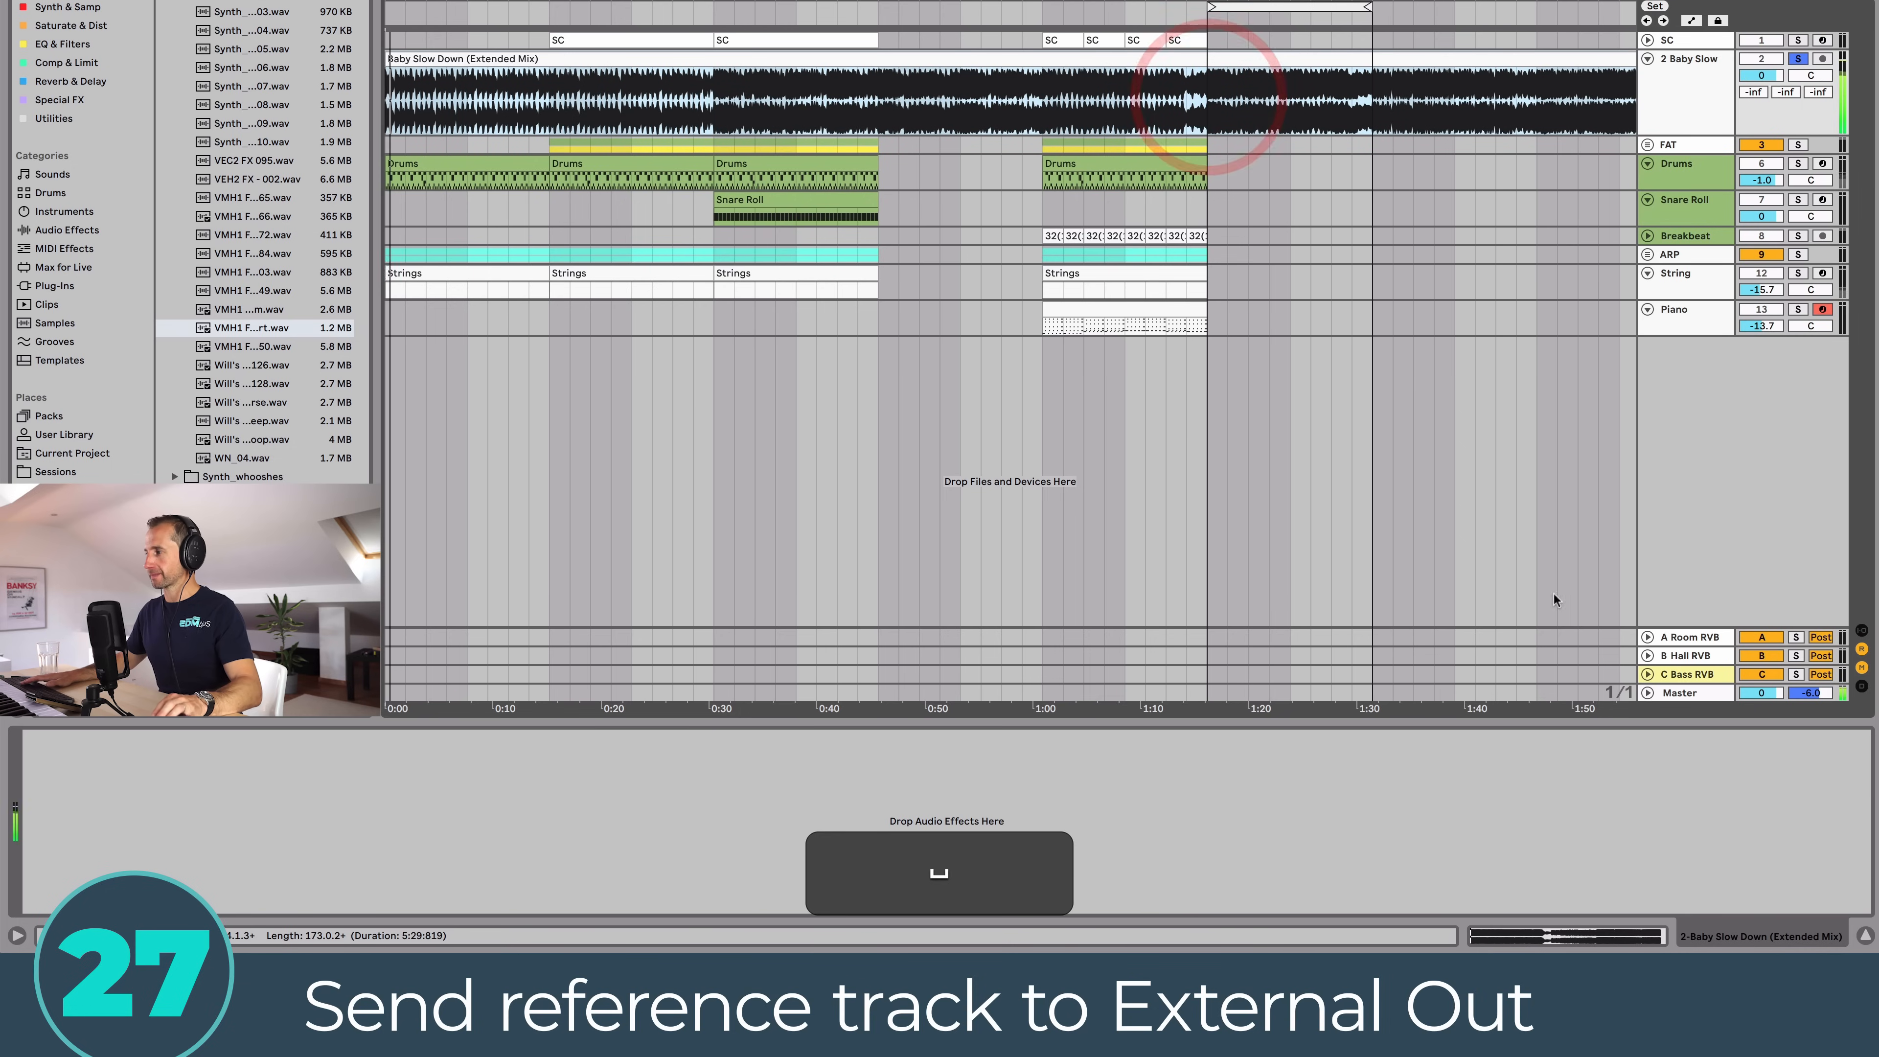
left_click(1682, 692)
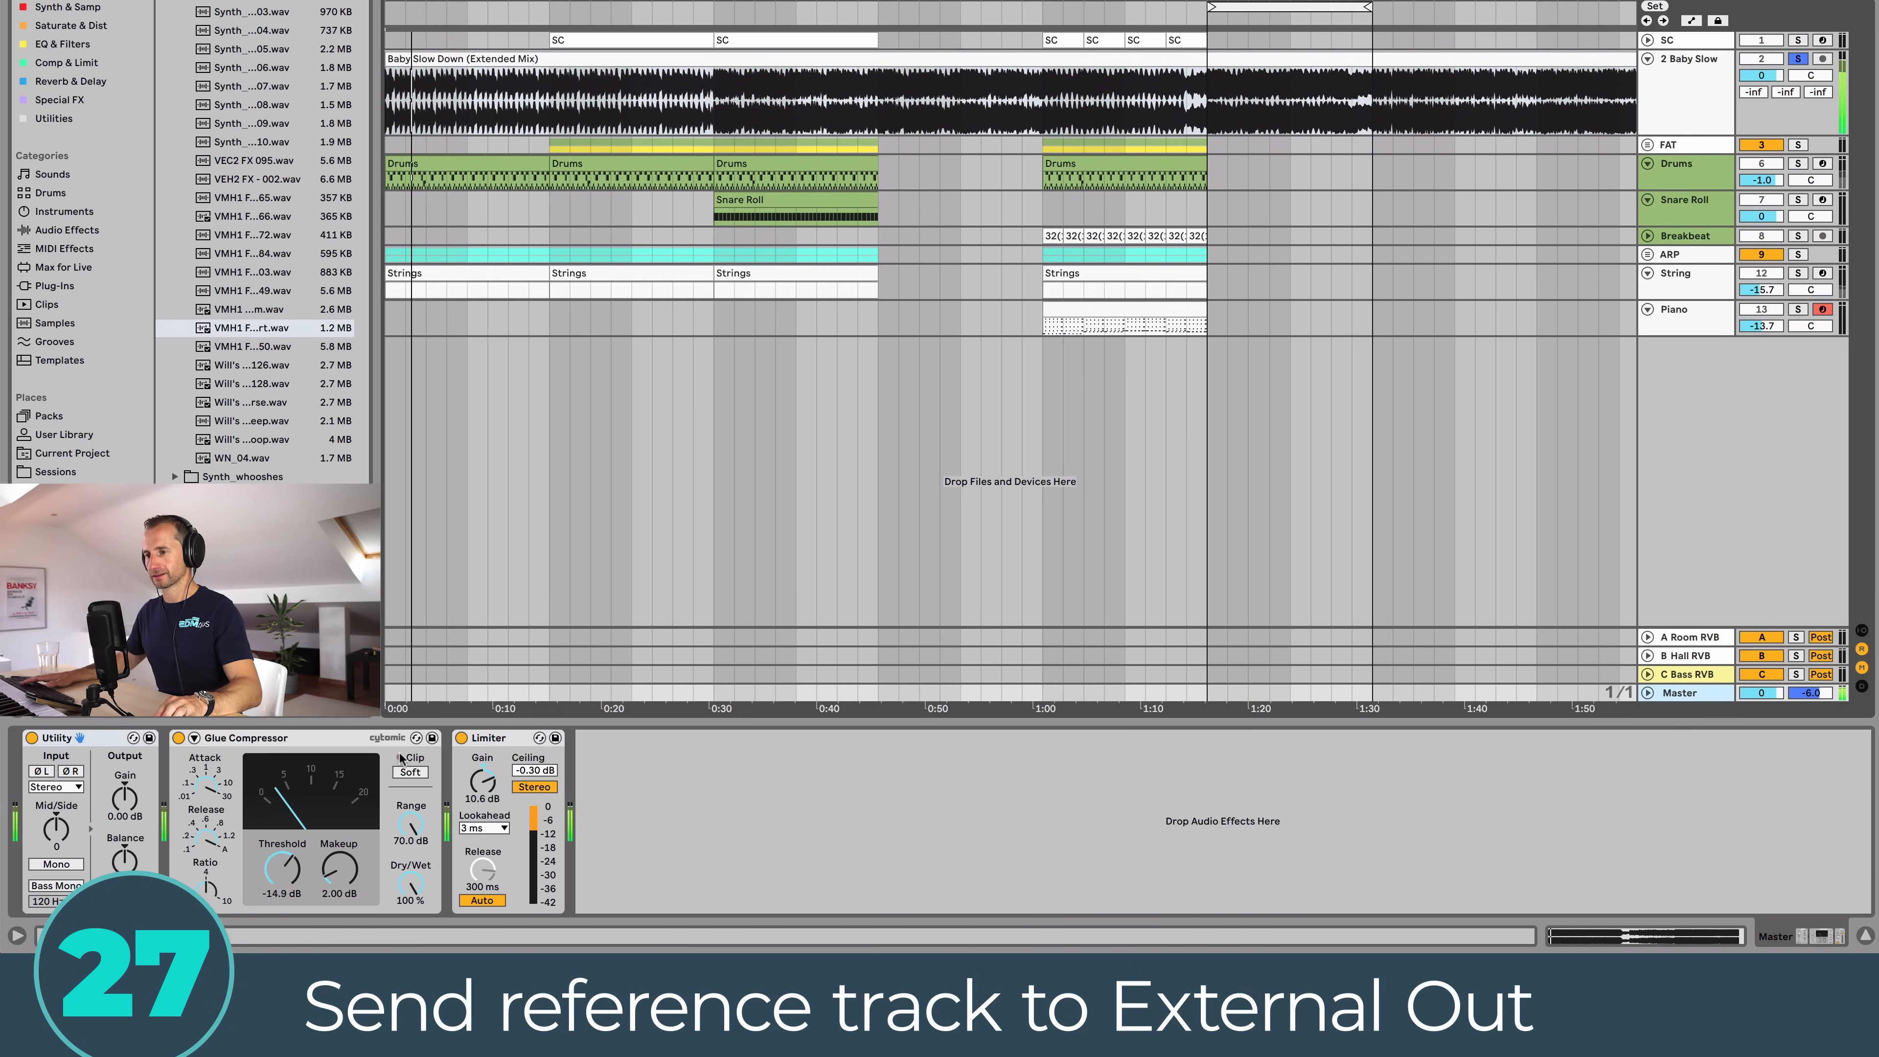
key("space")
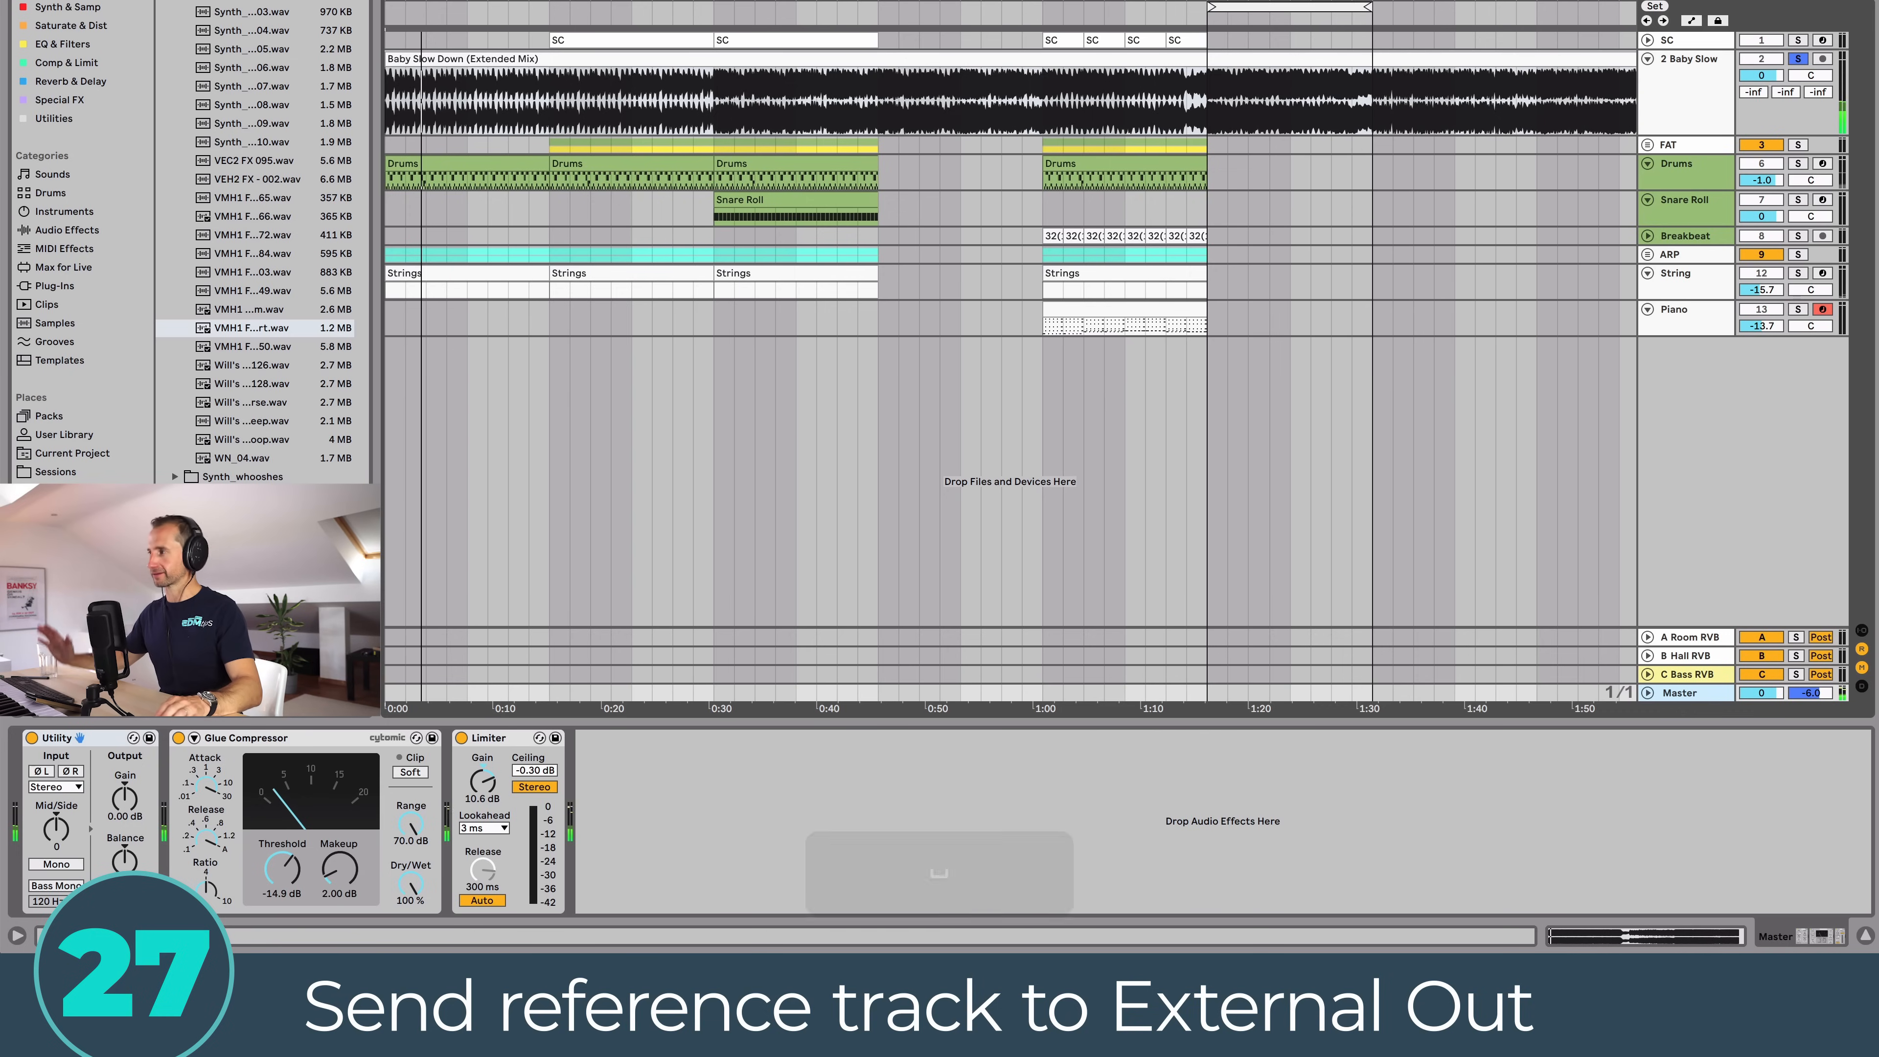
Step: Show the track input and output routing with the Baby Slow Down track selected
left_click(1694, 79)
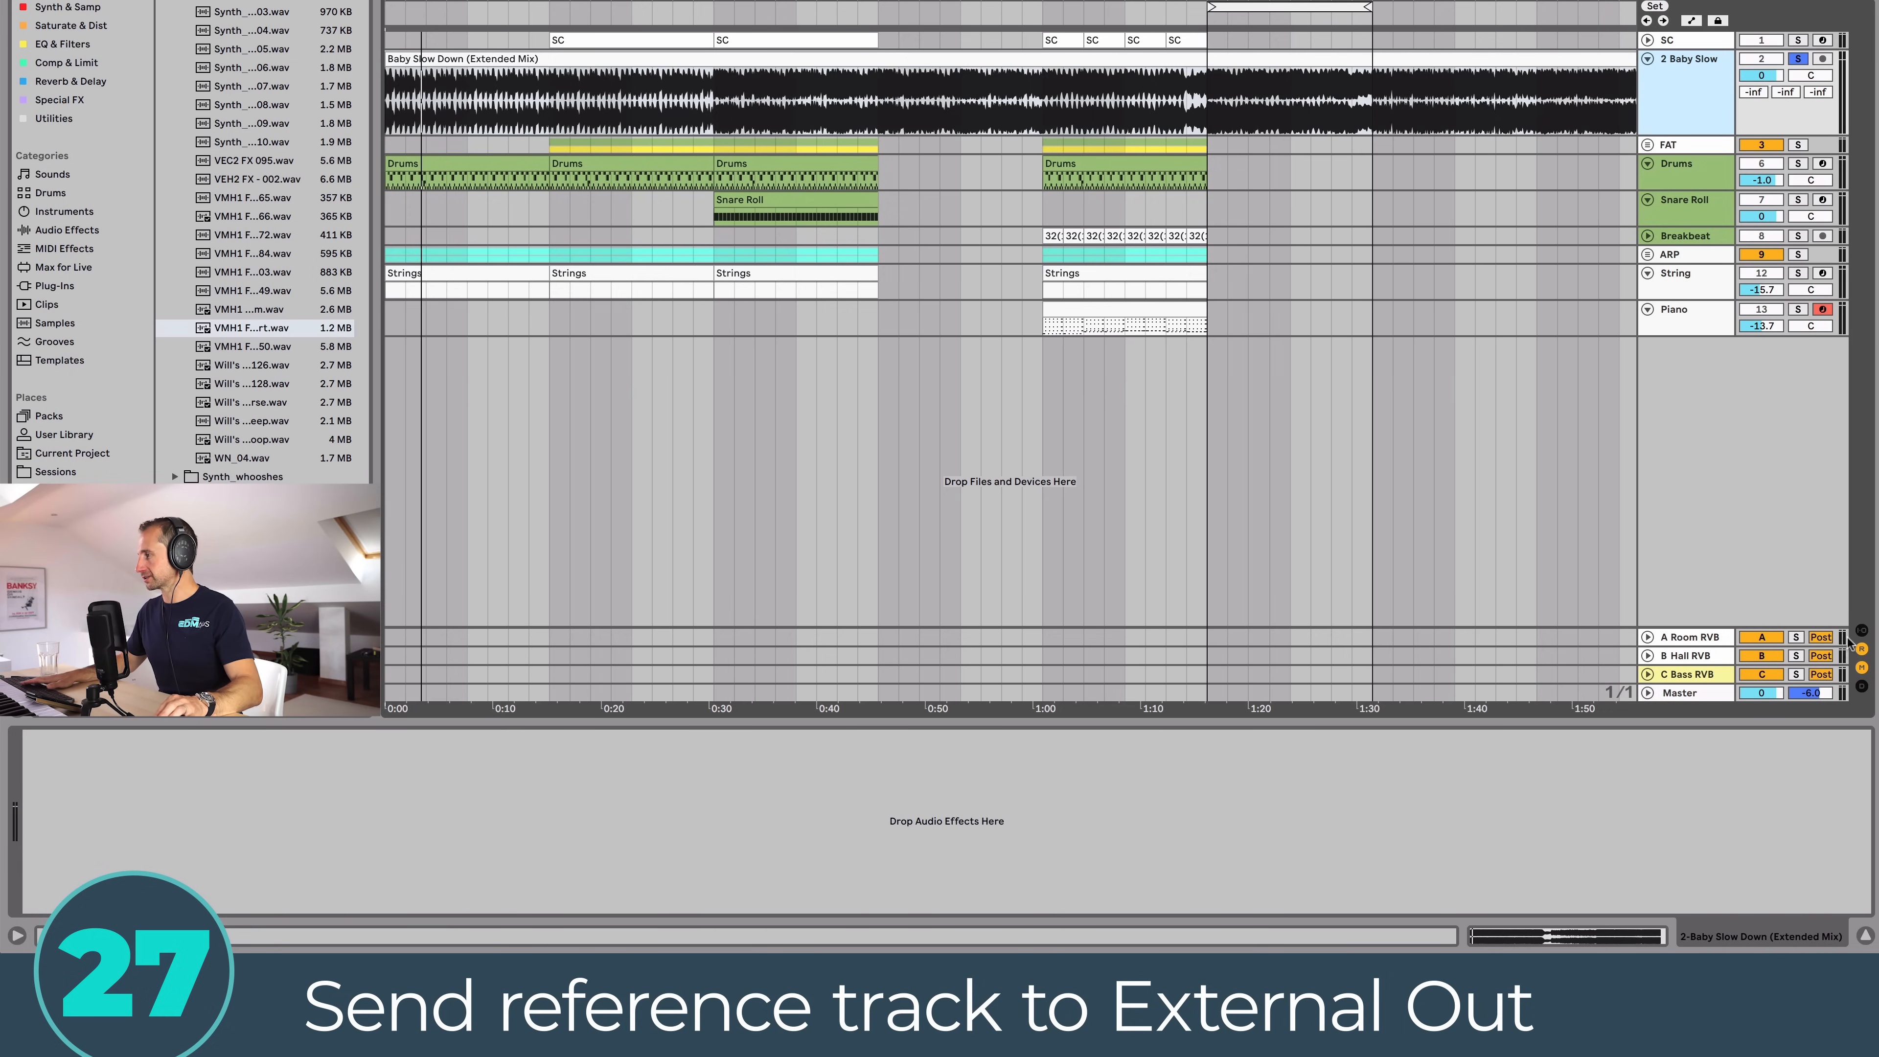
left_click(1861, 631)
left_click(1861, 631)
left_click(1862, 631)
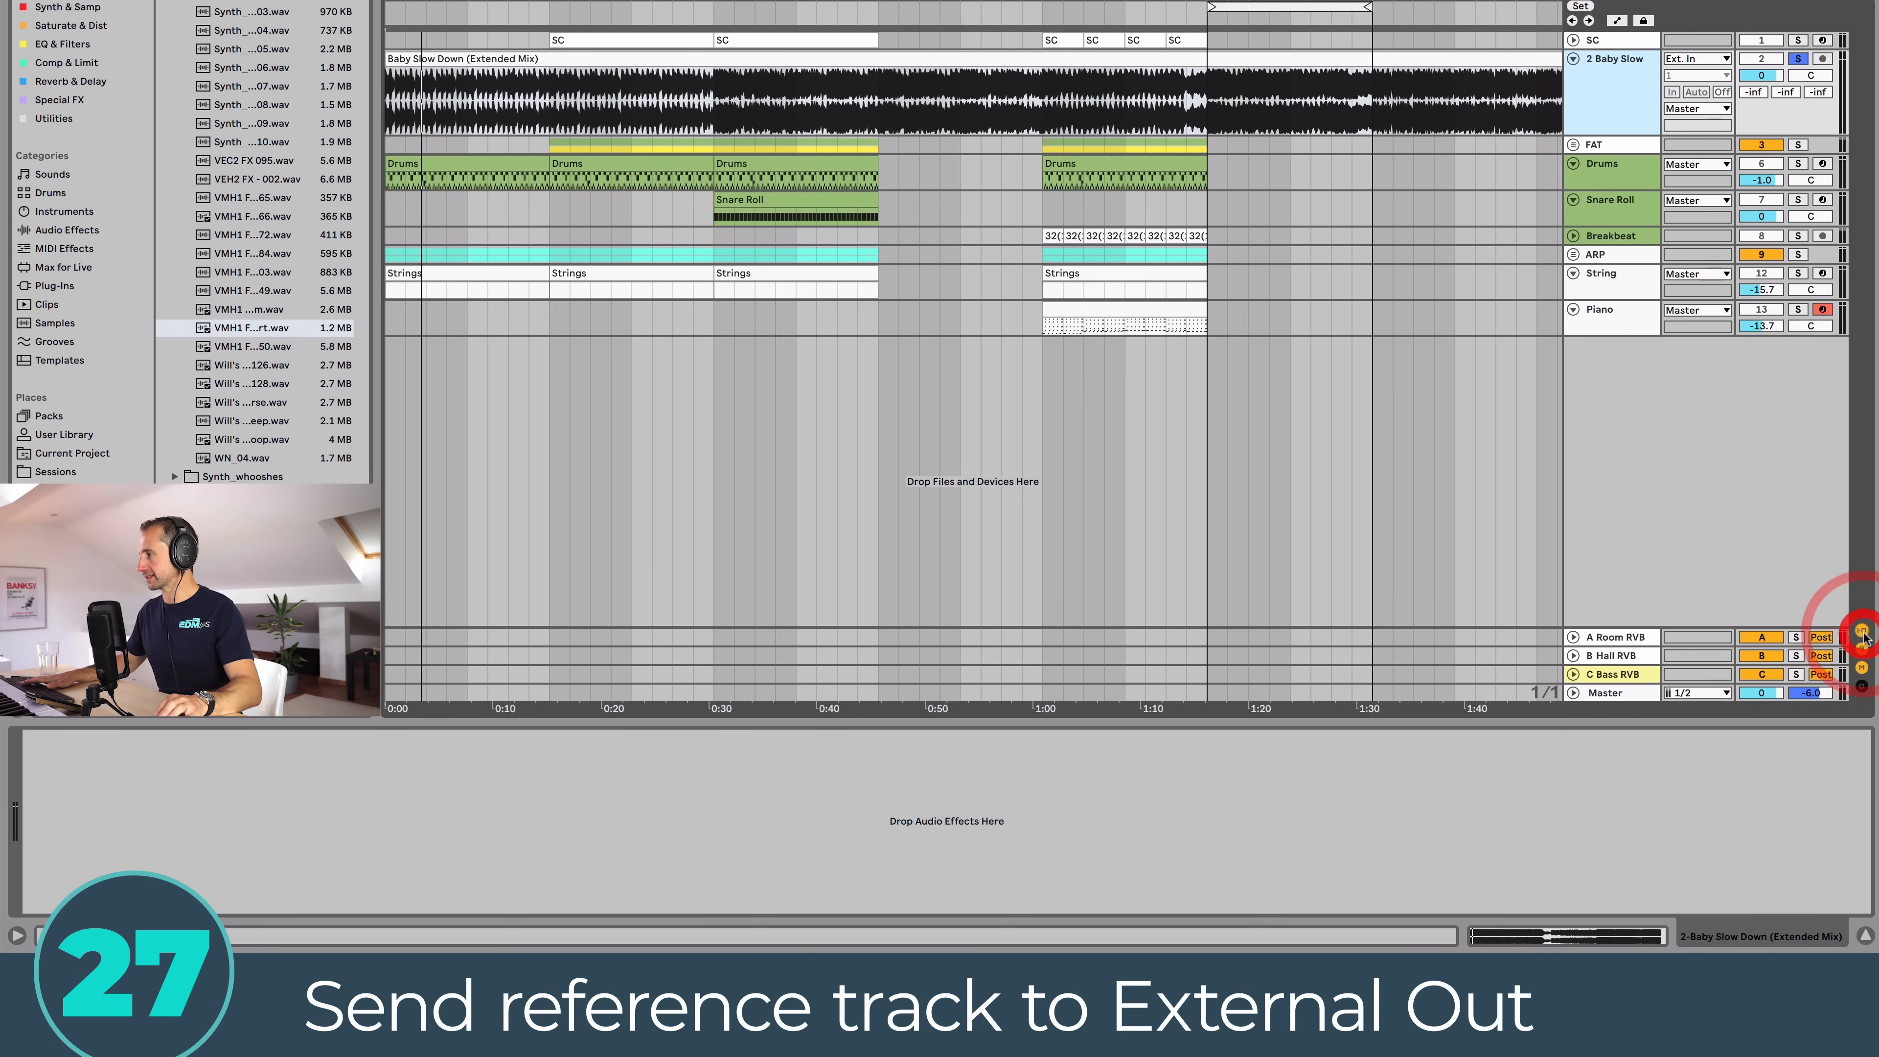
left_click(1861, 631)
left_click(1861, 630)
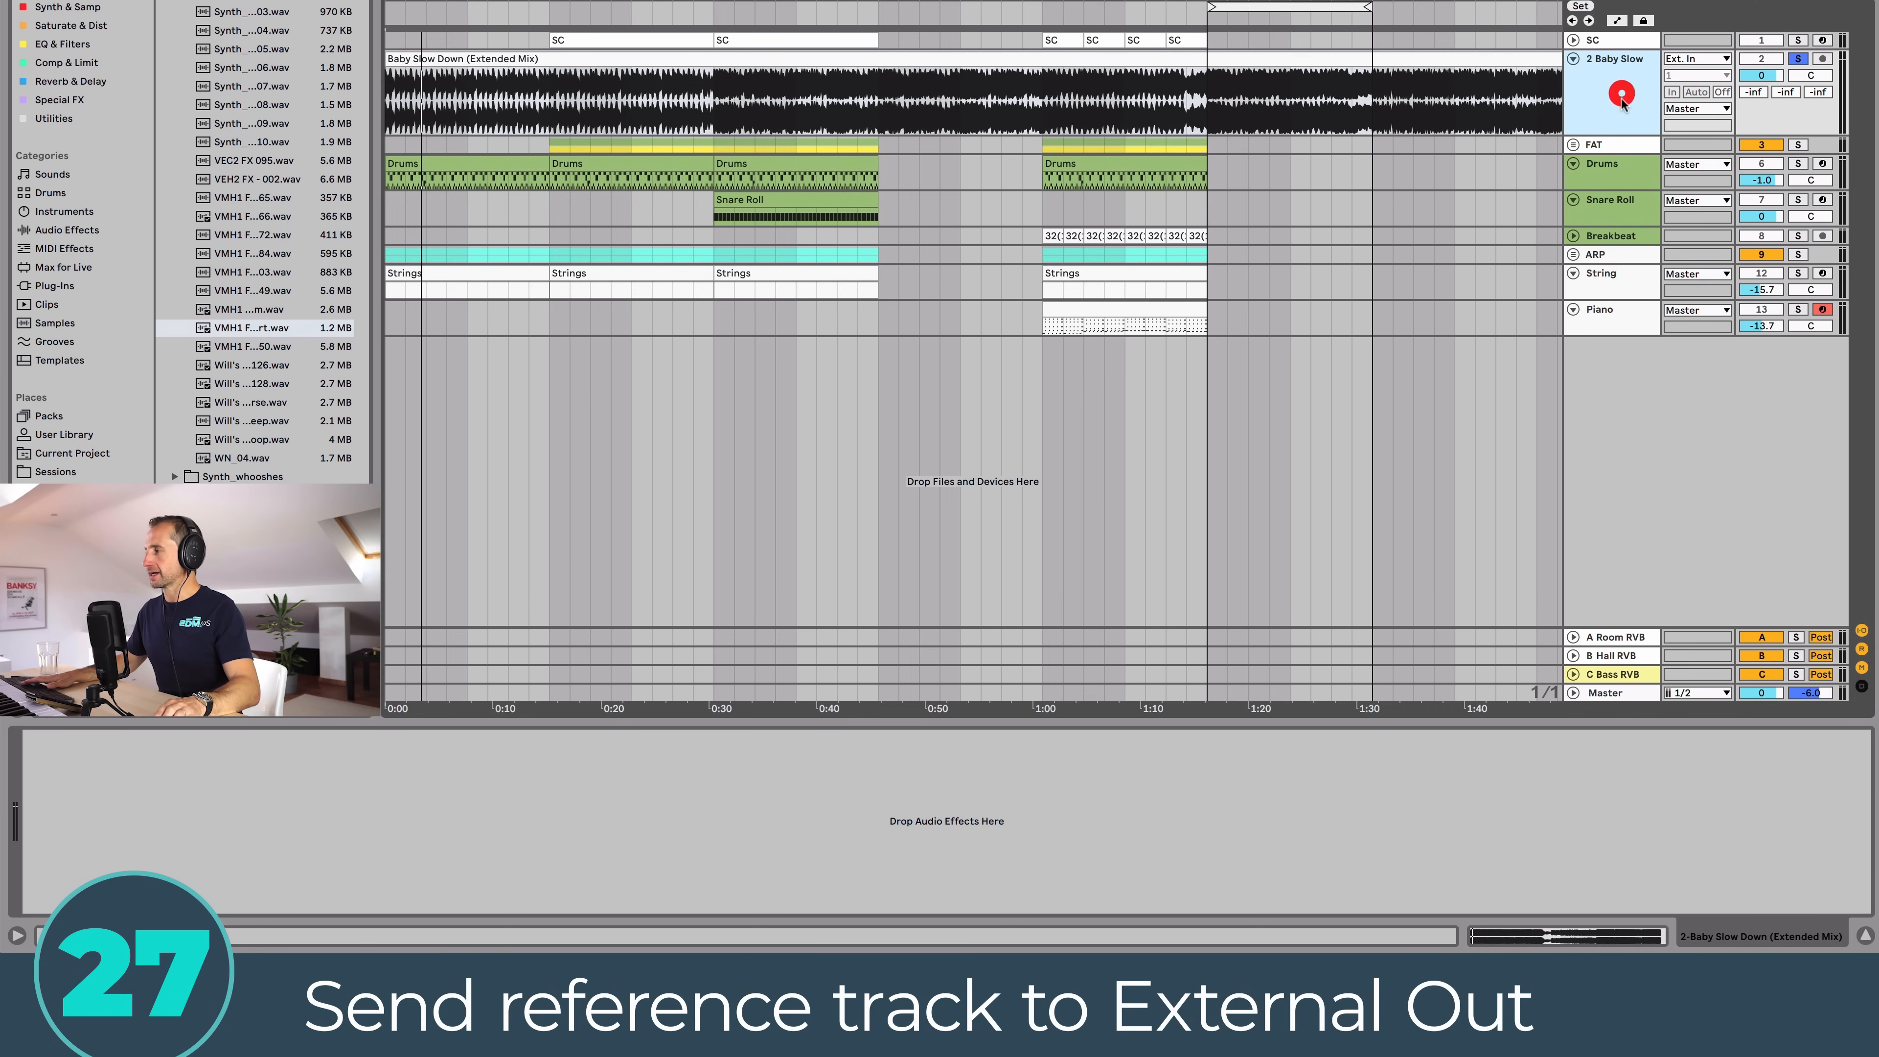
Step: Route the Baby Slow Down track's output to Ext. Out, and play the reference track
left_click(1694, 108)
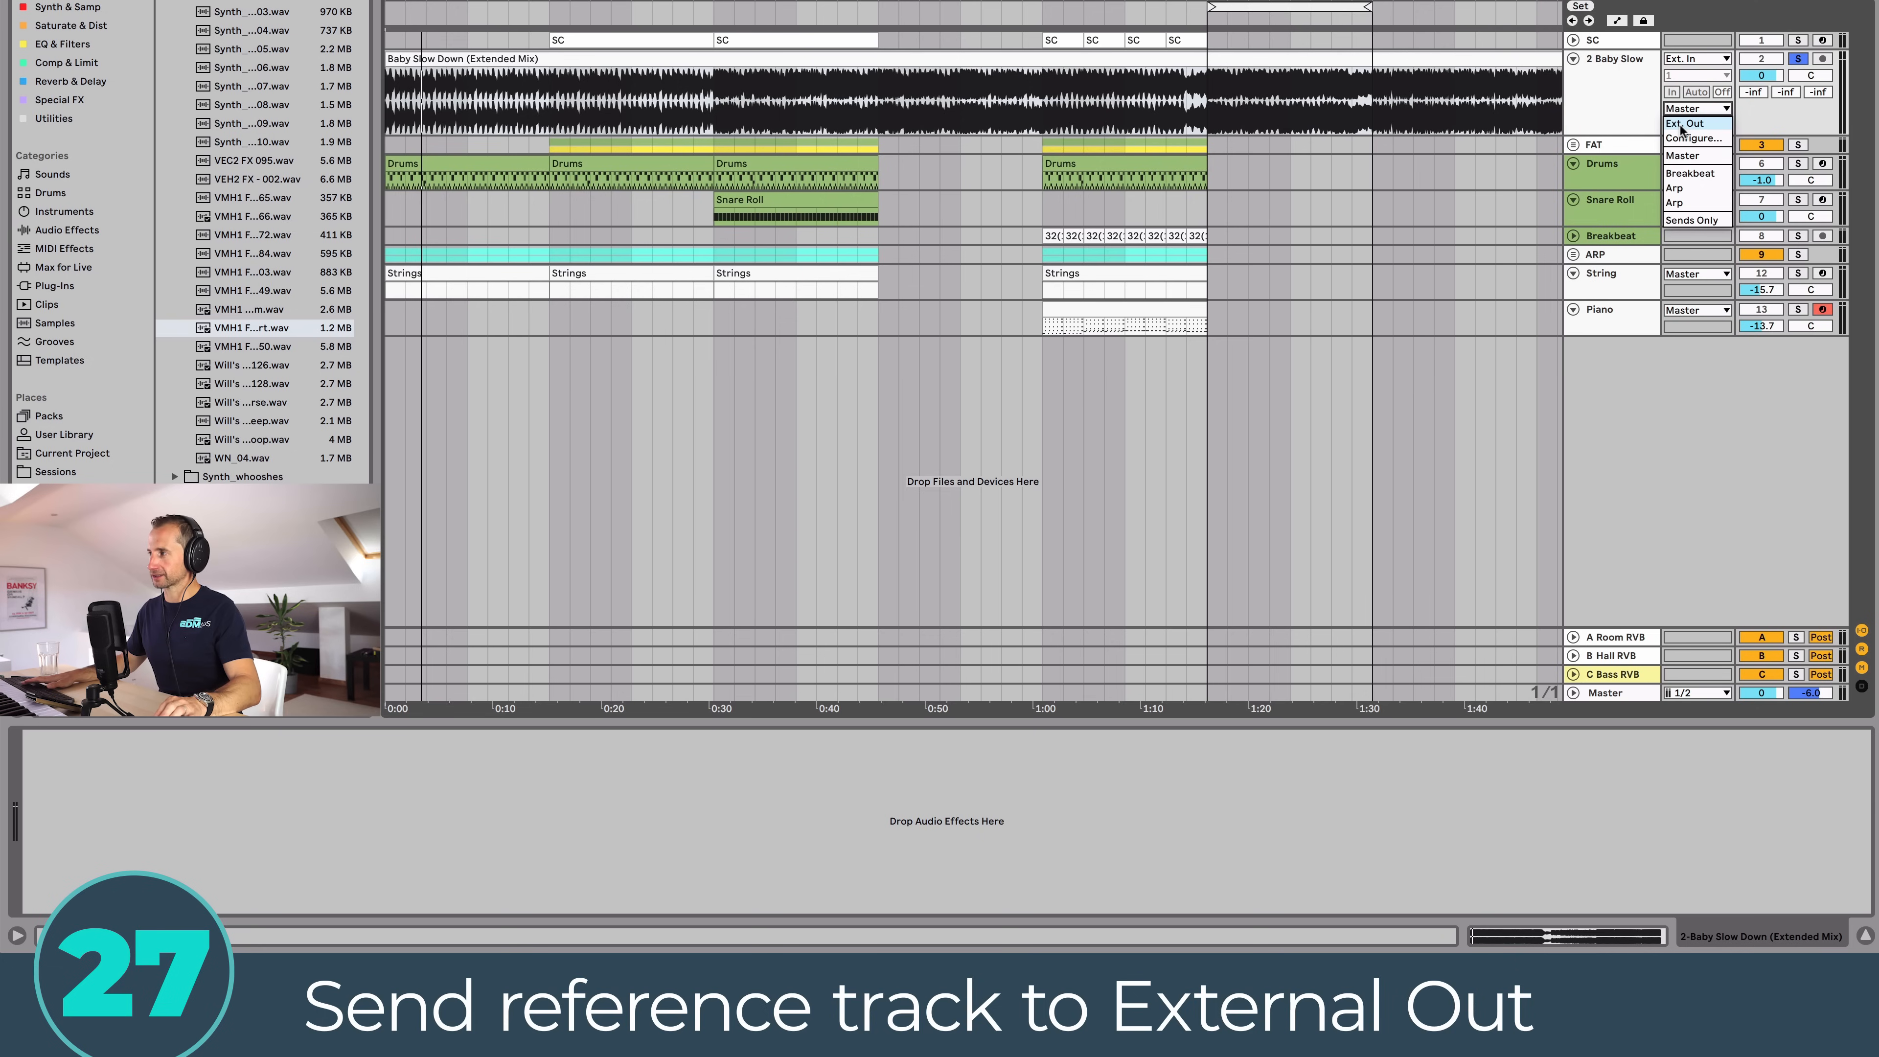
left_click(1682, 124)
key("space")
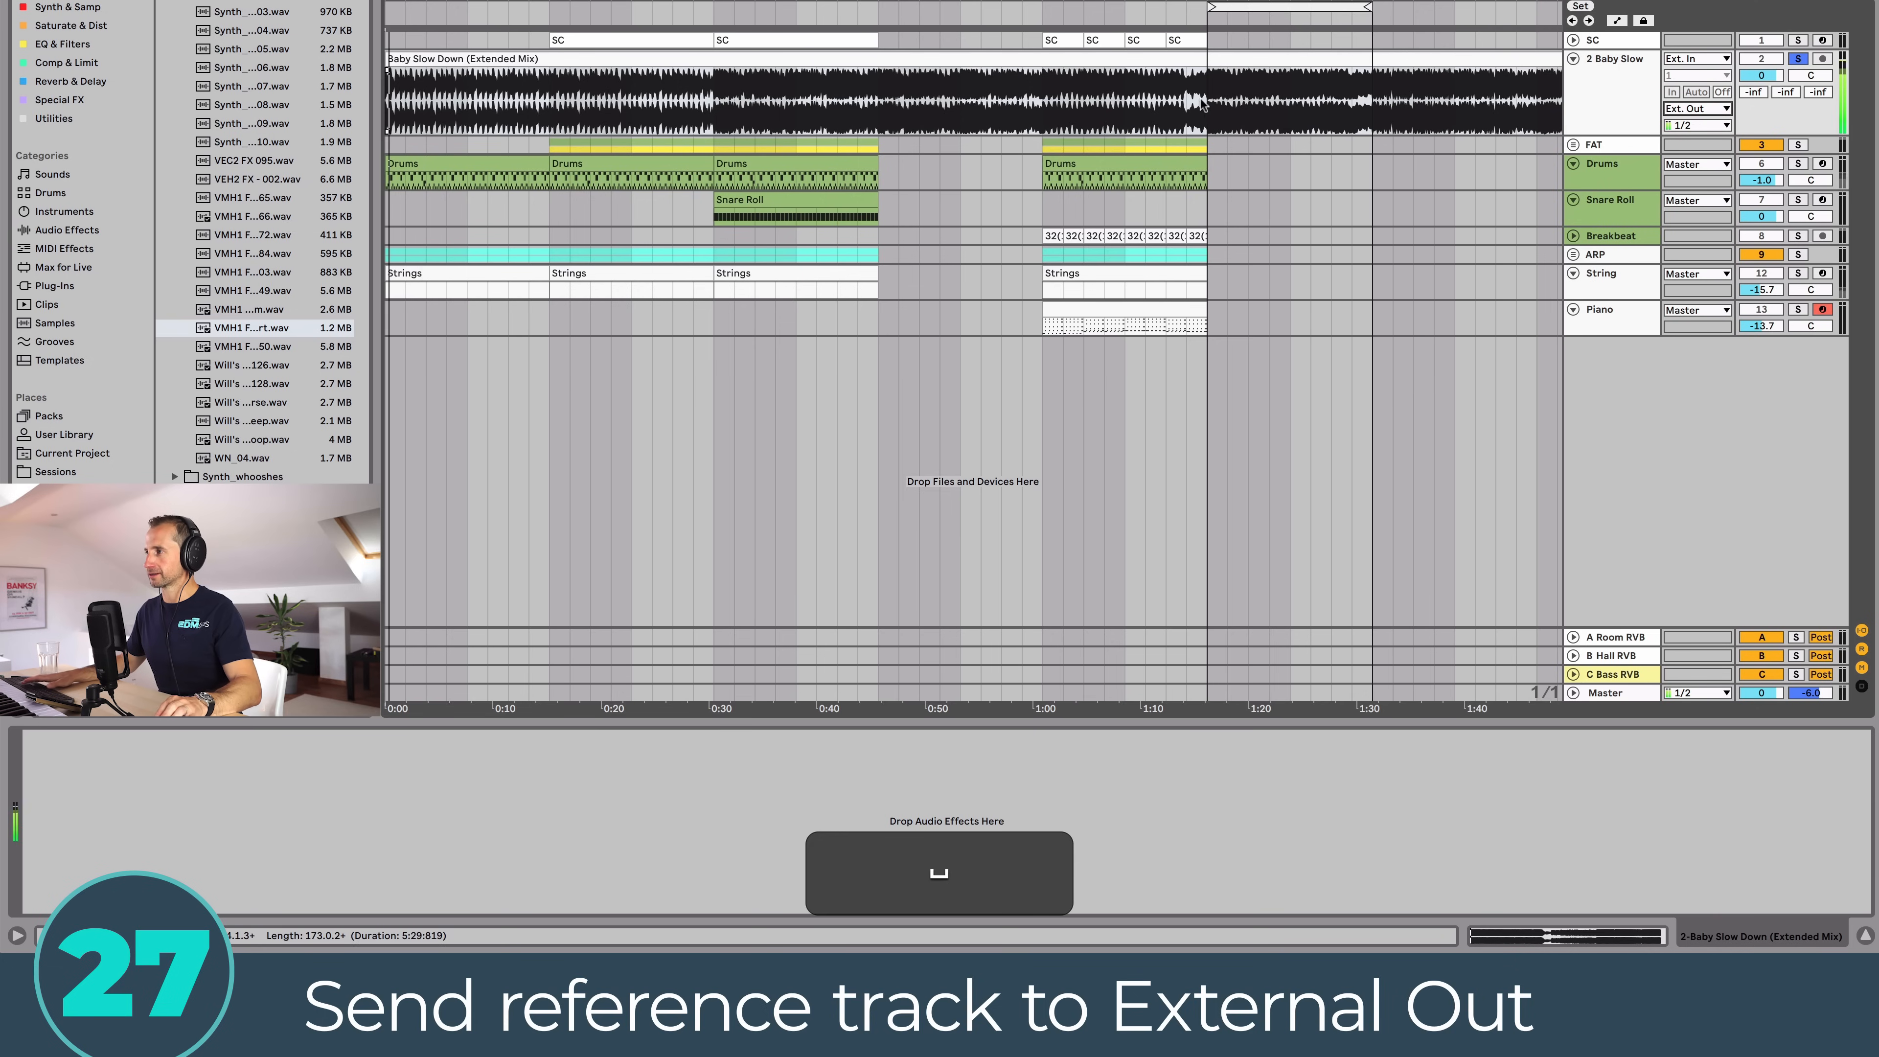
left_click(1202, 95)
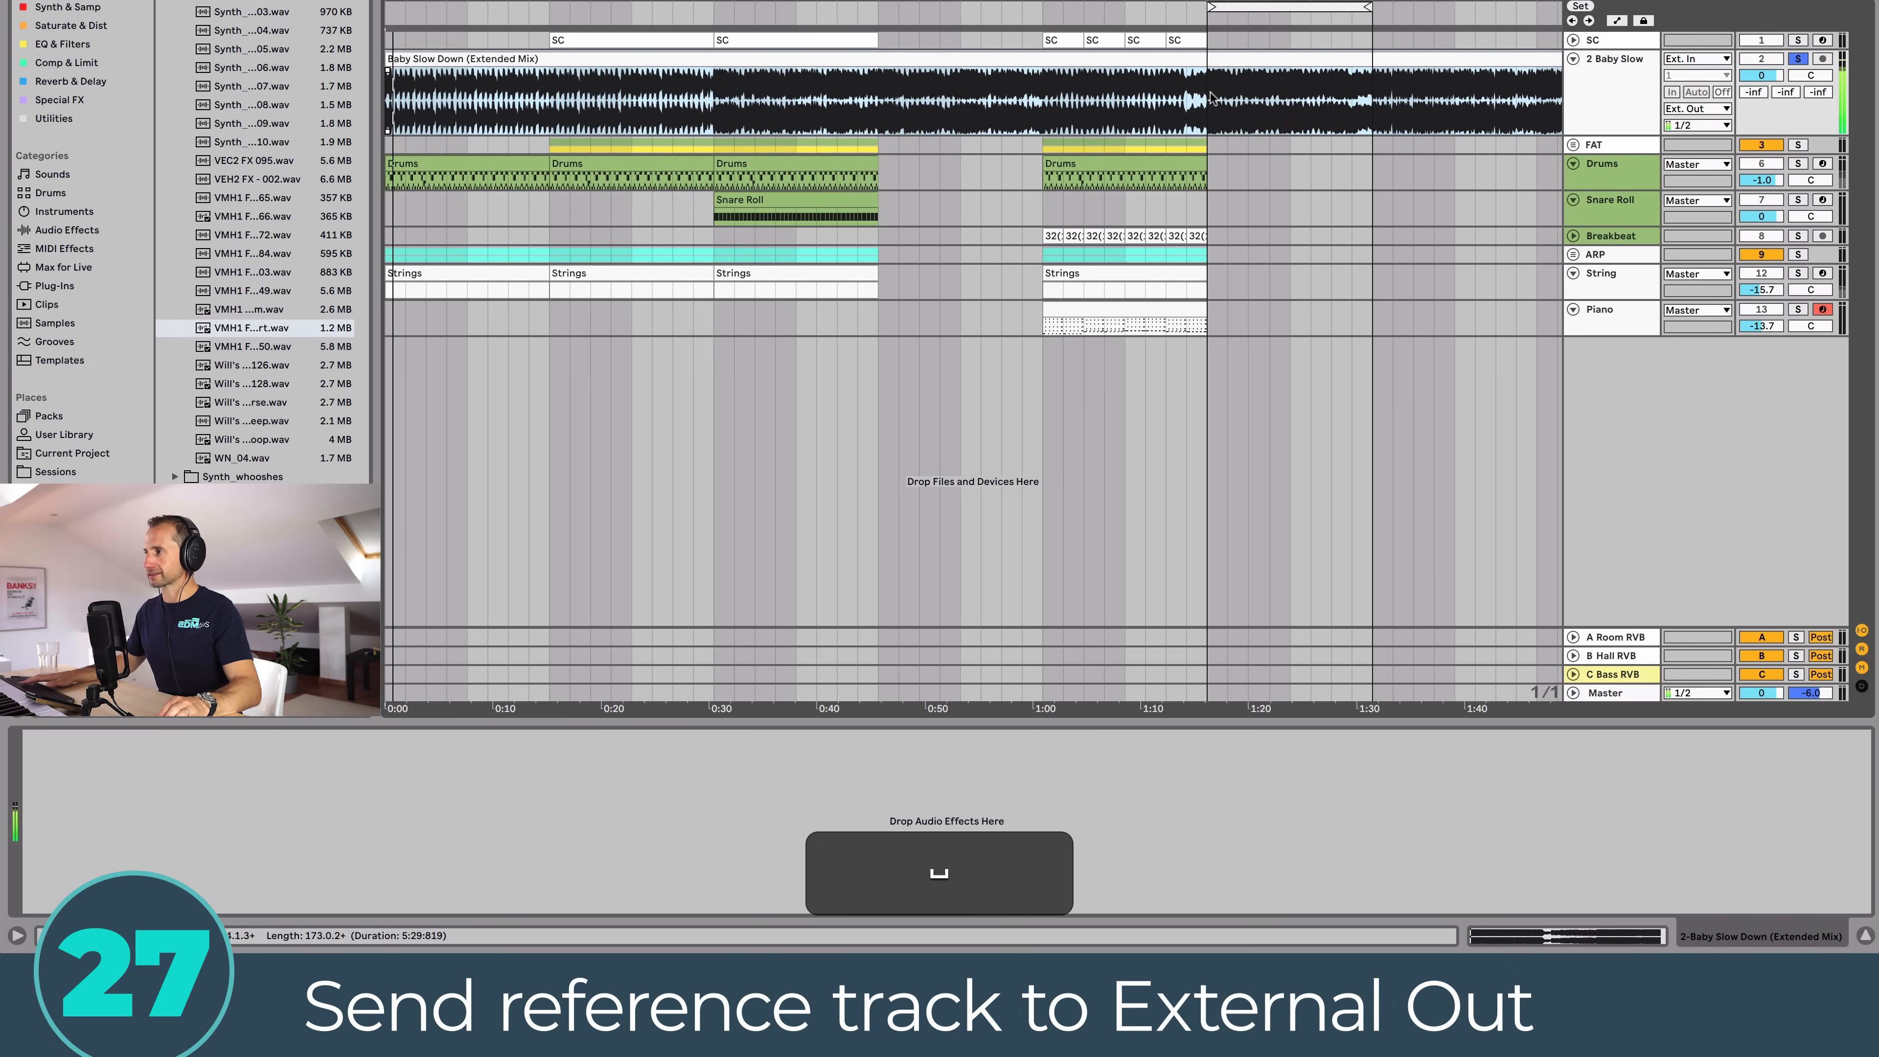
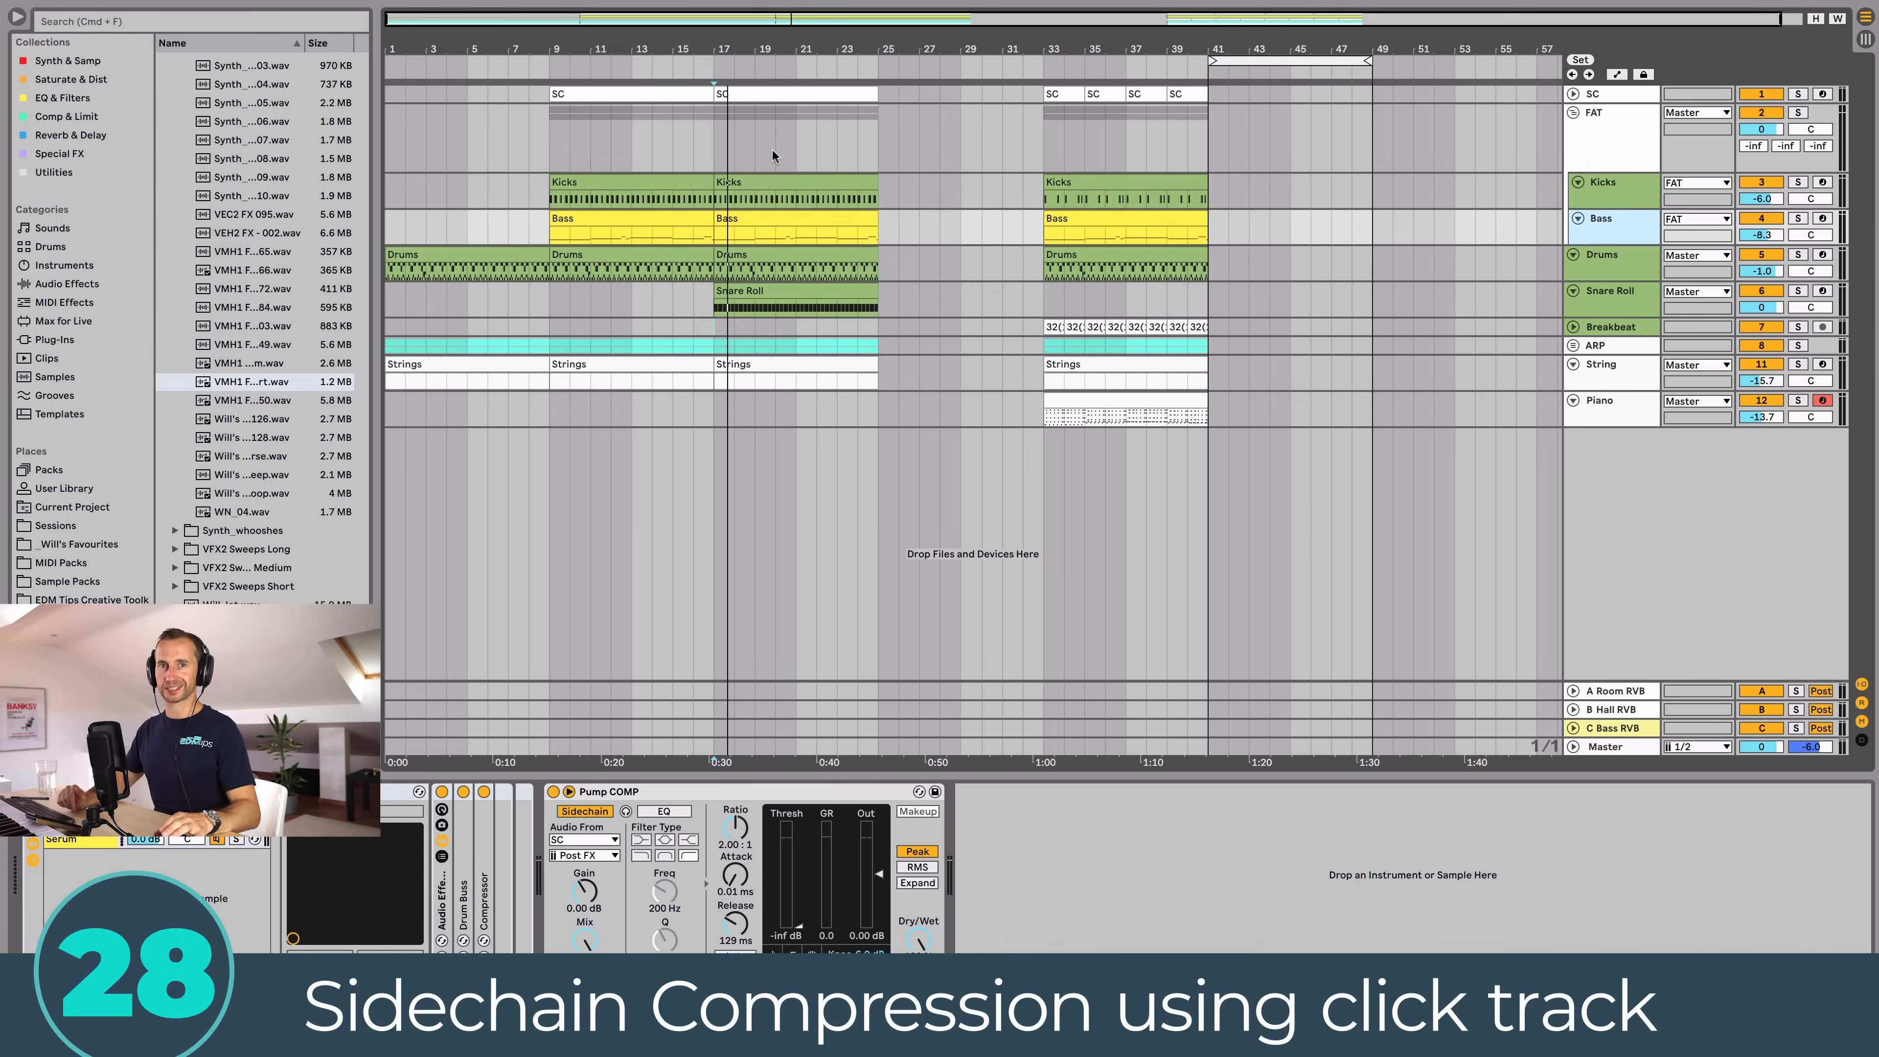
Step: Solo the Bass track, play it from bar 17, and bypass its Pump COMP sidechain compressor during playback
left_click(717, 143)
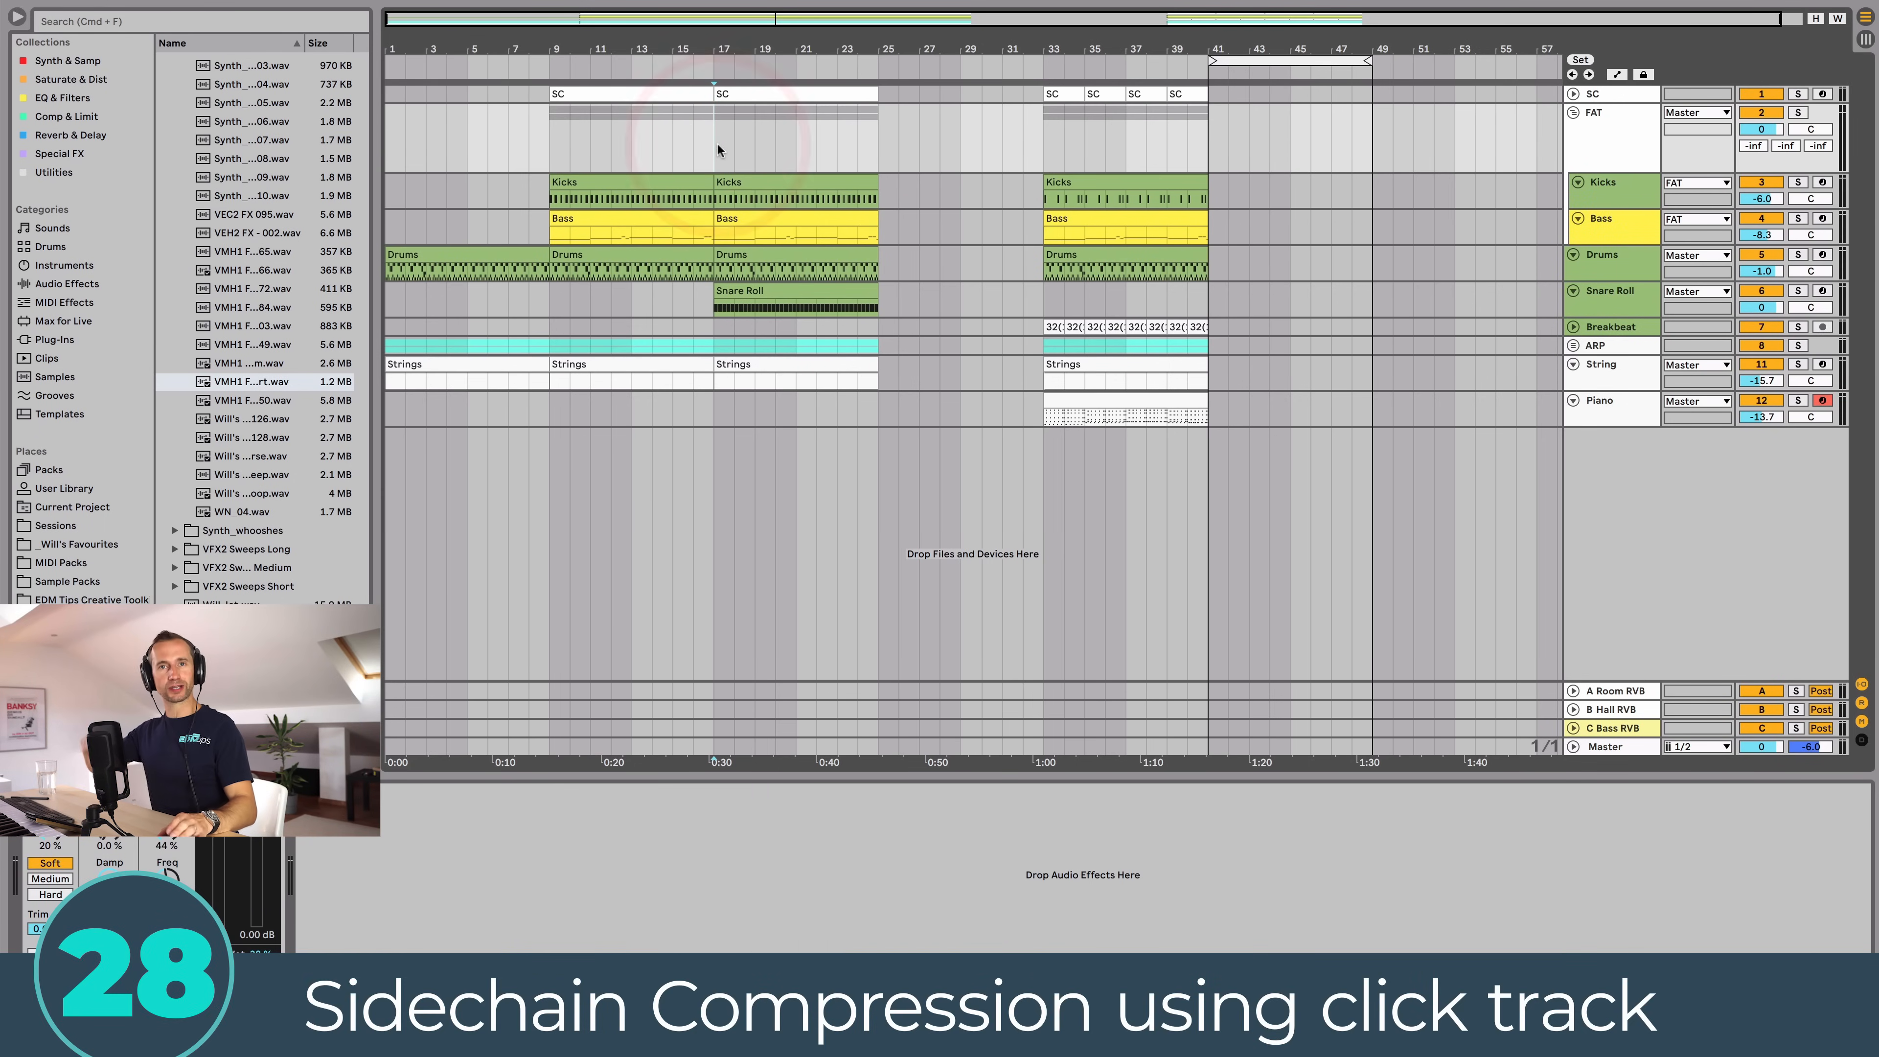
left_click(1798, 218)
key("space")
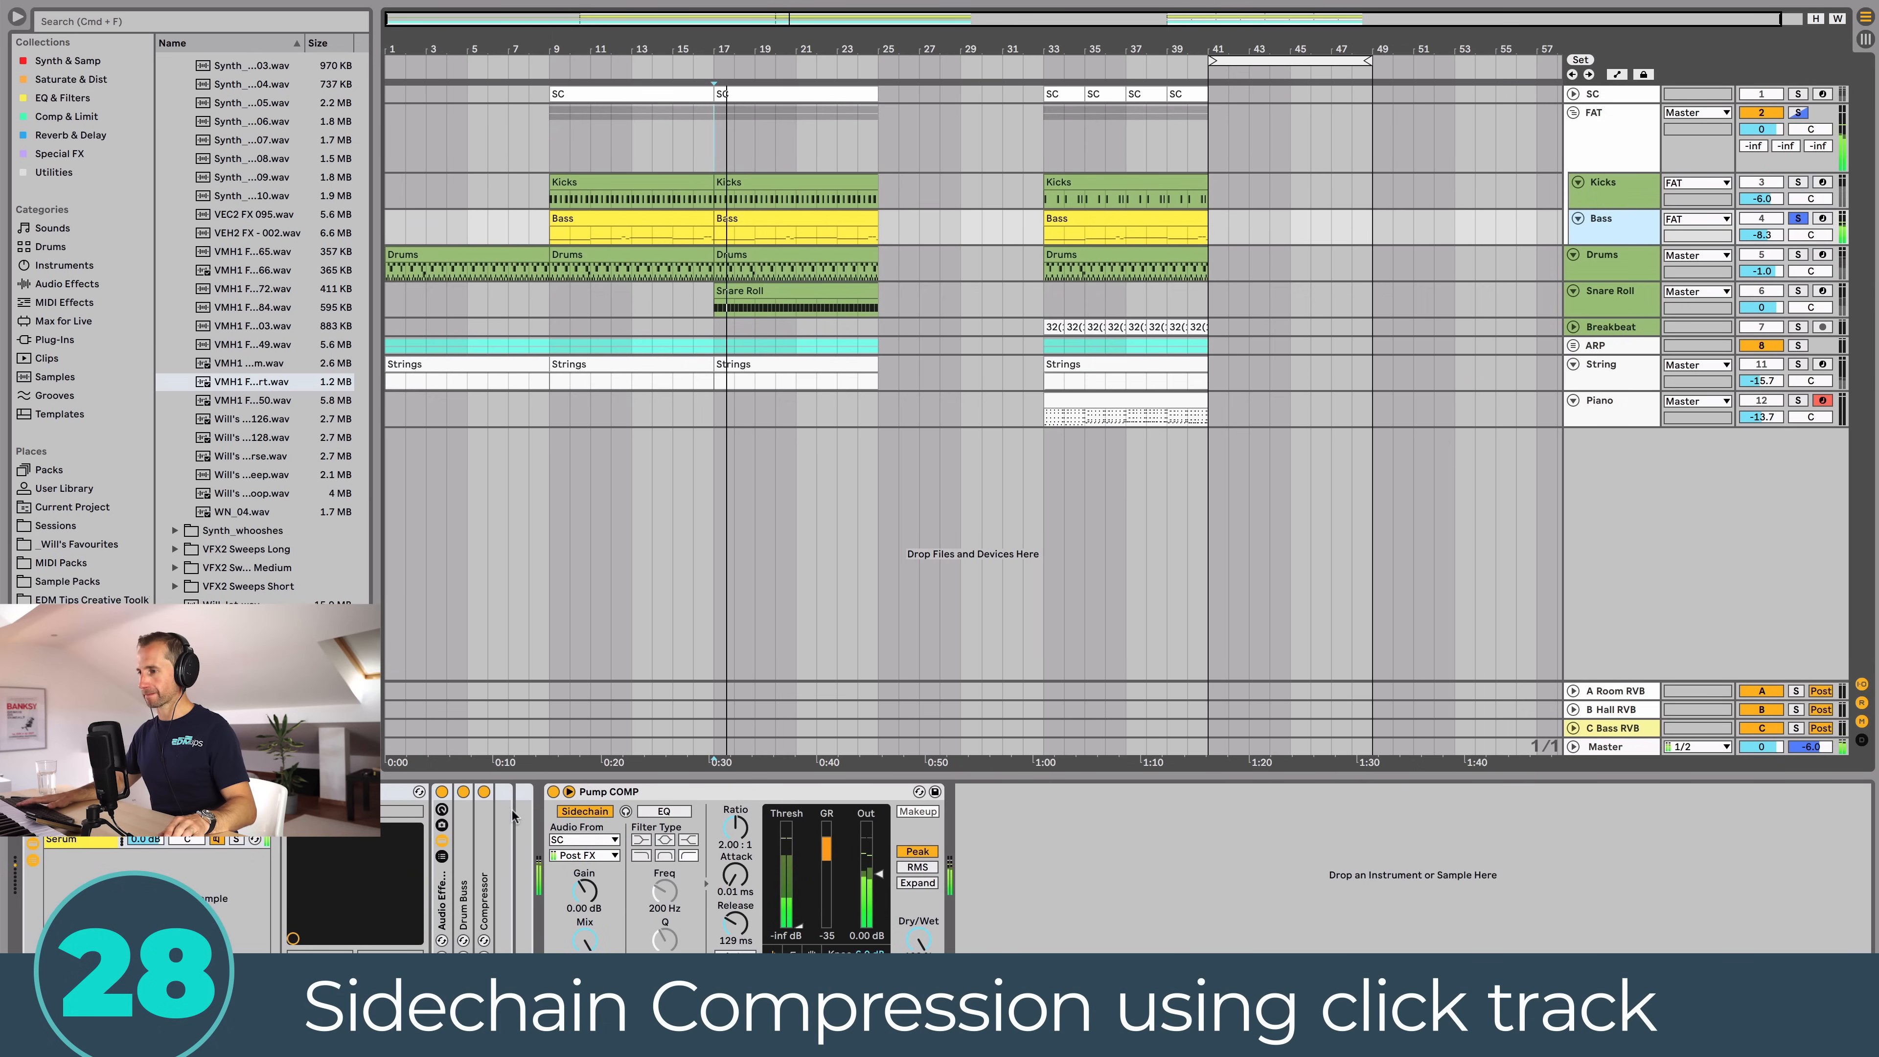
left_click(553, 791)
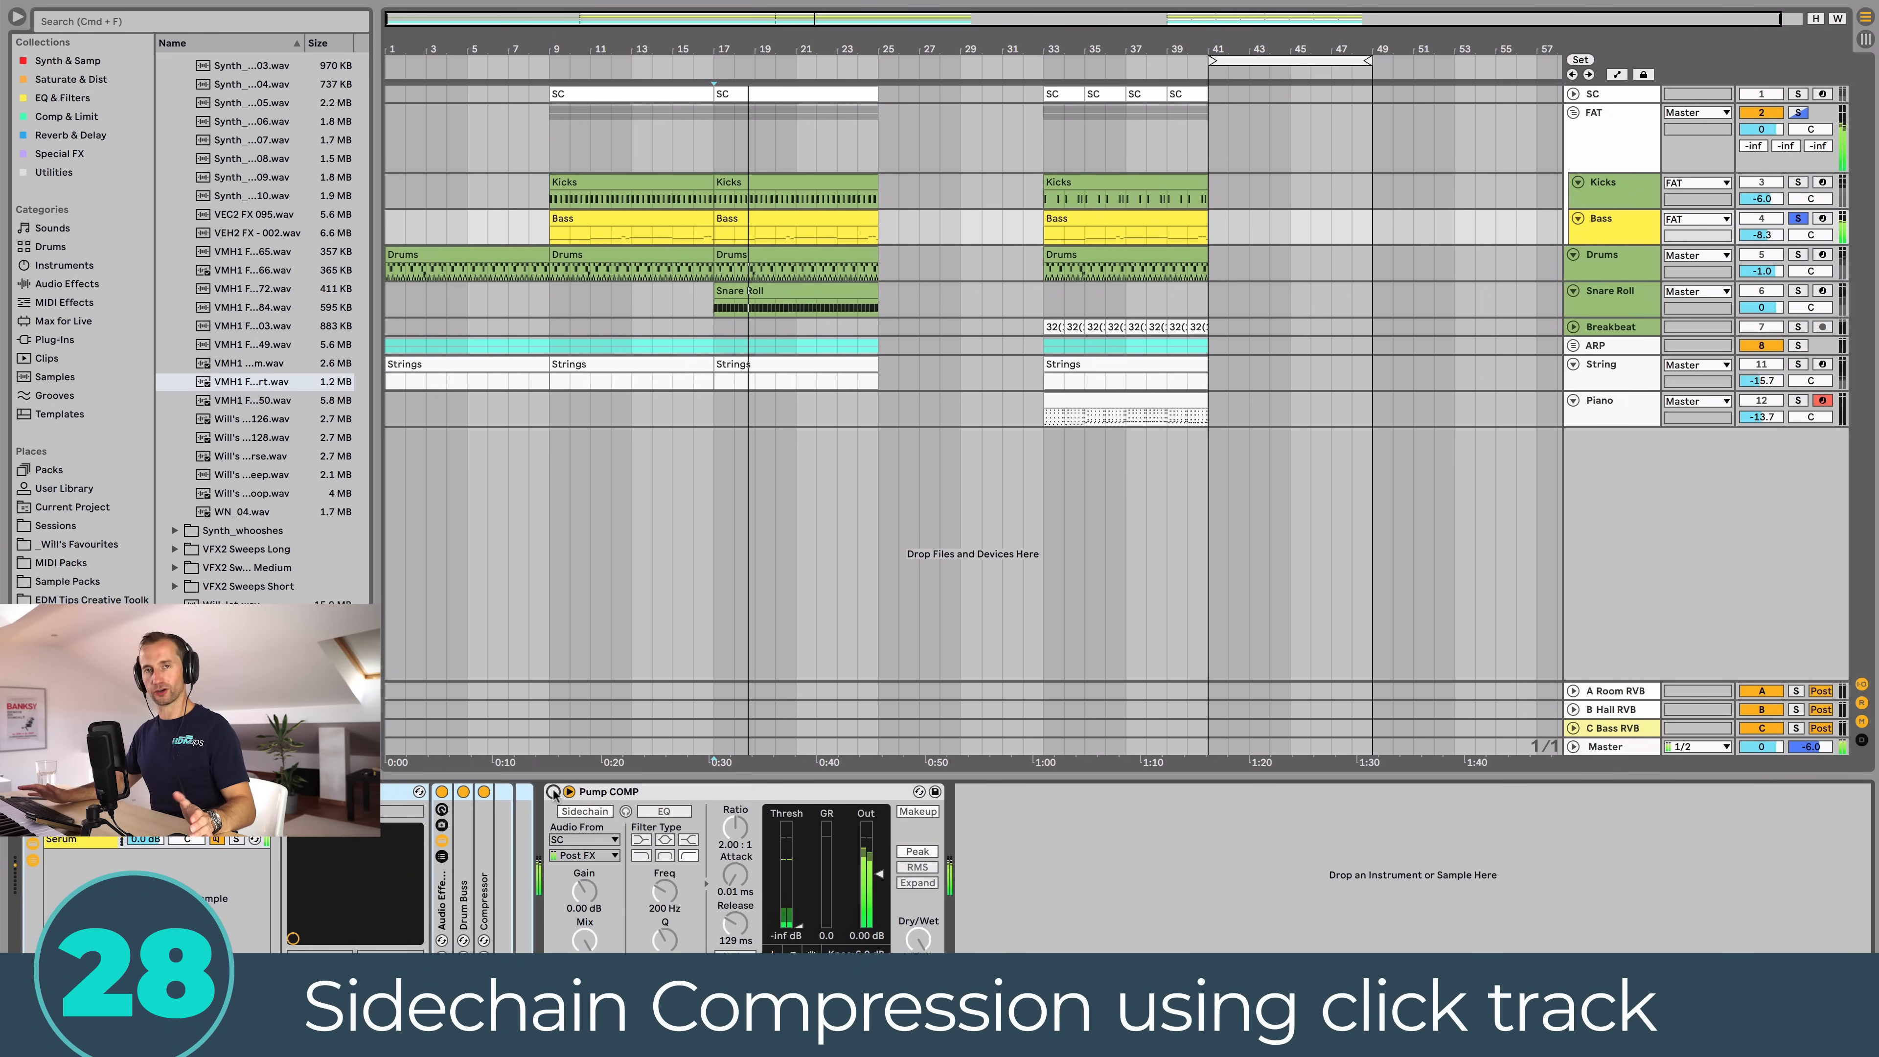
Step: Turn the Bass track's Pump COMP sidechain compressor back on, stop playback, and check the Kicks and Bass device chains
left_click(553, 791)
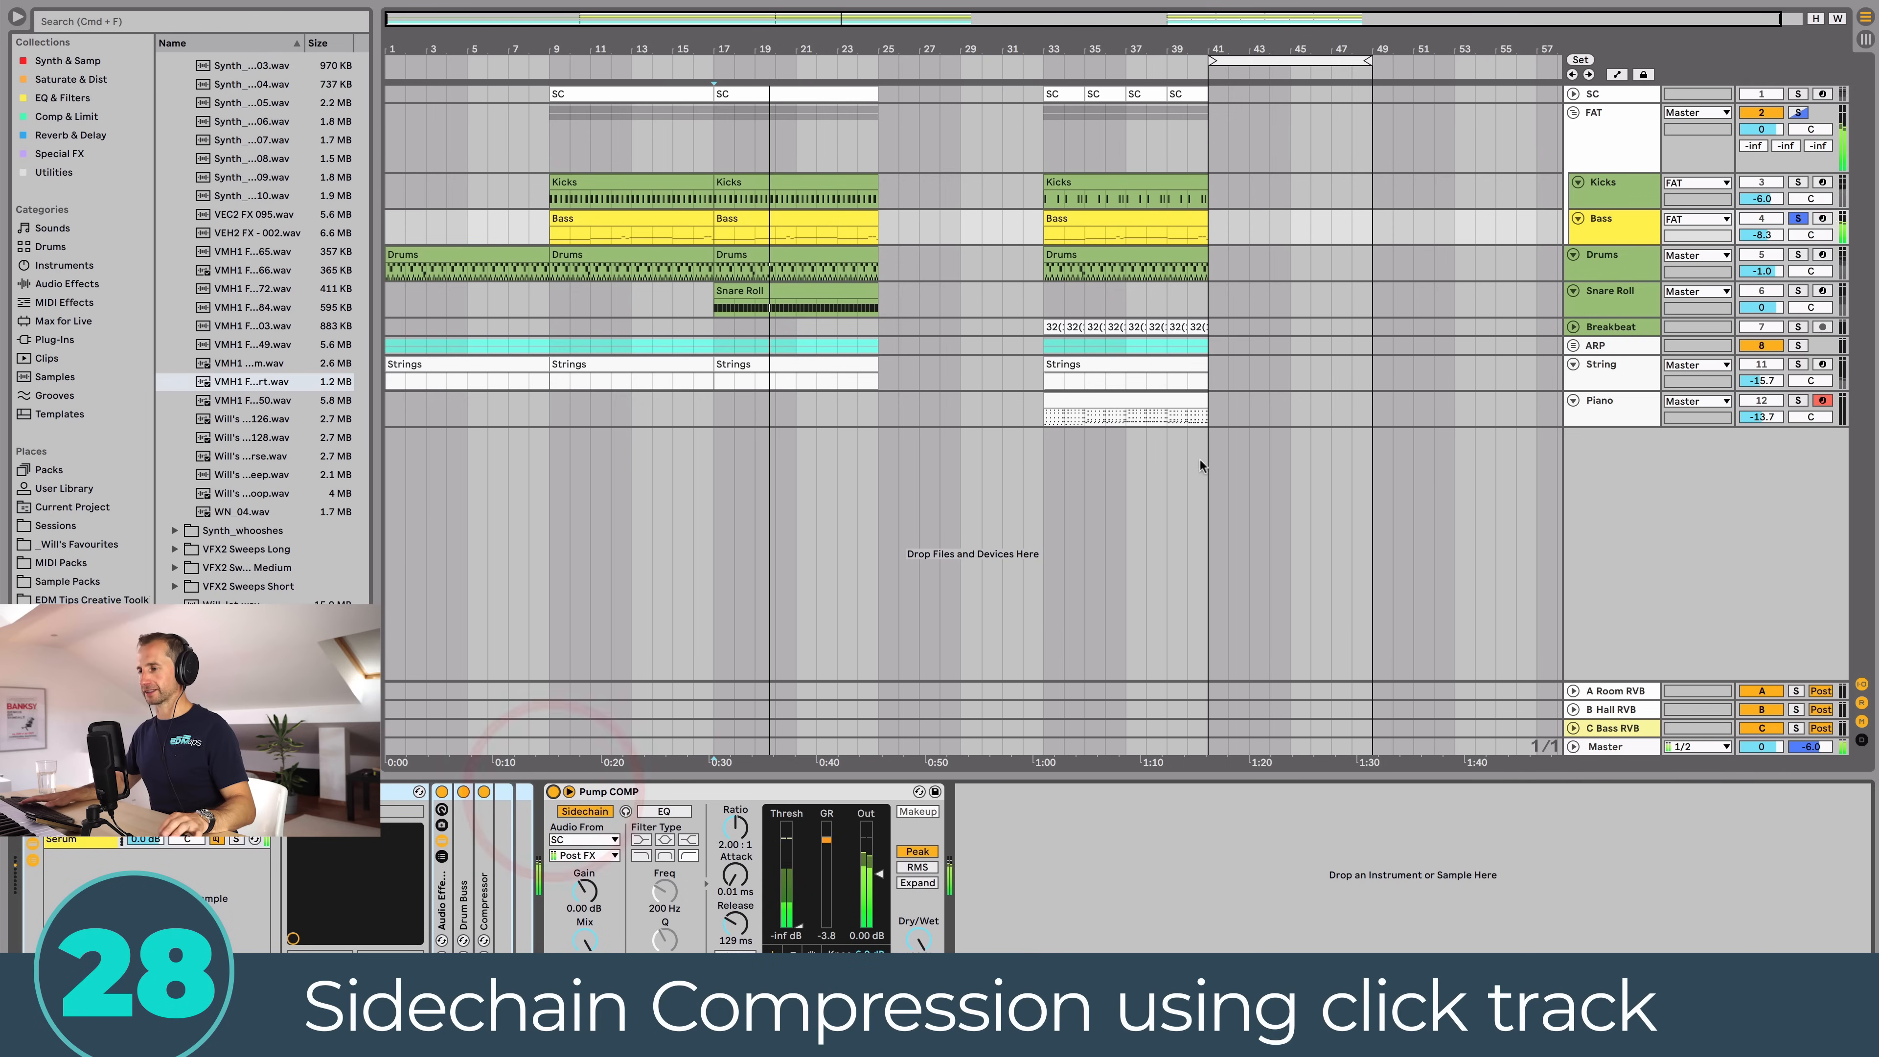
key("space")
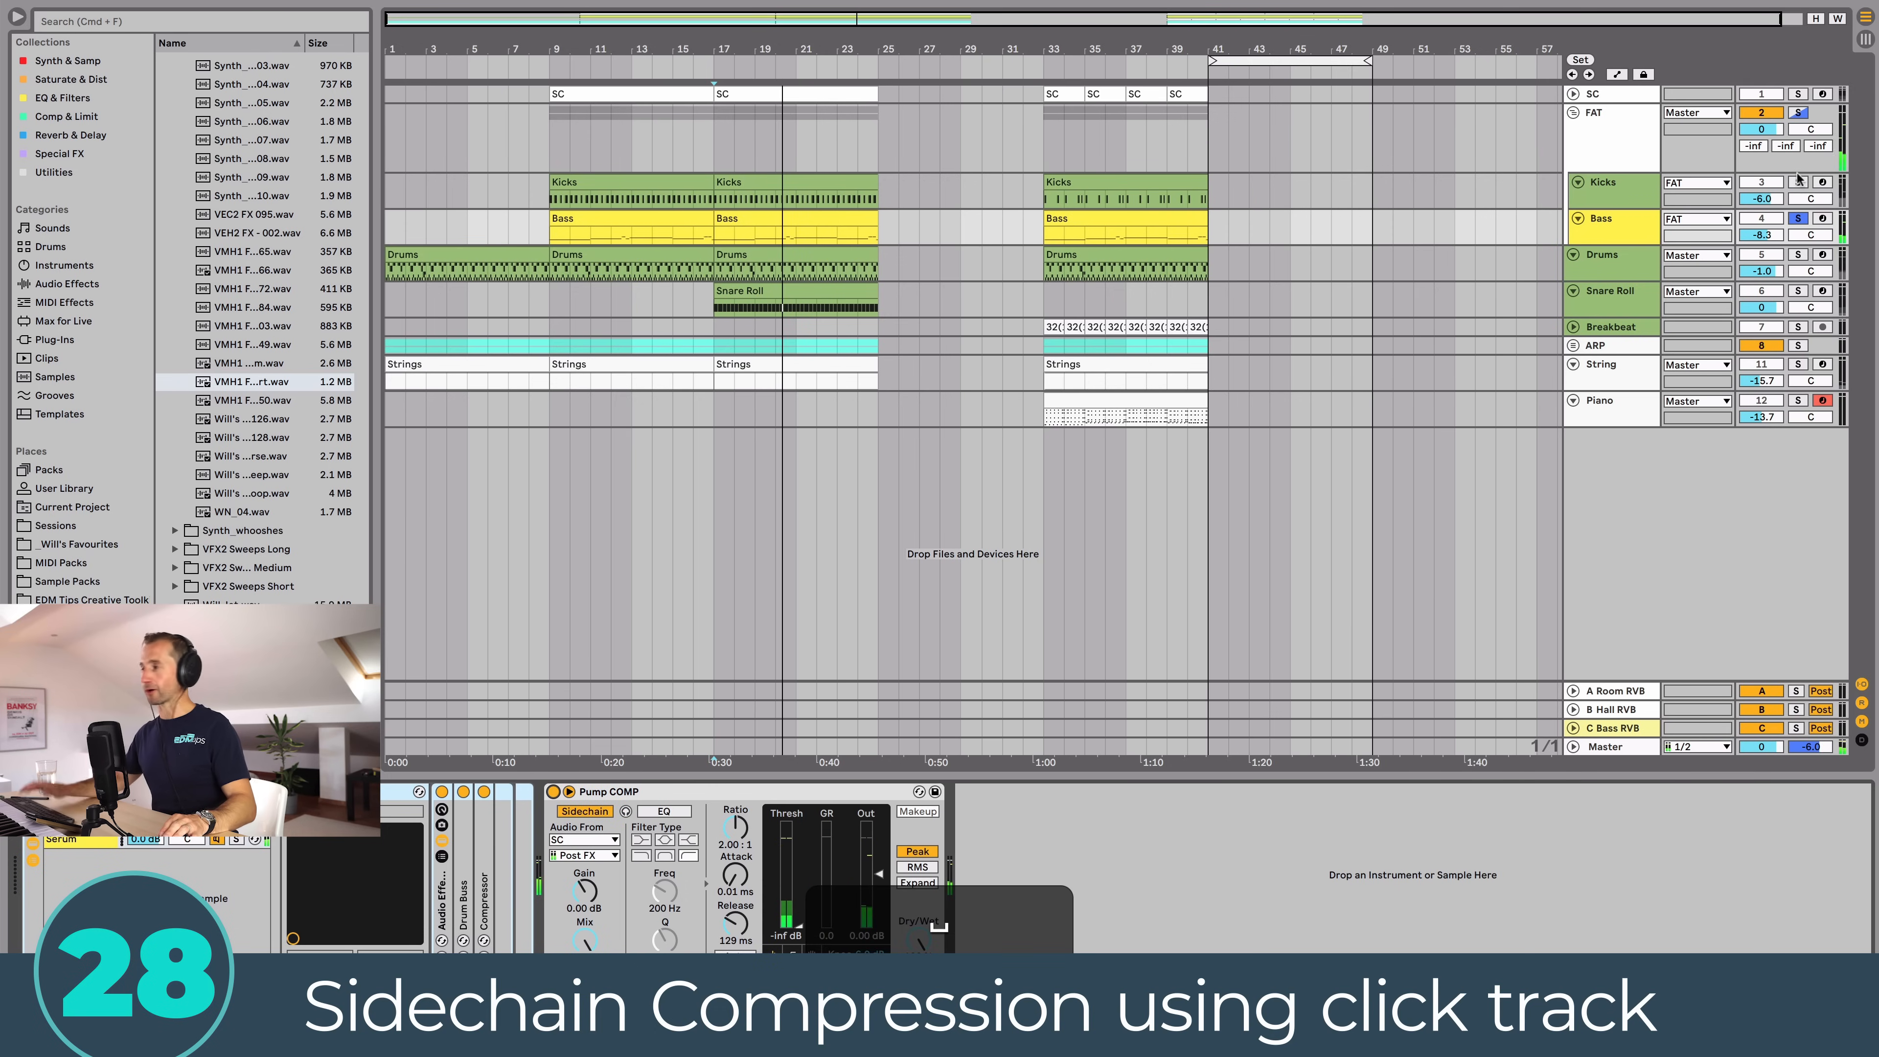
left_click(1617, 195)
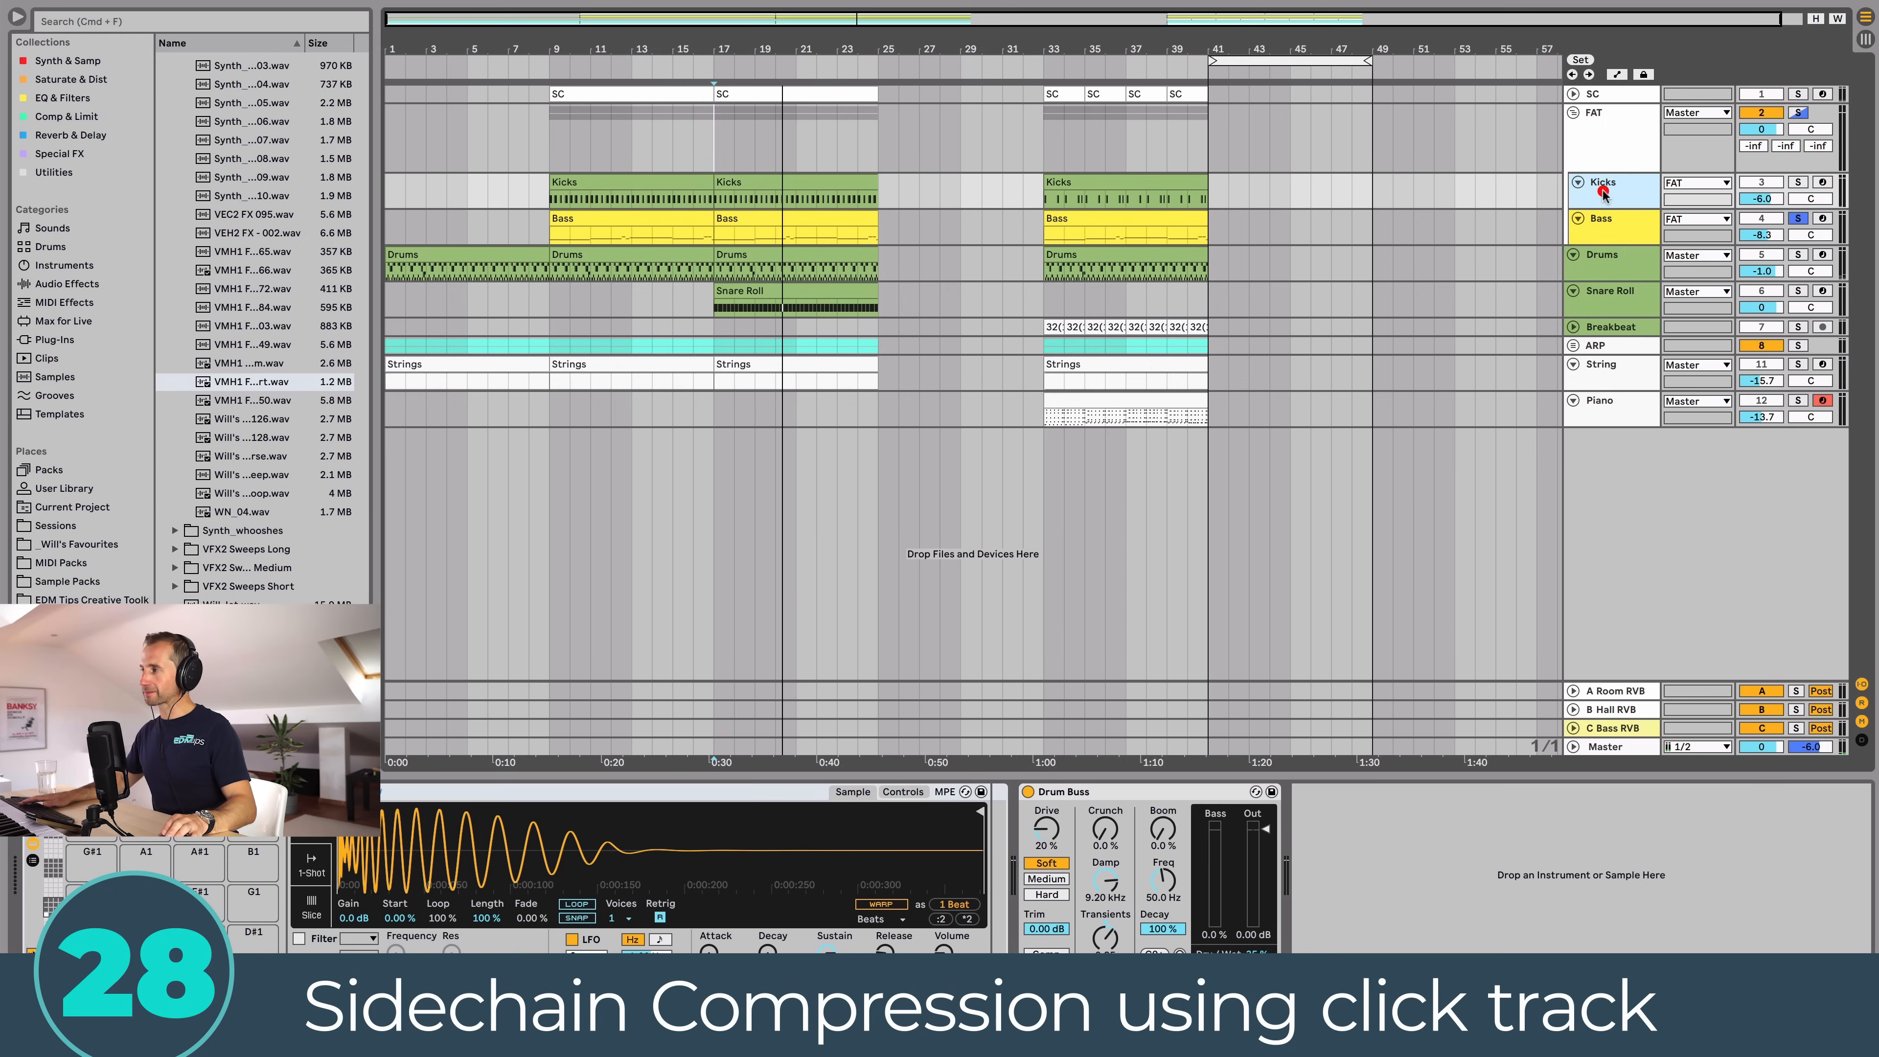
left_click(1612, 226)
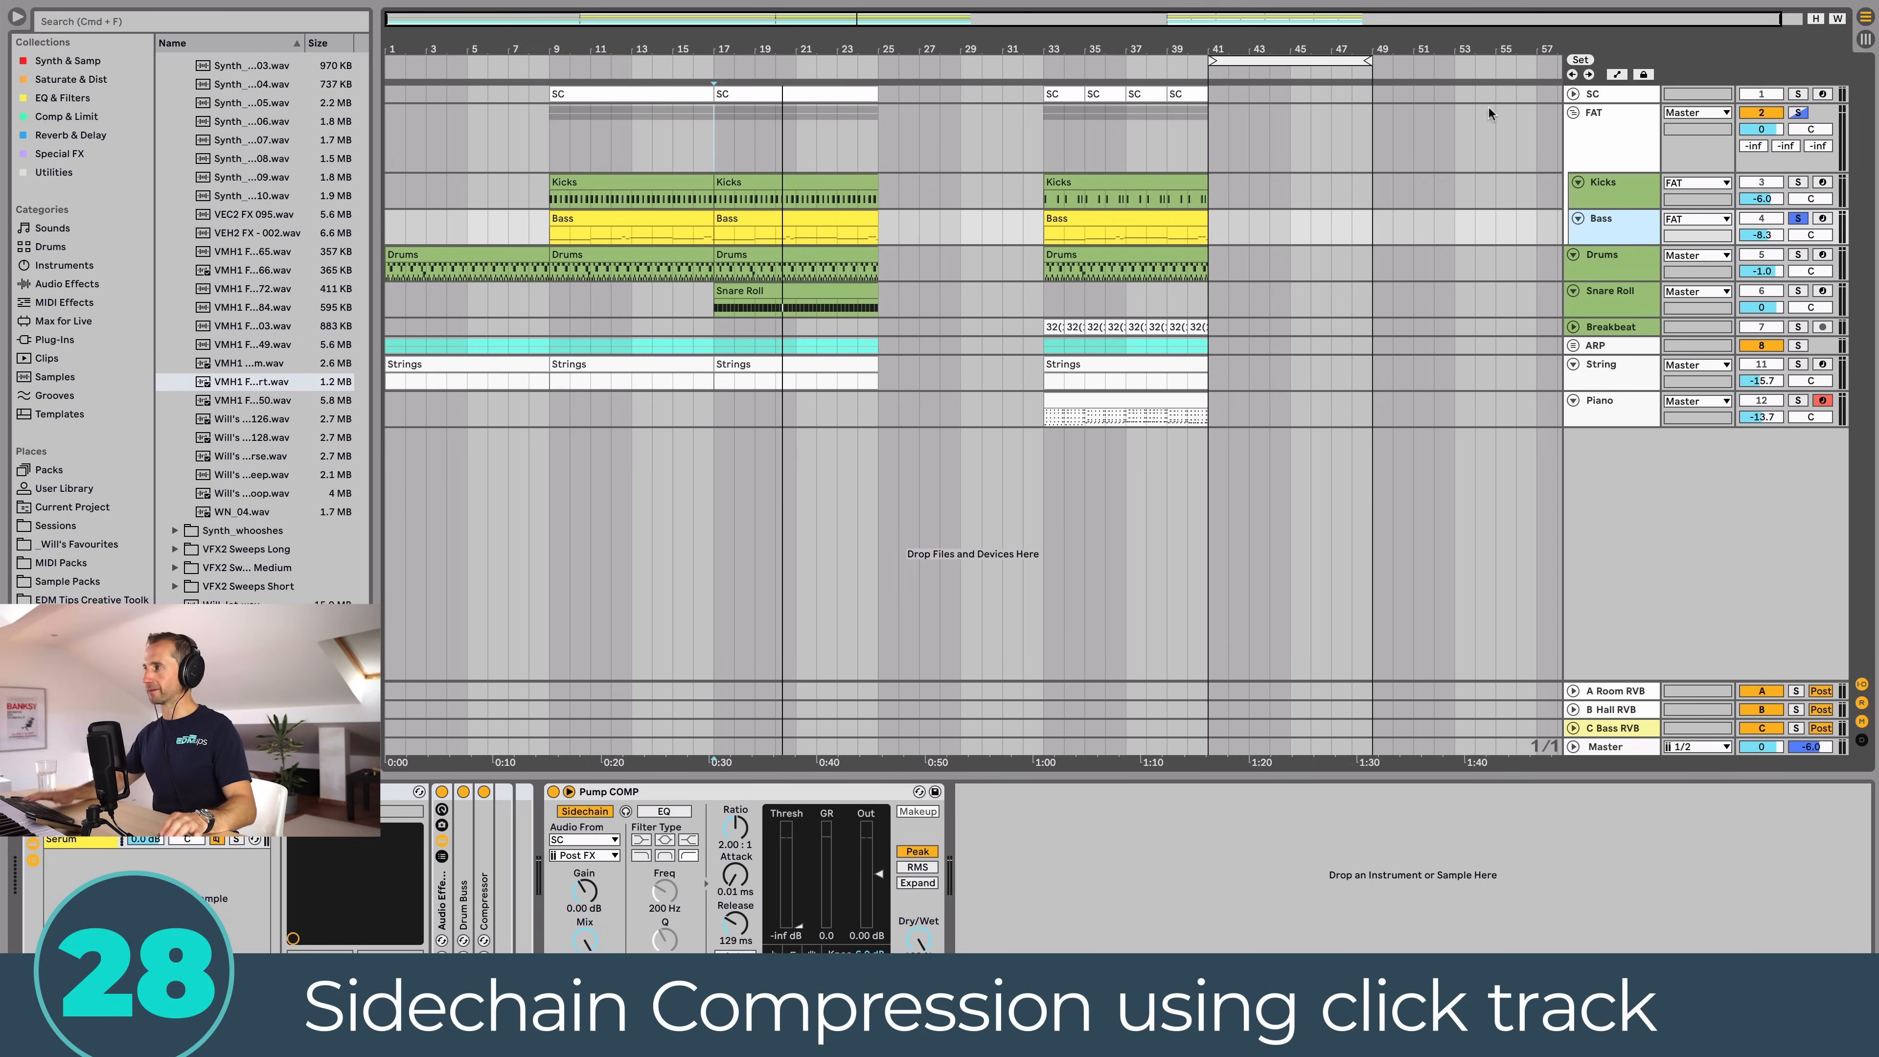
Step: Unfold the SC track and open its MIDI clip starting at bar 17 to examine the click notes
left_click(1572, 94)
left_click(1598, 96)
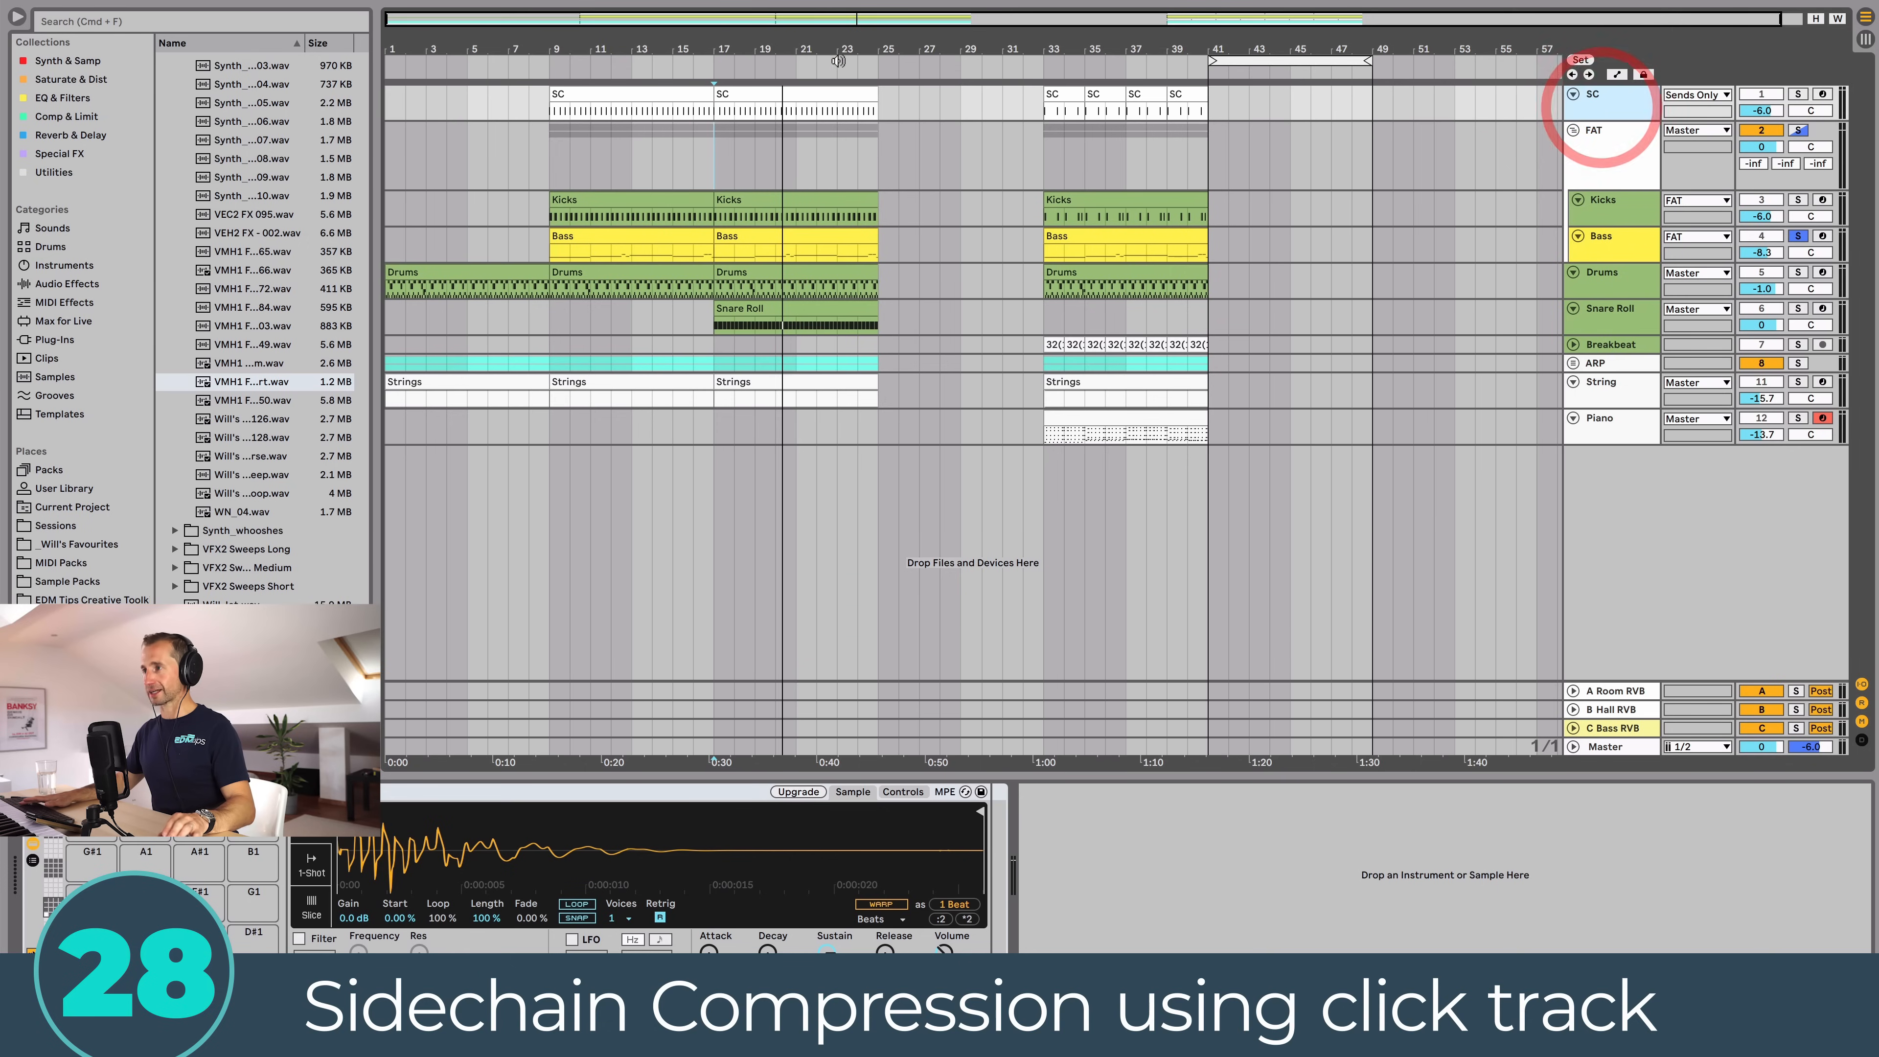
left_click_drag(745, 45, 741, 118)
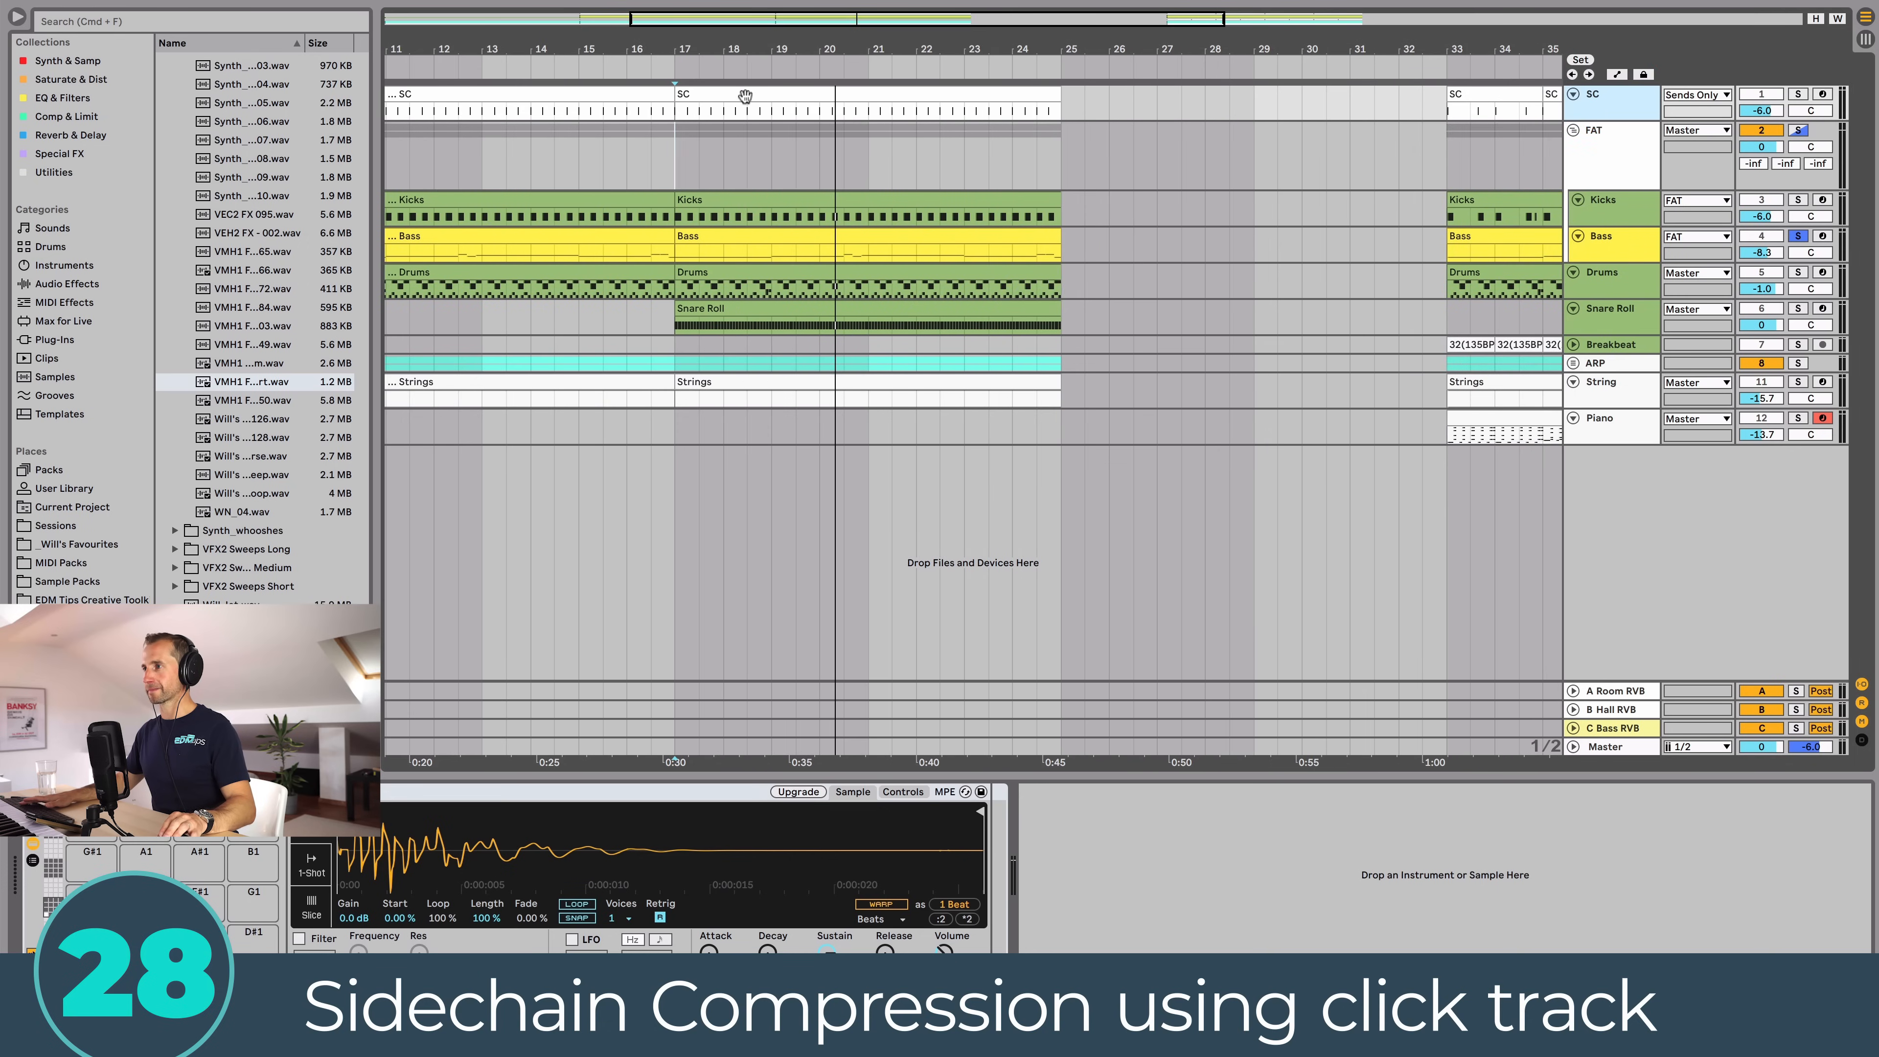
double_click(745, 95)
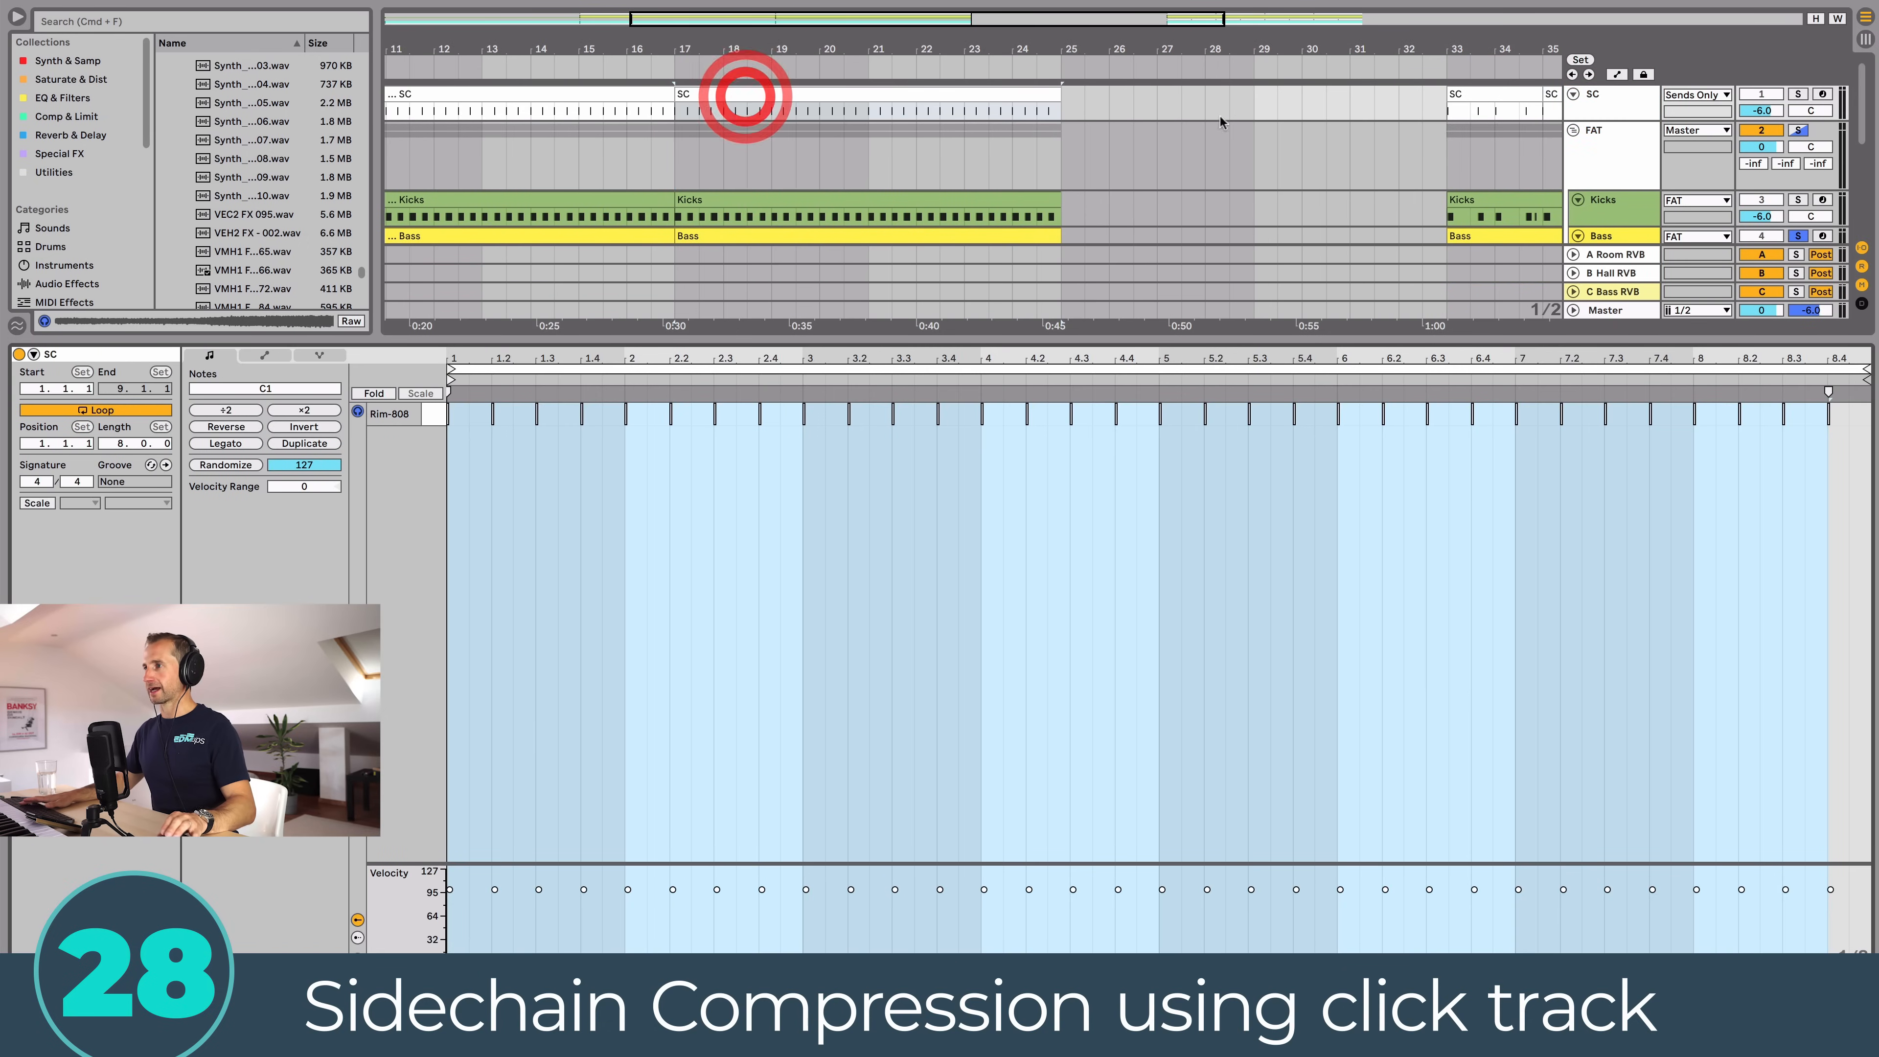
left_click(1653, 110)
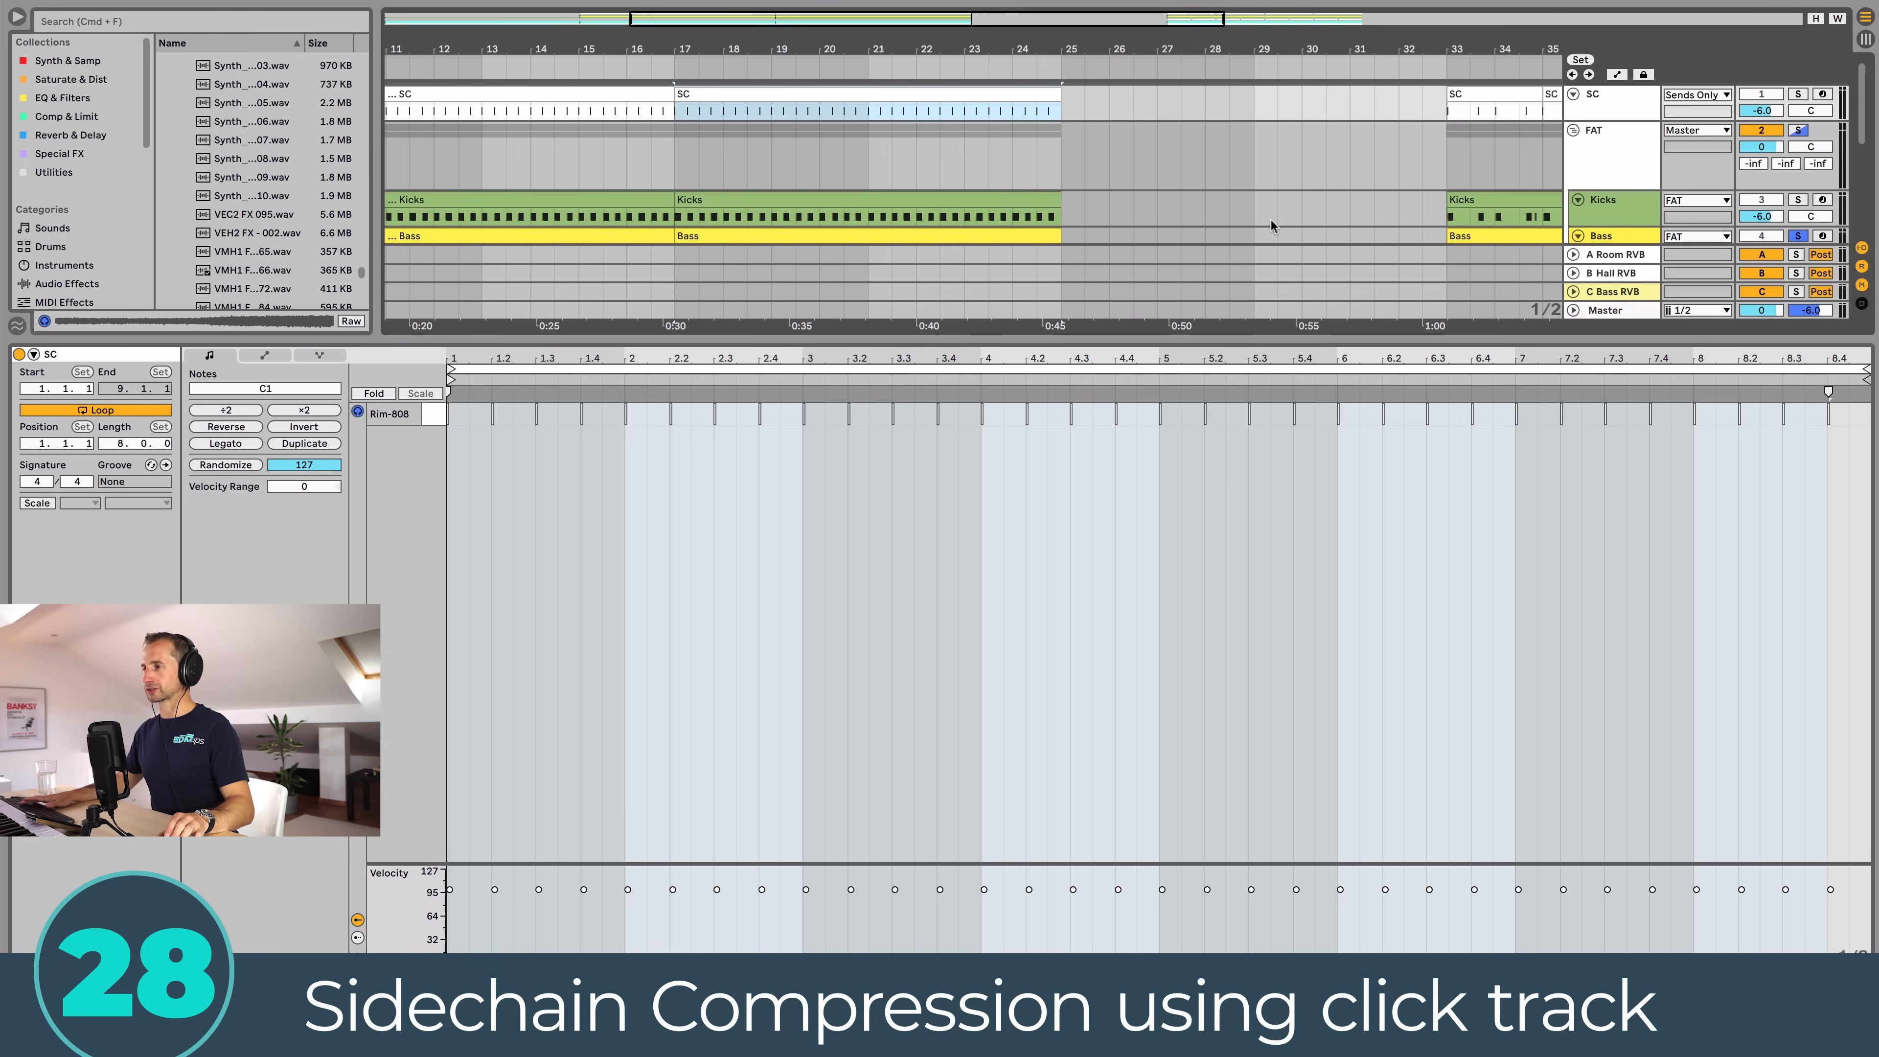
Step: Solo the SC click track and play it from bar 17
left_click(1797, 95)
key("space")
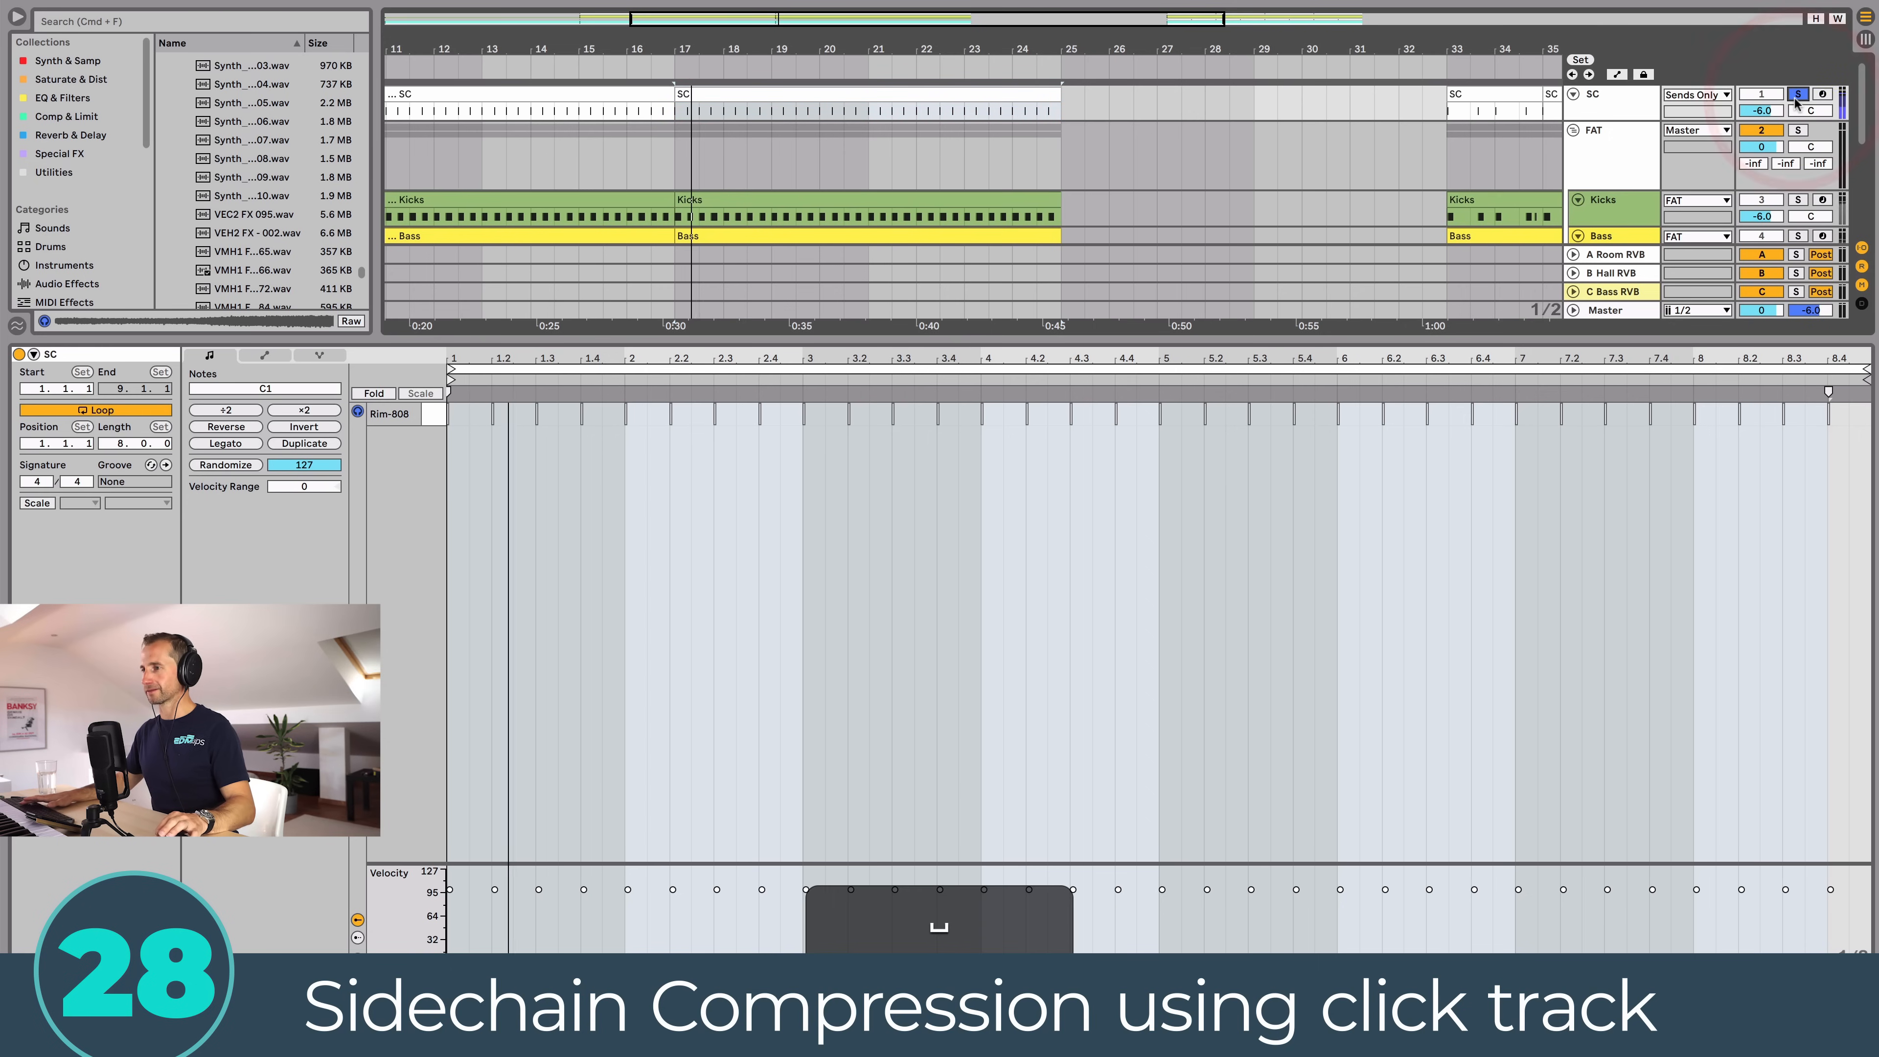
scroll(1599, 104, "down", 4)
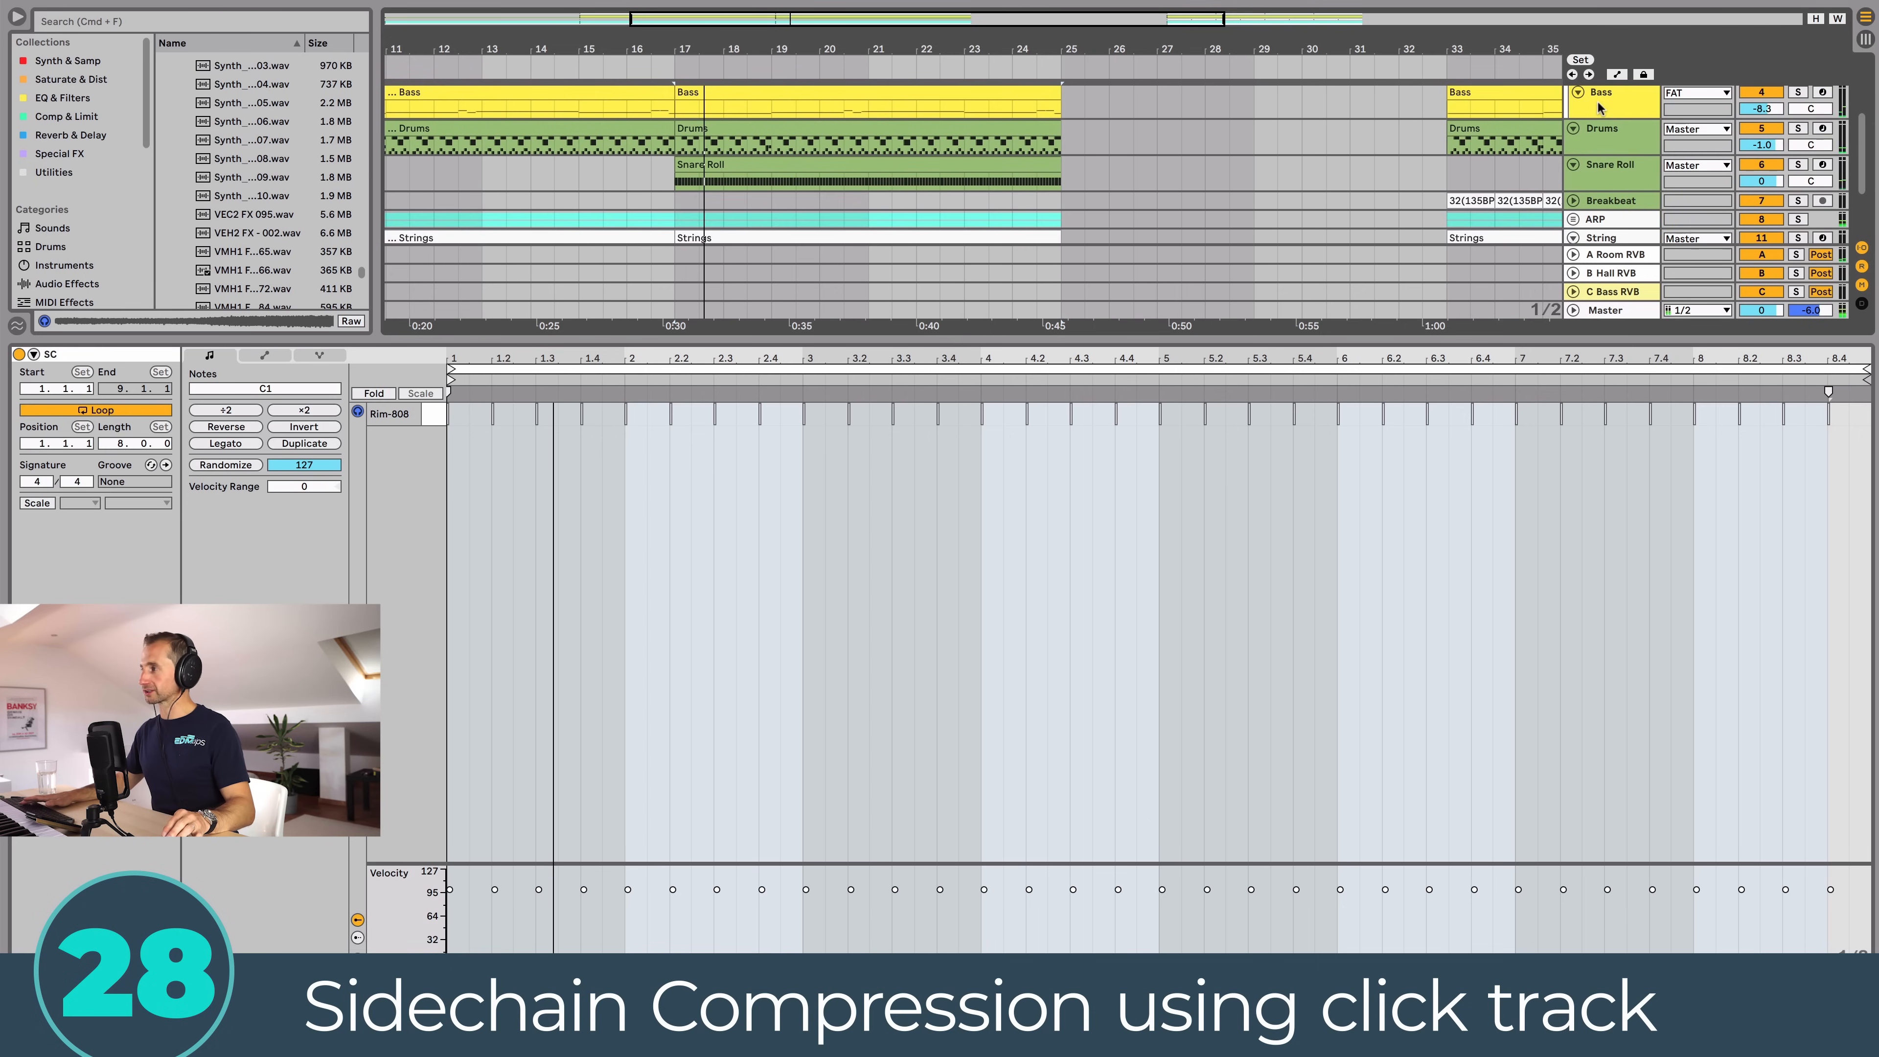
Step: Route the SC track's output to Master and solo the track to hear the click track
left_click(1605, 103)
key("shift+Tab")
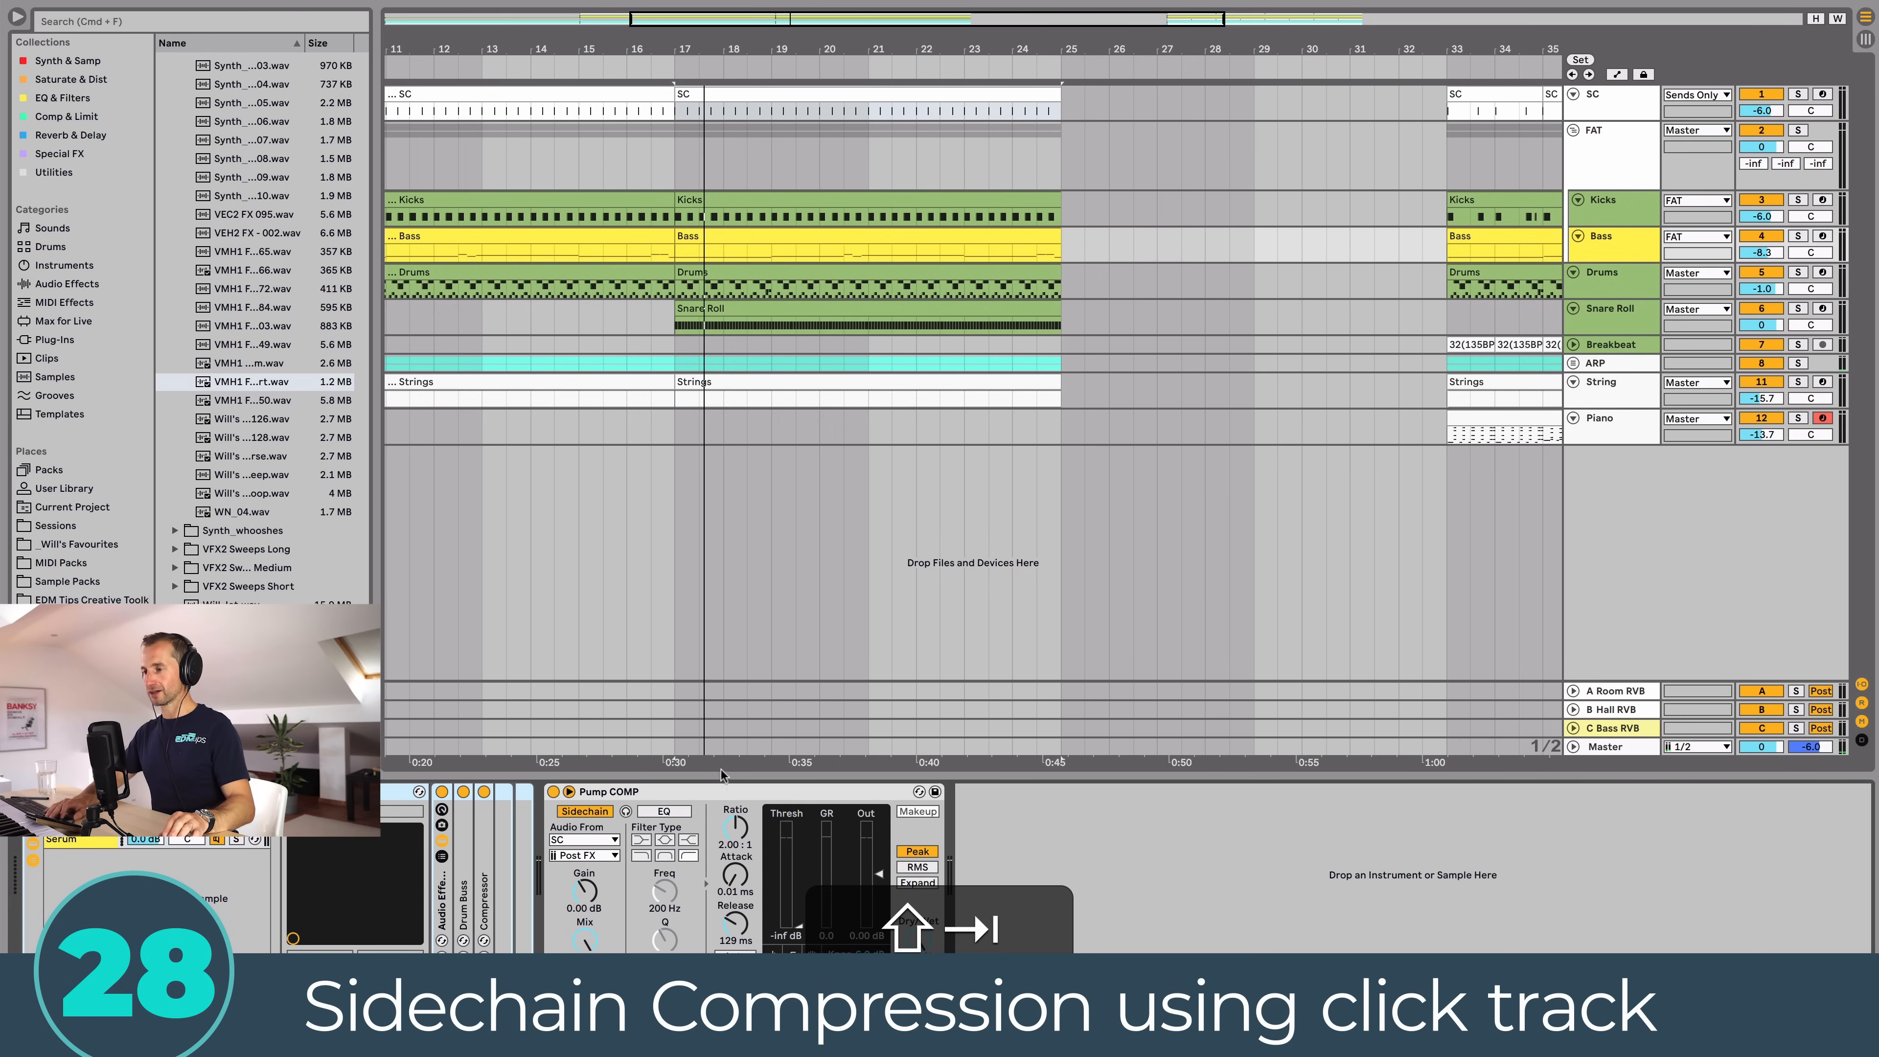
left_click(1597, 102)
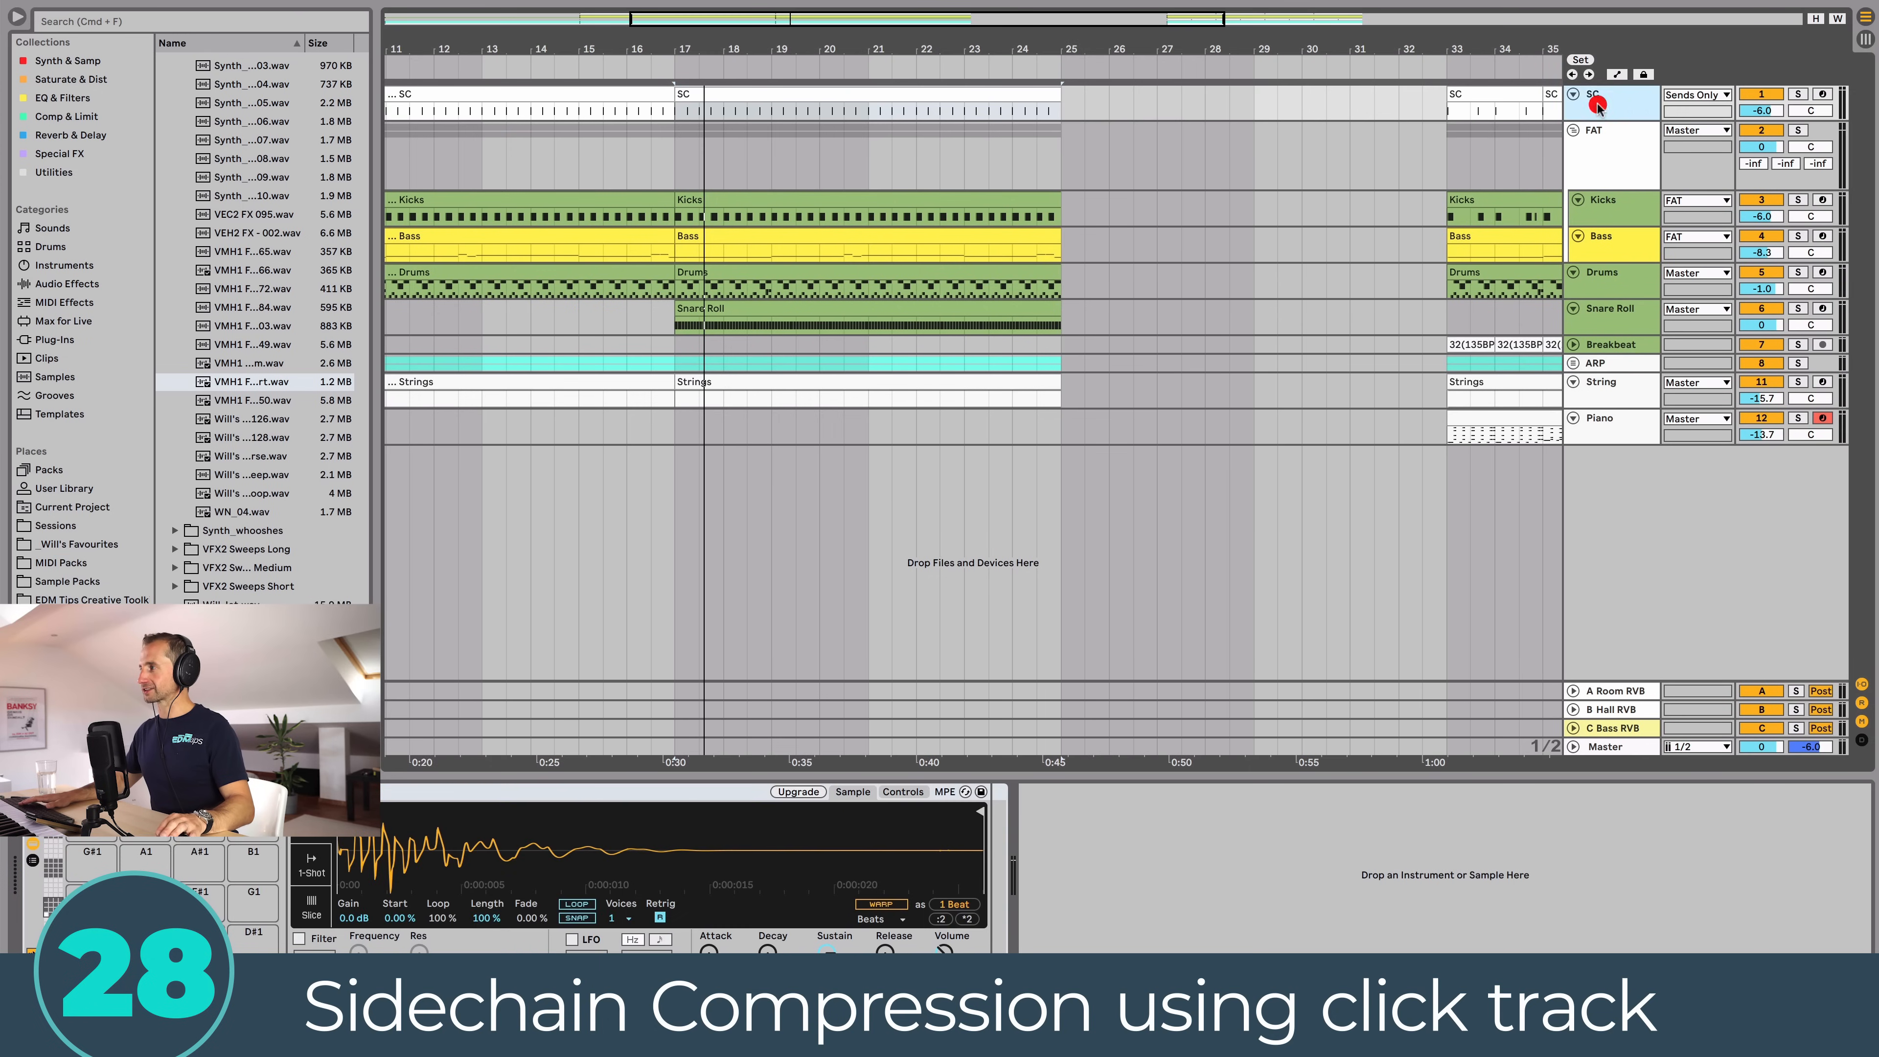
left_click(1681, 94)
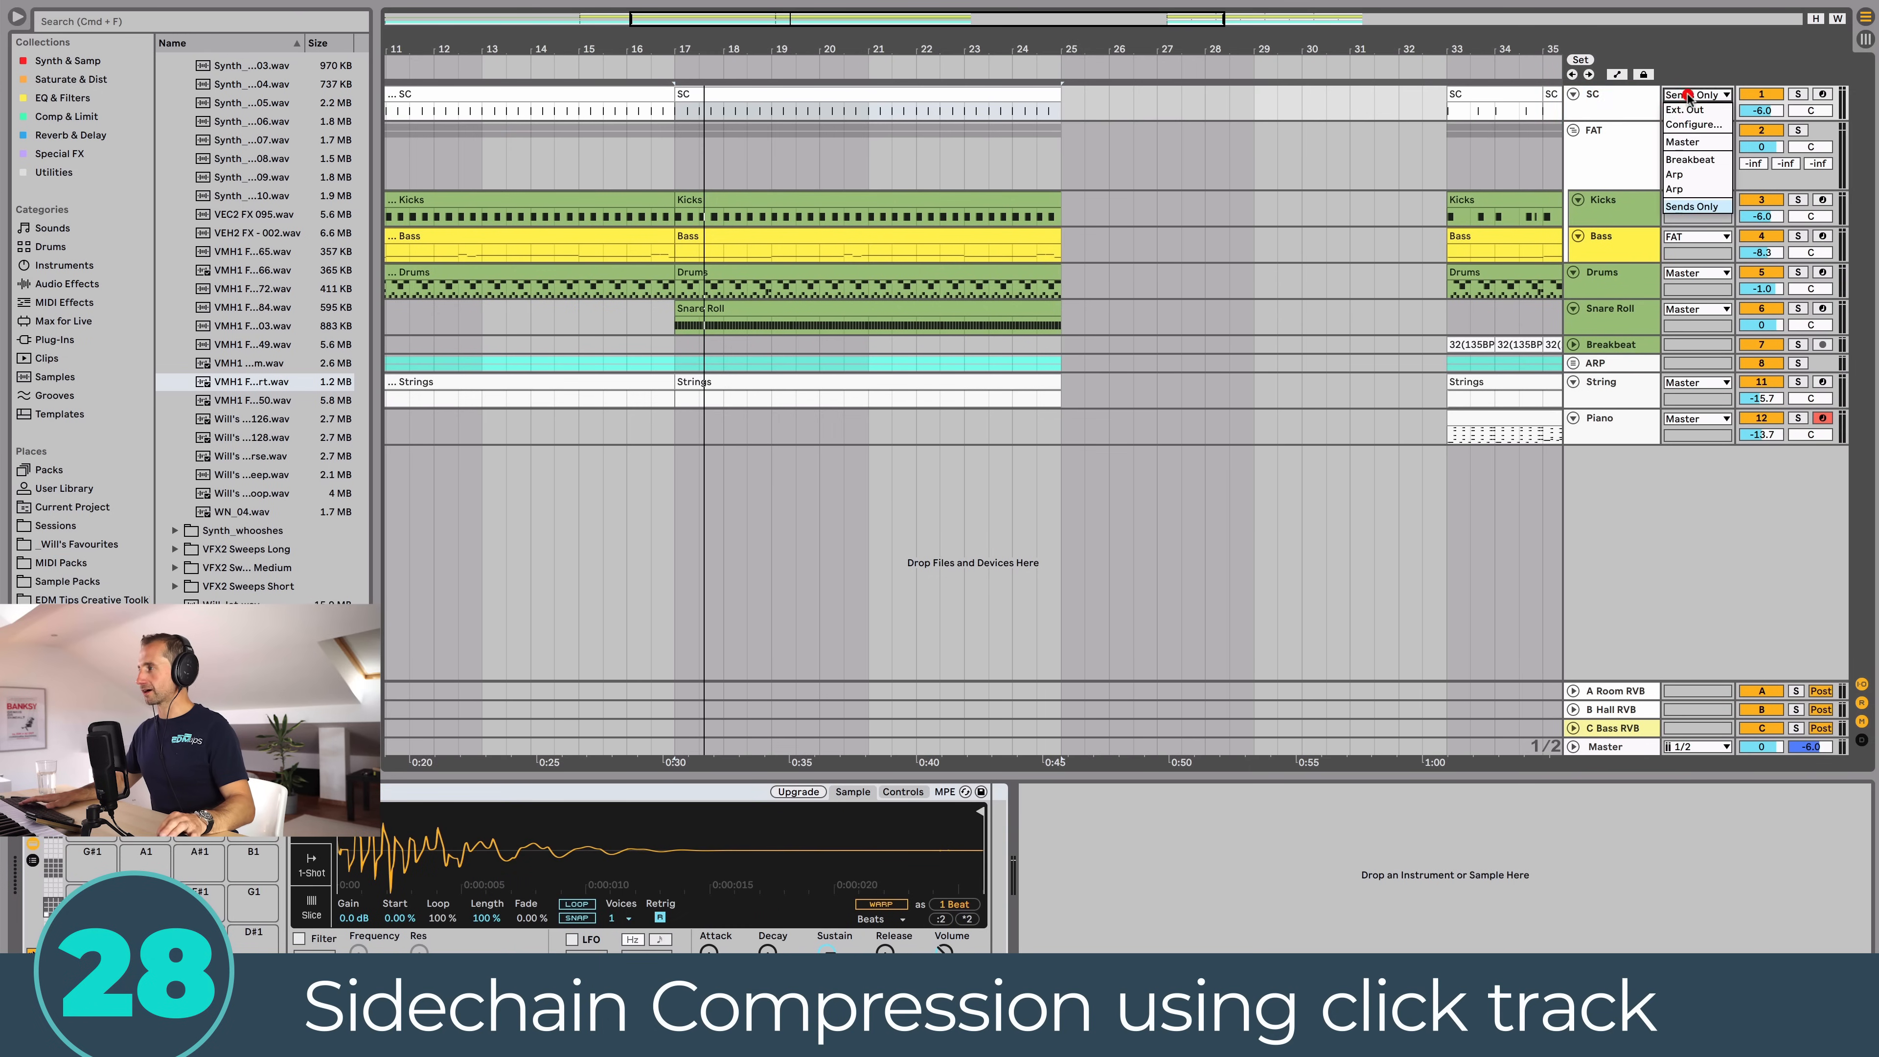
left_click(1689, 144)
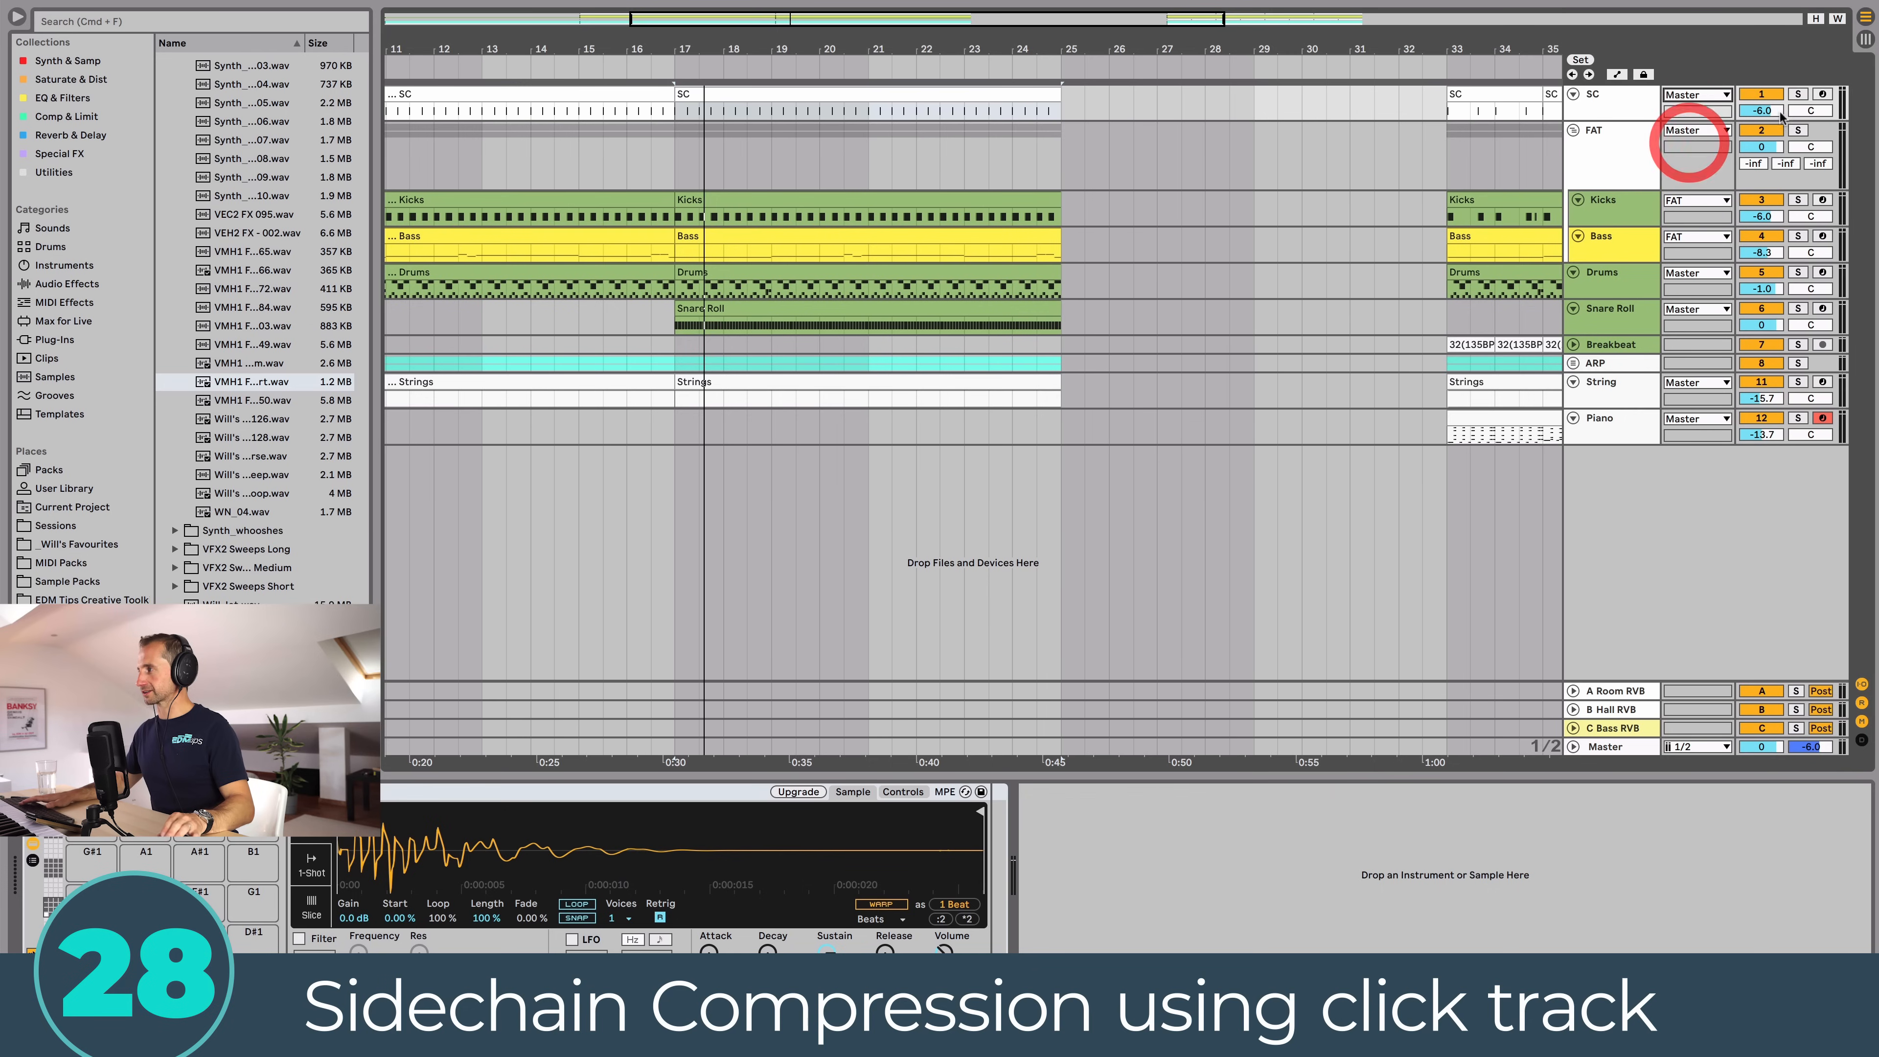
left_click(1798, 93)
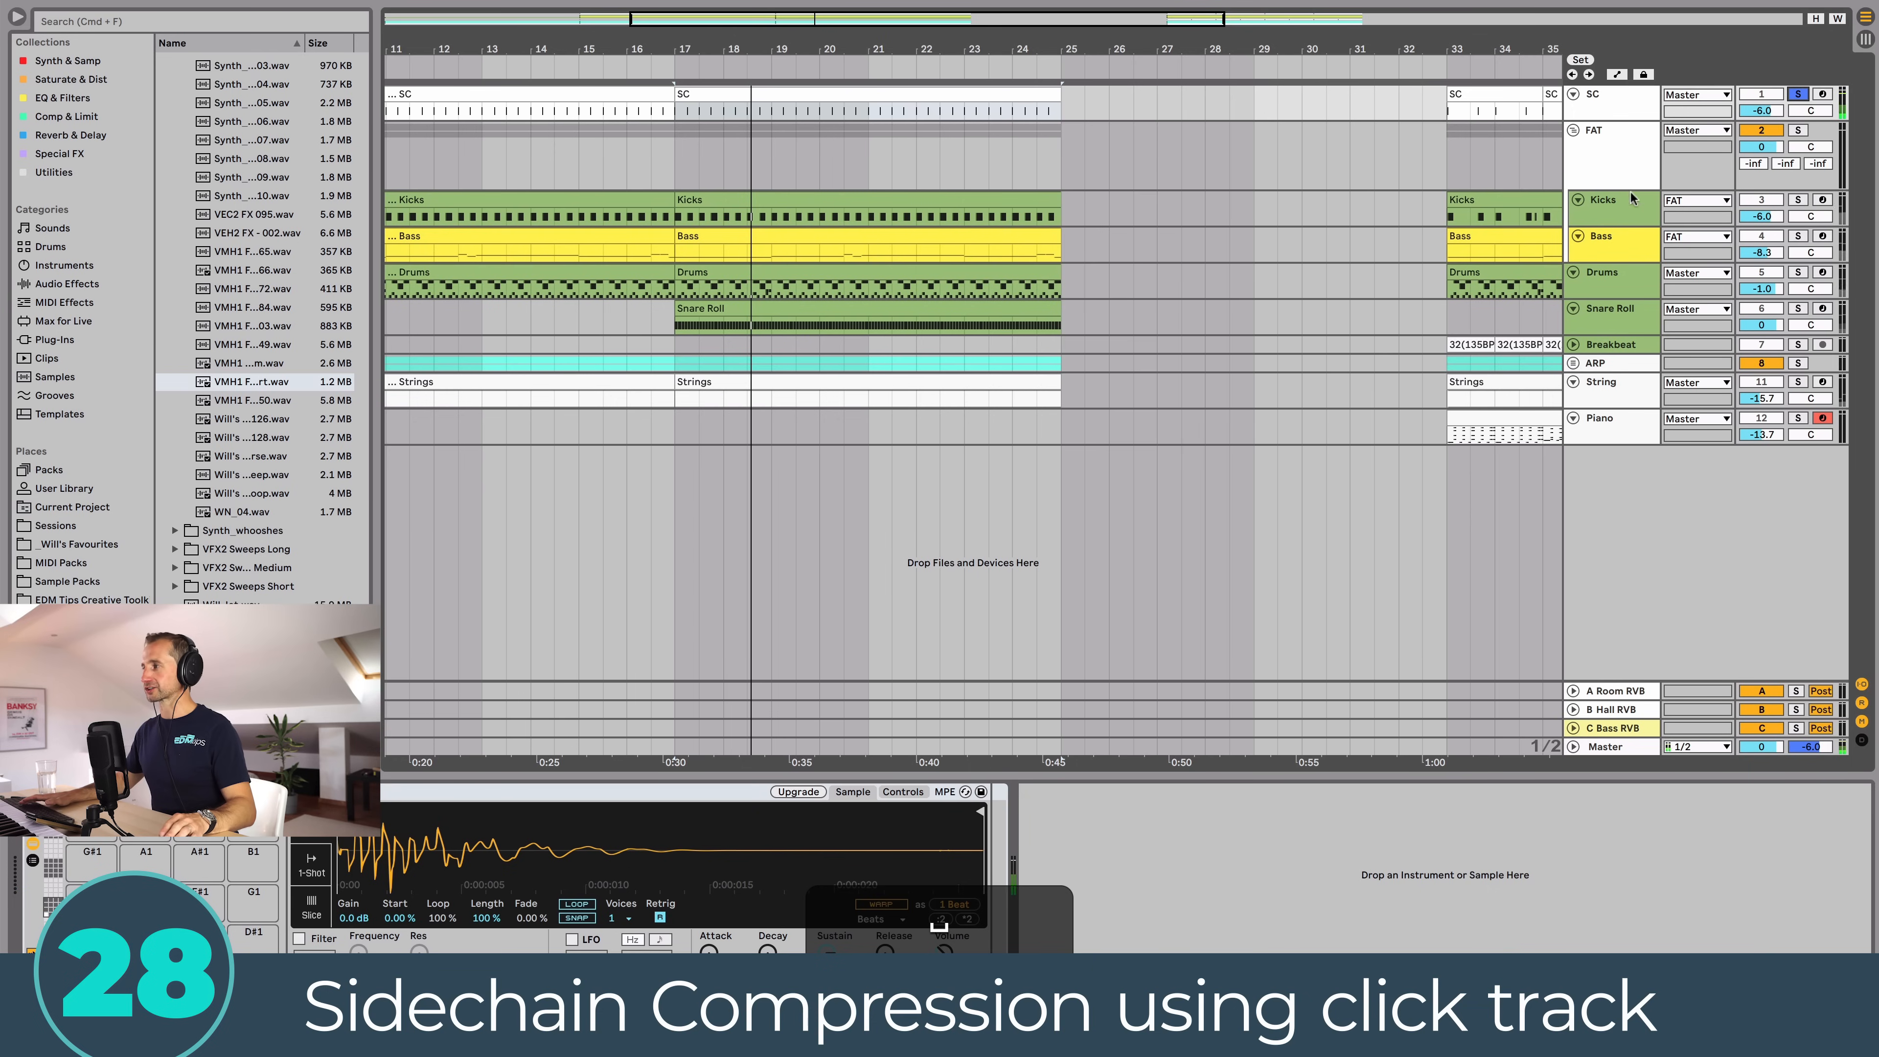
Step: Examine the Pump COMP sidechain compressor on the Bass track
left_click(1623, 253)
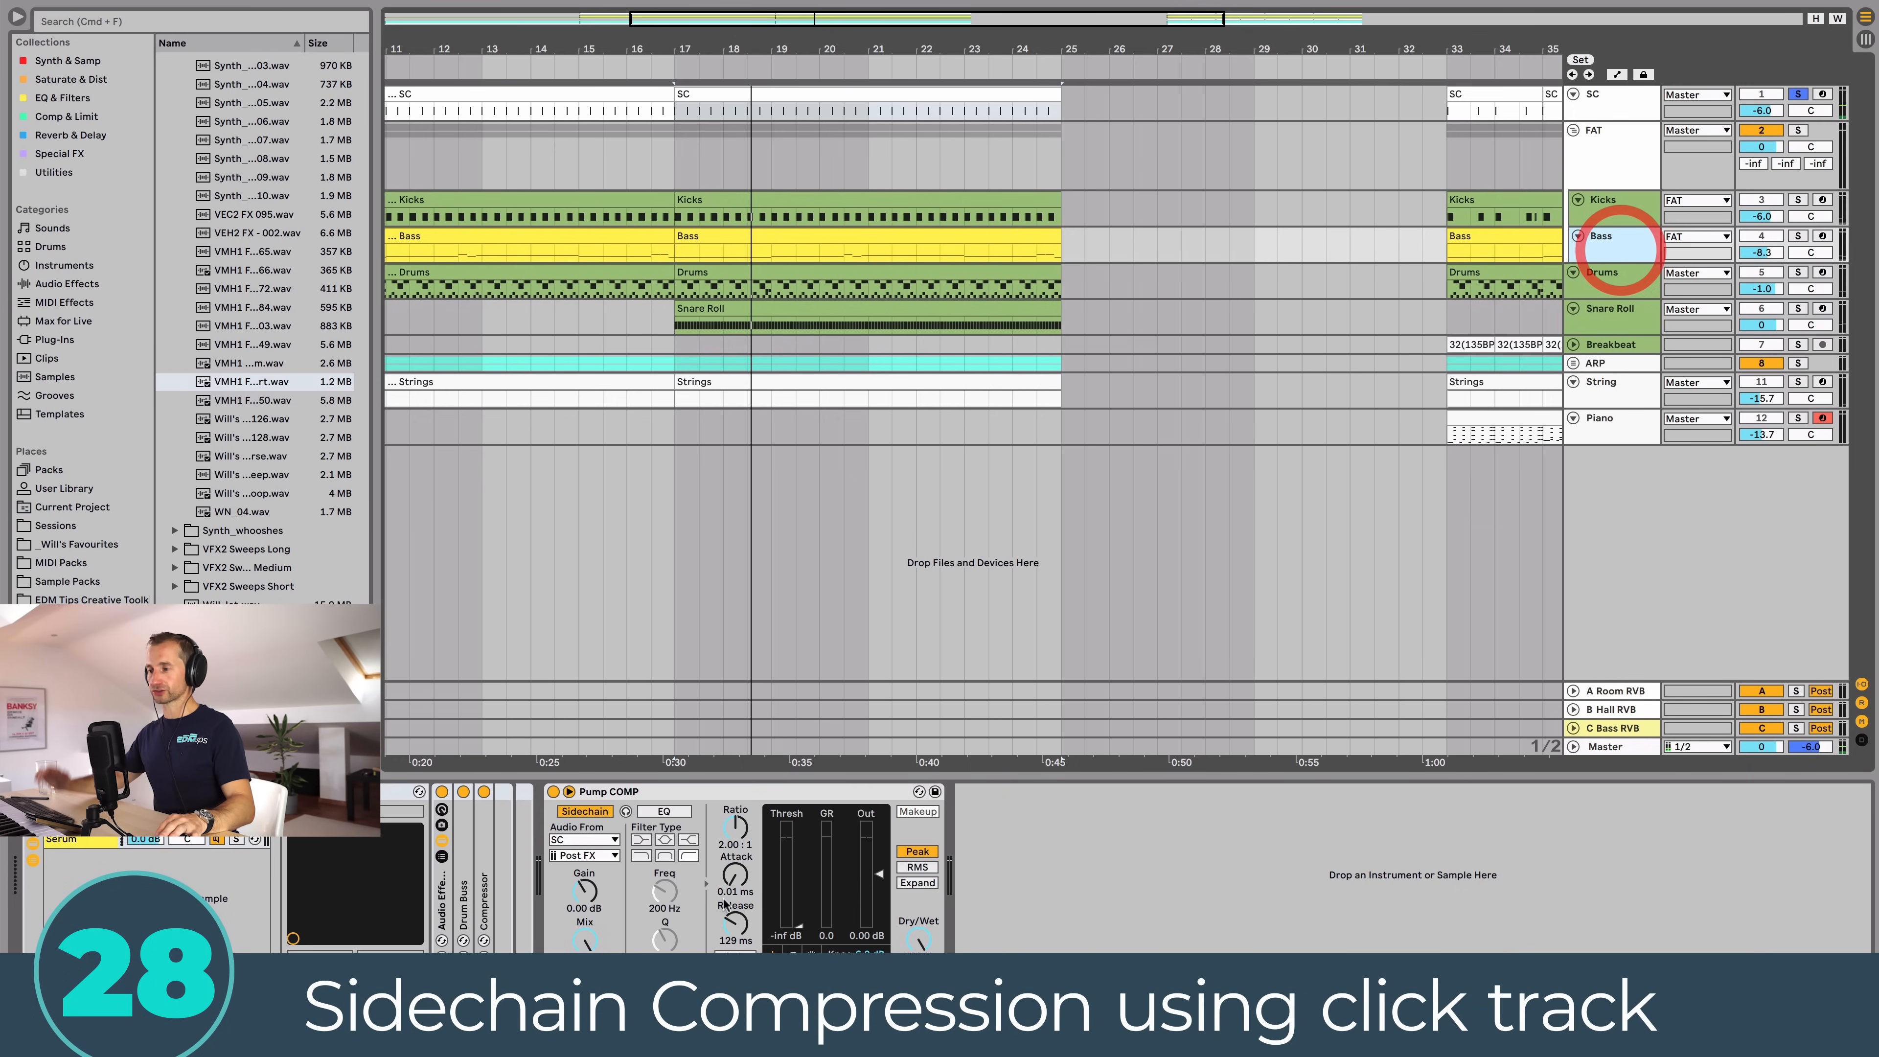
left_click(686, 790)
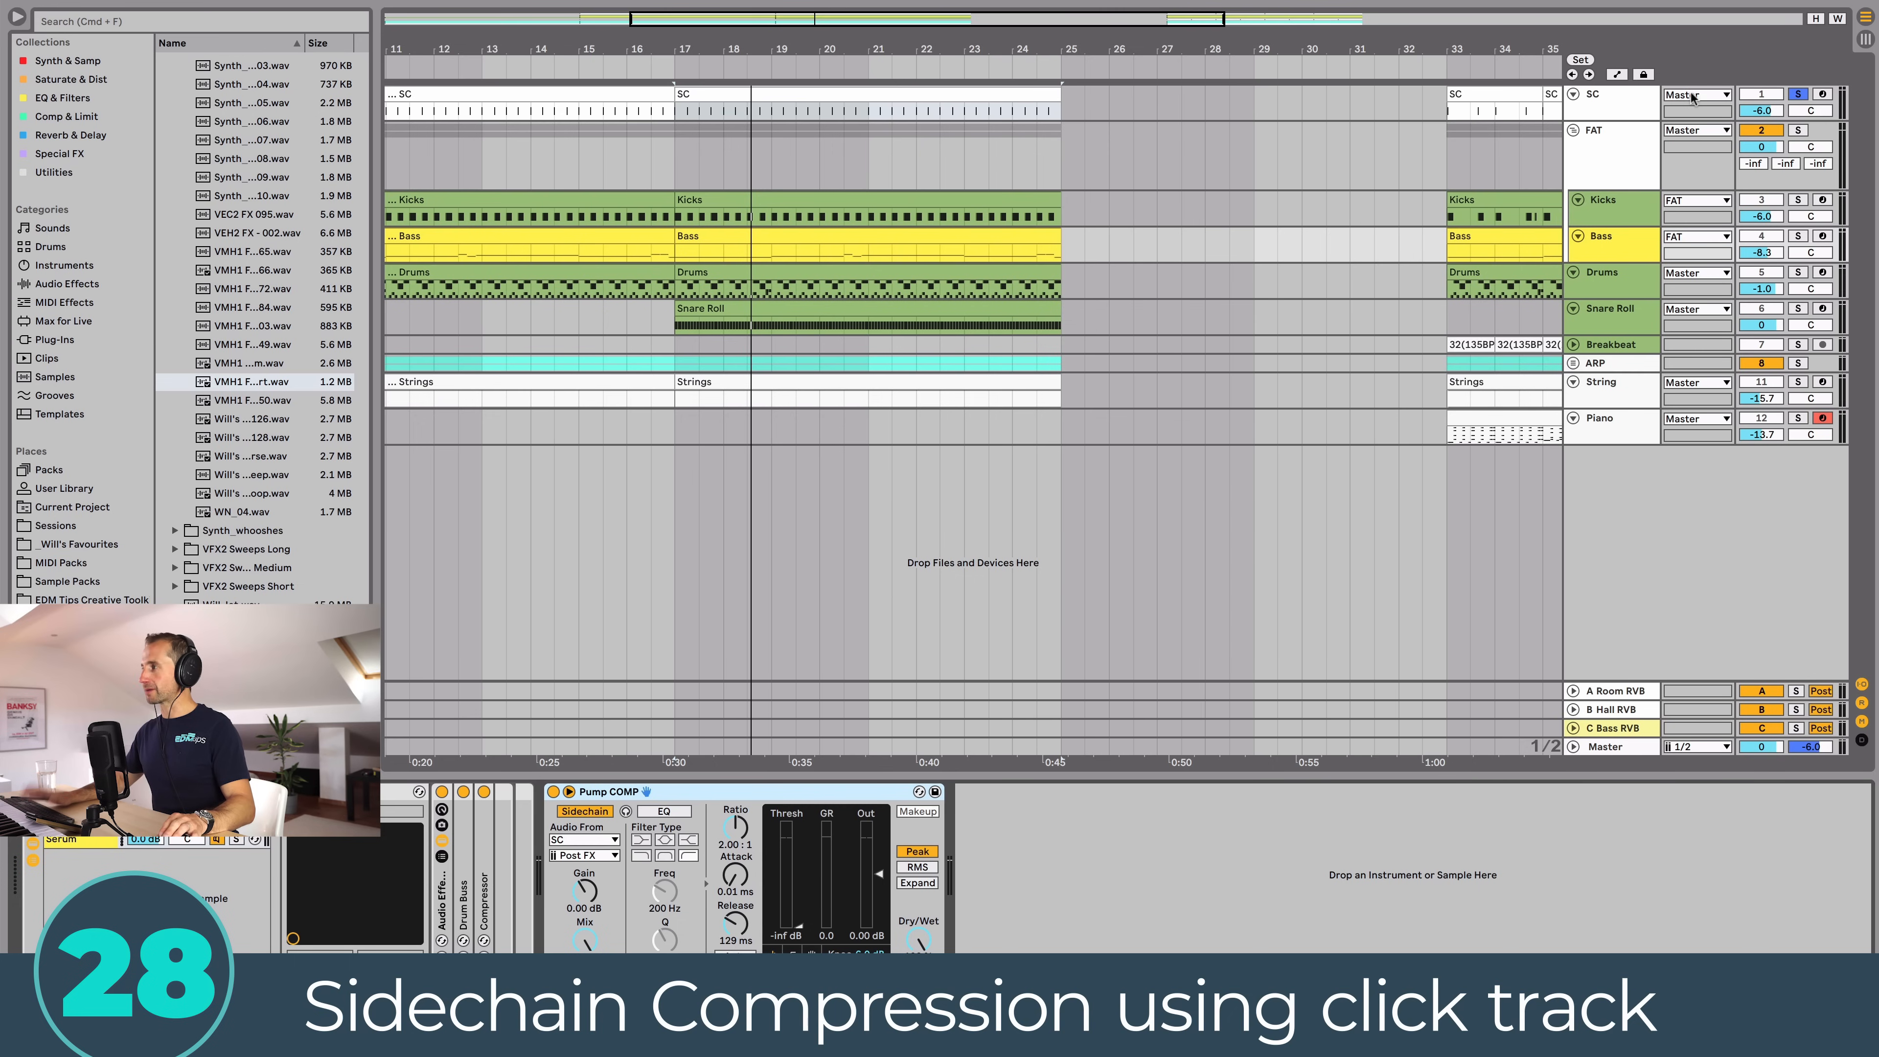
Step: Set the SC track's output back to Sends Only and turn off its solo
left_click(1650, 106)
left_click(1683, 95)
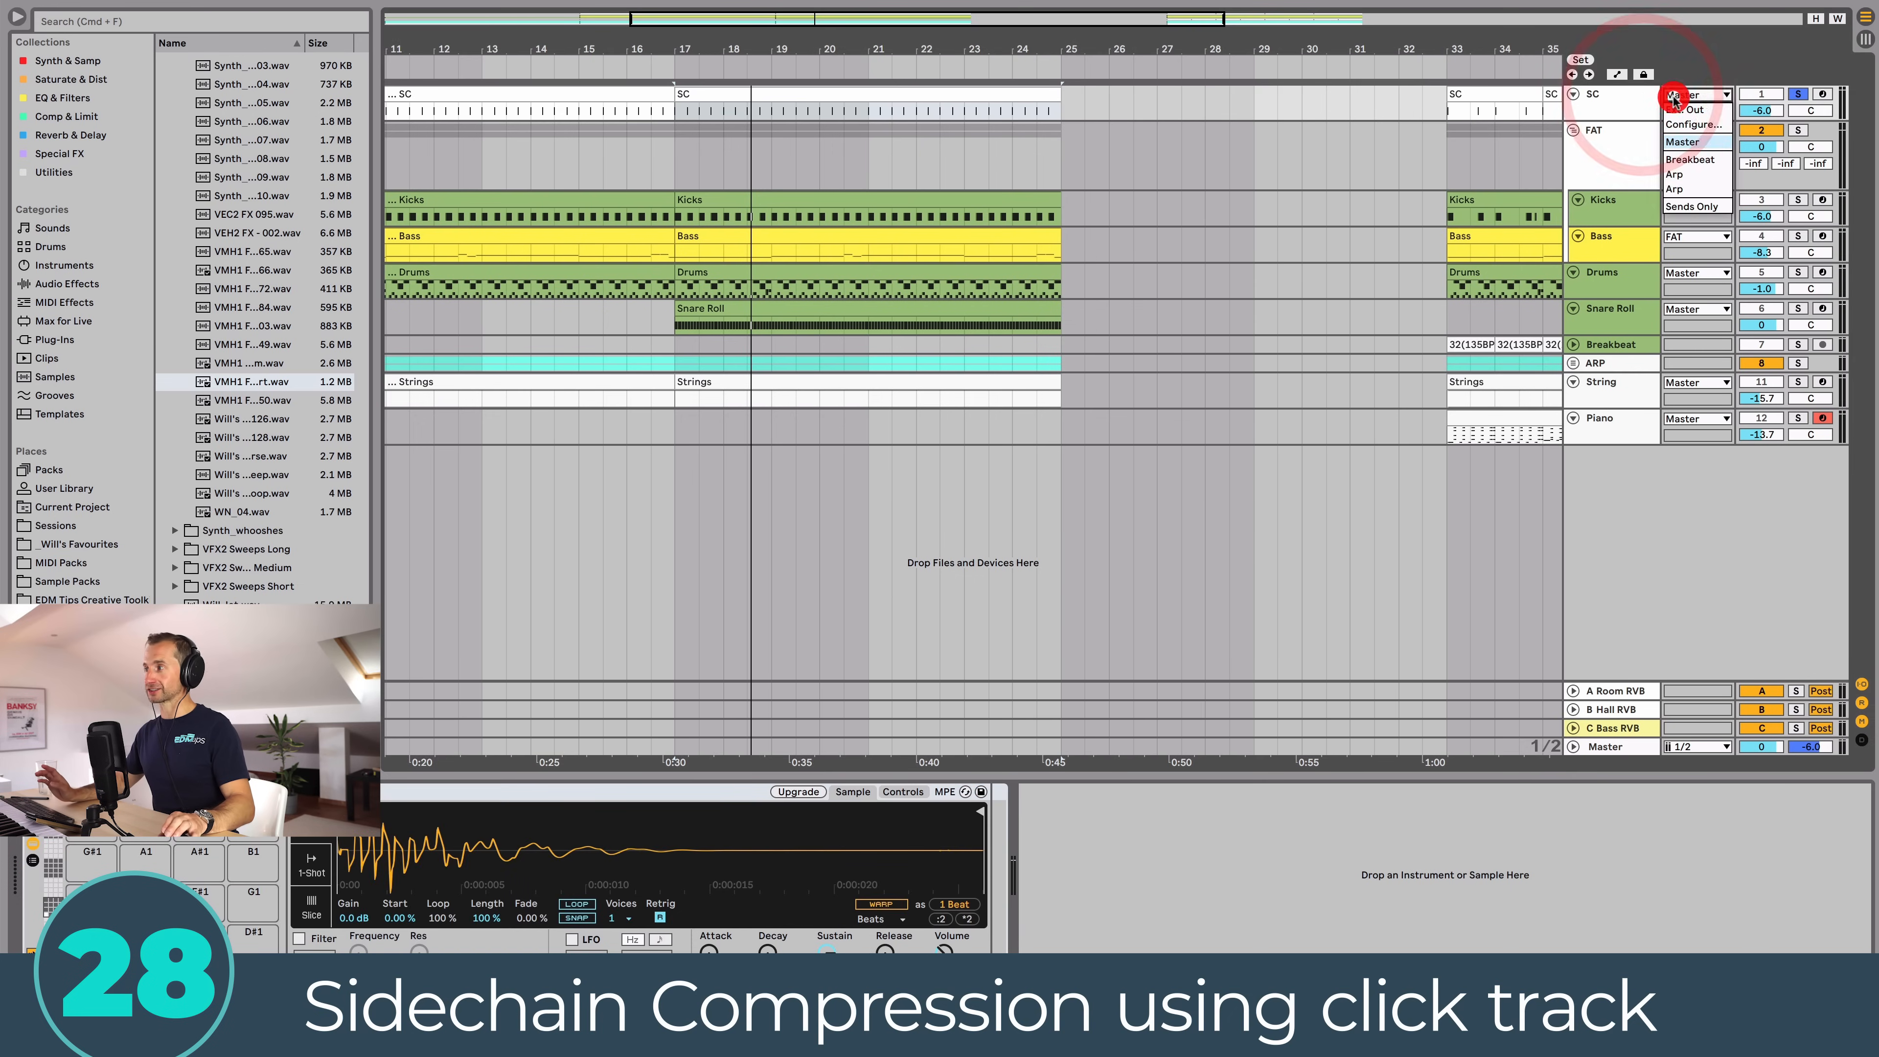
left_click(1692, 206)
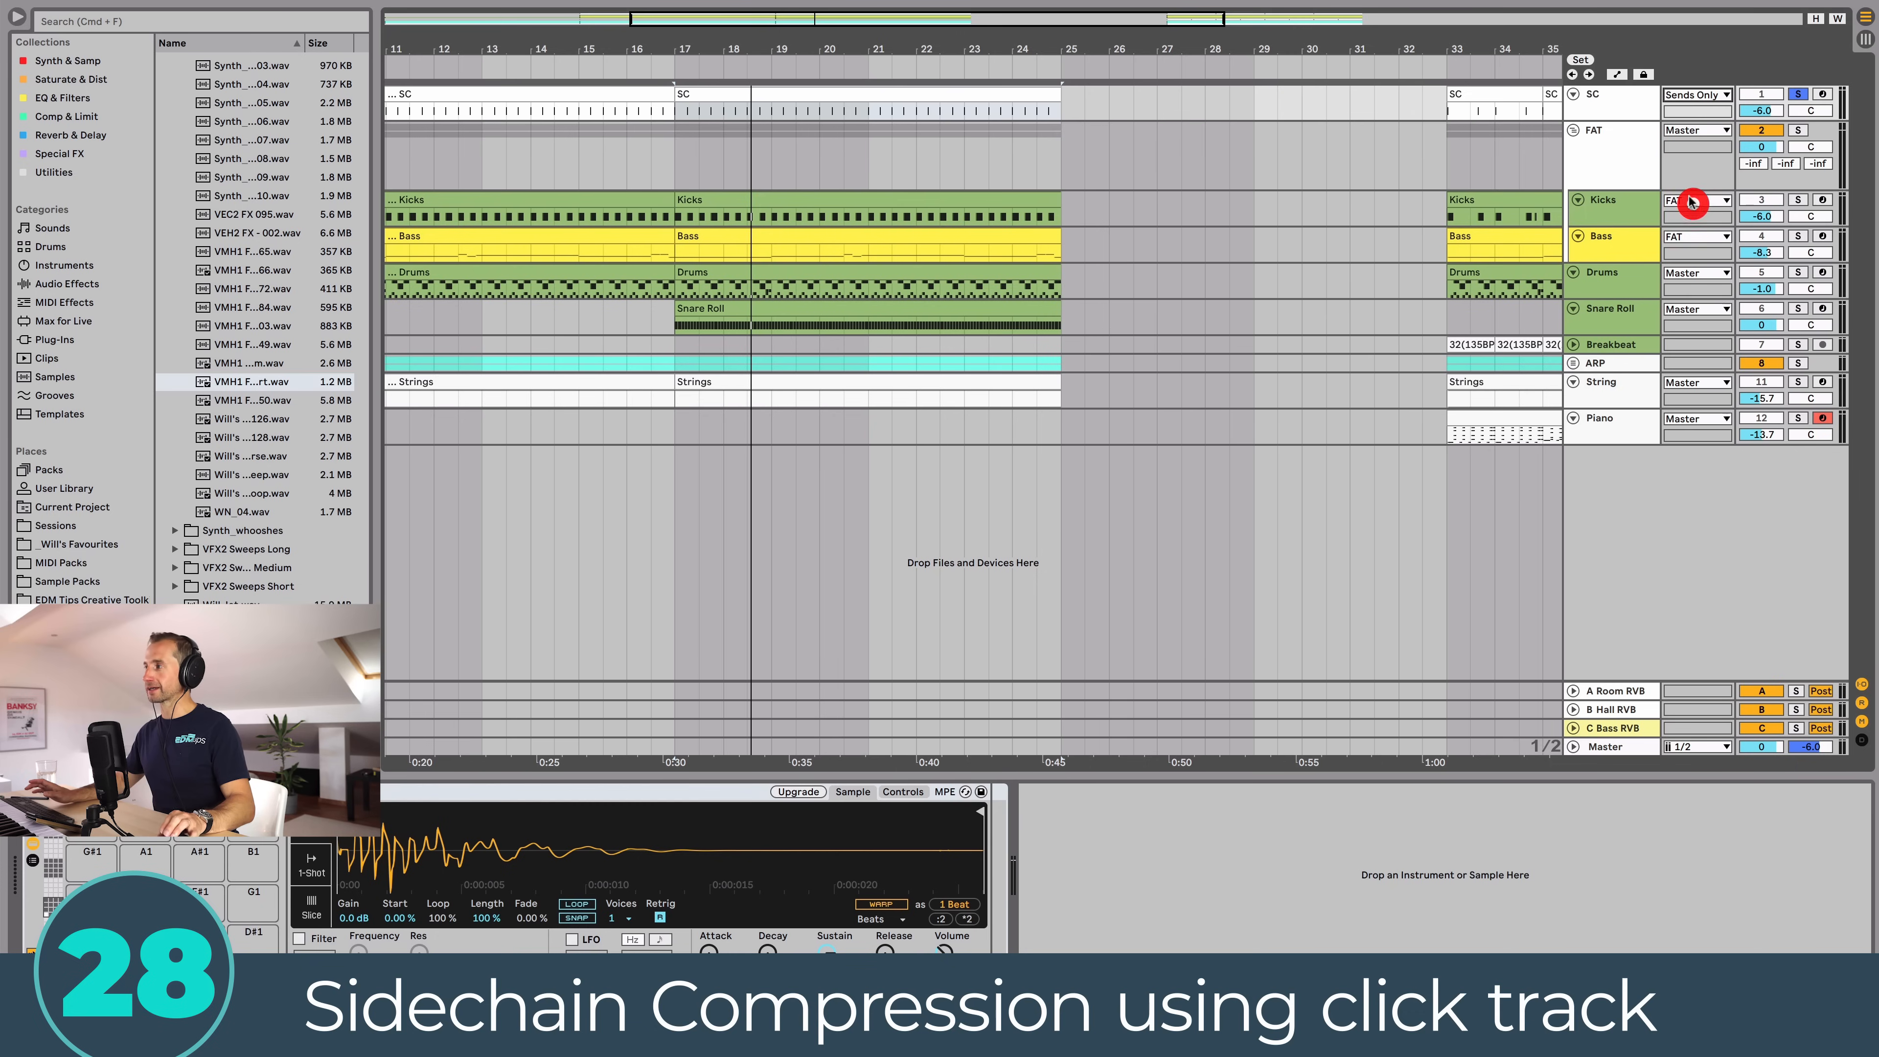
left_click(1635, 95)
left_click(1798, 94)
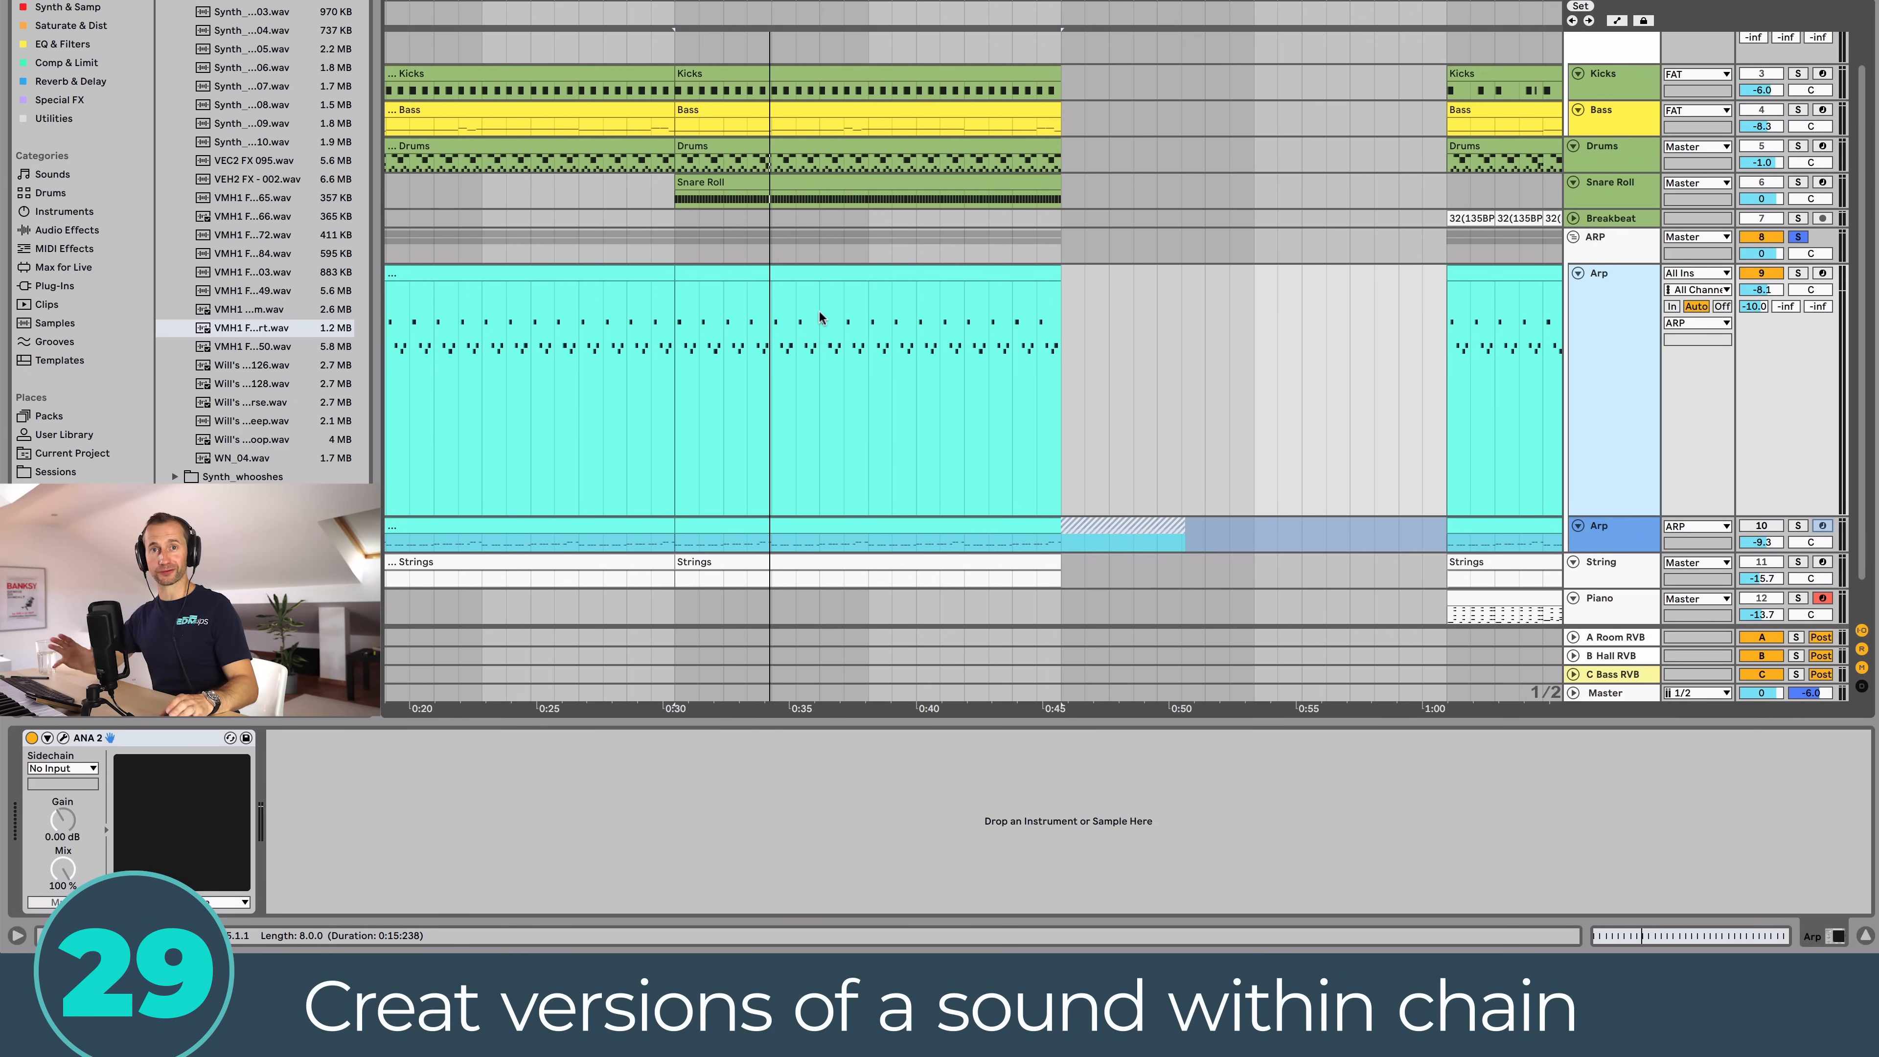
Step: Solo the upper Arp track and play it from bar 17
left_click(680, 368)
left_click(1639, 307)
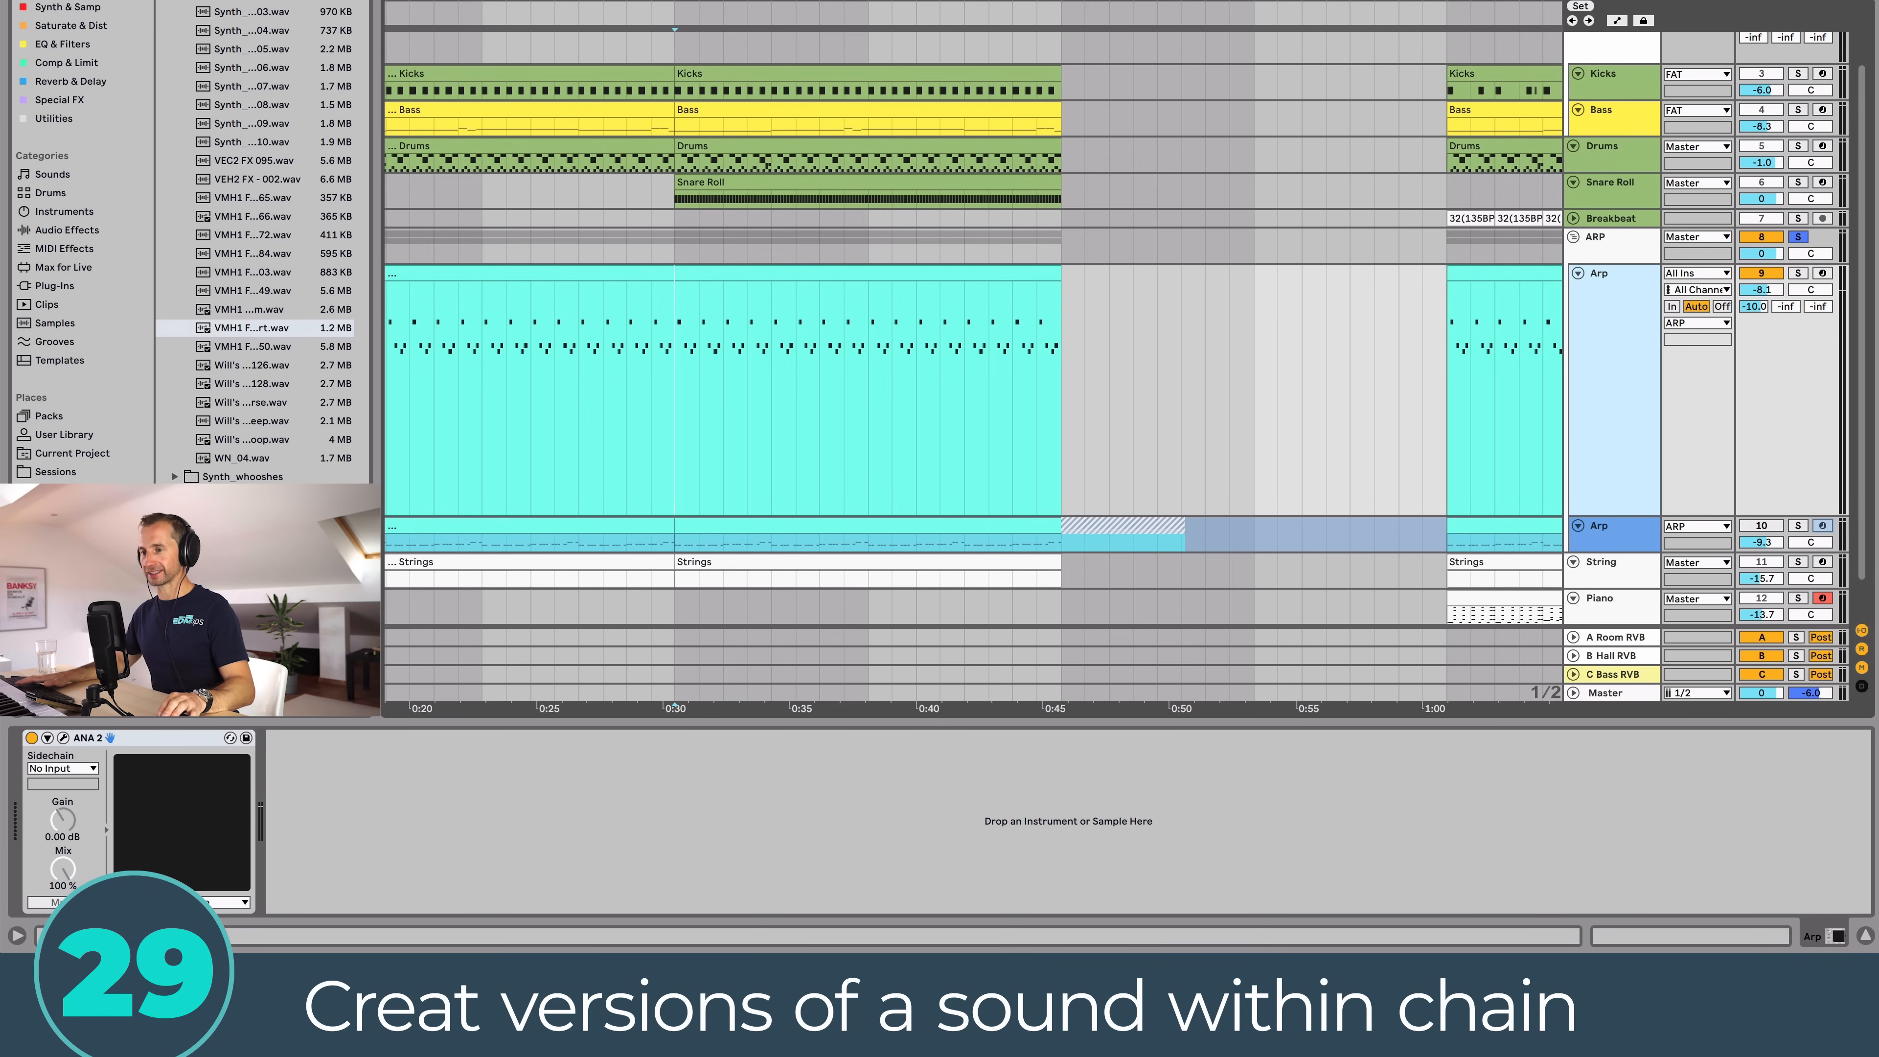
left_click(167, 739)
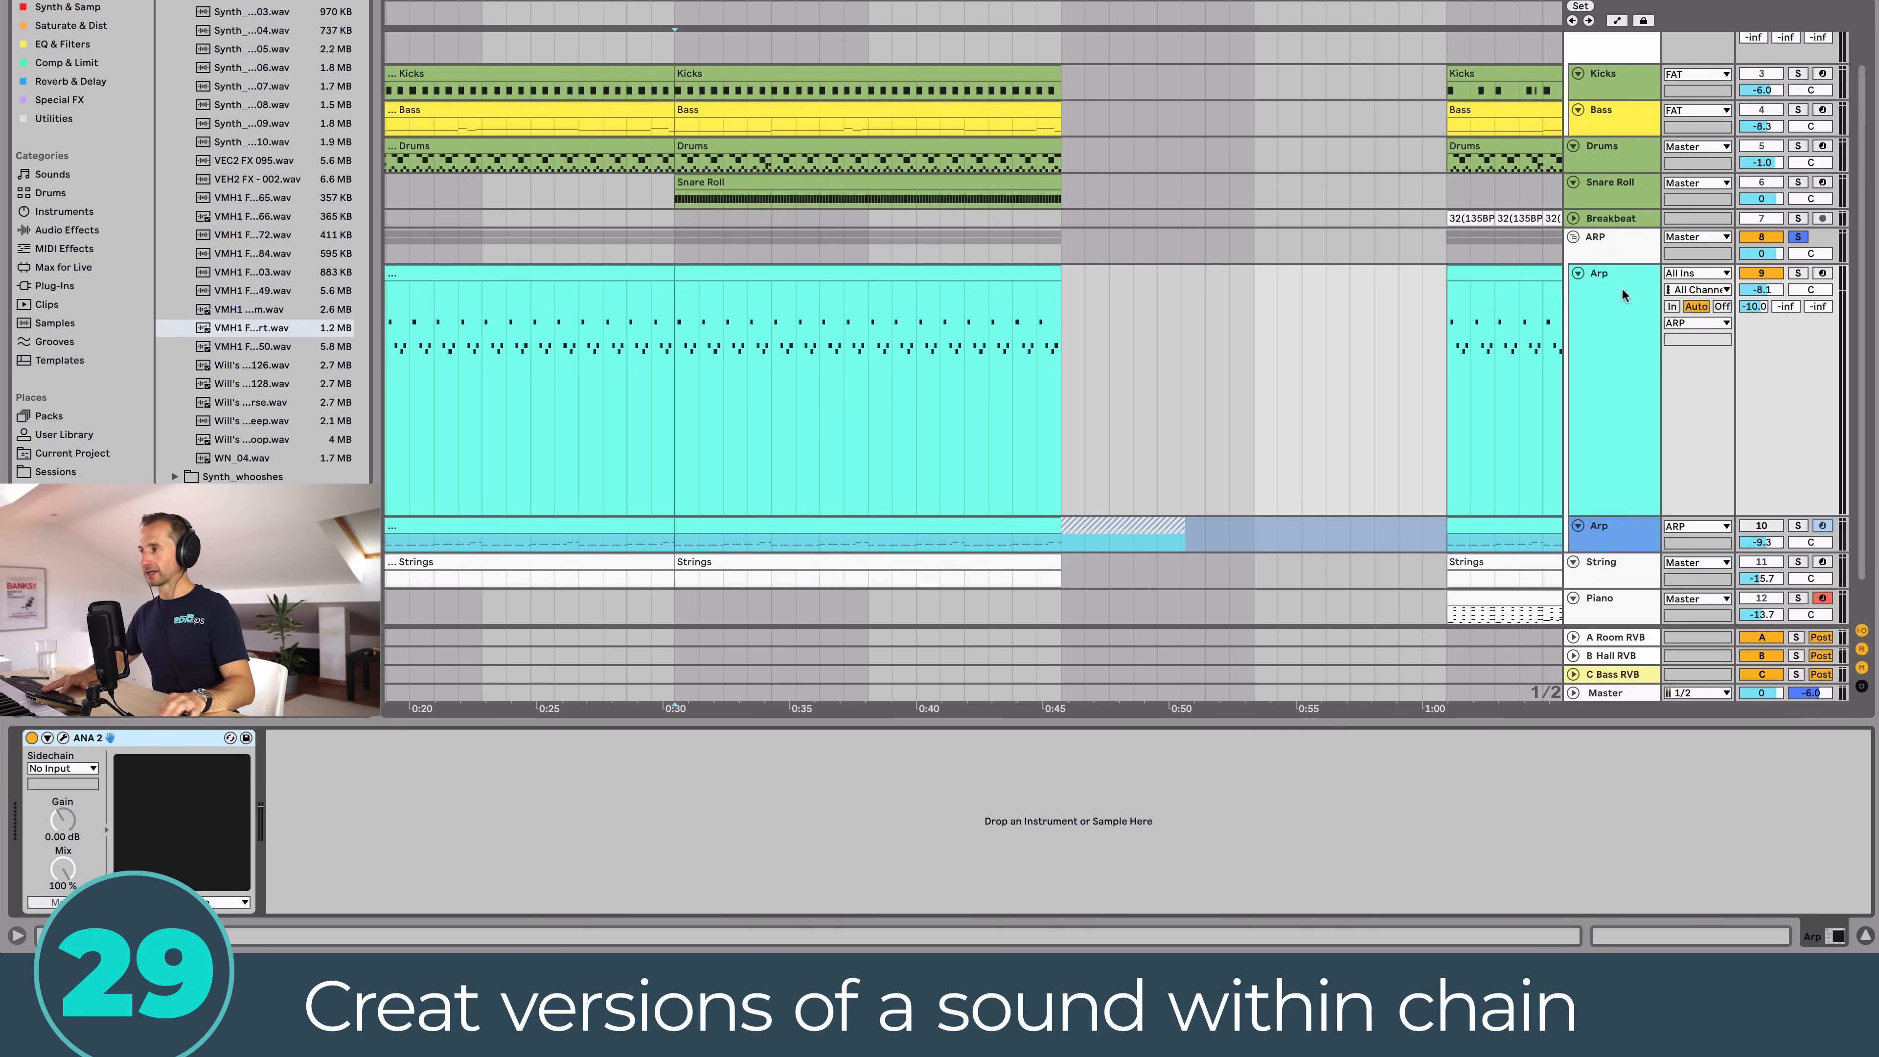
left_click(1796, 273)
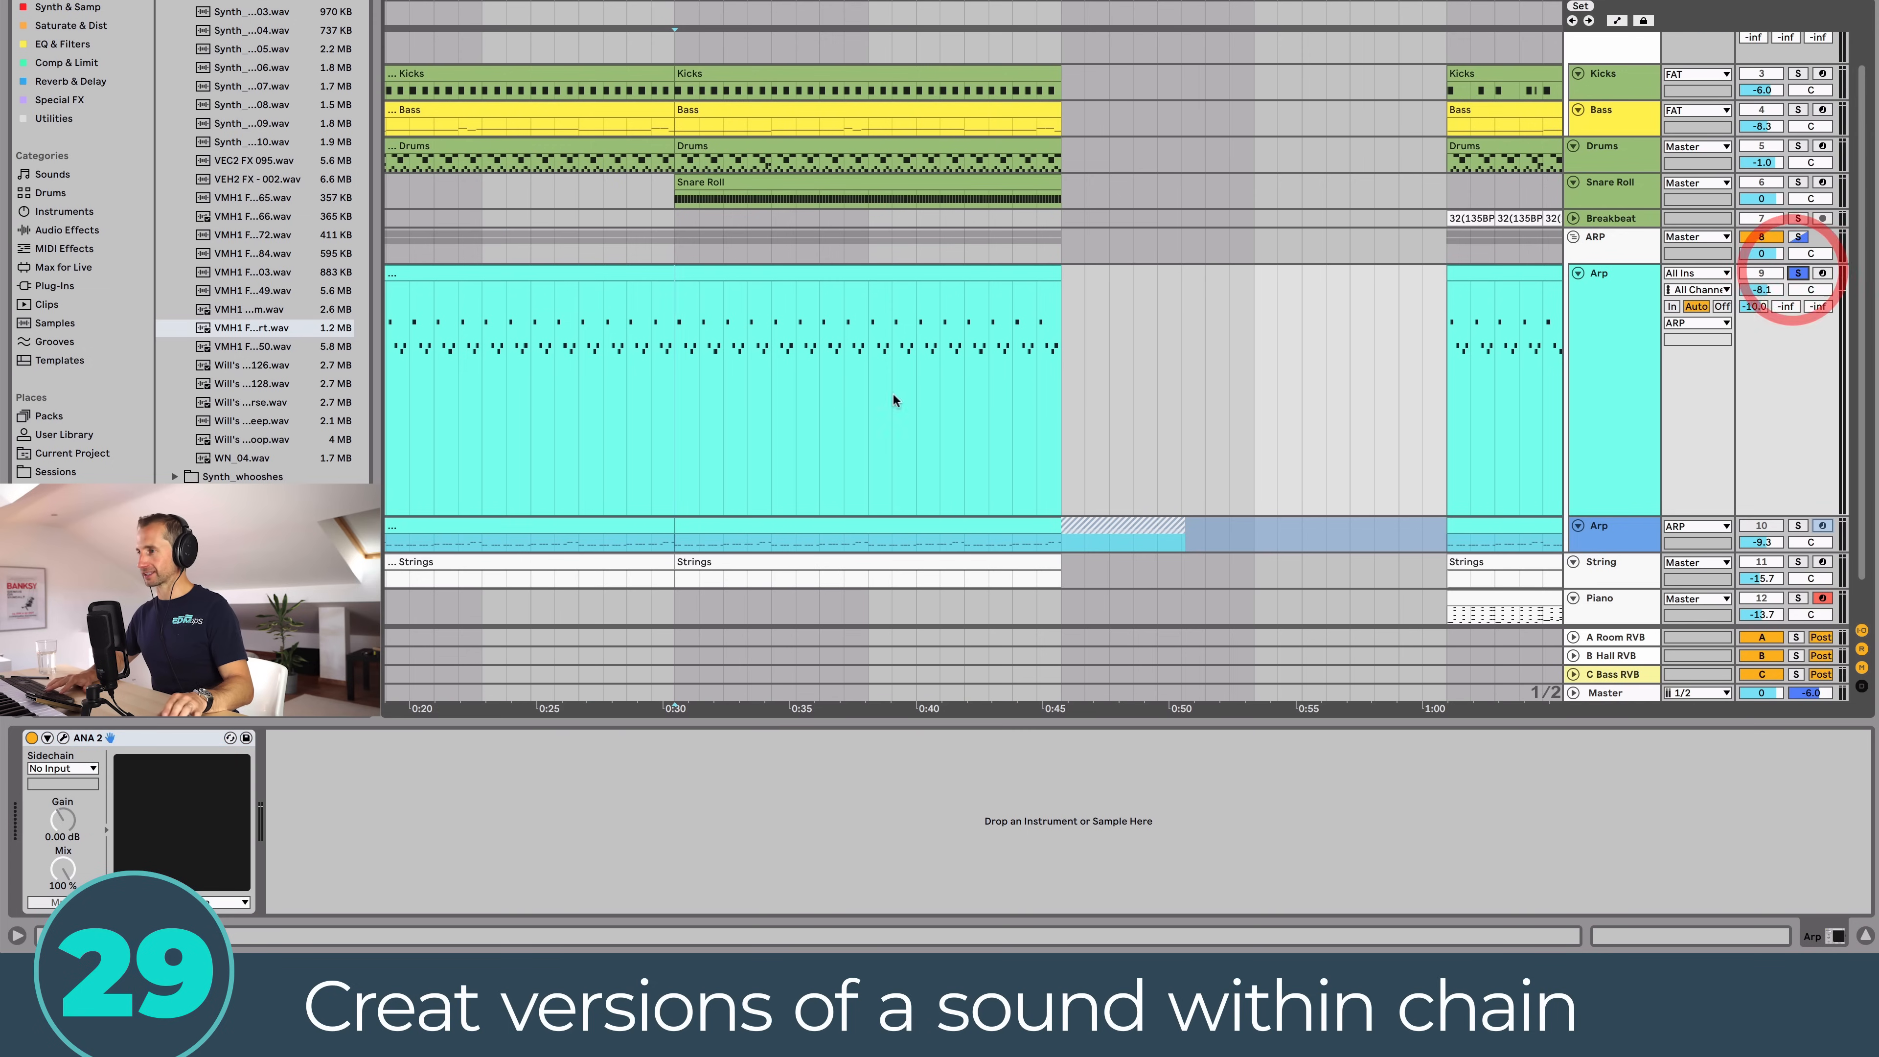
left_click(677, 332)
key("space")
Step: Stop playback and loop the first two bars of the Arp clip from bar 17
scroll(677, 332, "up", 5)
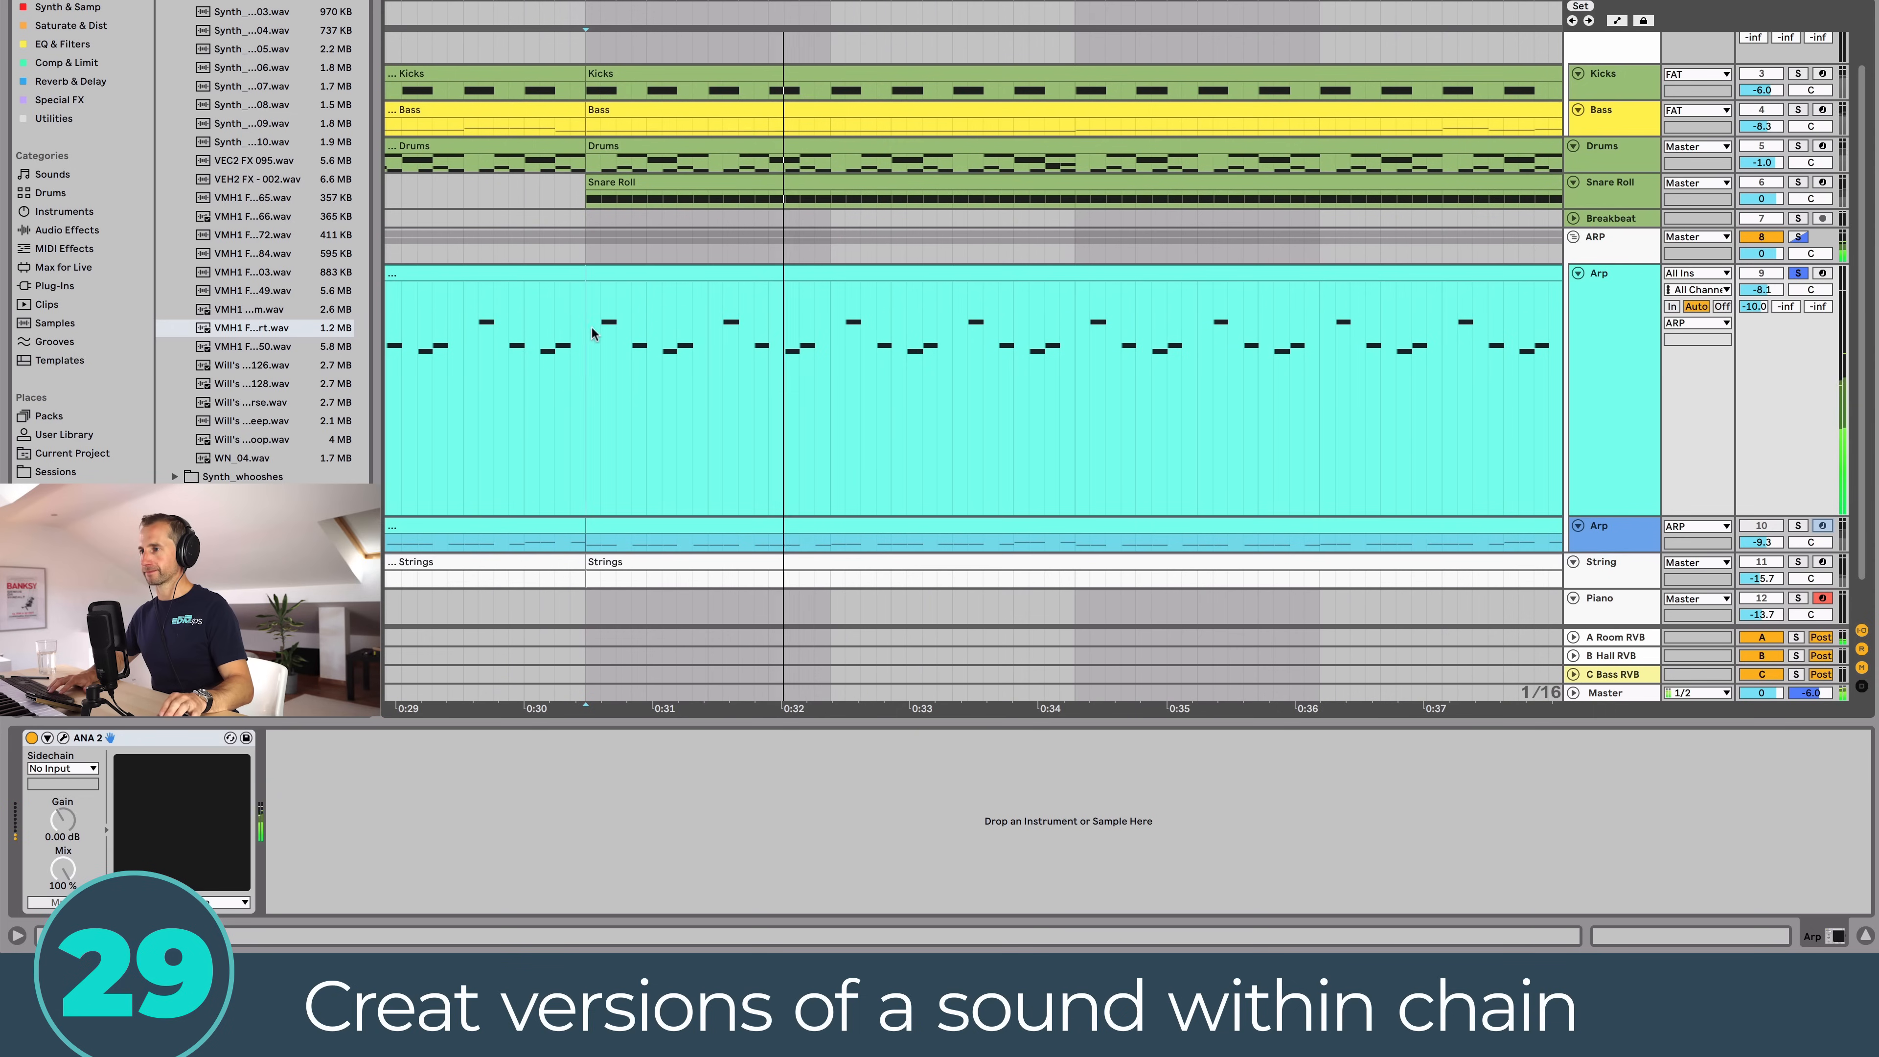
key("space")
left_click_drag(628, 378, 1083, 406)
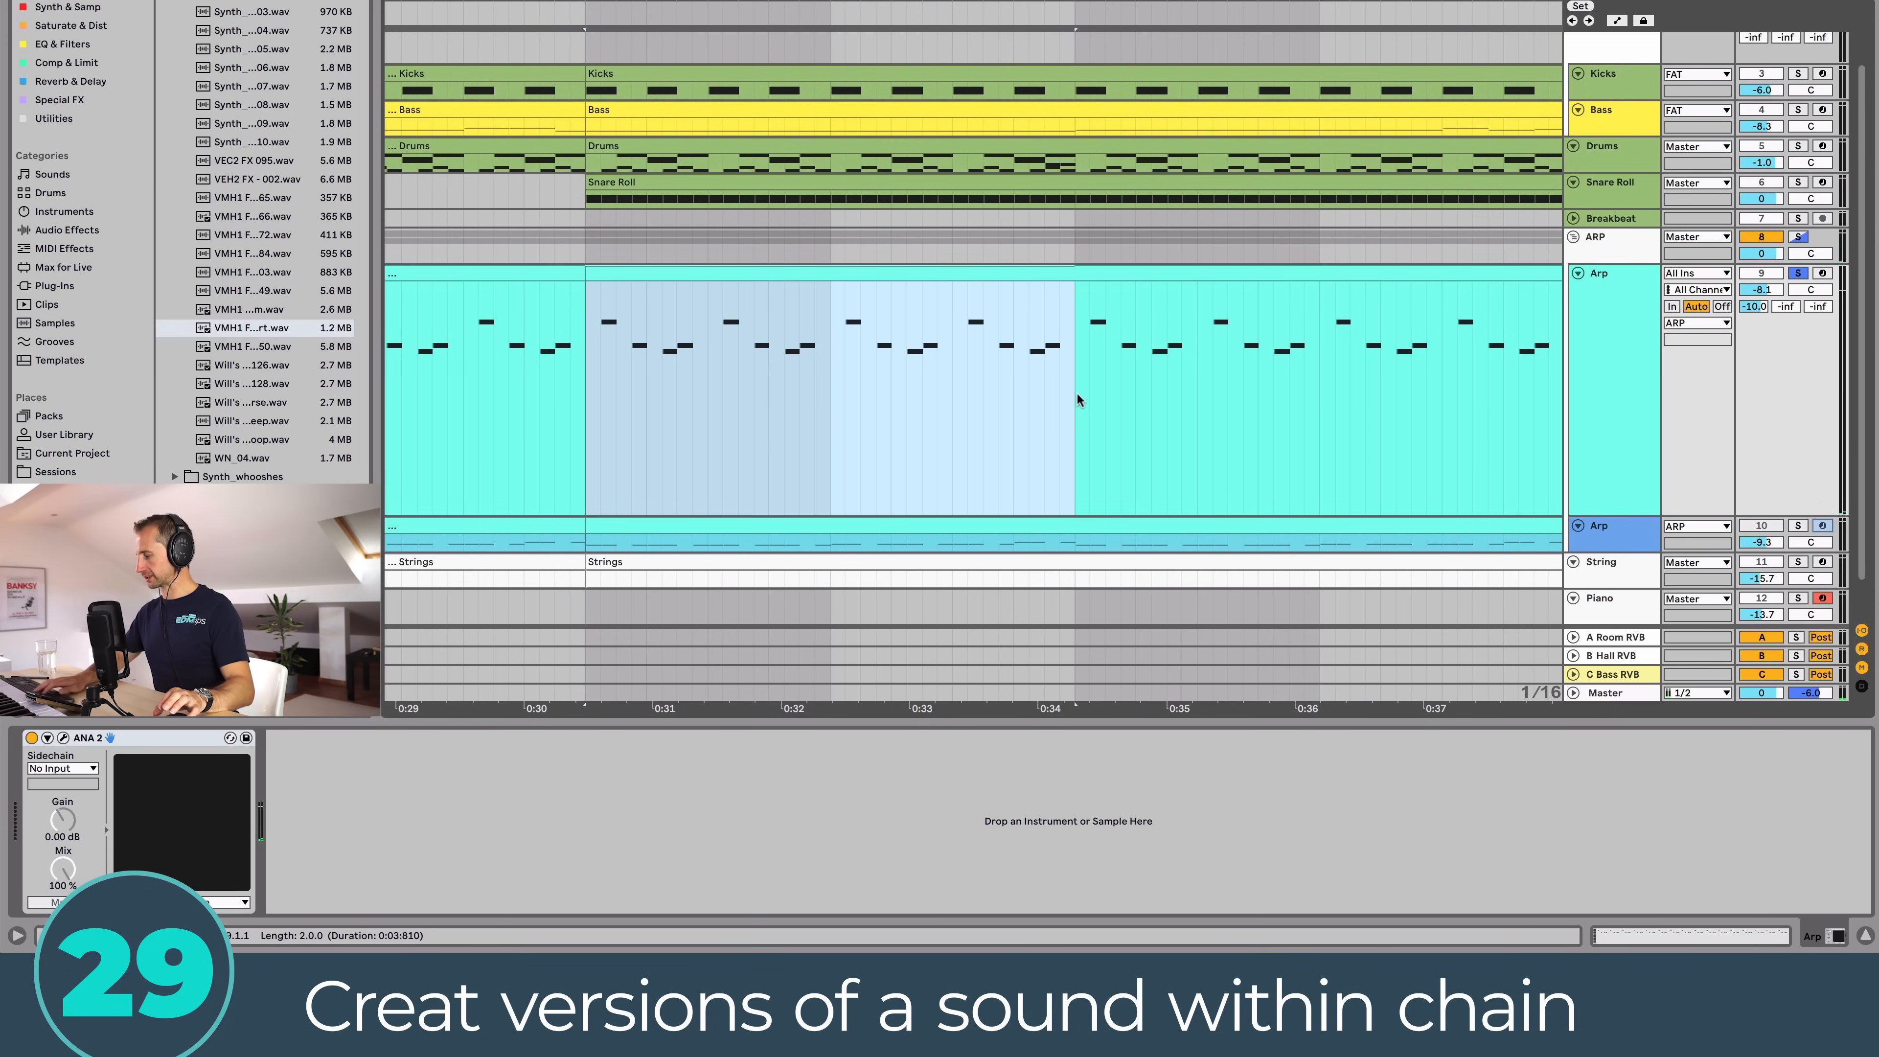
key("super+l")
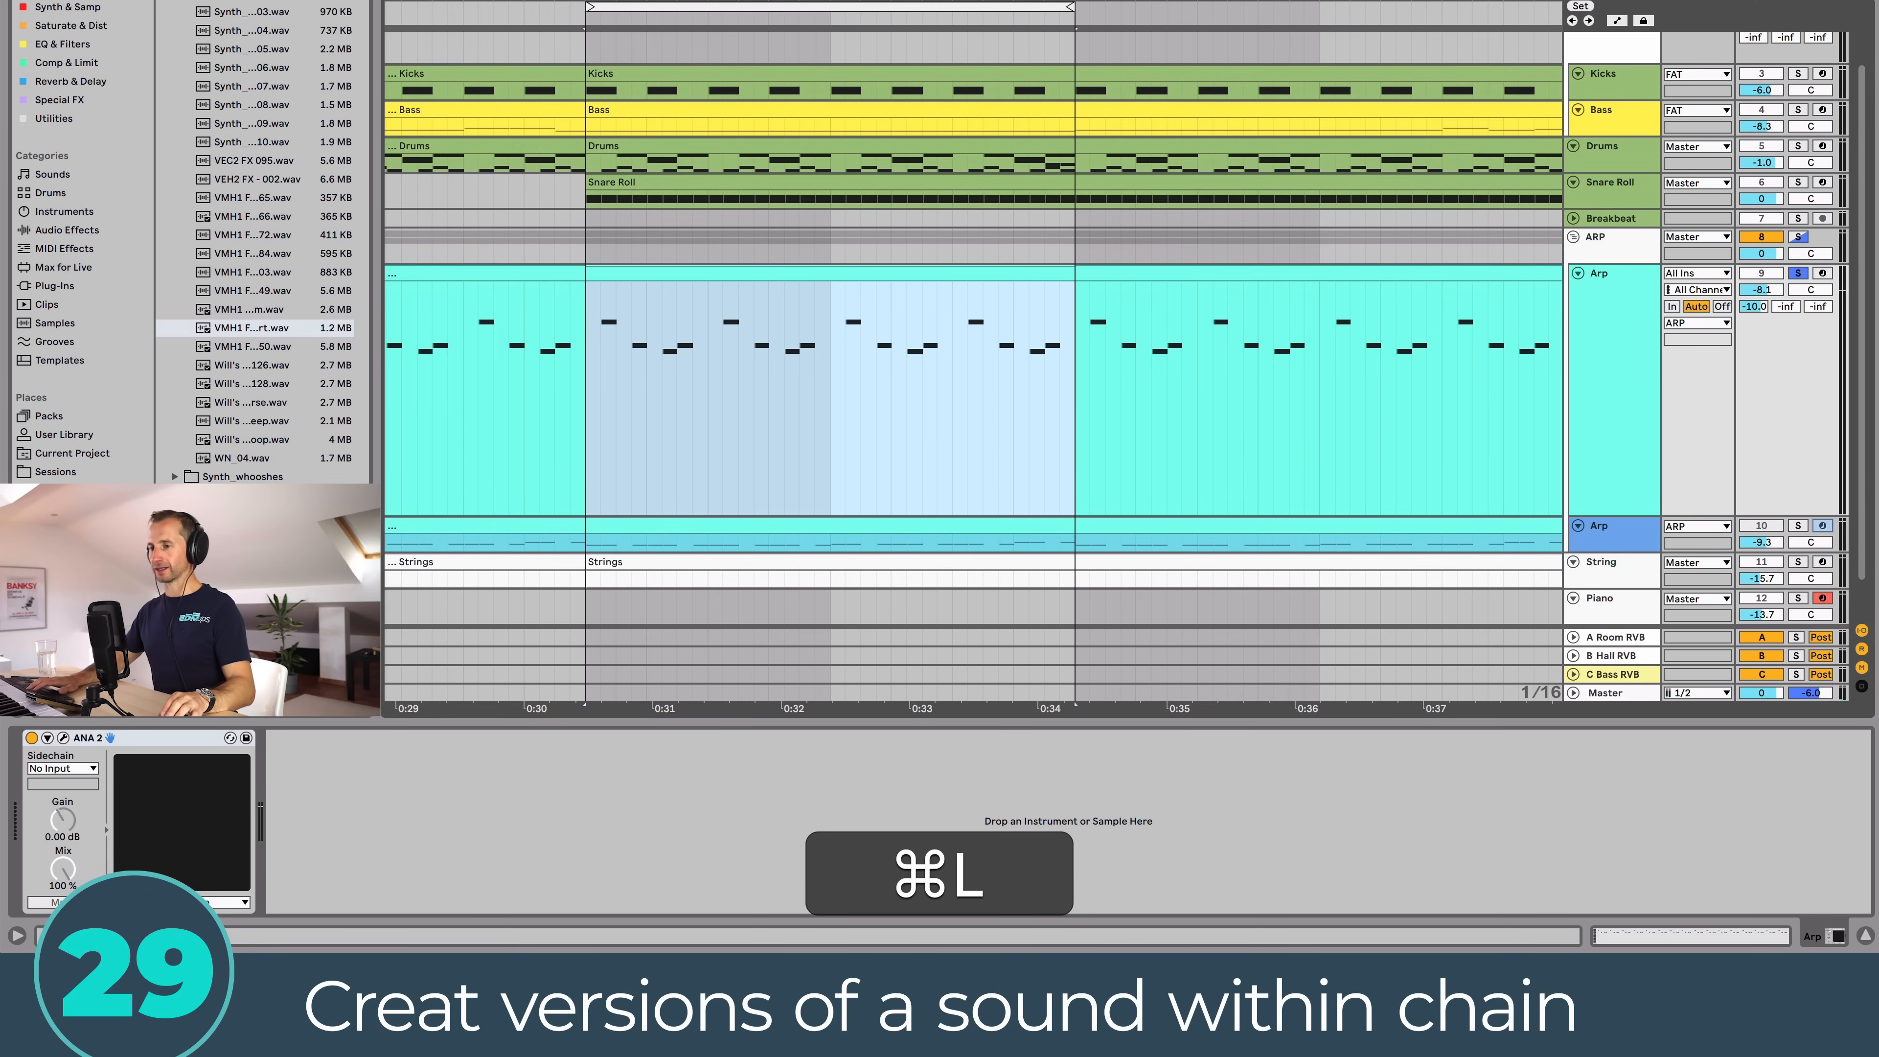
Step: Group the Arp track's ANA 2 synth into an Instrument Rack and show its chain list
left_click(162, 737)
key("super")
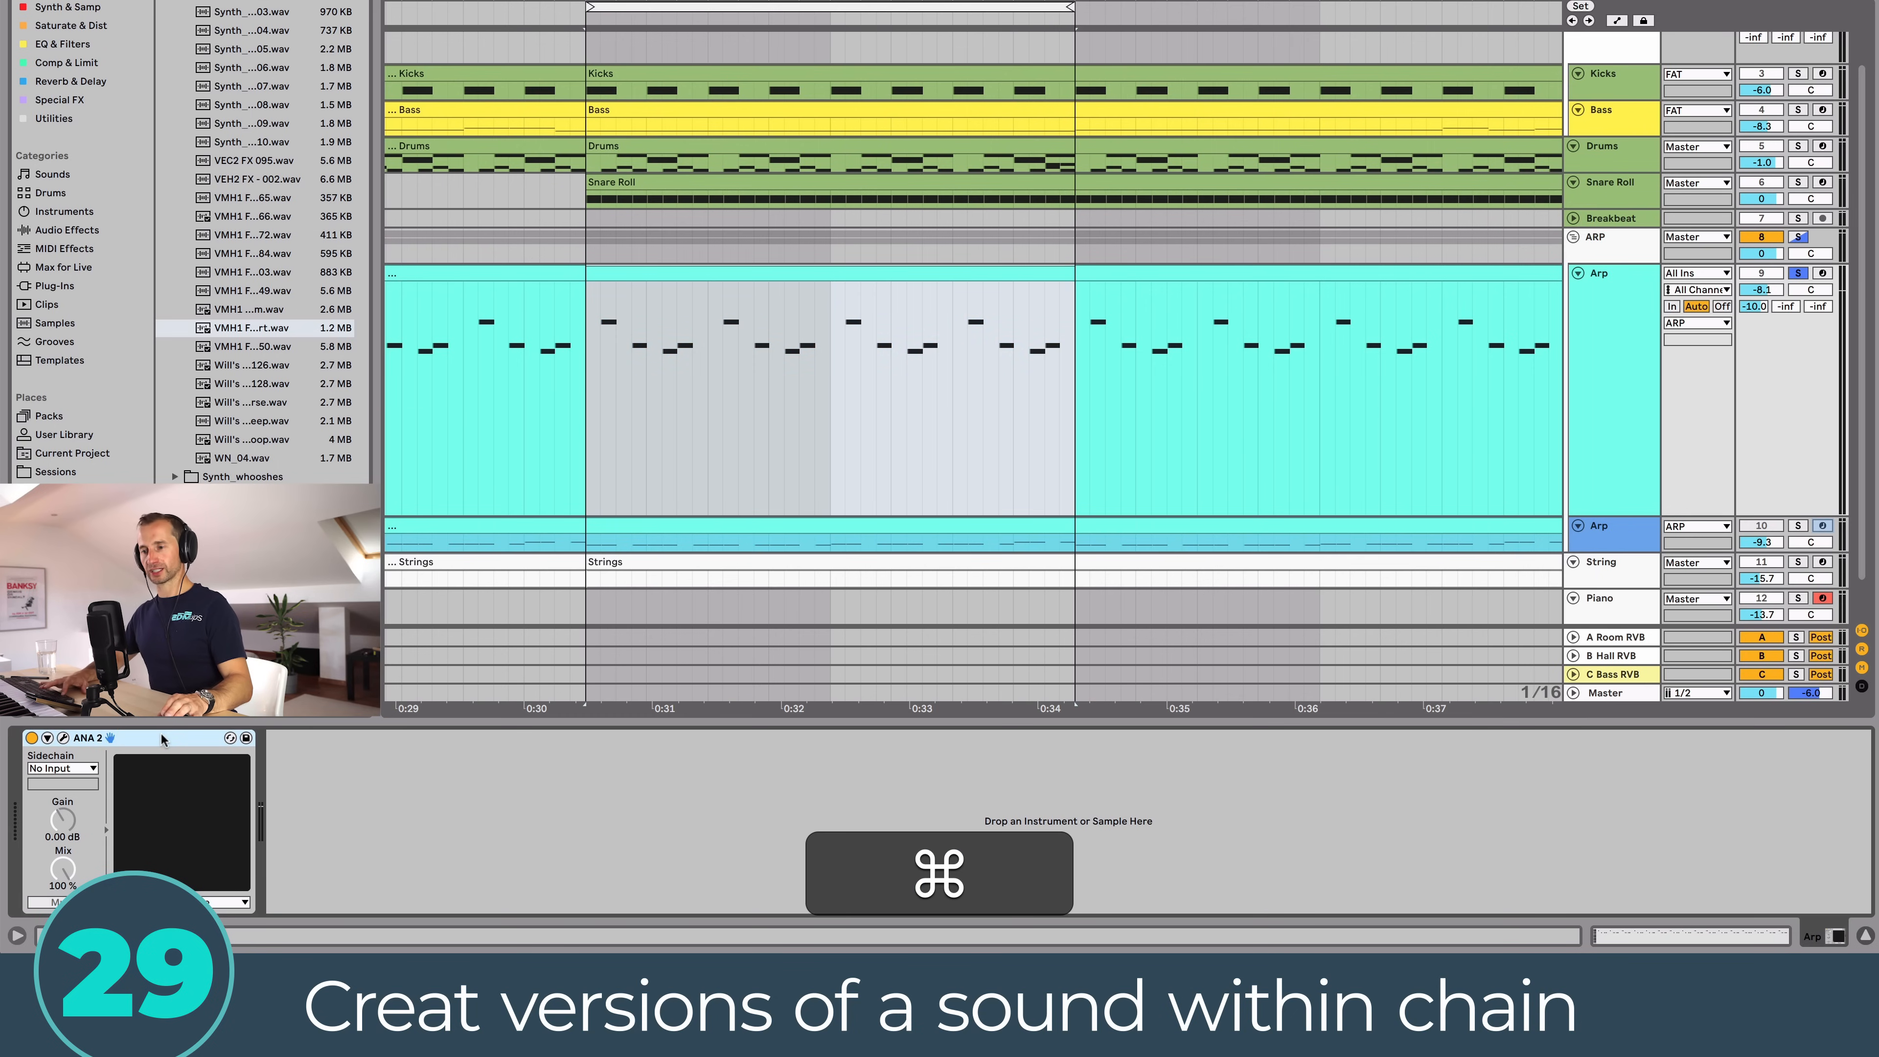
key("super+g")
left_click(32, 802)
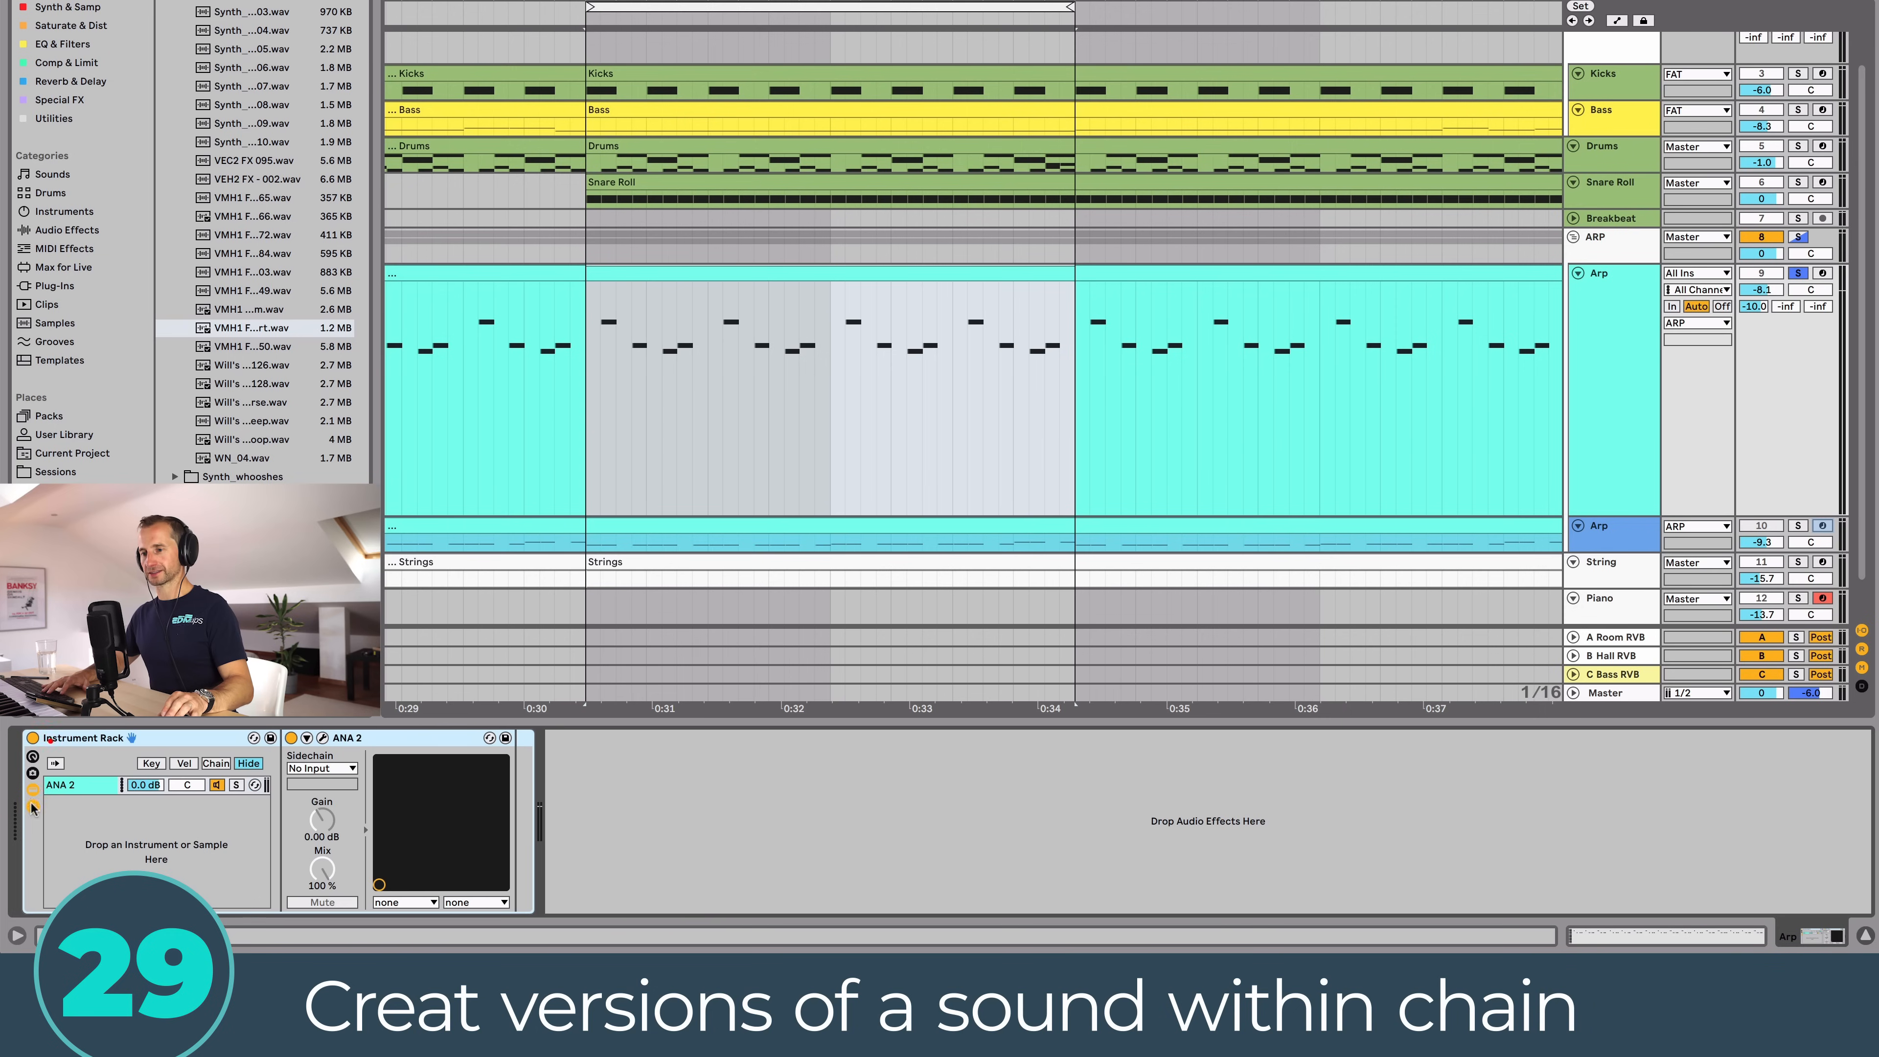
Step: Duplicate the ANA 2 chain twice within the Instrument Rack
right_click(81, 787)
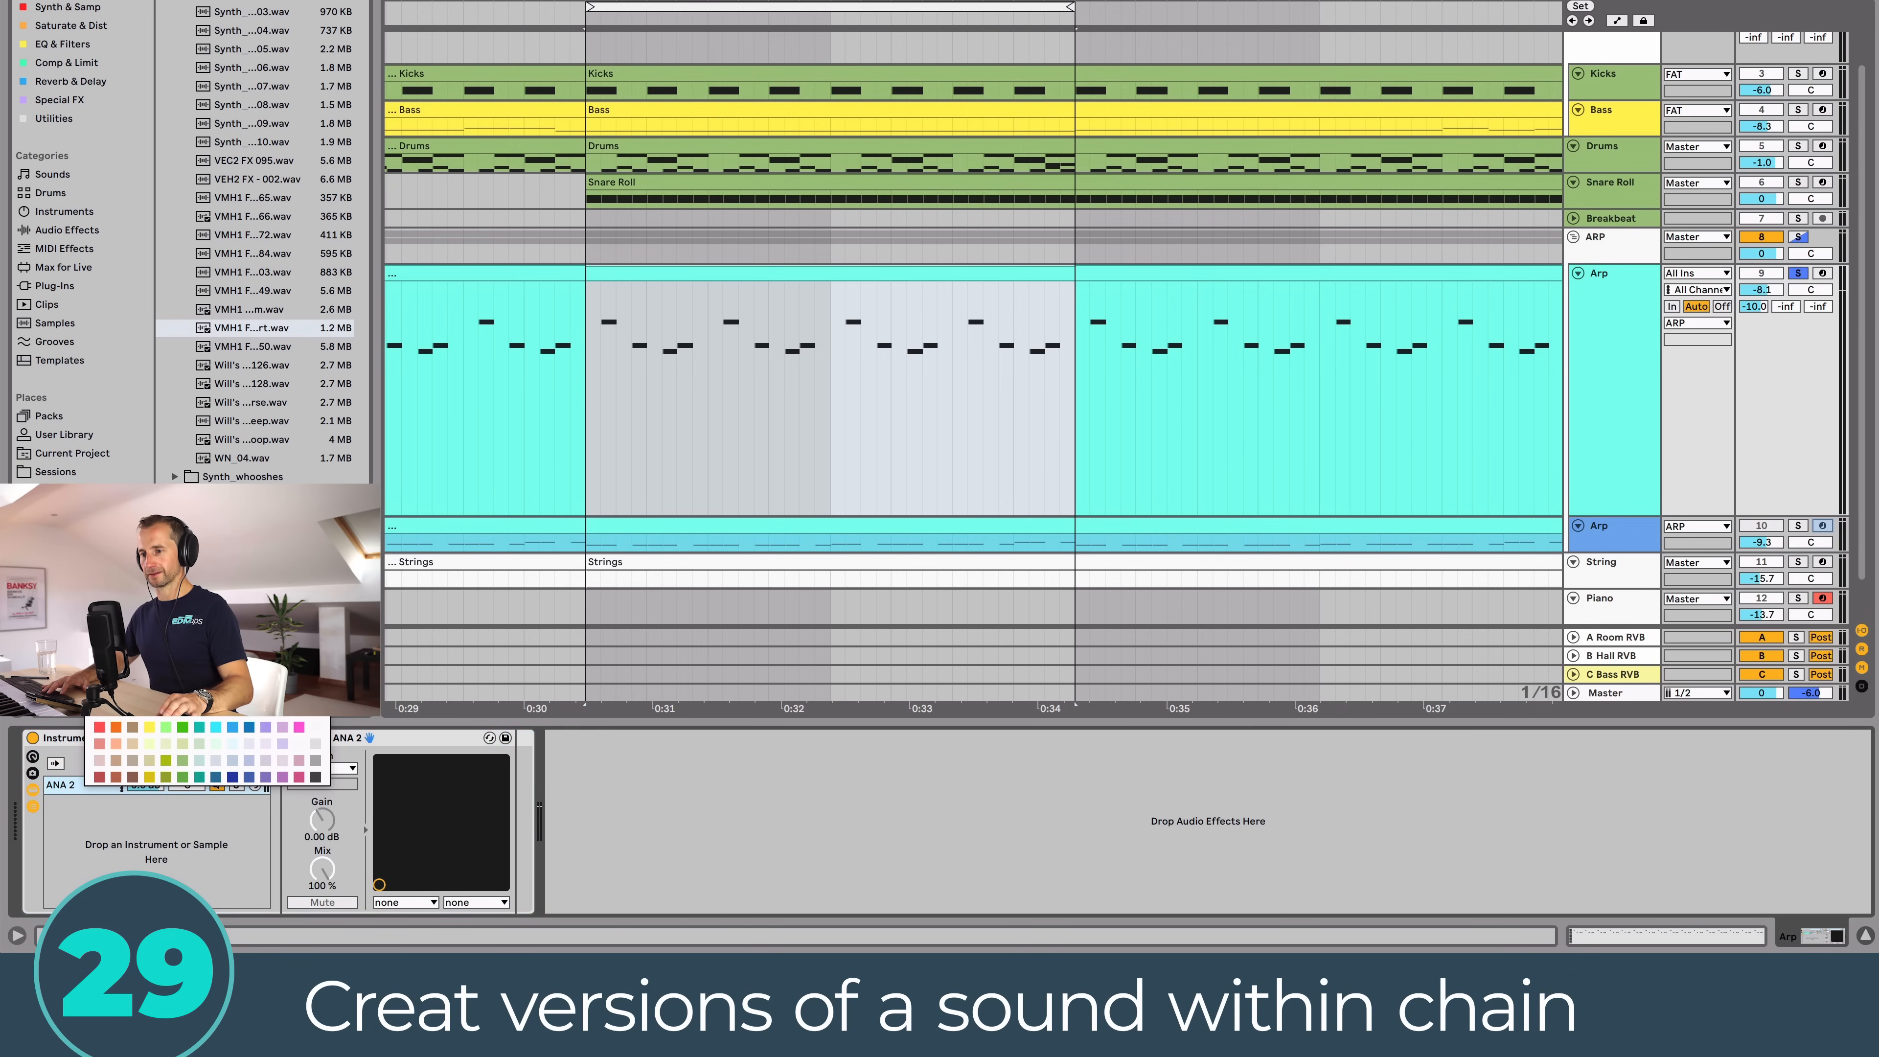
key("super+d")
key("super+d")
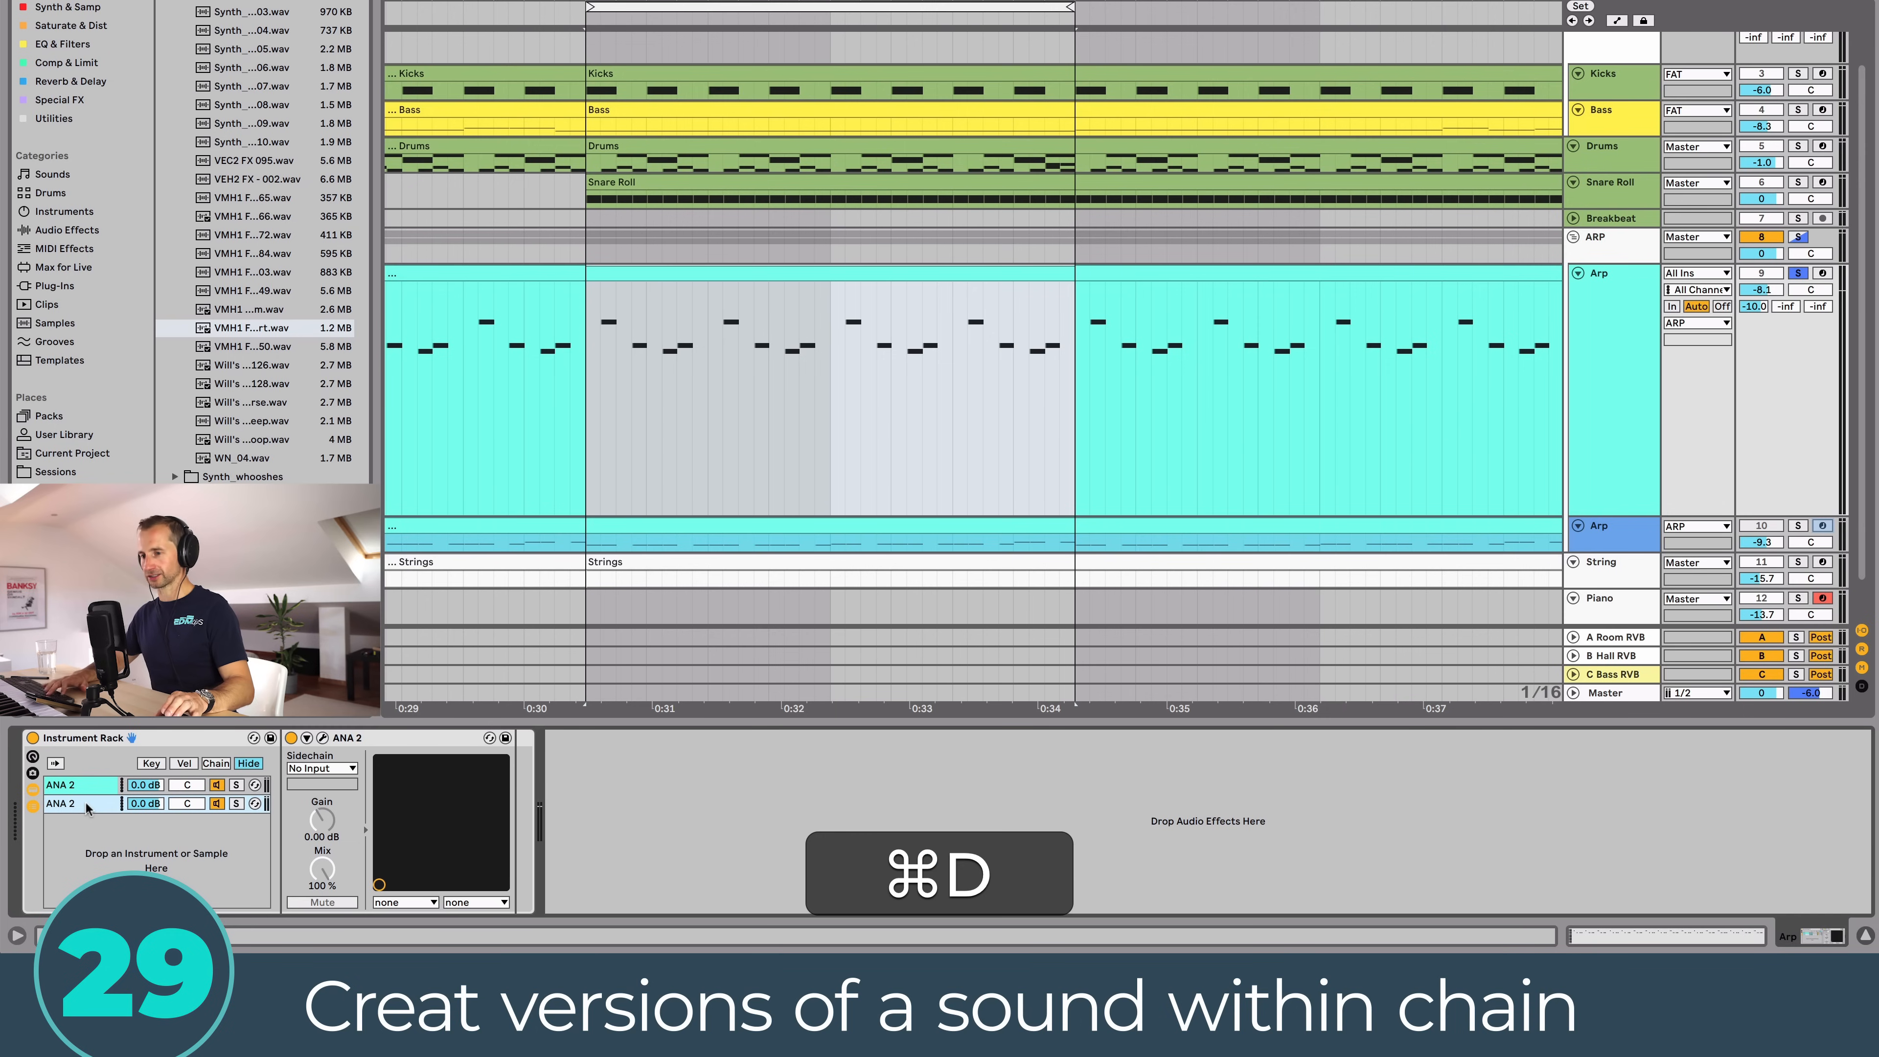
left_click(98, 788, "super")
Step: Solo the second ANA 2 chain and audition the loop with its synth window open
left_click(235, 785)
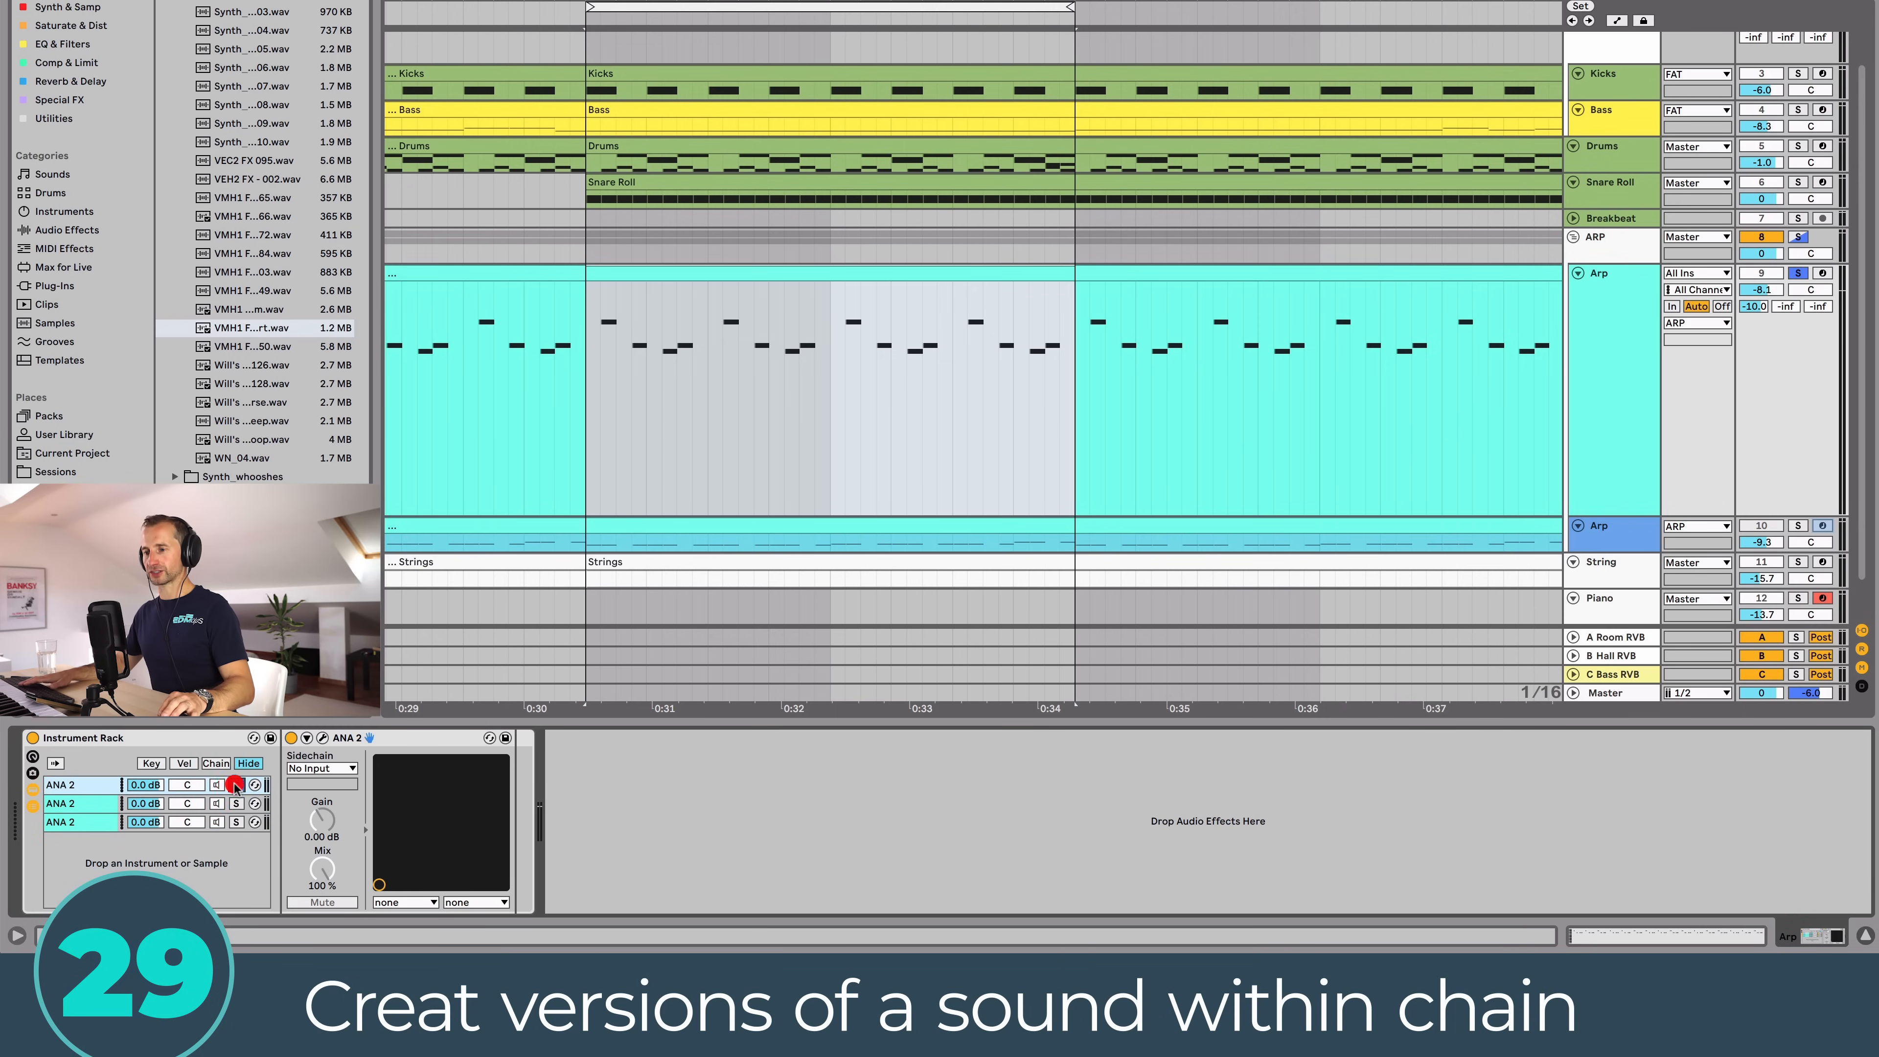
left_click(235, 803)
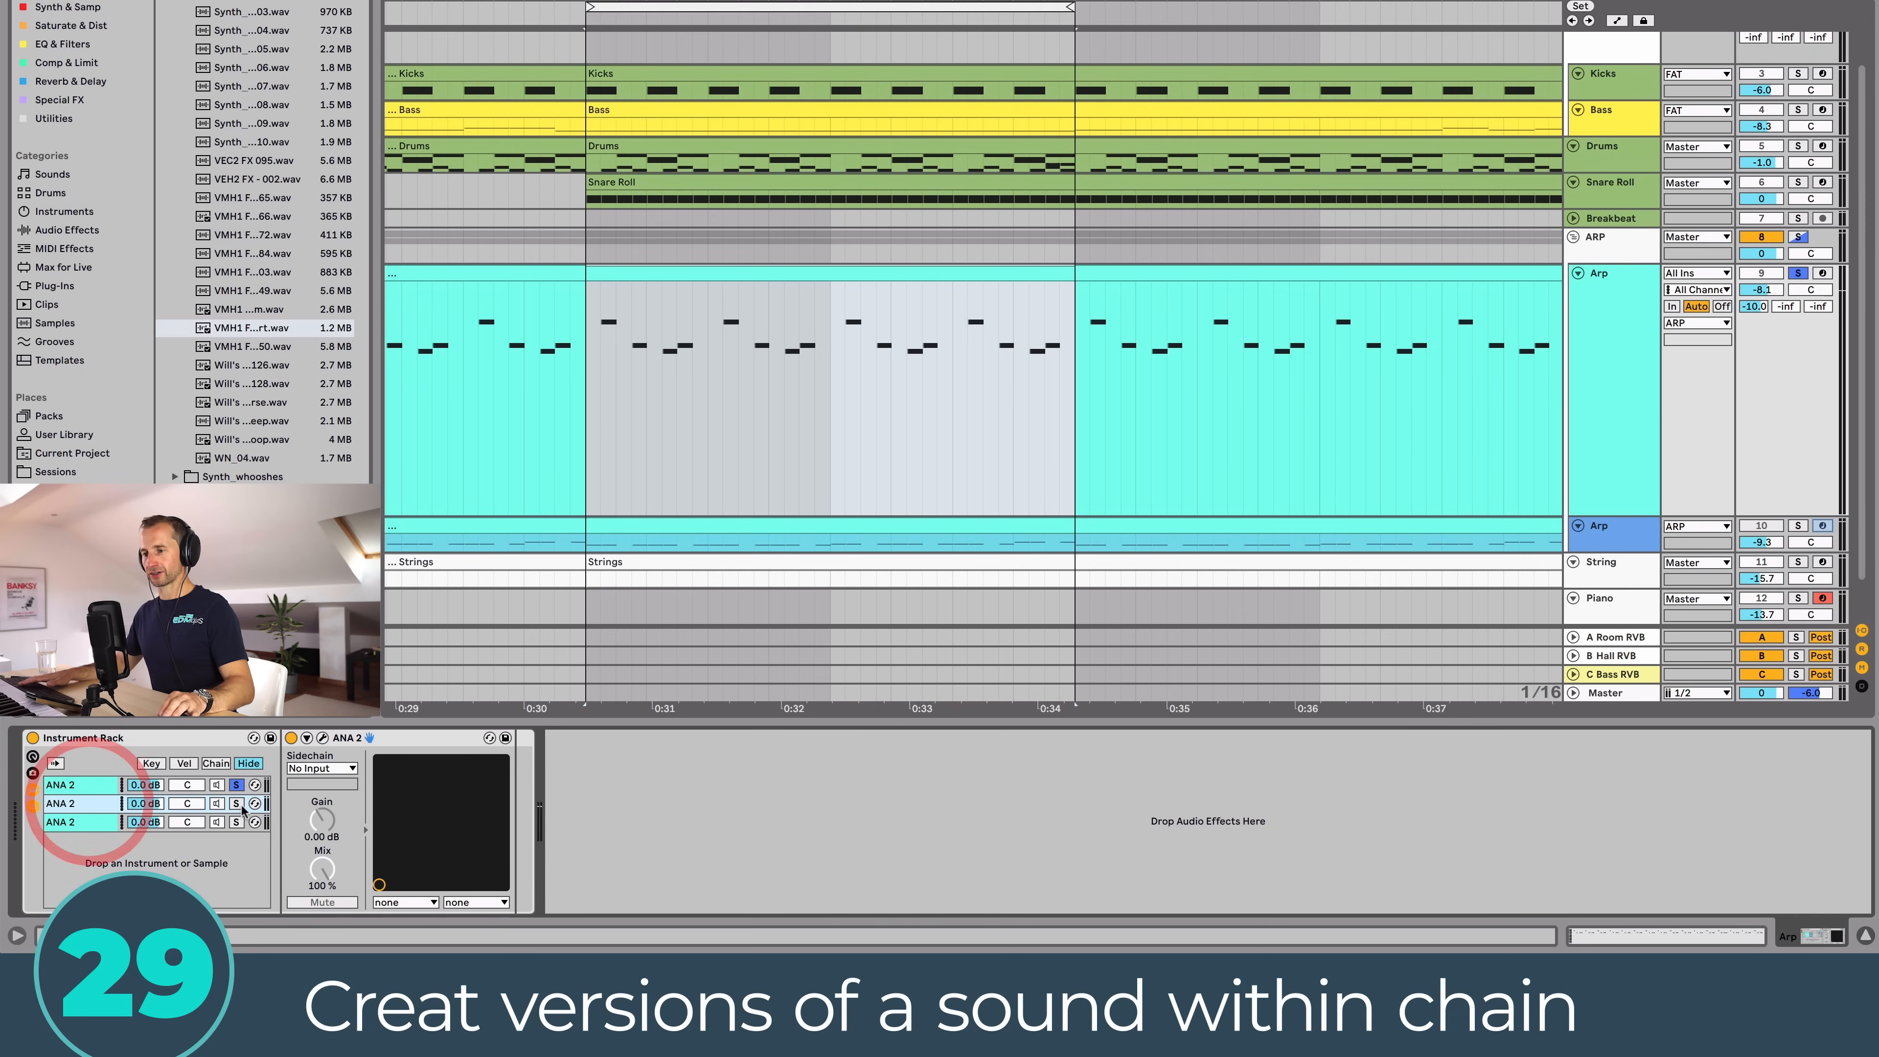
left_click(323, 738)
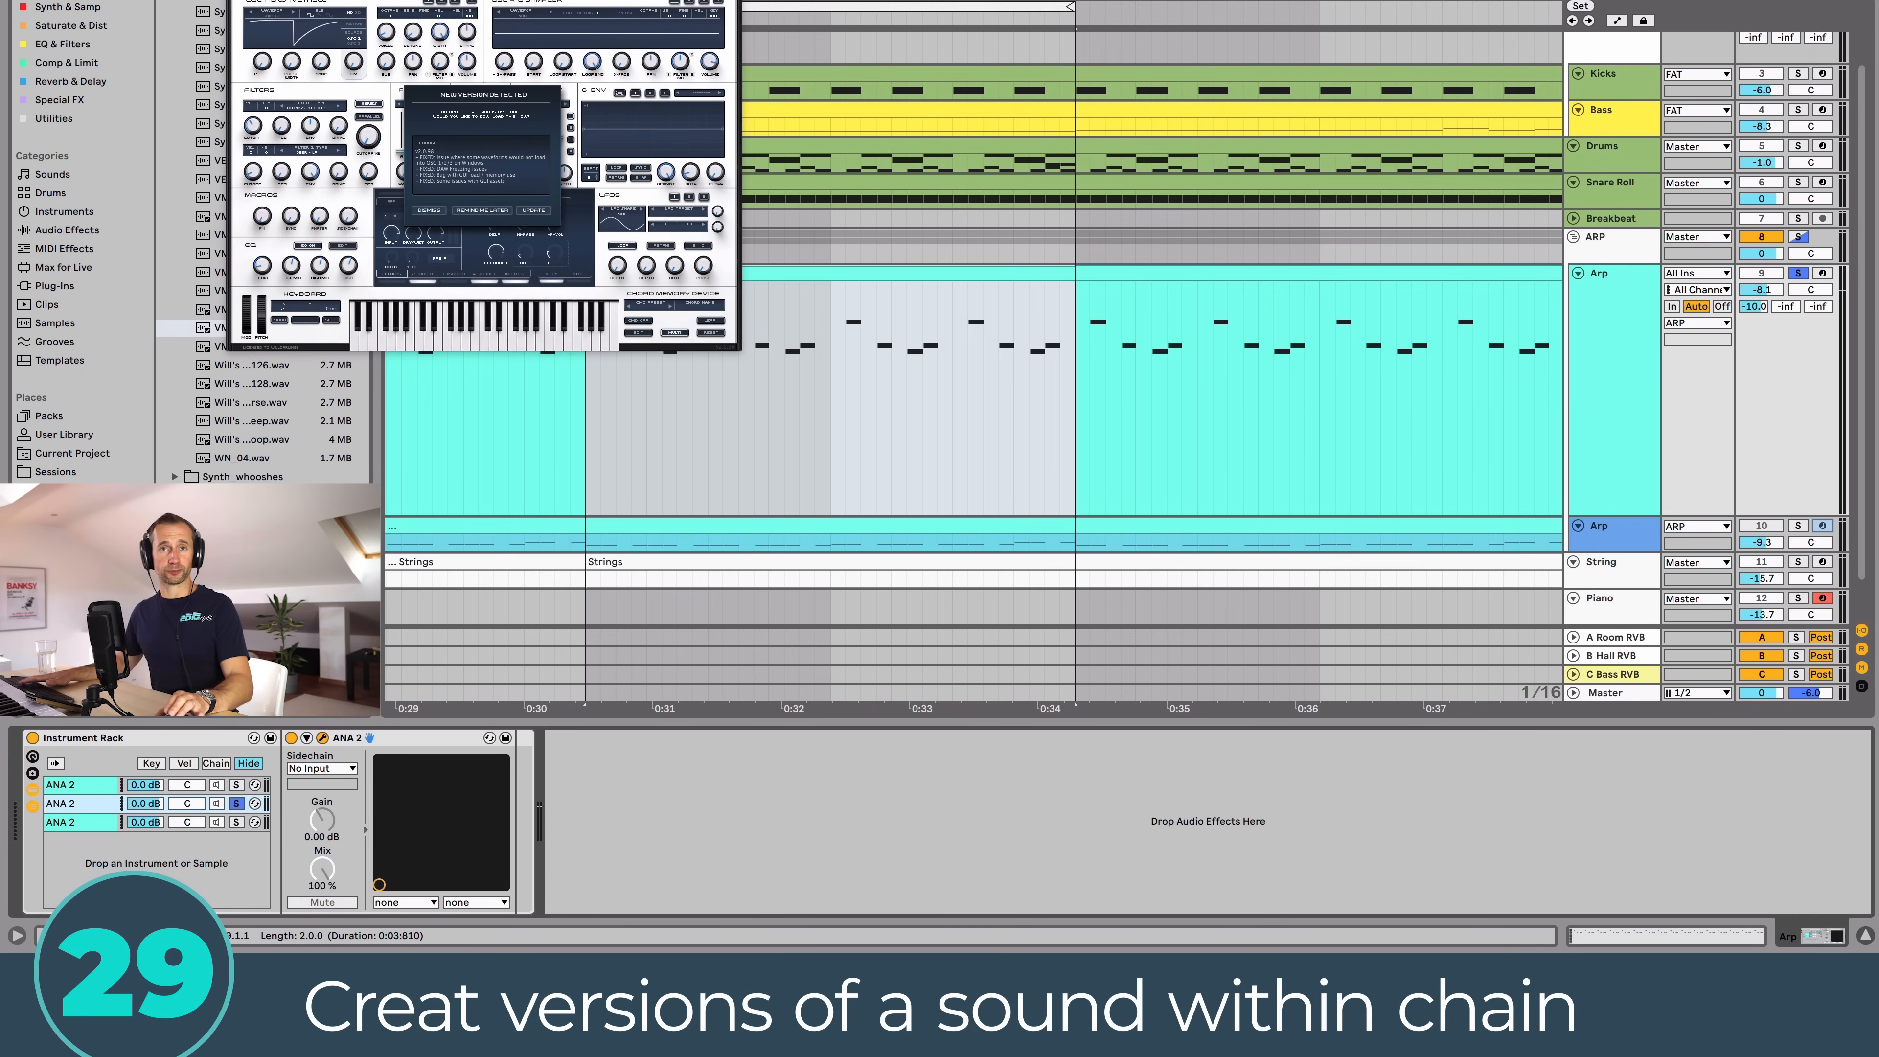
key("space")
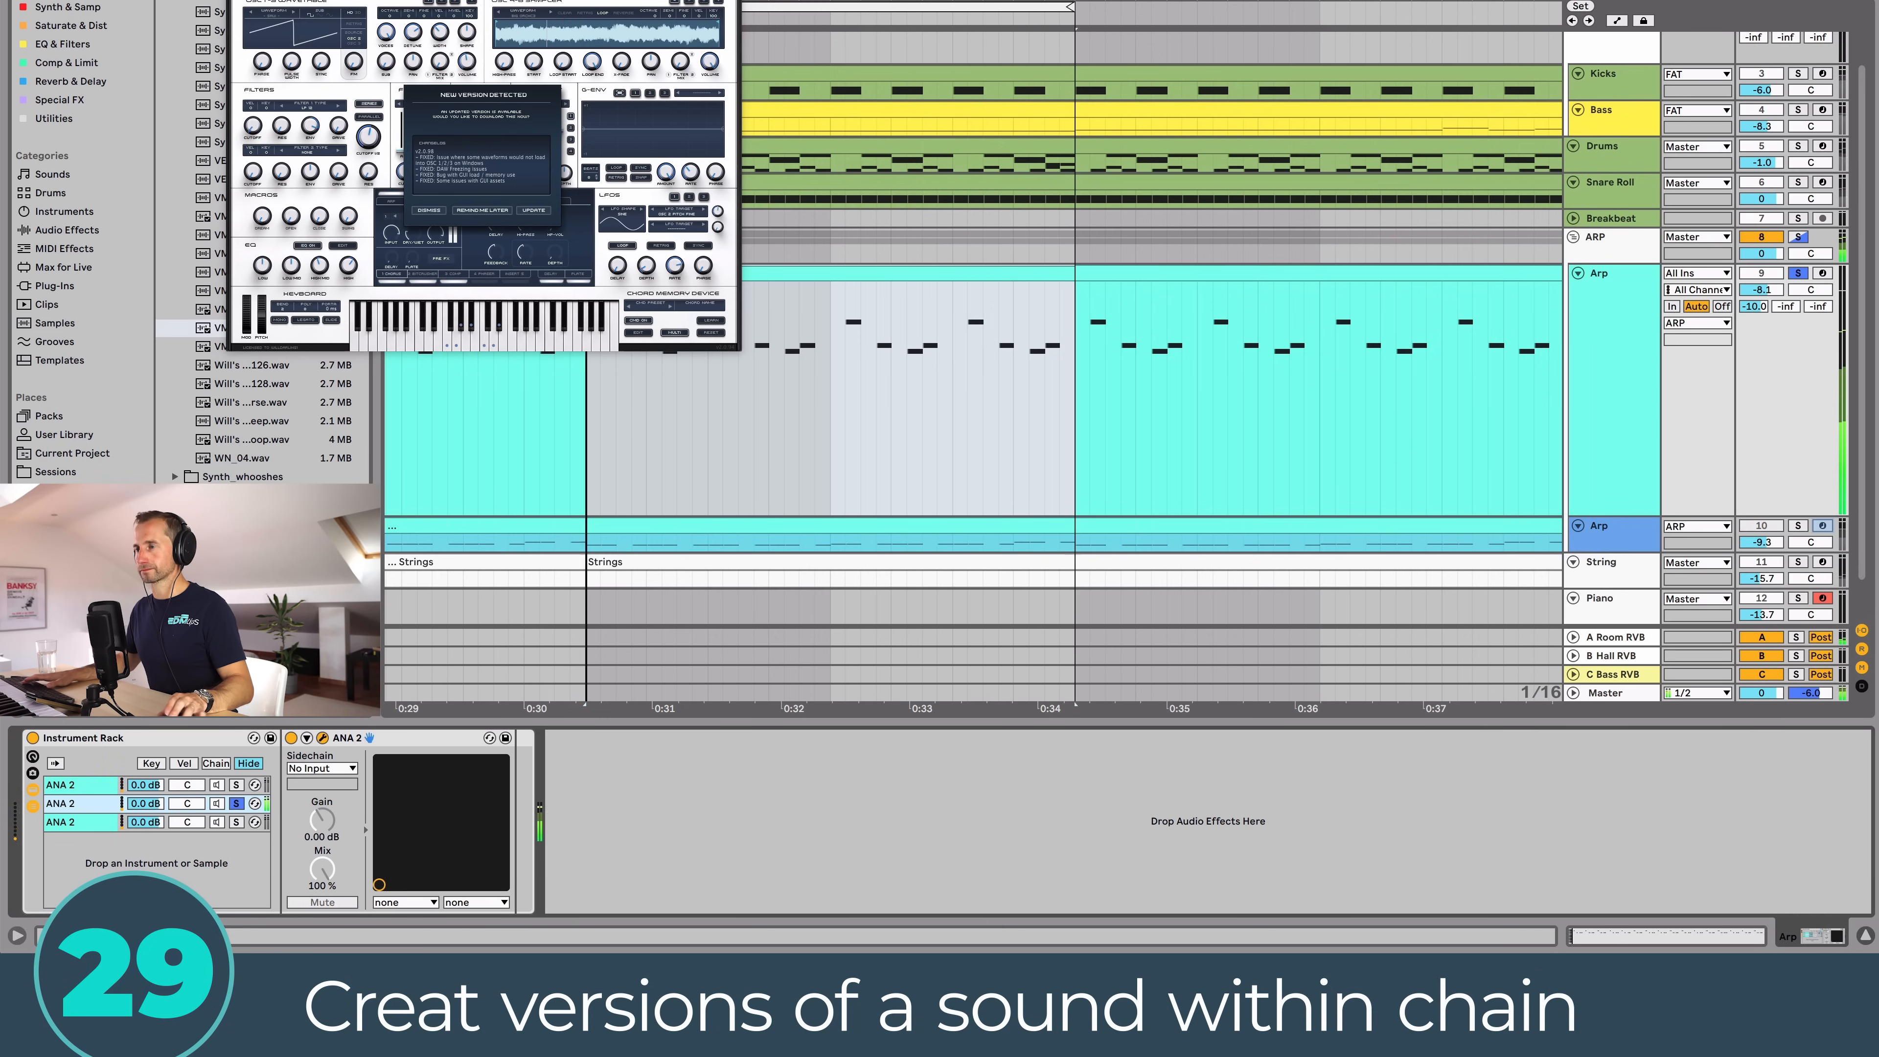
key("space")
left_click(234, 0)
Step: Add the Redux effect after ANA 2 in the second chain and play the loop
left_click(45, 42)
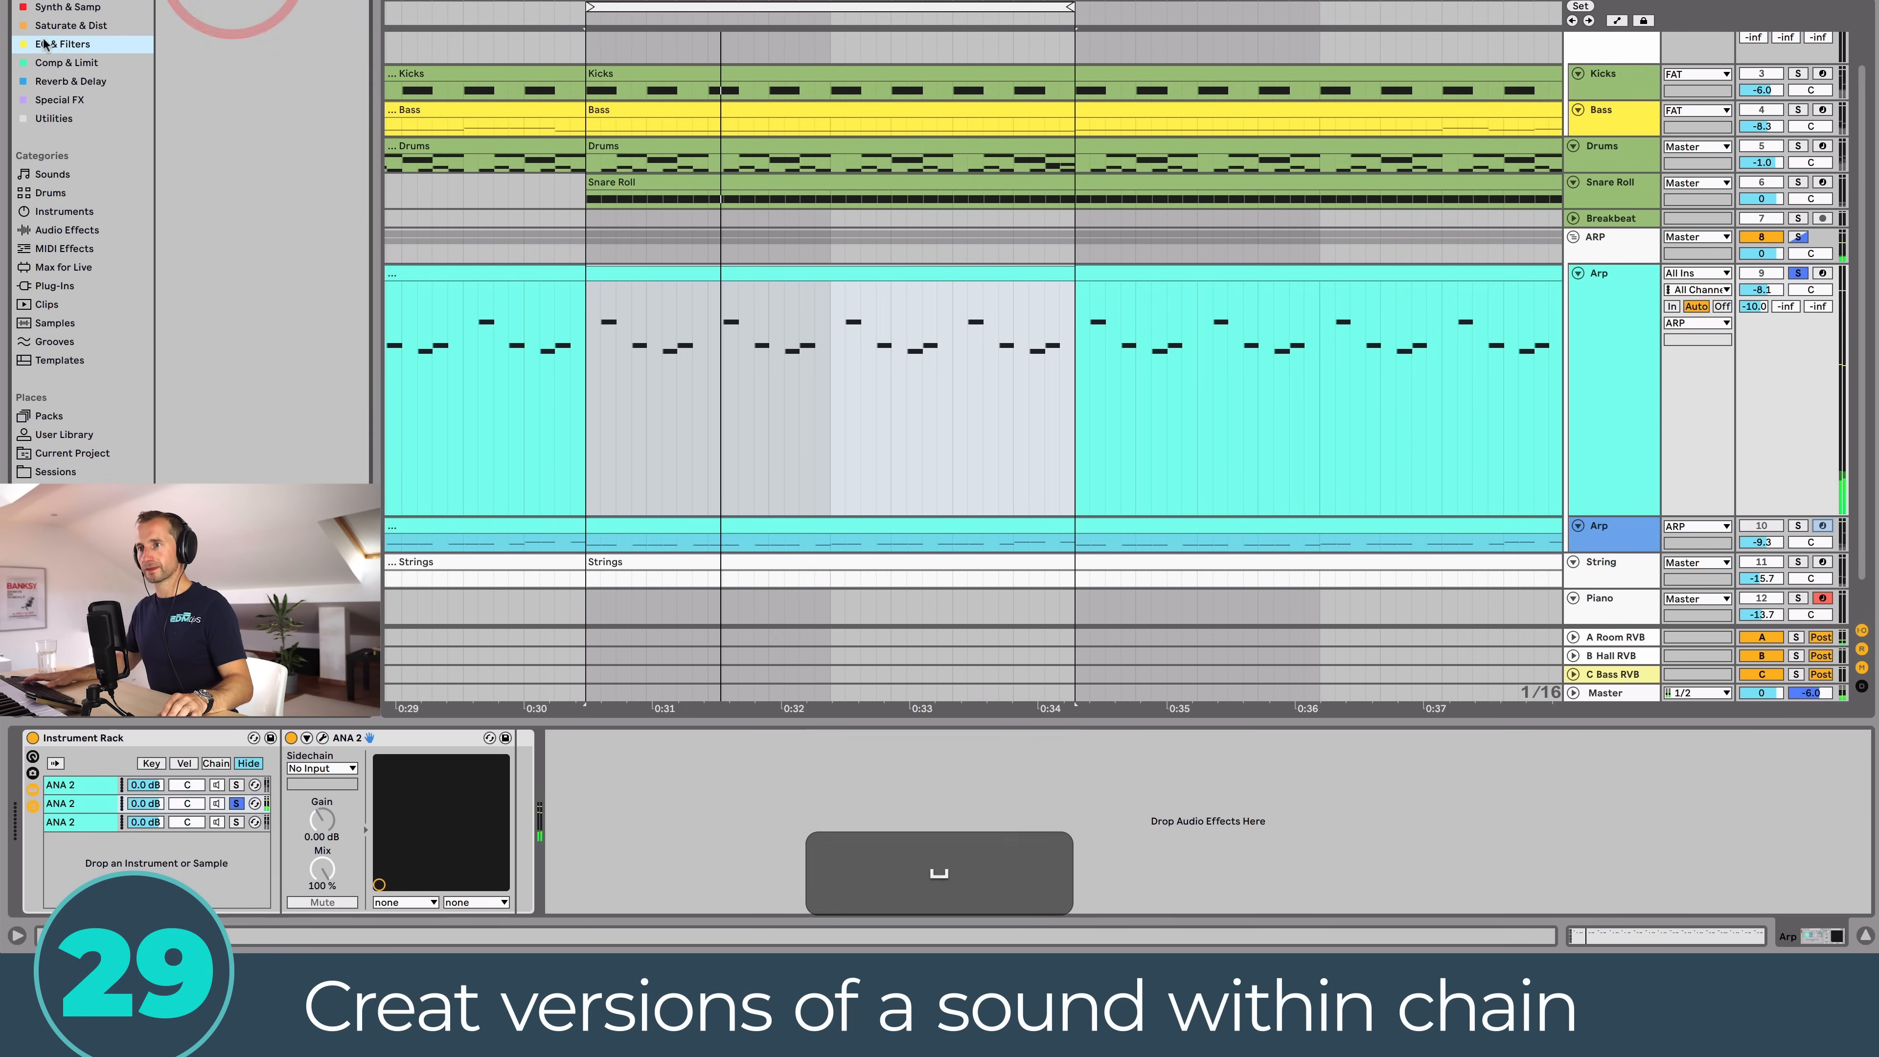
left_click(73, 25)
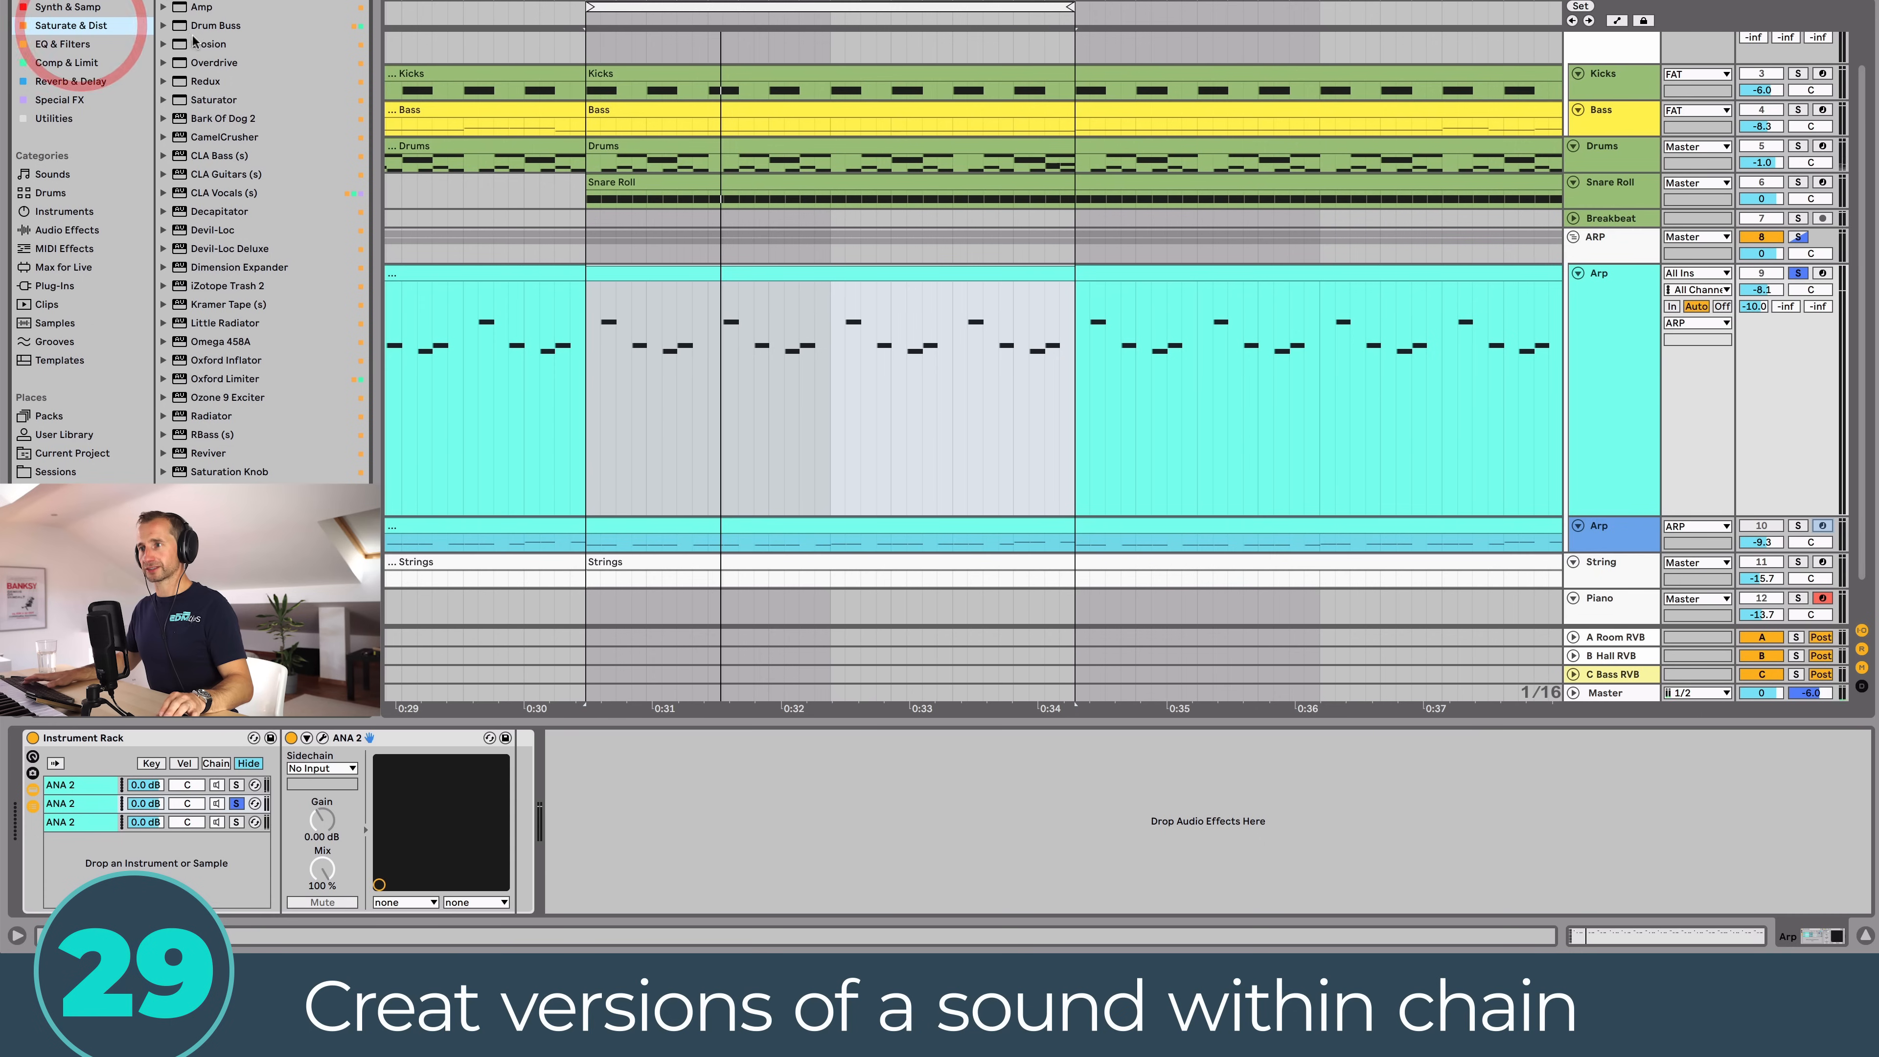
left_click_drag(206, 80, 554, 725)
key("space")
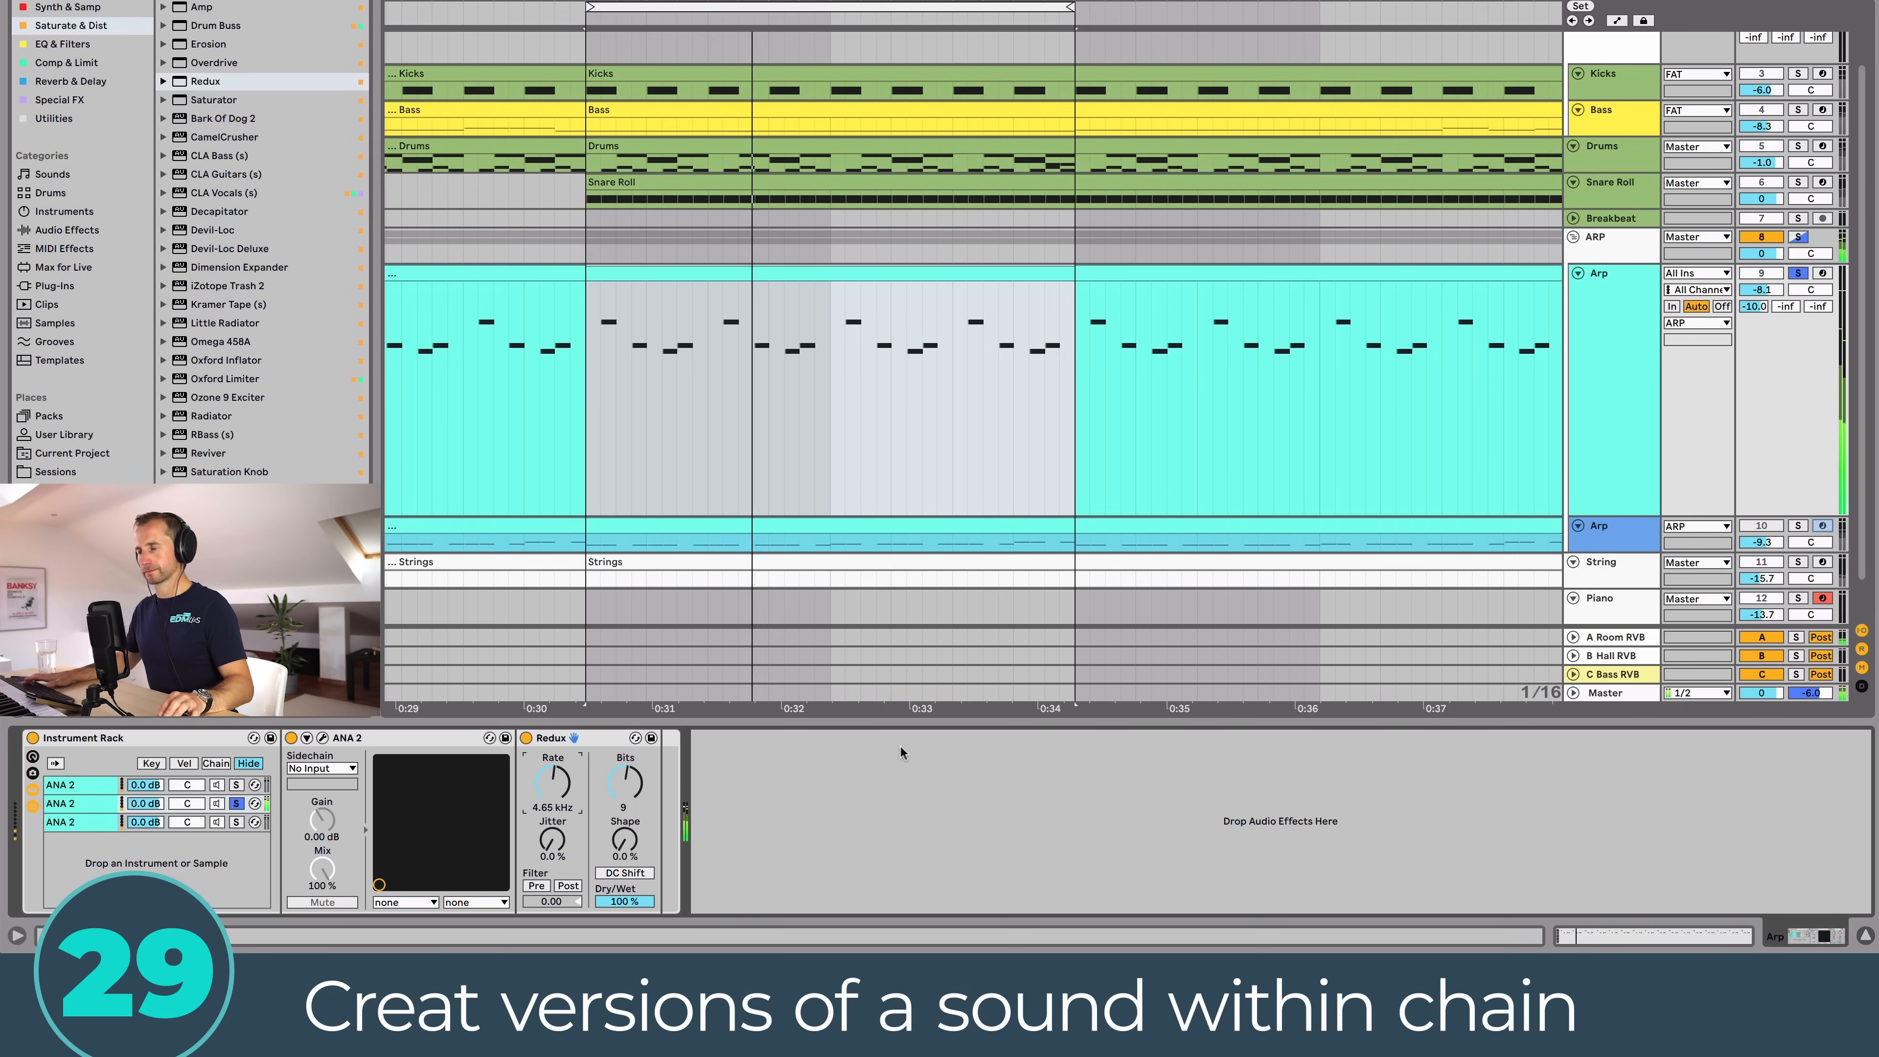
key("space")
Step: Turn off the Arp track's solo and delete the third ANA 2 chain
left_click(1798, 273)
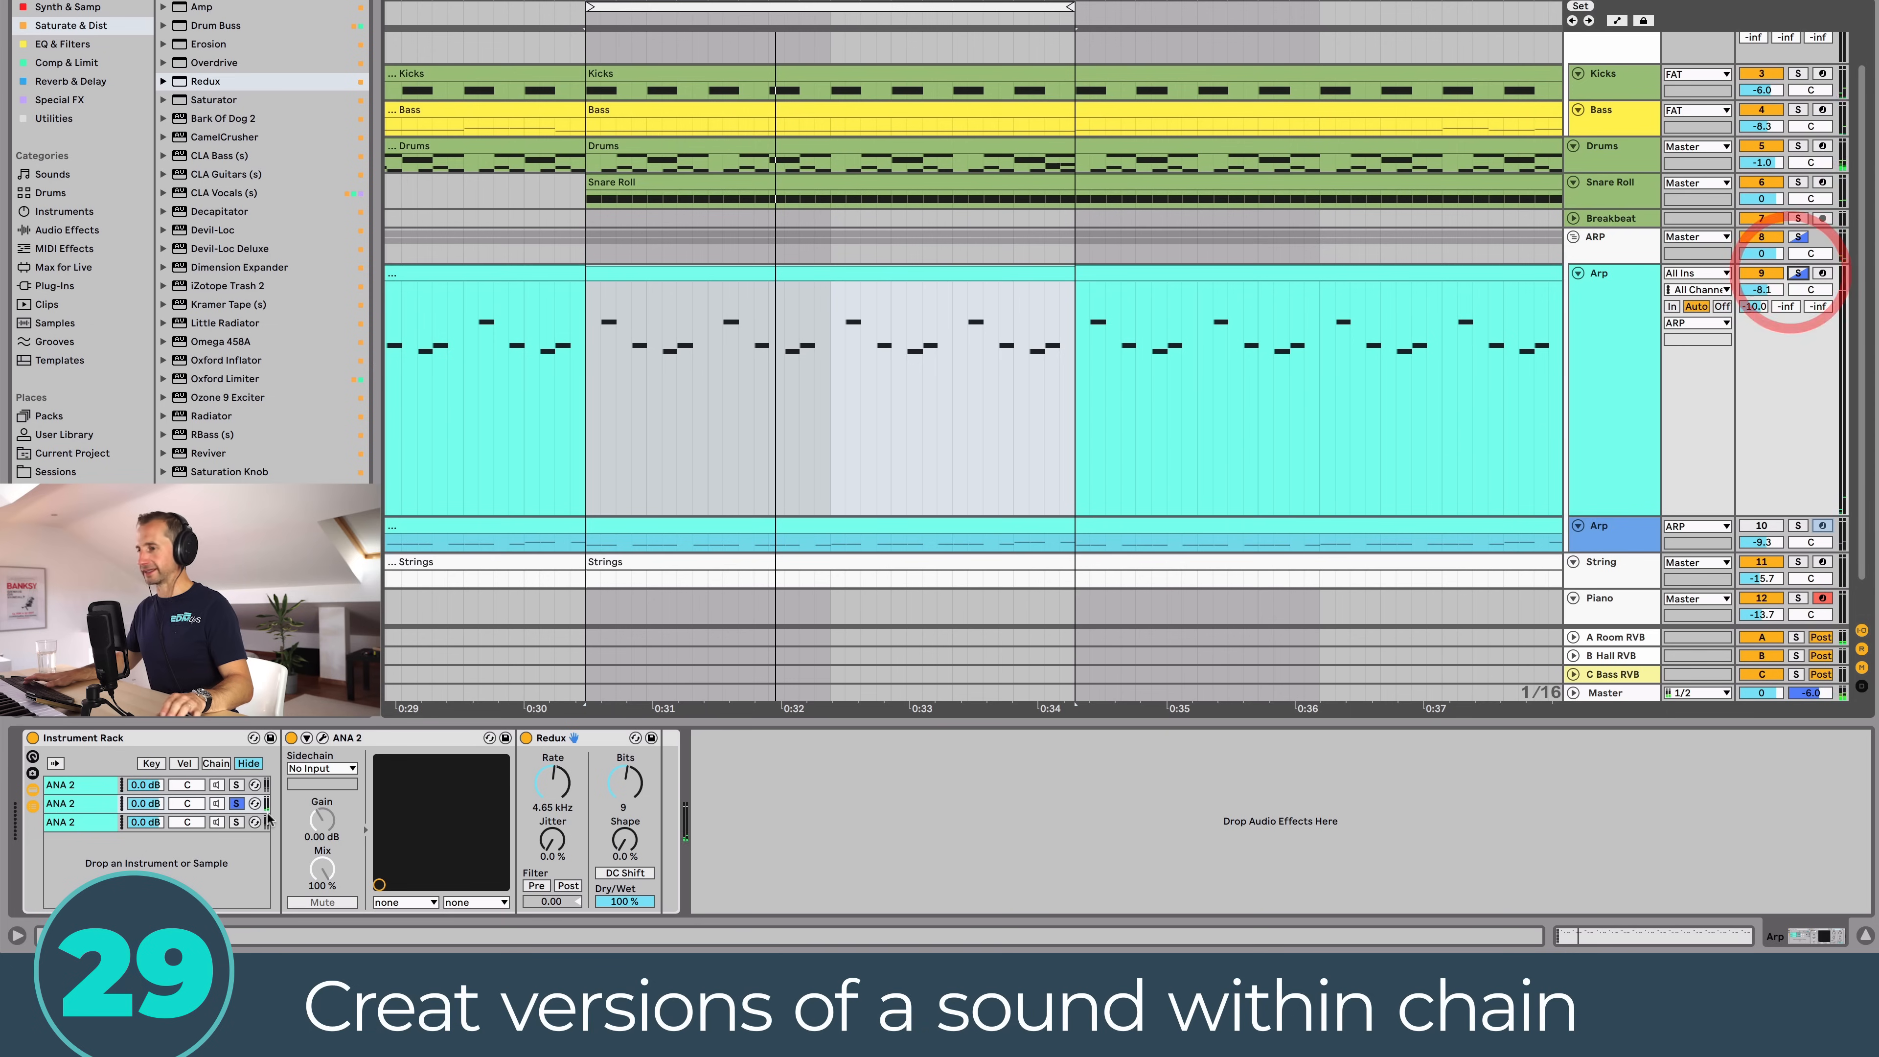
left_click(78, 827)
key("BackSpace")
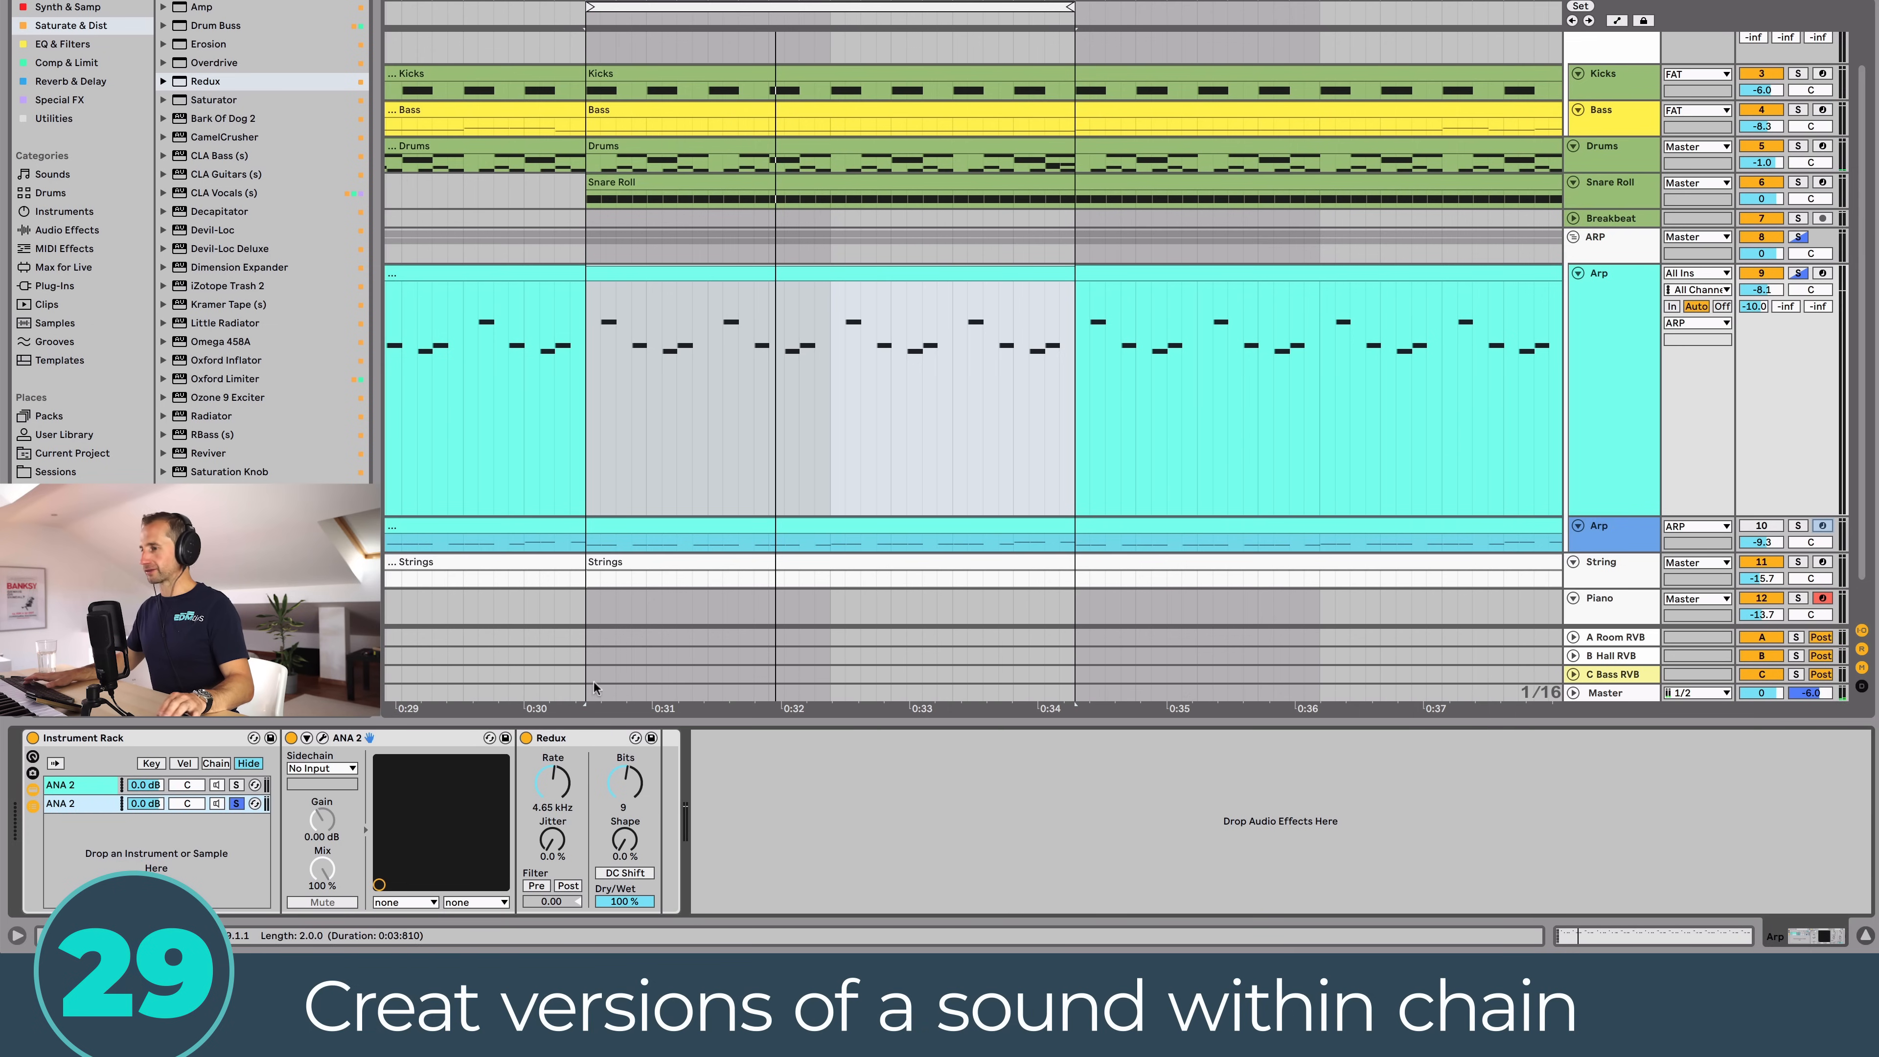
Step: Play the loop and compare the two ANA 2 chains by soloing each in turn
left_click(236, 784)
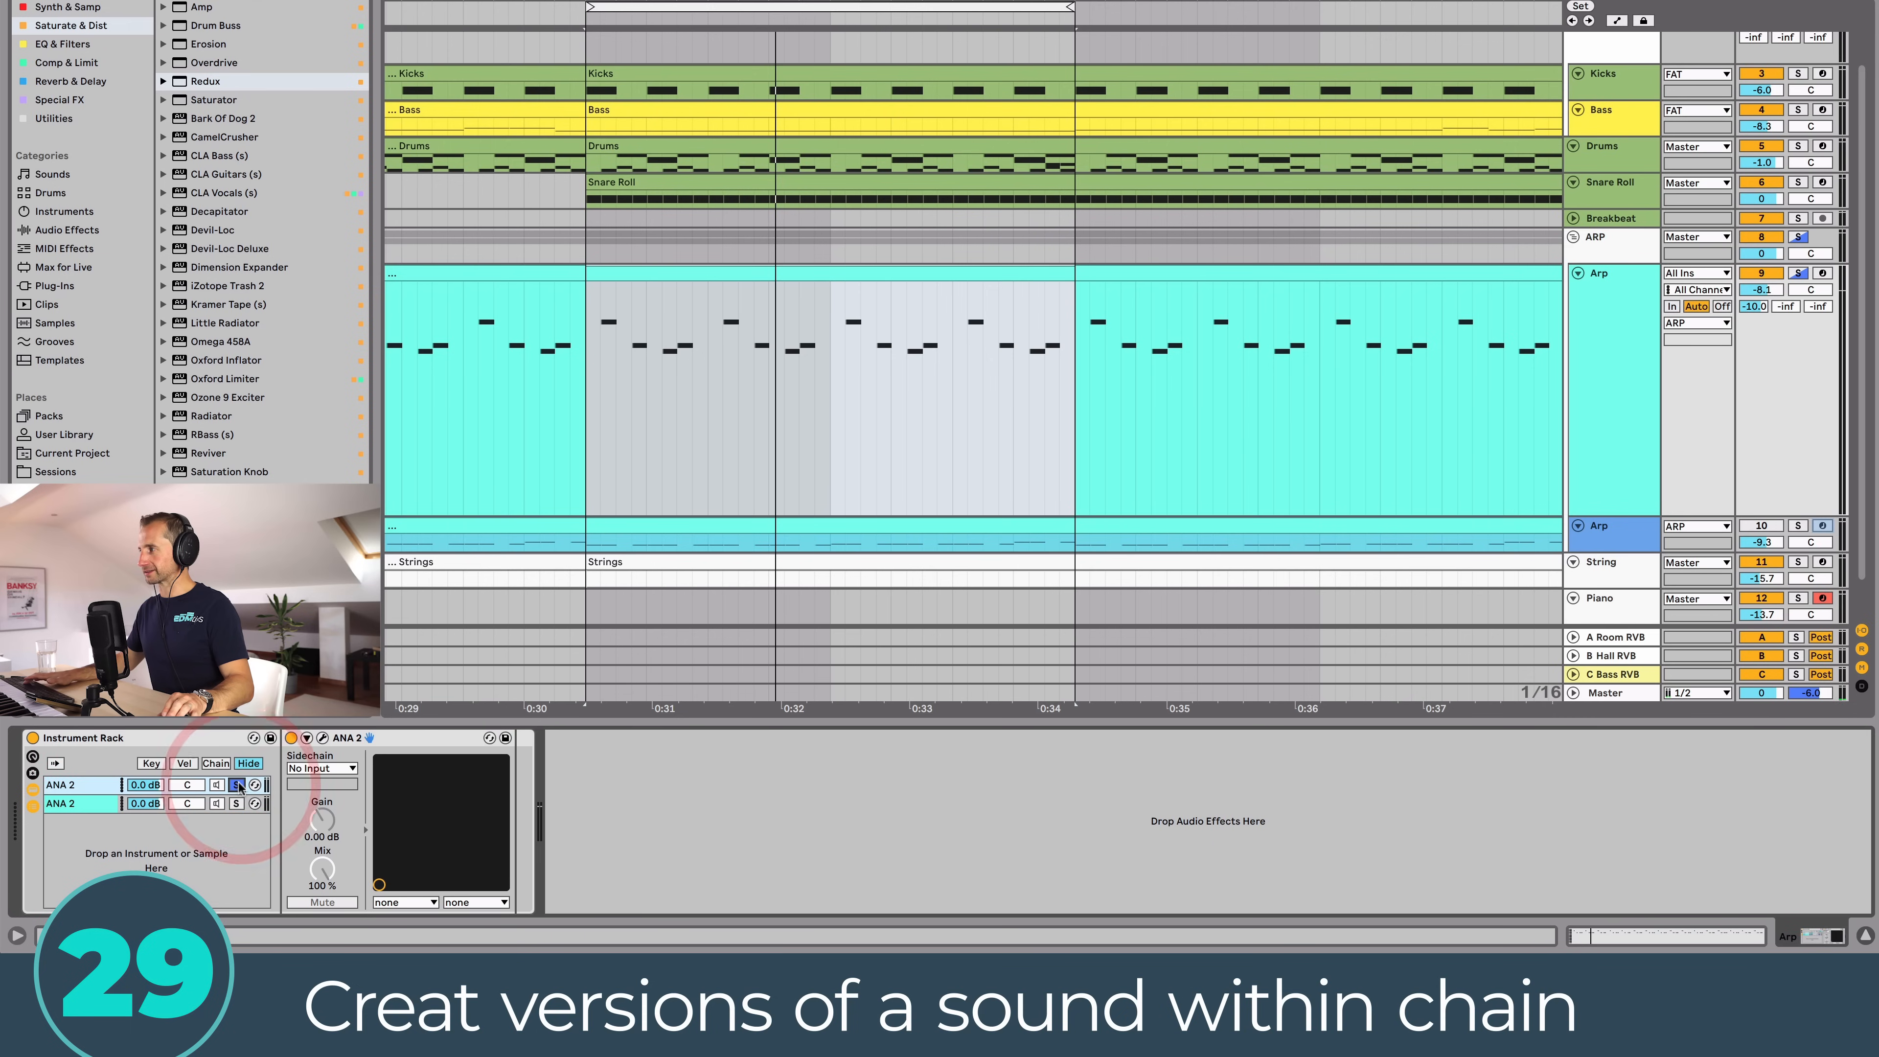
key("space")
left_click(235, 803)
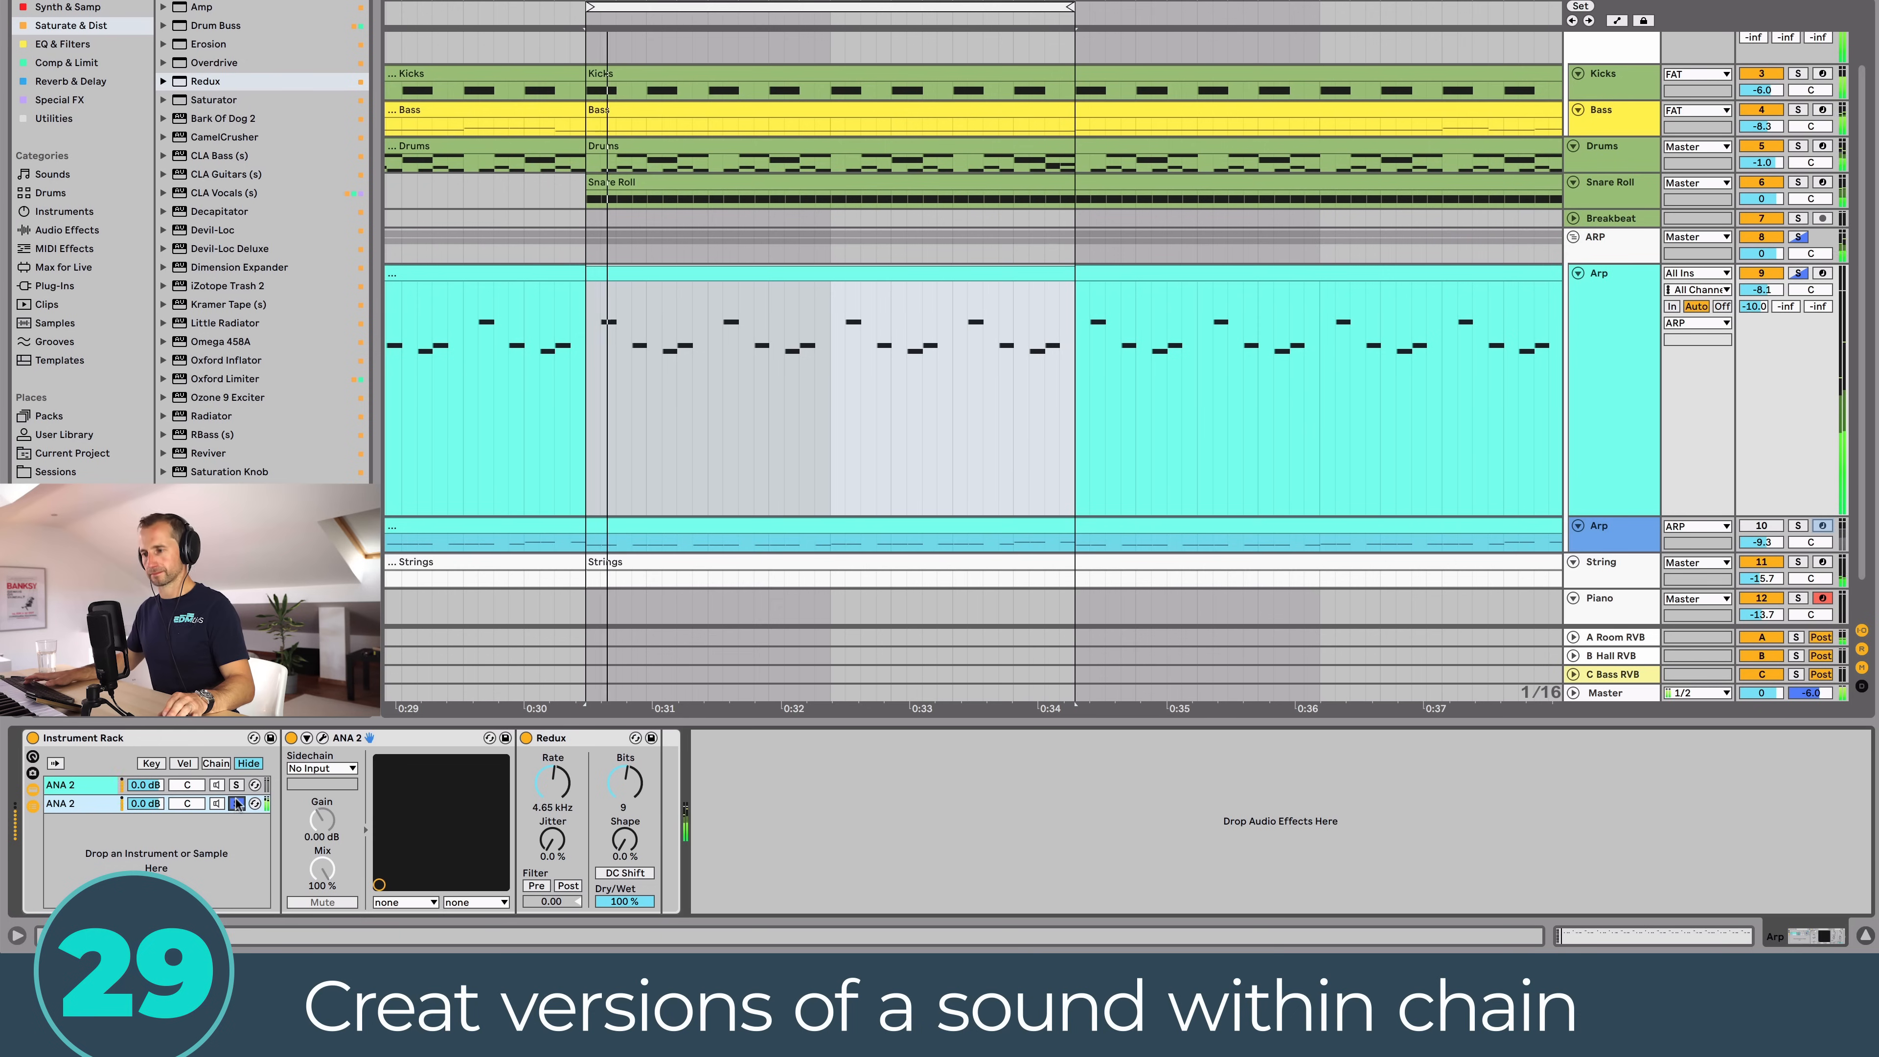
left_click(236, 784)
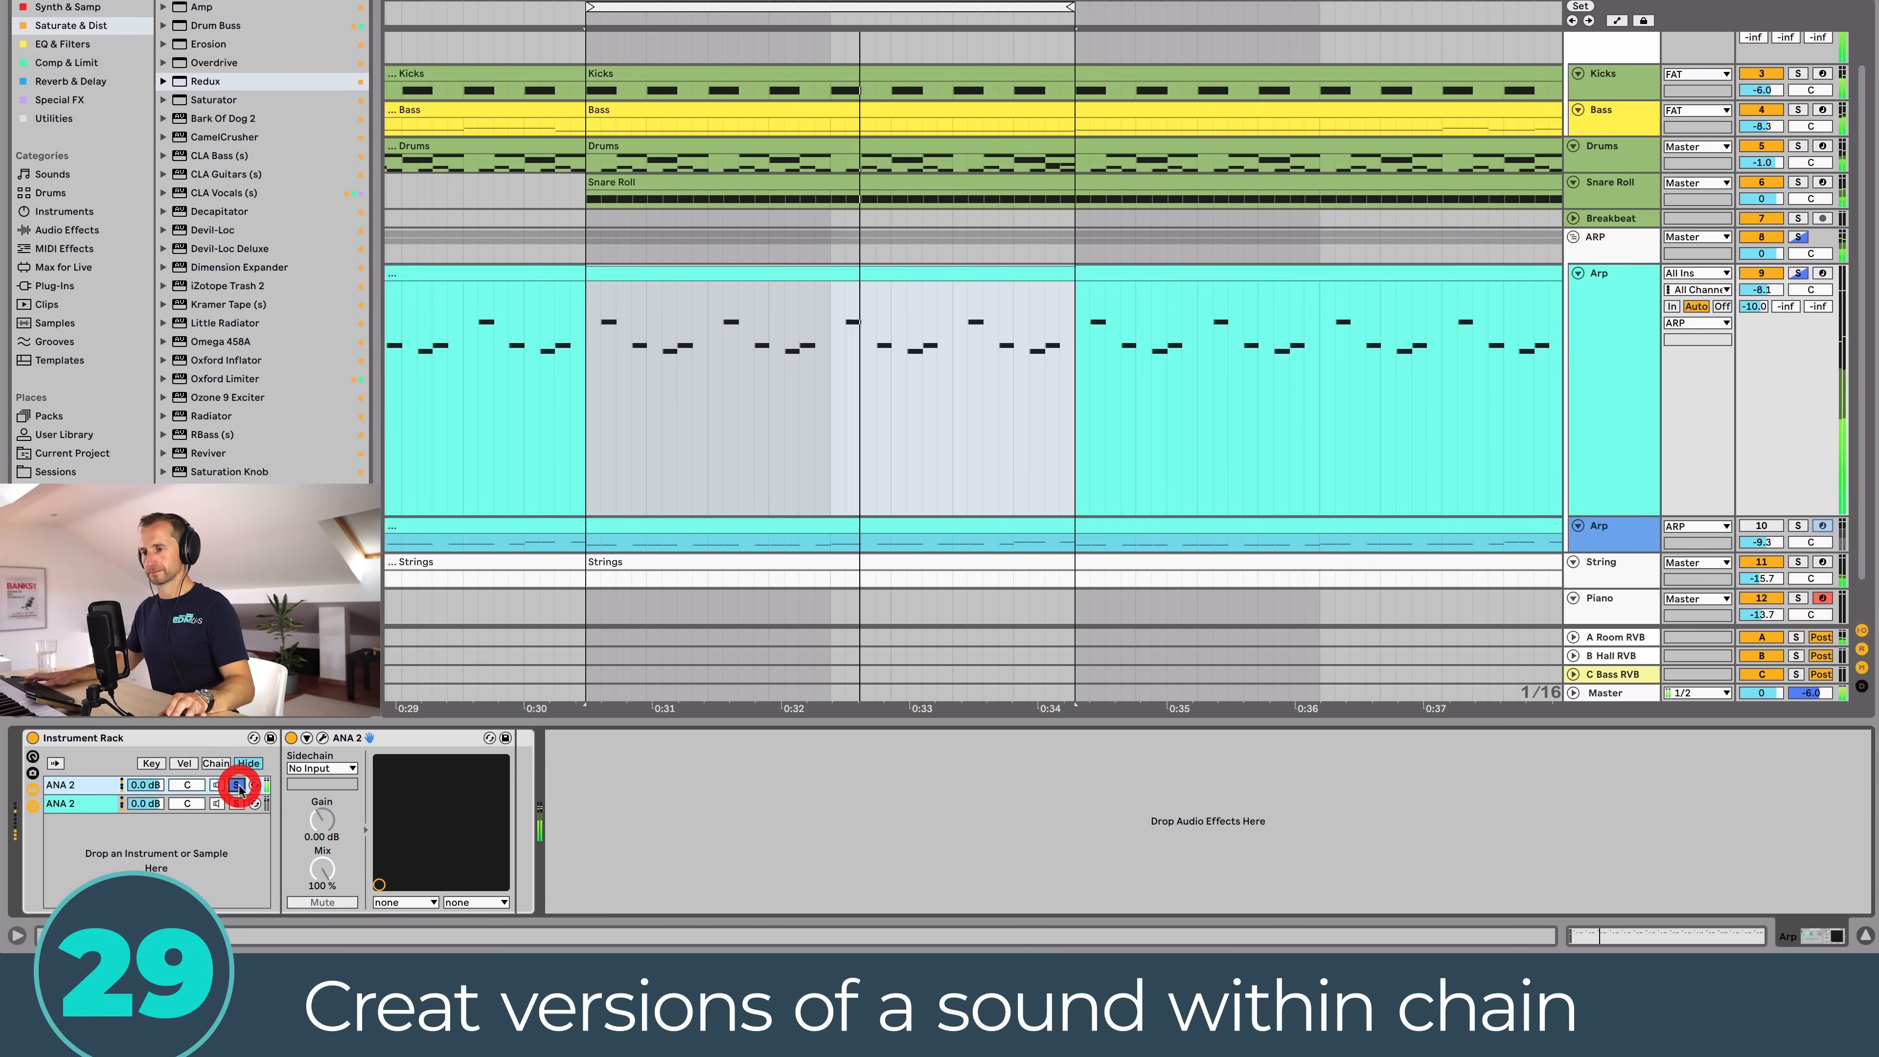
Step: Delete the ANA 2 chain without Redux and play the loop with the remaining chain
left_click(85, 805)
left_click(81, 785)
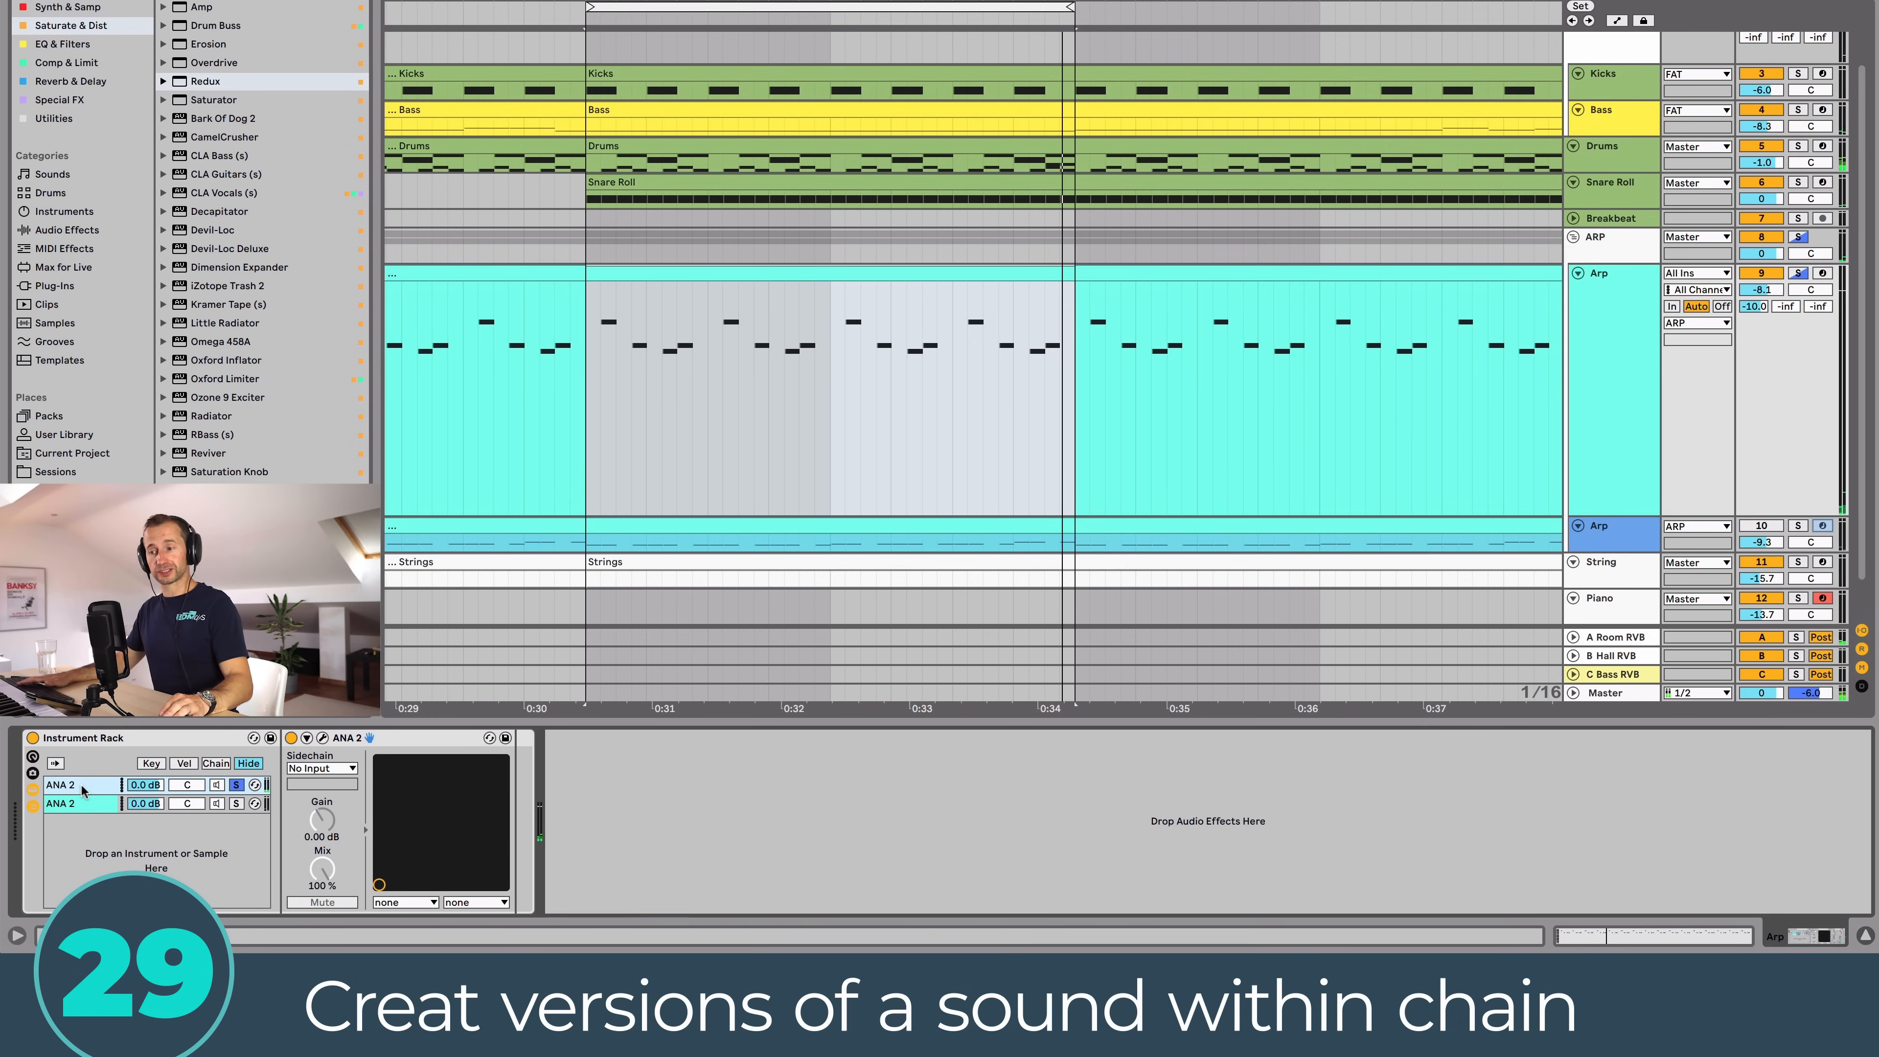
key("BackSpace")
key("space")
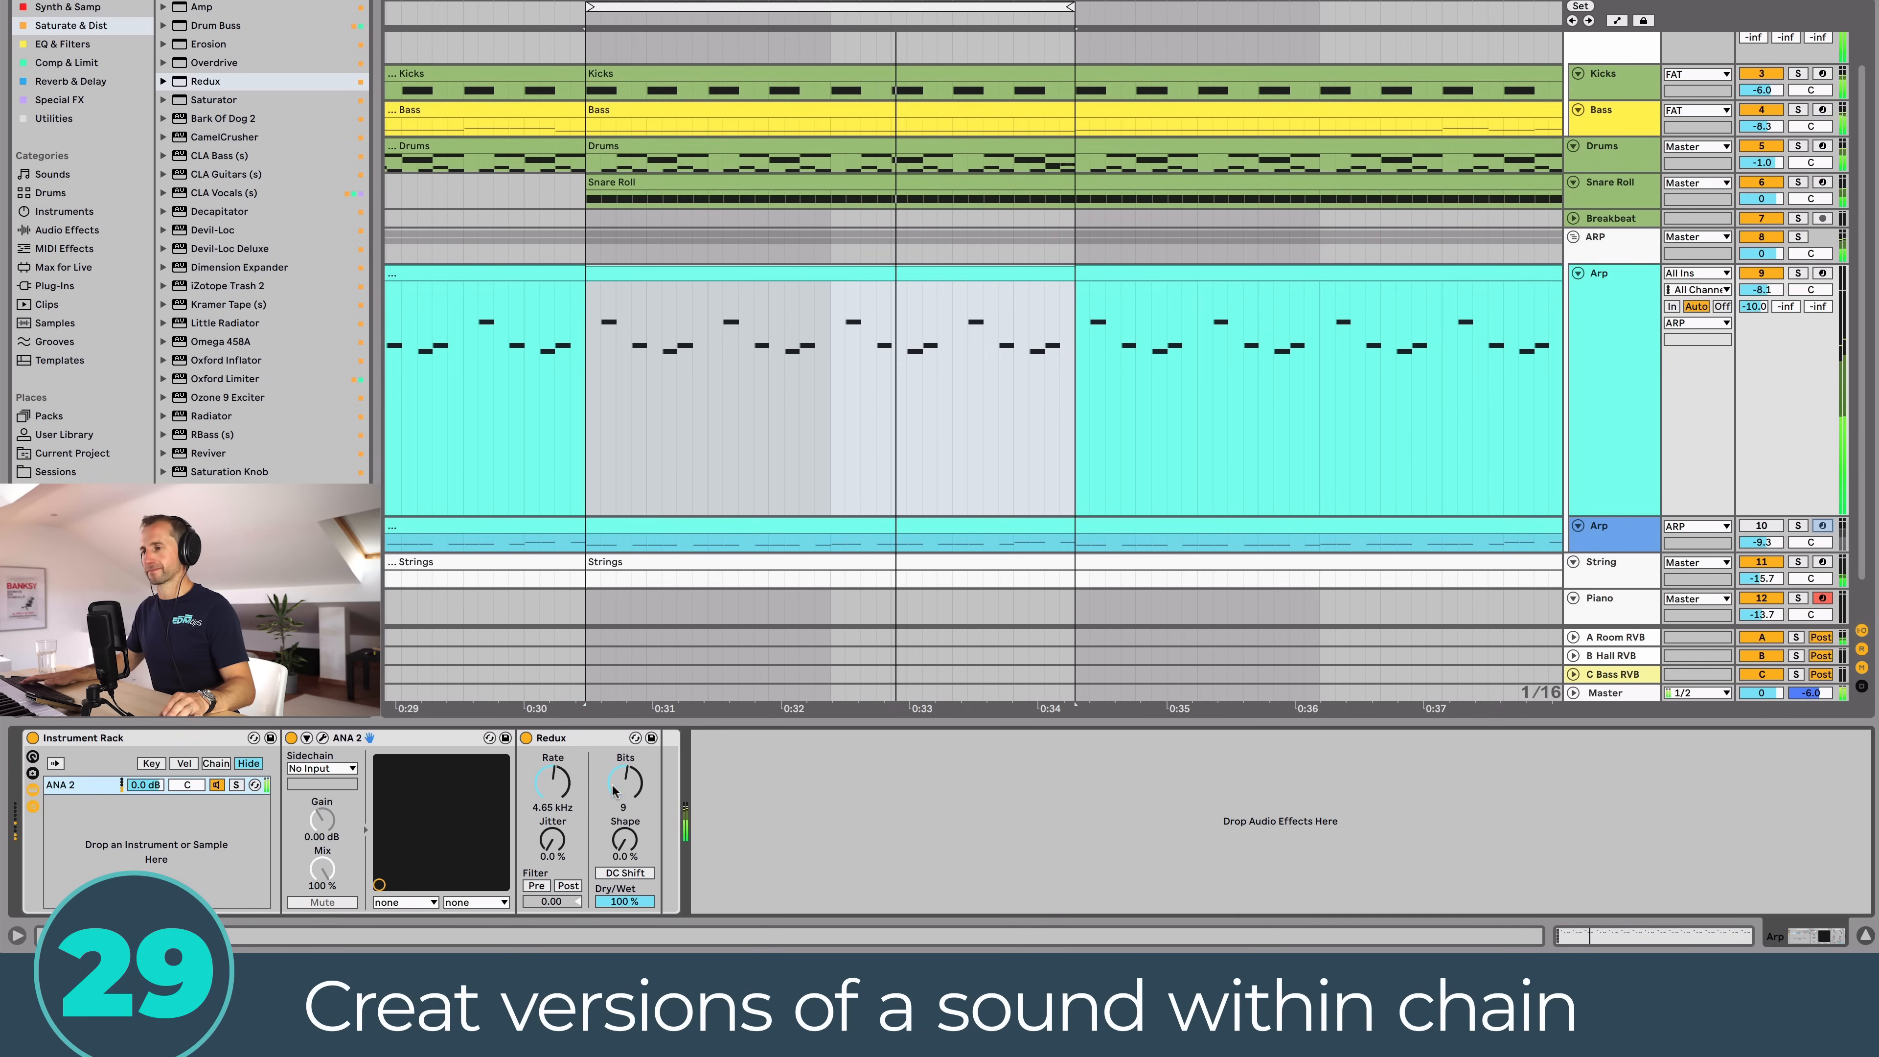
key("space")
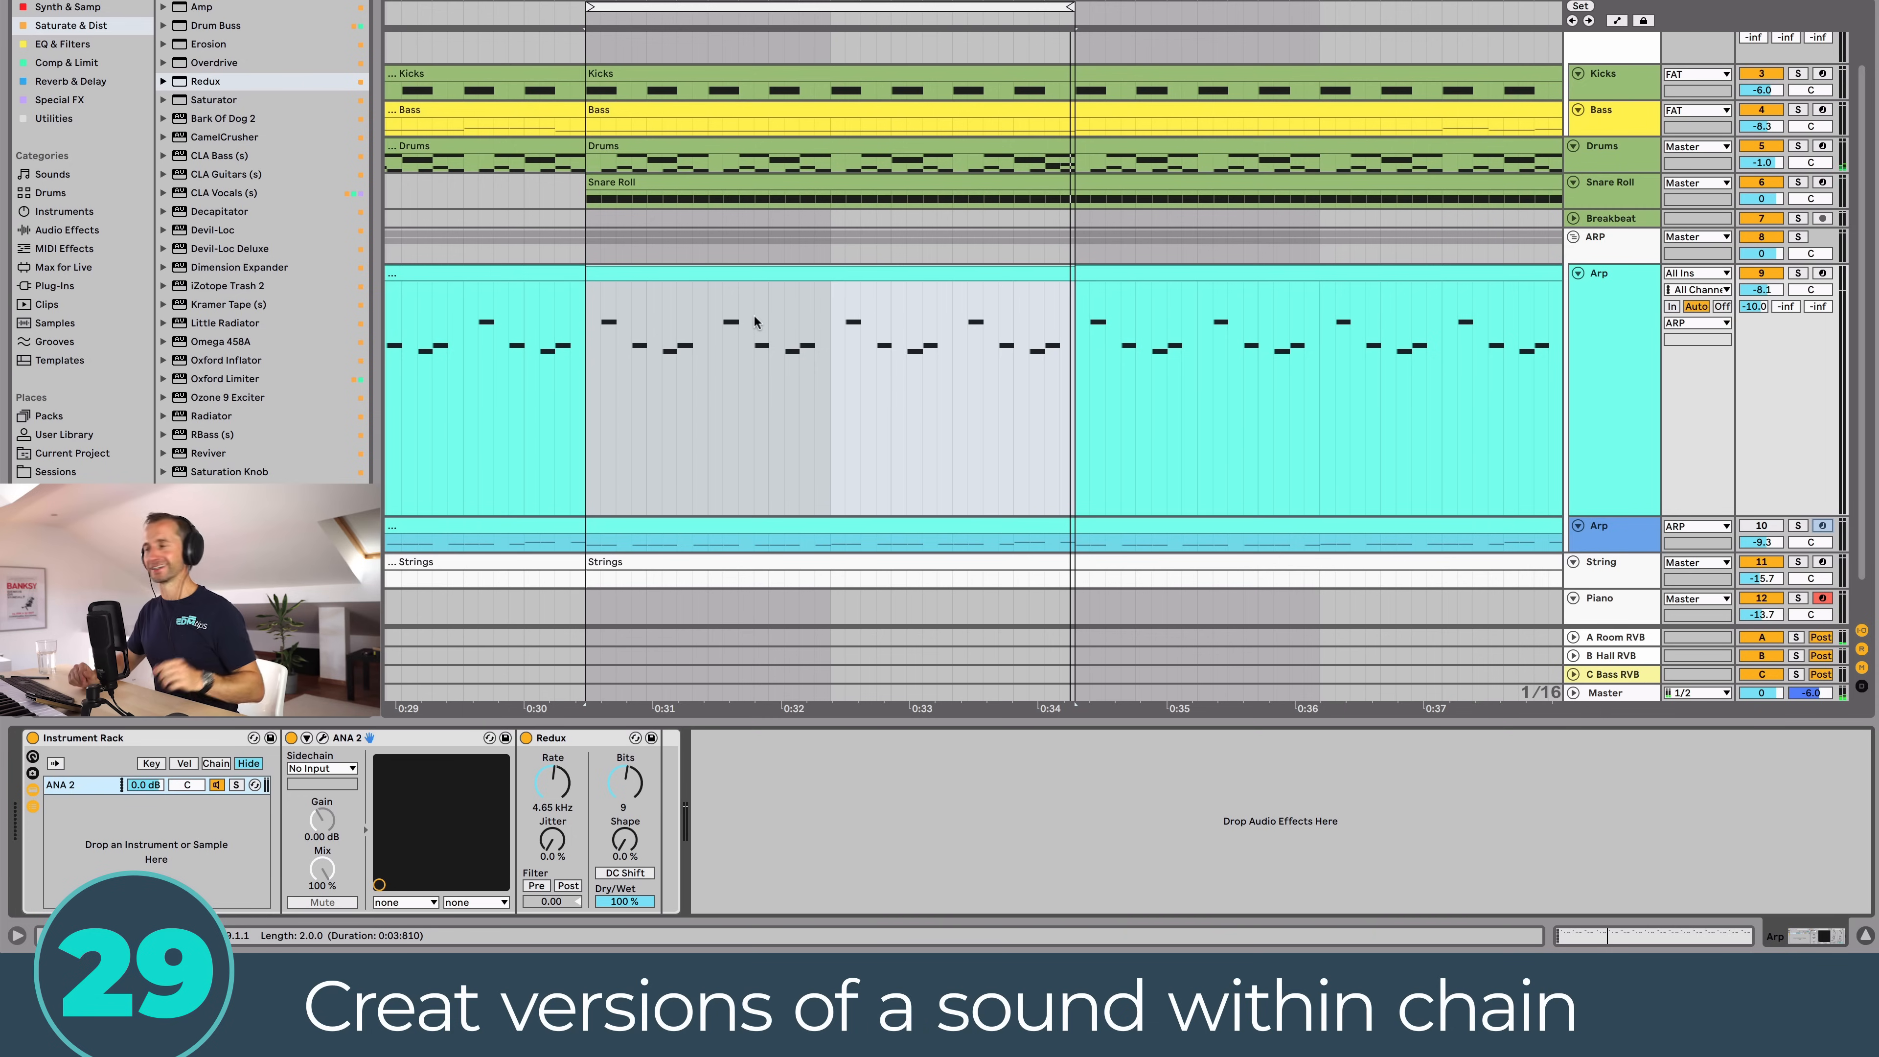
Step: Ungroup the Instrument Rack on the Arp track, keeping ANA 2 and Redux as separate devices
left_click(1620, 331)
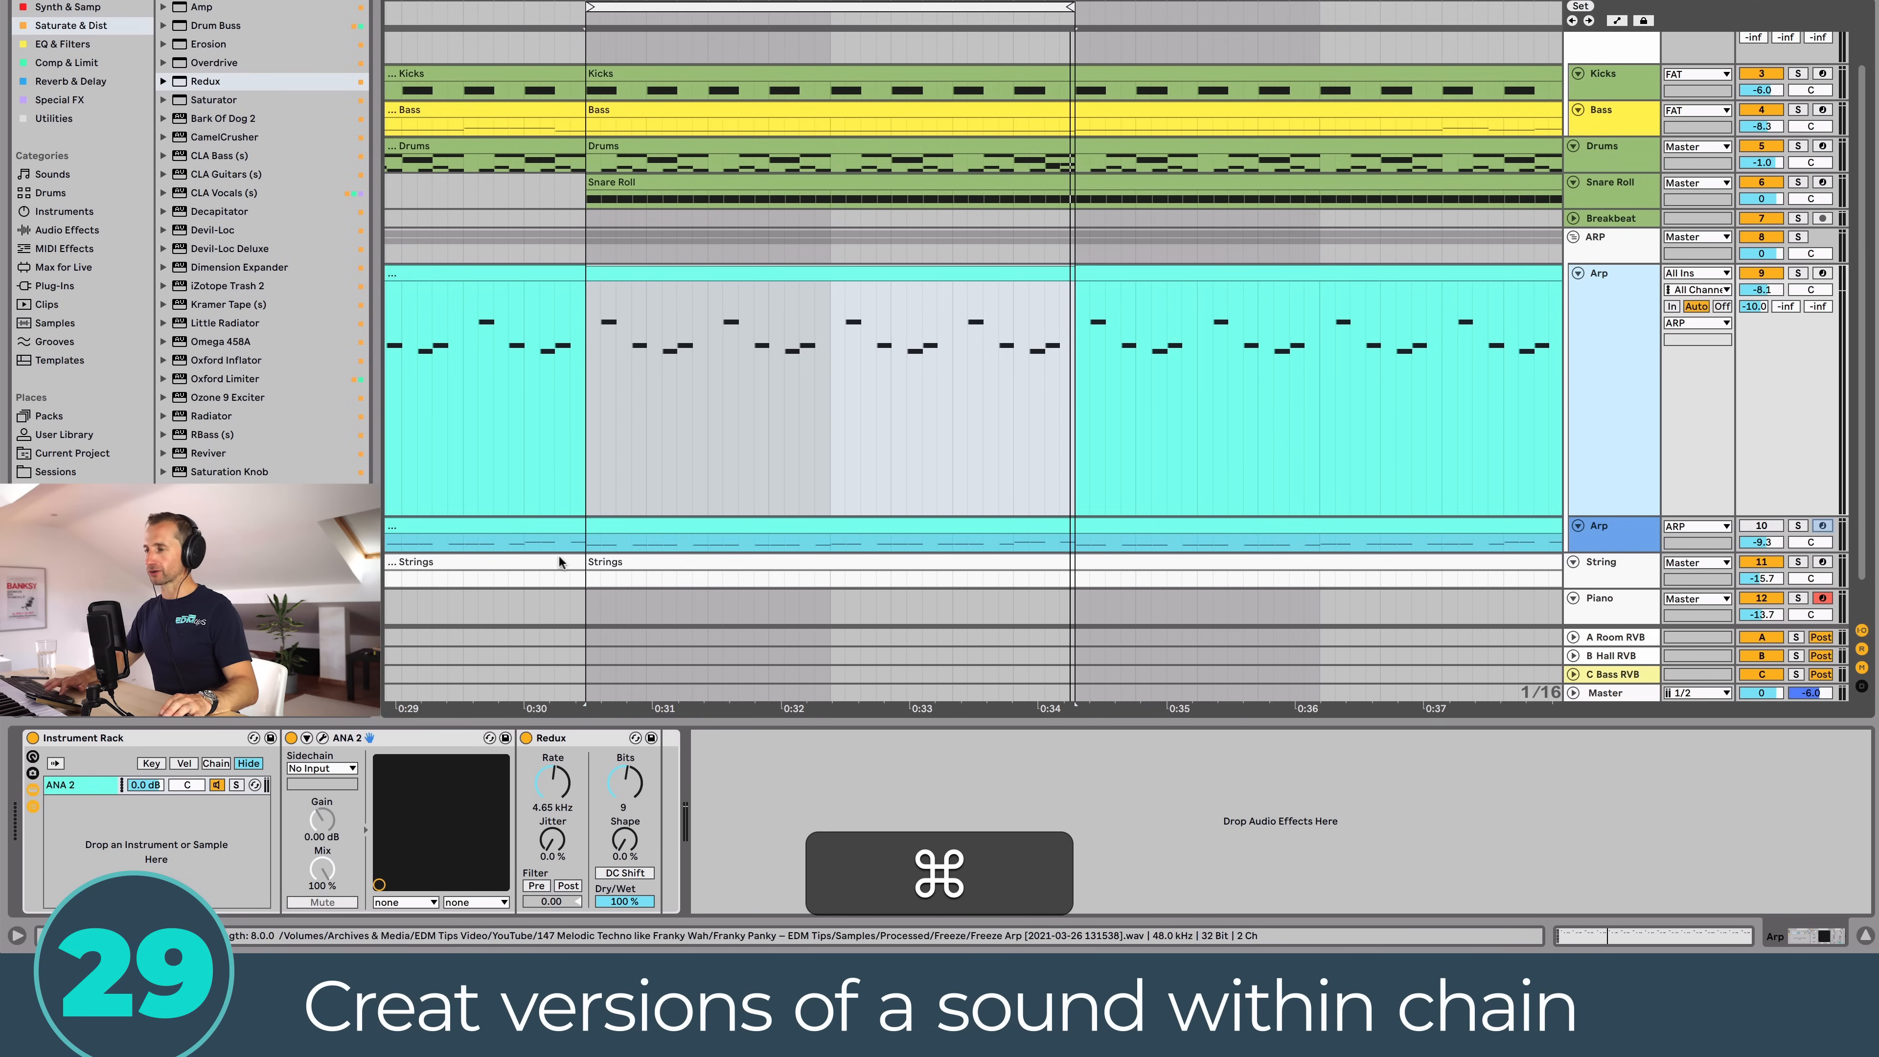
left_click(210, 737)
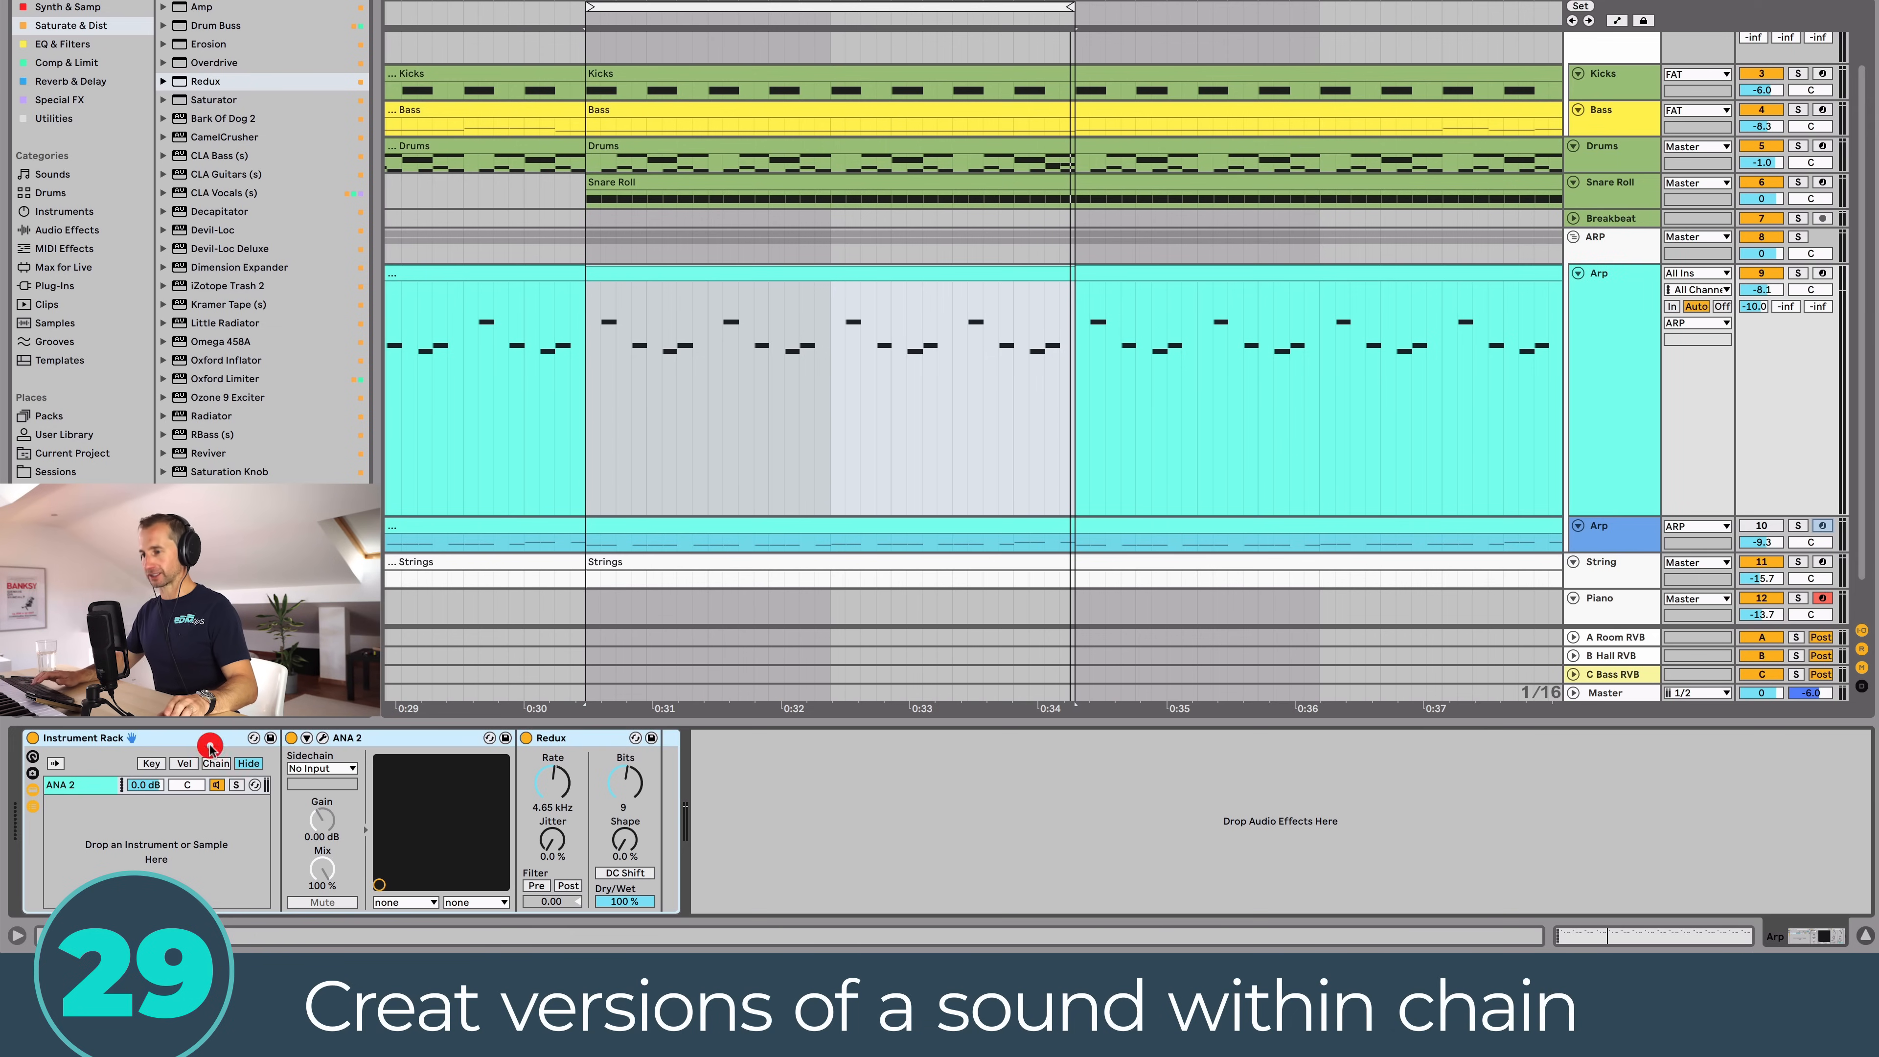
key("shift+super+g")
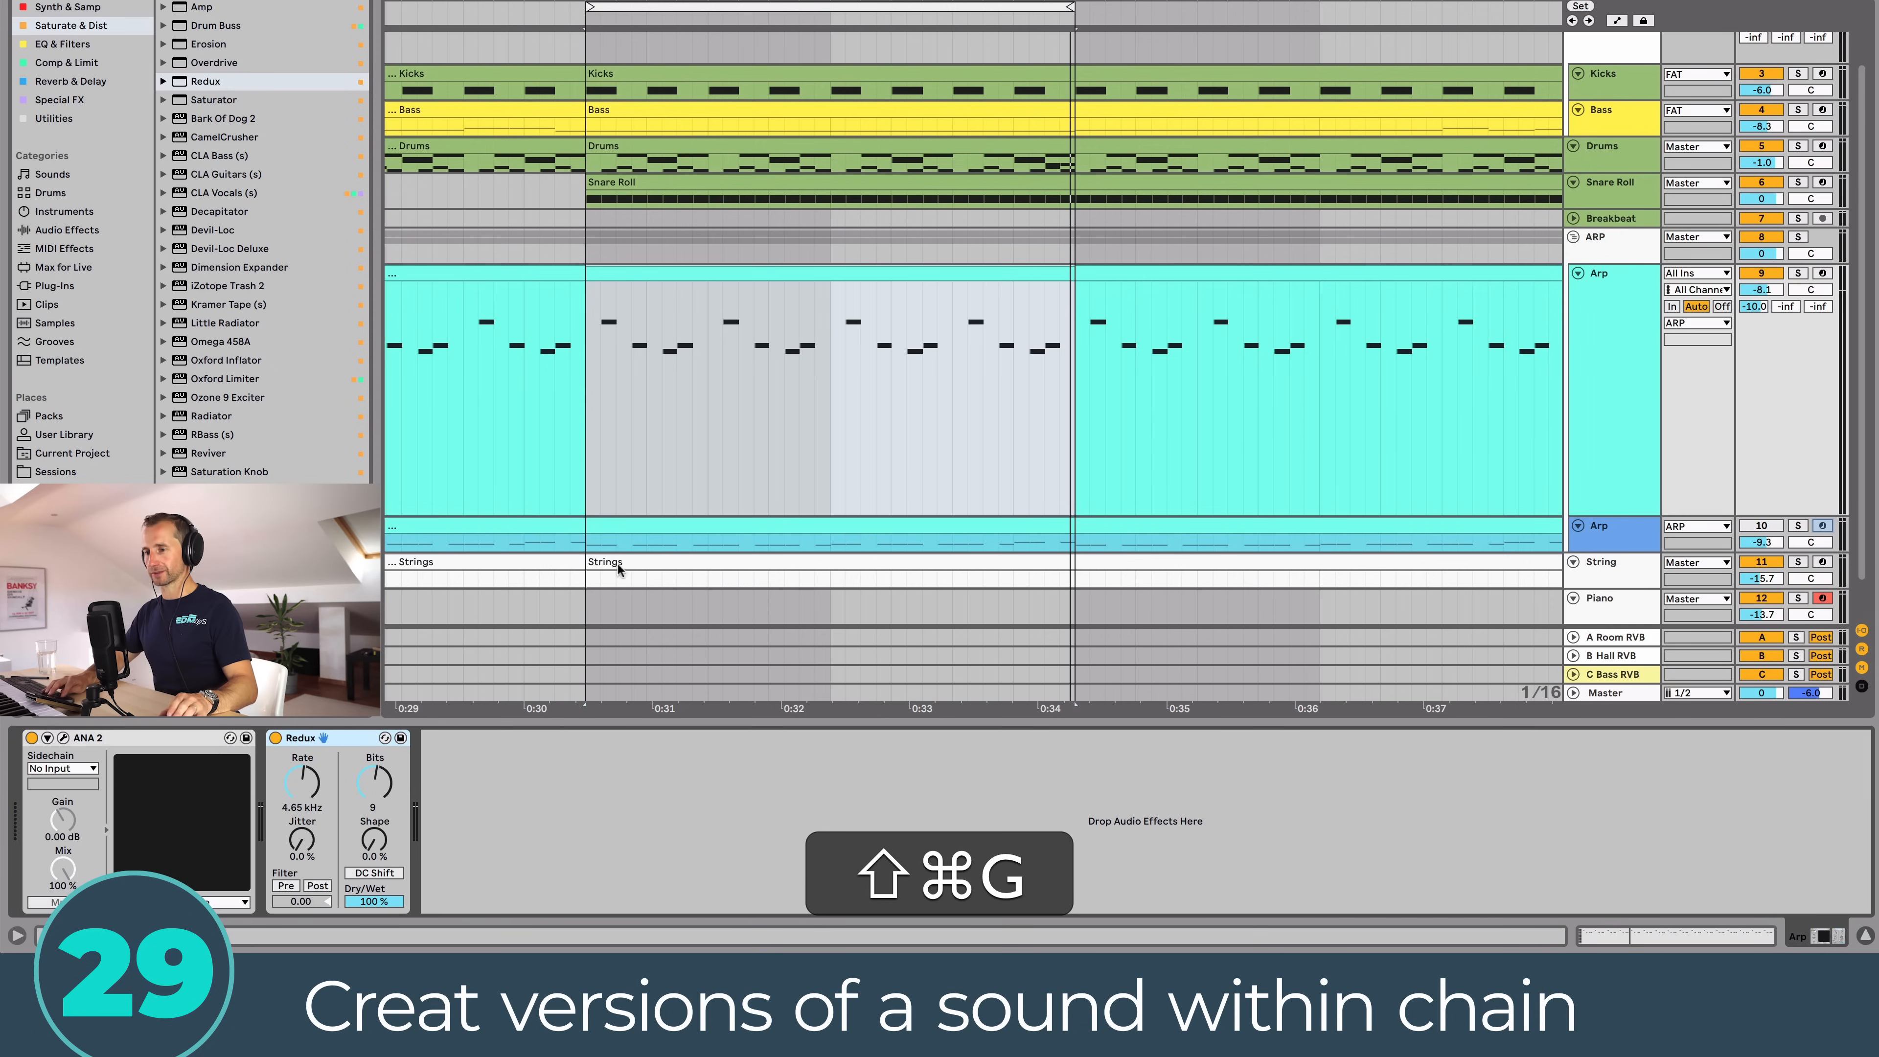
Step: Duplicate the Arp track and switch between the two copies by toggling their track activators
left_click(1595, 324)
key("super+d")
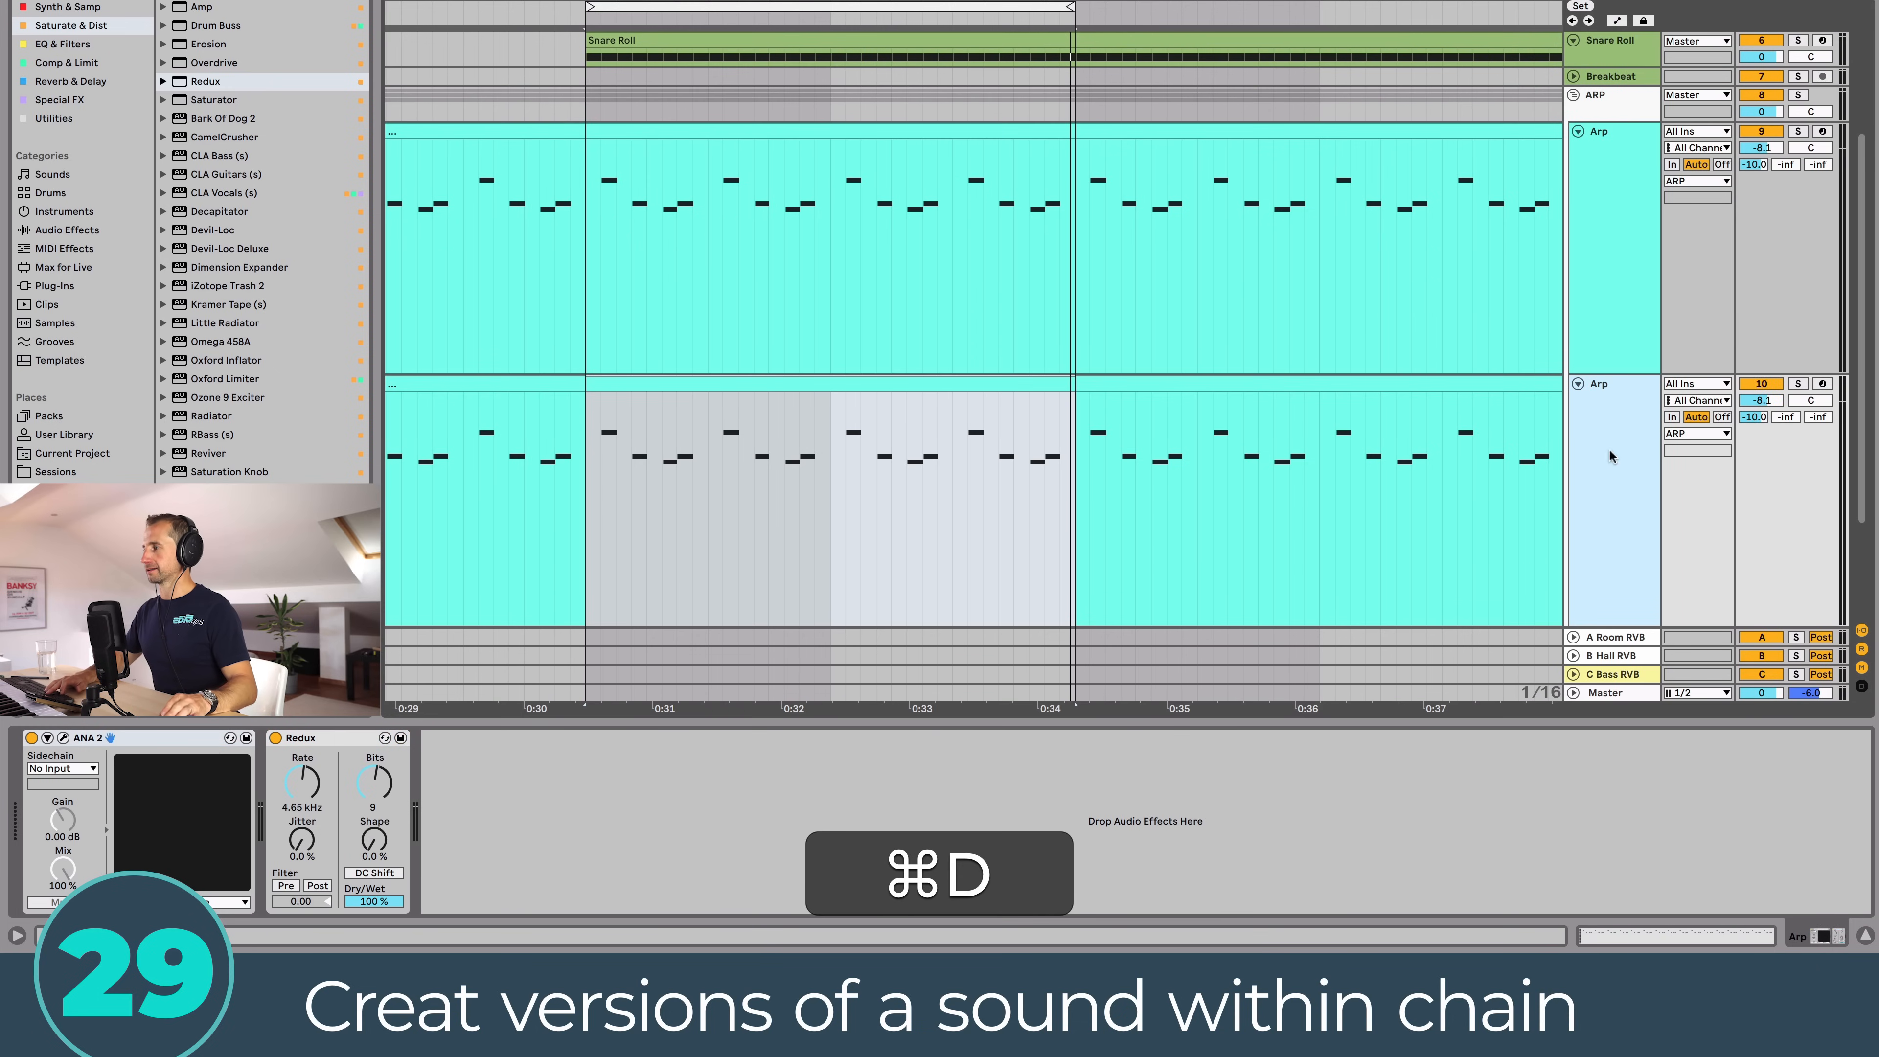
left_click(1611, 457)
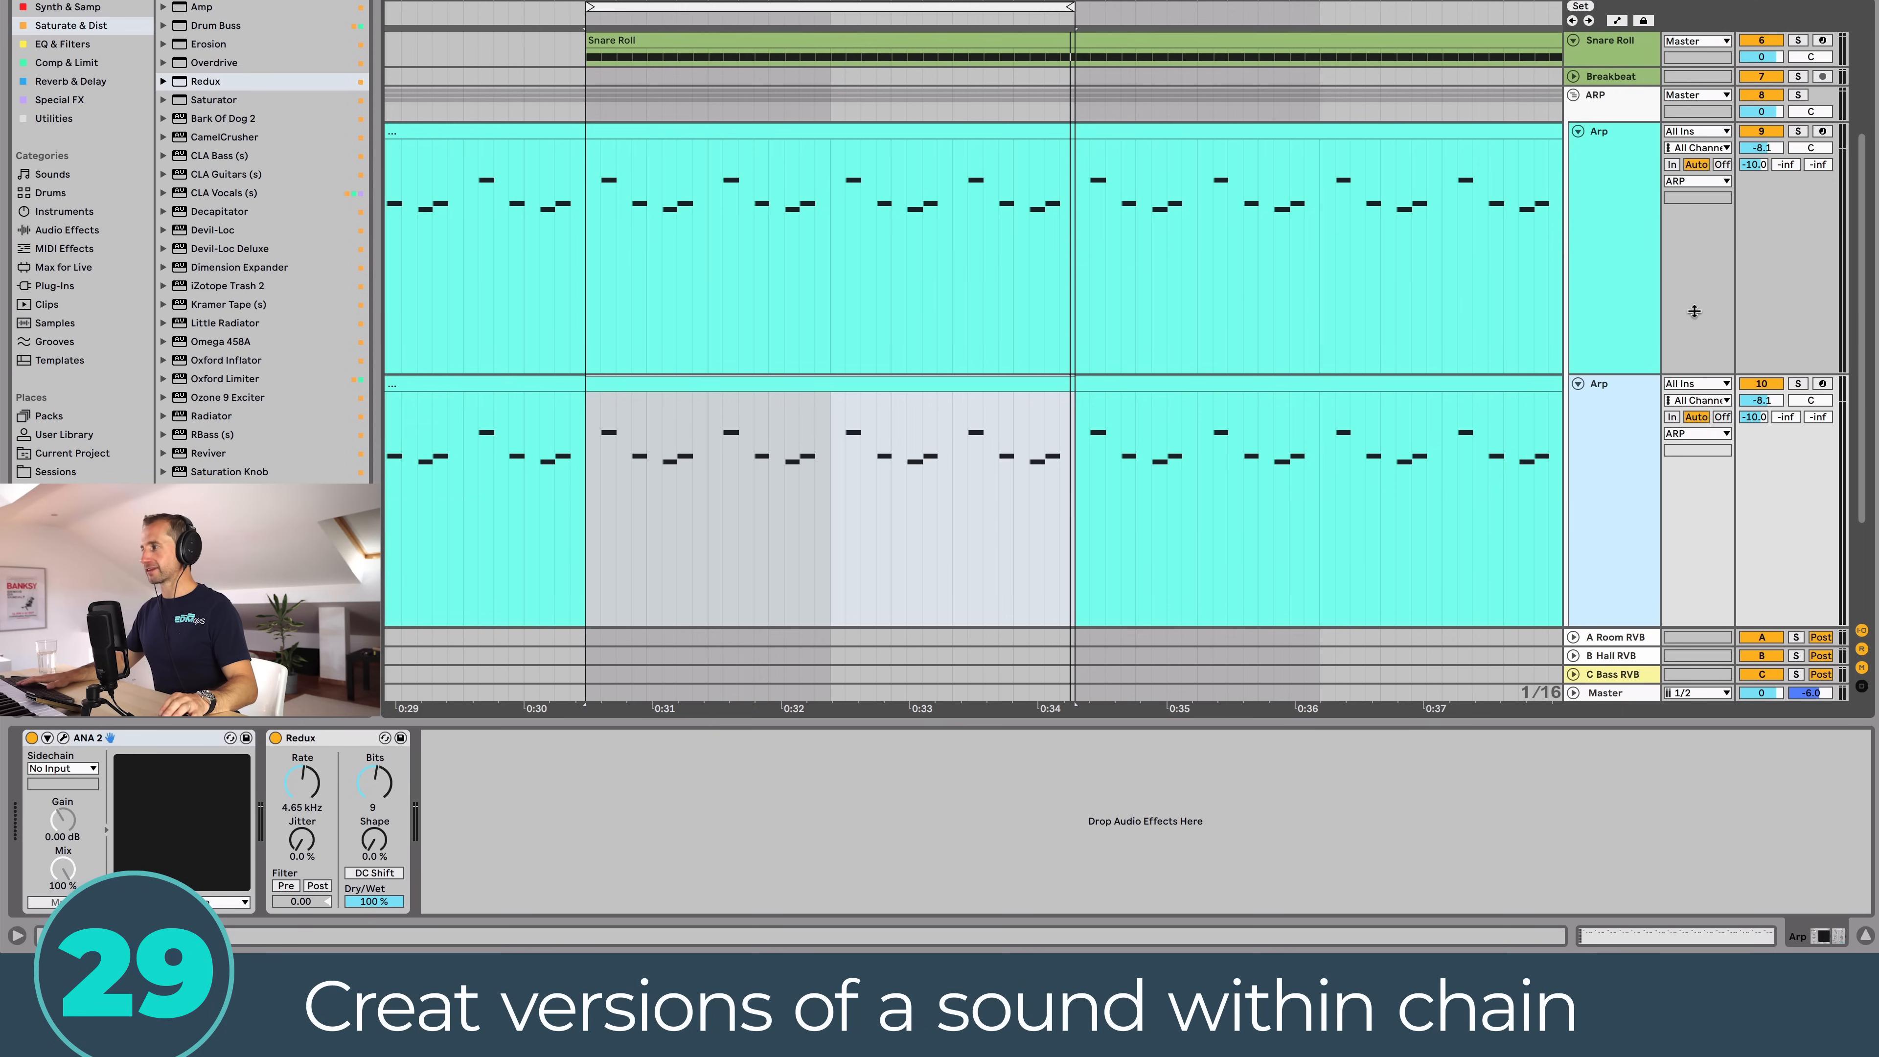
left_click(1755, 385)
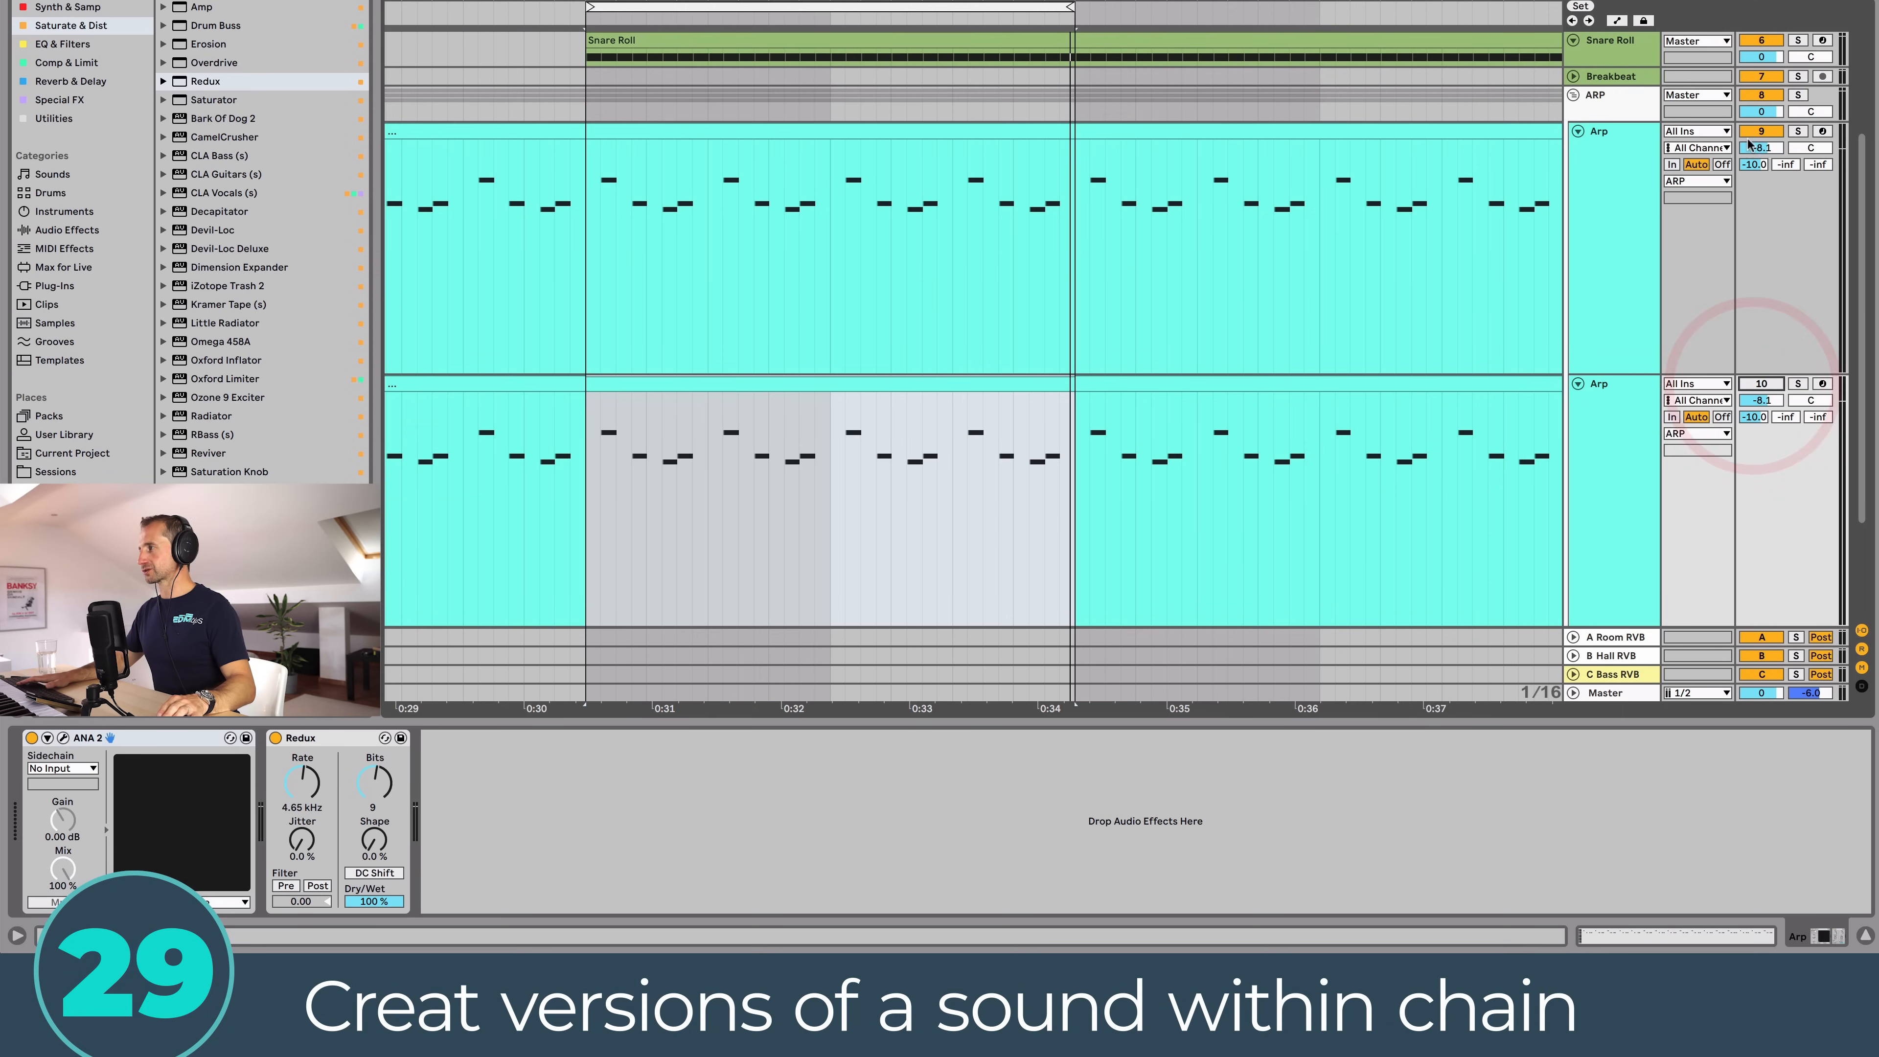
left_click(1760, 131)
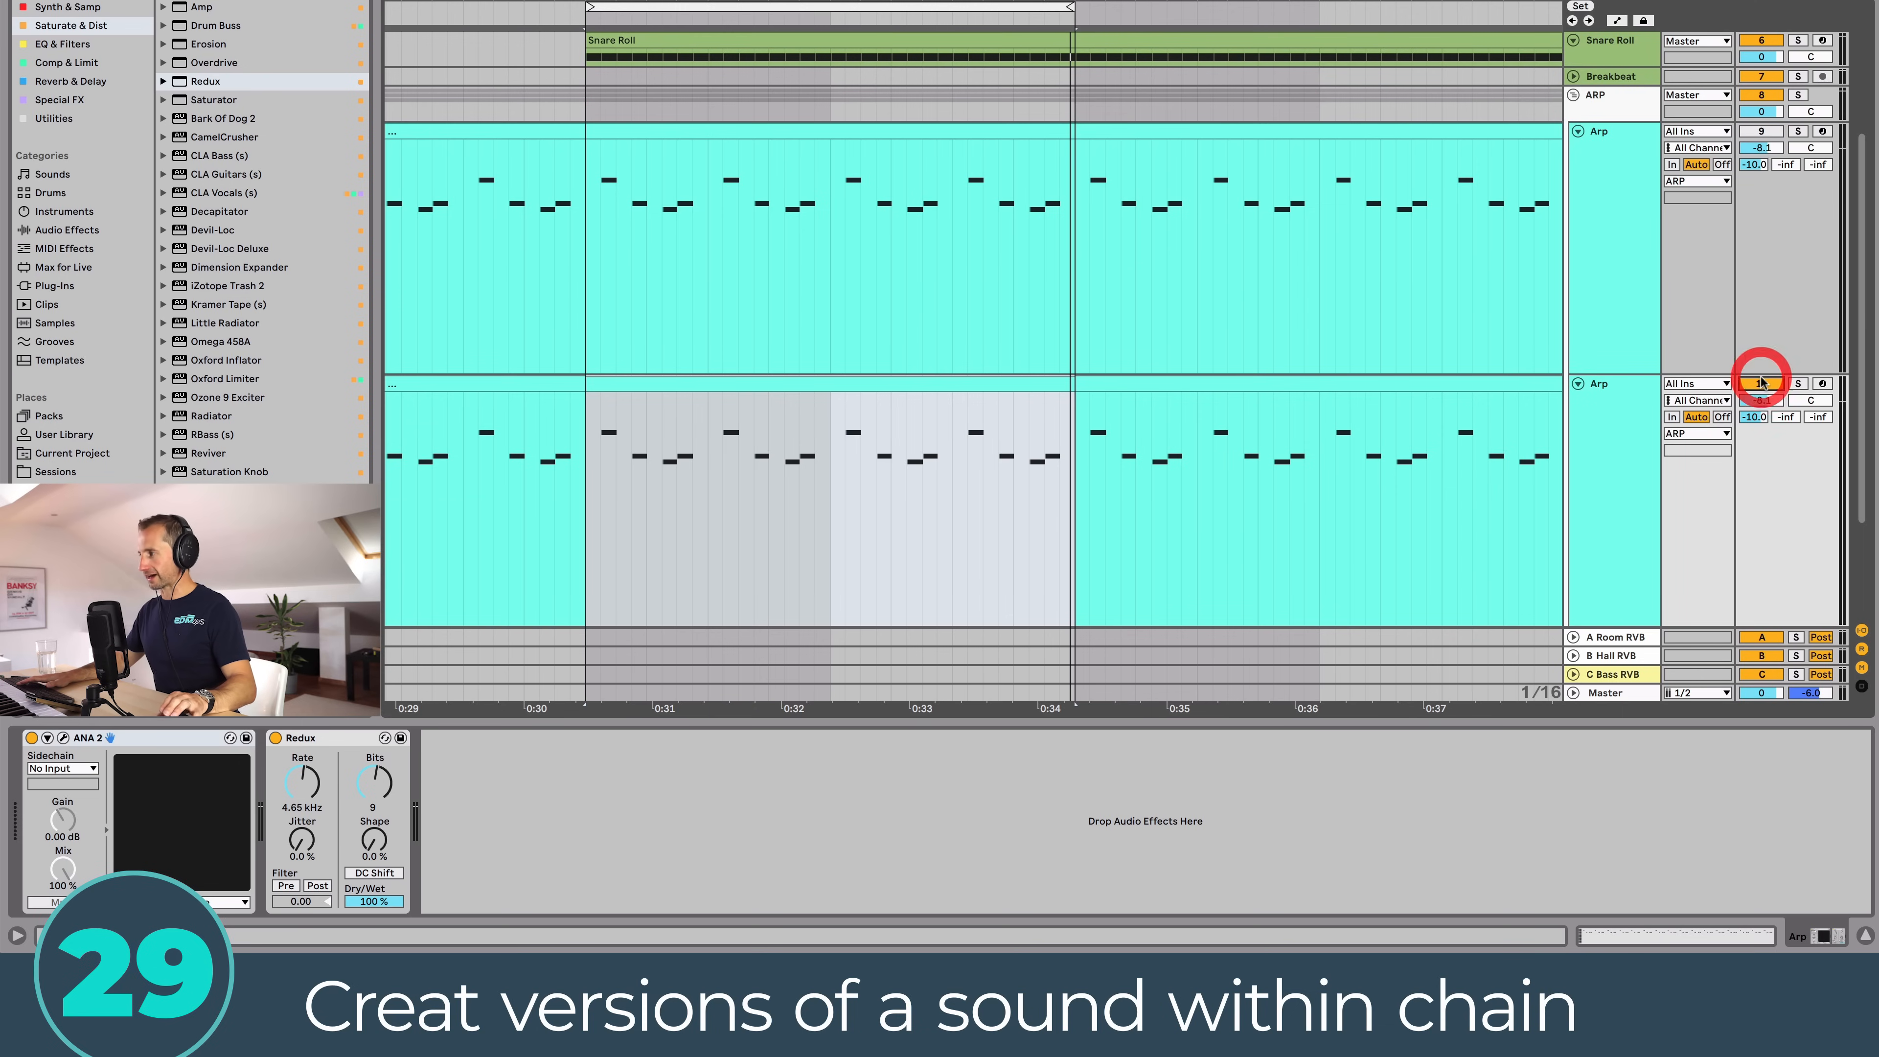
left_click(1578, 265)
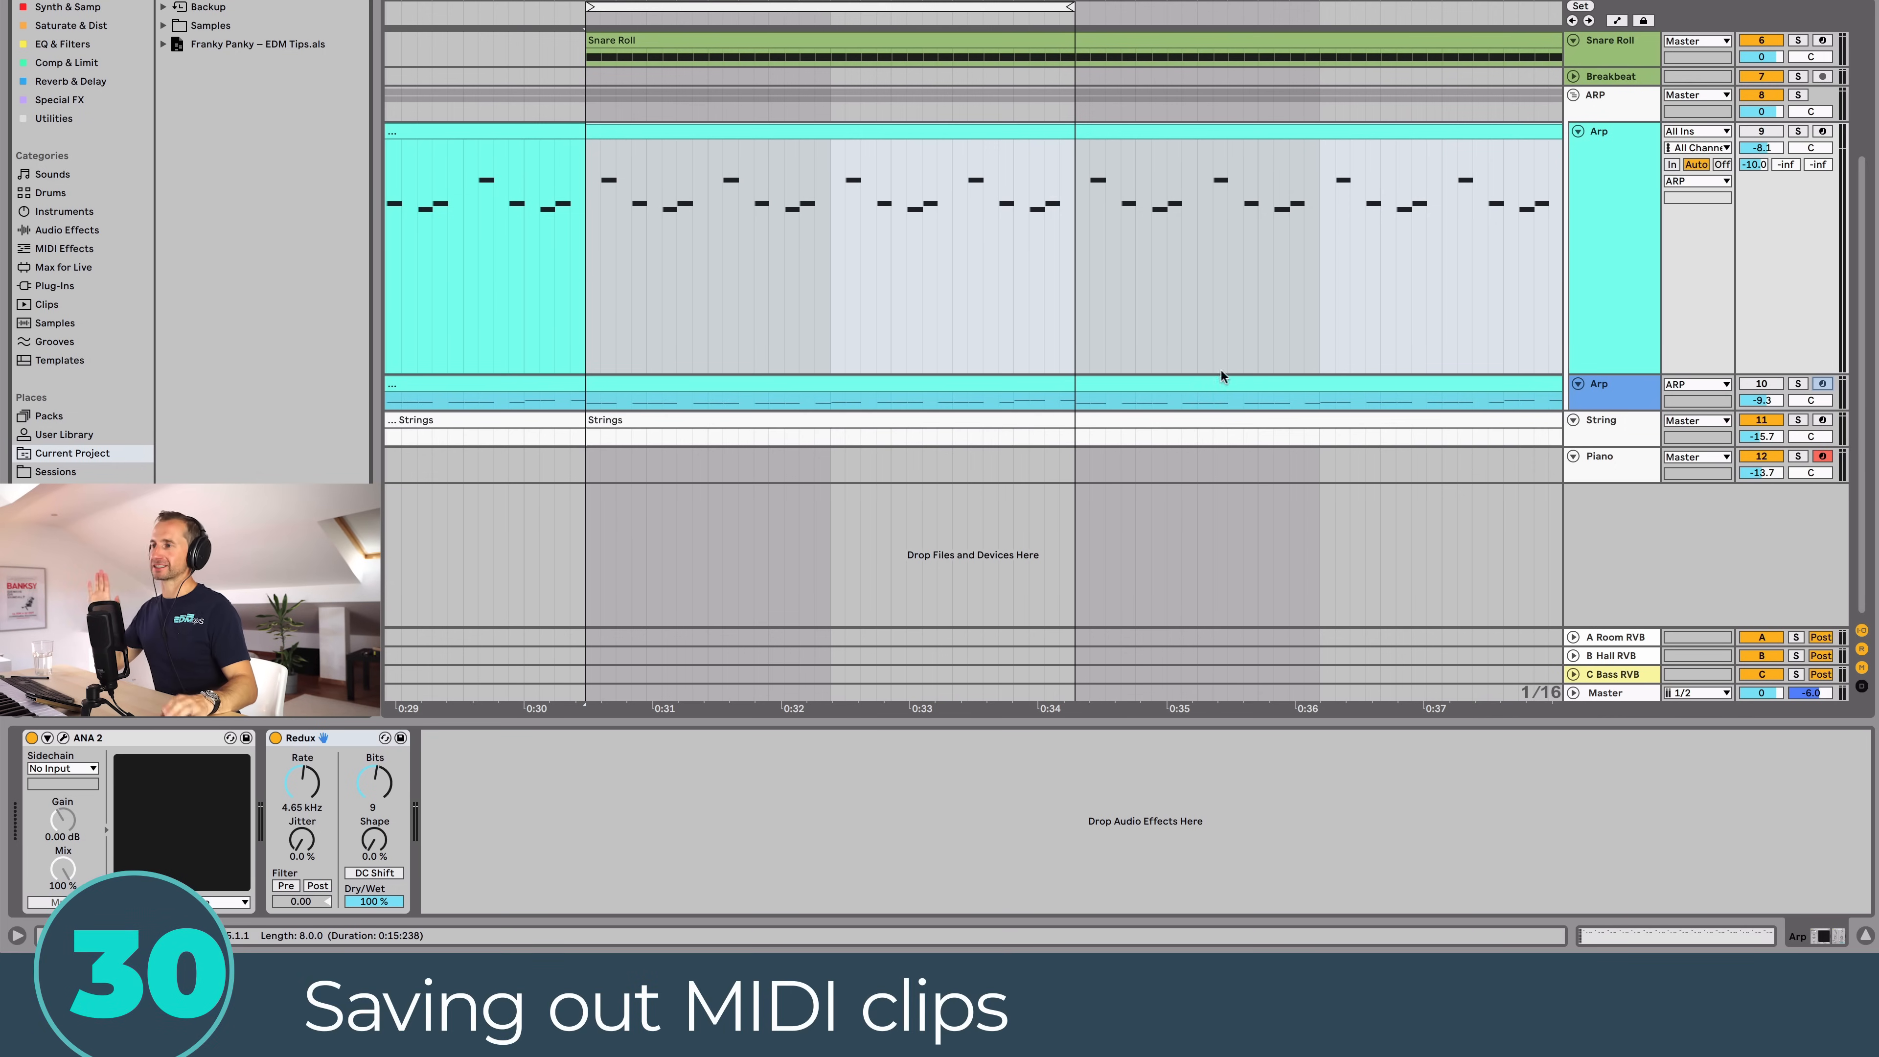
Step: Select the Arp track's MIDI clip at the loop start and show the Current Project folder in the browser
left_click(766, 131)
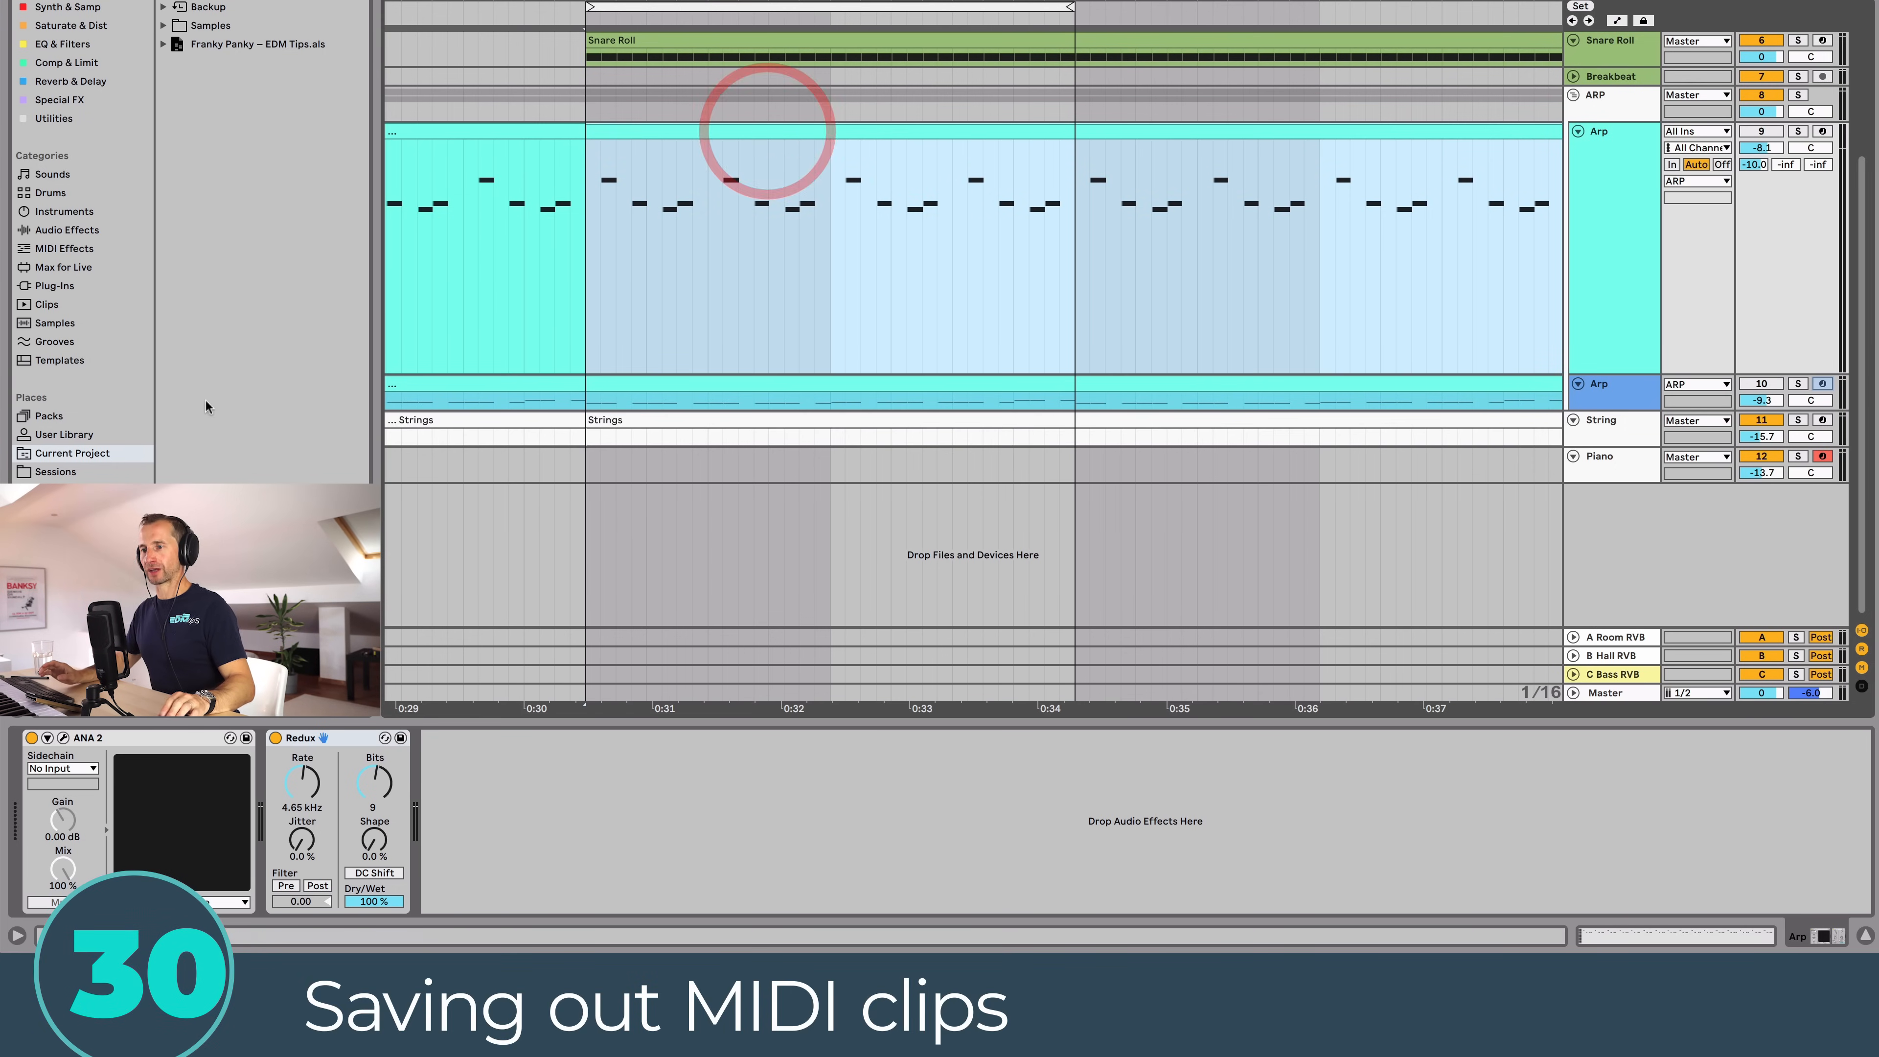
left_click(64, 434)
left_click(72, 452)
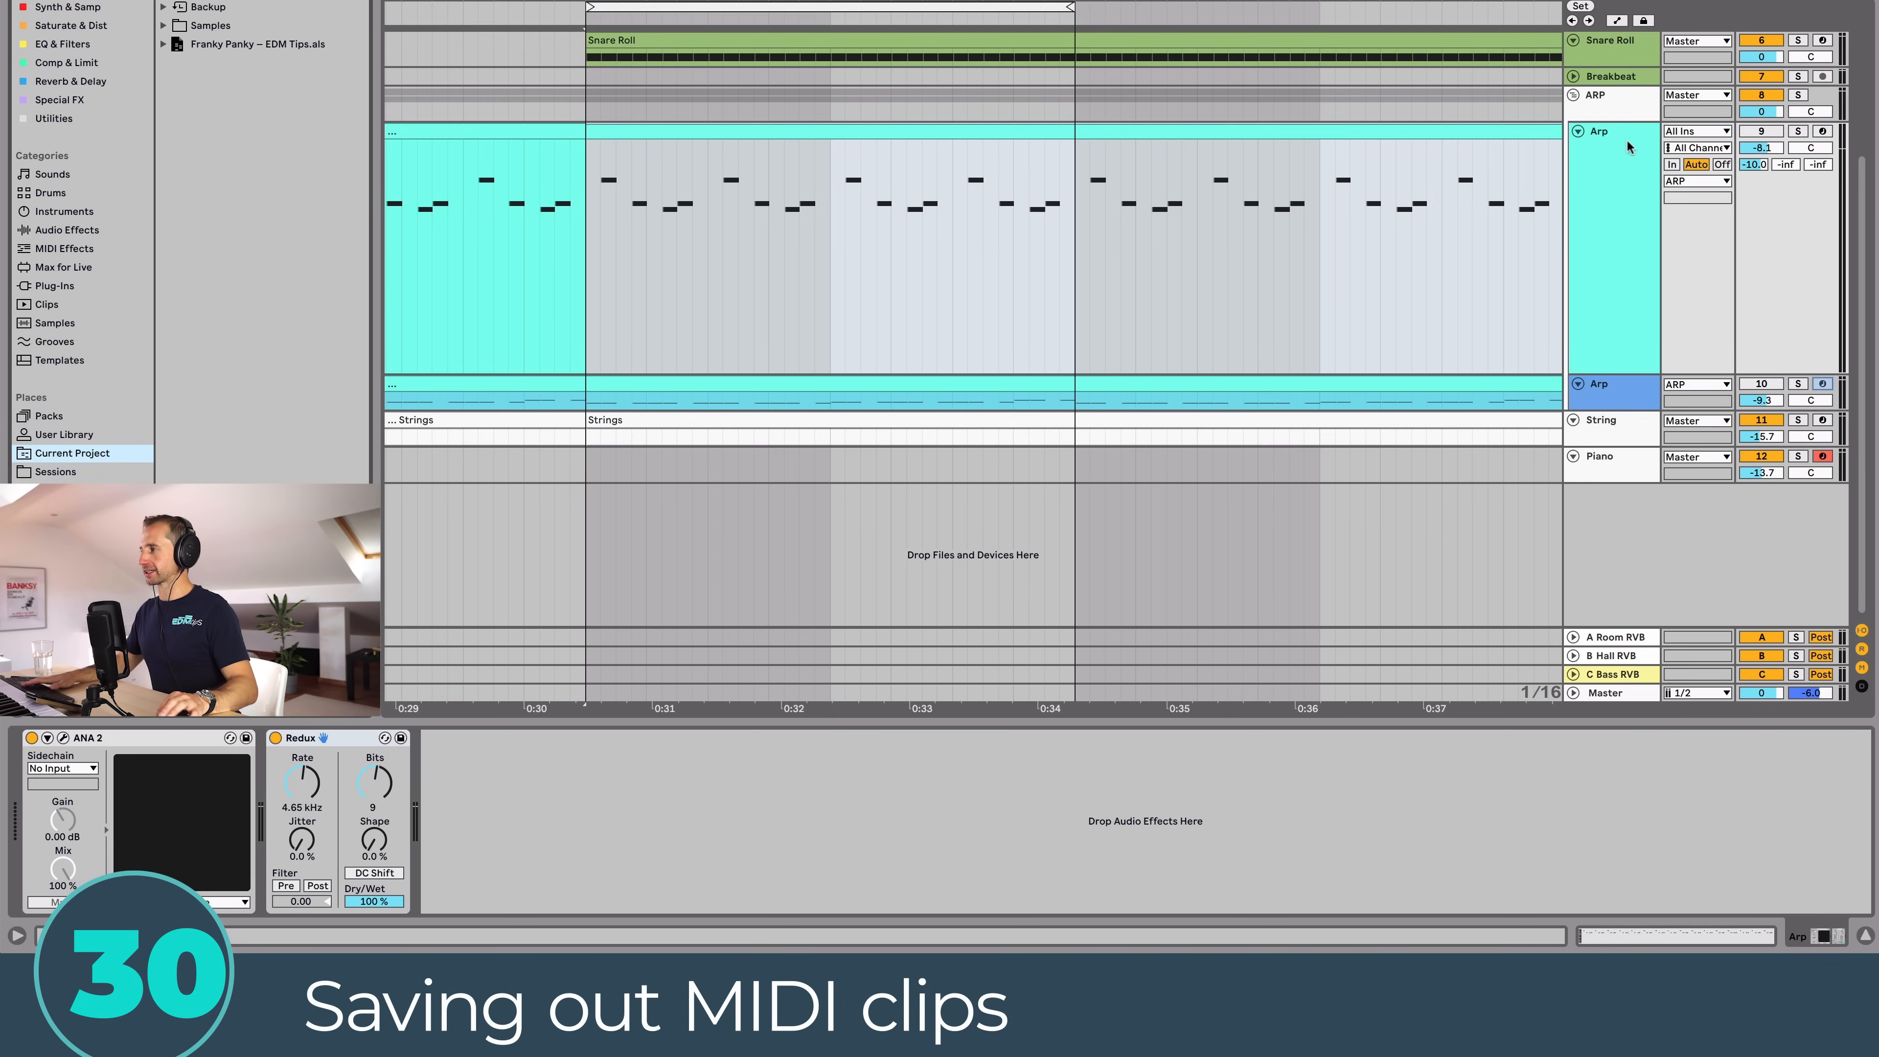
Step: Solo the Arp track and play its clip briefly
left_click(1607, 156)
left_click(1798, 131)
key("space")
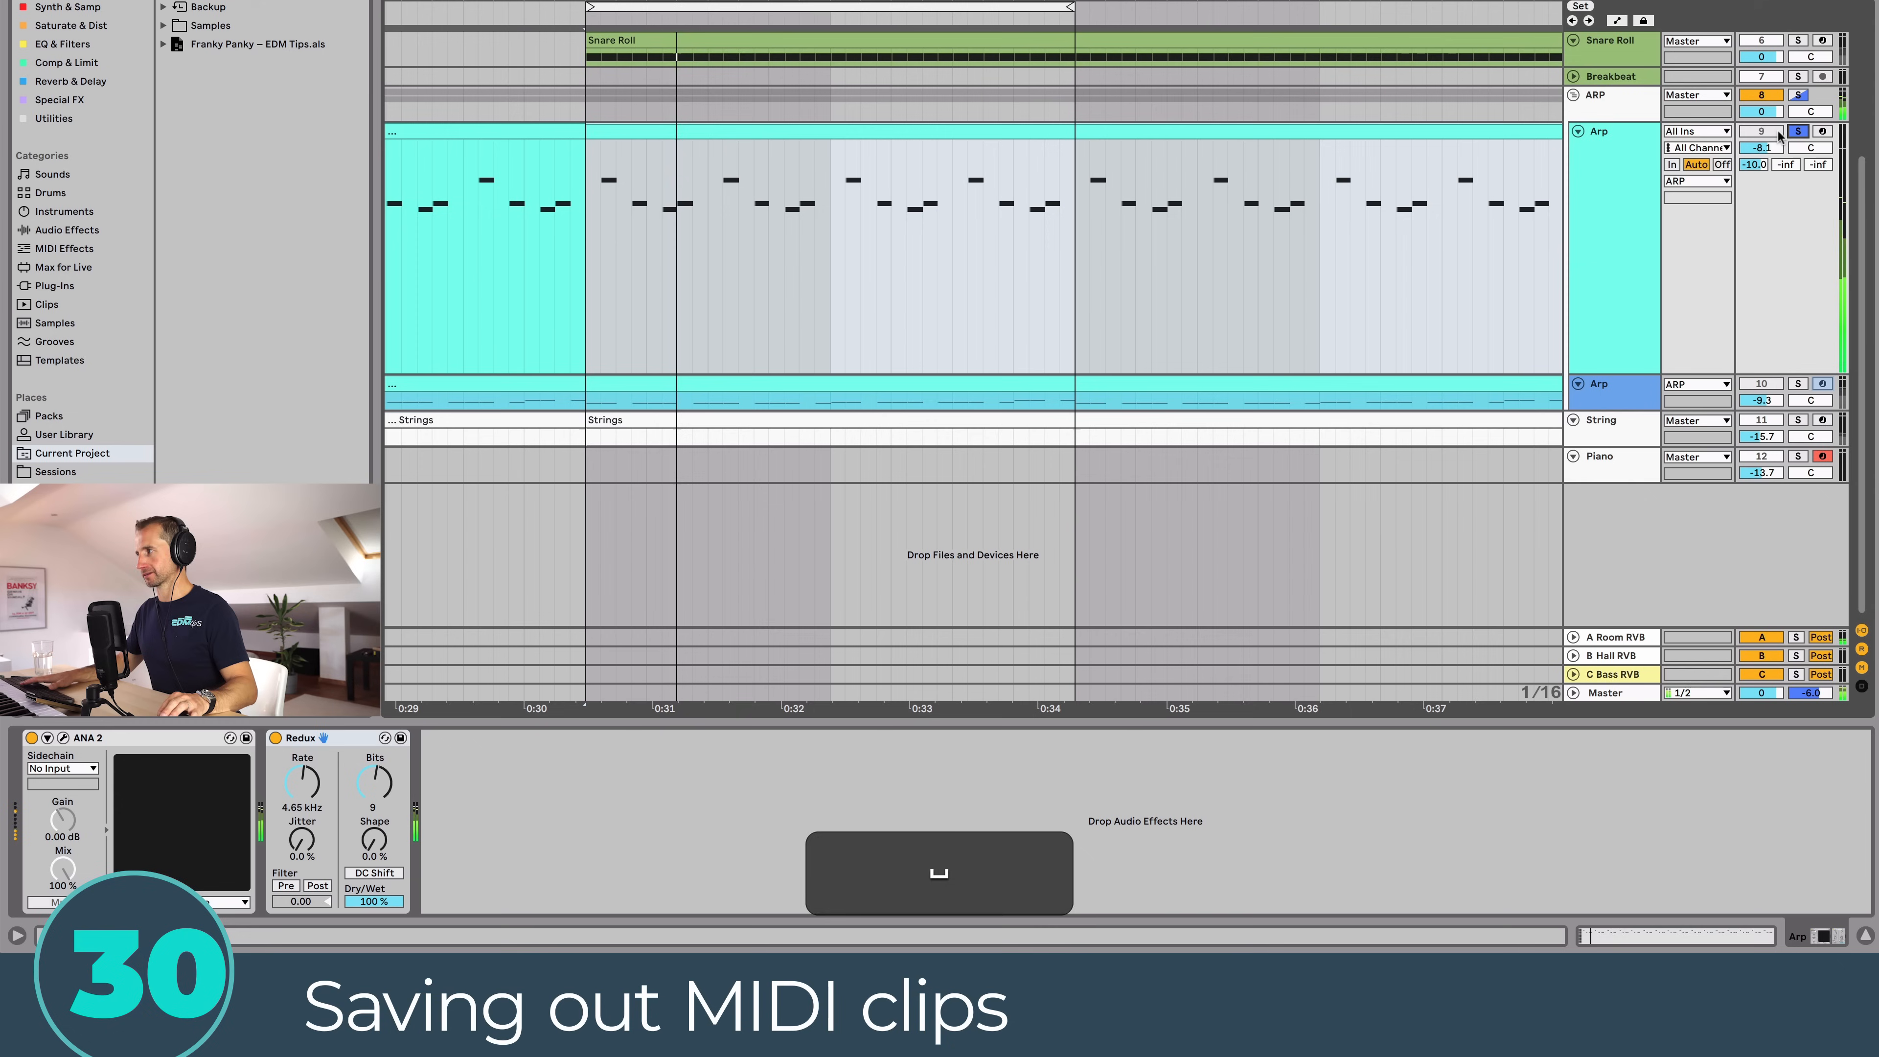
key("space")
Step: Save the Arp MIDI clip into the Current Project folder under the name Arp Sound
left_click_drag(622, 127, 239, 113)
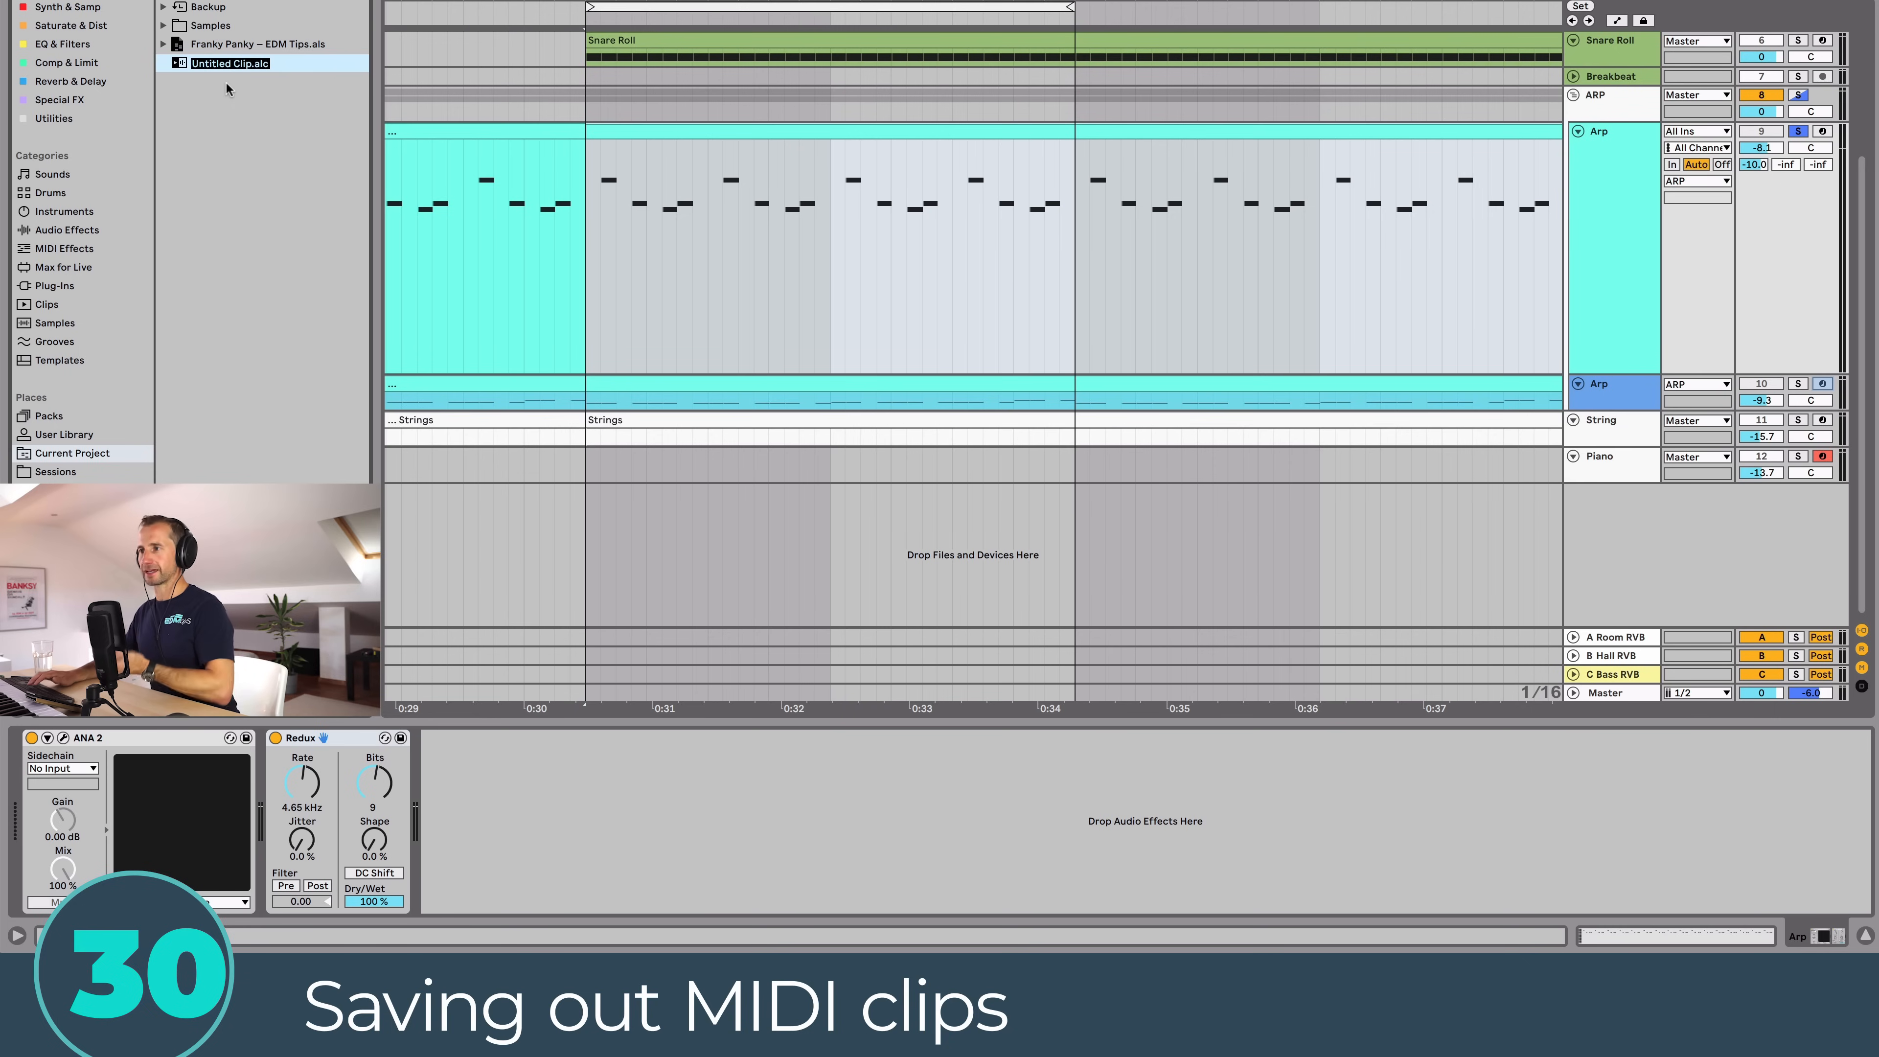
type("Arp Sound")
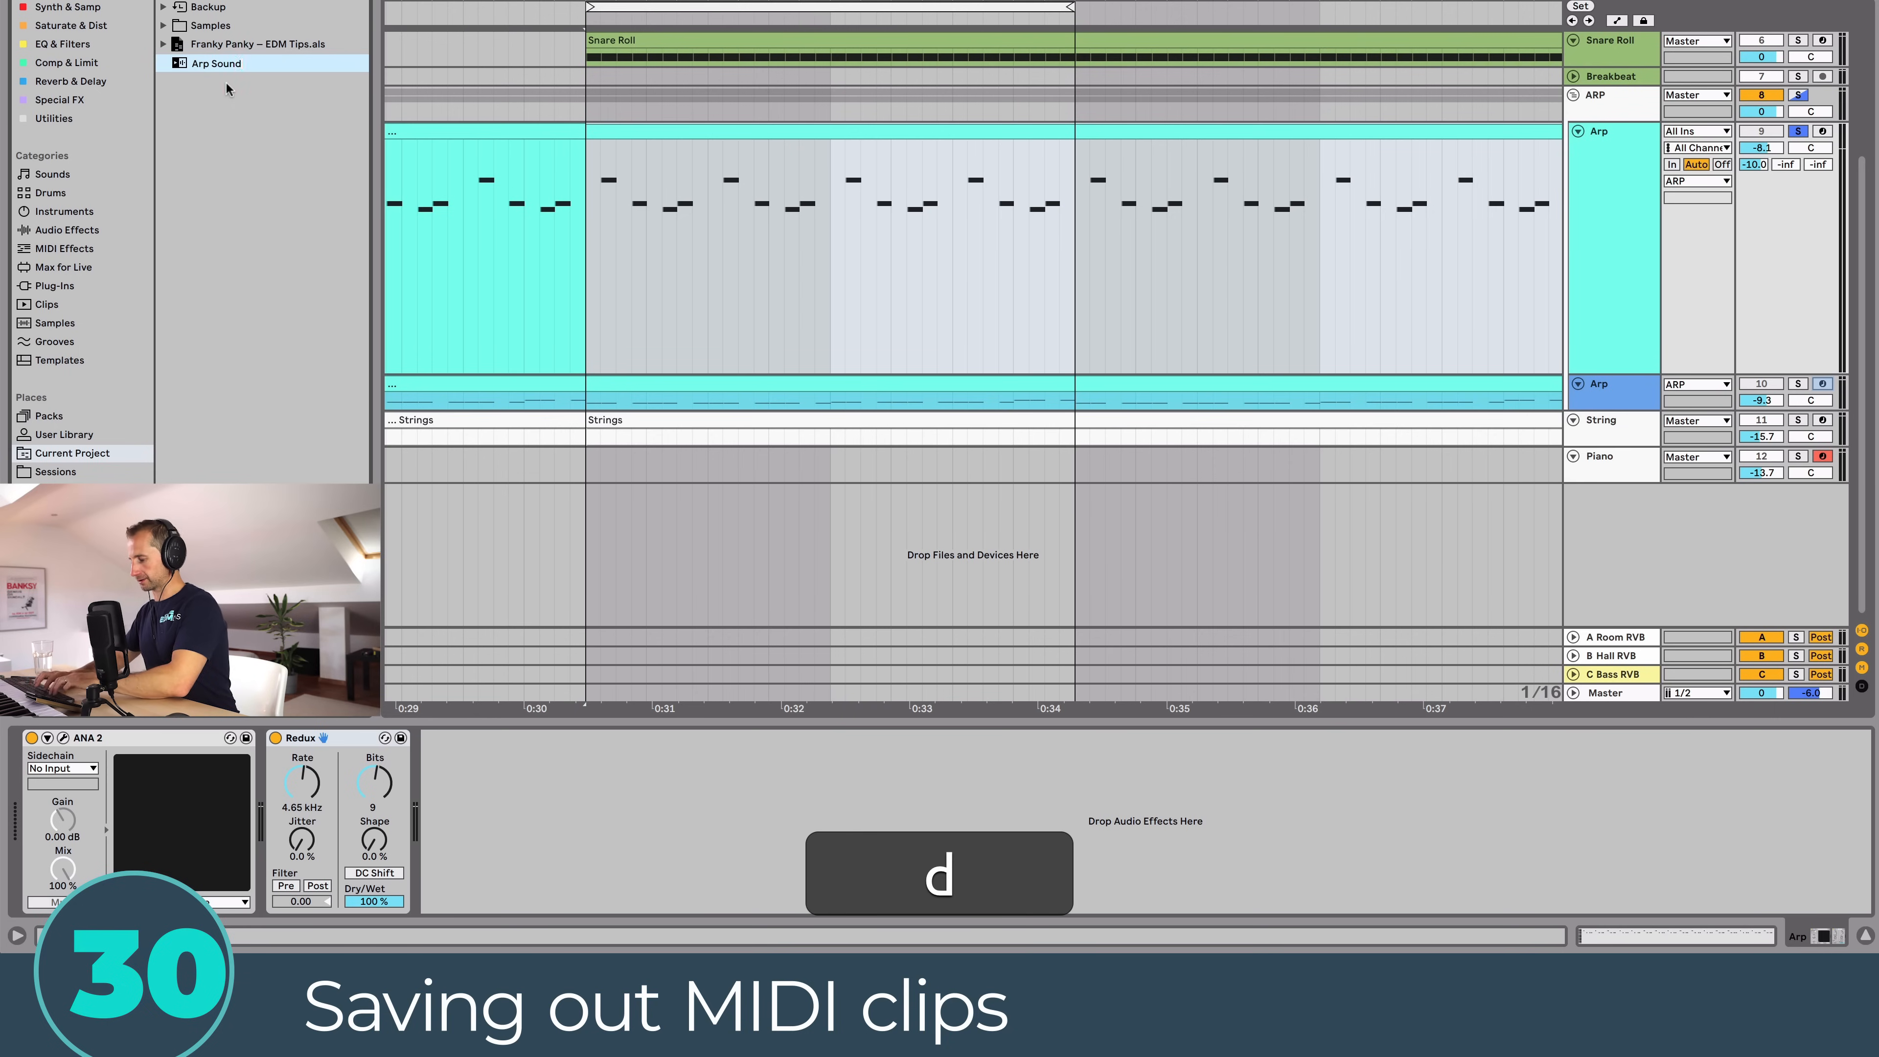
key("Return")
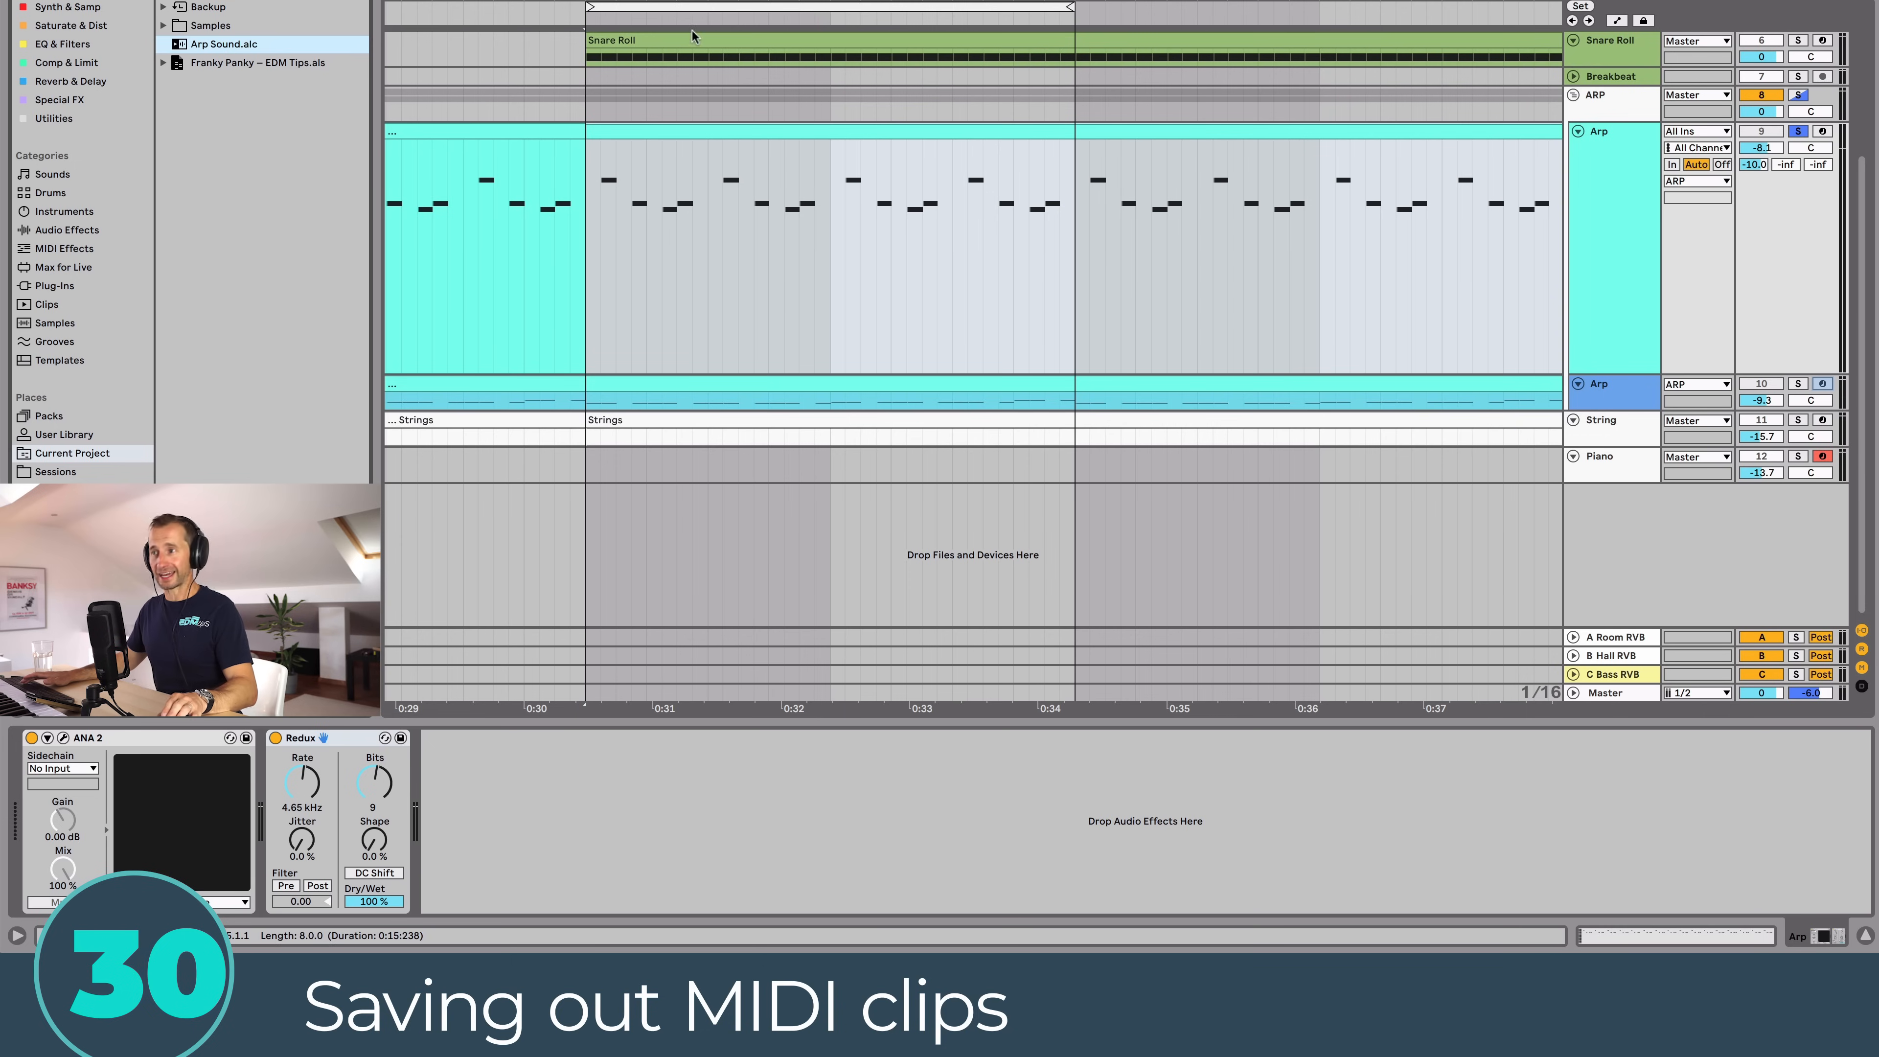
Step: Add a MIDI track below Piano and place the saved Arp Sound clip on it at the loop start
left_click(1614, 464)
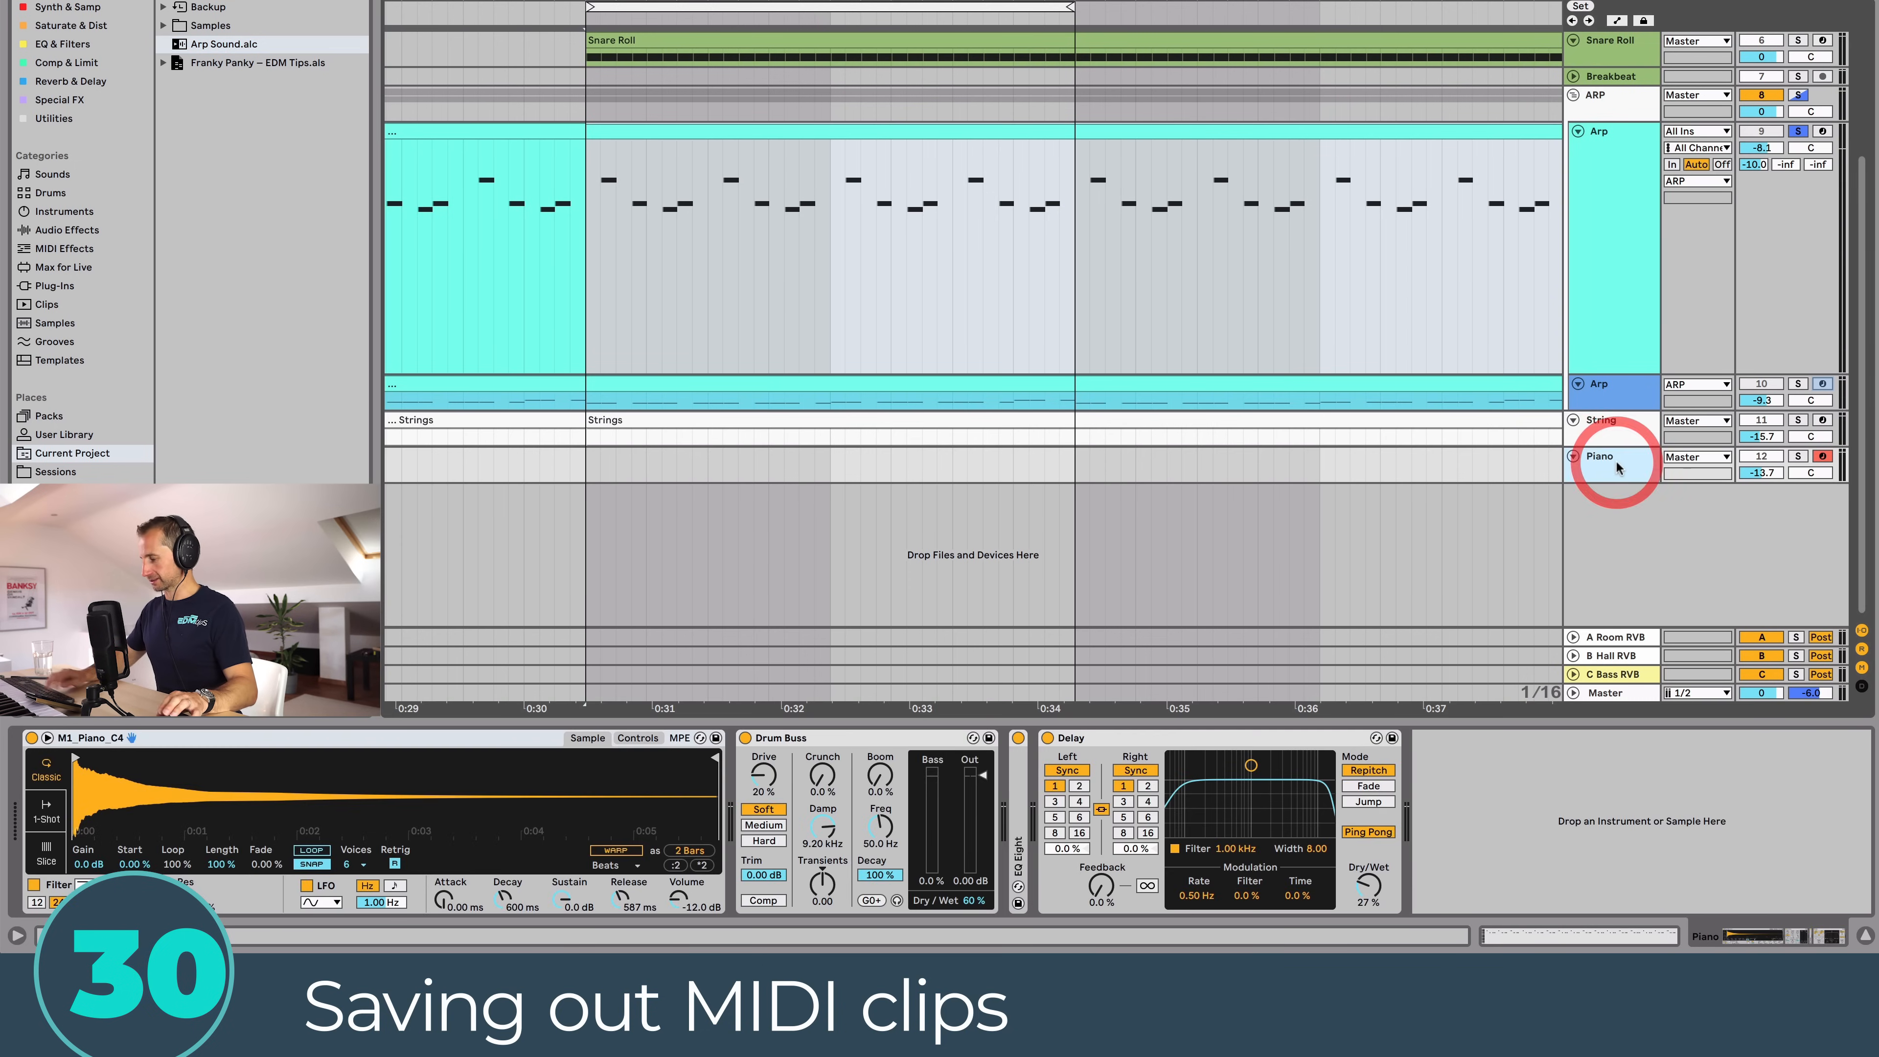
key("shift+super+t")
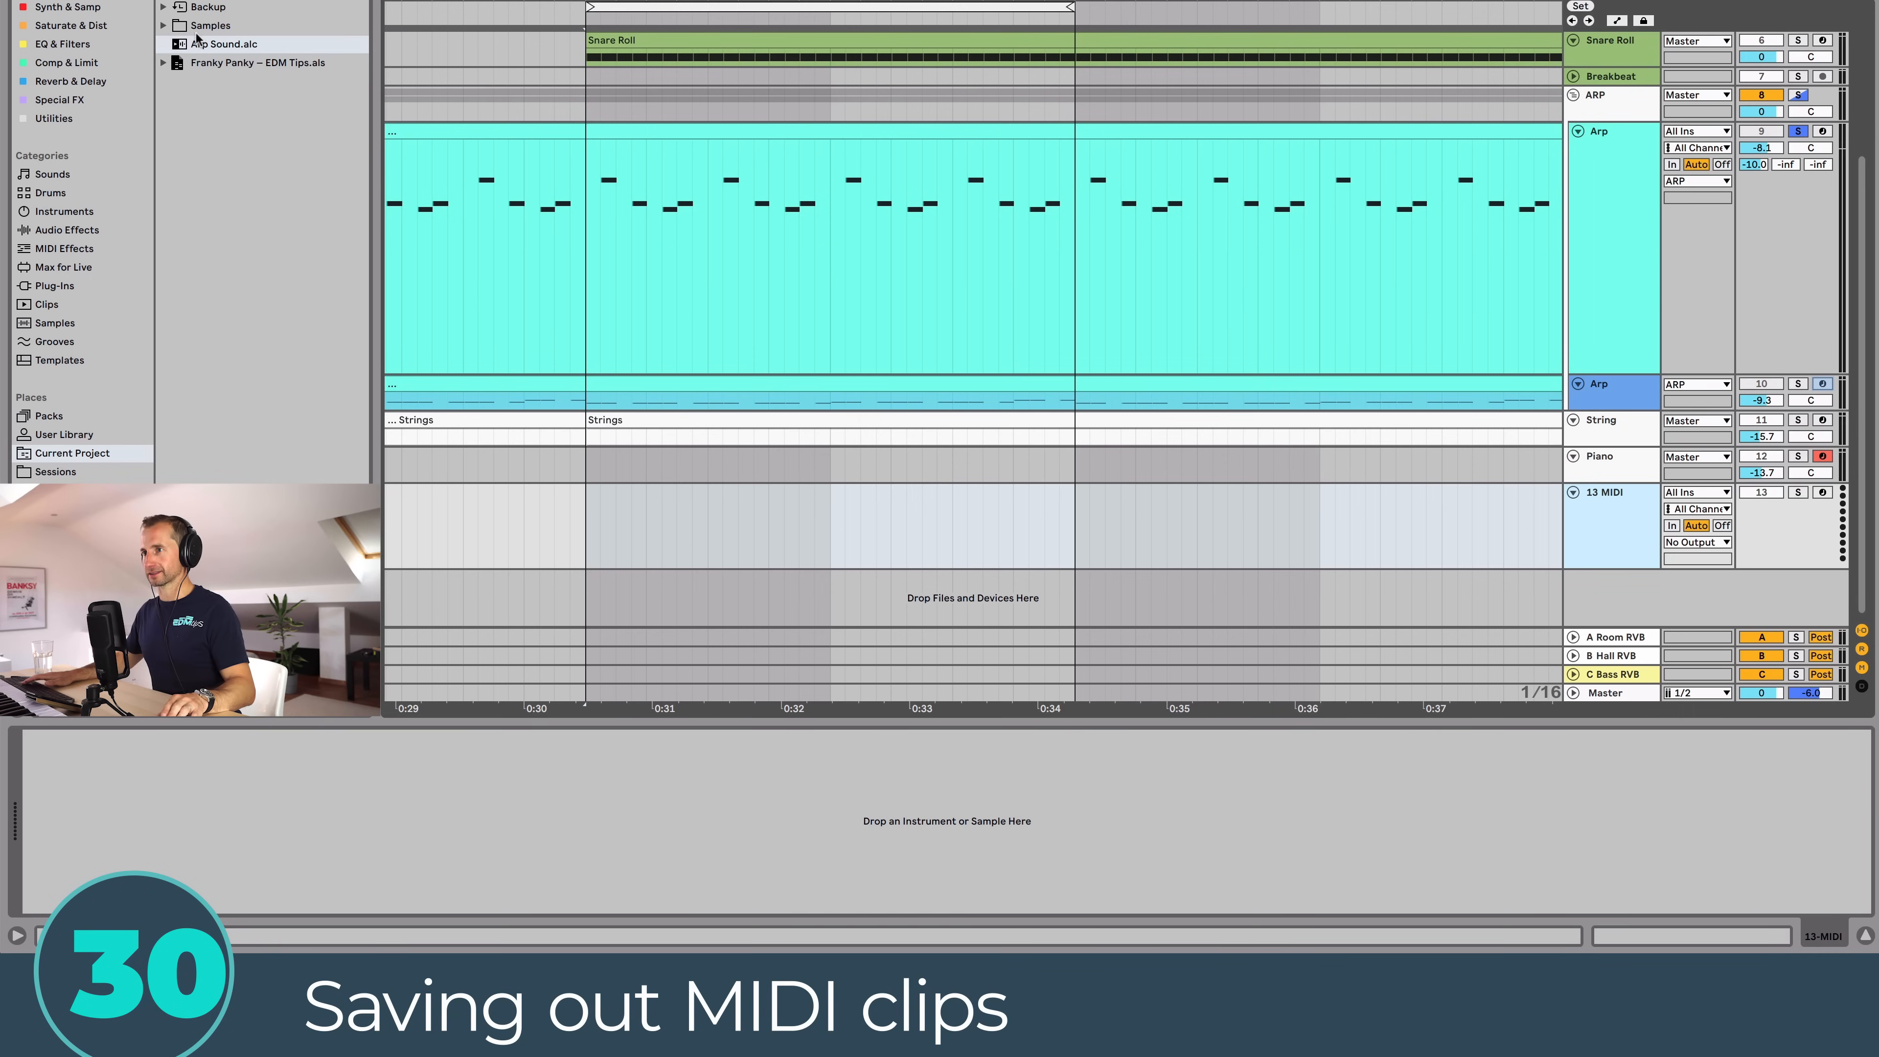
left_click_drag(198, 49, 586, 524)
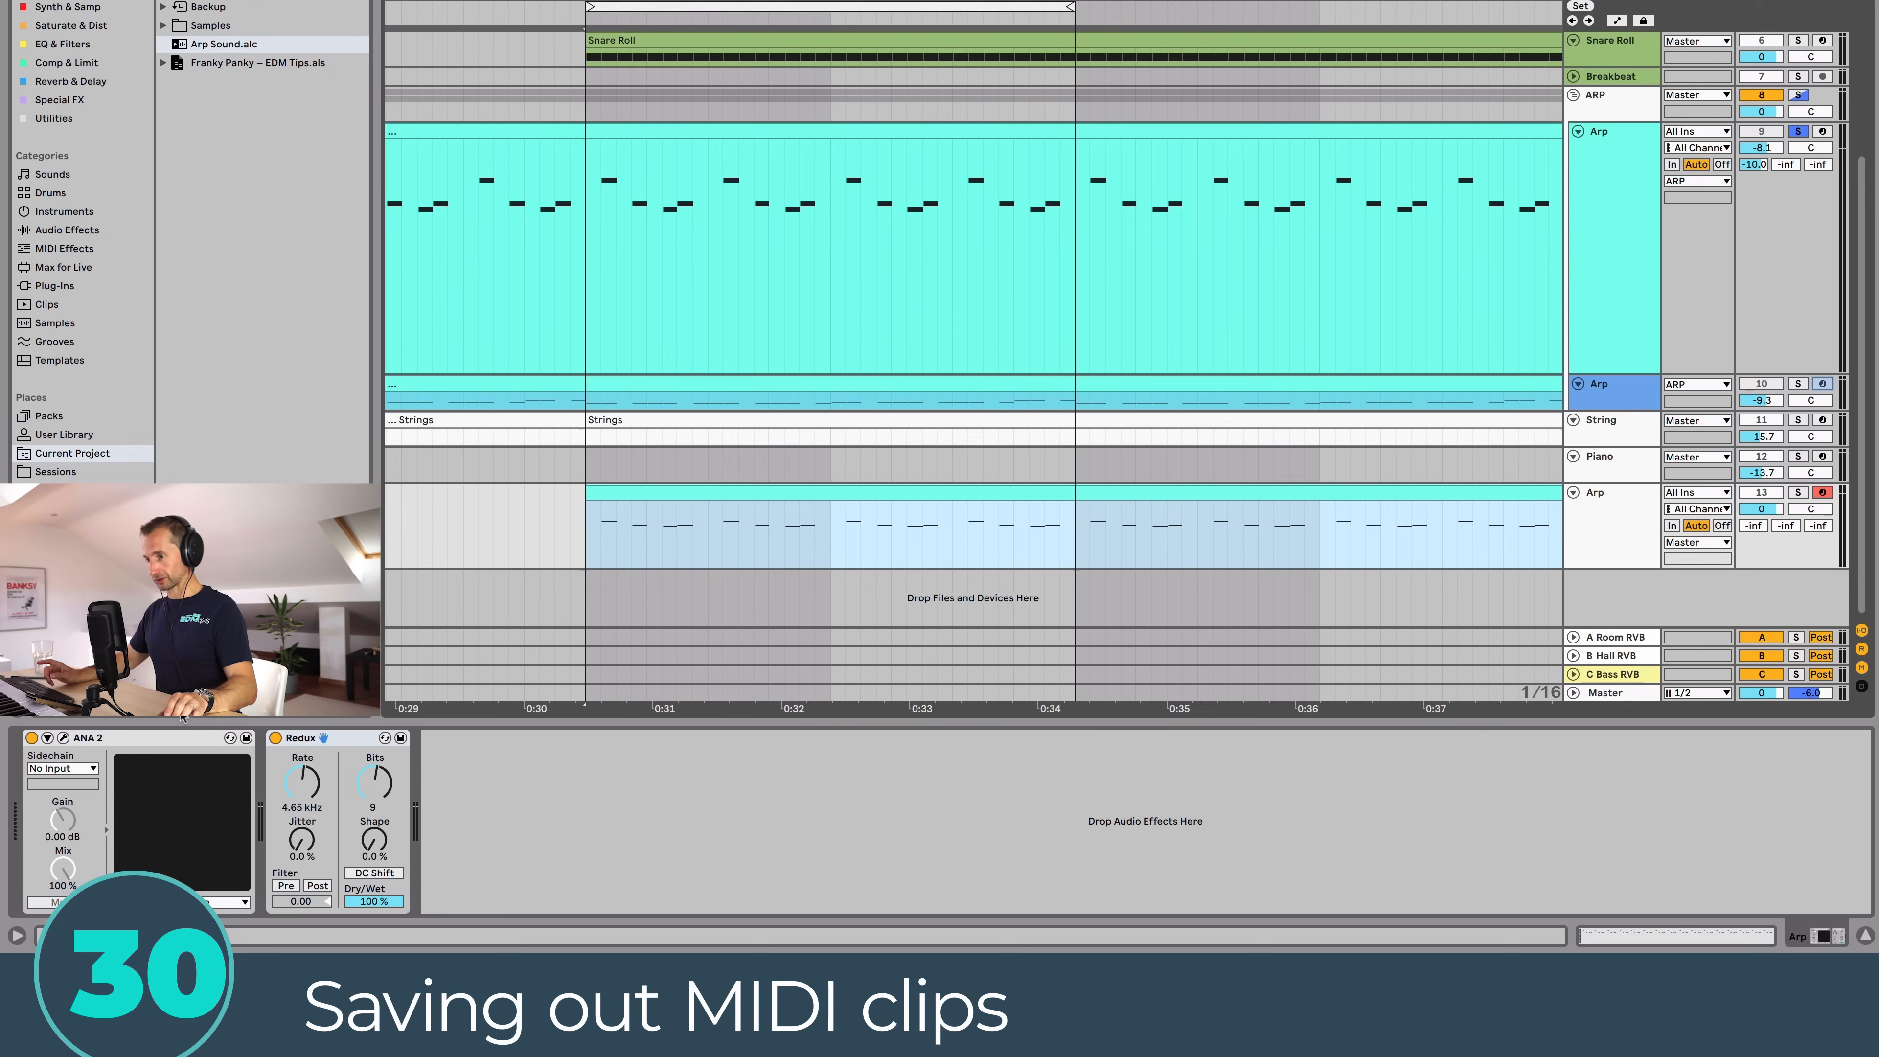
left_click(114, 742)
left_click(375, 737)
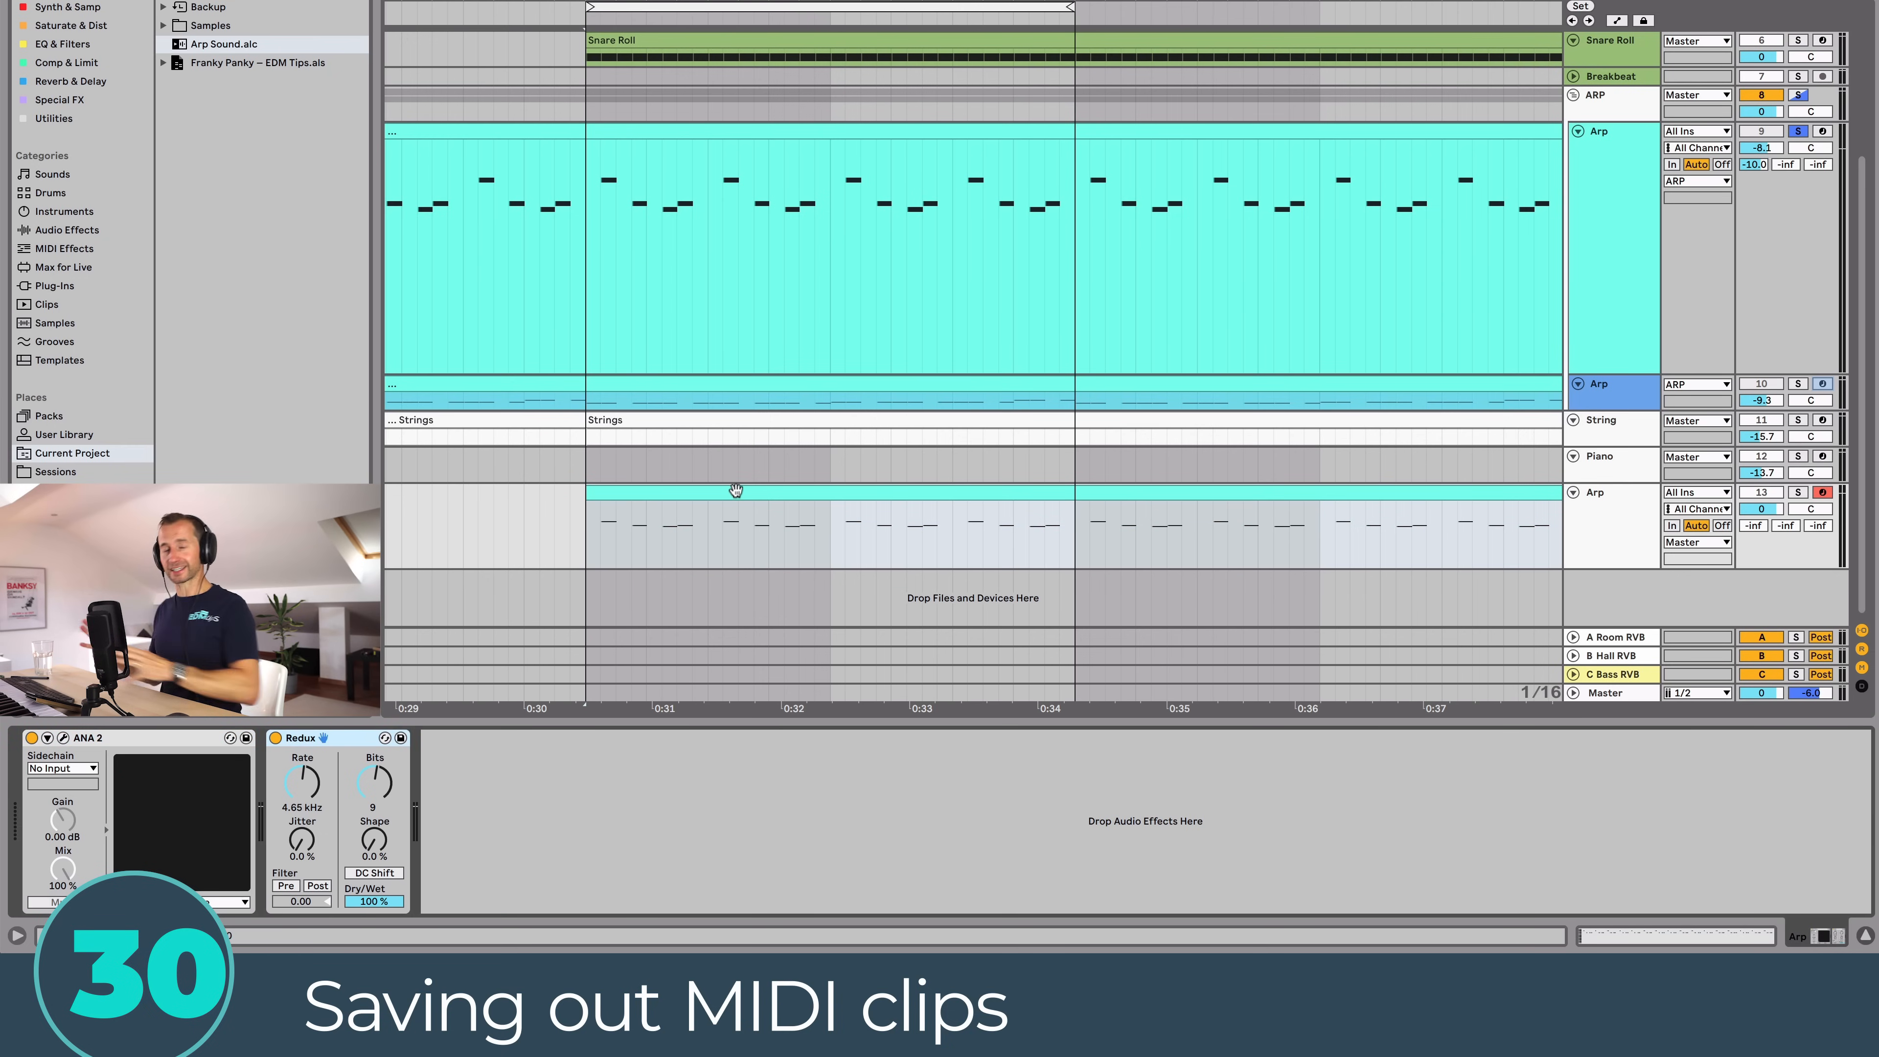
Step: Expand the set Franky Panky – EDM Tips.als in the browser and go through its list of tracks
left_click(163, 66)
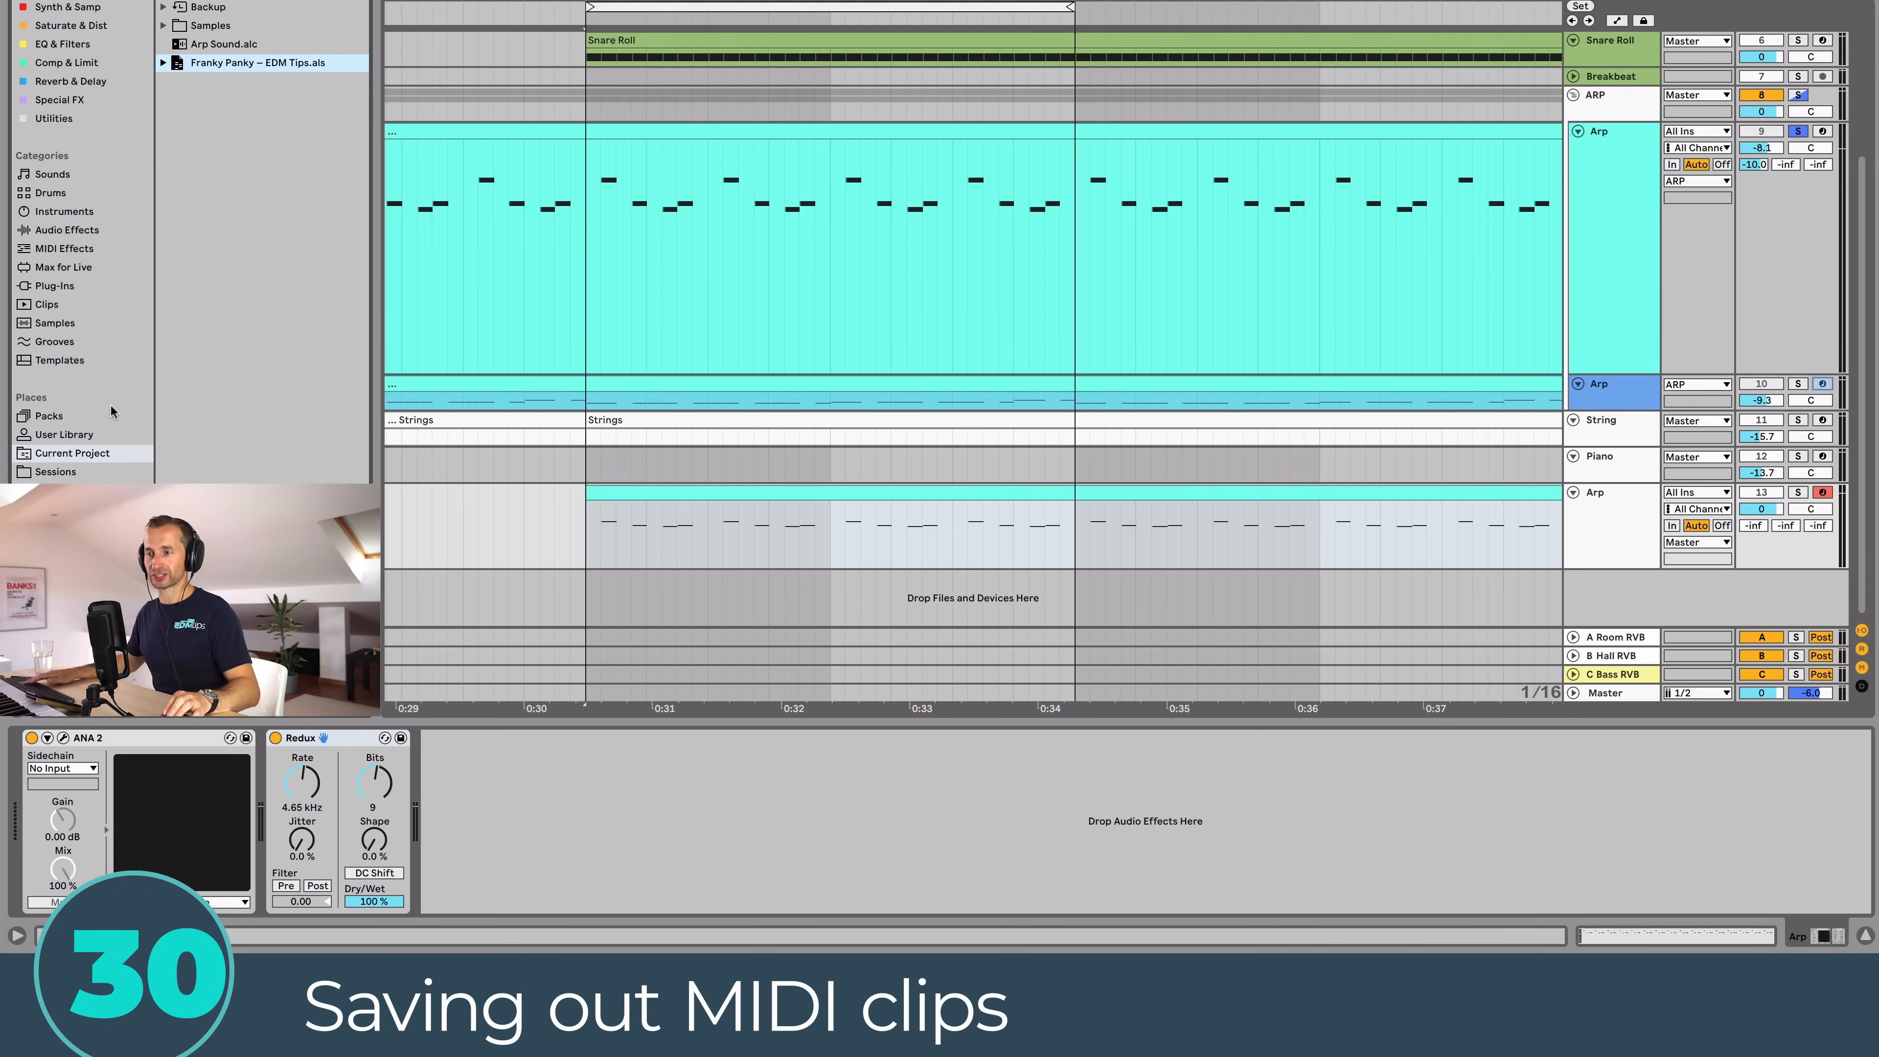
left_click(163, 65)
left_click(231, 88)
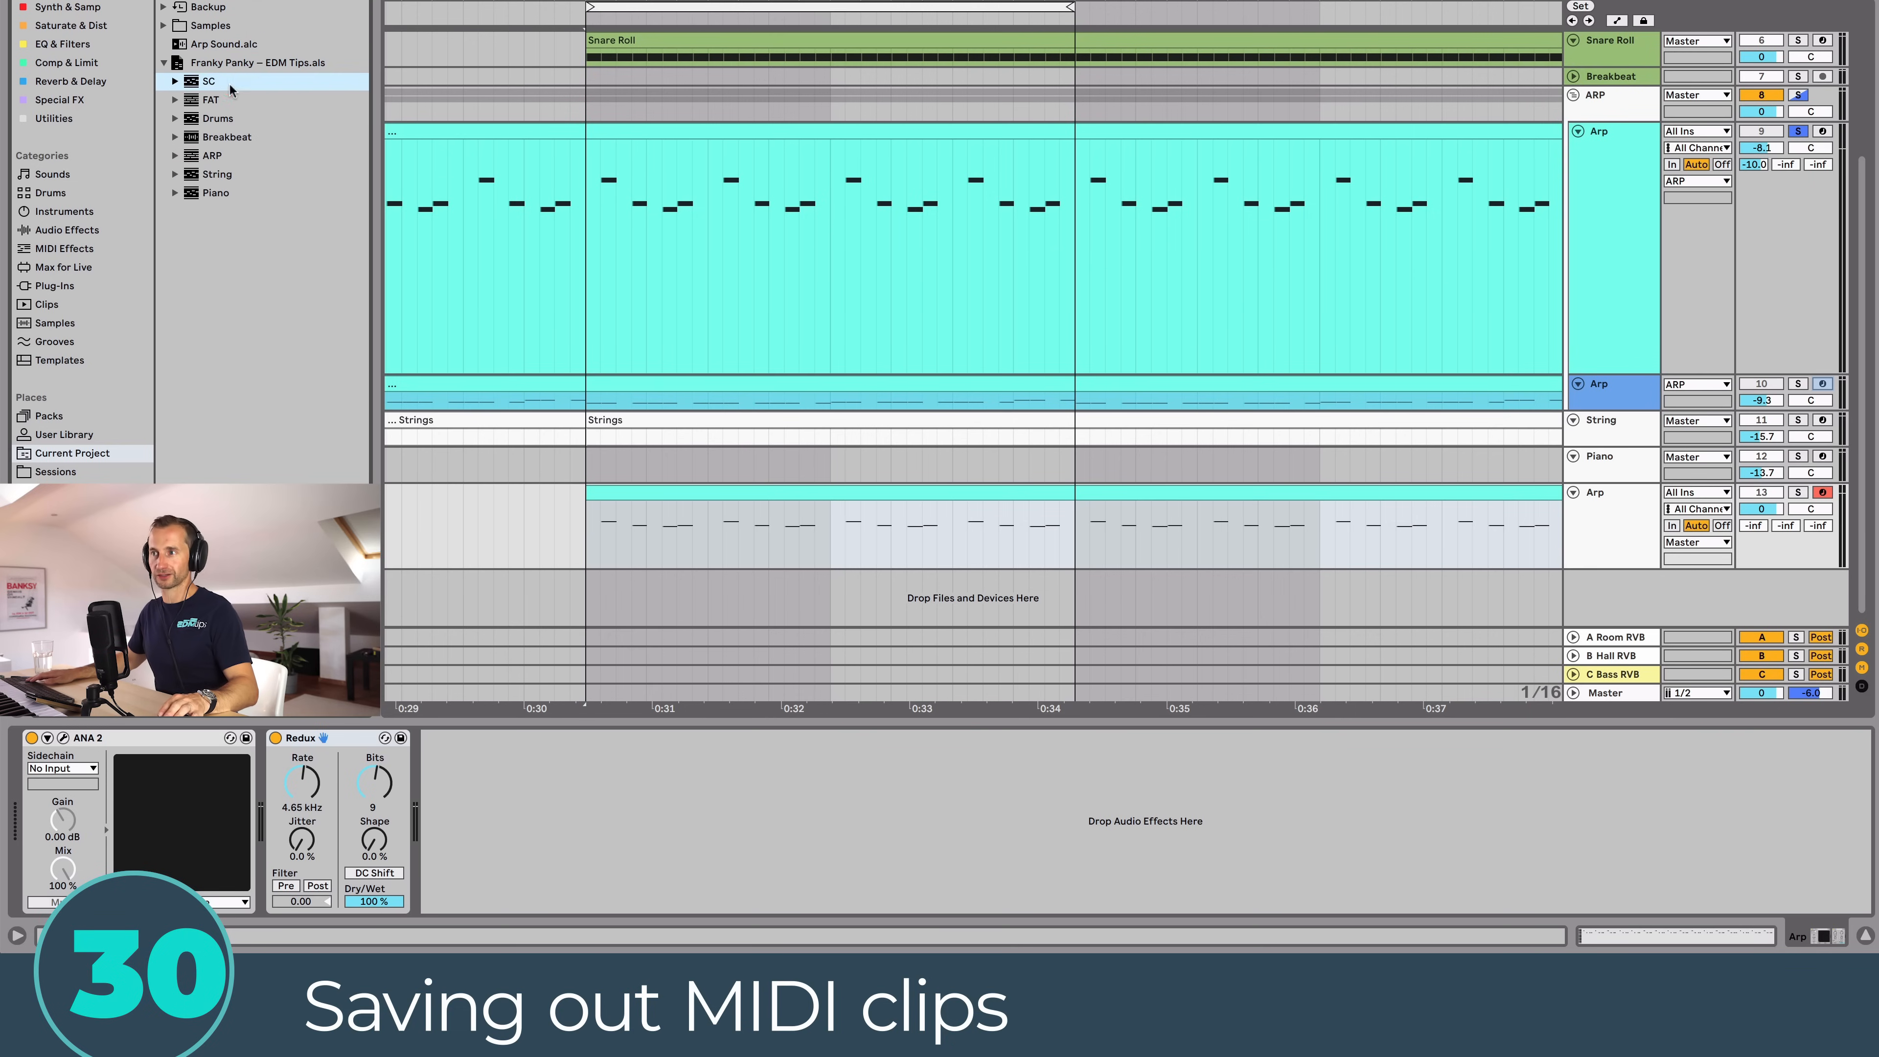
key("Down")
key("Down")
key("Down")
key("Down")
key("Up")
key("Up")
key("Down")
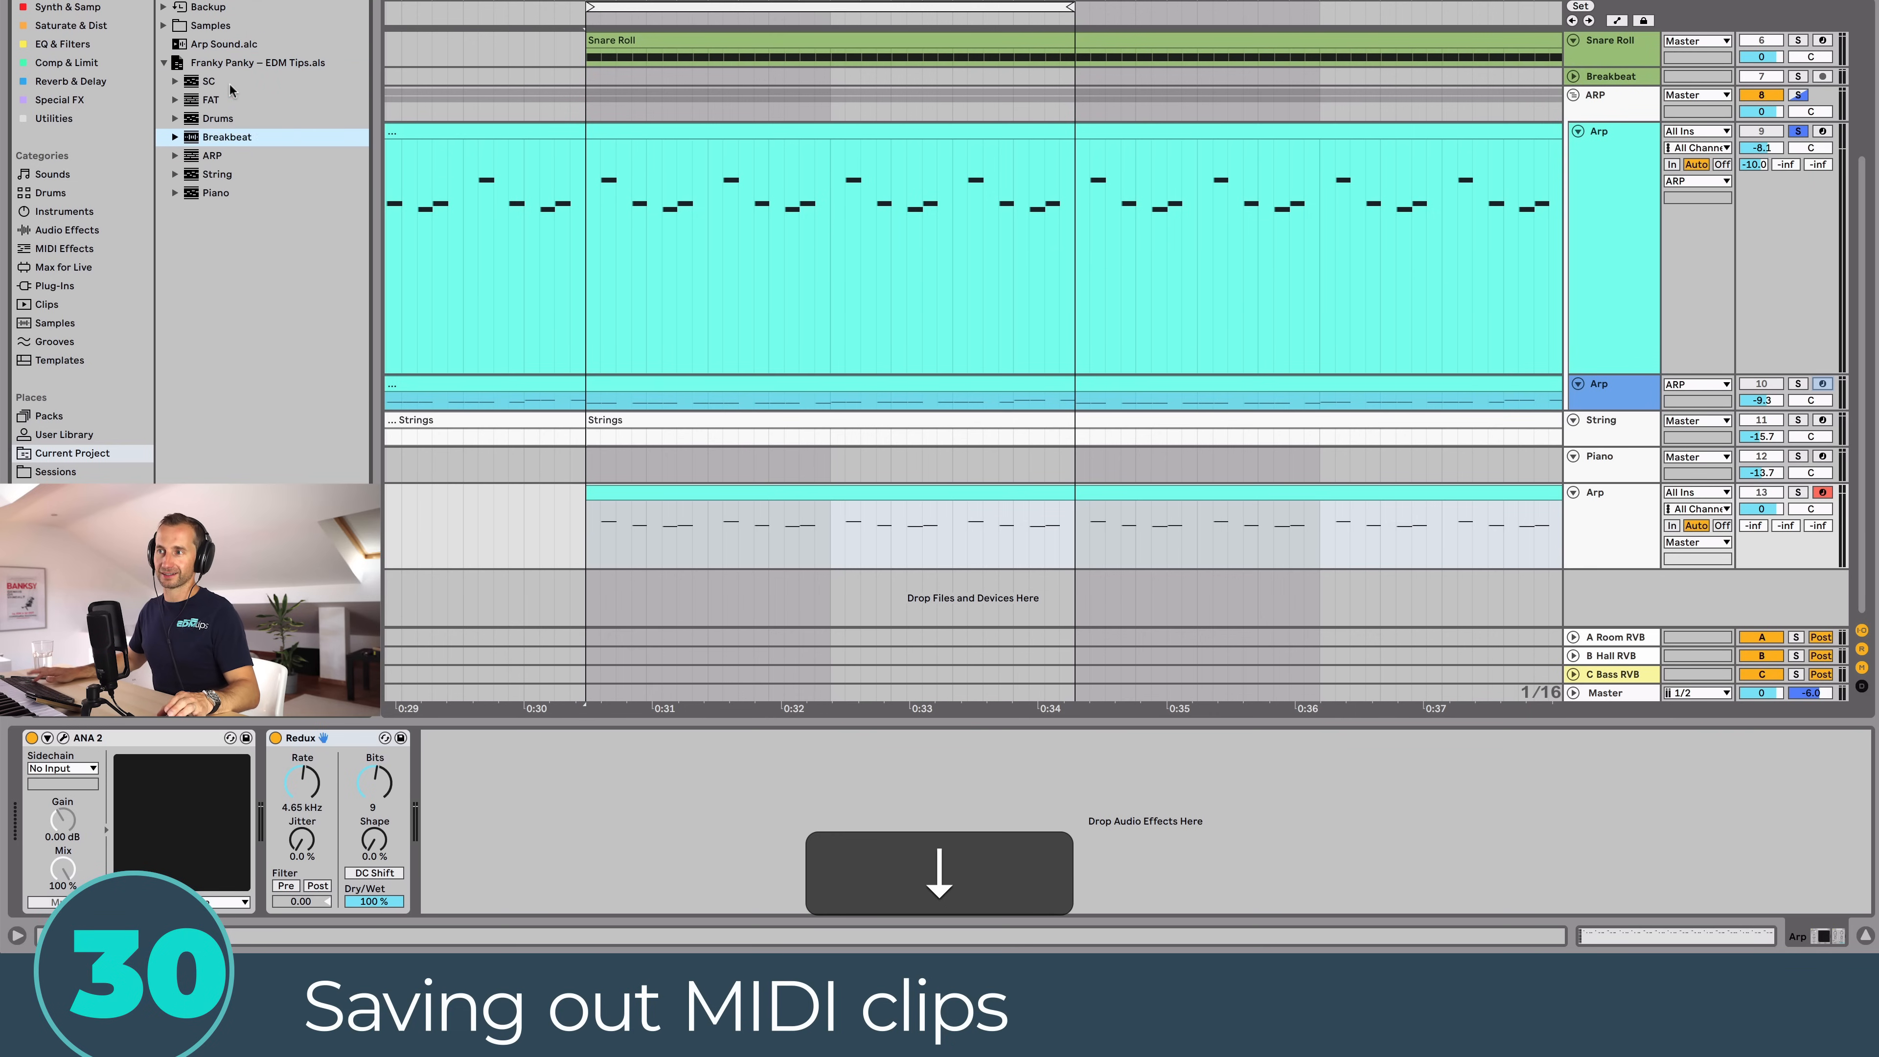
Step: Import the first Arp track from the saved set's ARP group into the arrangement as a new last track
key("Down")
key("Right")
key("Down")
key("Down")
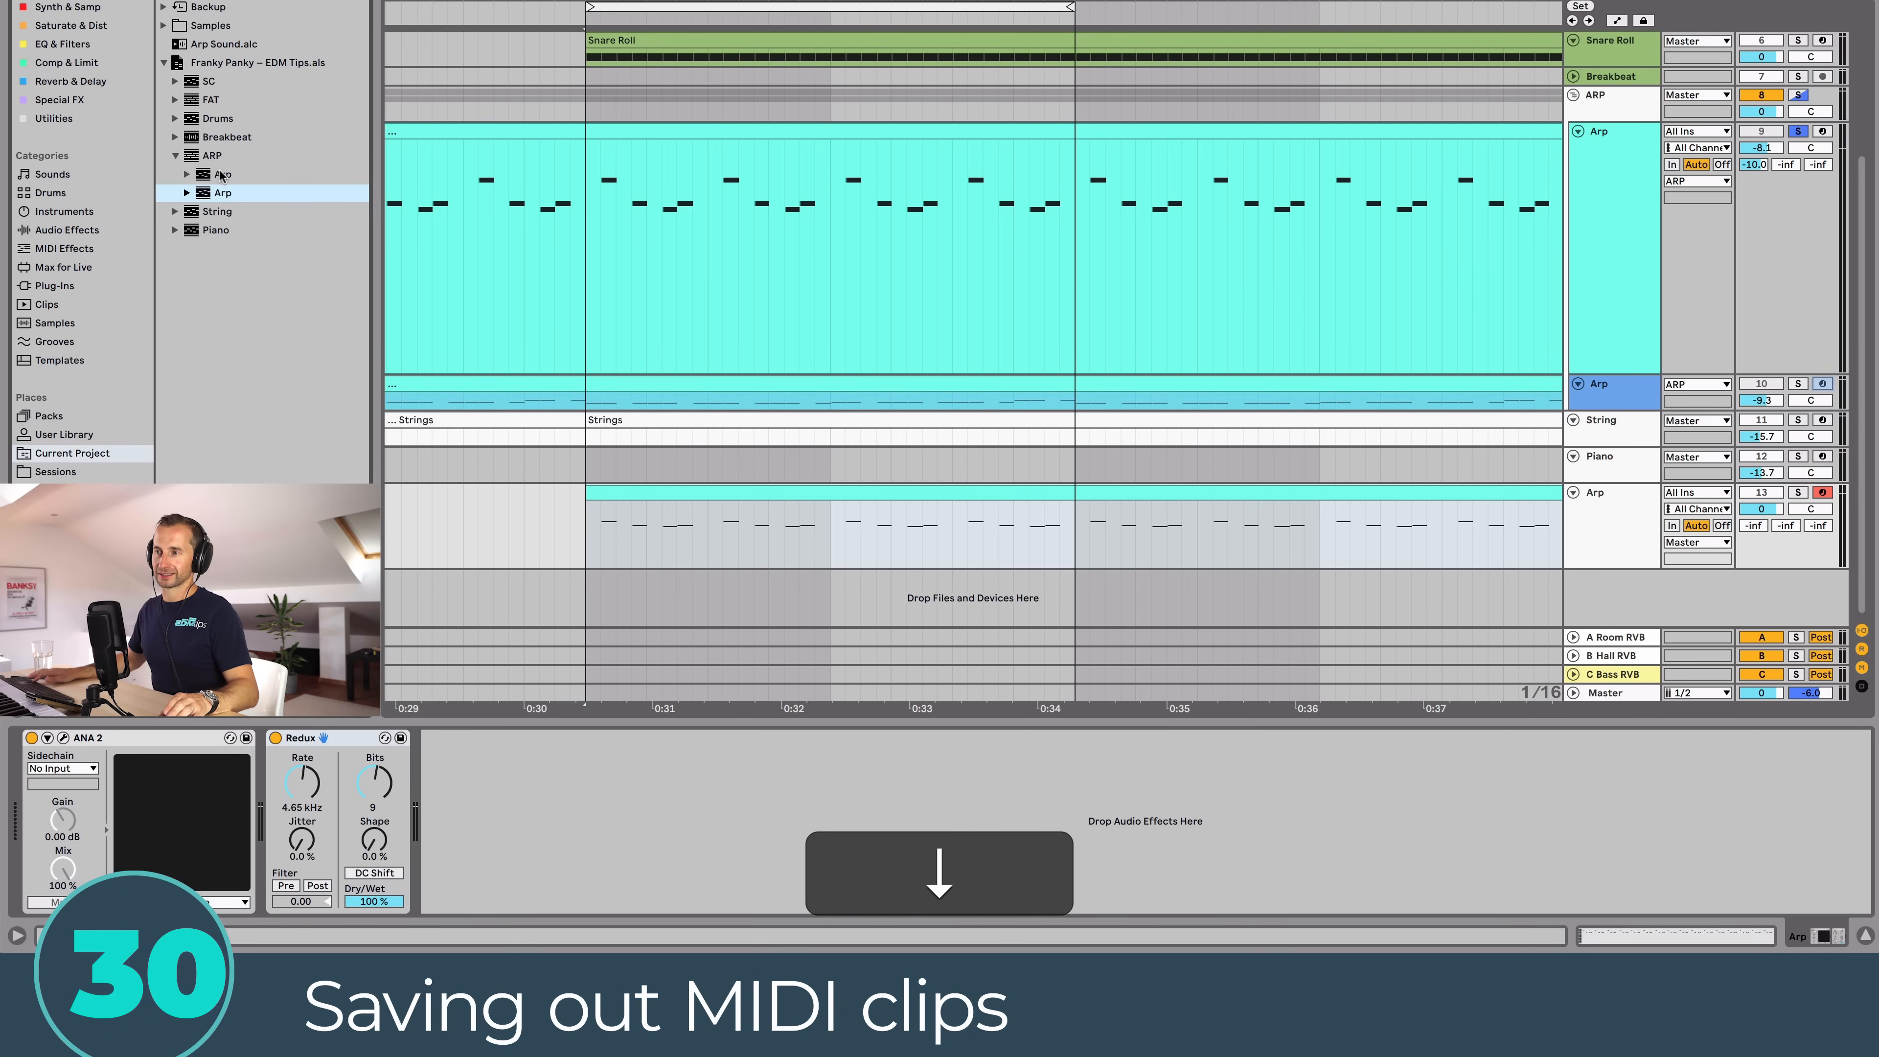
key("Up")
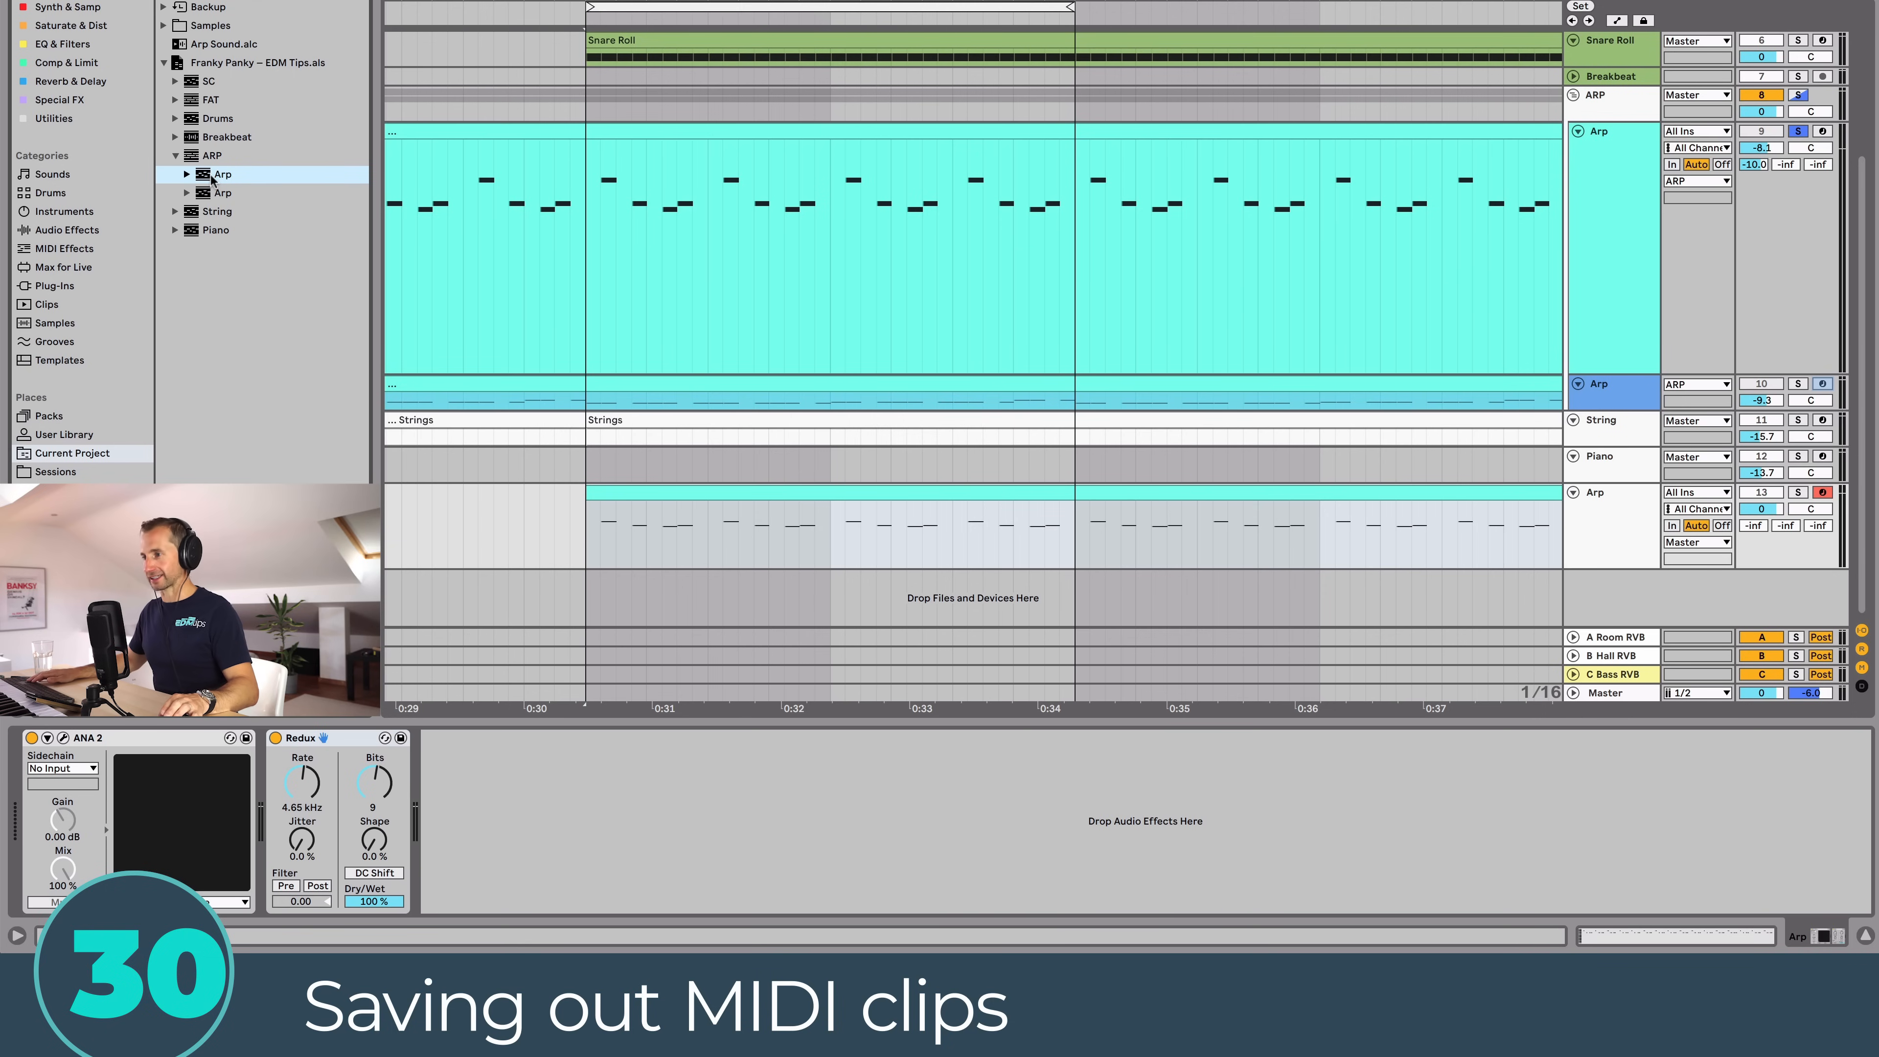
left_click_drag(466, 468, 601, 623)
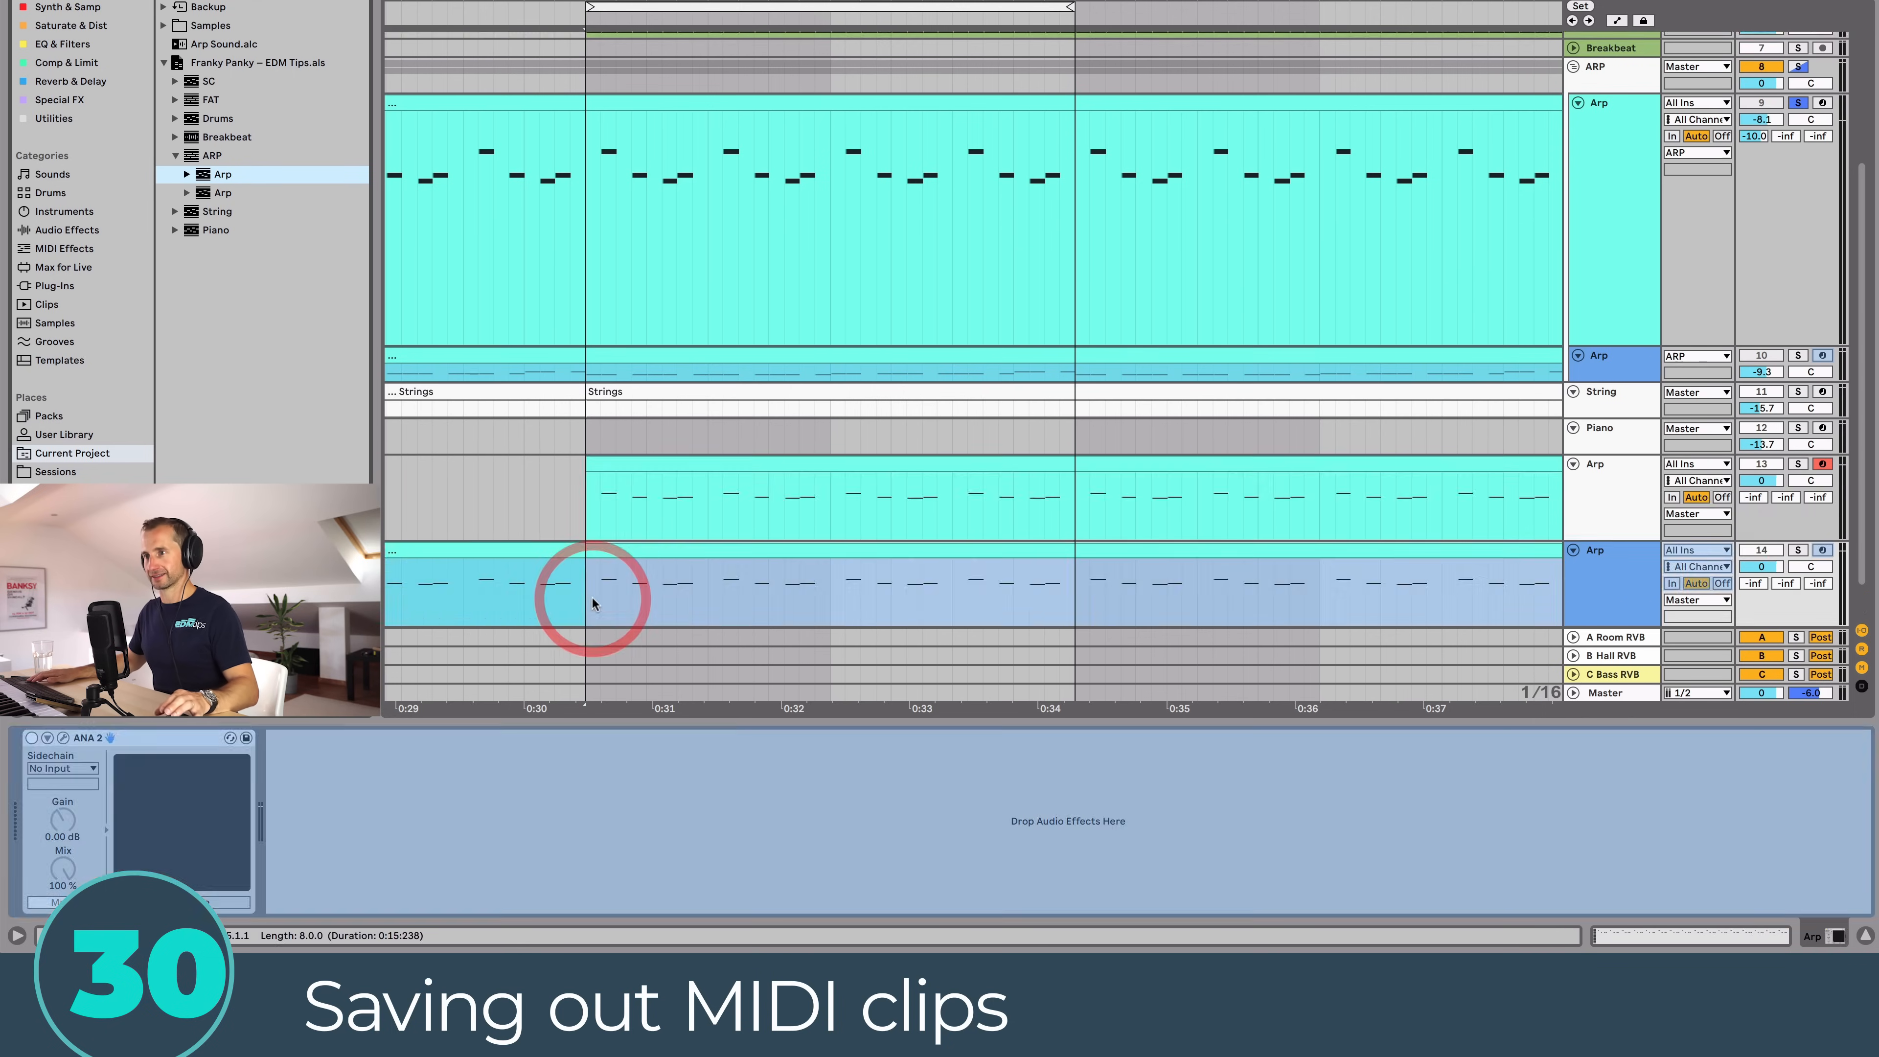
key("w")
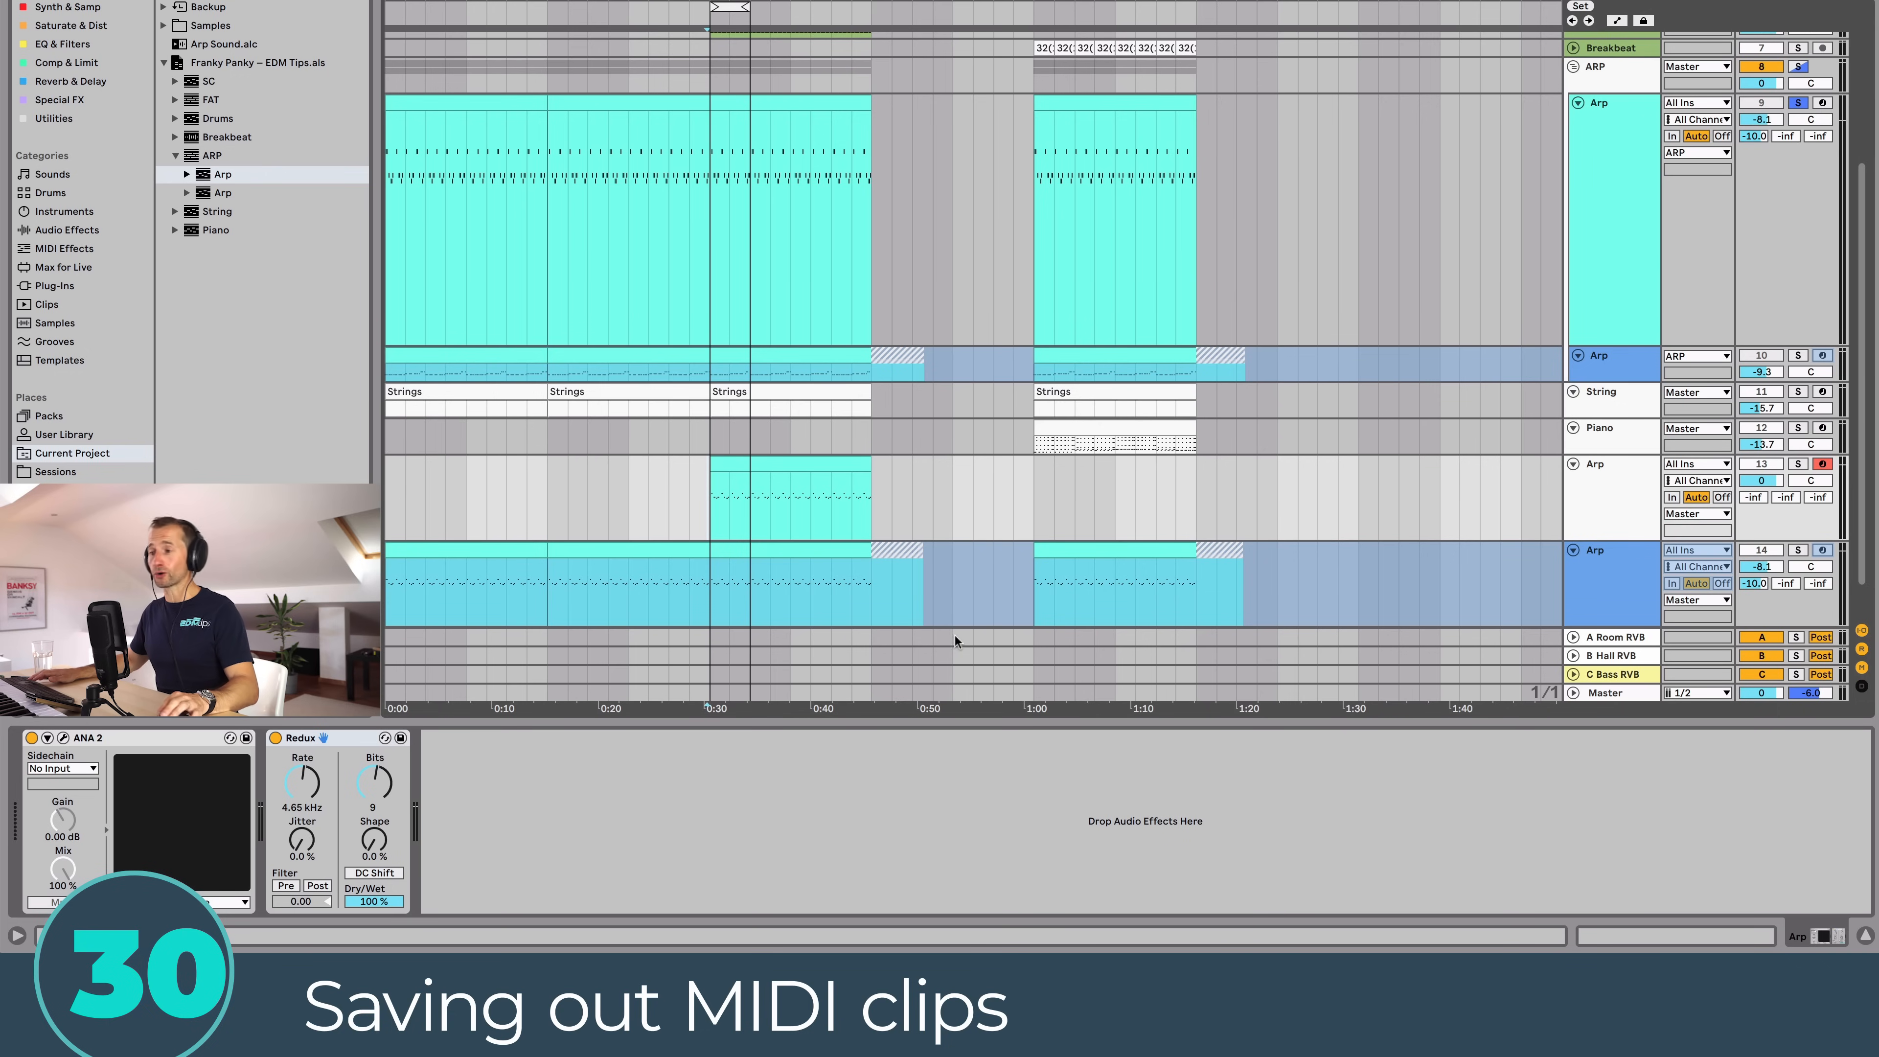
left_click(746, 471)
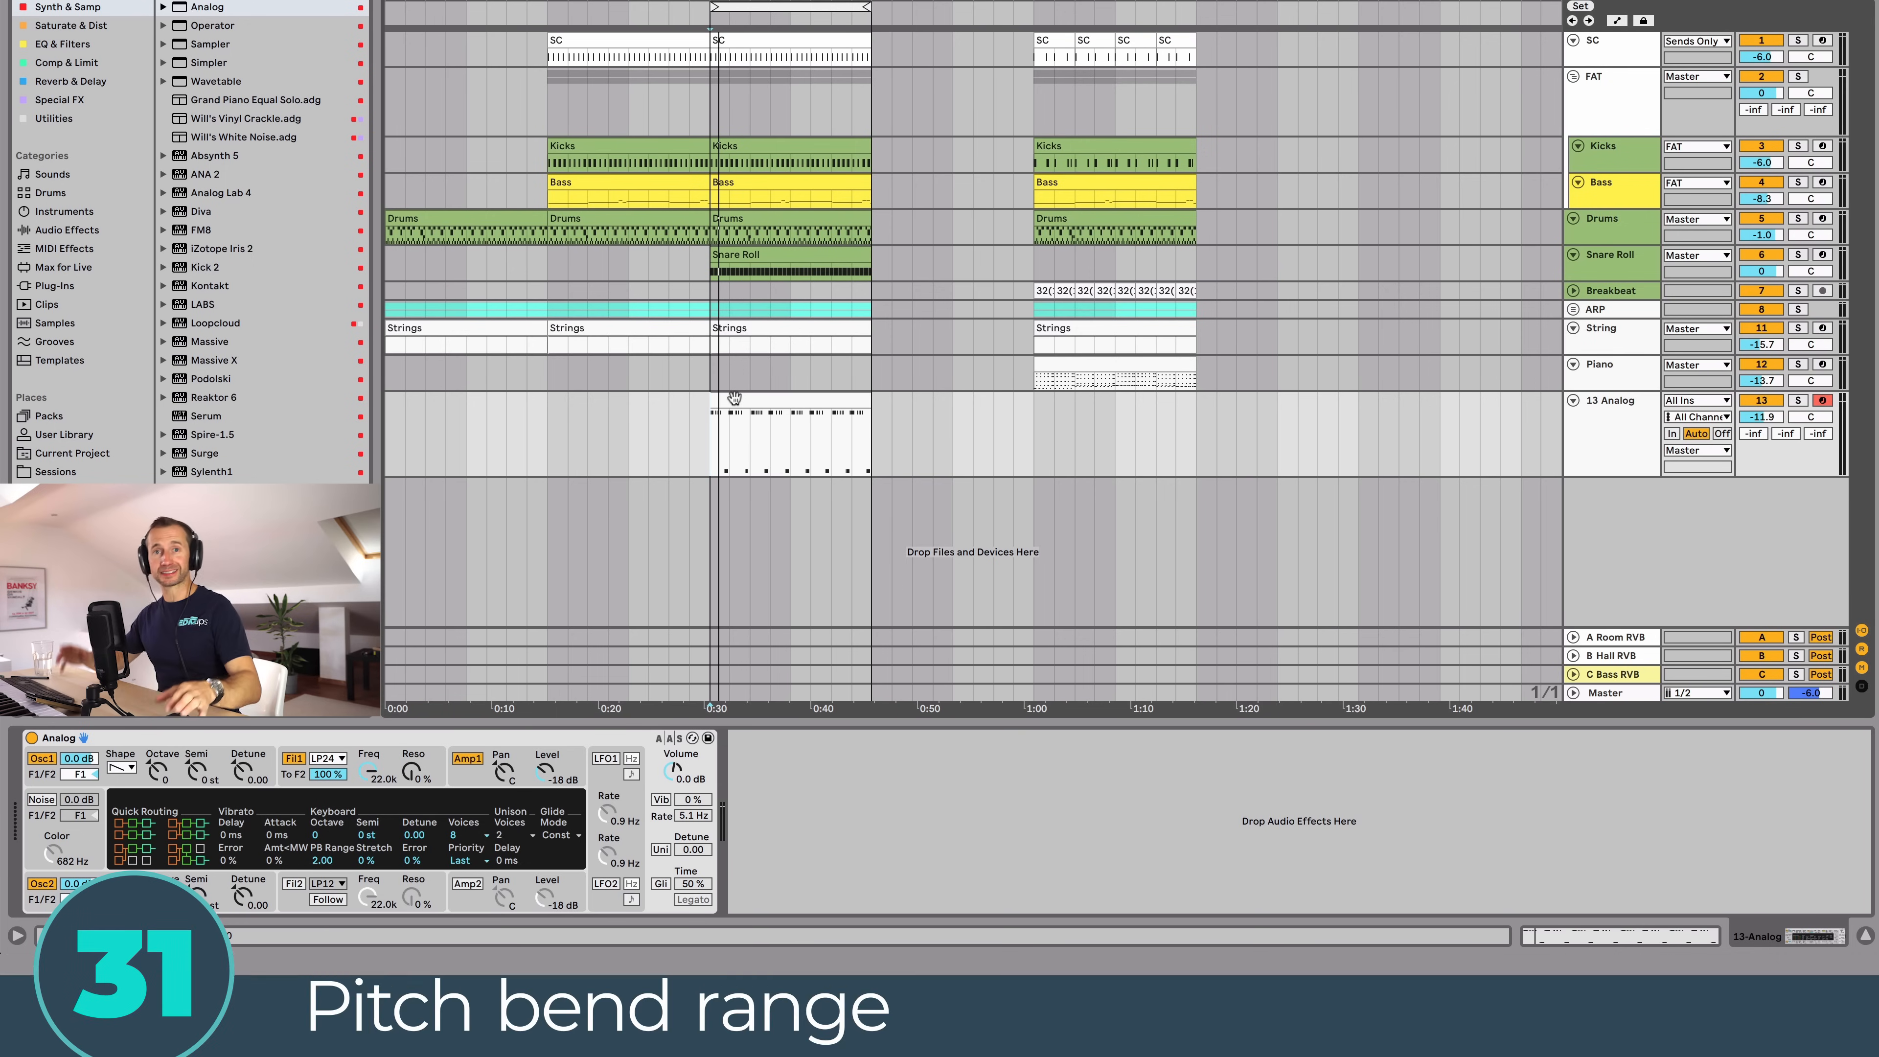
Step: Open the Analog track's MIDI clip, show its Pitch Bend envelope and play the clip
double_click(734, 398)
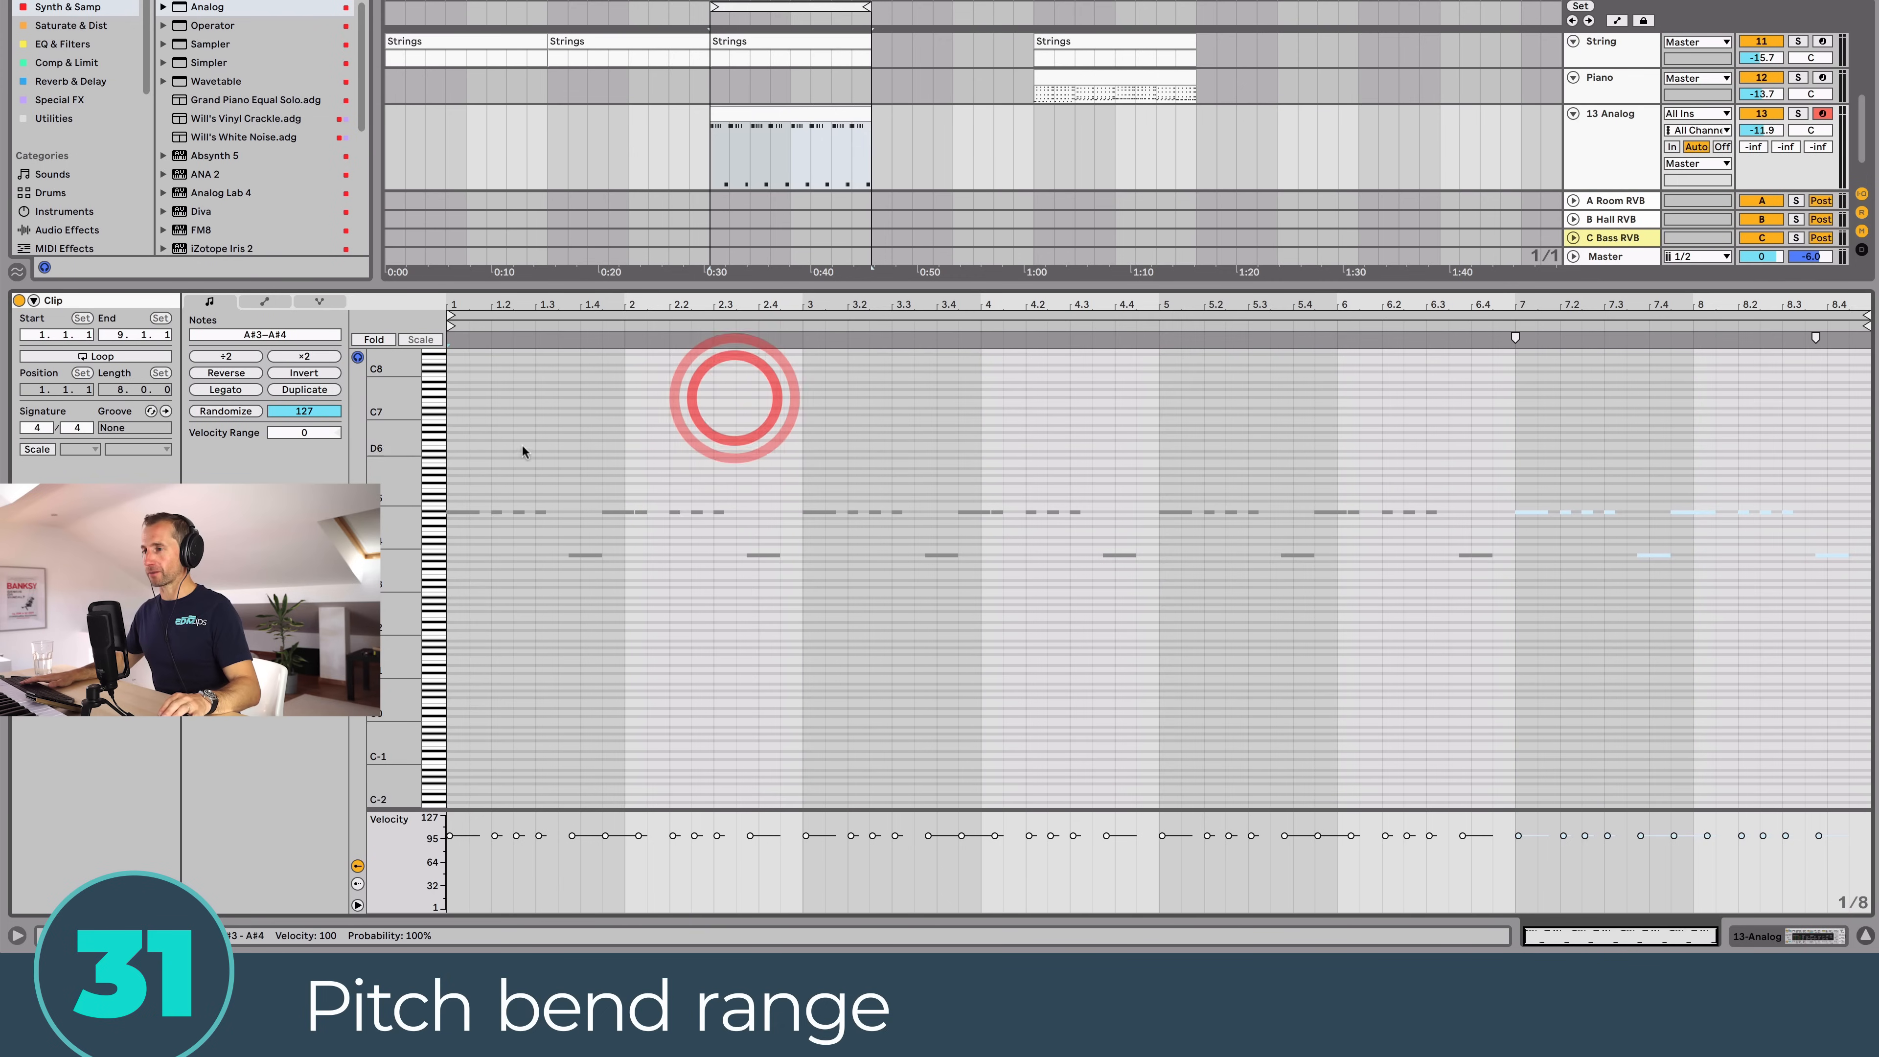
left_click(264, 300)
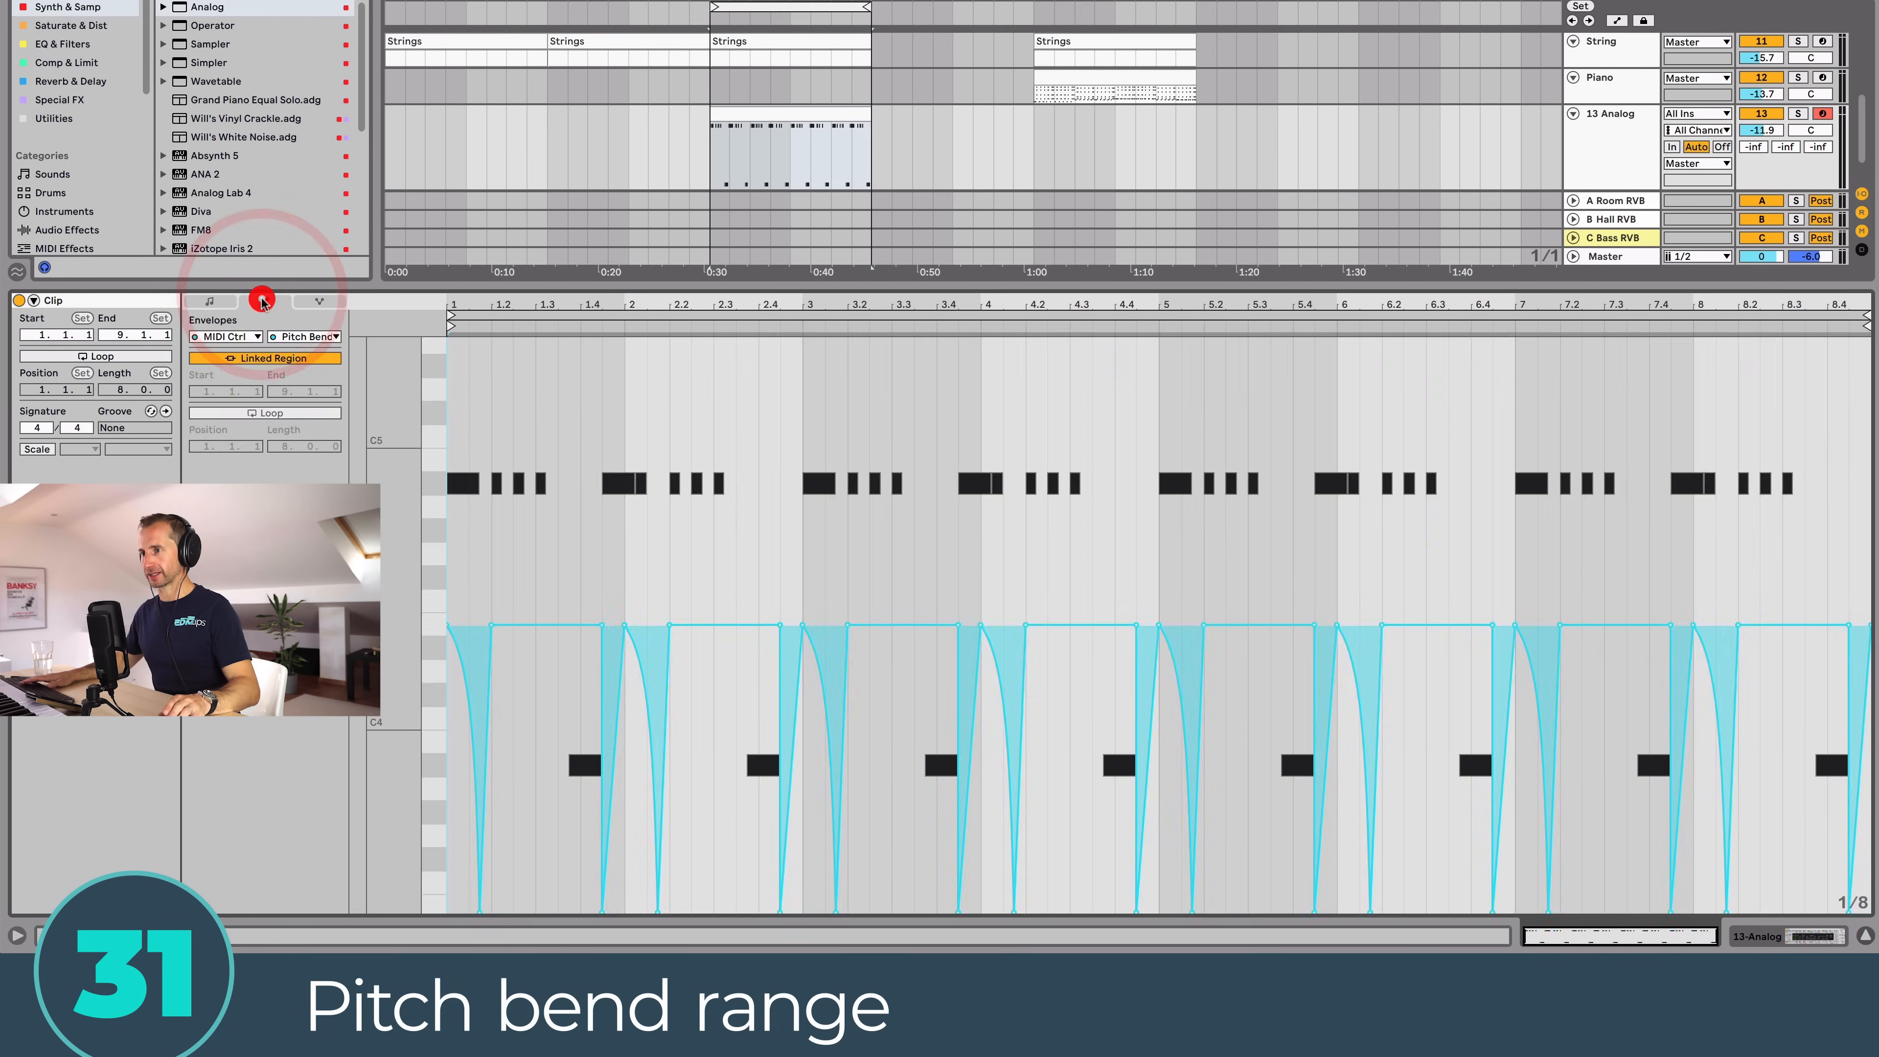
key("space")
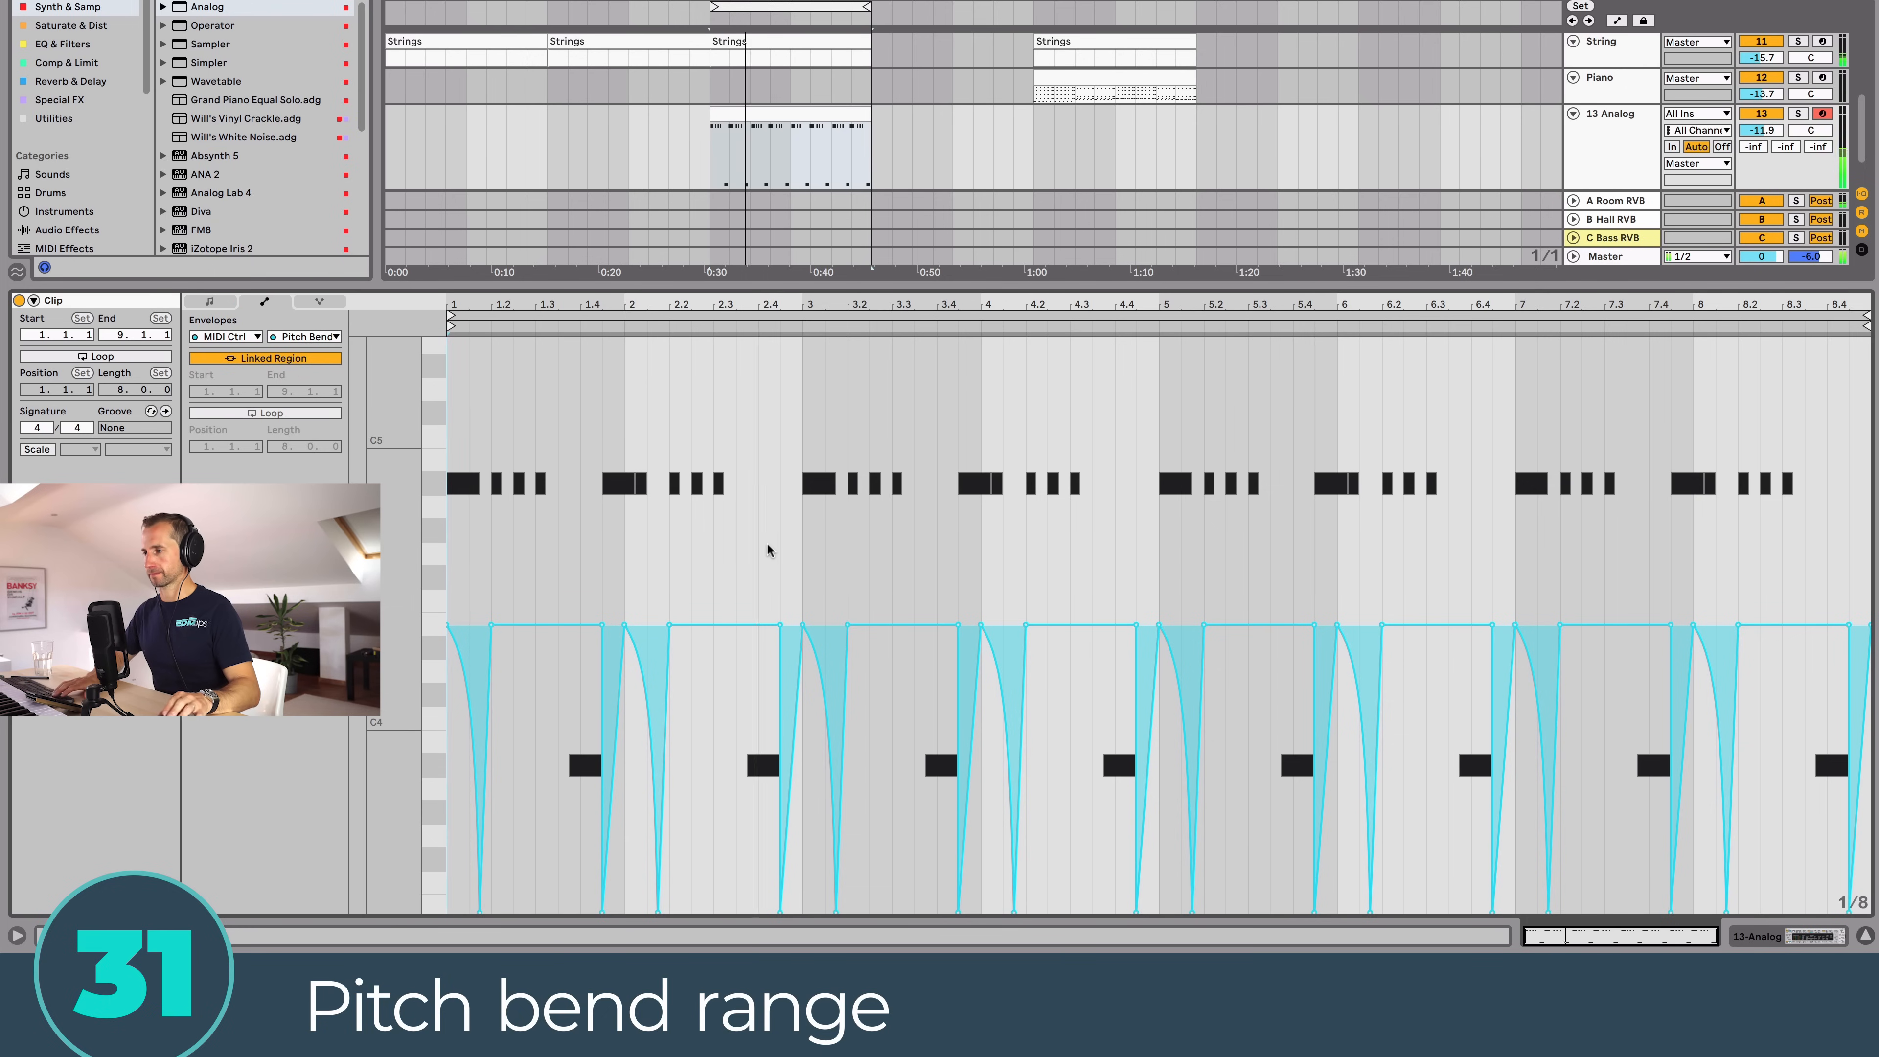
key("space")
Step: Set the Analog instrument's pitch bend range to 12
key("shift+Tab")
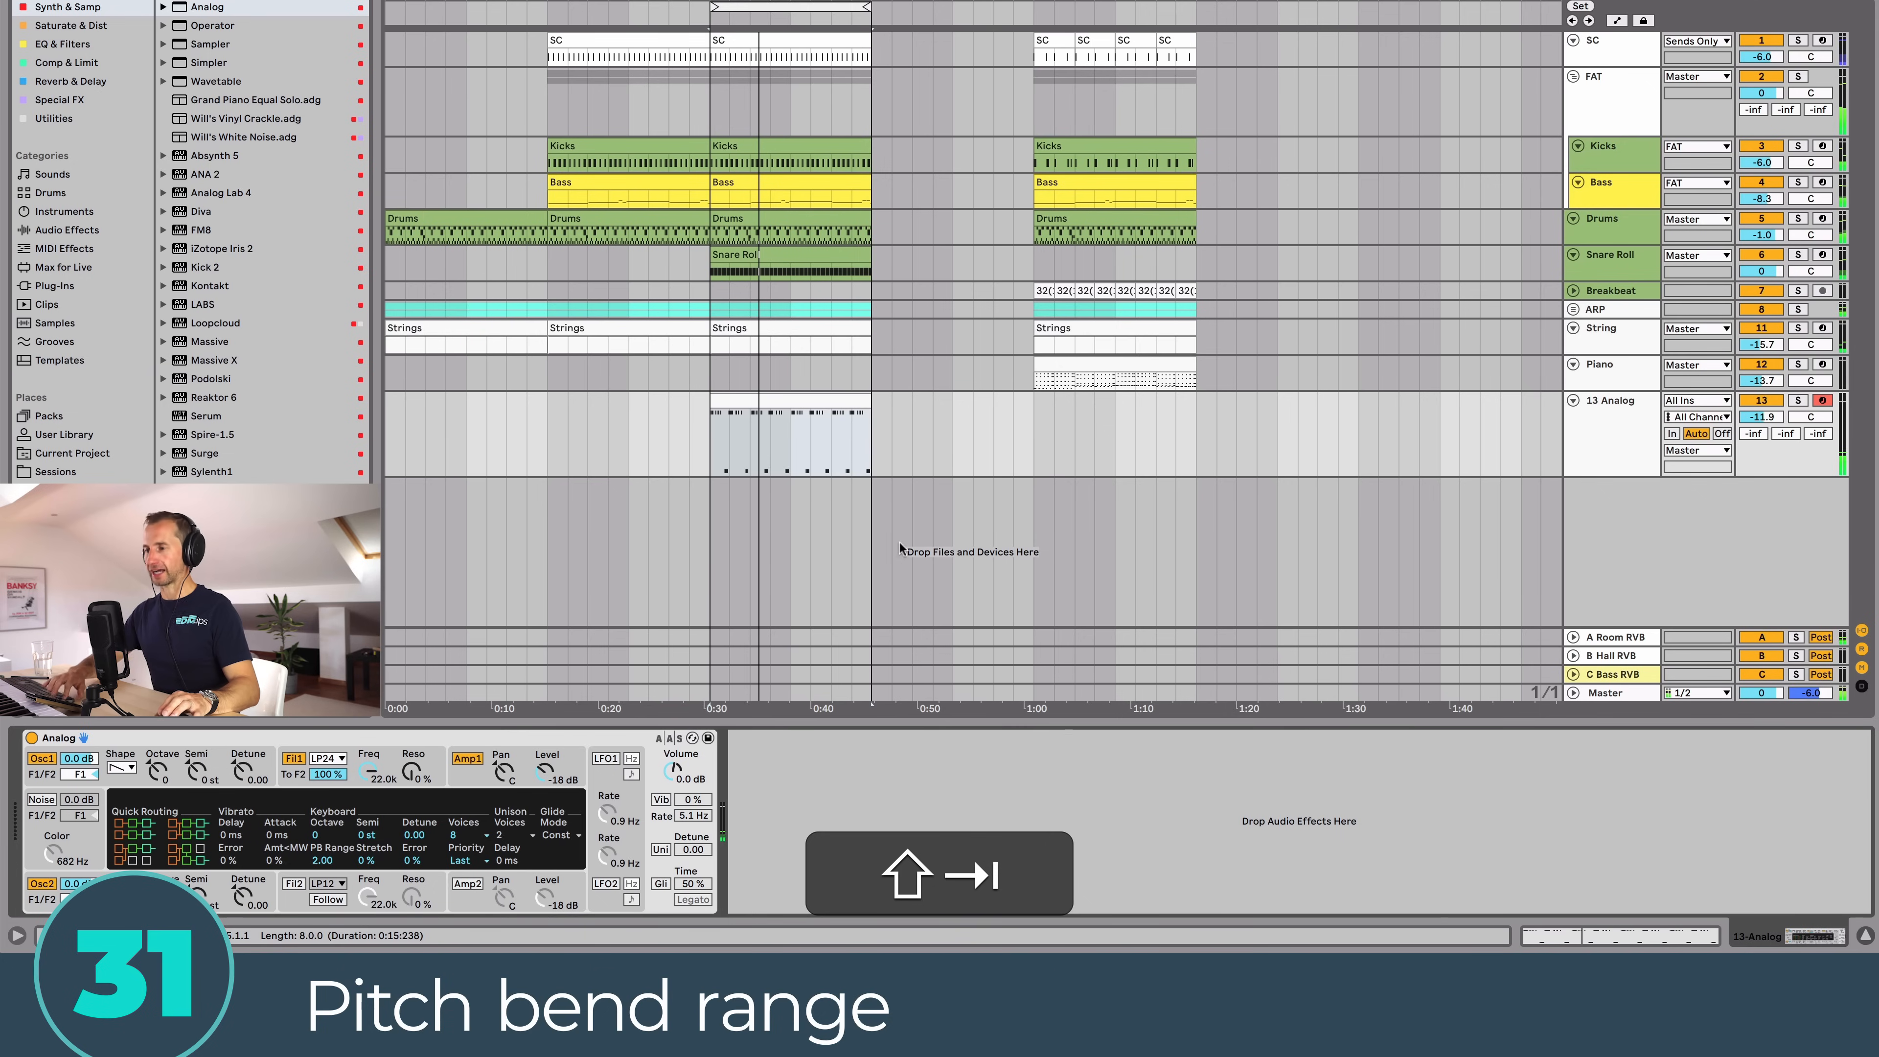
left_click(419, 744)
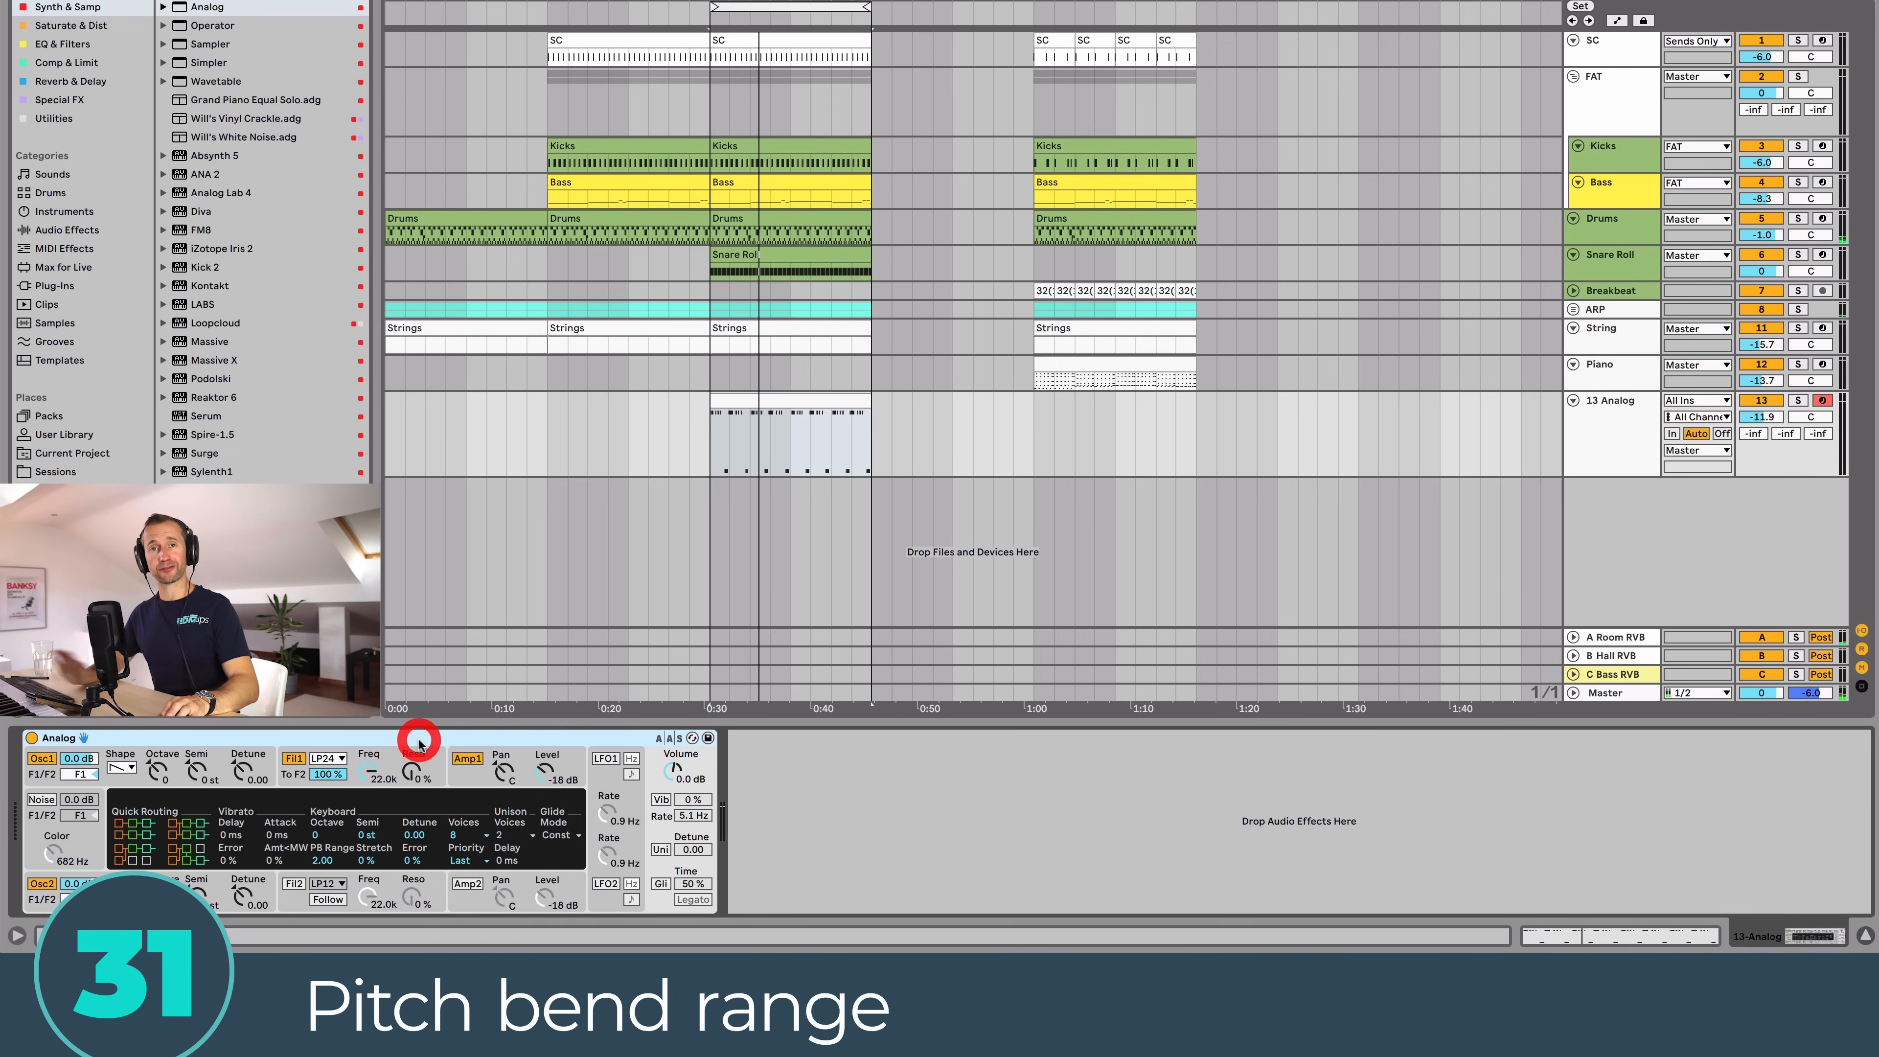
left_click(656, 863)
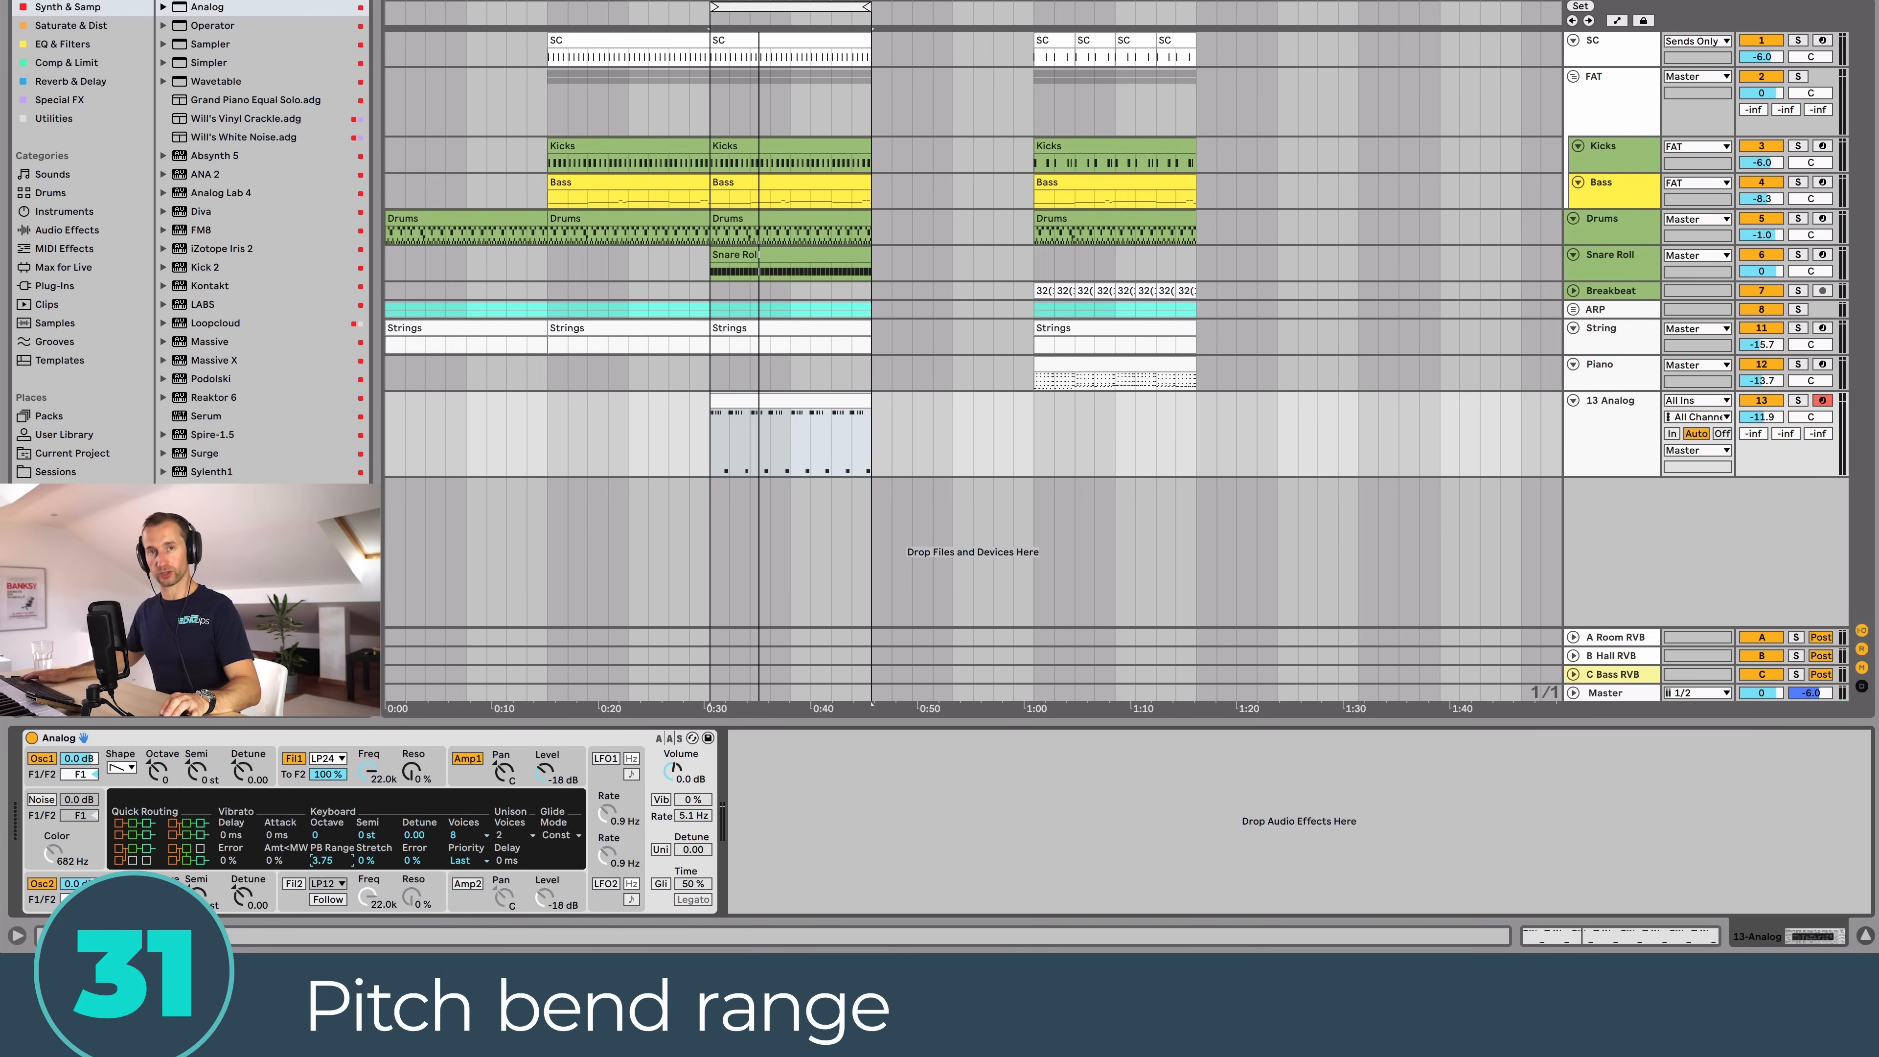
type("12")
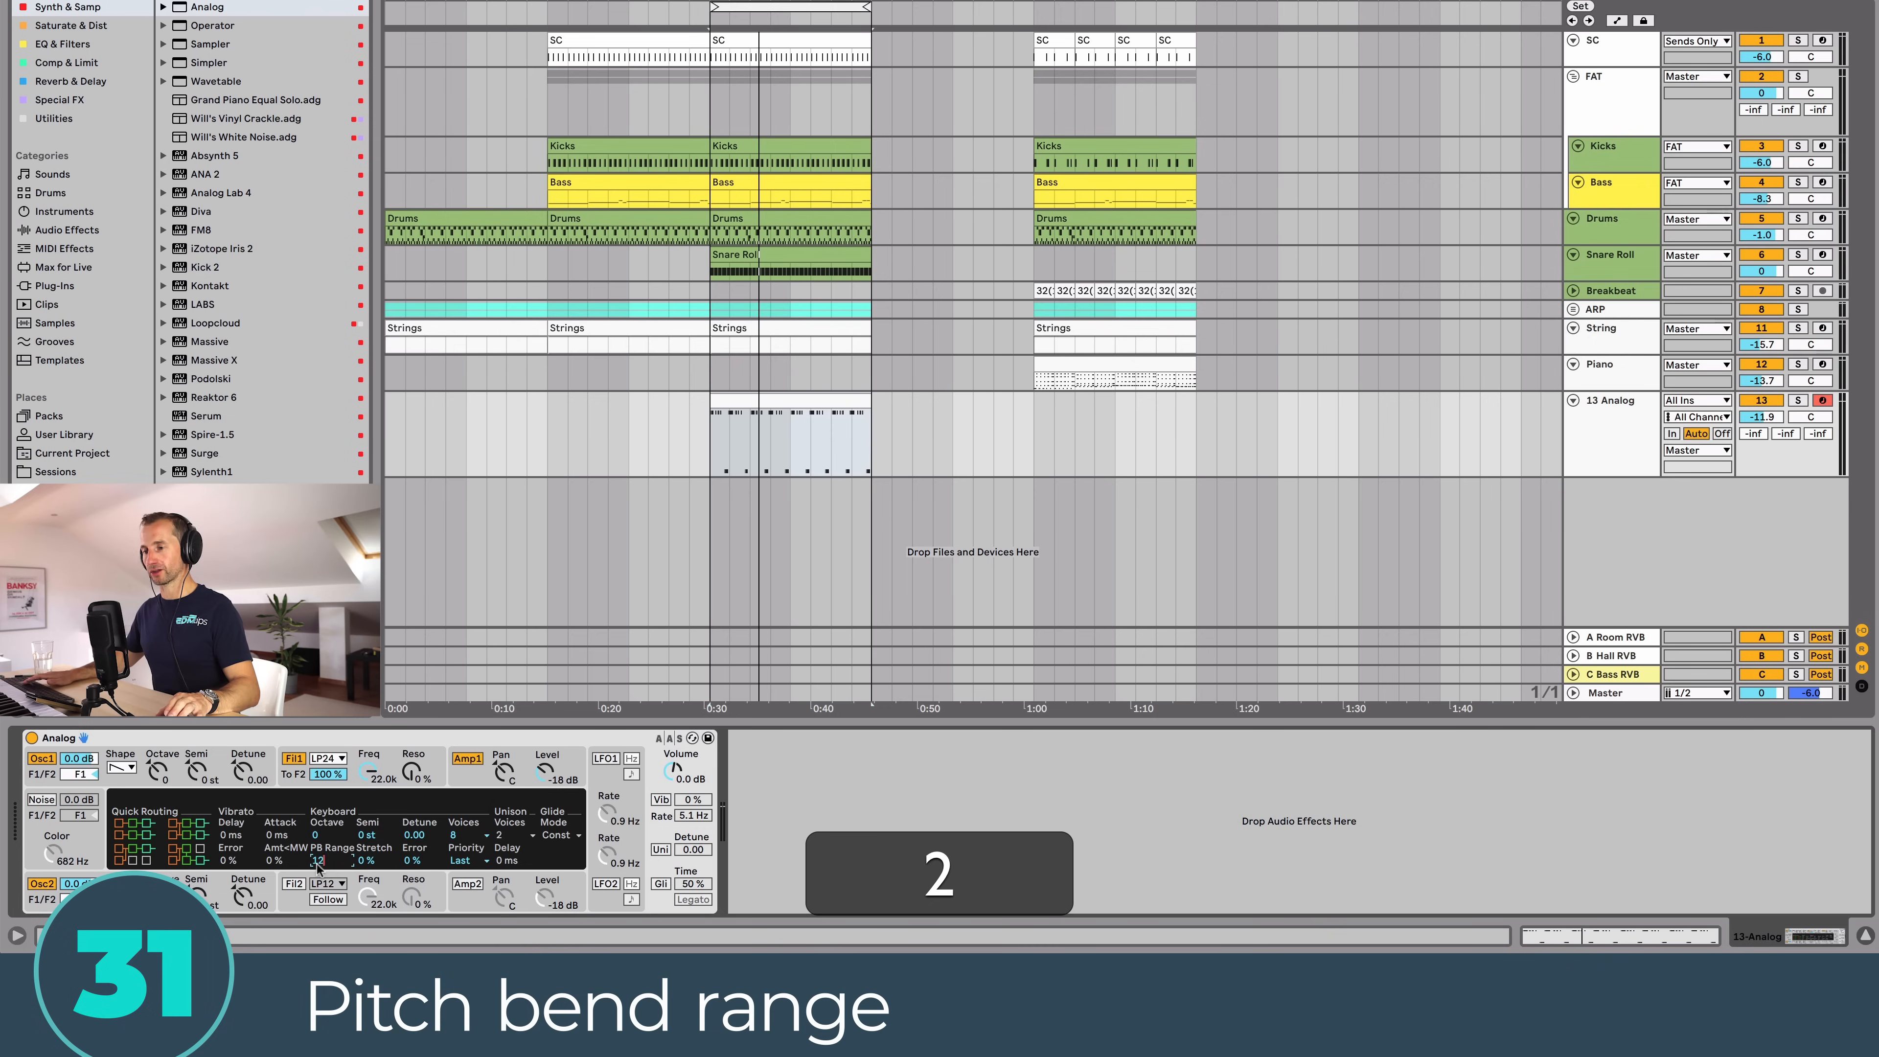
key("Return")
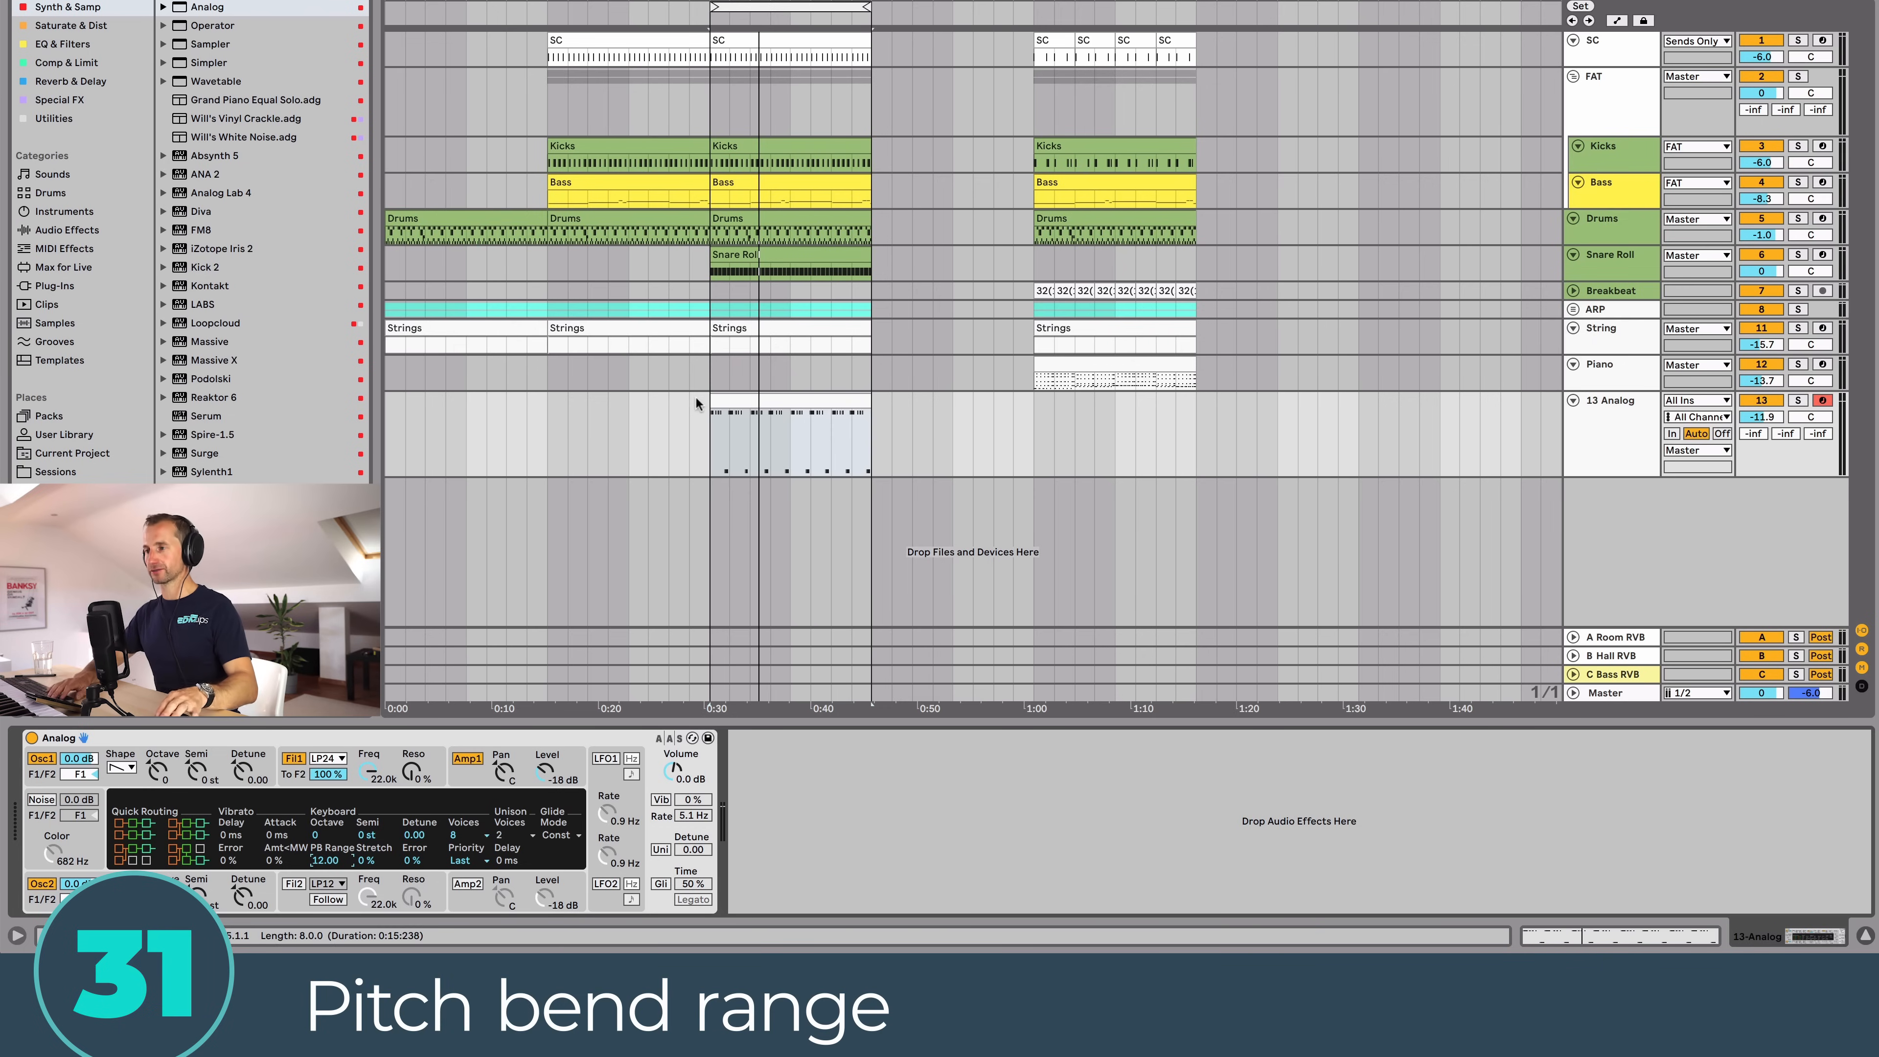
Step: Open the Analog track's MIDI clip and play it soloed, ending the solo during playback
double_click(730, 400)
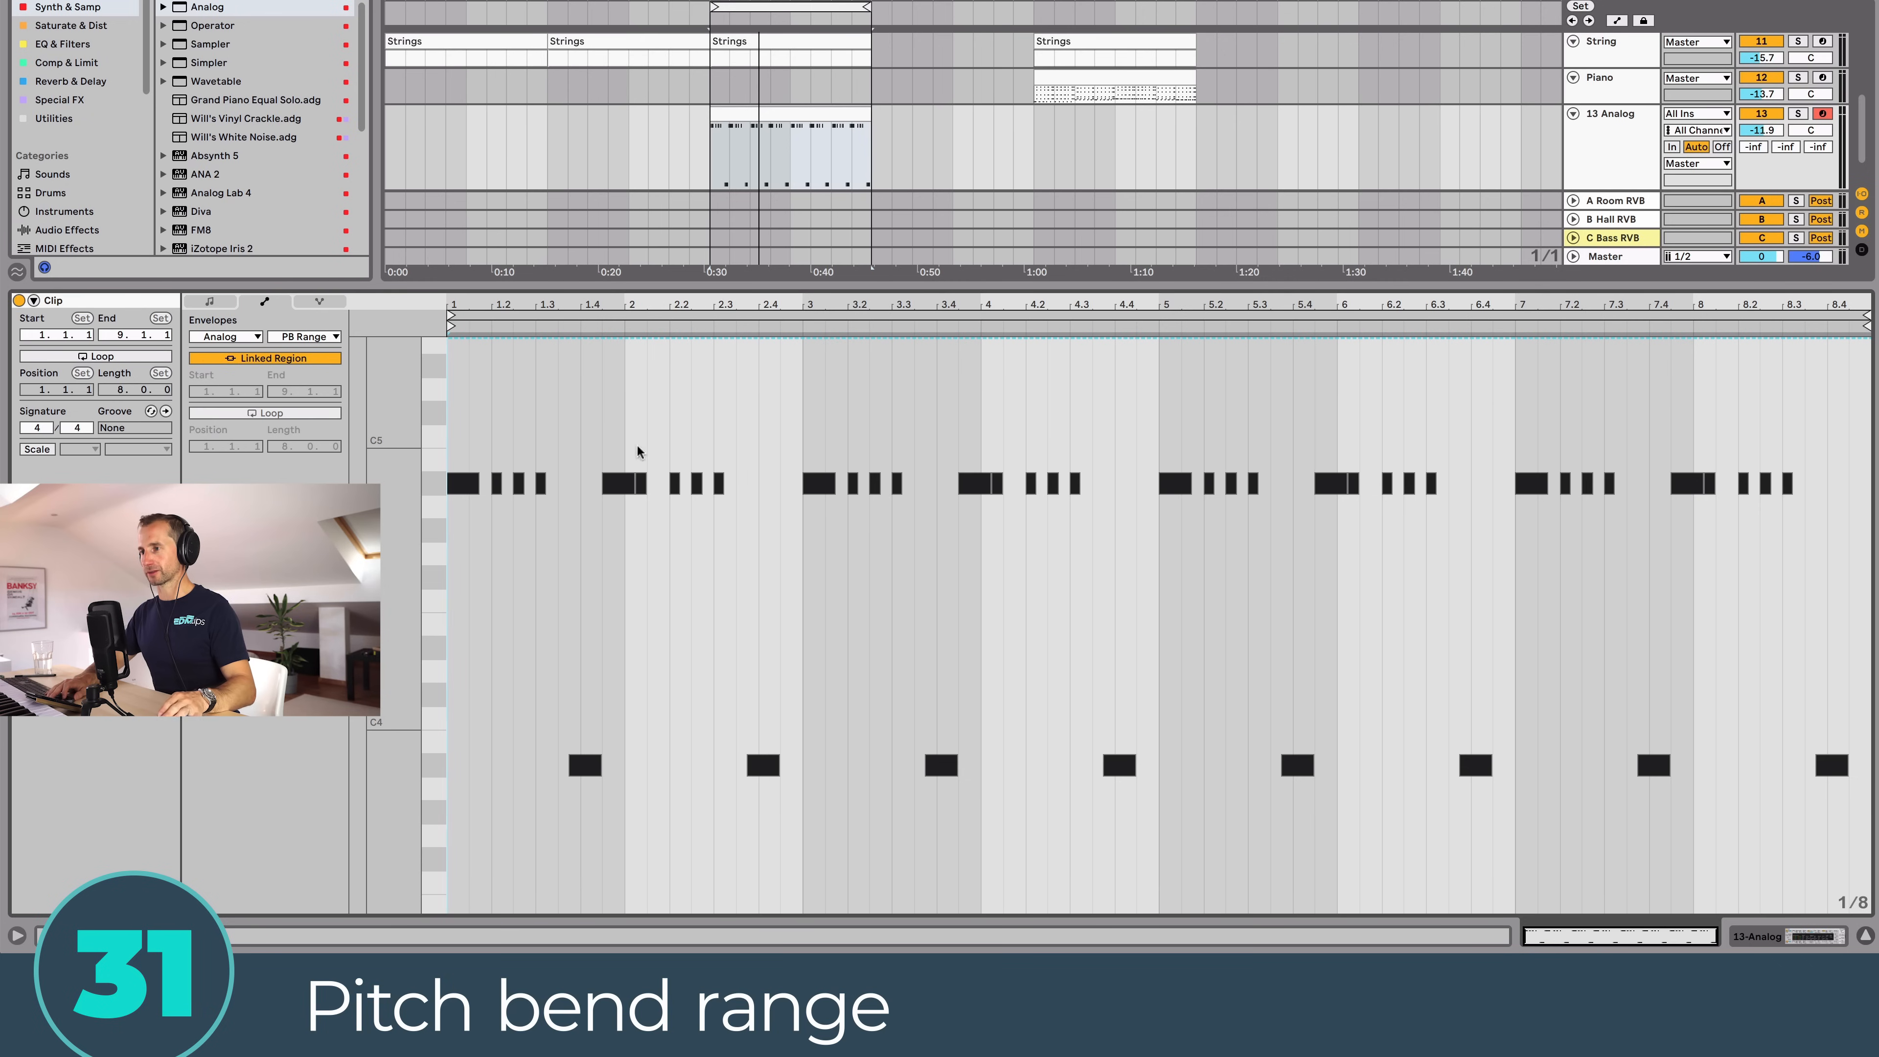
left_click(750, 117)
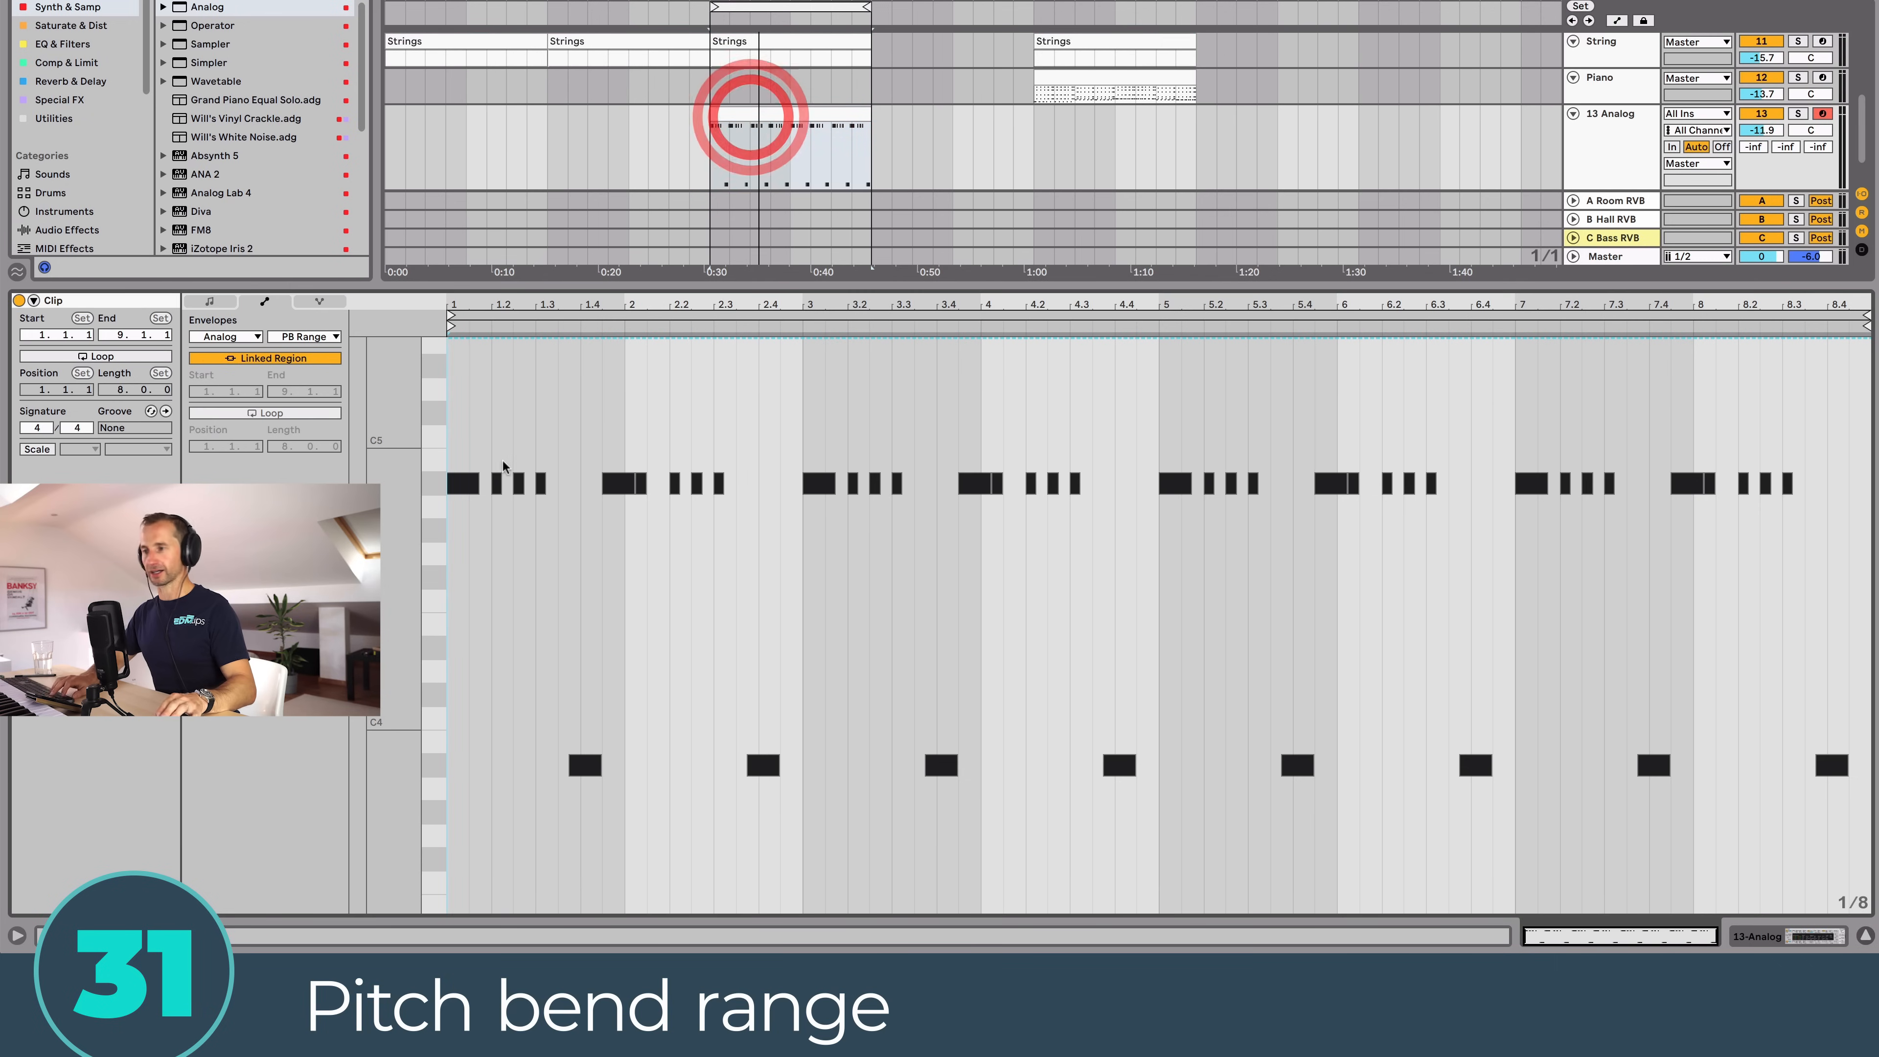
left_click(1796, 114)
key("space")
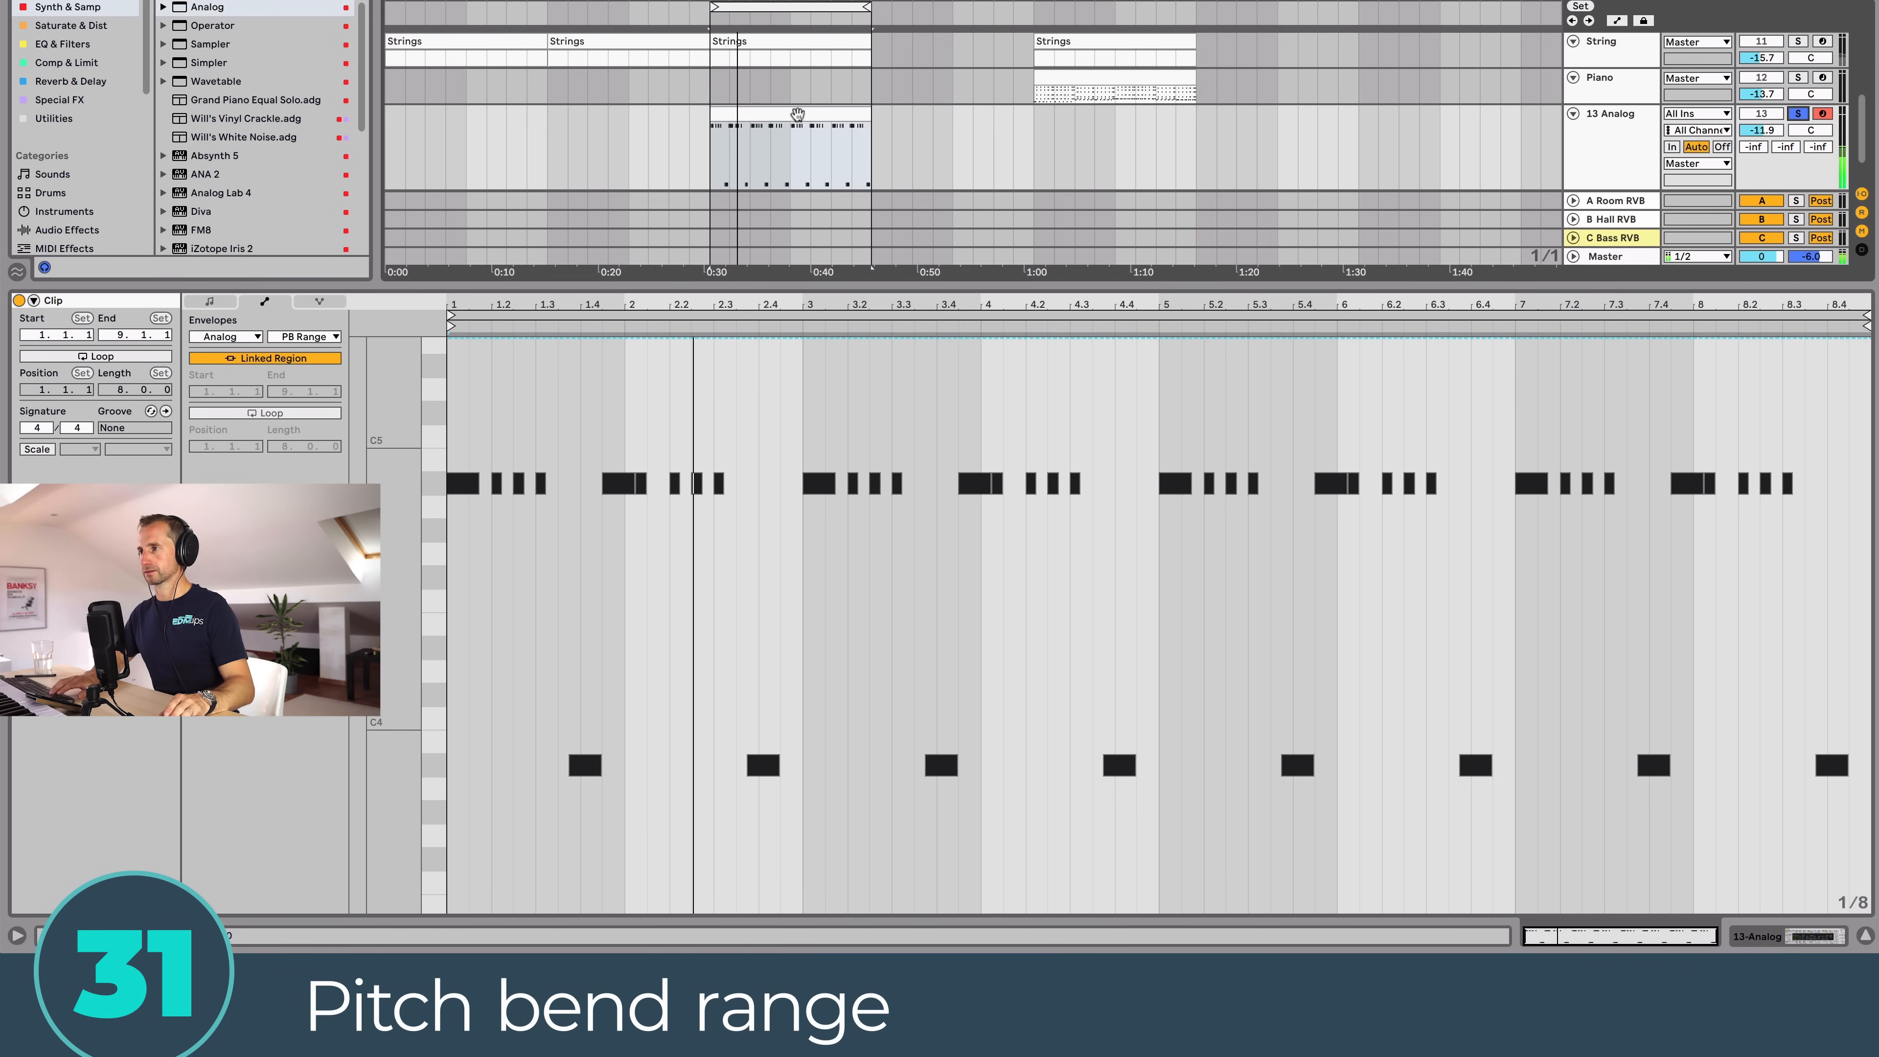
left_click(1798, 114)
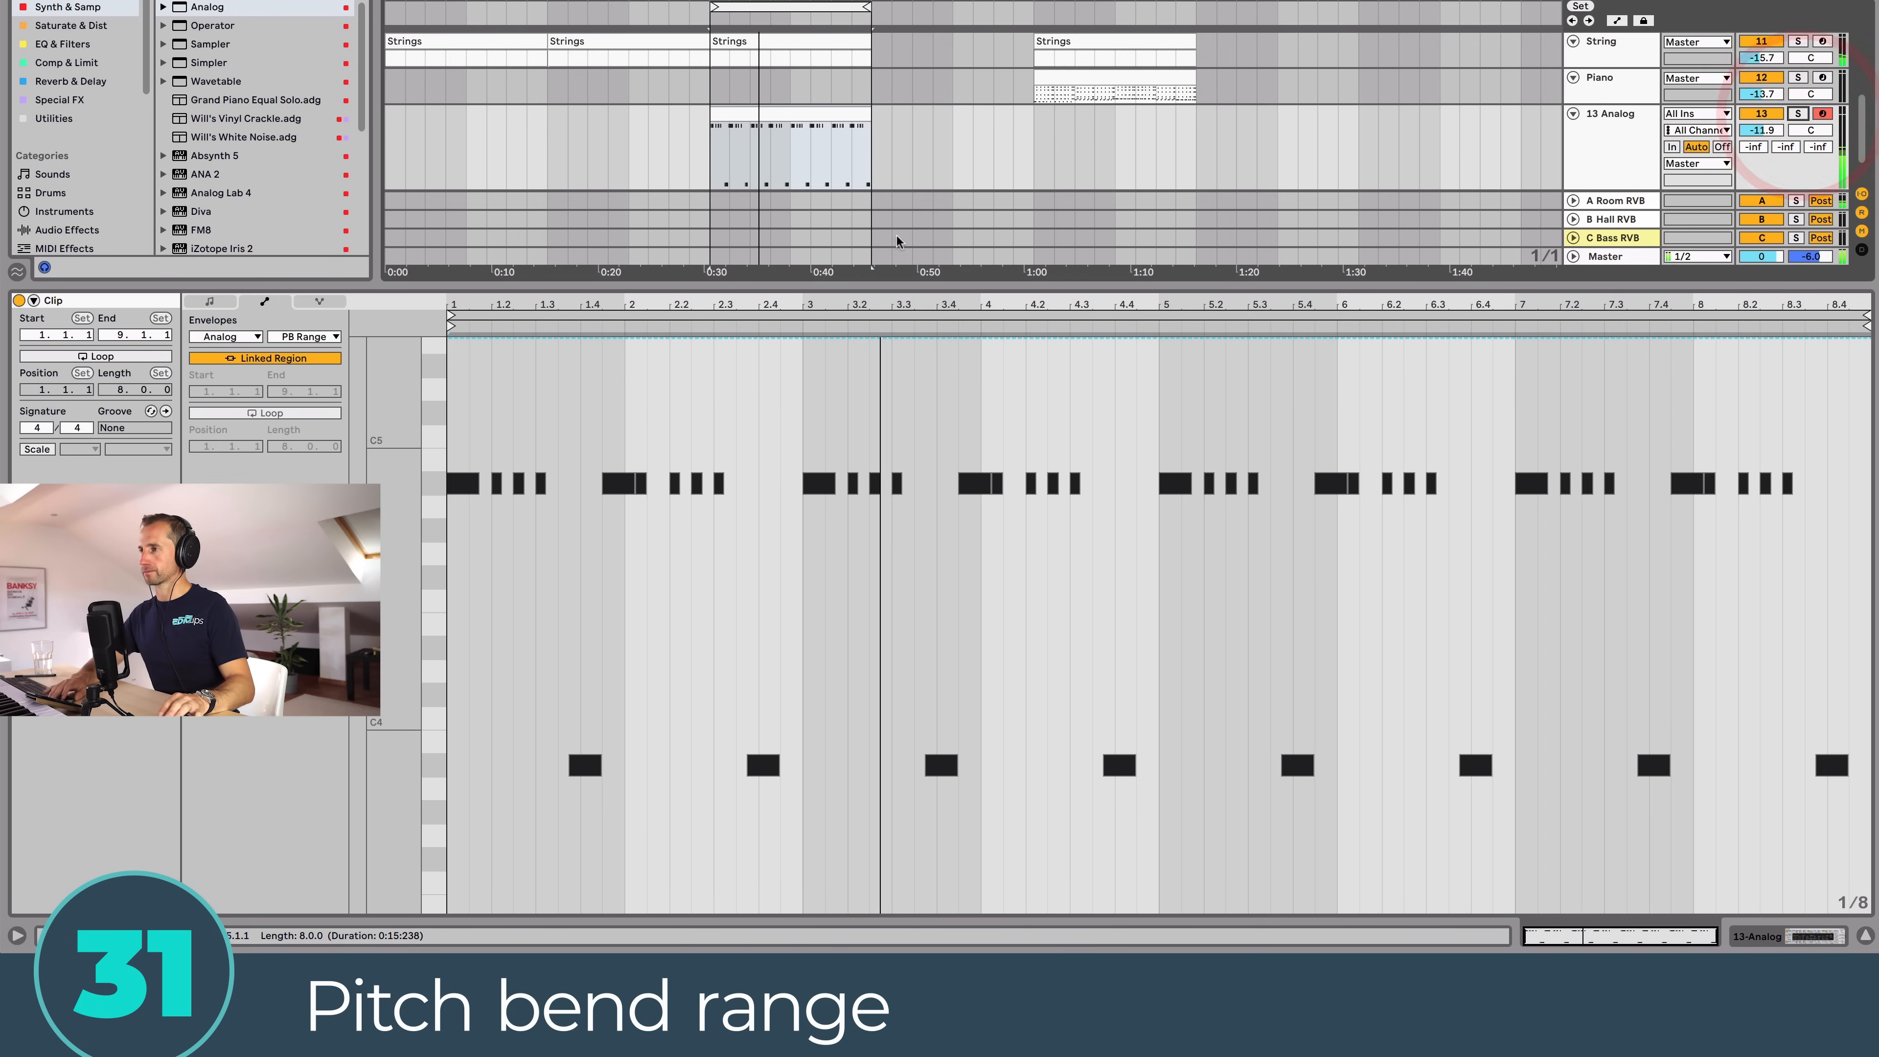
key("shift+Tab")
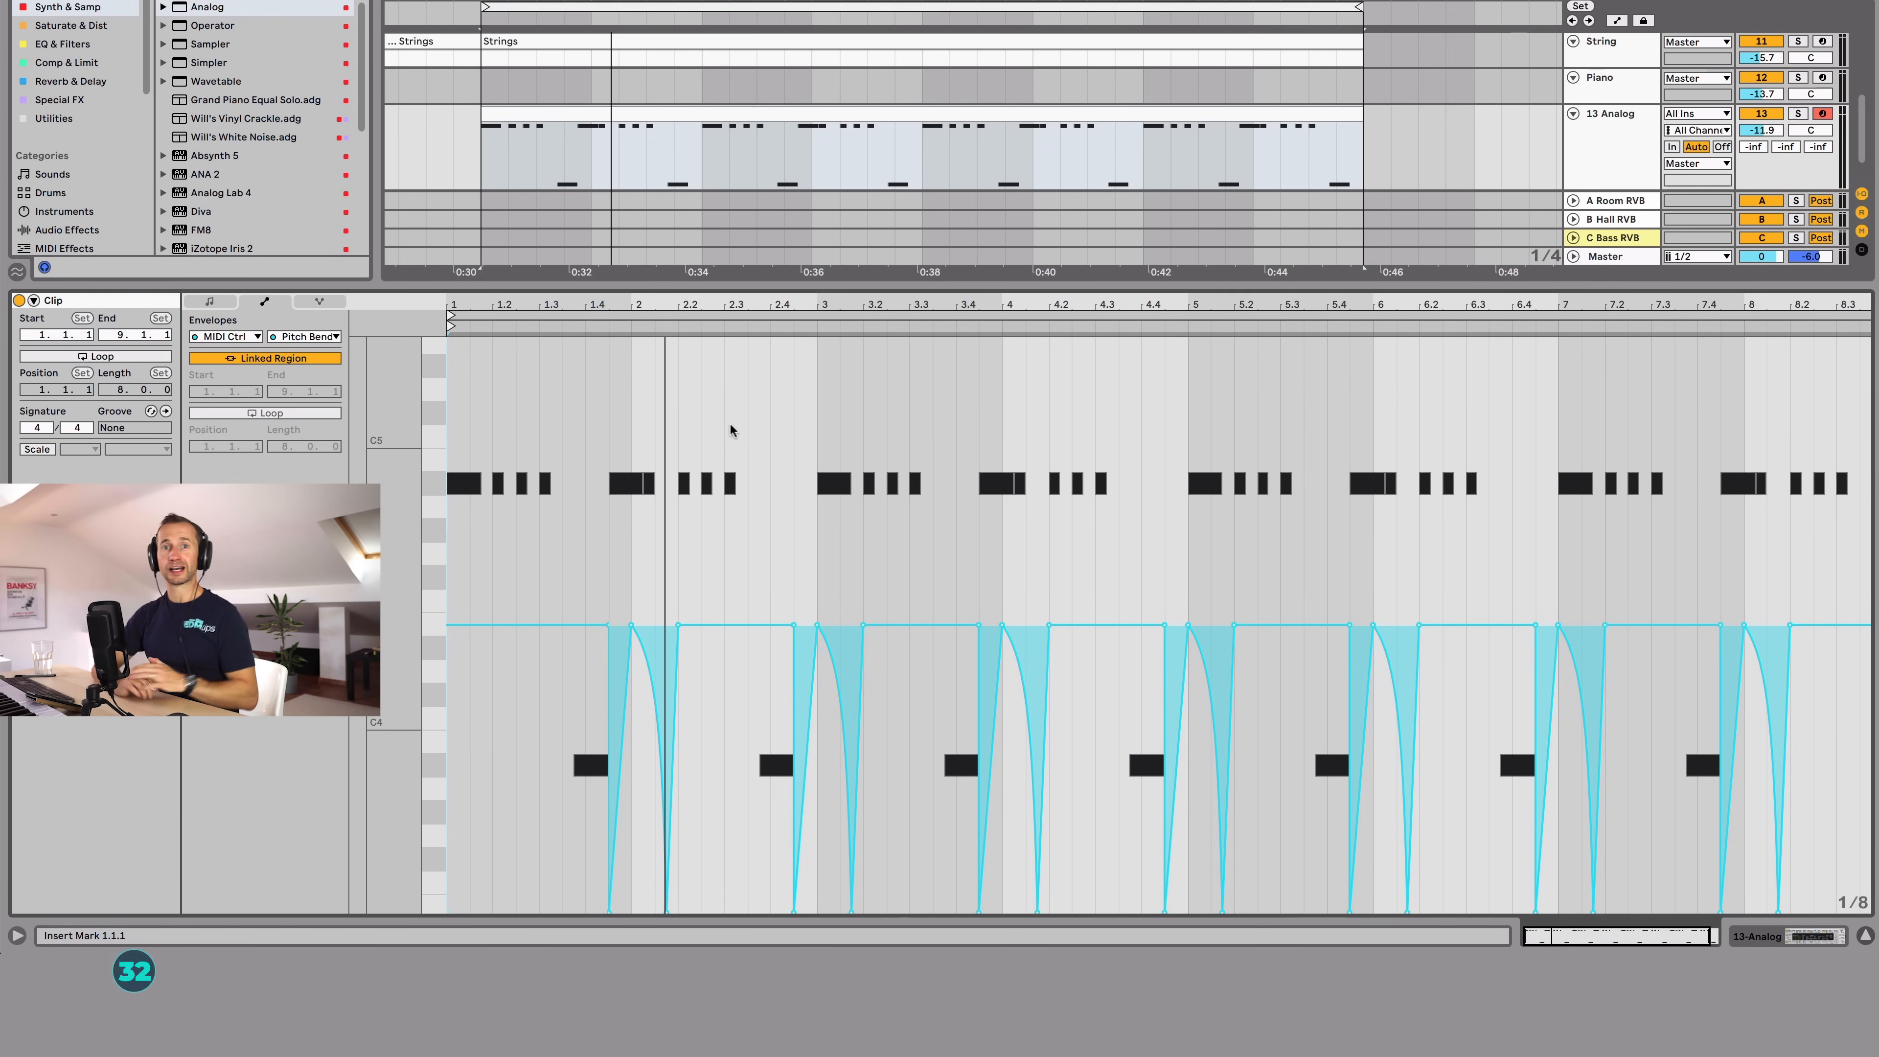
Step: Add a pitch bend node with value 0 at the very start of the Analog clip's envelope and play the clip
left_click_drag(457, 307, 456, 359)
left_click(454, 626)
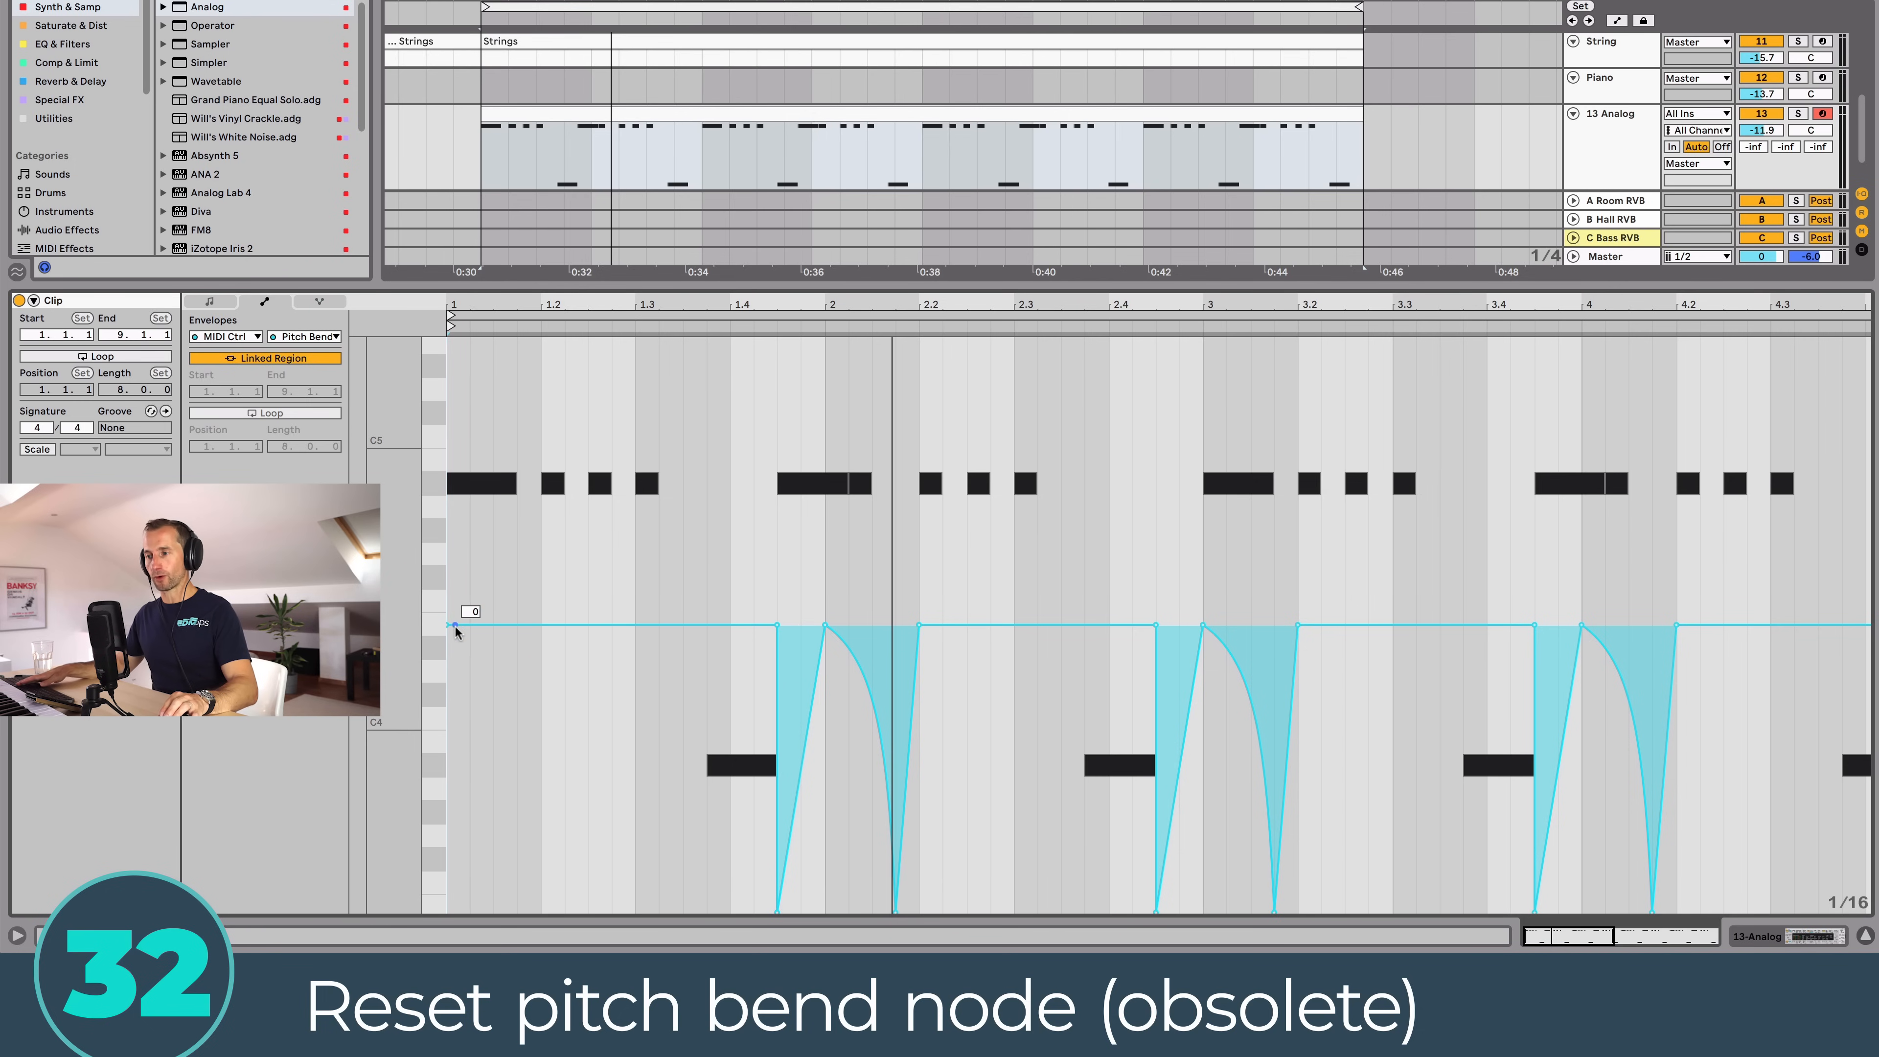
left_click(465, 627)
left_click_drag(456, 626, 458, 622)
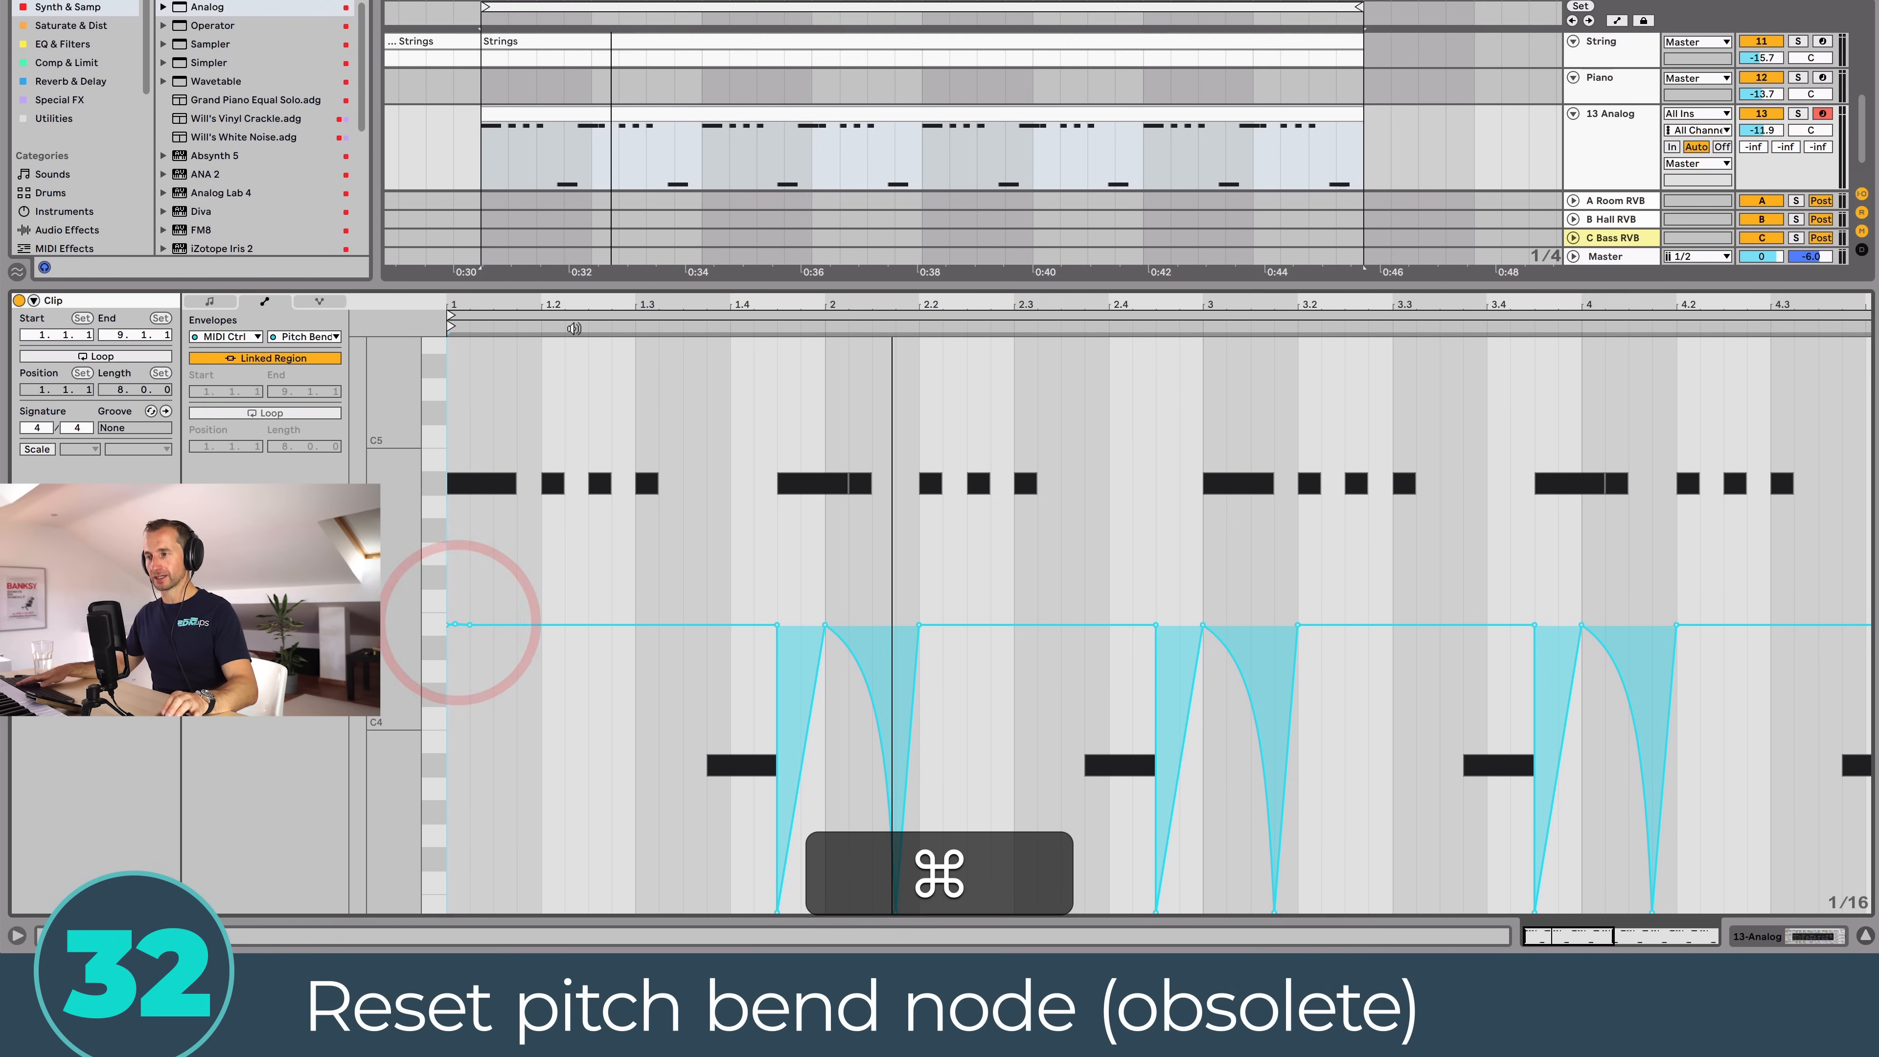
left_click_drag(575, 312, 576, 255)
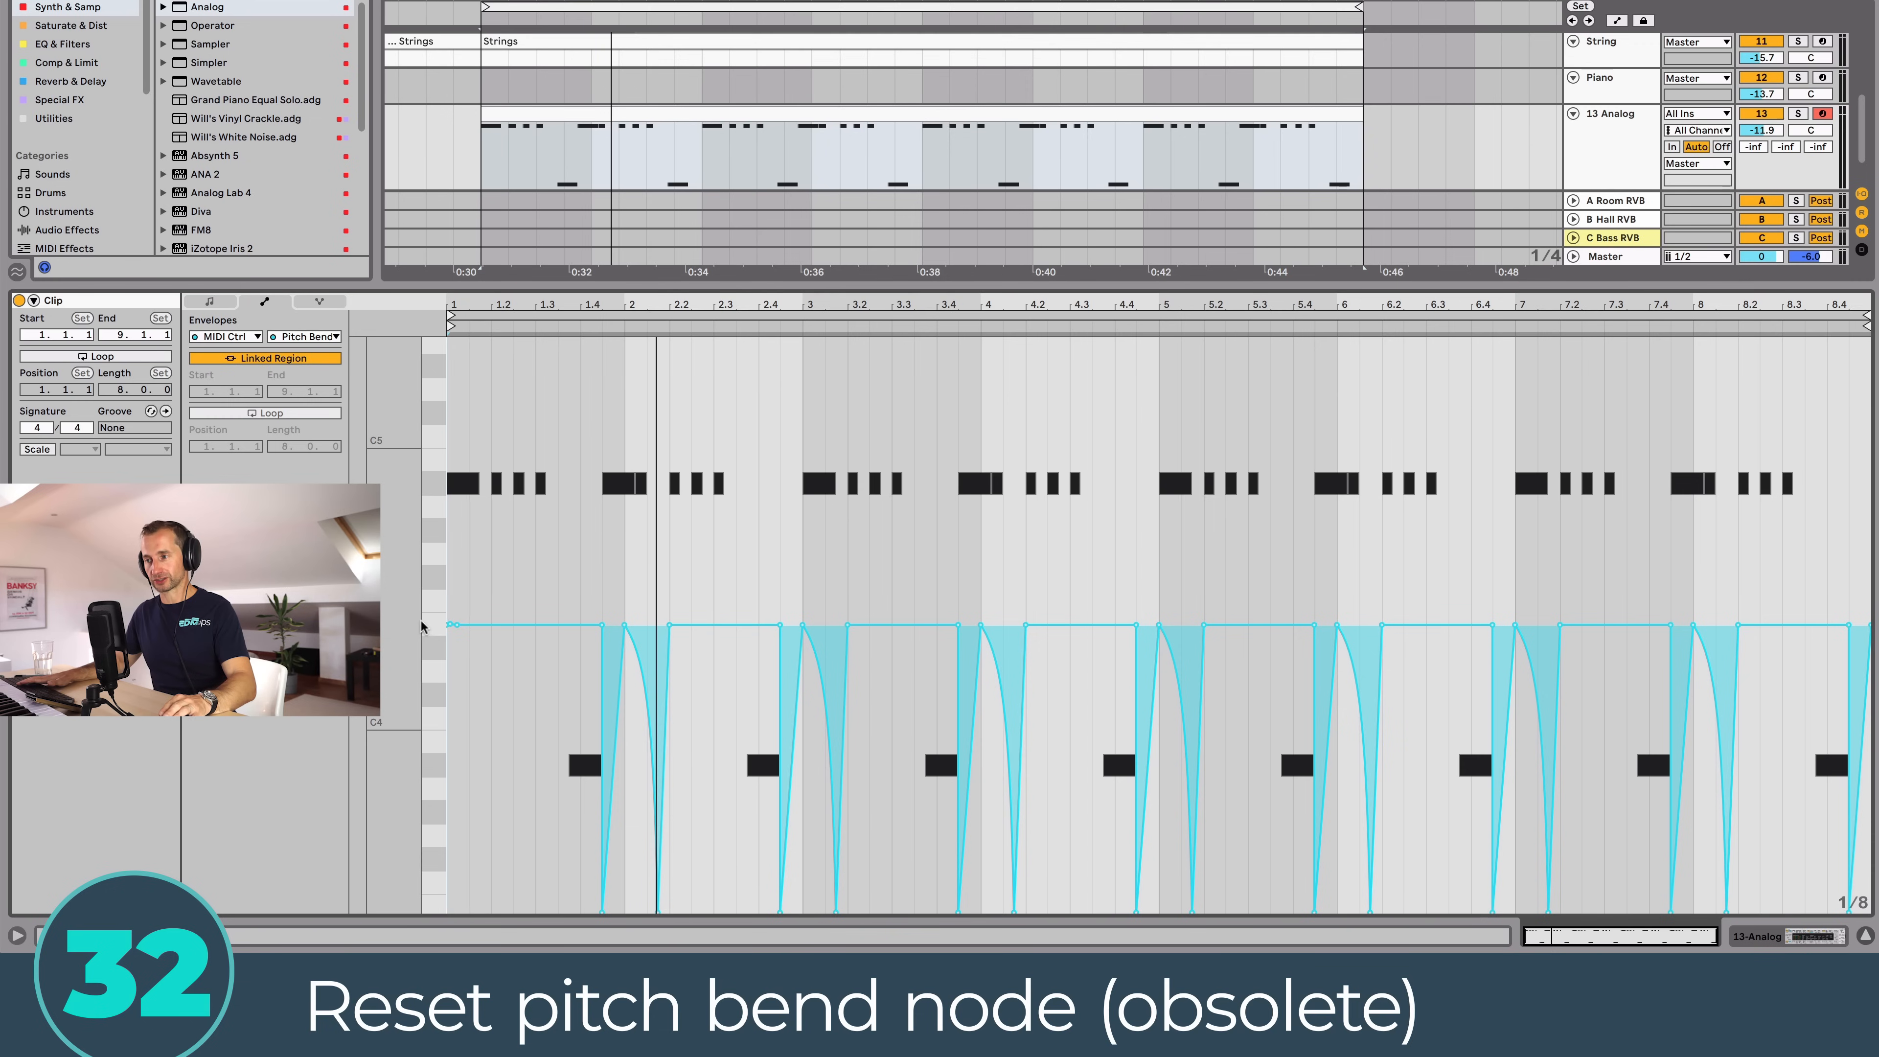
key("space")
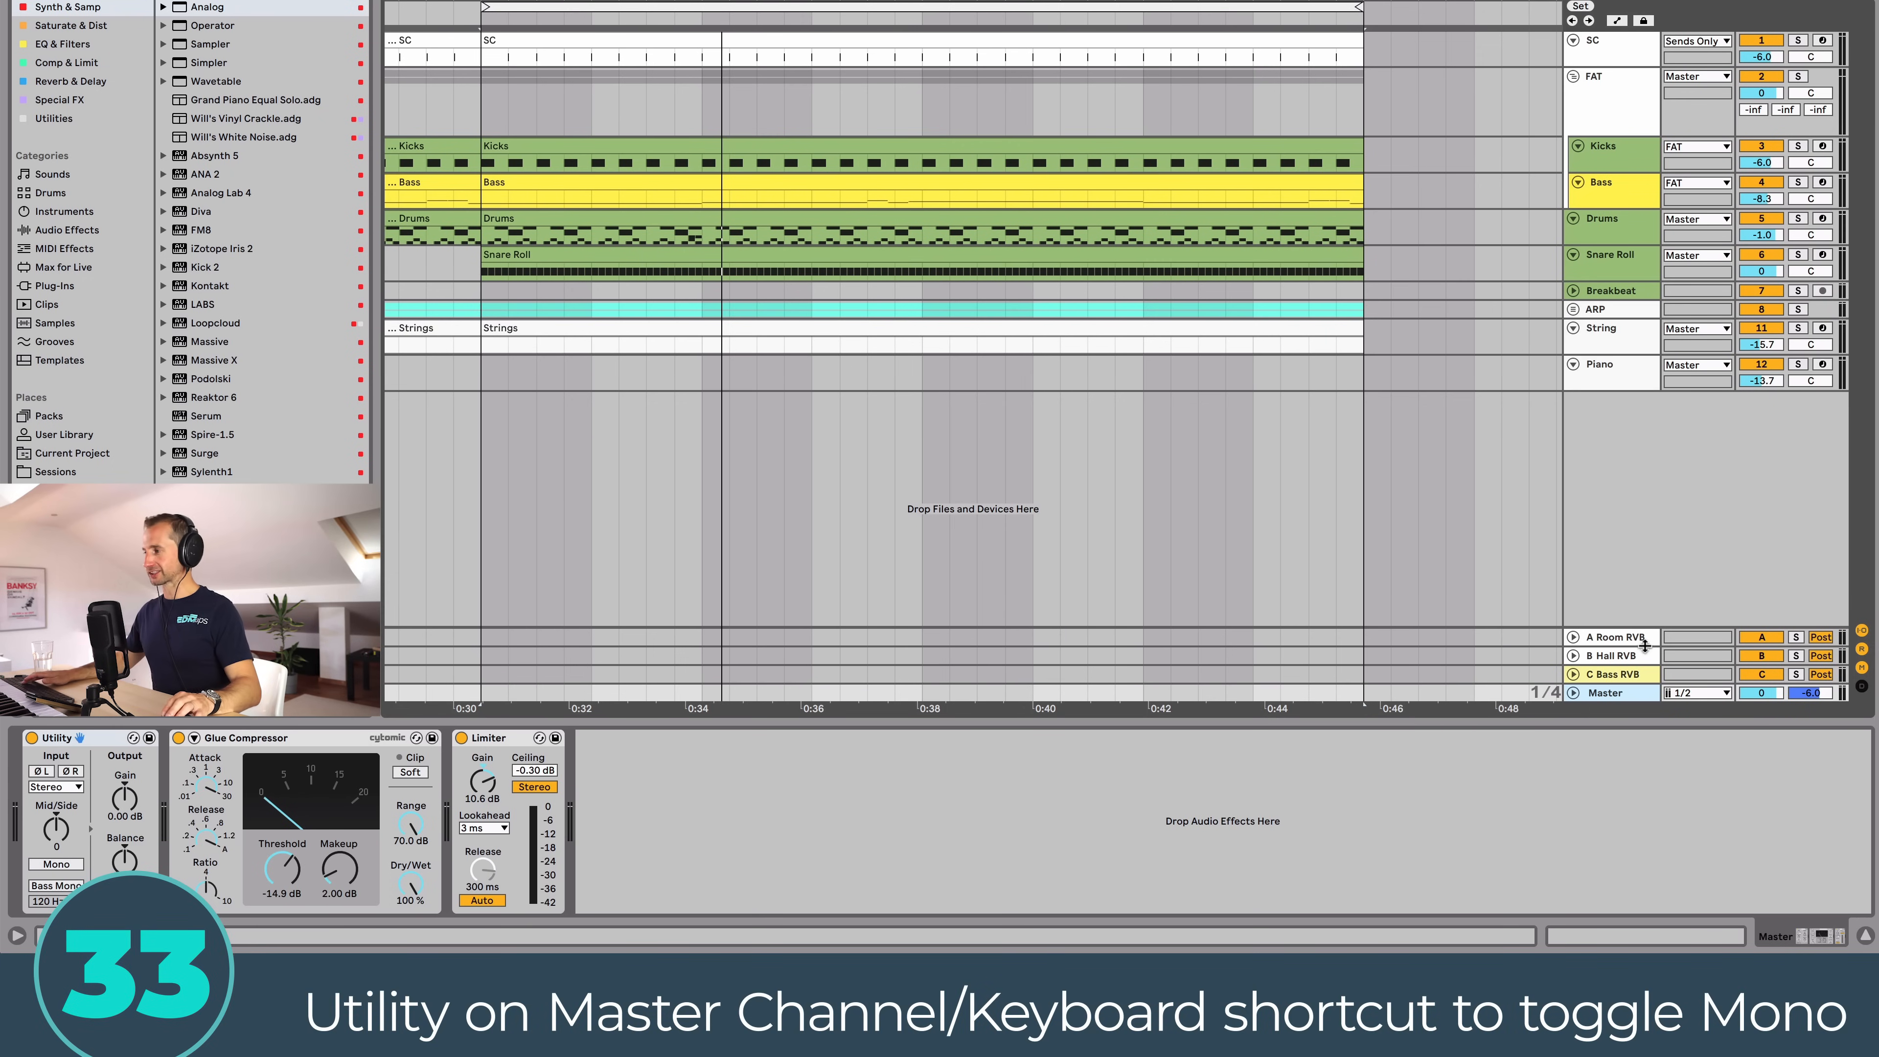
Step: Select the Utility device on the Master track and toggle its Mono option several times, ending with Mono on
left_click(1633, 692)
left_click(111, 738)
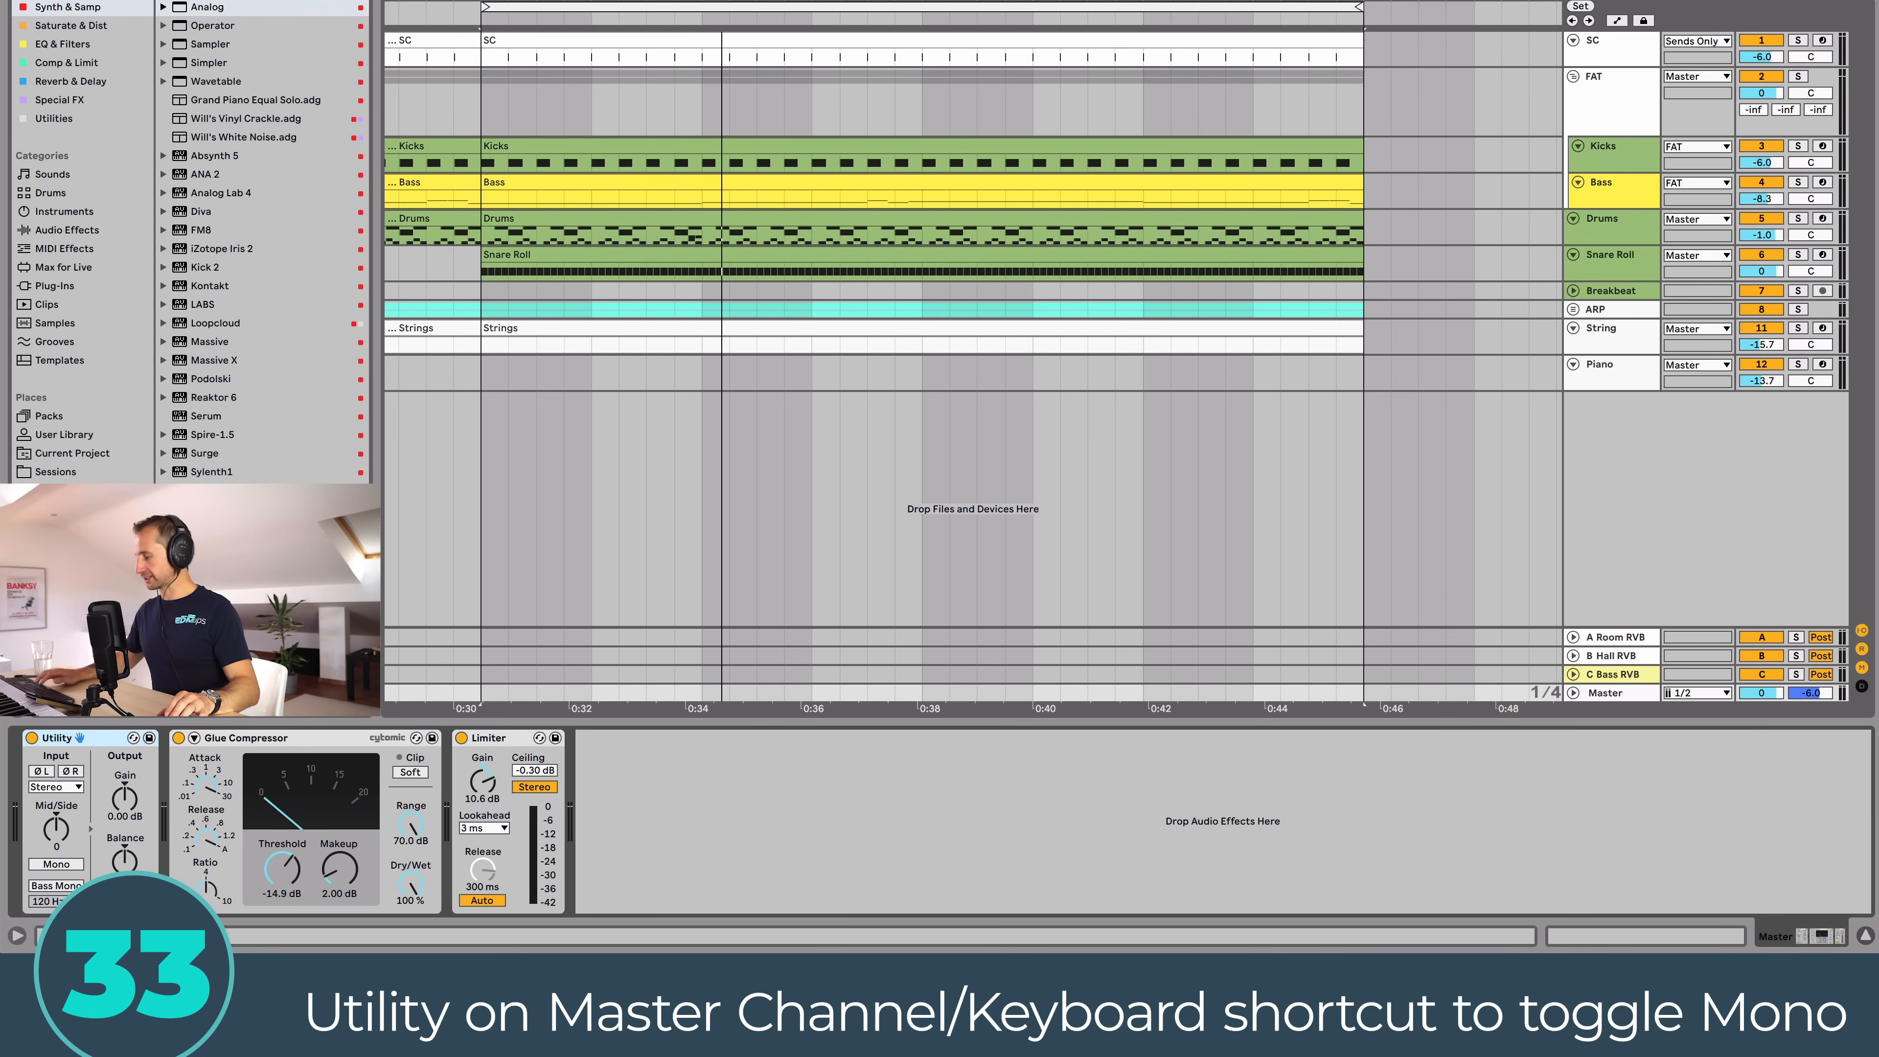
key("alt+m")
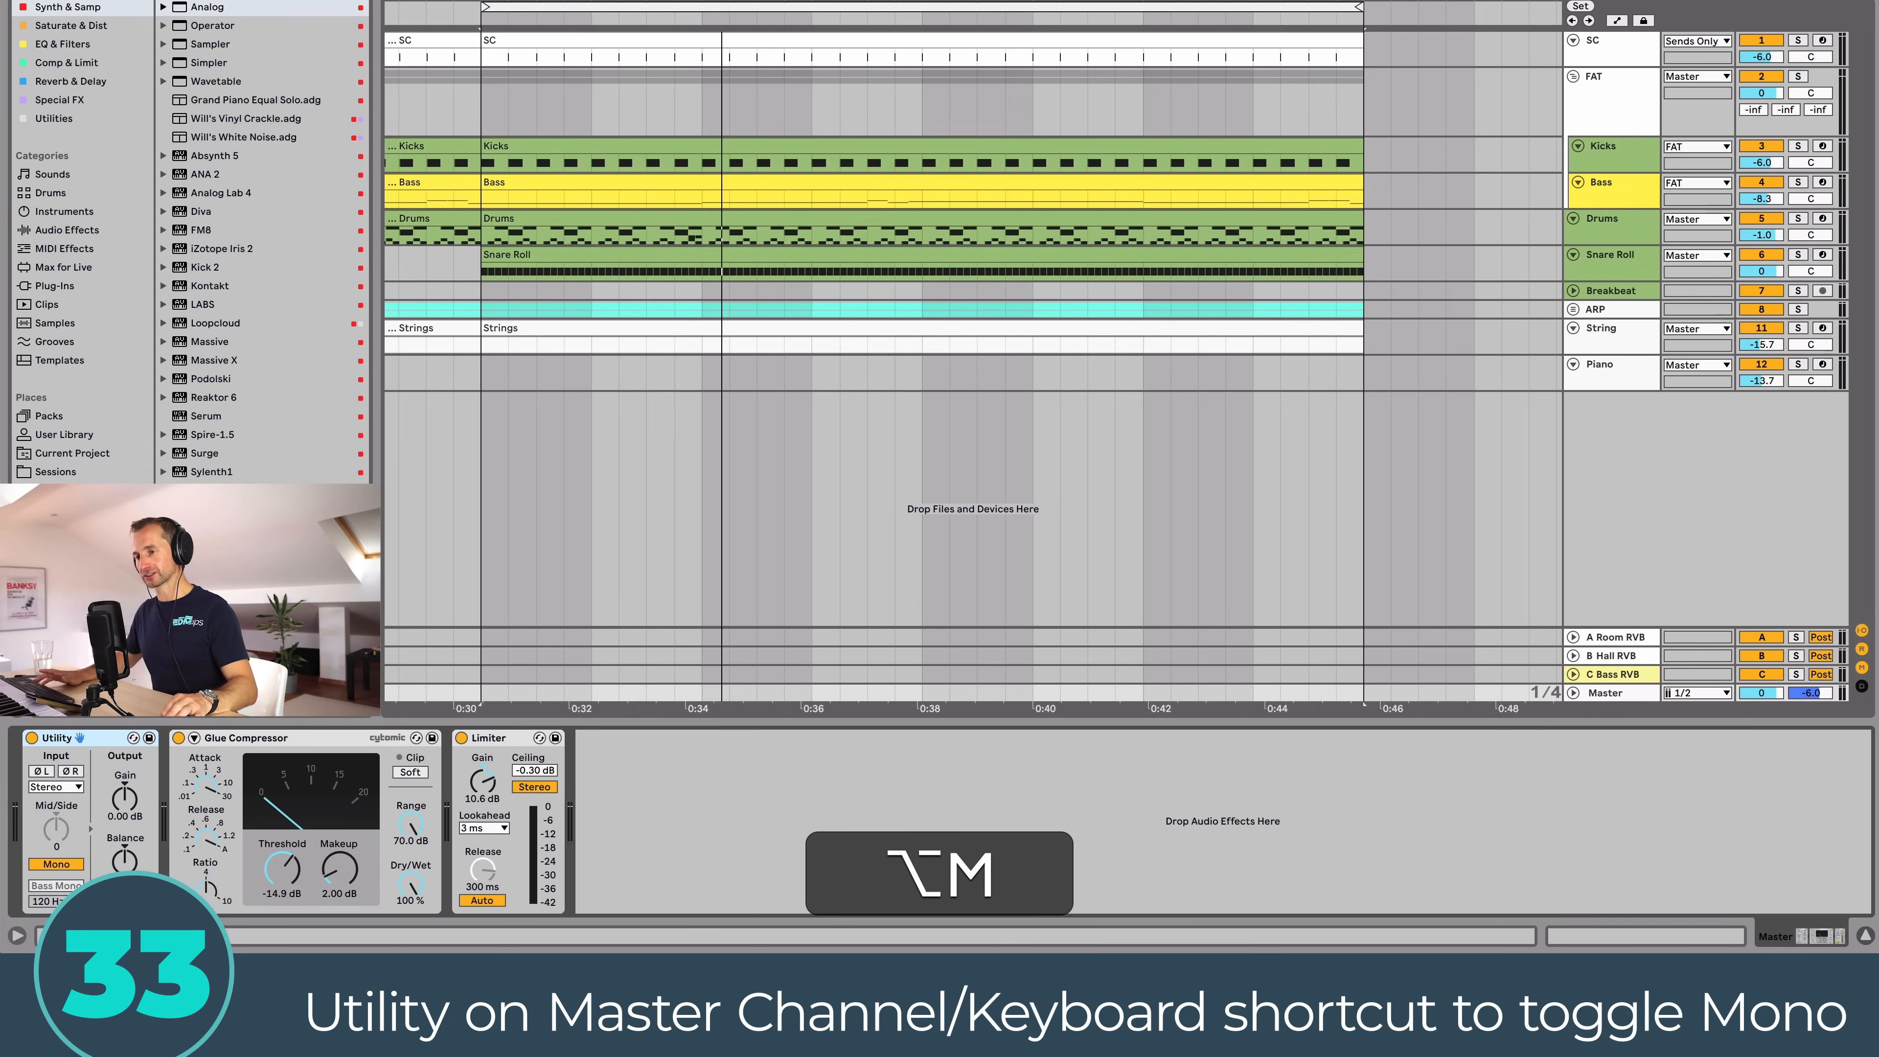
key("alt+m")
key("alt+m")
key("alt+m")
key("alt+m")
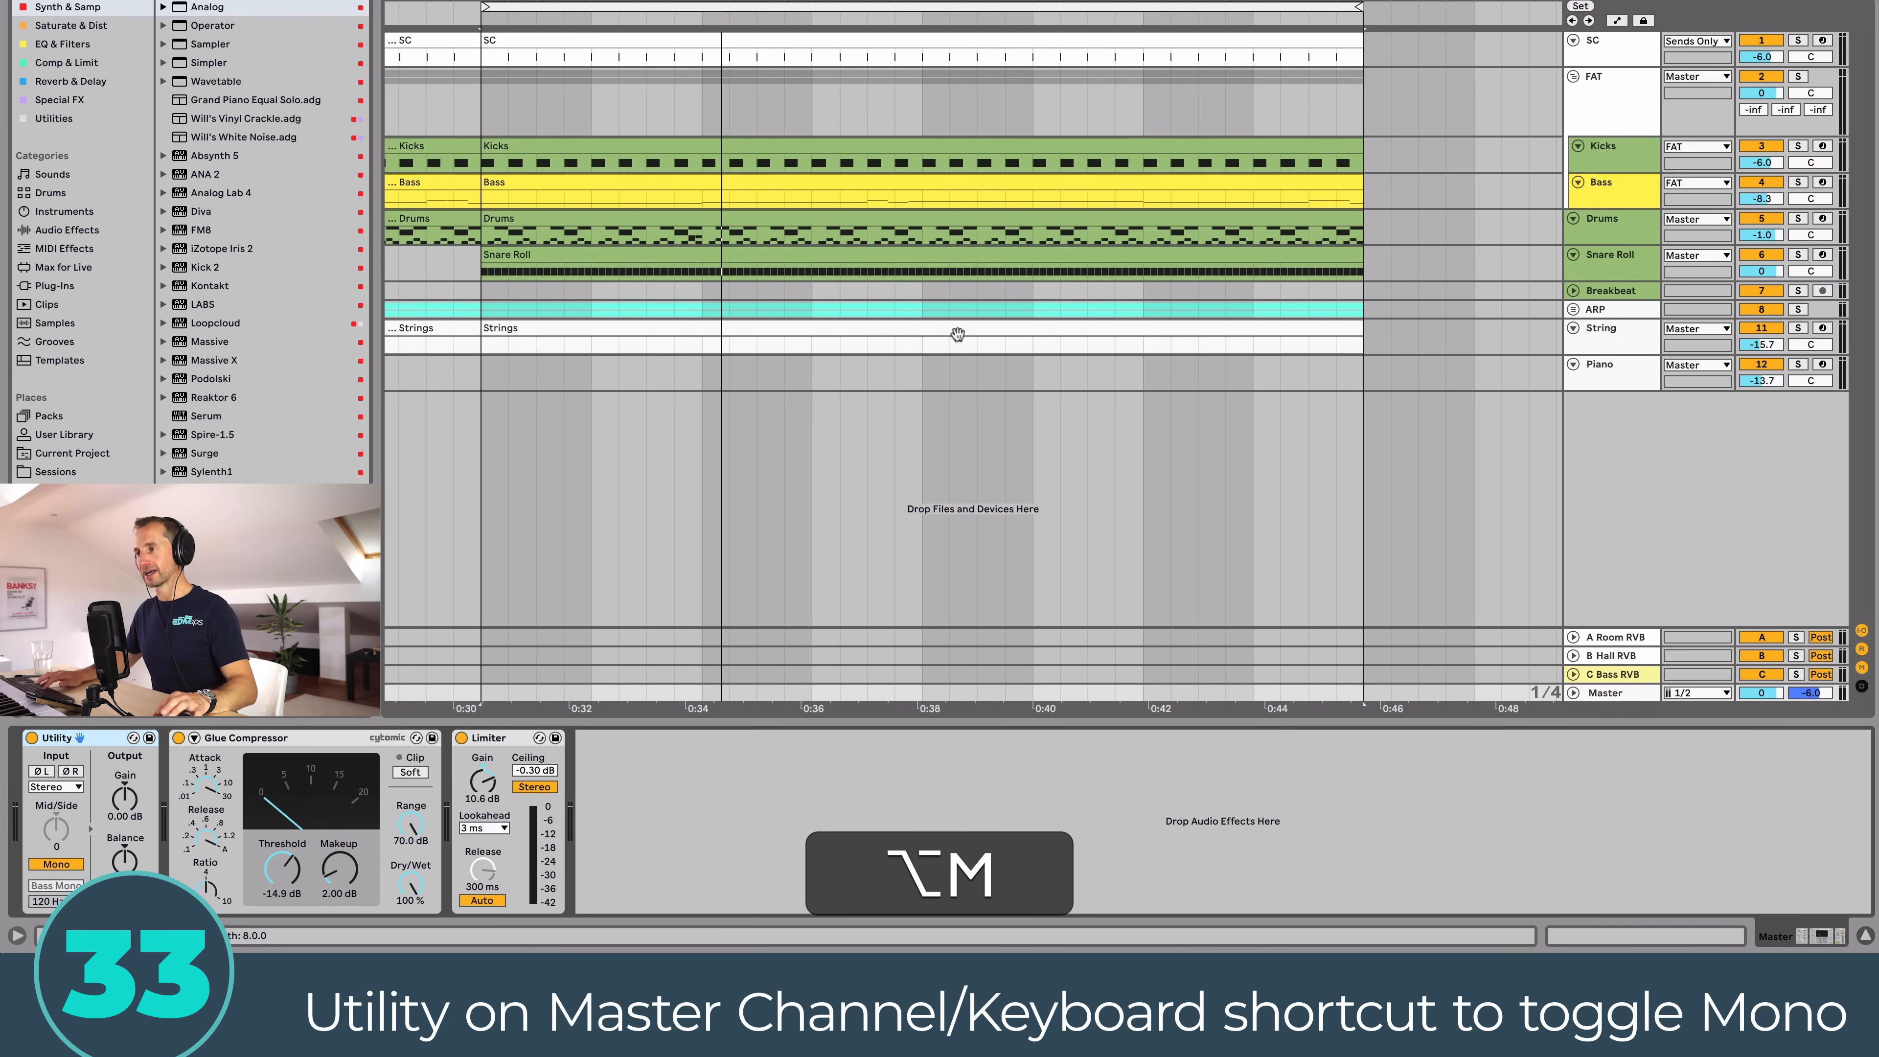
Step: Play the arrangement and switch the Master track's Utility between mono and stereo to compare the sound
key("space")
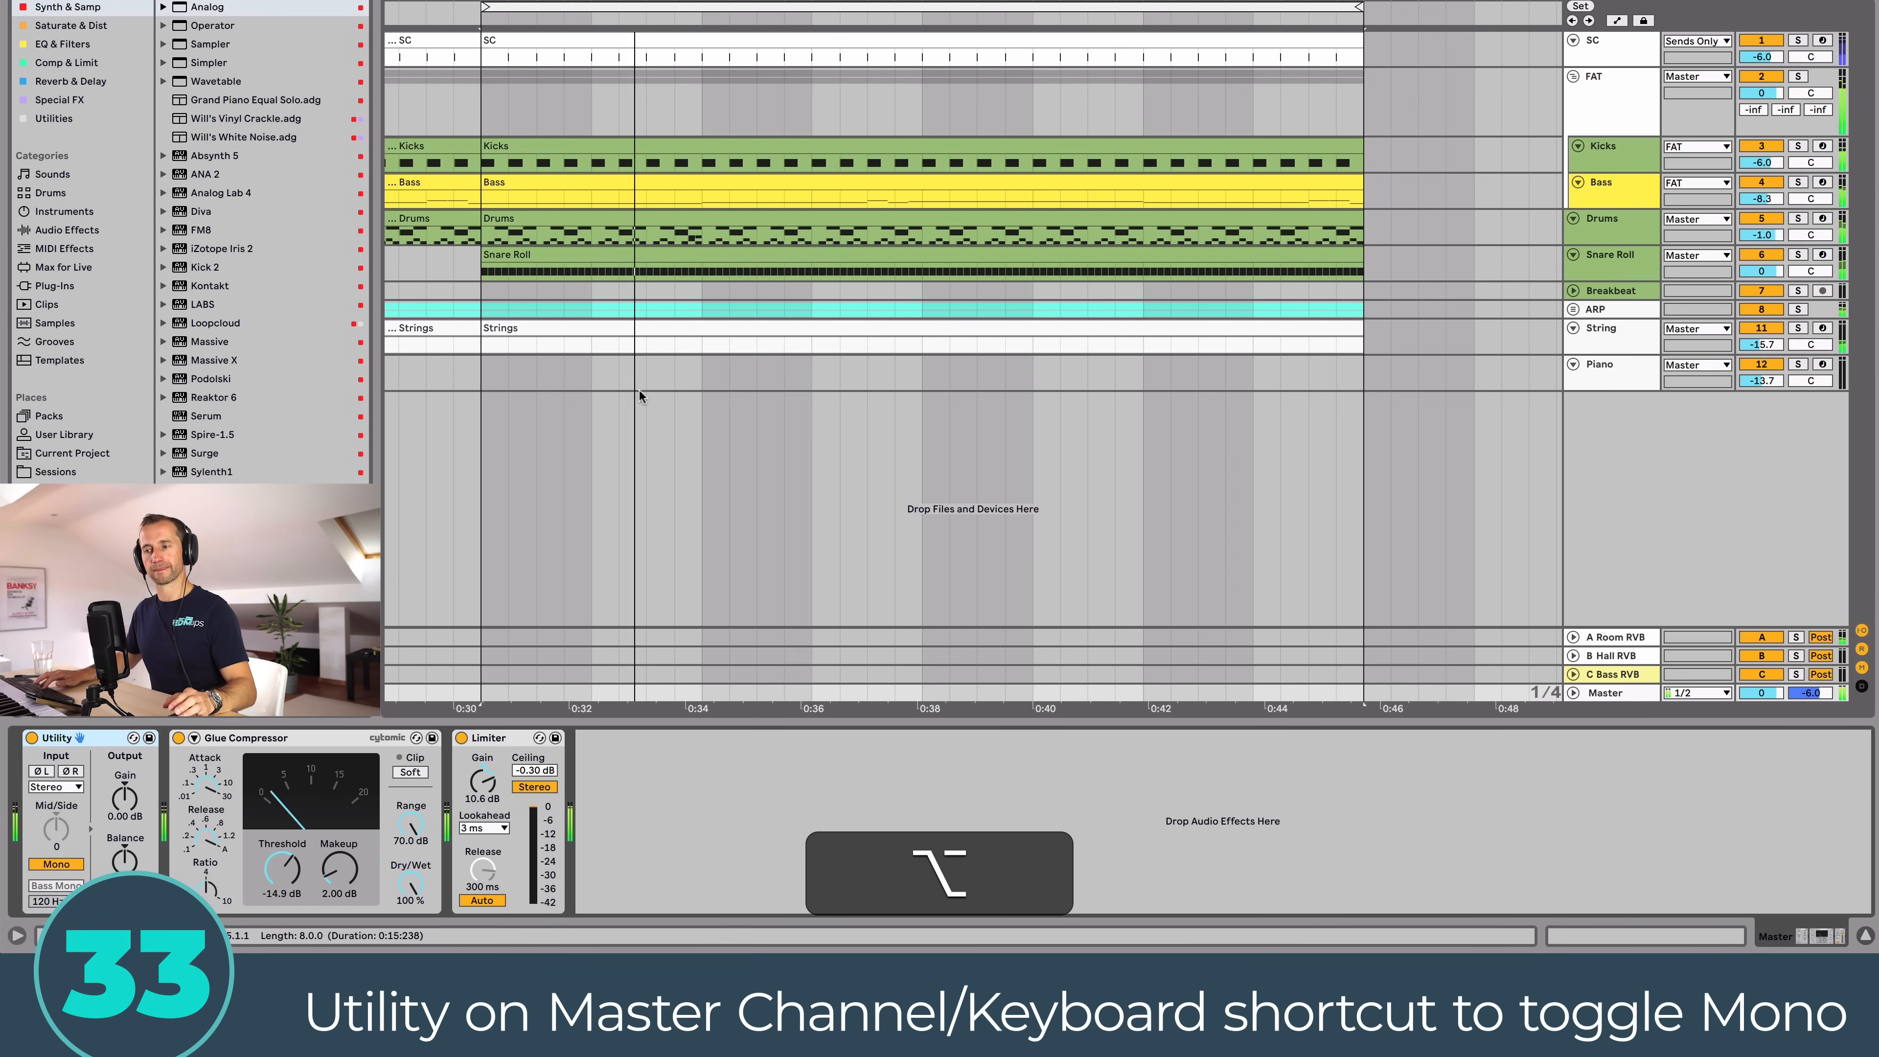
key("alt+m")
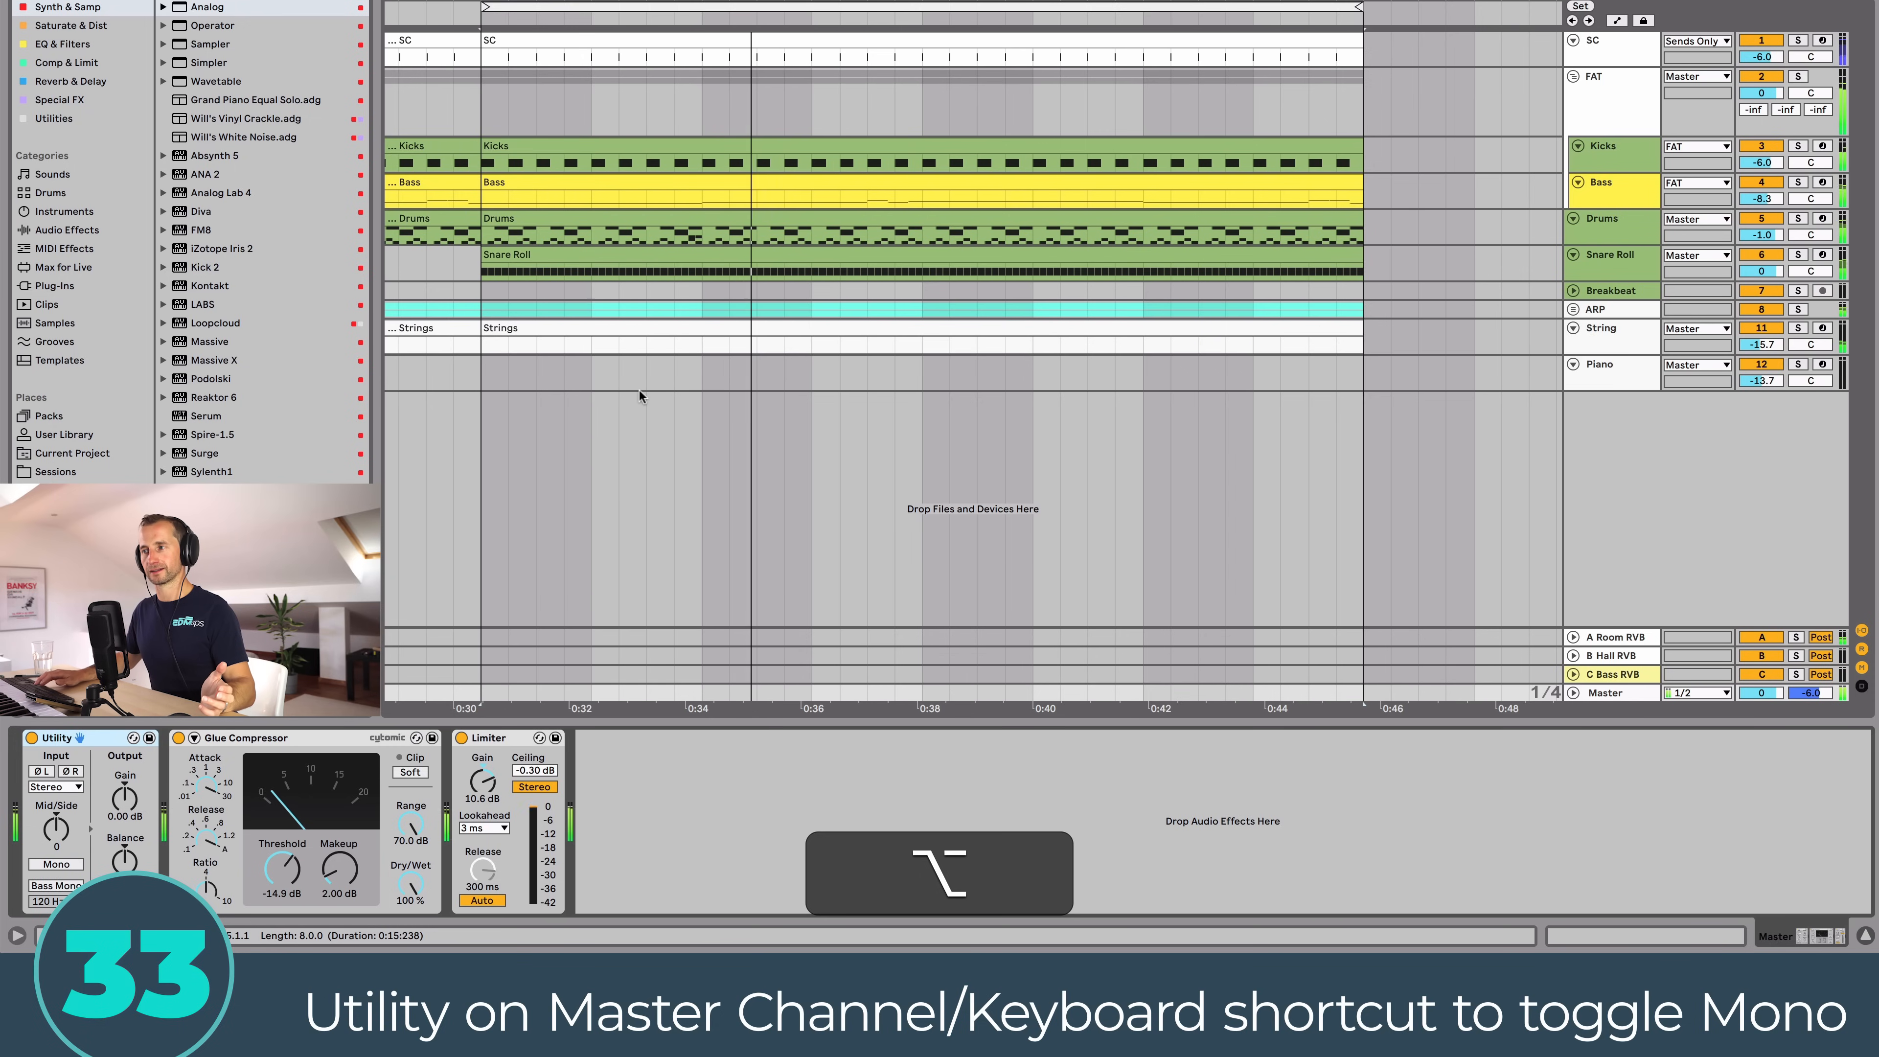
key("alt+m")
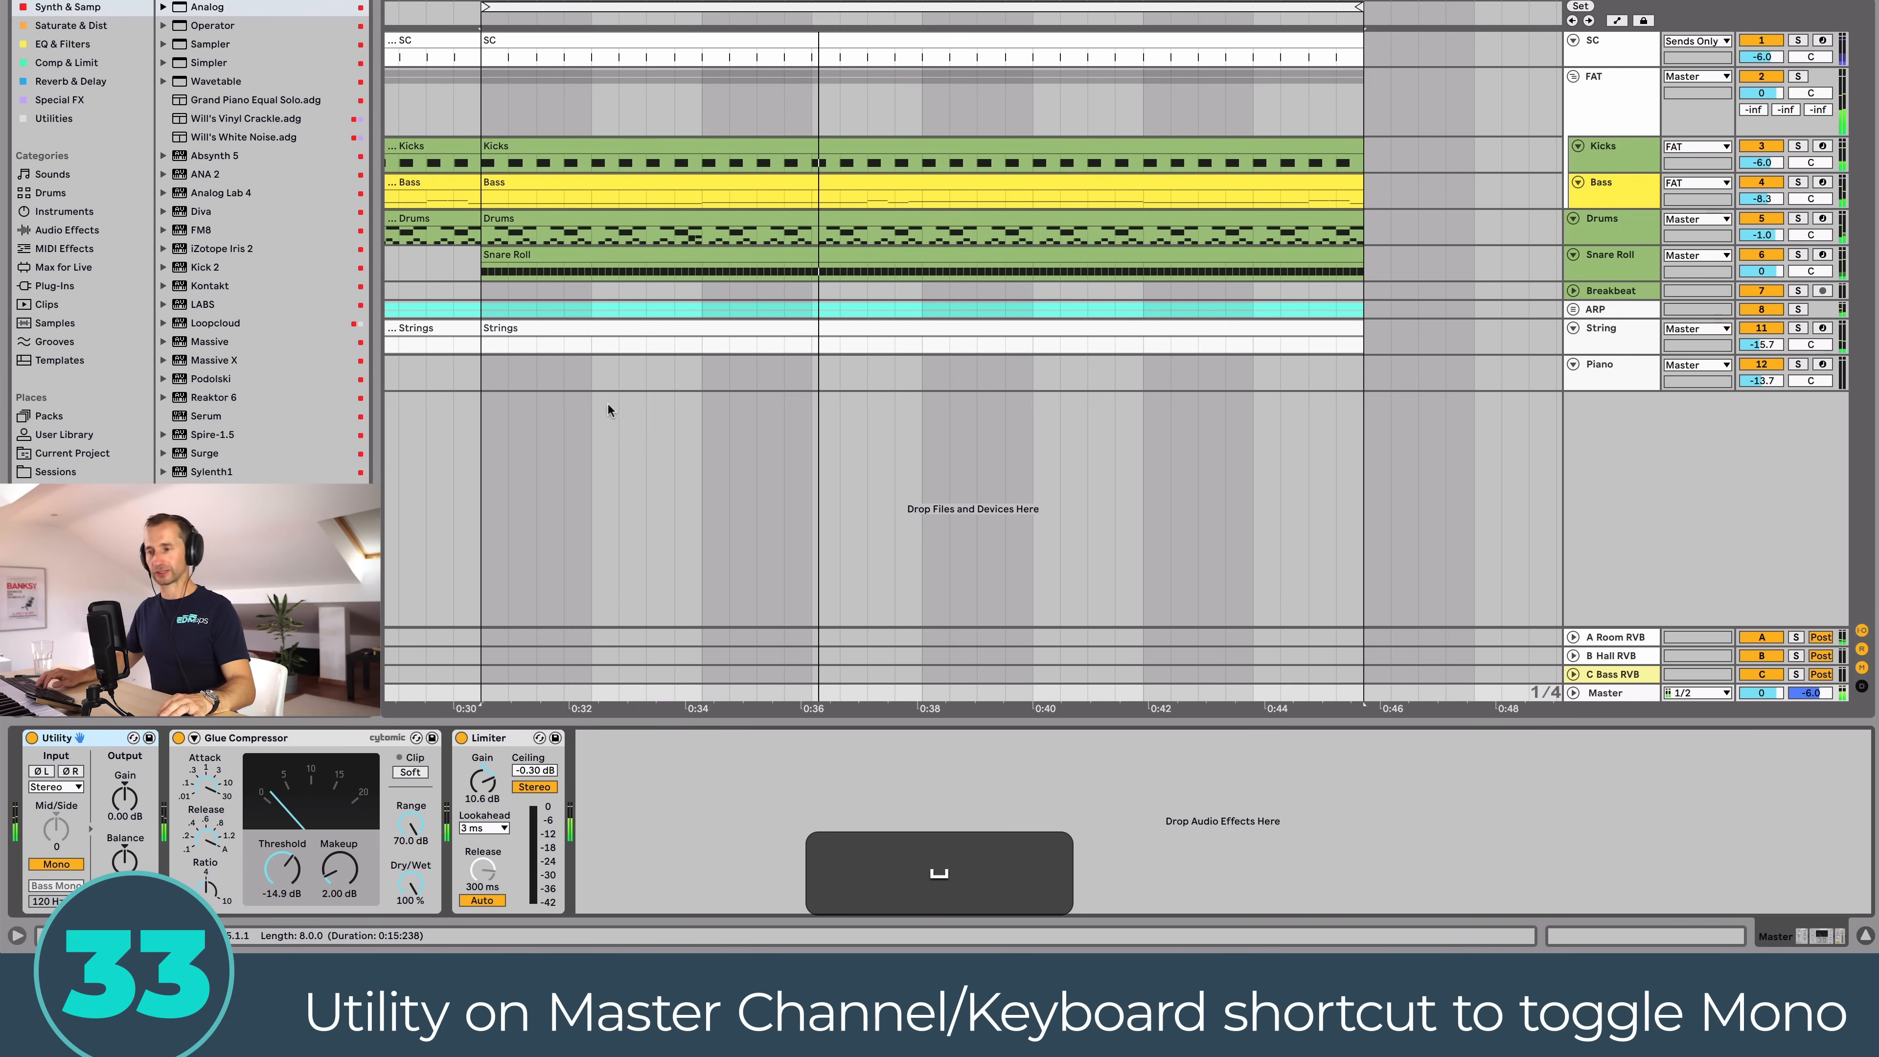
key("alt+m")
Step: Map the Option+M key combination to the Mono option of the Master track's Utility in key mapping mode
key("super")
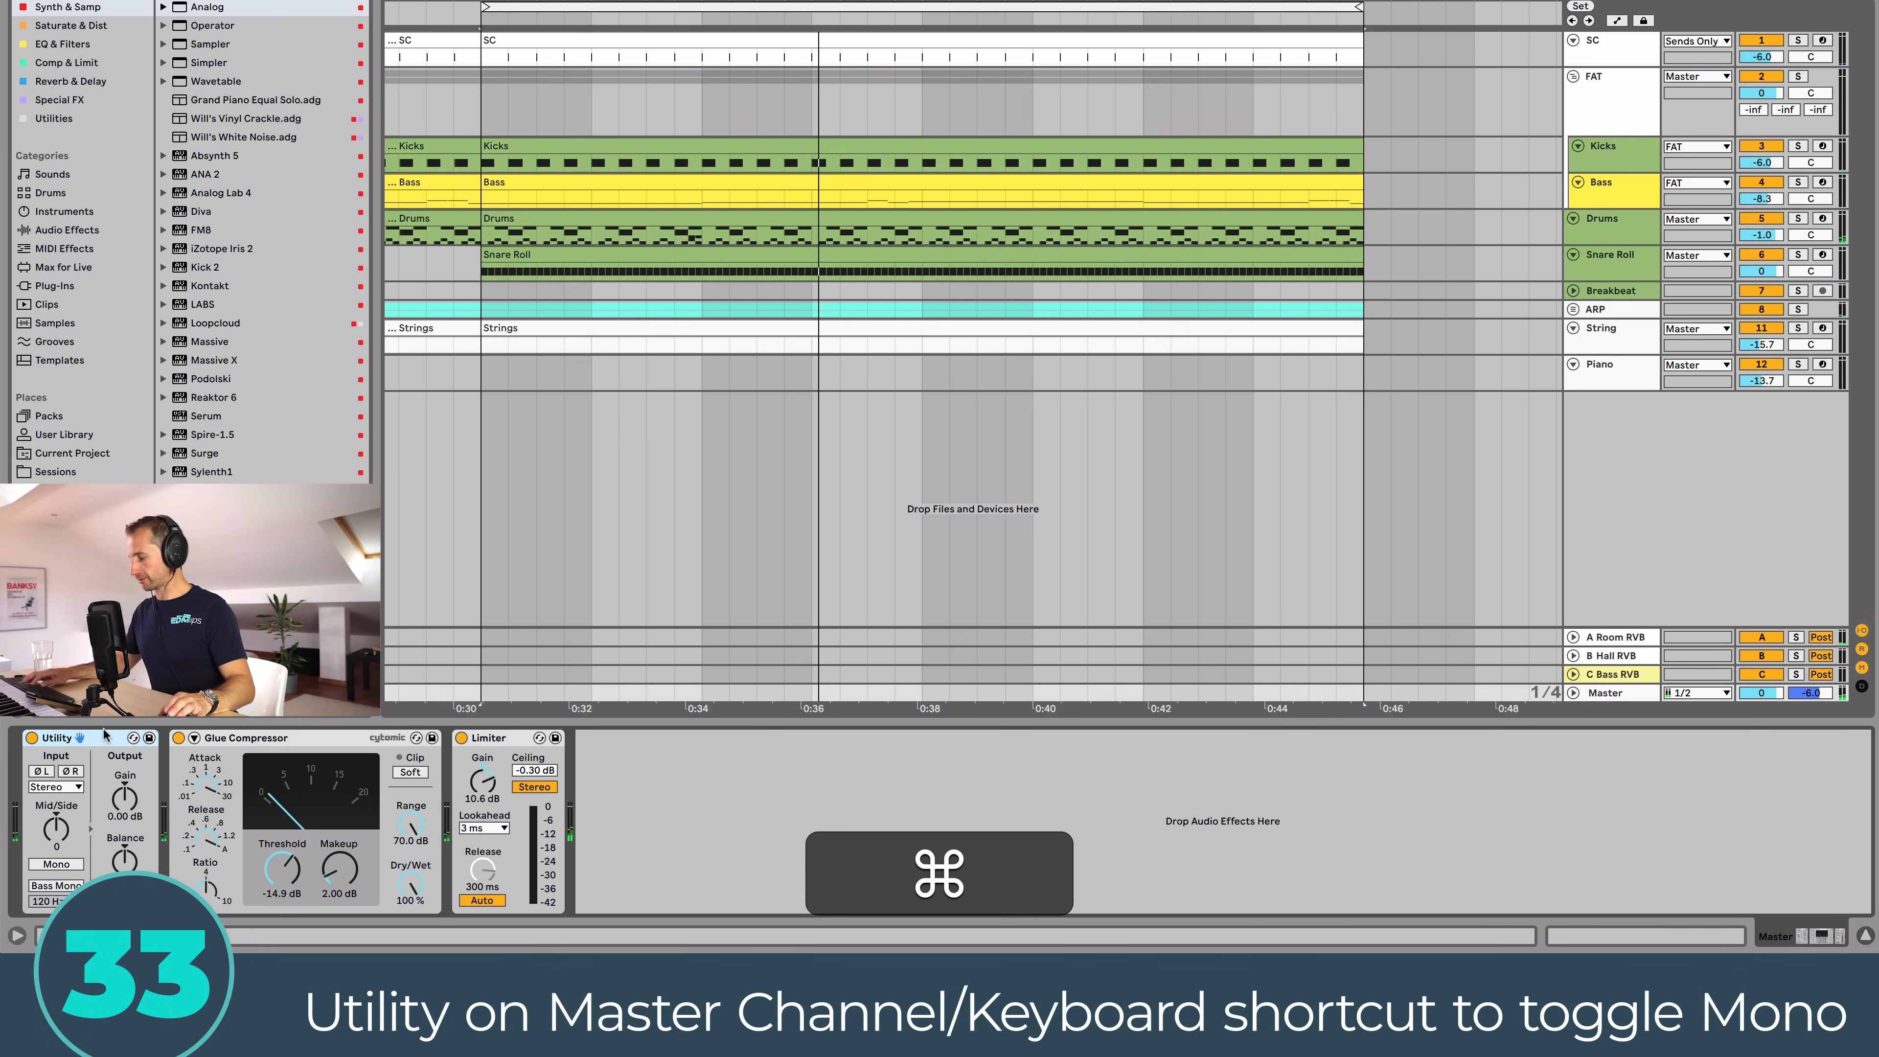
key("super+k")
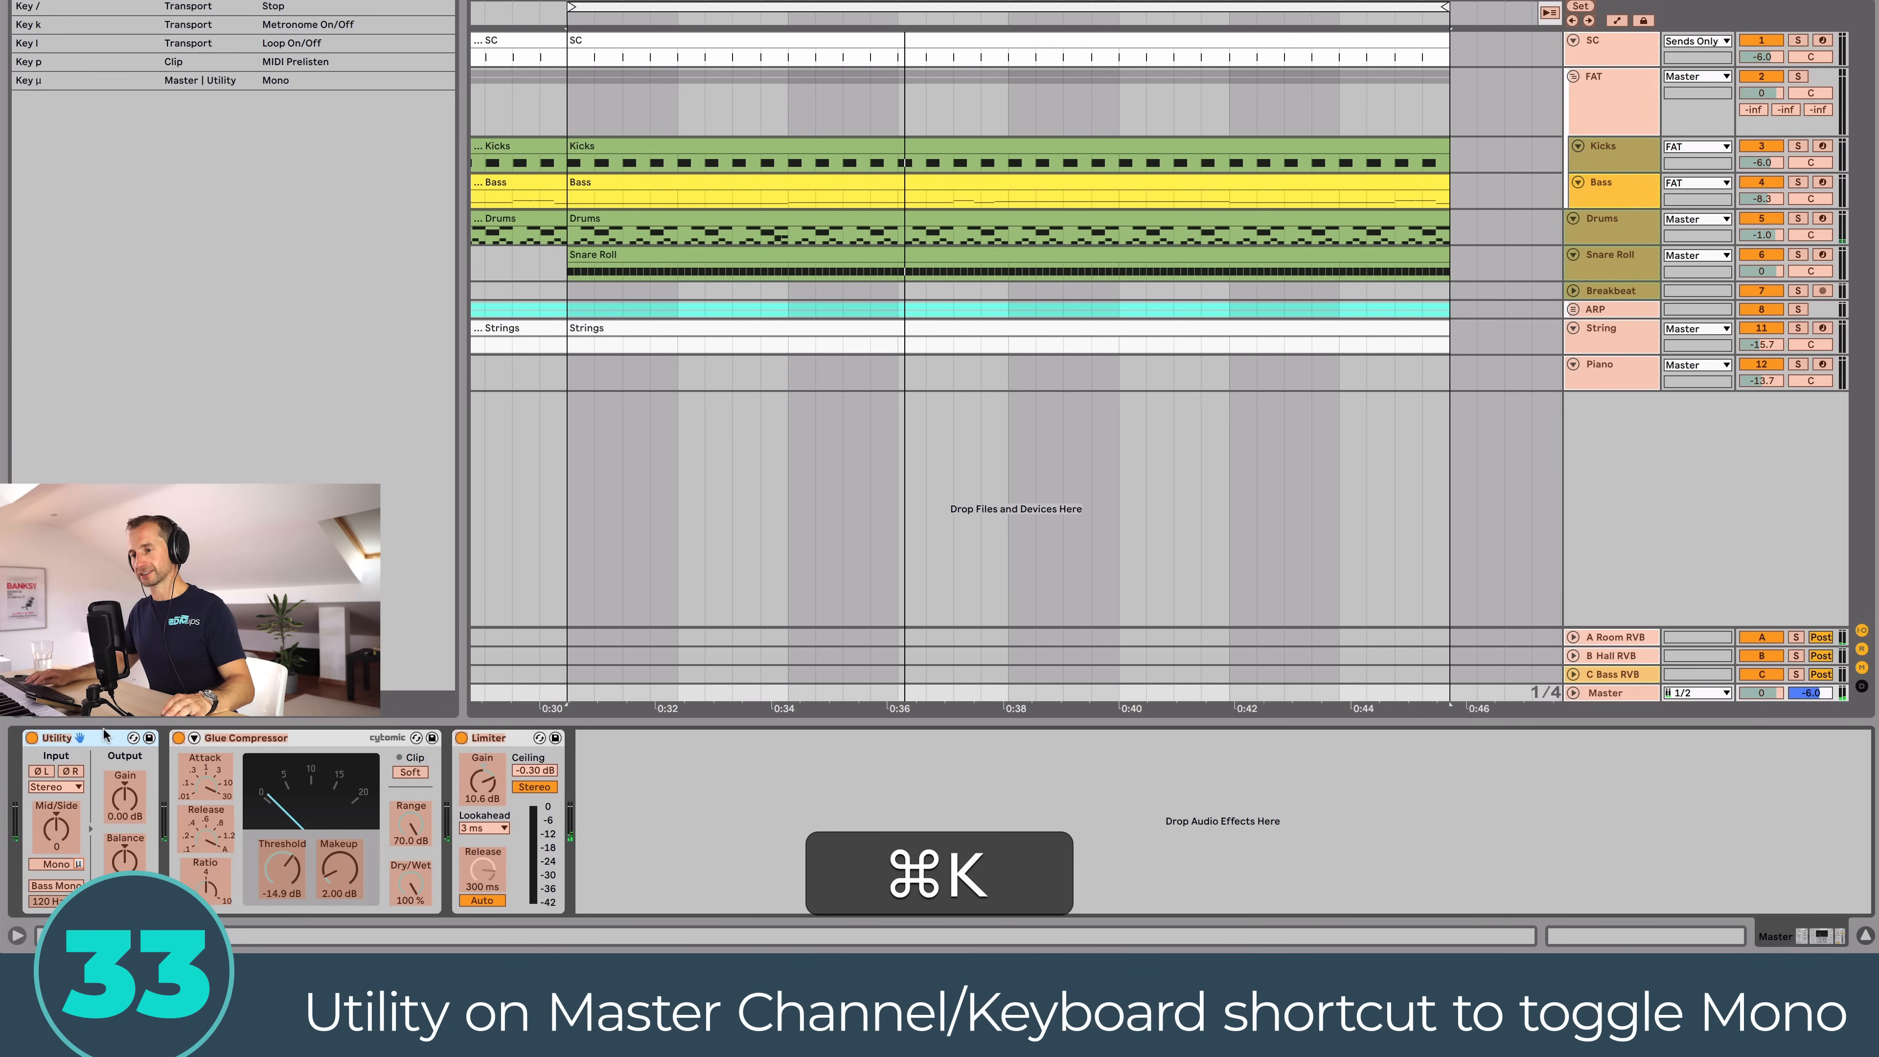
left_click(56, 865)
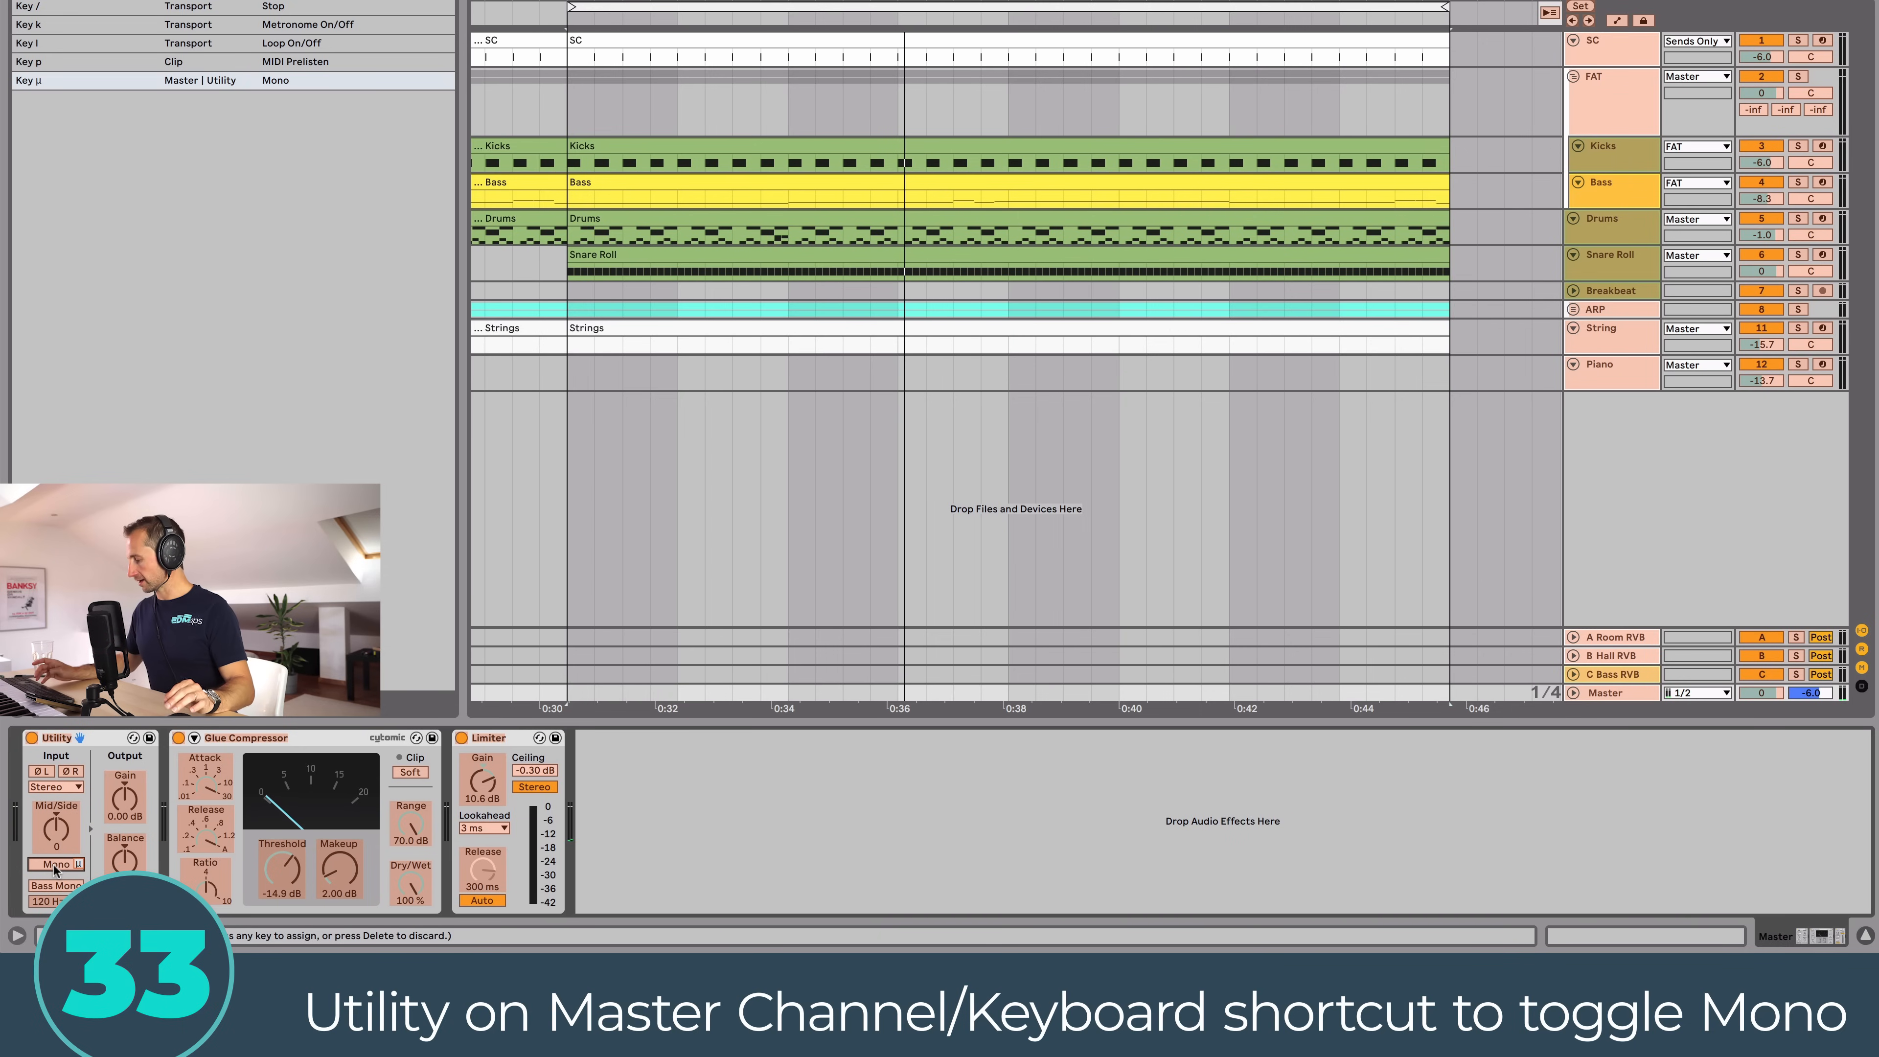
key("alt+m")
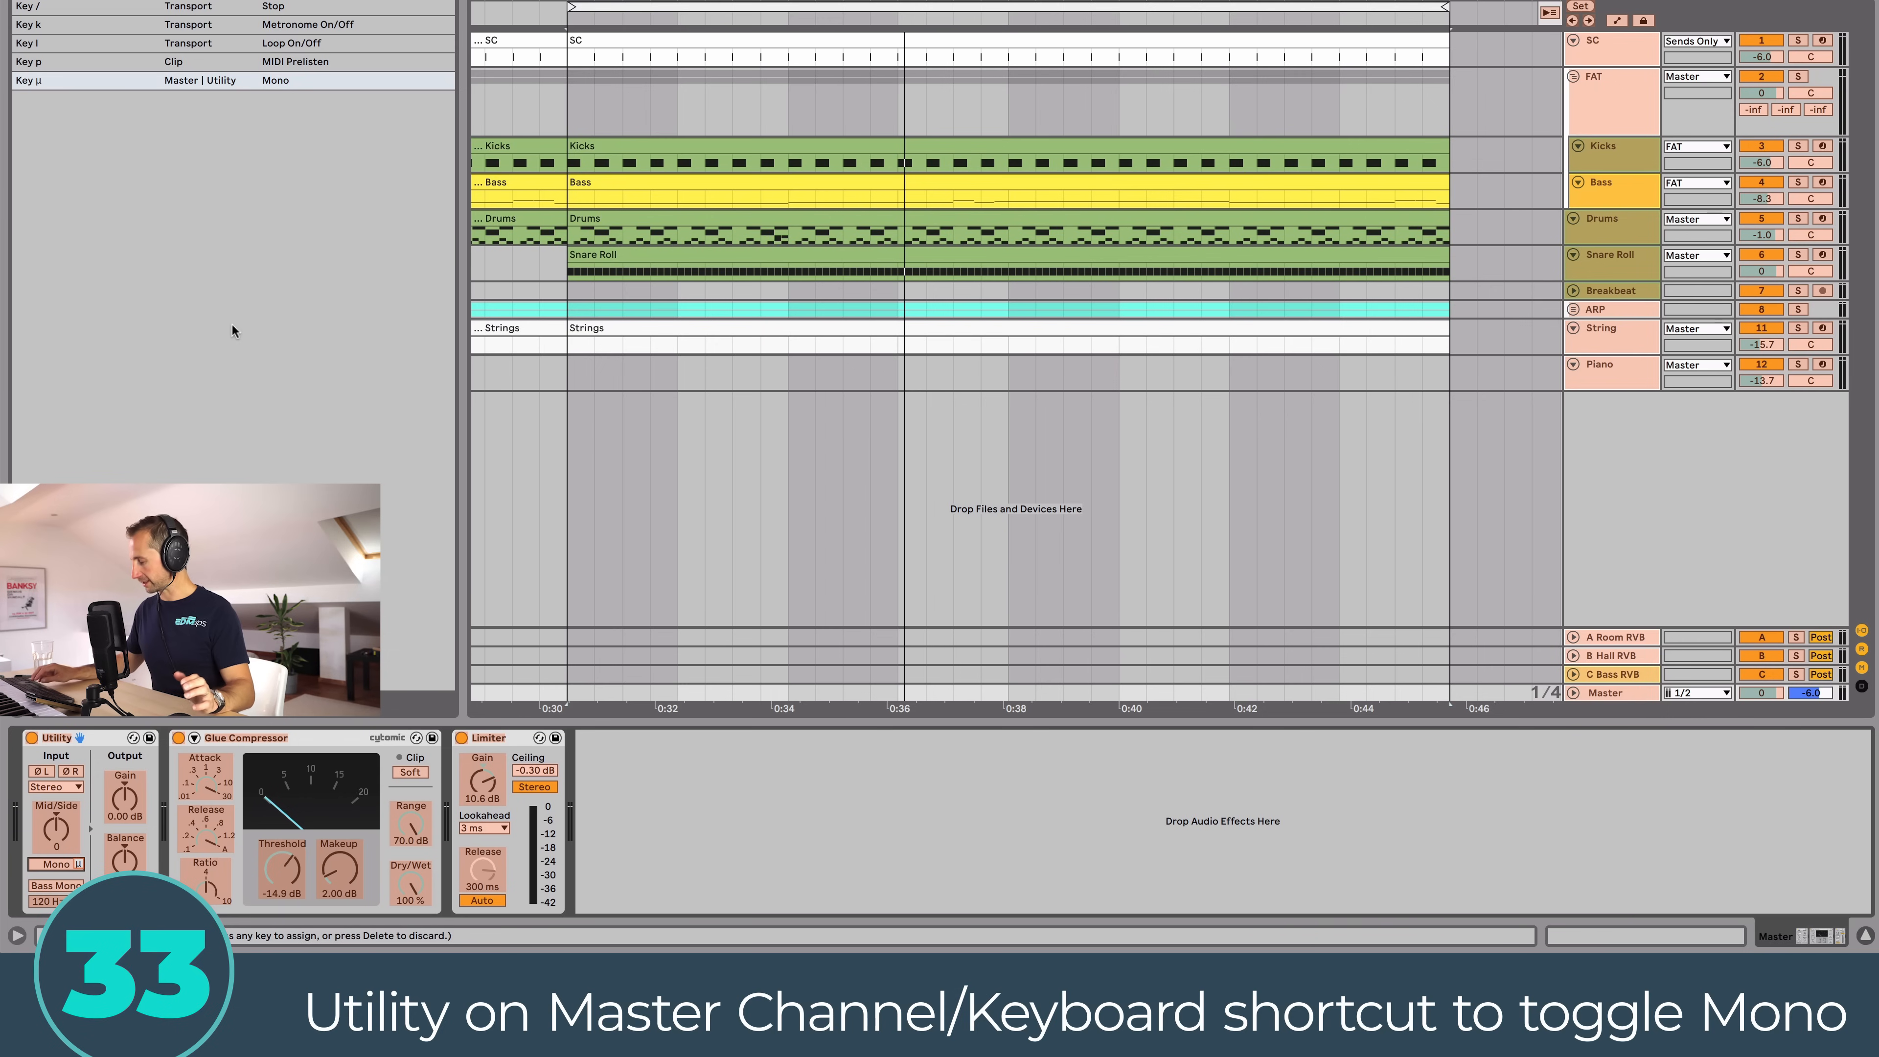
key("super+k")
Step: Test the new key mapping by toggling Mono on the Master track's Utility
key("alt+m")
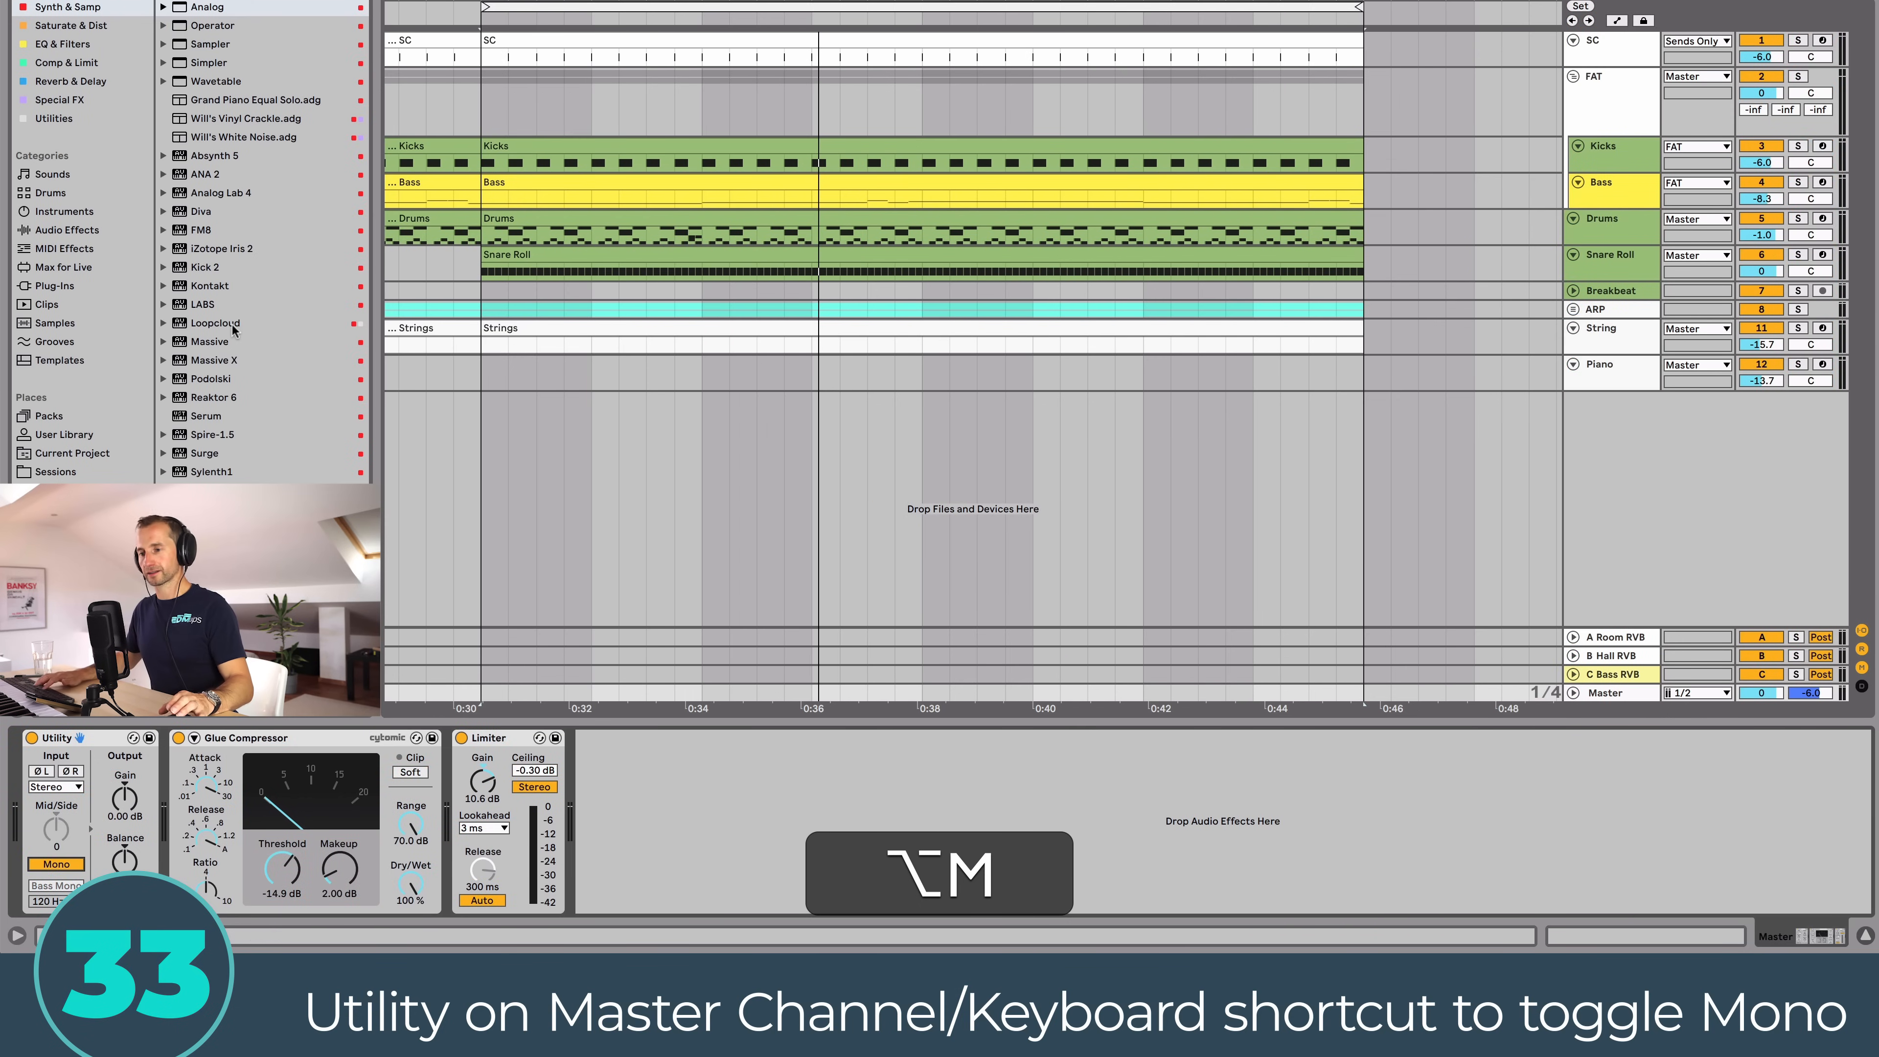
key("alt+m")
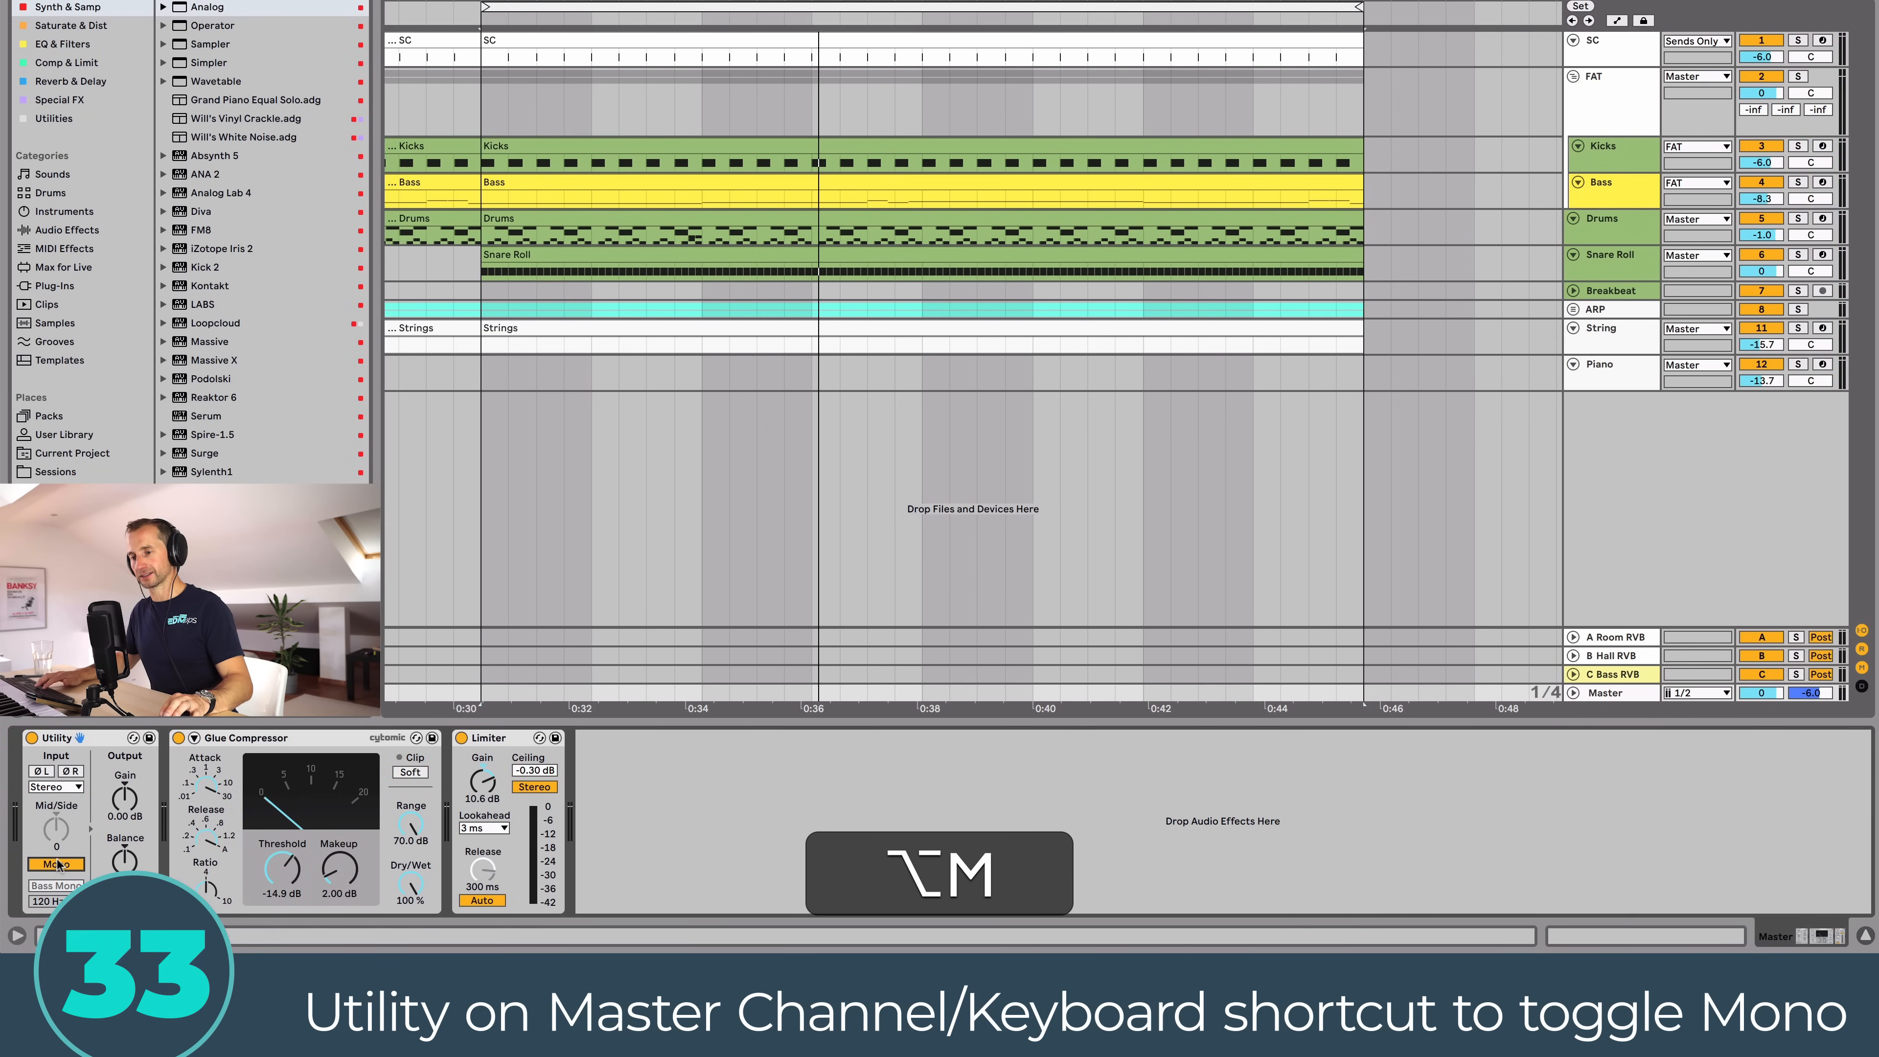
key("alt+m")
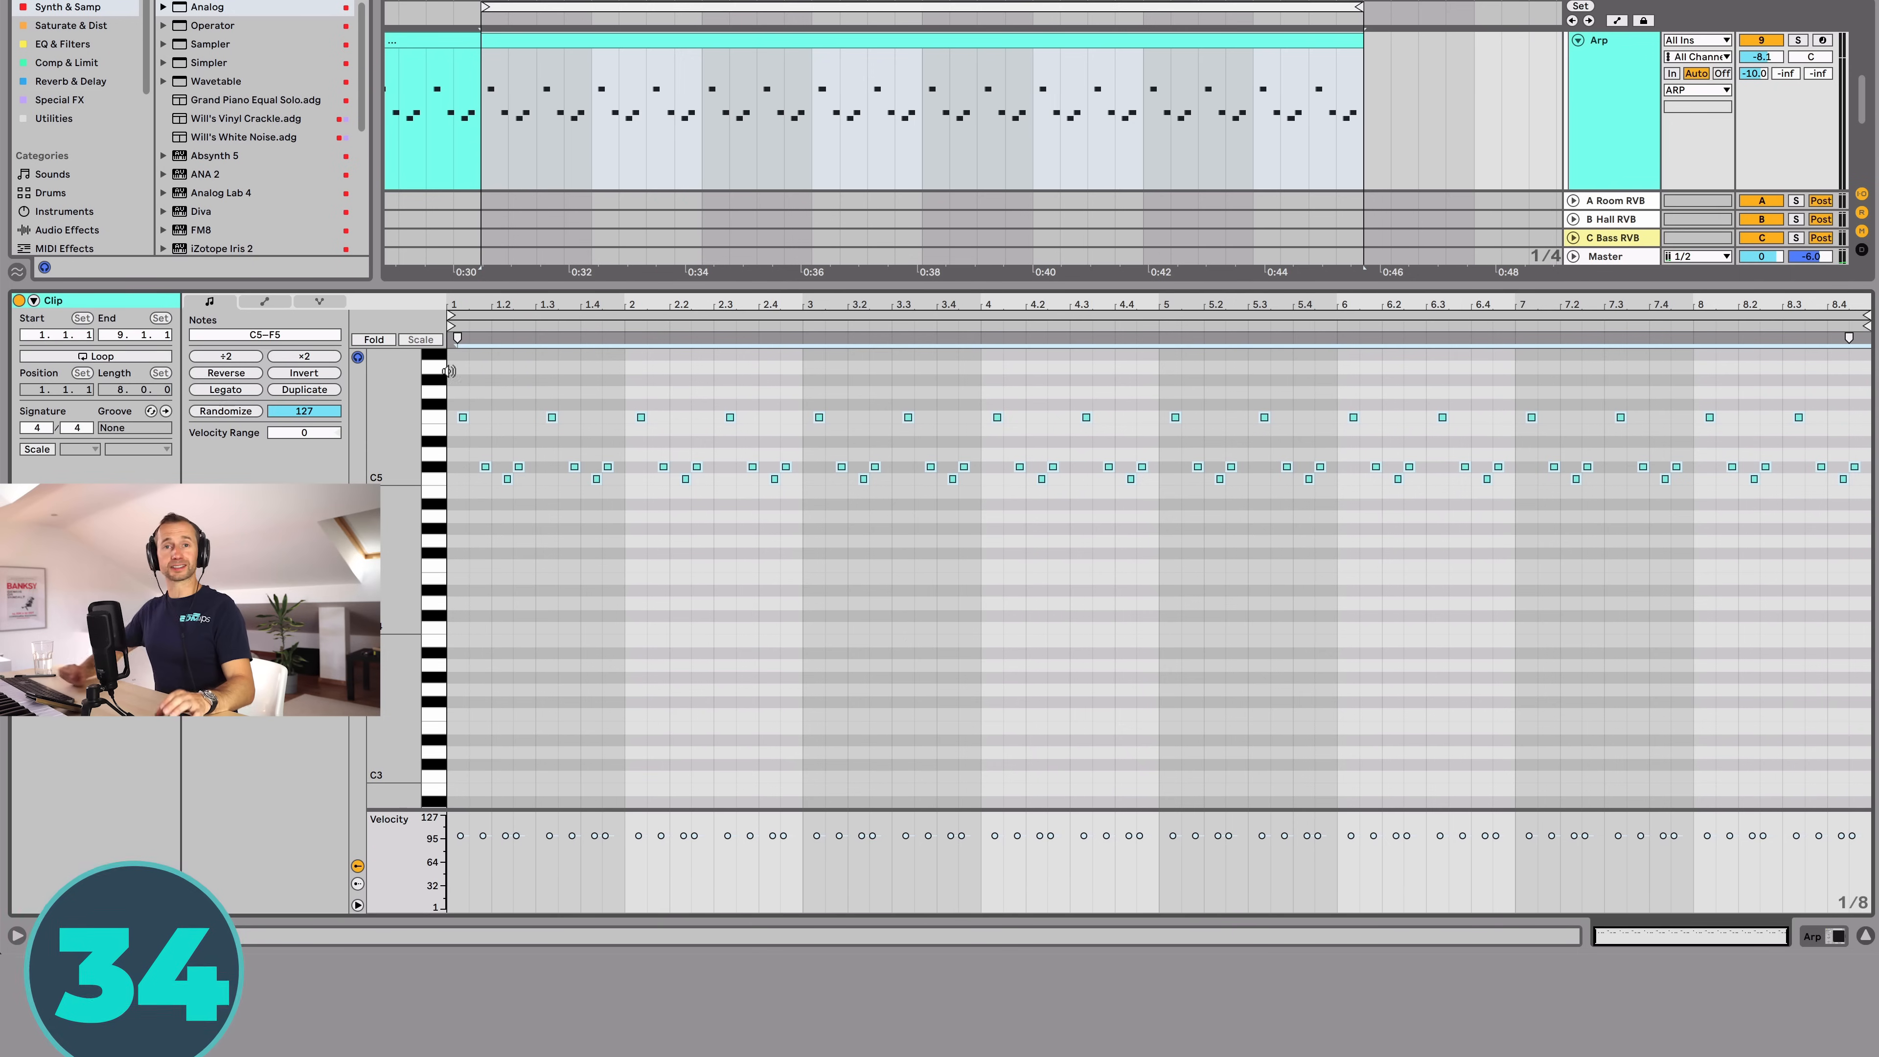
Step: Play the Arp MIDI clip with its short notes to hear the original pattern
left_click(482, 400)
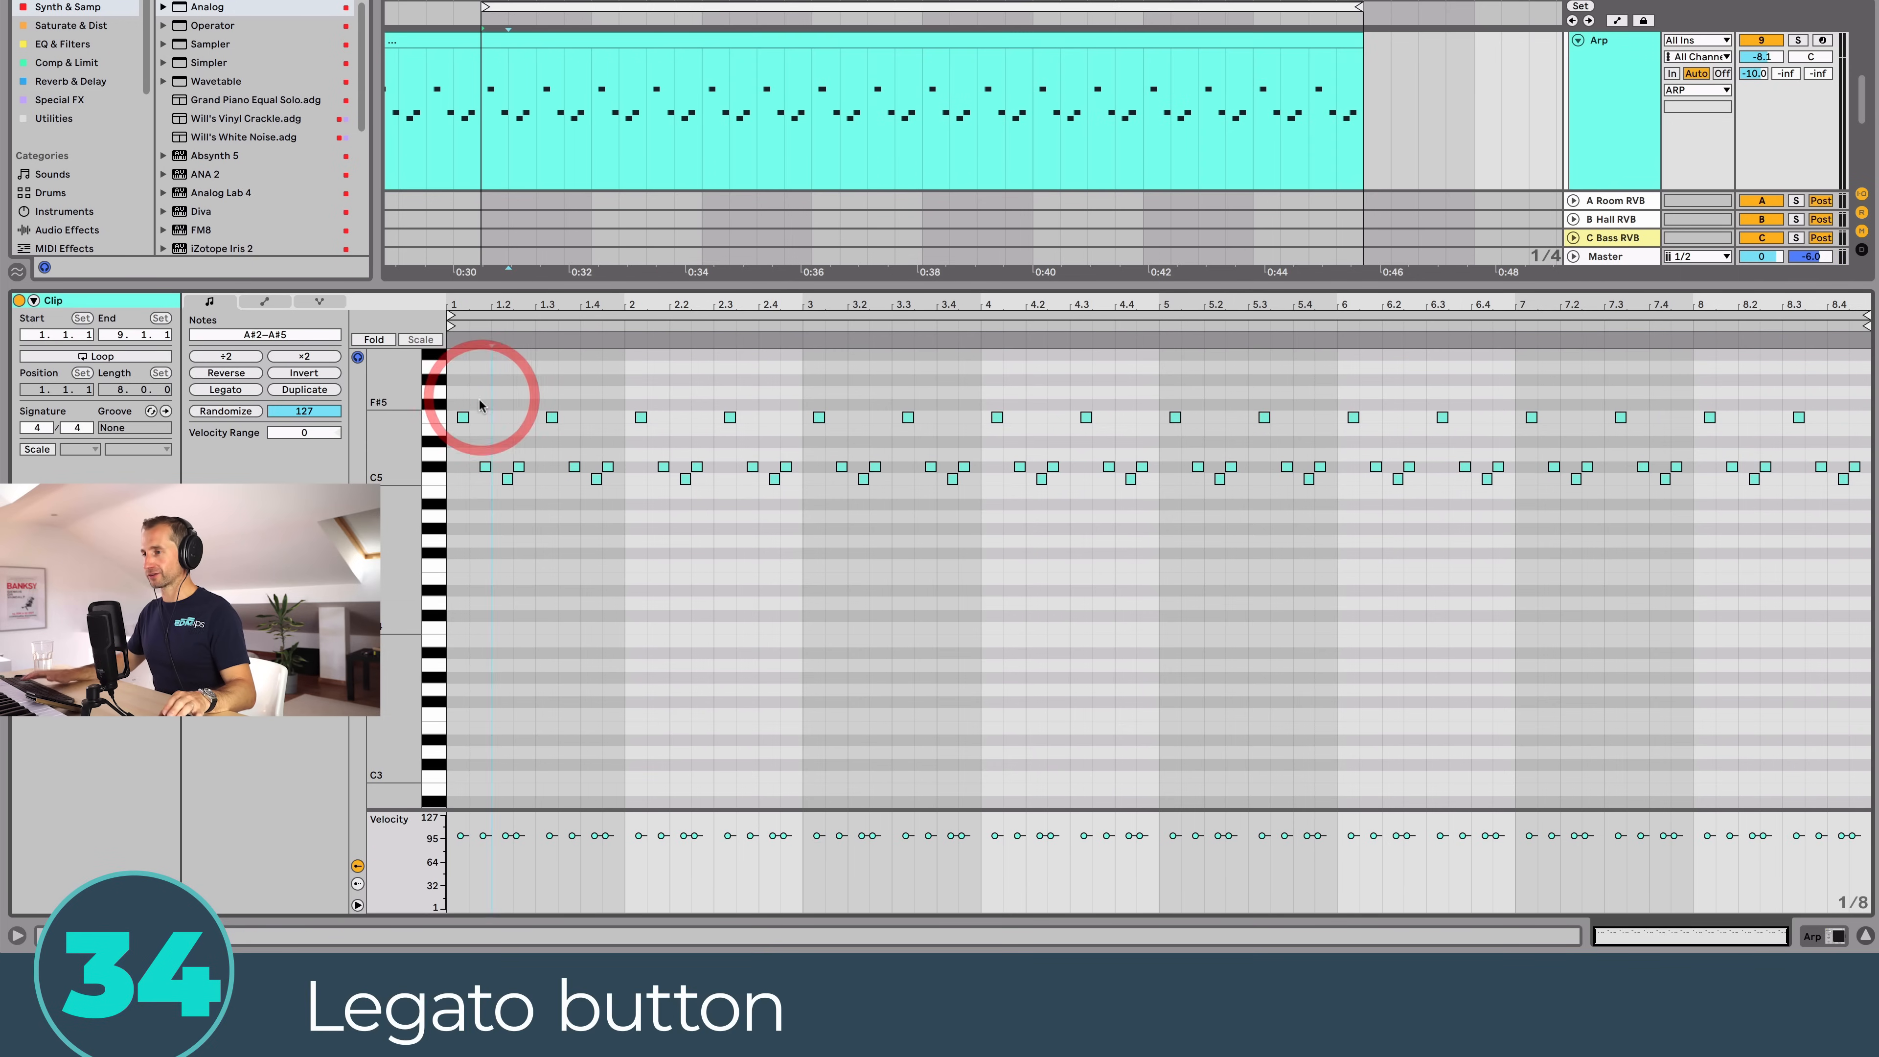
key("space")
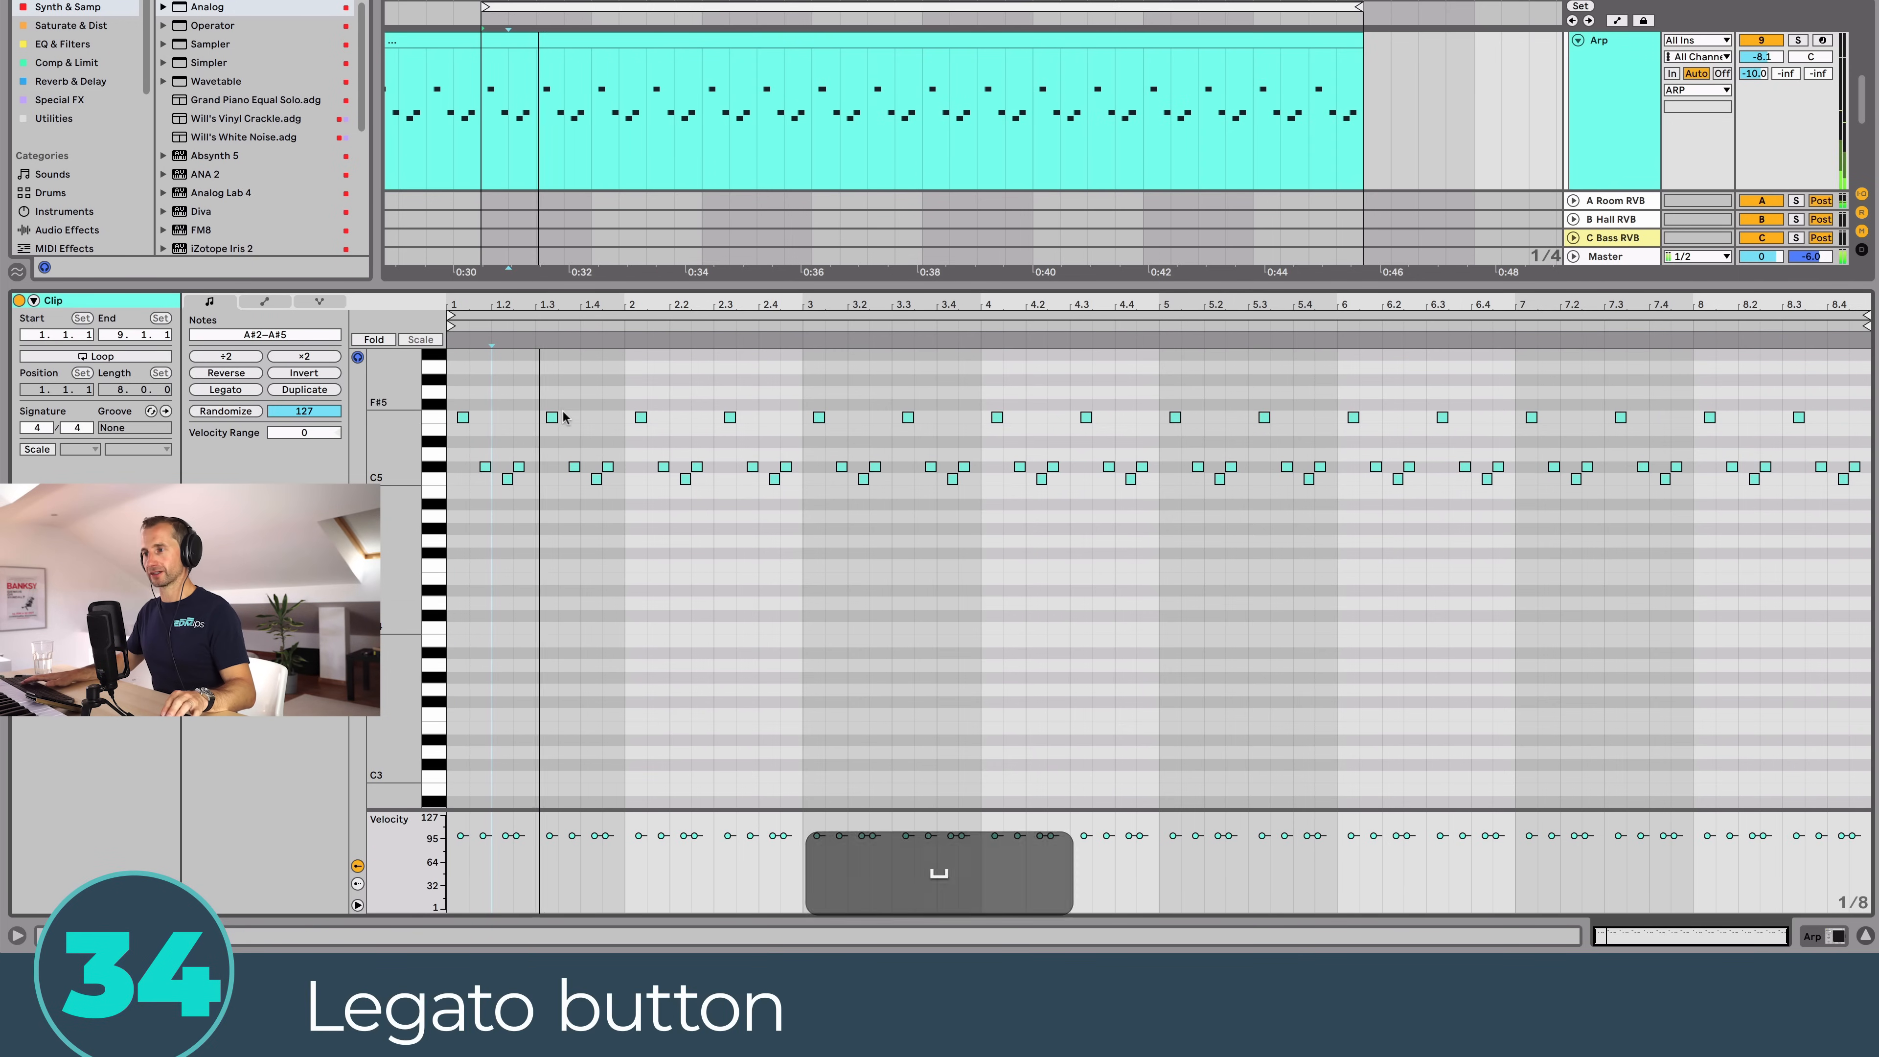
key("space")
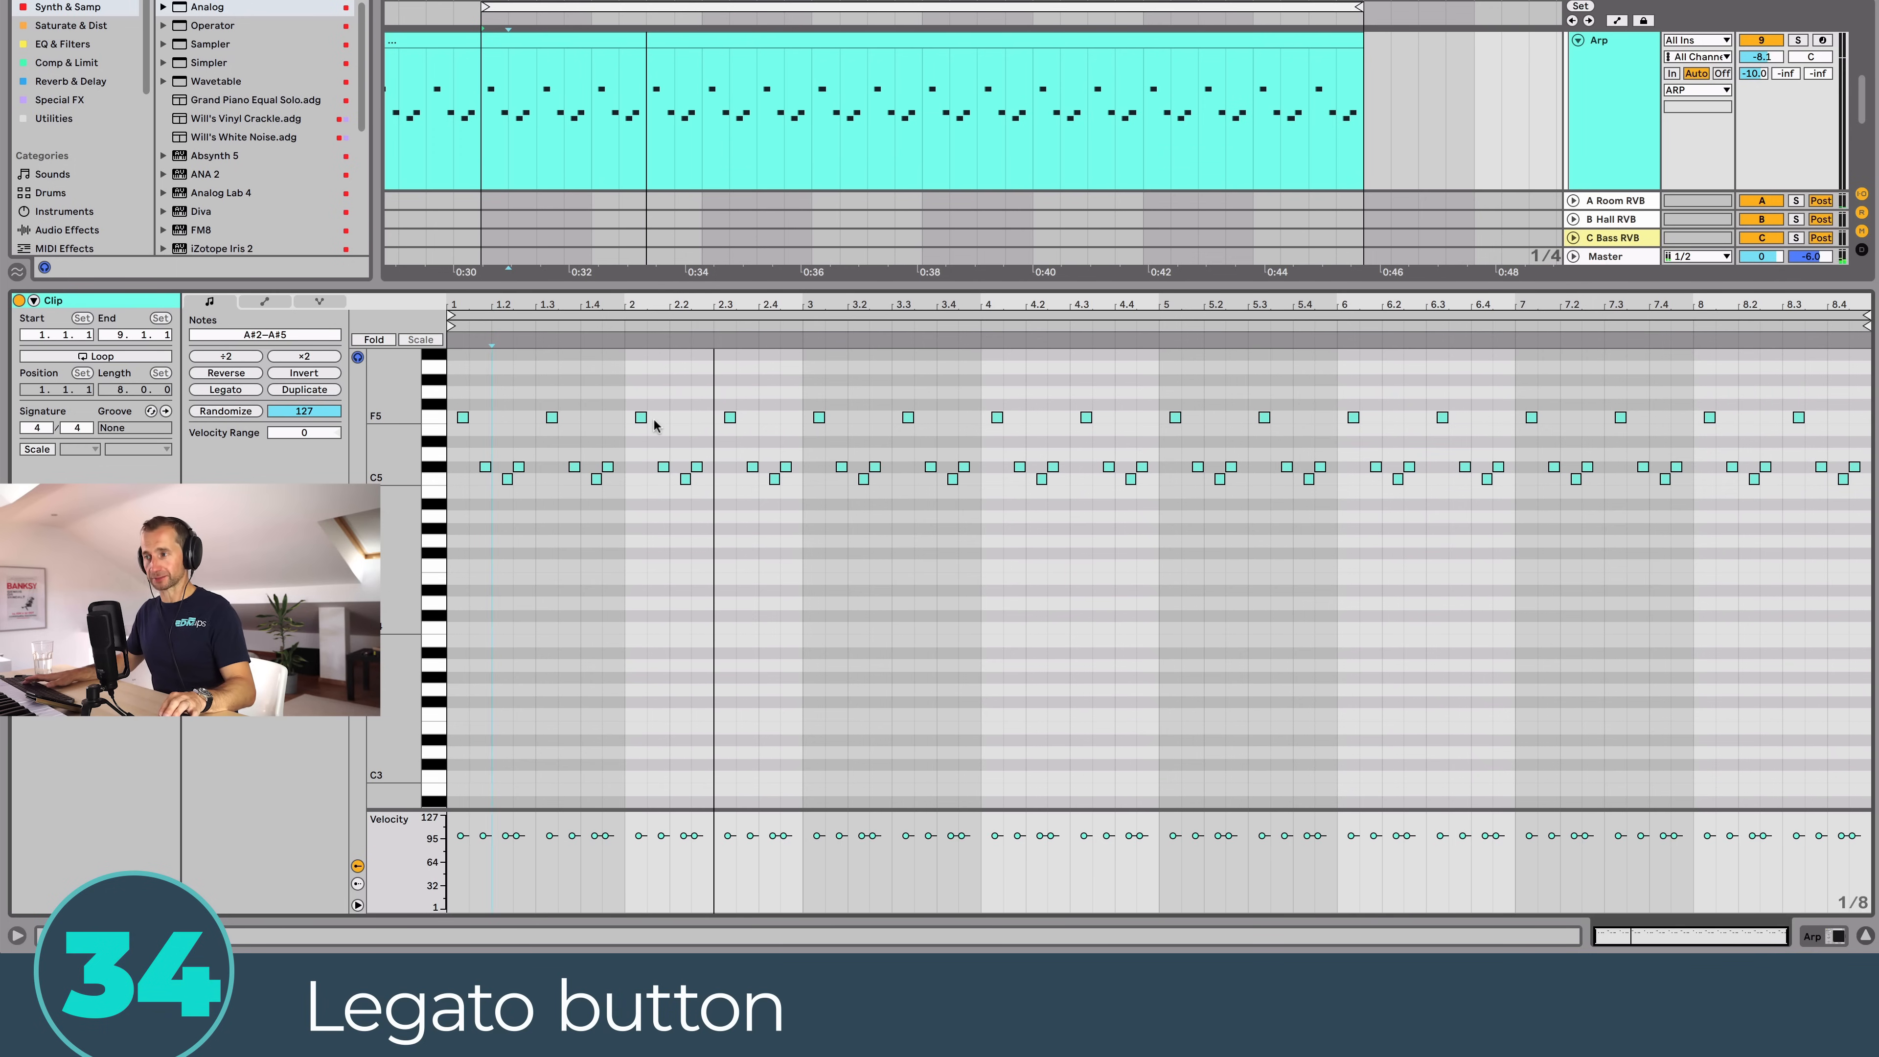
Step: Apply Legato to all notes of the Arp clip and play the lengthened notes
left_click(506, 388)
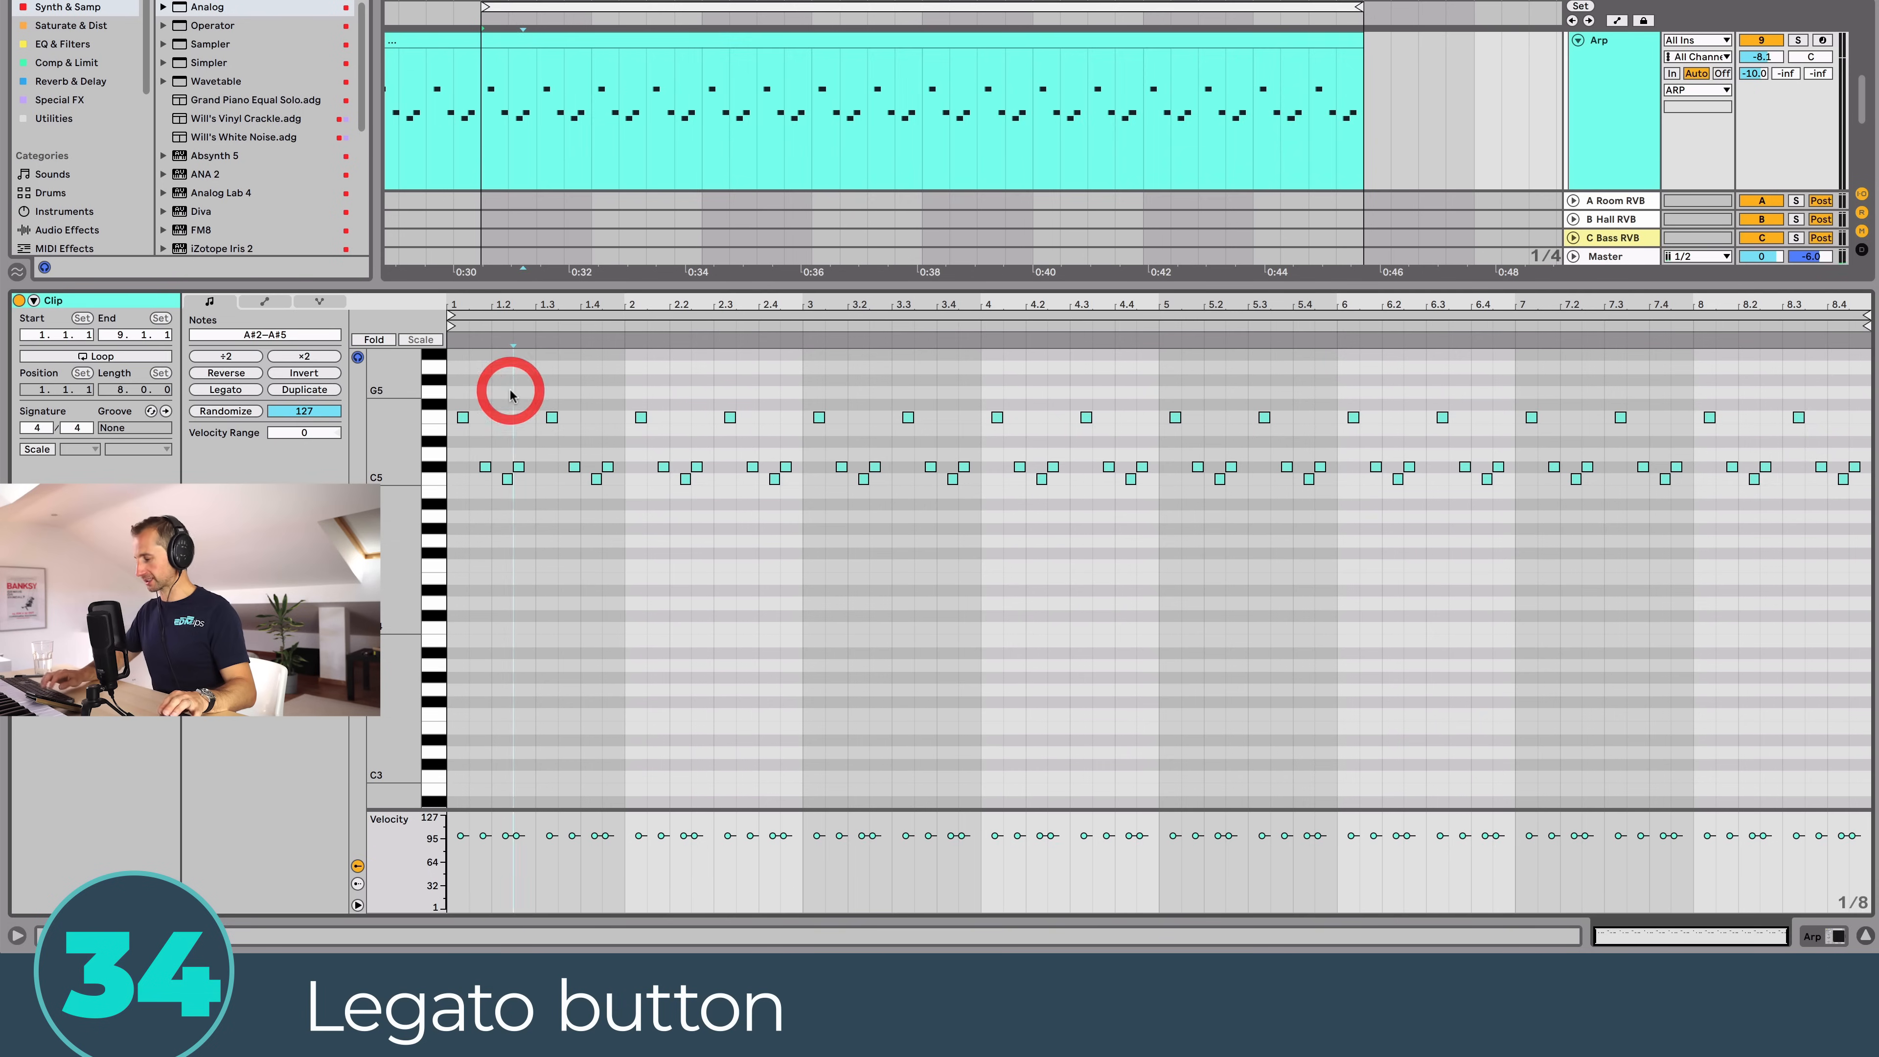
key("super+a")
left_click(232, 390)
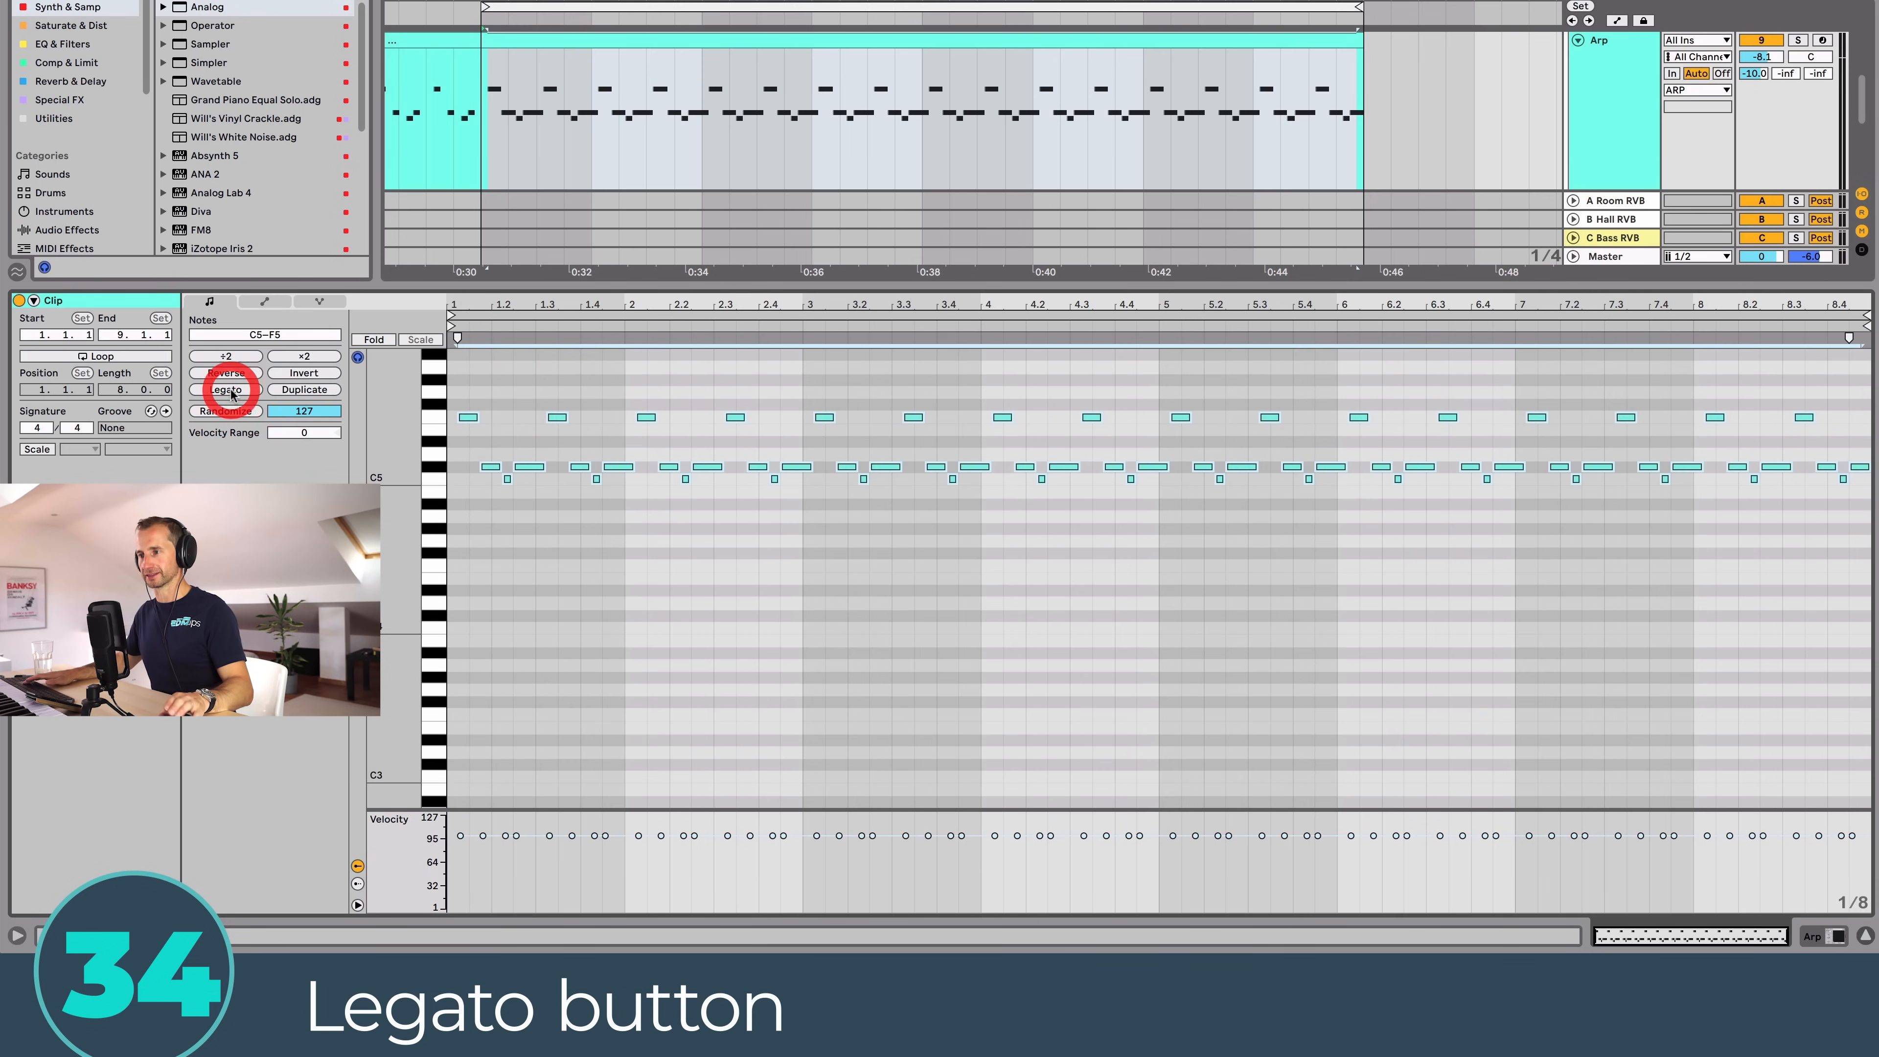
key("space")
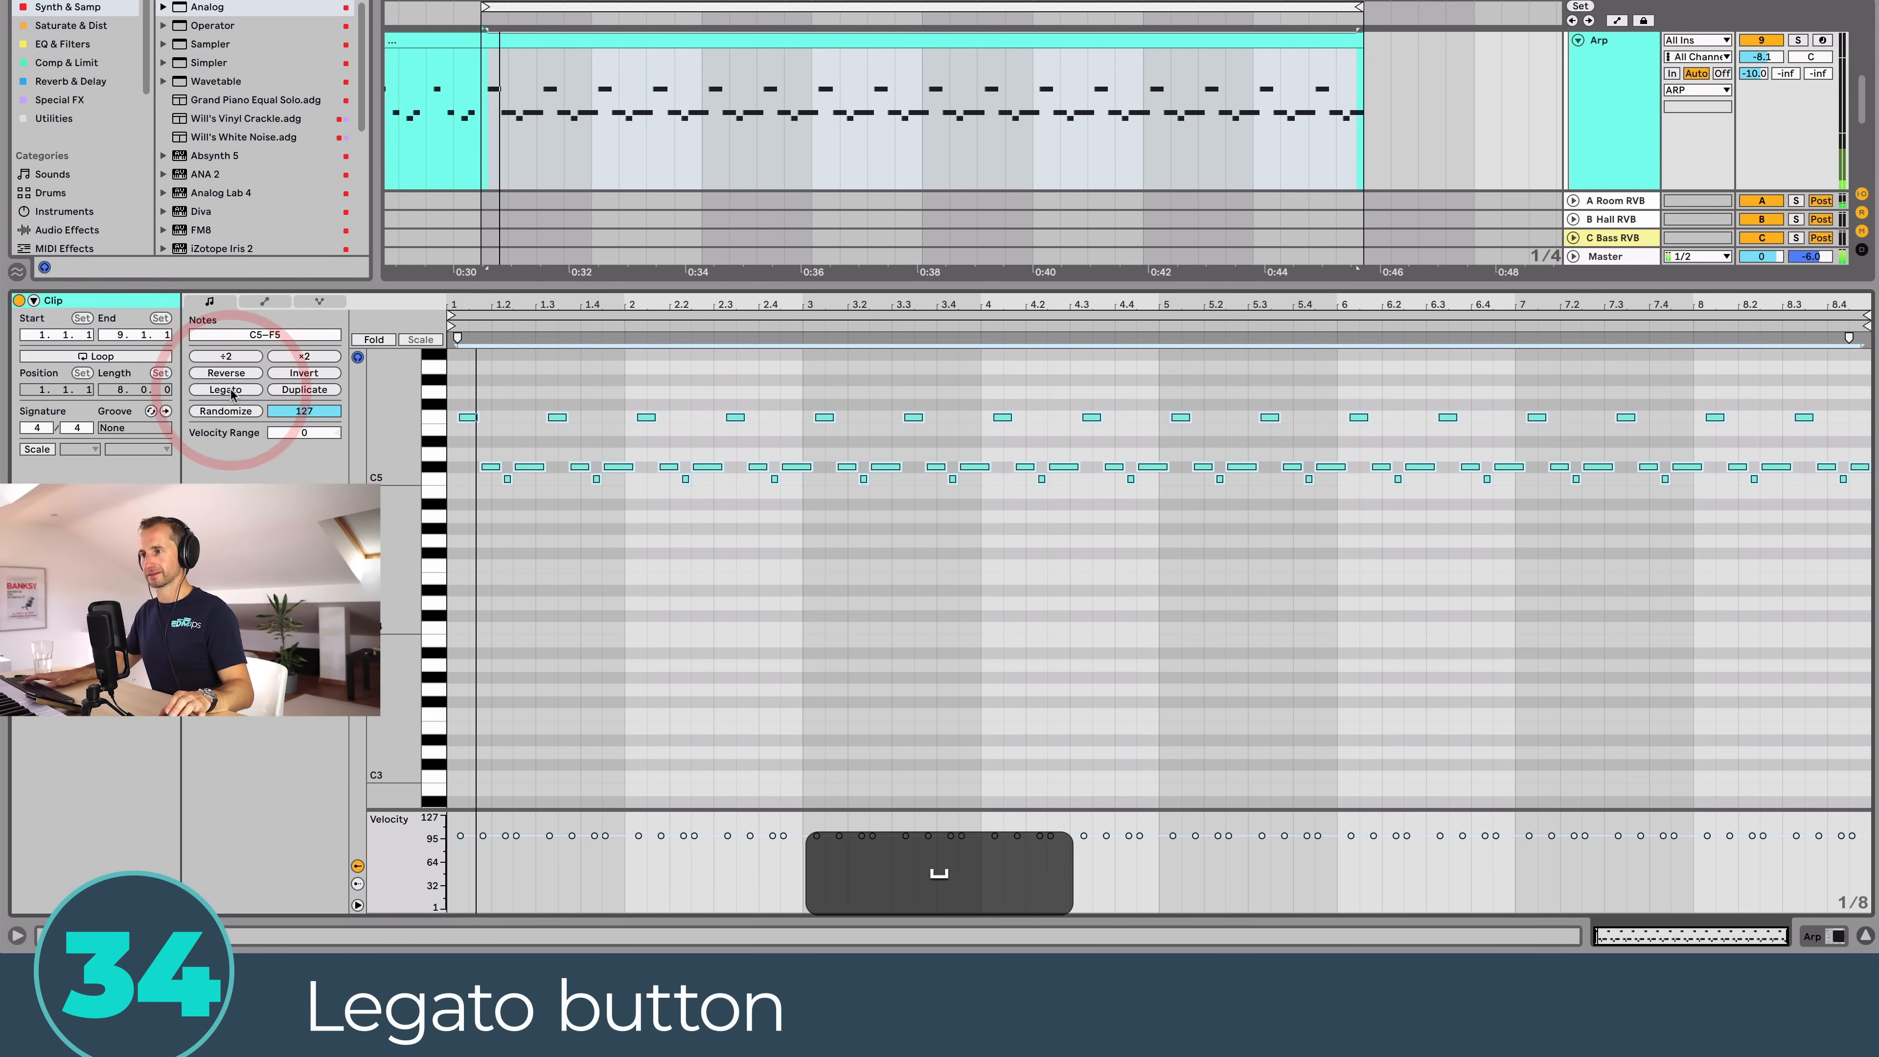
Step: Undo the Legato change and play the Arp clip again
key("super+z")
left_click(640, 363)
key("space")
left_click_drag(477, 298, 526, 371)
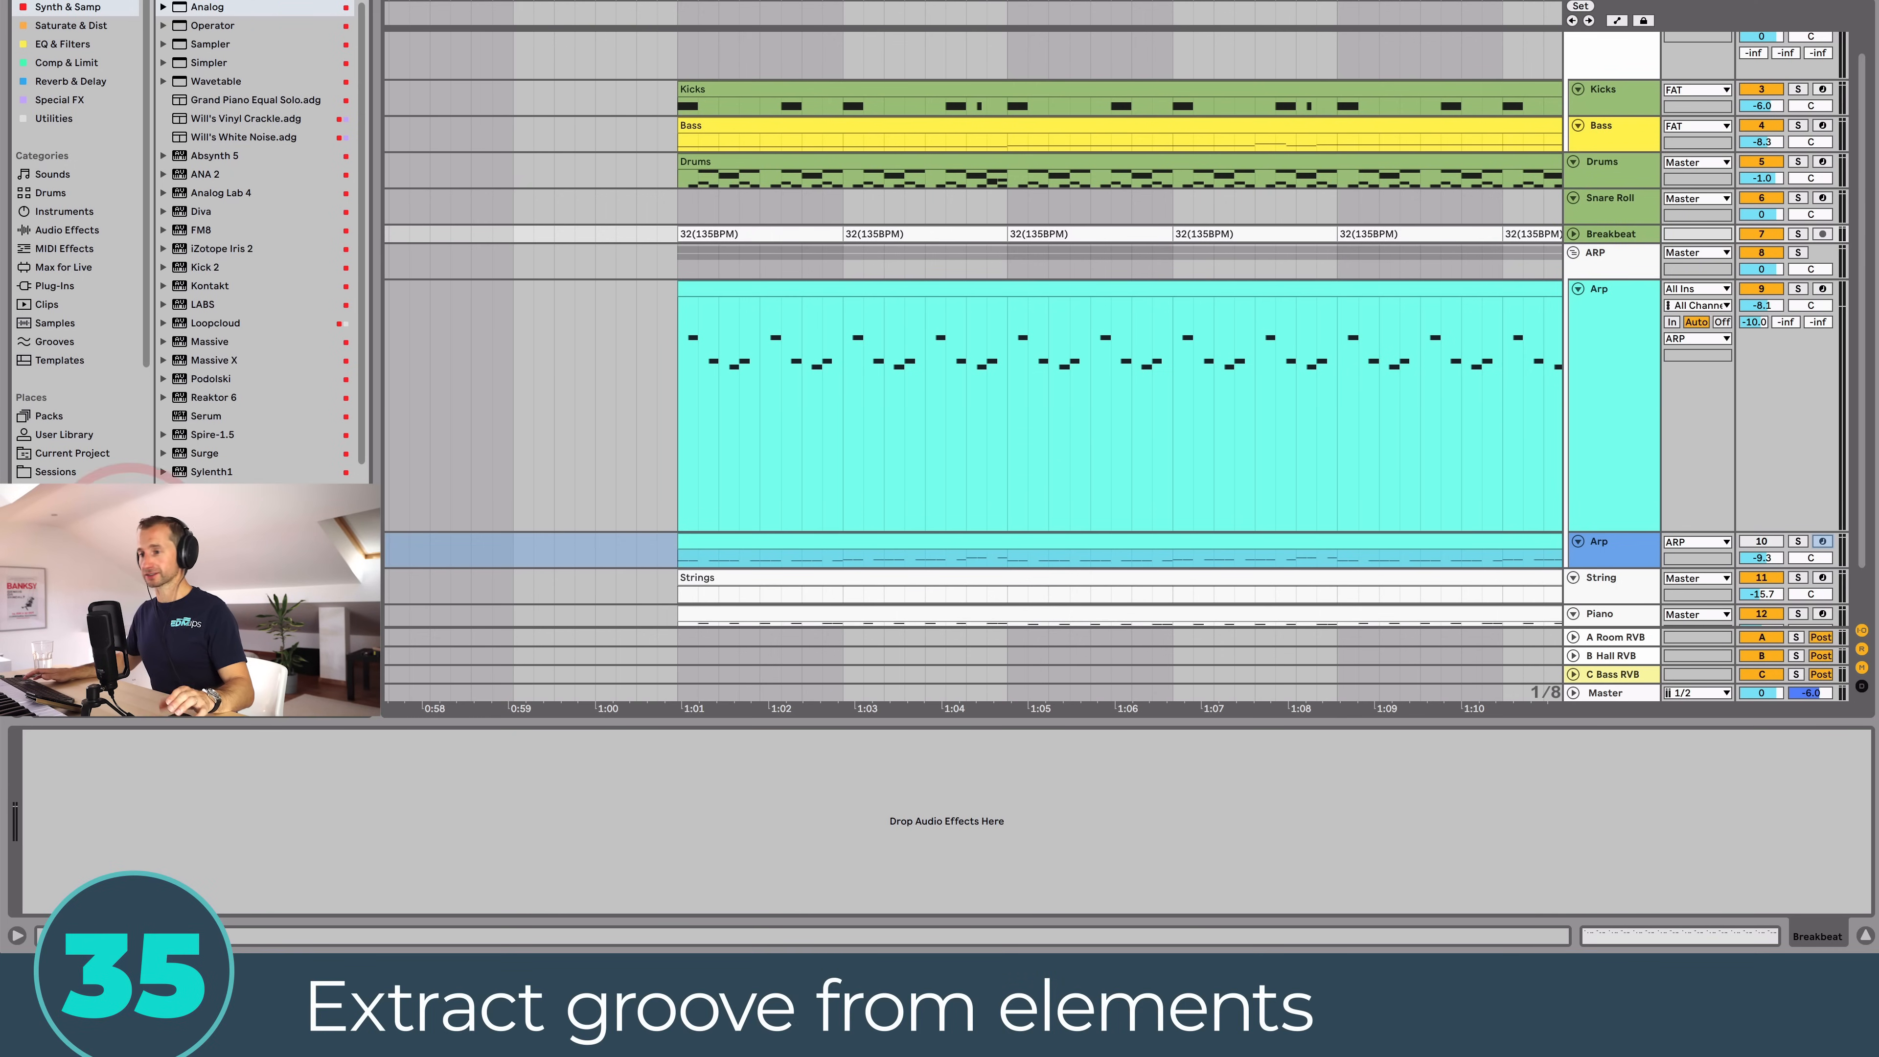
Step: Show the Grooves category in the browser and look through the supplied groove files
left_click(54, 341)
scroll(216, 237, "down", 5)
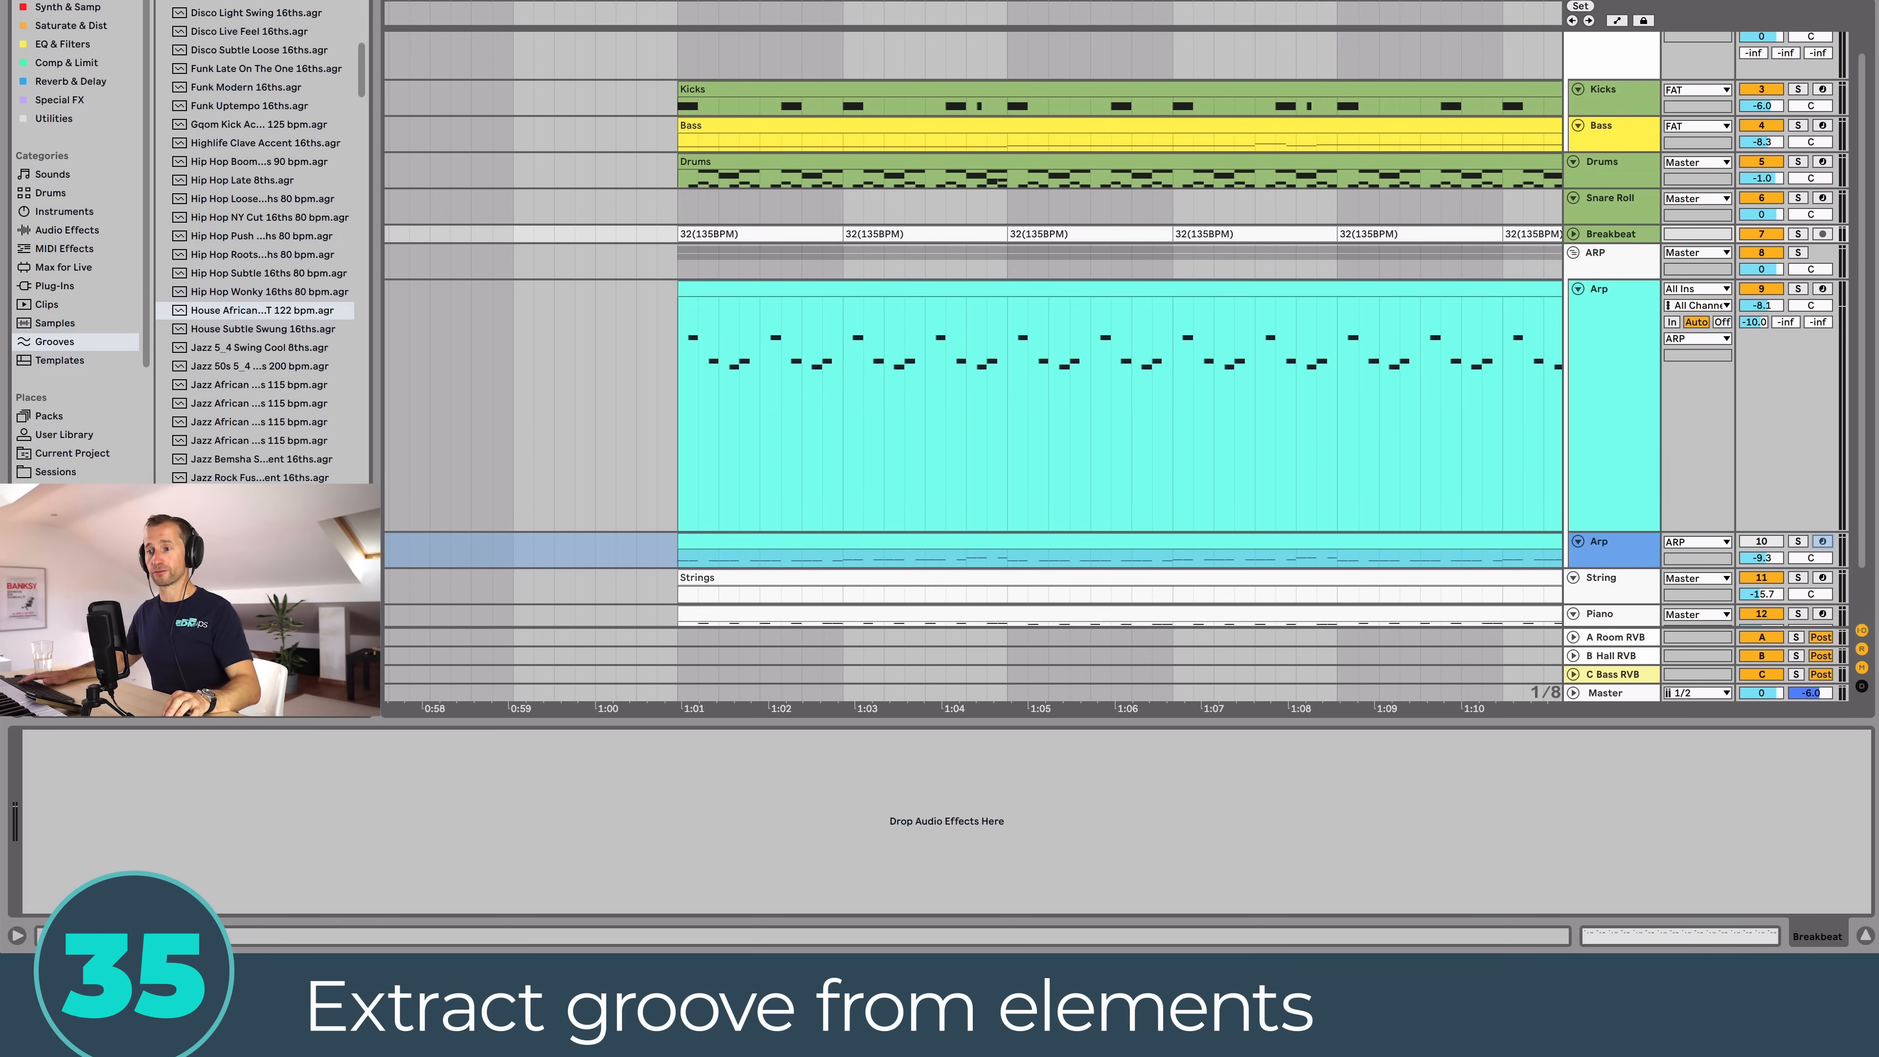
key("Delete")
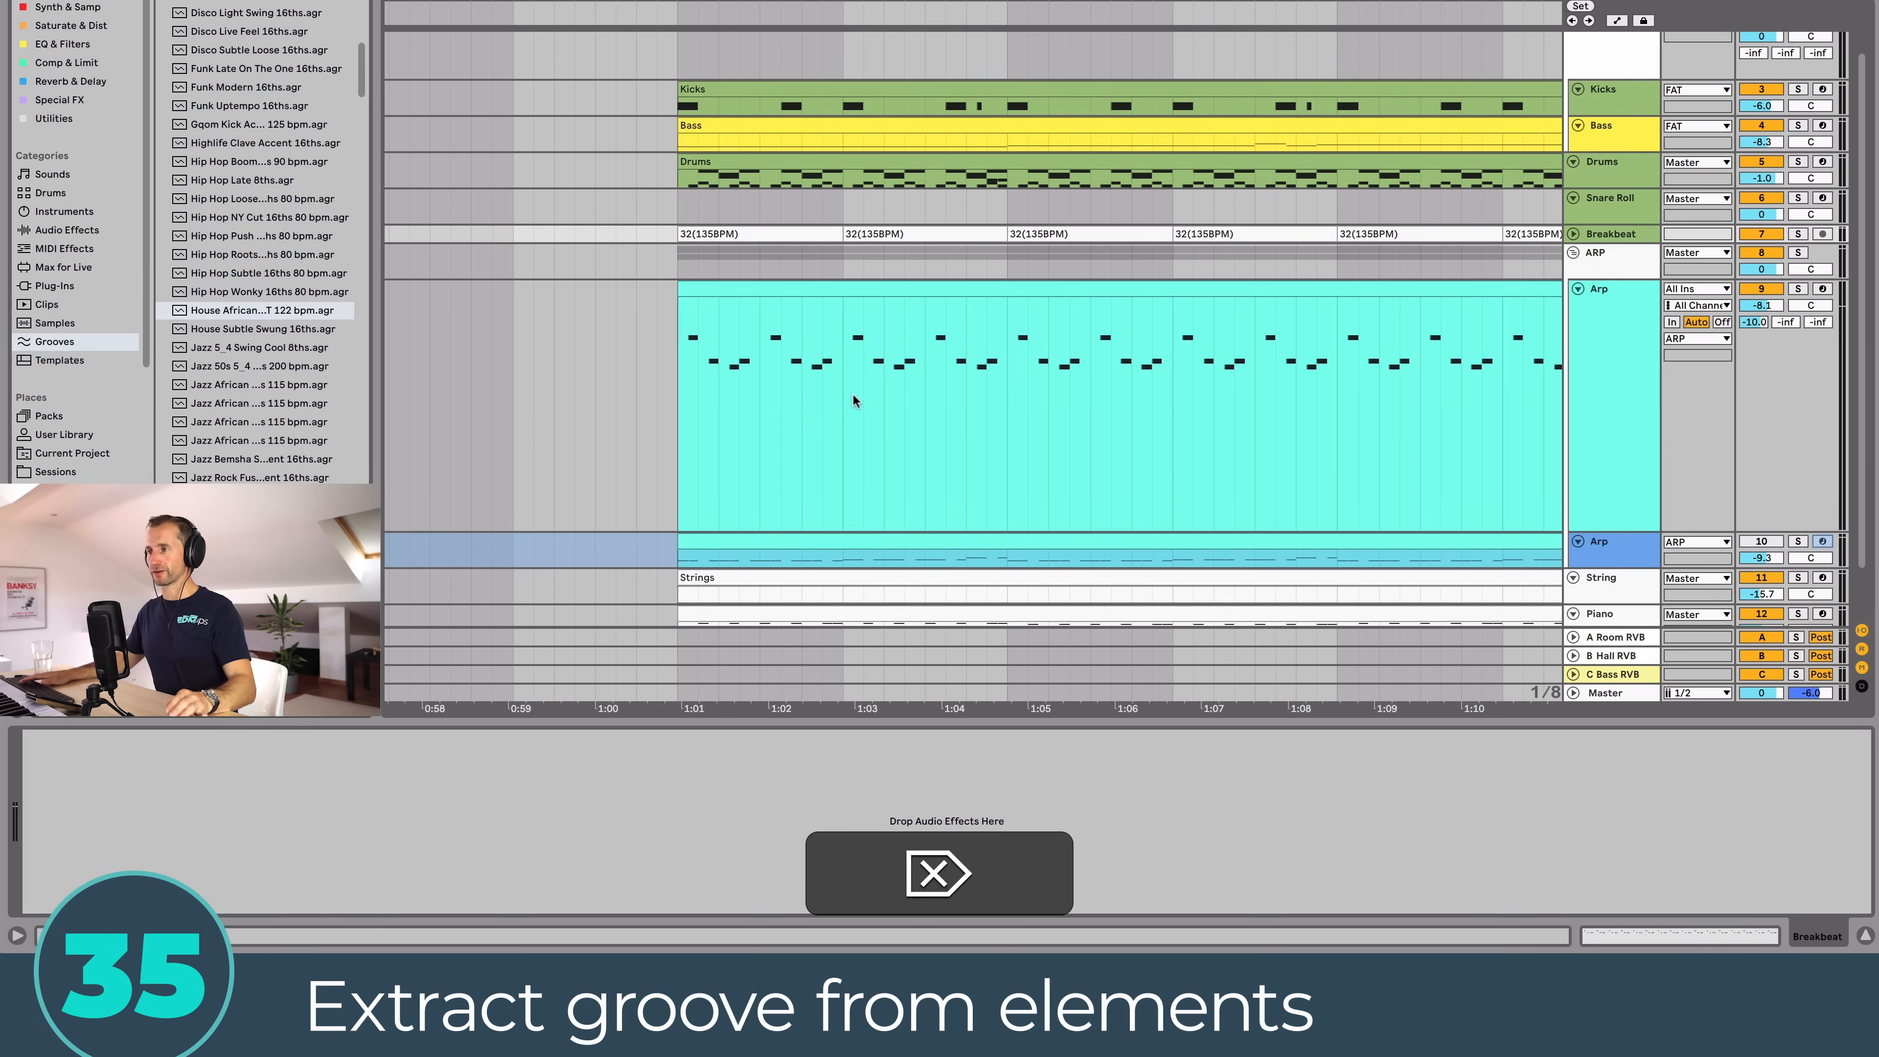
Step: Unfold and solo the Breakbeat track, and play it from the start of its first clip
scroll(852, 400, "up", 2)
left_click(1572, 290)
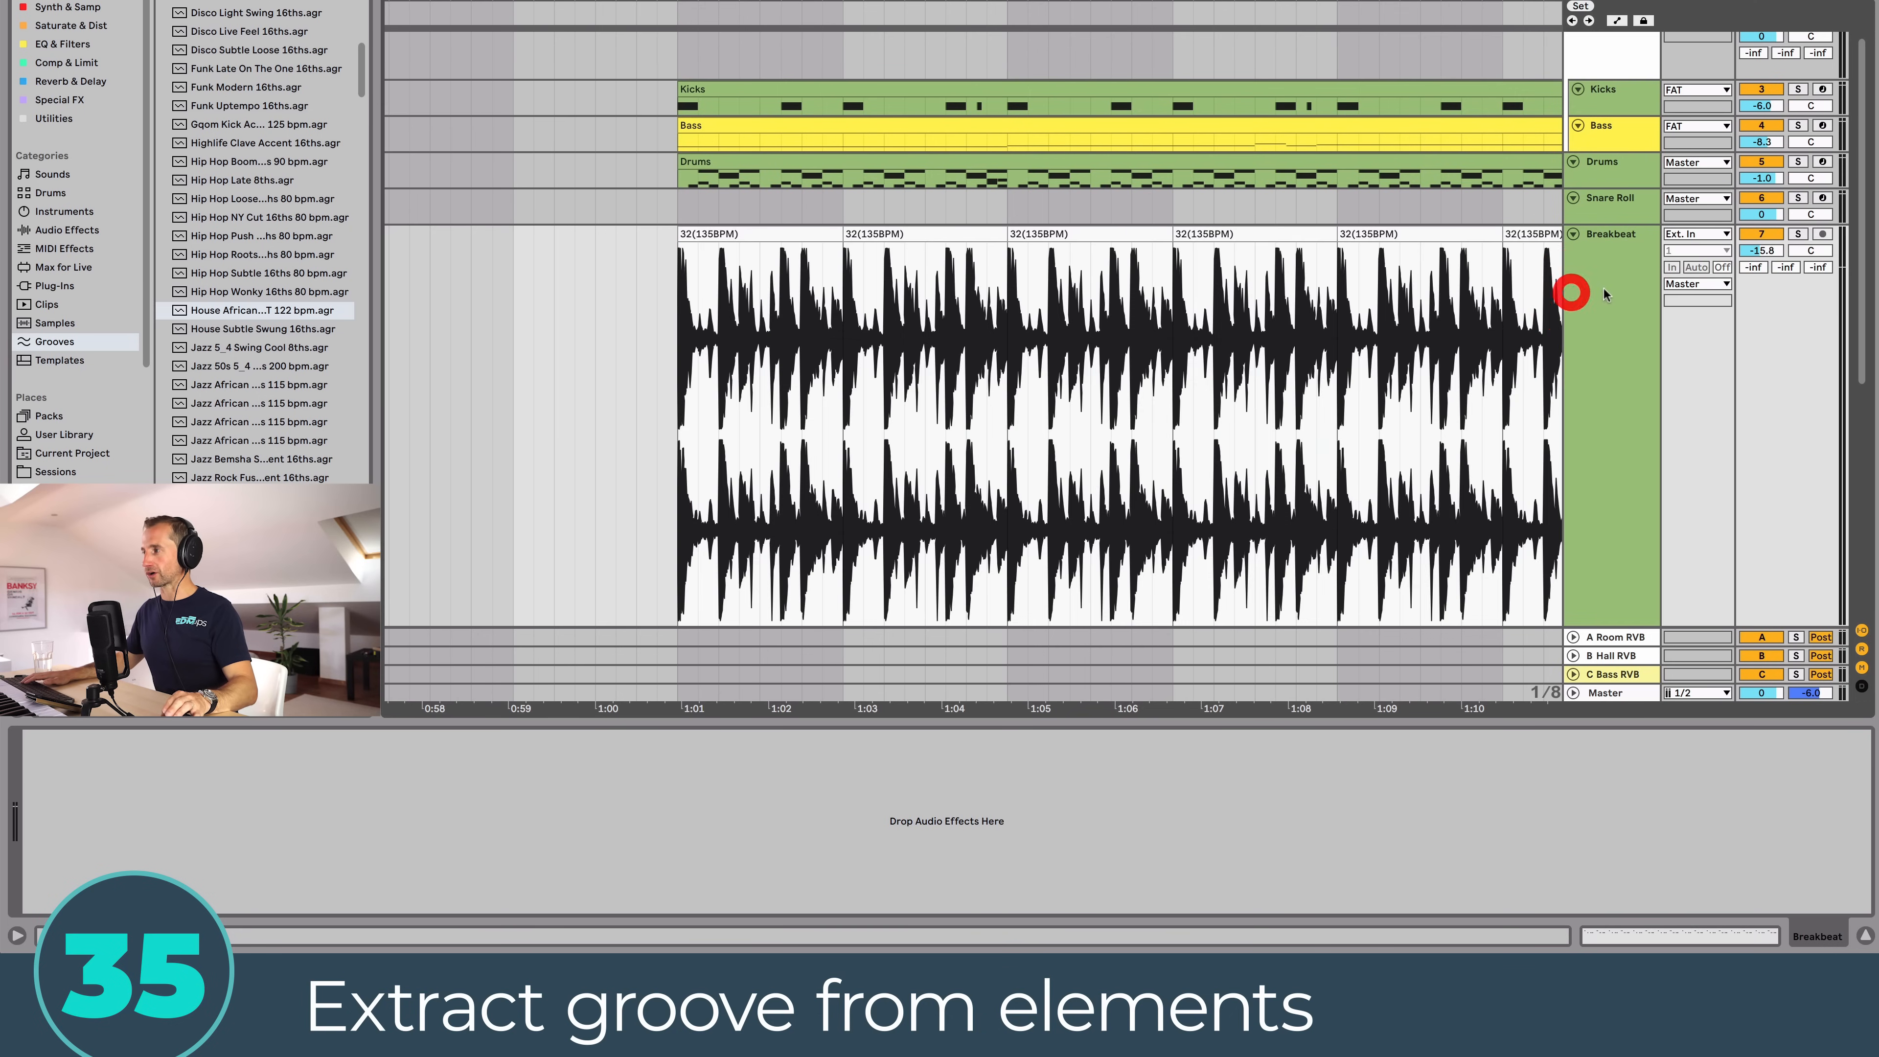
left_click(1798, 233)
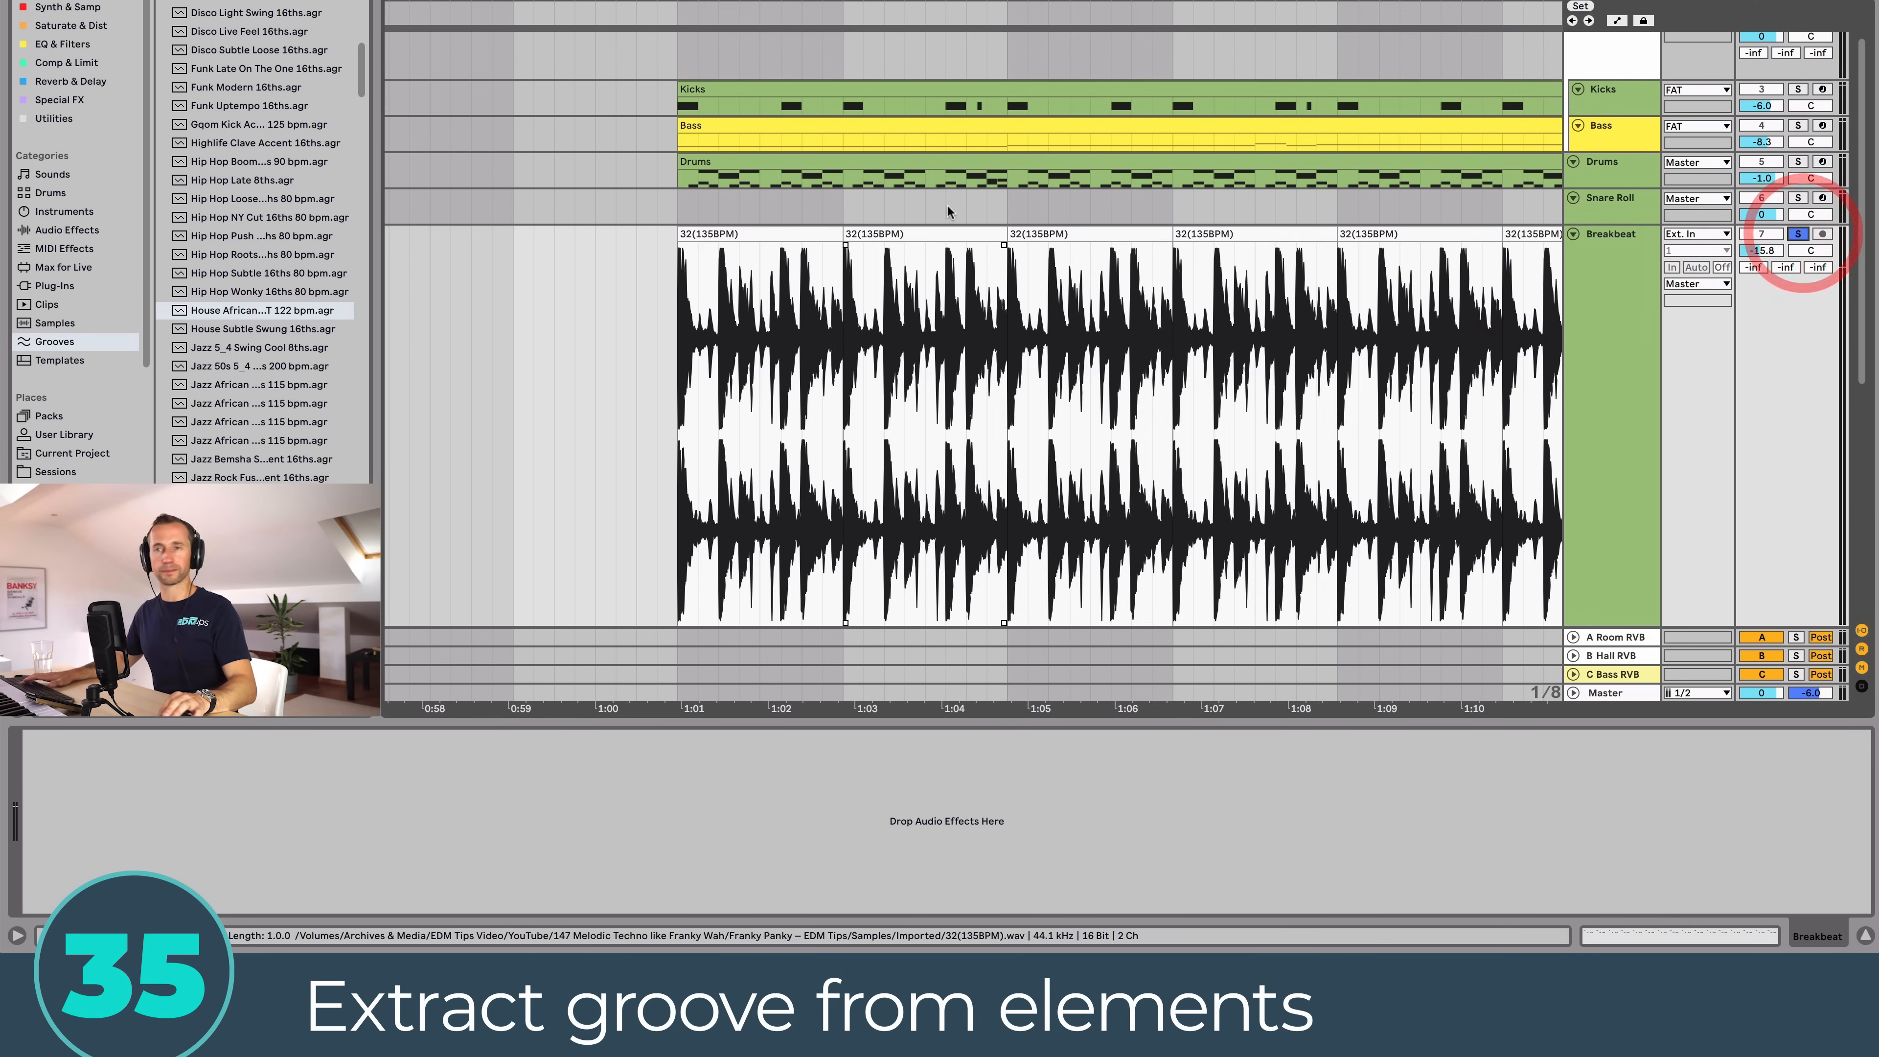
left_click_drag(835, 16, 950, 299)
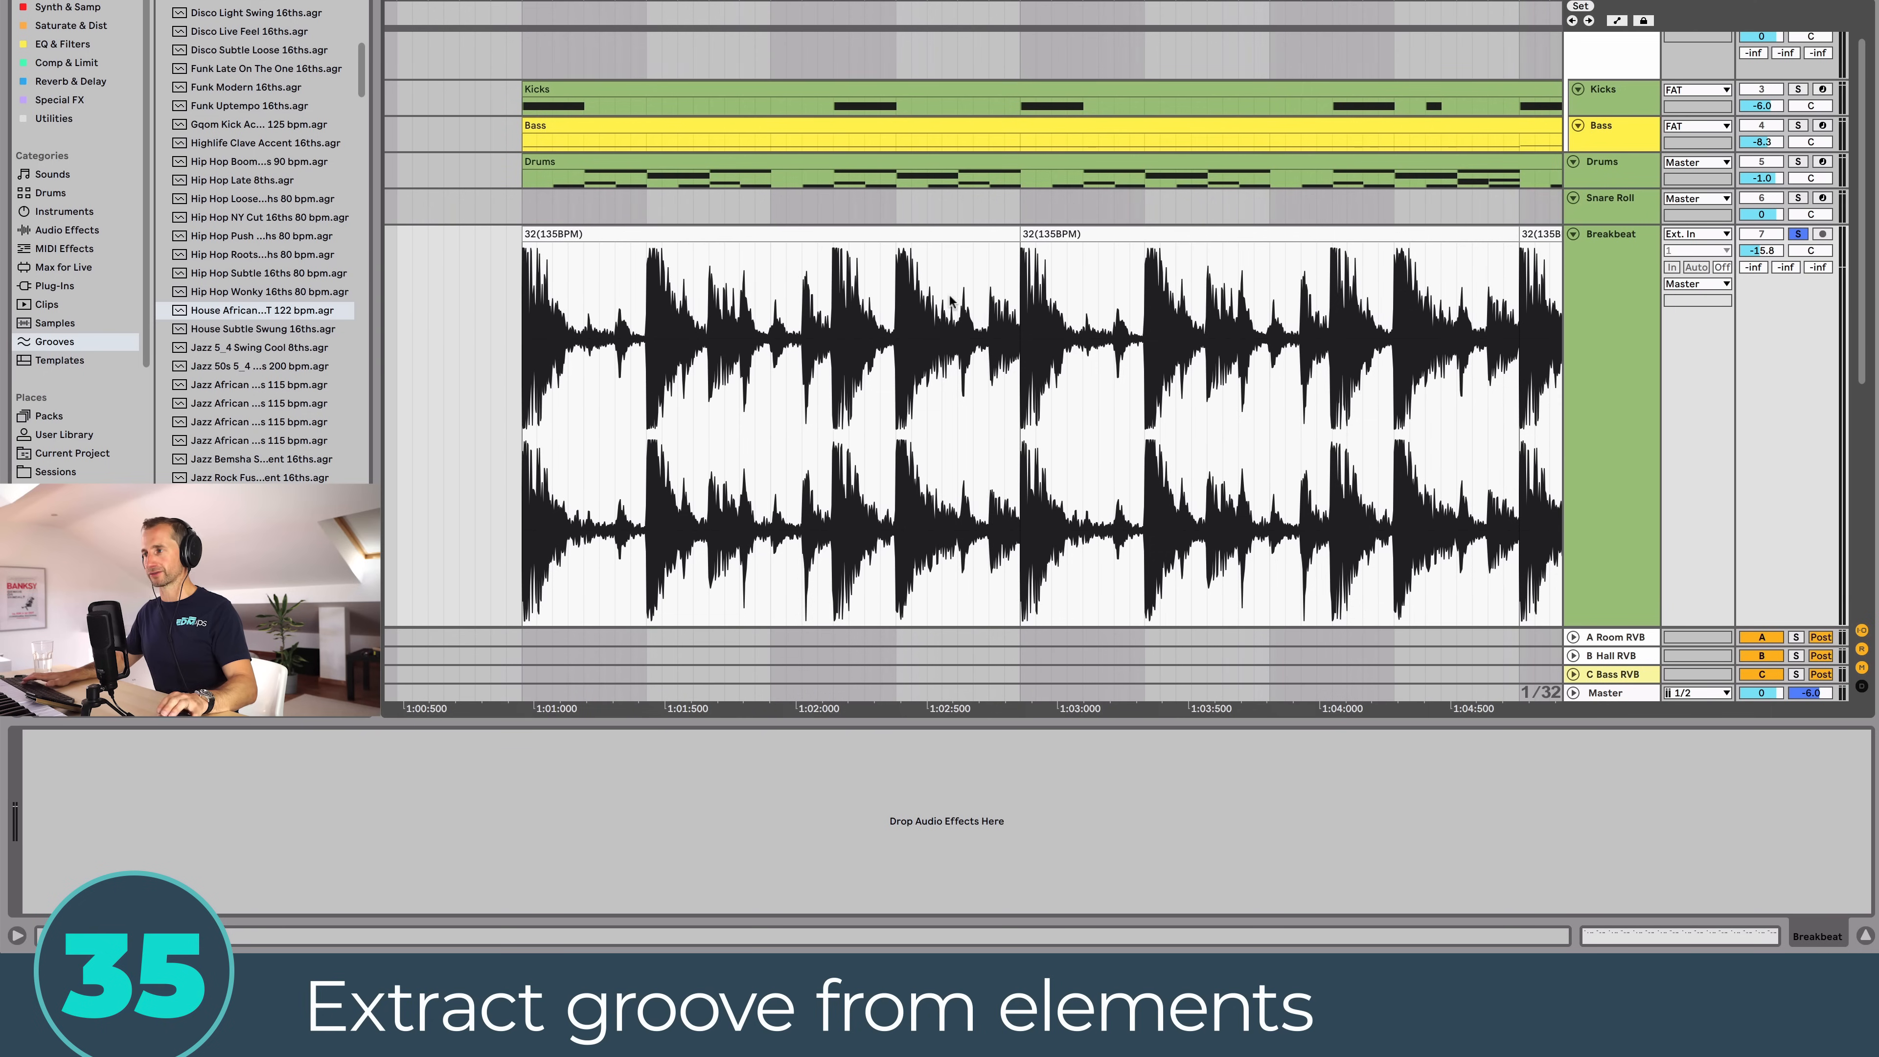
key("space")
left_click(527, 345)
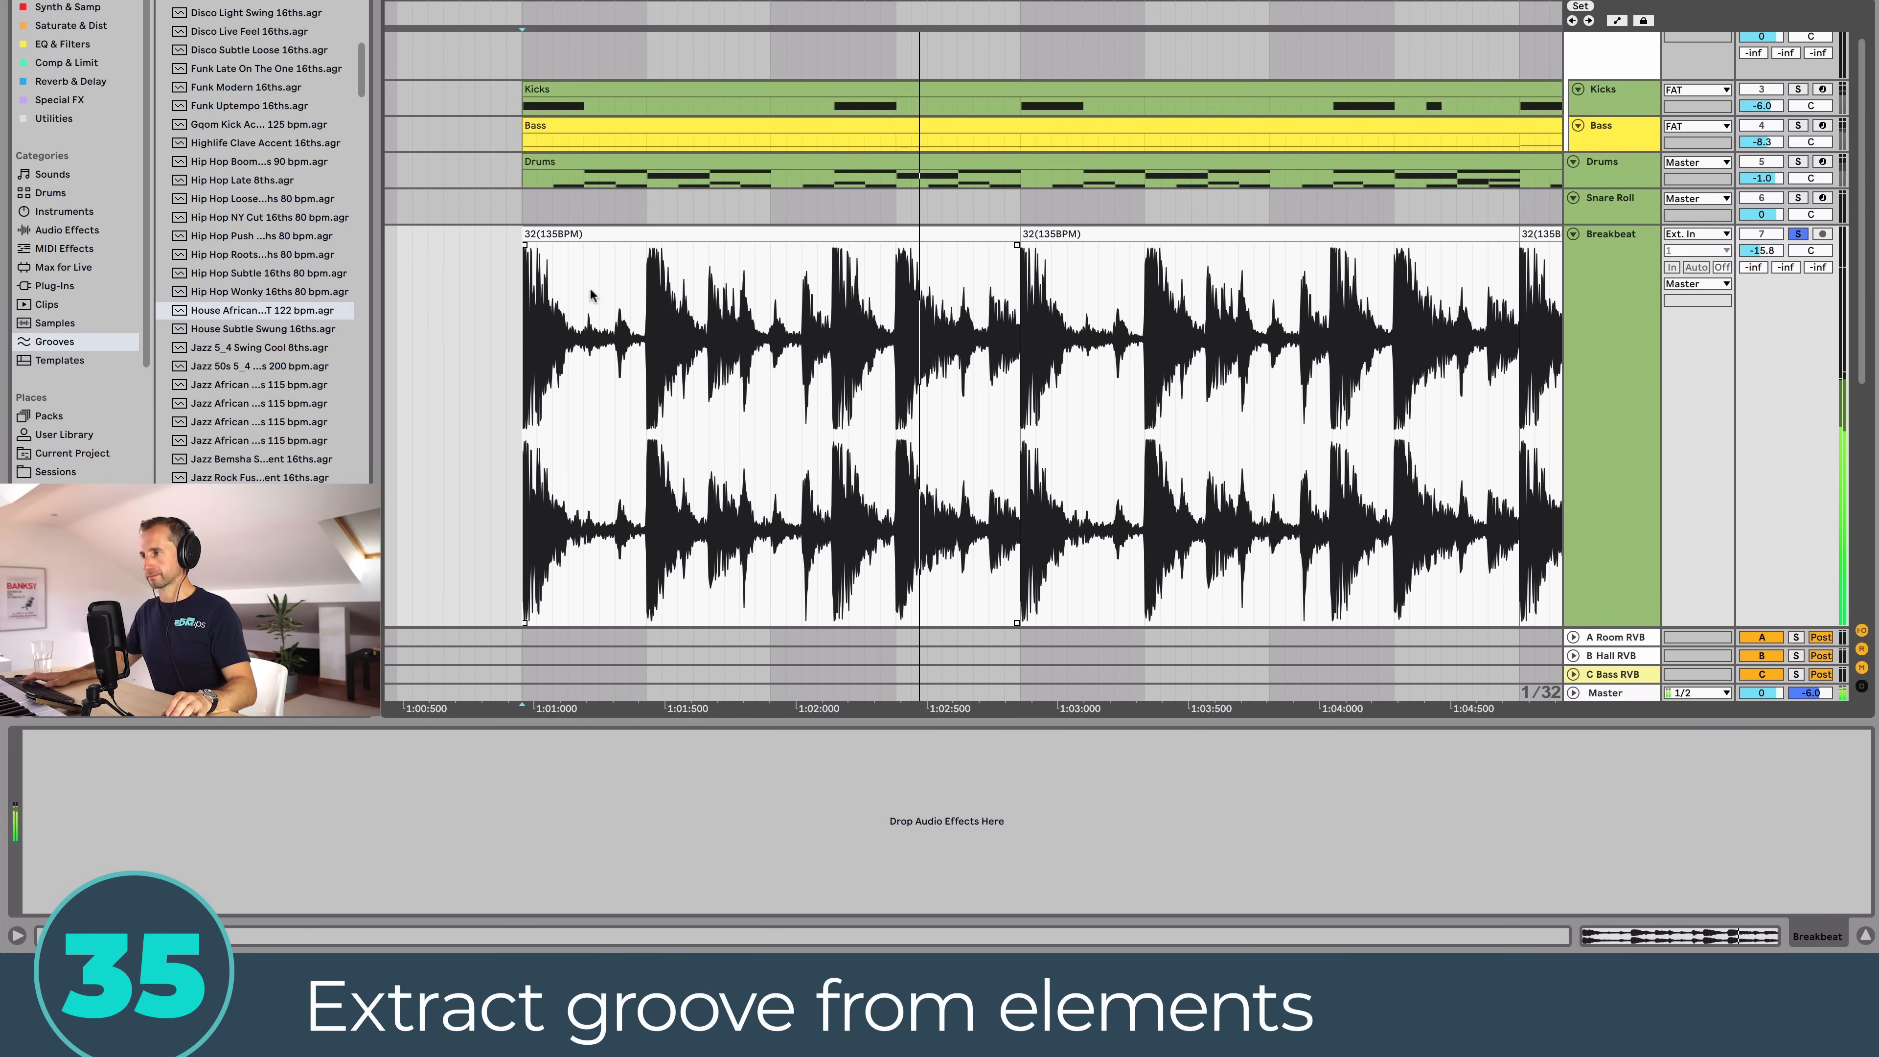
Step: Stop playback and extract the groove from the first 32(135BPM) clip on the Breakbeat track
key("space")
right_click(644, 241)
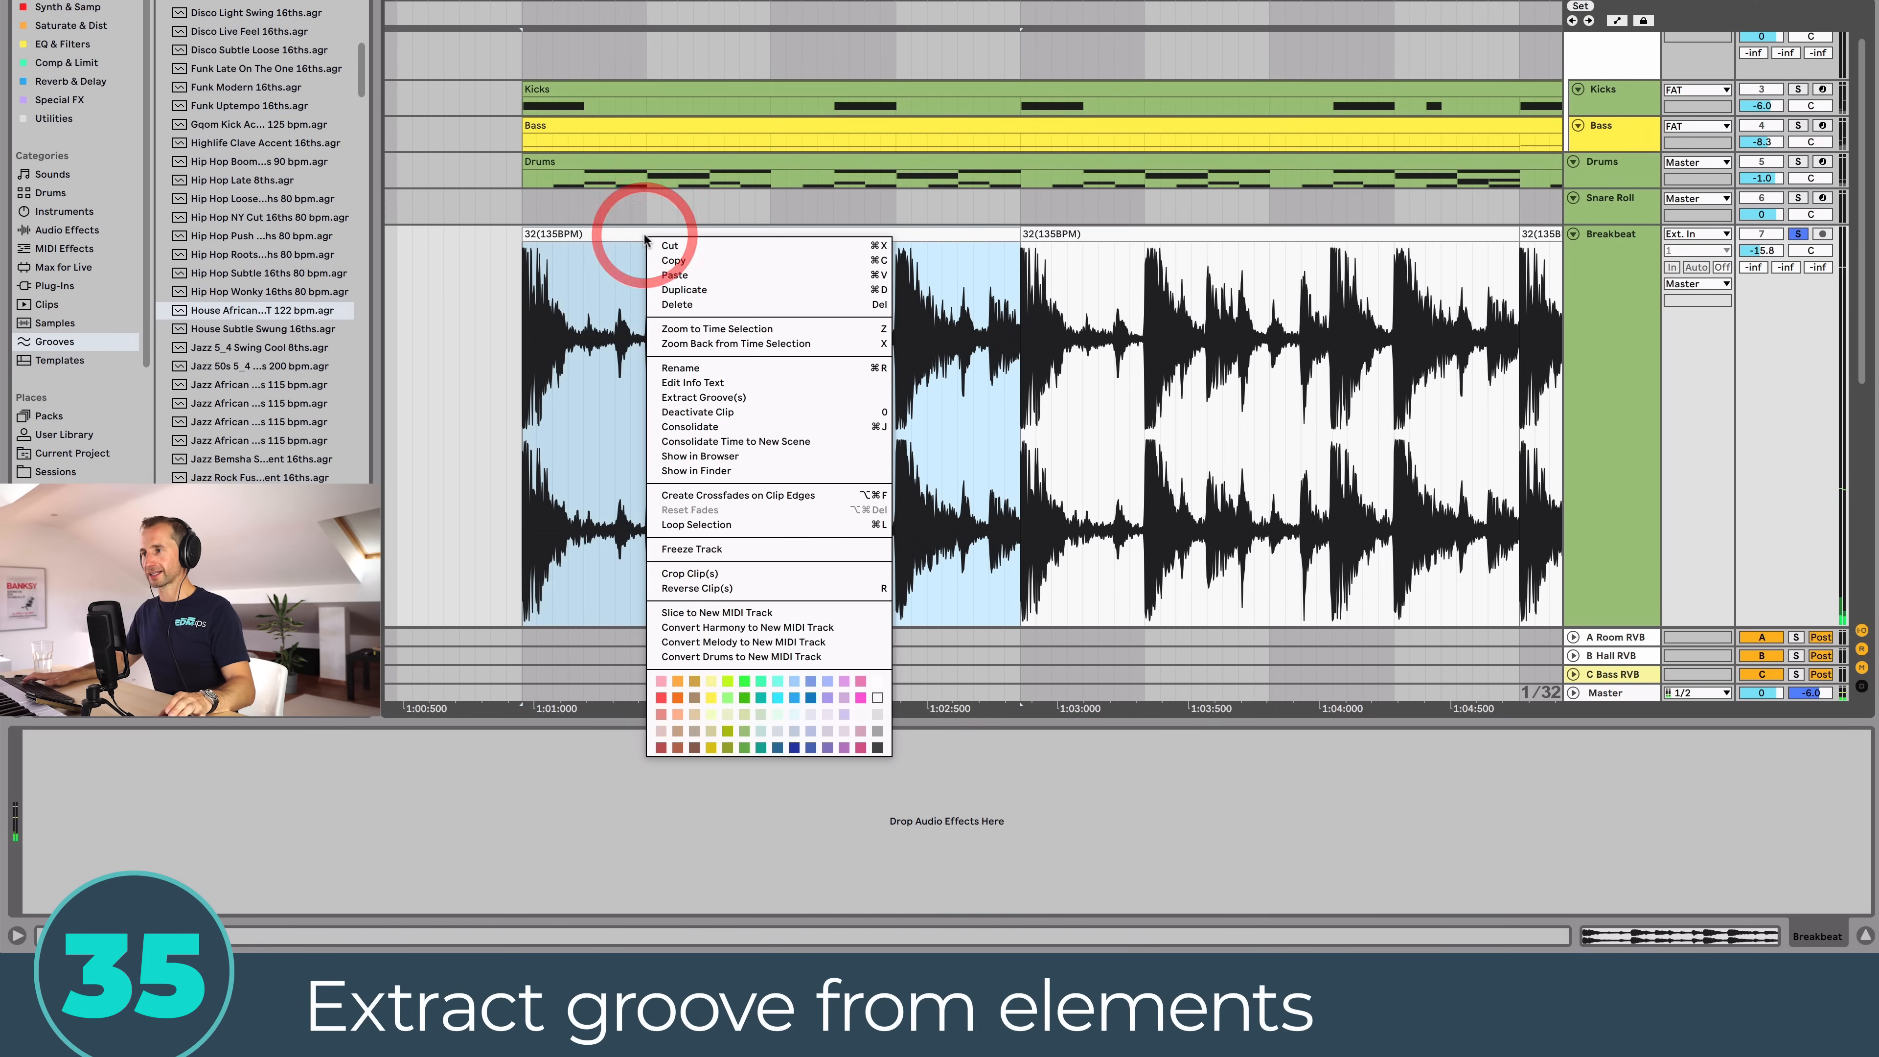
left_click(675, 403)
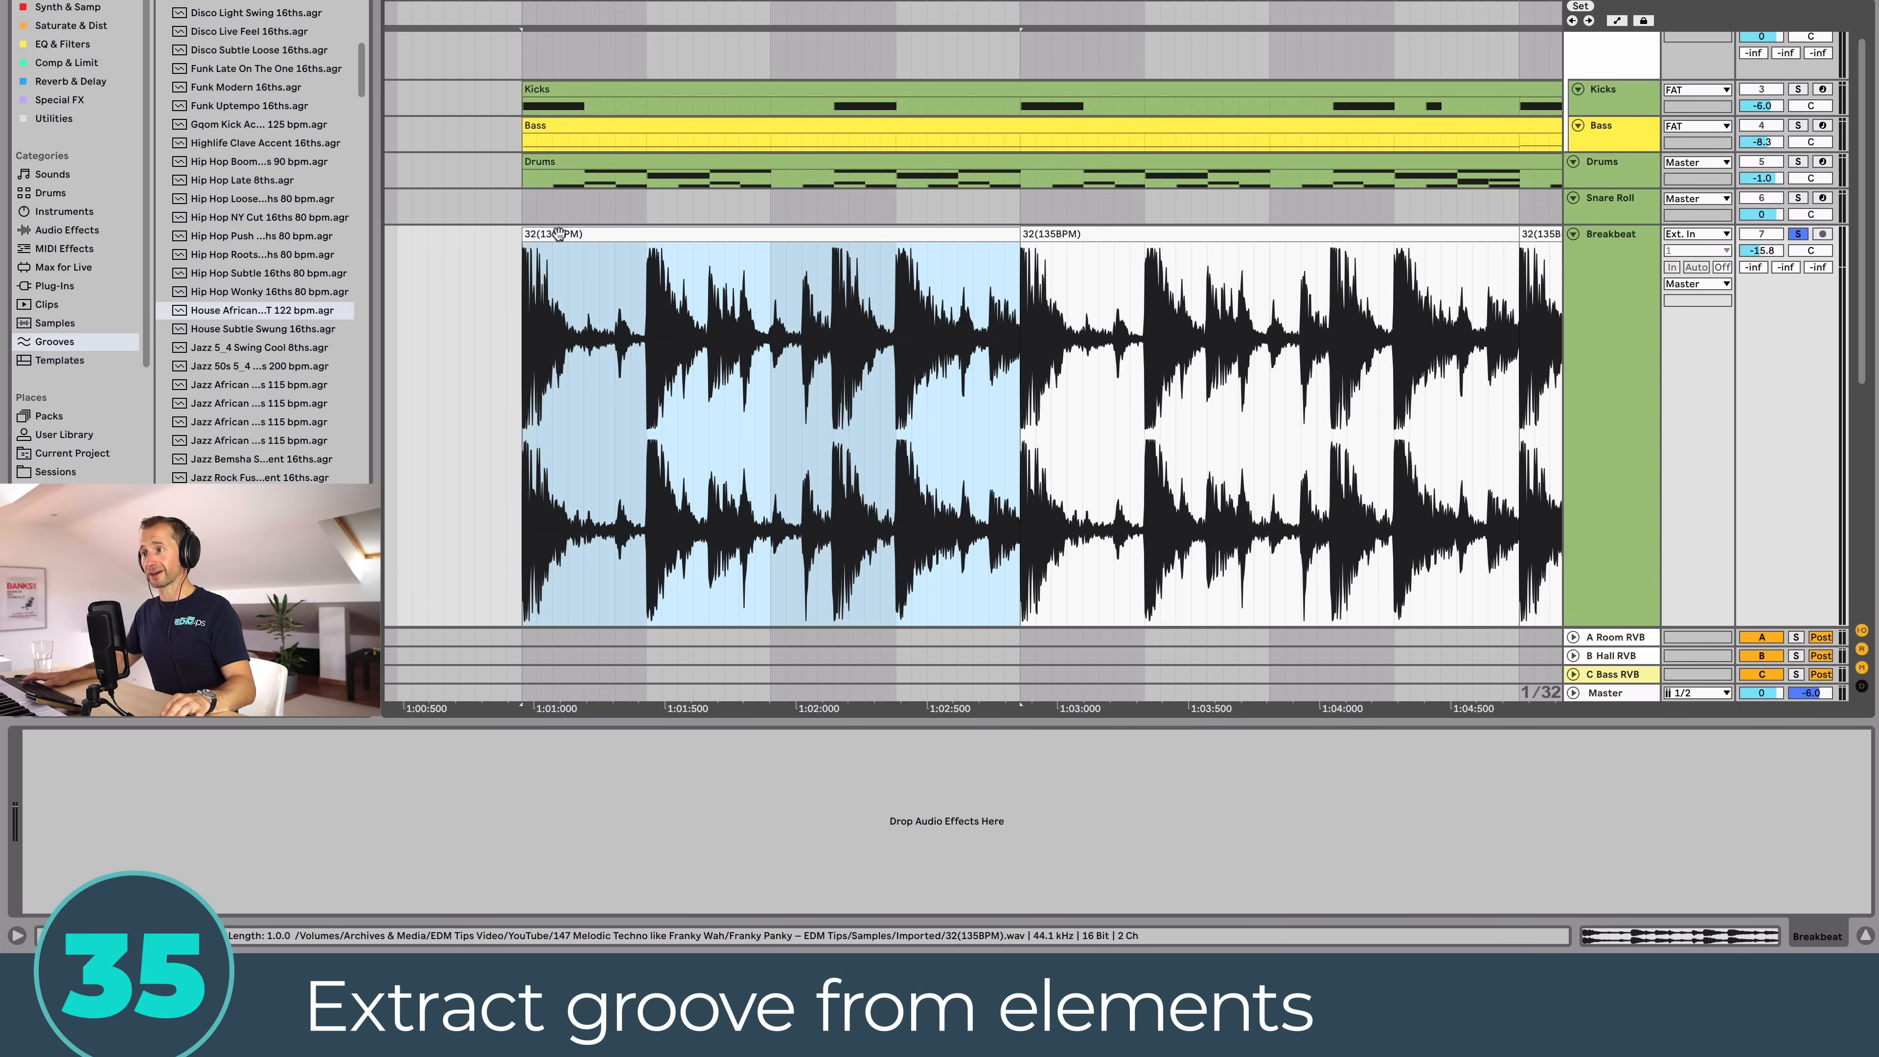
Step: Look over the Drums and Arp clips around the Breakbeat track and play the arrangement with Breakbeat unsoloed
scroll(550, 206, "up", 1)
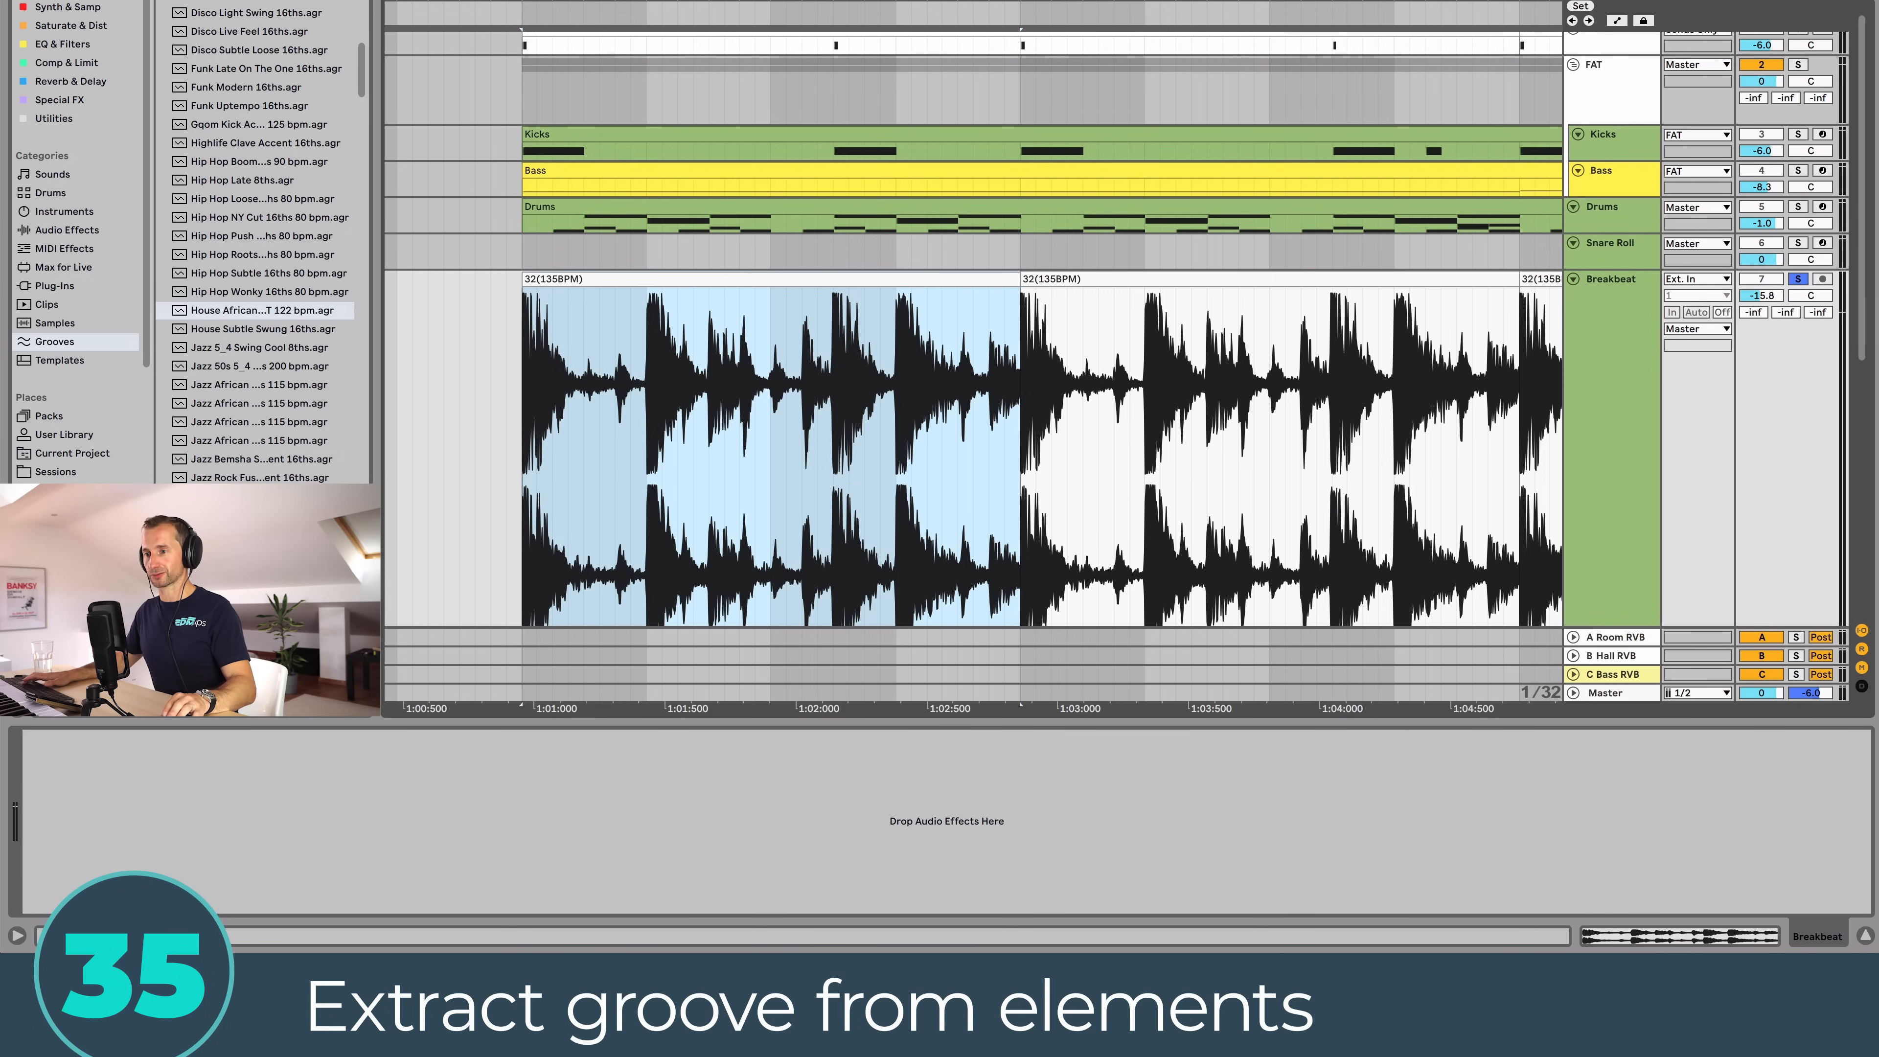
left_click(538, 207)
scroll(491, 272, "down", 4)
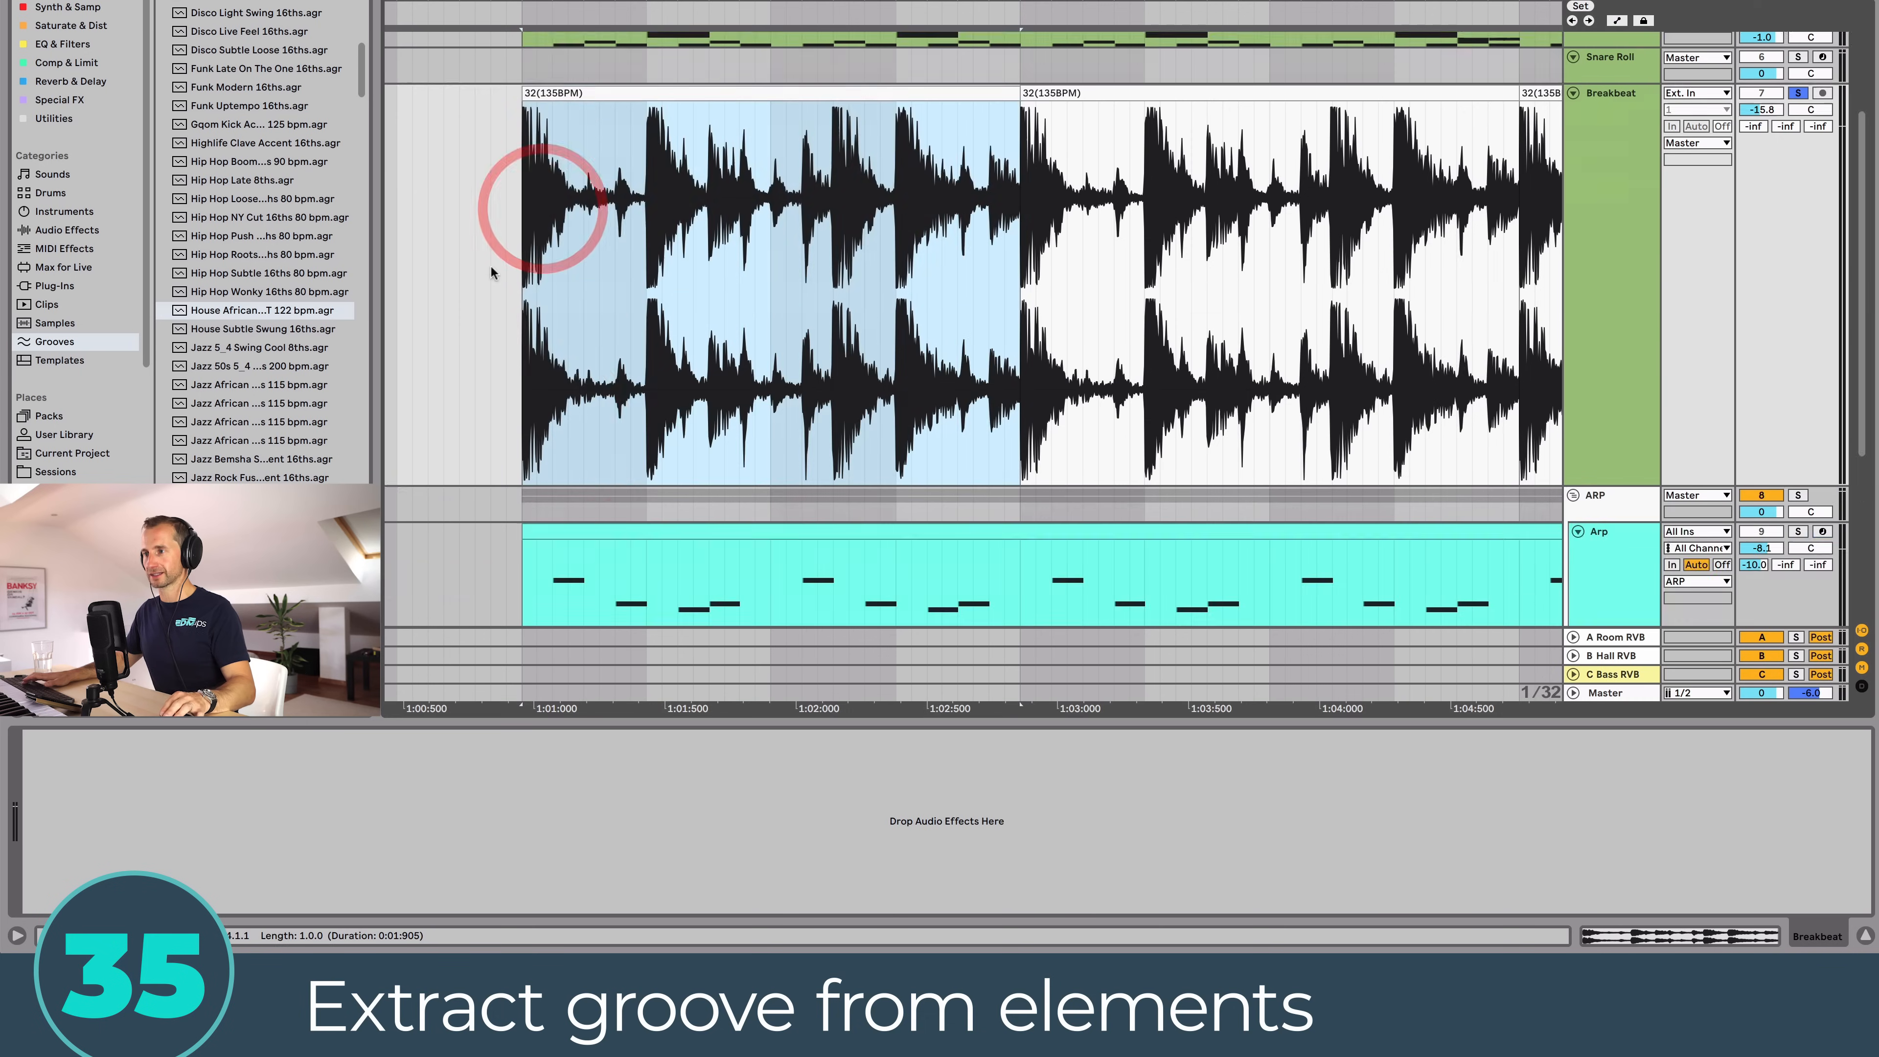
scroll(491, 273, "down", 6)
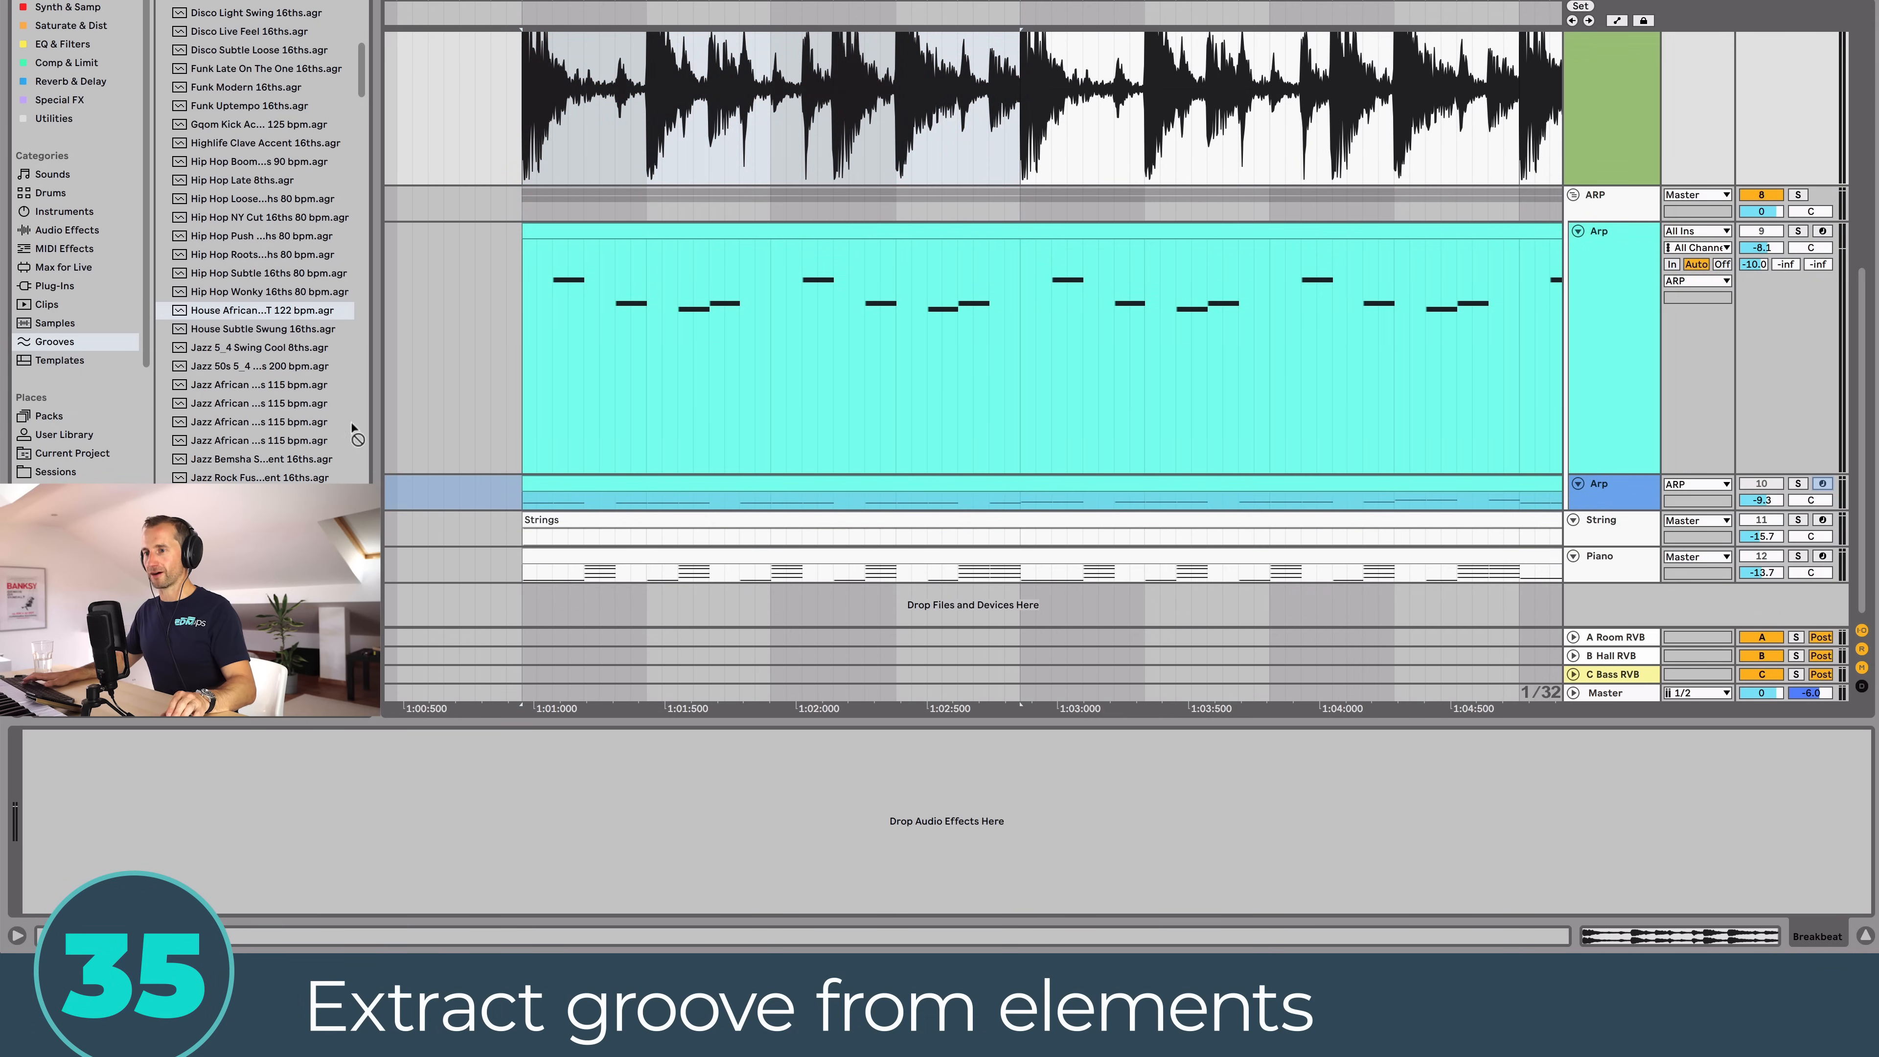
left_click(610, 253)
scroll(645, 325, "up", 1)
scroll(645, 325, "up", 3)
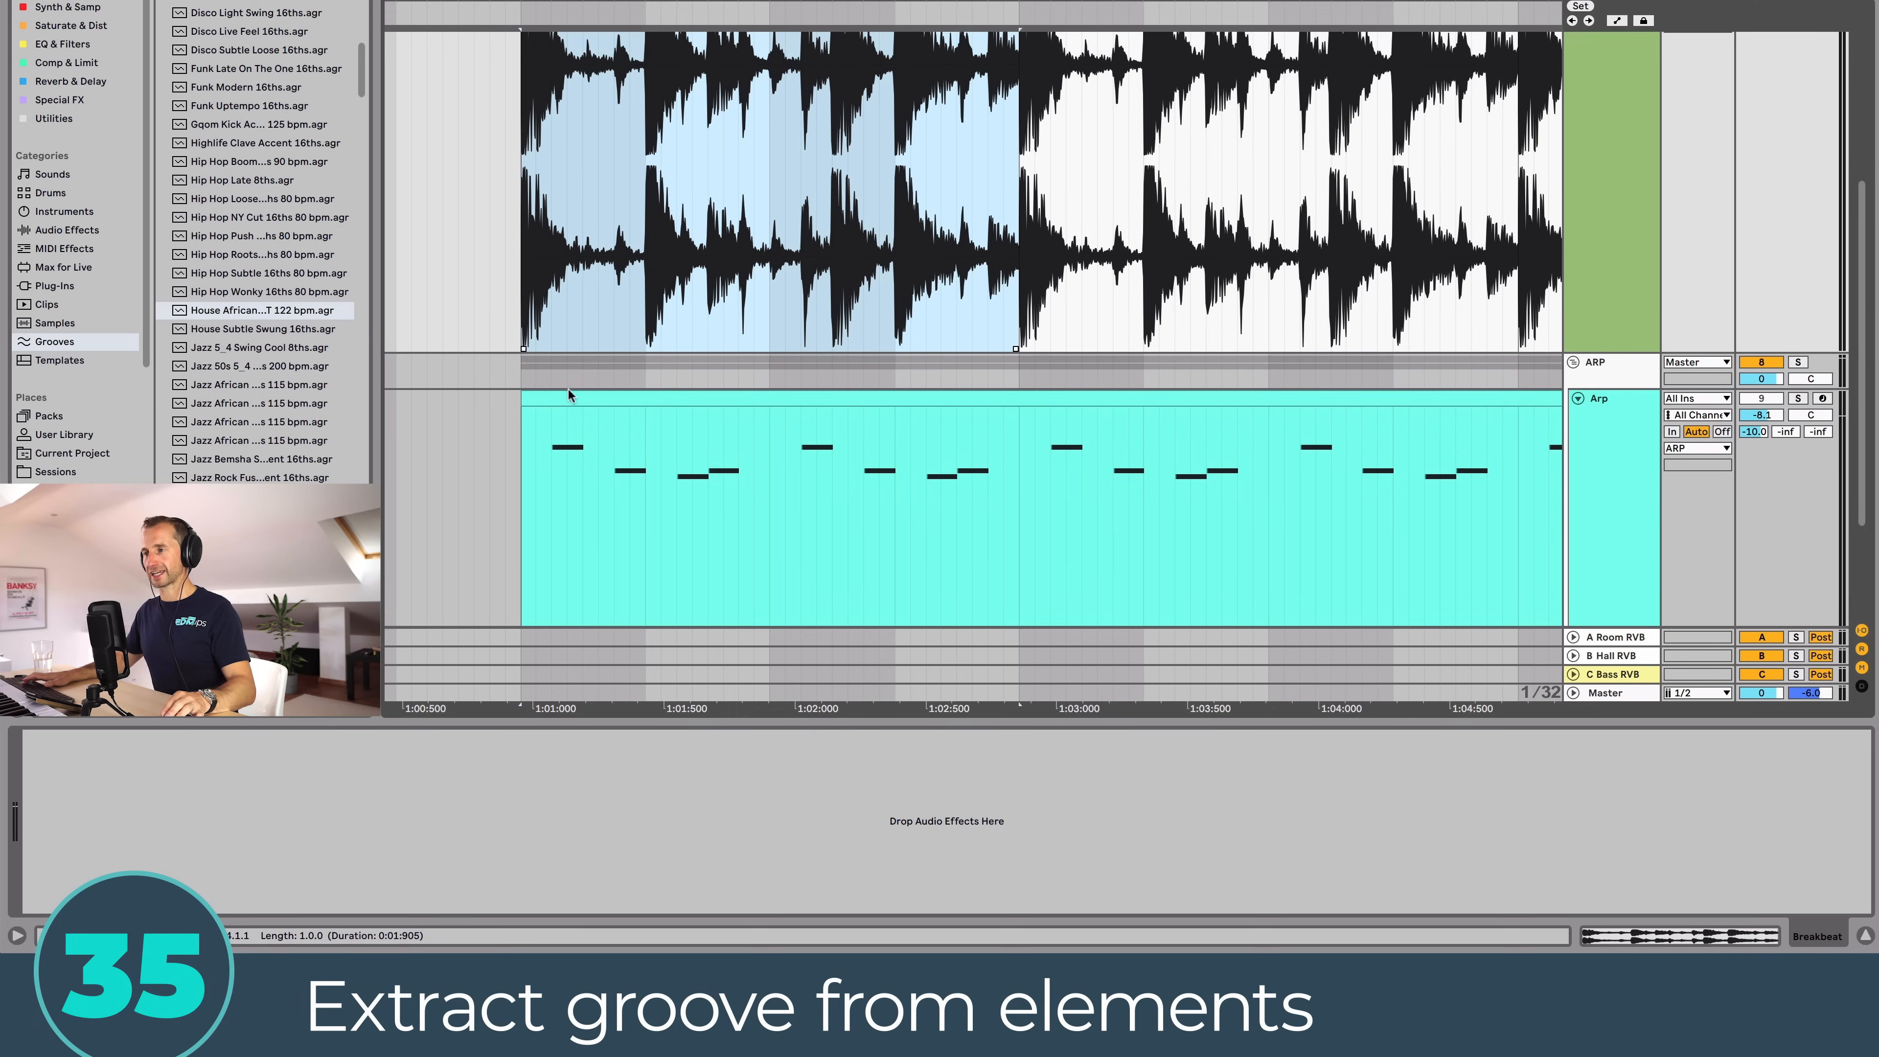
scroll(661, 422, "up", 4)
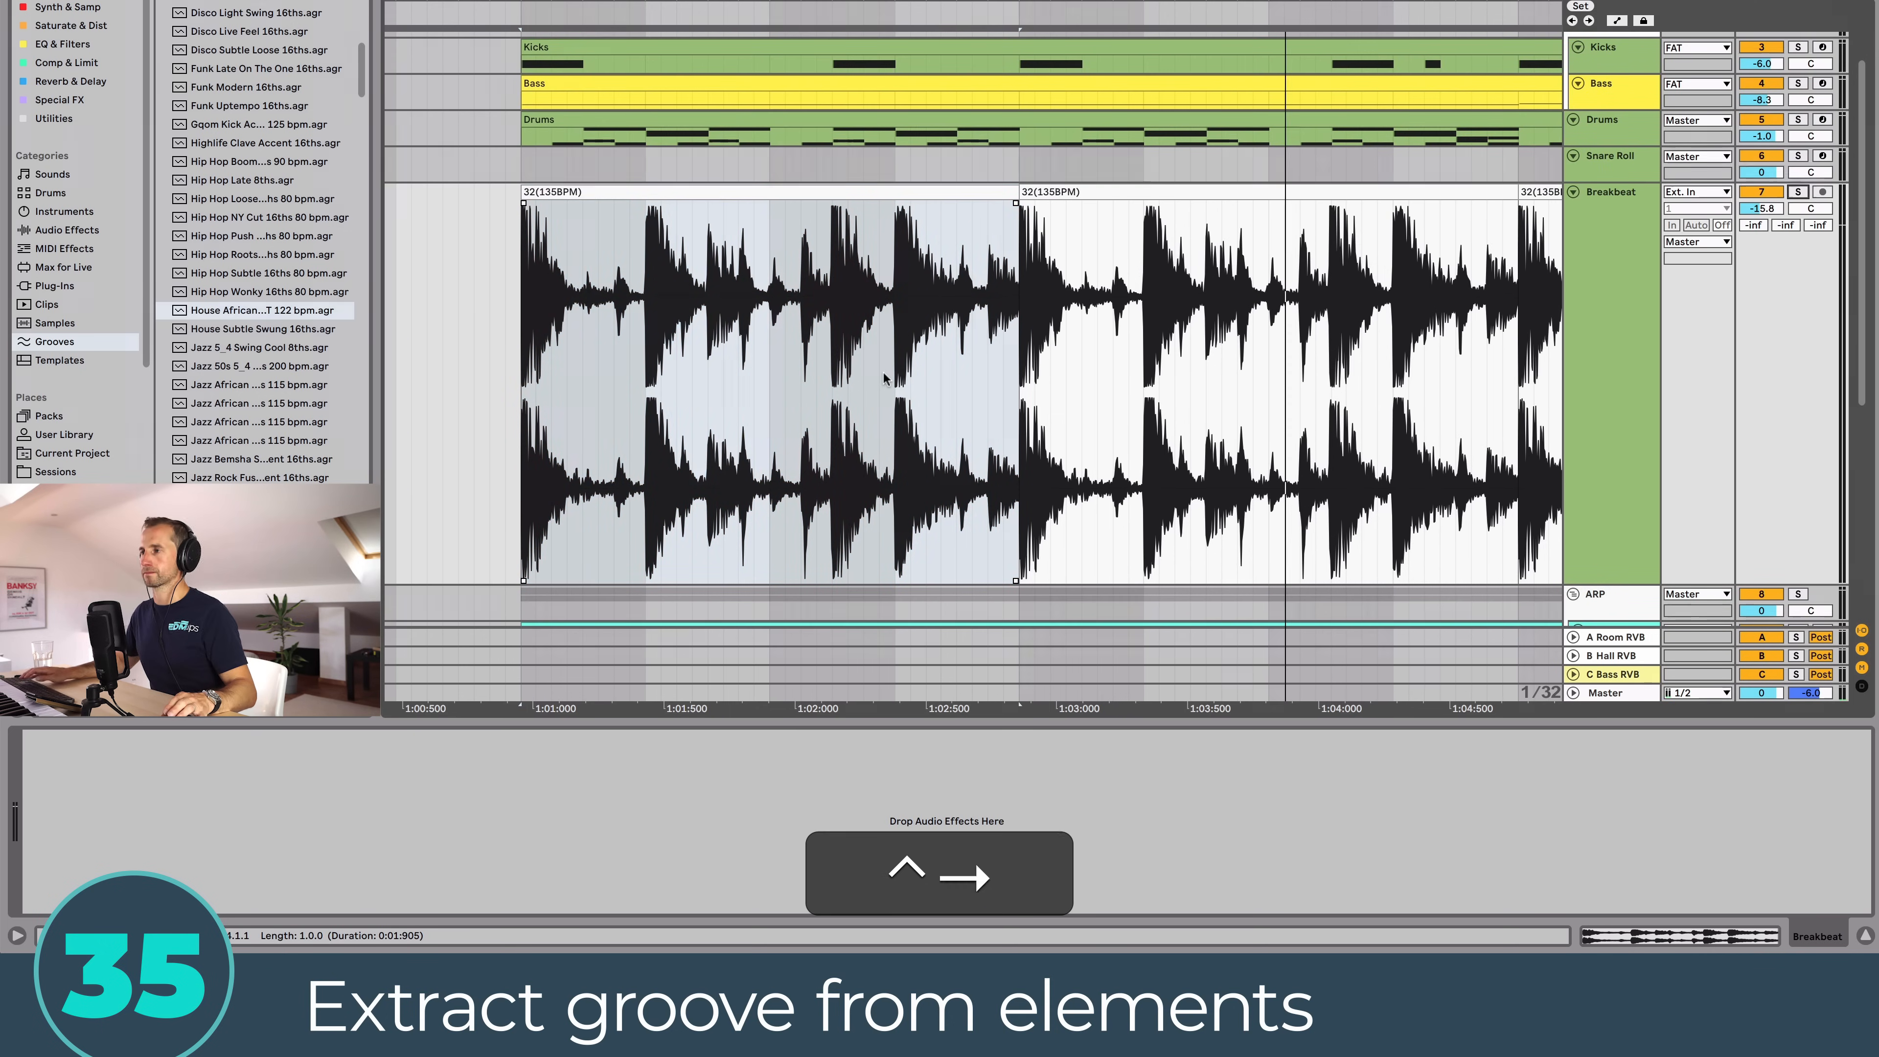
key("space")
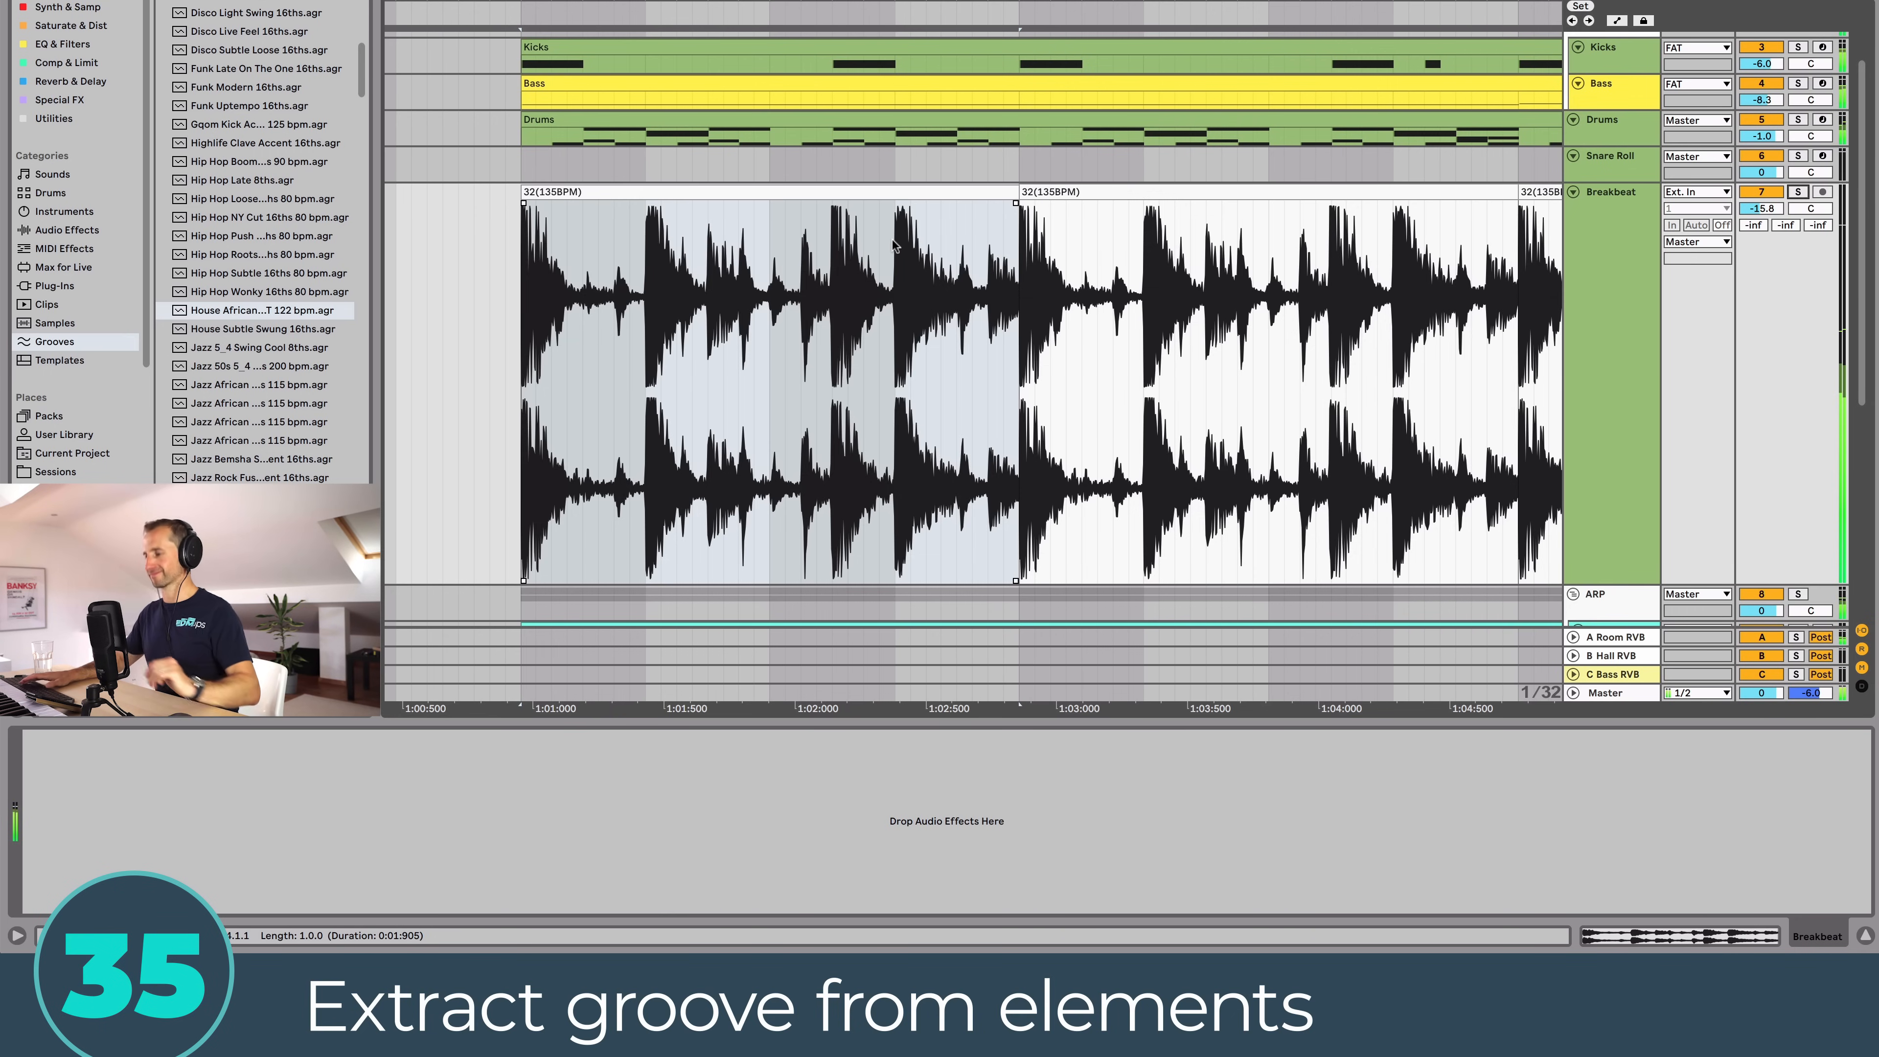
key("space")
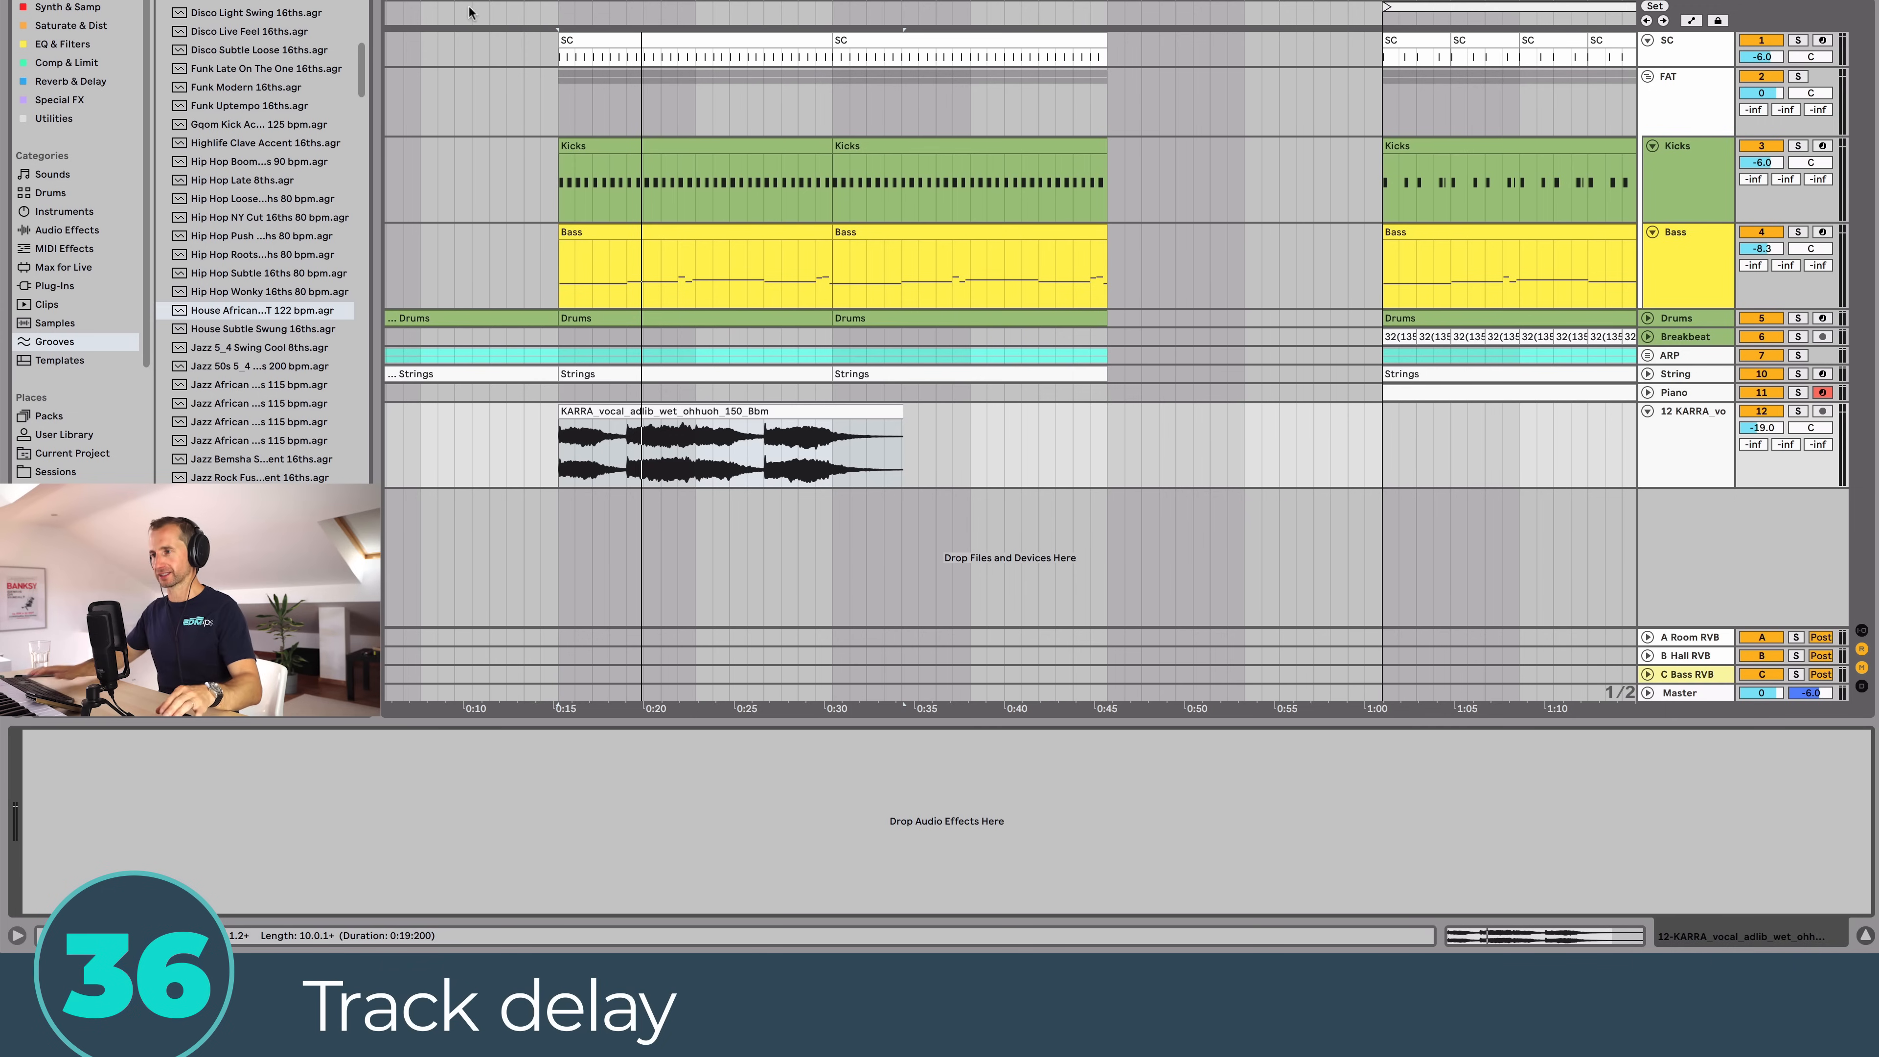
Step: Play the arrangement from the start of the KARRA_vocal_adlib_wet_ohhuoh_150_Bbm clip and stop it again
left_click_drag(555, 8, 554, 104)
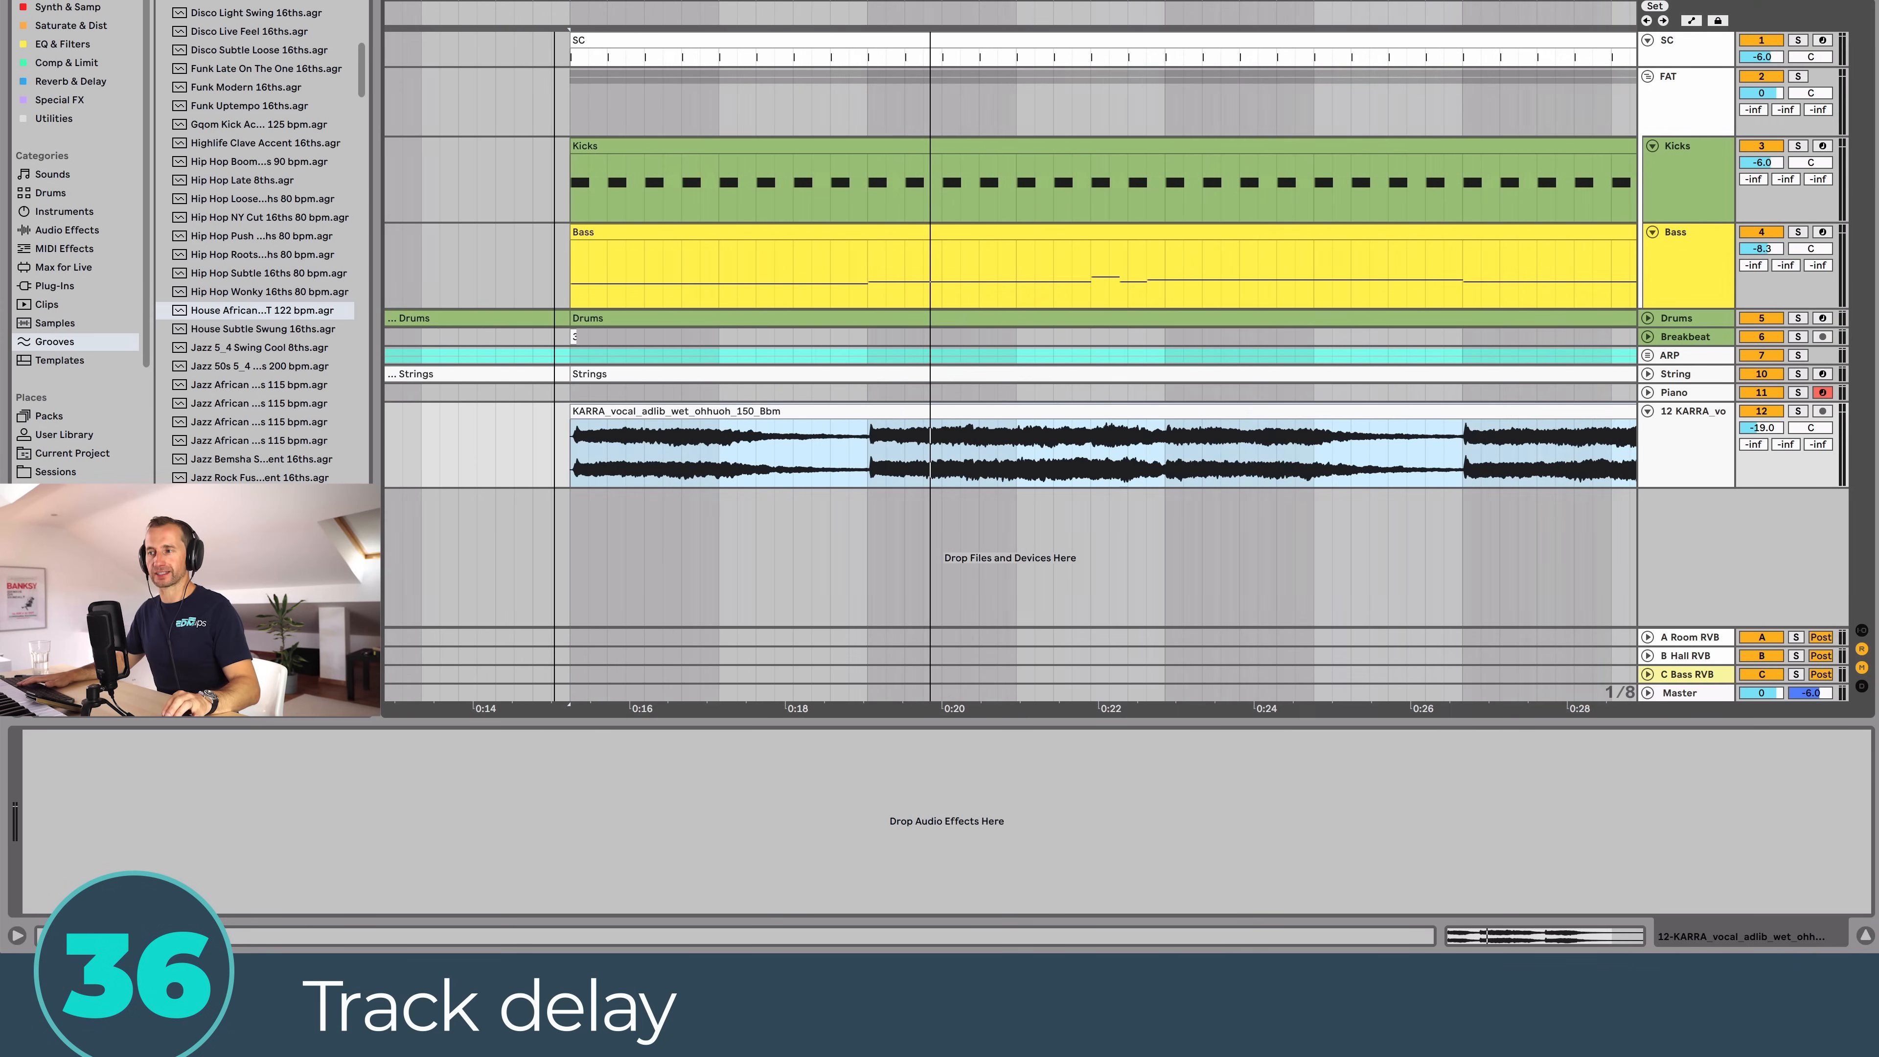
left_click(574, 460)
key("space")
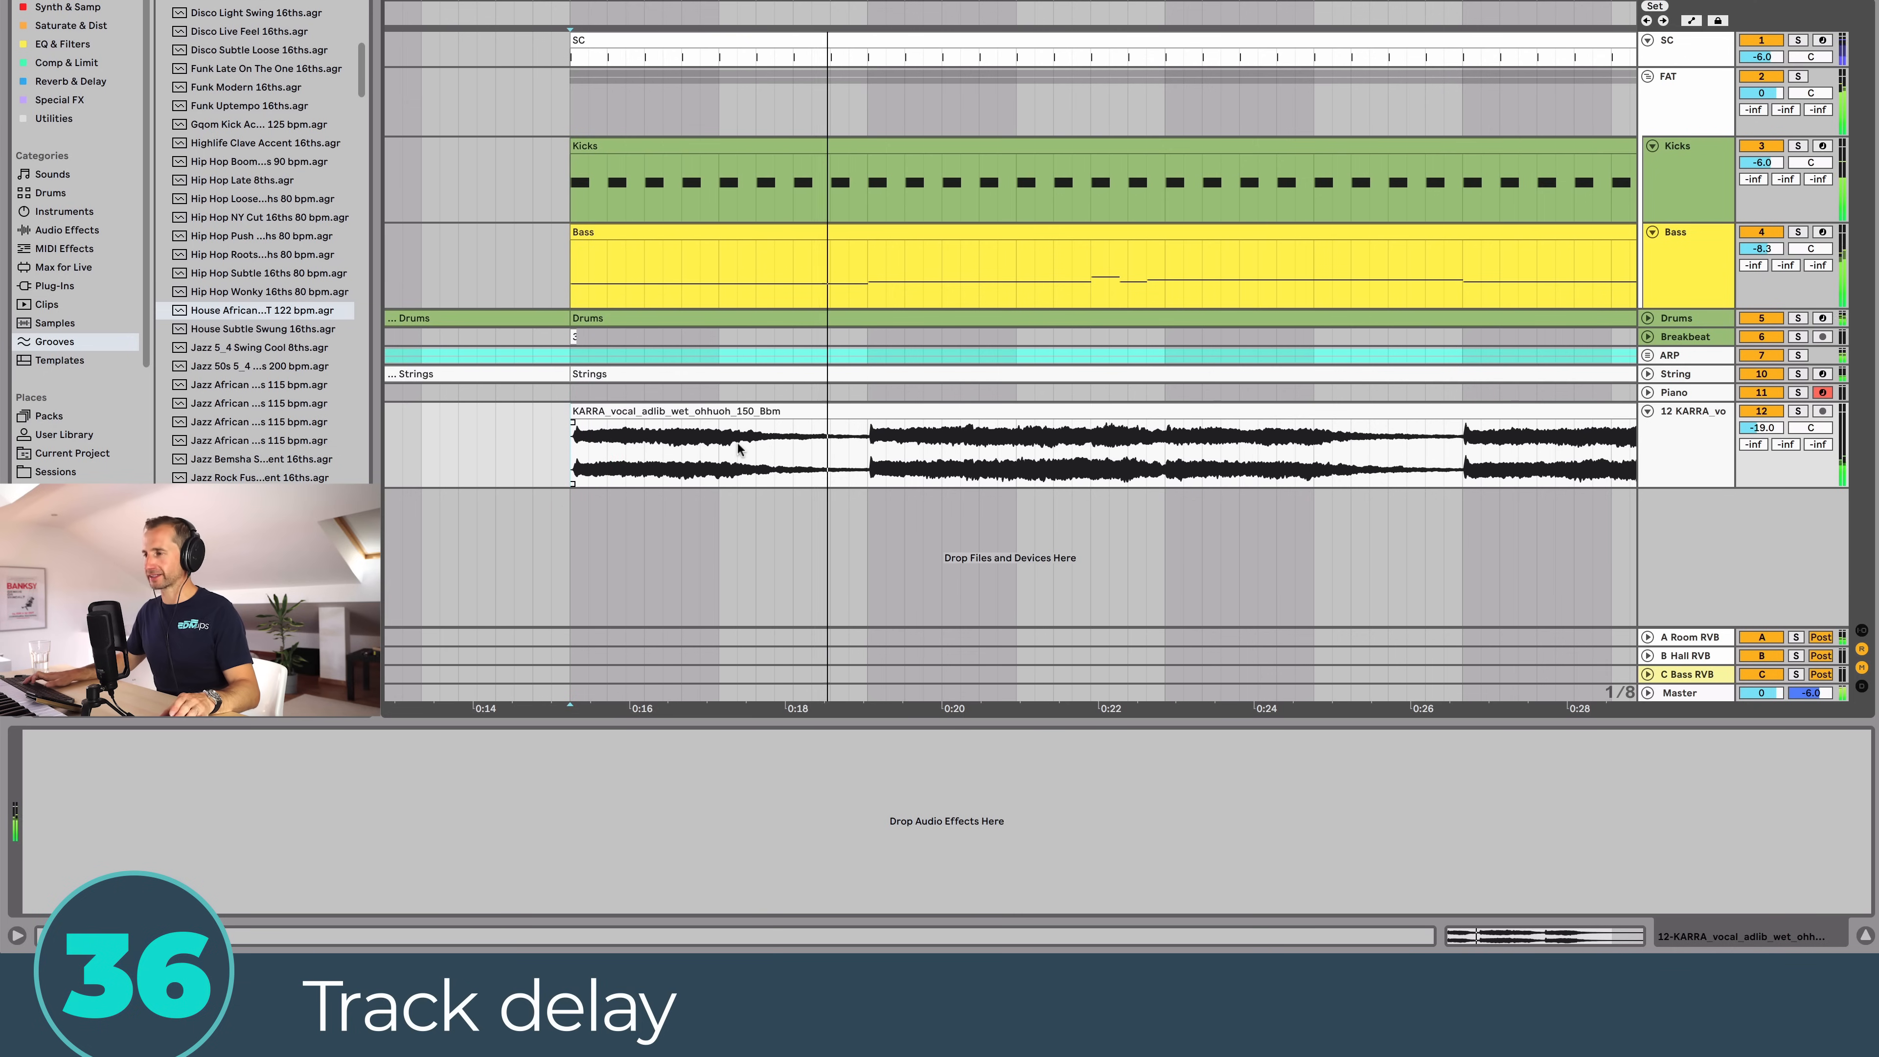
key("space")
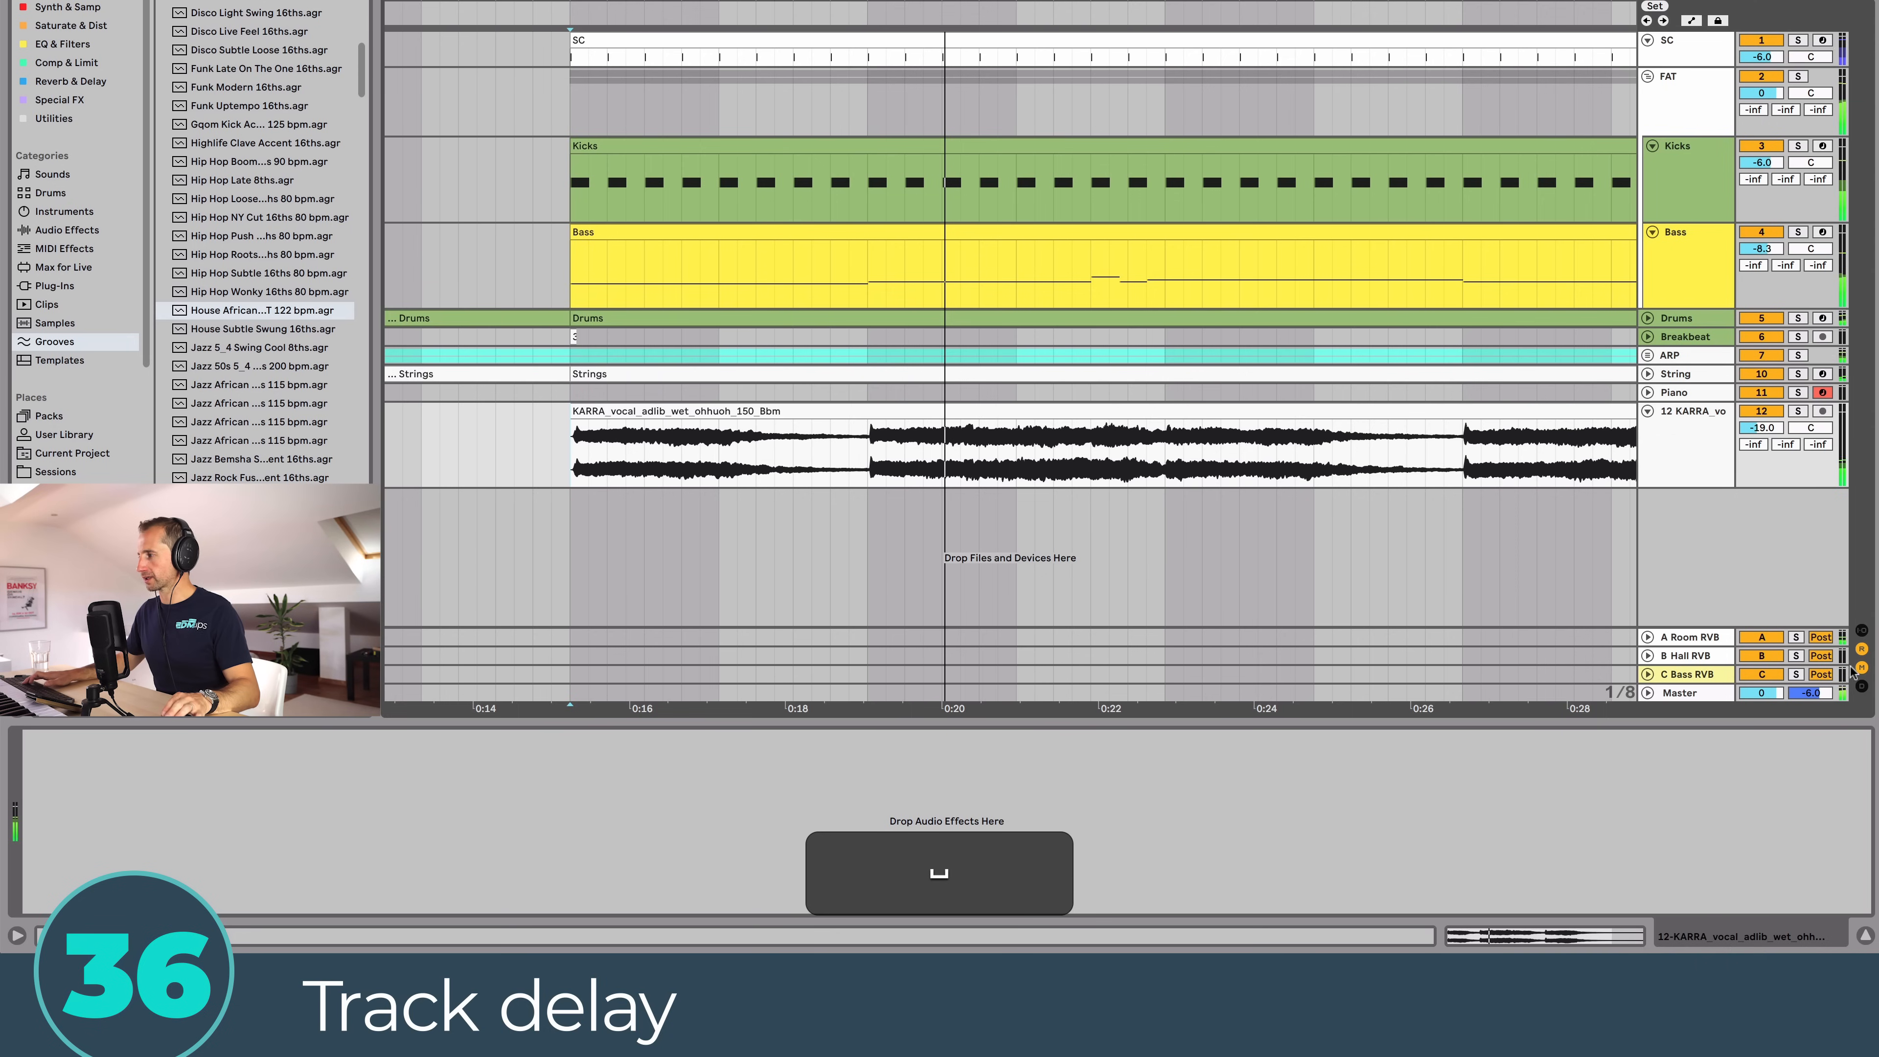
Step: Show the track delay controls and set the KARRA vocal track's delay to -31 ms while replaying the section
left_click(1862, 686)
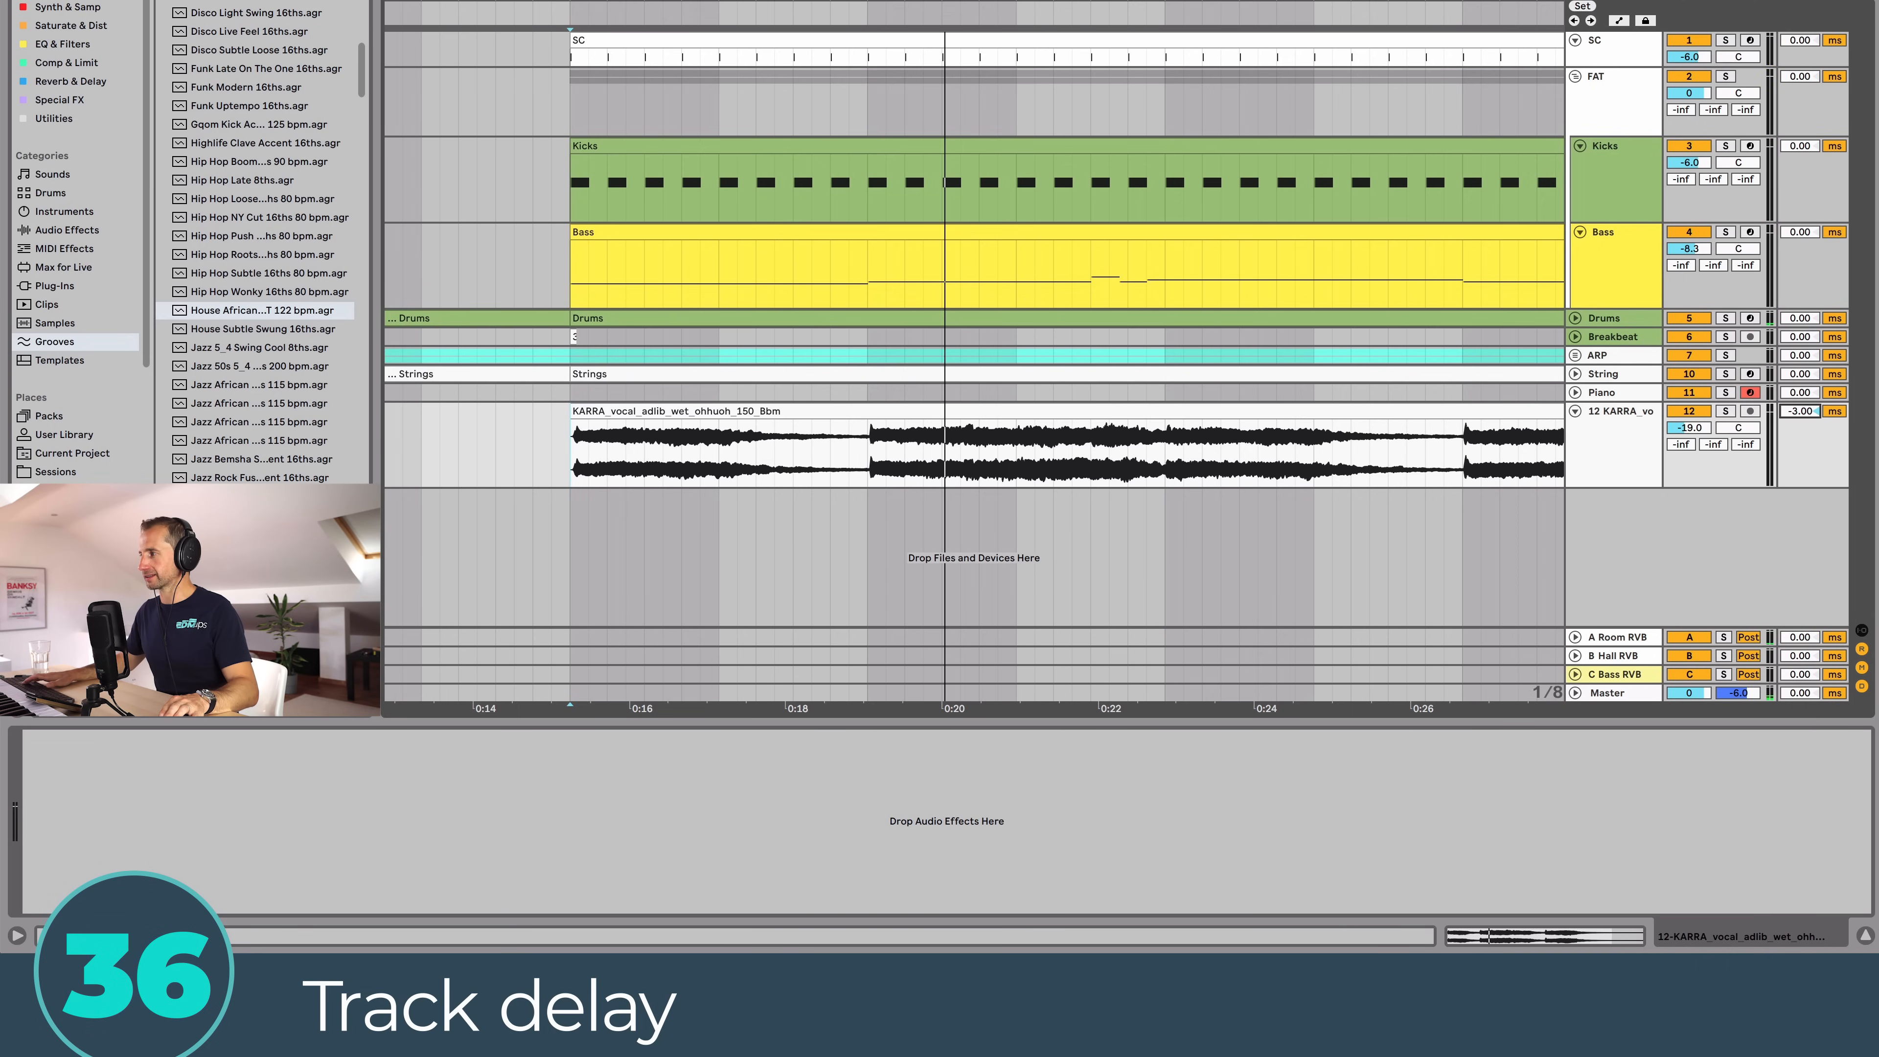
key("space")
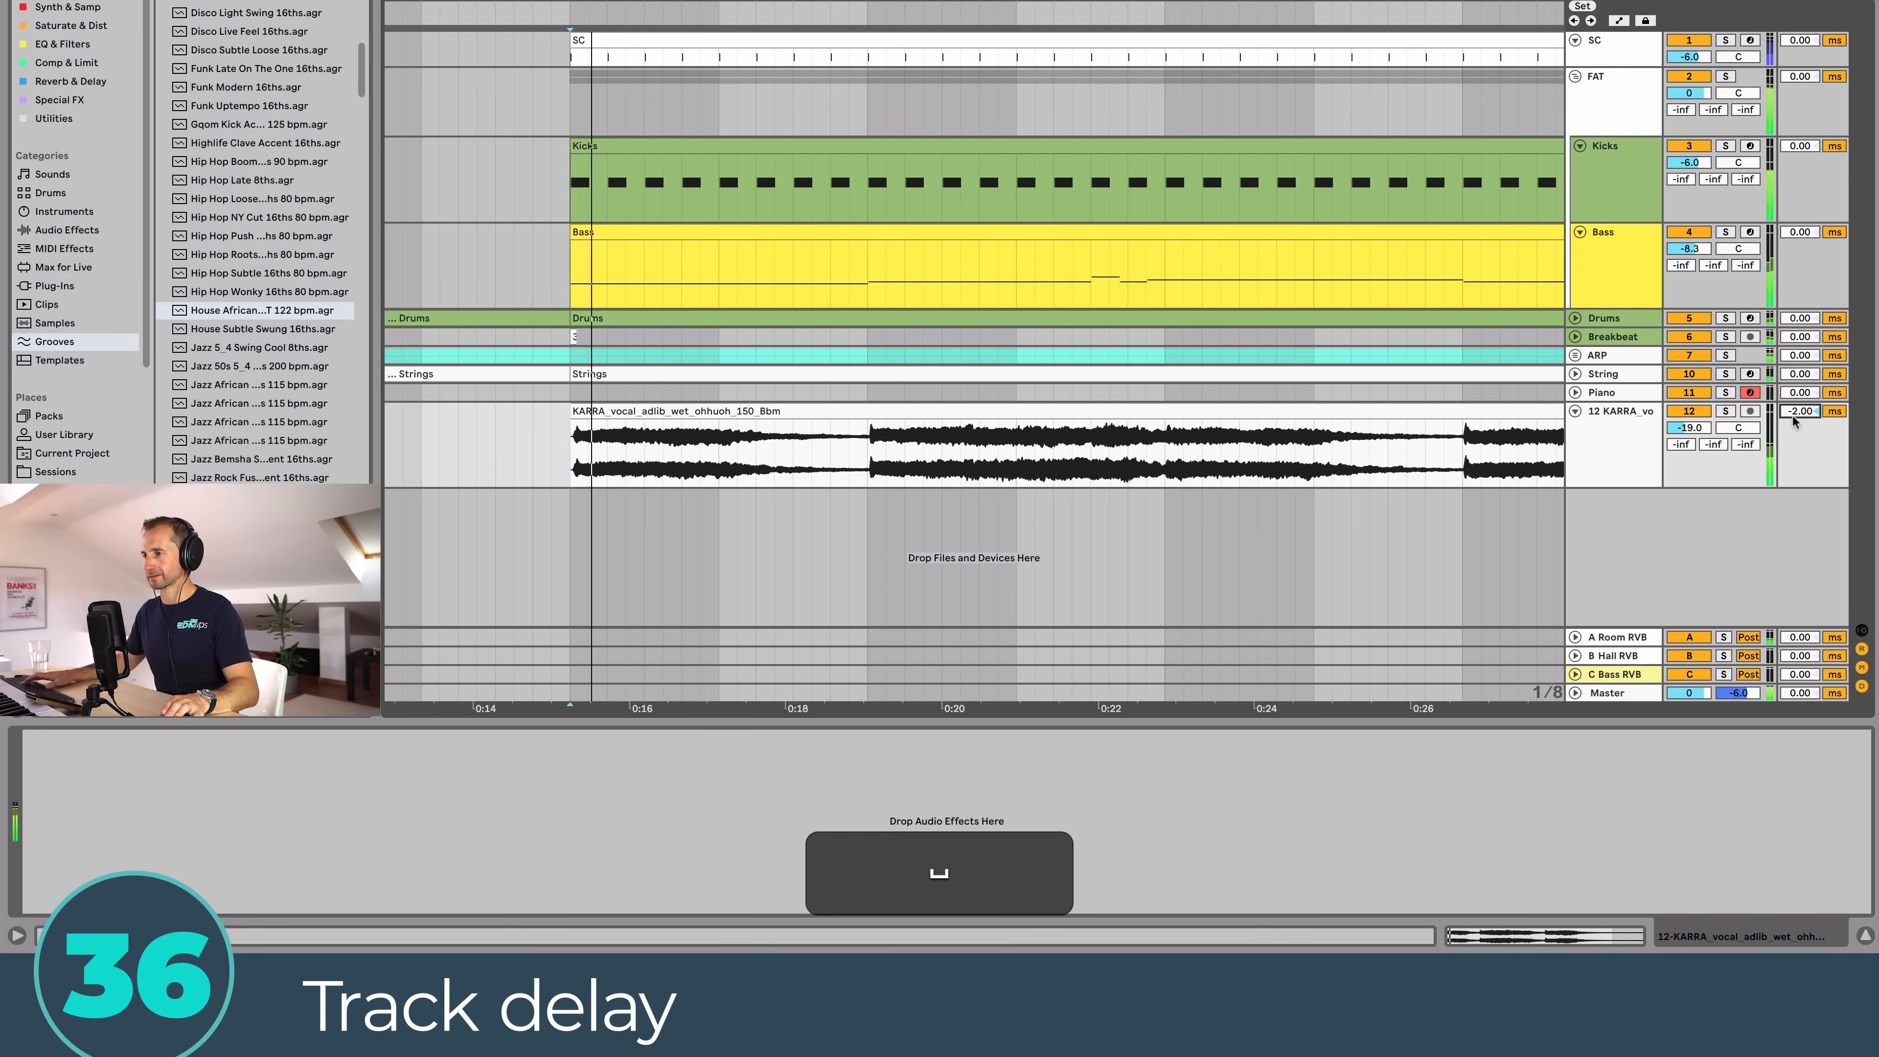
left_click_drag(1799, 411, 1792, 453)
key("space")
key("space")
key("space")
key("space")
key("space")
key("space")
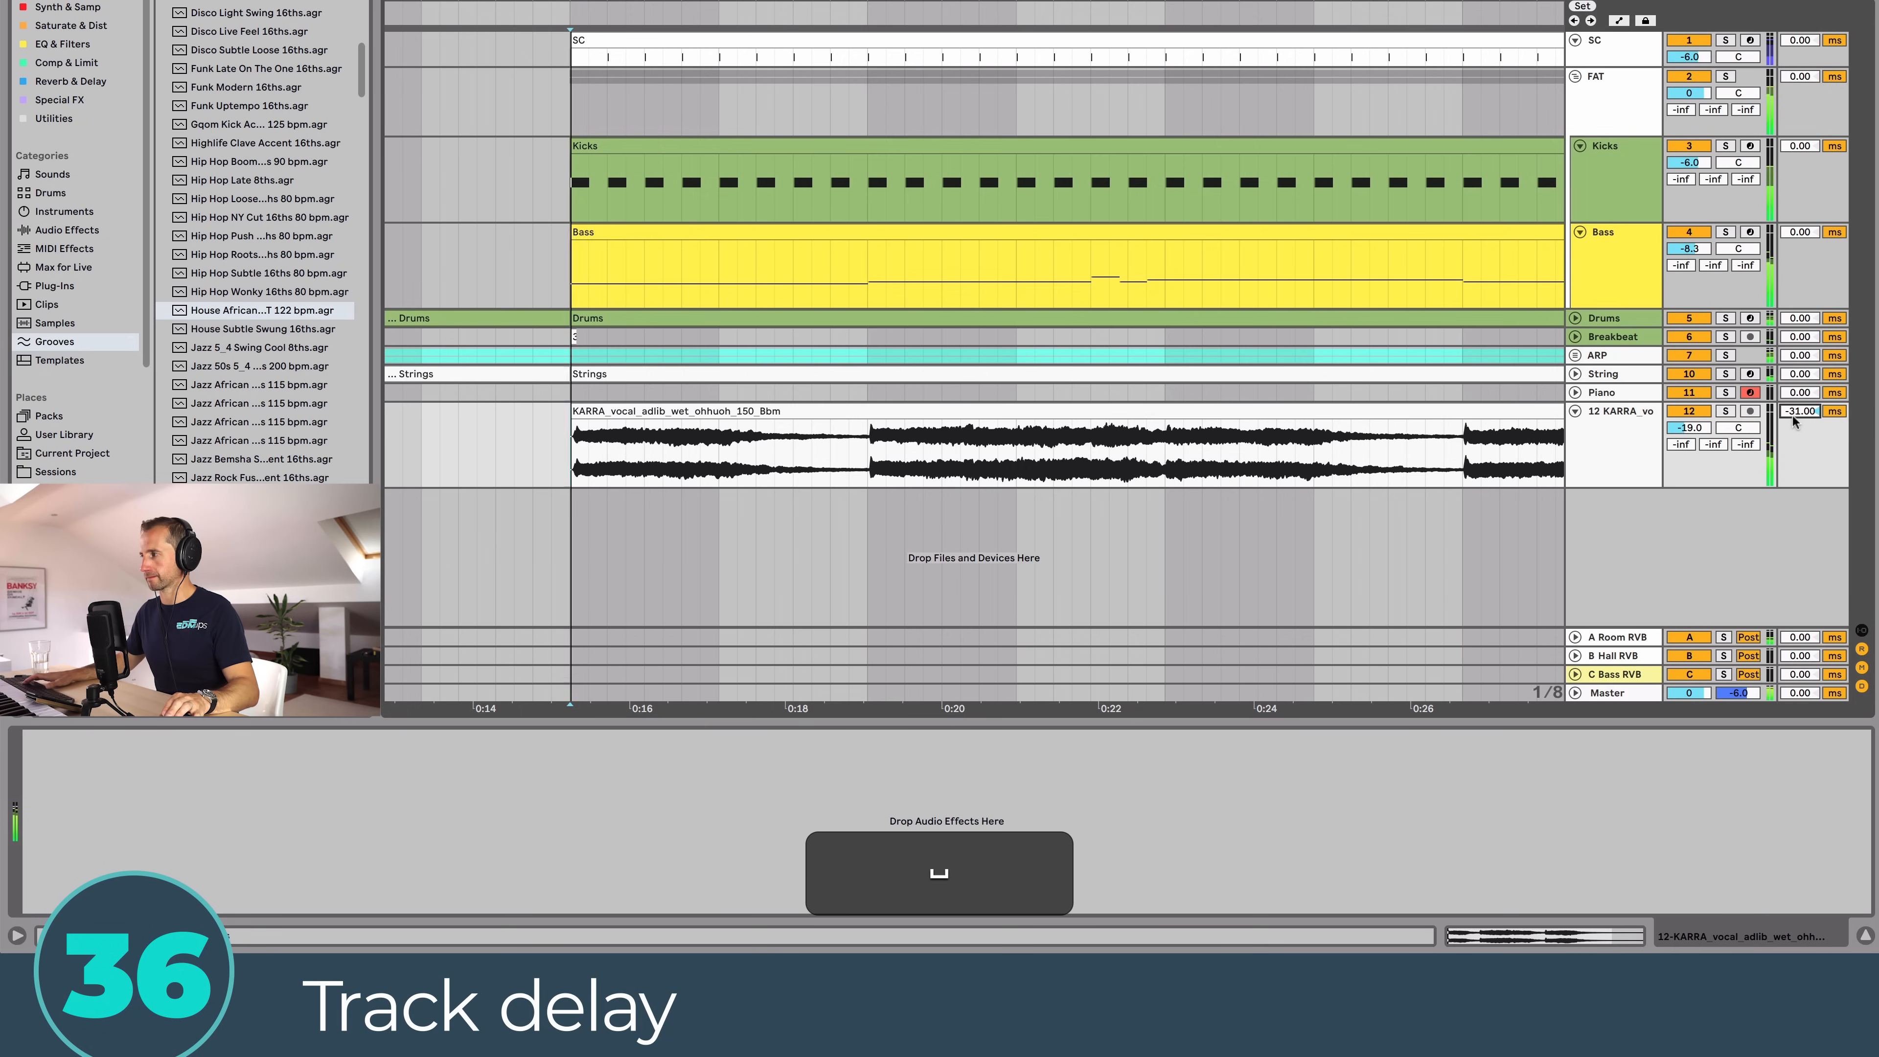
Step: Set the KARRA vocal track's delay to -65 ms and play the section to hear the offset
key("space")
mouse_move(1790, 413)
left_mouse_down()
mouse_move(1791, 455)
mouse_move(1791, 396)
left_mouse_up()
key("space")
key("space")
key("space")
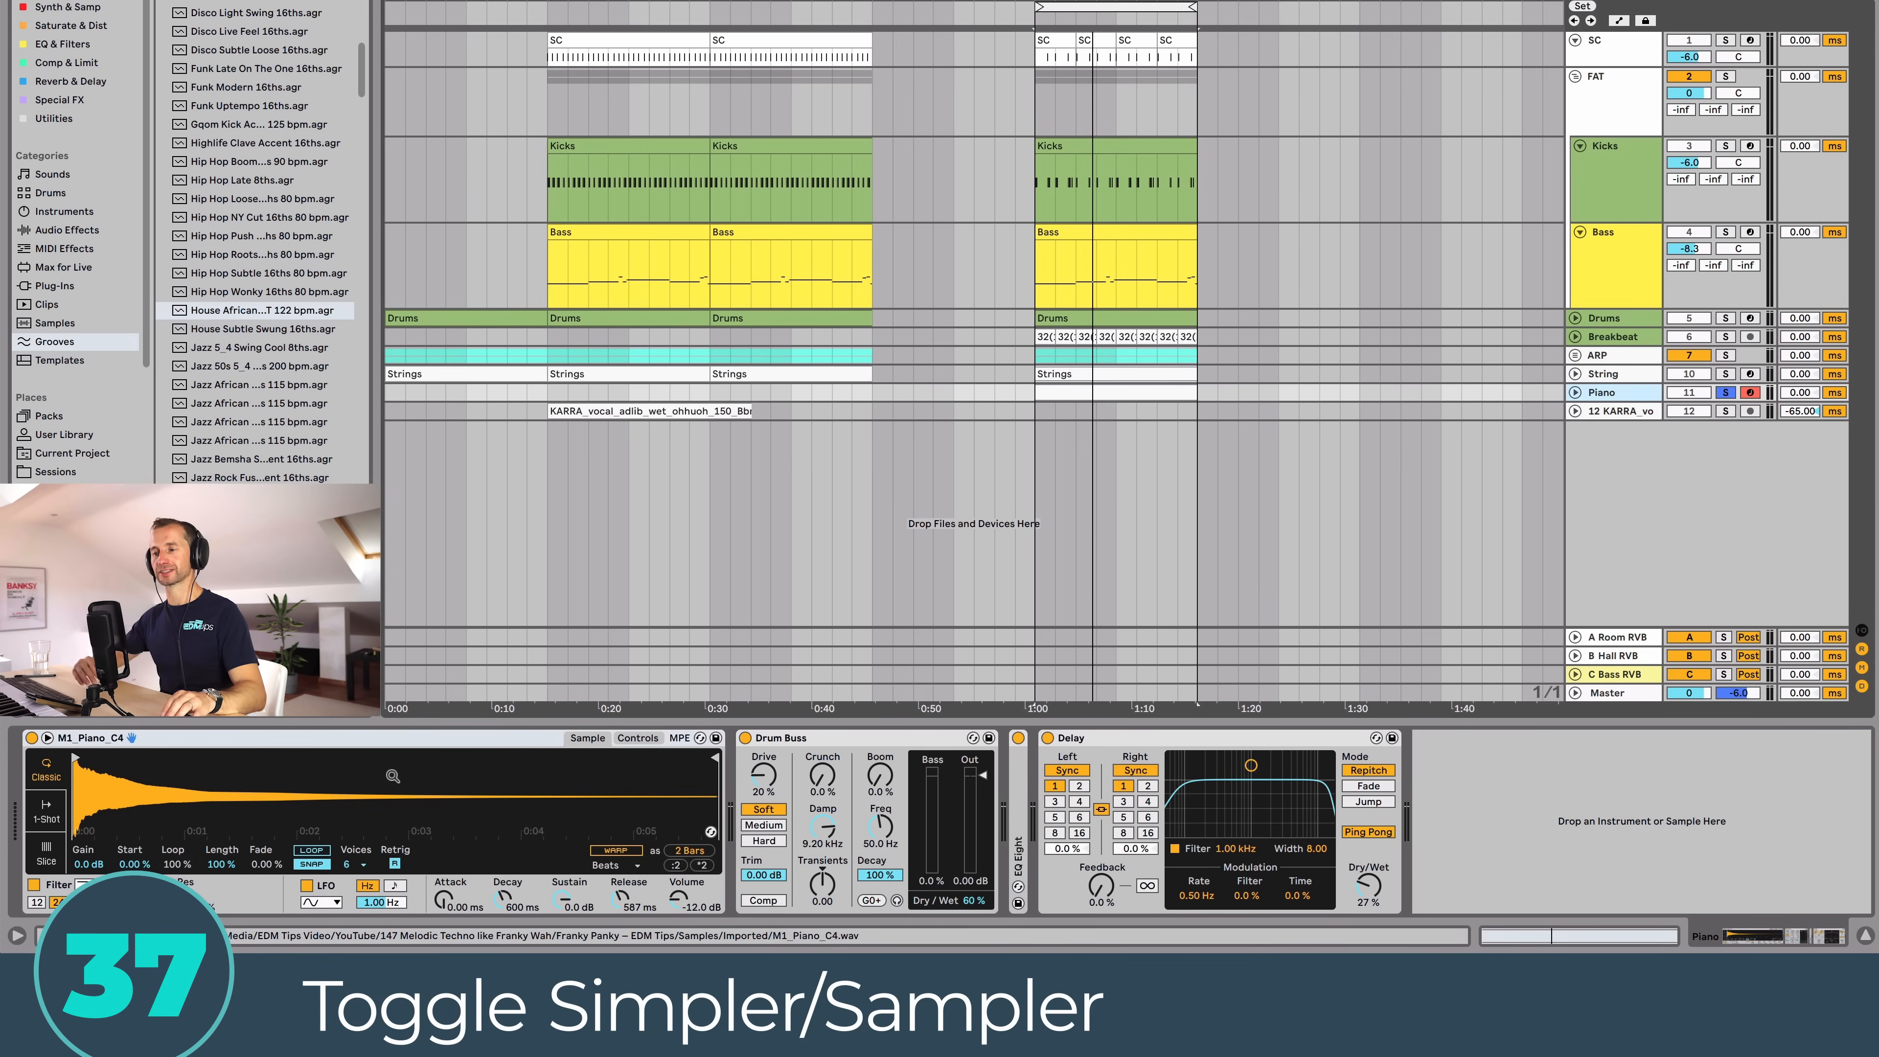
Step: During playback, convert the Piano track's M1_Piano_C4 Simpler to Sampler and show its Filter/Global settings
left_click(337, 740)
key("space")
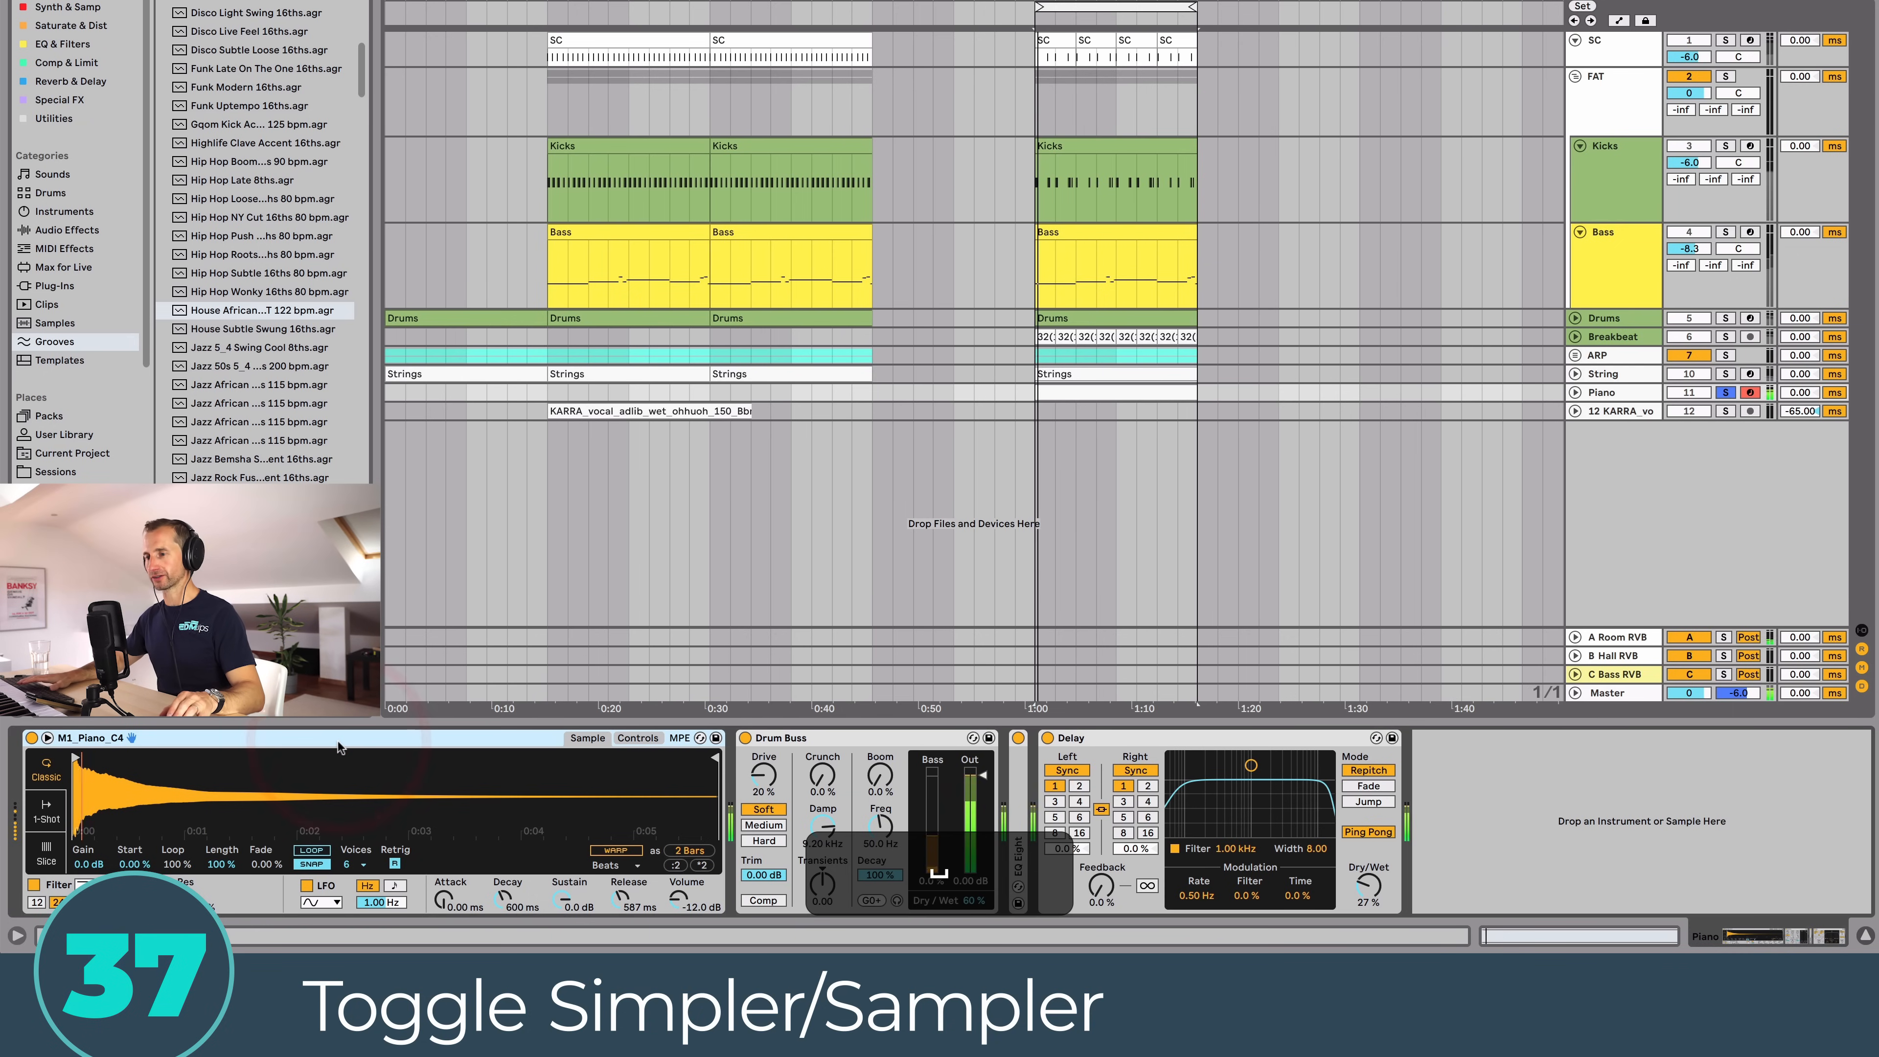
right_click(338, 740)
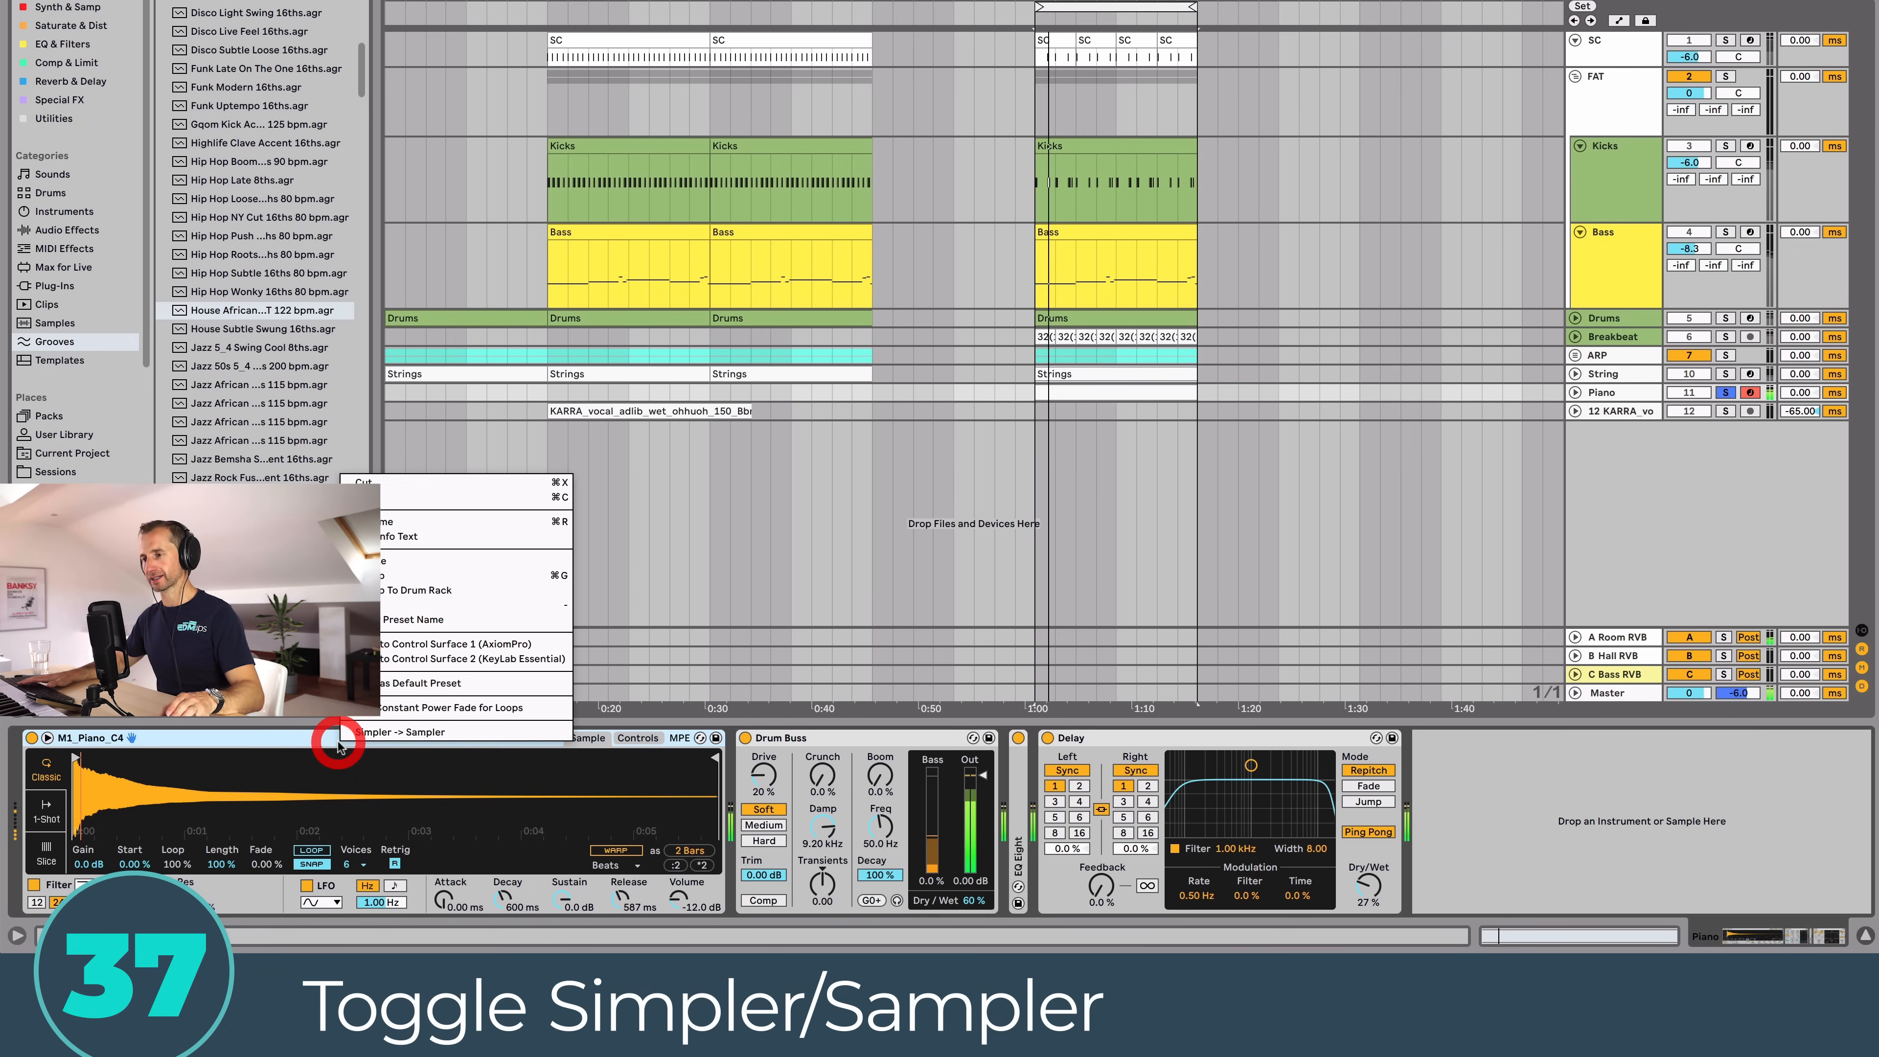
left_click(379, 732)
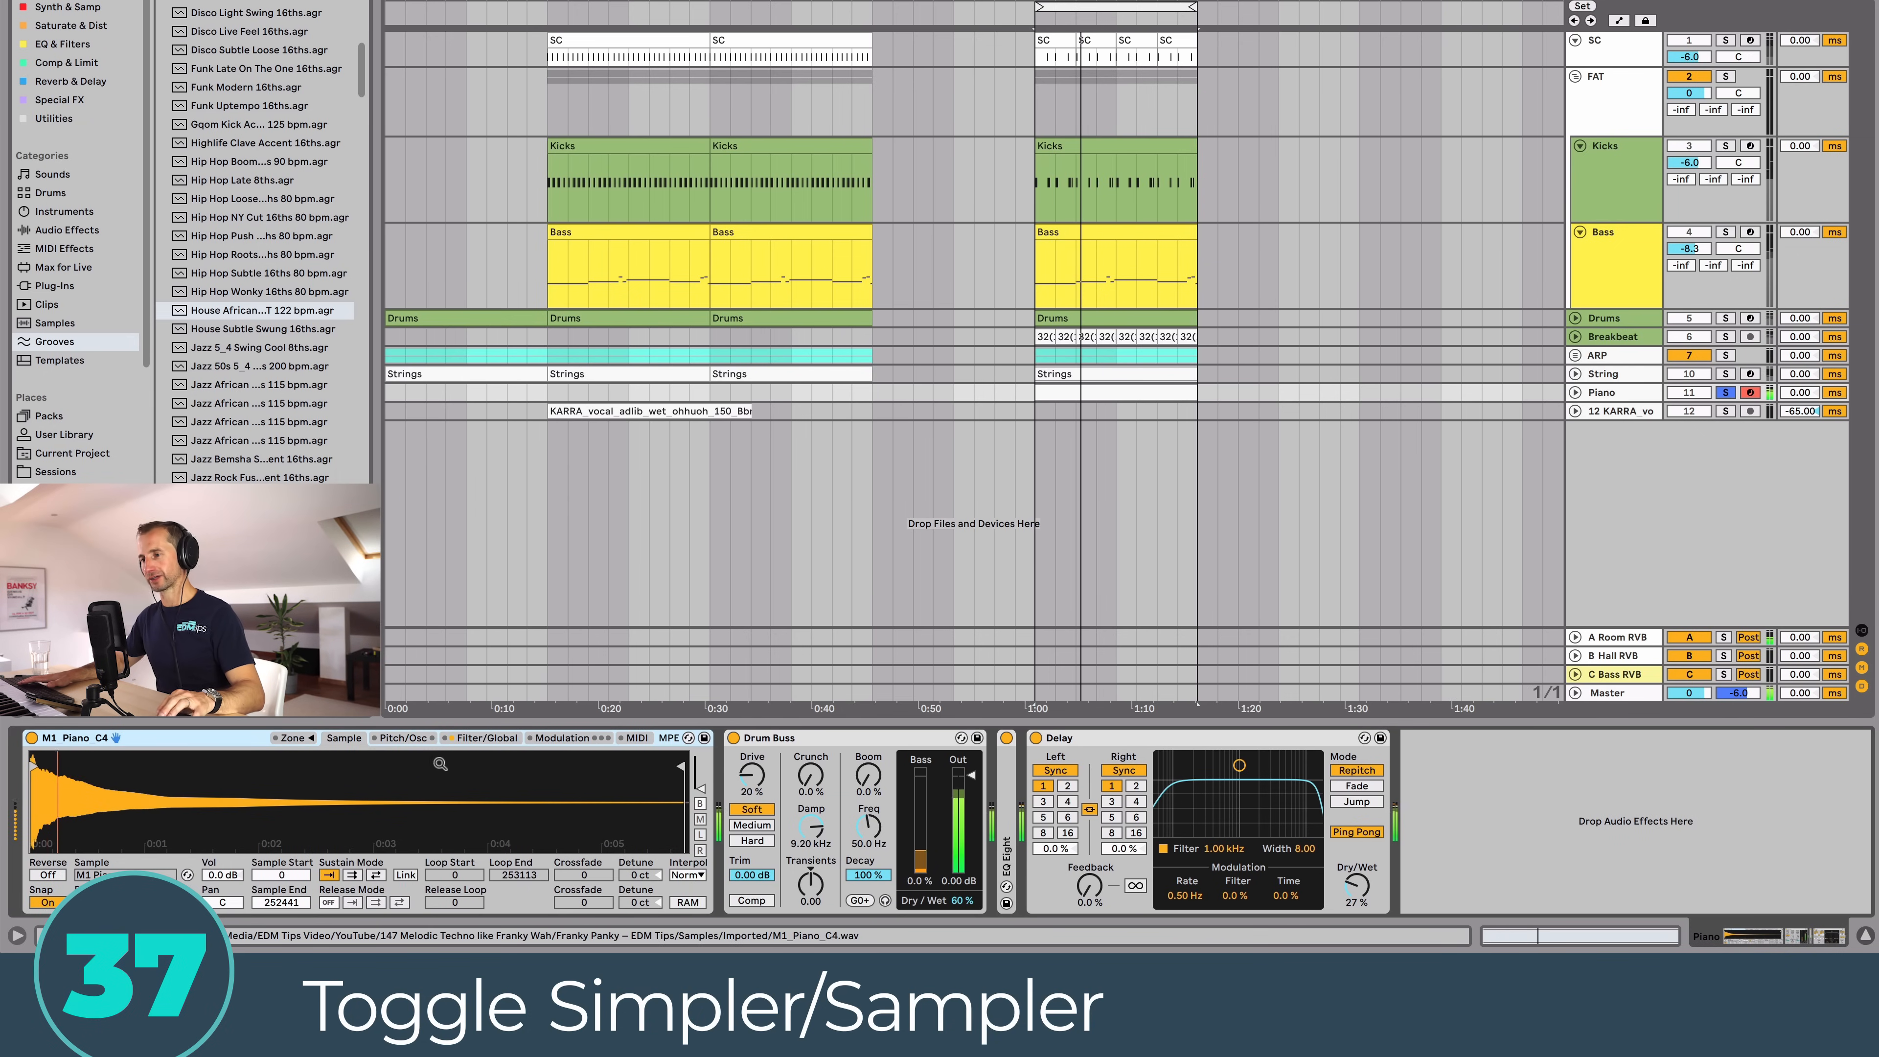
left_click(467, 740)
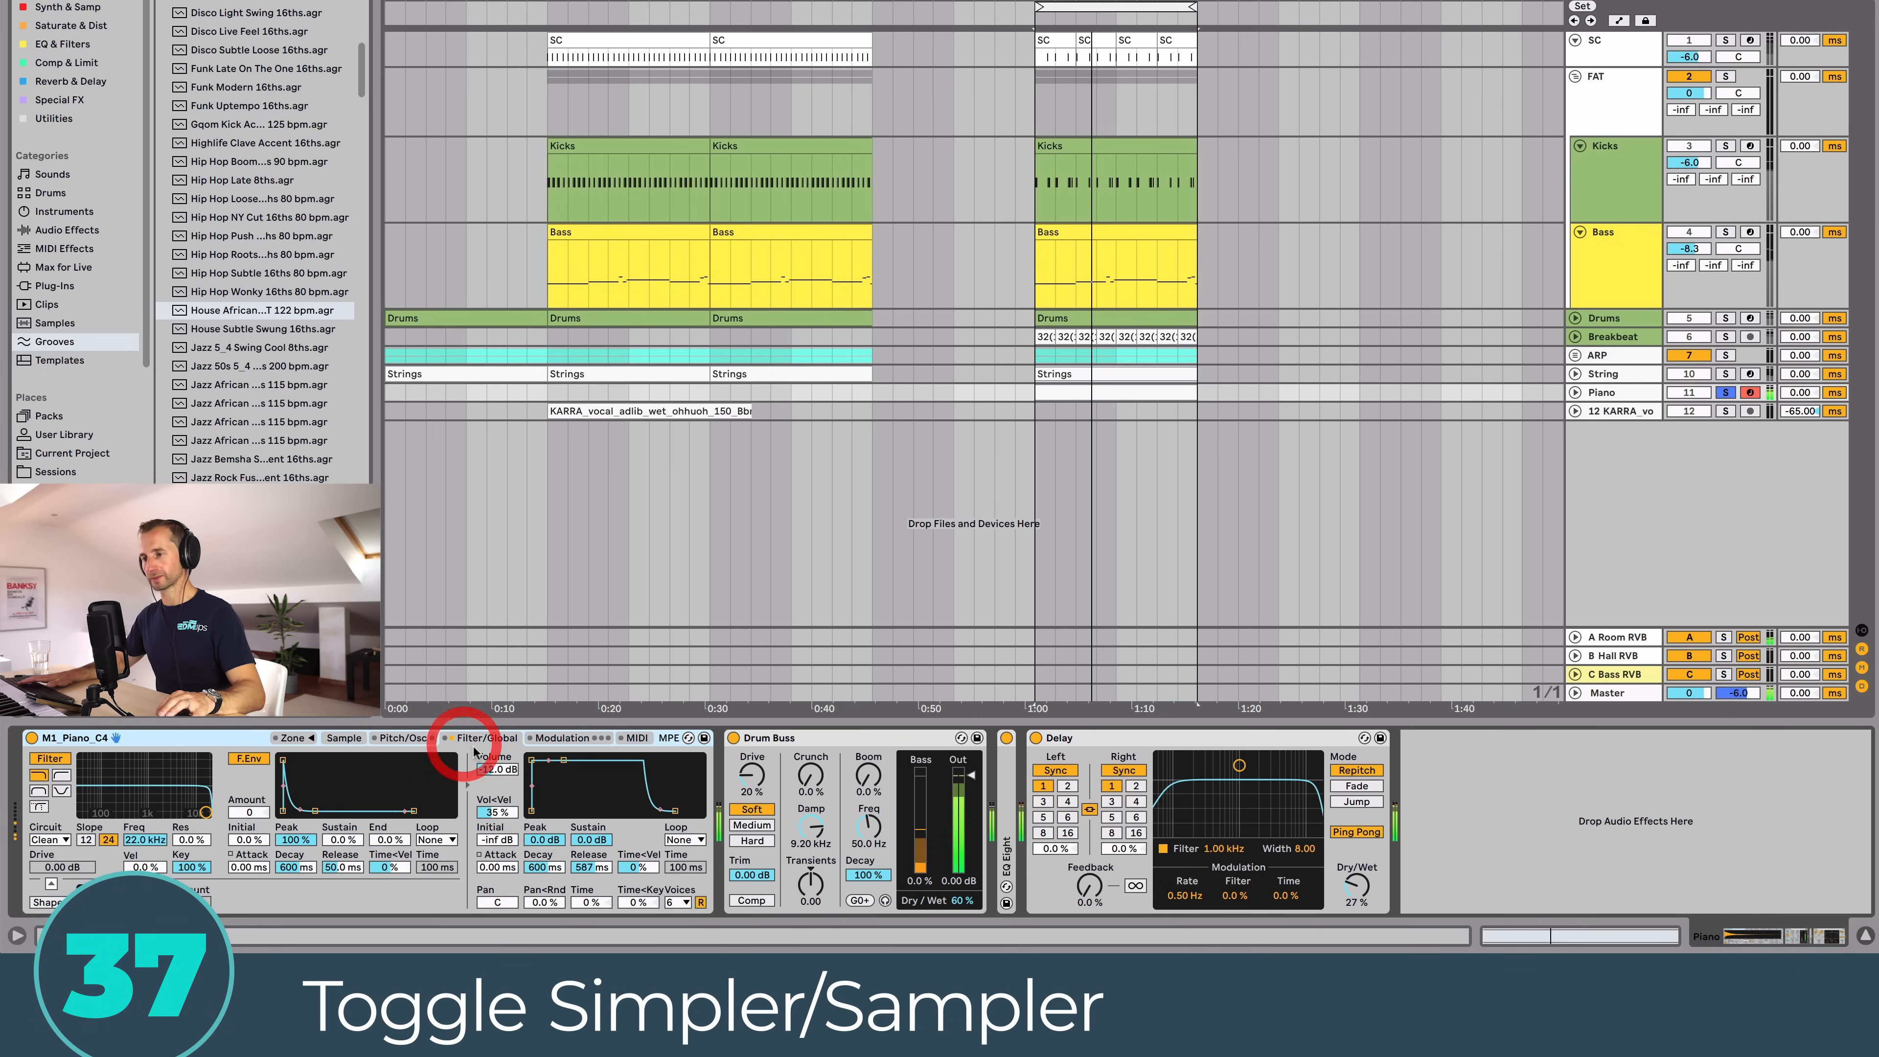
Step: Convert the M1_Piano_C4 Sampler back to Simpler and stop playback
right_click(236, 738)
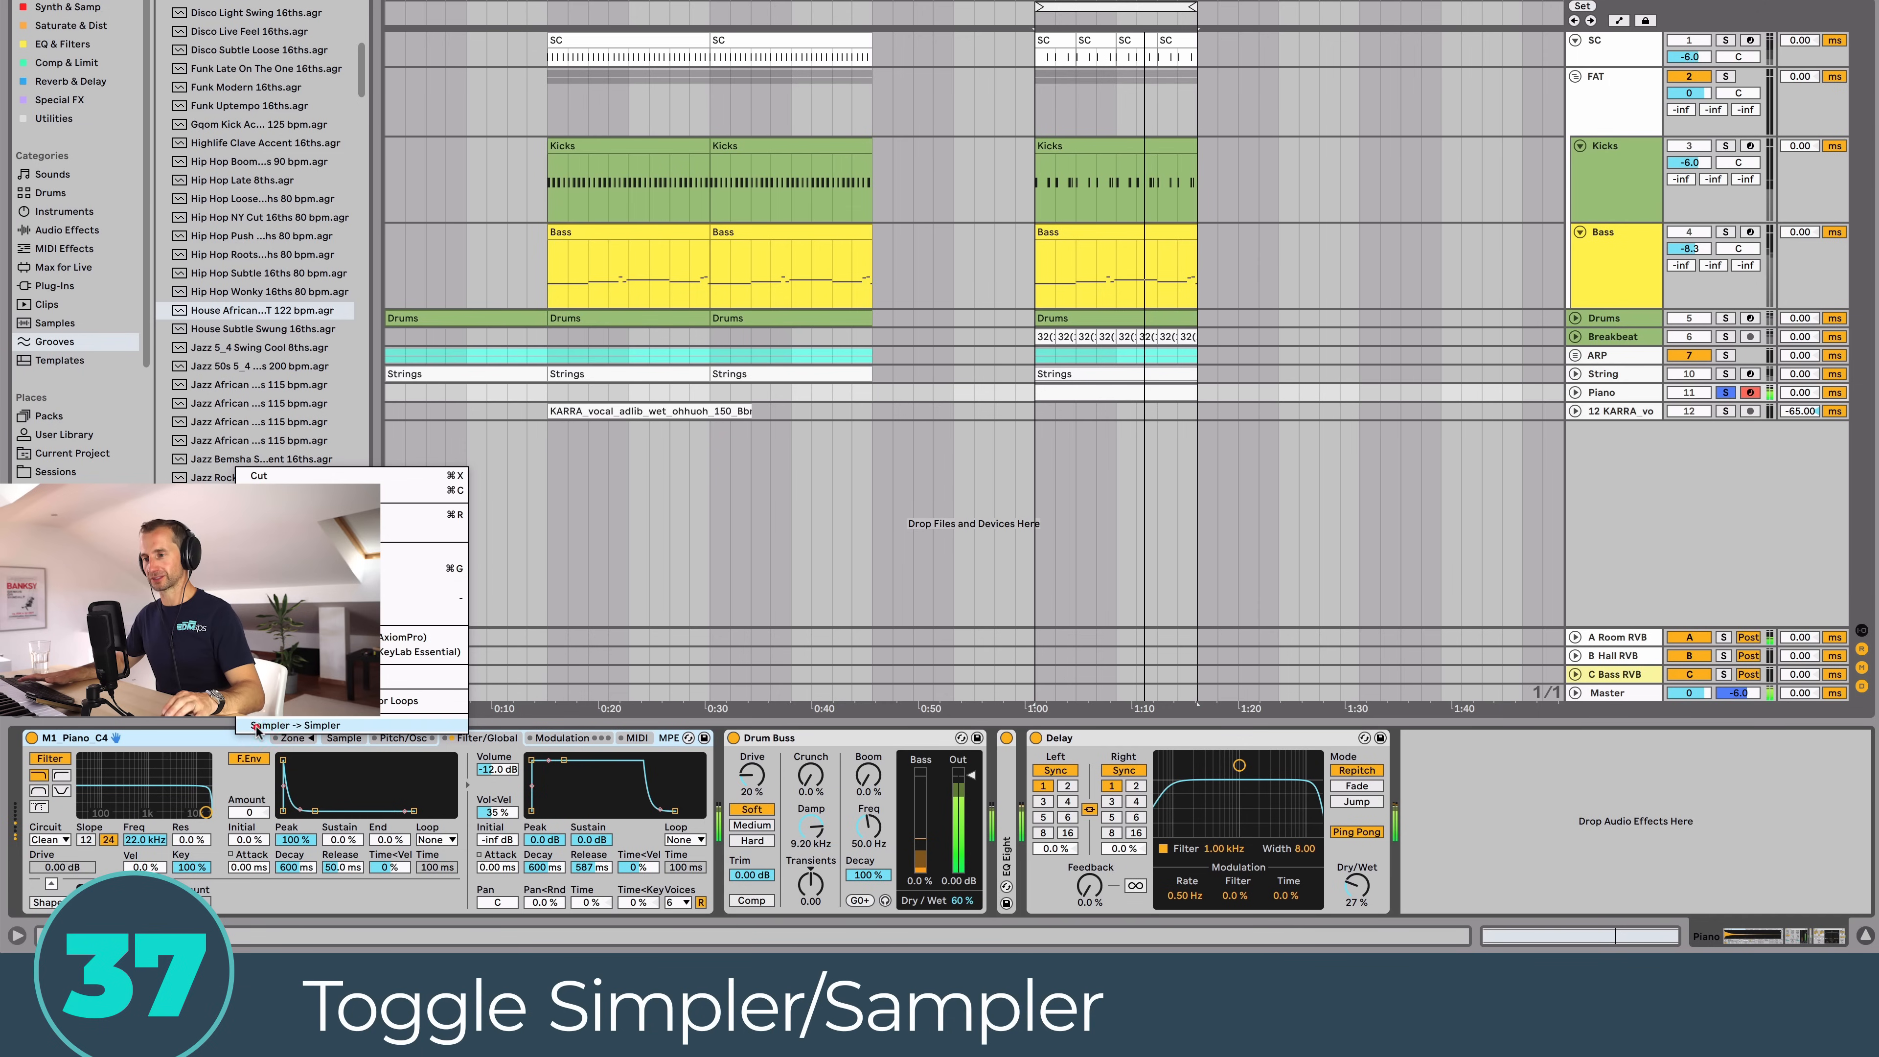
left_click(256, 729)
key("space")
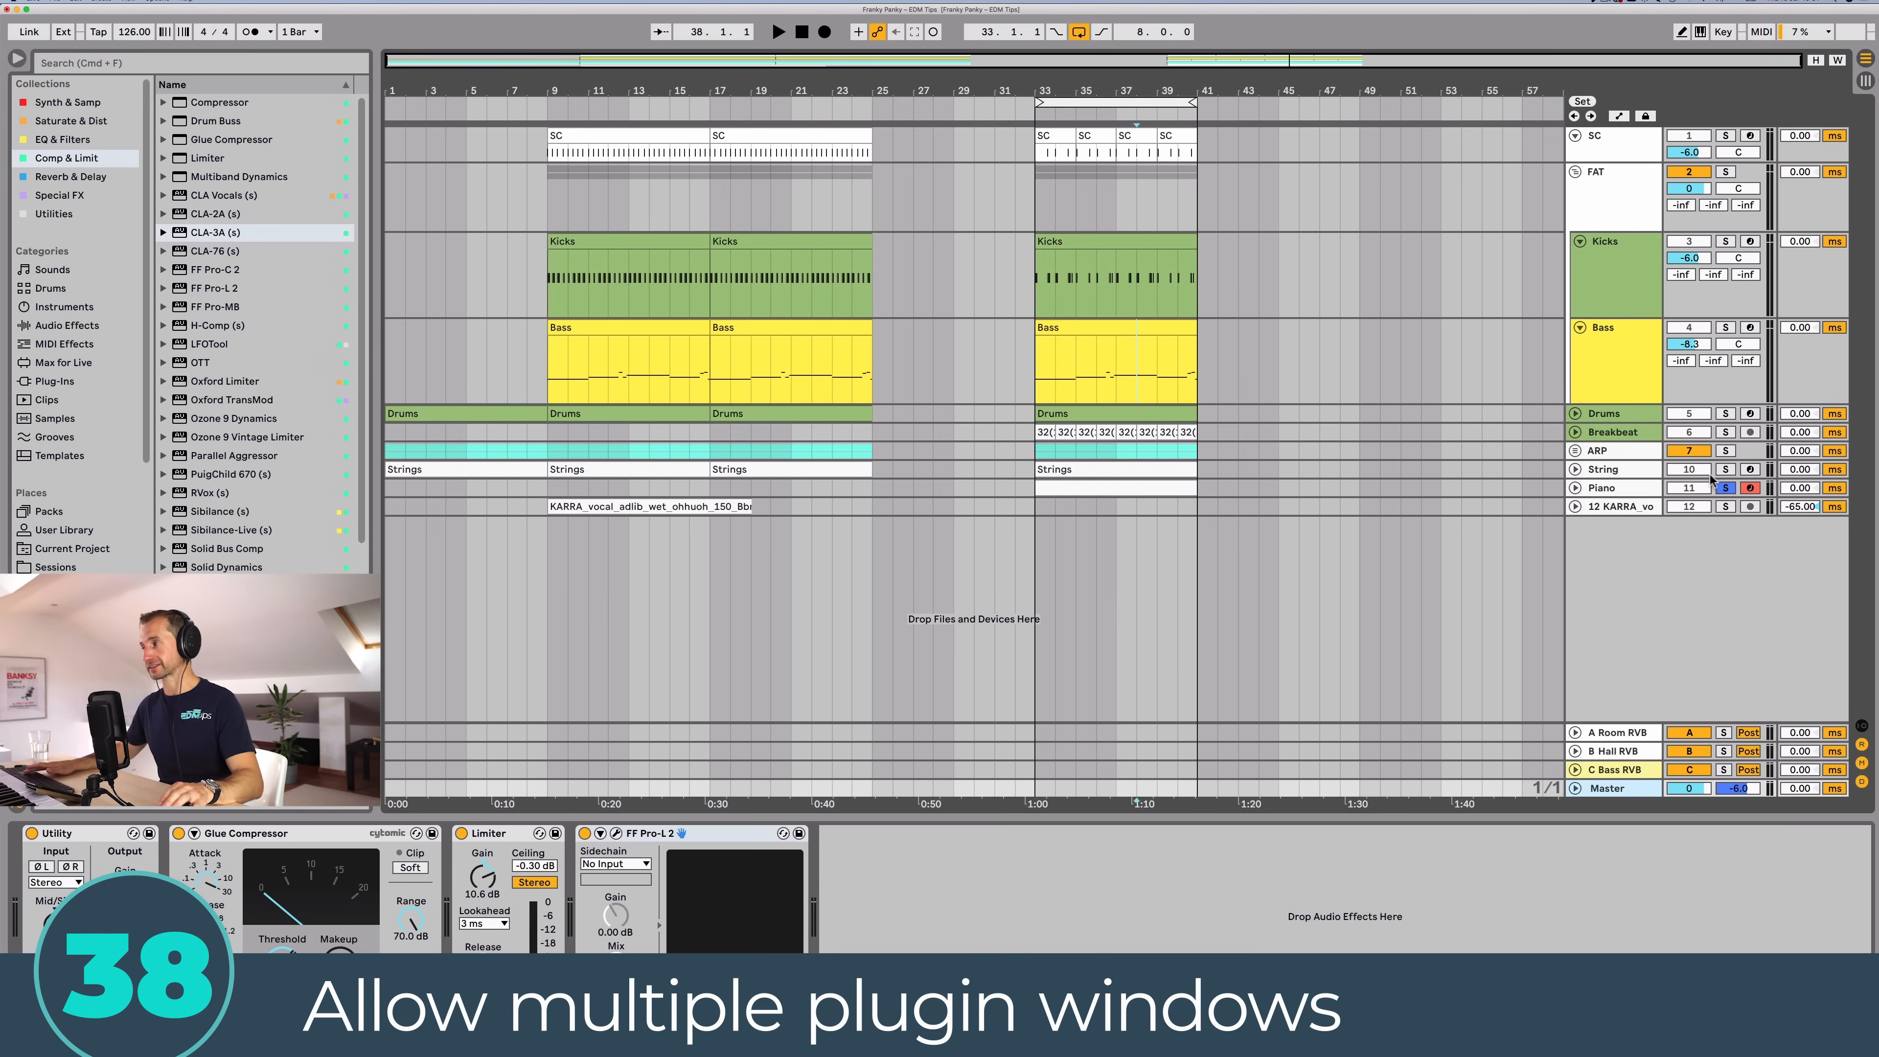
Step: Open the FF Pro-L 2 plug-in window from the Master track, followed by the CLA-3A window from the Piano track
left_click(617, 834)
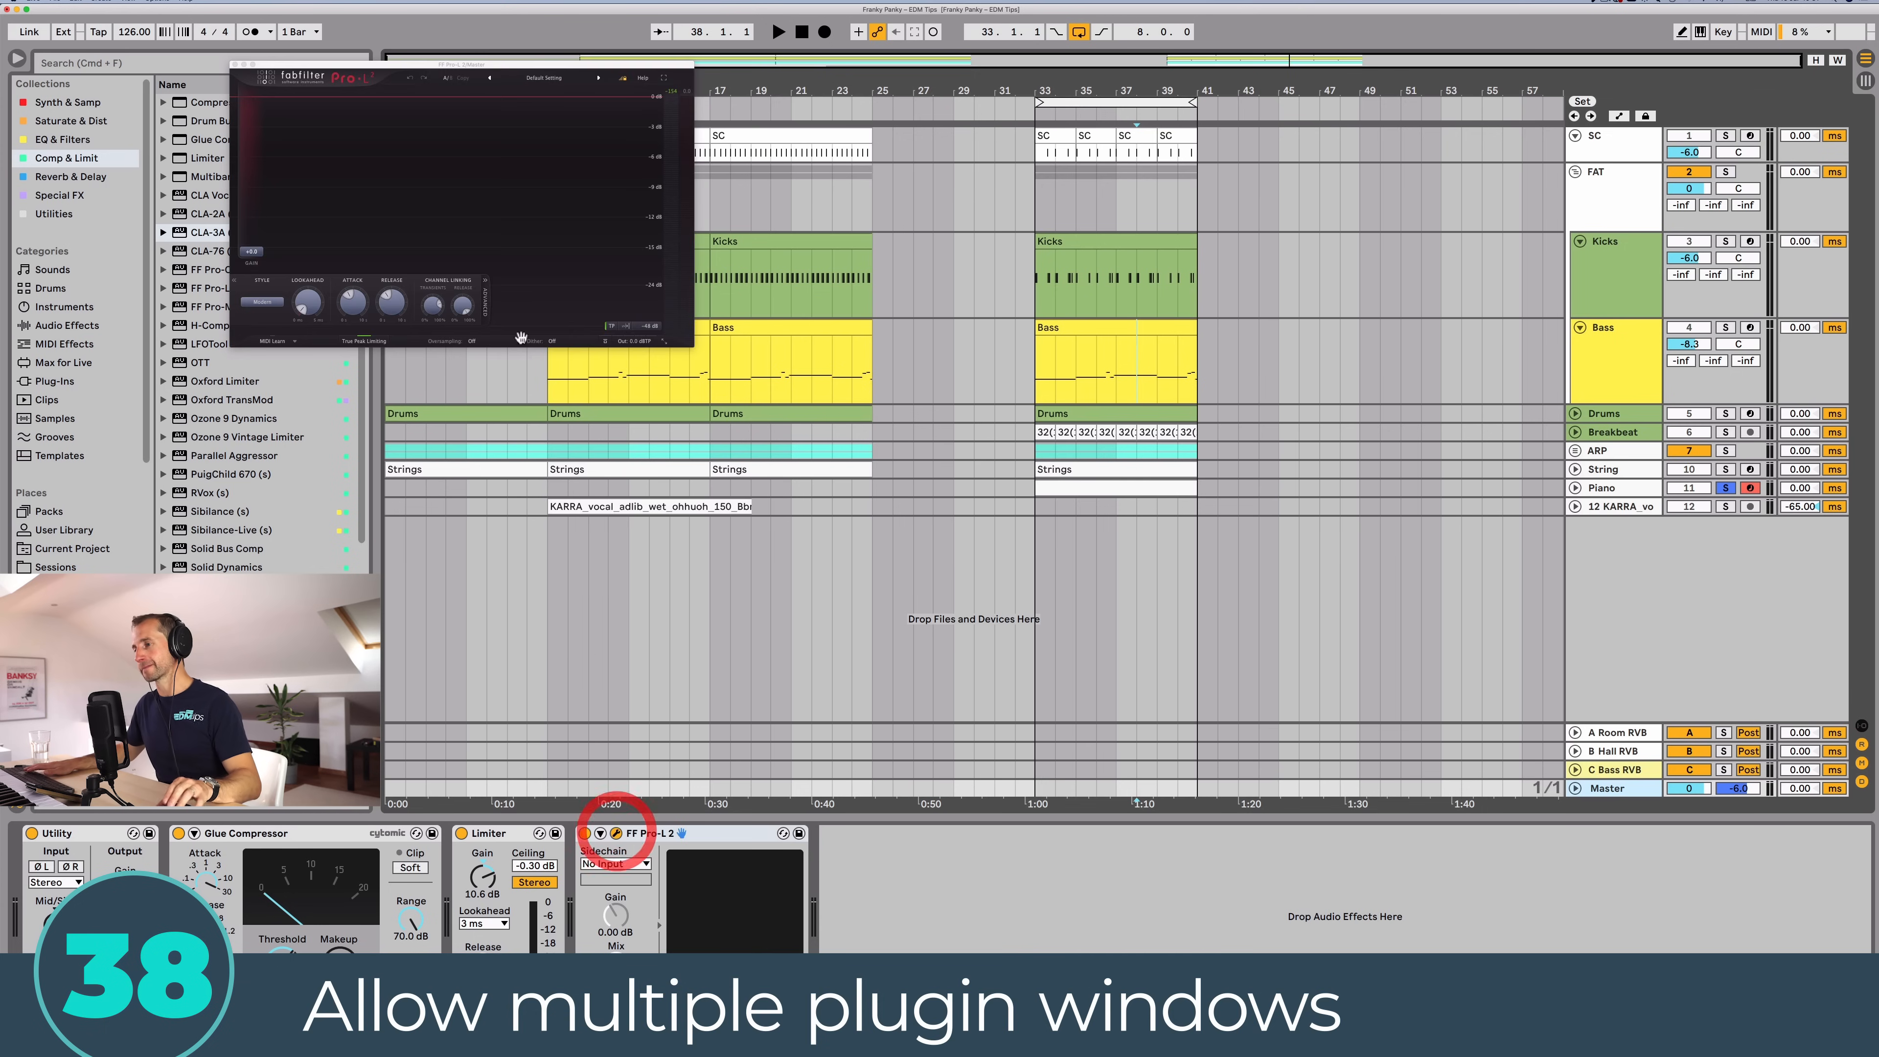
left_click(442, 68)
left_click(1620, 474)
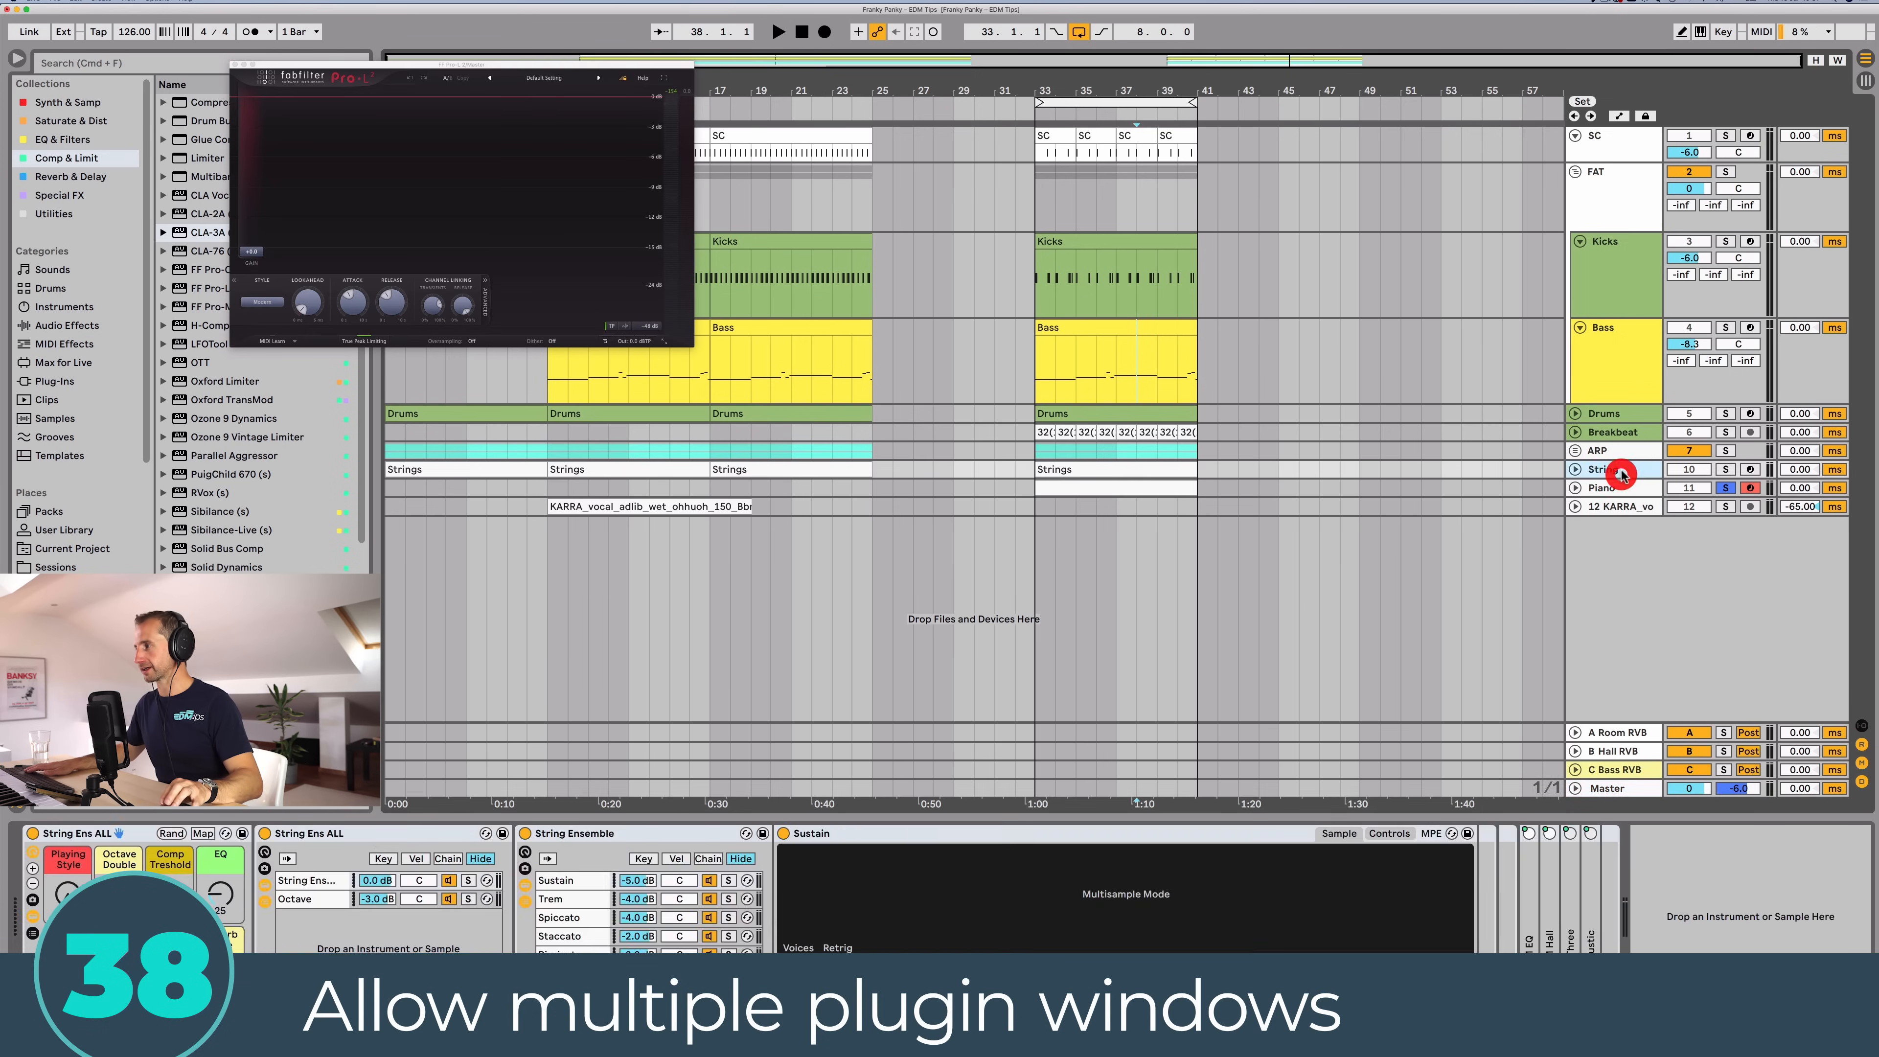
left_click(1616, 435)
left_click(1613, 414)
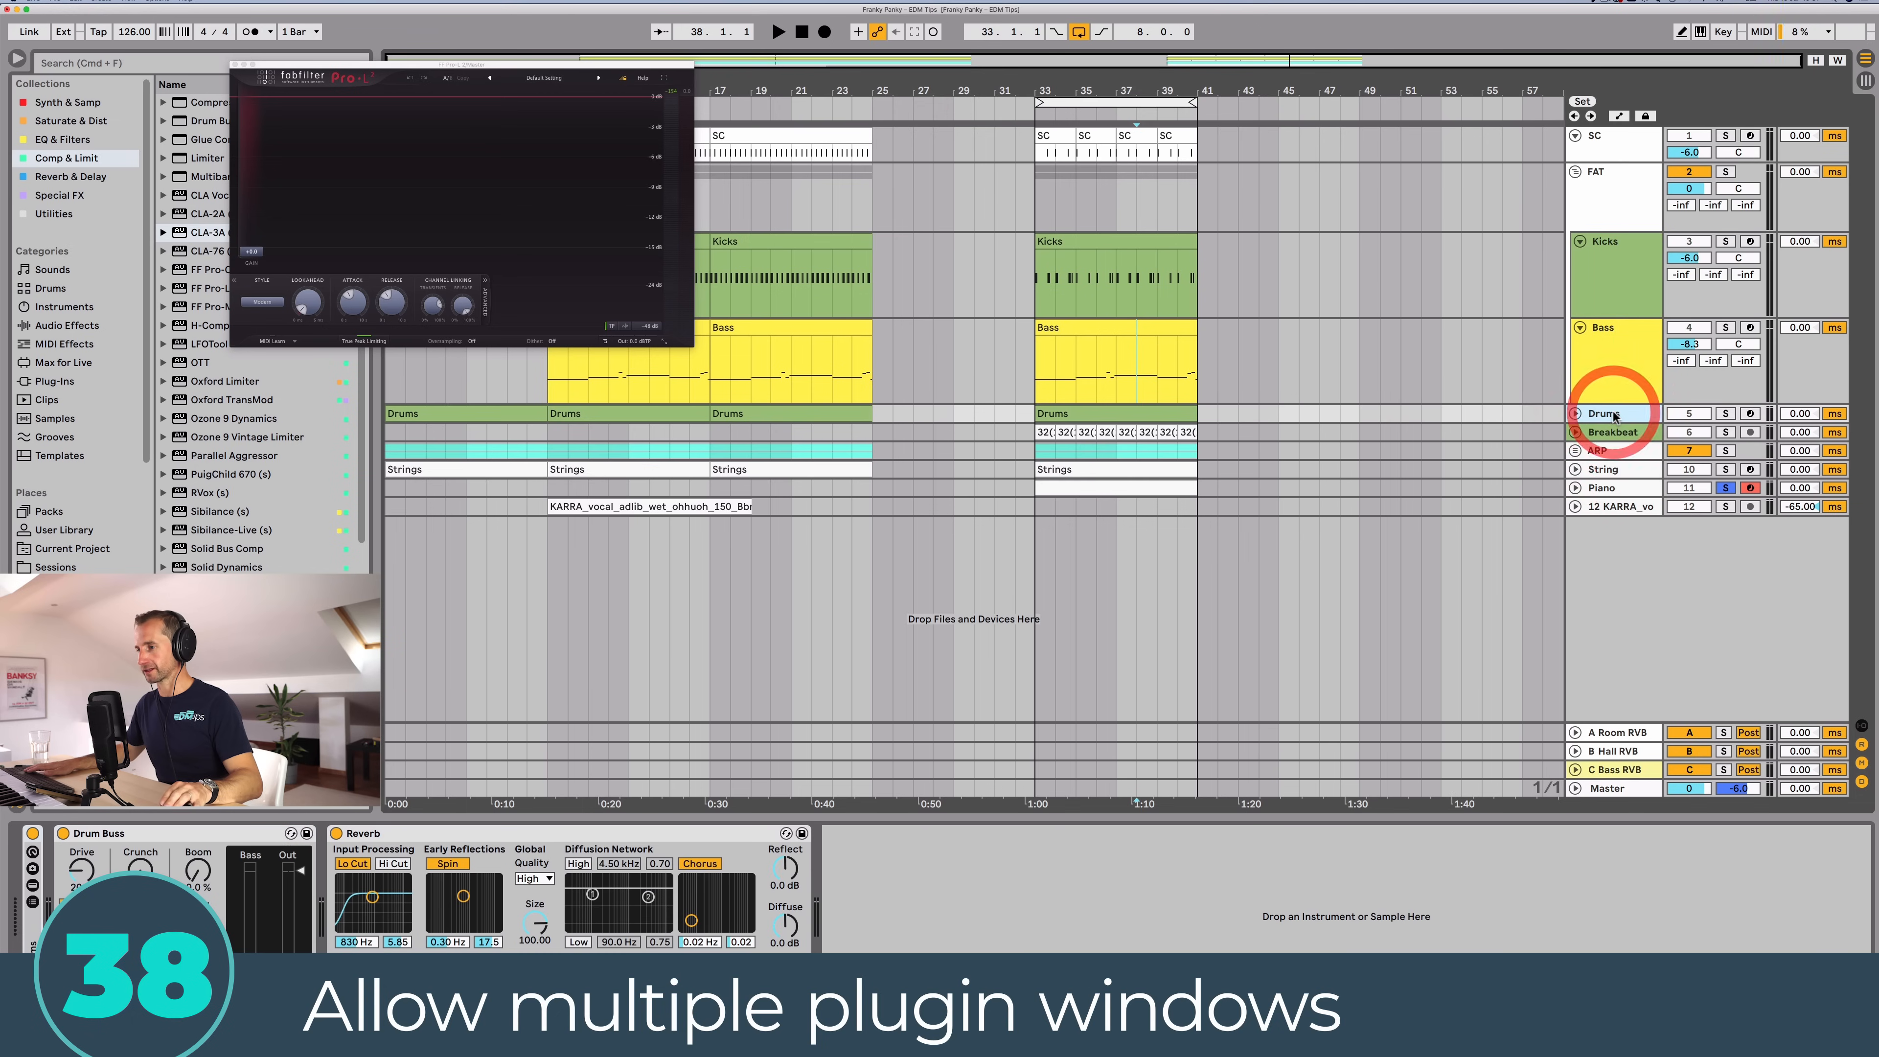
left_click(1608, 488)
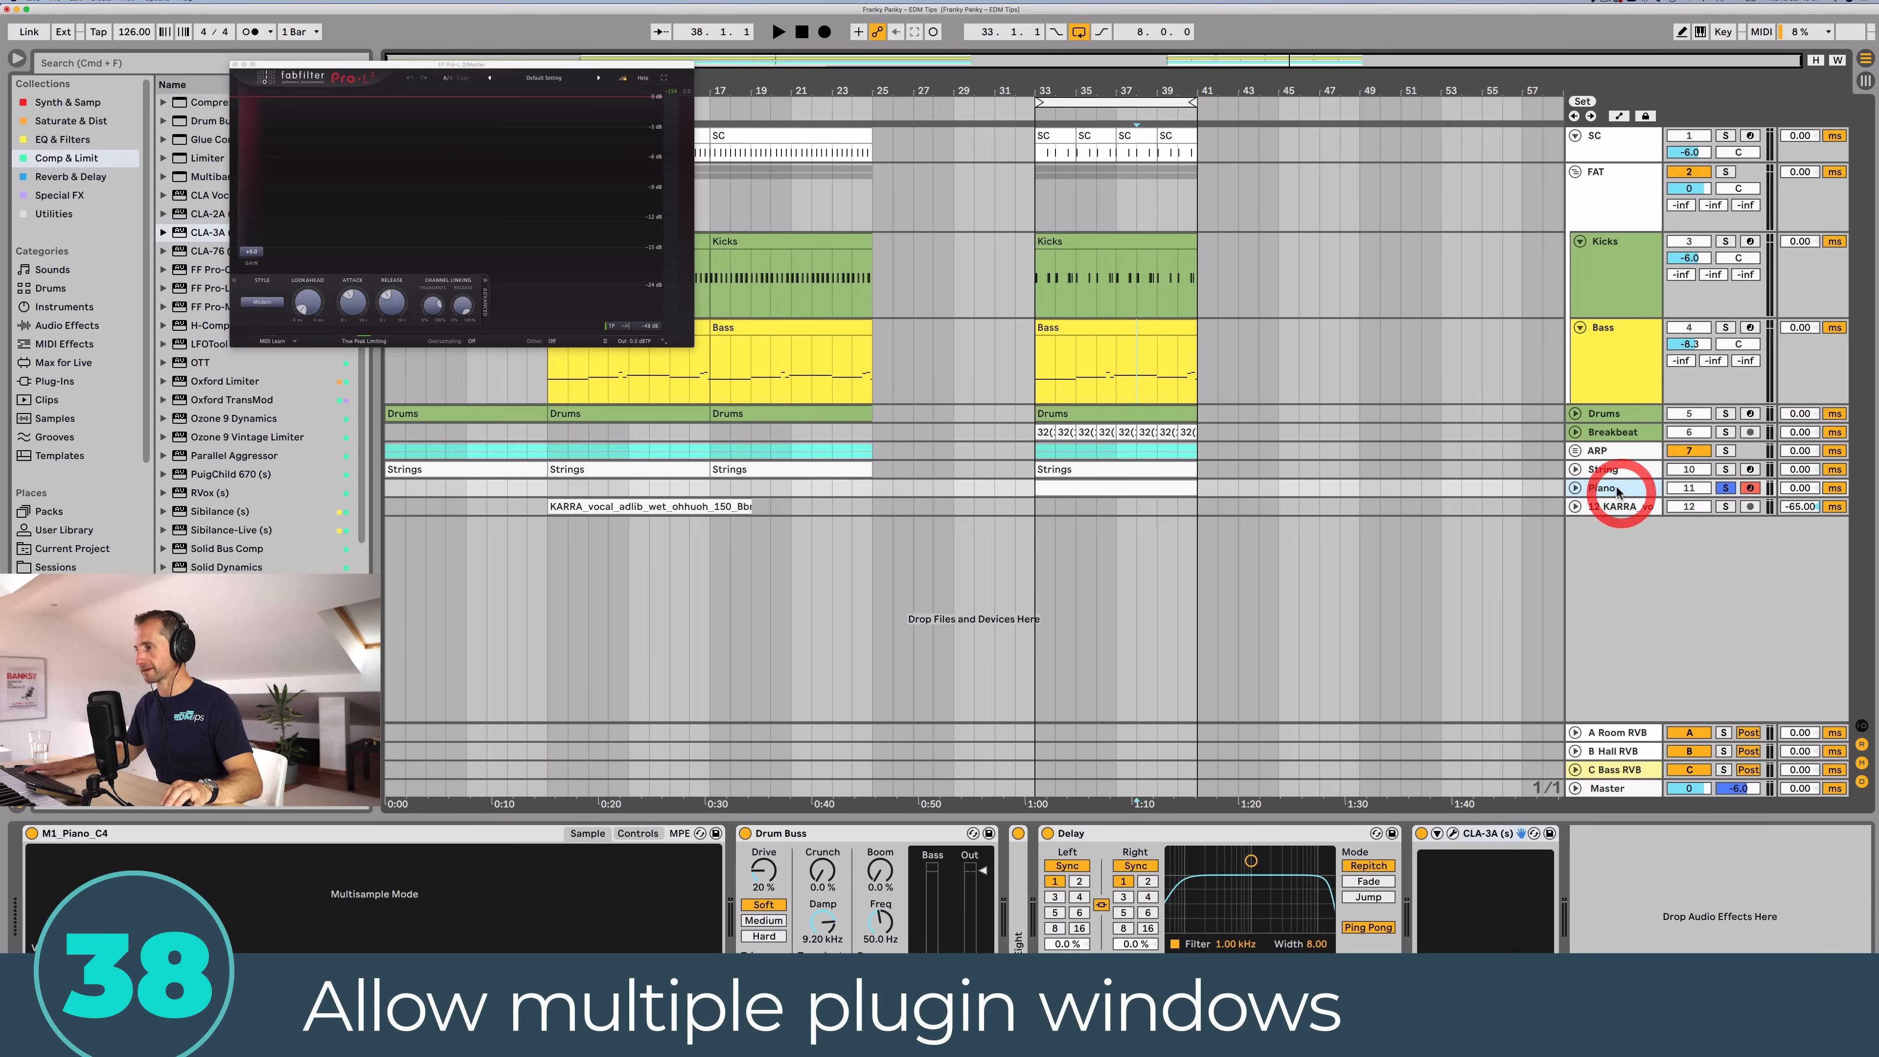
left_click(1452, 834)
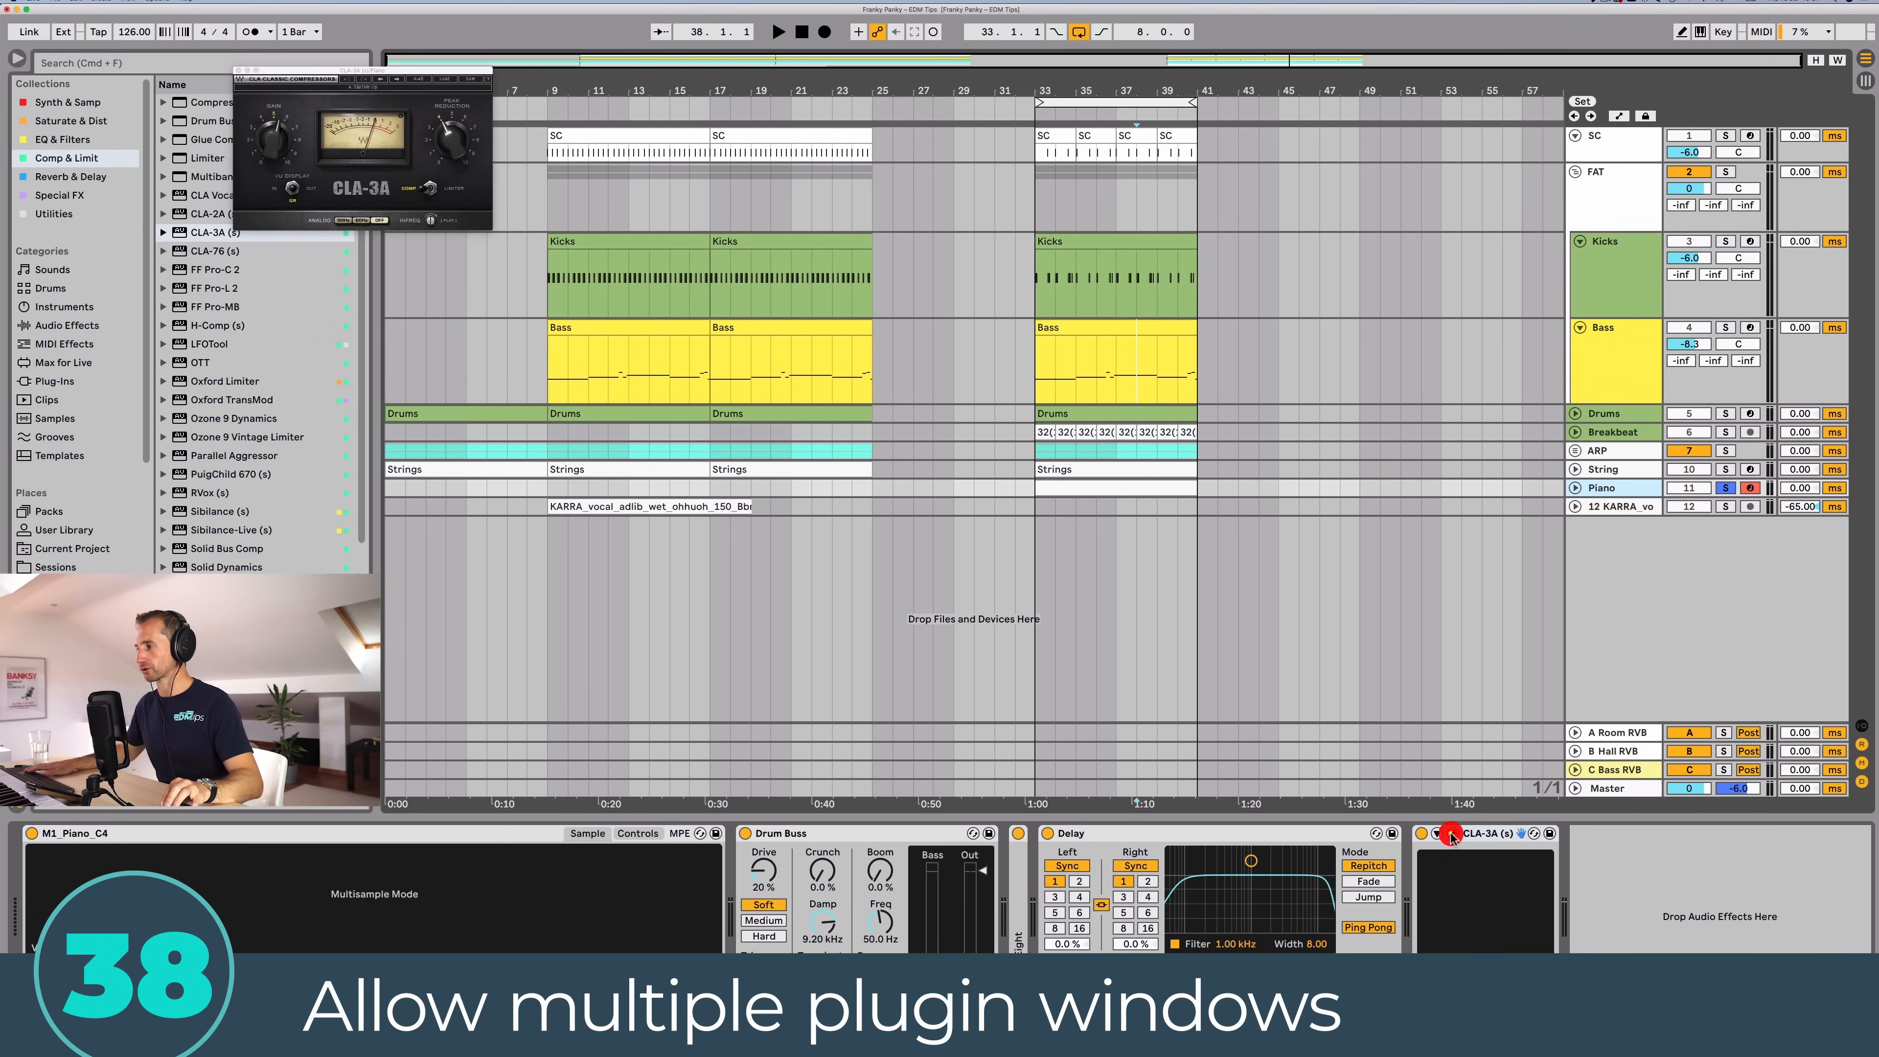
Step: Turn on Multiple Plug-In Windows in the plug-in preferences and close the preferences
left_click(983, 256)
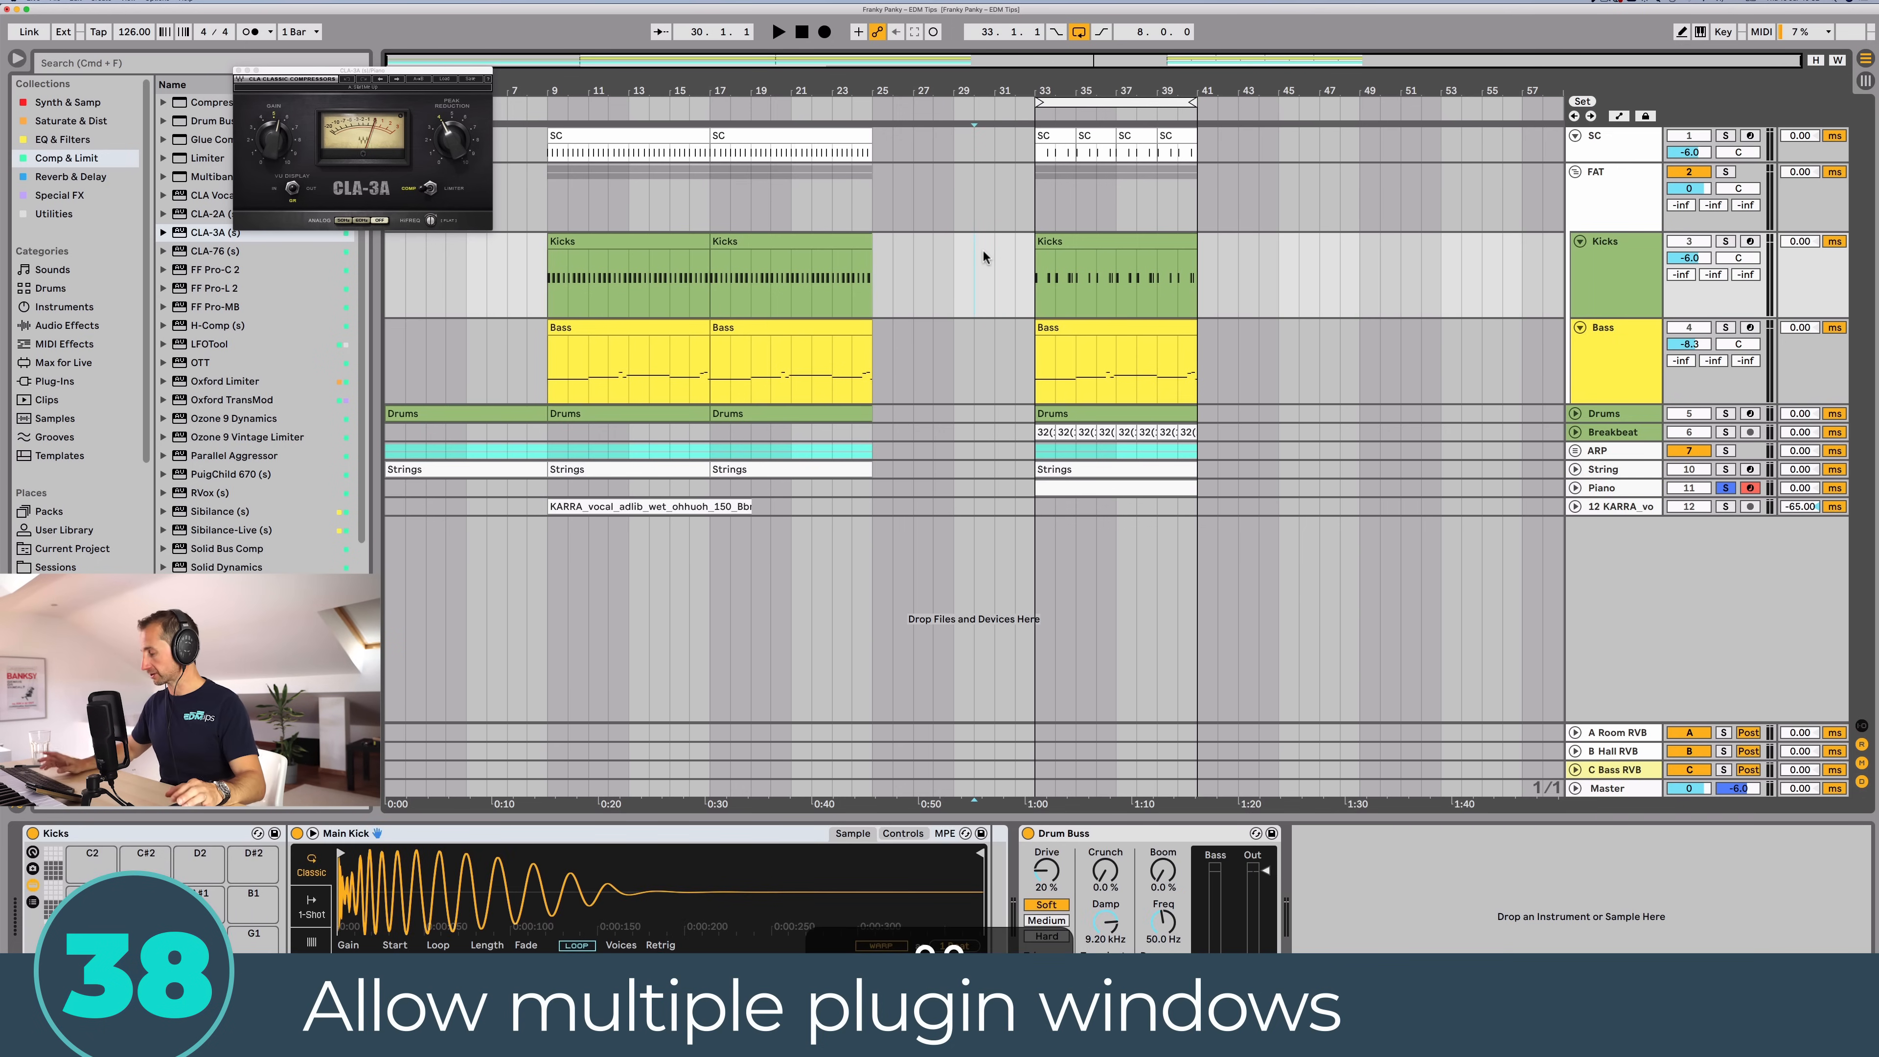
key("super+comma")
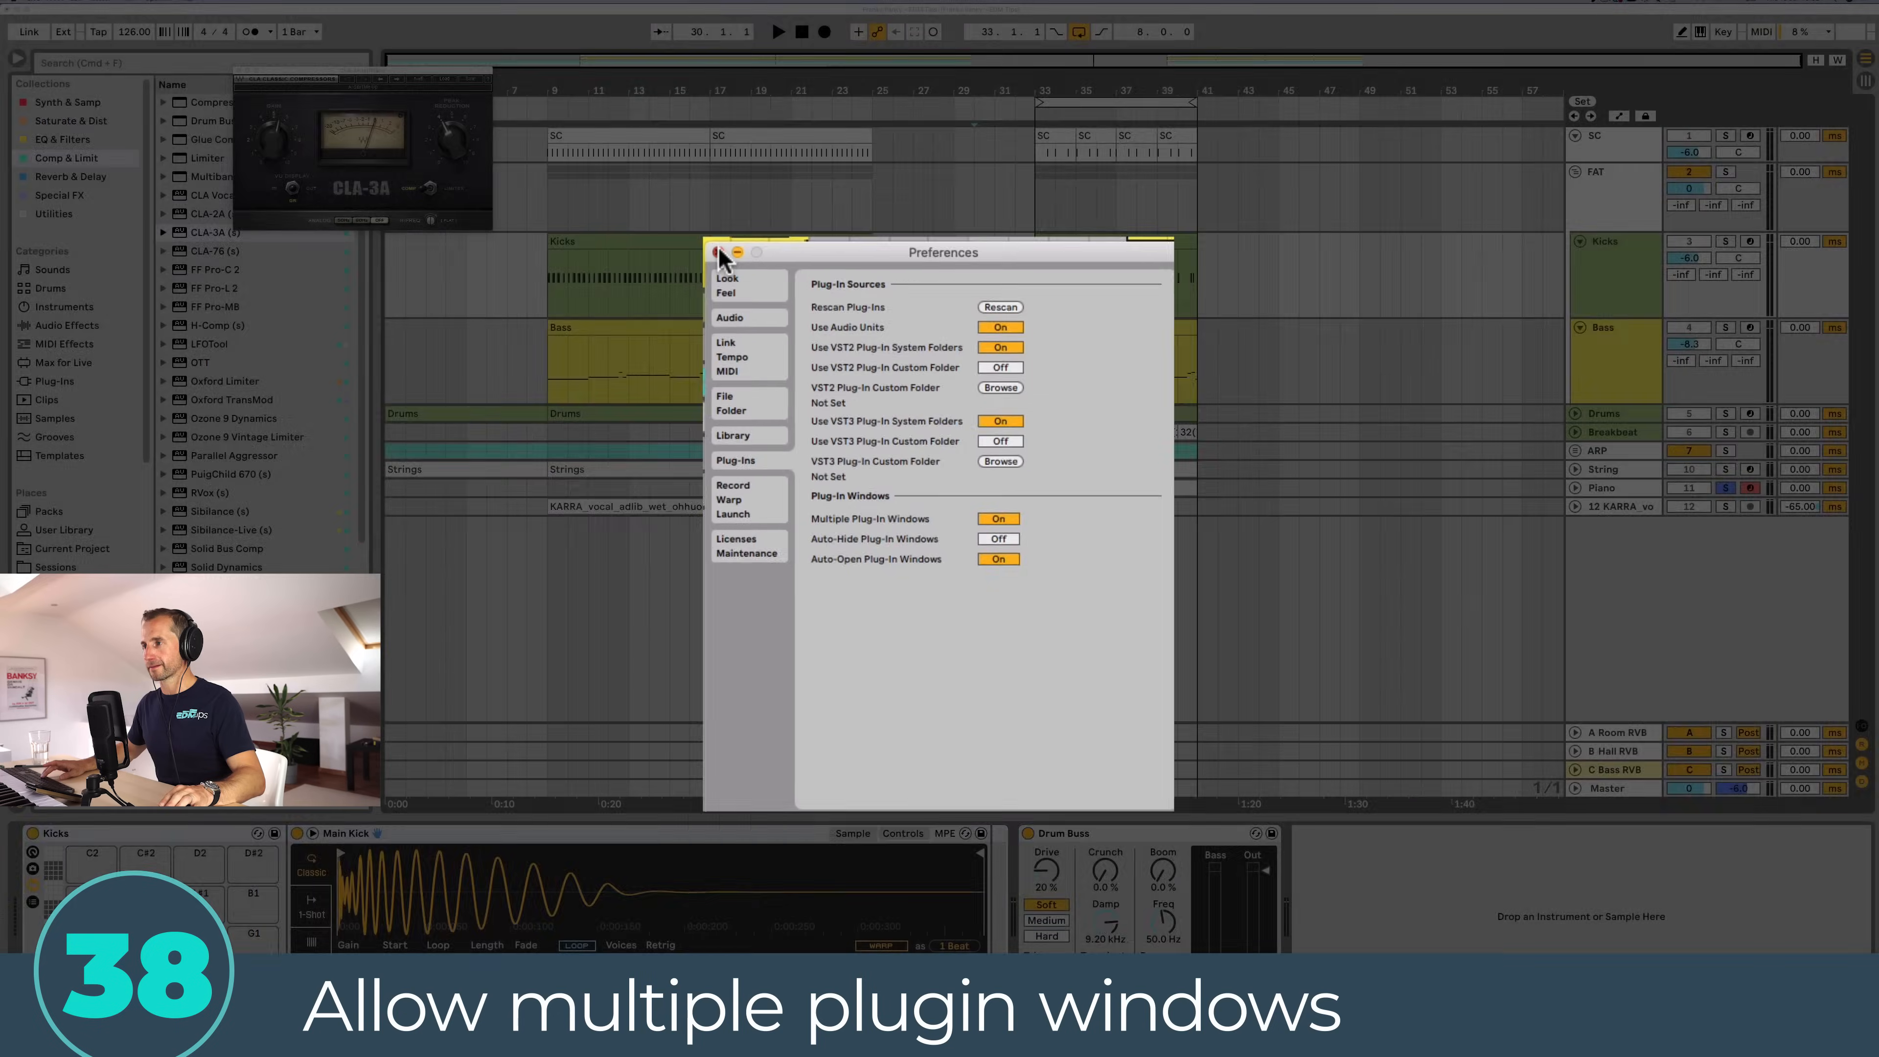
left_click(703, 238)
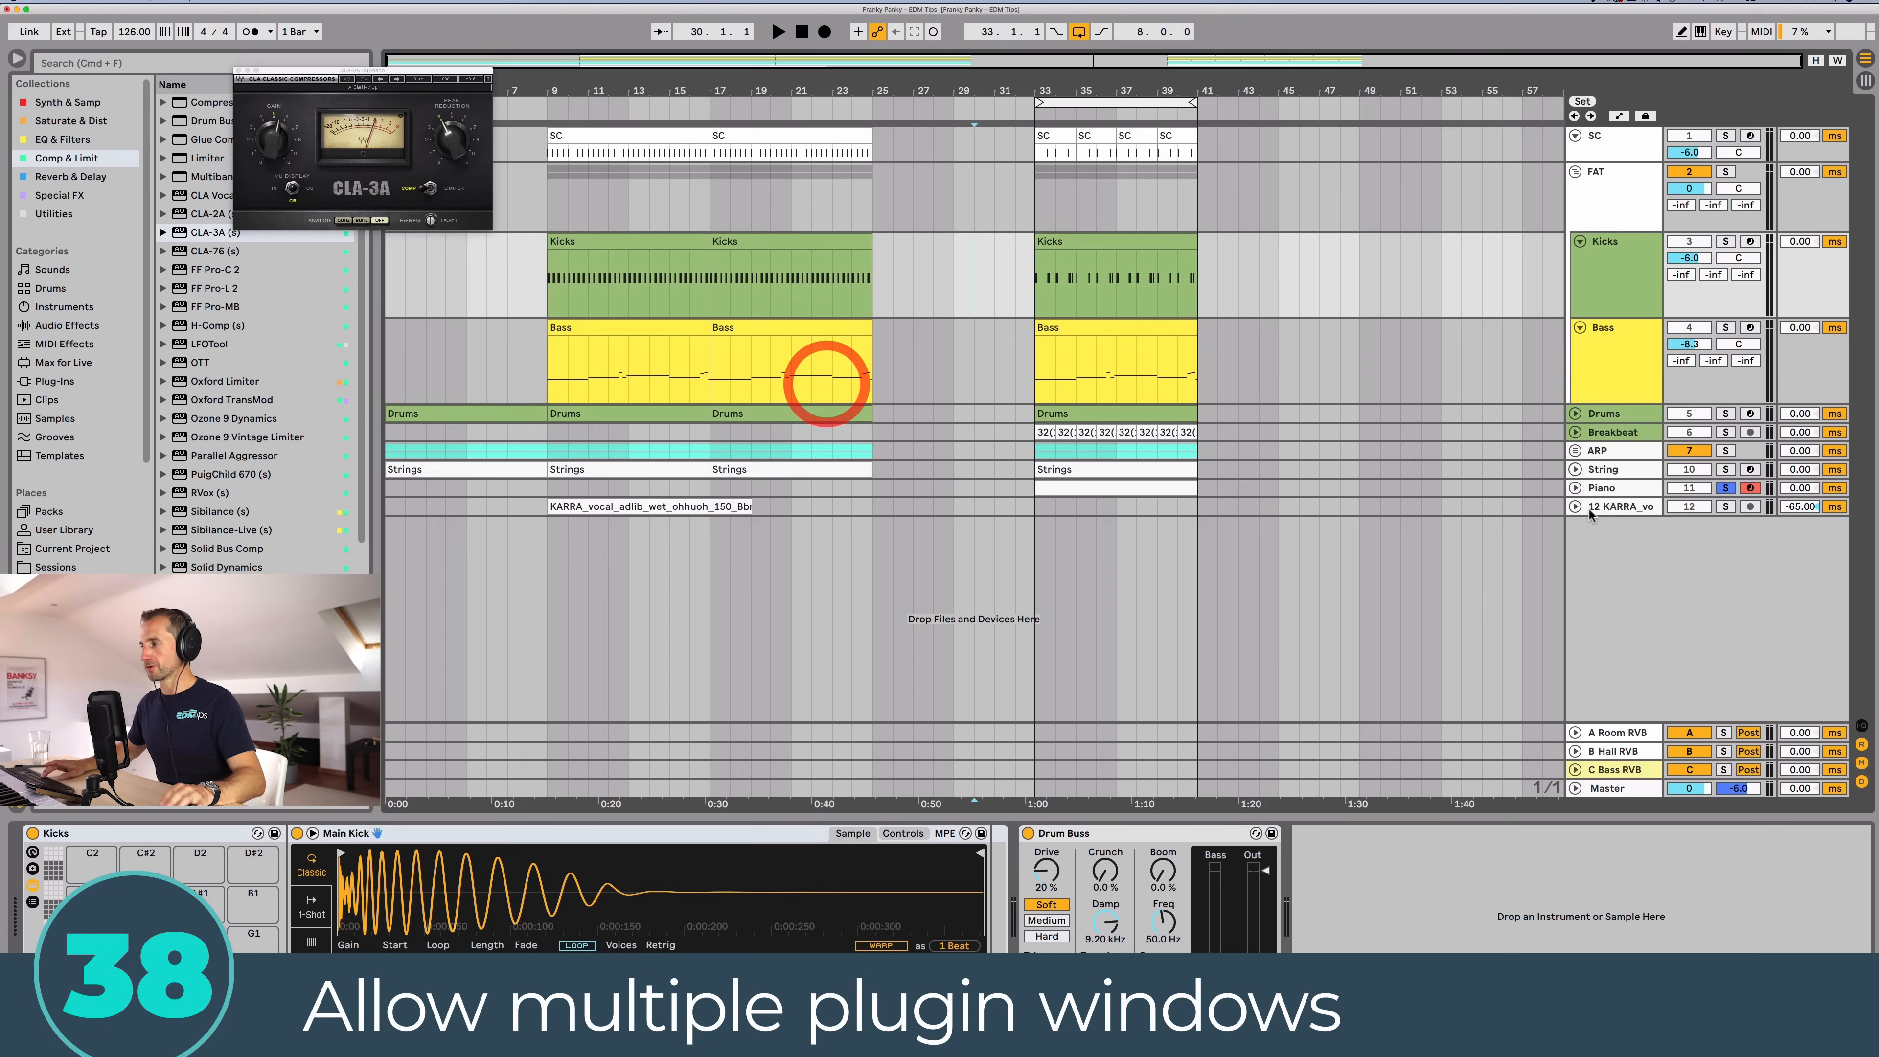
Step: Reopen the Master track's FF Pro-L 2 window and move it away from the open CLA-3A window
left_click(1612, 790)
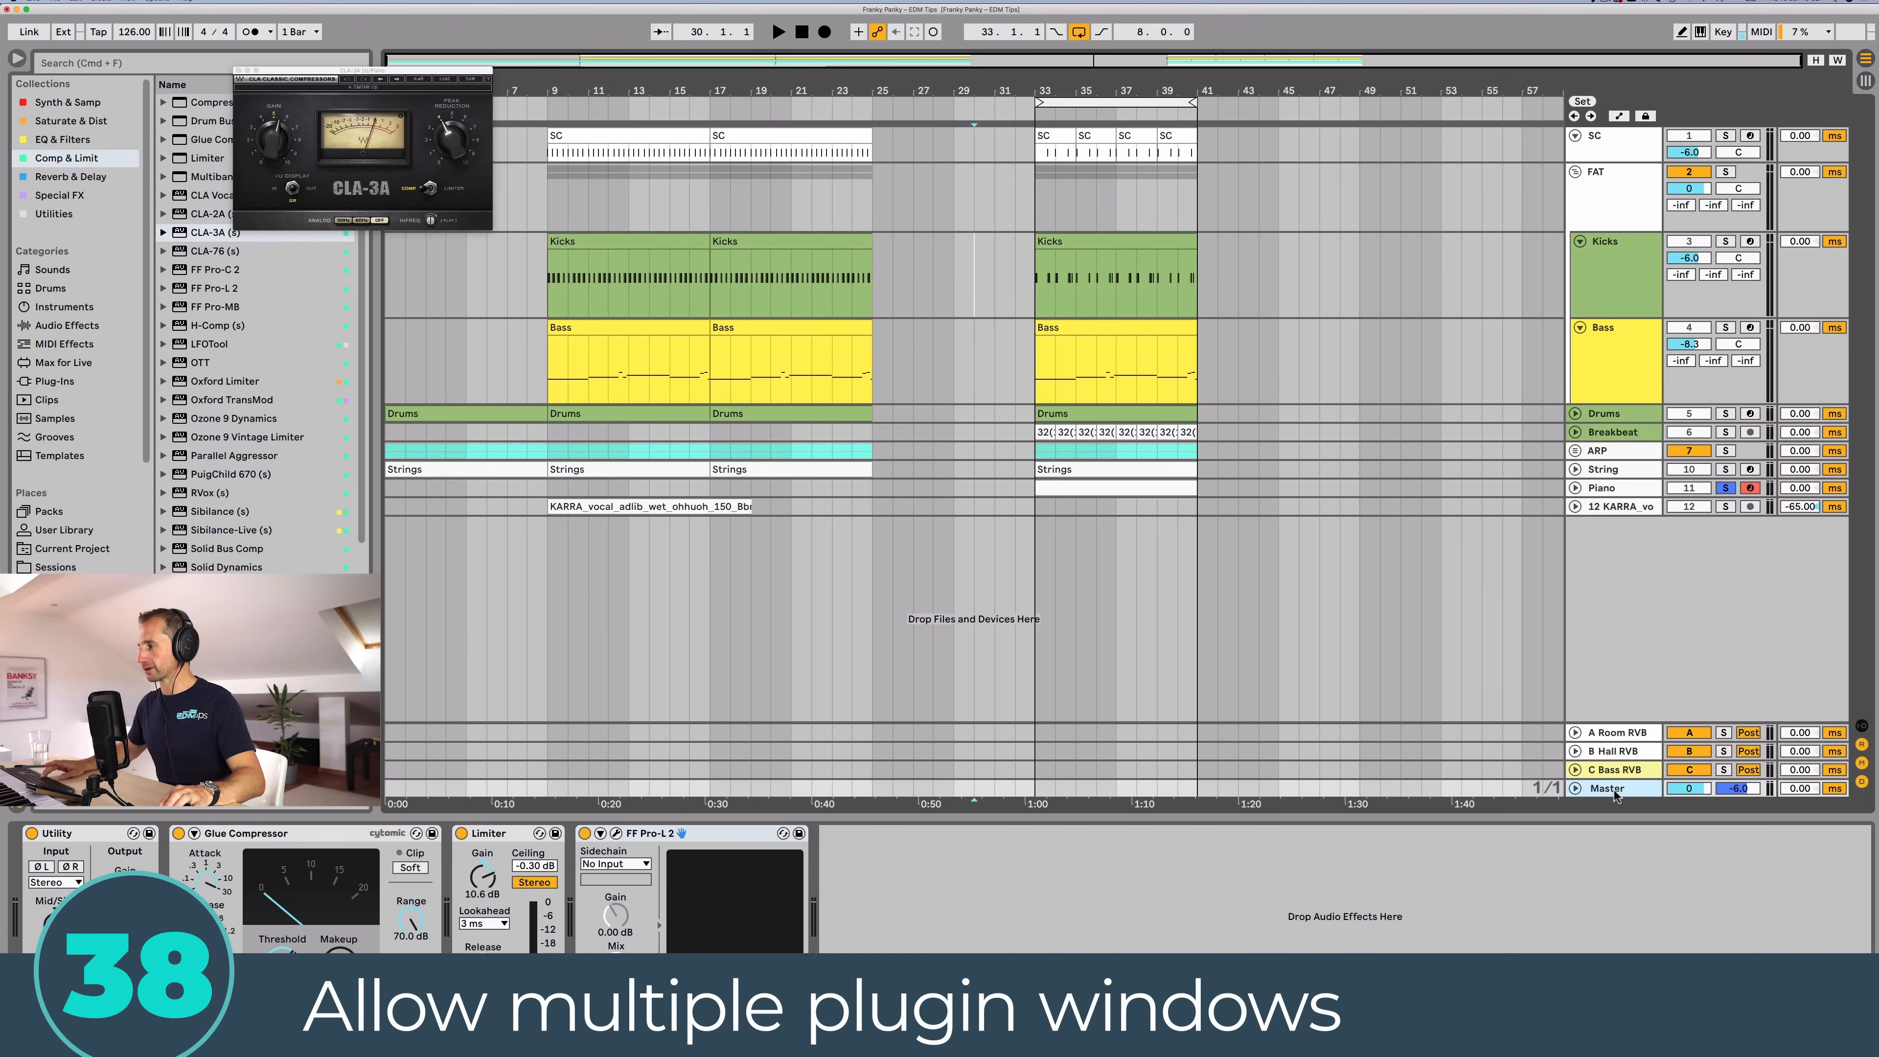
left_click(615, 833)
left_click_drag(461, 65, 1016, 190)
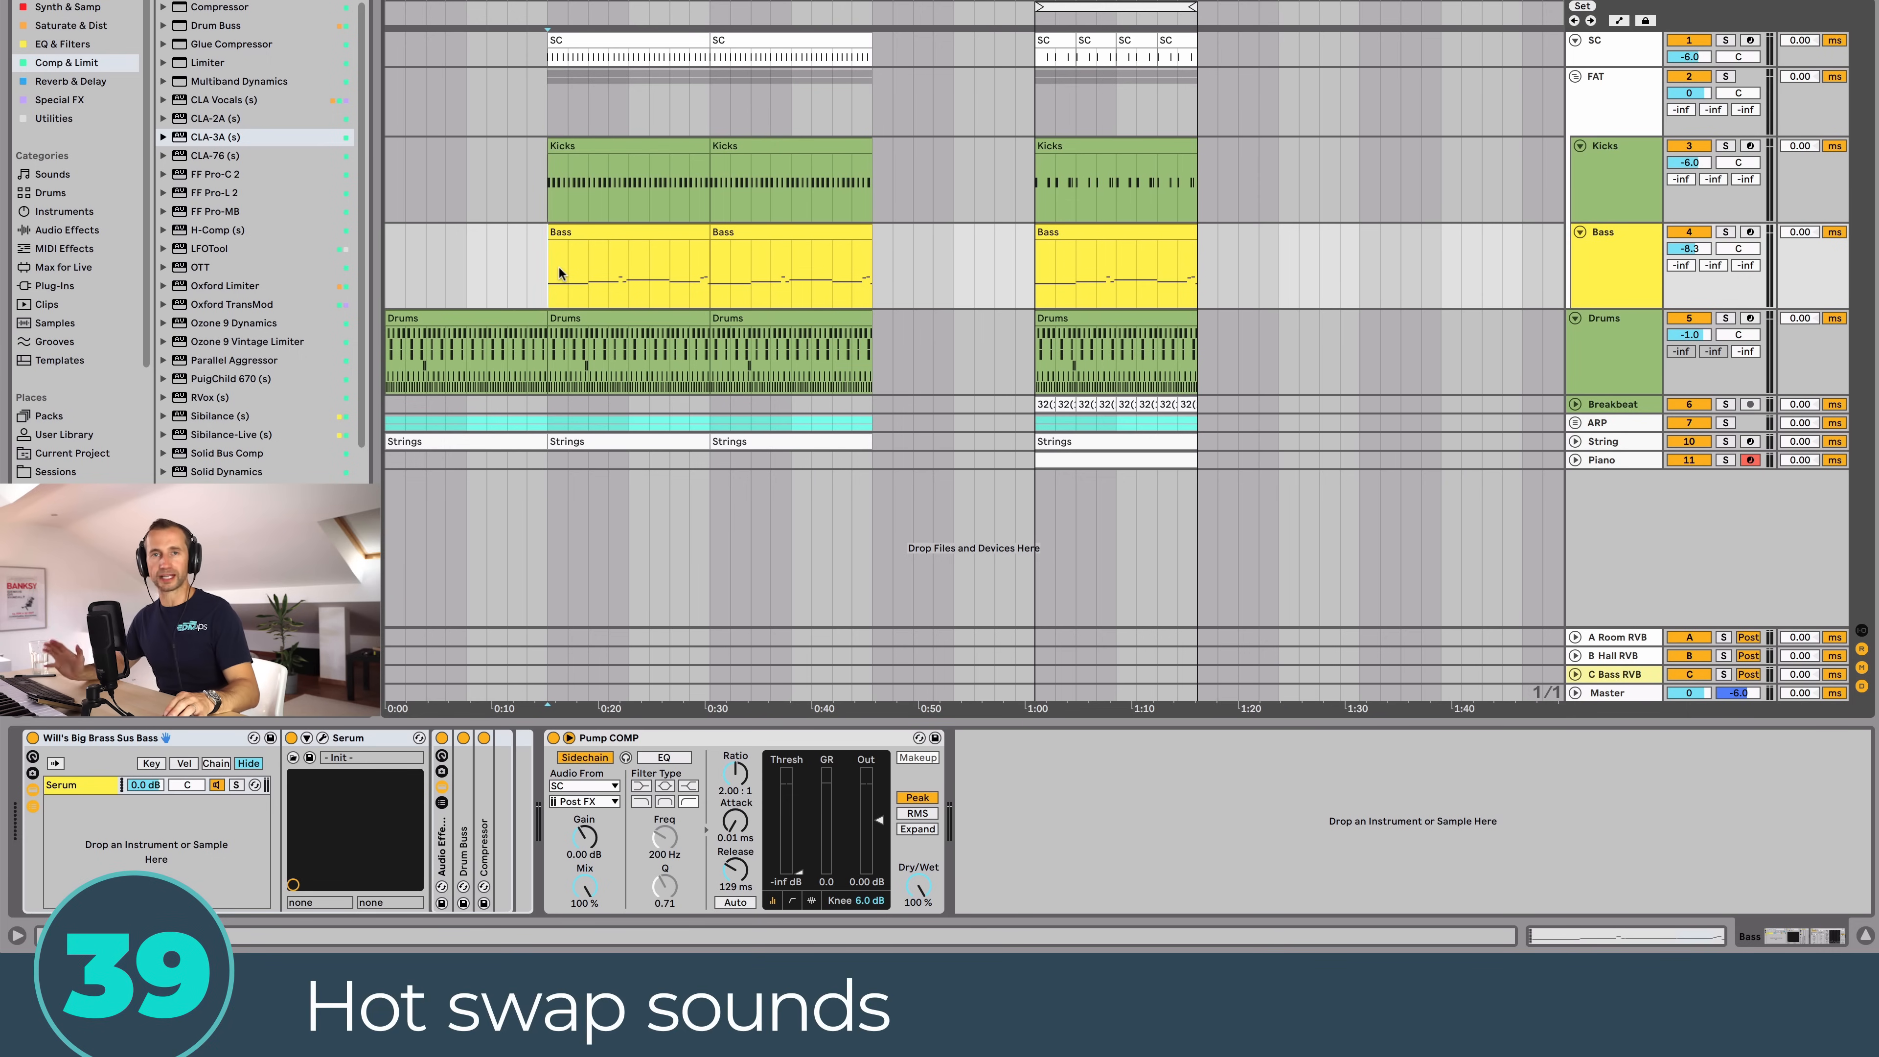
Step: Solo the FAT group together with the Drums track and play from the start of the first Kicks clip
key("space")
mouse_move(551, 1)
left_mouse_down()
mouse_move(533, 67)
mouse_move(549, 72)
mouse_move(473, 72)
mouse_move(462, 56)
mouse_move(546, 1)
left_mouse_up()
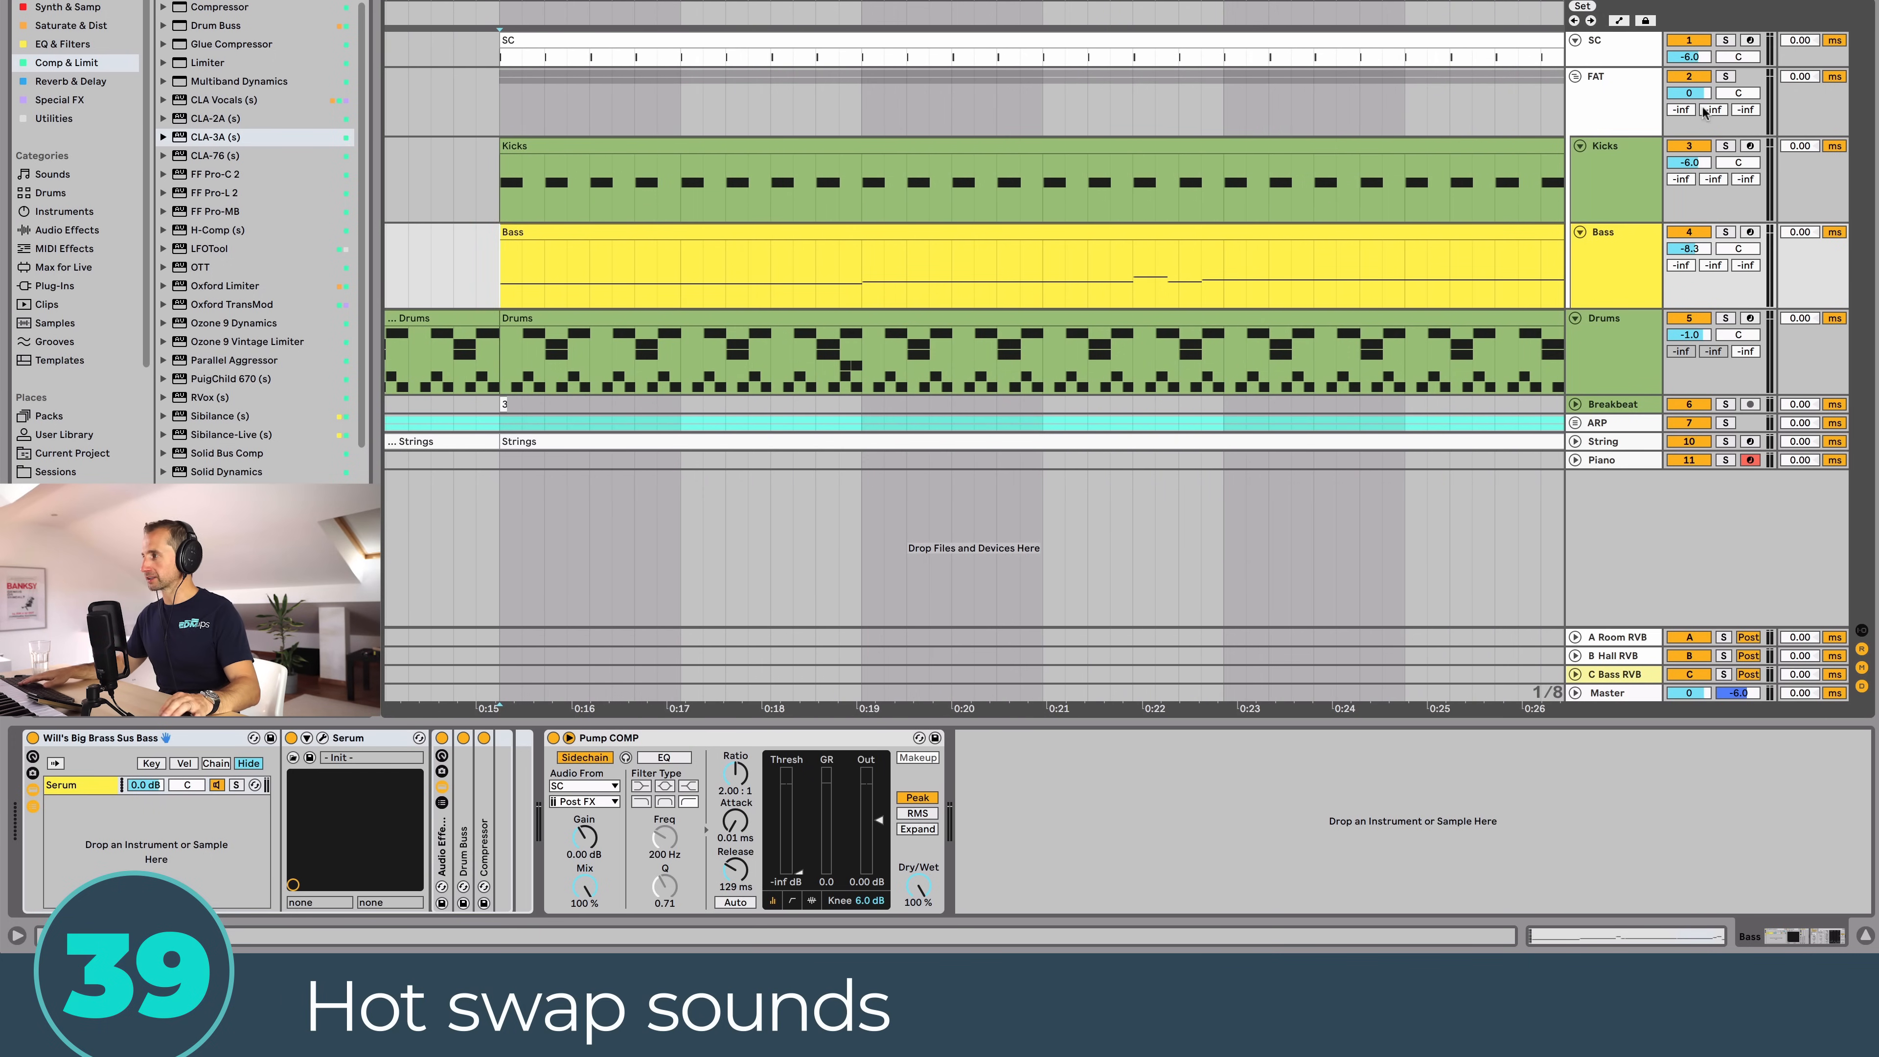
left_click(1724, 77)
left_click(1725, 318, "super")
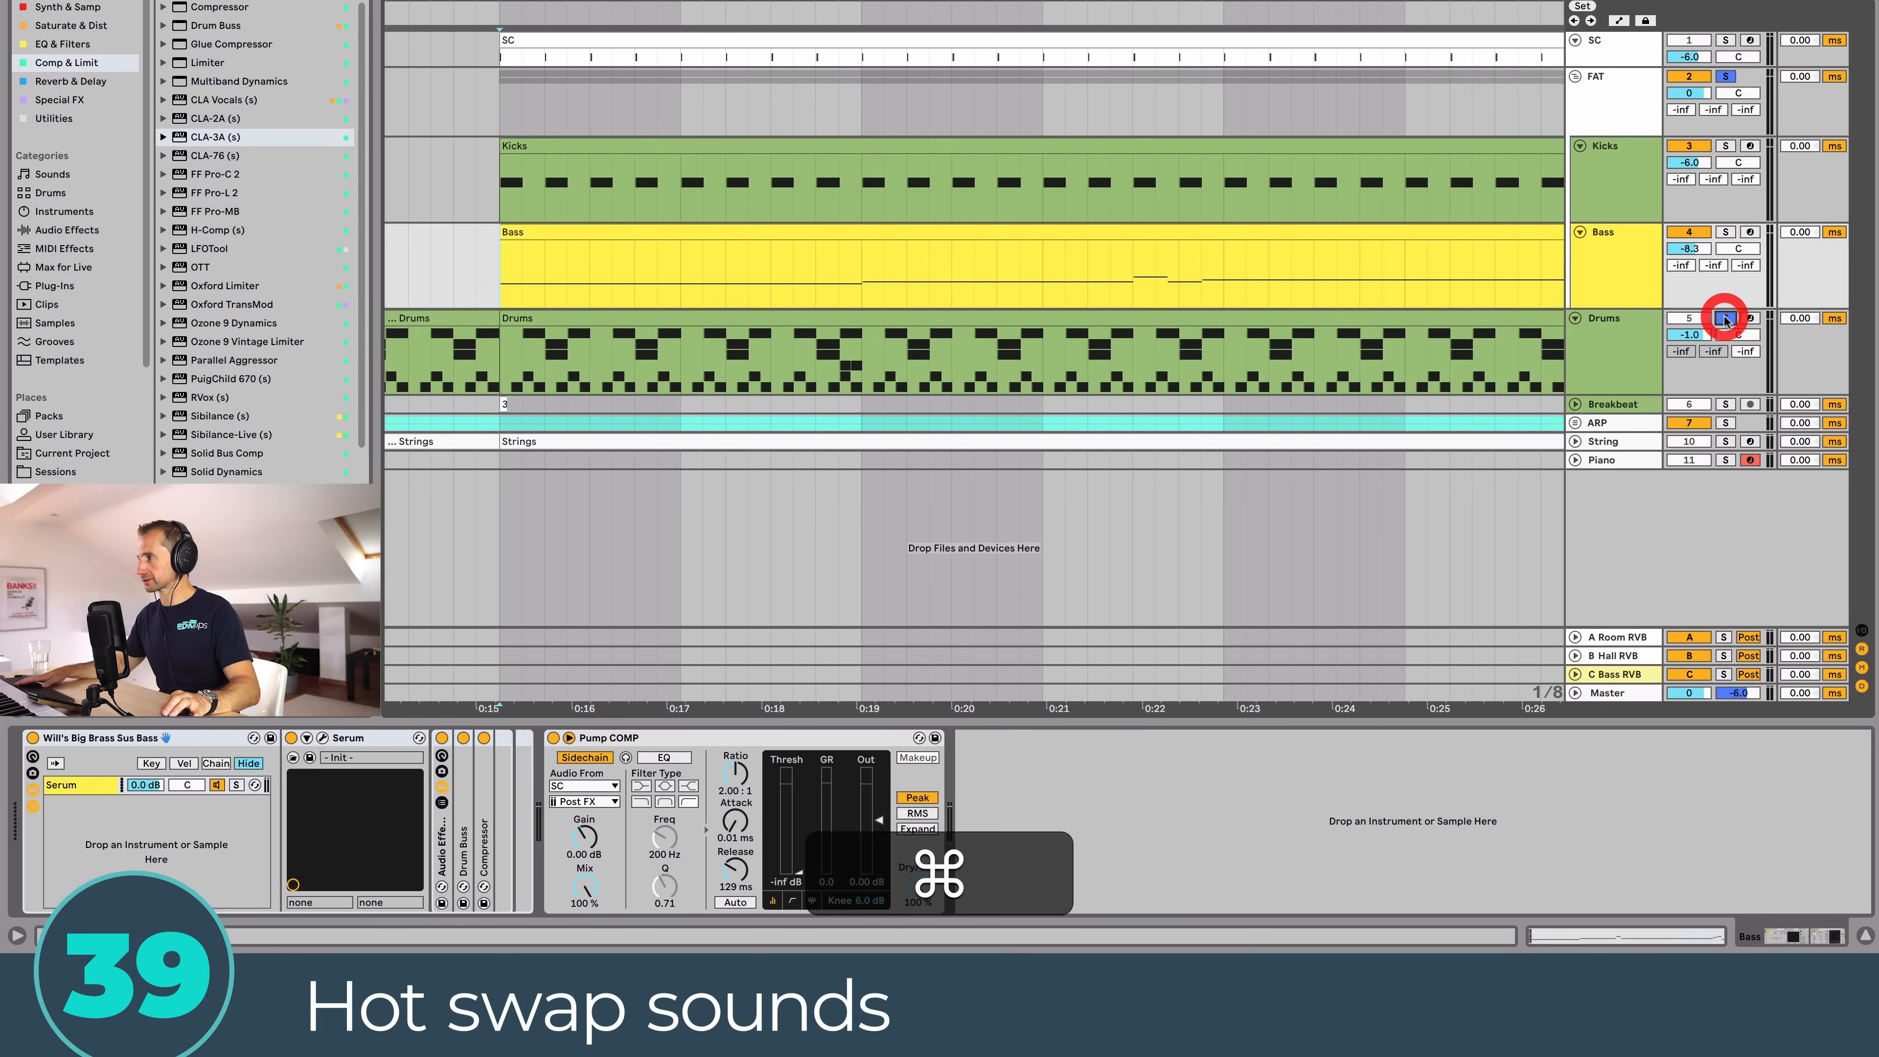
key("super+space")
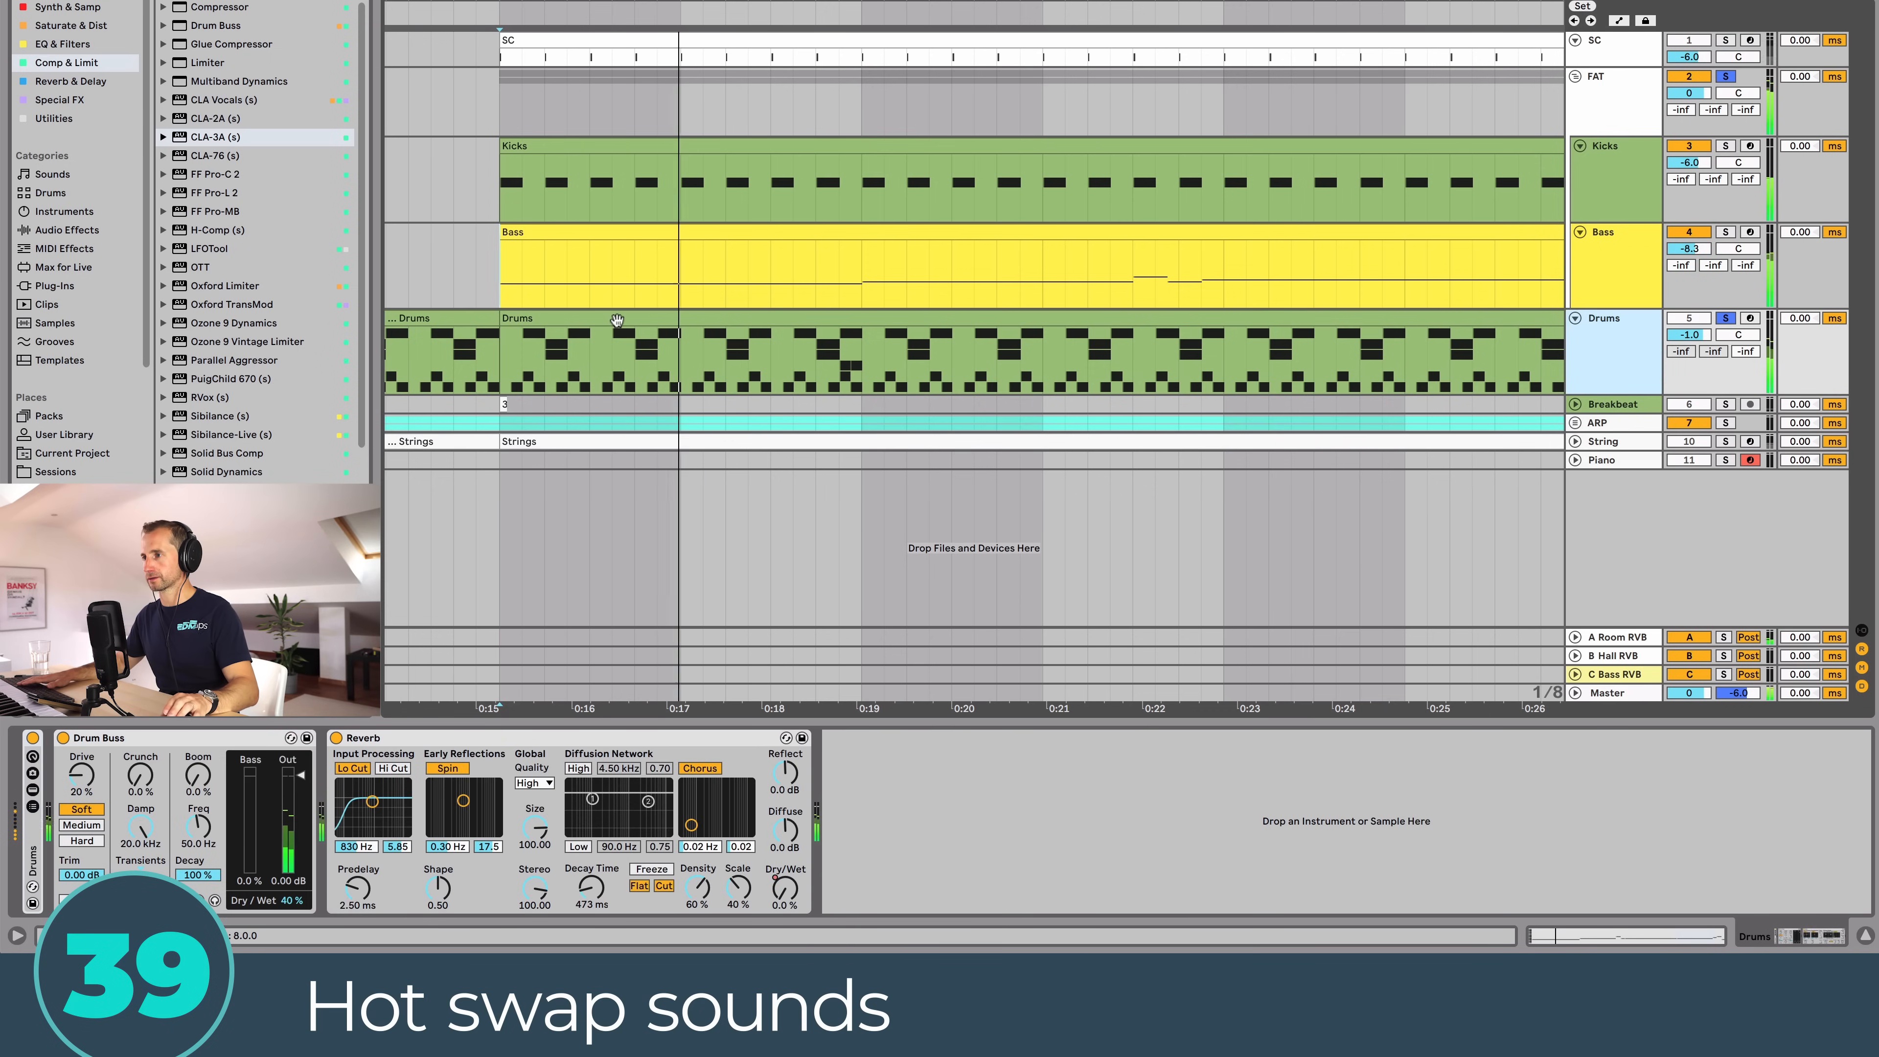
Step: Open the Drums clip's notes, stop playback, and audition the open hi-hat row
double_click(616, 320)
left_click_drag(581, 299, 581, 329)
key("space")
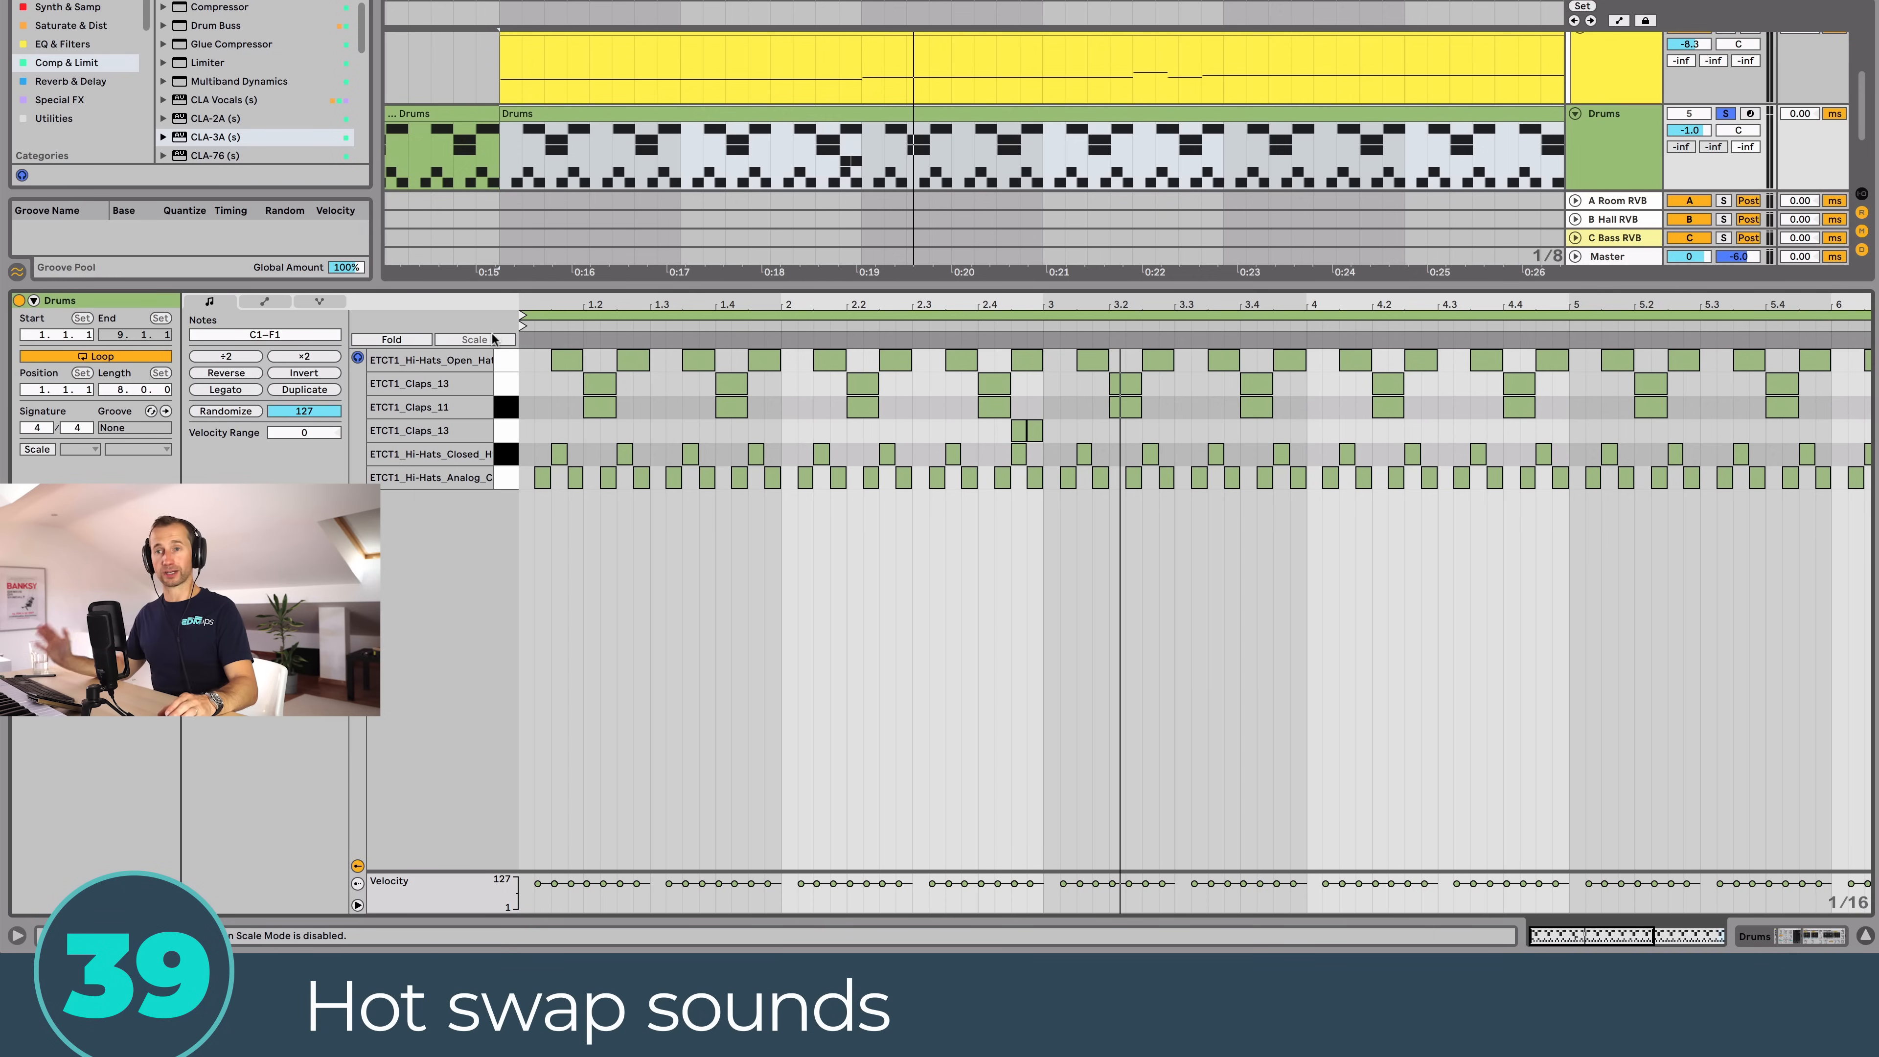
left_click(498, 356)
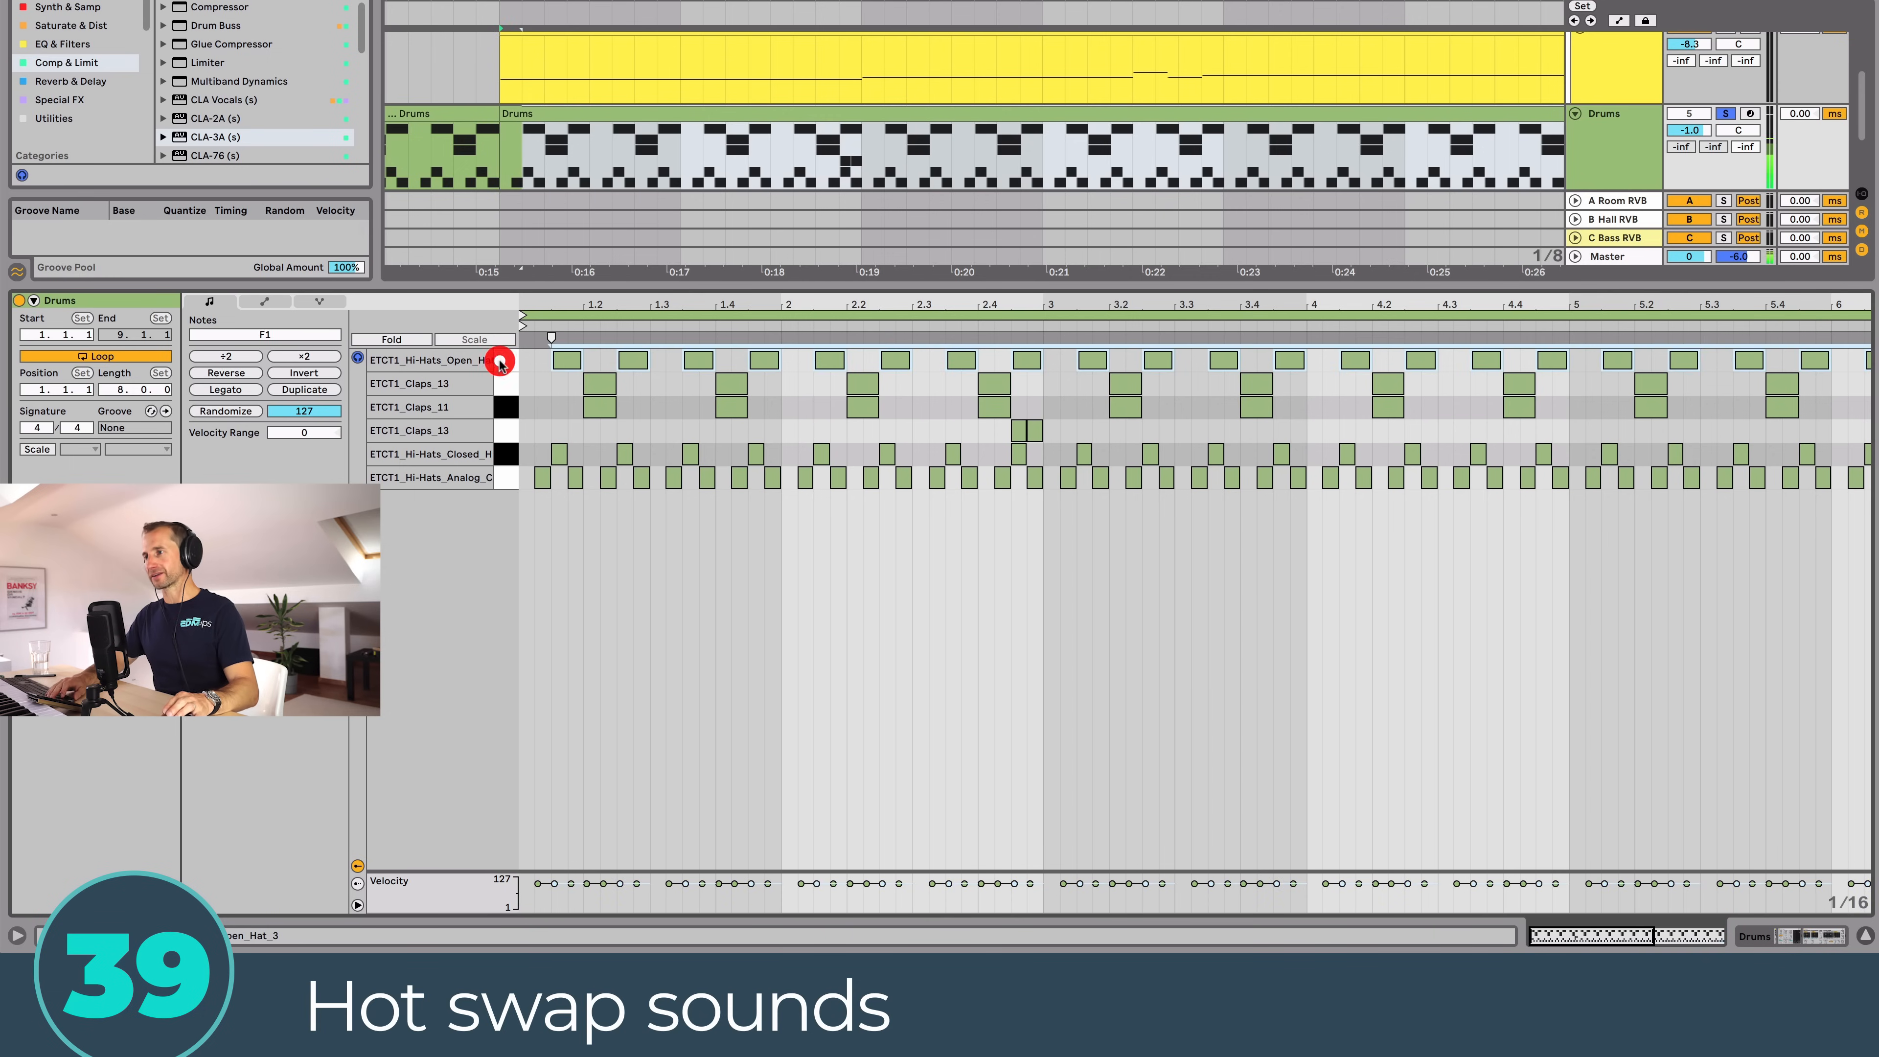
key("shift+Tab")
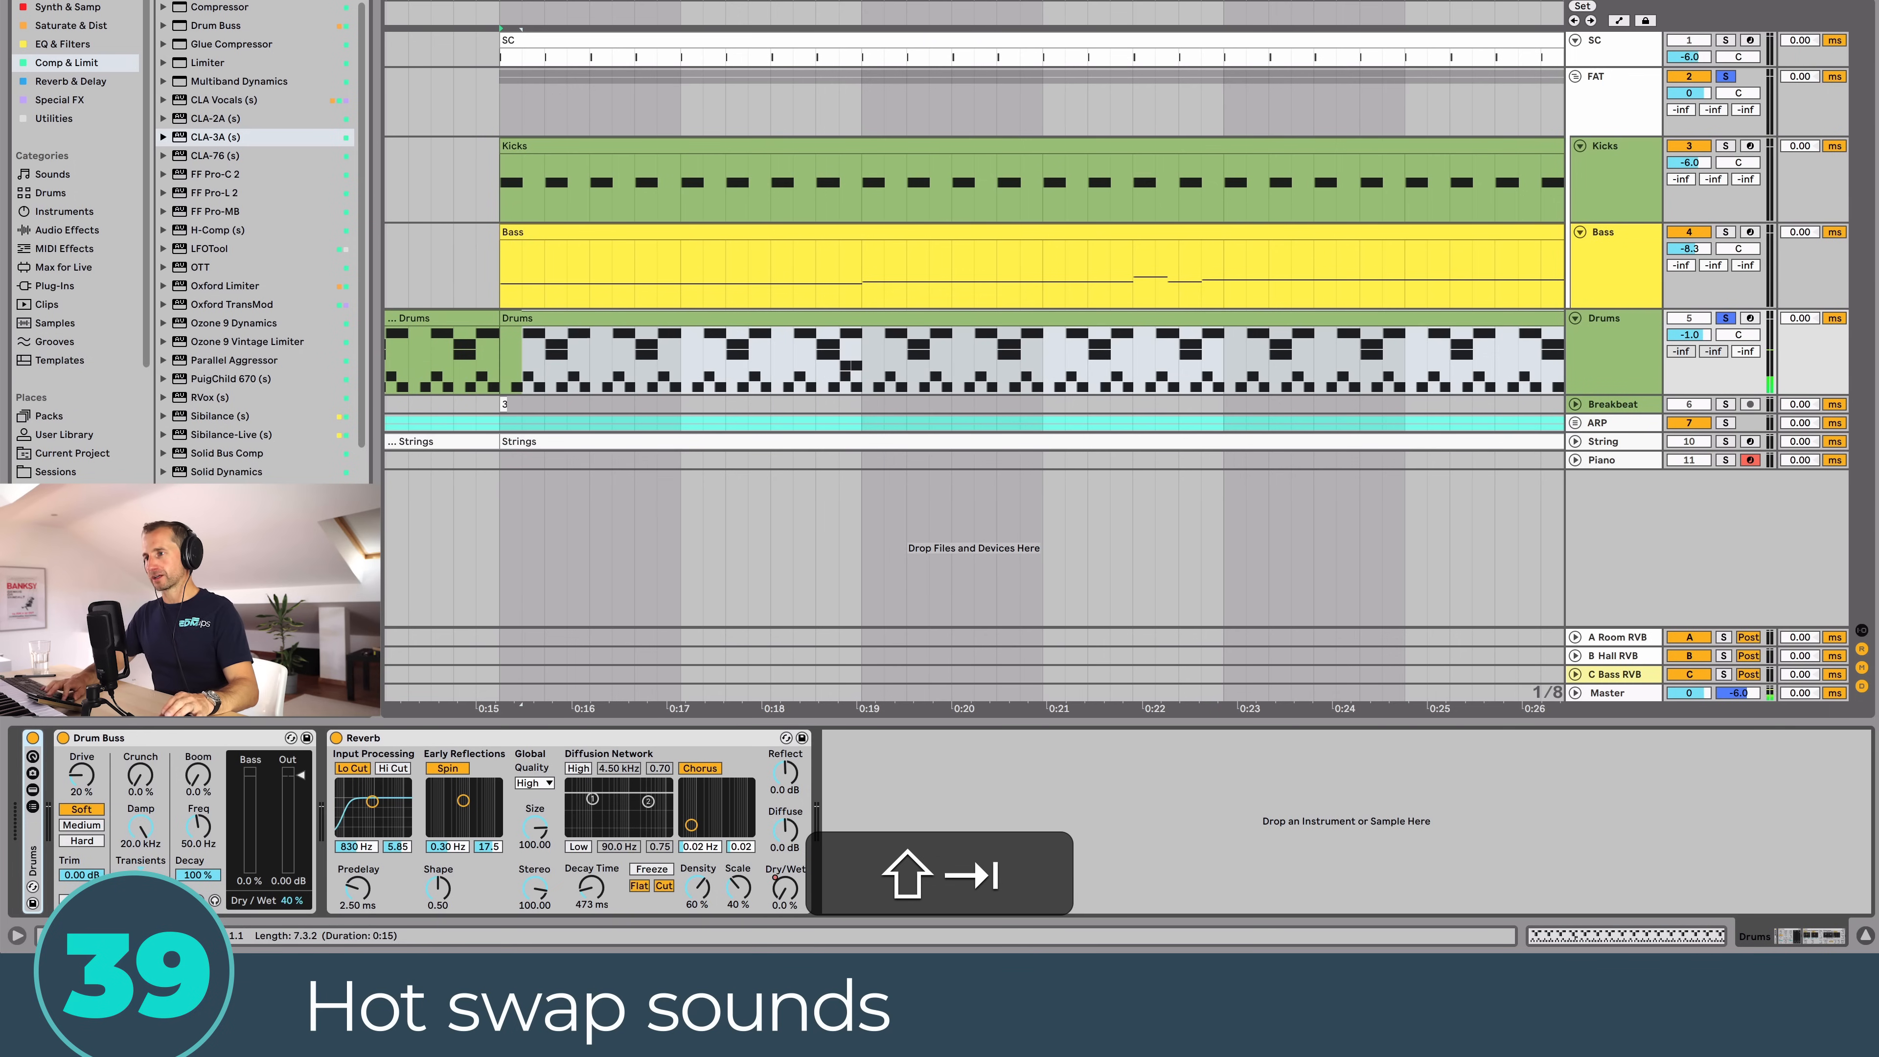
Step: Expand the Drums rack, audition its clap chains, and select the ETCT1_Claps_11 chain
double_click(33, 826)
left_click(327, 774)
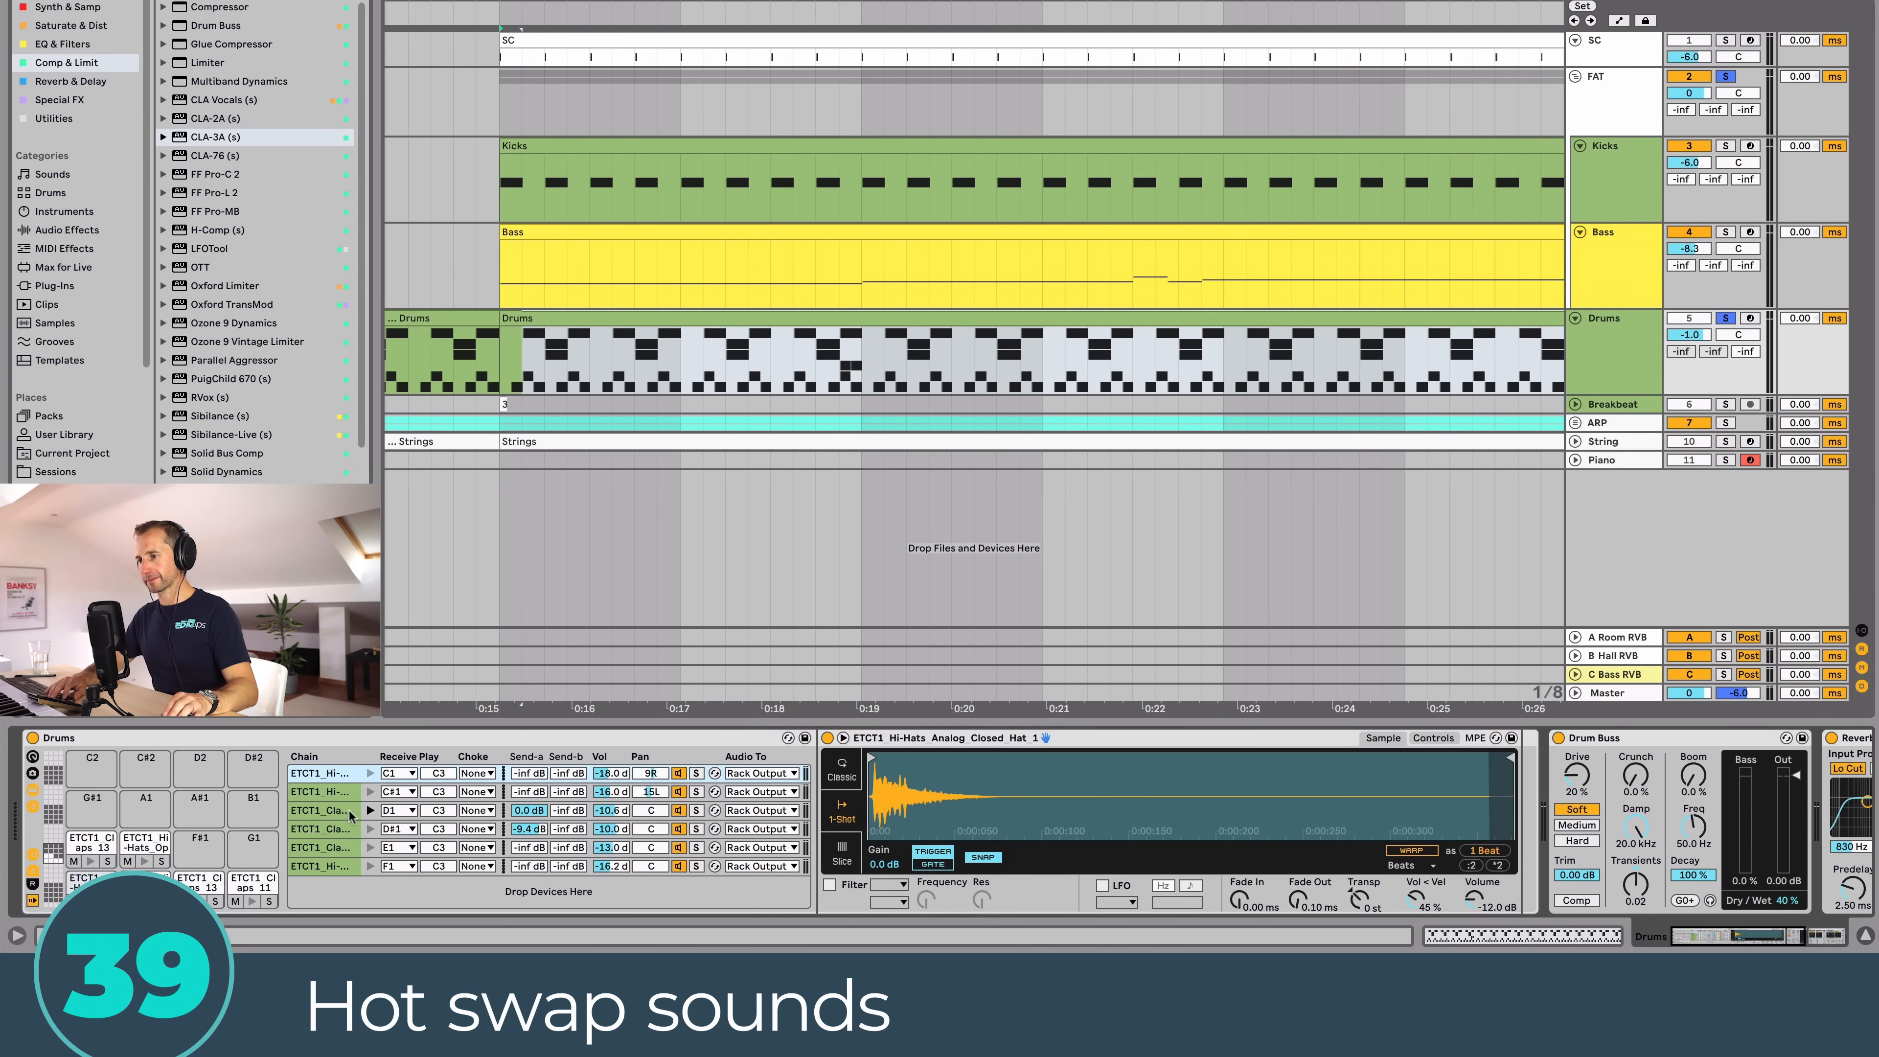
left_click(370, 810)
left_click(370, 810)
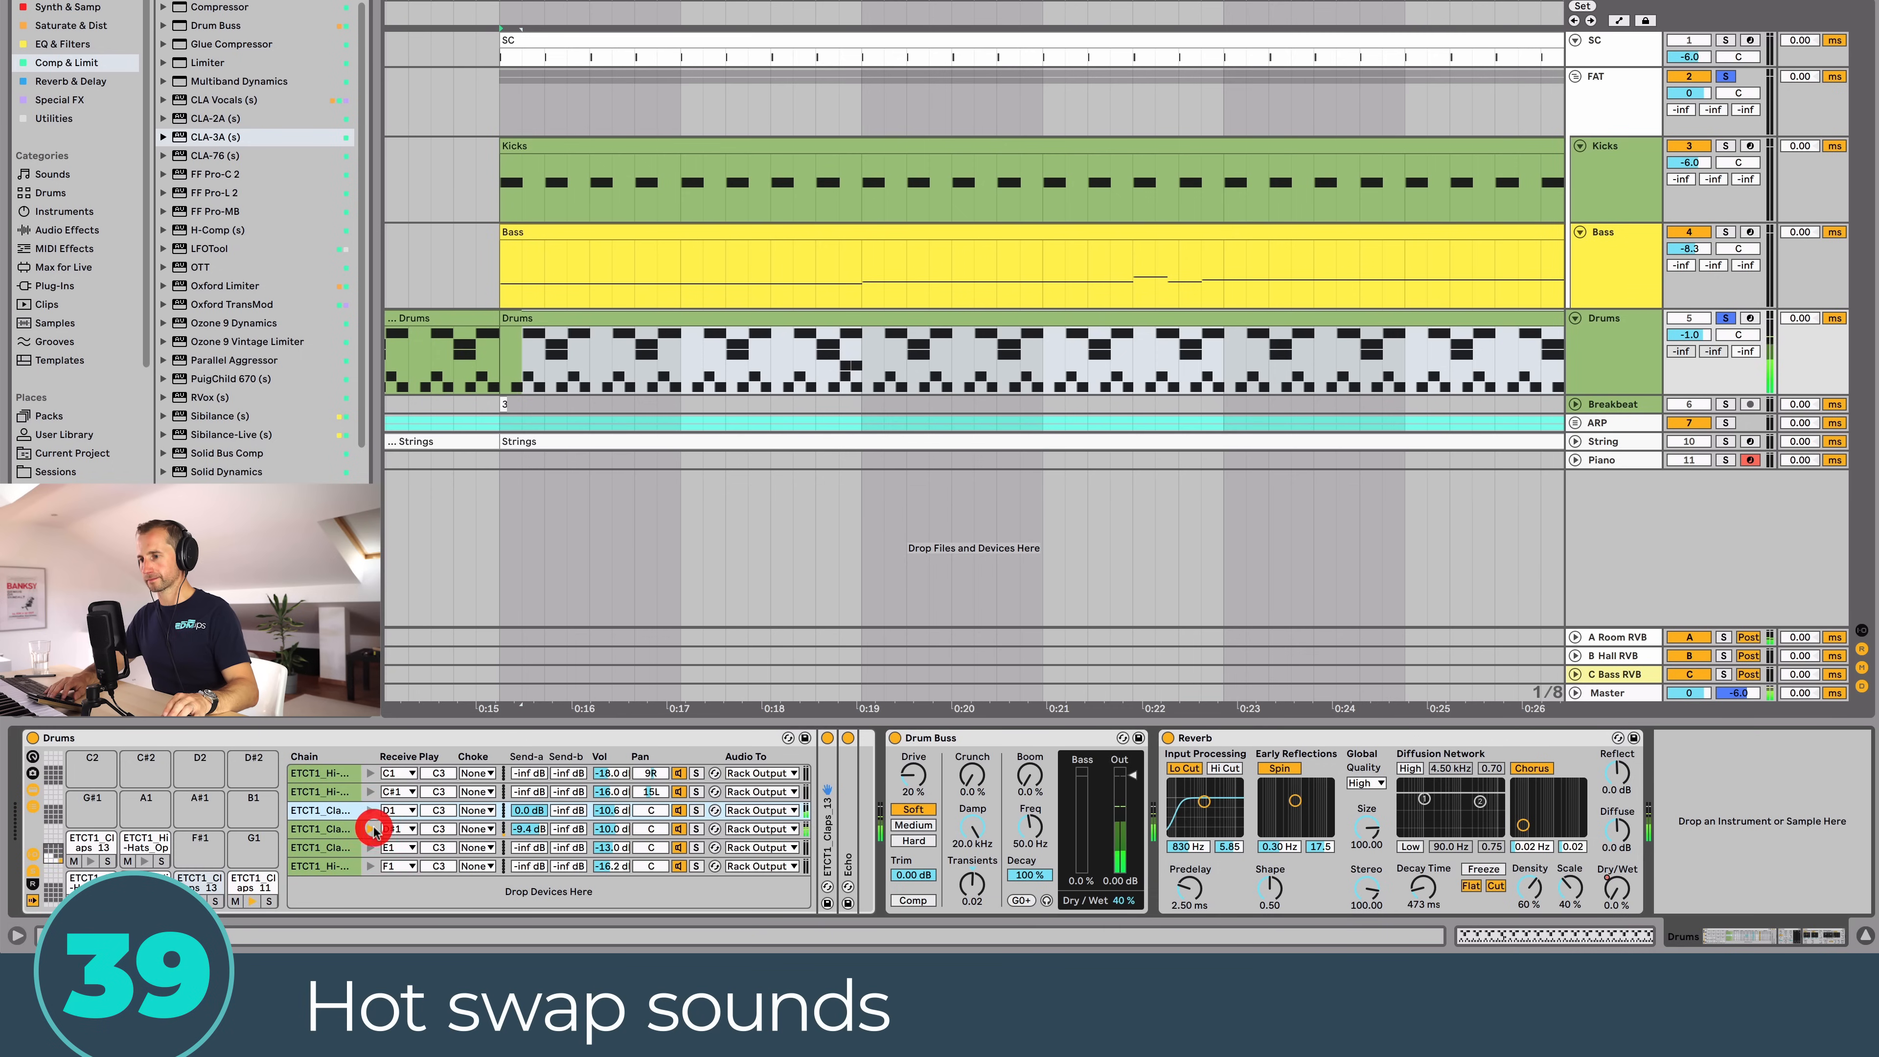
left_click(374, 828)
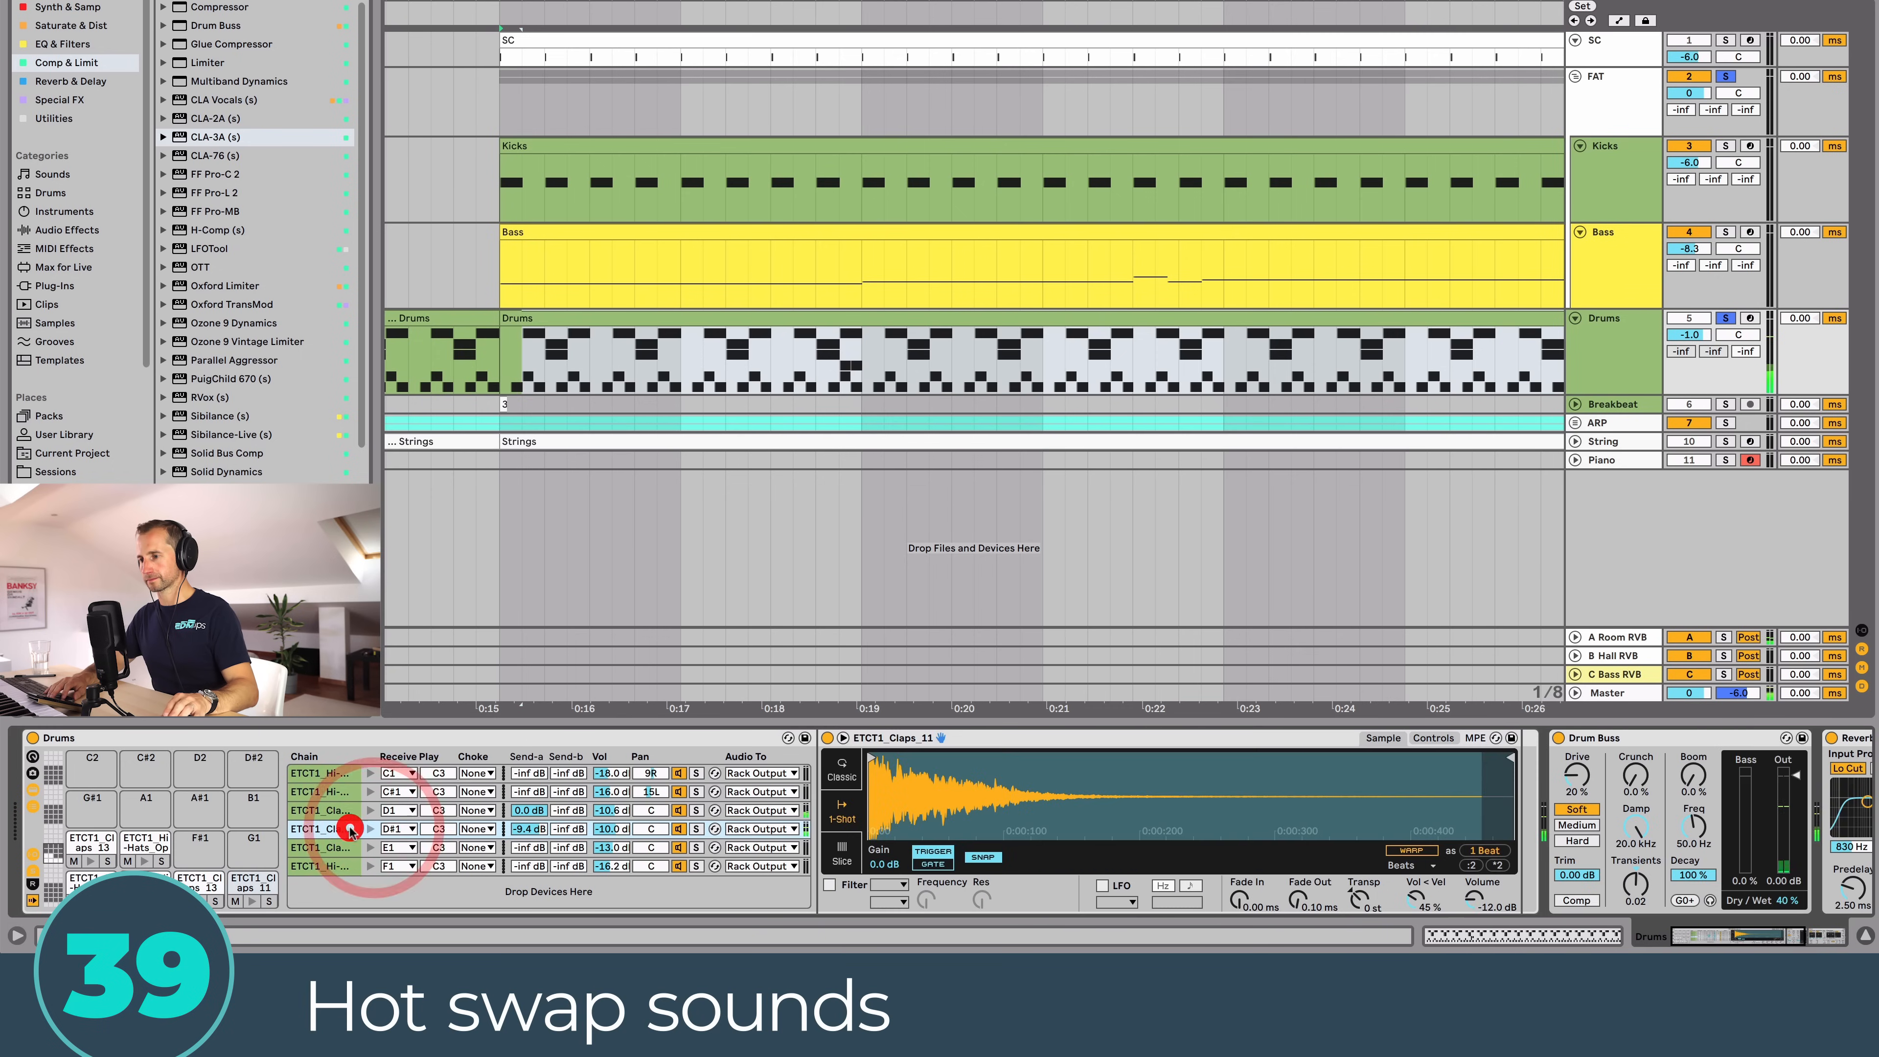
Step: Start playback, enter hot-swap mode for the ETCT1_Claps_11 Simpler, and browse to the Claps folder within Drum Hits
key("space")
left_click(1494, 738)
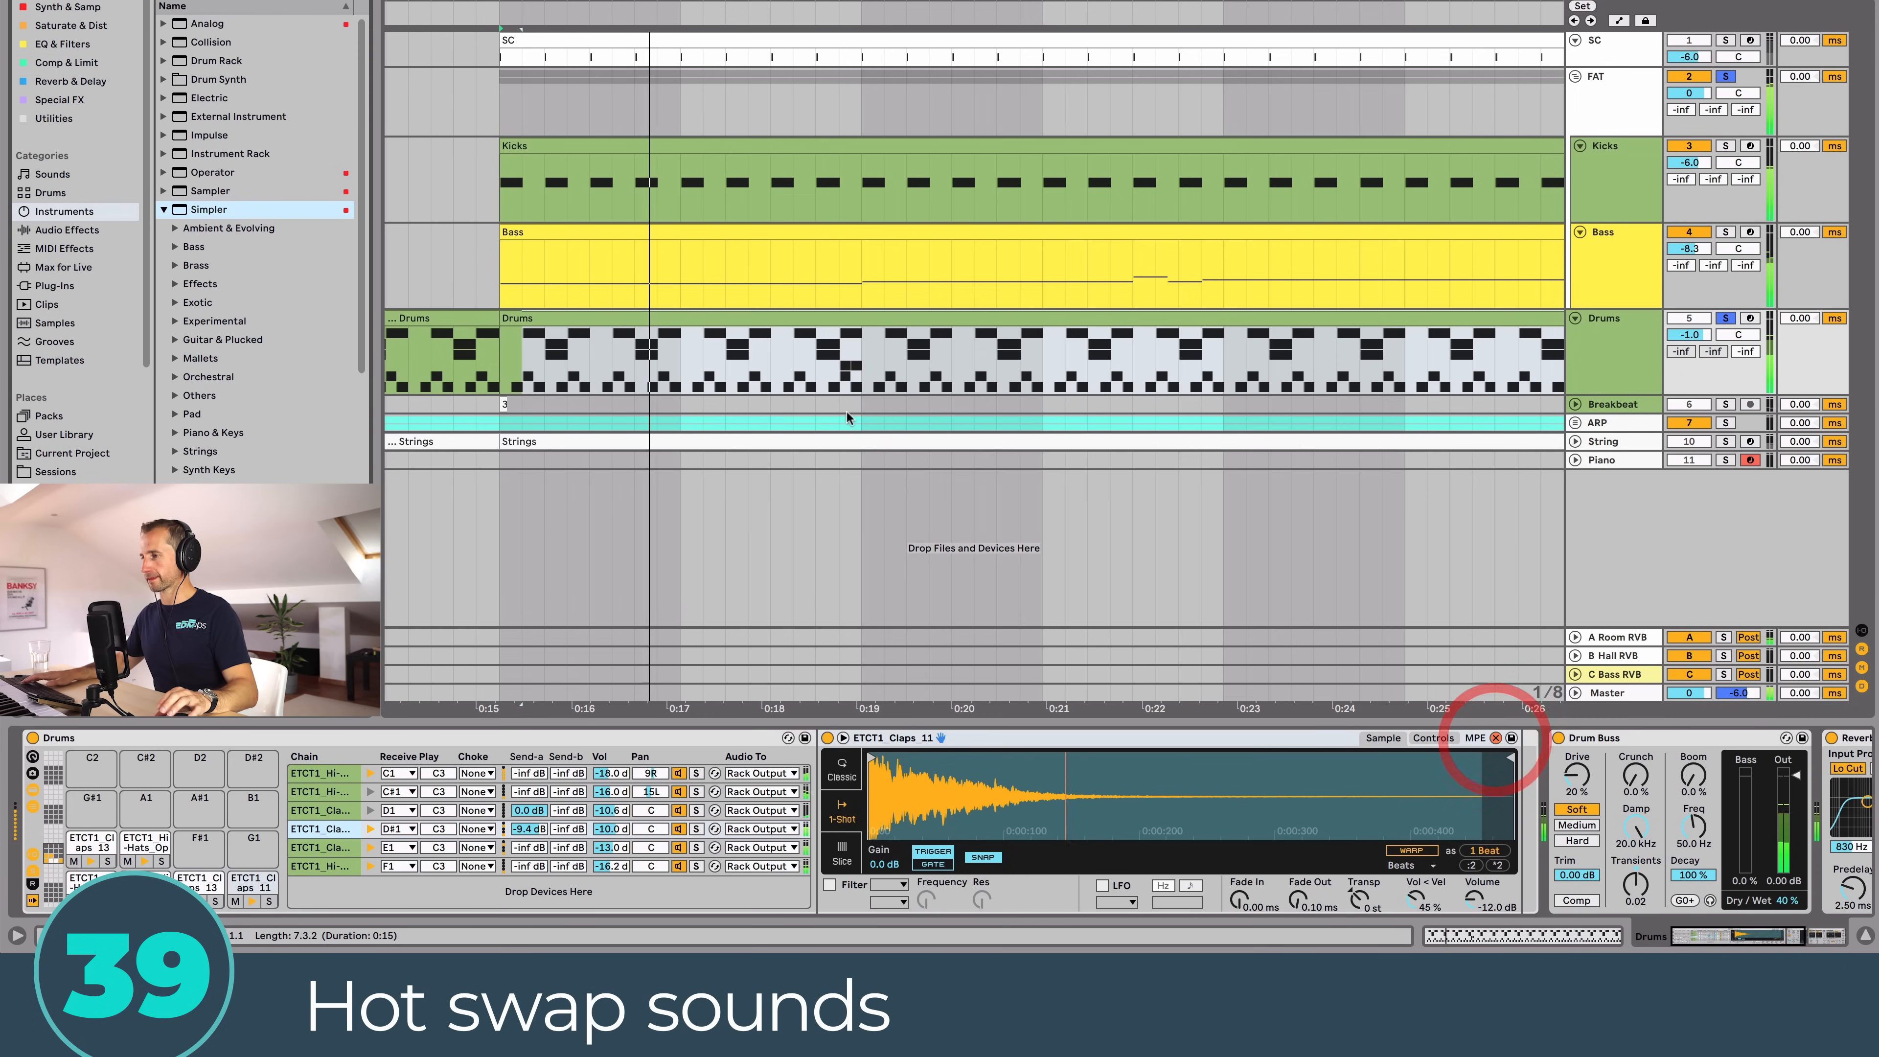
scroll(56, 407, "down", 4)
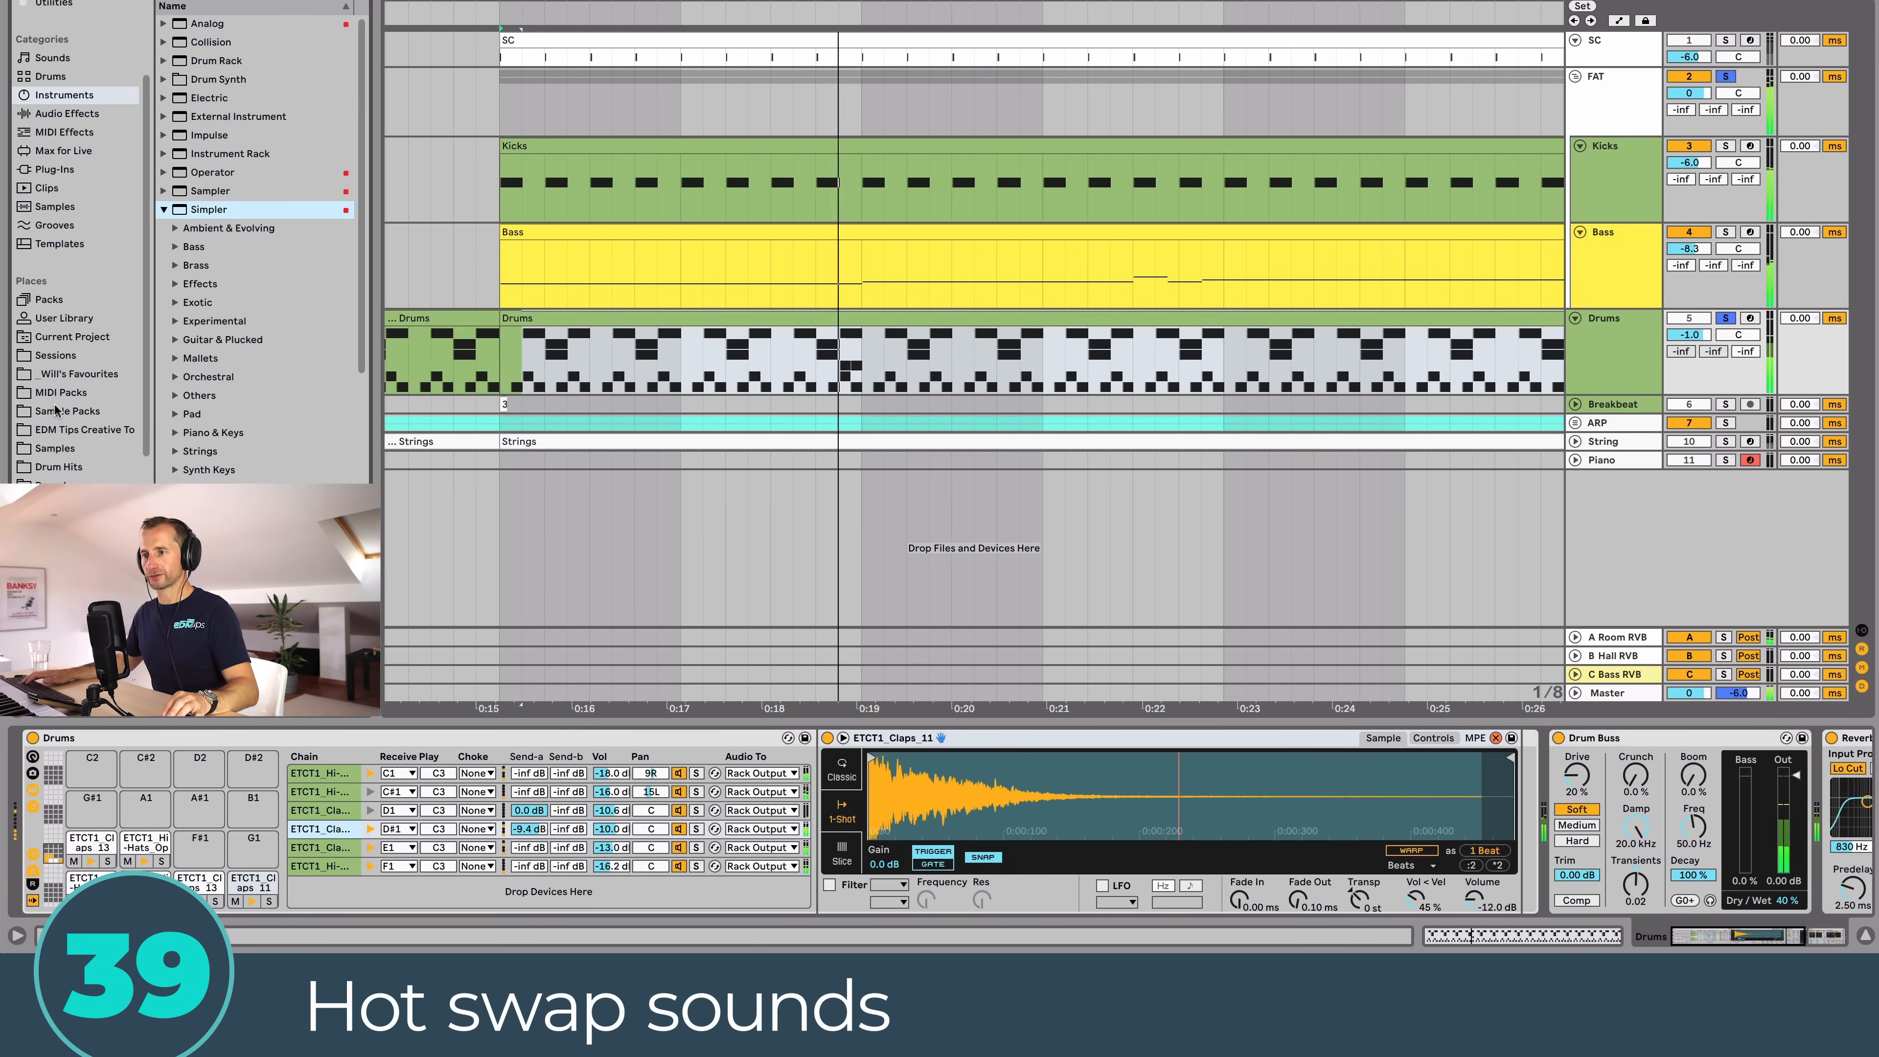
left_click(55, 447)
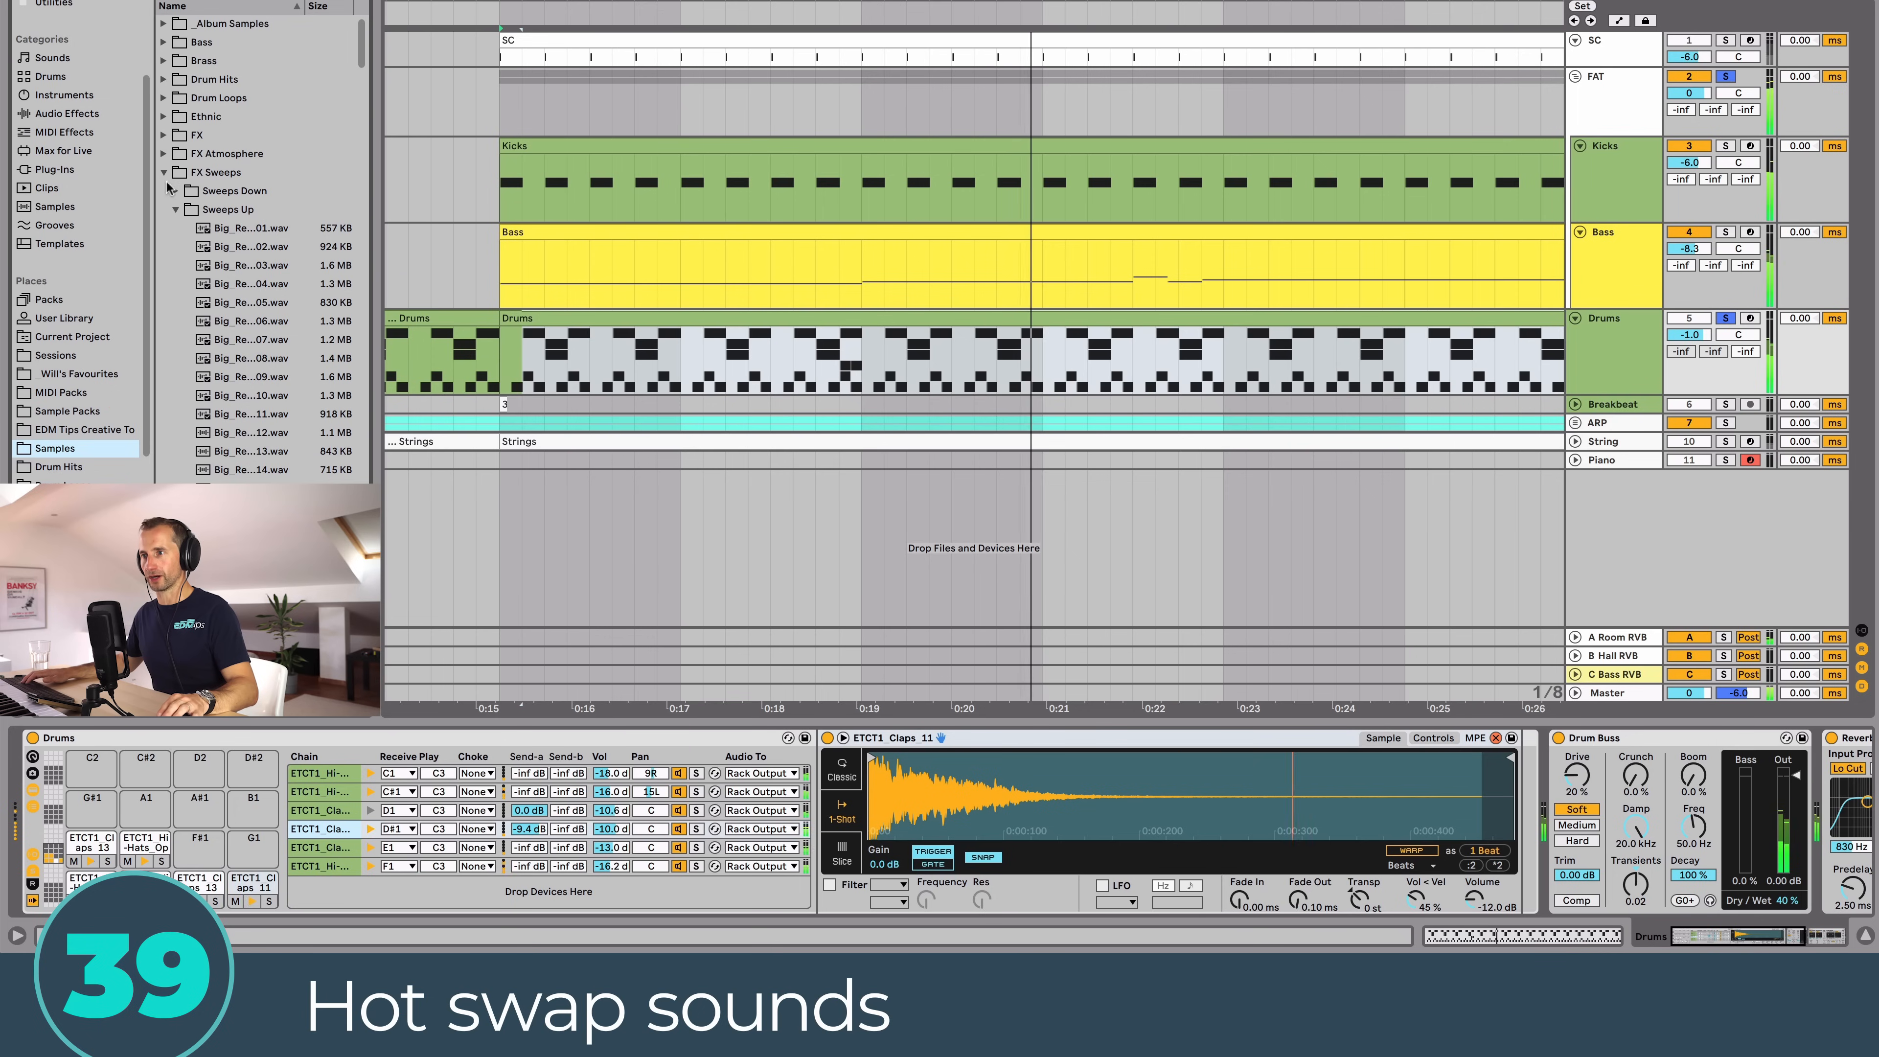
left_click(163, 171)
scroll(74, 415, "down", 2)
left_click(77, 438)
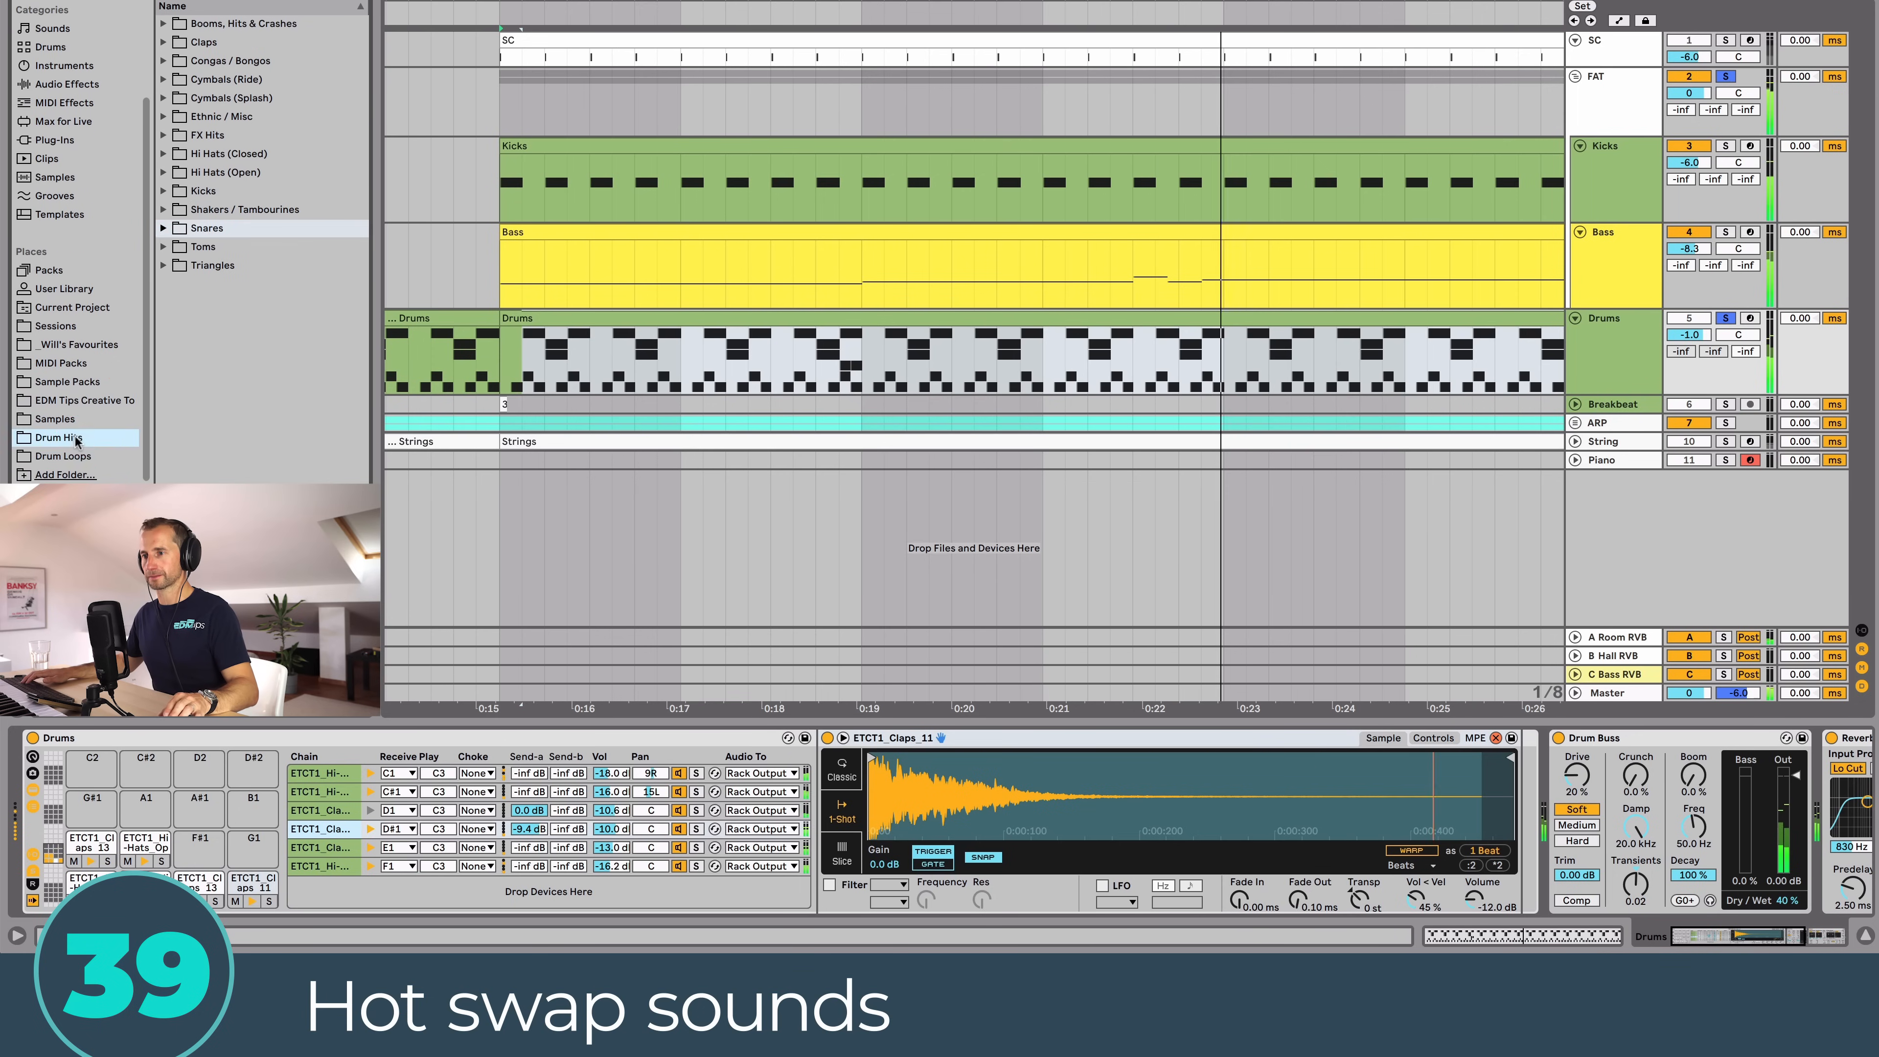
left_click(177, 42)
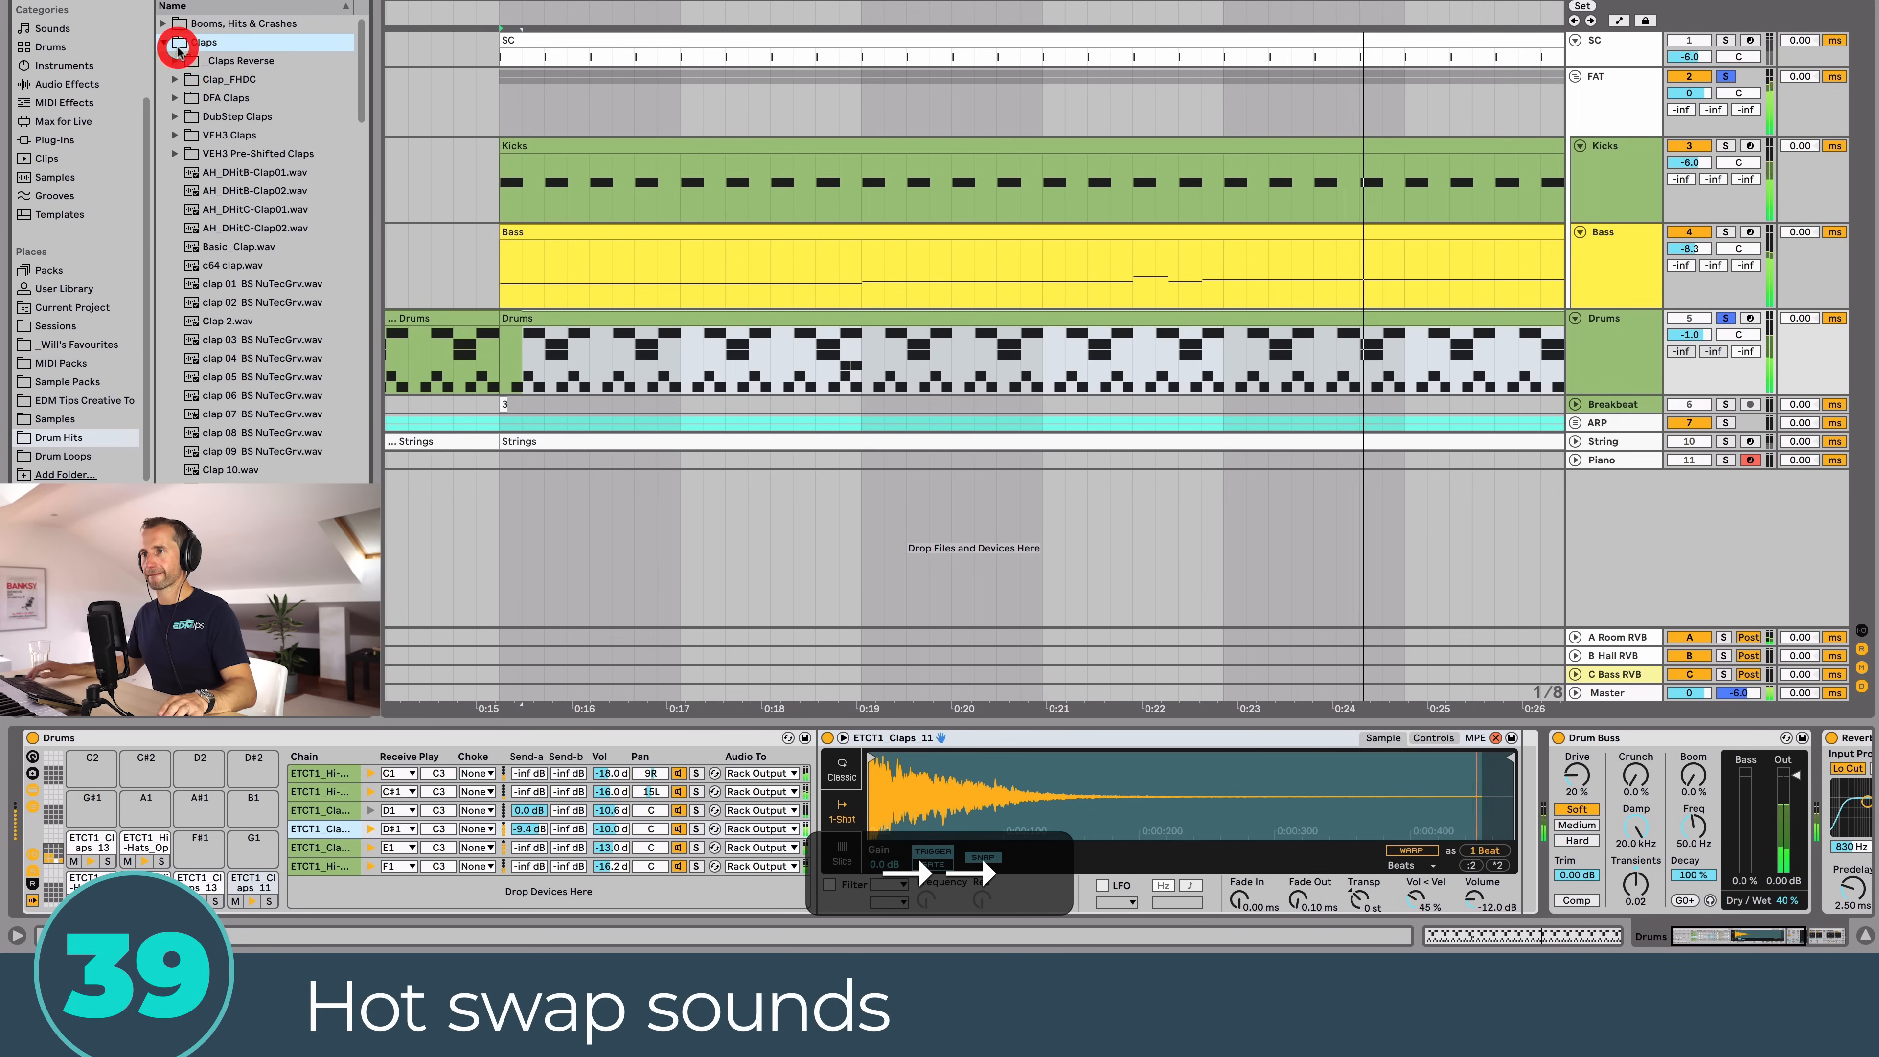
Step: Swap the clap during playback with Basic_Clap.wav, clap 01 and clap 02, ending on clap 03 BS NuTecGrv.wav
left_click(233, 245)
key("Return")
key("Down")
key("Down")
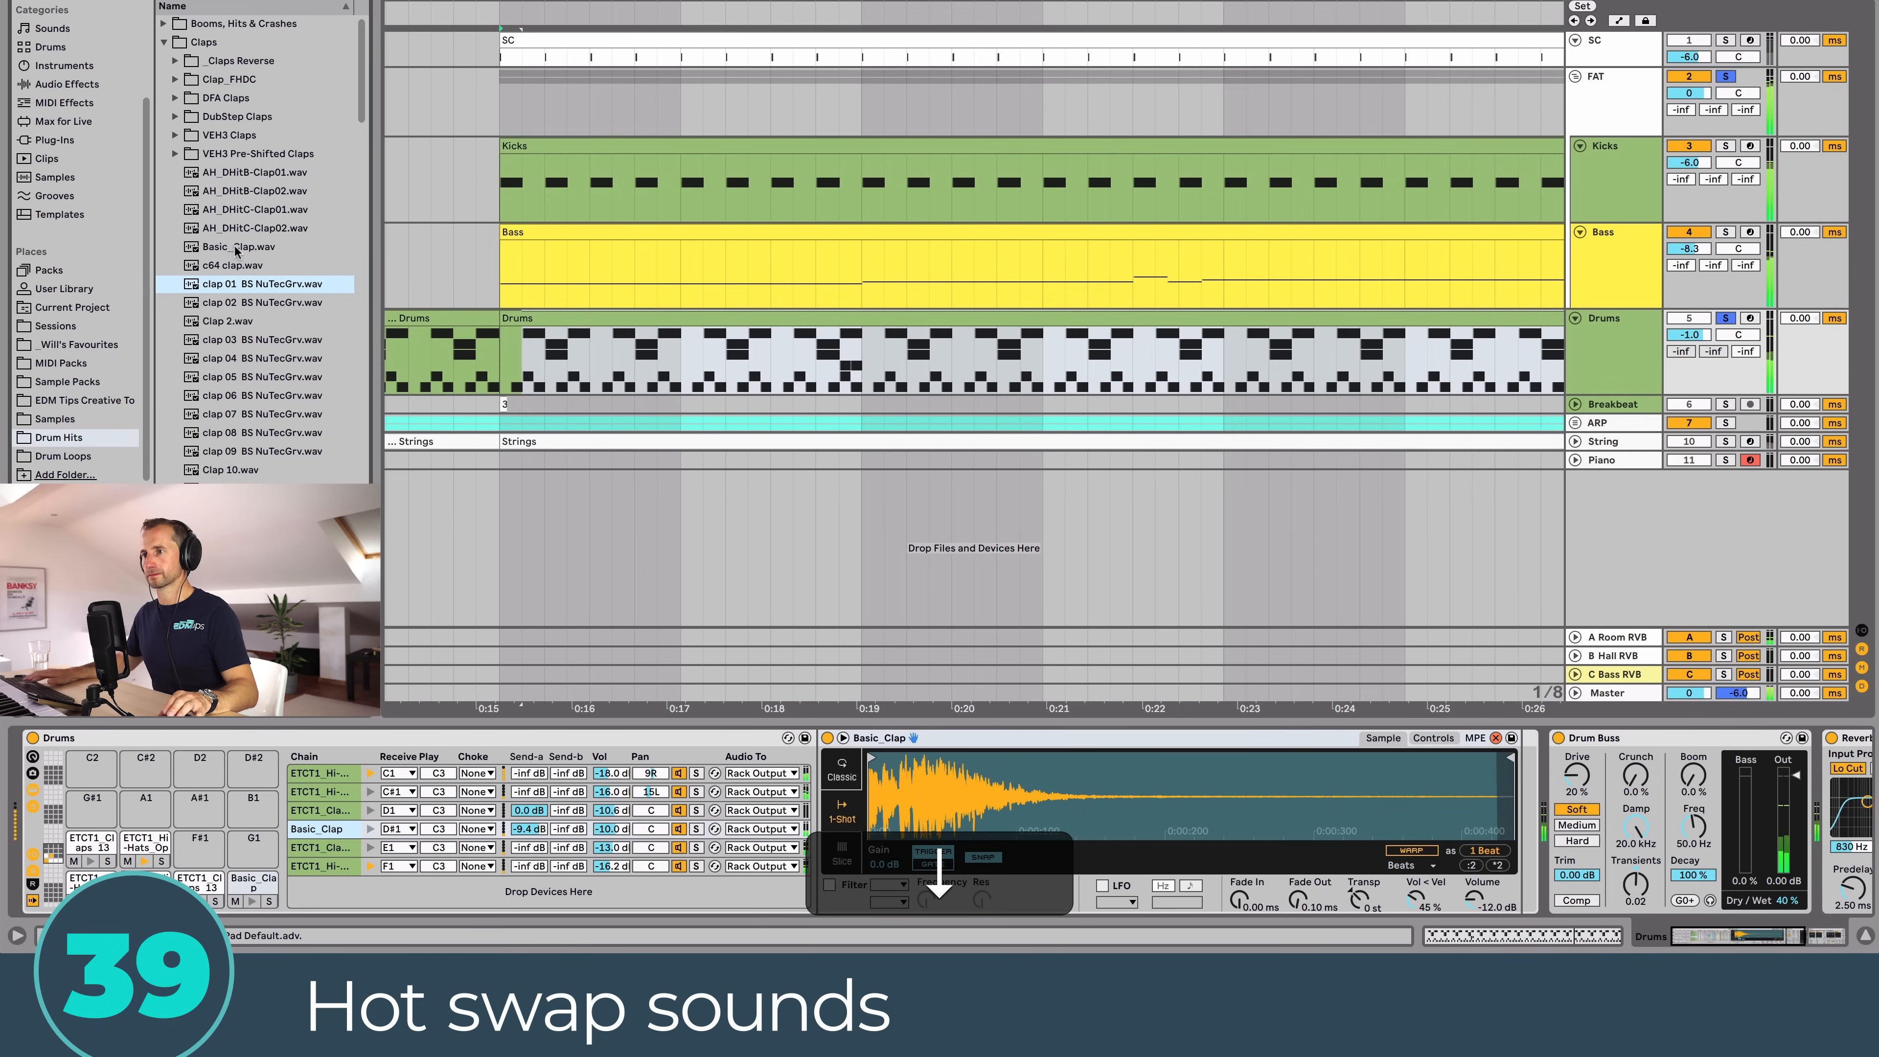
key("Return")
key("Down")
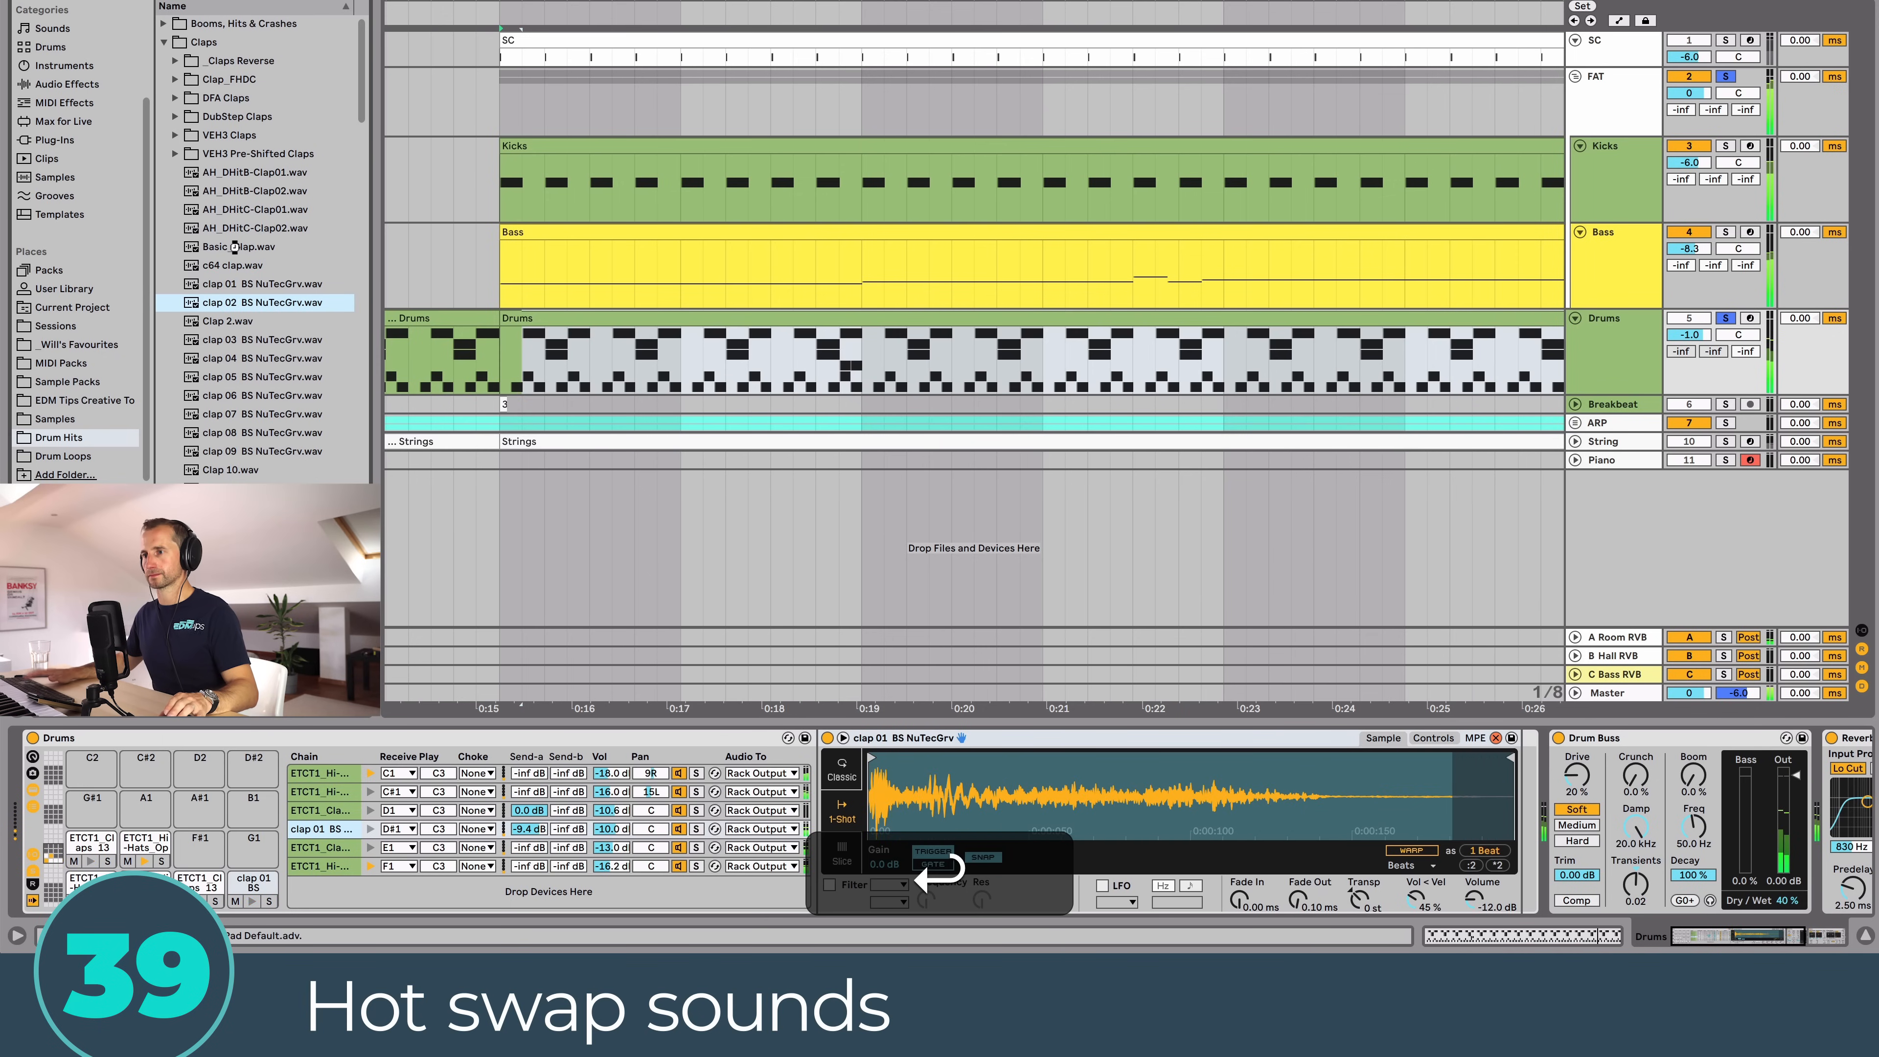
key("Return")
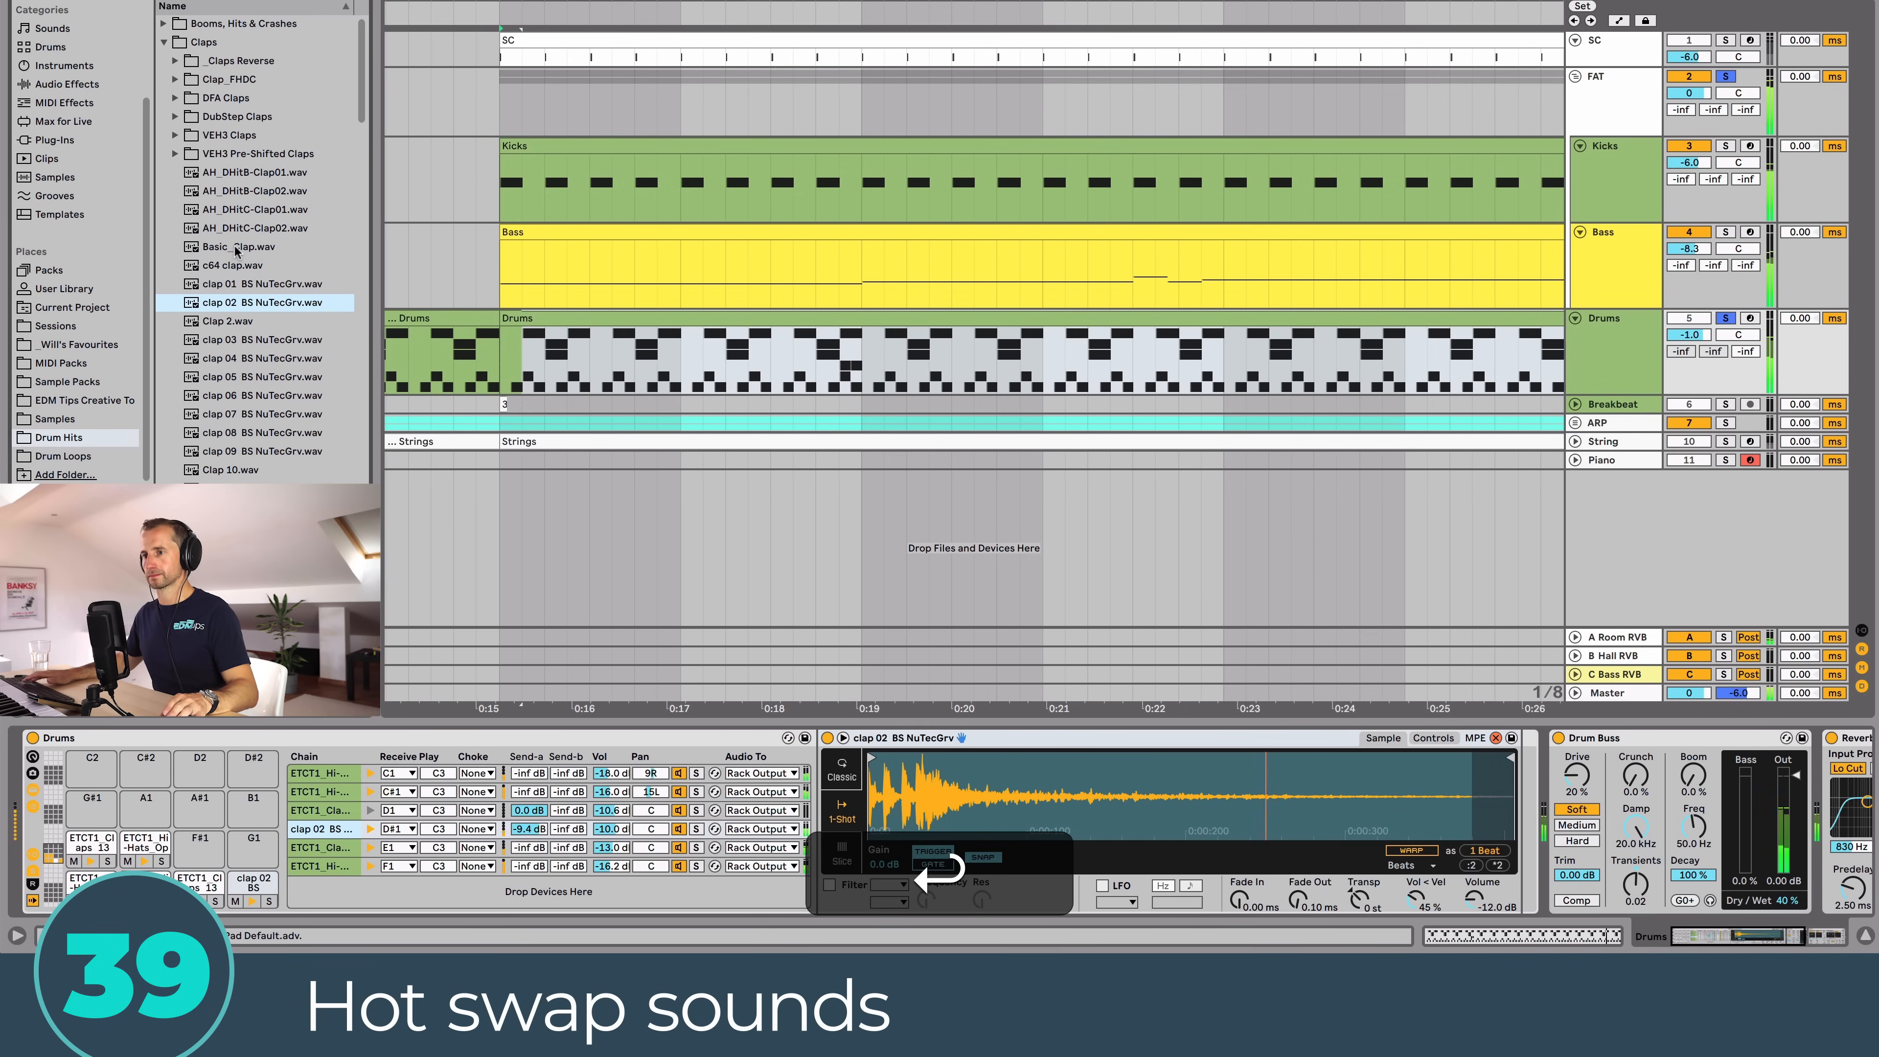
left_click(238, 341)
key("Return")
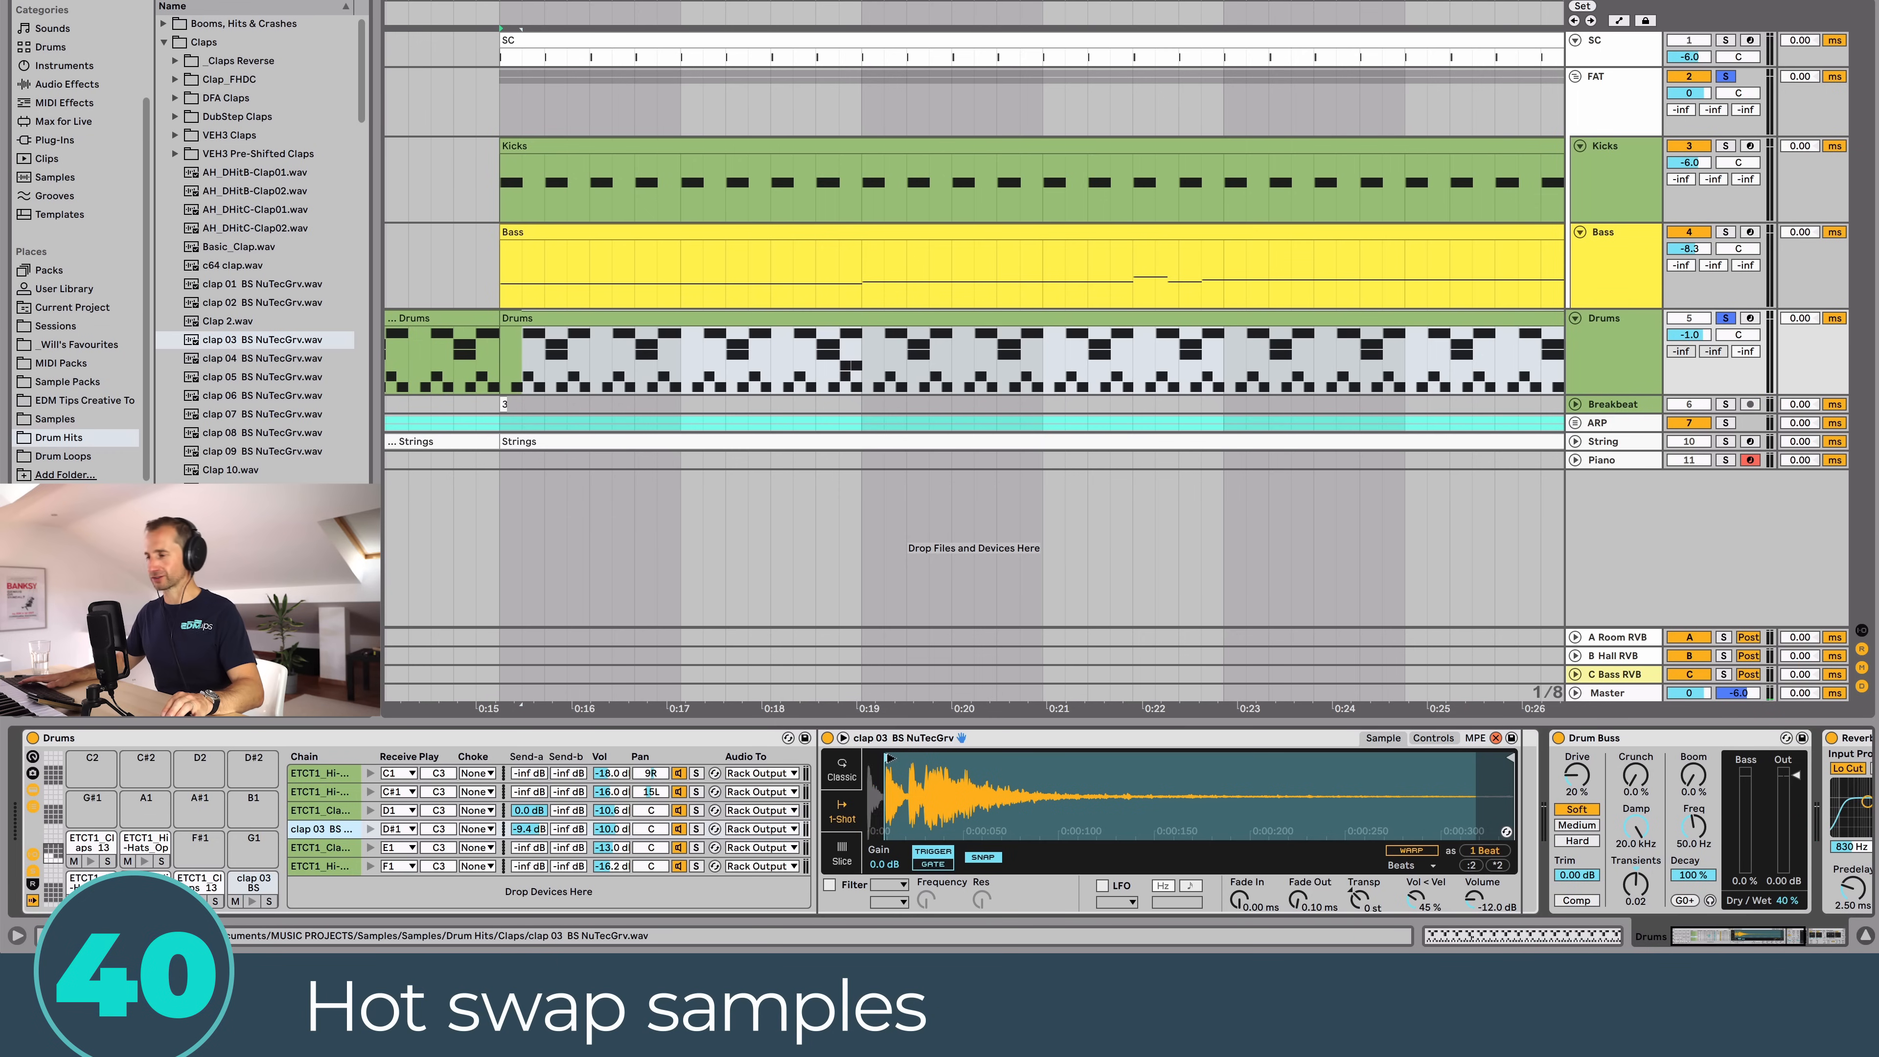
left_click(863, 757)
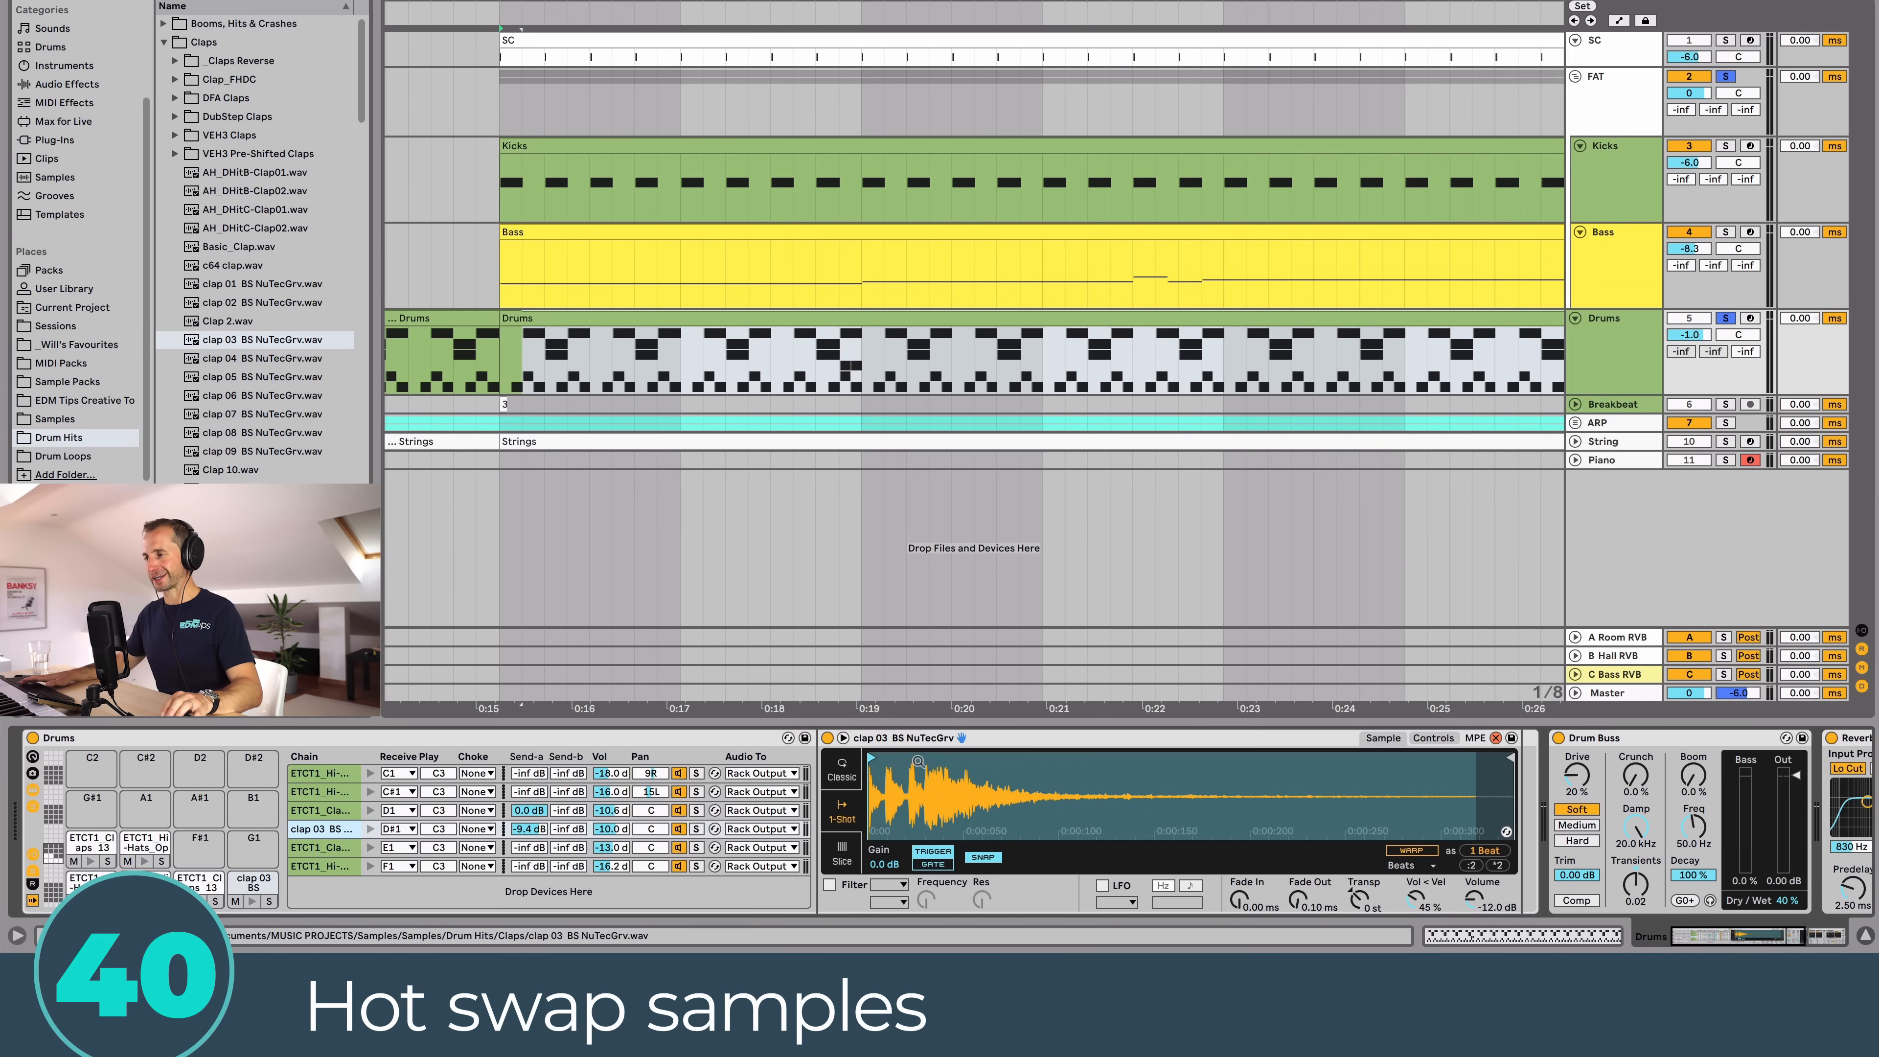
left_click(815, 751)
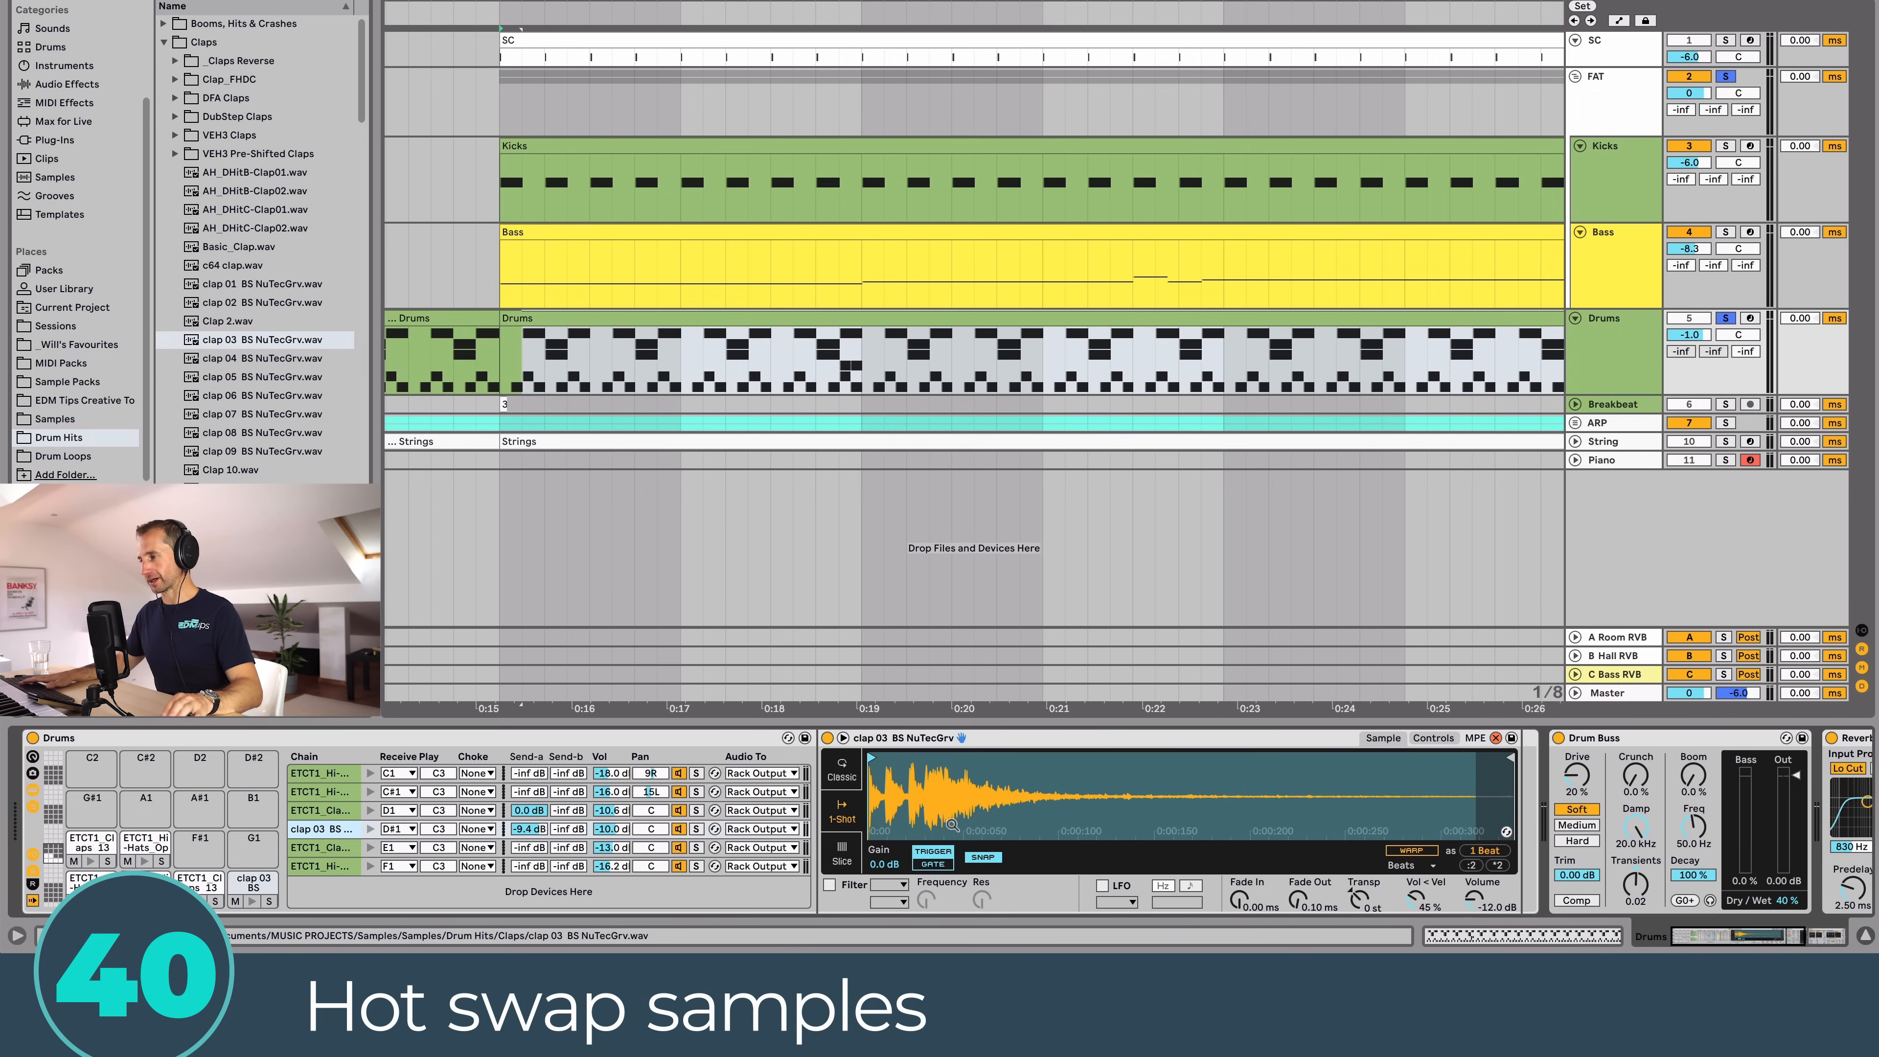
left_click(833, 766)
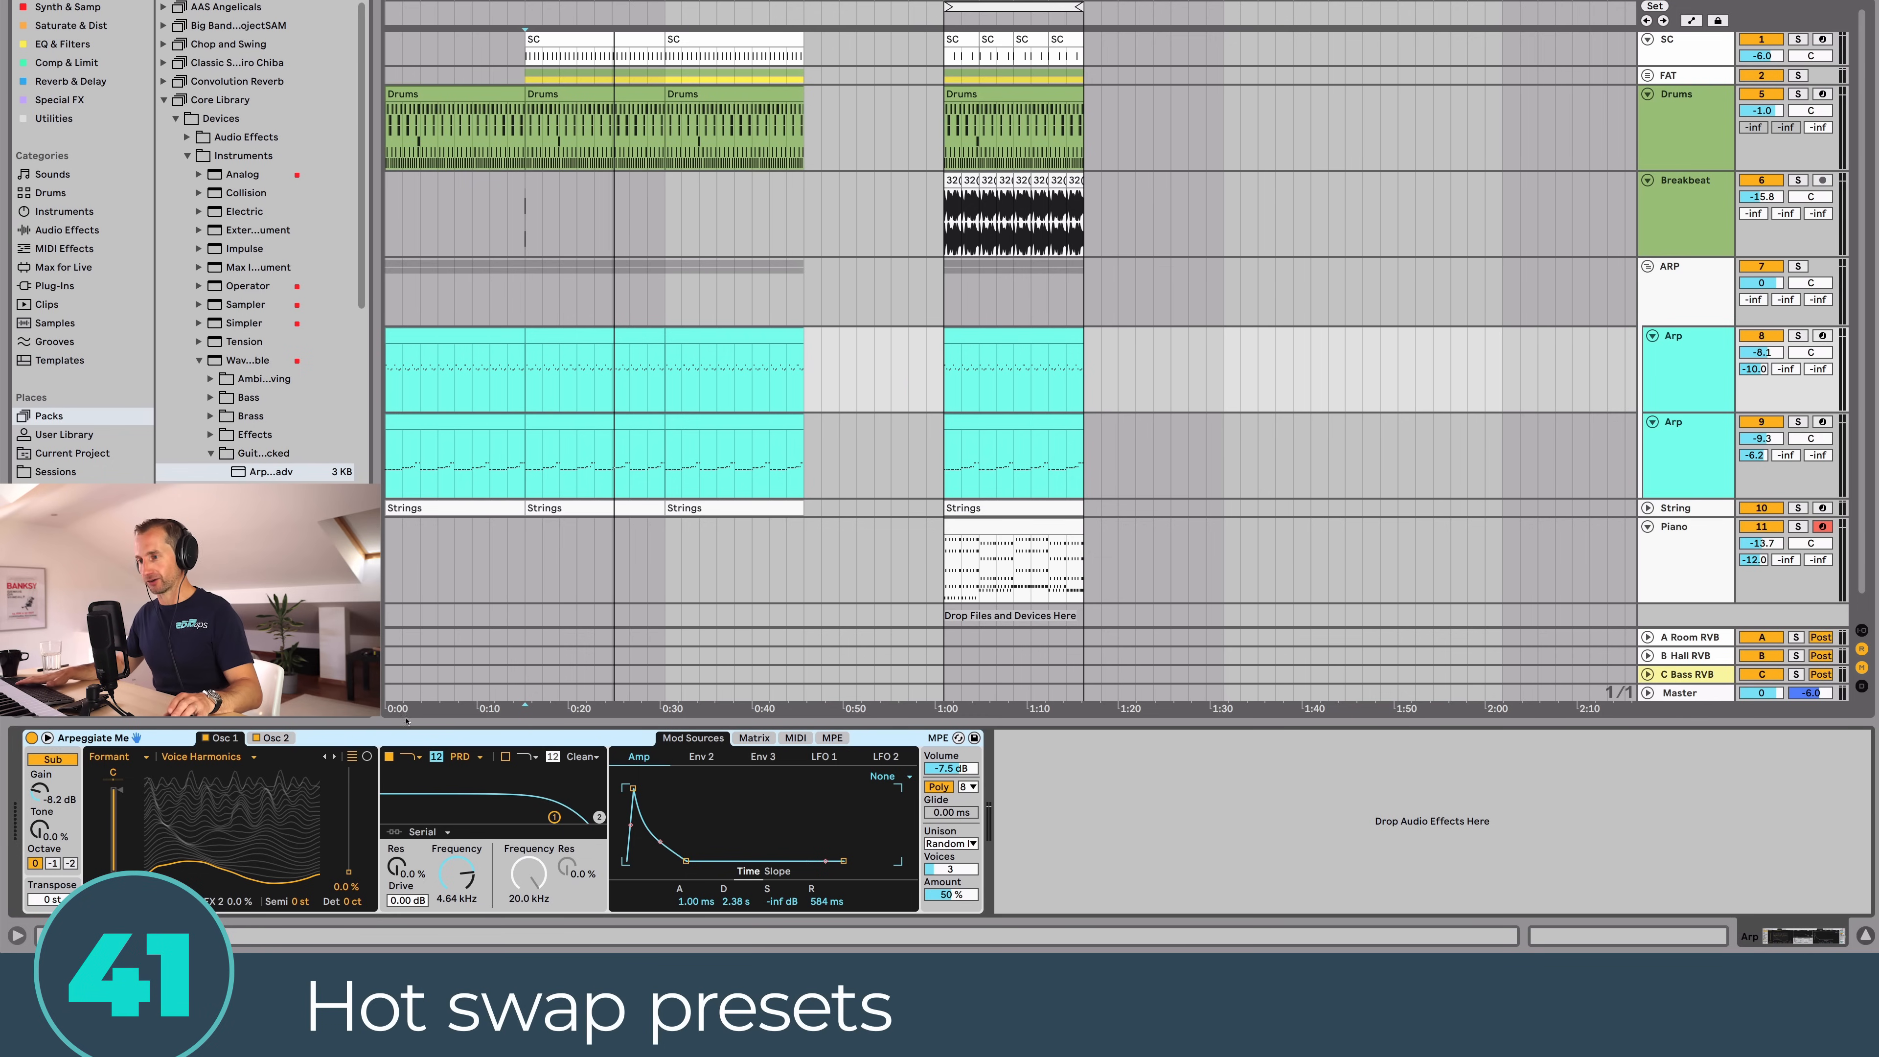
Step: Play the arrangement with the first Arp track soloed, and unsolo it again during playback
left_click(1798, 336)
key("space")
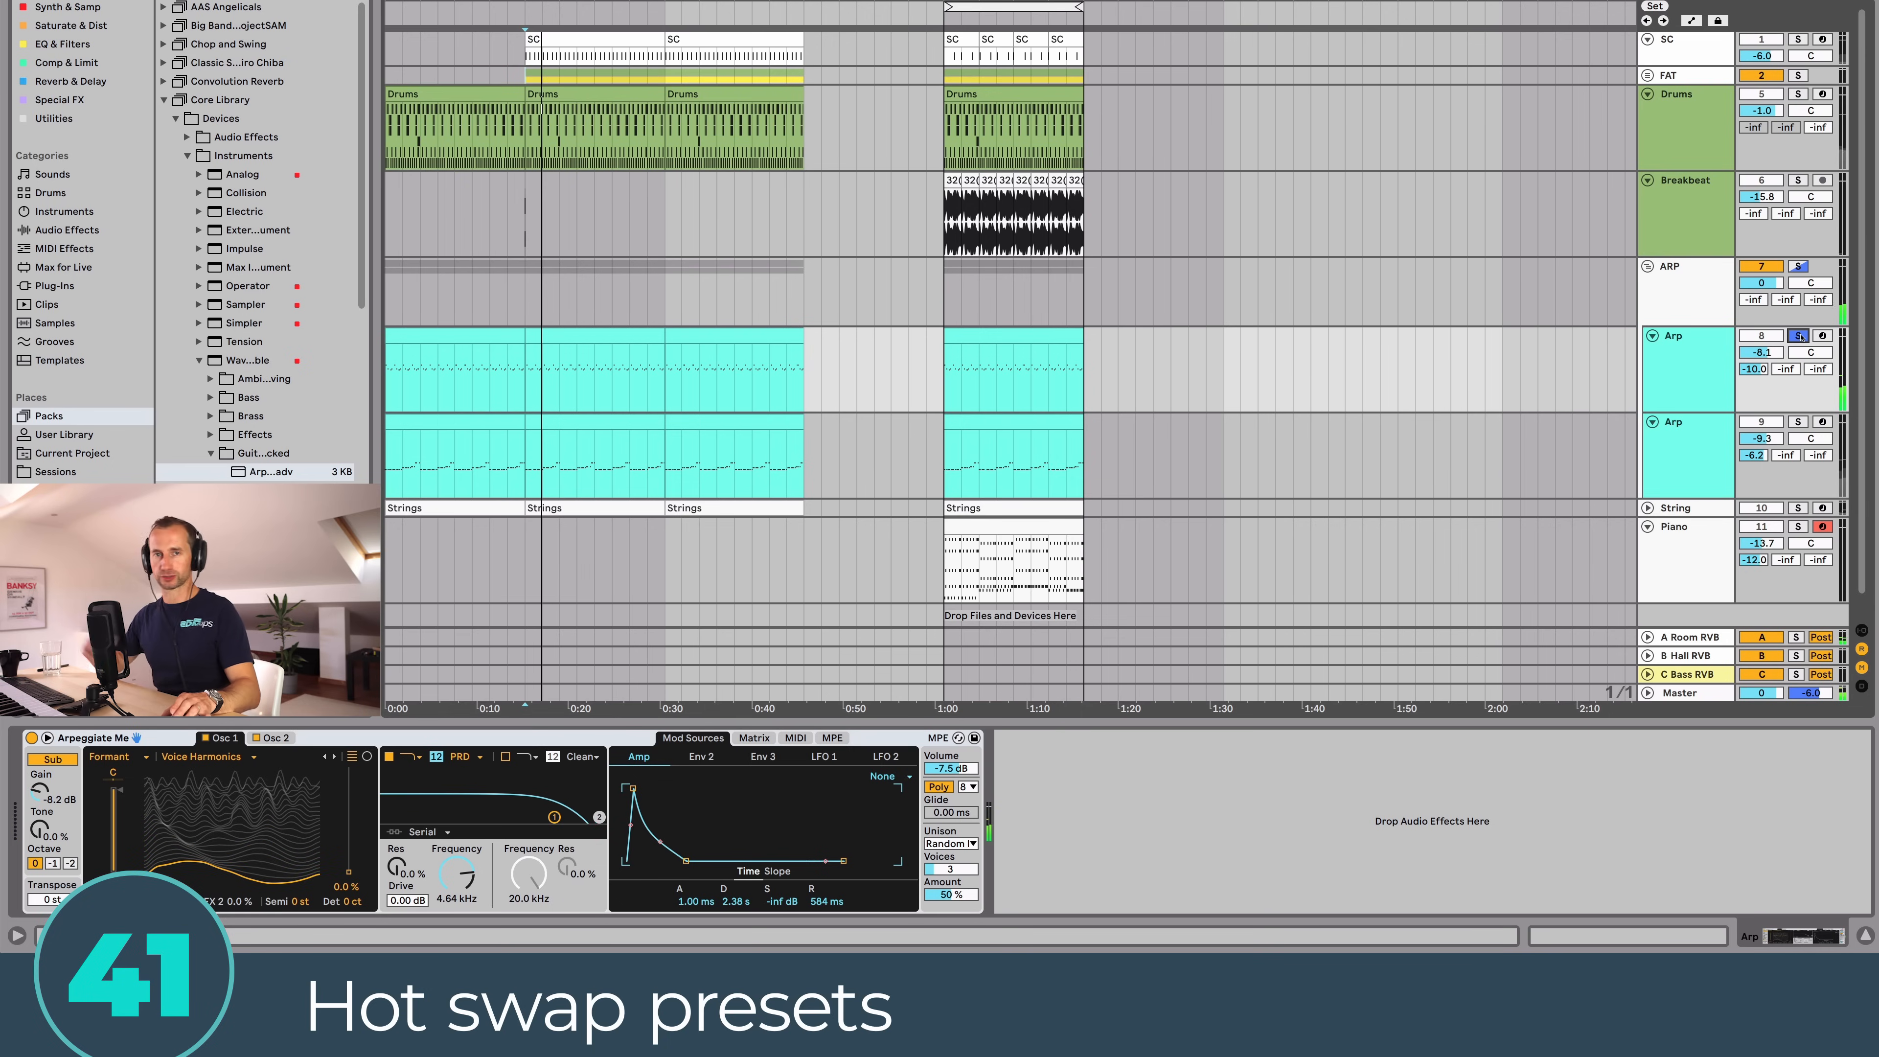
left_click(1799, 336)
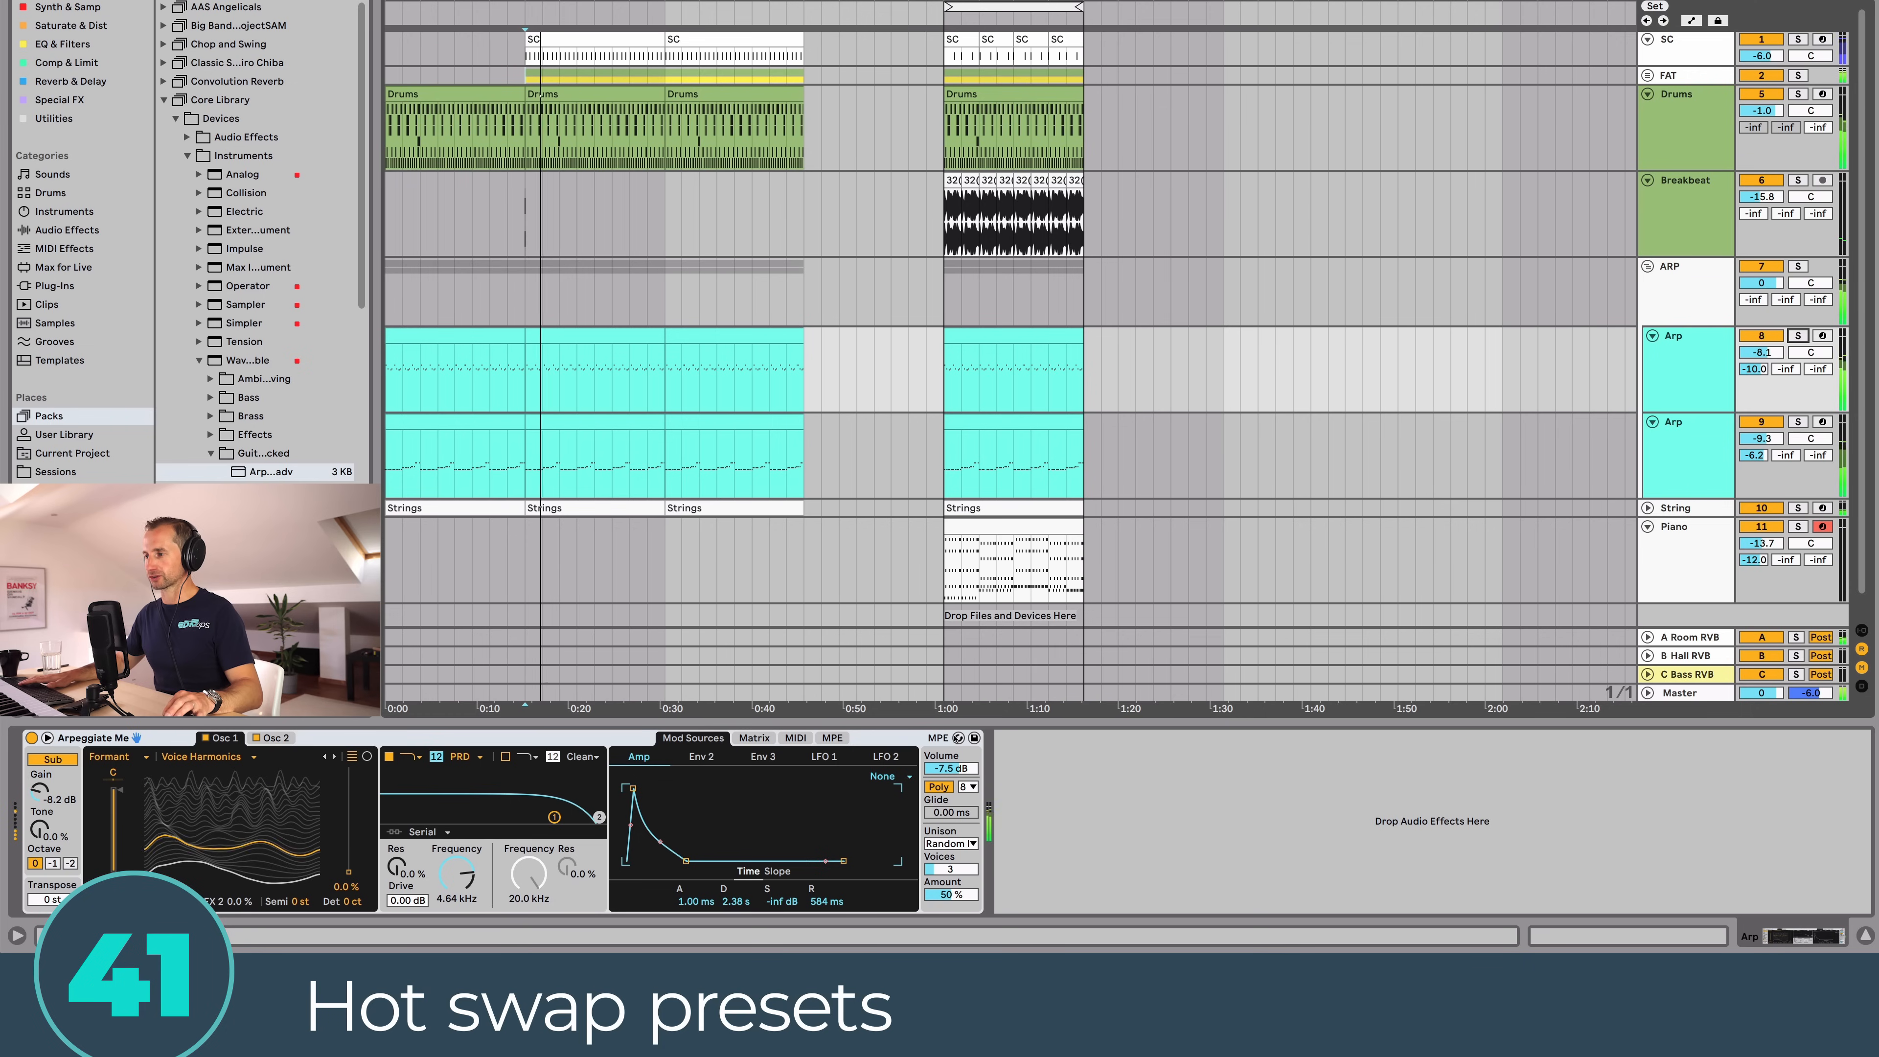
Step: Hot-swap the first Arp track's Arpeggiate Me preset with Banjorific and the preset that follows it
key("q")
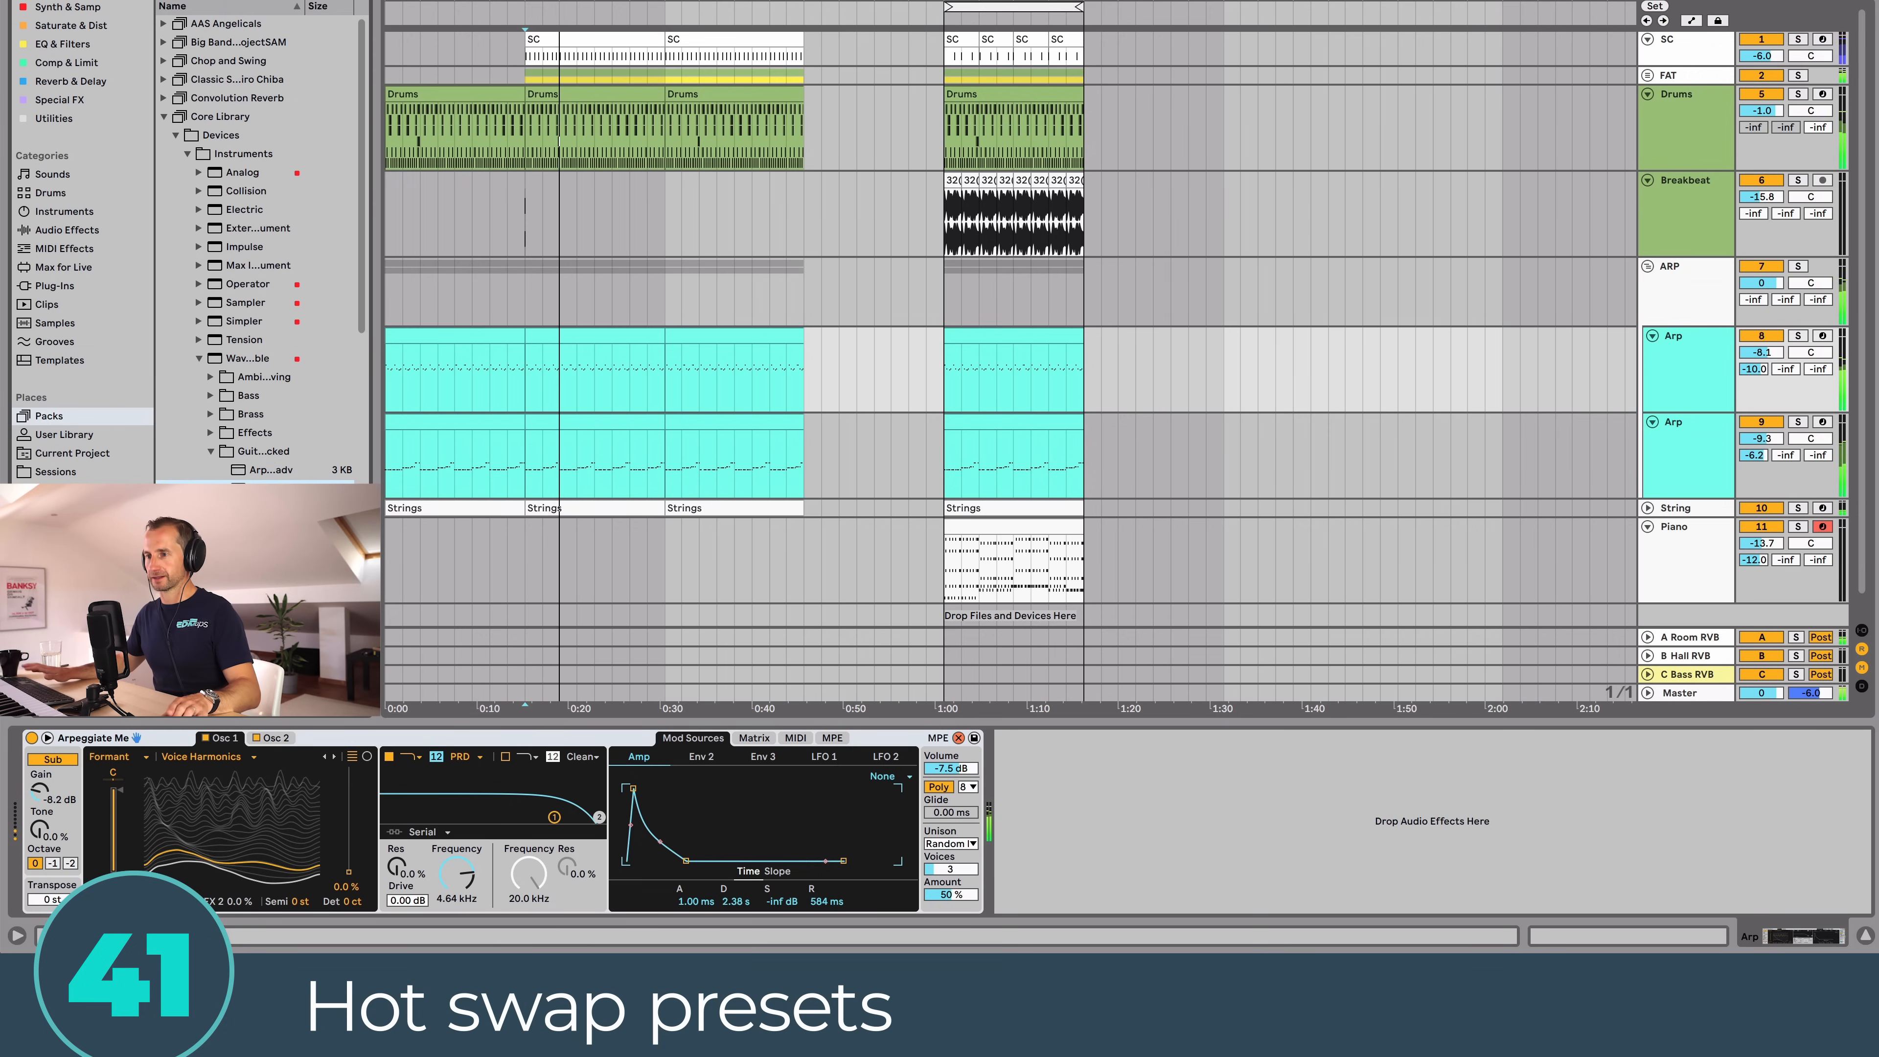
key("Down")
key("Return")
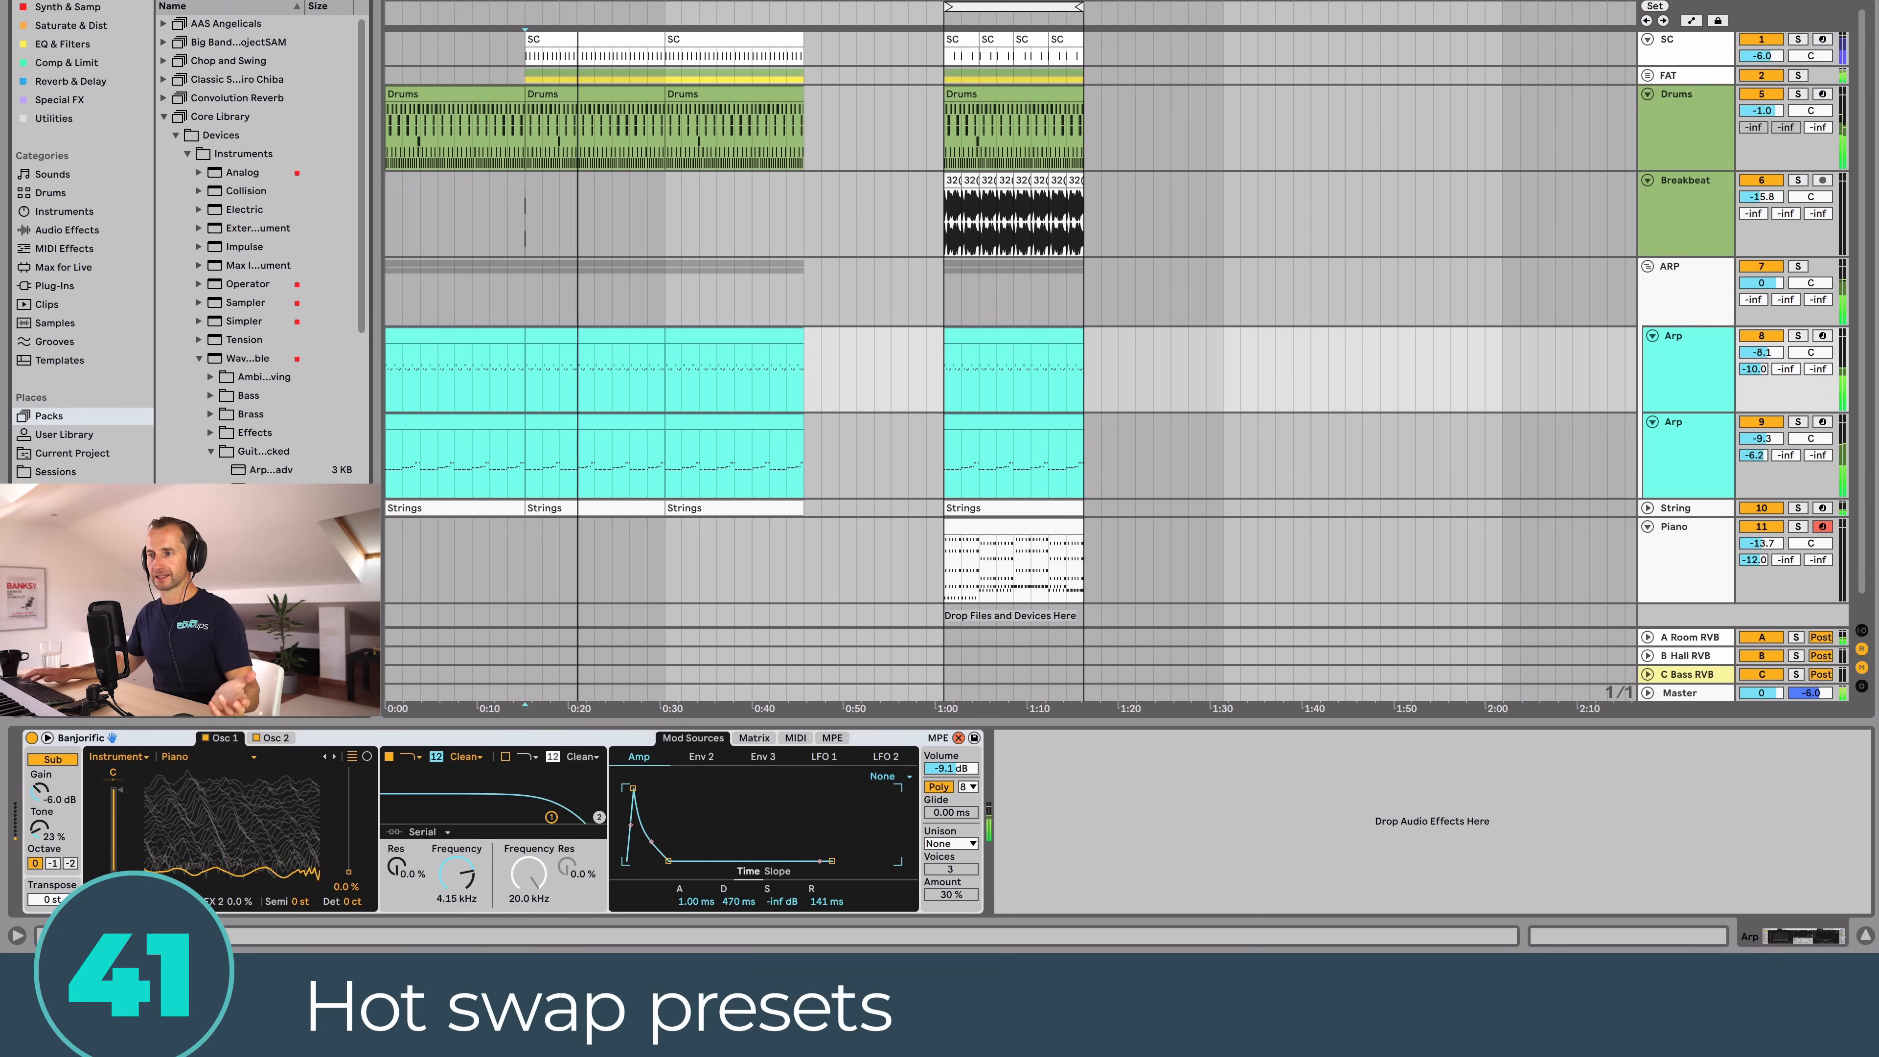
key("Down")
key("Return")
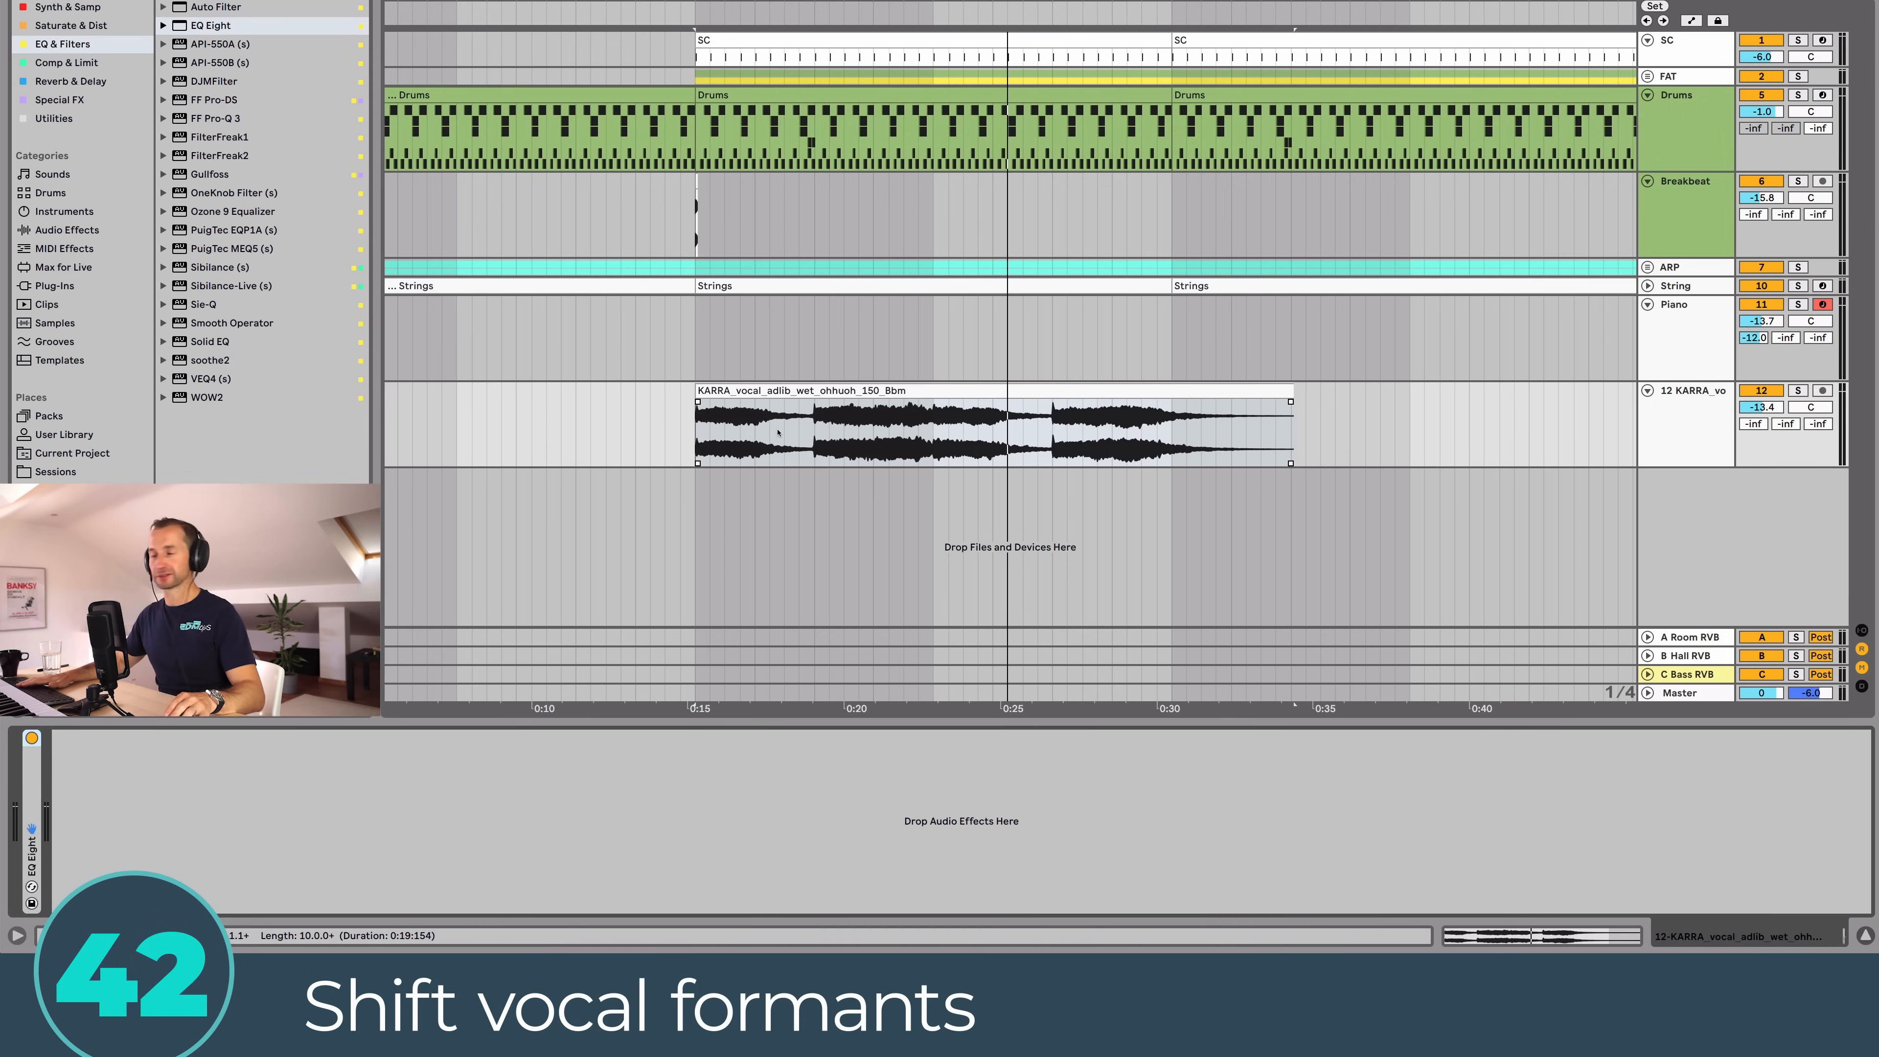
Step: Open the KARRA vocal clip and choose Complex Pro as its warp mode
left_click(702, 428)
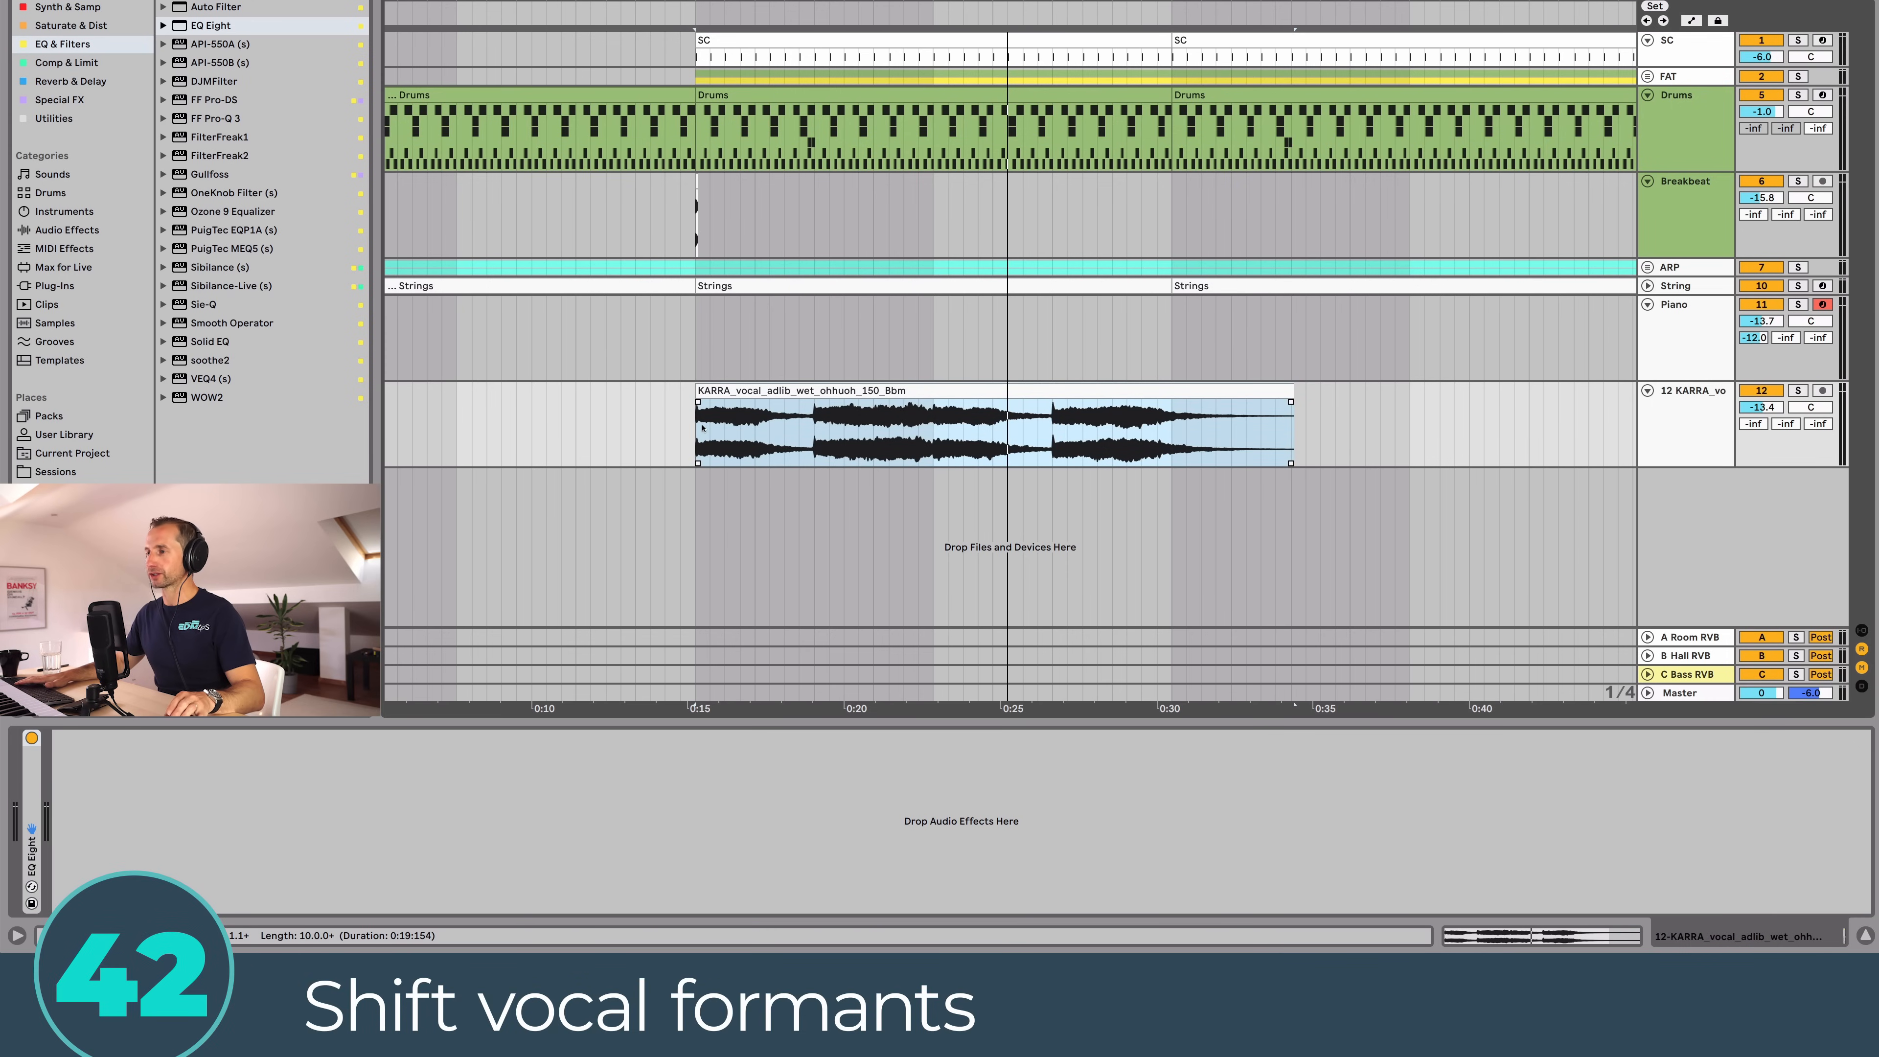
double_click(704, 426)
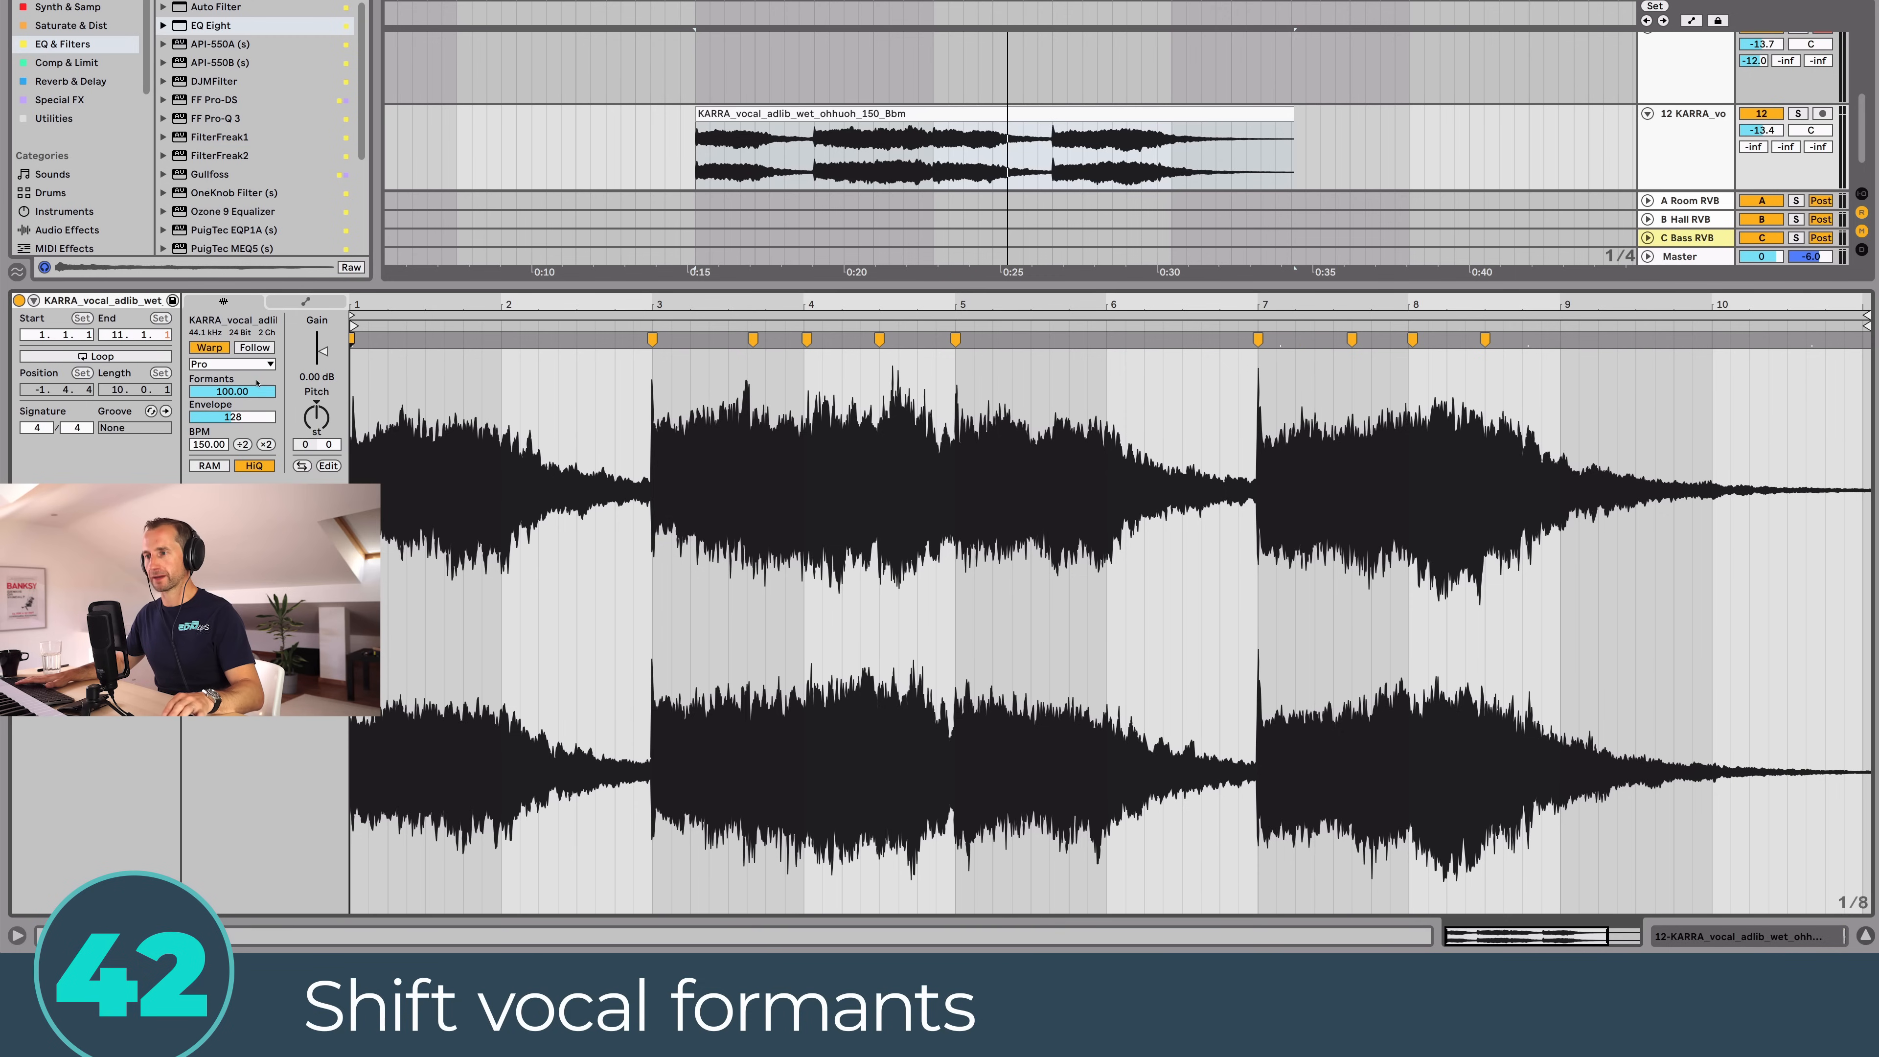
left_click(234, 365)
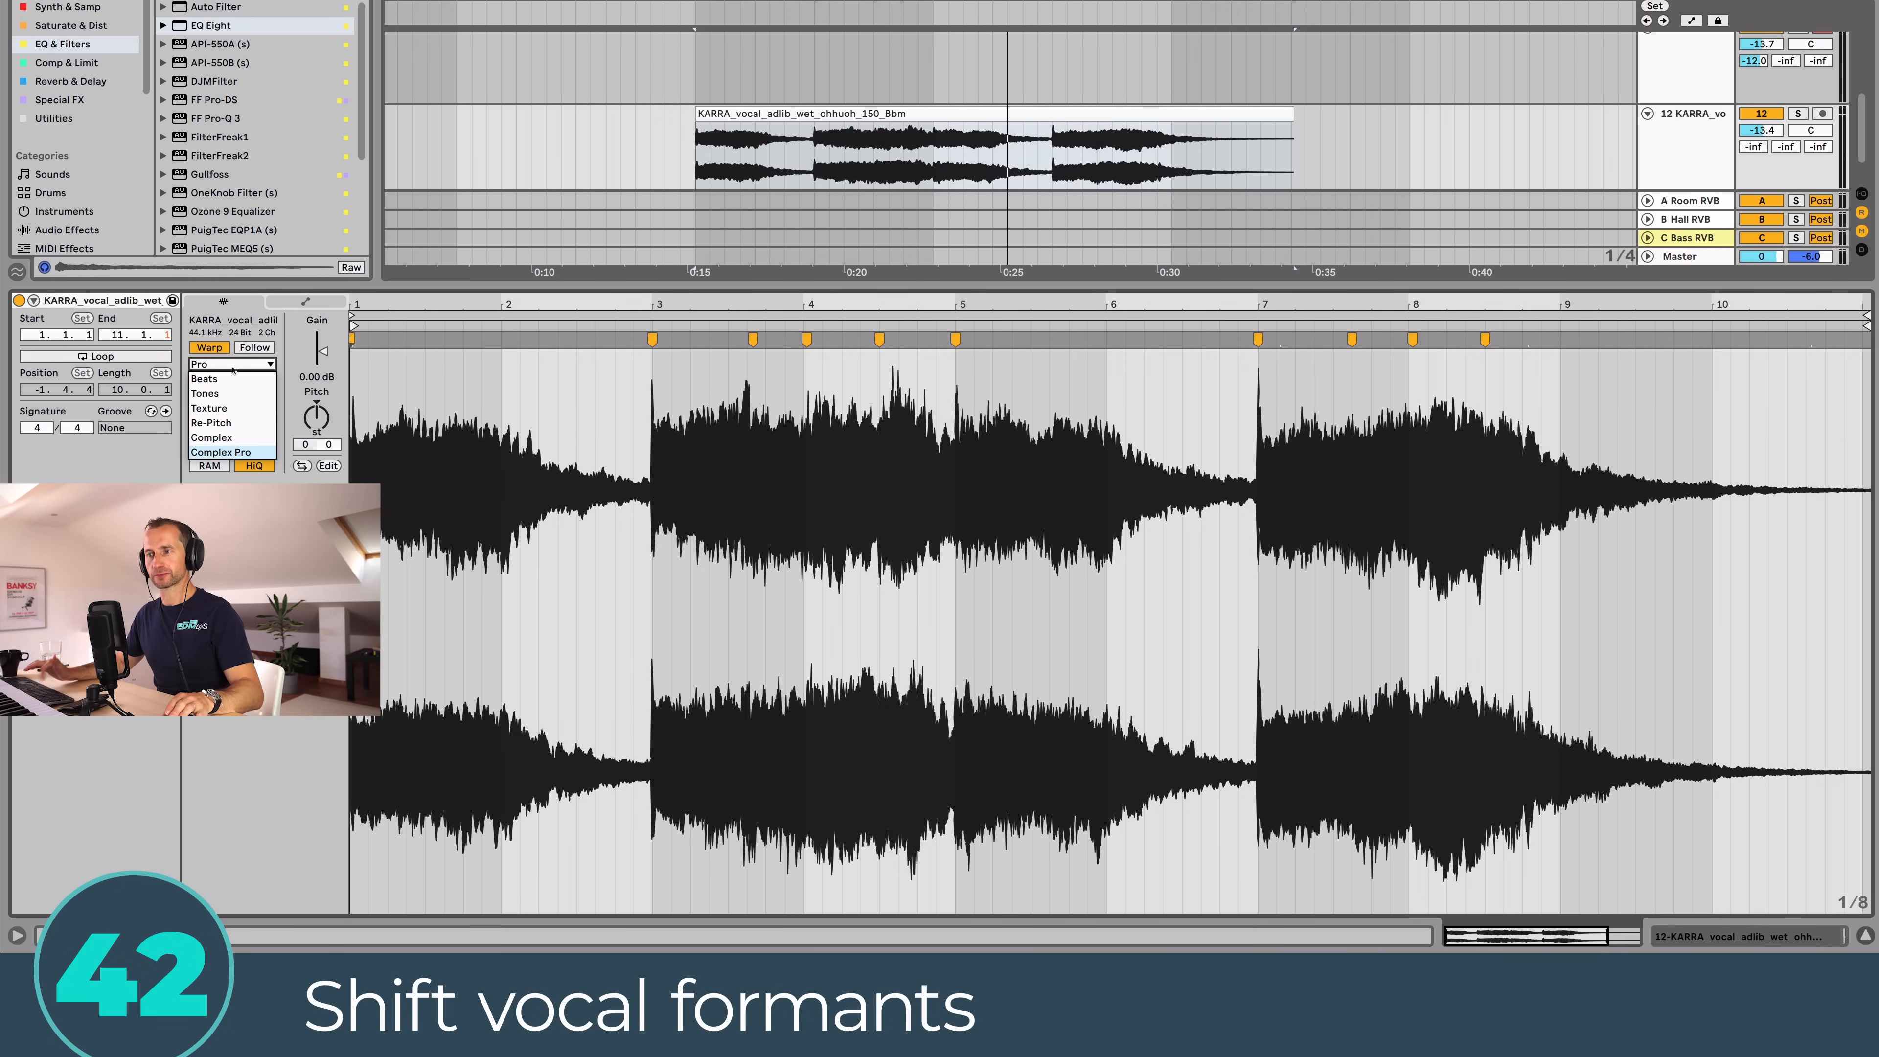
left_click(233, 453)
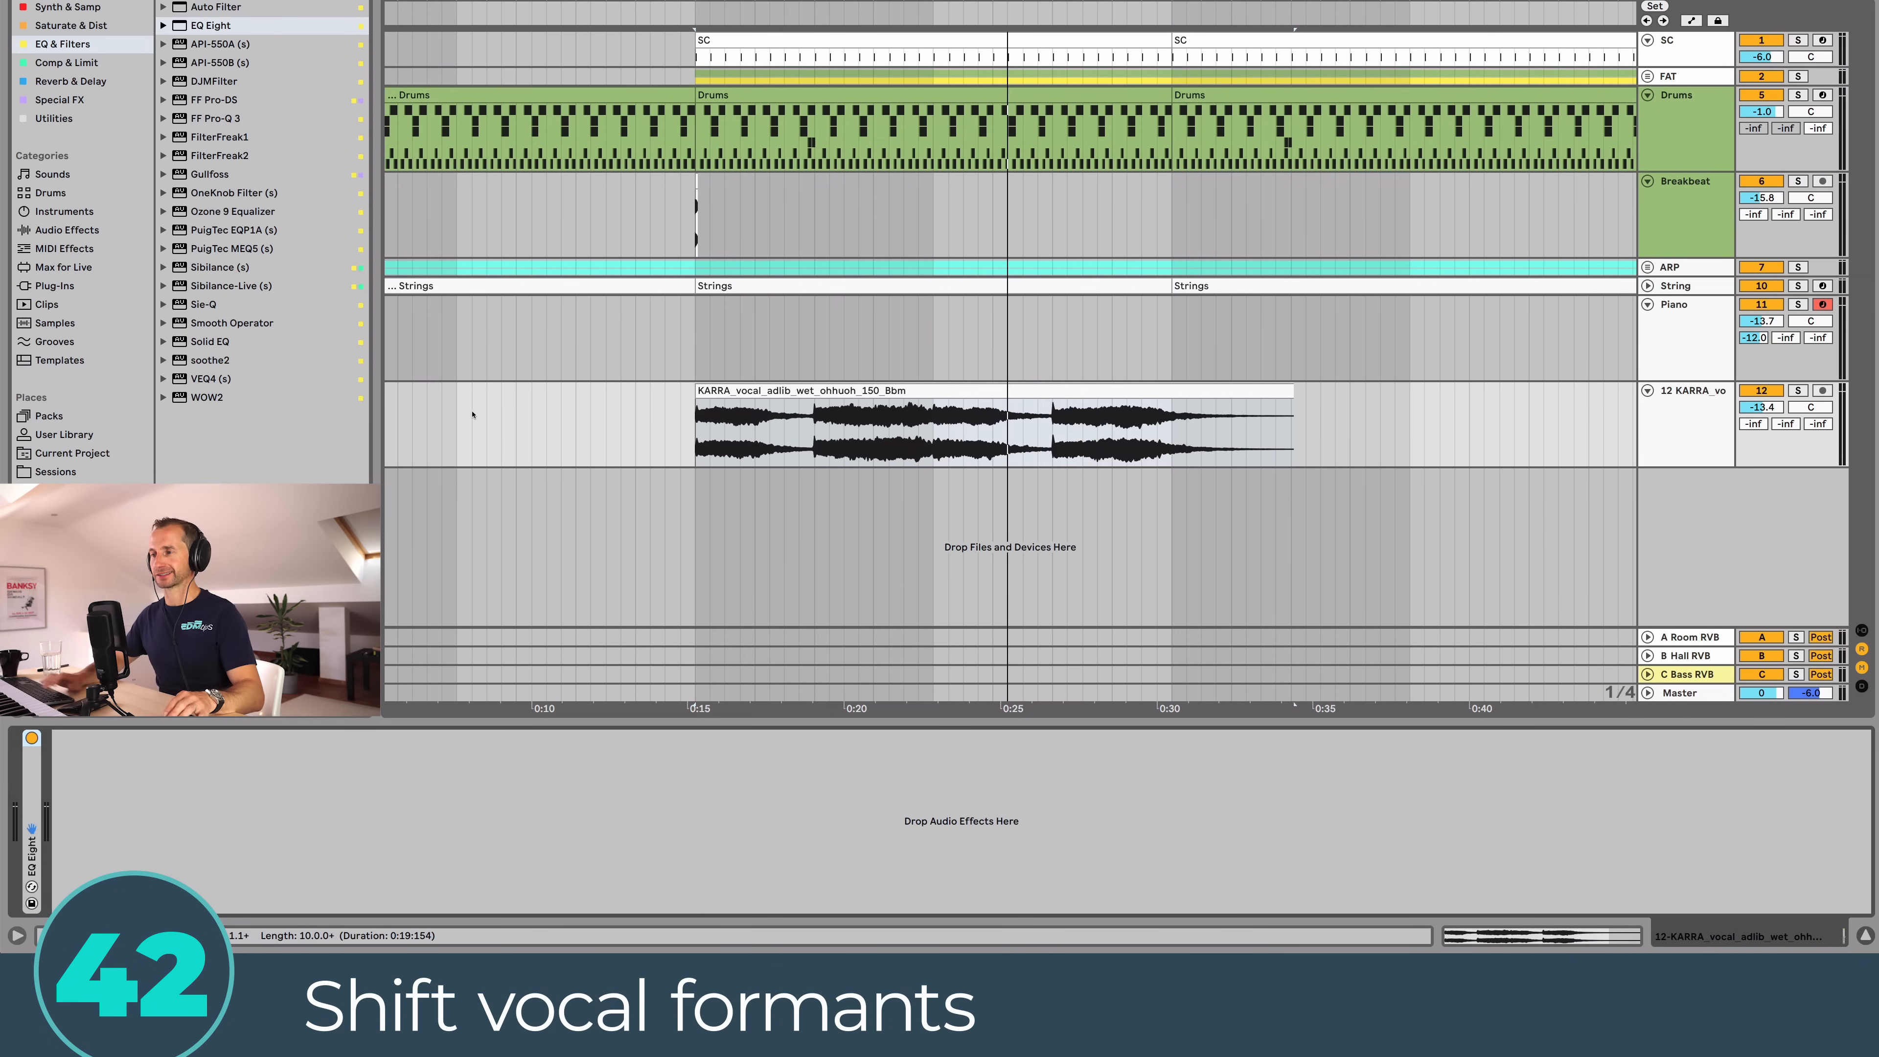
Step: Play from the start of the vocal clip and set the vocal track's volume to -13.6 dB
left_click(701, 427)
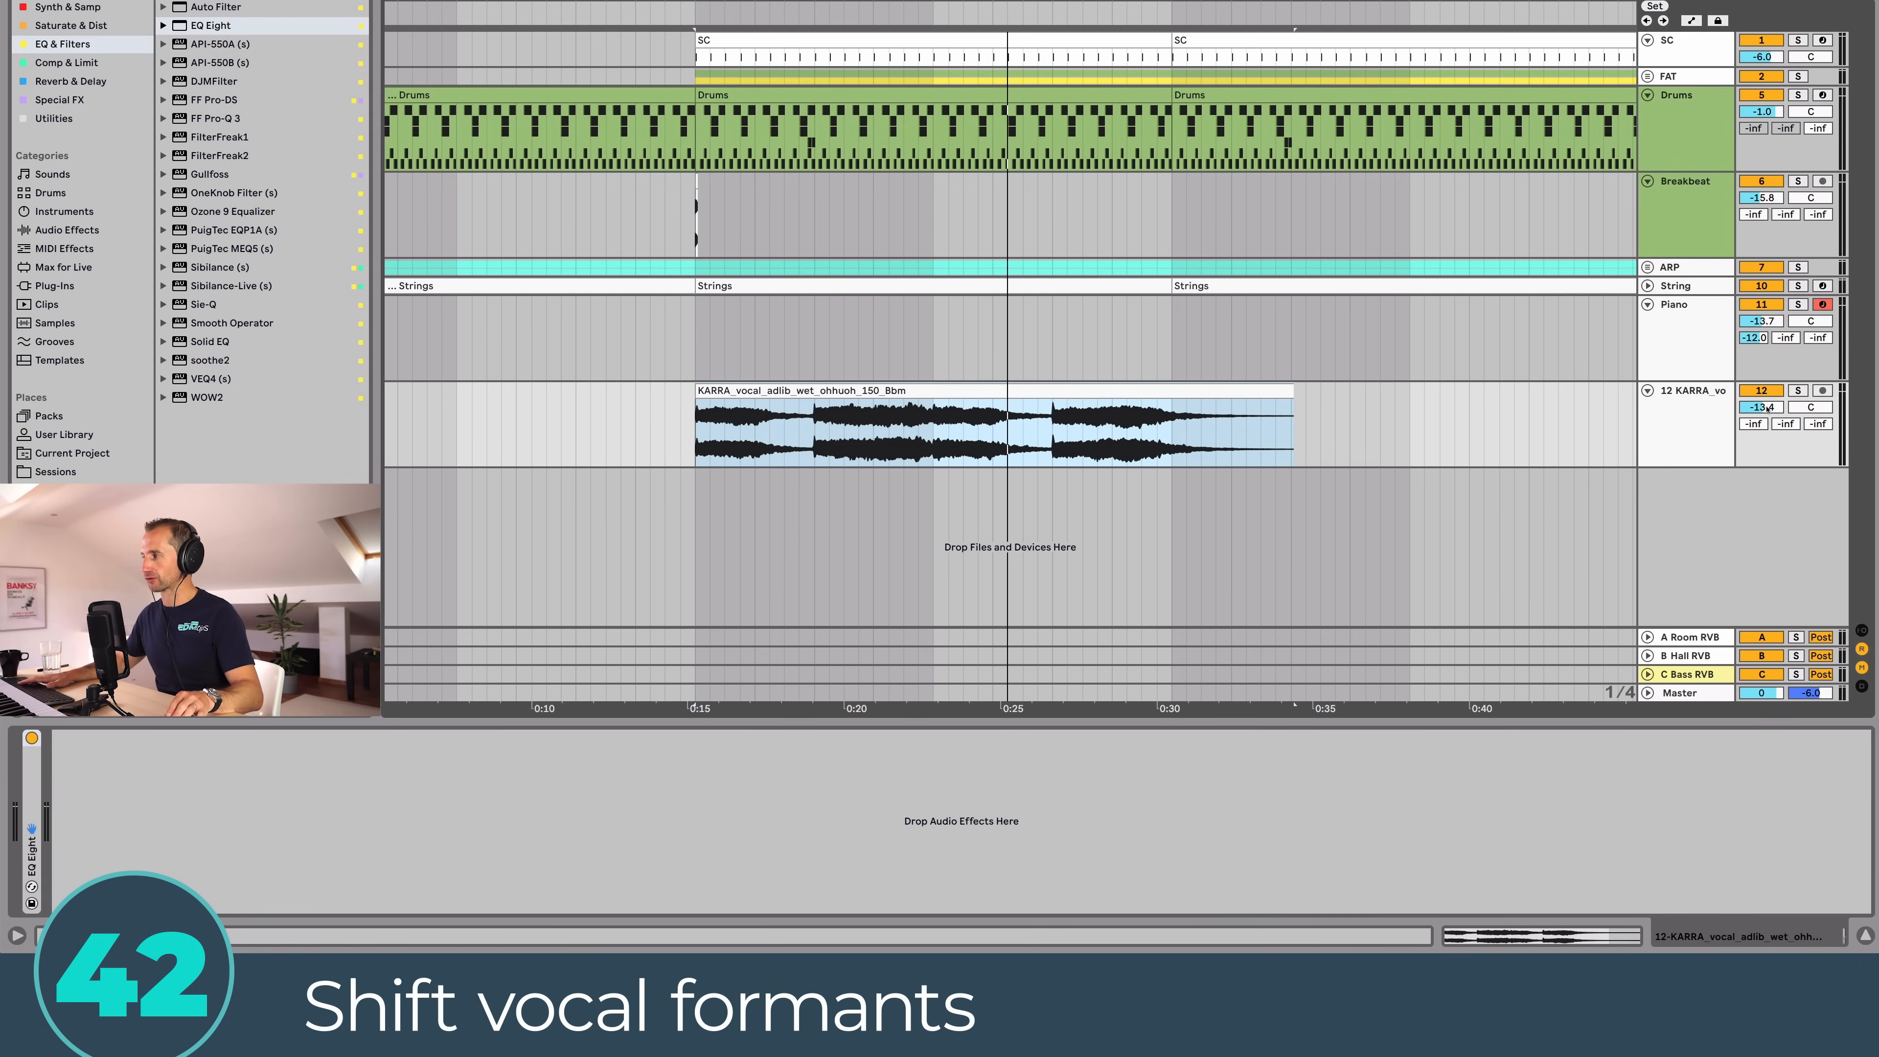
key("space")
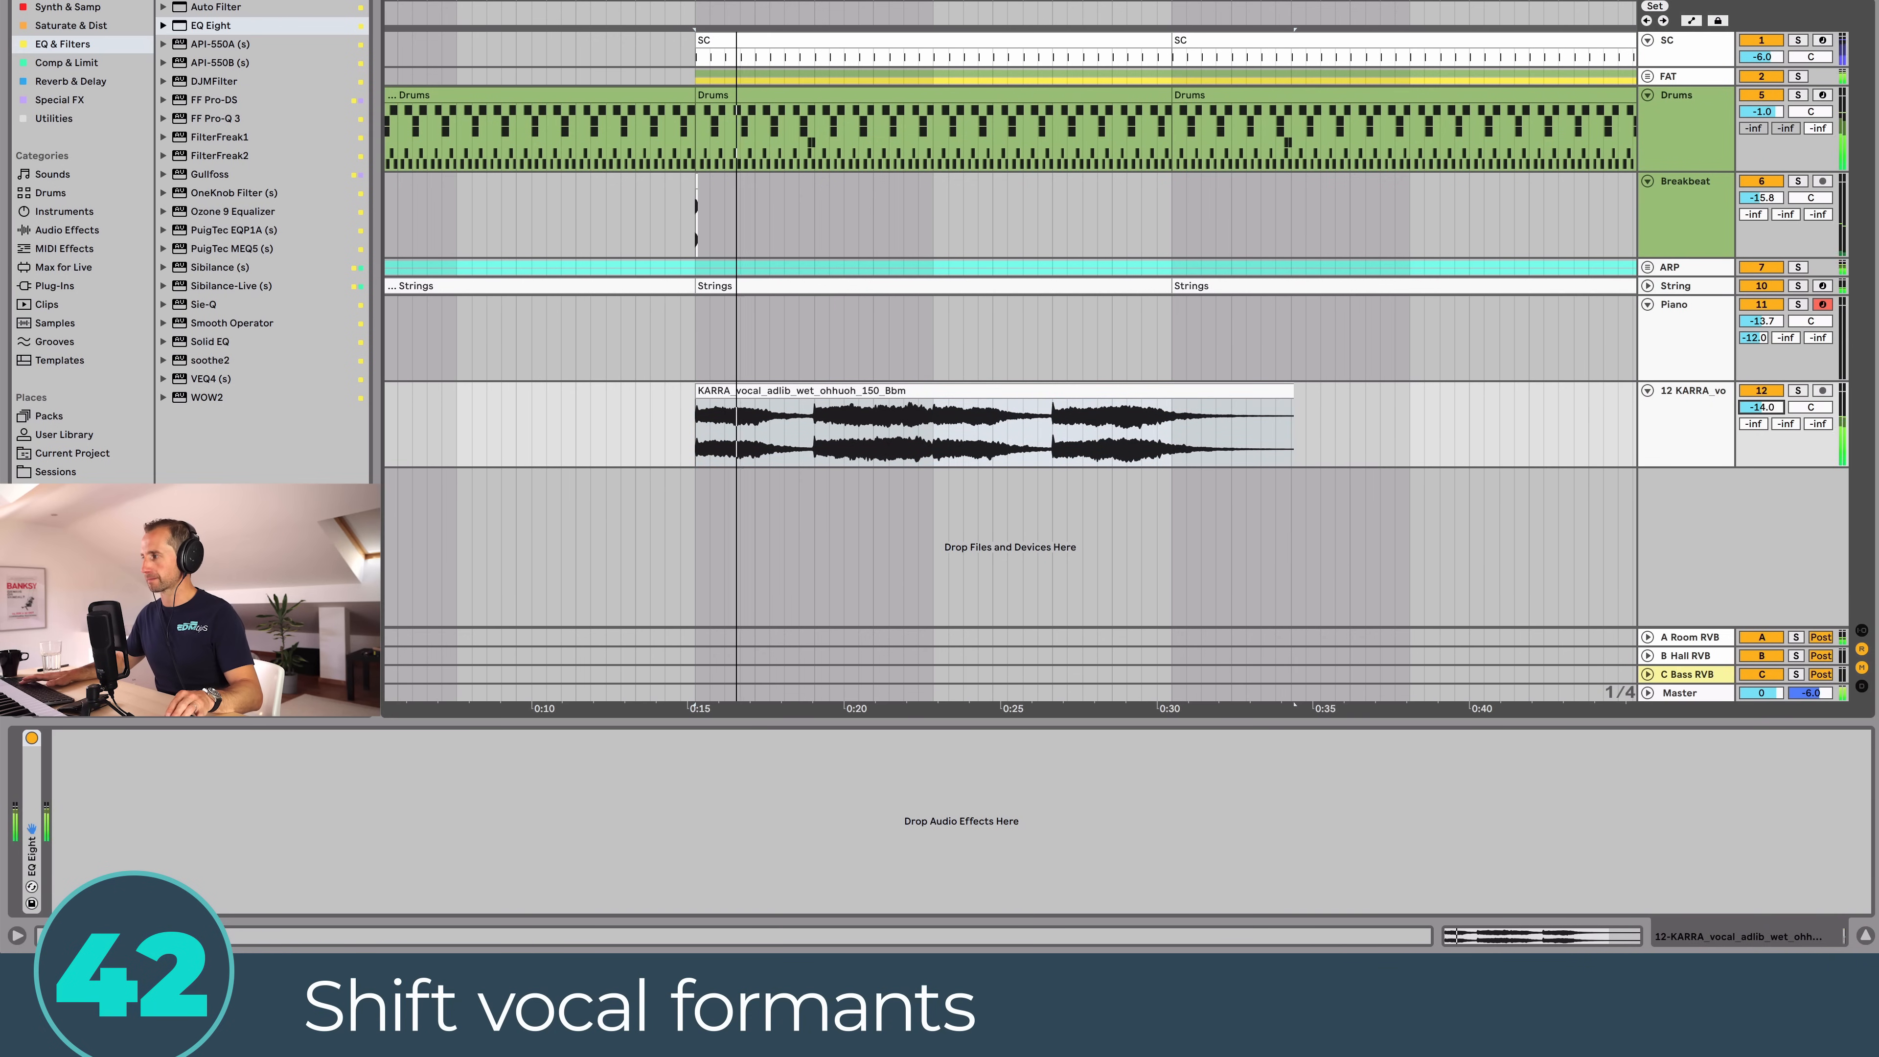
left_click(1681, 417)
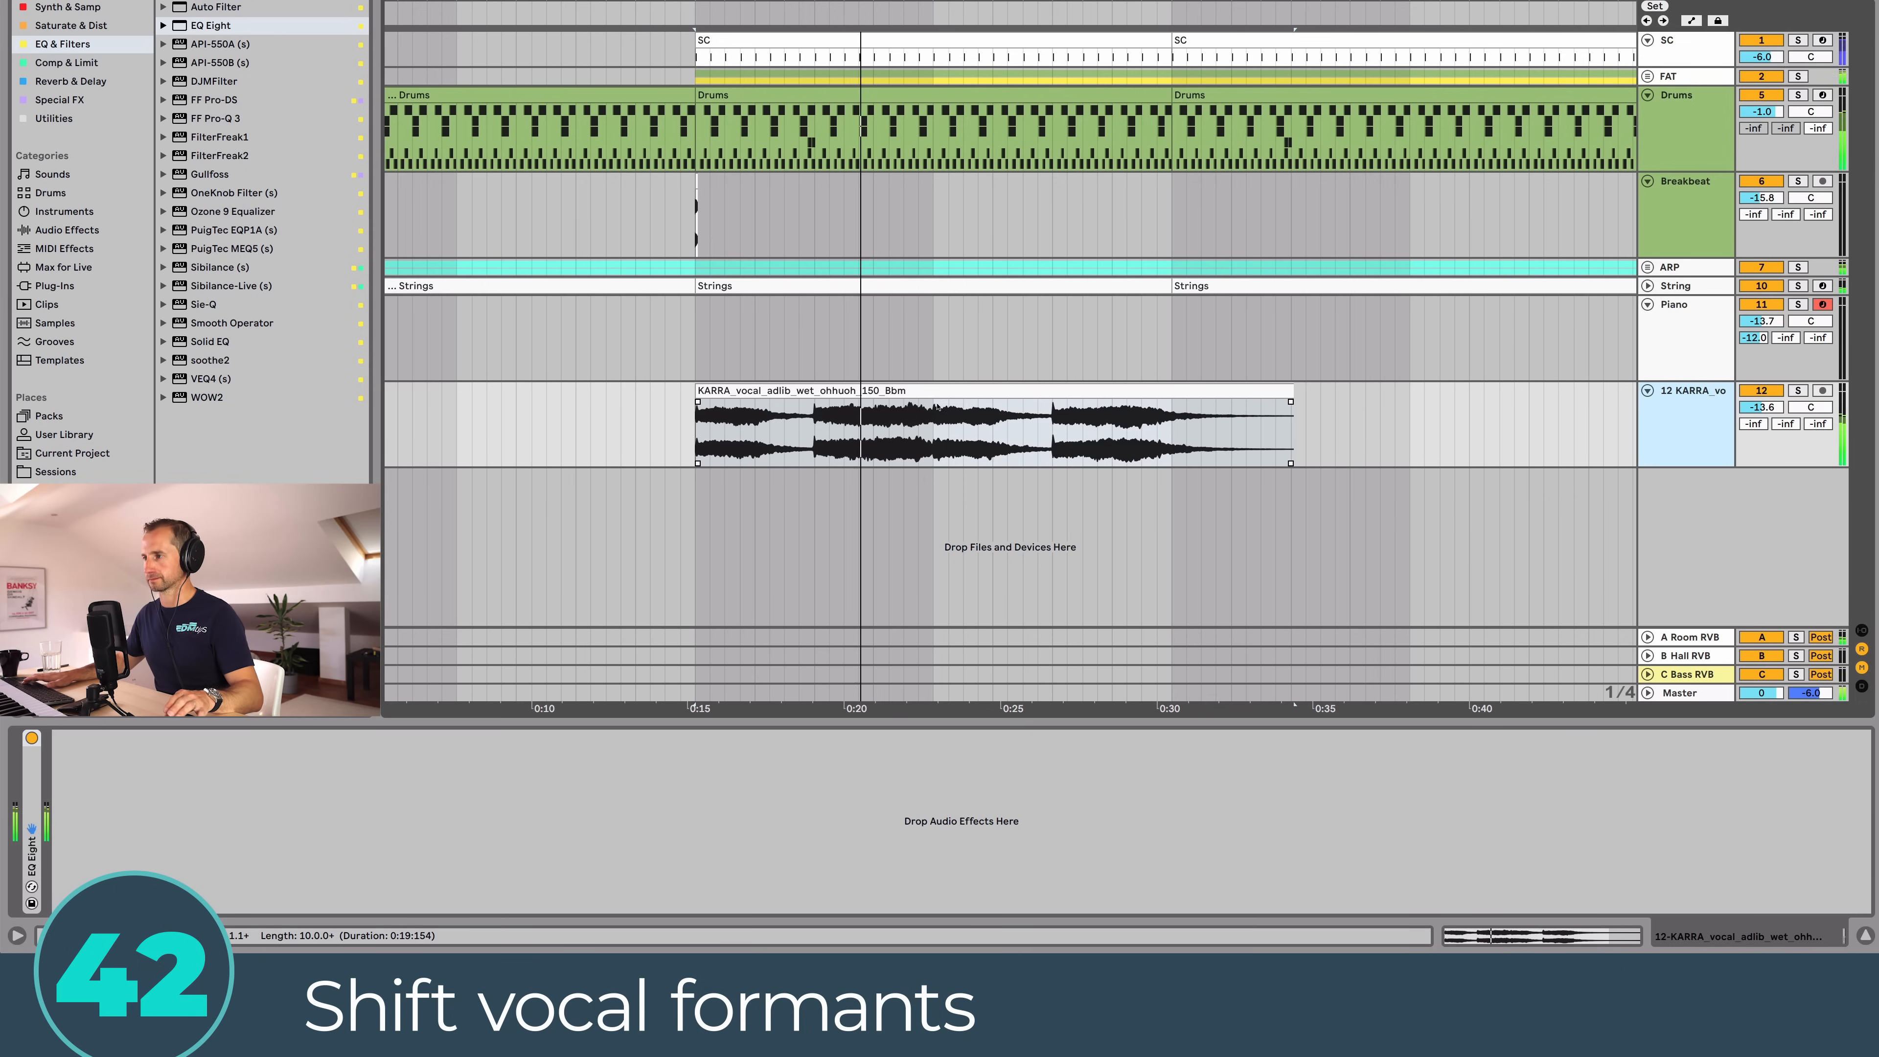
Step: Transpose the vocal clip to -12 semitones and, with its track soloed in playback, lower its formants to 0
double_click(855, 389)
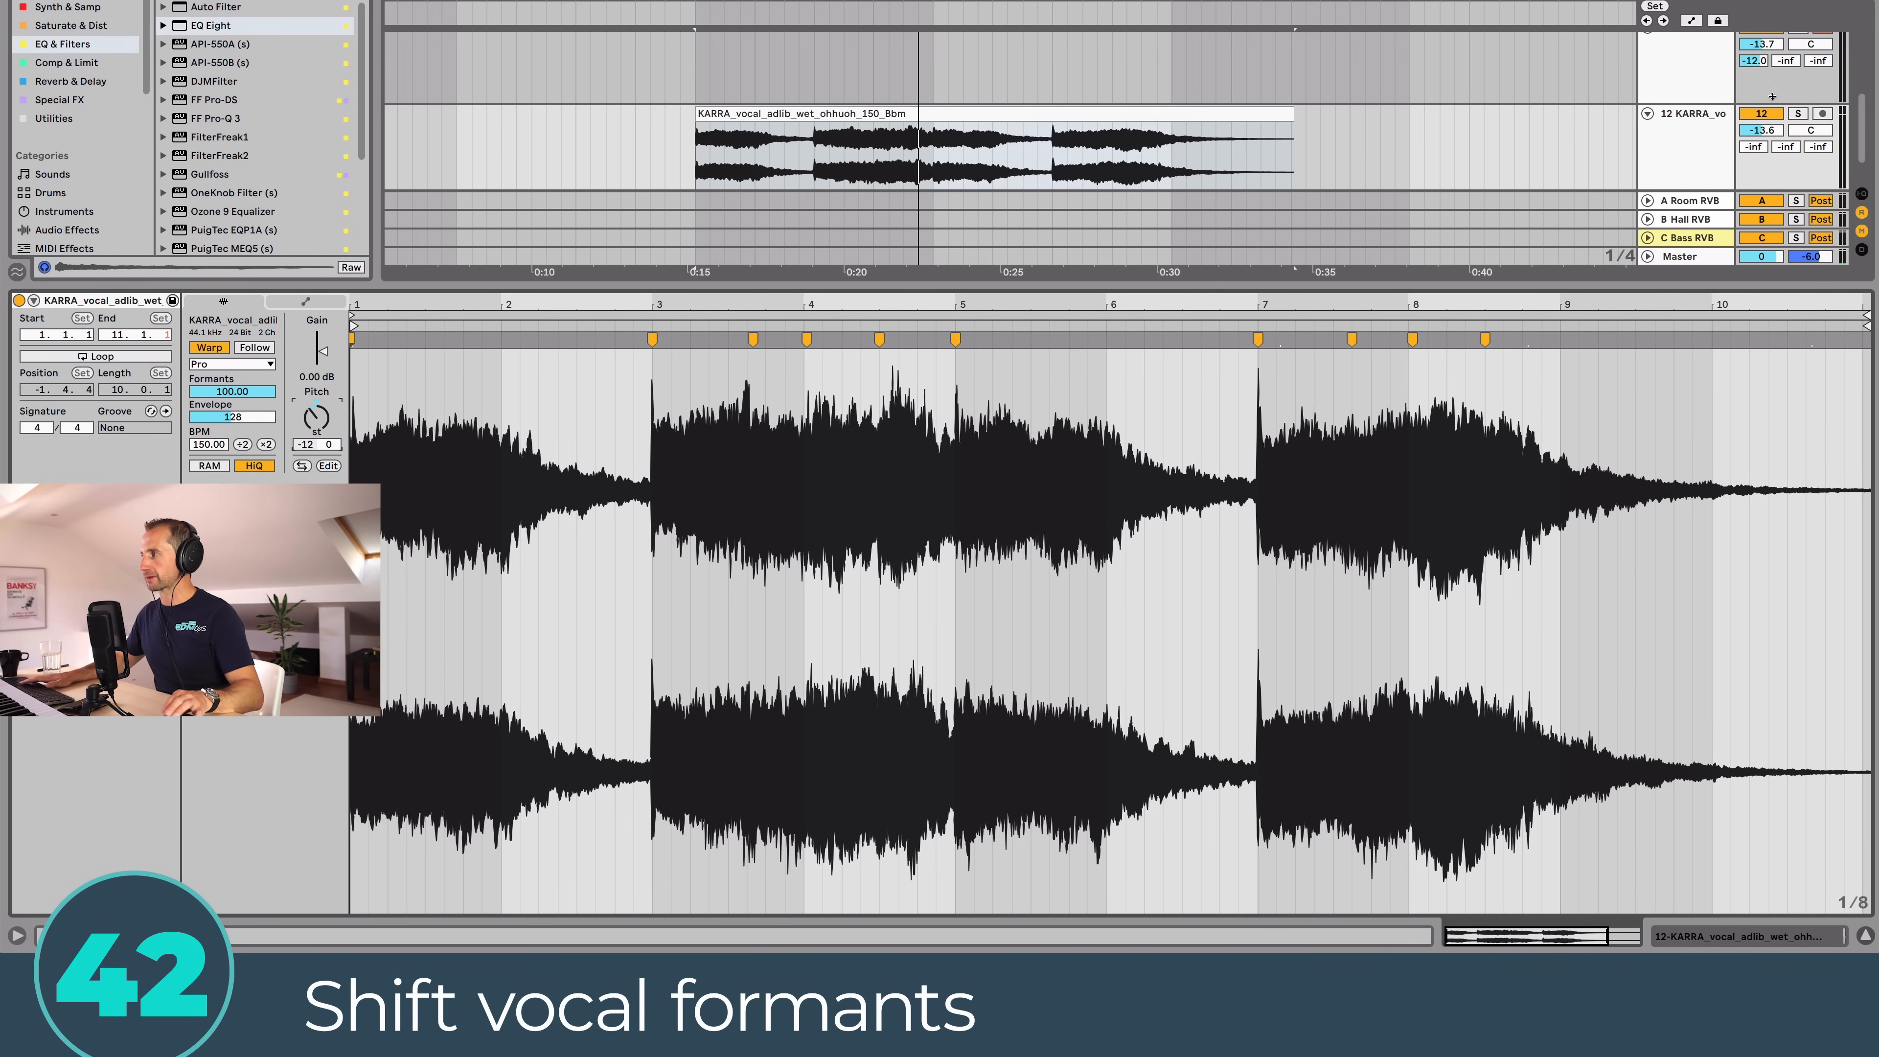
left_click(1796, 113)
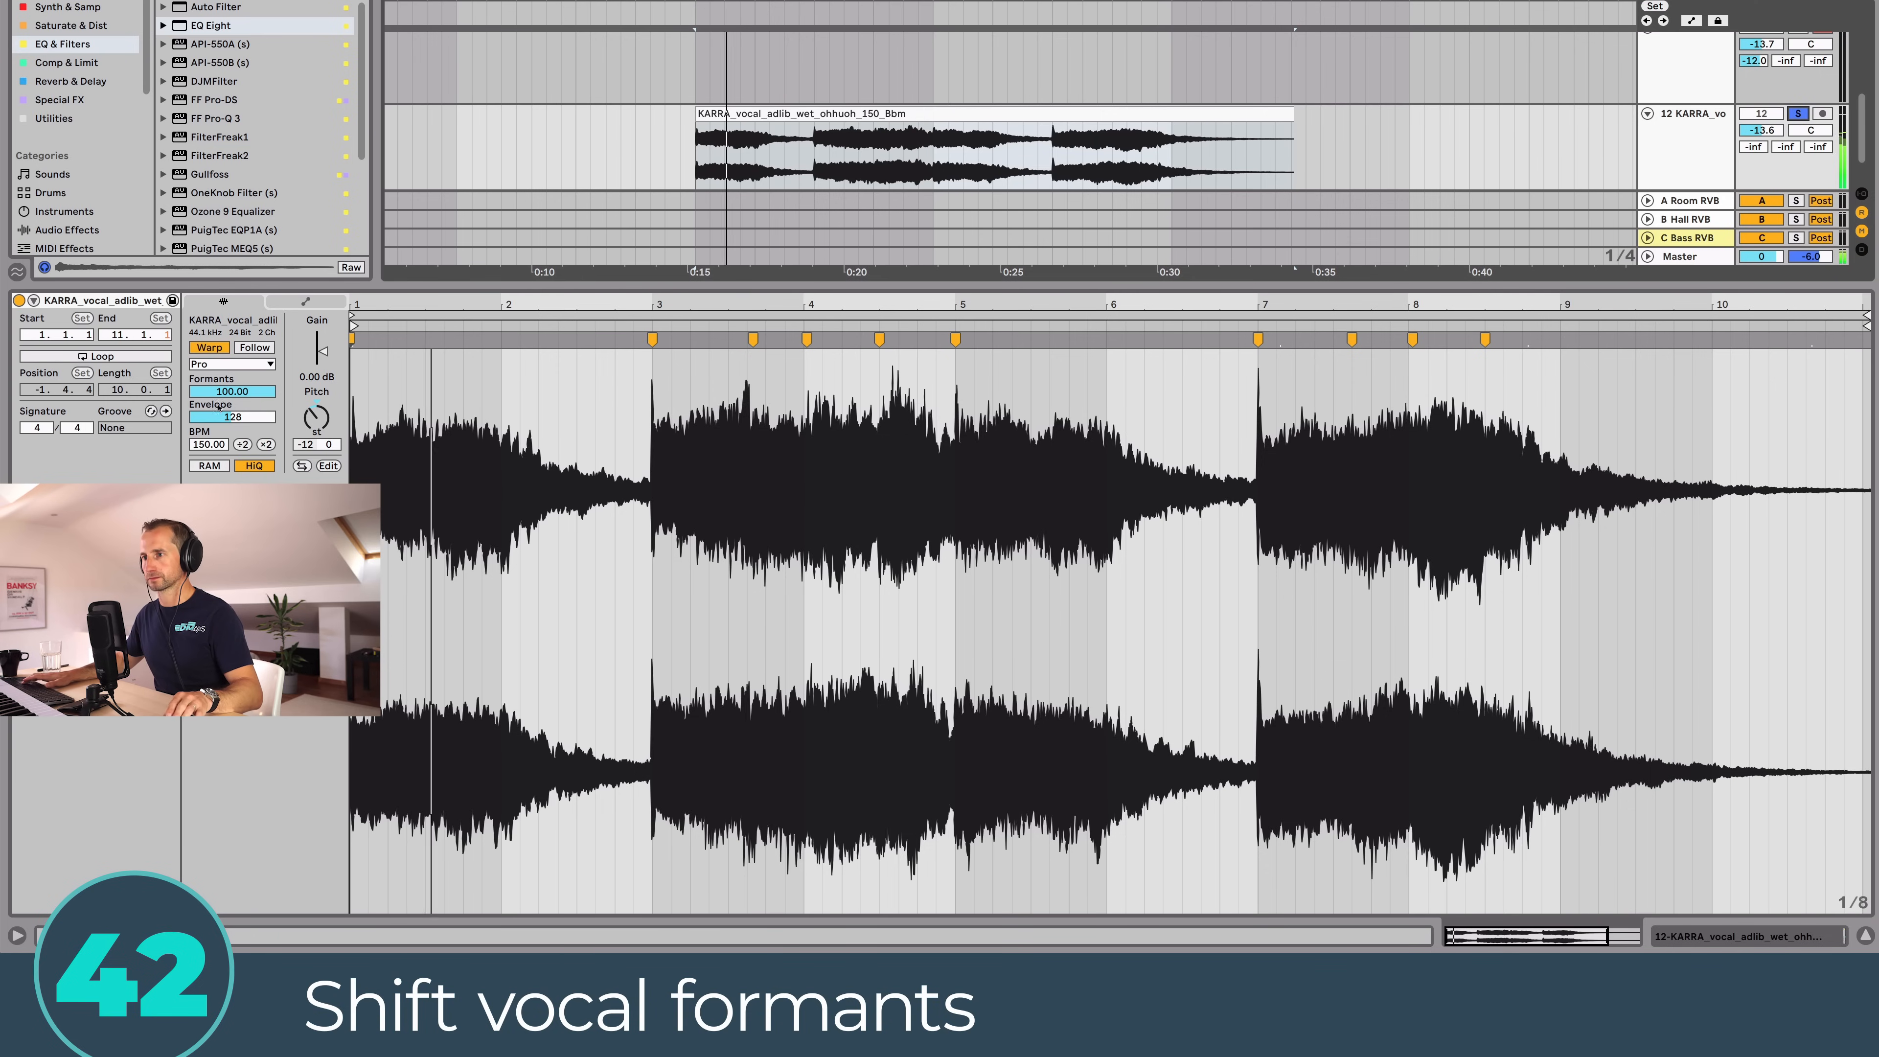
left_click_drag(233, 394, 232, 498)
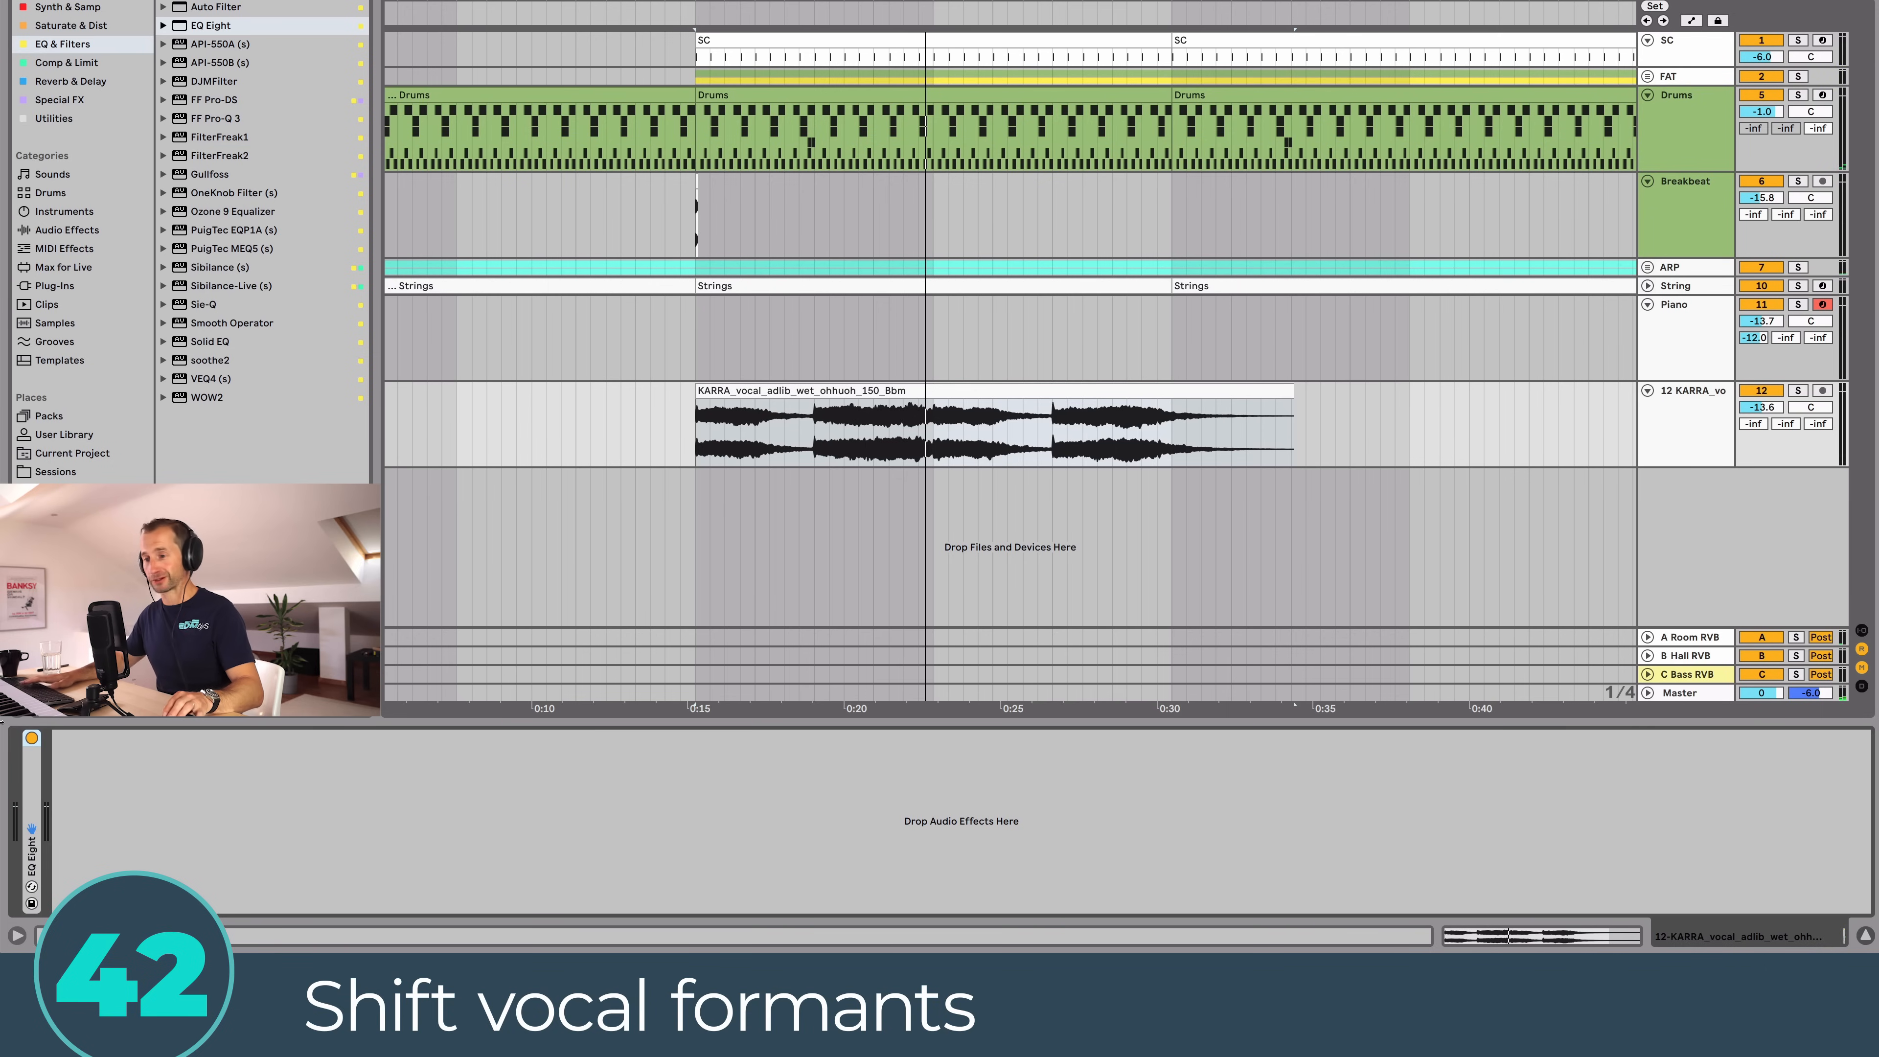
Step: Raise the formants of the KARRA vocal clip to about 33.6 during playback and return to the device view
key("space")
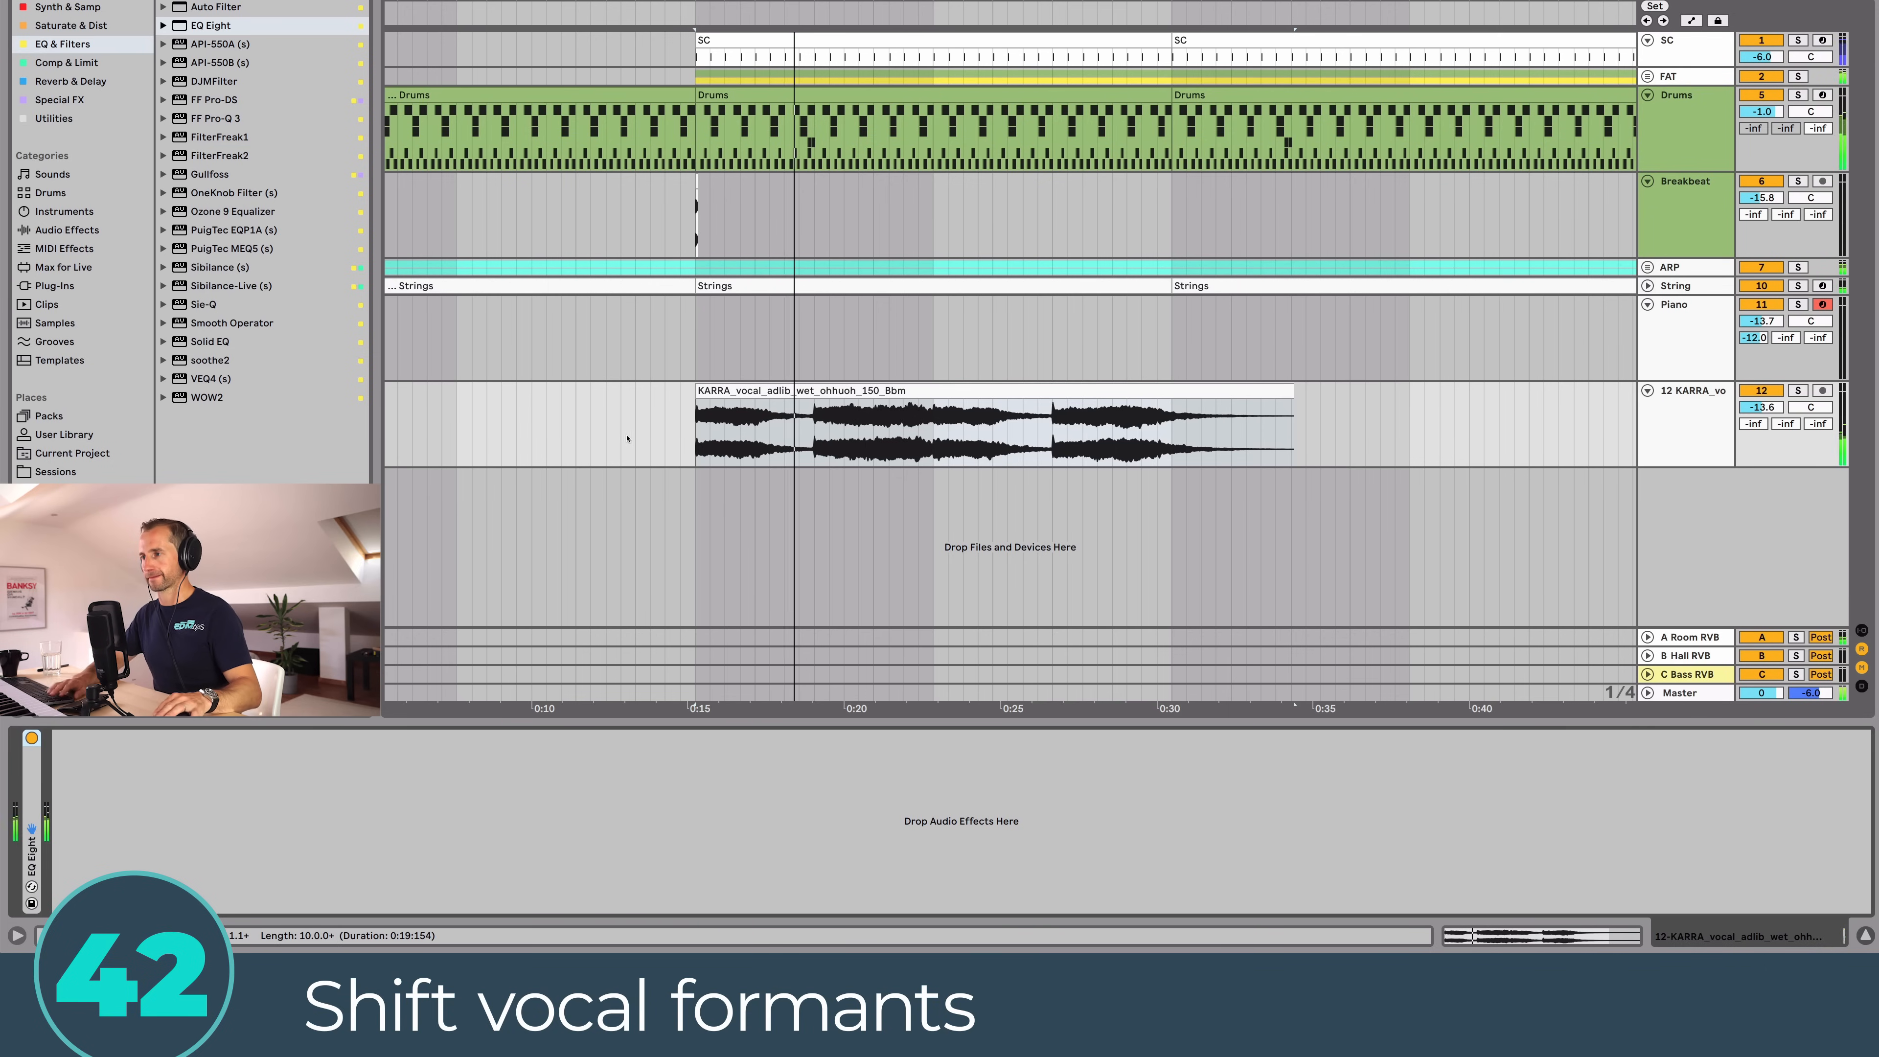
double_click(742, 390)
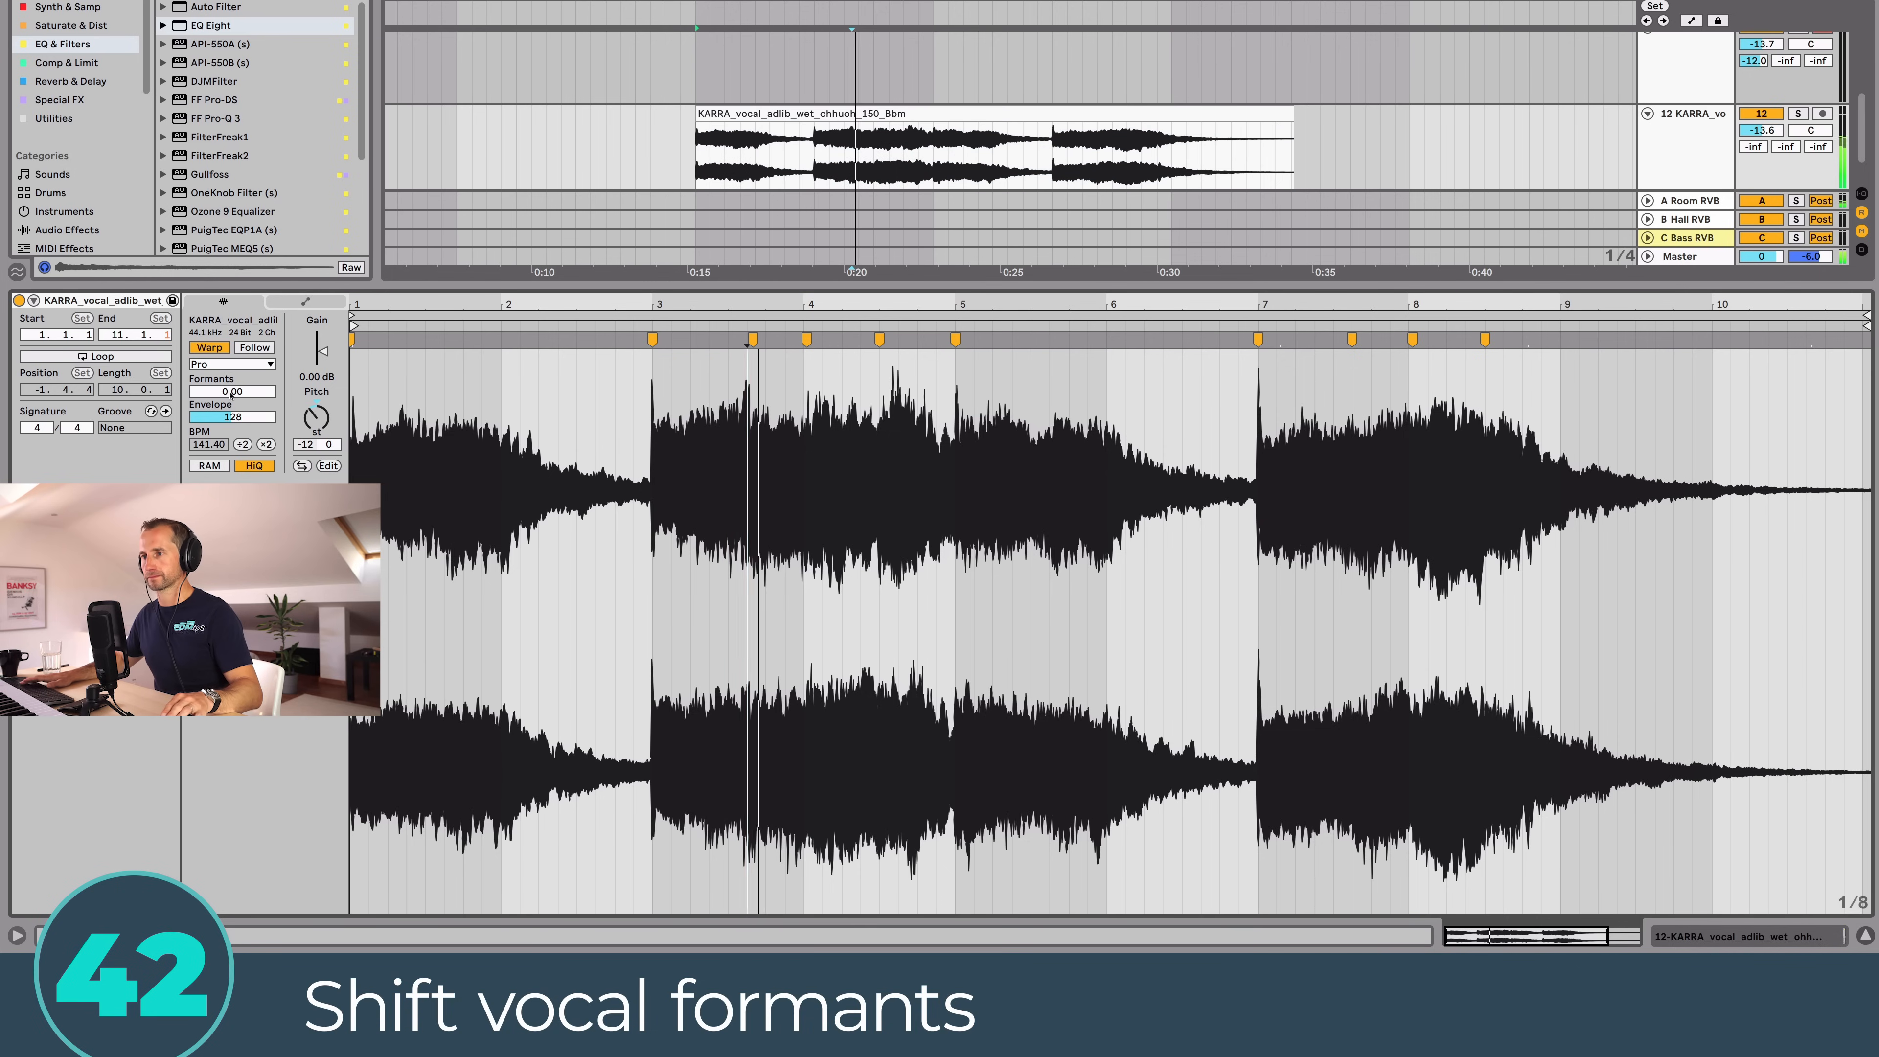
left_click_drag(232, 391, 232, 380)
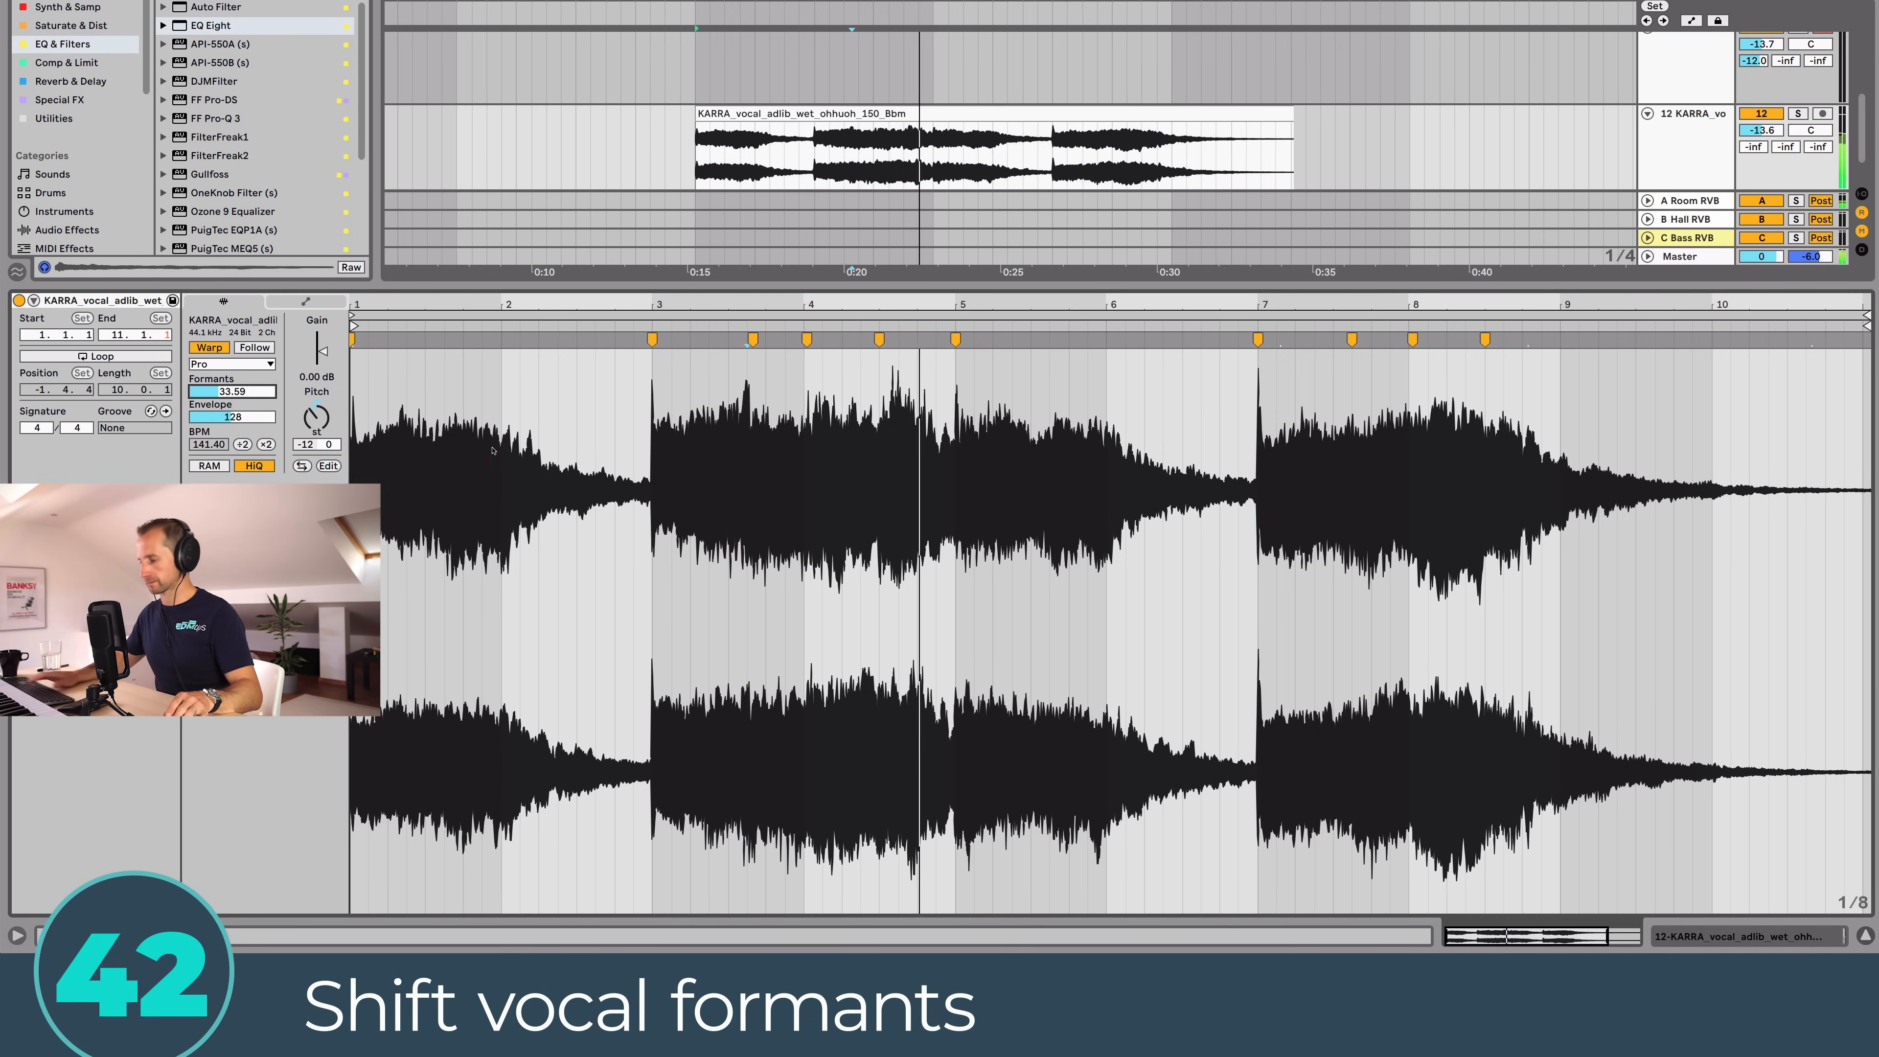
key("shift+Tab")
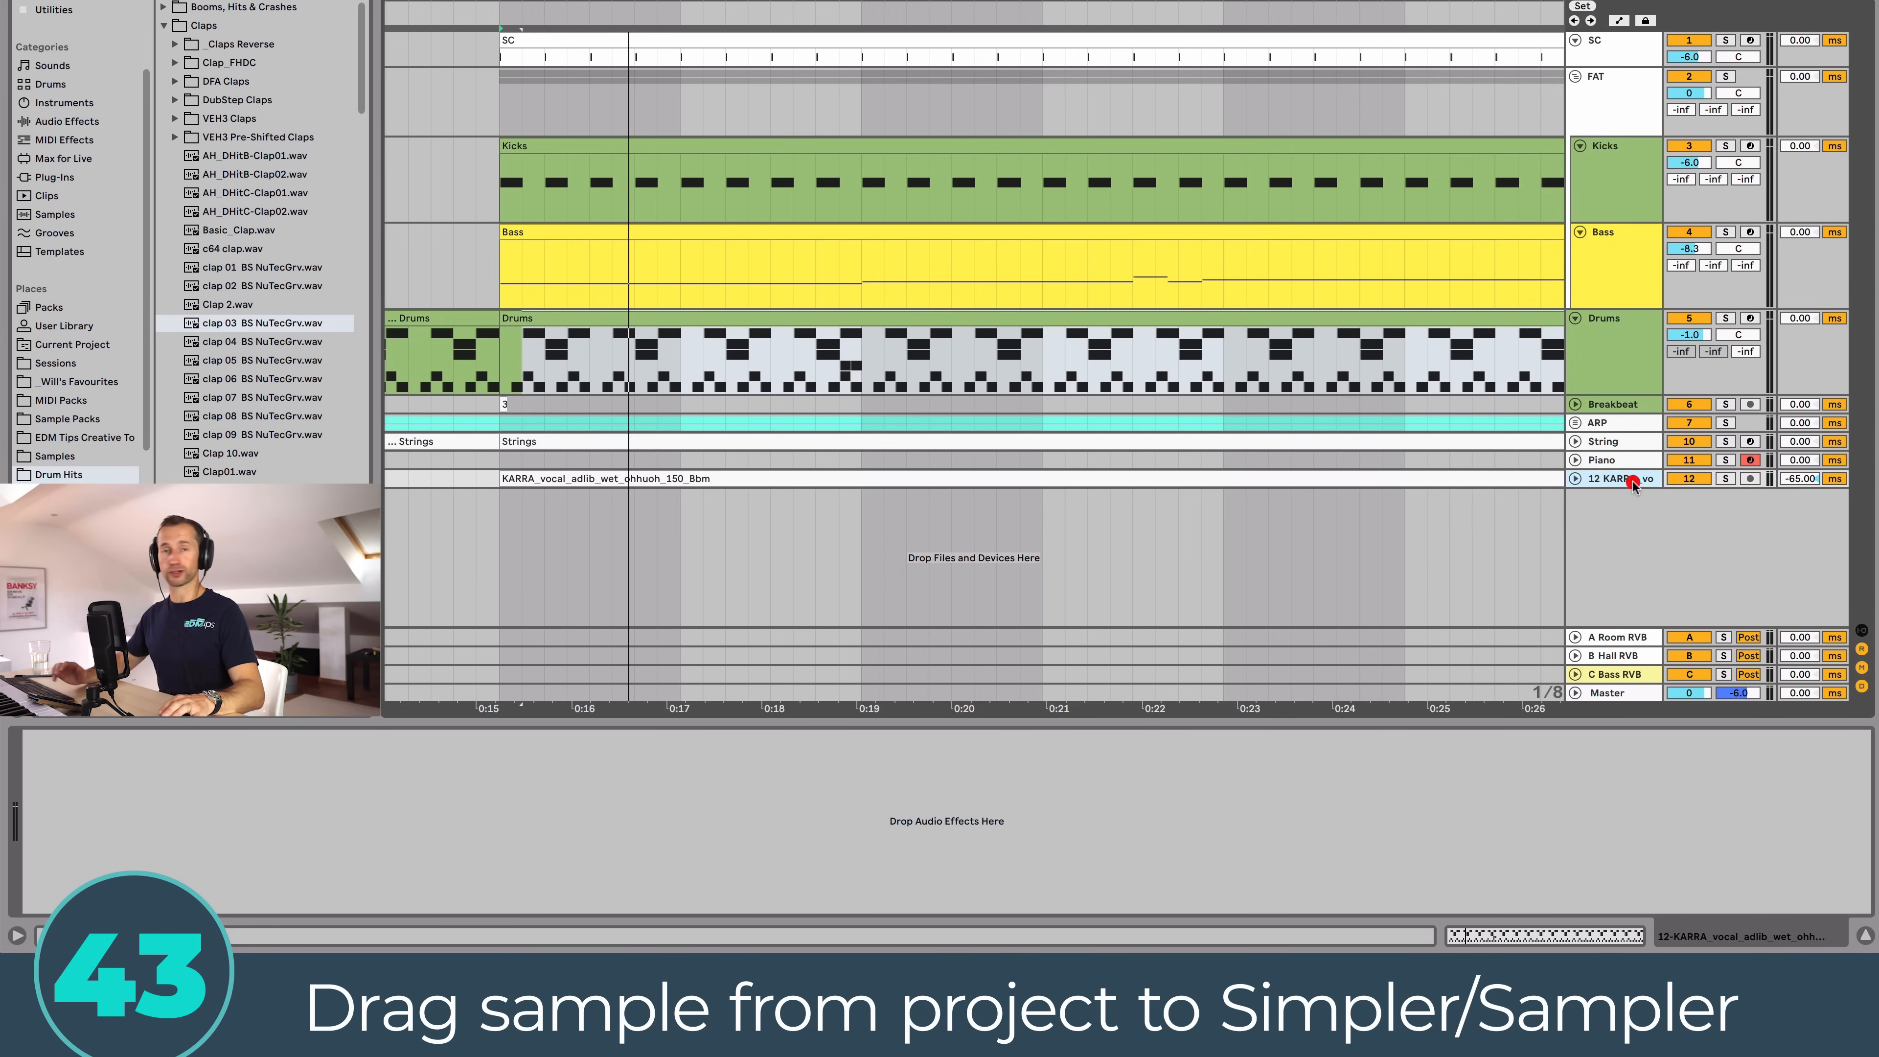
Step: Insert a new MIDI track below the vocal track and load Simpler onto it
key("shift+super+t")
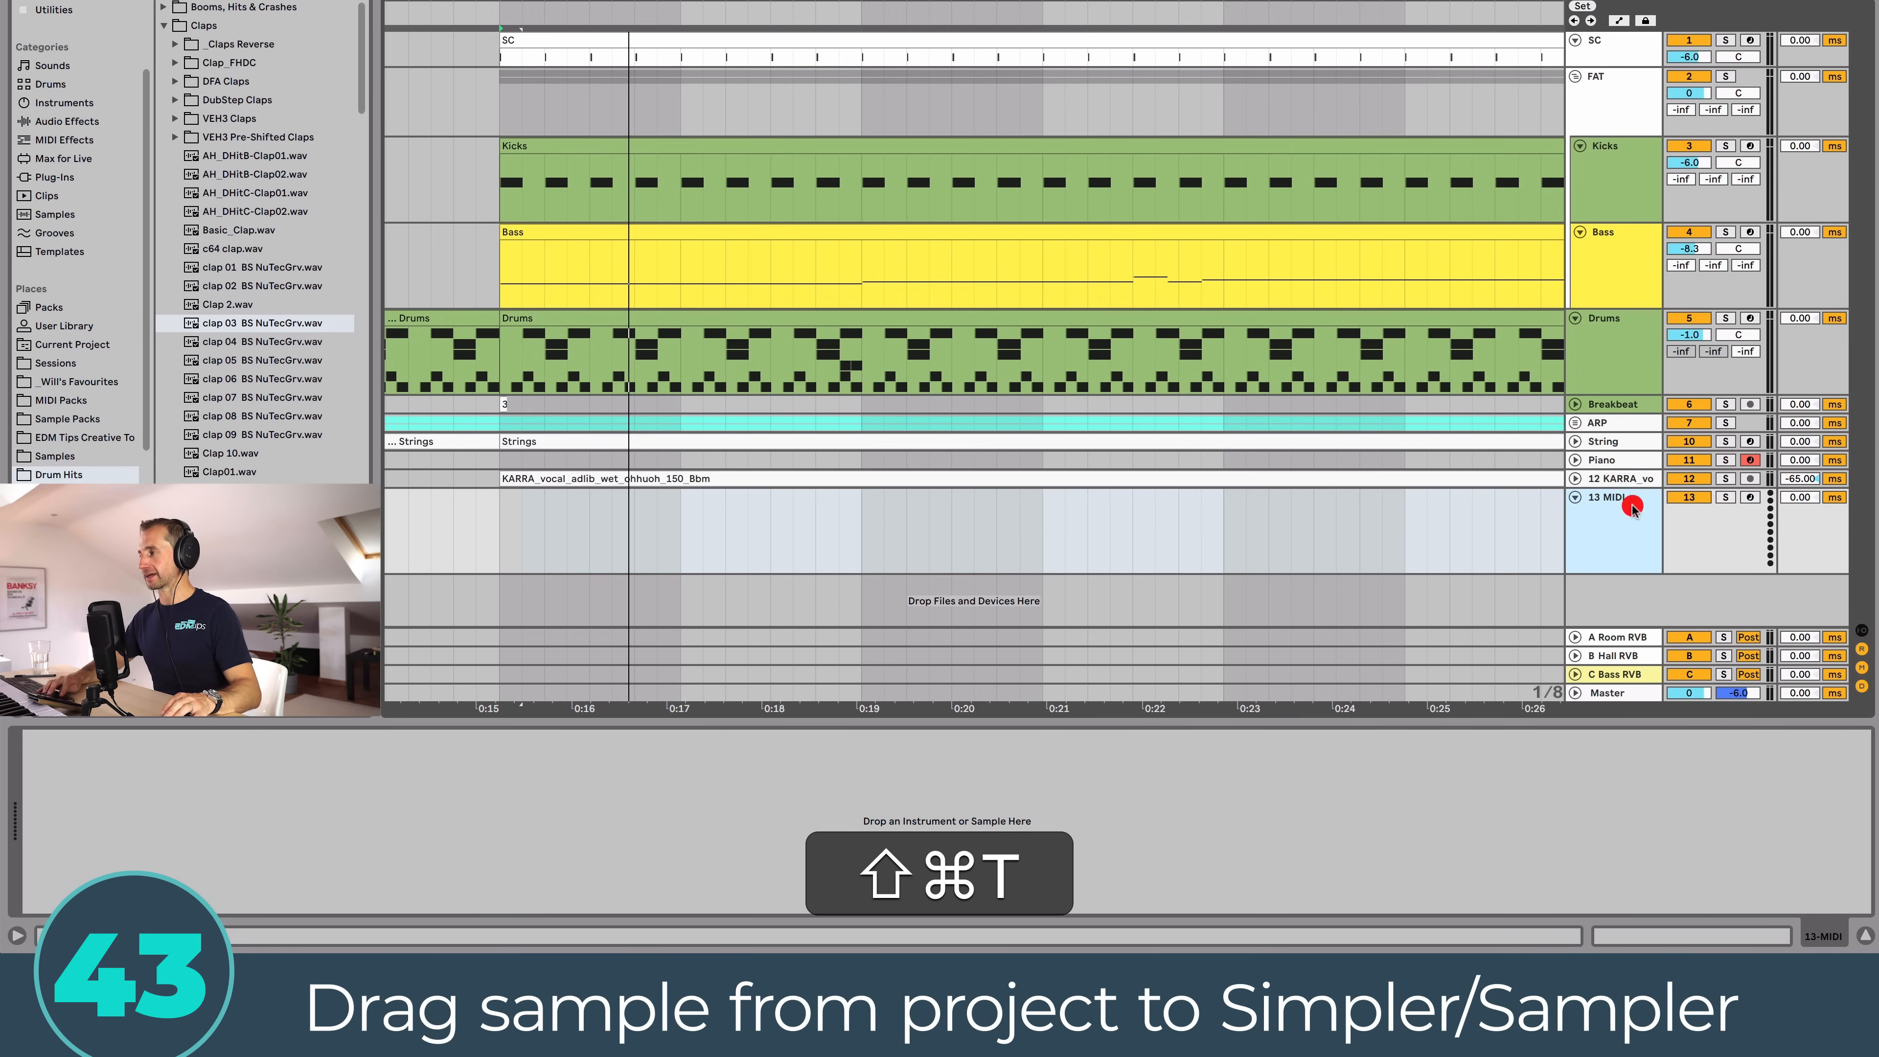
scroll(101, 133, "up", 3)
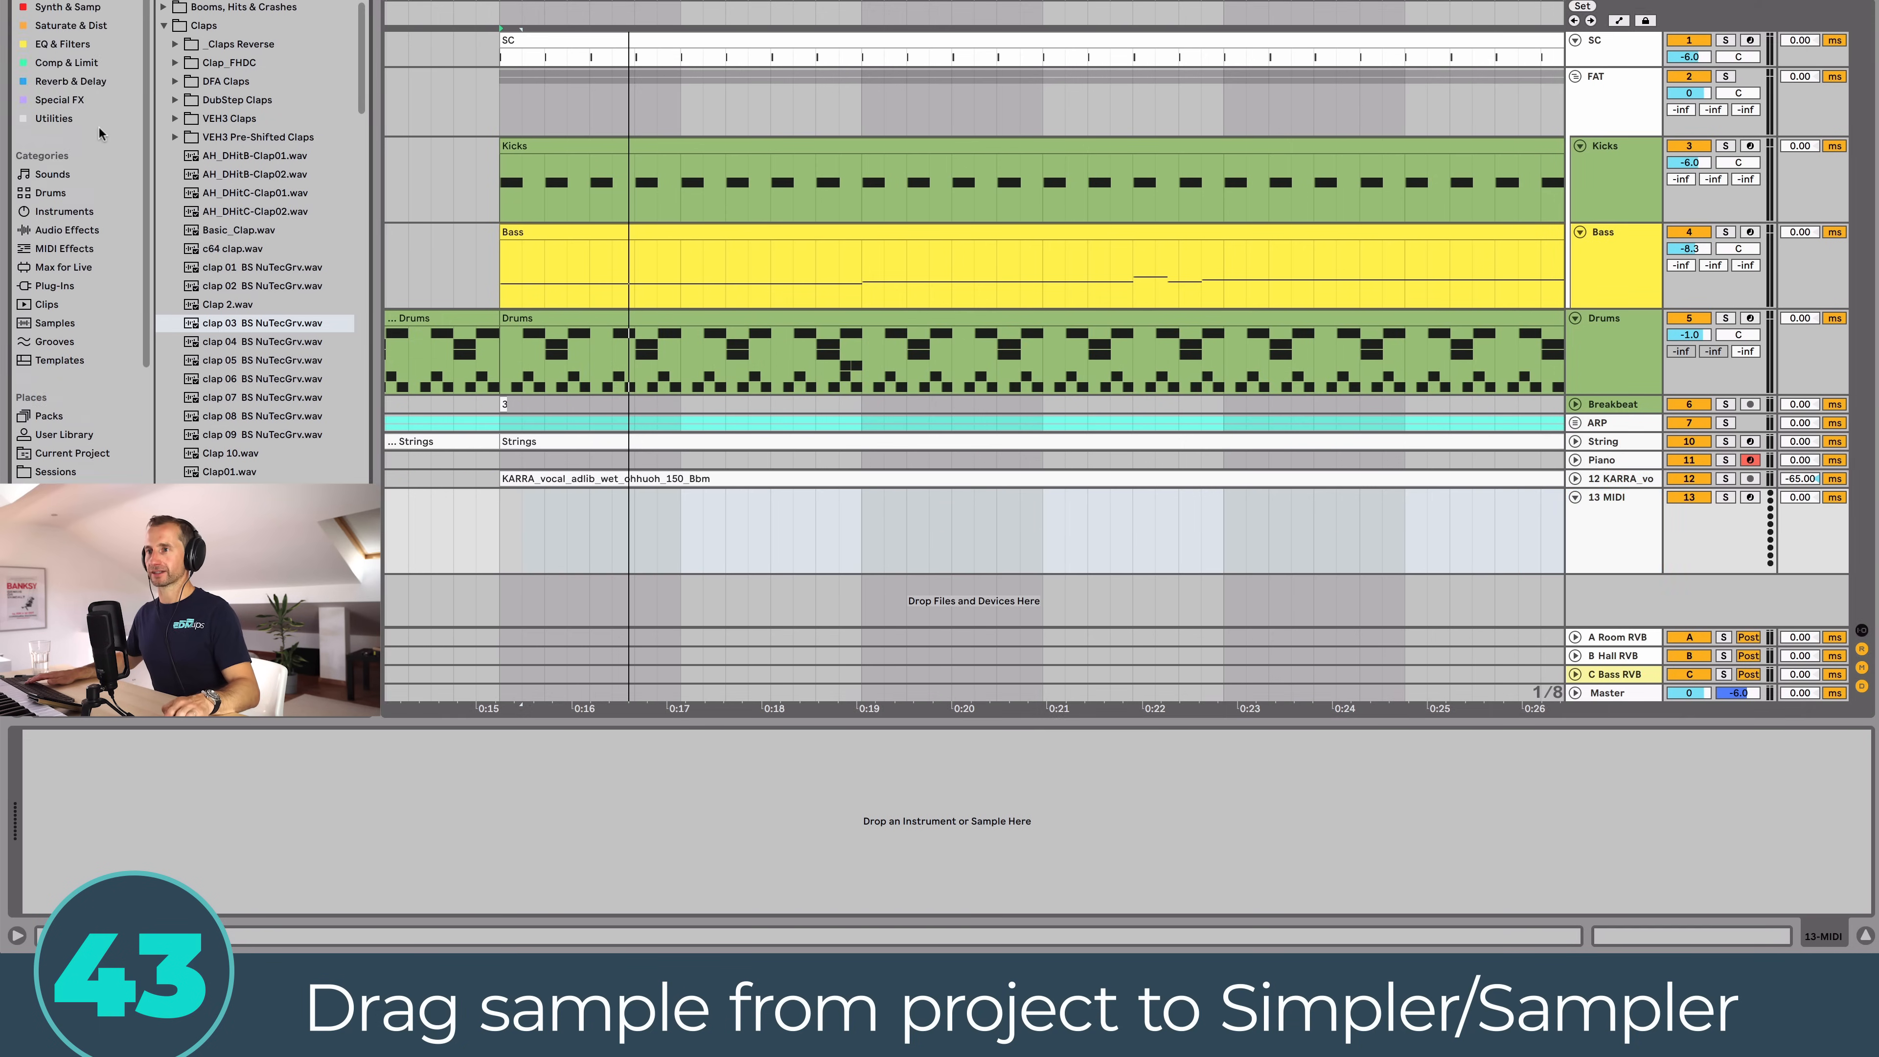
left_click(91, 5)
left_click_drag(208, 65, 621, 442)
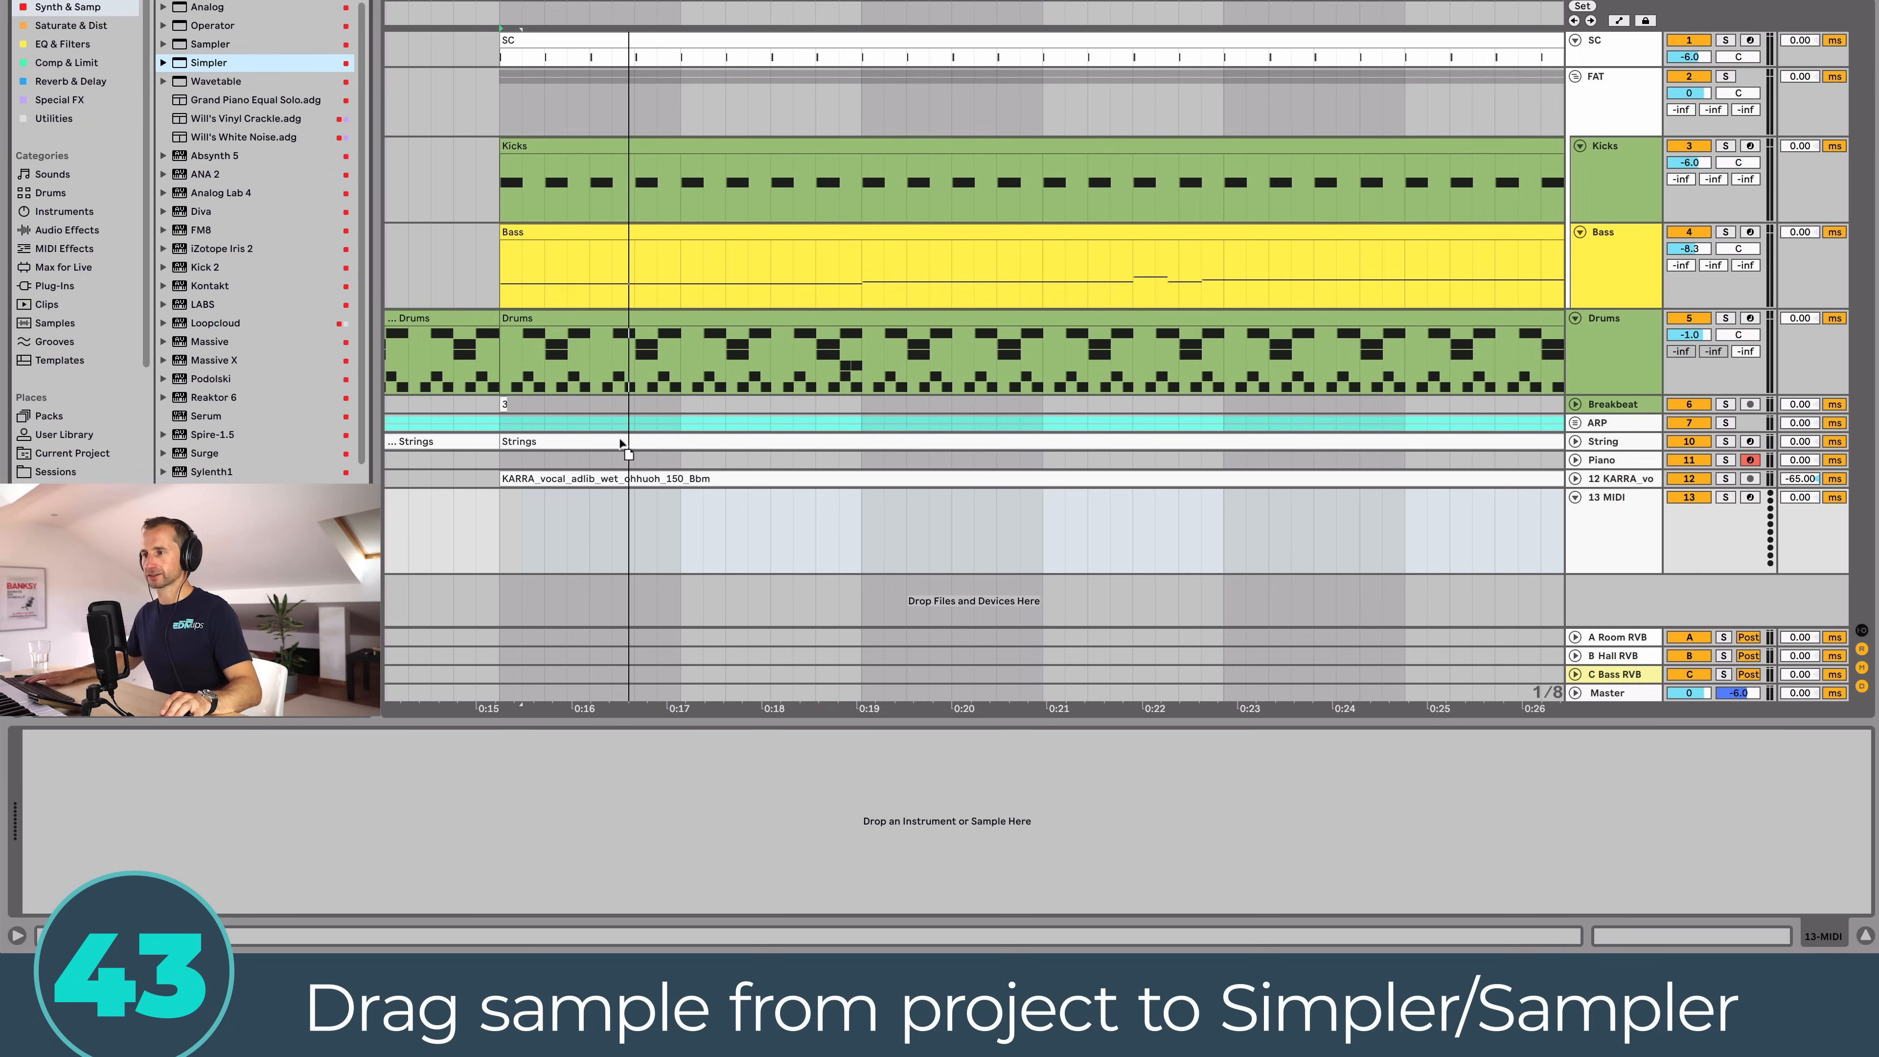
left_click_drag(604, 558, 602, 554)
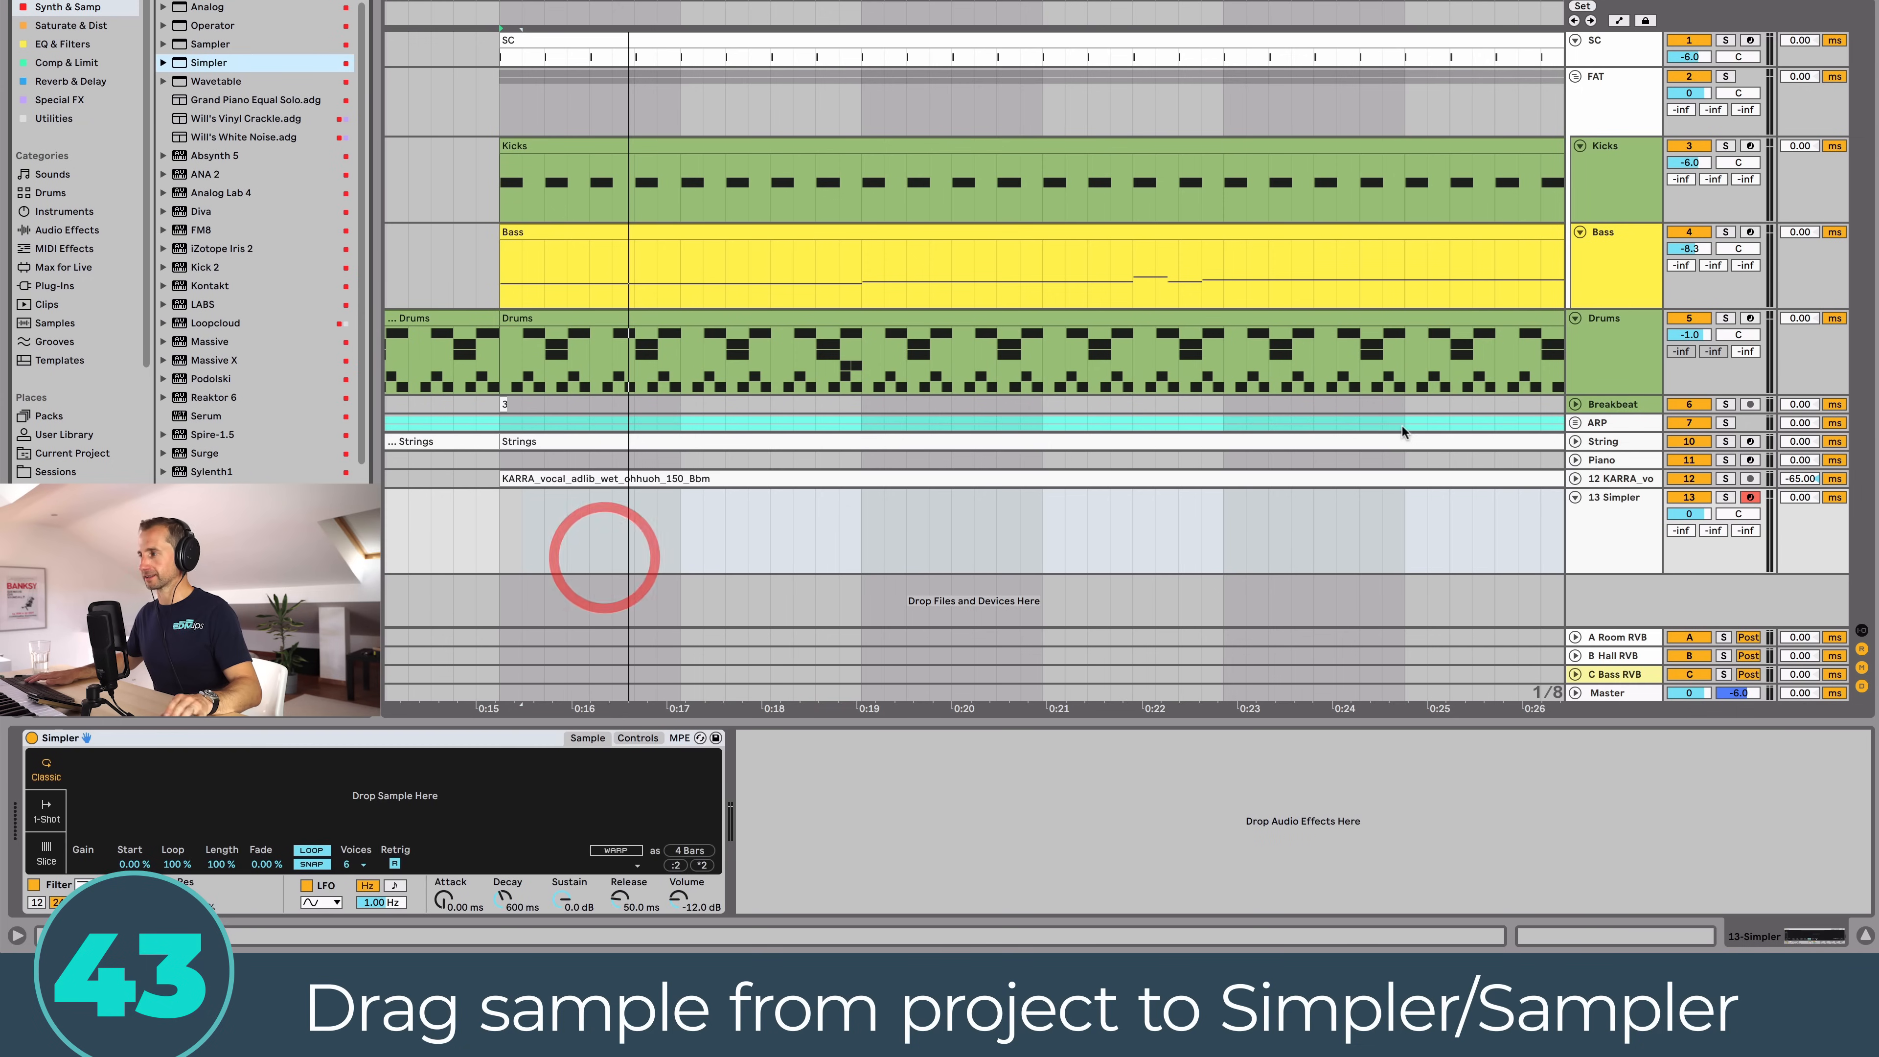
Step: Unfold and solo the KARRA vocal track, and play its clip
left_click(1574, 481)
left_click(1725, 478)
key("space")
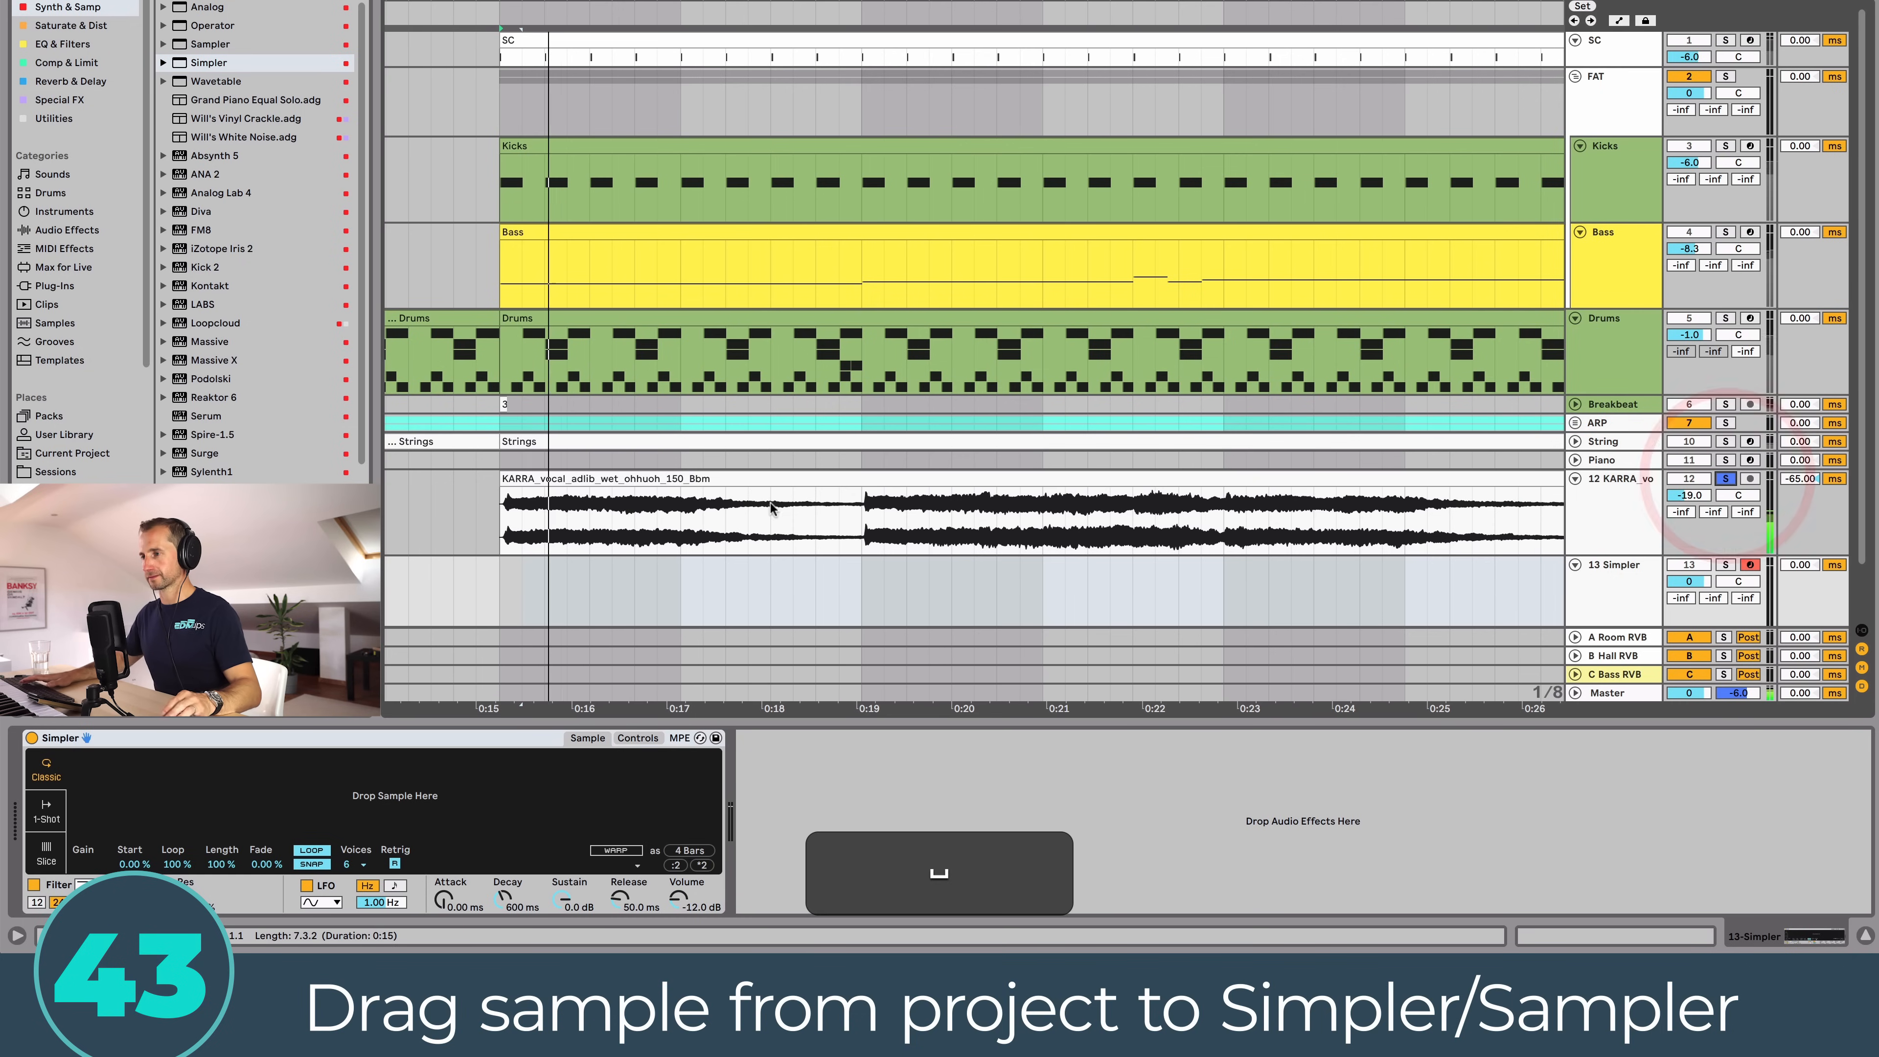
Step: Load the whole KARRA vocal clip from the arrangement into Simpler and undo it
scroll(770, 507, "down", 2)
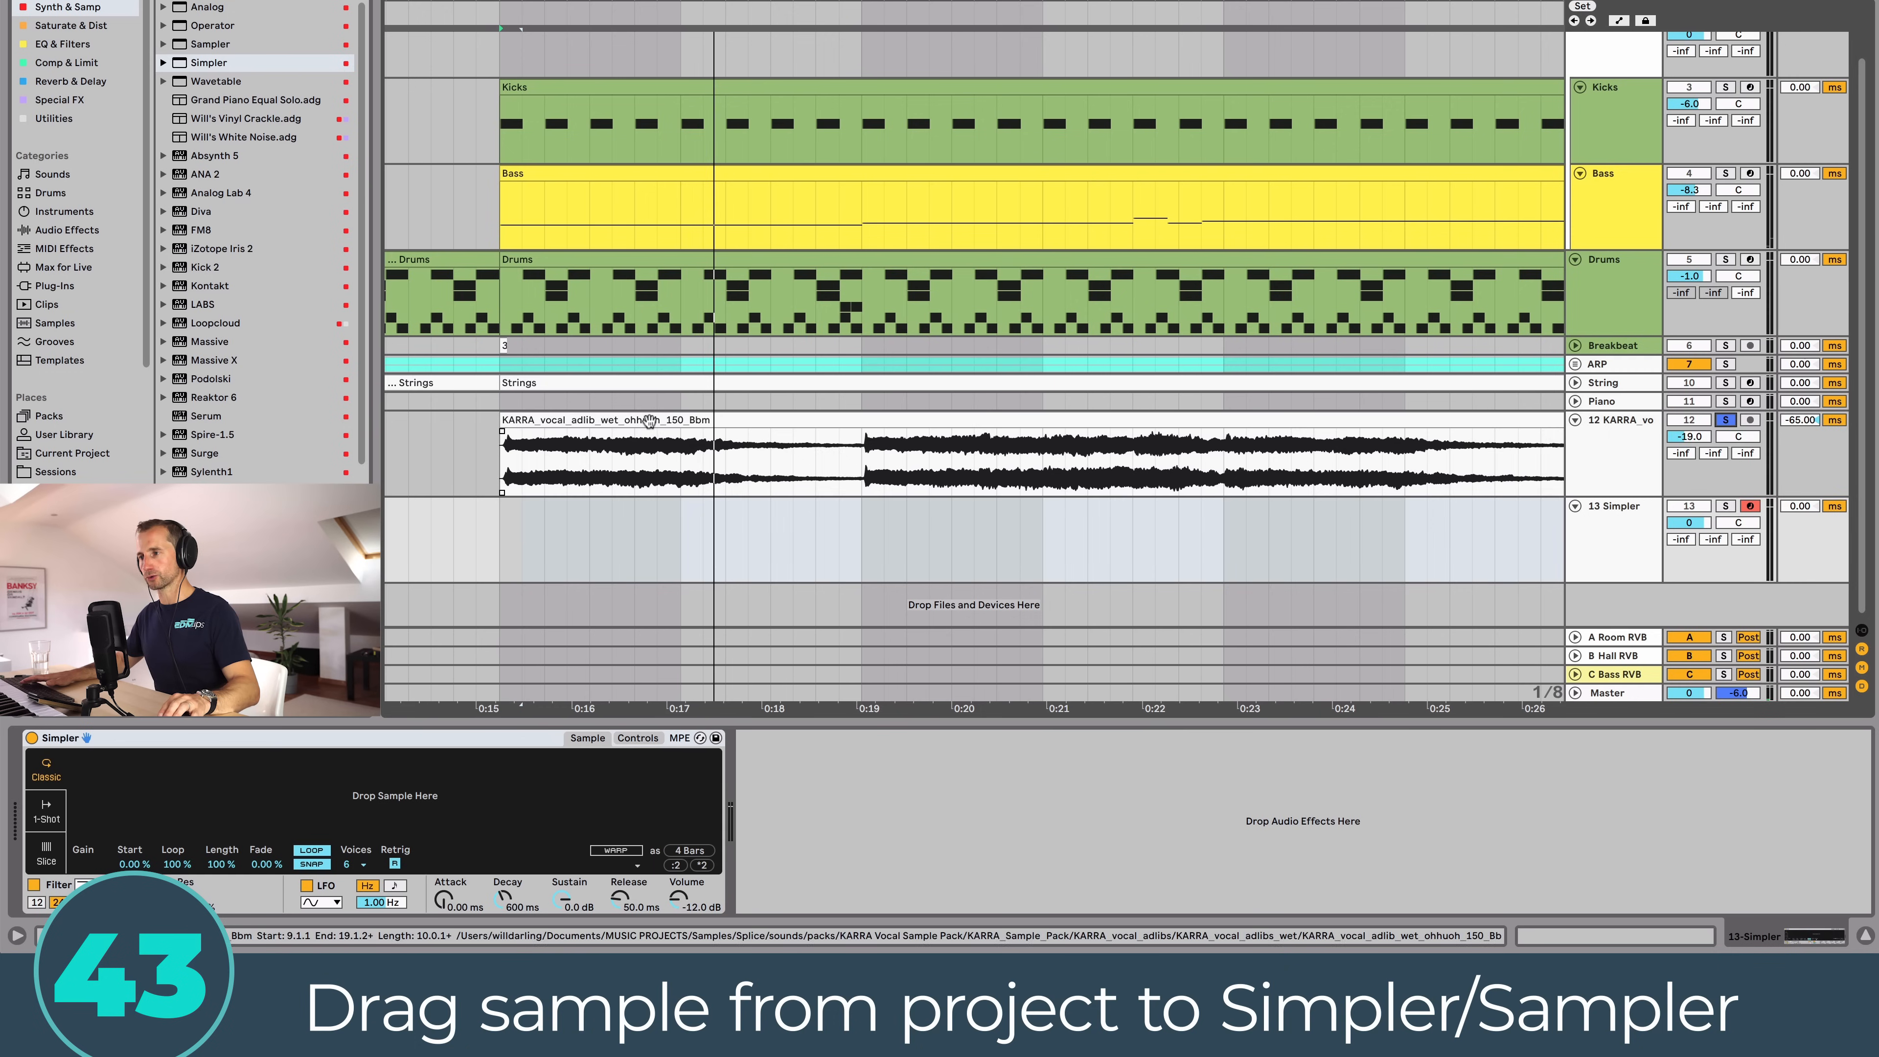
left_click_drag(653, 433, 419, 778)
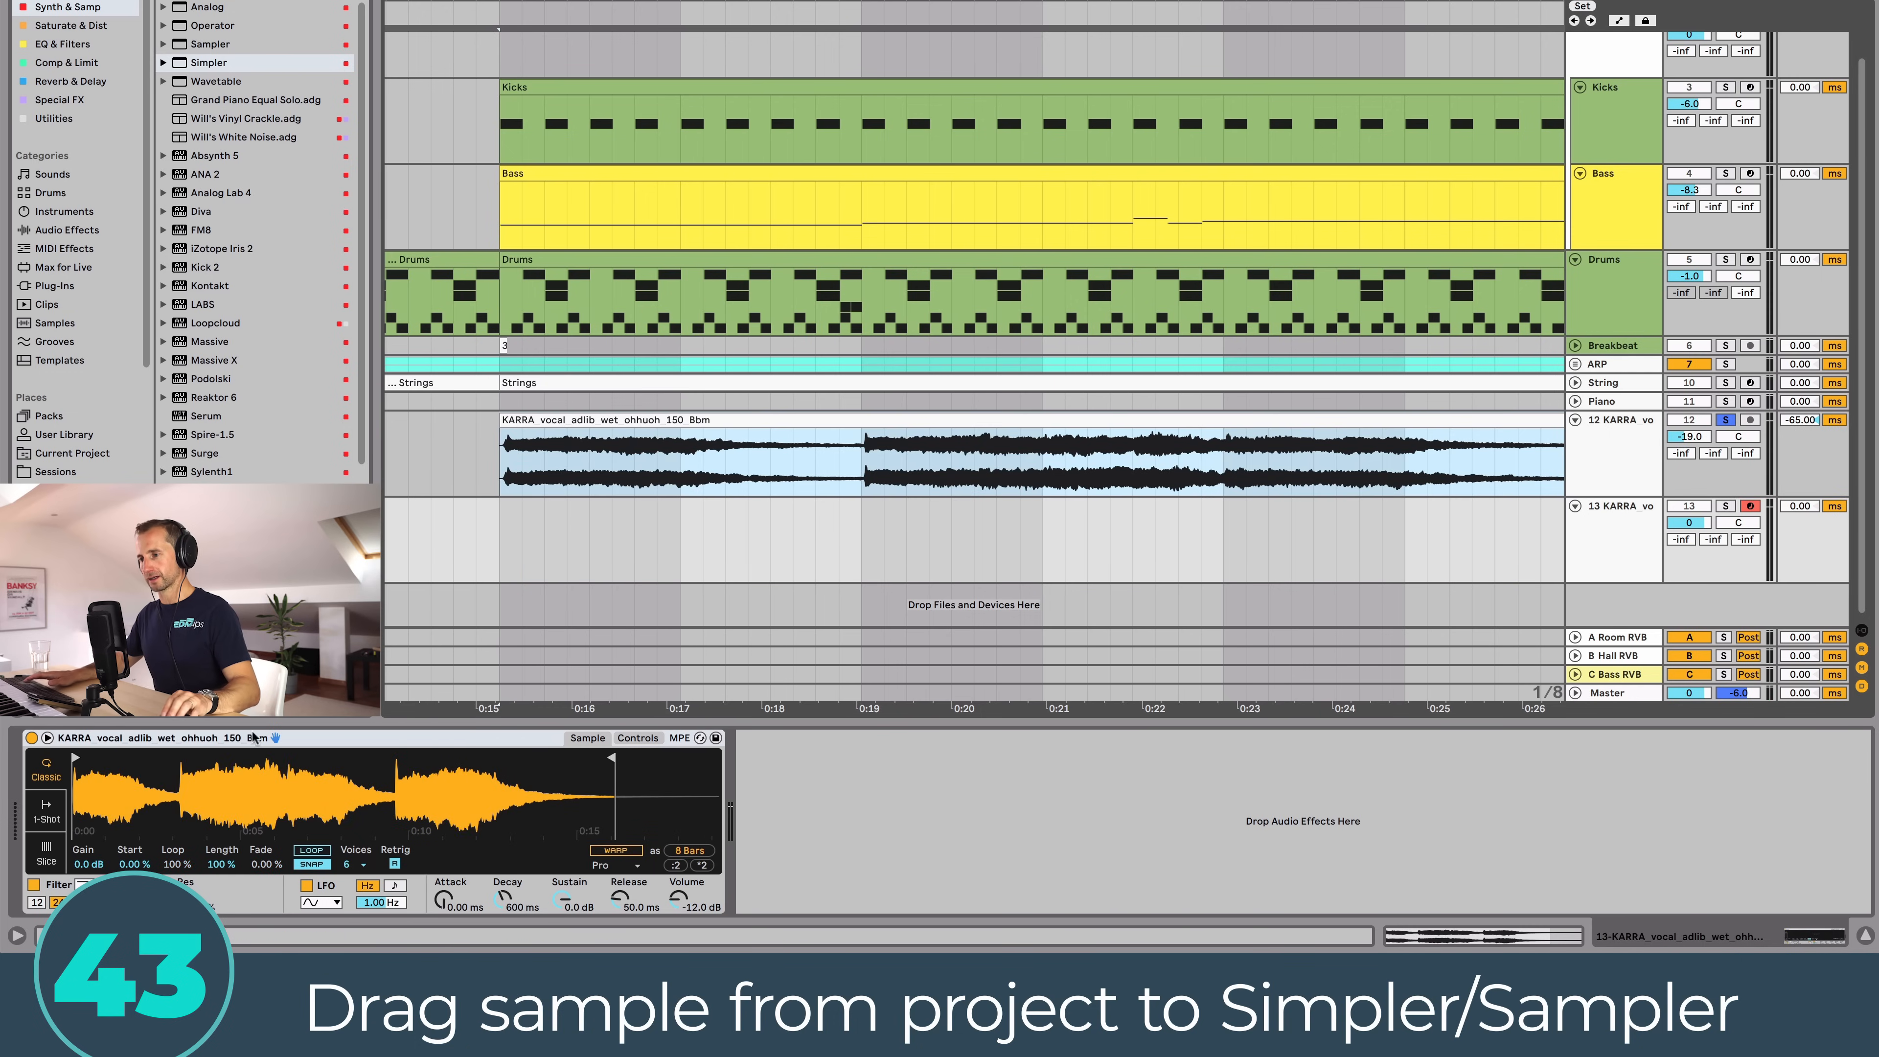
key("super+z")
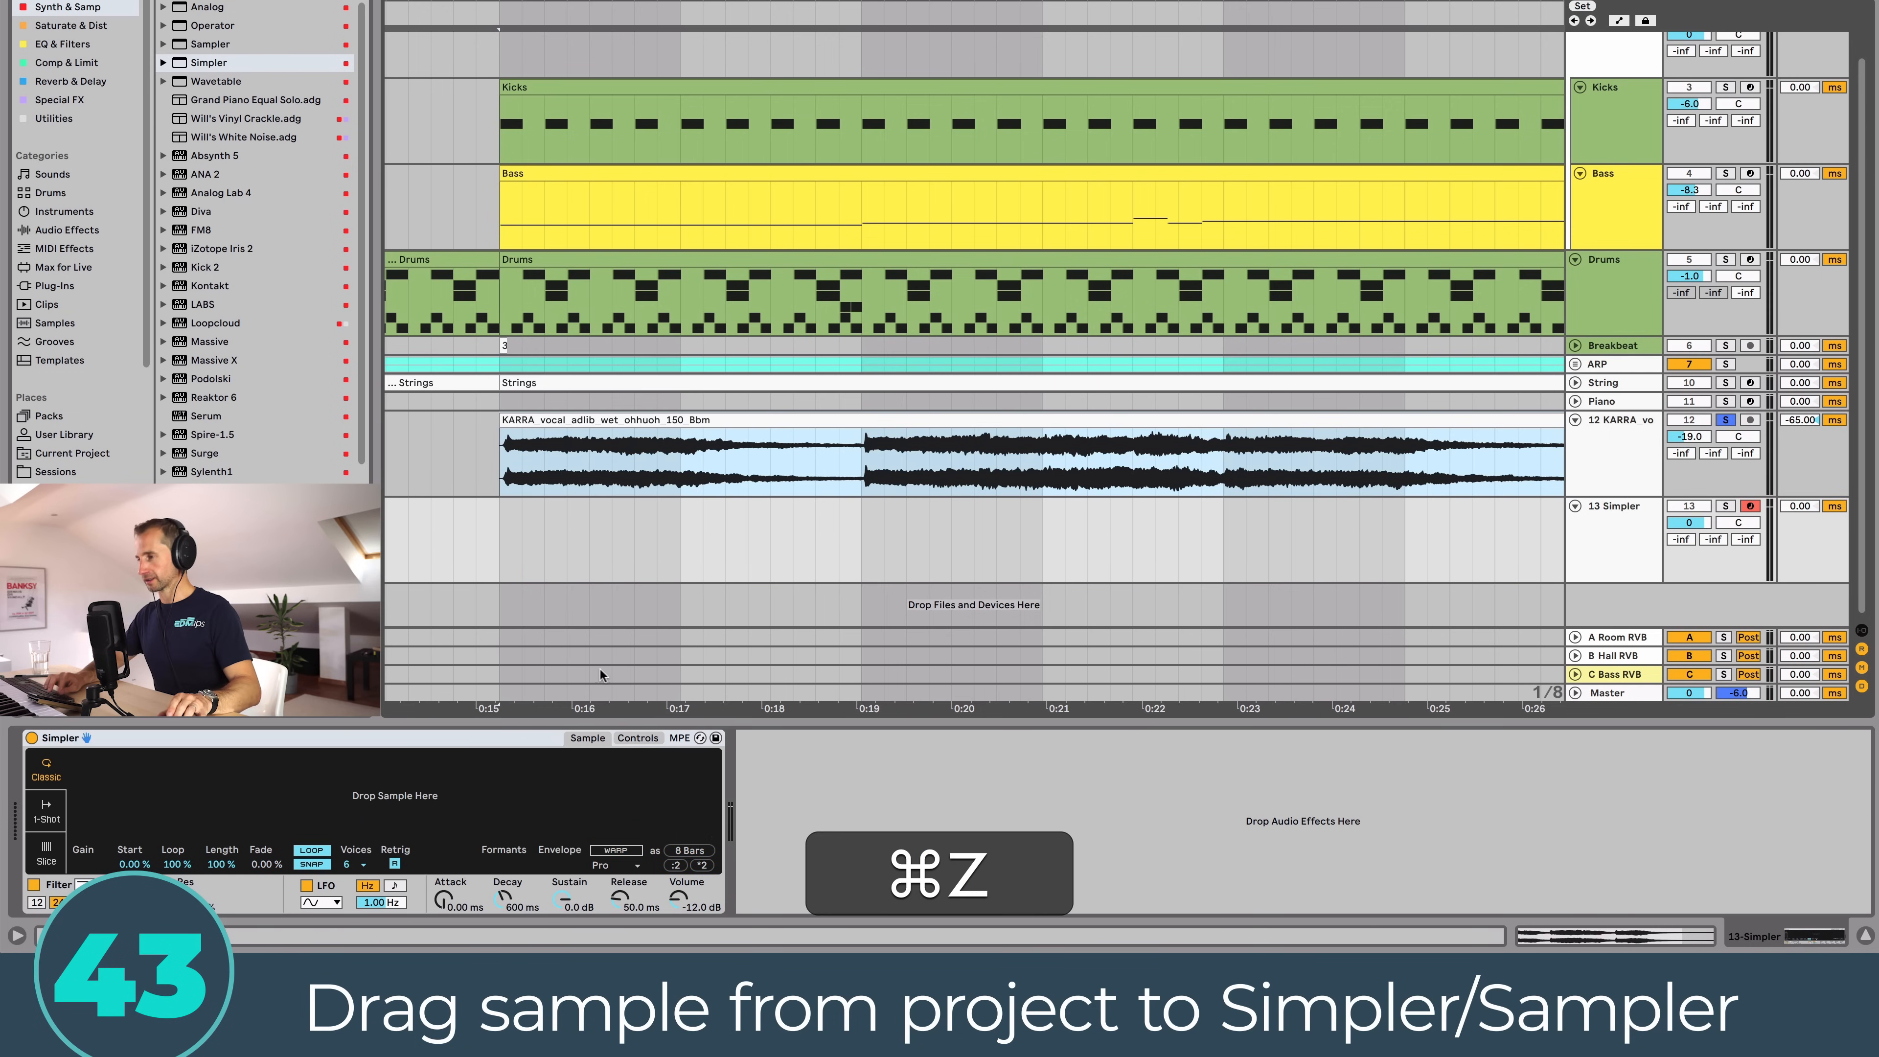
Step: Select a one-beat section of the vocal clip just before 0:20 and consolidate it into its own clip
left_click(885, 483)
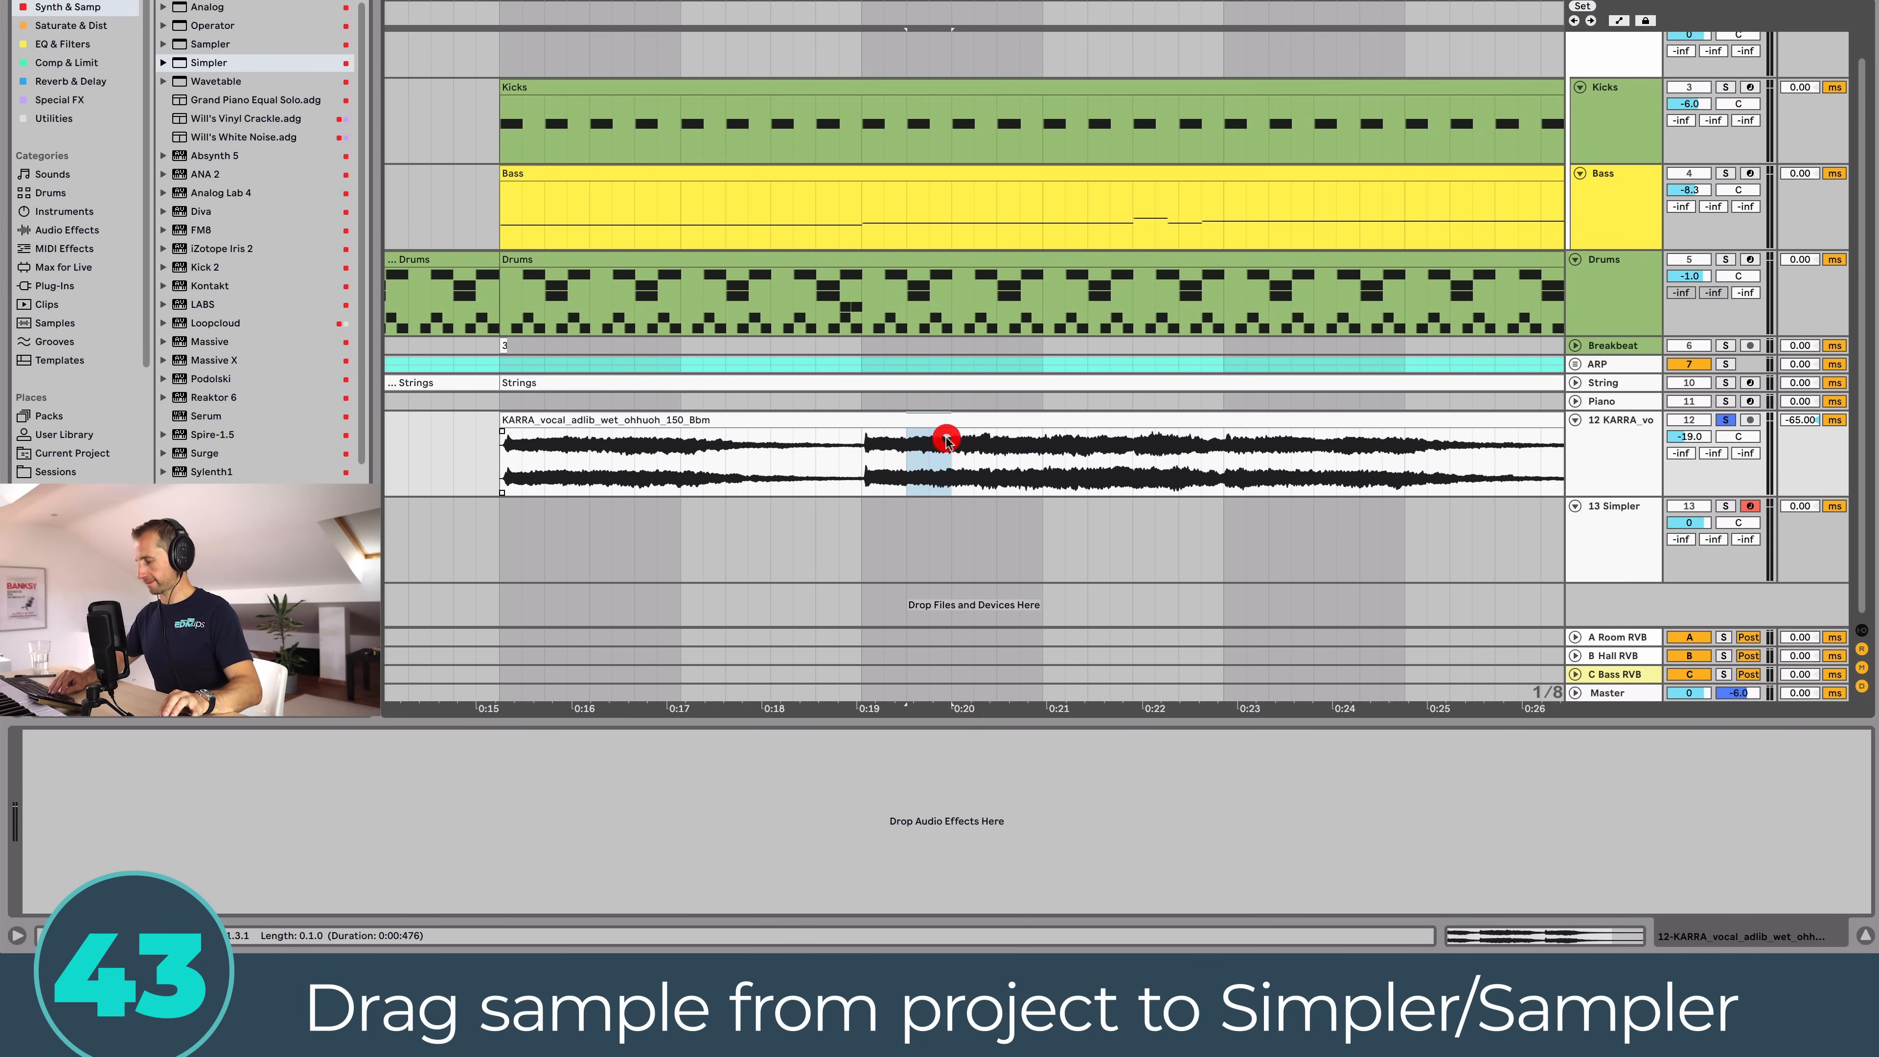
key("super")
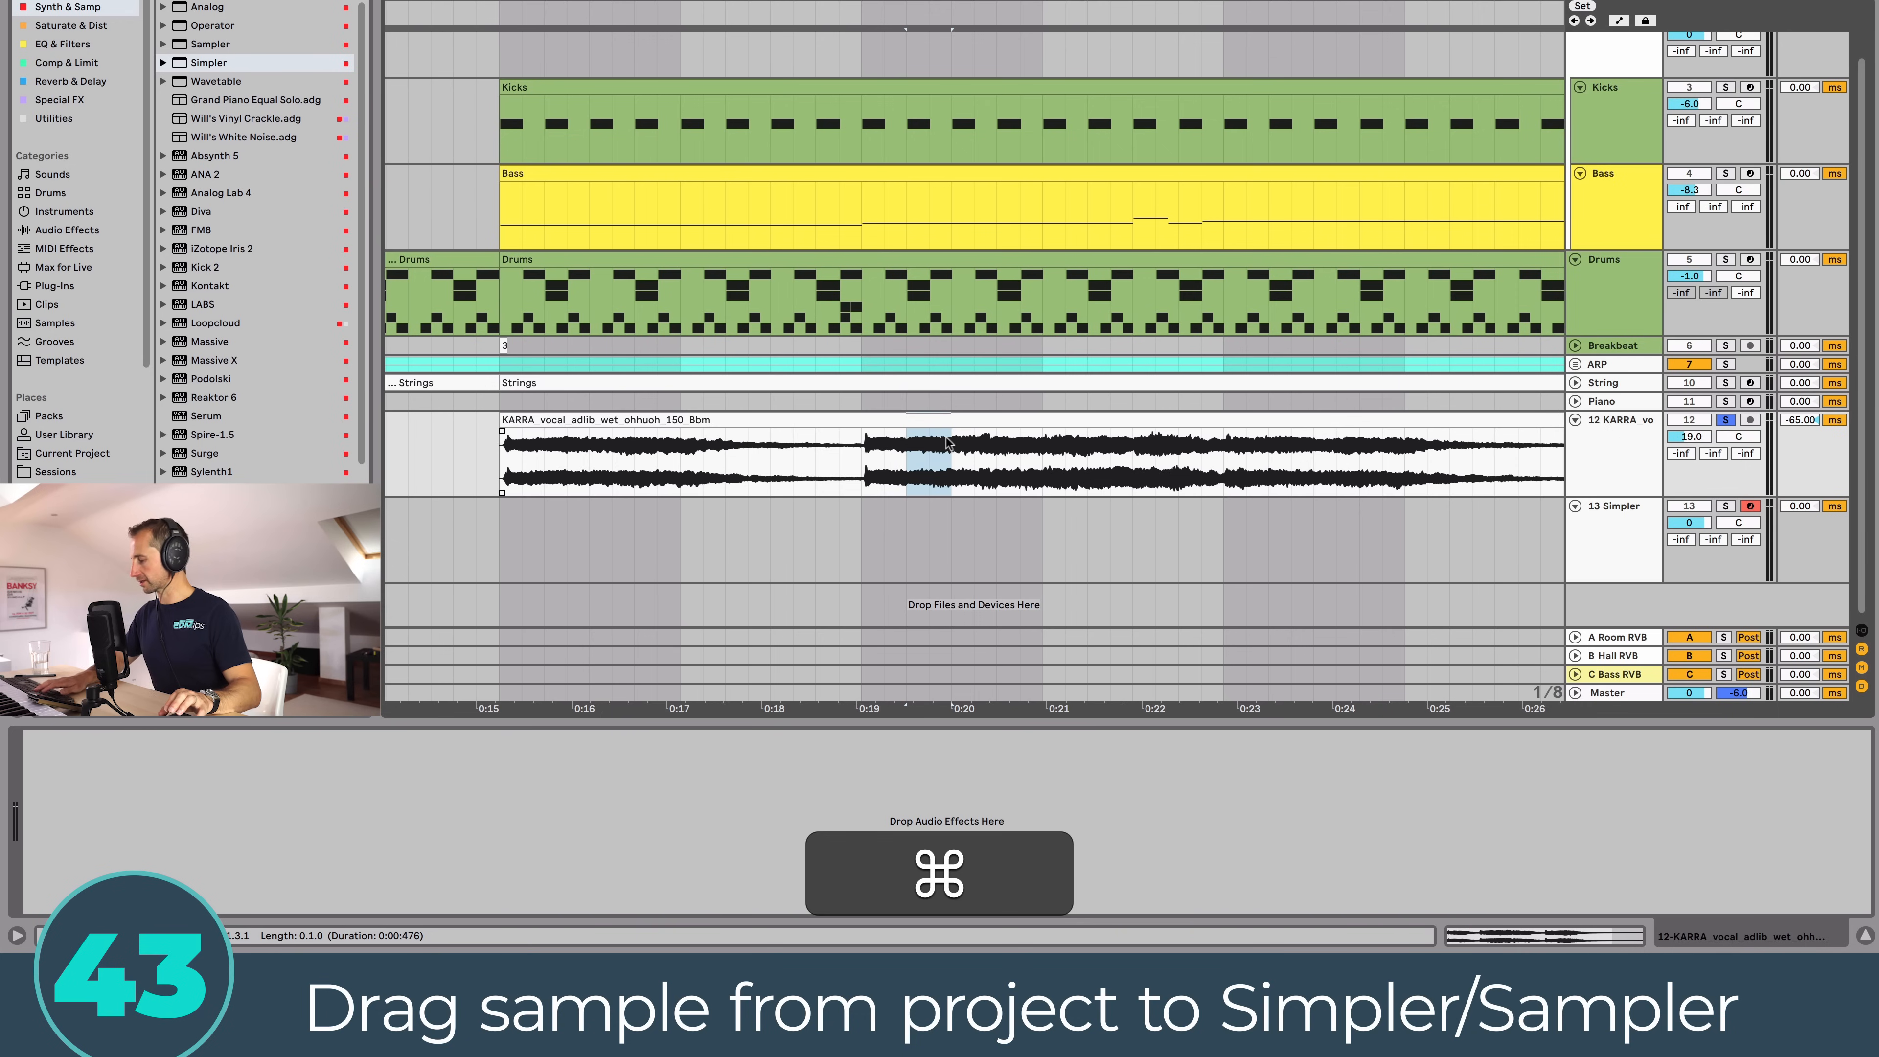
key("super+j")
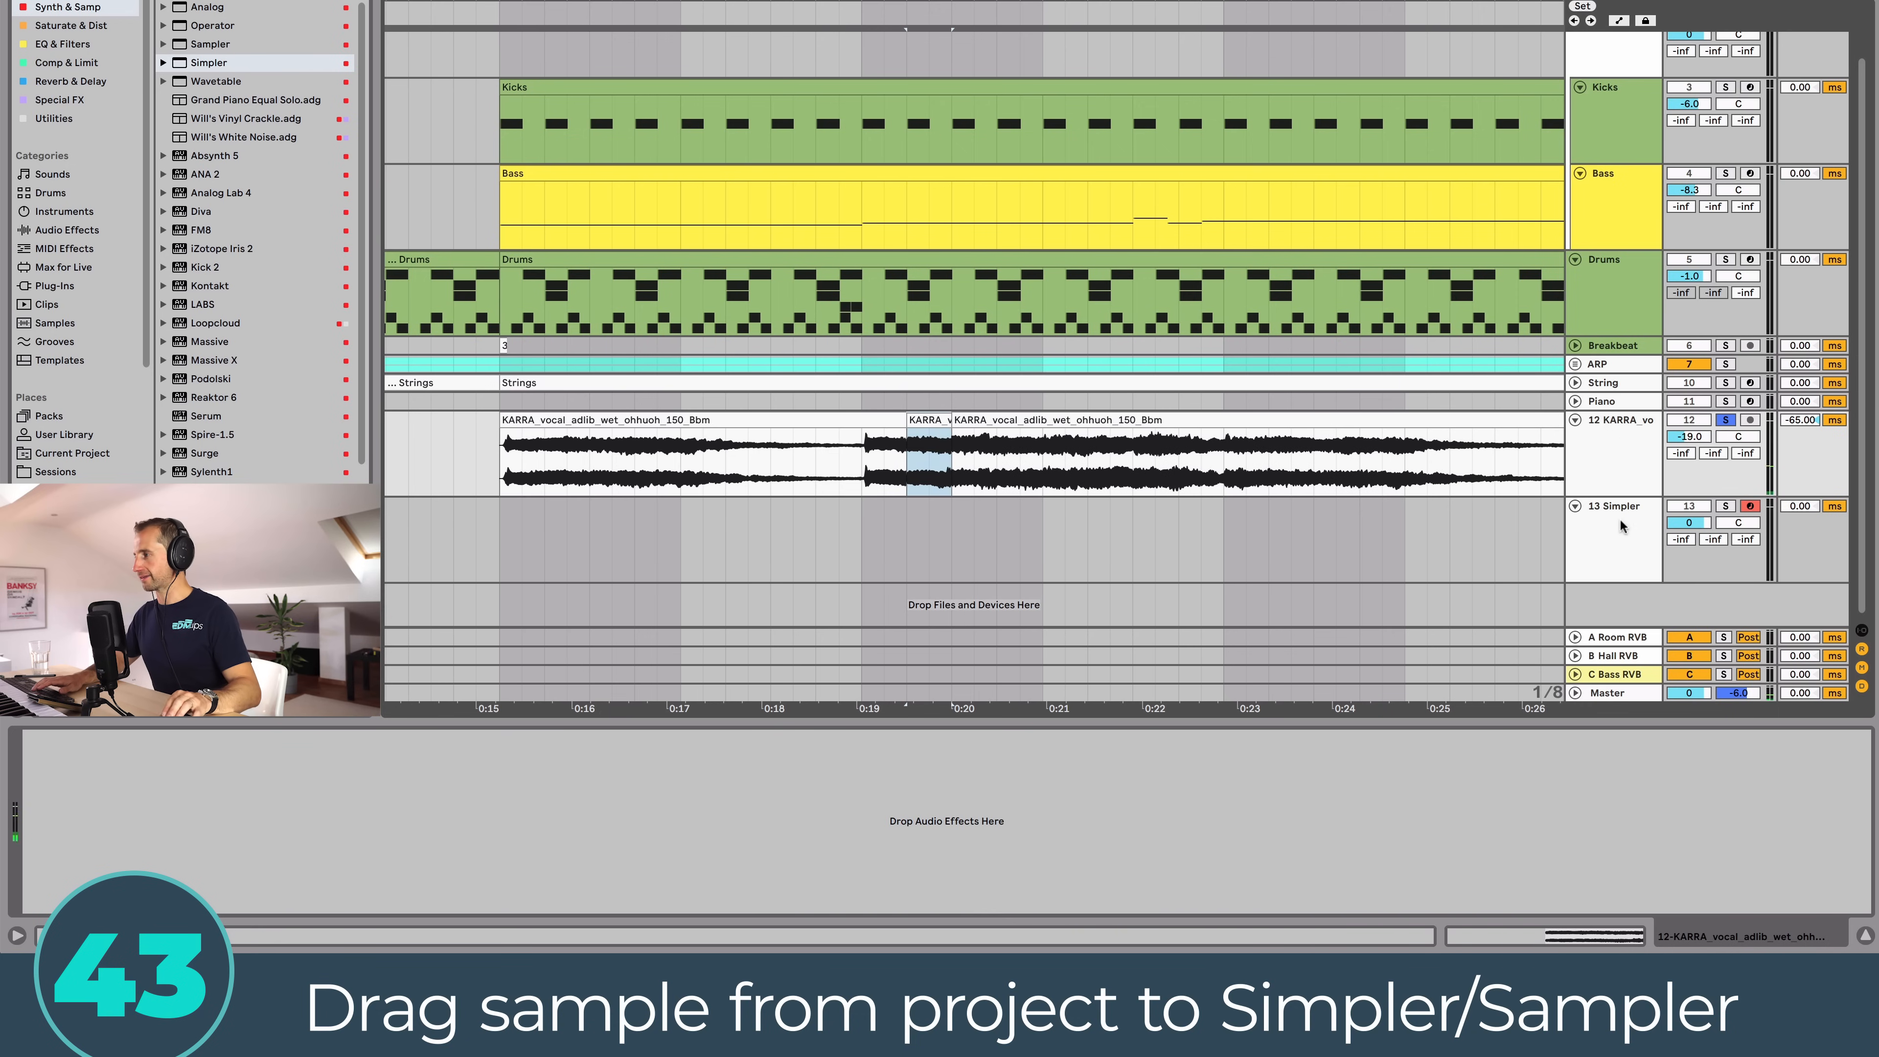
Step: Load the consolidated one-beat vocal clip into Simpler as its sample and solo the Simpler track
left_click(1620, 525)
left_click_drag(928, 444, 472, 843)
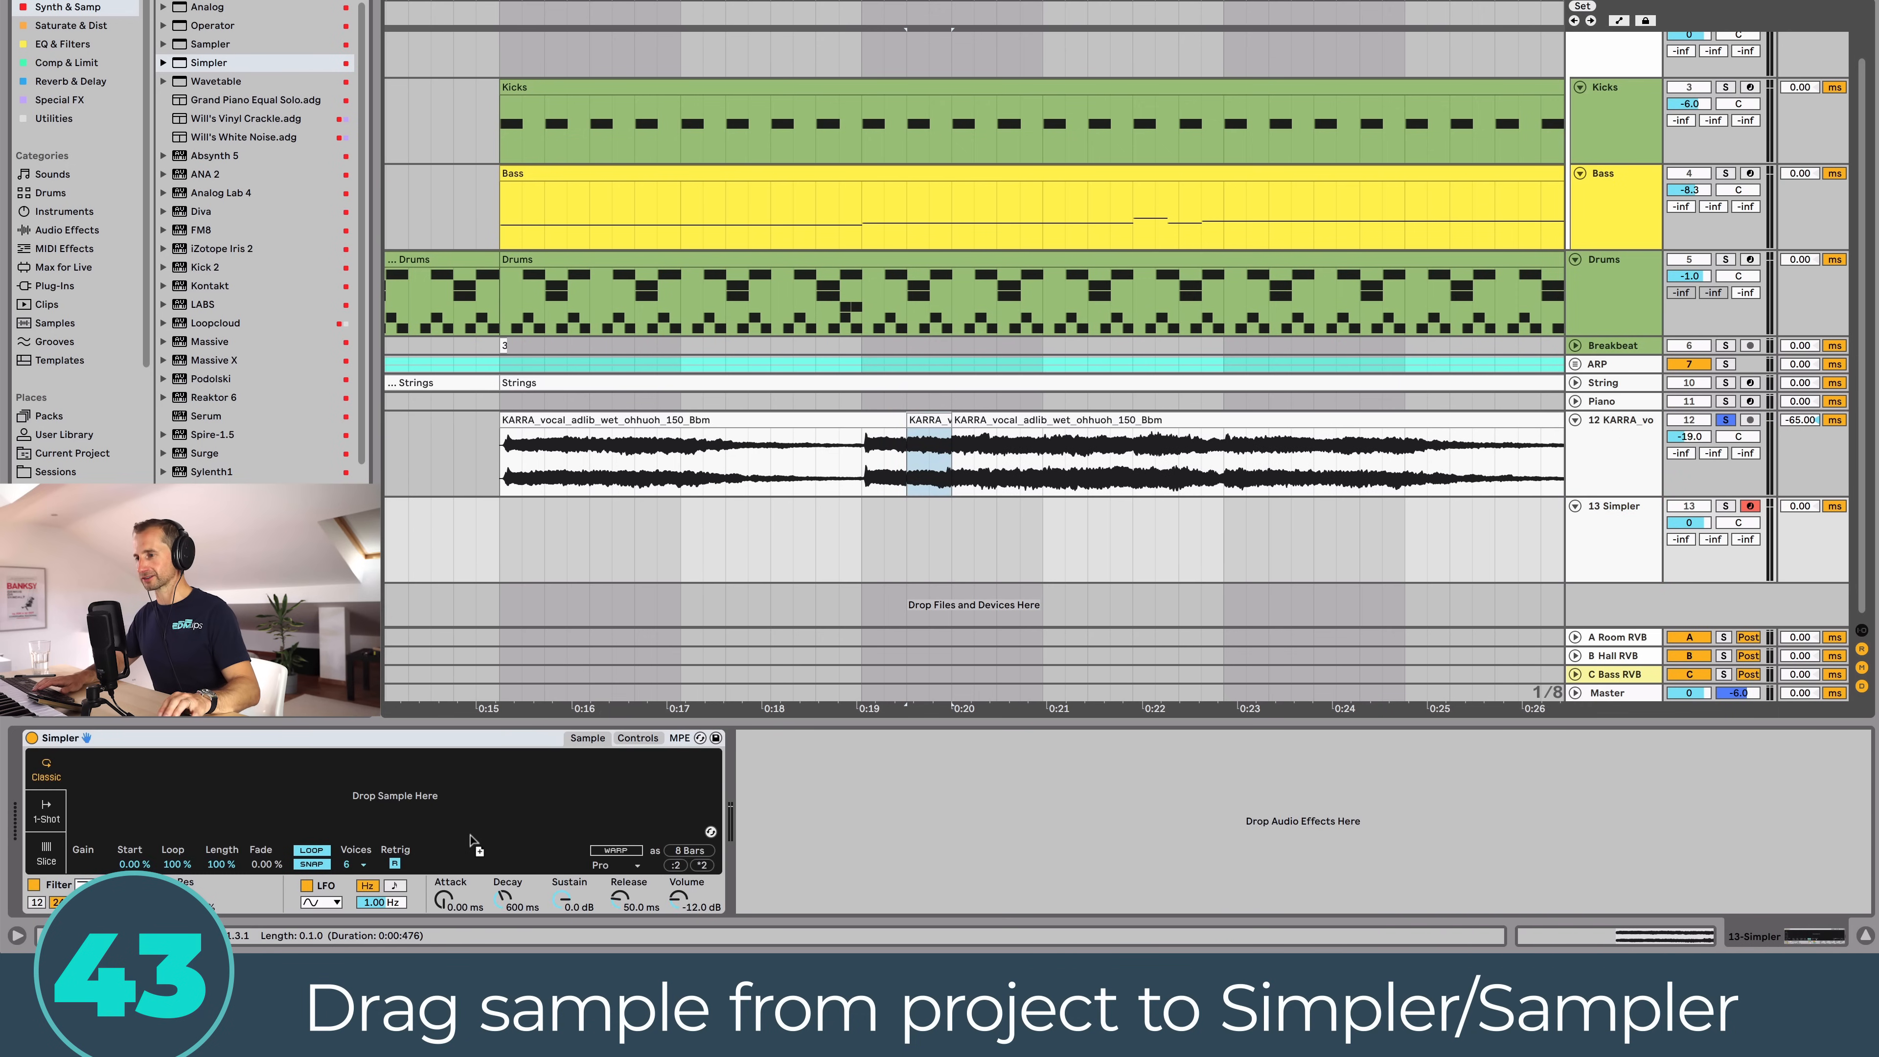
left_click_drag(356, 790, 354, 788)
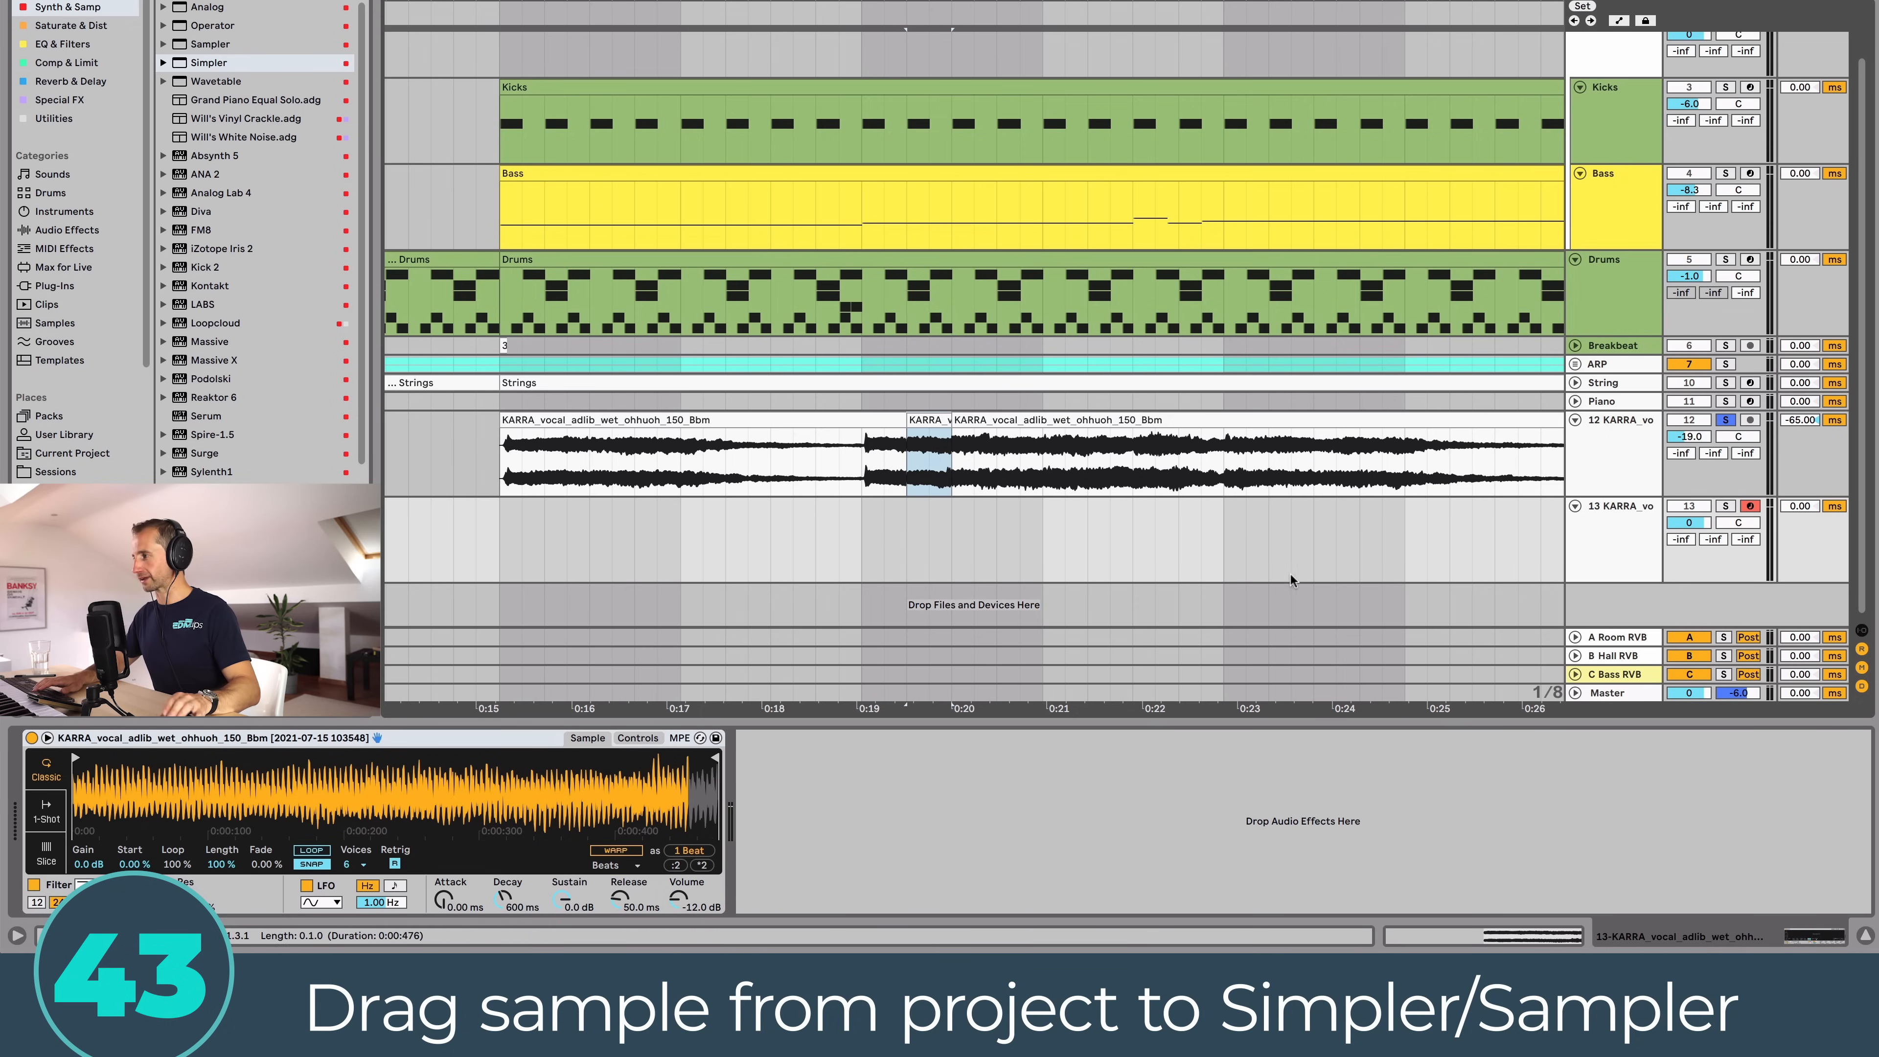
left_click(1595, 527)
left_click(1725, 506)
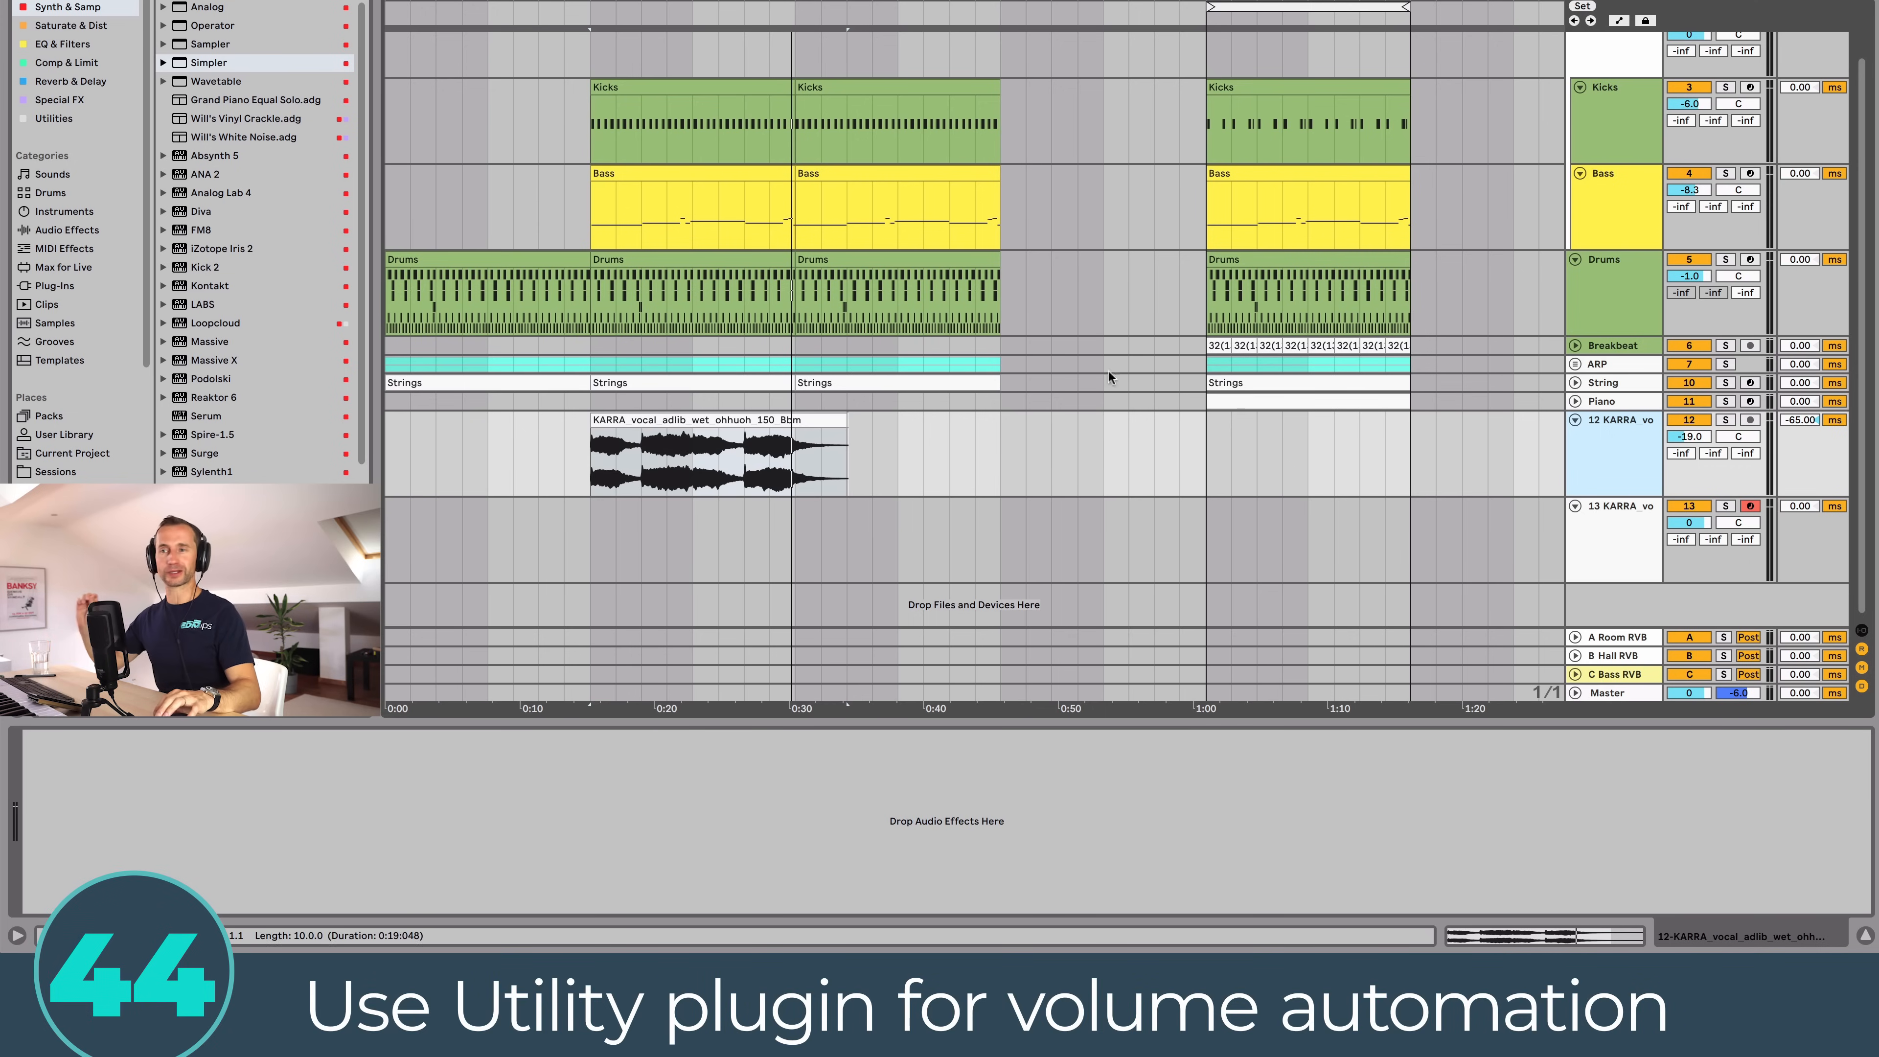
Step: Browse the Utilities collection and show the KARRA vocal track's volume automation in a new lane
left_click(53, 119)
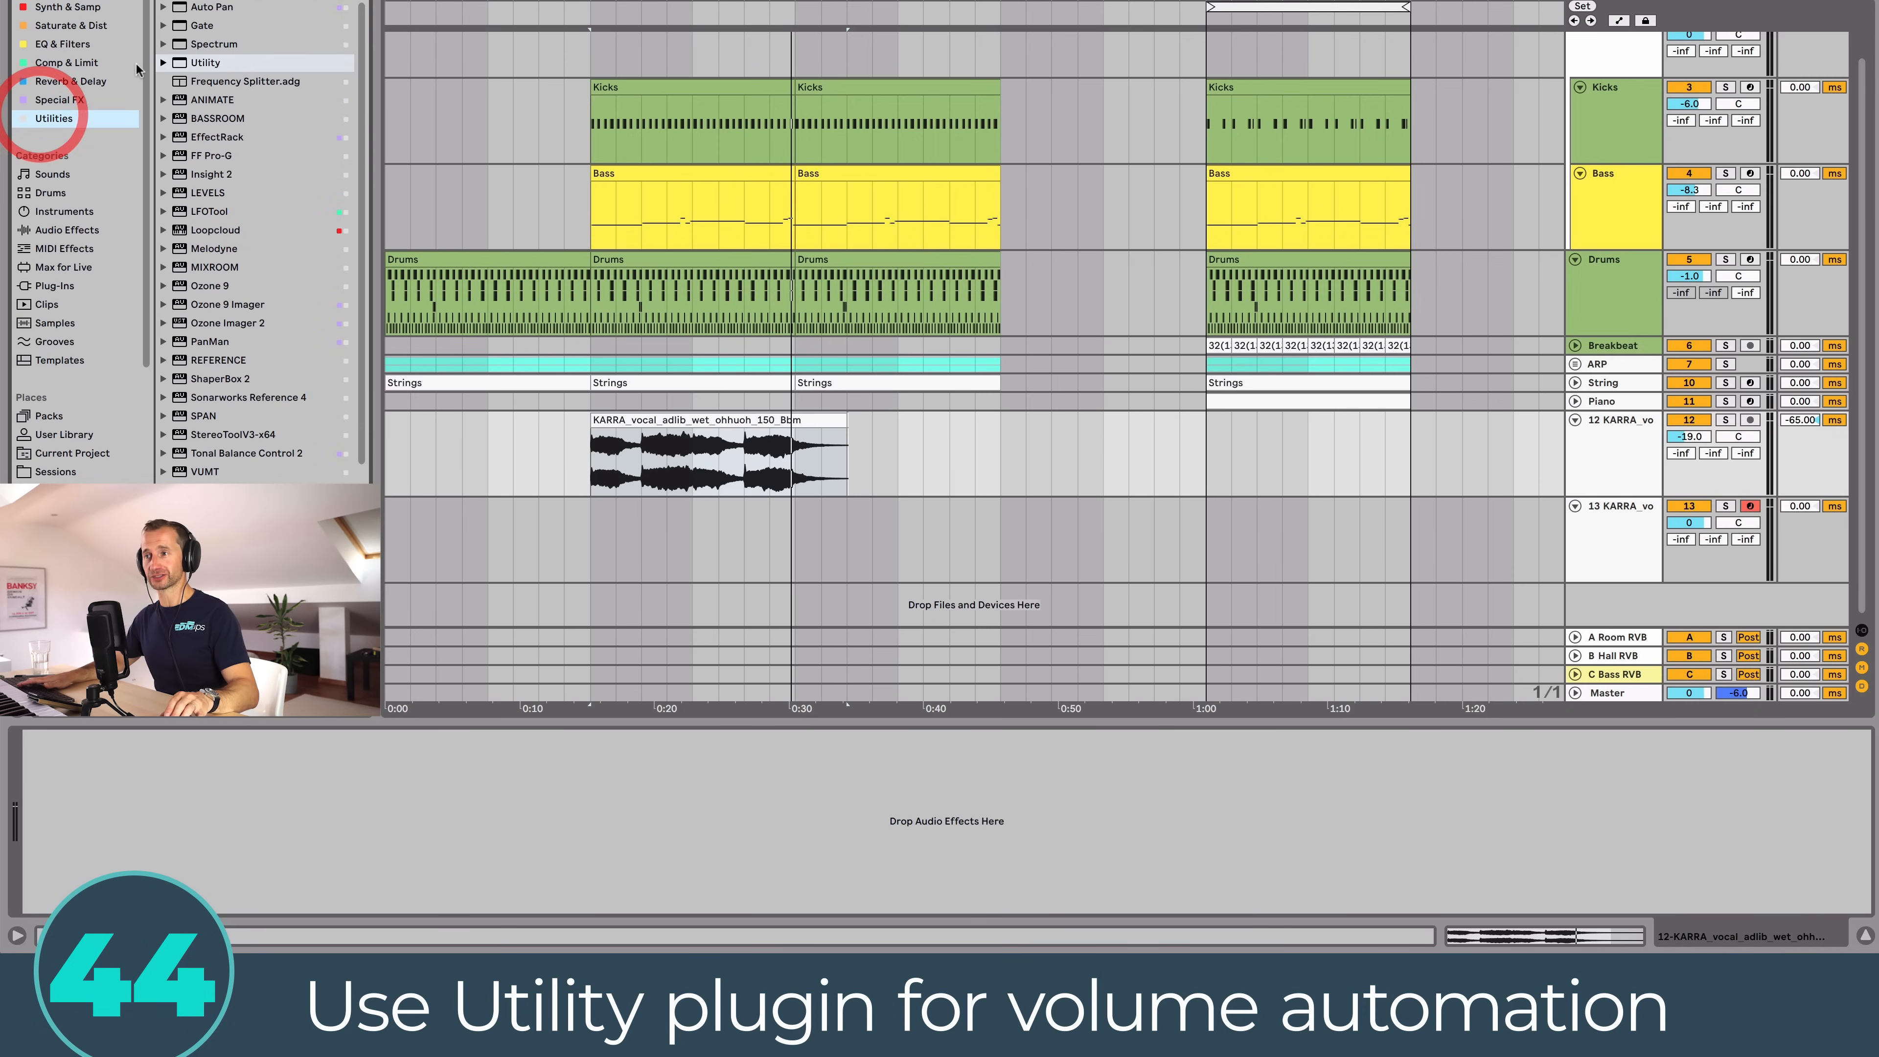
left_click(1611, 462)
right_click(1690, 437)
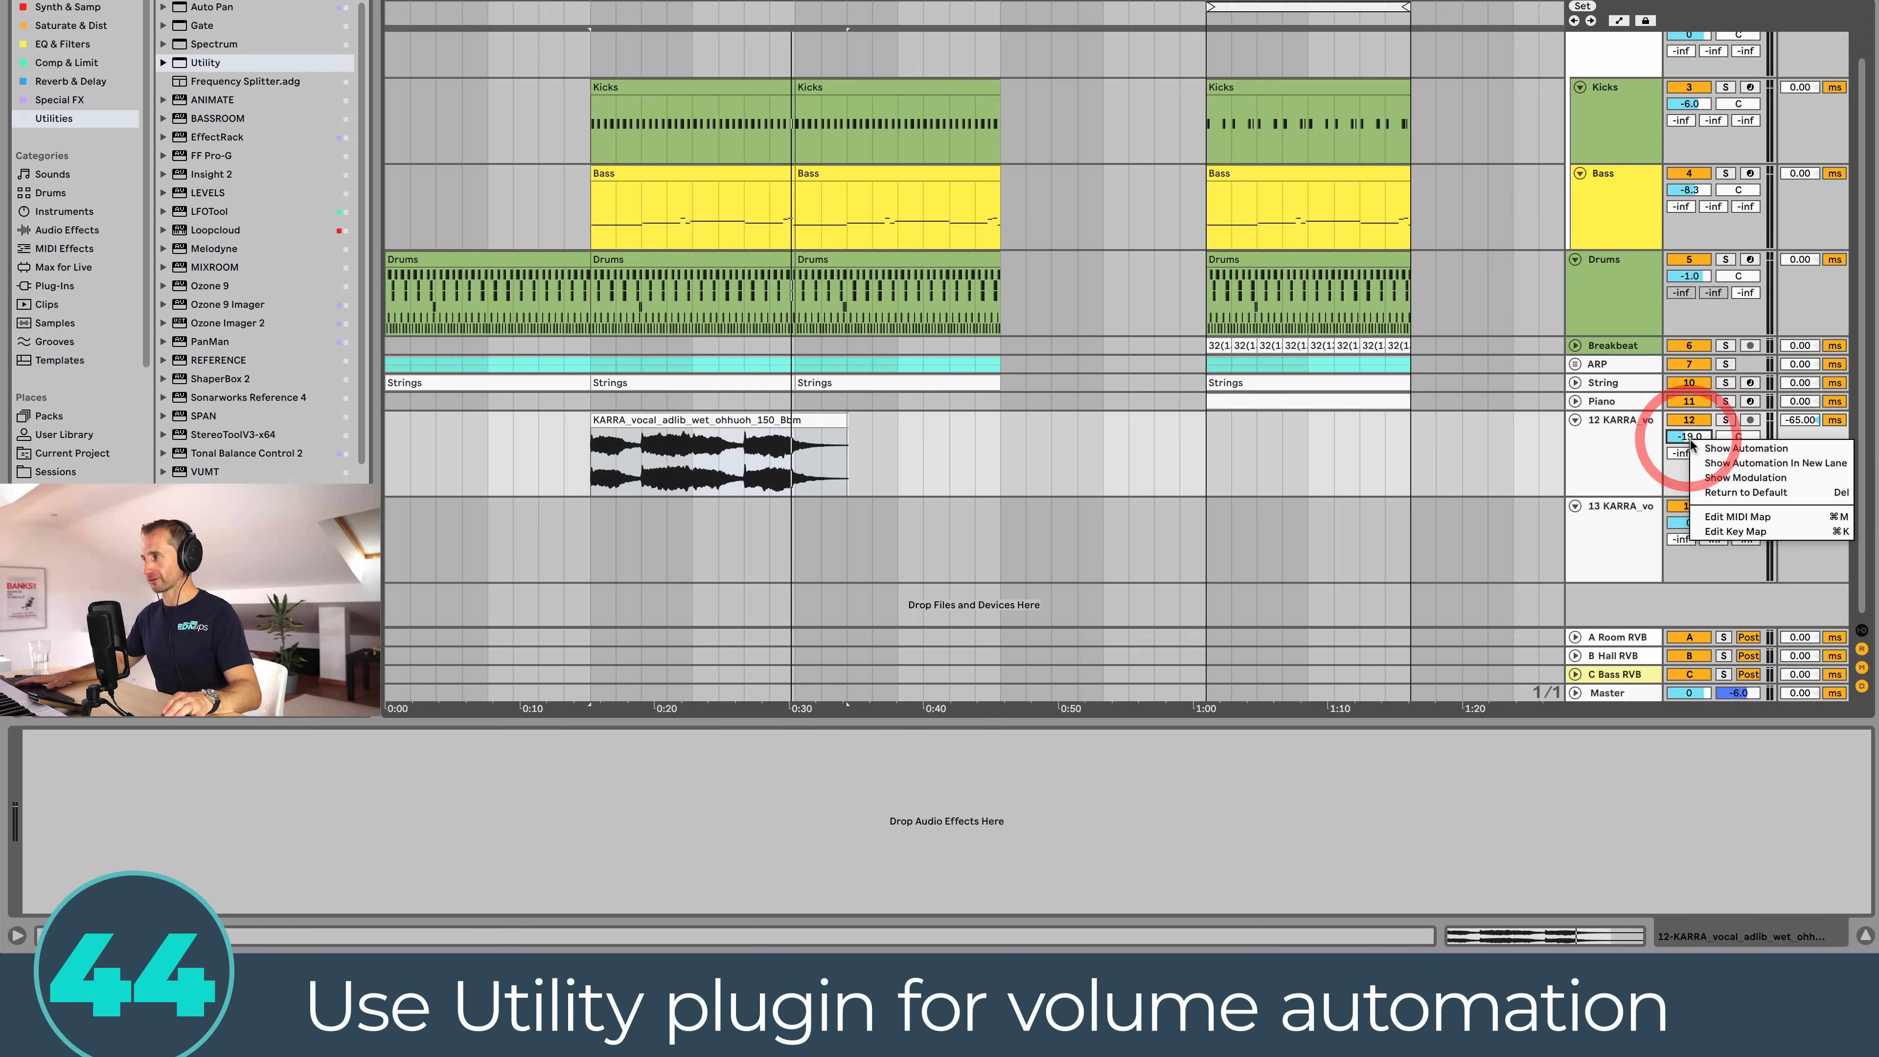
left_click(1708, 462)
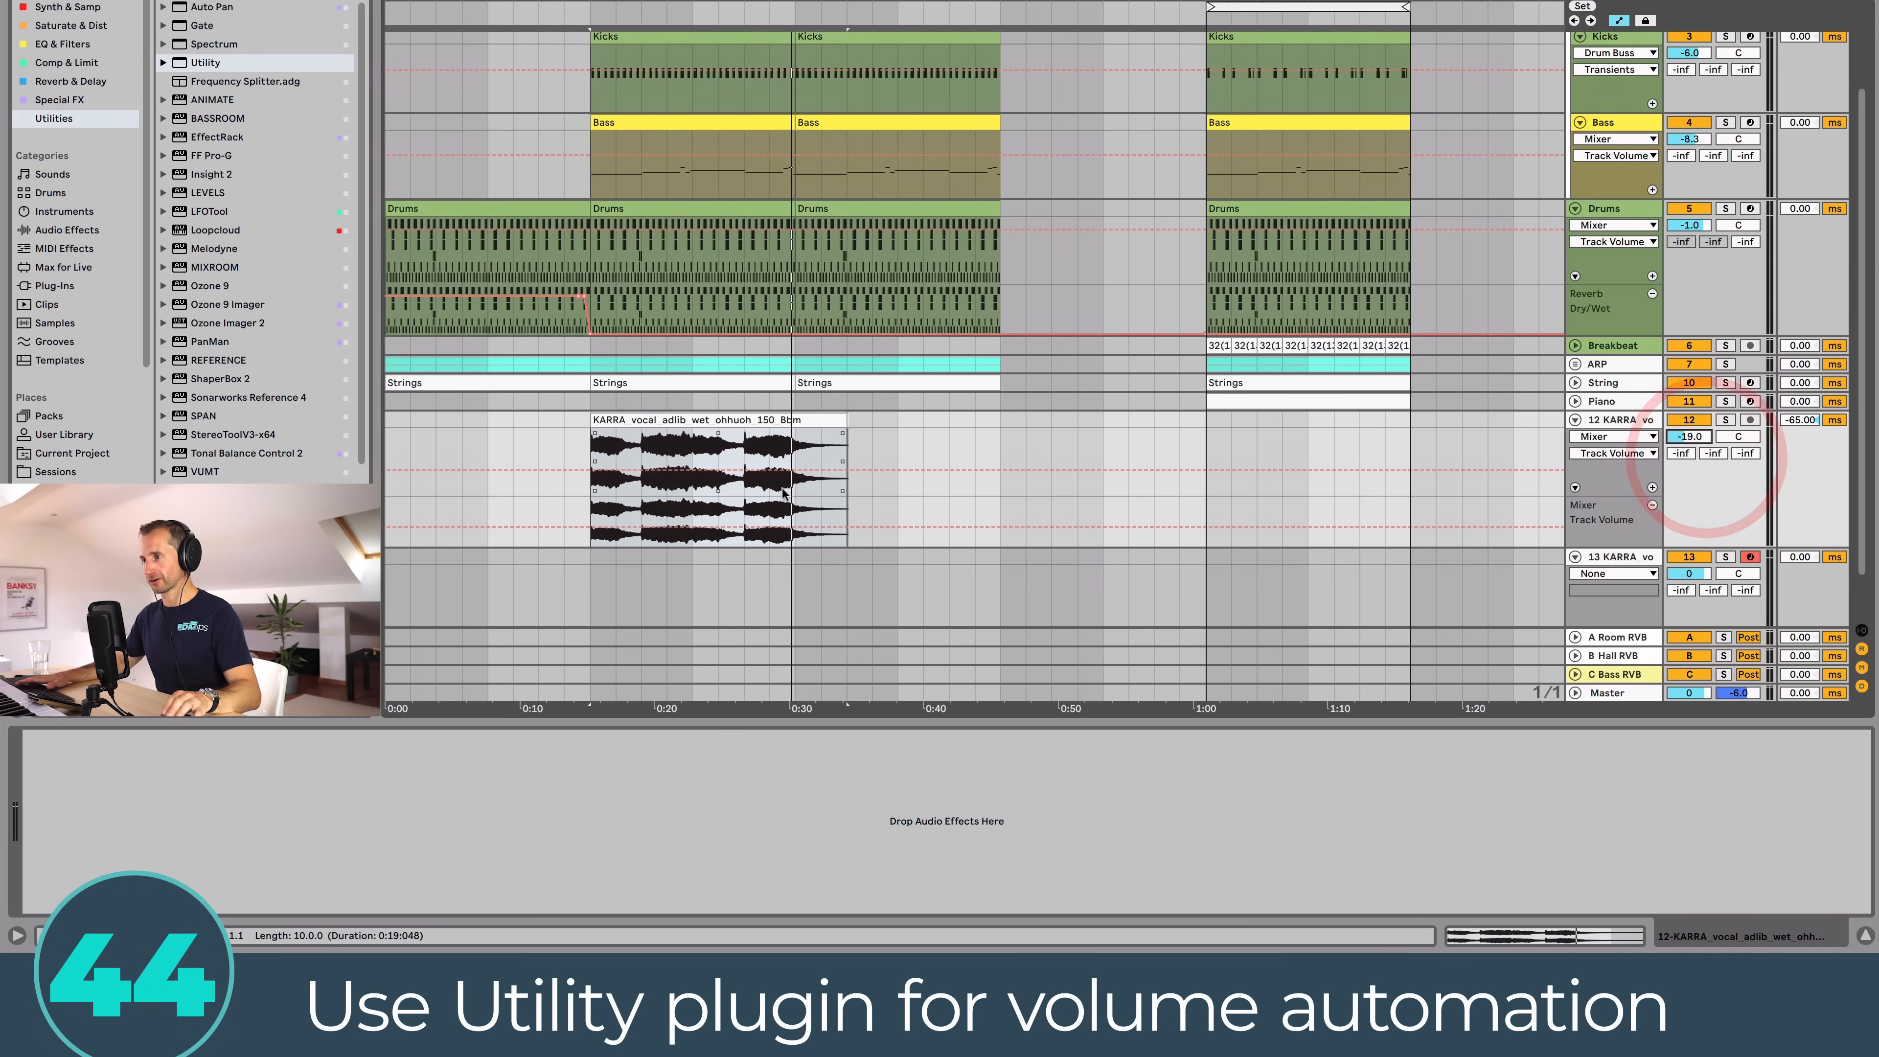
Step: Draw a track volume fade-in from the vocal clip's start up to -19.0 dB at about 0:25 and play it
left_click(582, 527)
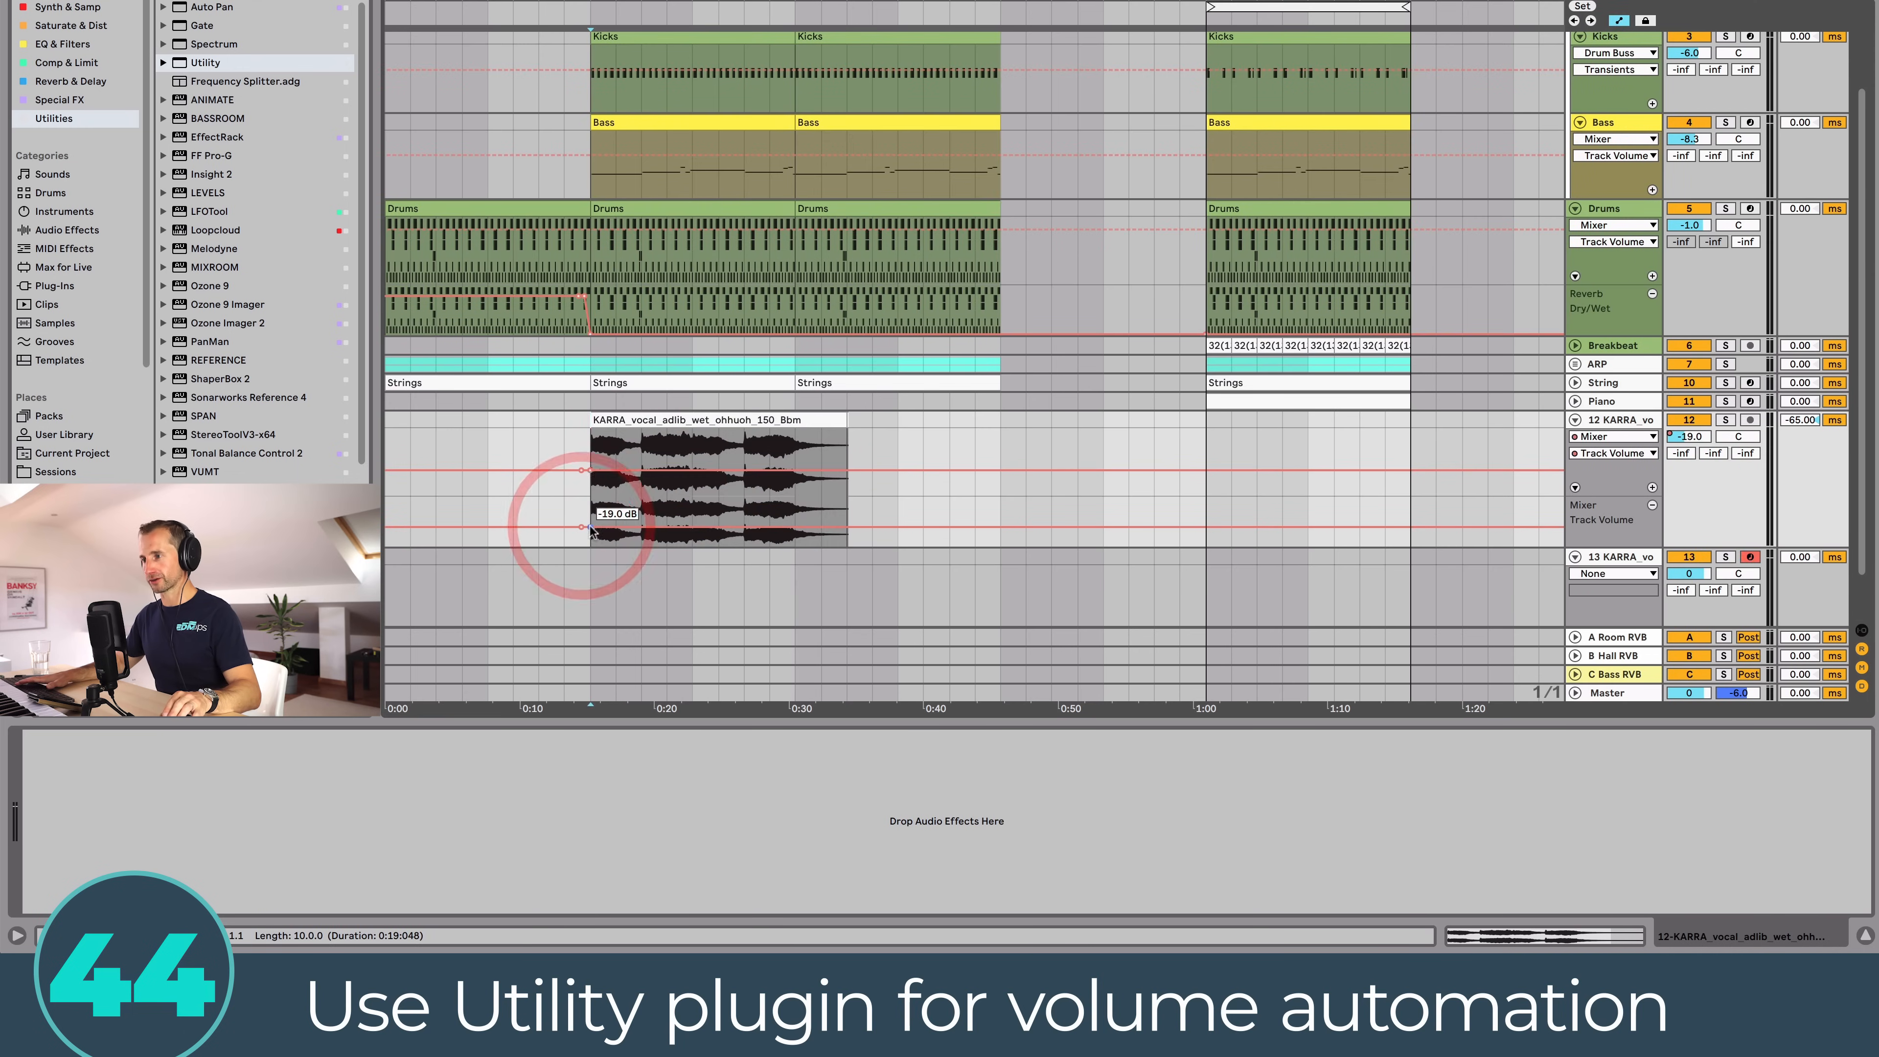
left_click(590, 527)
left_click(733, 527)
left_click_drag(590, 527, 590, 546)
key("space")
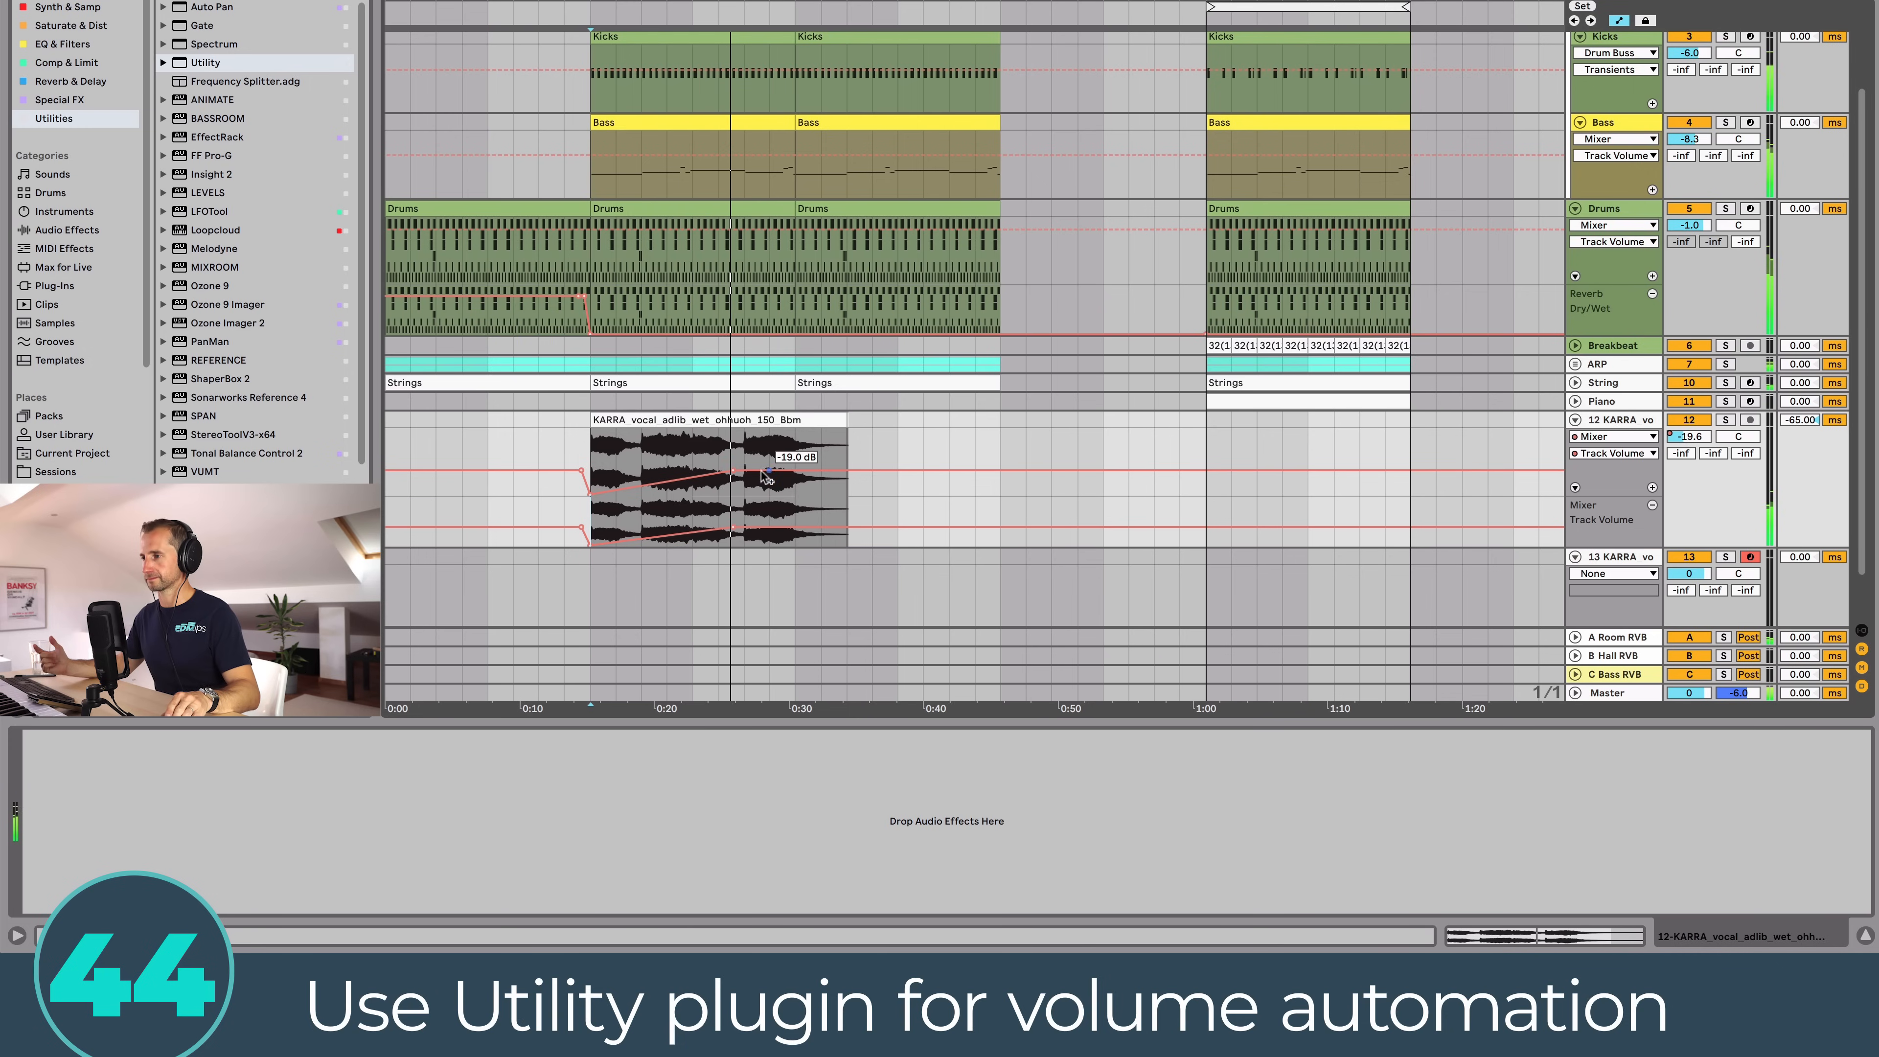
Step: Move the end point of the vocal's volume fade-in to about 0:30 at -15.5 dB and play it
left_click_drag(732, 471, 792, 464)
key("super")
key("space")
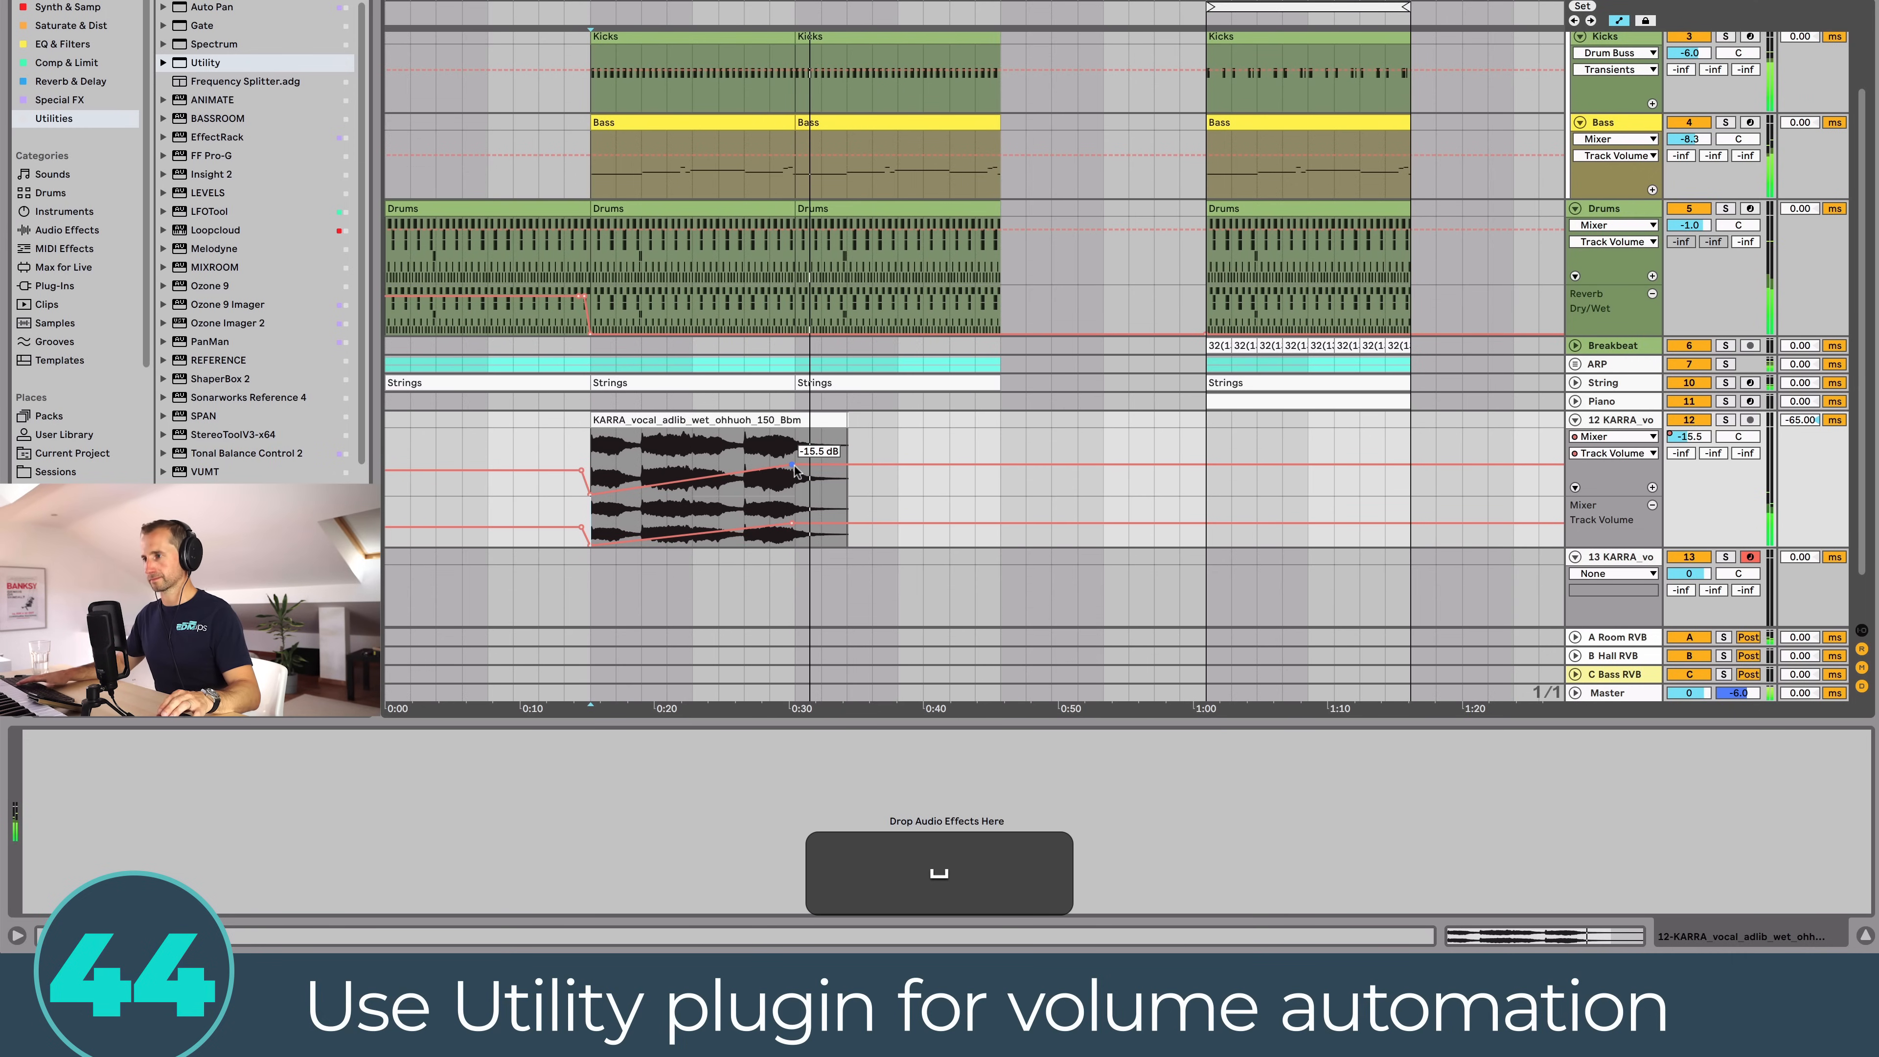
Step: Hide the automation, play the arrangement from about 0:30, and unfold and select the KARRA vocal track
left_click(1575, 420)
key("a")
key("space")
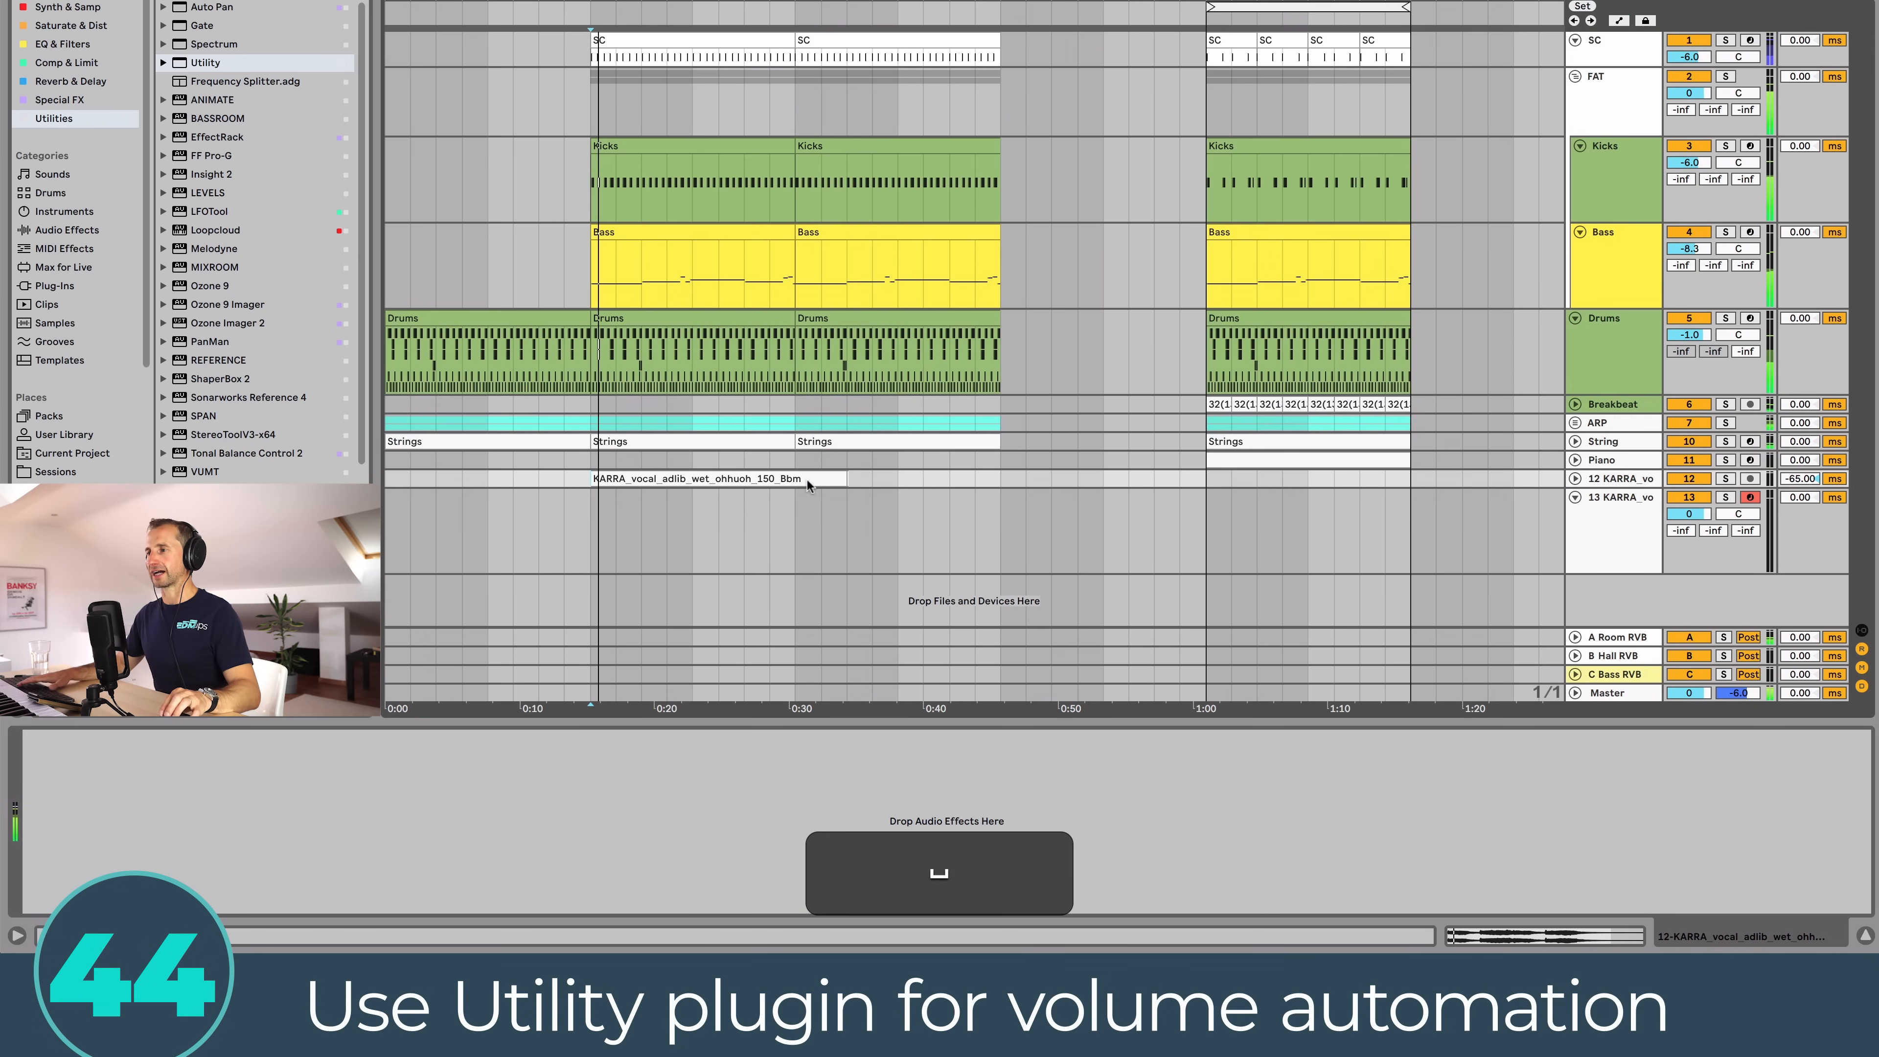
left_click(790, 461)
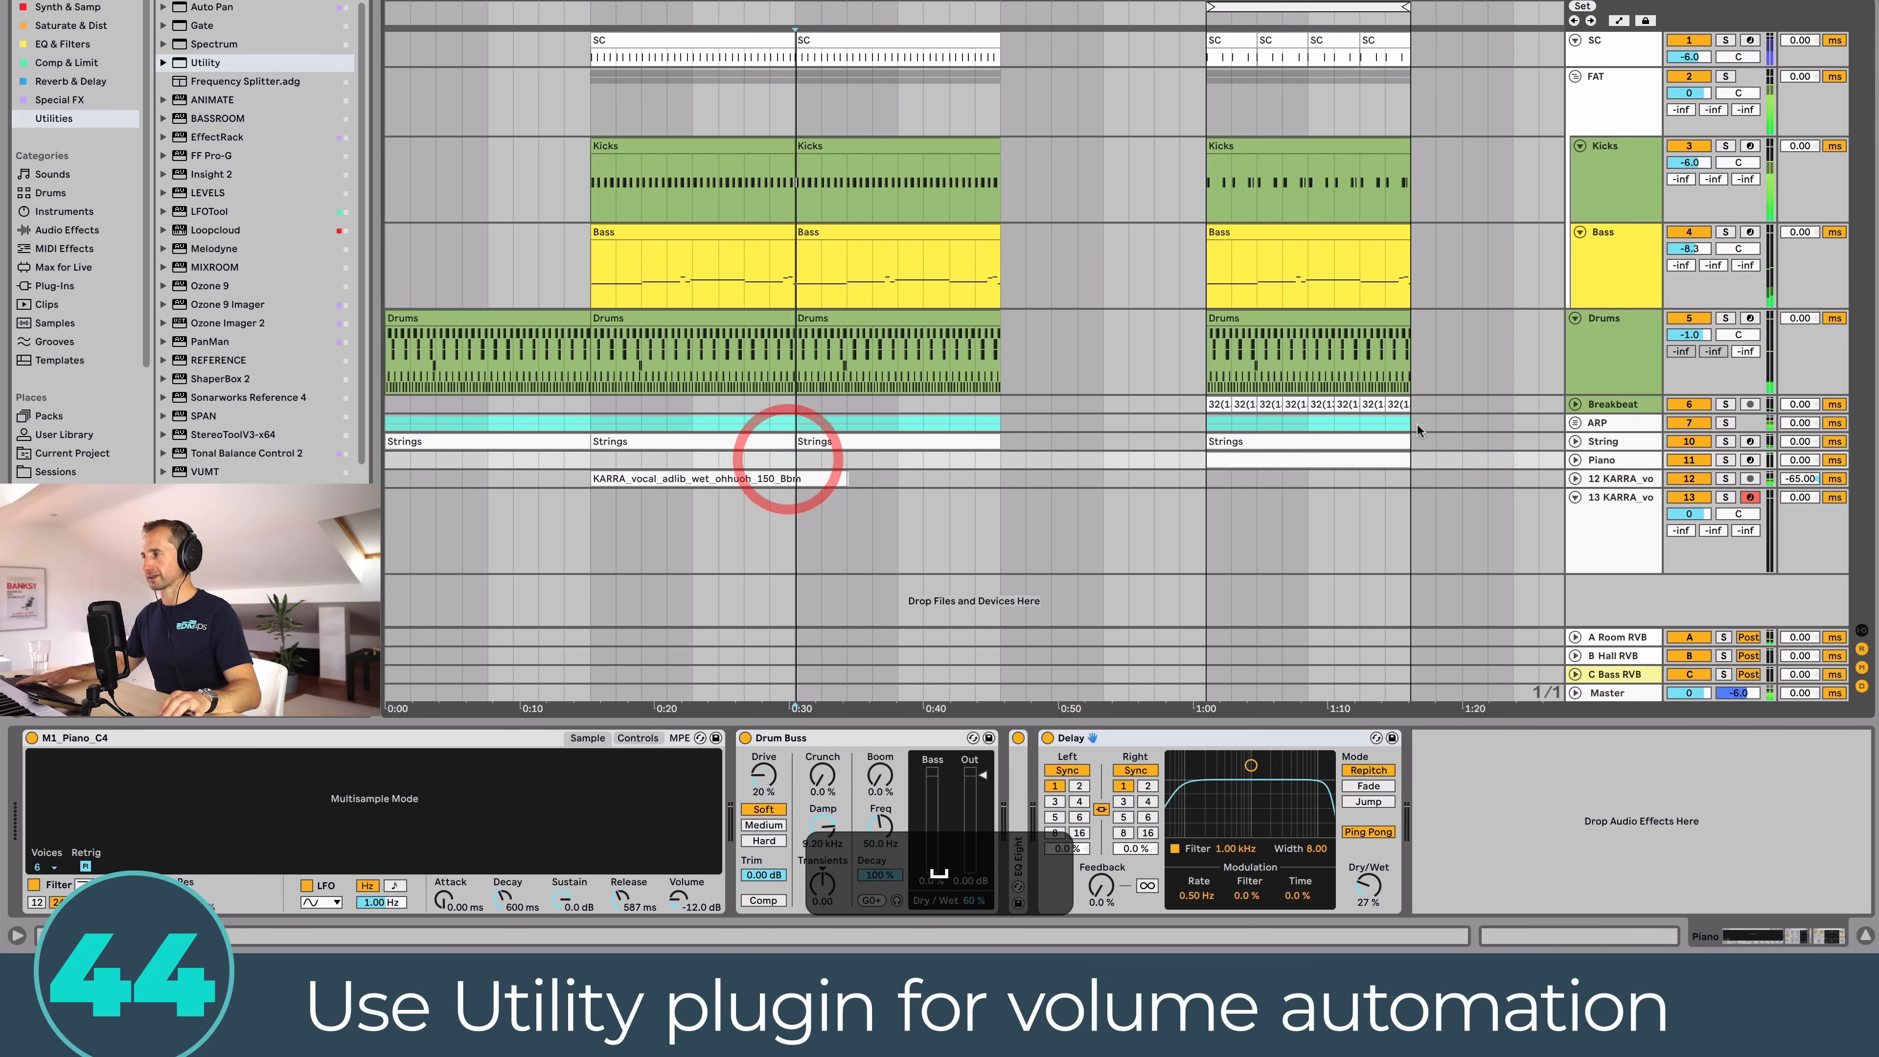
left_click(1574, 478)
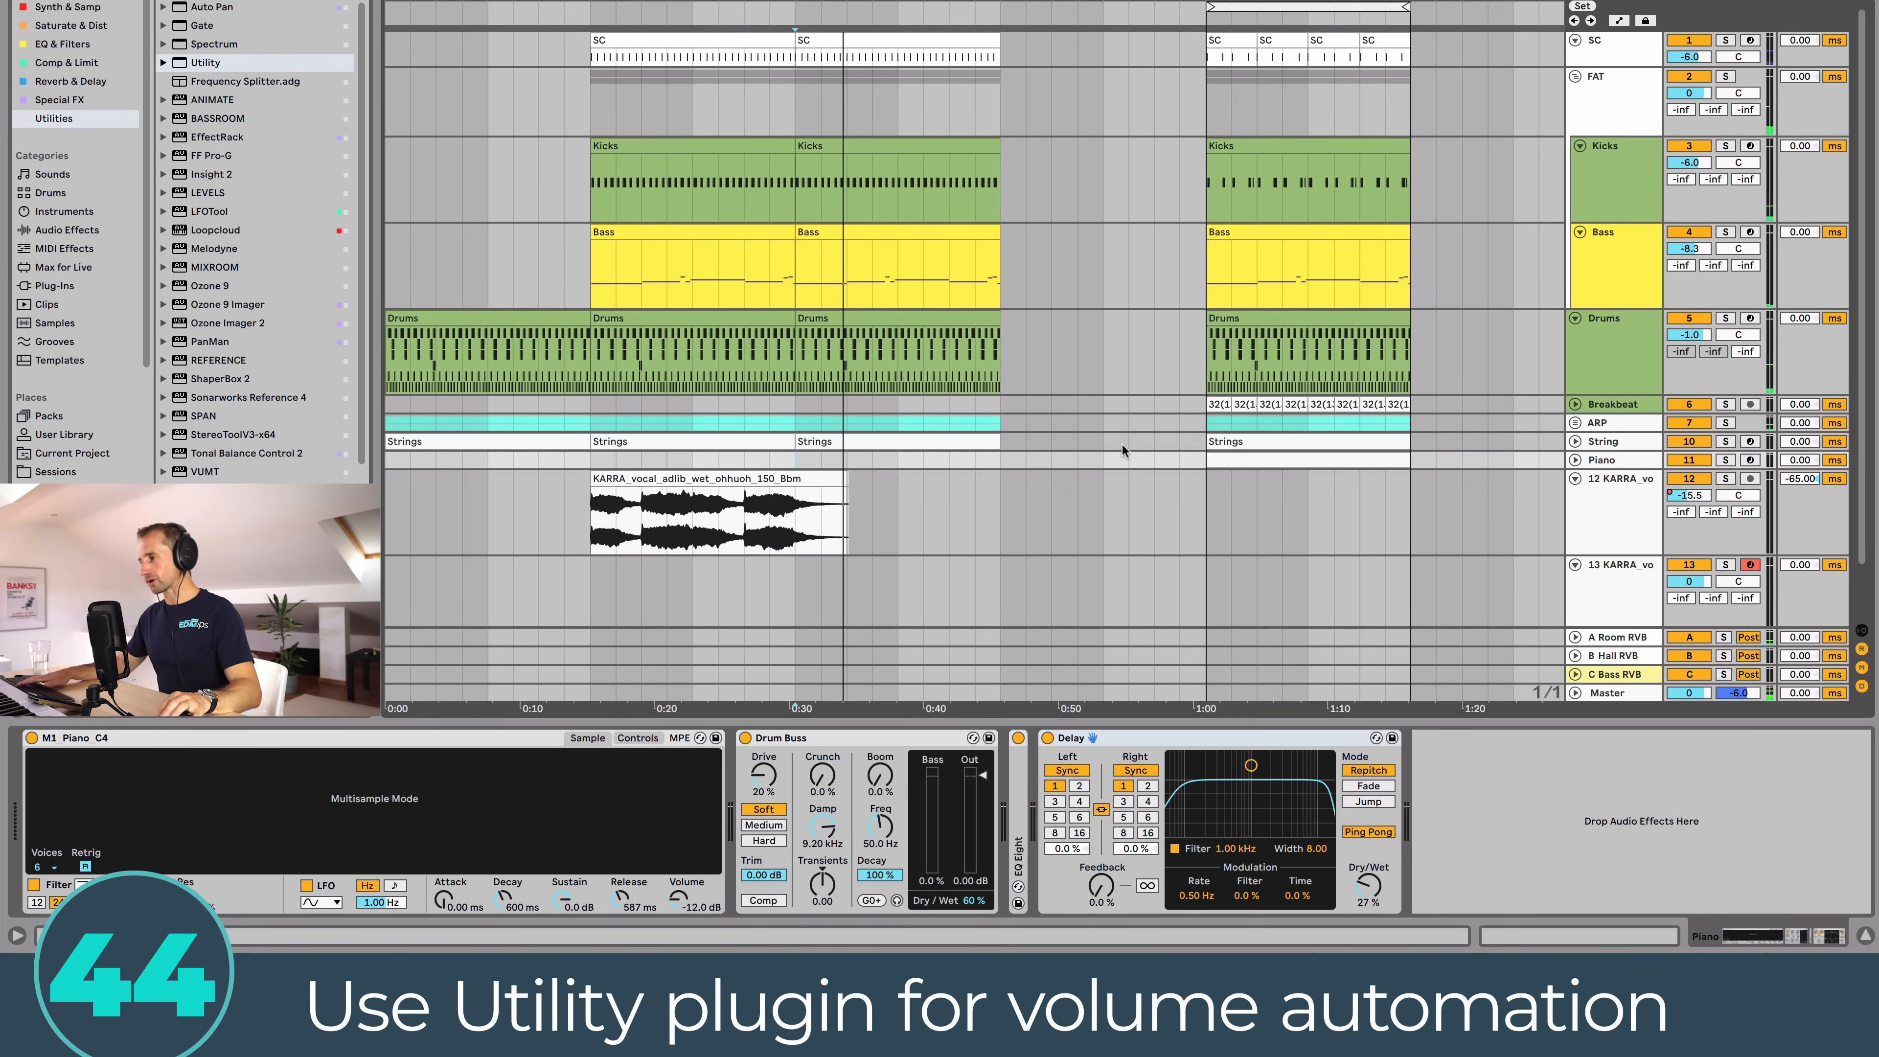
left_click(1633, 516)
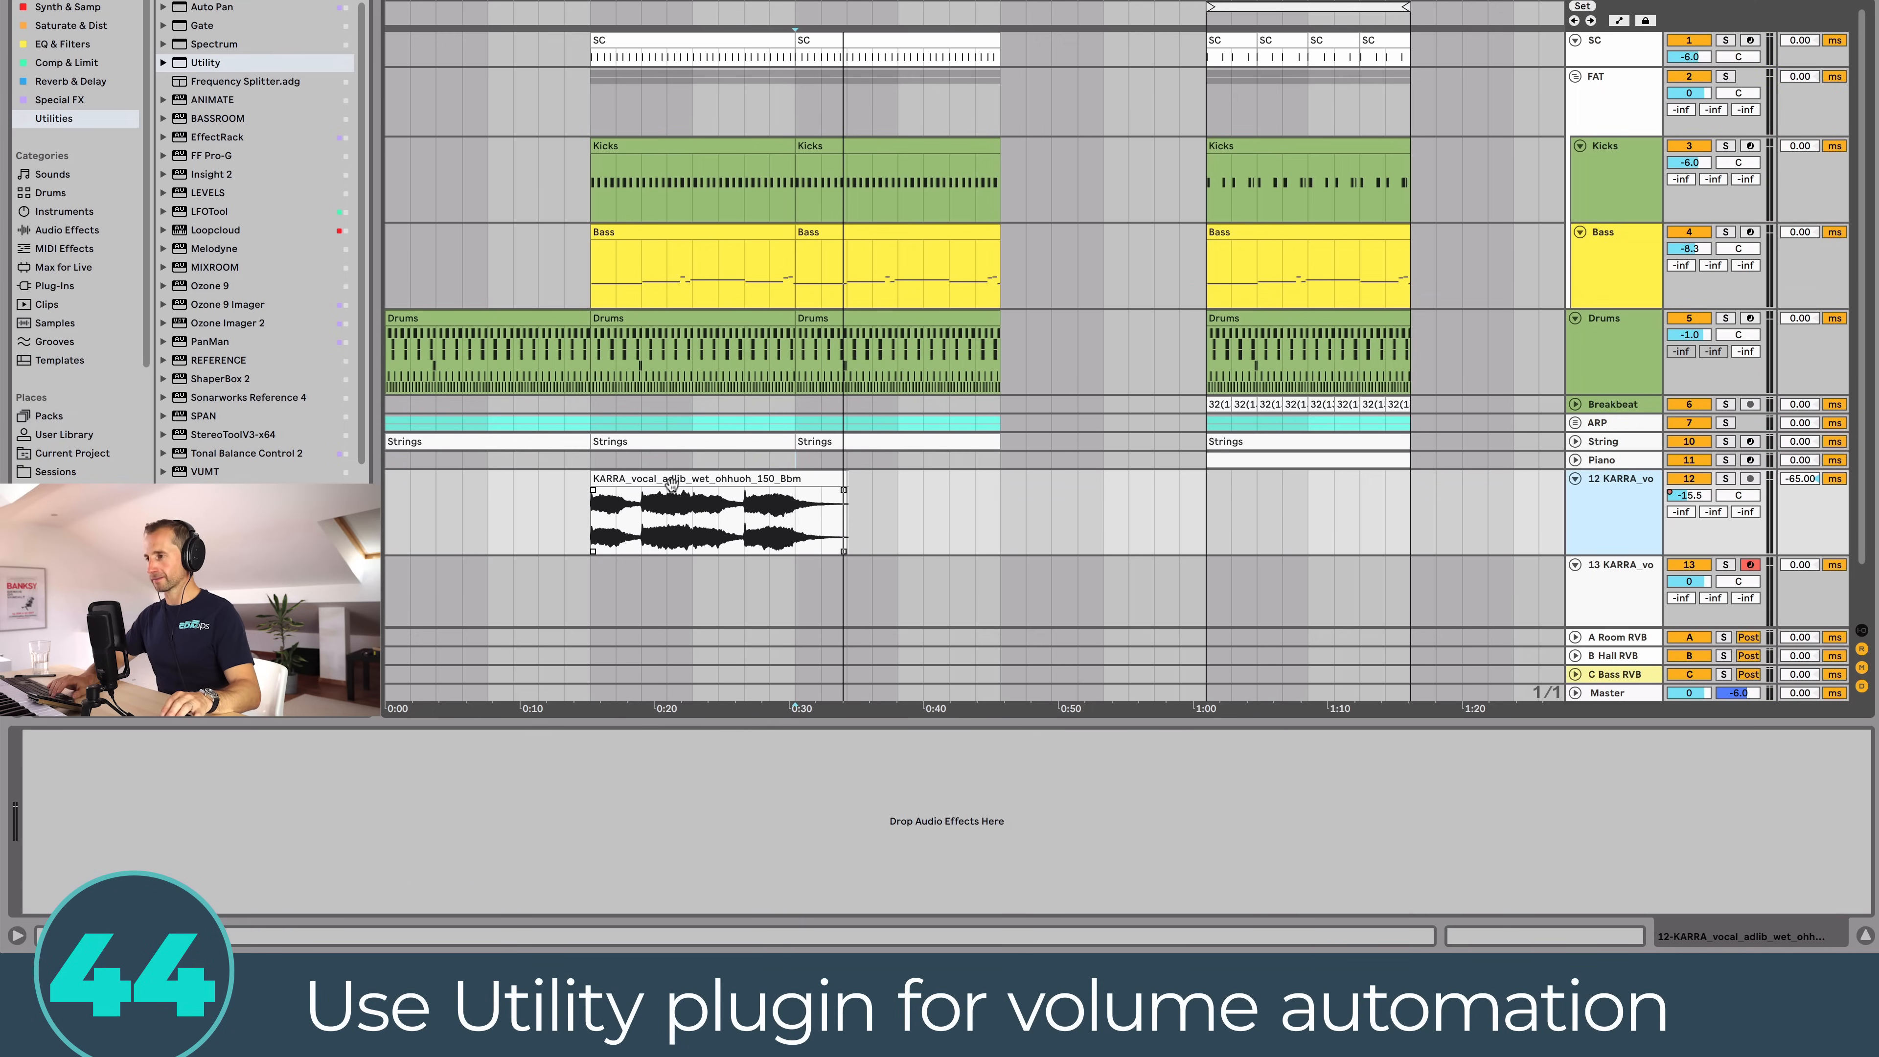
Step: Undo the volume automation drawn on the KARRA vocal track and hide the automation lanes
key("a")
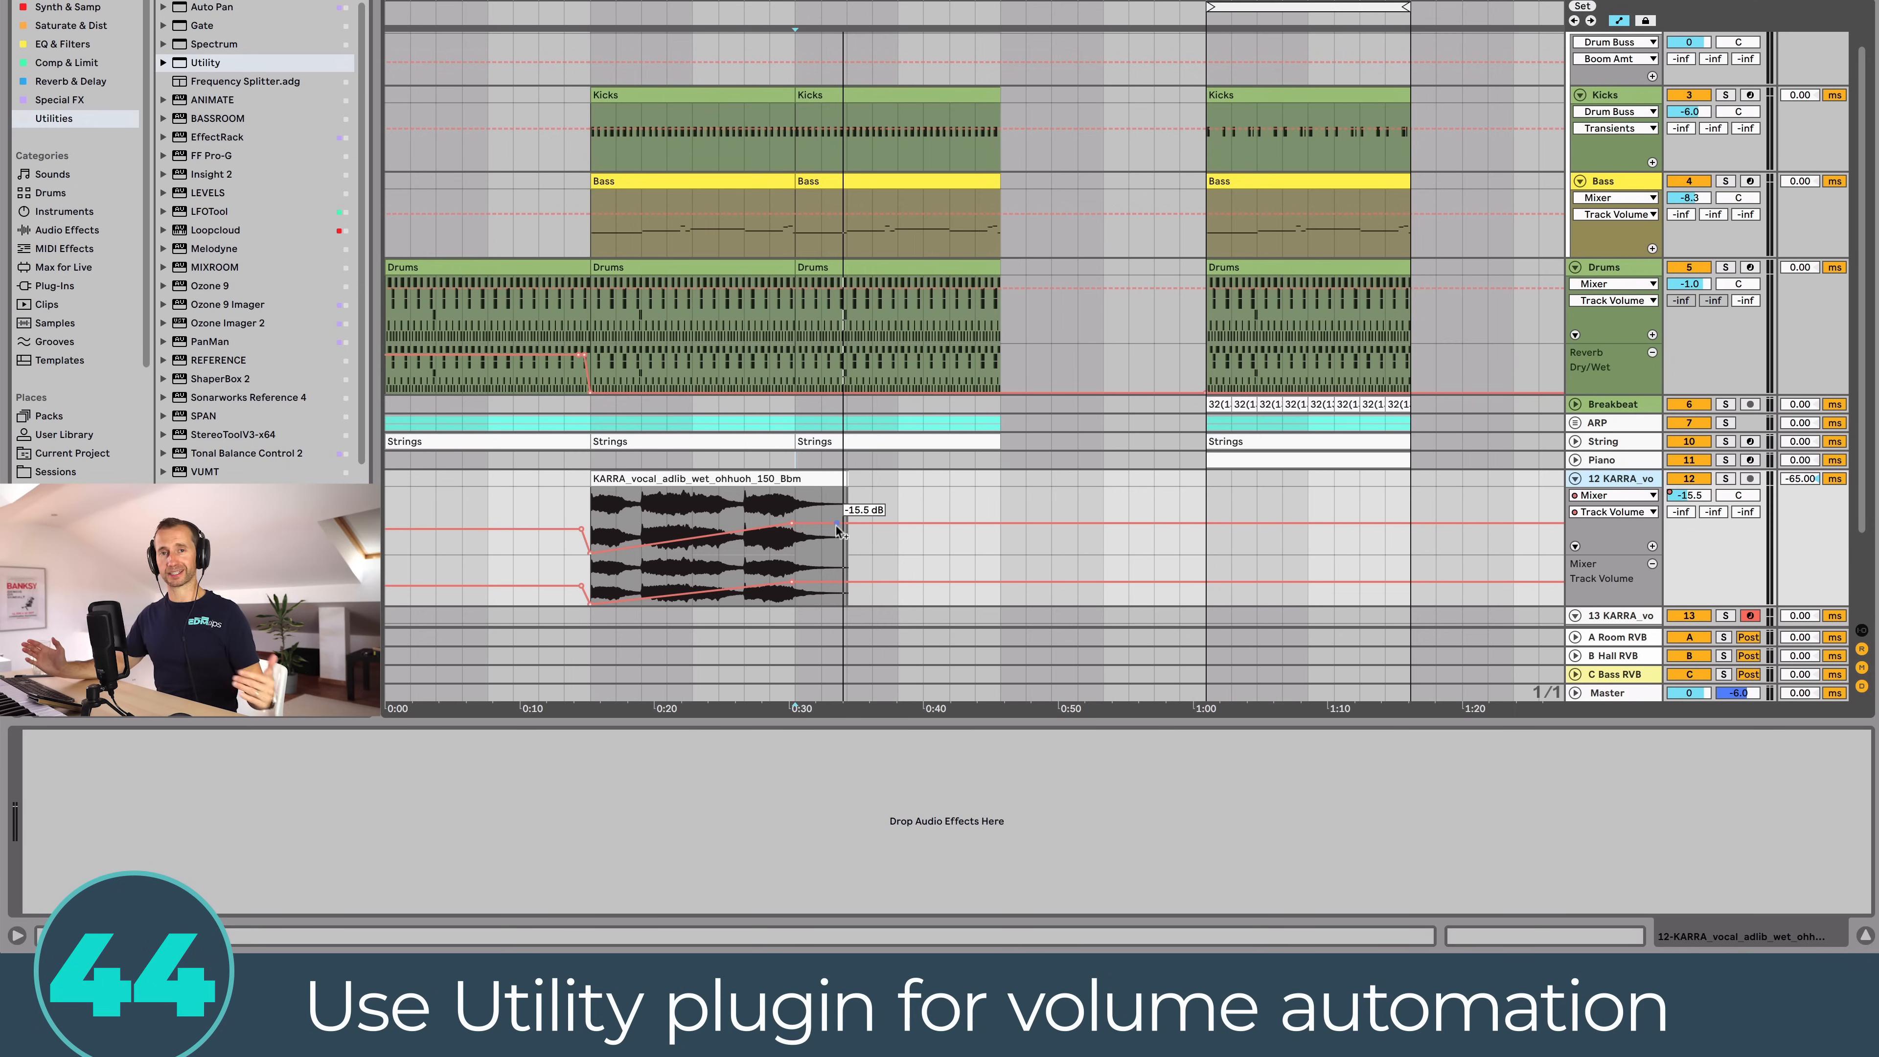
key("super")
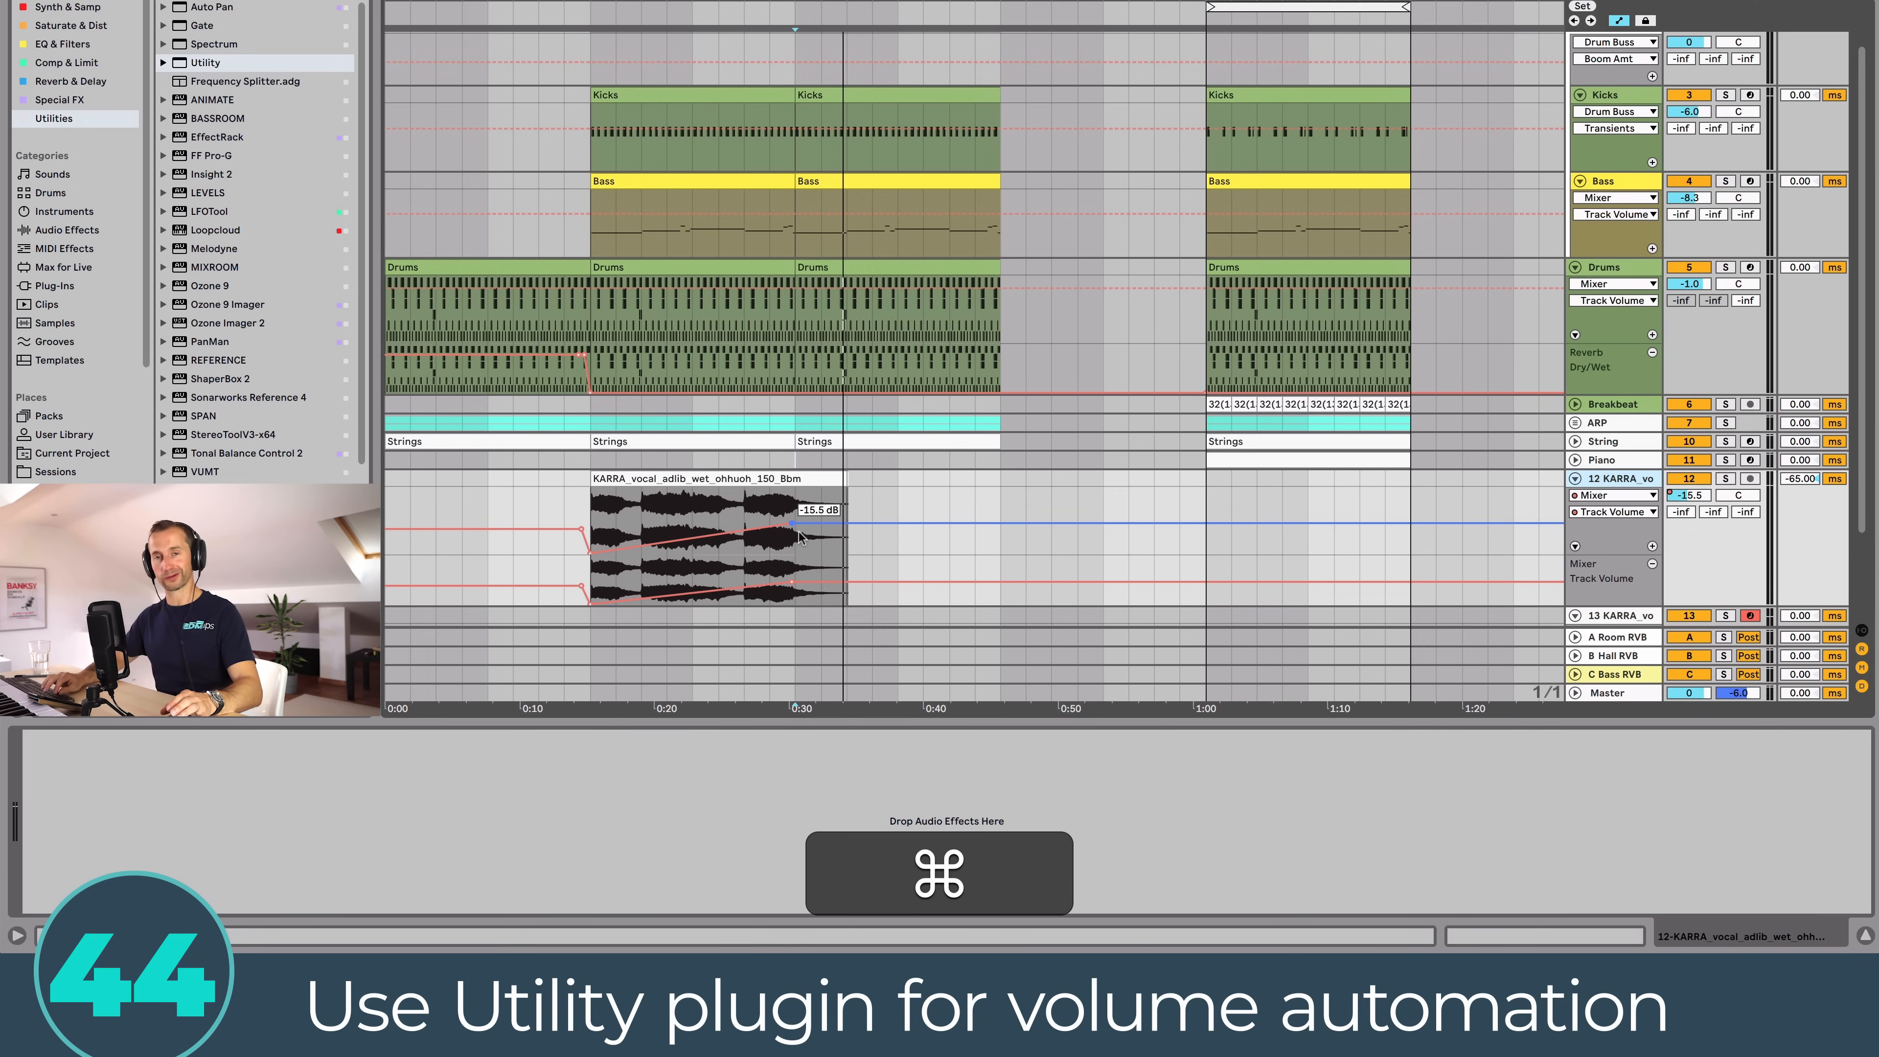
key("super+z")
key("super+z")
key("super+z")
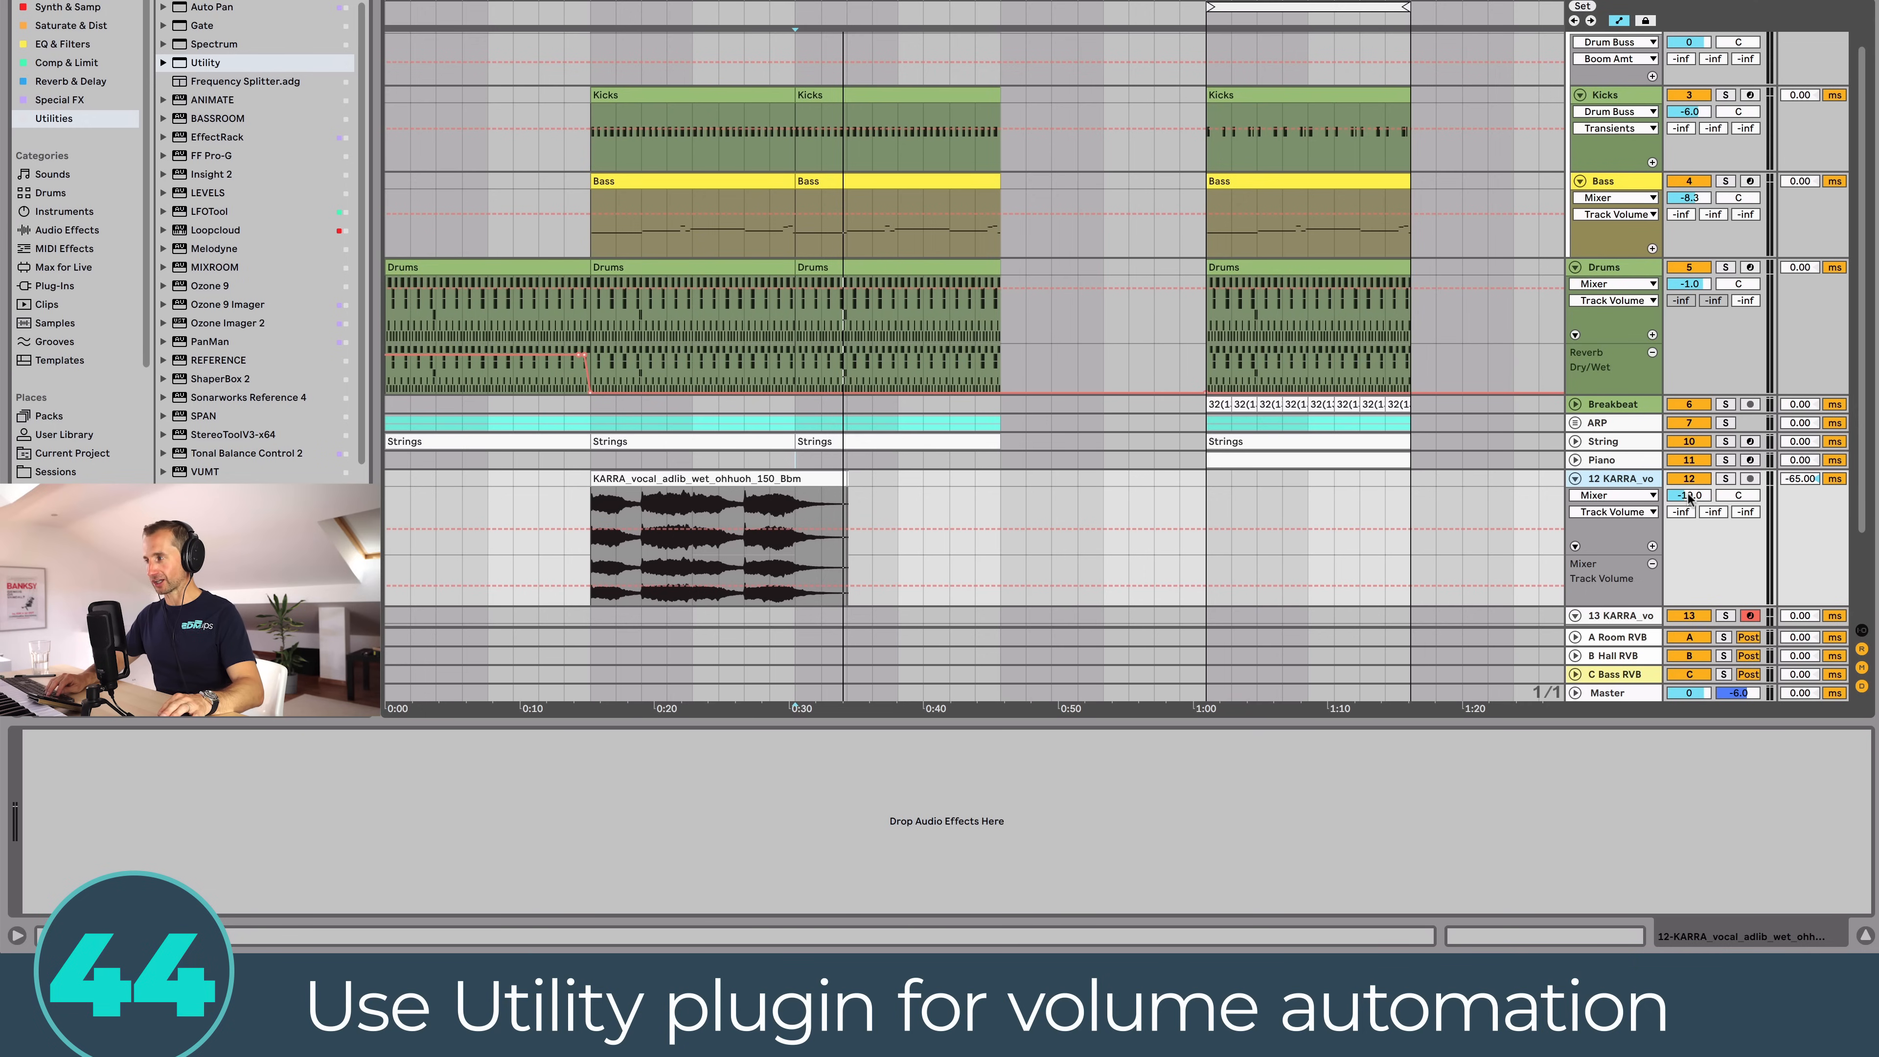
key("a")
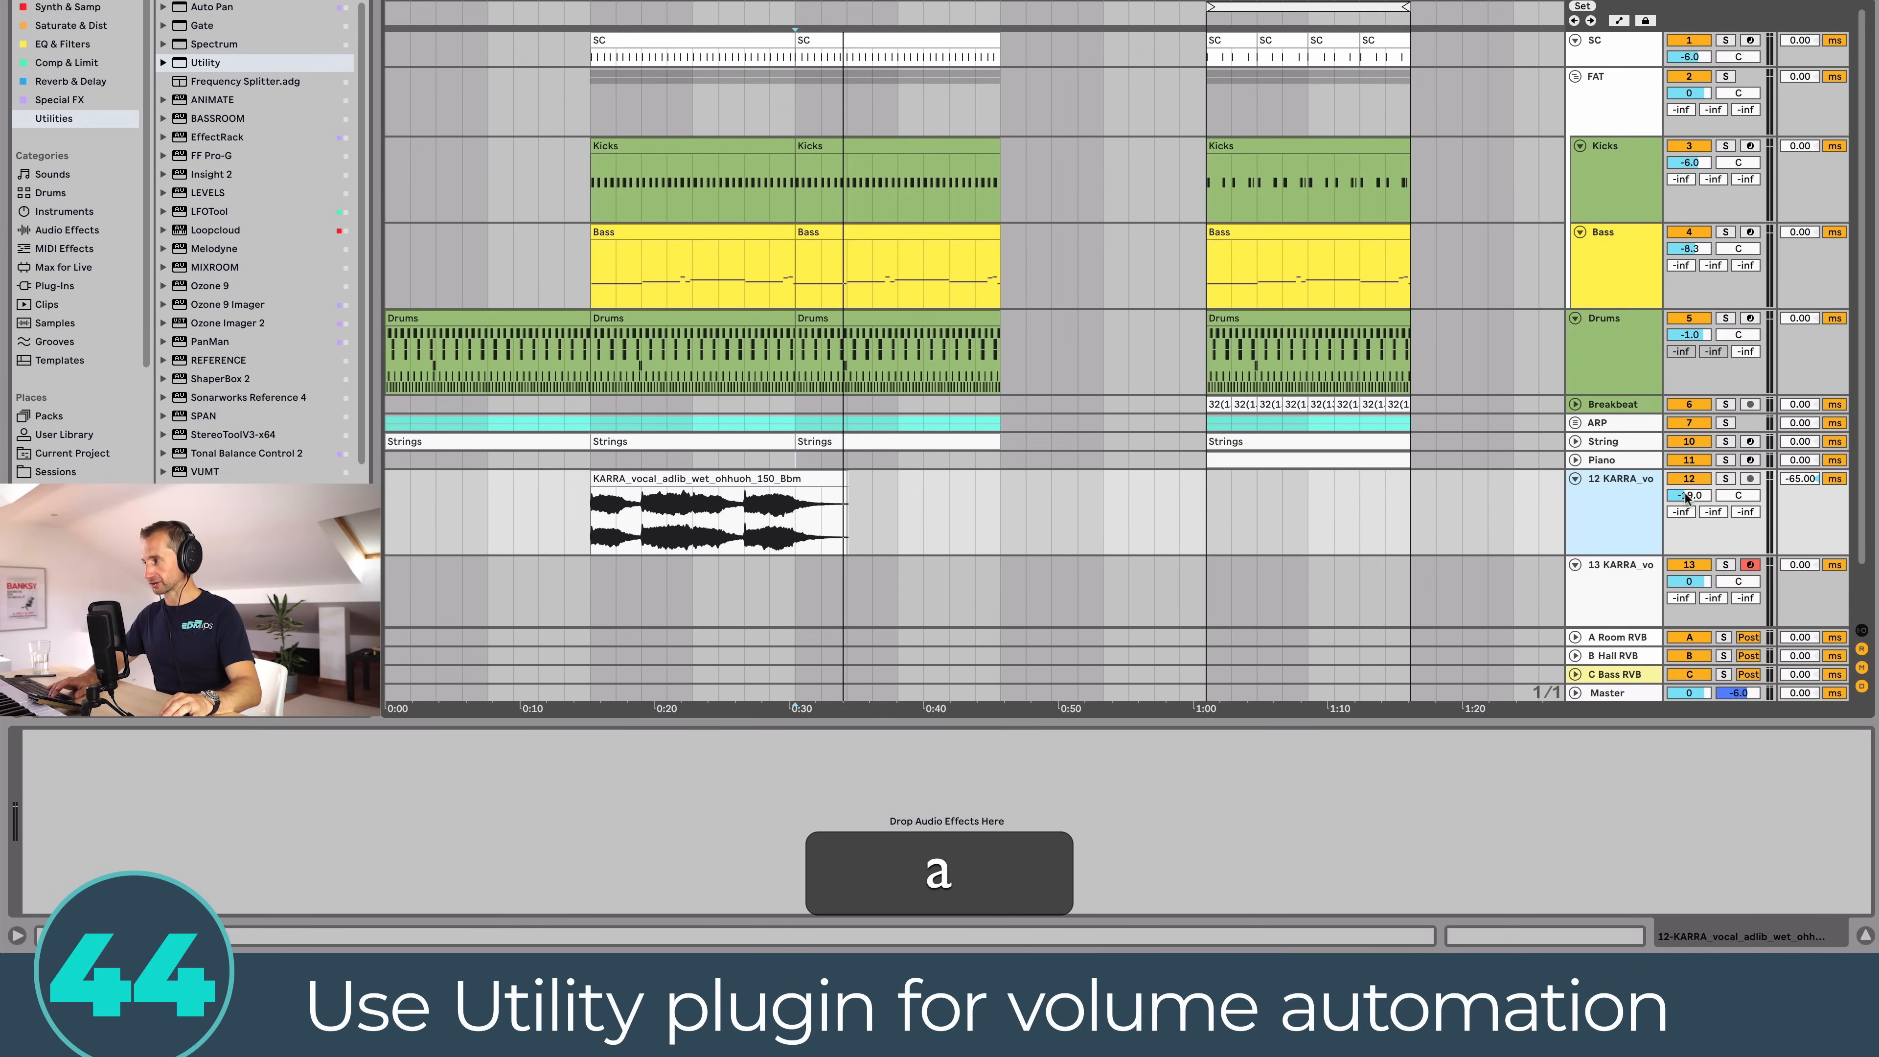
key("super+z")
Step: Add a Utility device to the KARRA vocal track and show its Gain automation in a new lane
left_click(1623, 487)
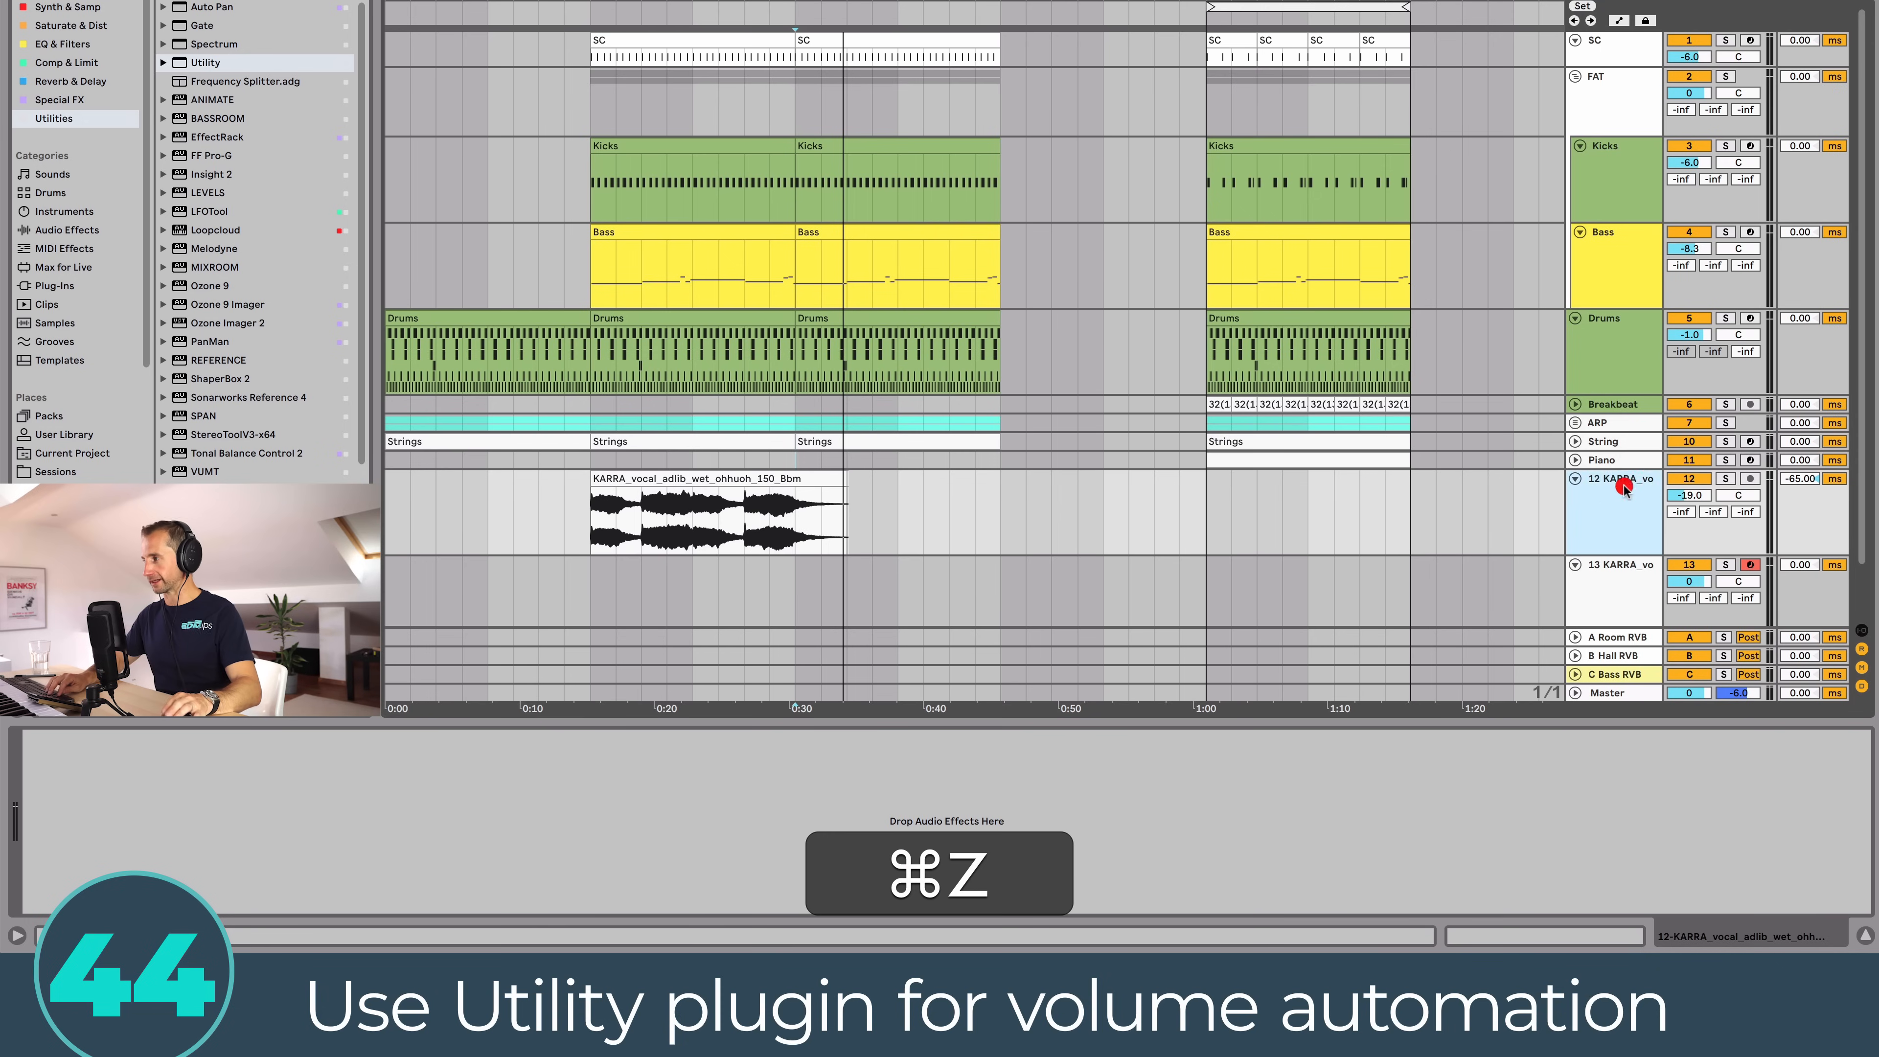
left_click(191, 64)
left_click_drag(562, 501, 357, 746)
right_click(123, 800)
Step: Draw a Utility Gain fade-in from -inf dB at the vocal clip's start to 0.00 dB at about 0:25
left_click(745, 551)
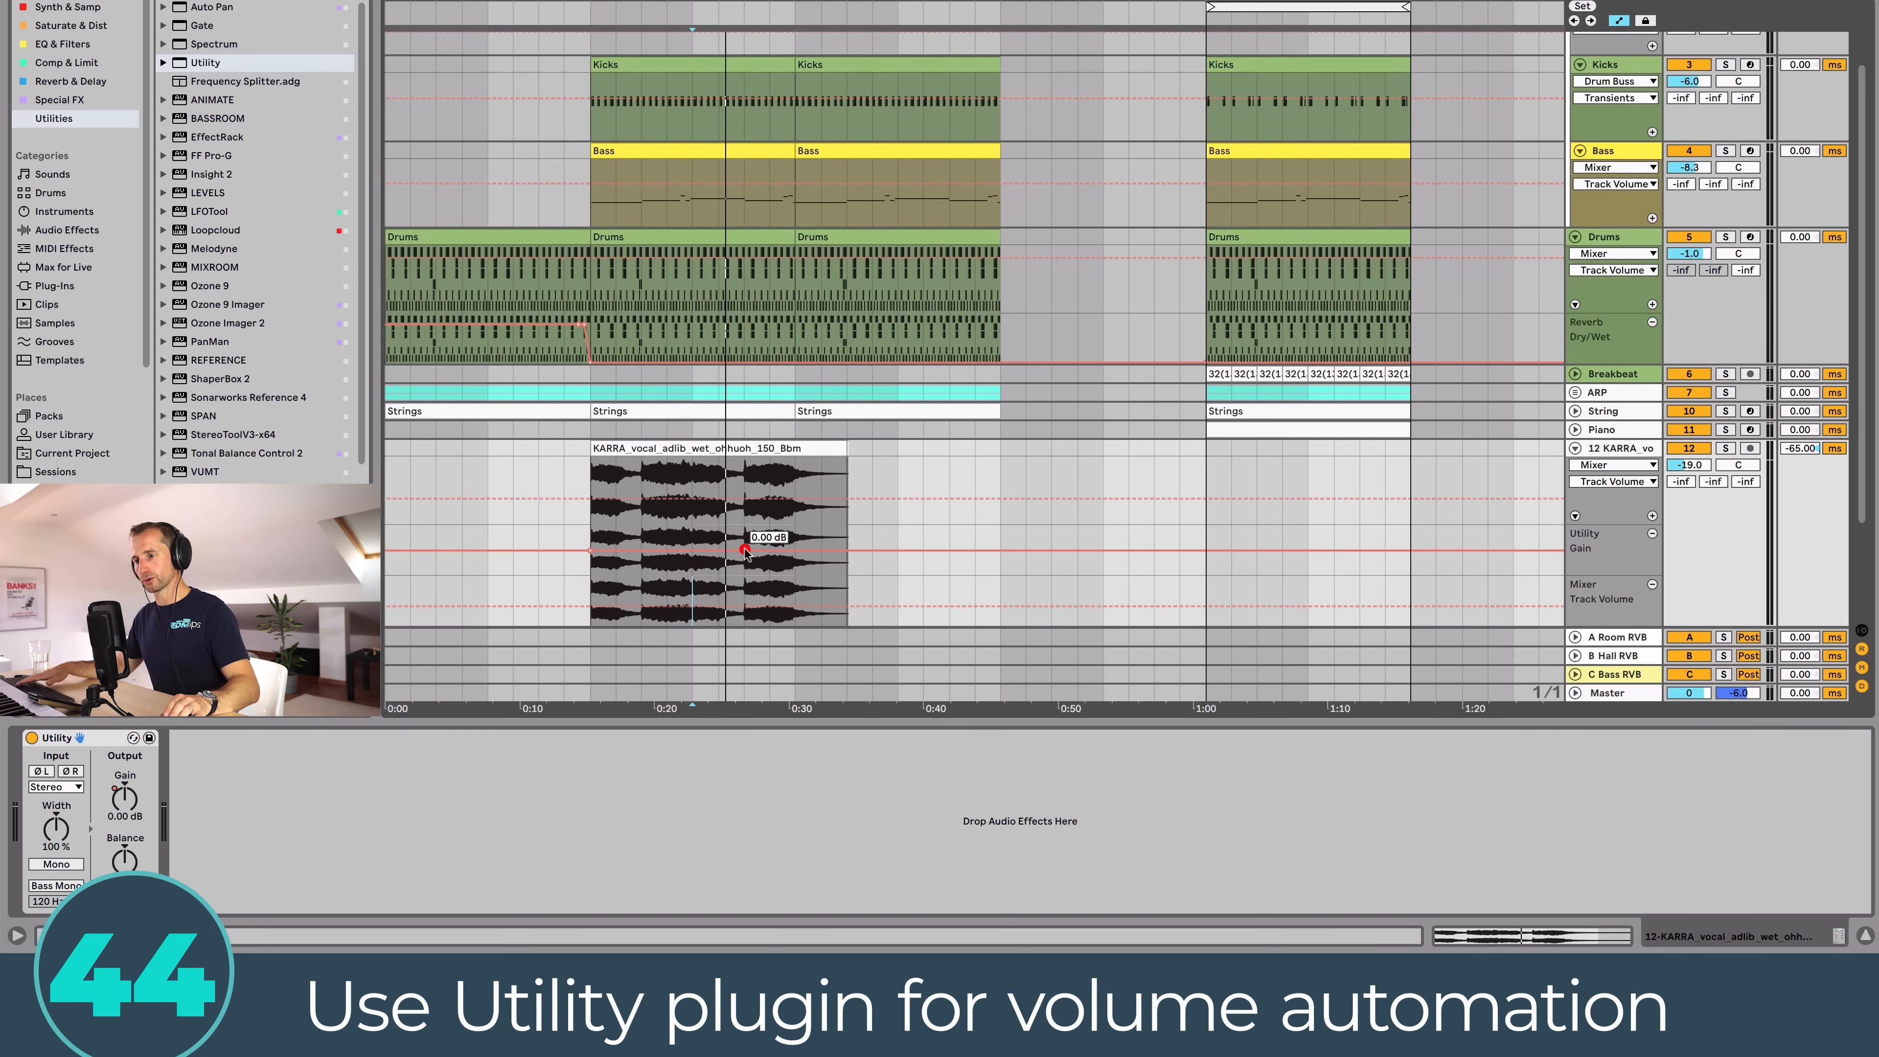
left_click_drag(603, 550, 602, 573)
left_click(590, 527)
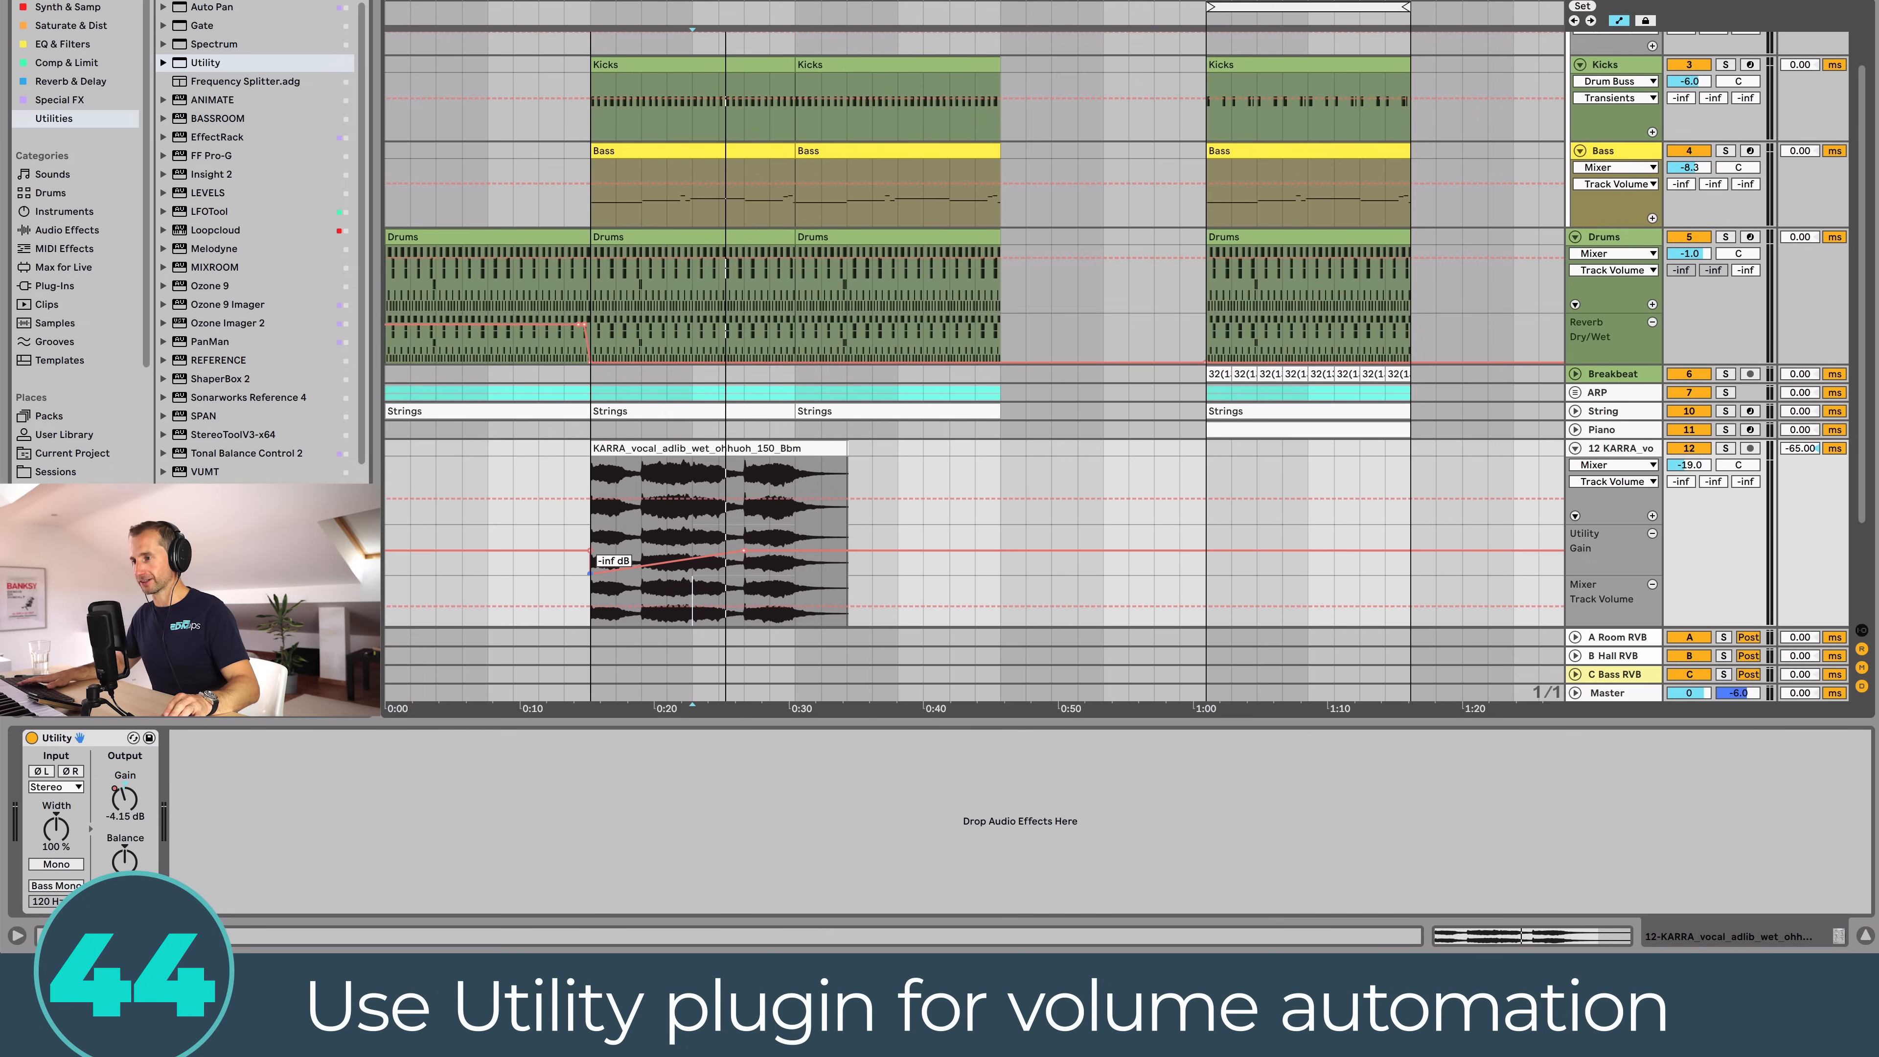
Step: Play the arrangement from the start of the KARRA vocal clip and again from about 0:24 to audition the Utility Gain fade-in
key("space")
left_click(590, 527)
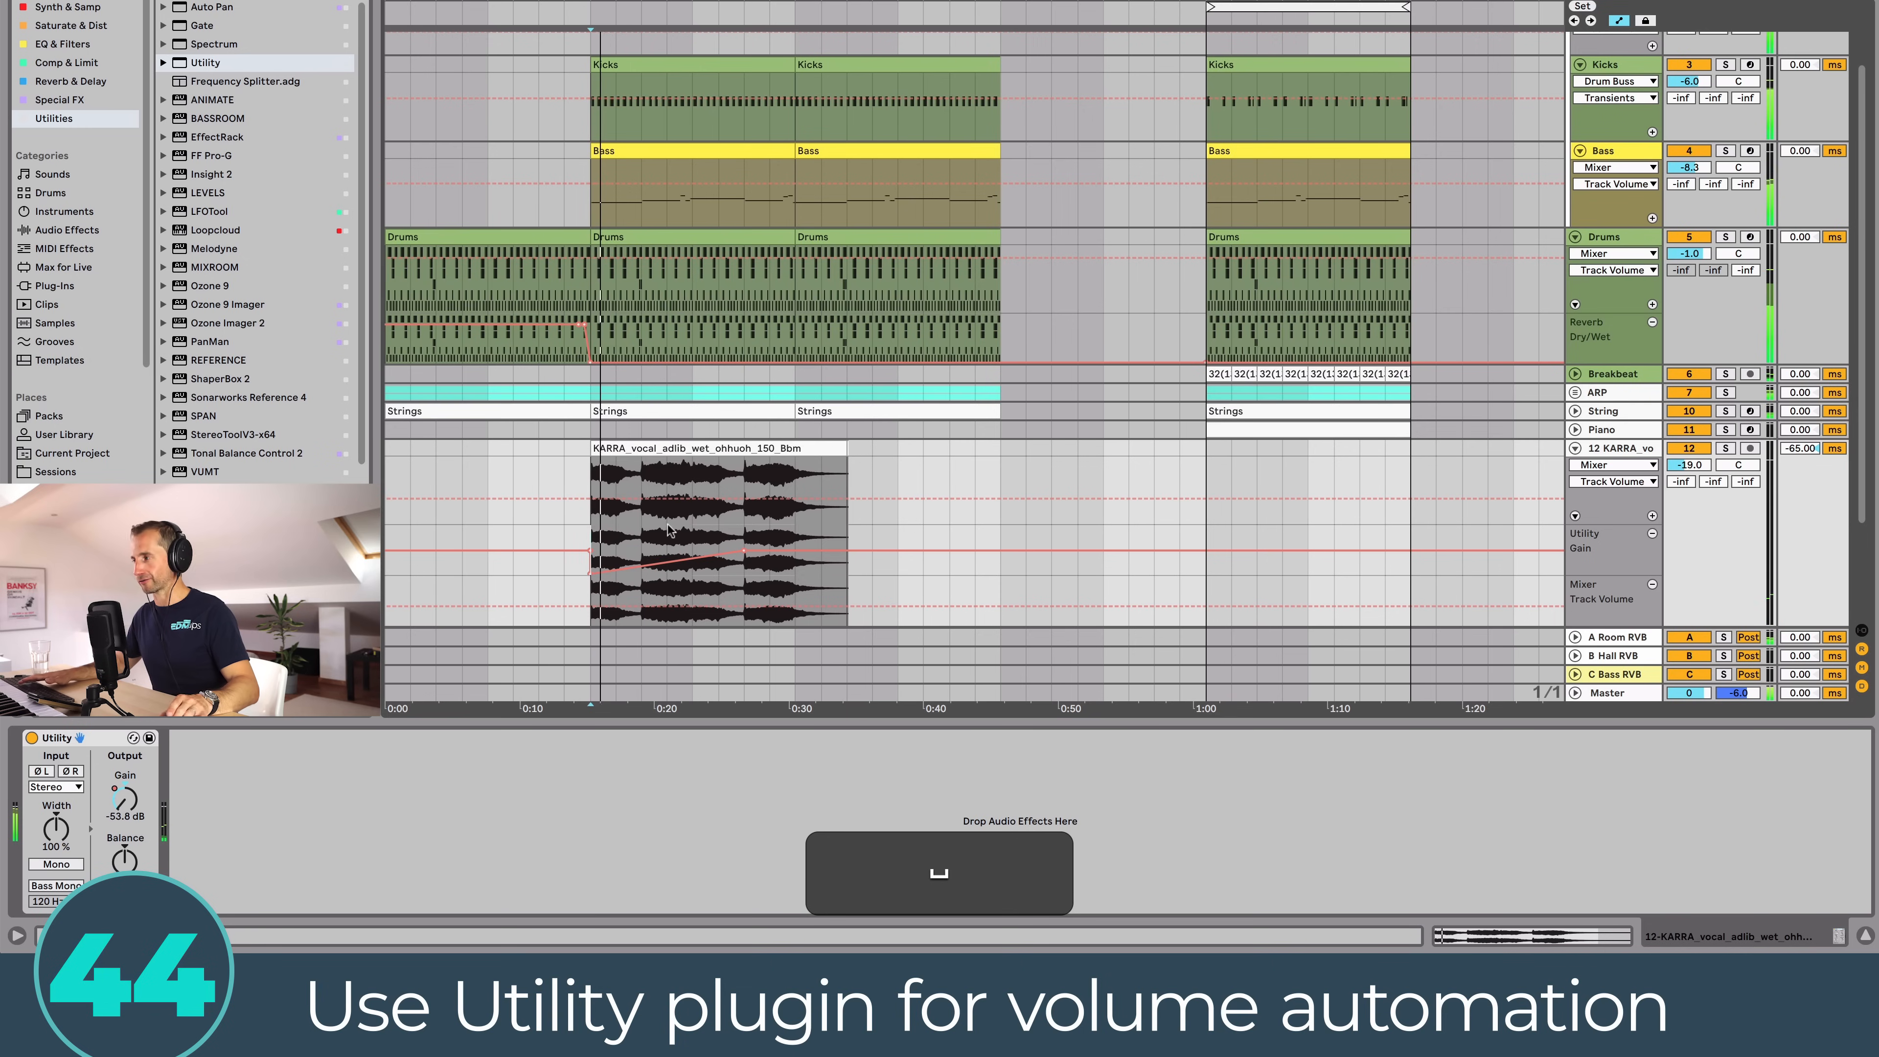
left_click(767, 551)
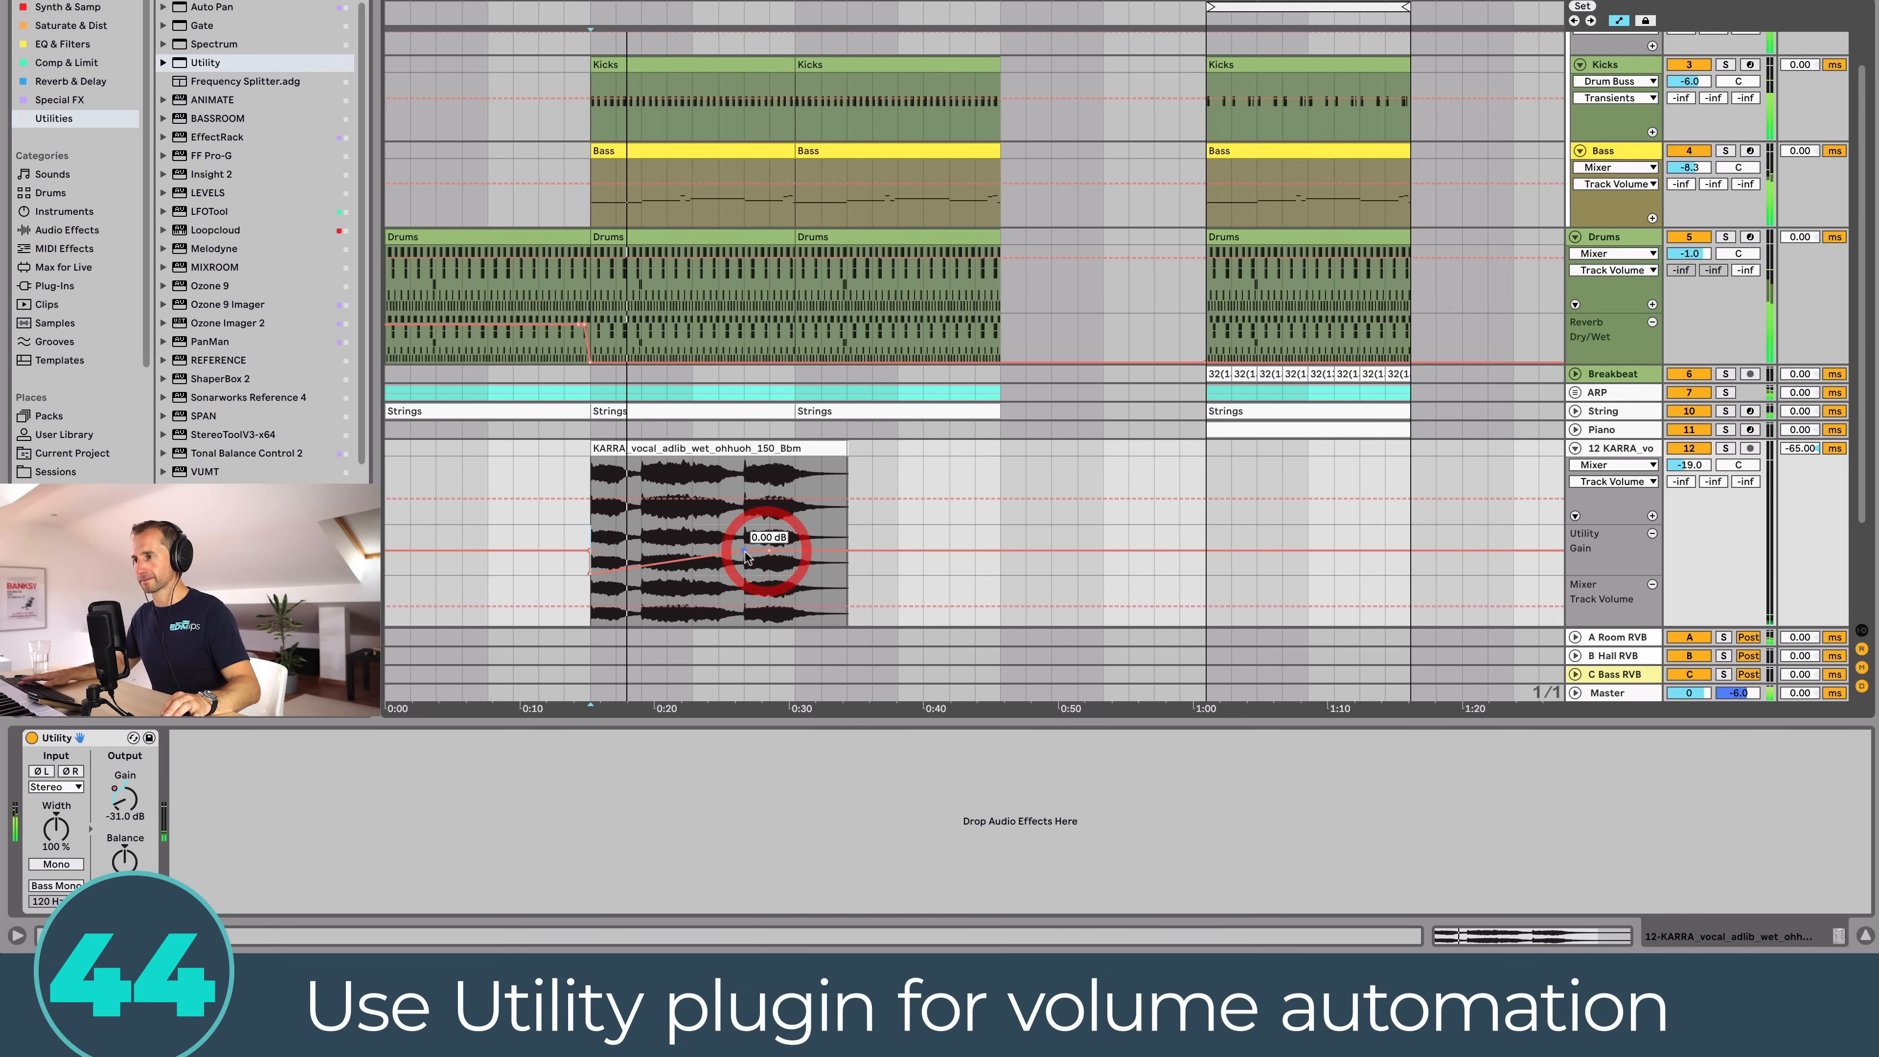
left_click(744, 552)
left_click(715, 544)
key("space")
key("space")
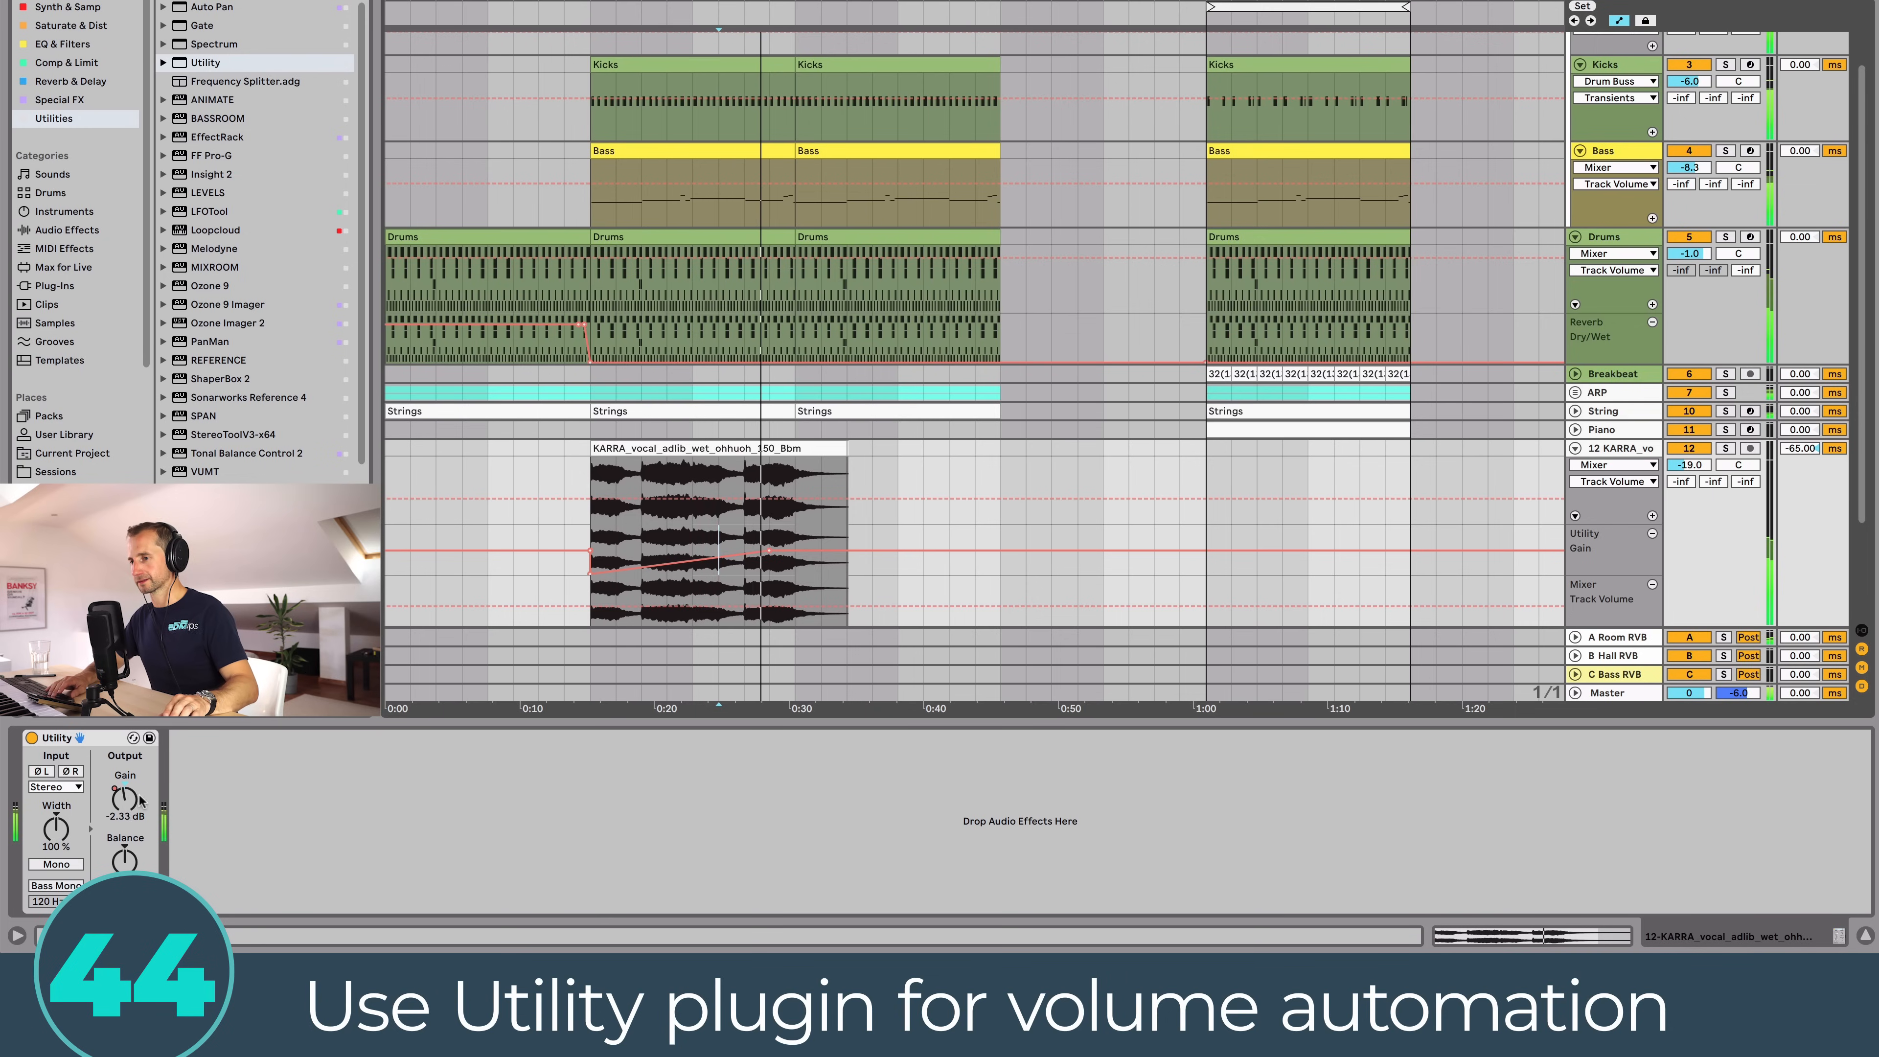
Step: Hide the automation lanes and set the KARRA vocal track's mixer volume to -16.3 dB during playback
key("a")
key("space")
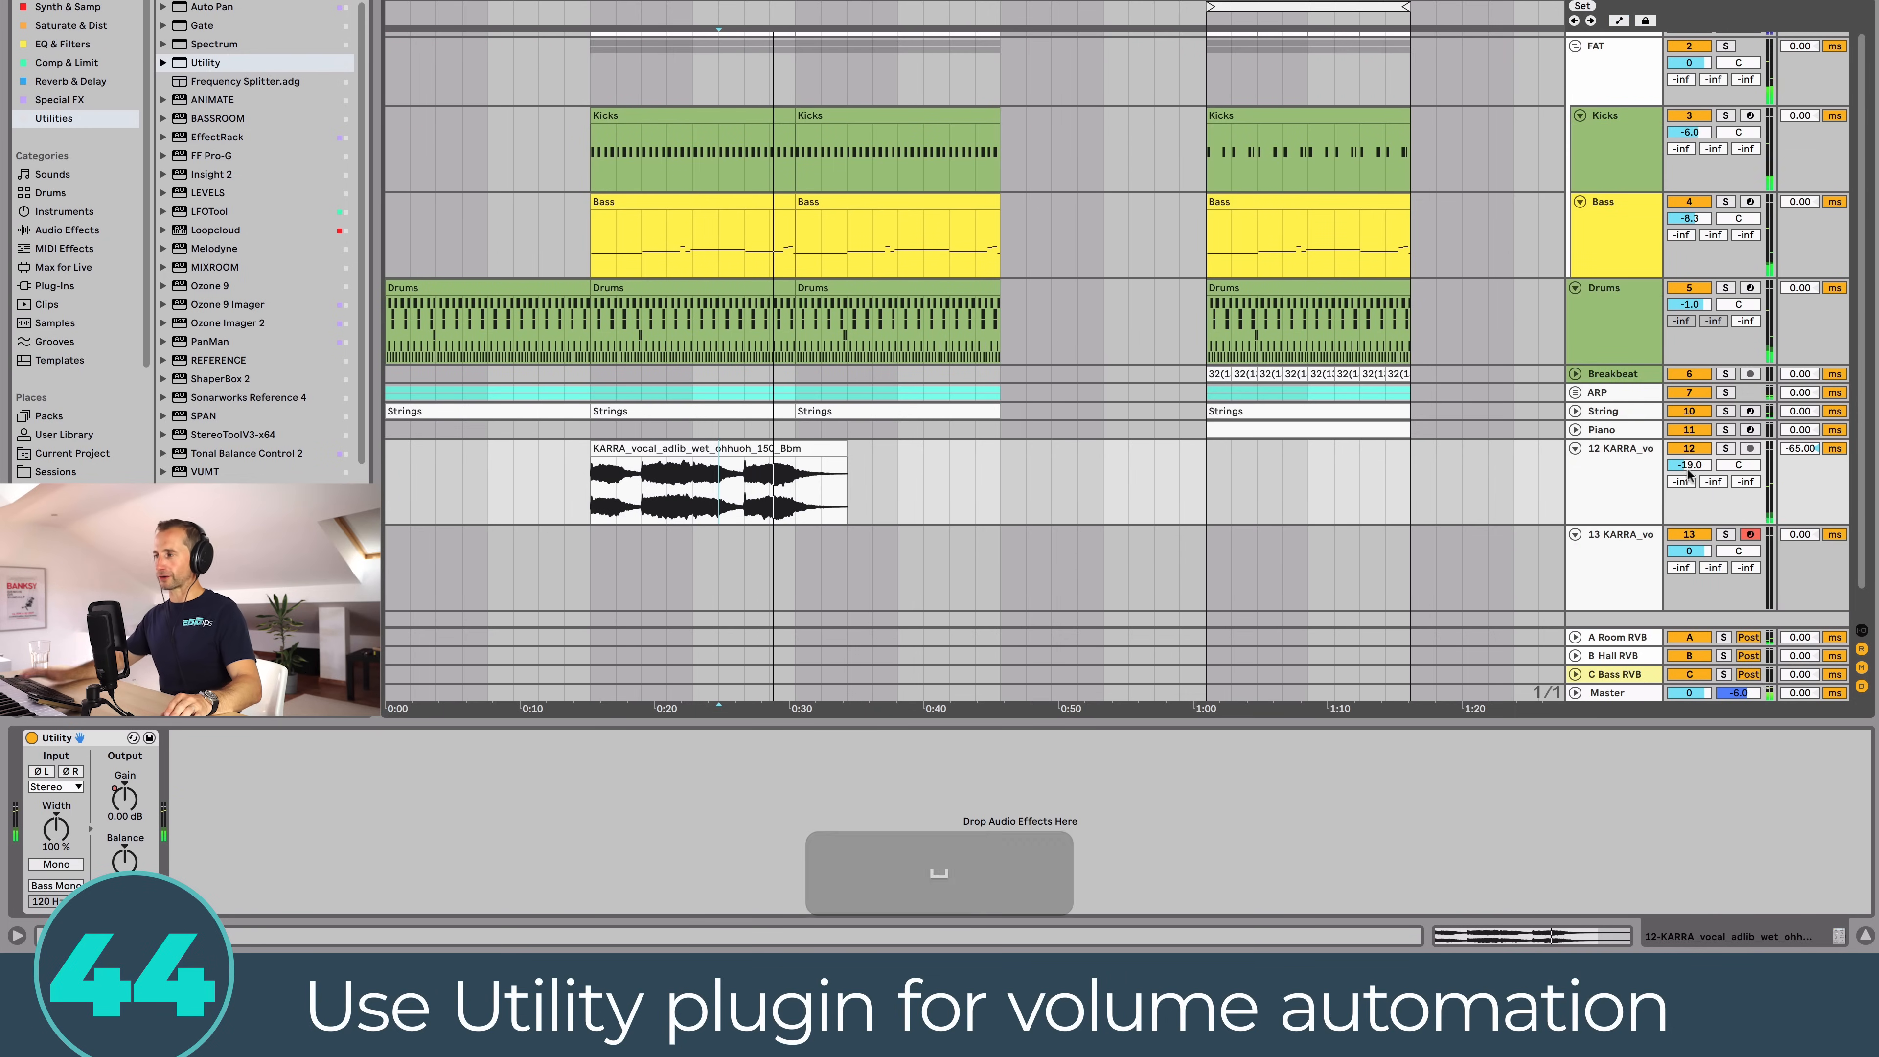
left_click(1688, 465)
key("space")
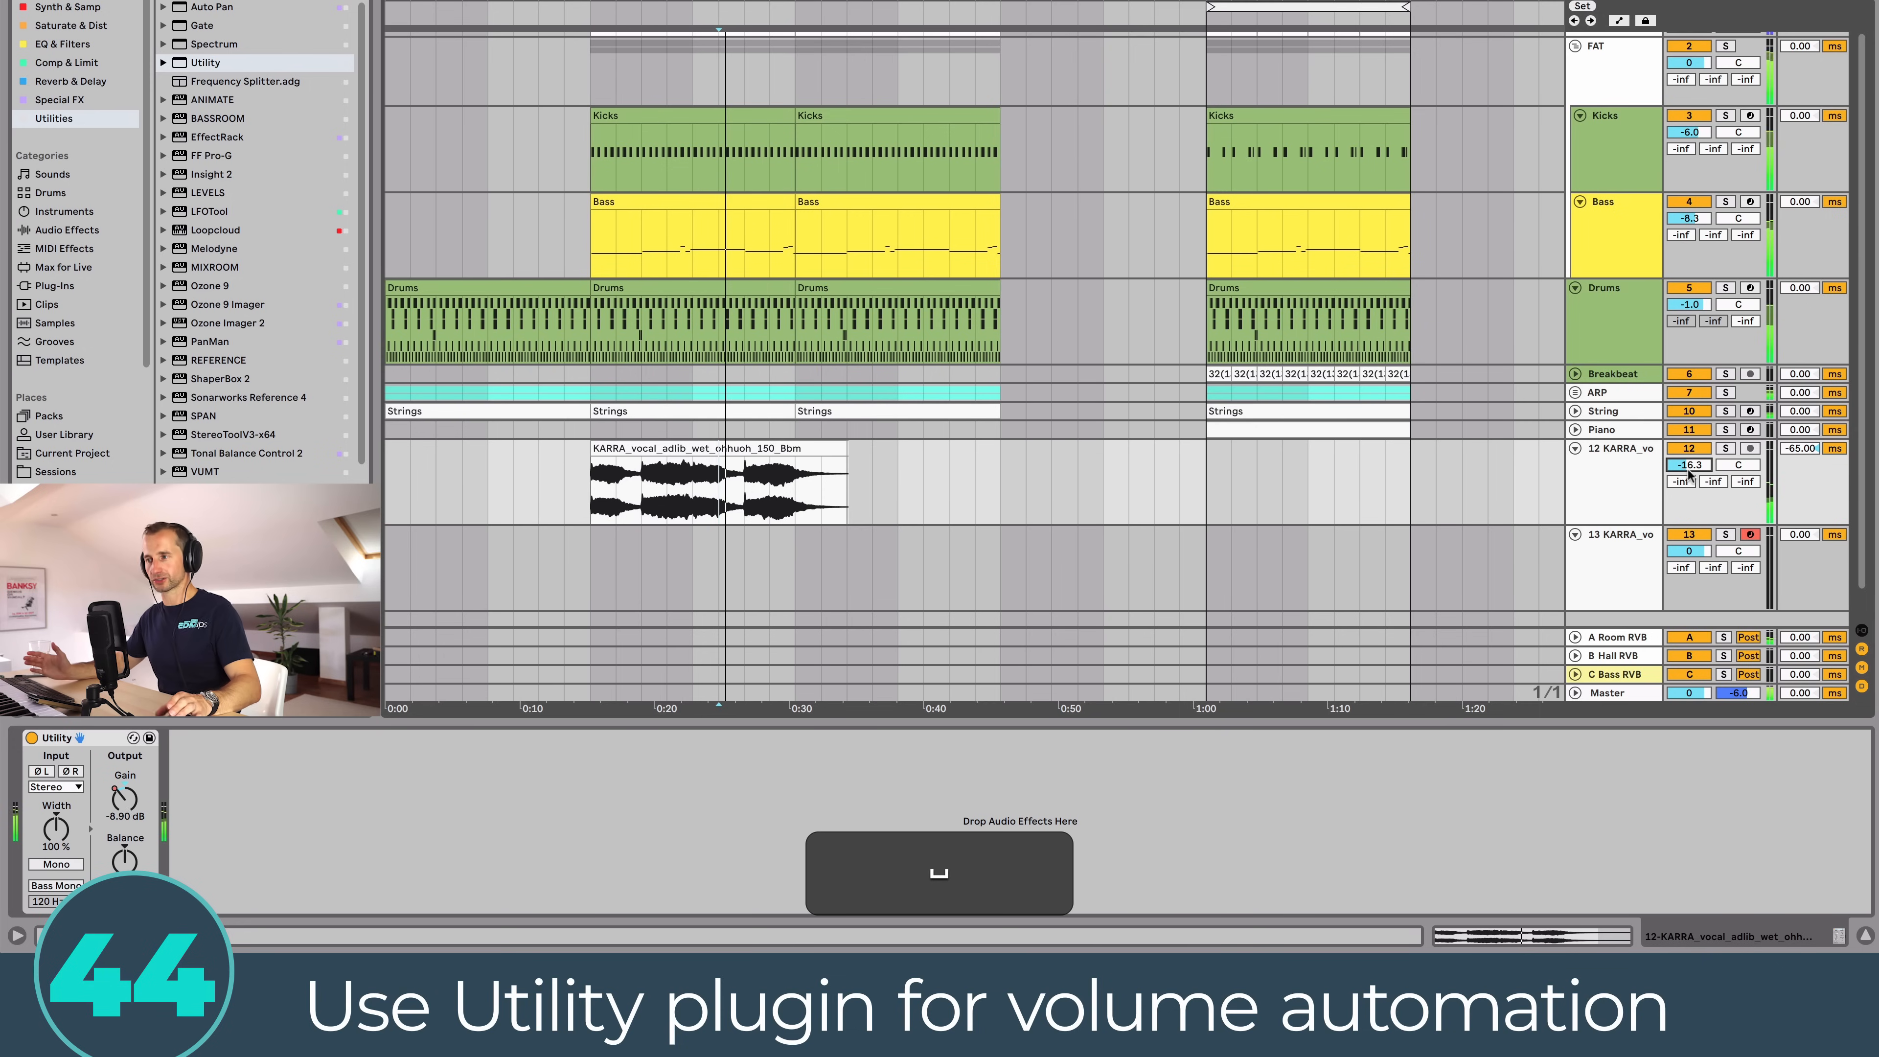
Step: Replay the KARRA vocal clip from about 0:25 and 0:22 to hear its level, and stop playback
left_click(723, 504)
key("space")
left_click(691, 503)
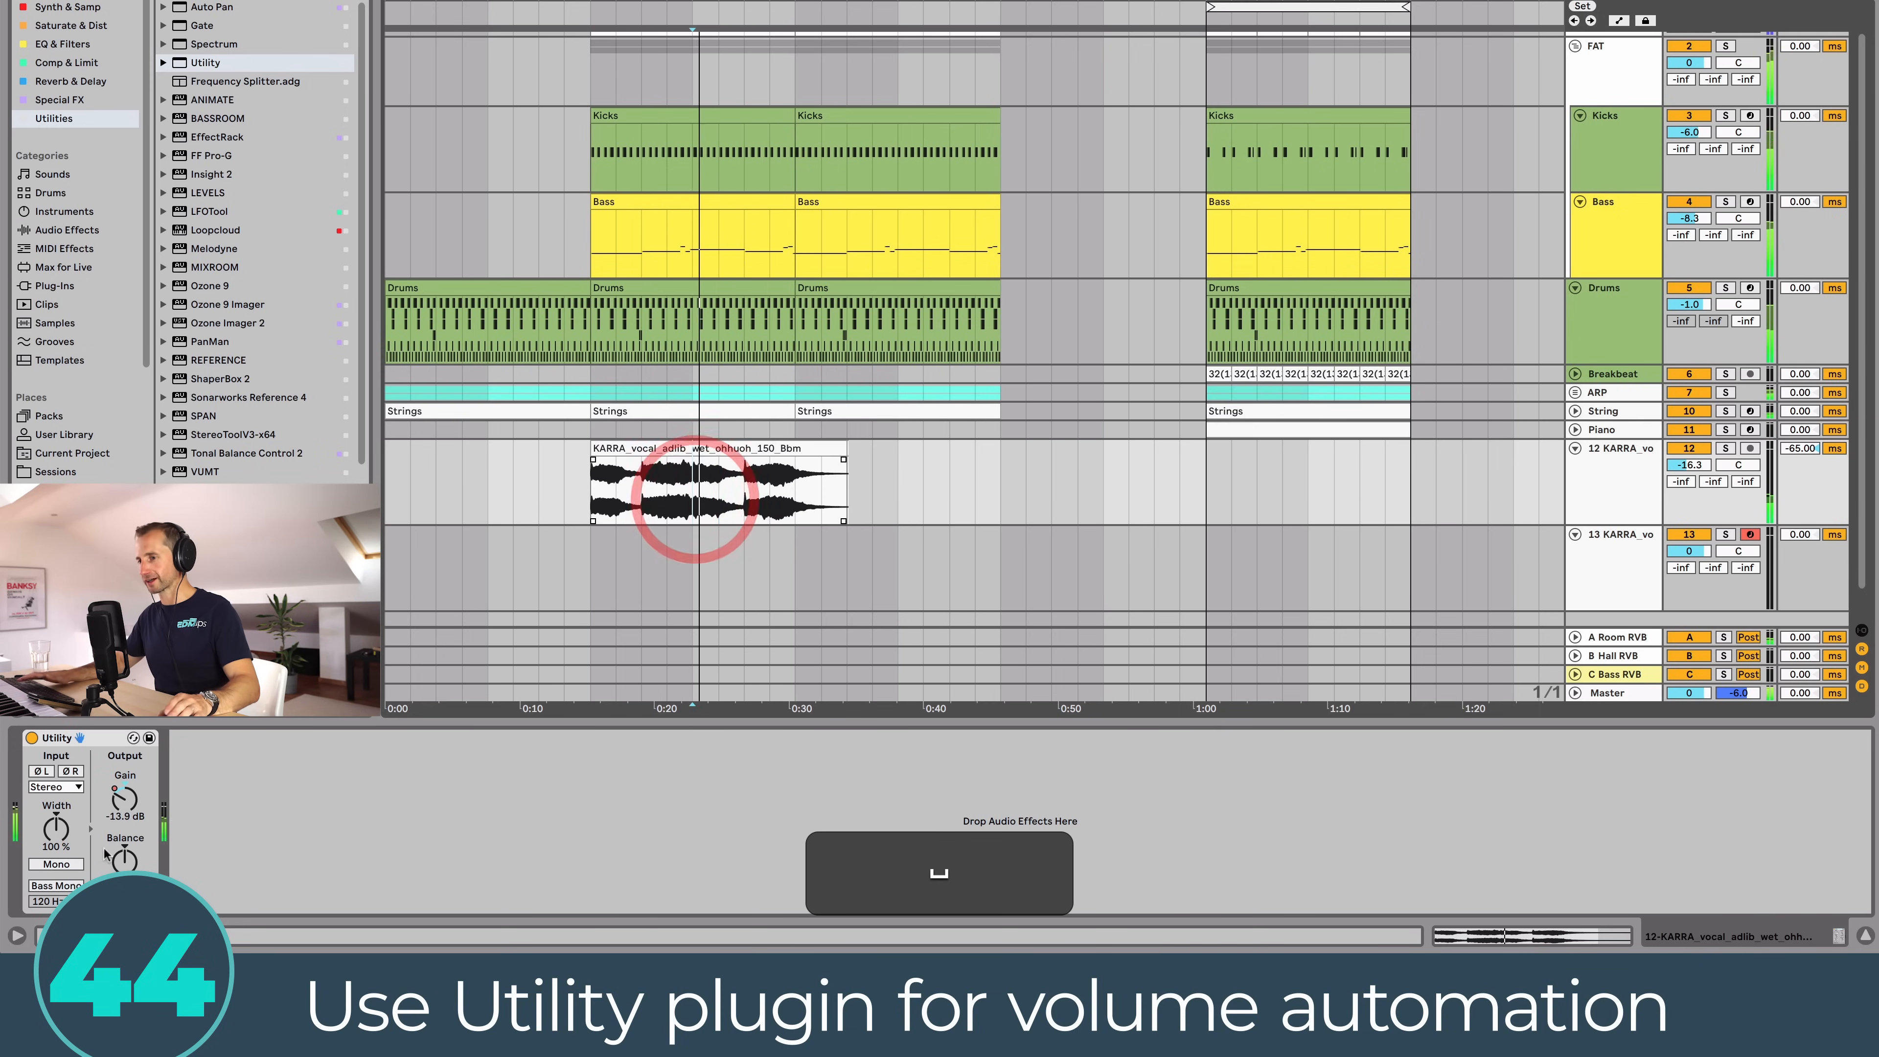
key("space")
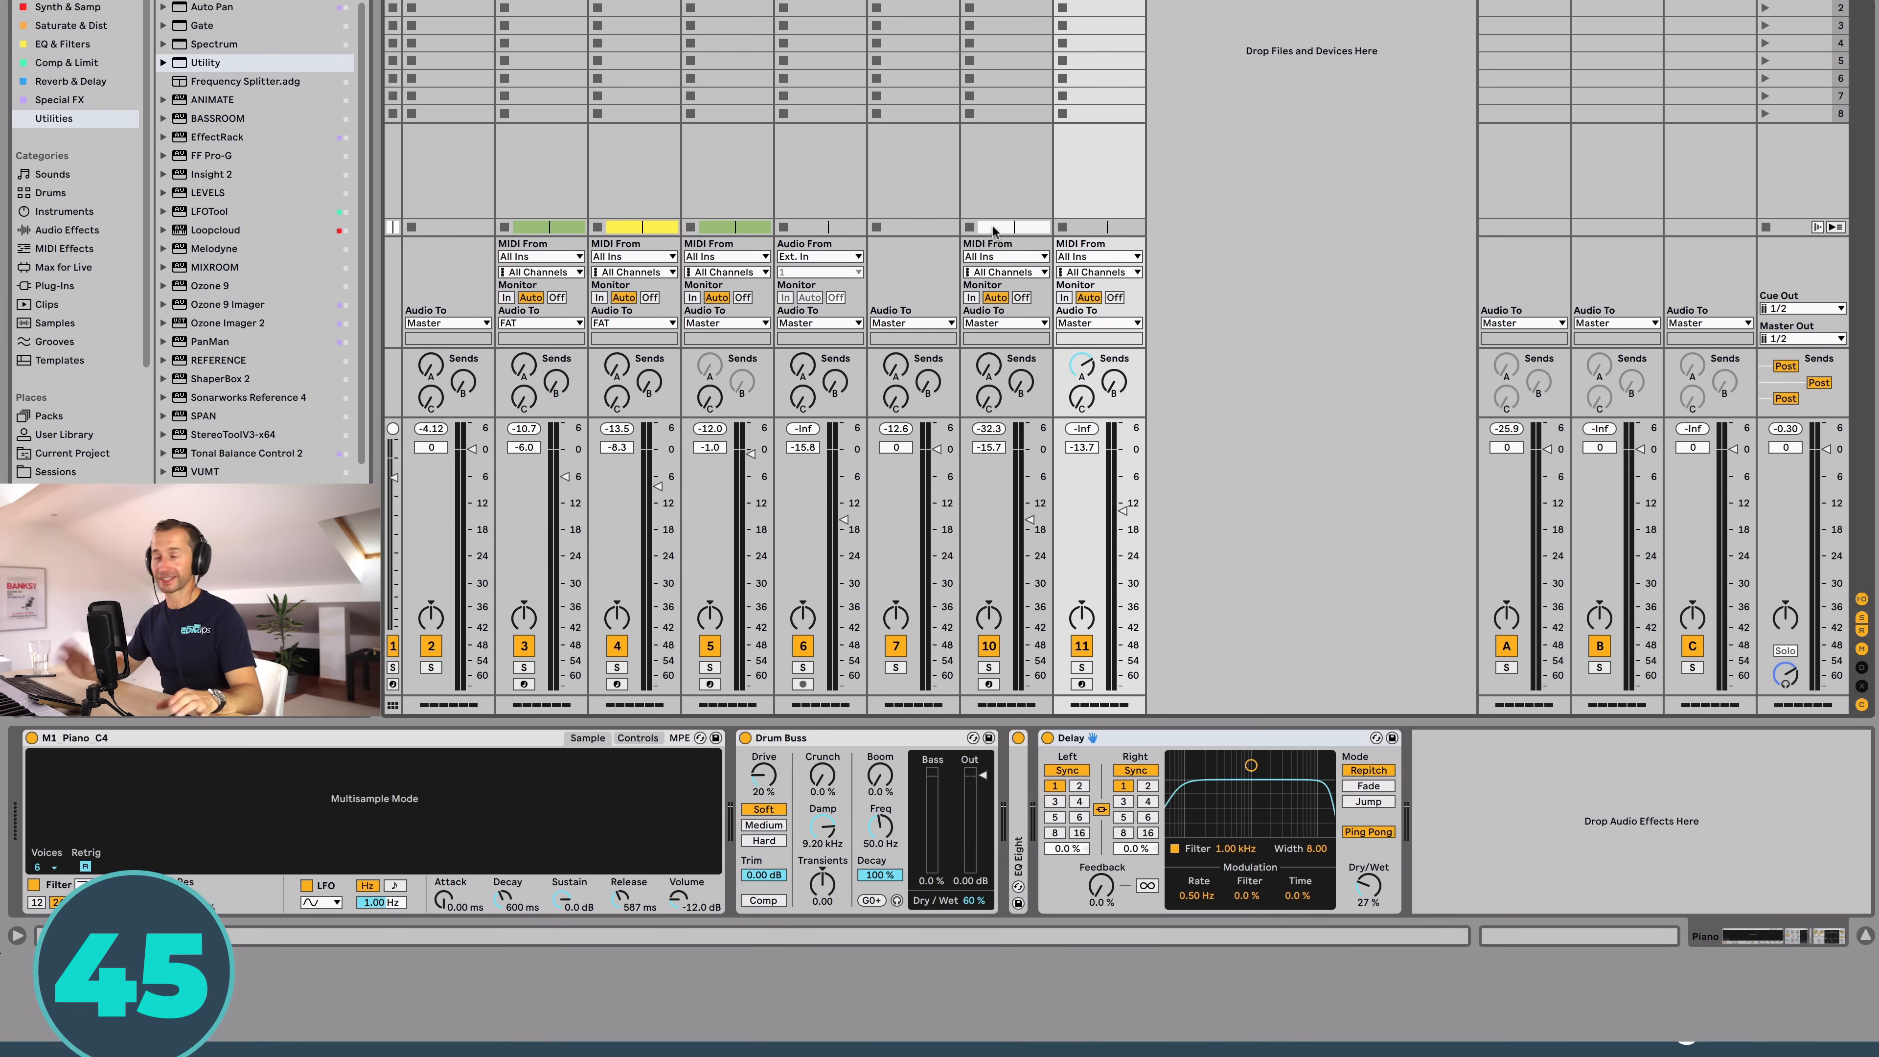
Step: Examine the device chains on the return tracks, comparing the Room Reverb on A with the Hall Reverb on B
left_click(1601, 1)
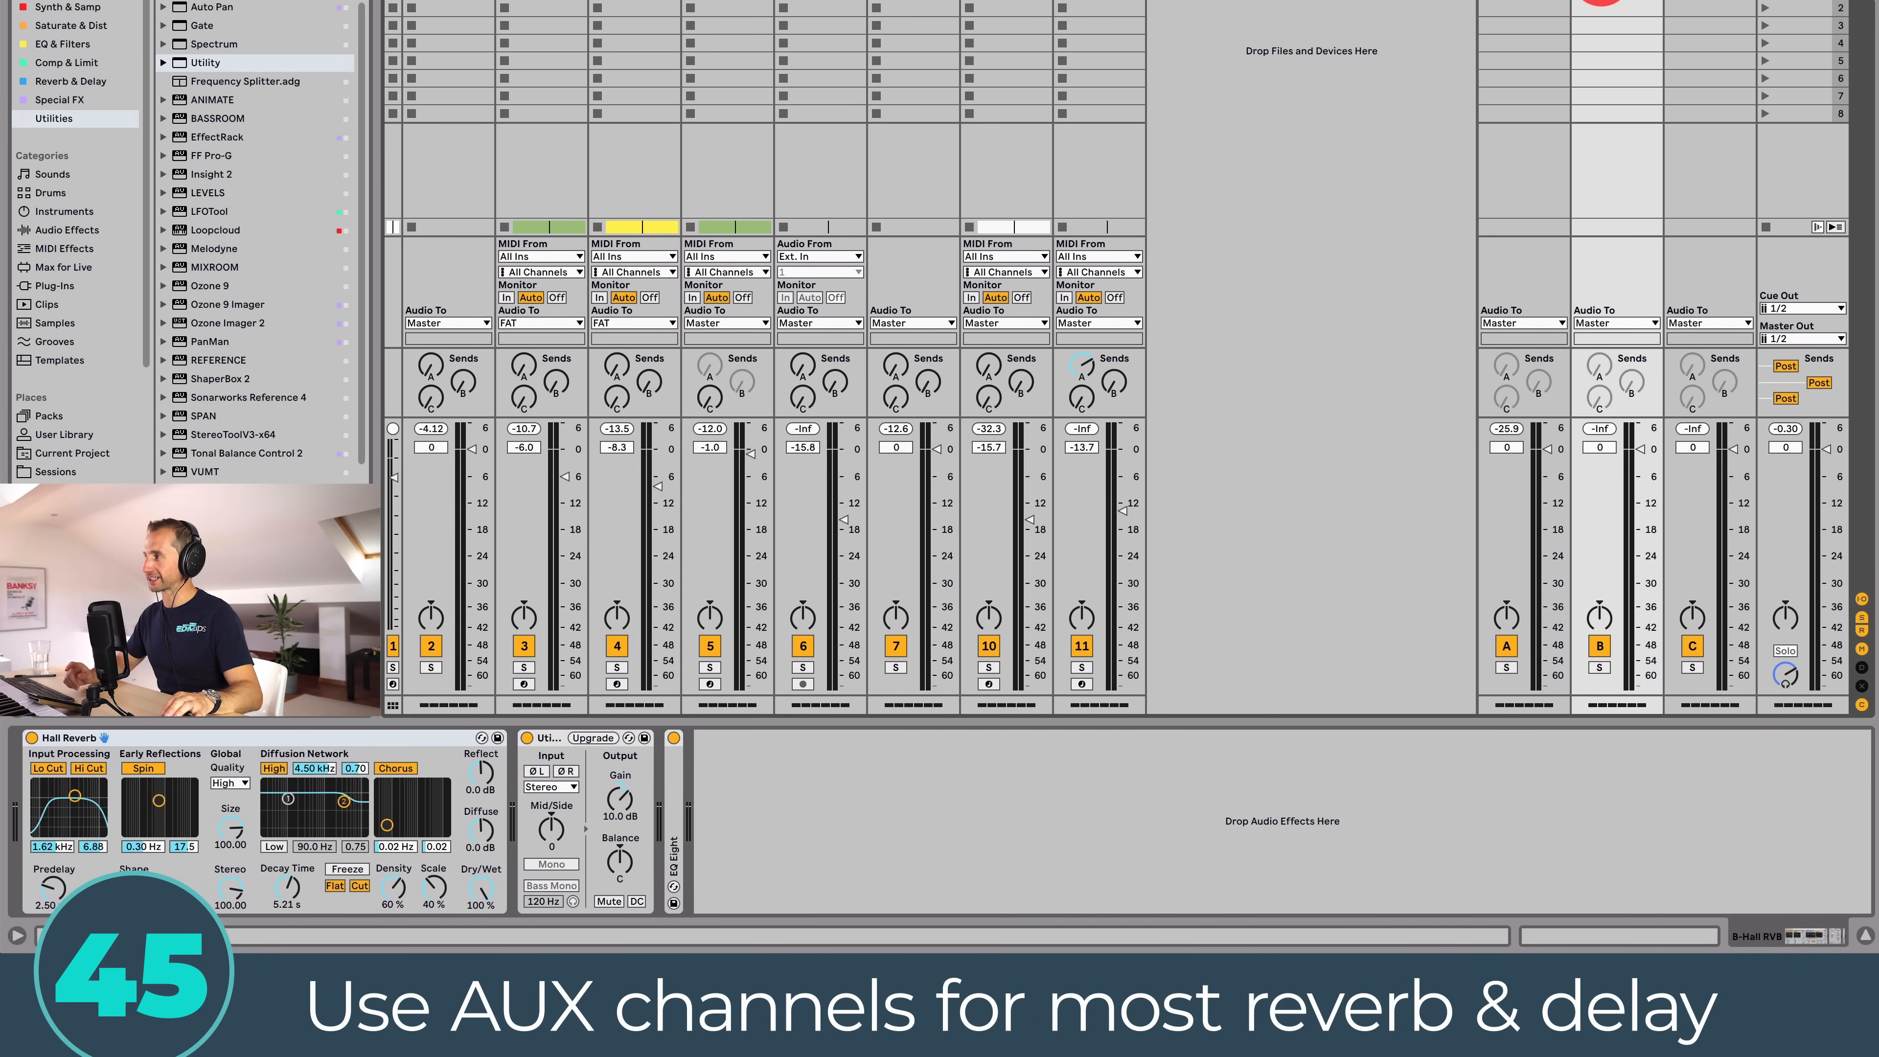
left_click(1683, 1)
left_click(1528, 1)
left_click(1601, 2)
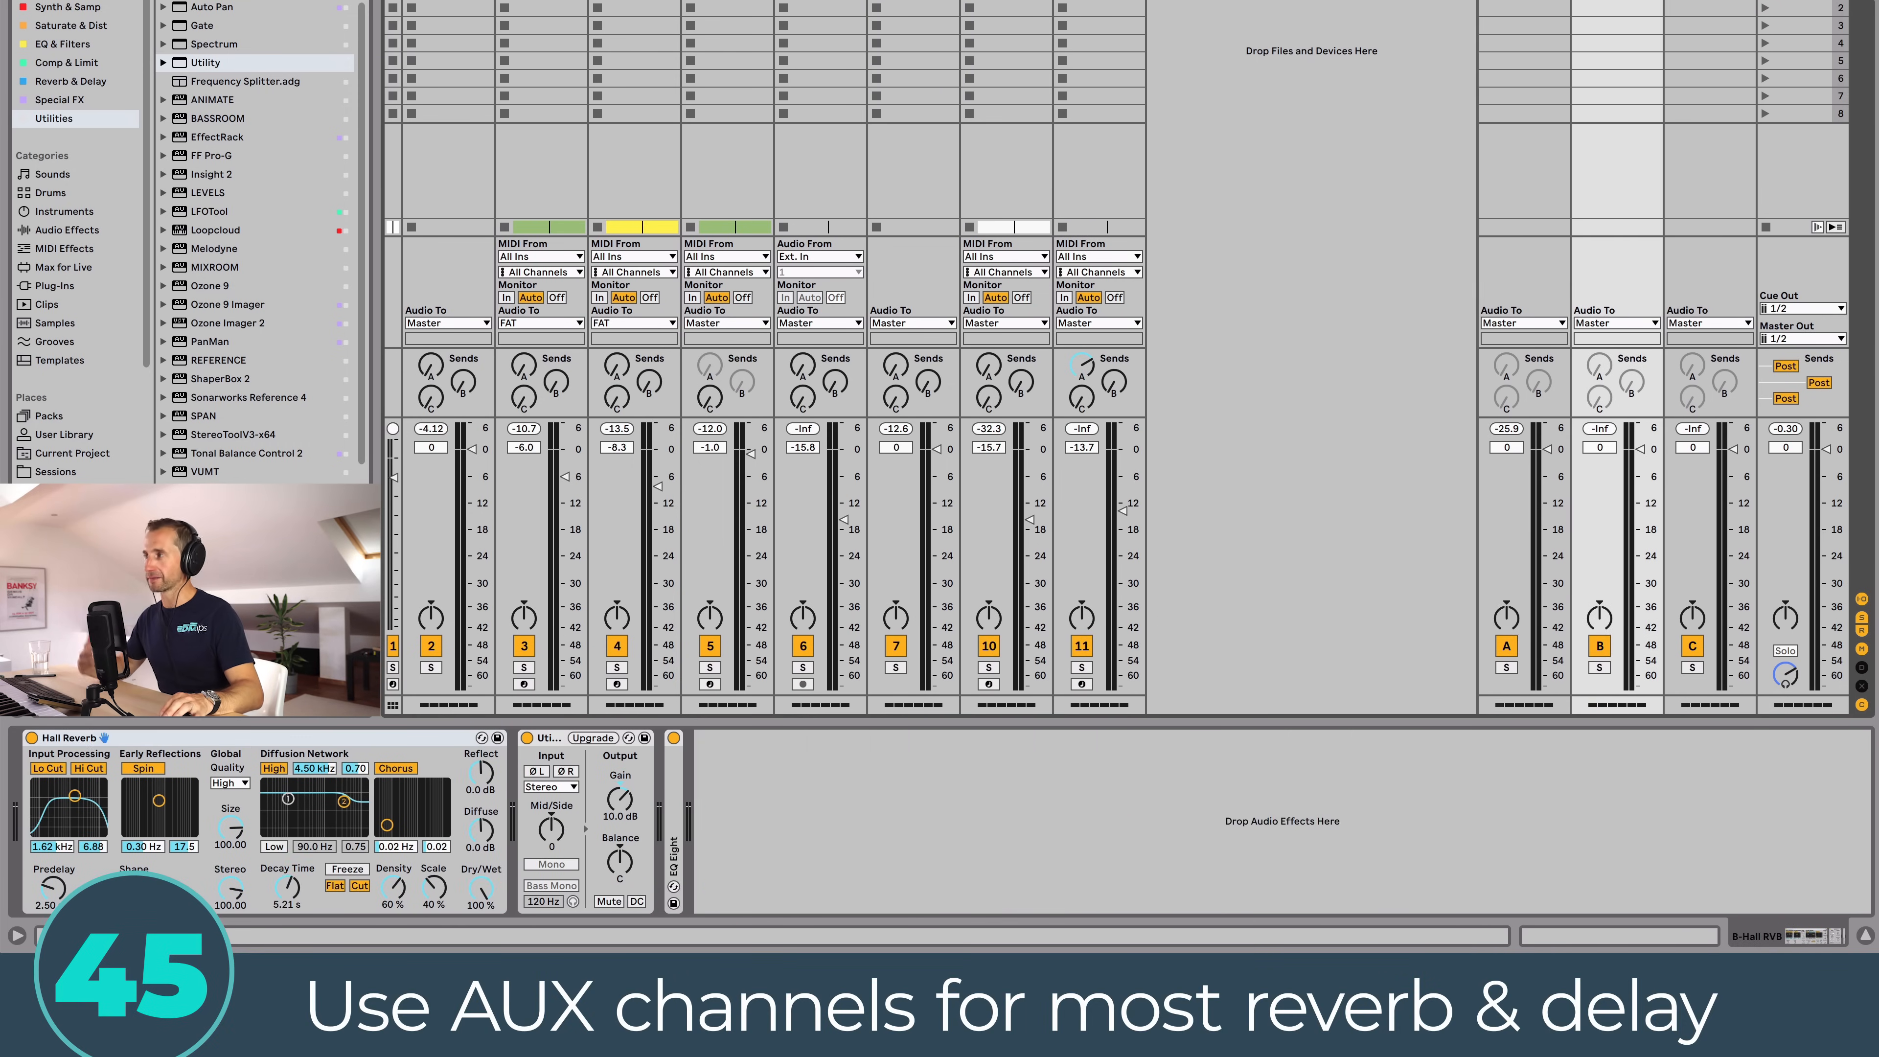
left_click(1528, 1)
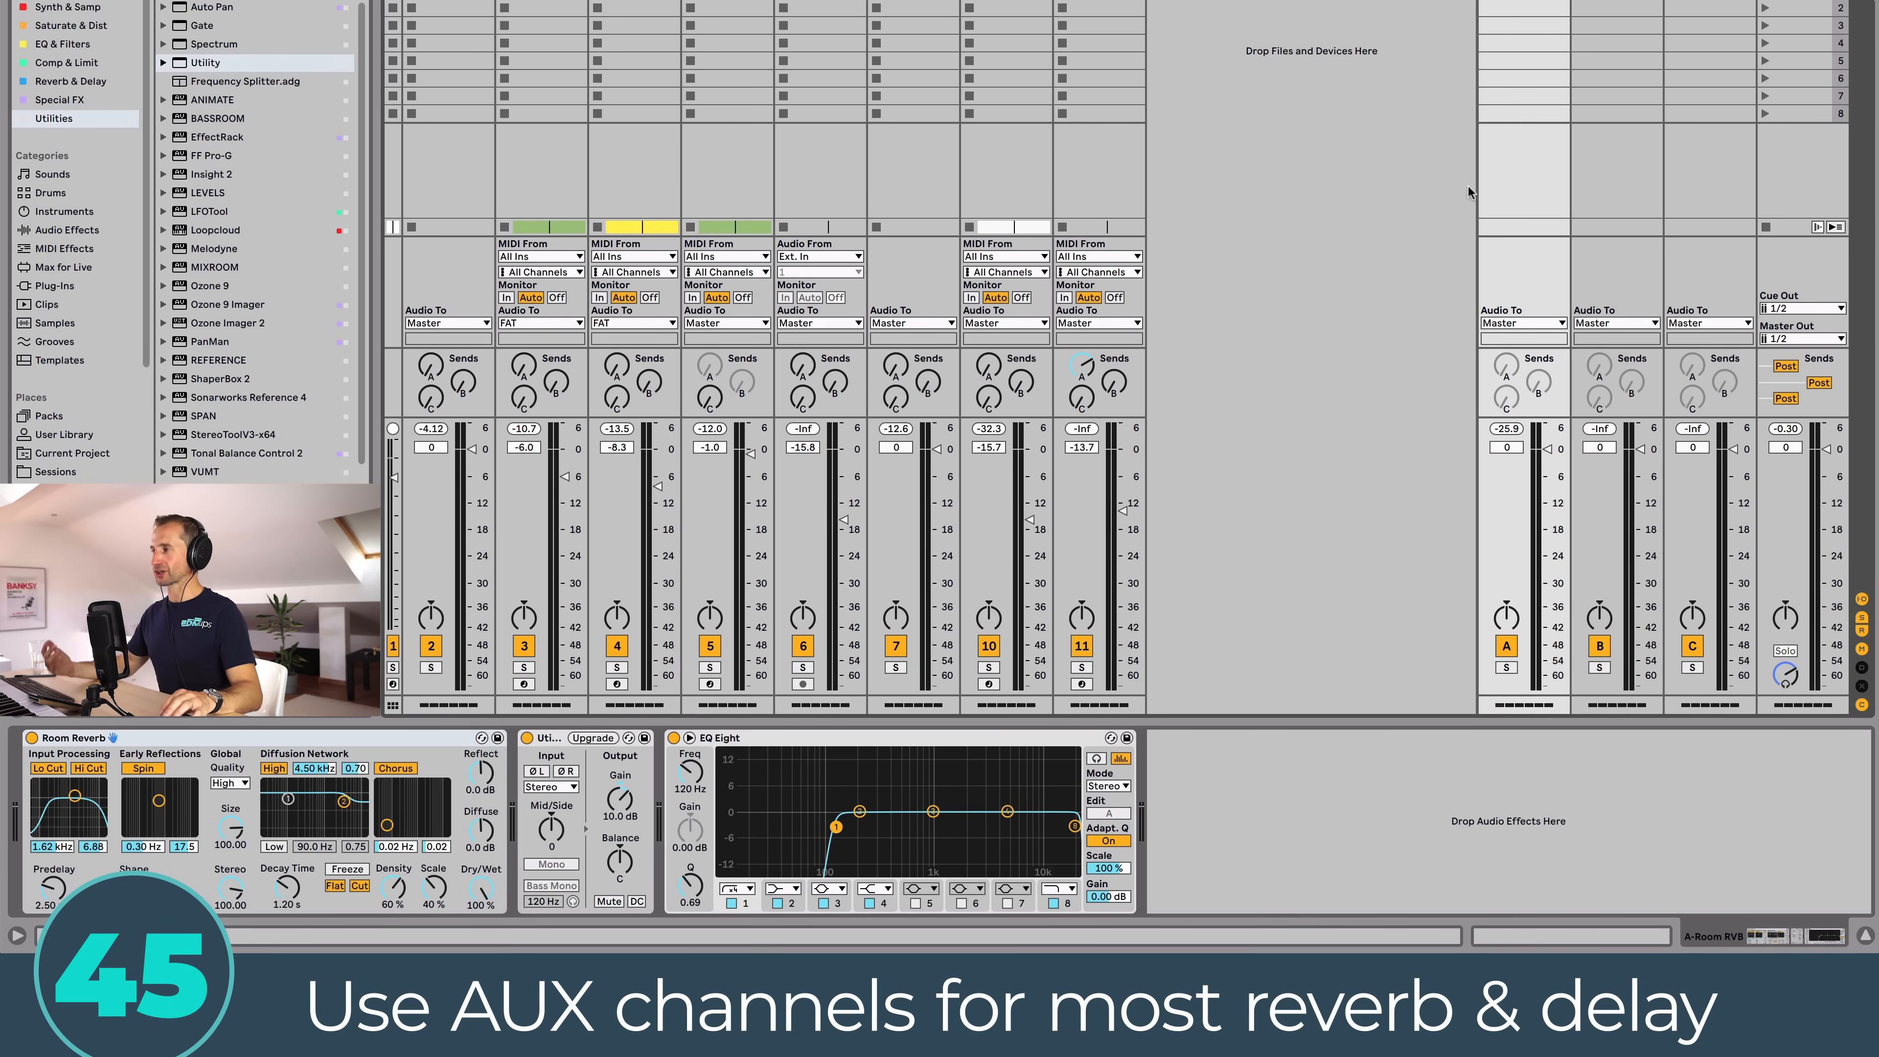
left_click(1600, 2)
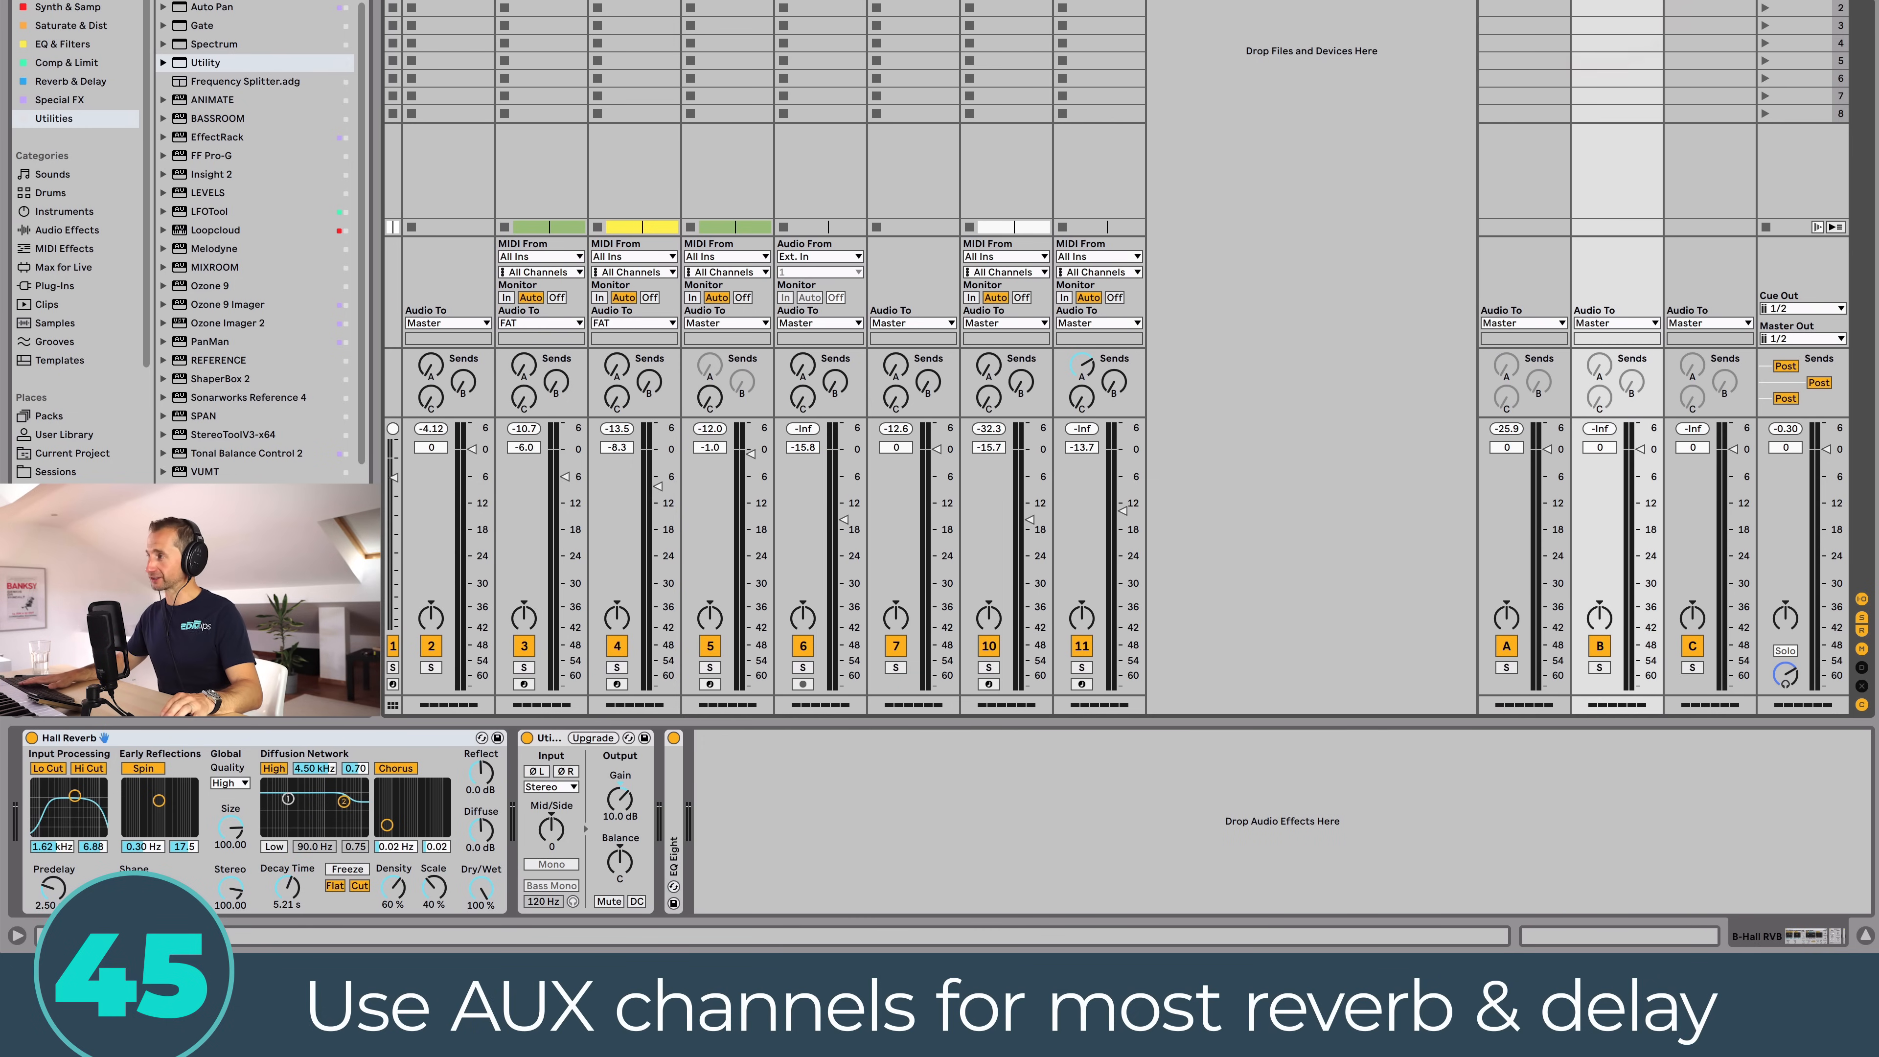
left_click(1528, 2)
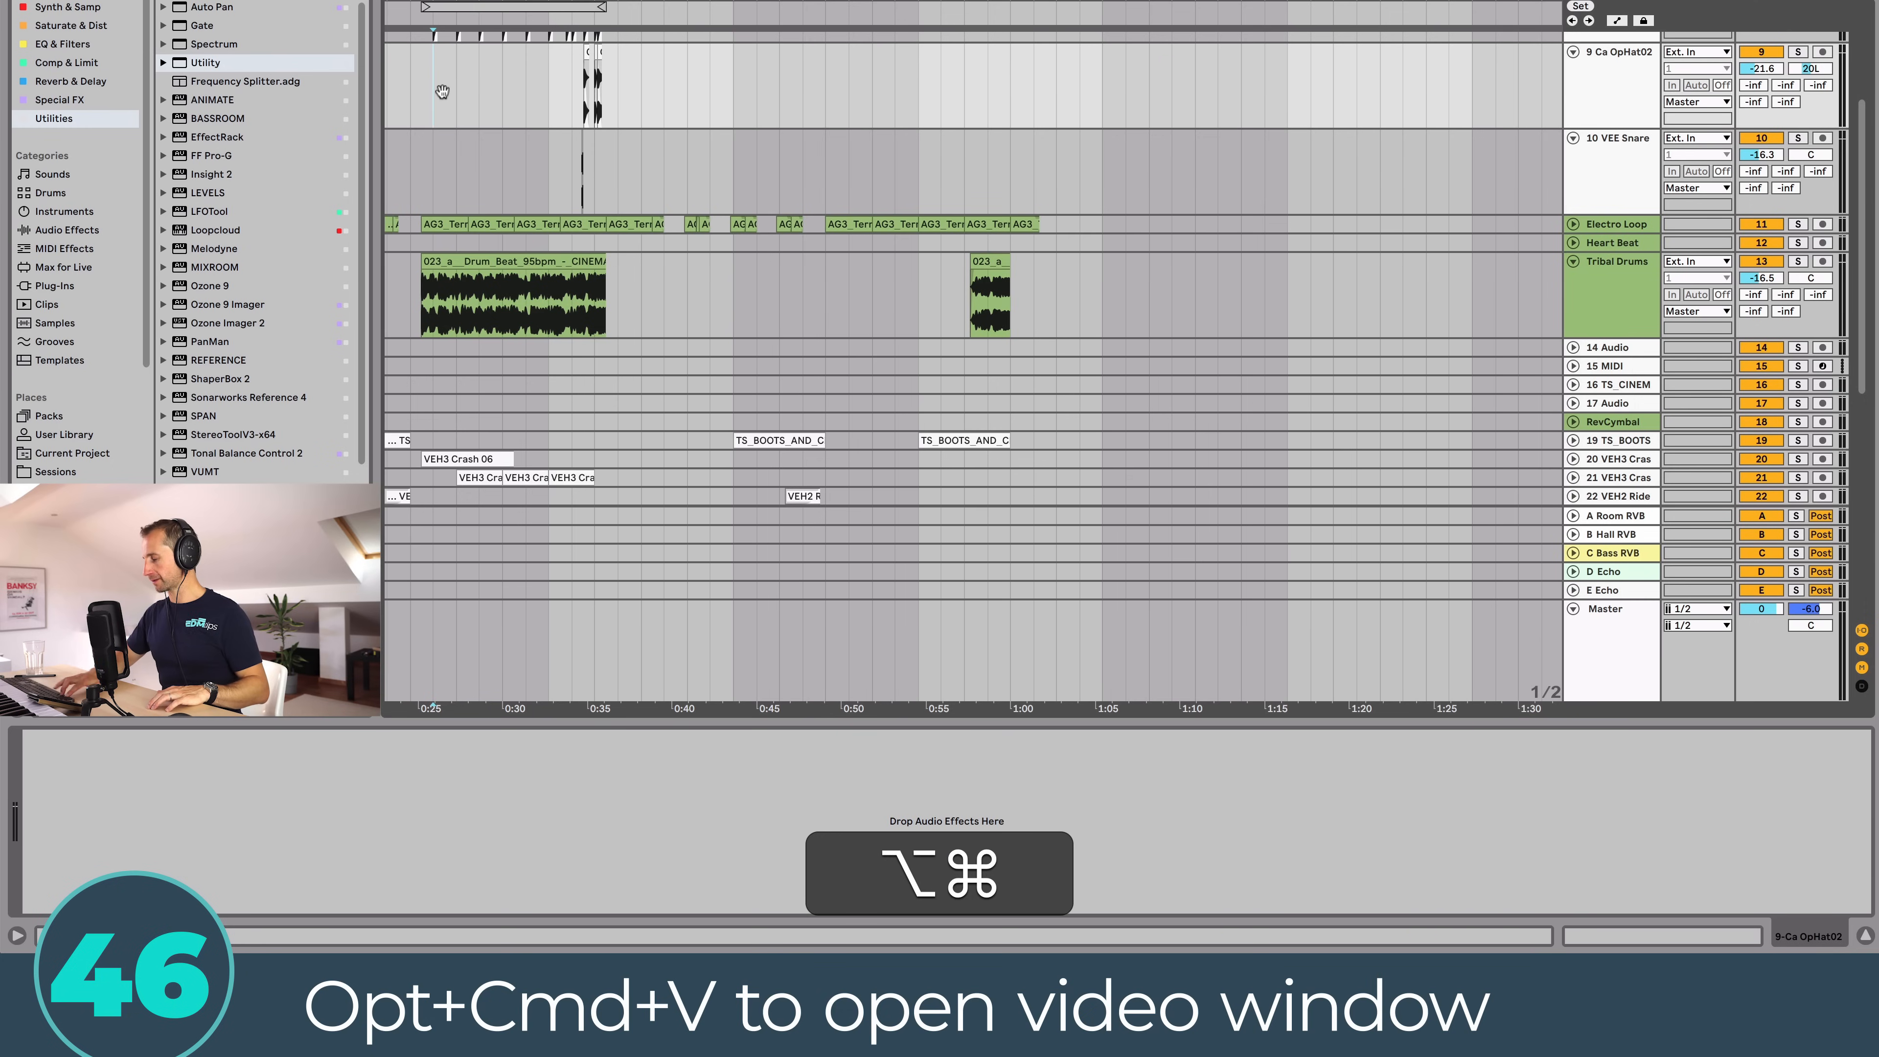
Step: Open the video window and play the arrangement from about 0:25 with it, toggling the window off and on
key("alt+super+v")
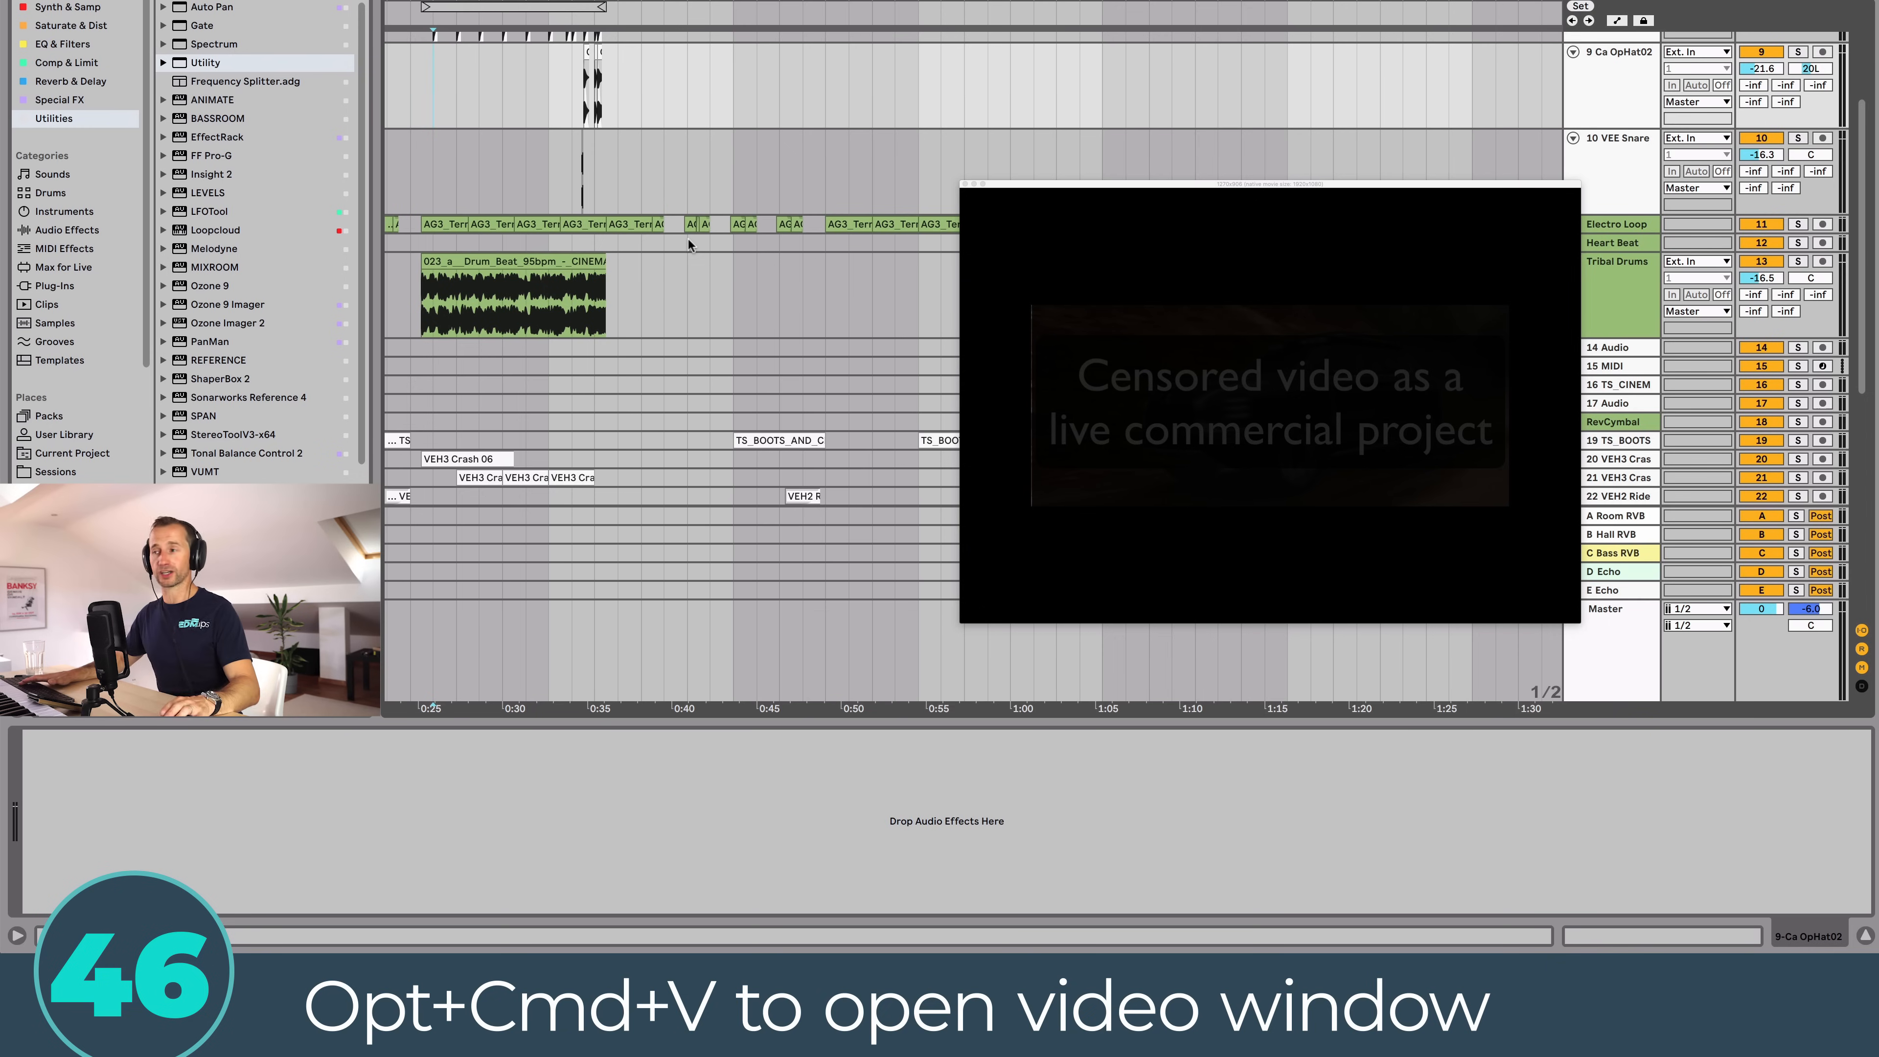
key("space")
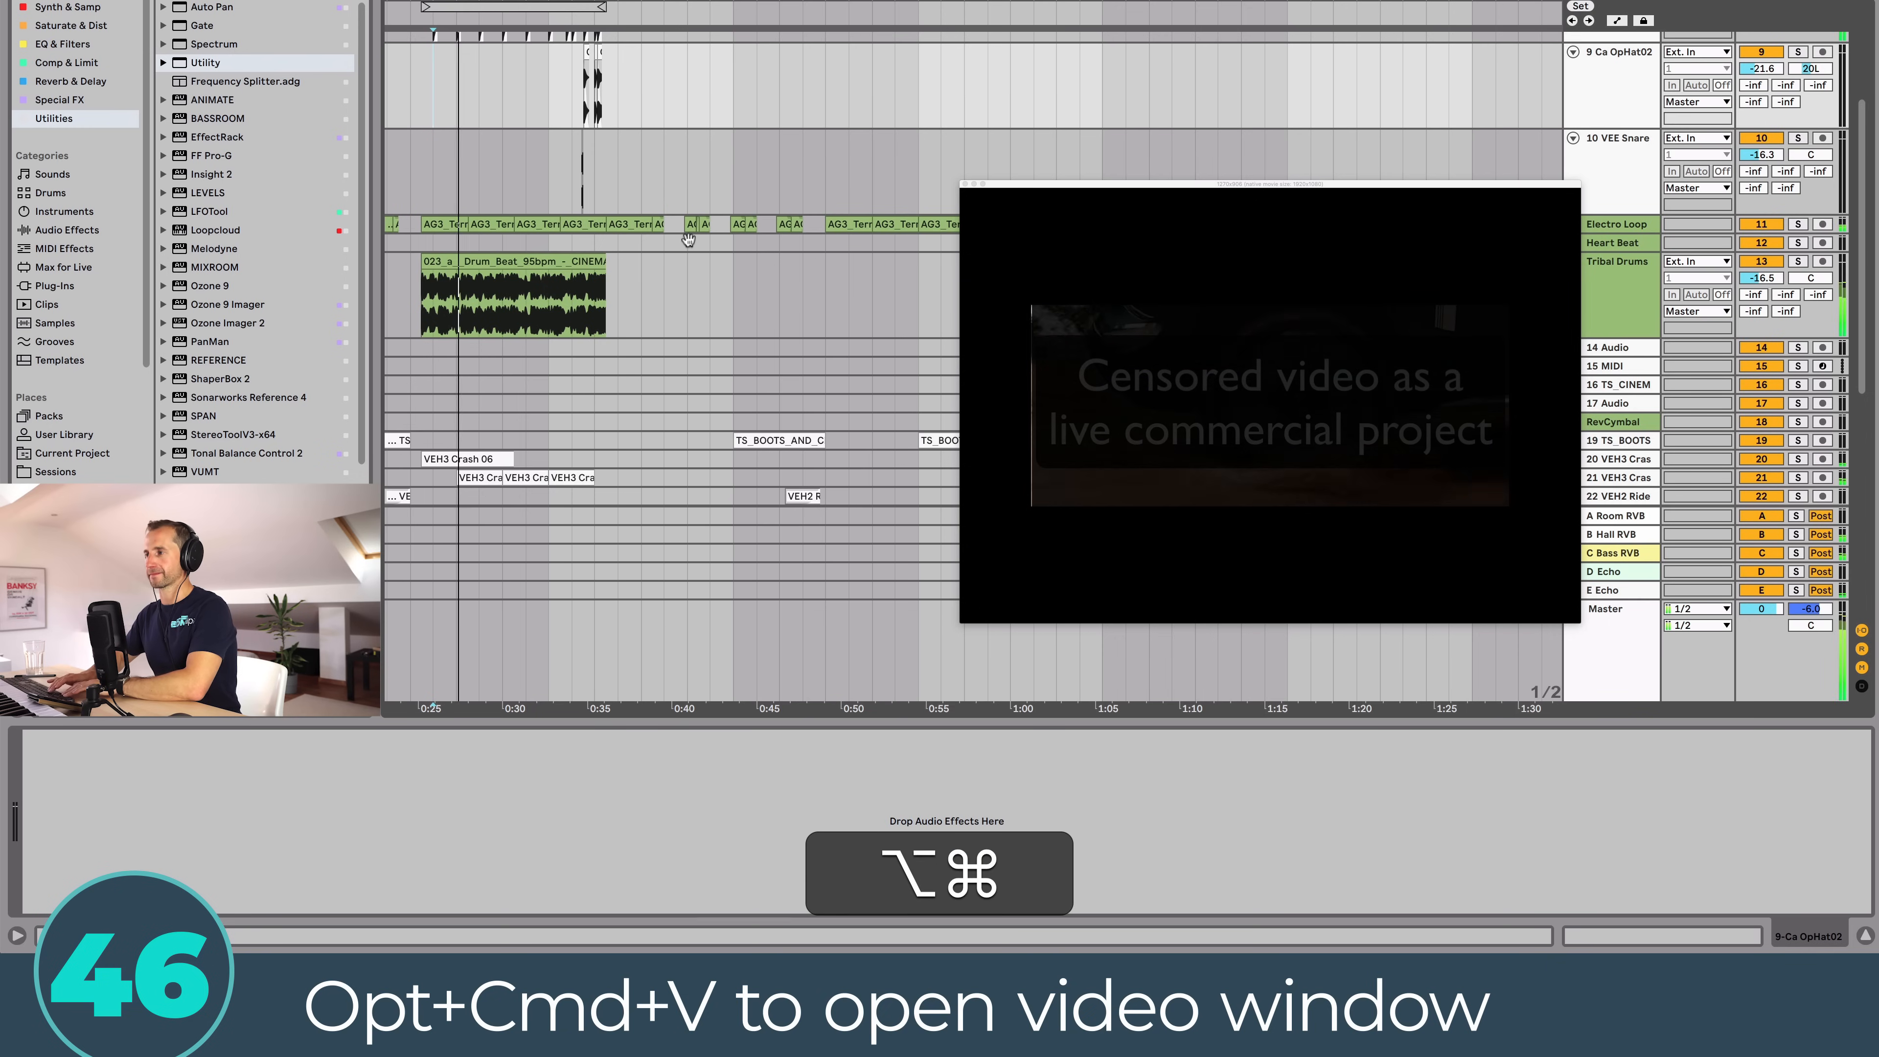
key("alt+super+v")
key("alt+super+v")
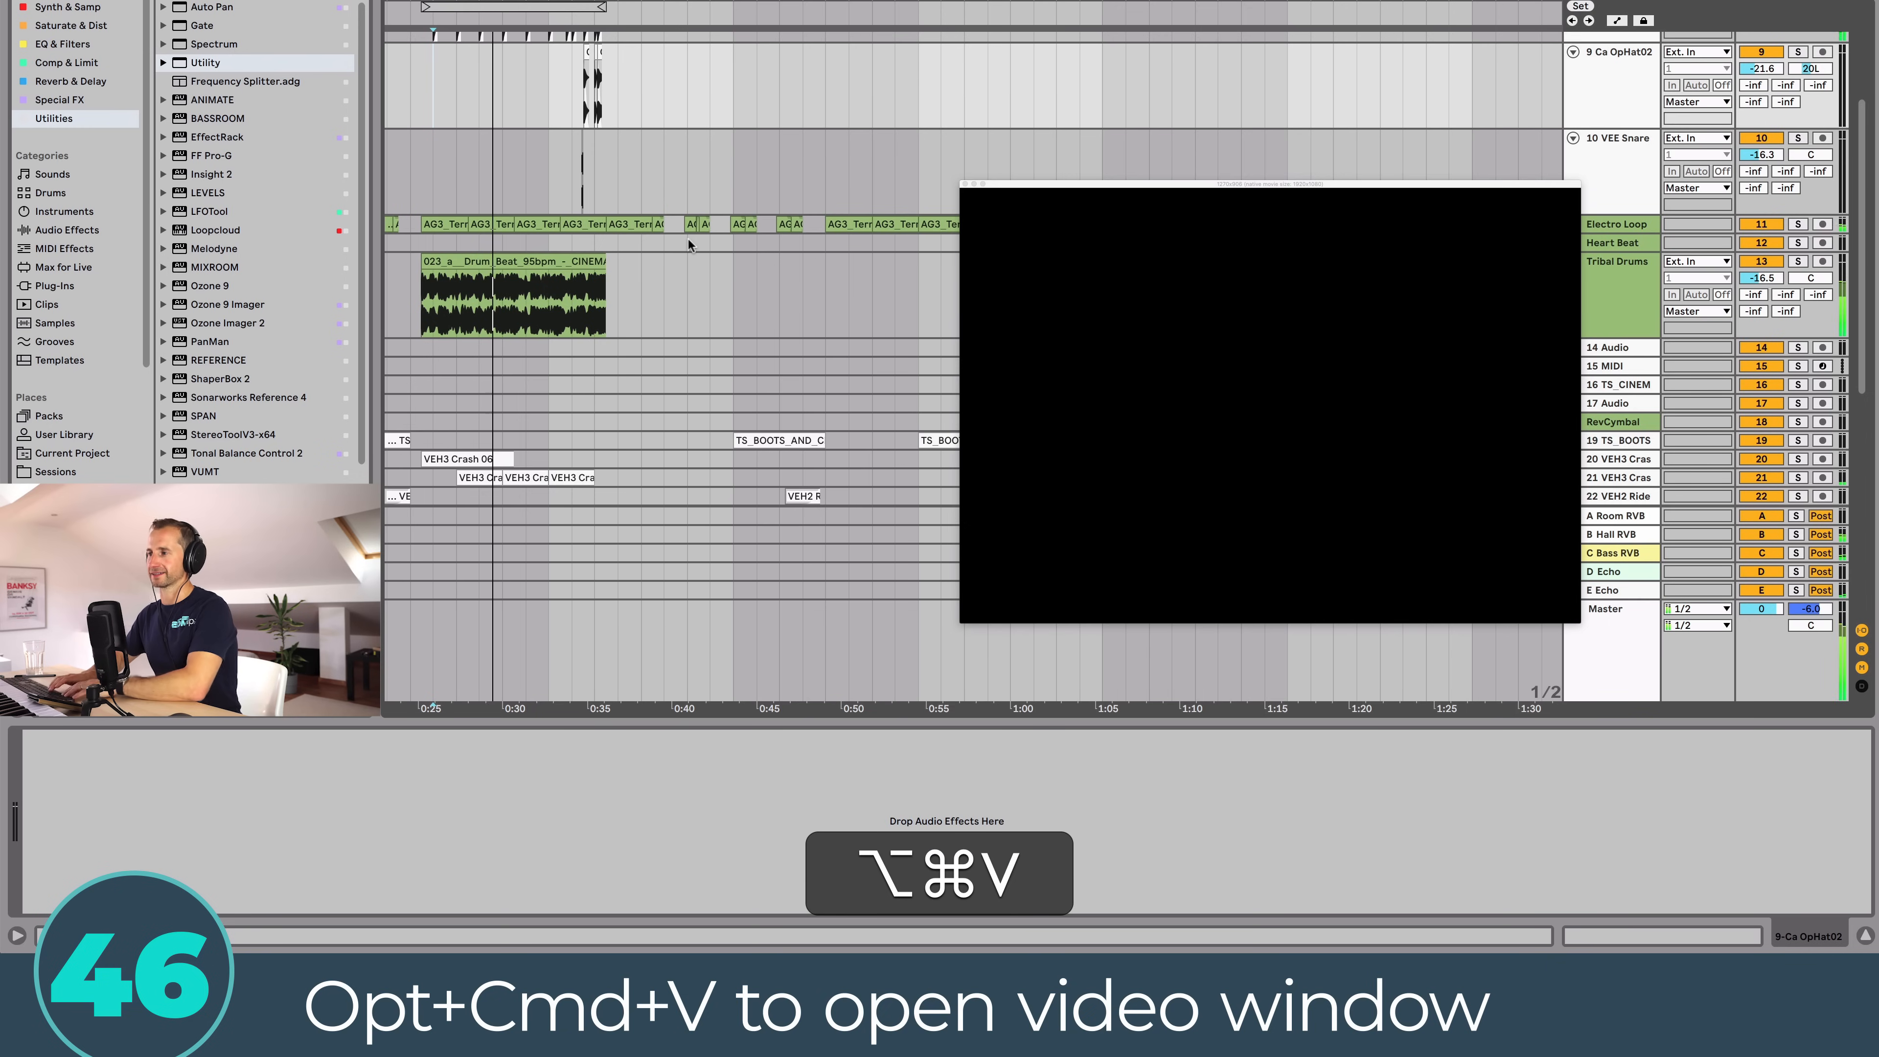
key("space")
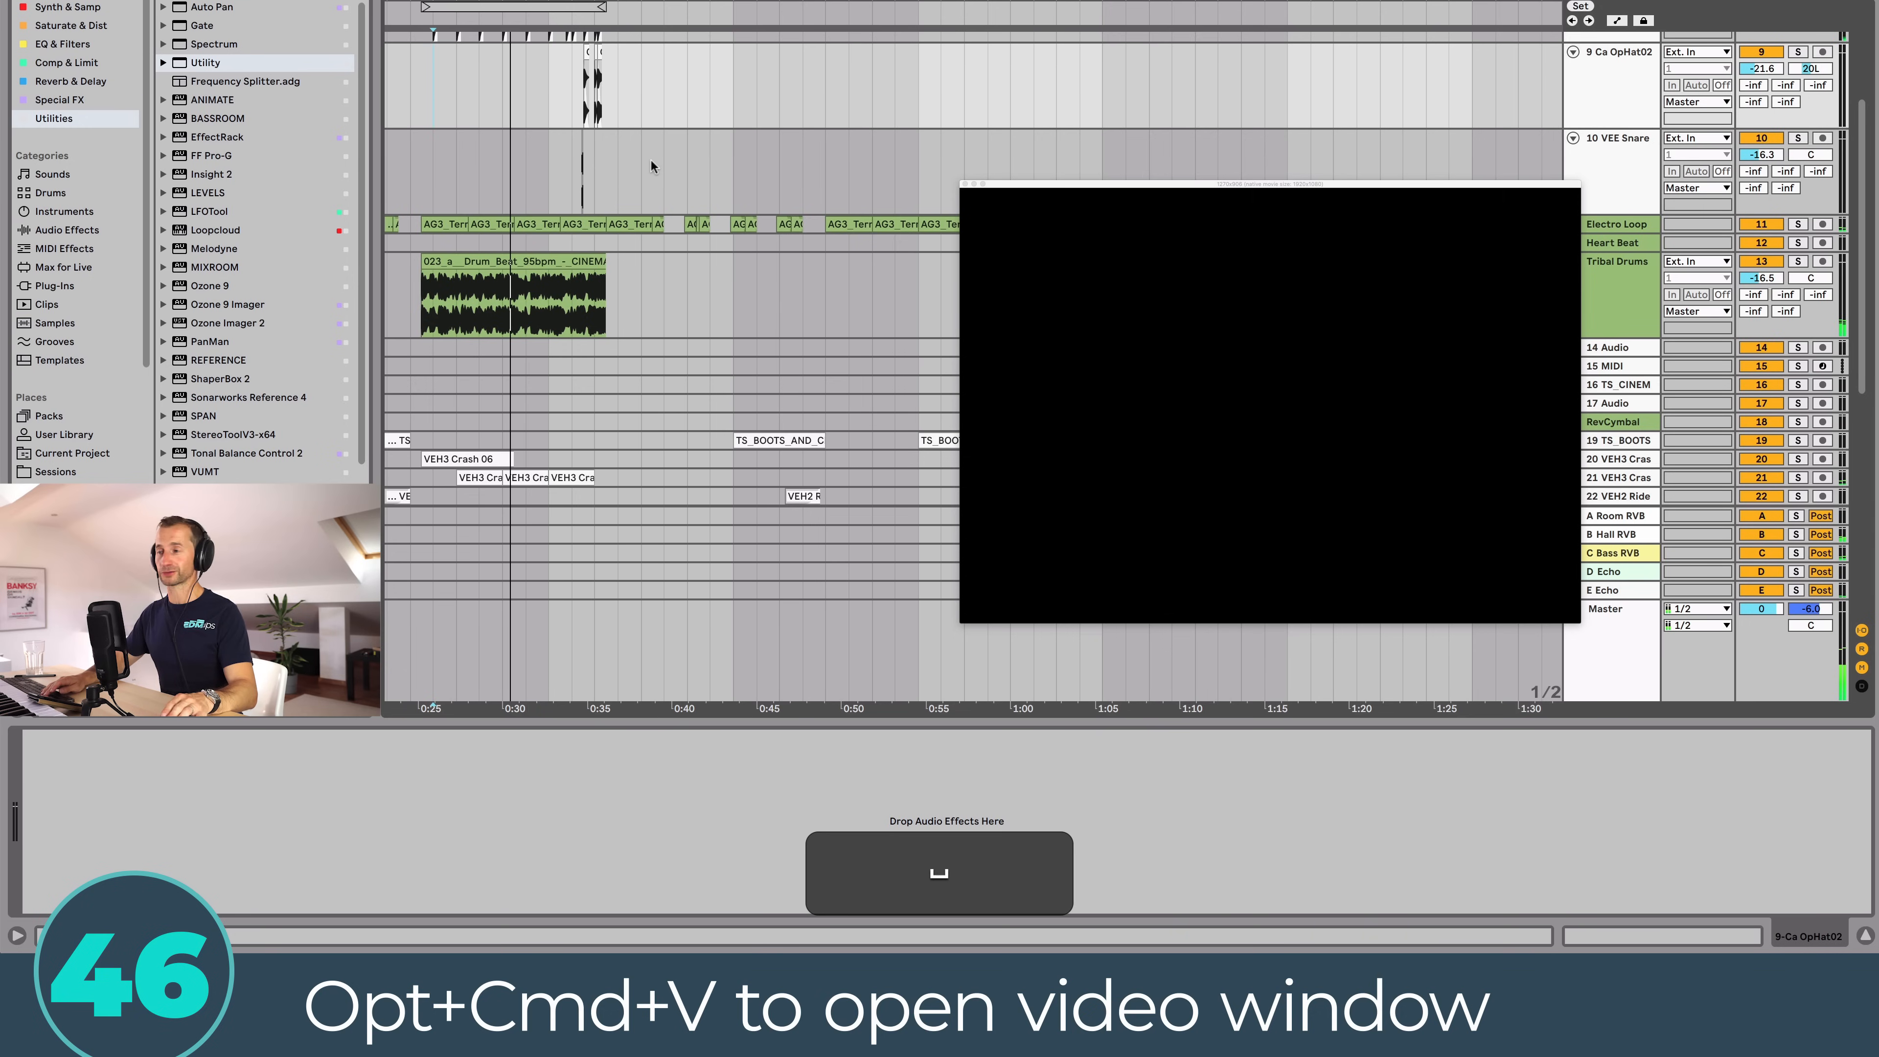
left_click(741, 157)
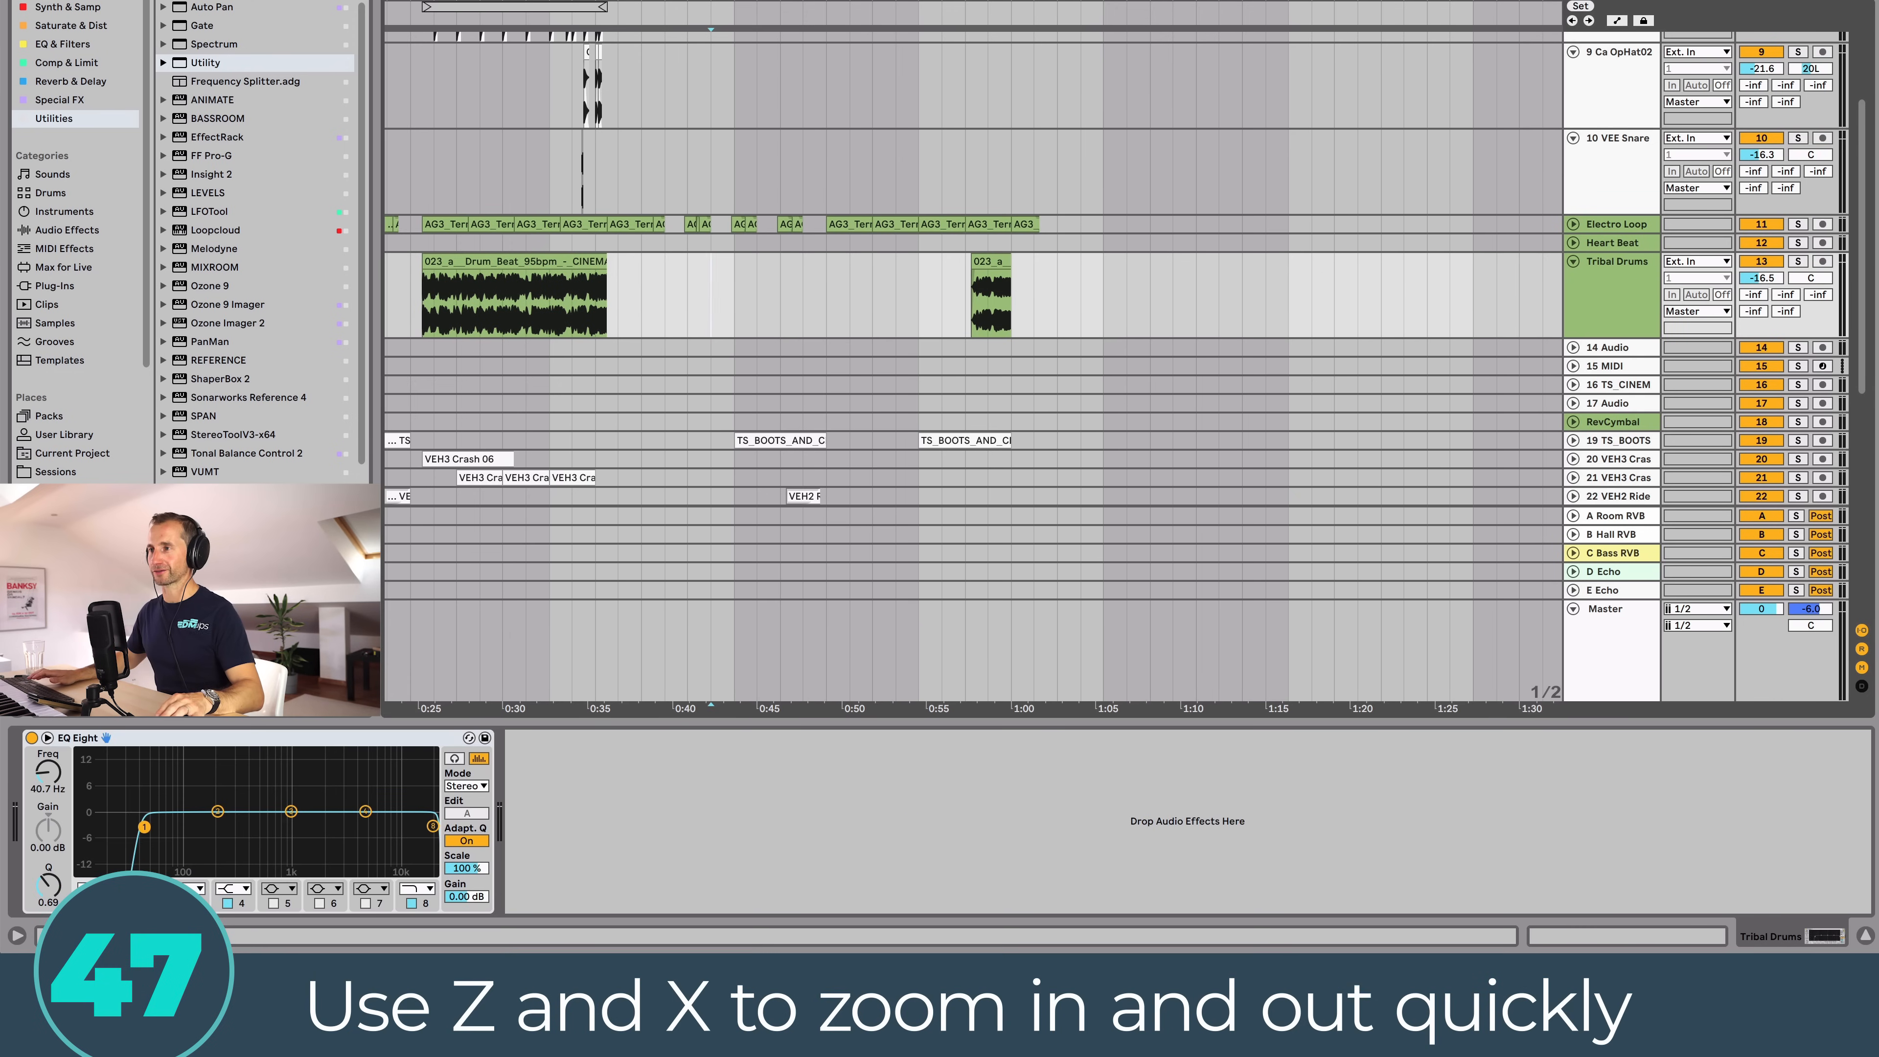
Step: Zoom the arrangement in and back out repeatedly around the Tribal Drums clip
key("z")
key("x")
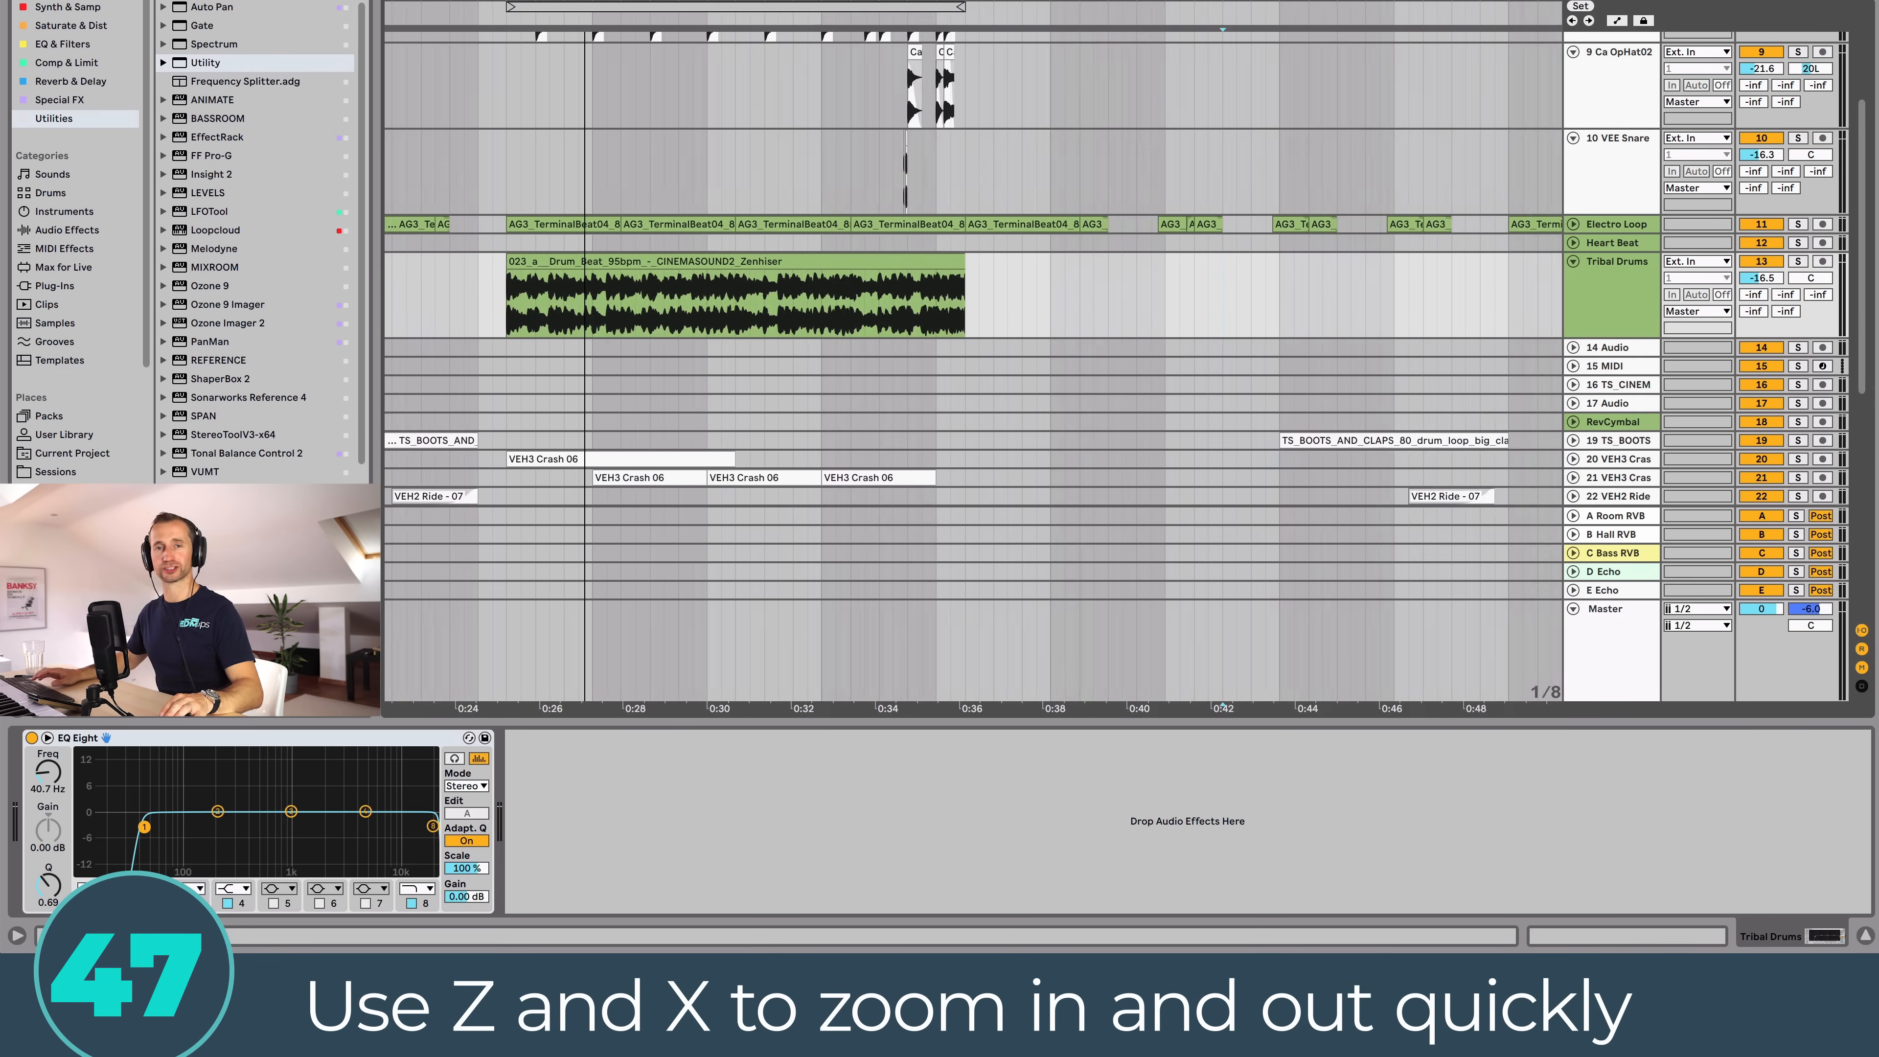
key("x")
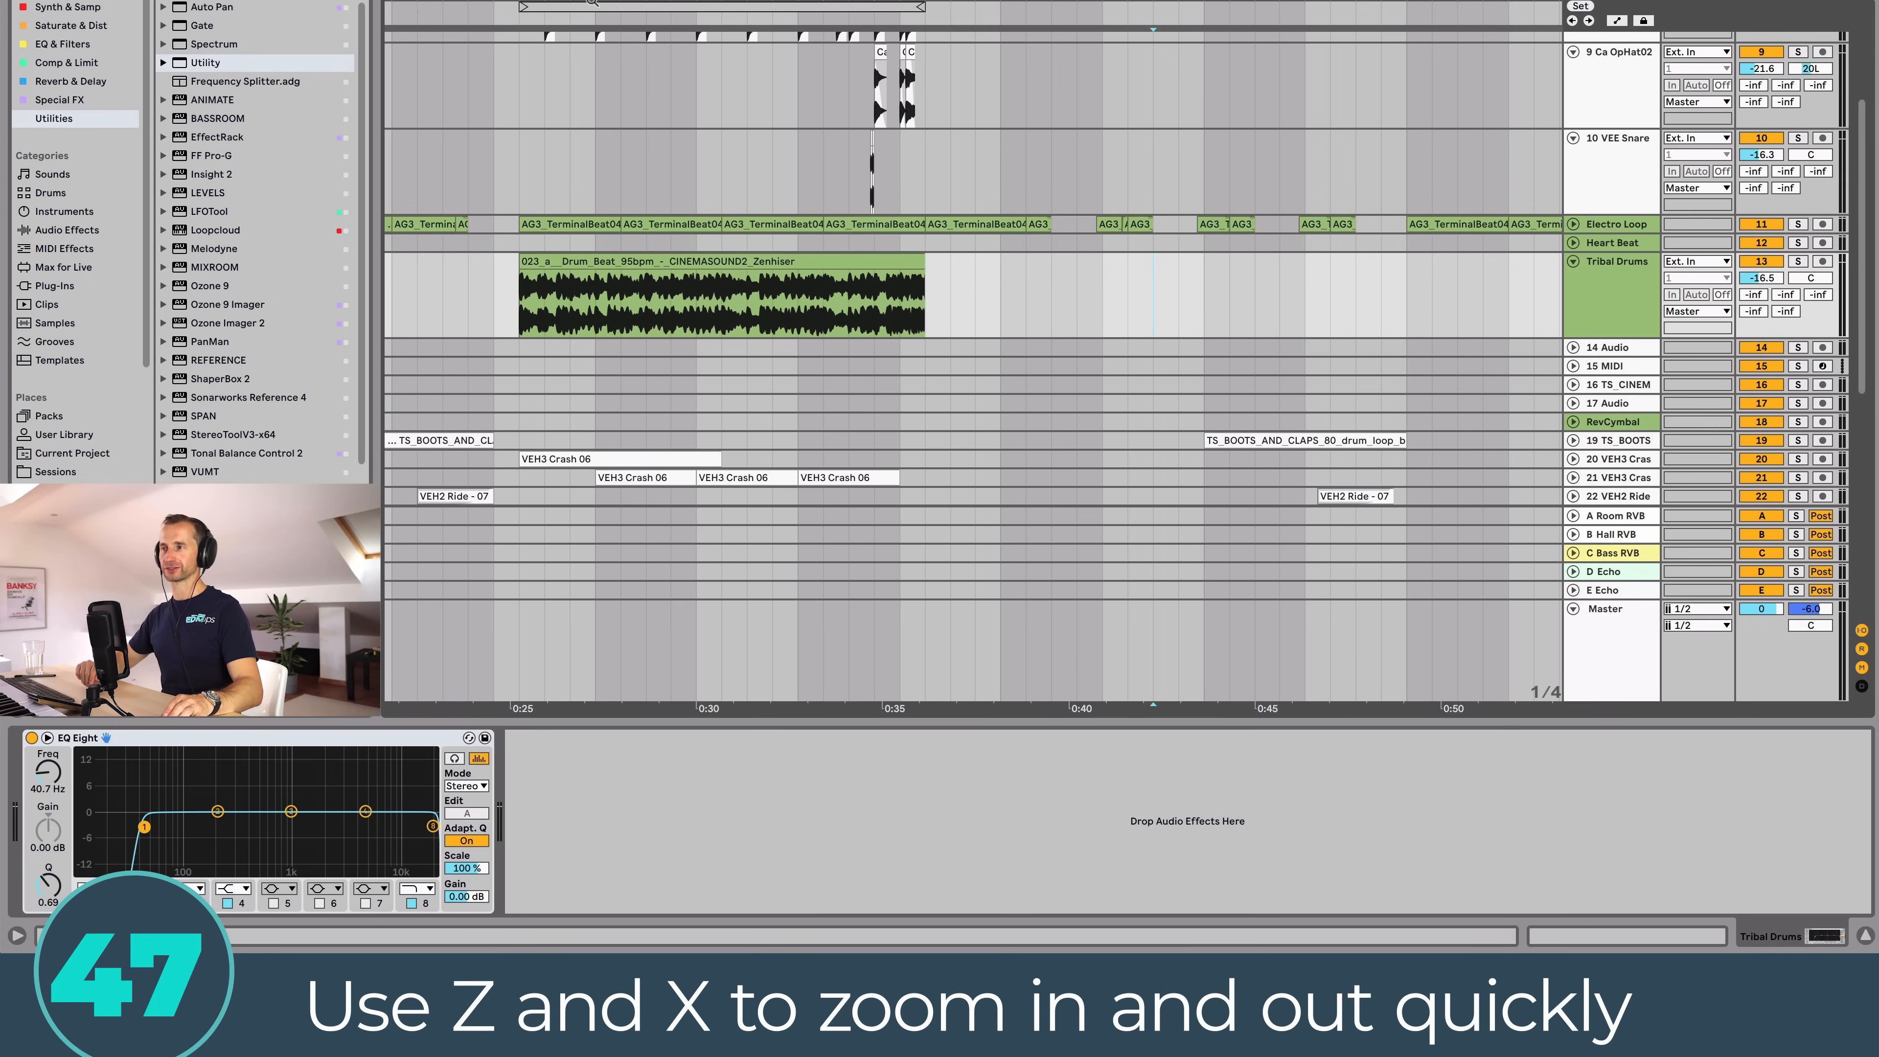
key("z")
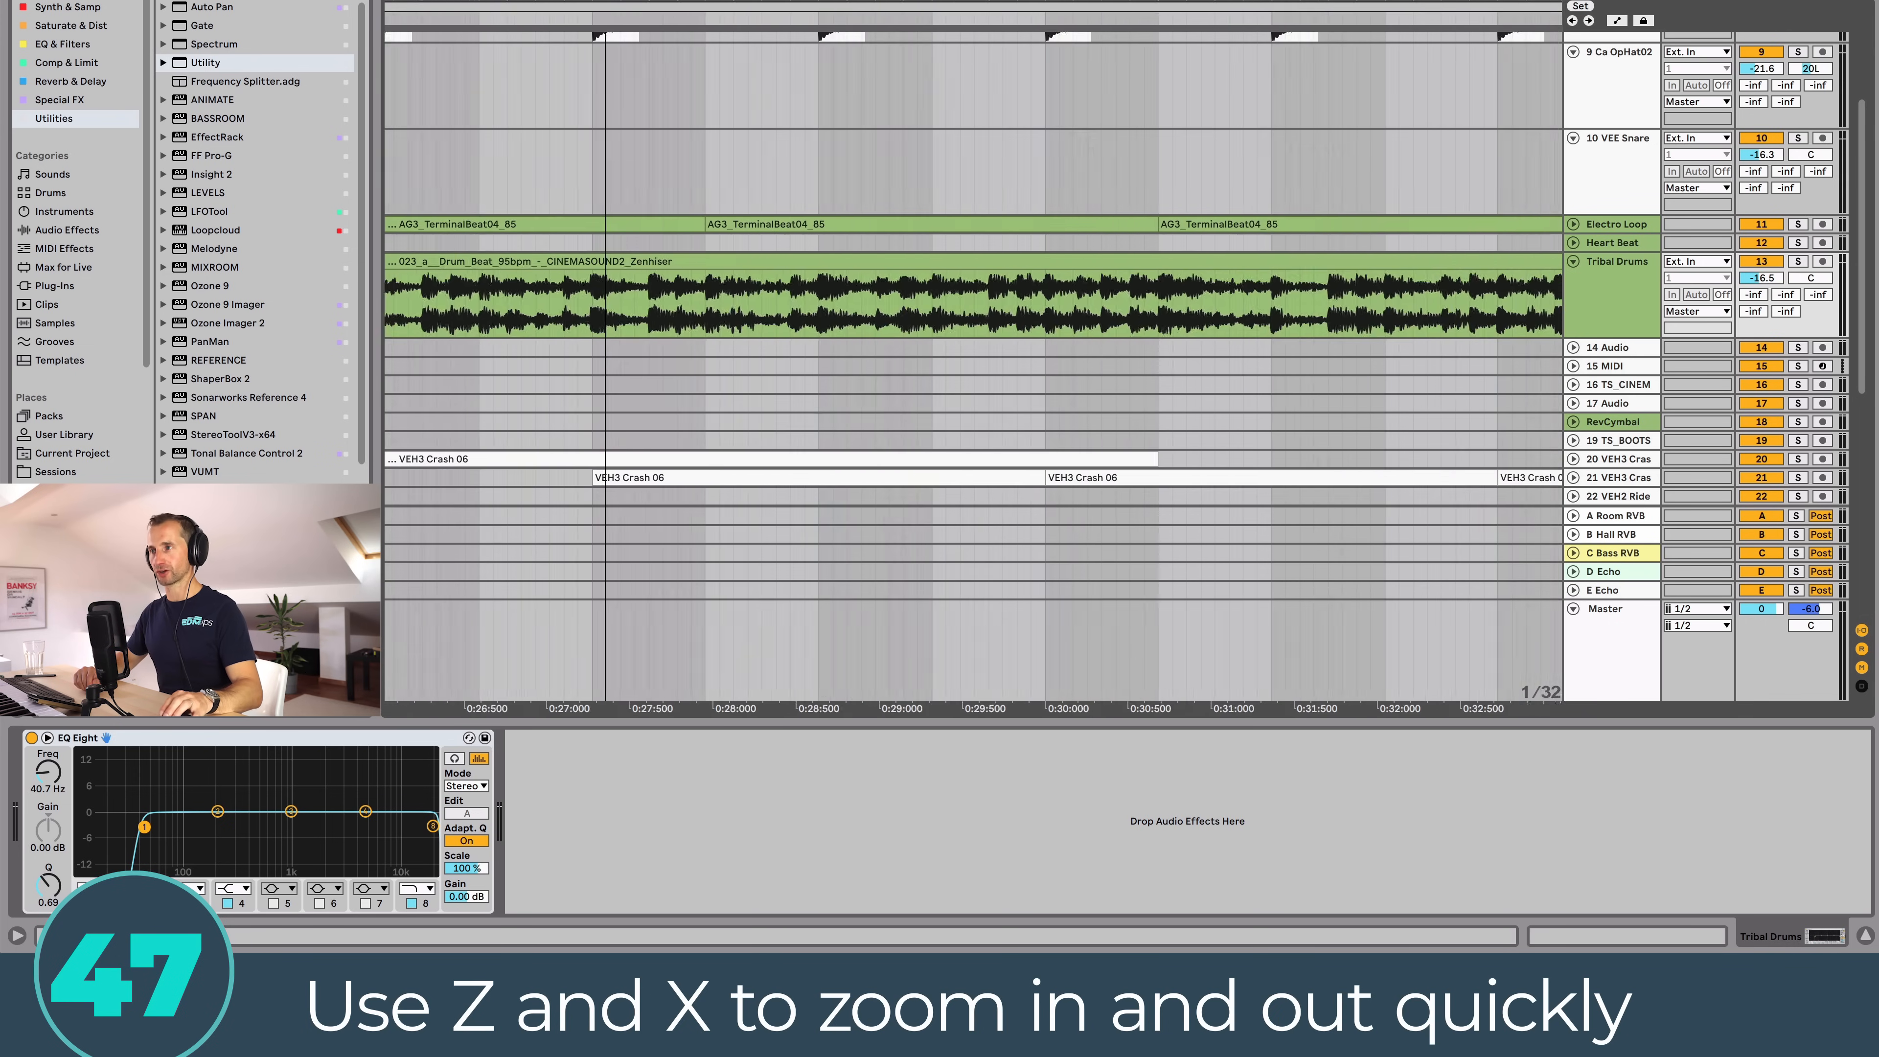
key("x")
key("z")
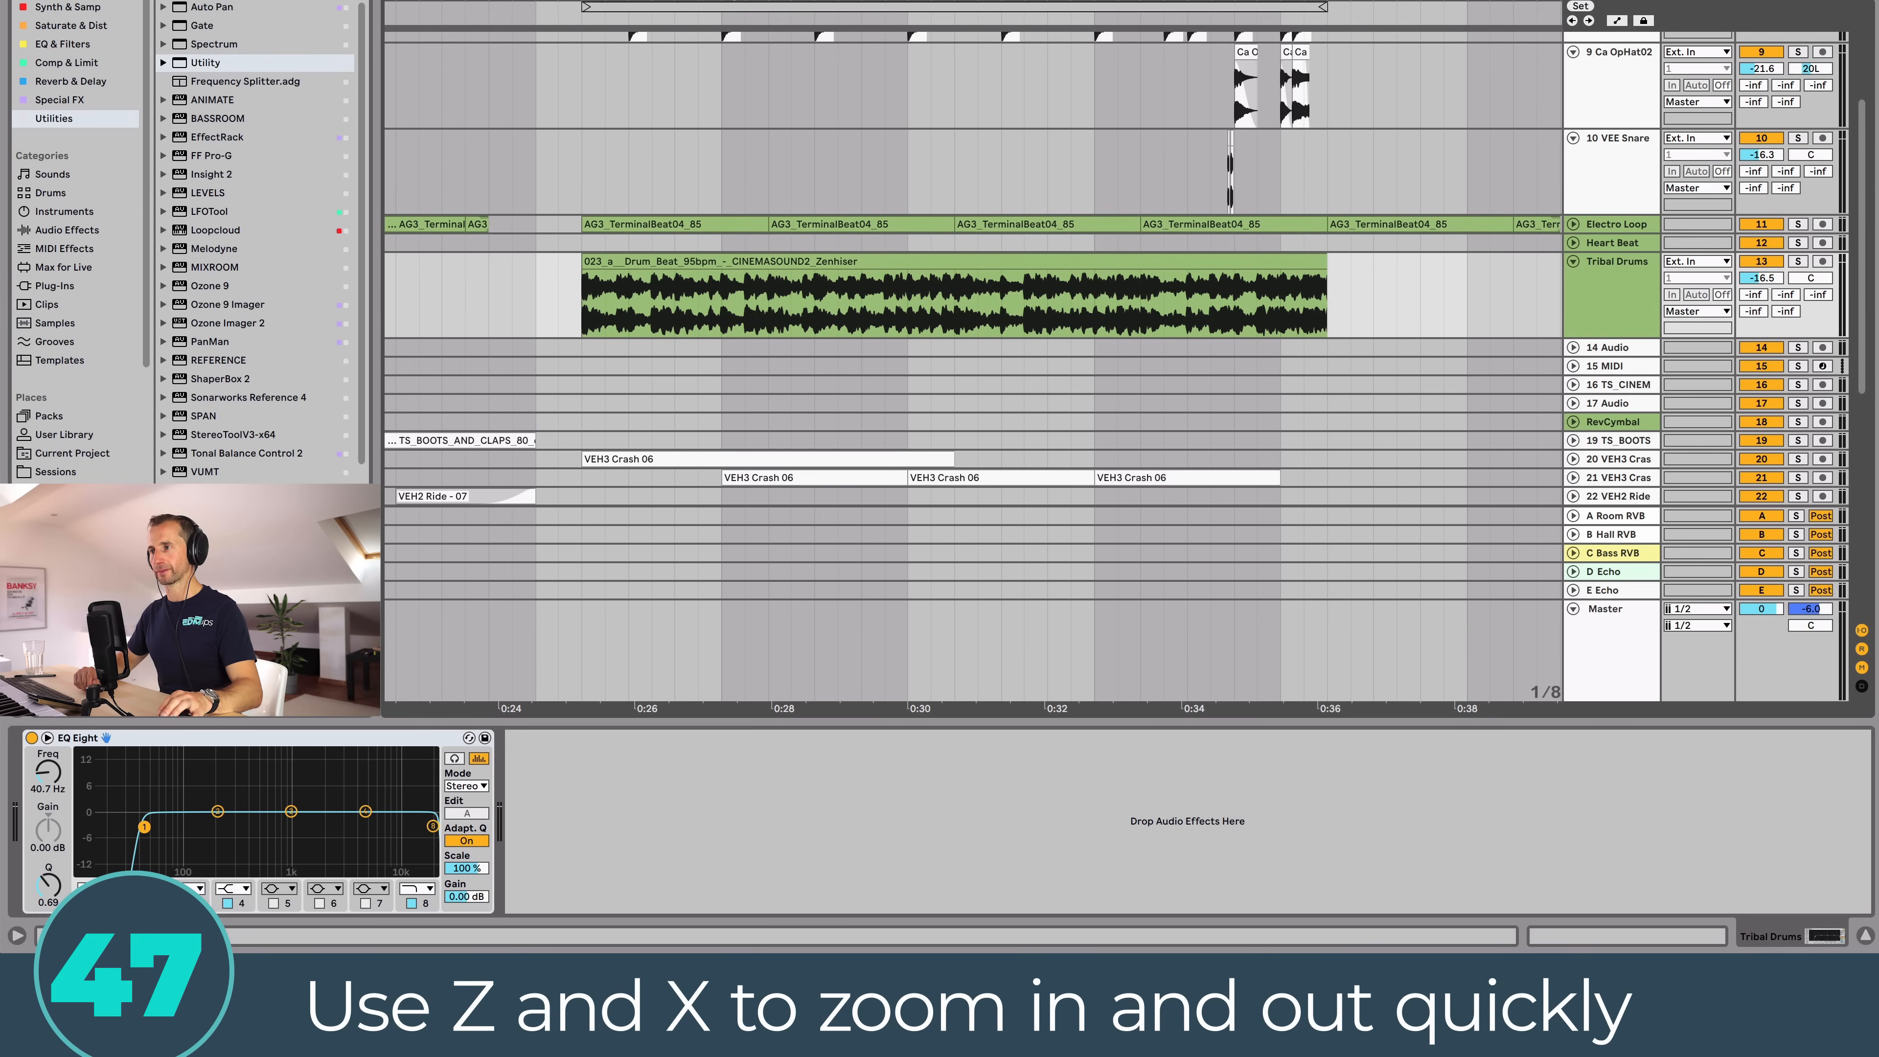
Step: Select about 2.4 seconds of the Tribal Drums clip from about 0:27, zoom to that selection and return to the previous zoom
left_click_drag(714, 296, 894, 307)
key("z")
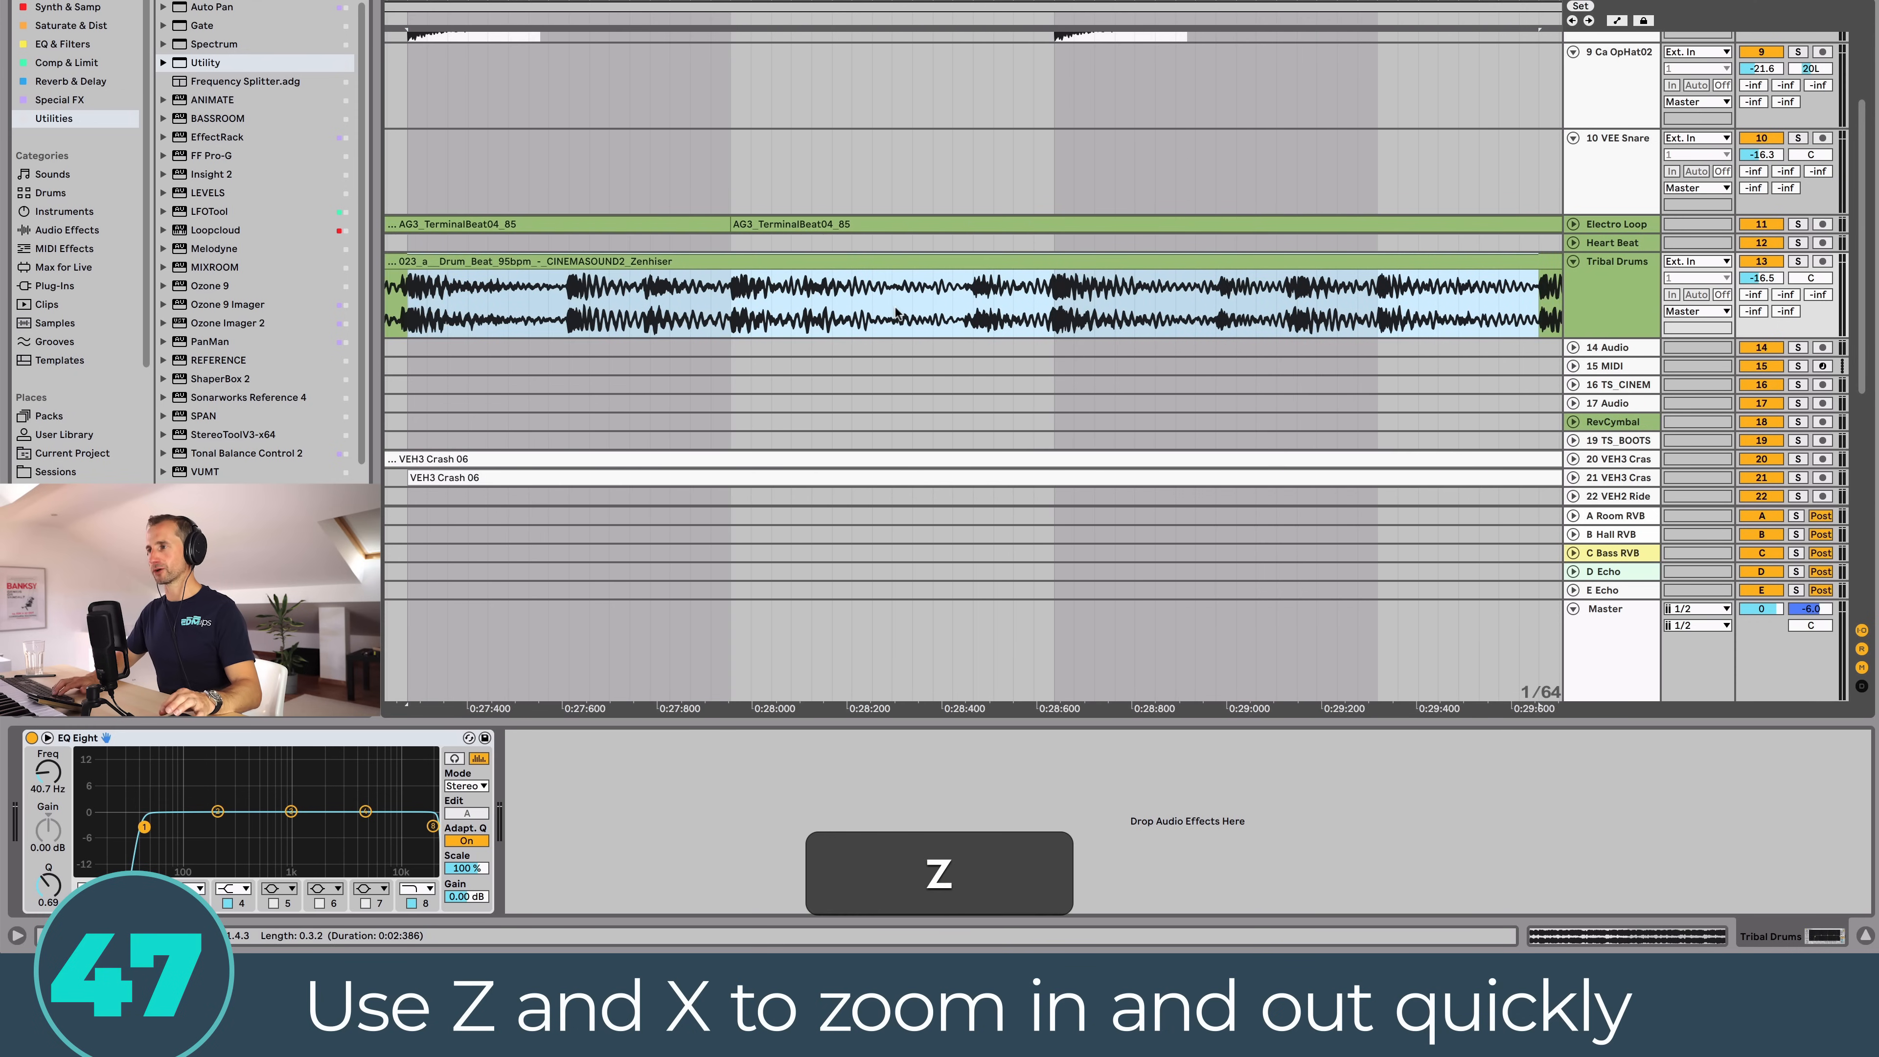
key("x")
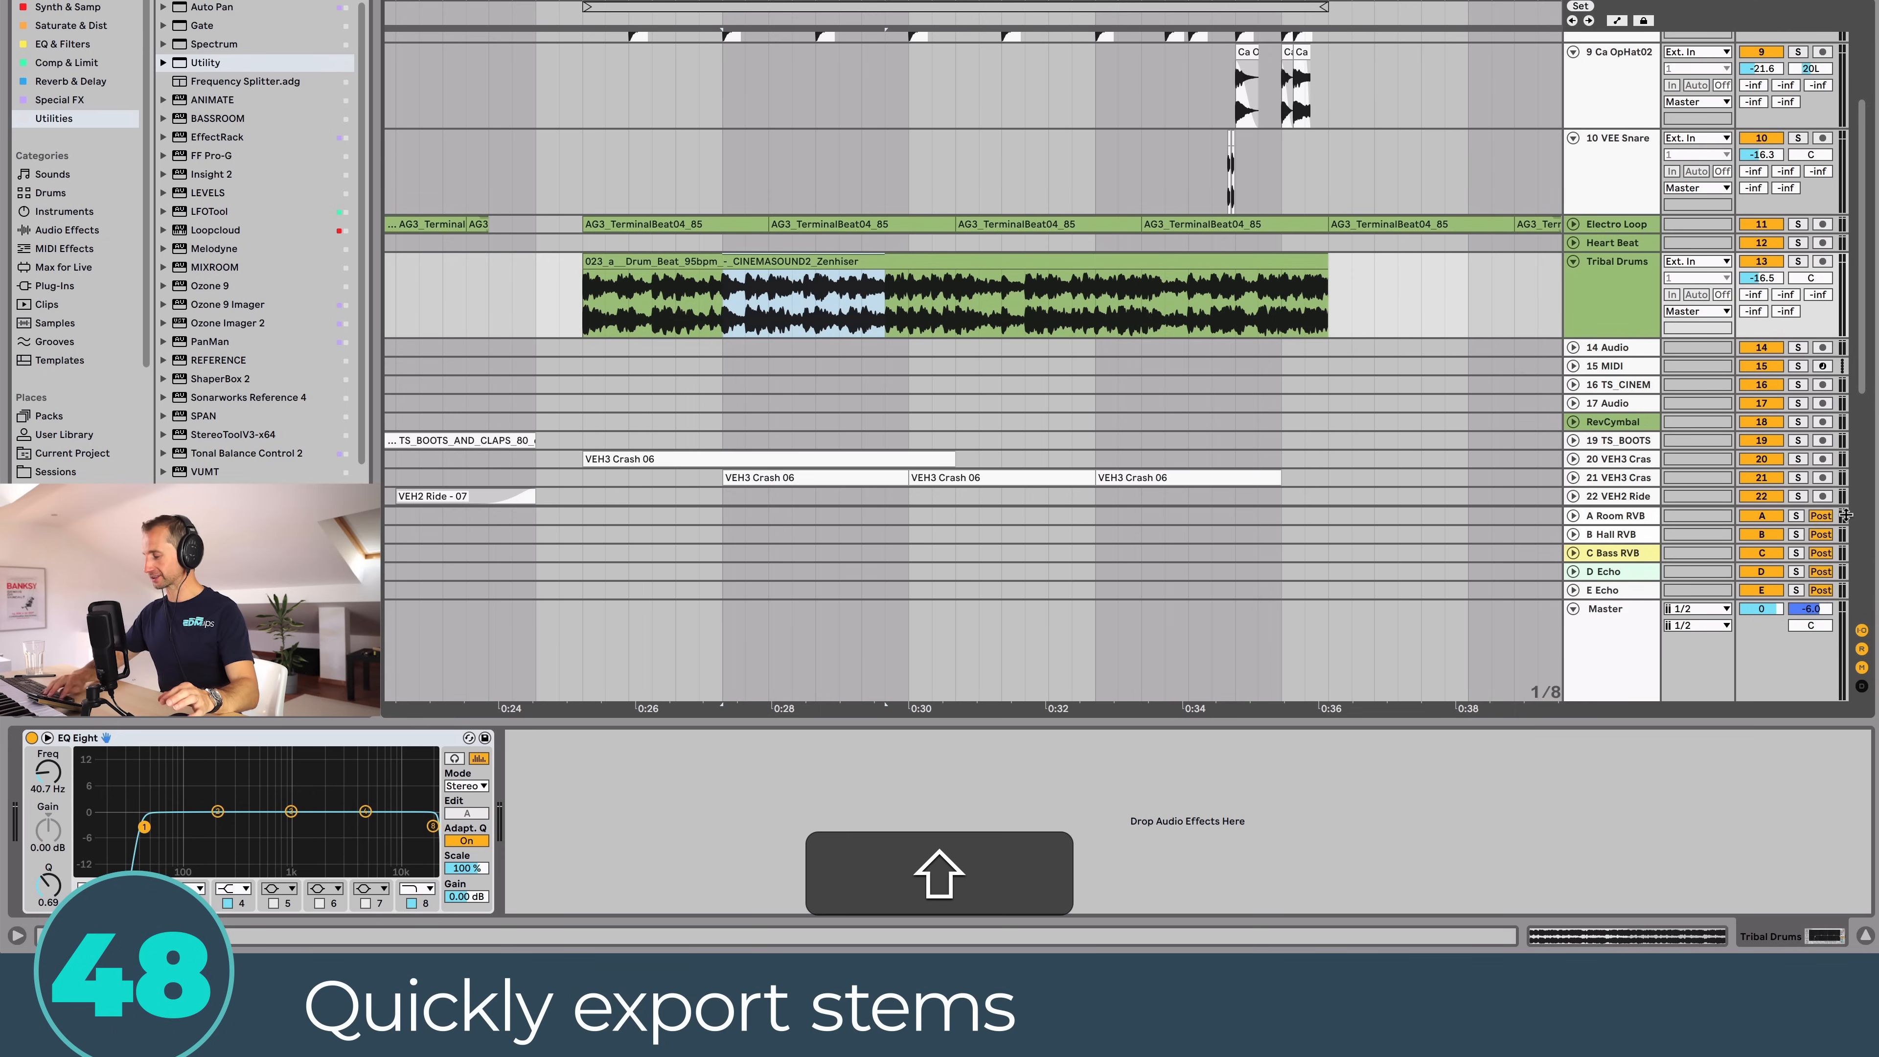
Step: Open the Export Audio/Video settings, examine the Rendered Track options such as All Individual Tracks, and cancel the export
key("super+shift+r")
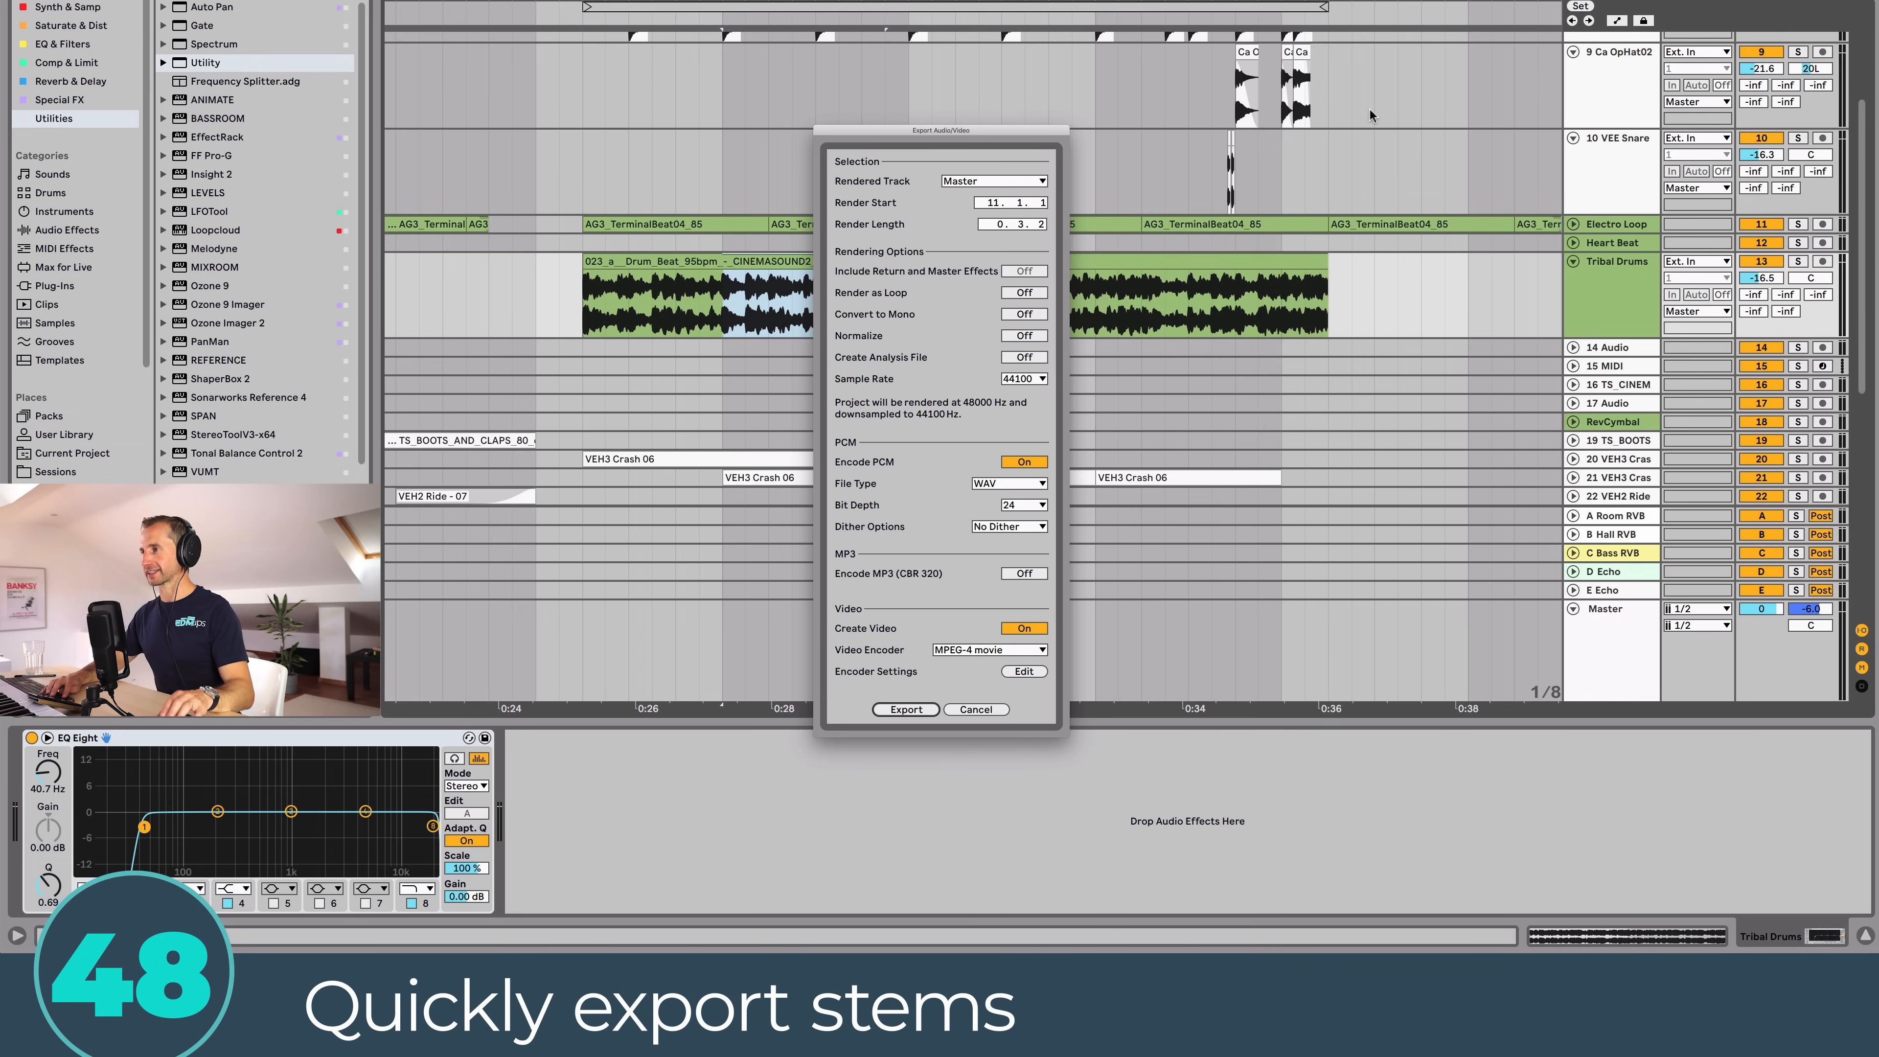
left_click_drag(931, 136, 1031, 54)
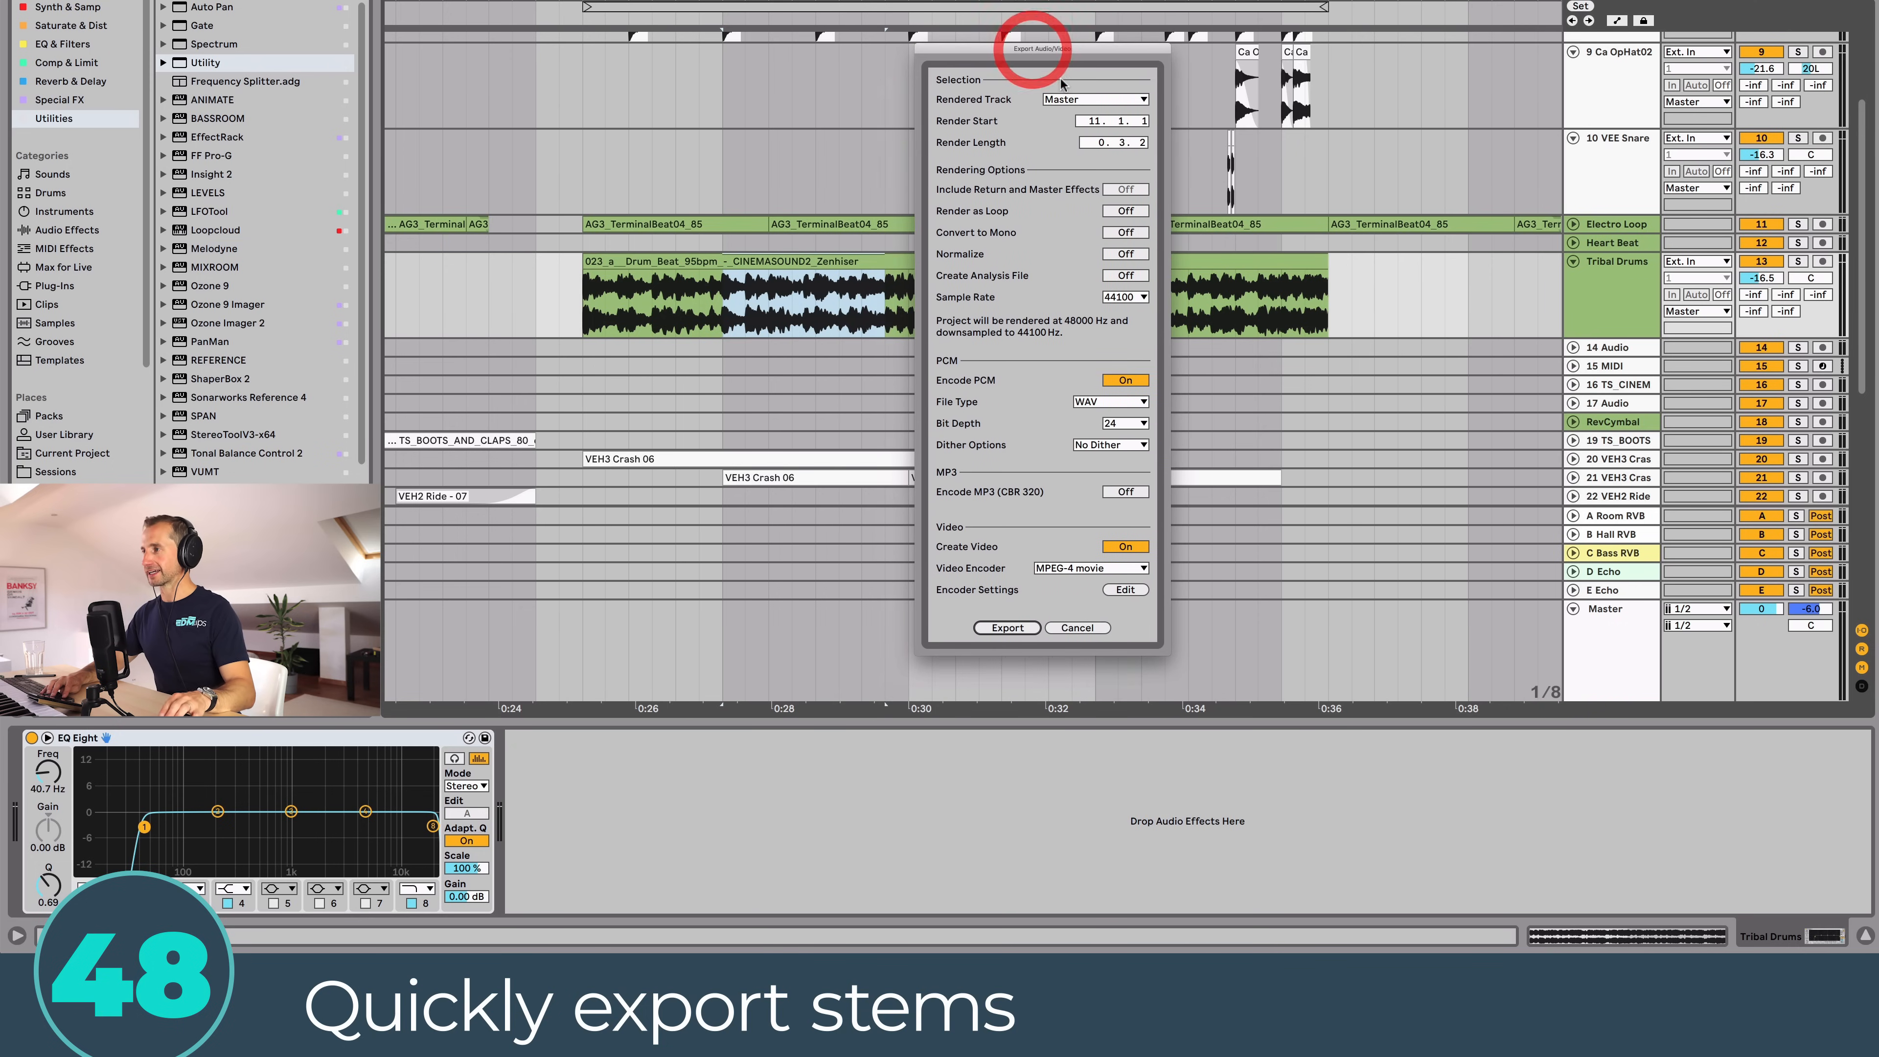
left_click(1086, 98)
left_click(1106, 113)
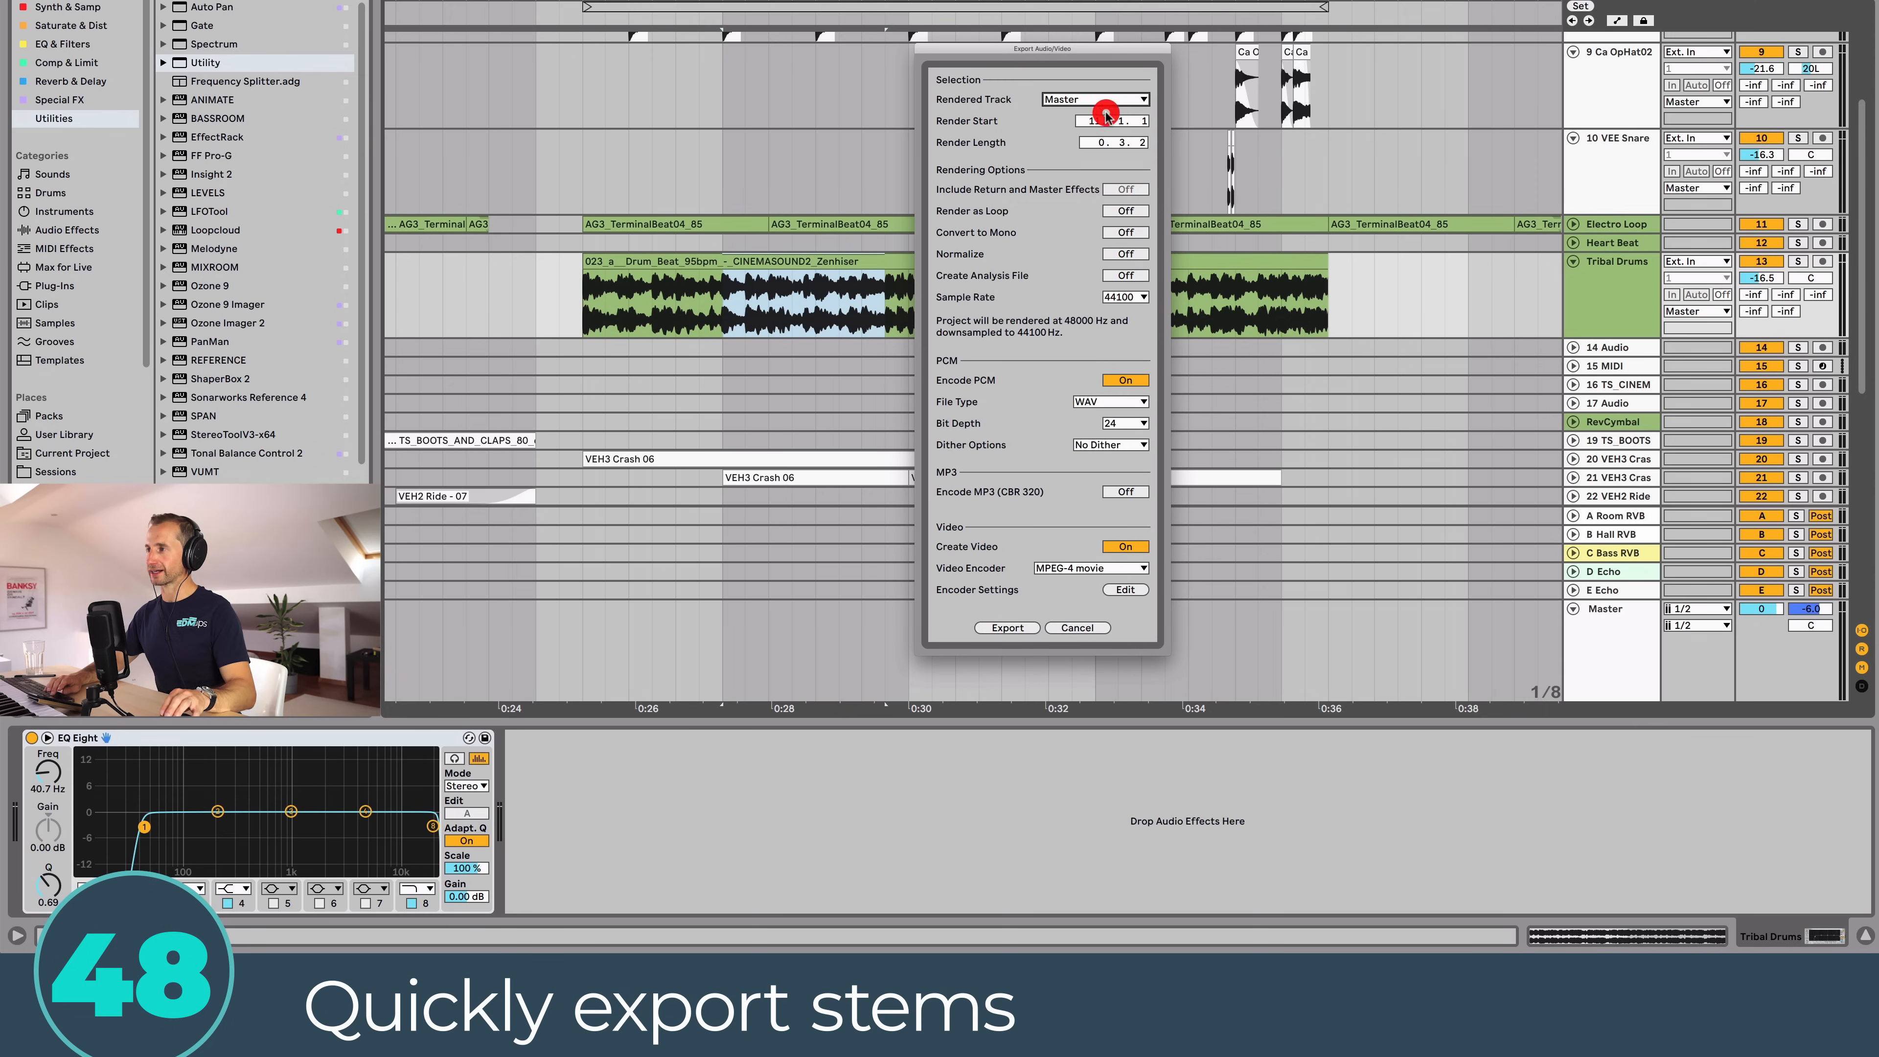
left_click(1107, 101)
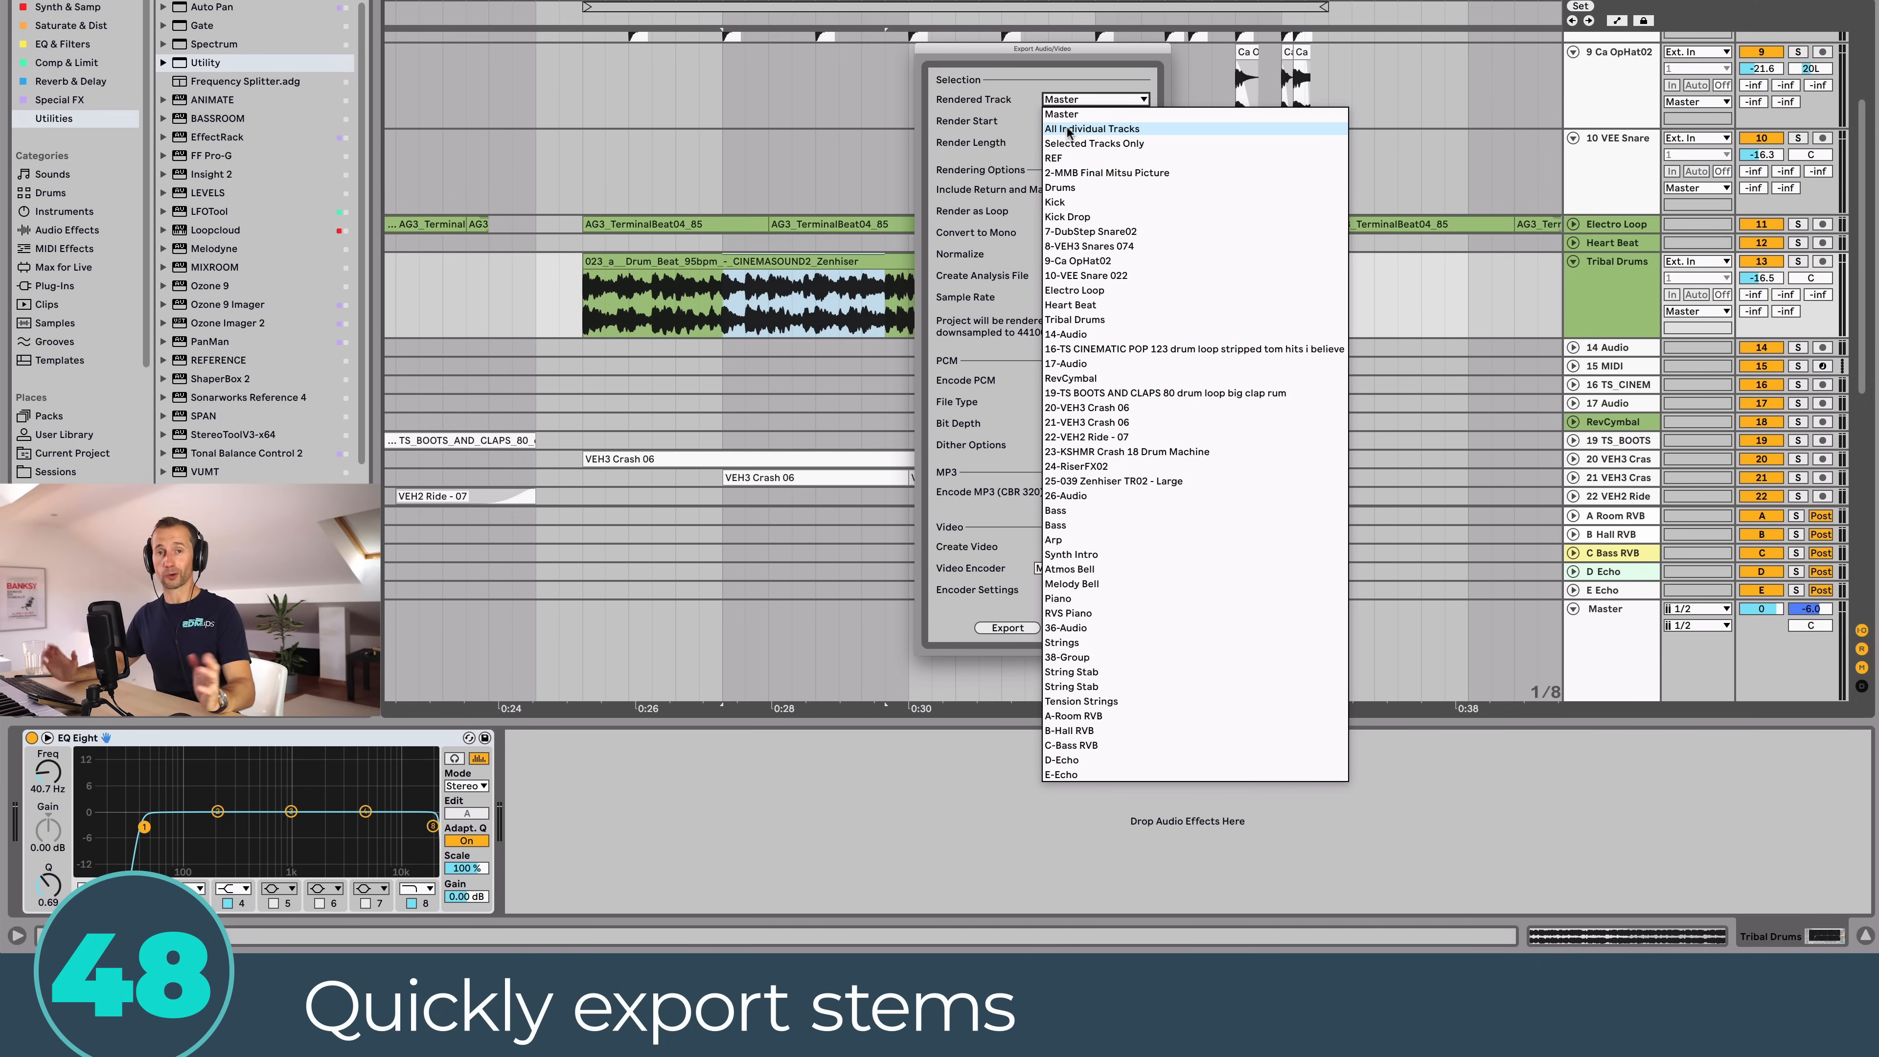
left_click(997, 116)
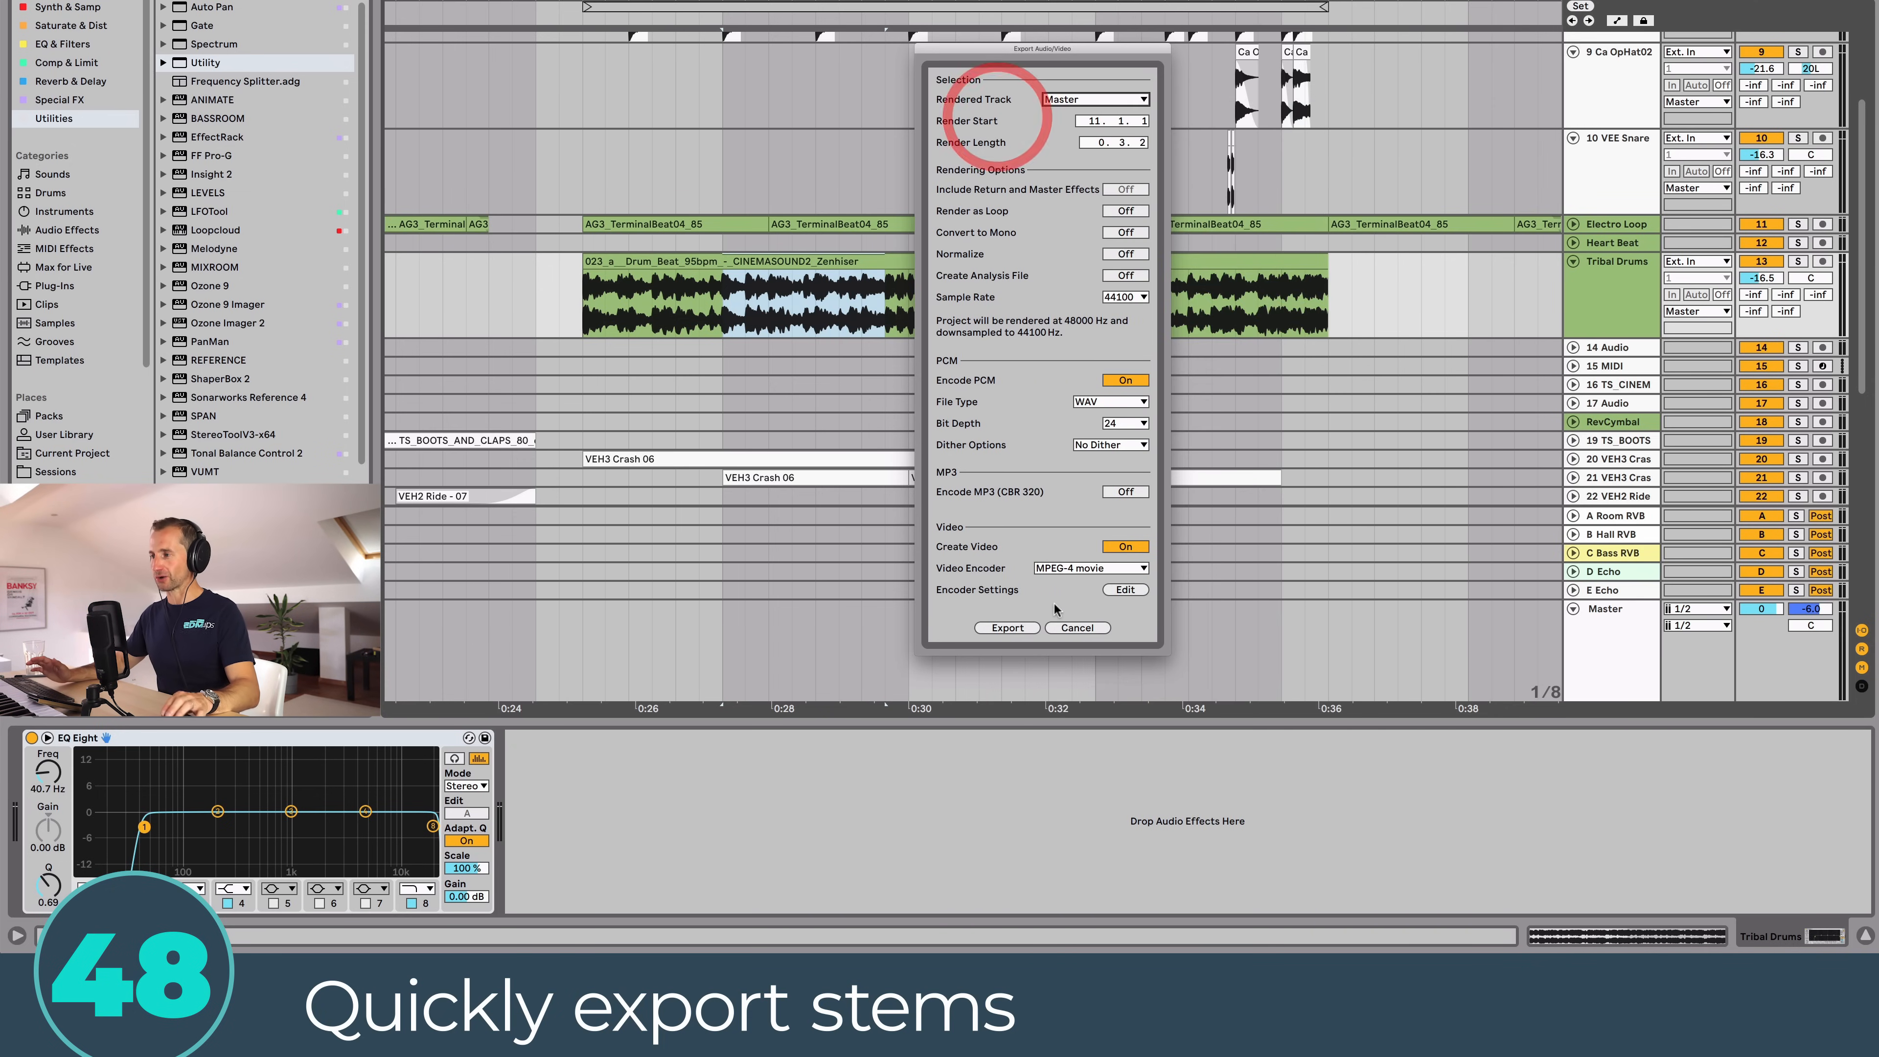
left_click(1076, 628)
Step: Select the Tribal Drums, VEH2 Ride and TS_CINEM tracks and set the audio export's rendered track to Selected Tracks Only
left_click(1625, 289)
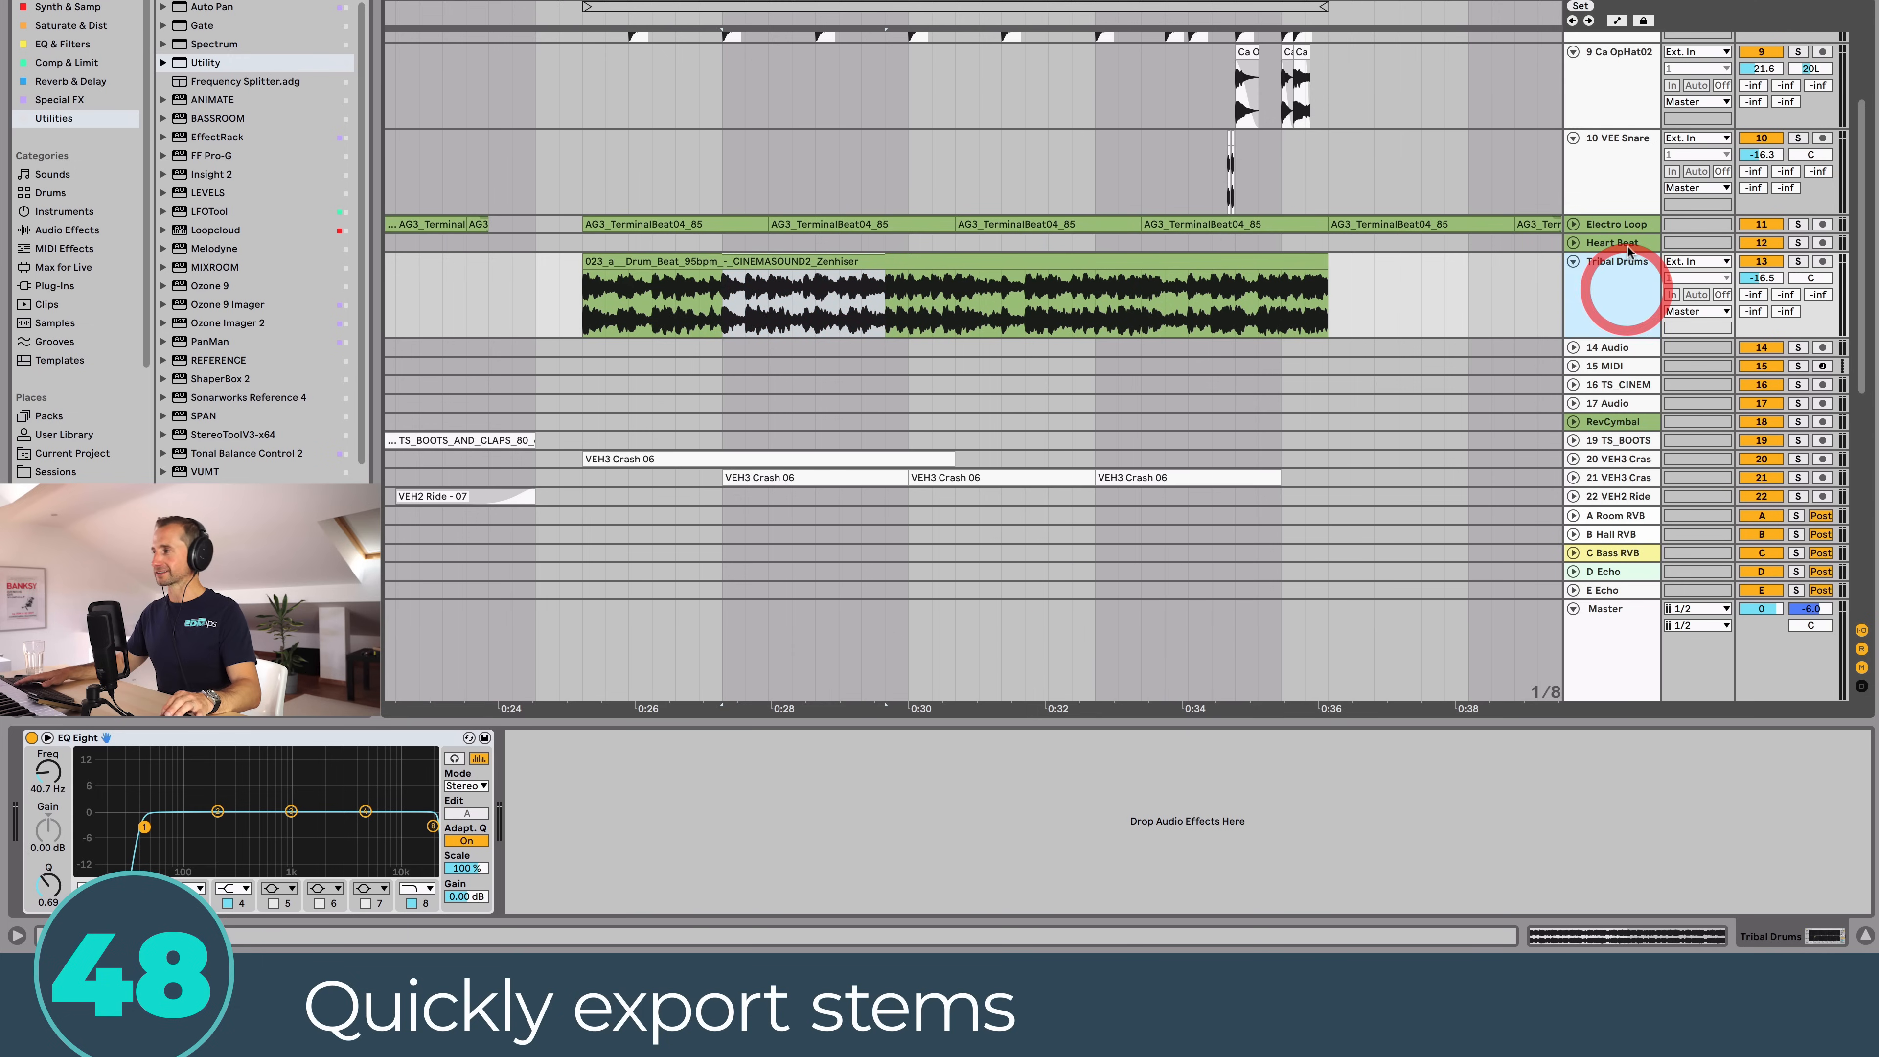
left_click(1602, 497, "super")
left_click(1607, 383, "super")
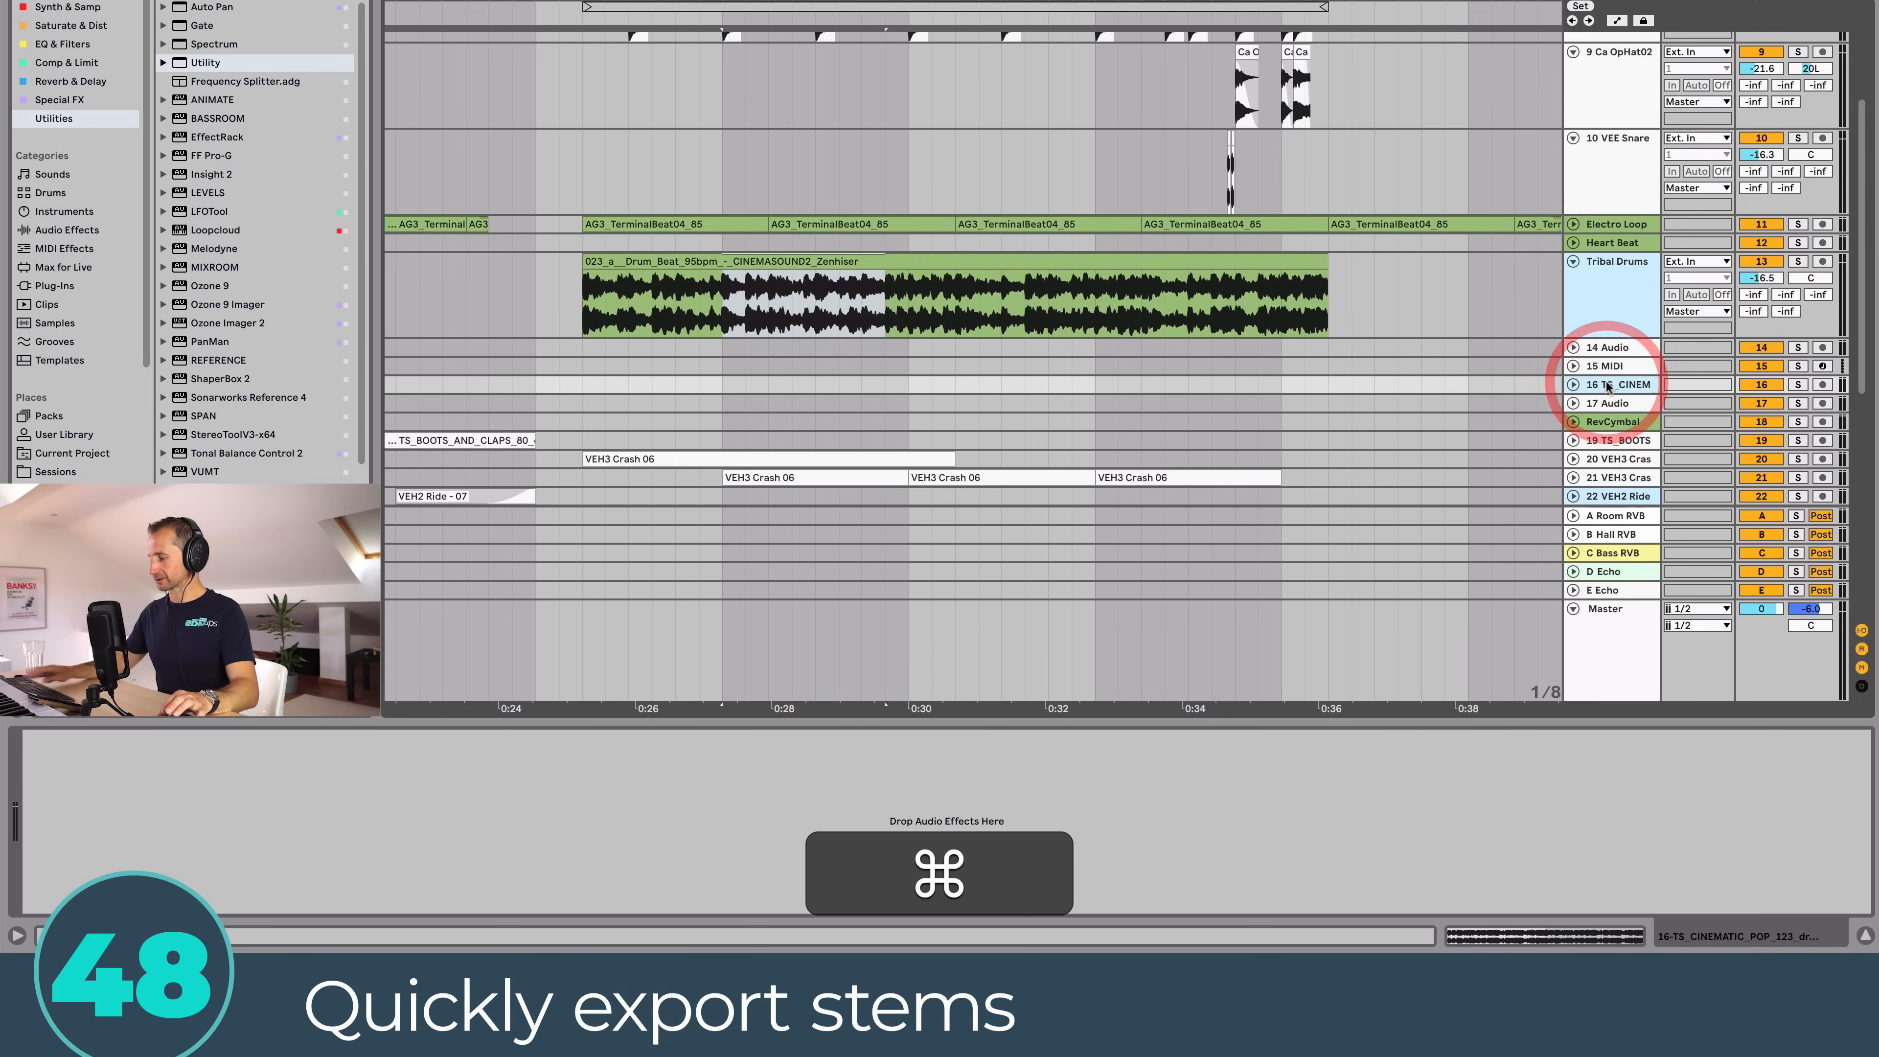
key("shift+super+r")
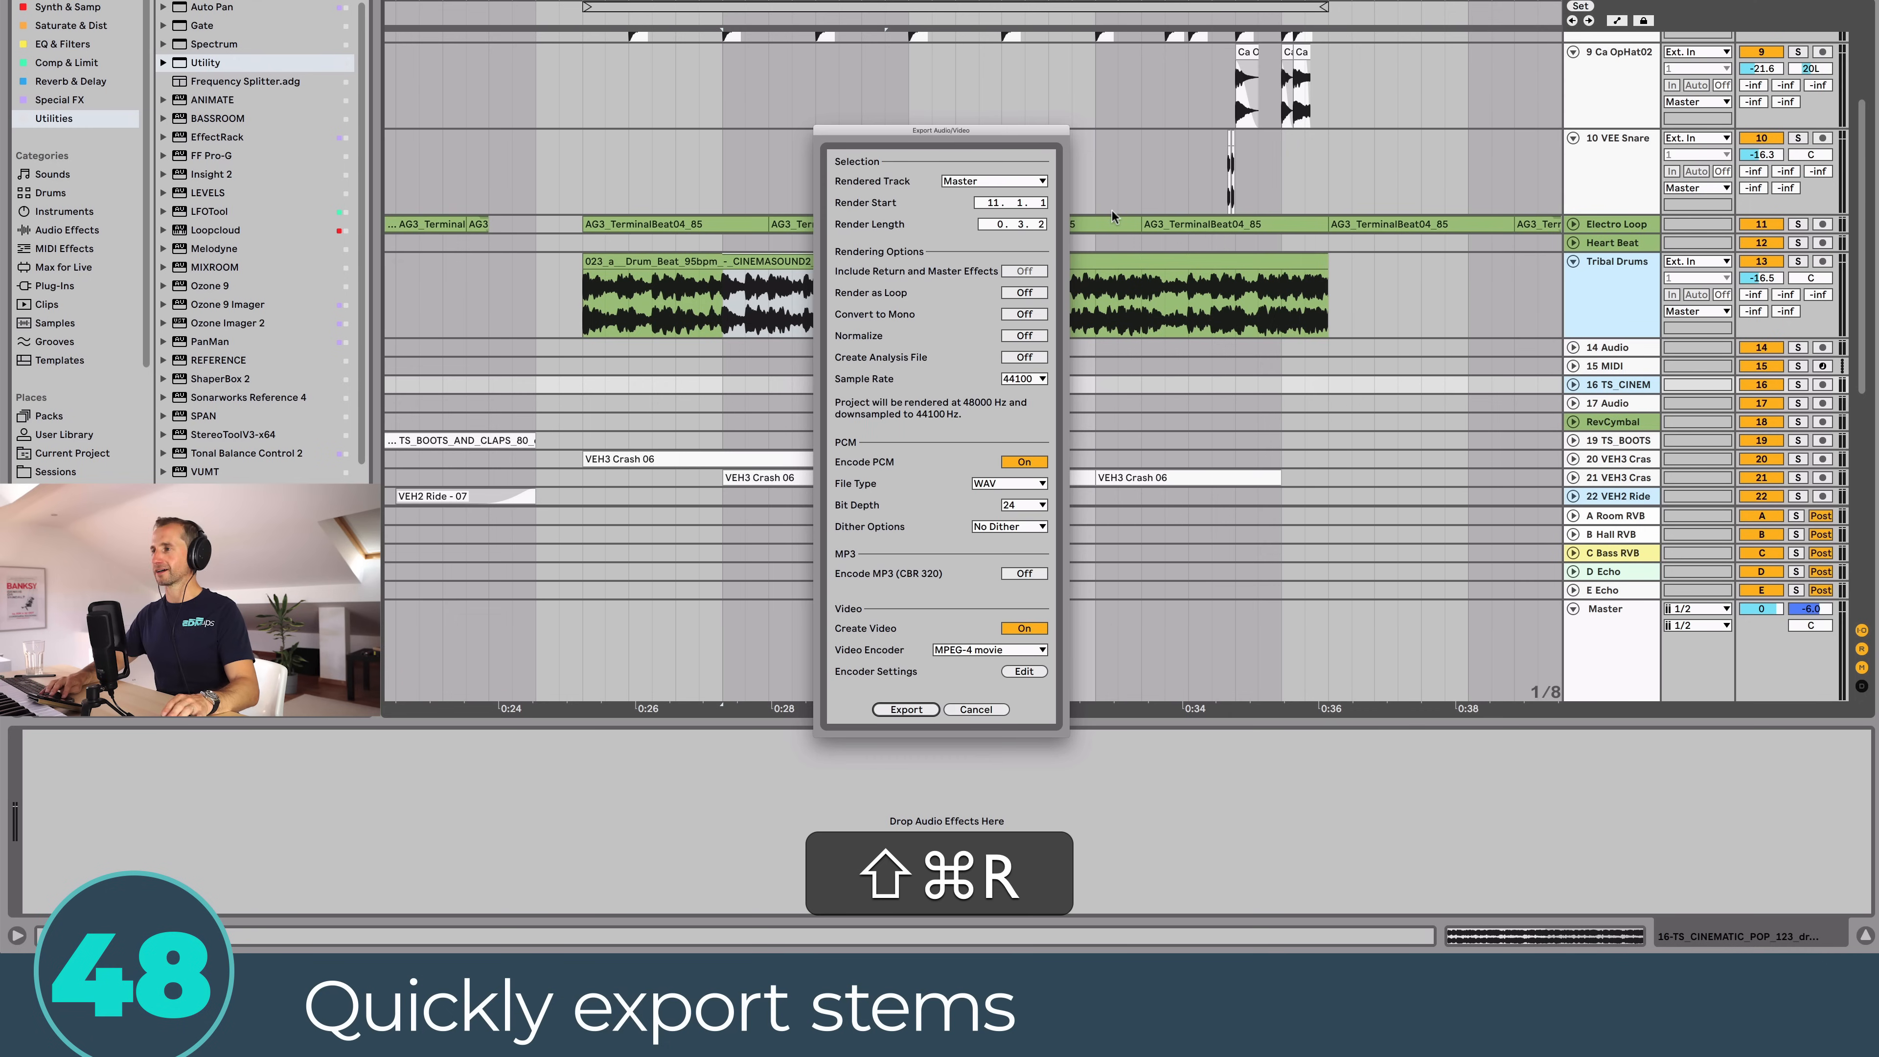
left_click(954, 181)
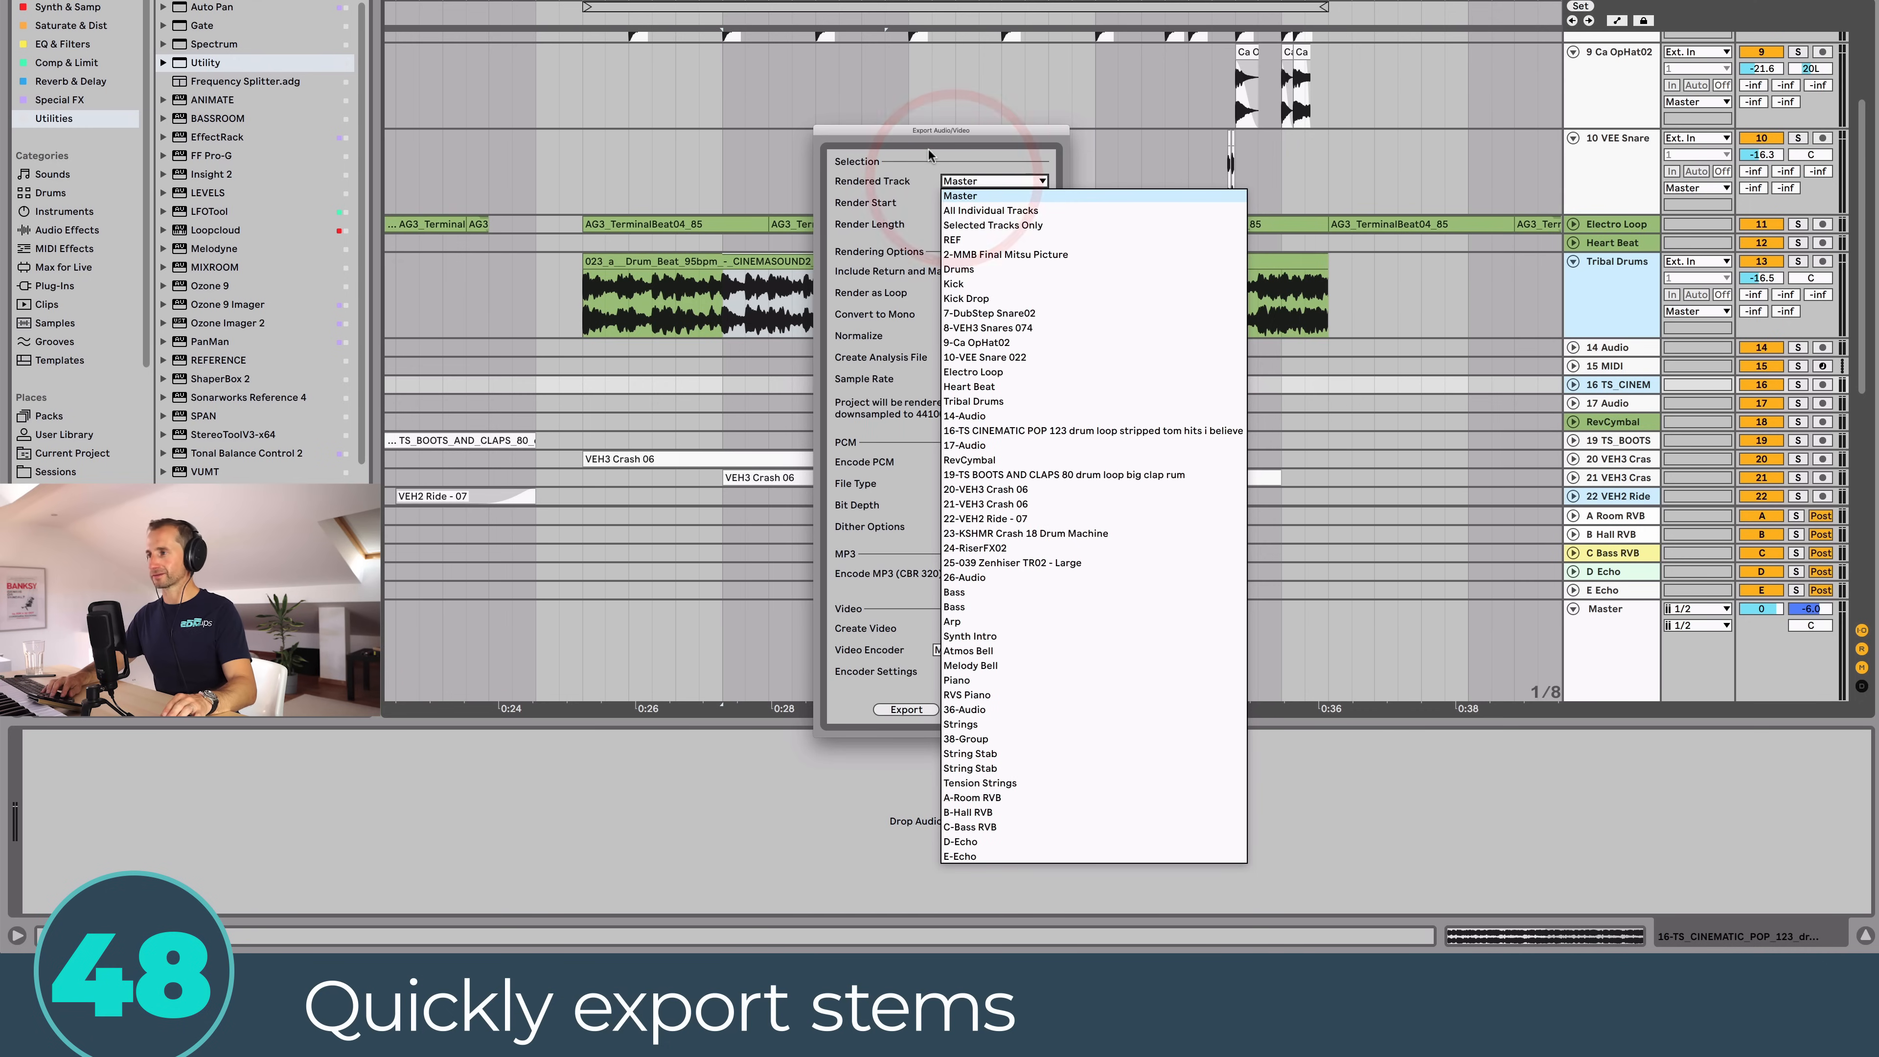
left_click(984, 225)
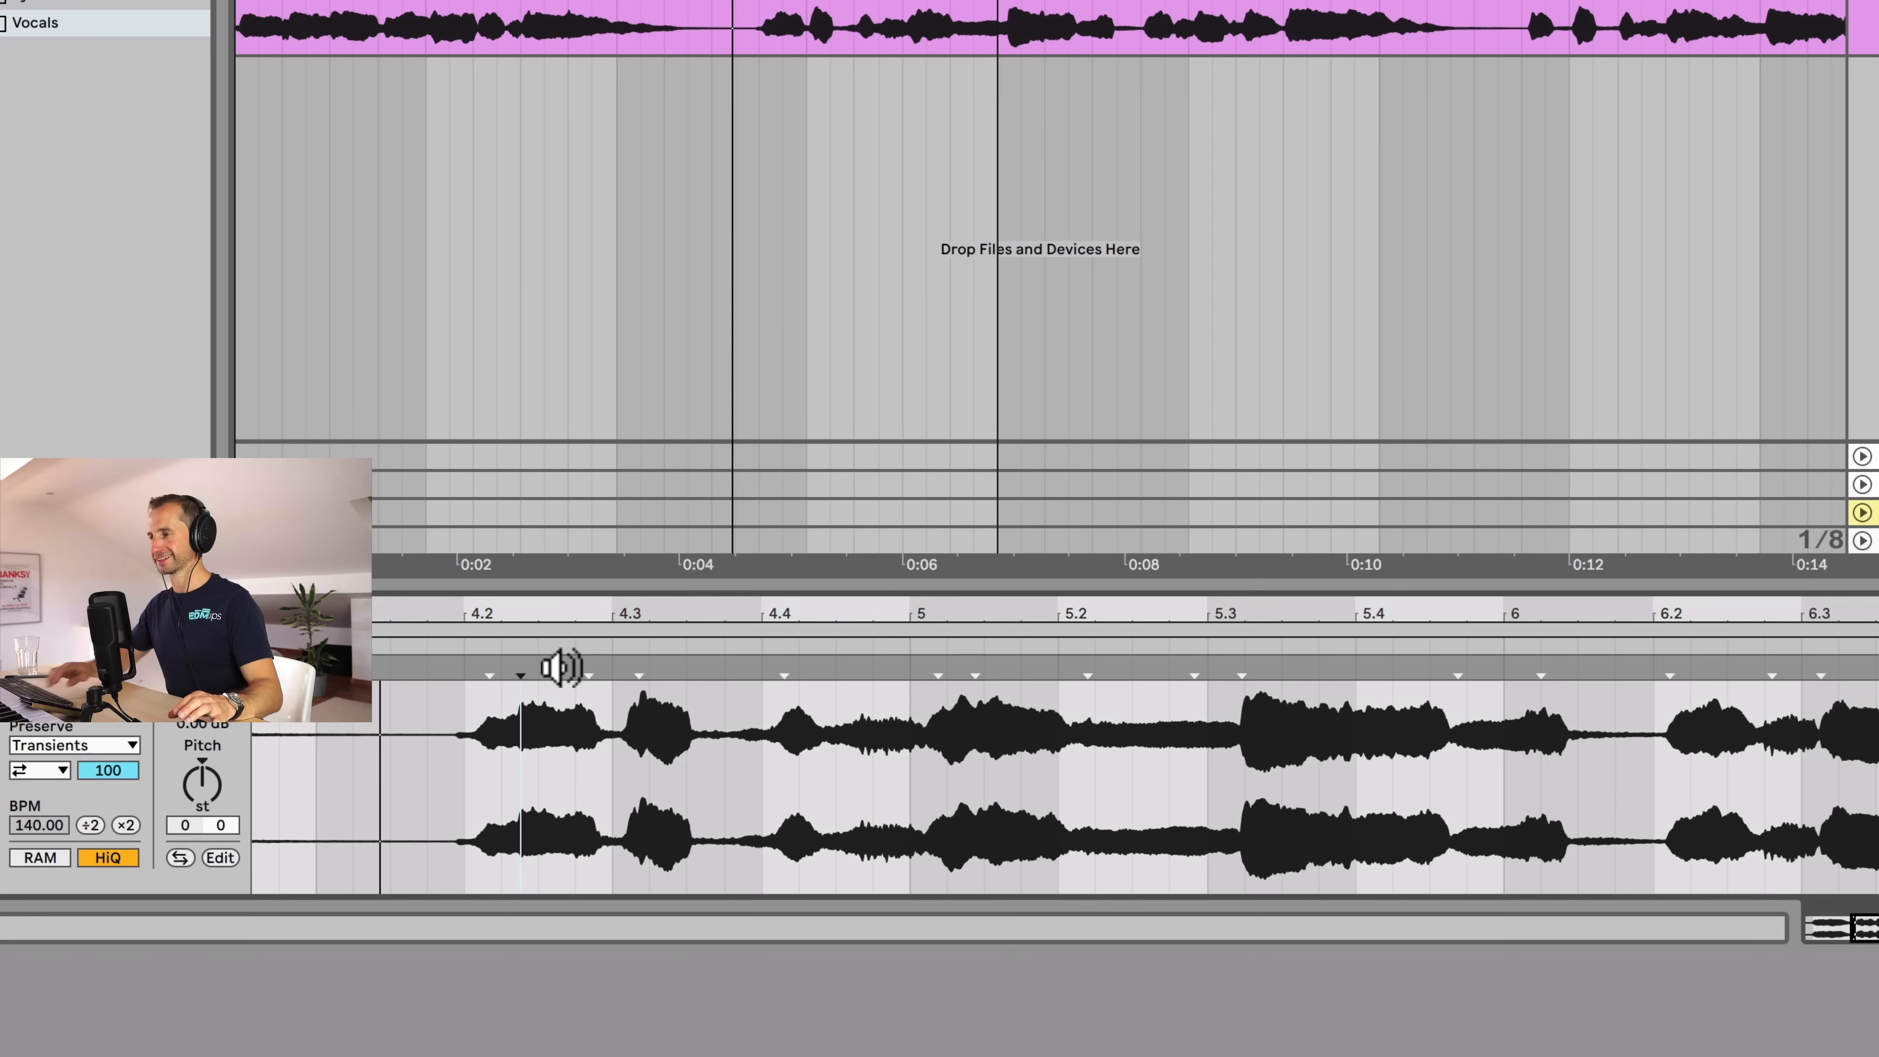
Step: Add warp markers to the vocal clip's transient just before 4.3 and its two neighbouring transients, and shift the middle marker slightly earlier
left_click_drag(515, 619, 720, 620)
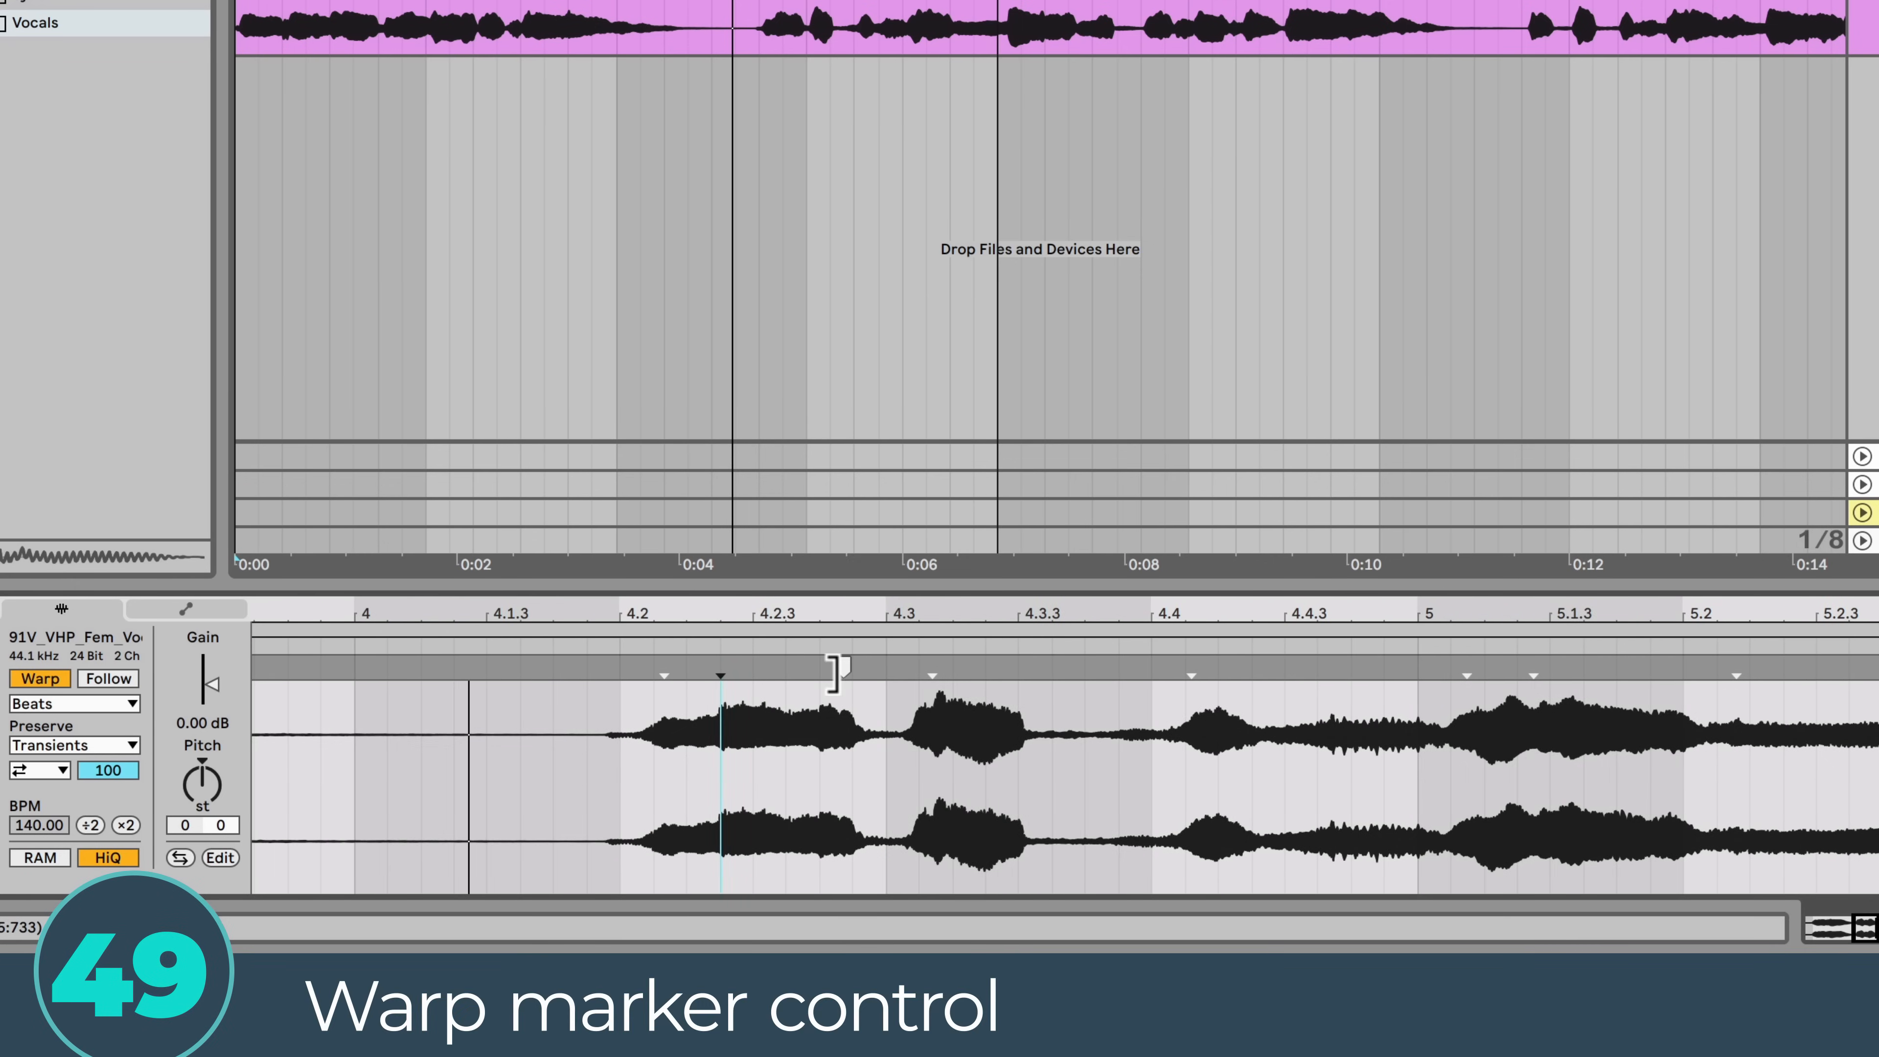
key("super")
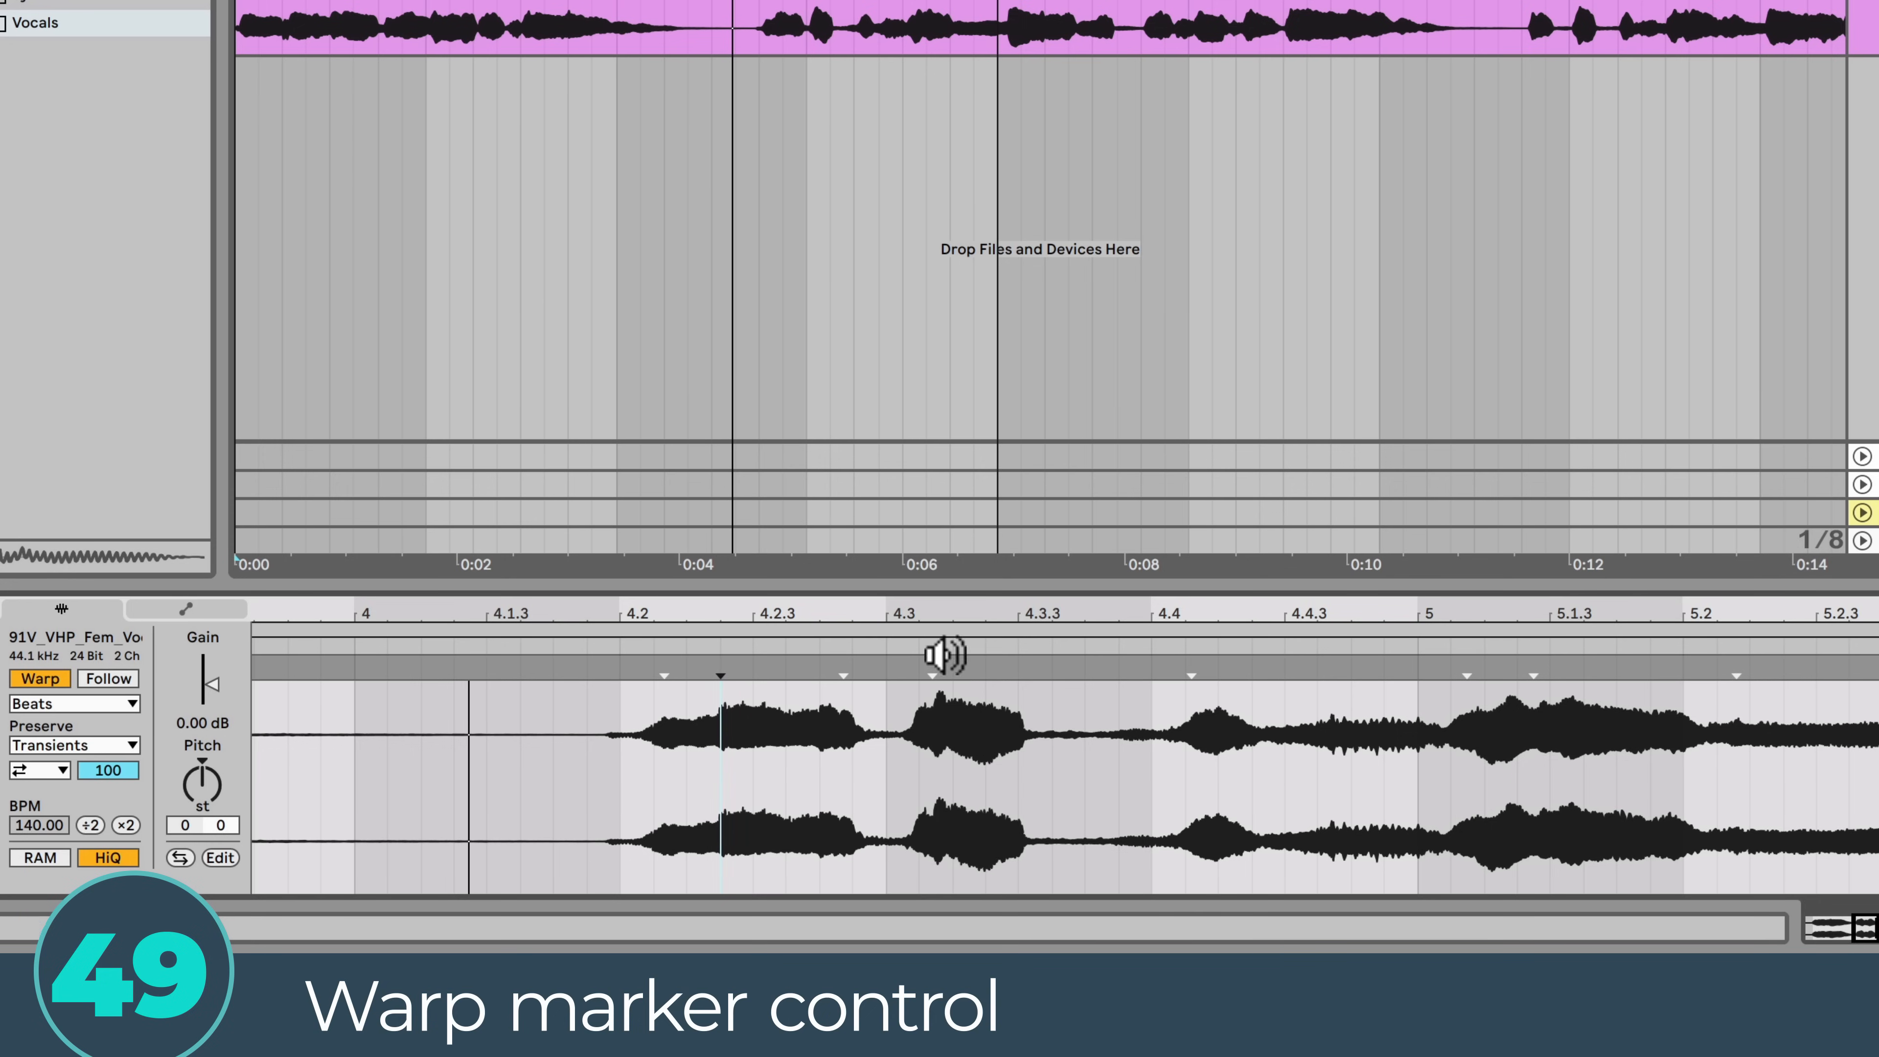
key("super")
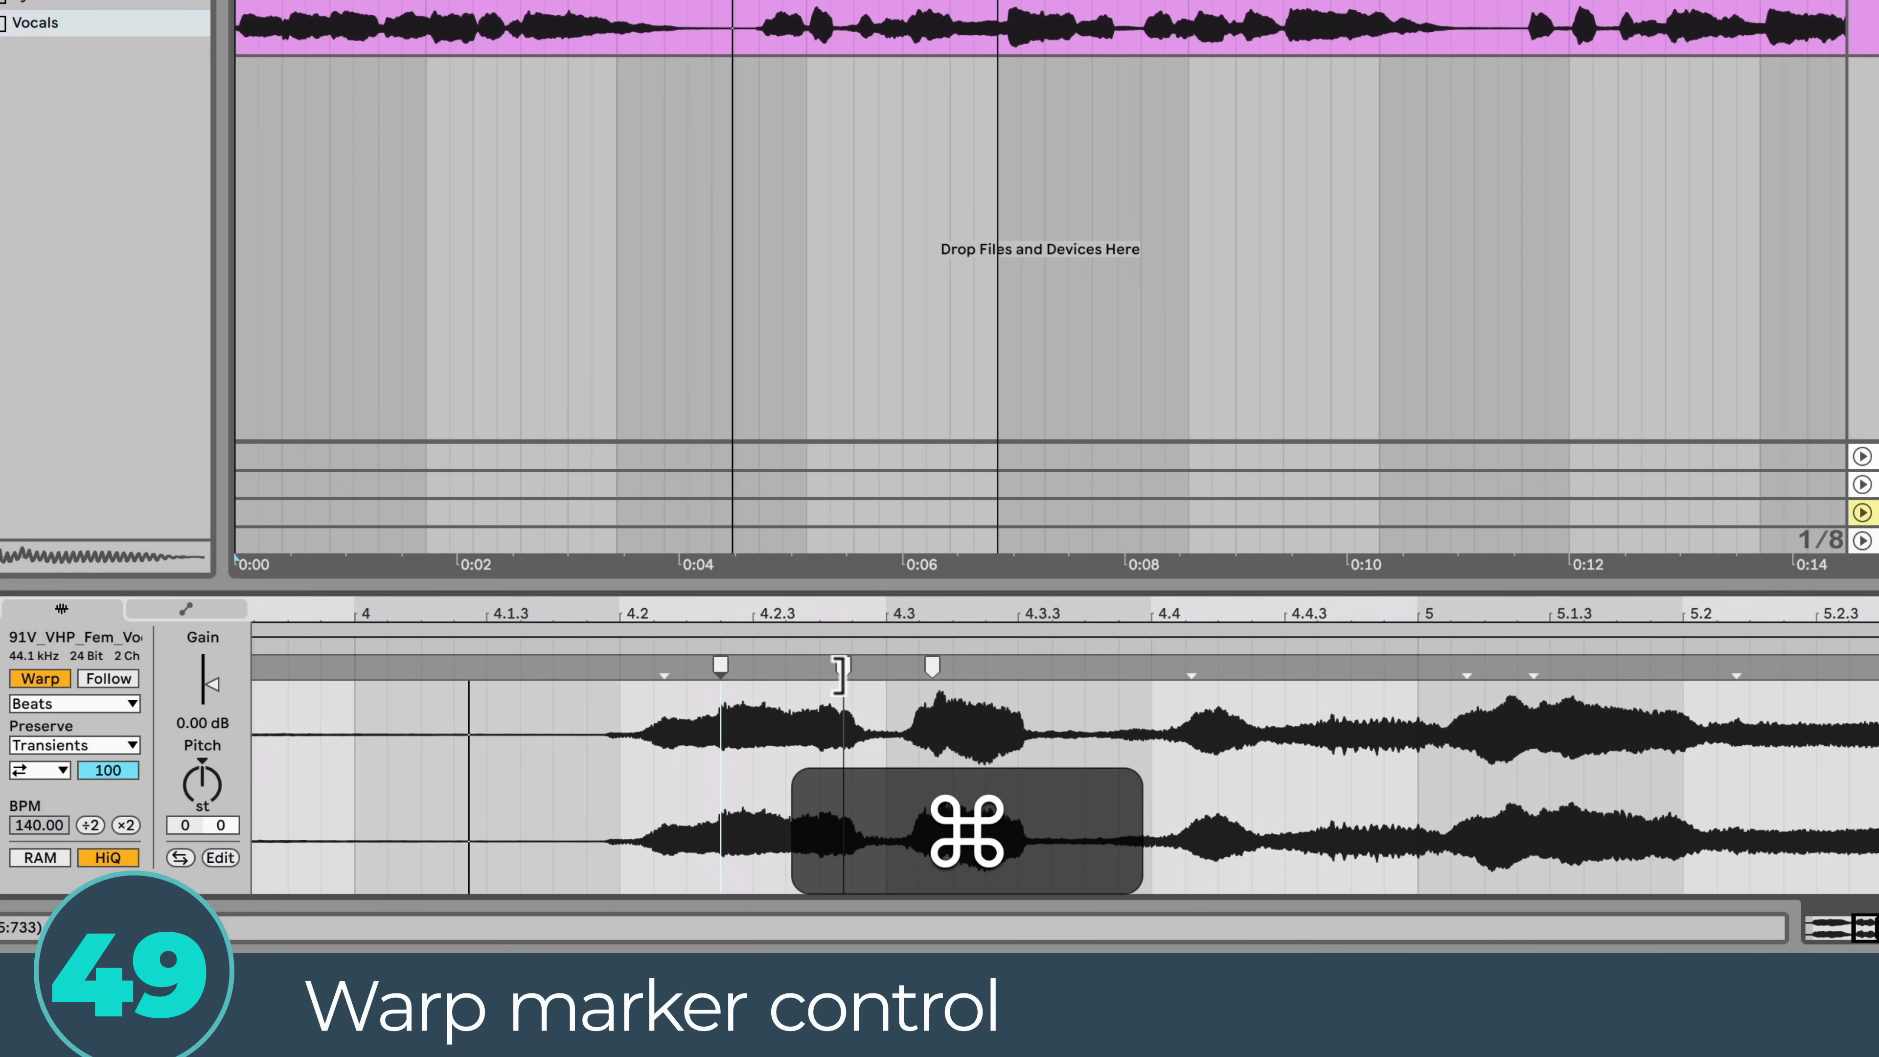
left_click(841, 667, "super")
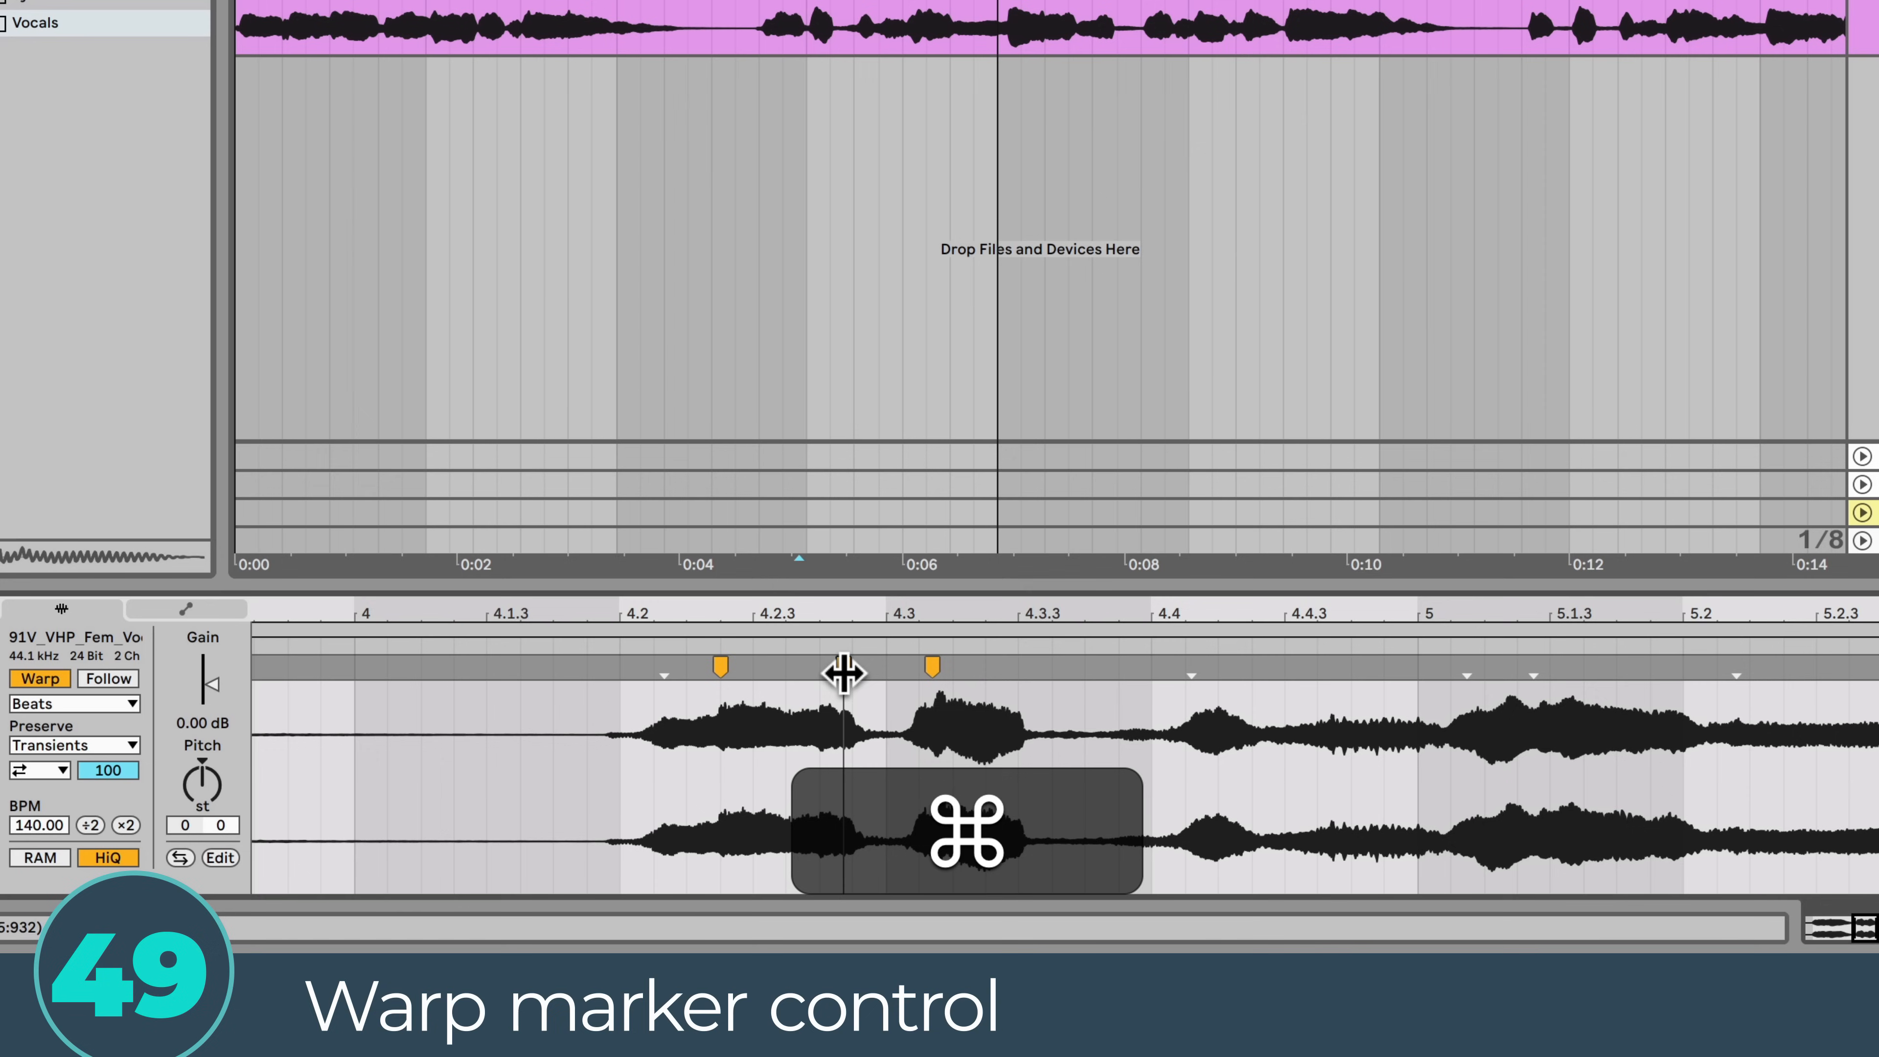
mouse_move(836, 665)
left_mouse_down()
mouse_move(796, 663)
mouse_move(889, 663)
mouse_move(818, 664)
left_mouse_up()
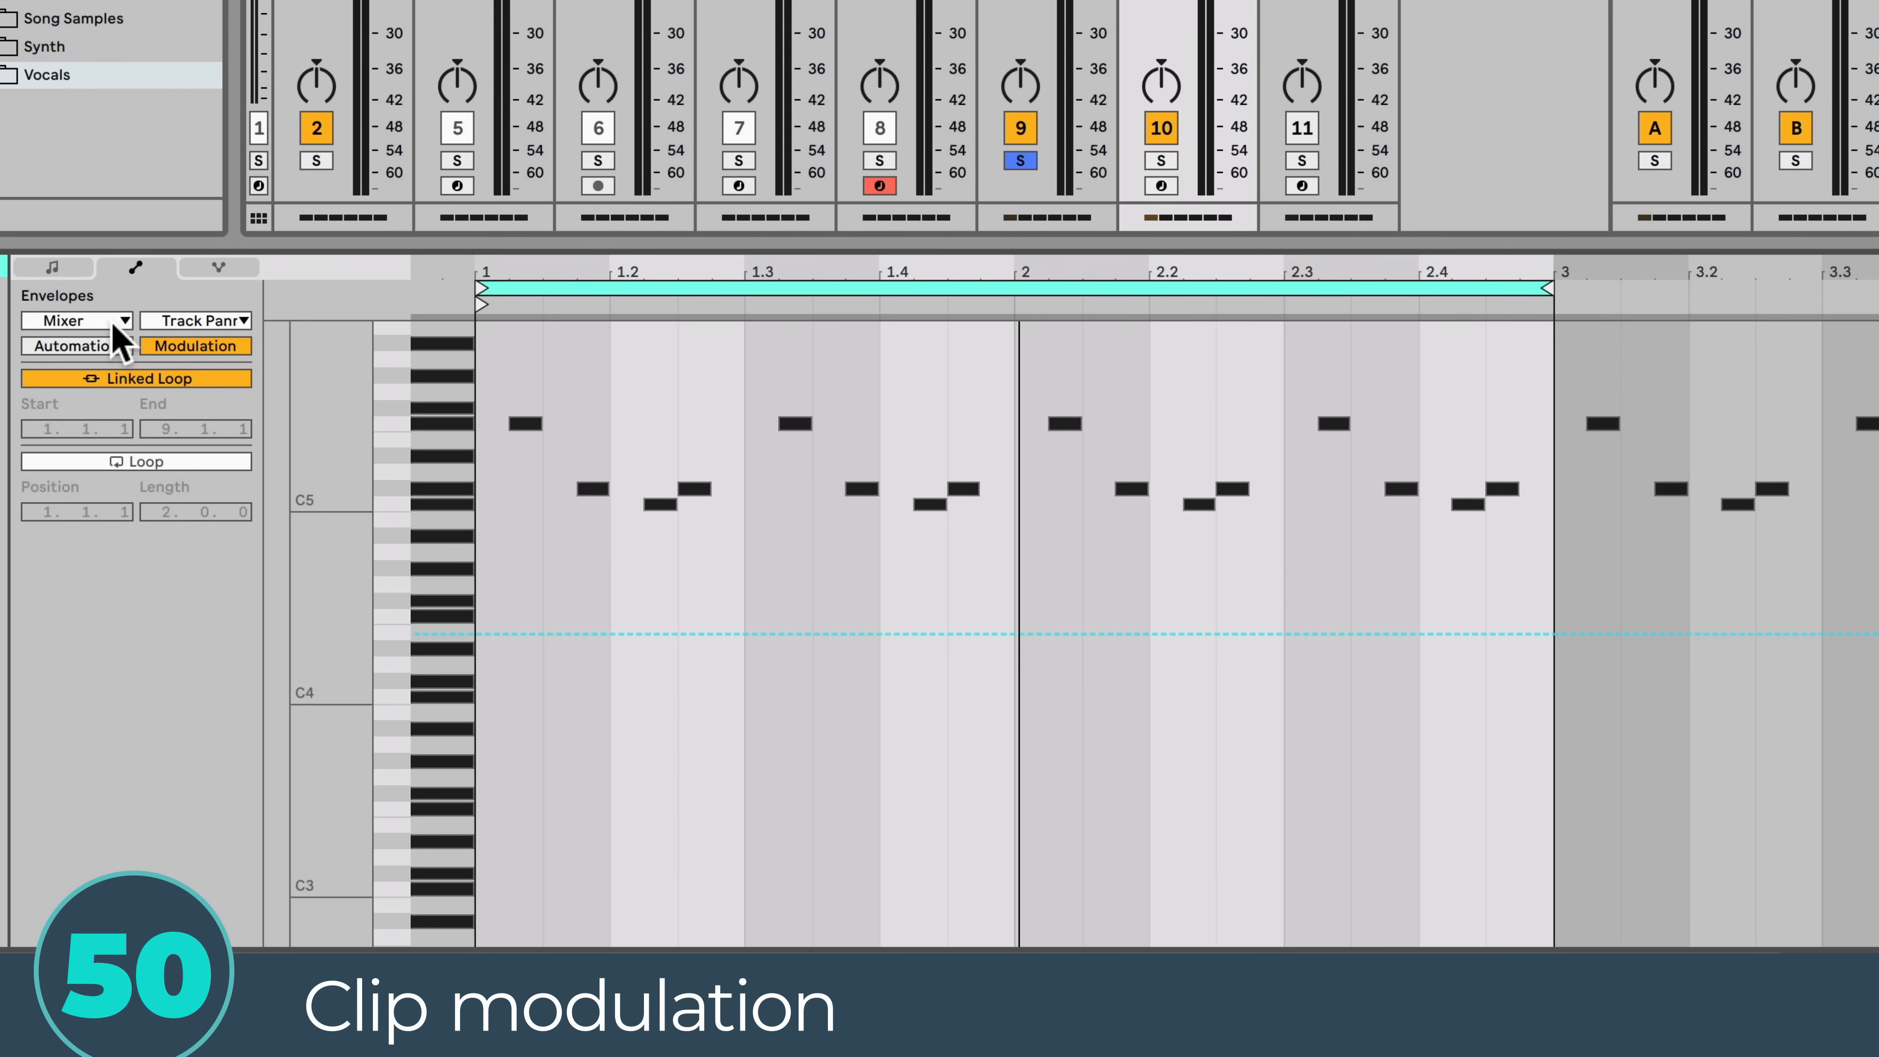
Step: Shape the clip's Track Panning modulation from 0% near its start, down to a low point before bar 2 and up to 44.5% before bar 3, during playback
left_click(511, 633)
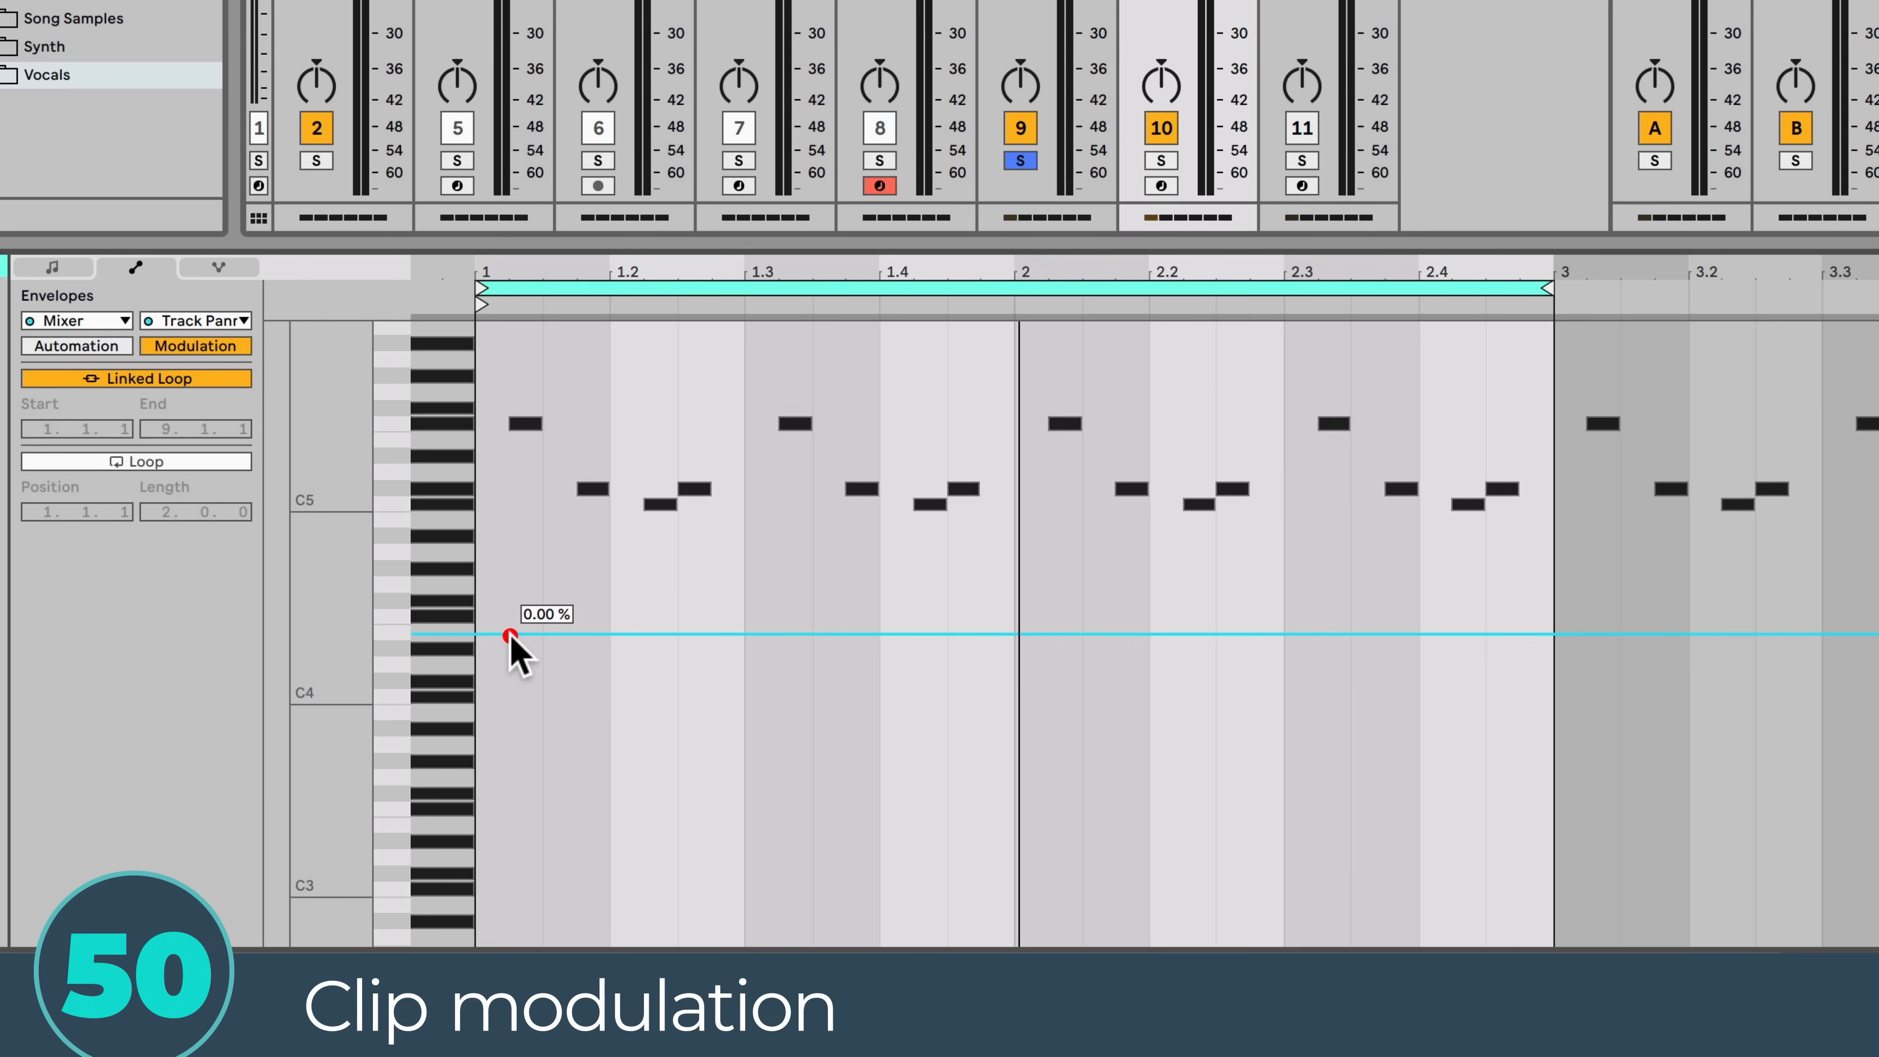
left_click_drag(976, 634, 976, 831)
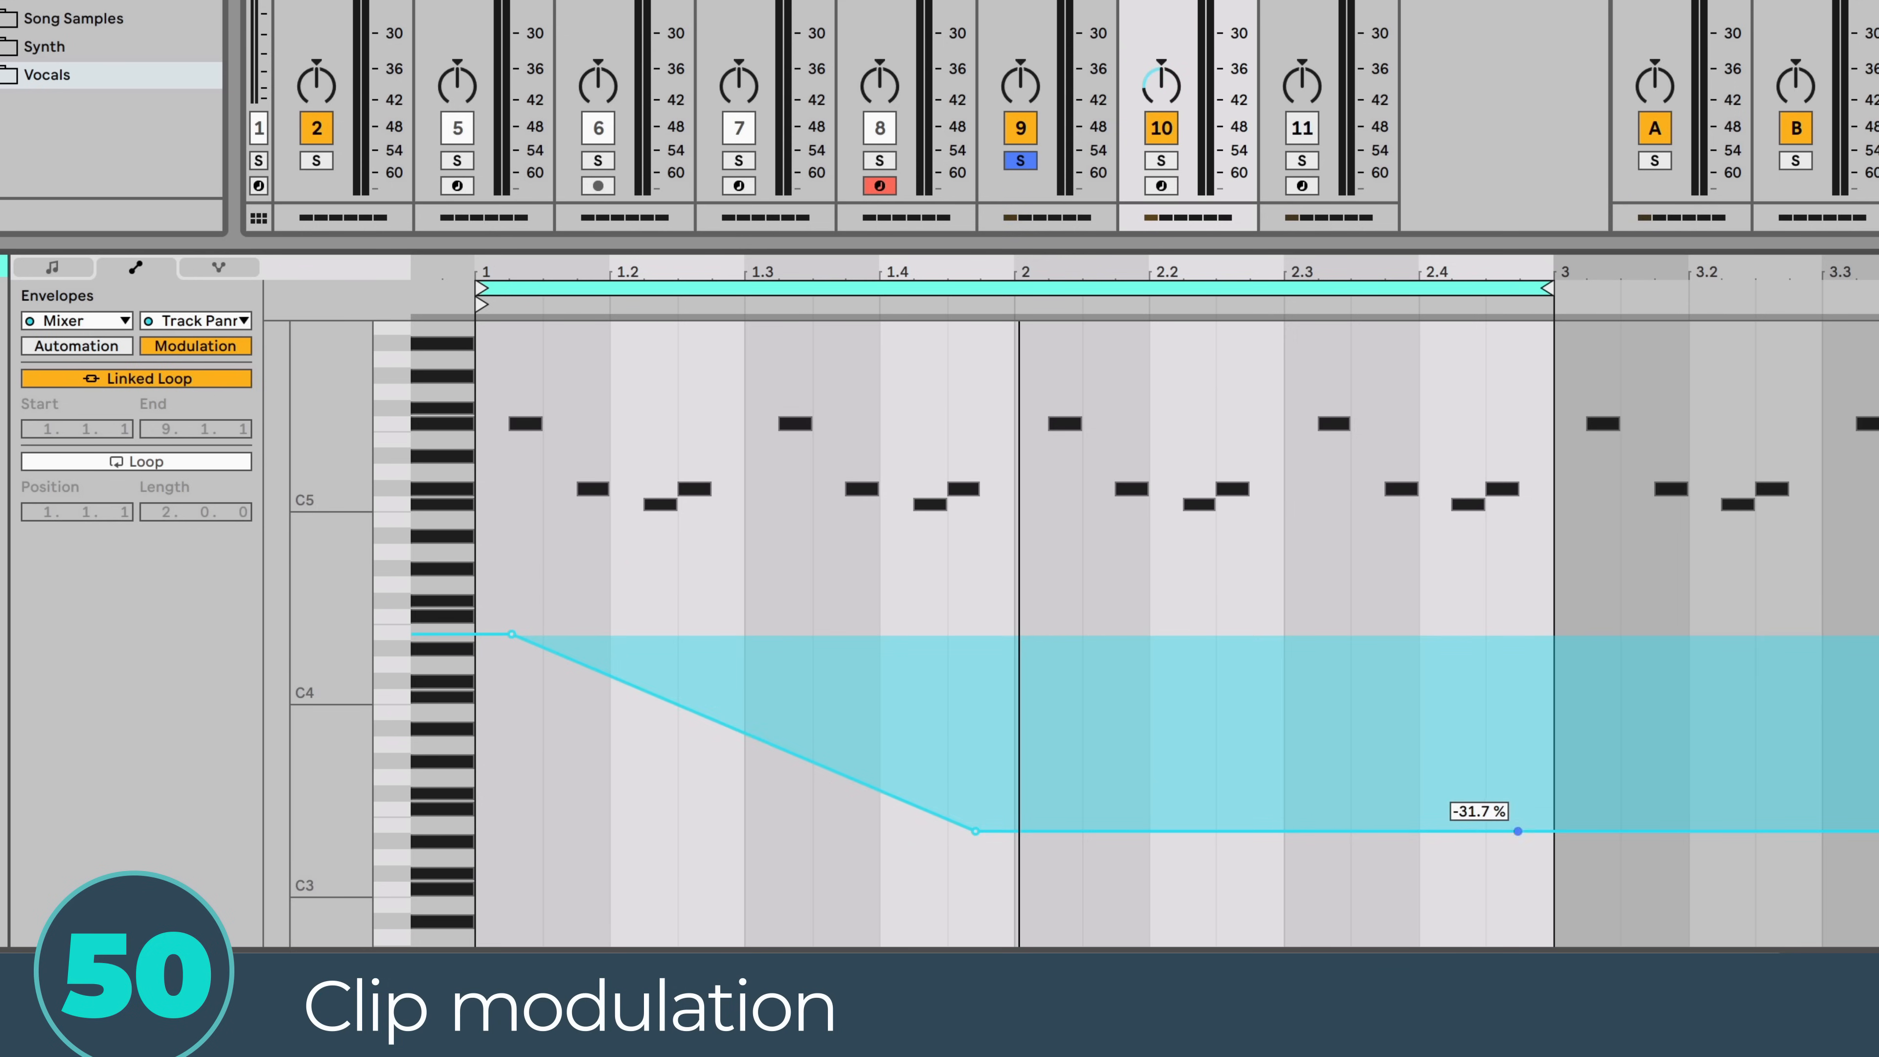
left_click_drag(1517, 832, 1517, 356)
key("space")
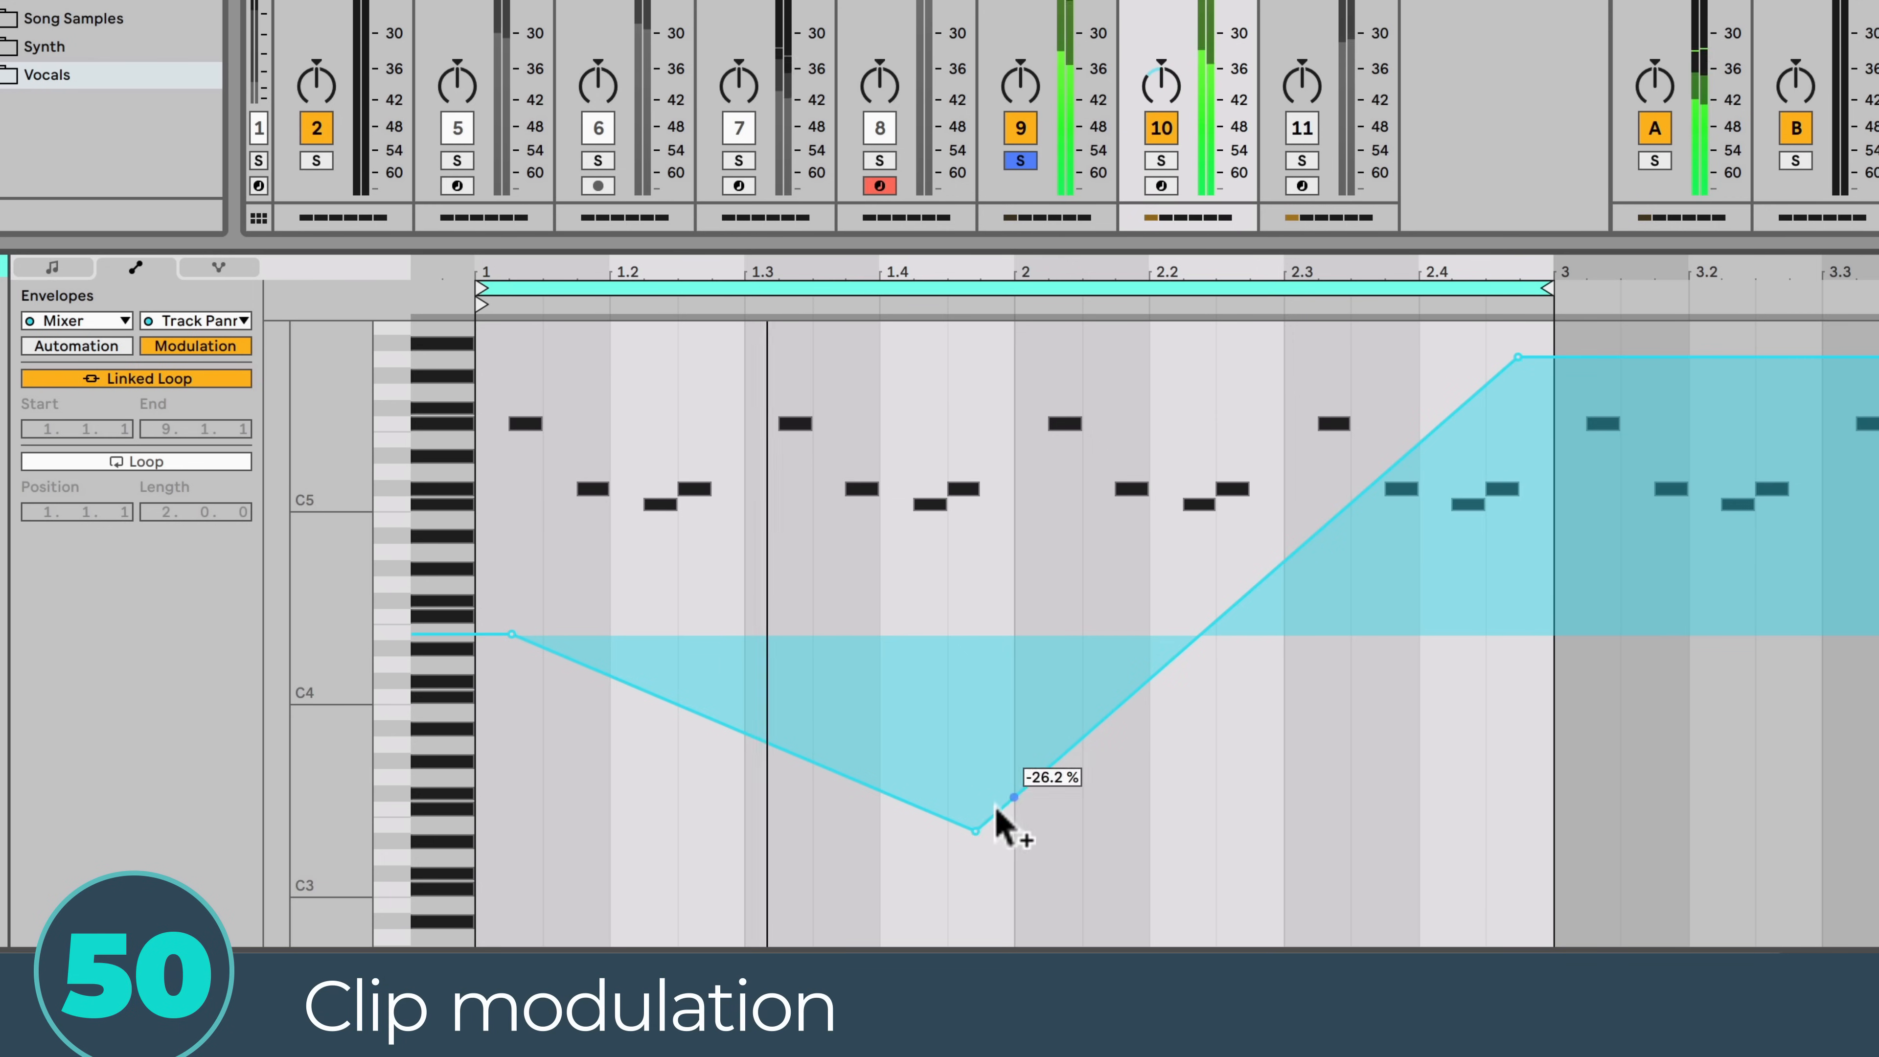
left_click_drag(976, 830, 975, 882)
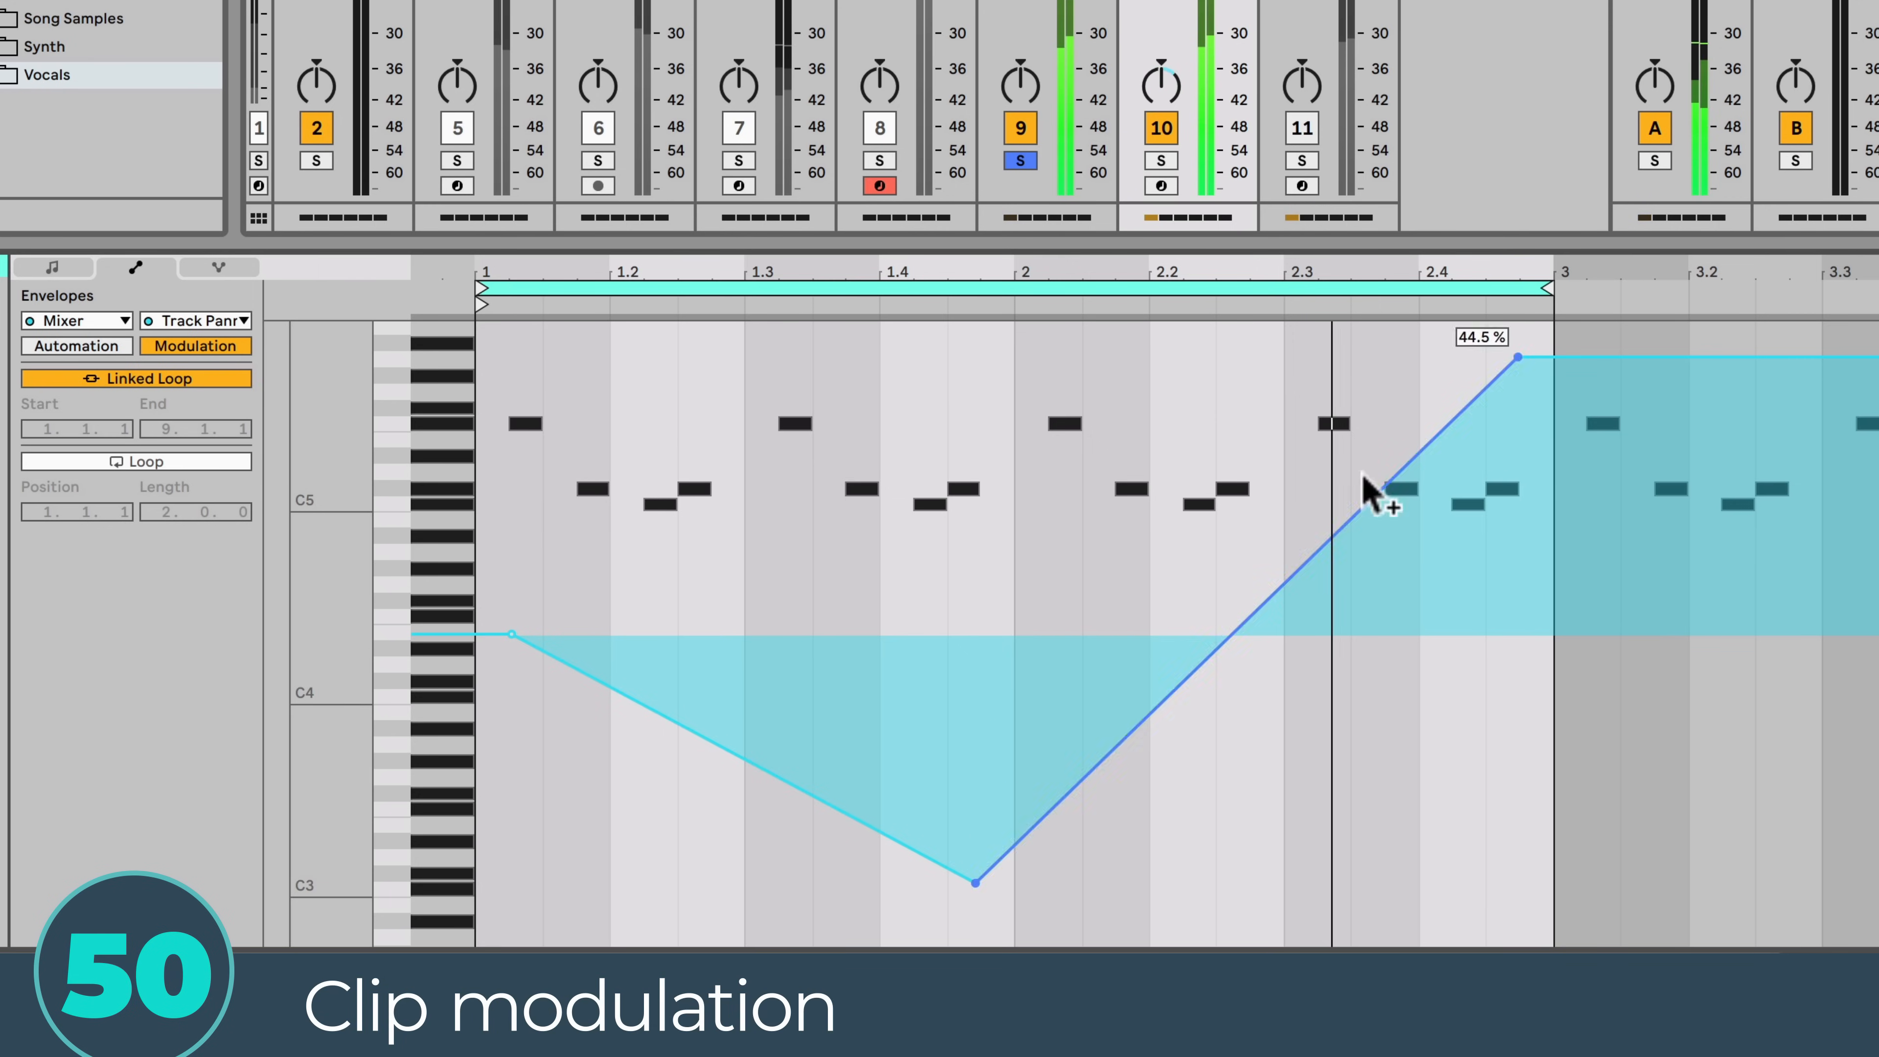